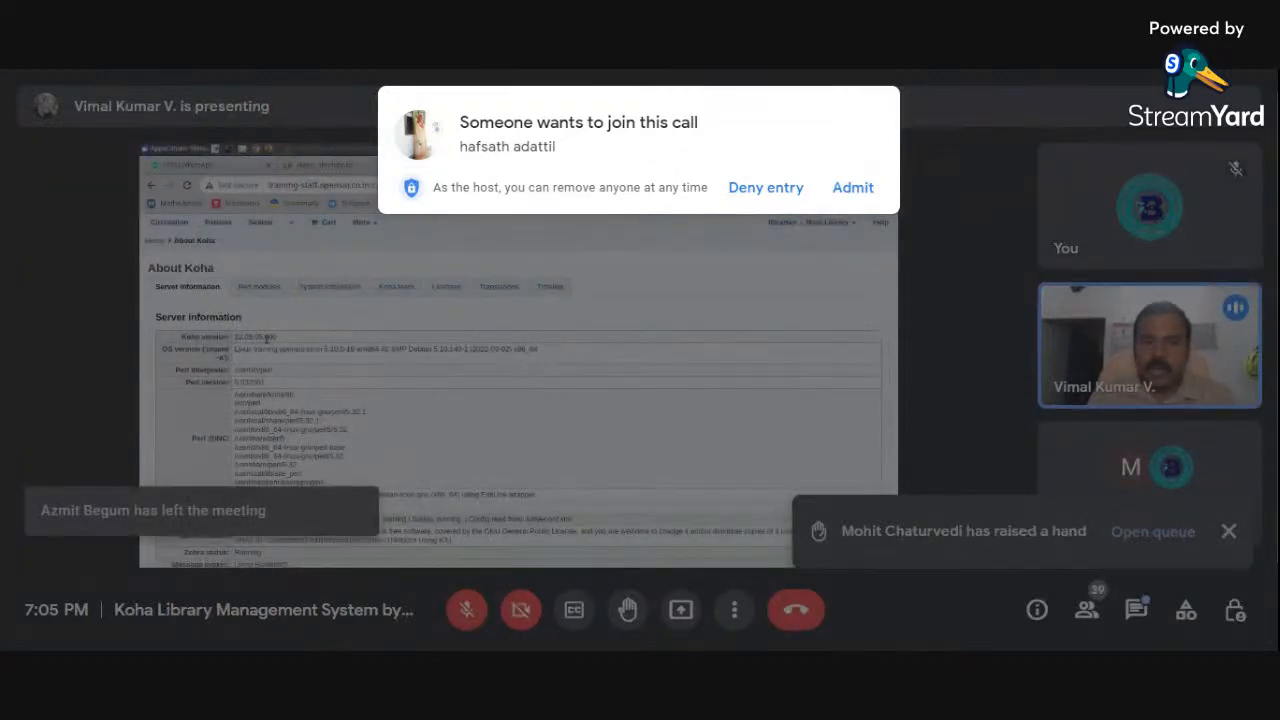
Admit the guest waiting to join, then open the queue of raised hands
{"action": "left_click", "coordinate": [862, 195]}
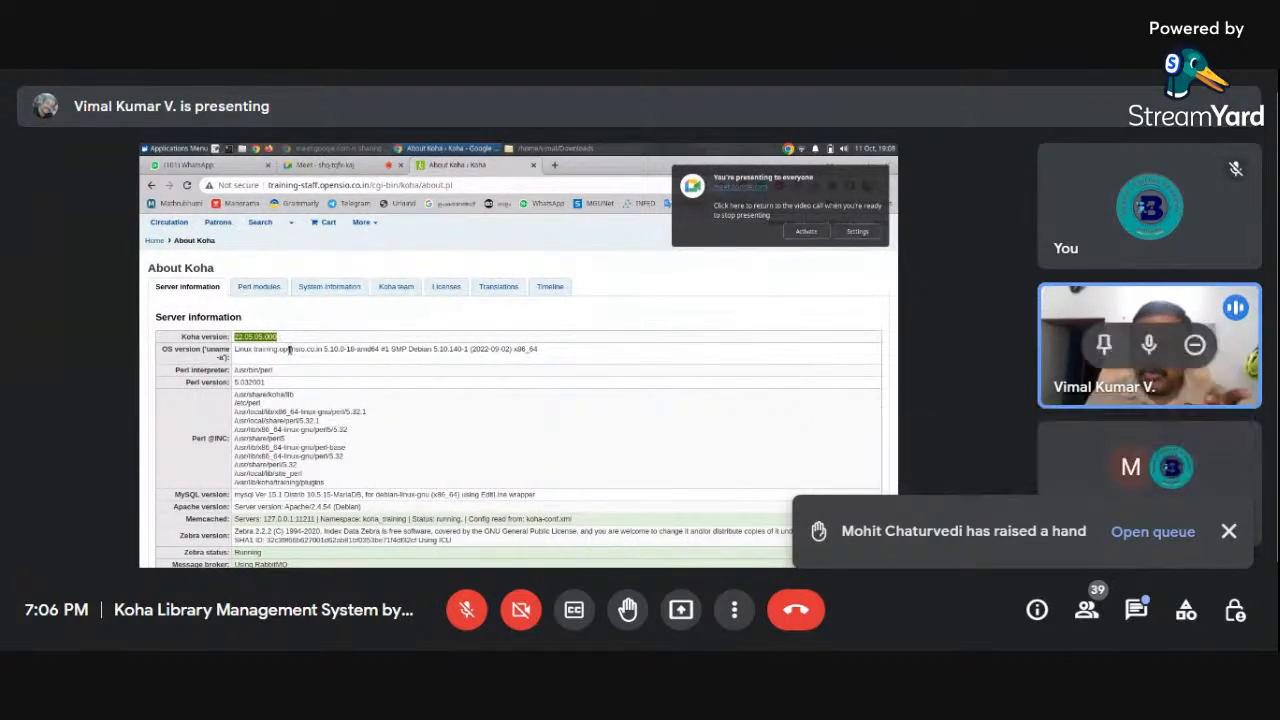
{"action": "left_click", "coordinate": [1160, 532]}
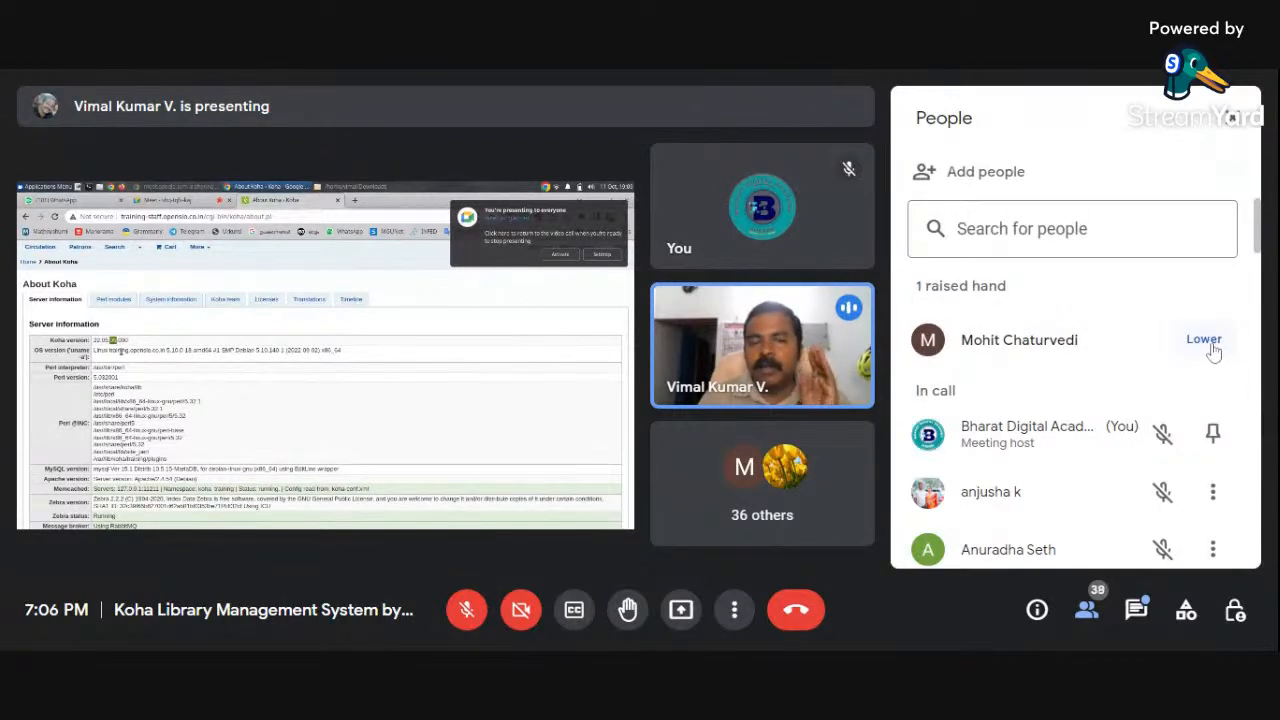
Lower the single queued raised hand and close the People panel
{"action": "left_click", "coordinate": [1208, 342]}
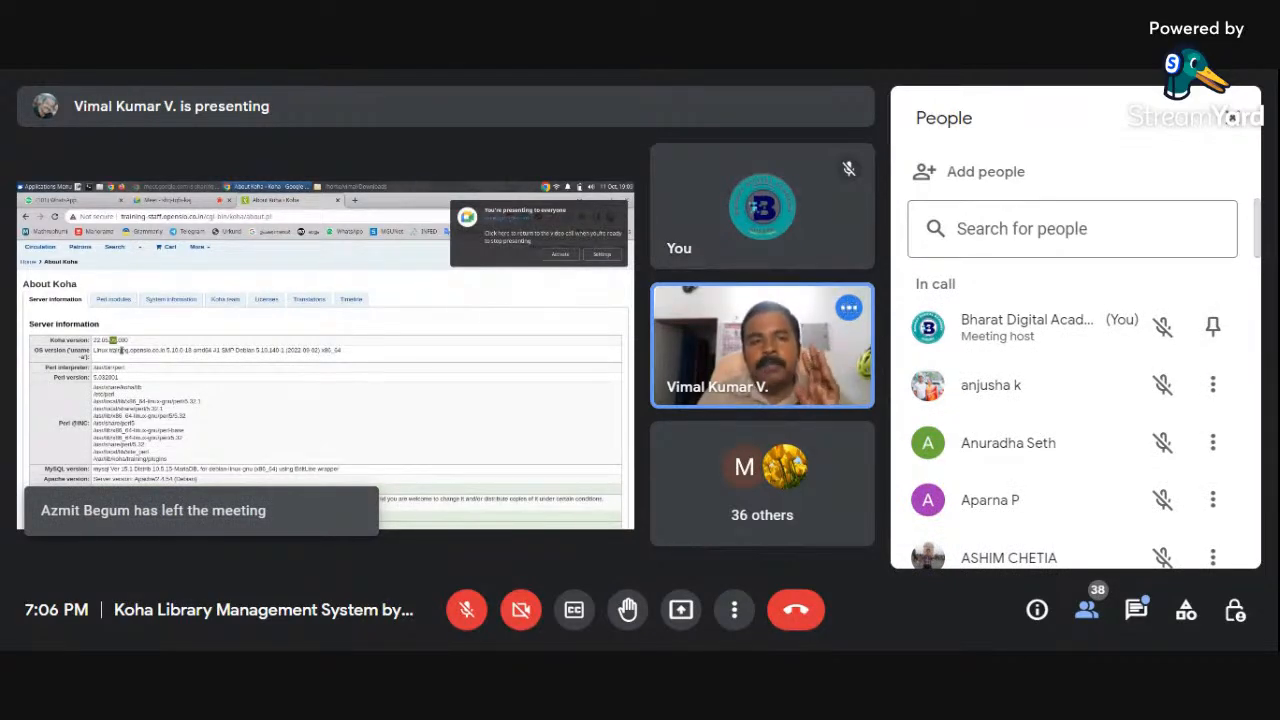
{"action": "left_click", "coordinate": [1233, 118]}
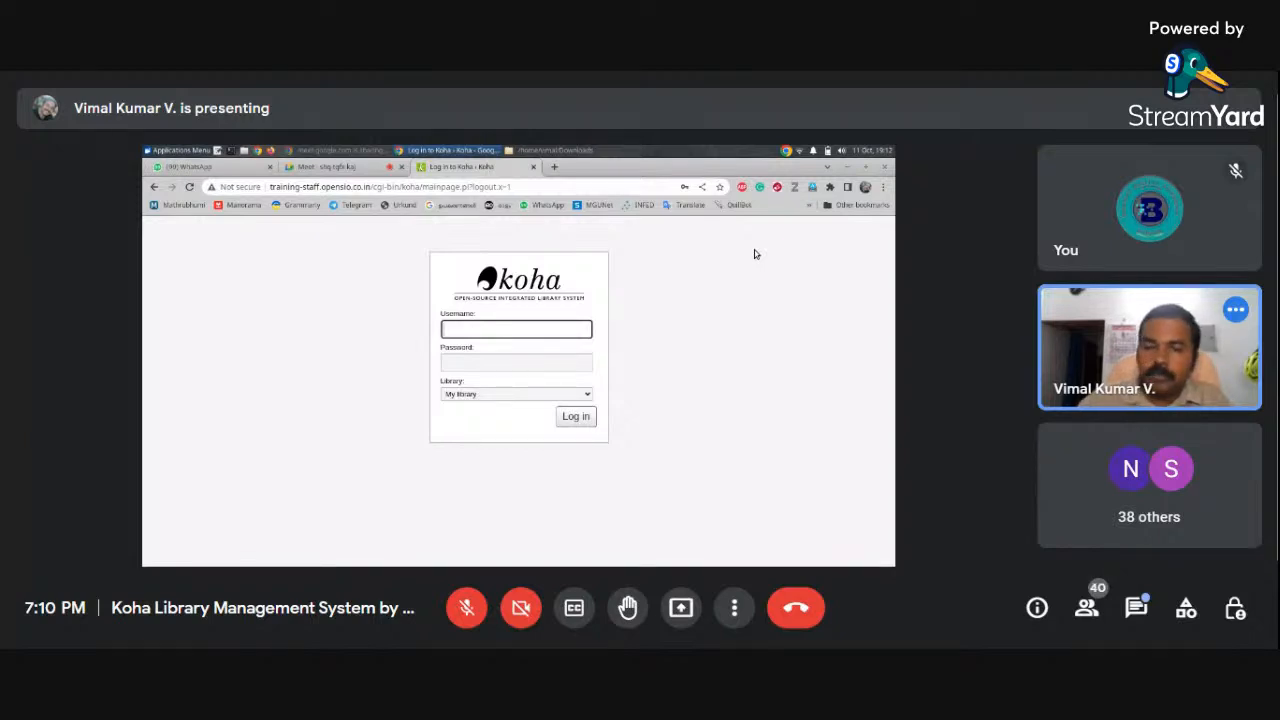
Switch to the meeting tab and send everyone a chat message with a contact phone number
{"action": "left_click", "coordinate": [340, 167]}
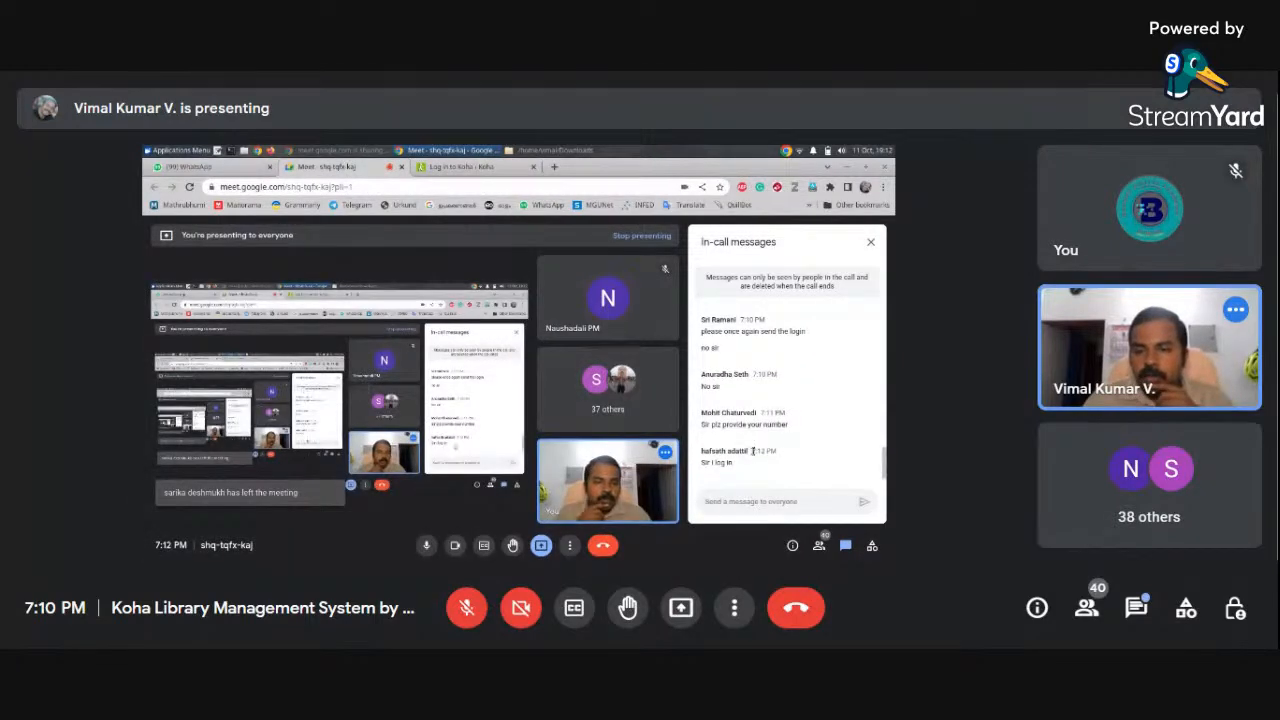
{"action": "left_click", "coordinate": [740, 501]}
{"action": "type", "text": "My namber"}
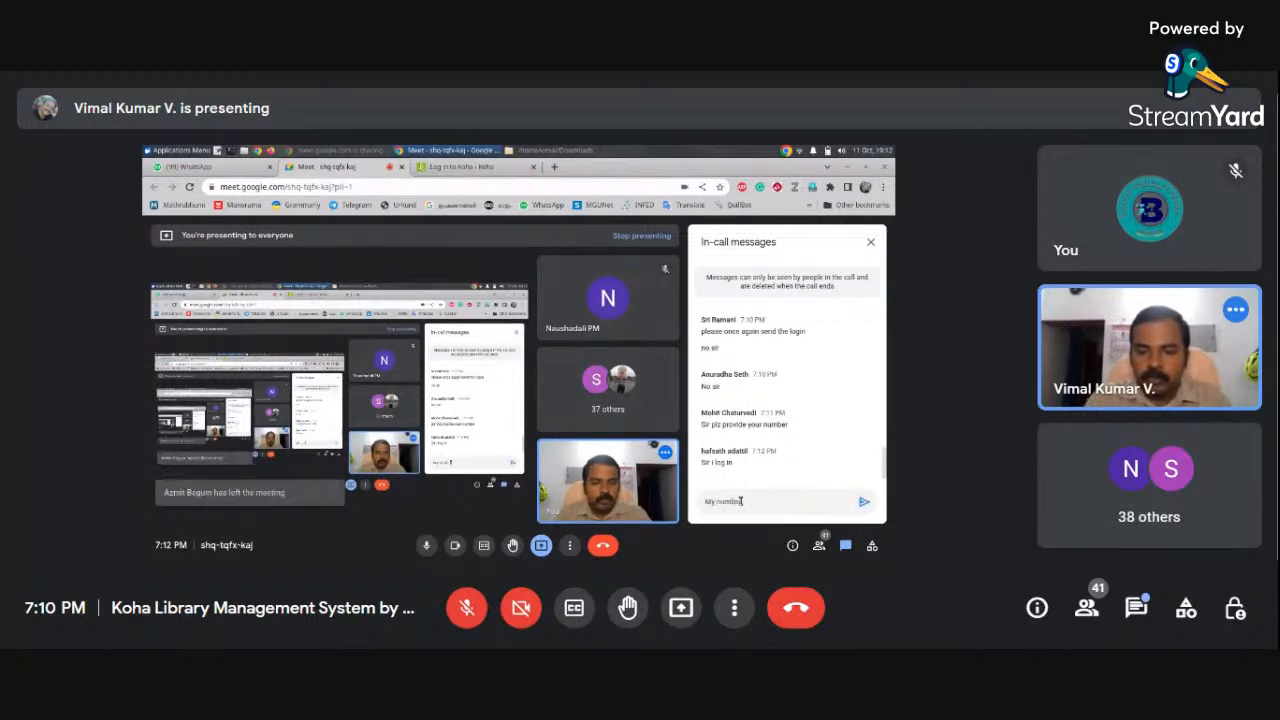
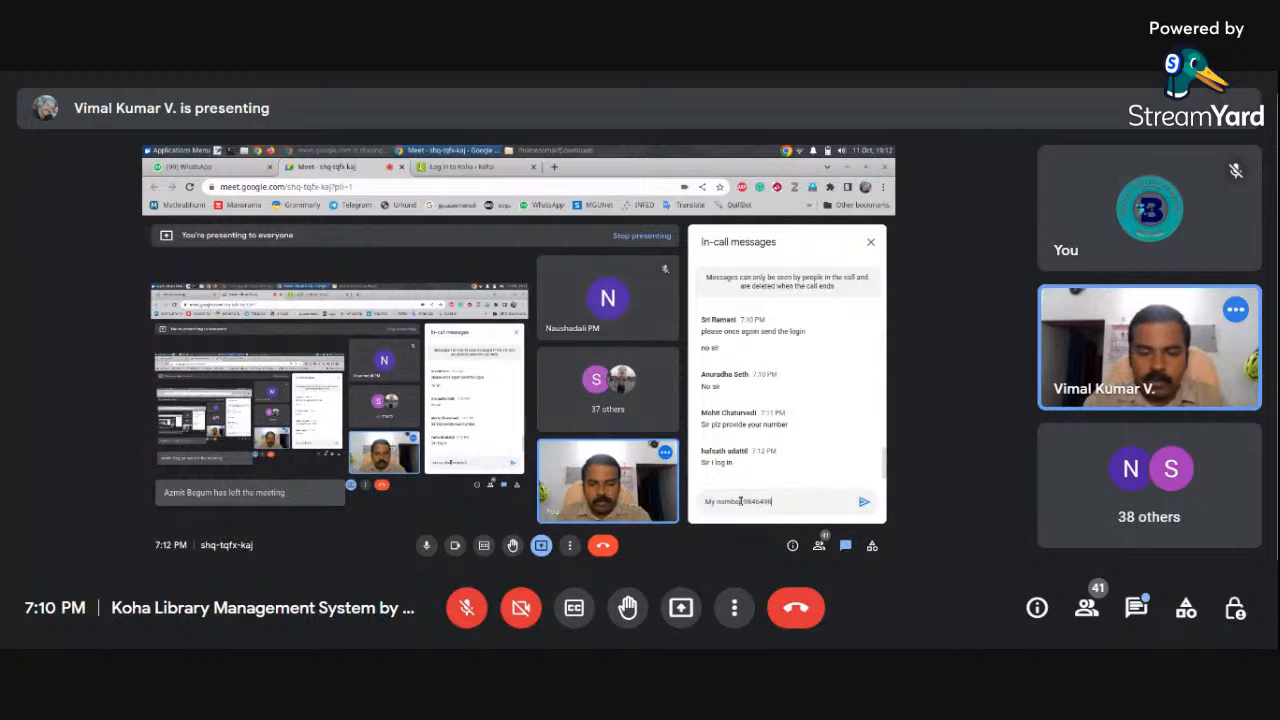
{"action": "key", "text": "Return"}
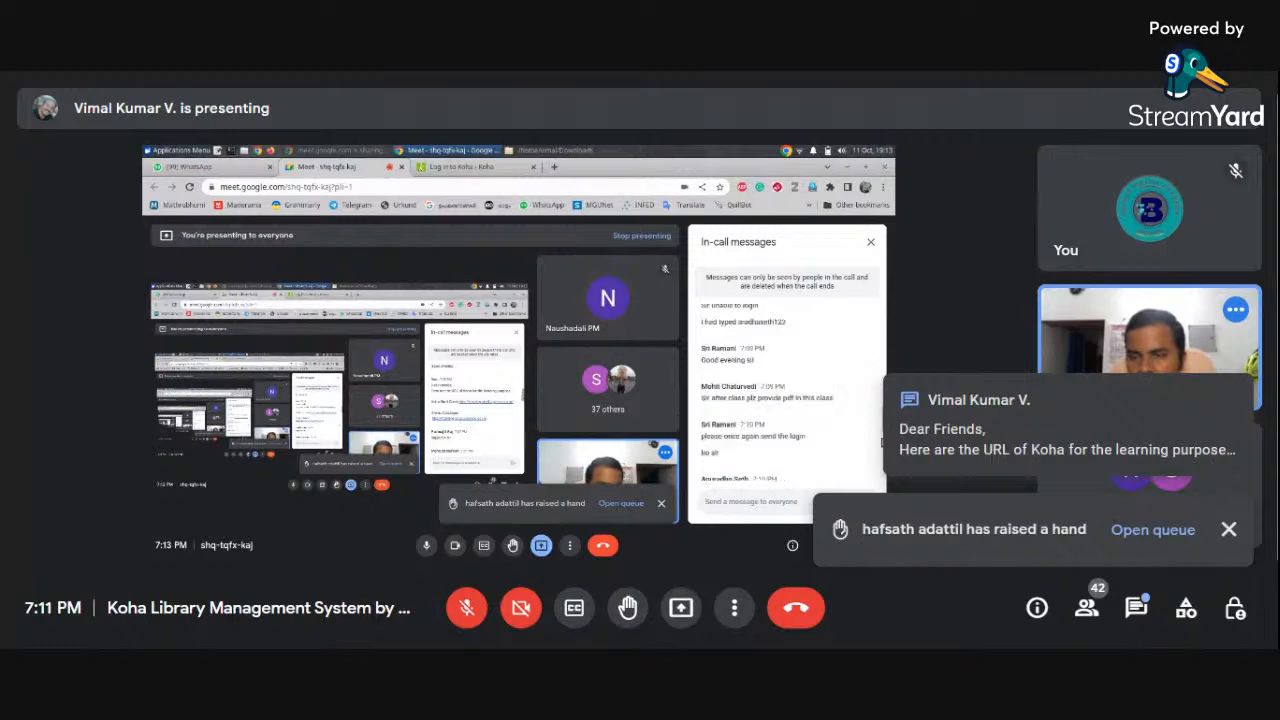
Open the People panel from the raised-hand toast to see the one queued hand
{"action": "left_click", "coordinate": [1153, 530]}
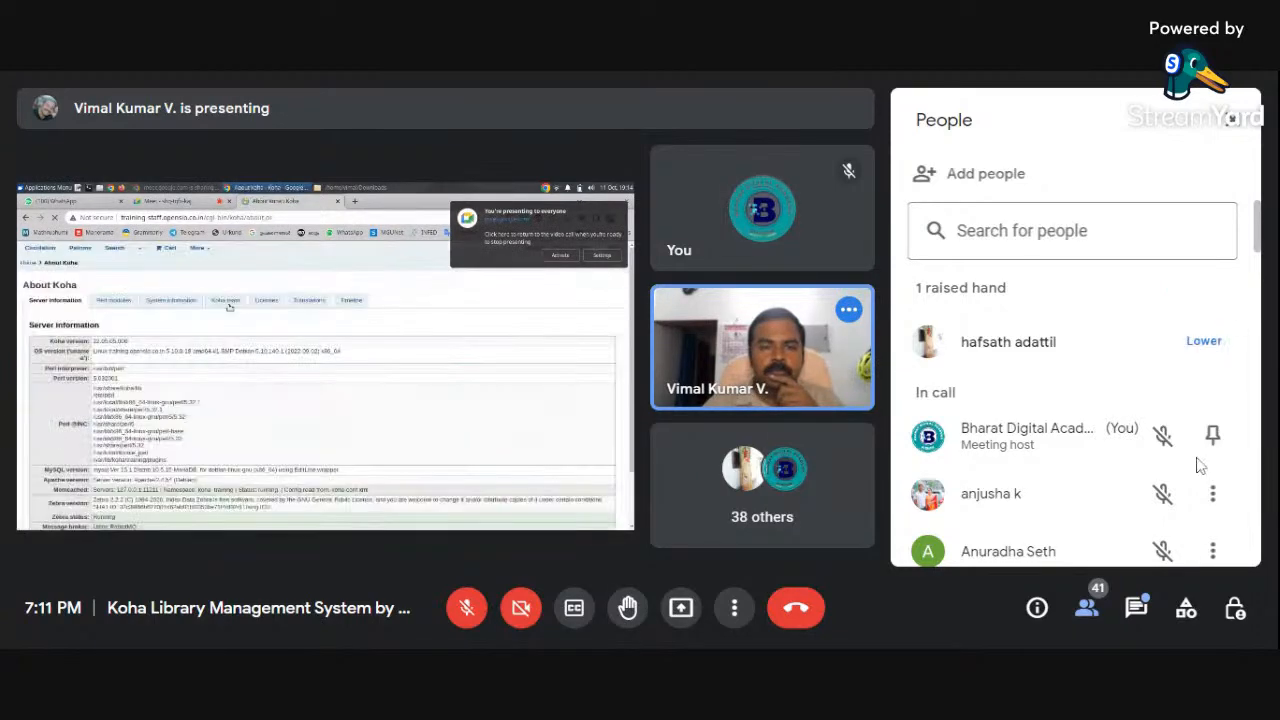
Swap the participants list for the in-call chat messages
{"action": "left_click", "coordinate": [1139, 607]}
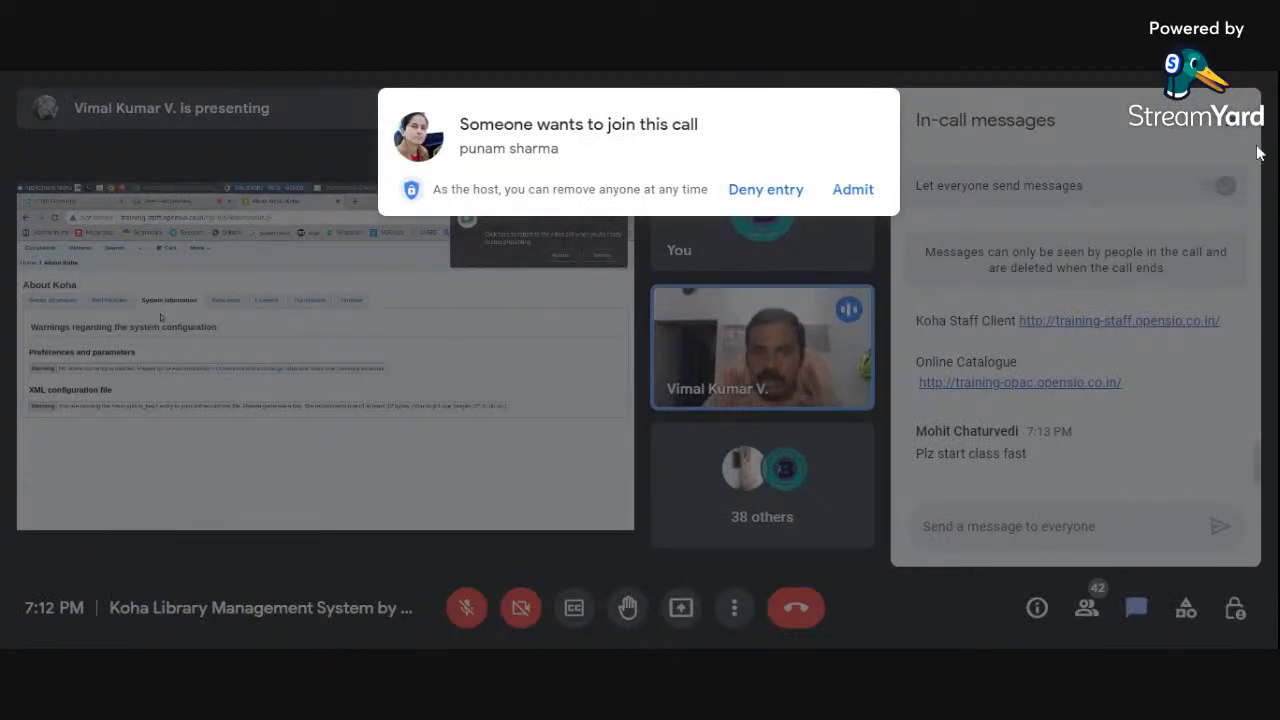
Admit the waiting person and close the In-call messages panel
{"action": "left_click", "coordinate": [853, 190]}
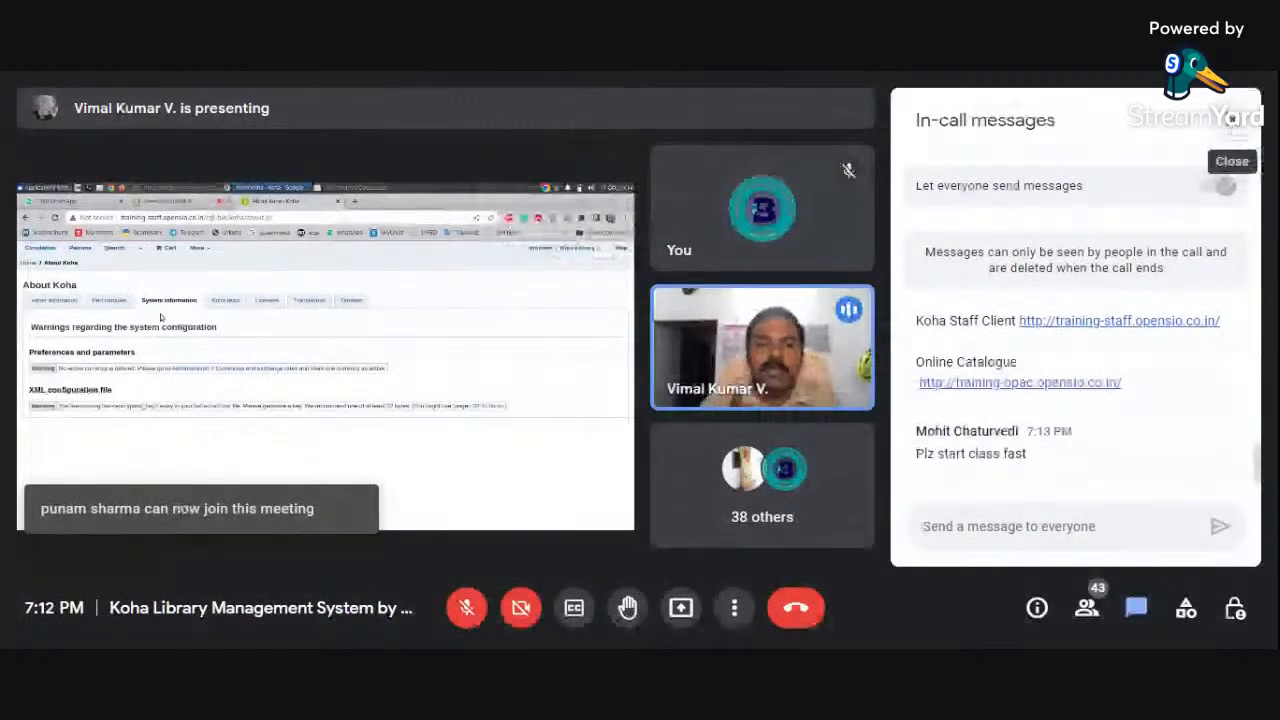
{"action": "left_click", "coordinate": [1233, 121]}
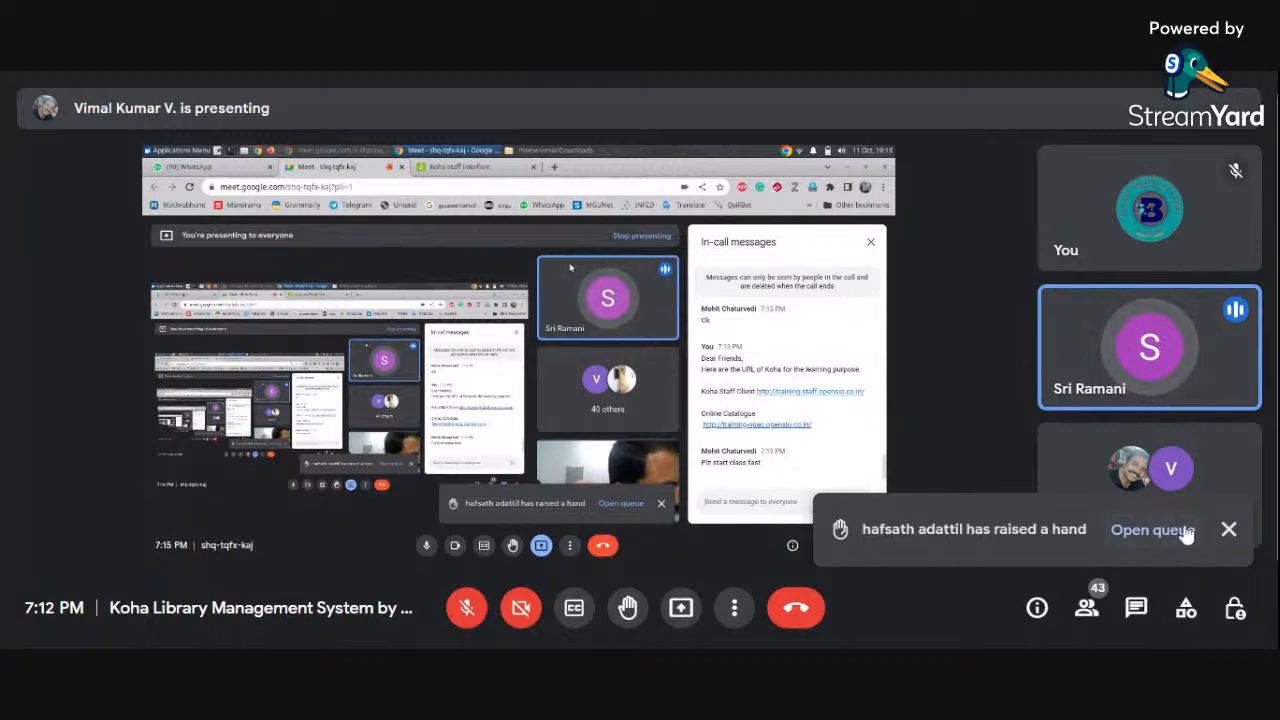
Lower the queued participant's raised hand and close the People panel
{"action": "left_click", "coordinate": [1154, 530]}
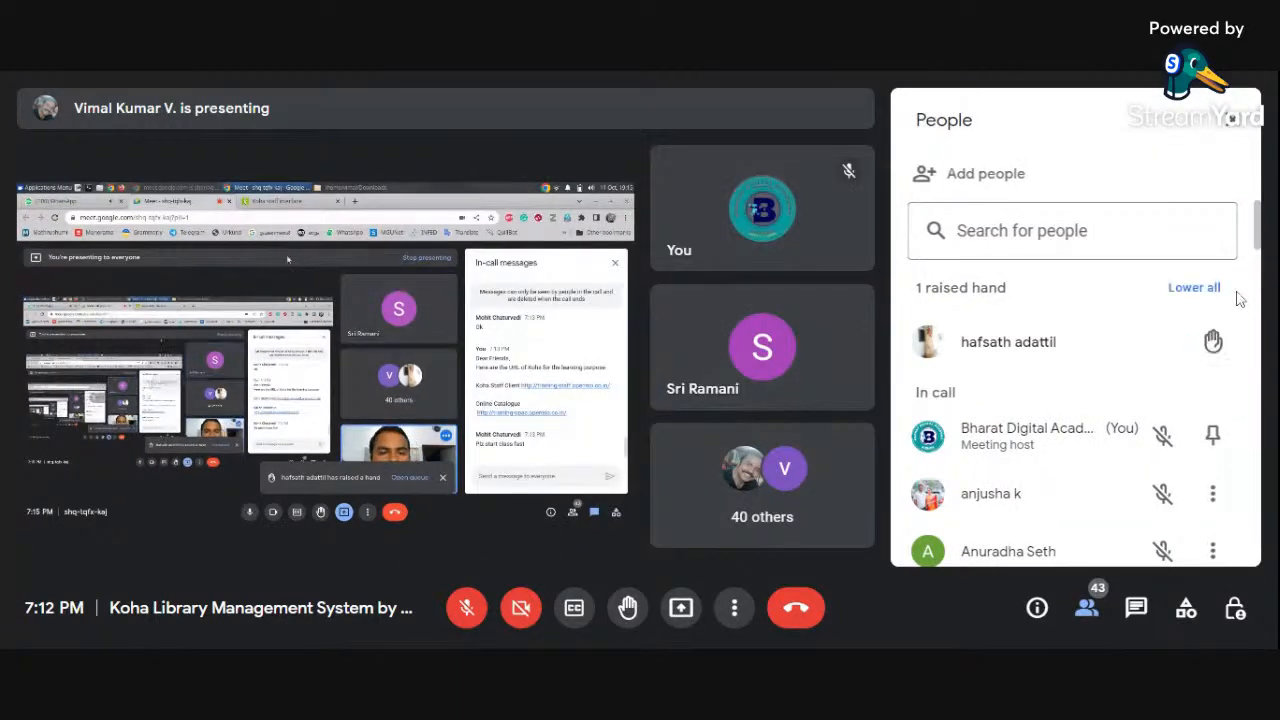
{"action": "mouse_move", "coordinate": [1211, 350]}
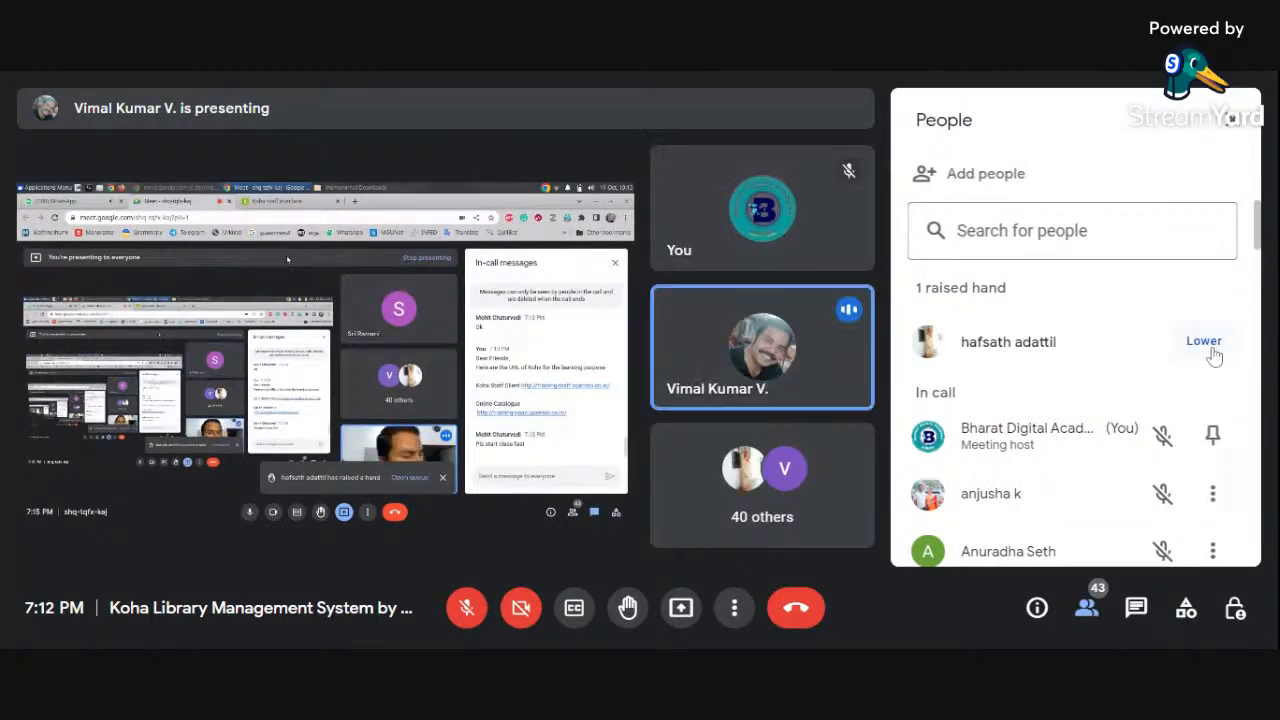
{"action": "left_click", "coordinate": [1209, 345]}
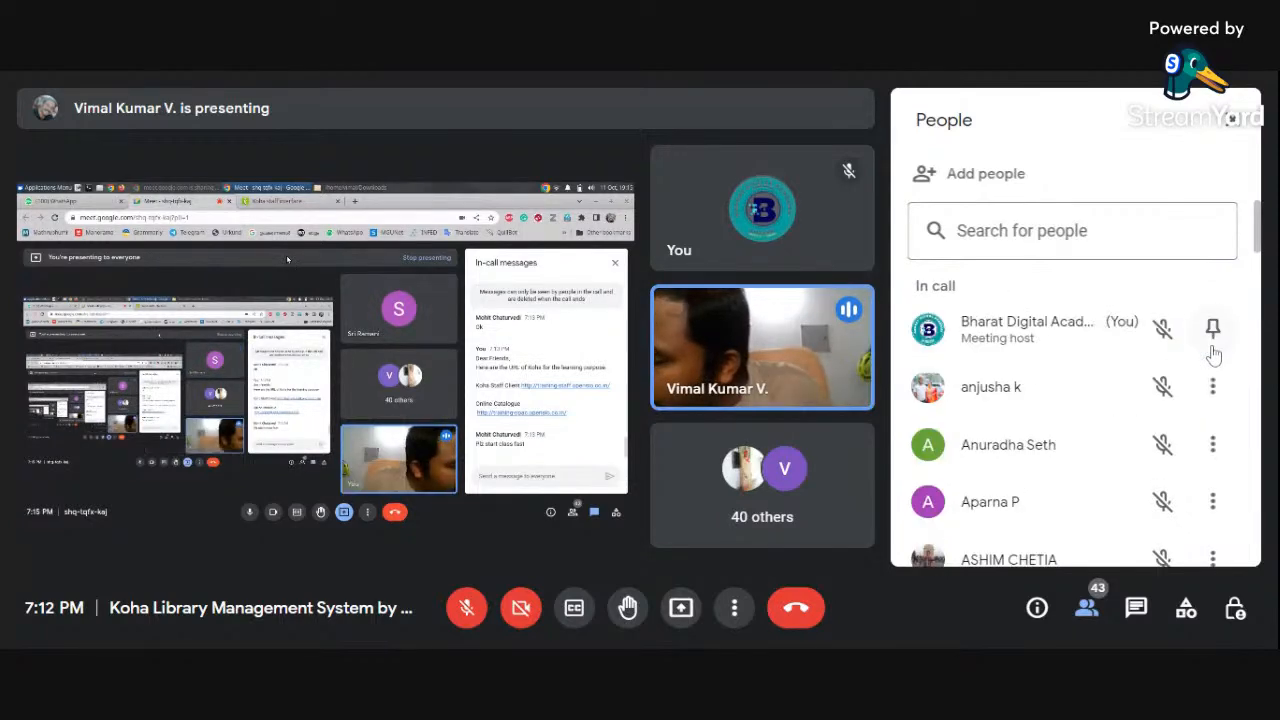
{"action": "left_click", "coordinate": [1232, 120]}
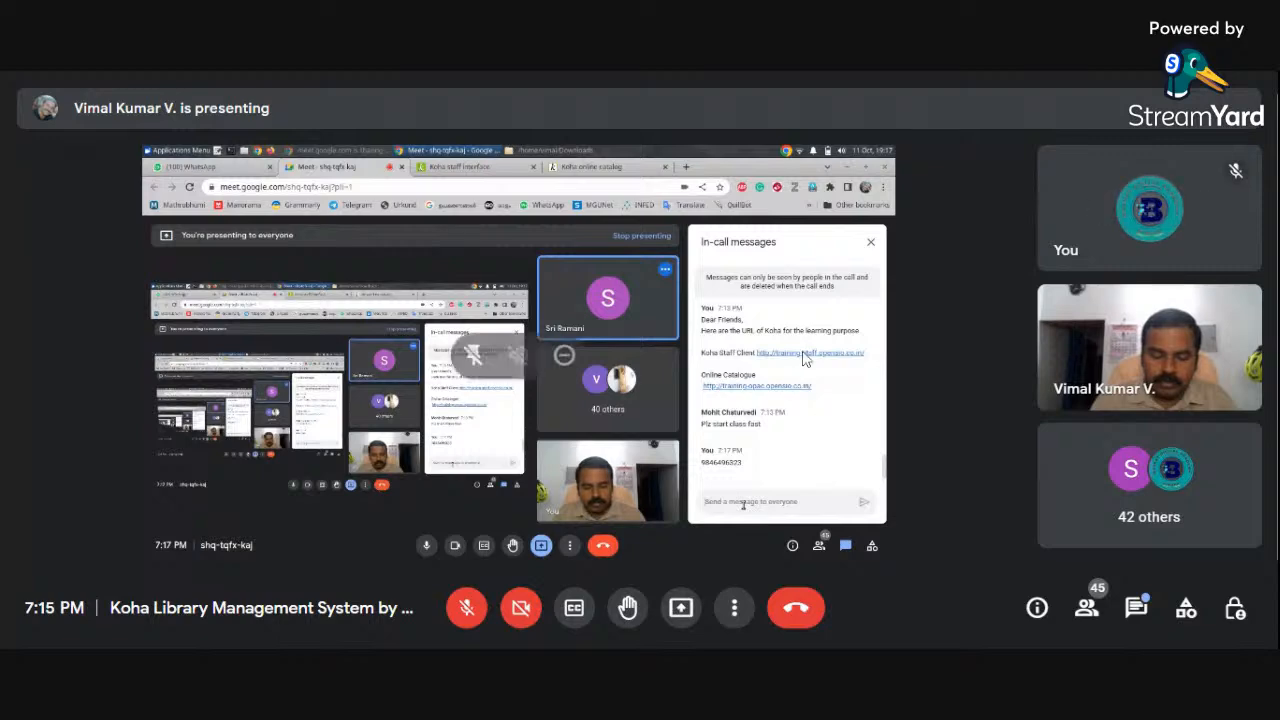
Check the in-call chat, then start a new library from the shared Koha Libraries list
{"action": "left_click", "coordinate": [1138, 612]}
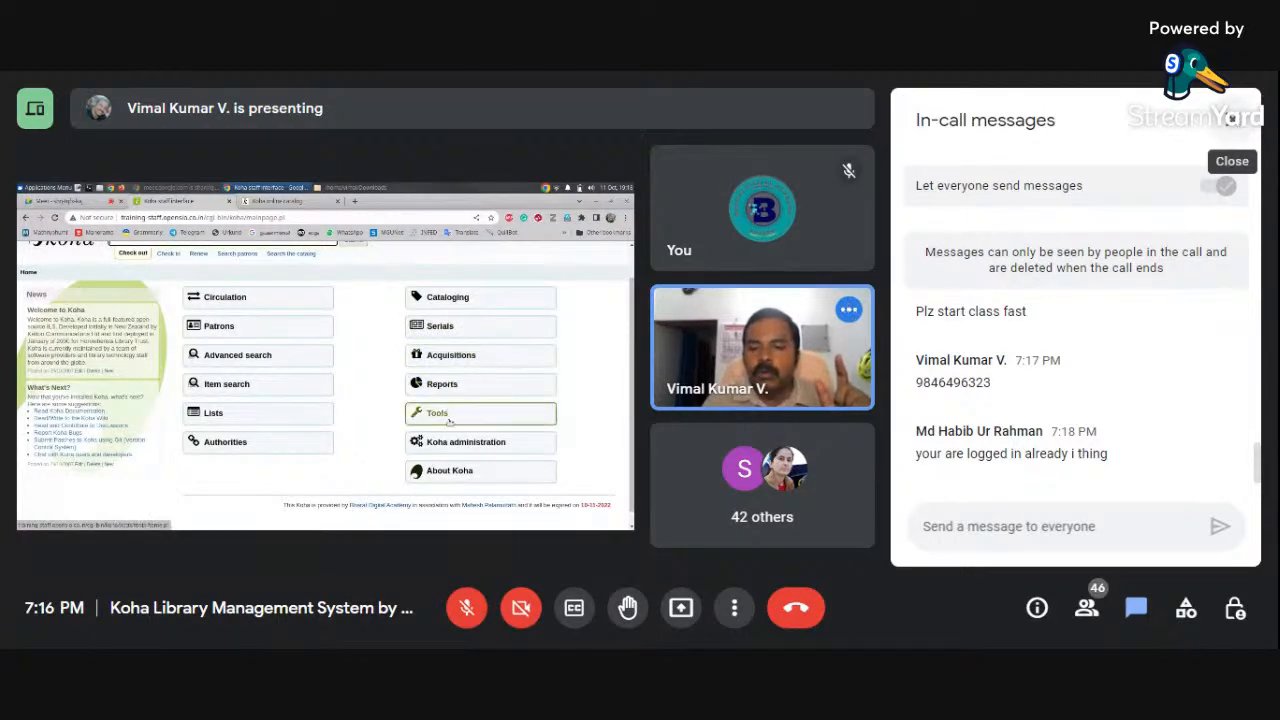
{"action": "left_click", "coordinate": [1232, 118]}
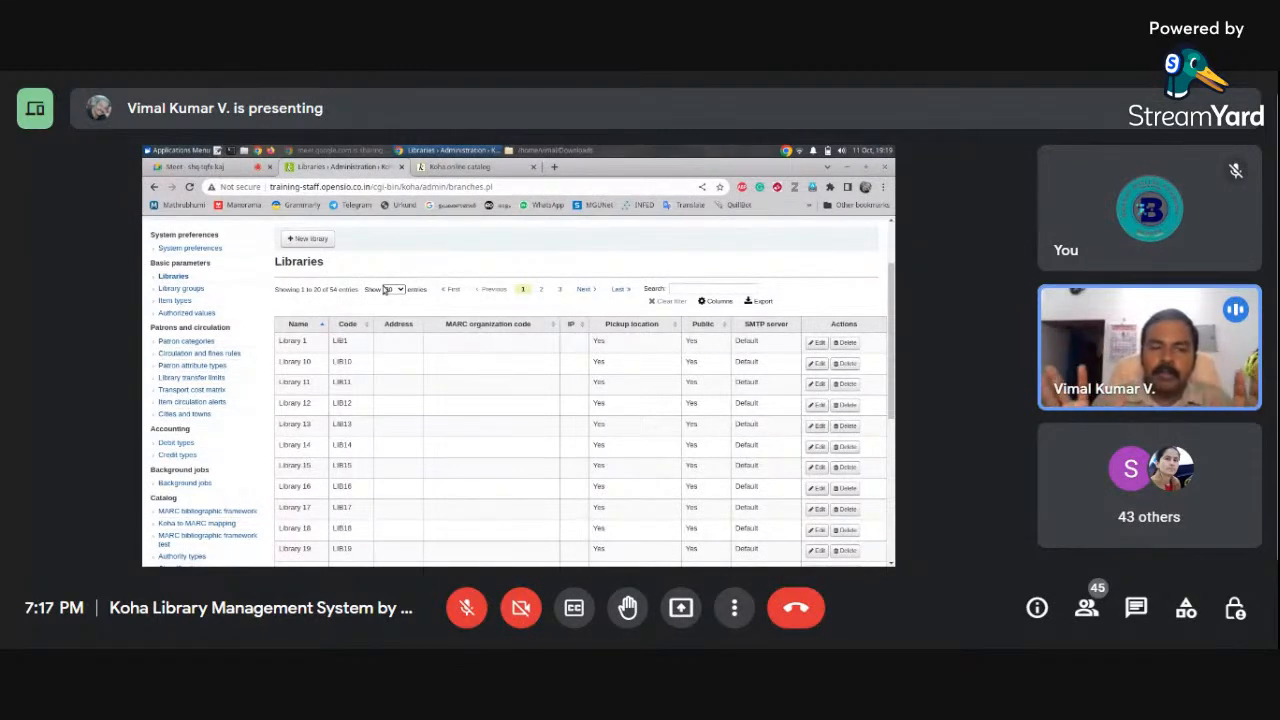
{"action": "left_click", "coordinate": [311, 240]}
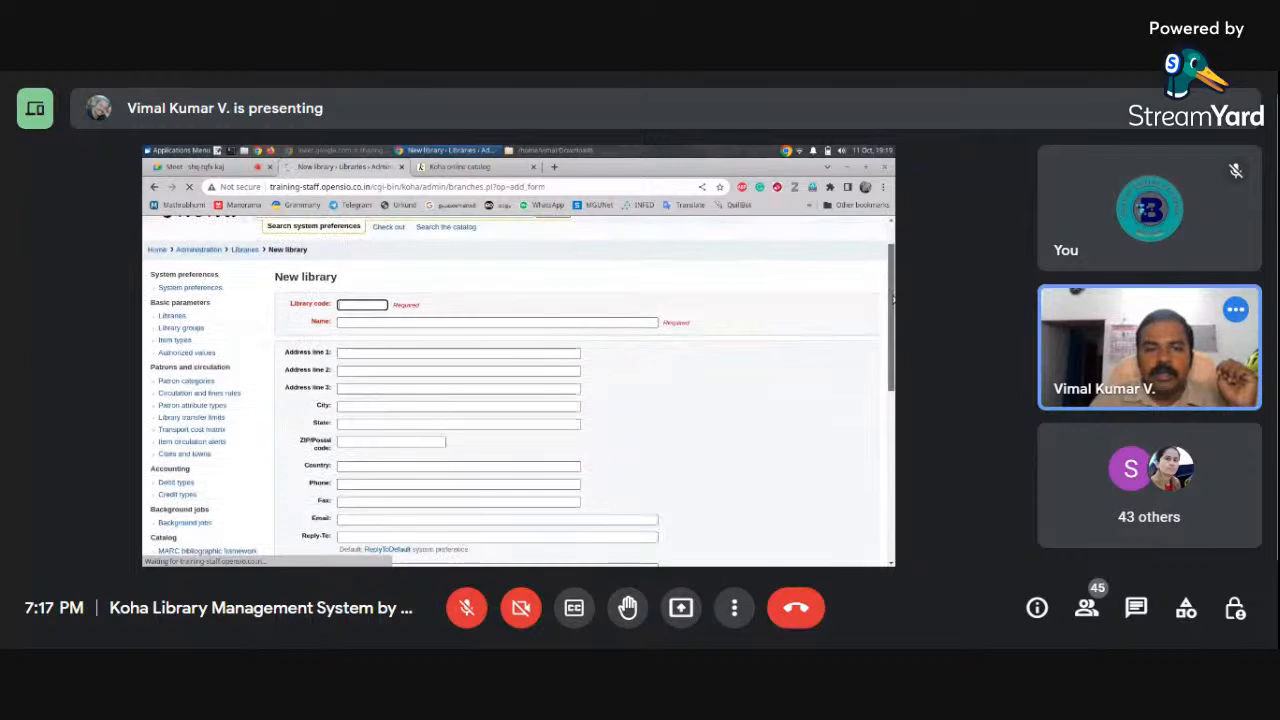
Enter library code MGUL and begin the library name with 'Mahatma'
{"action": "left_click", "coordinate": [366, 353]}
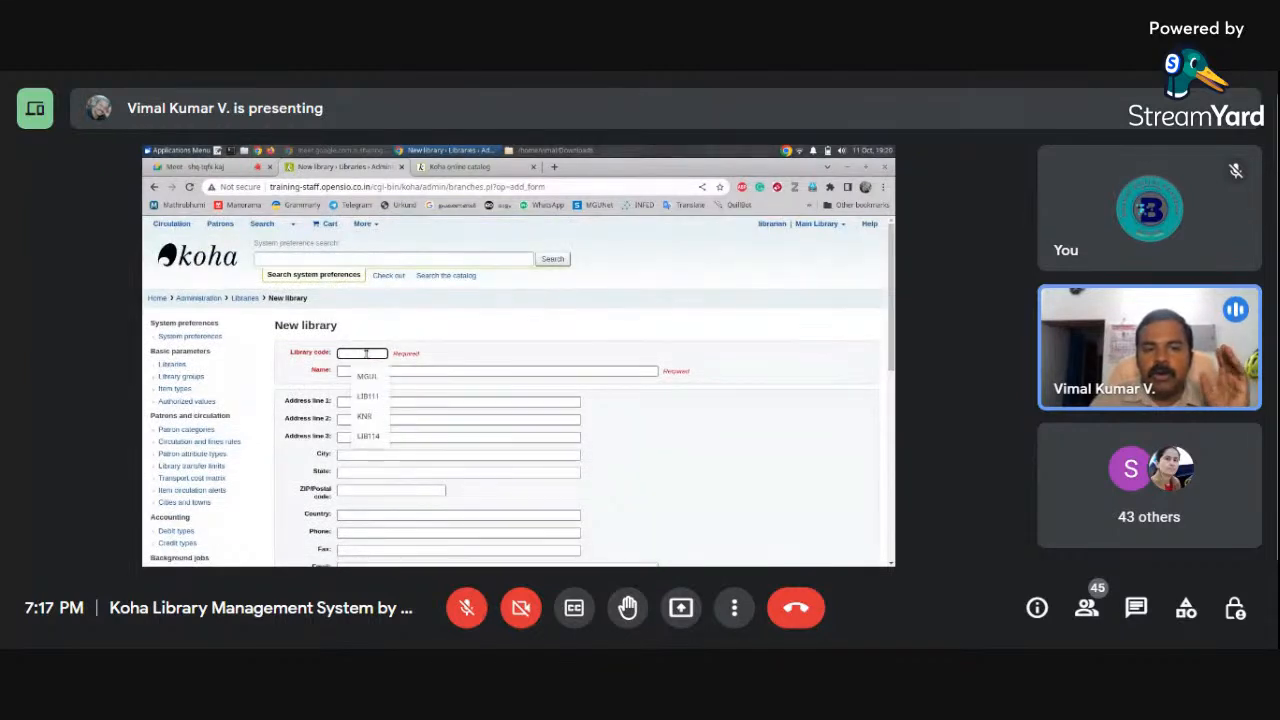
{"action": "type", "text": "MGUL"}
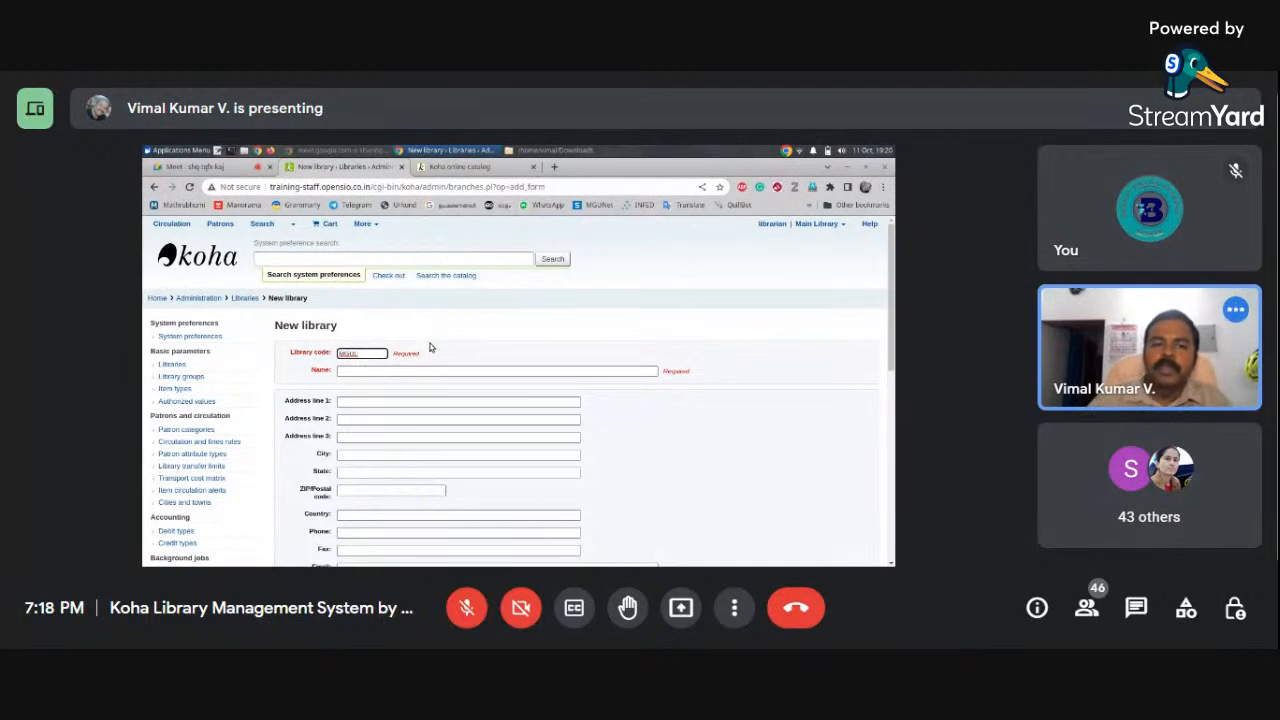
{"action": "left_click", "coordinate": [436, 370]}
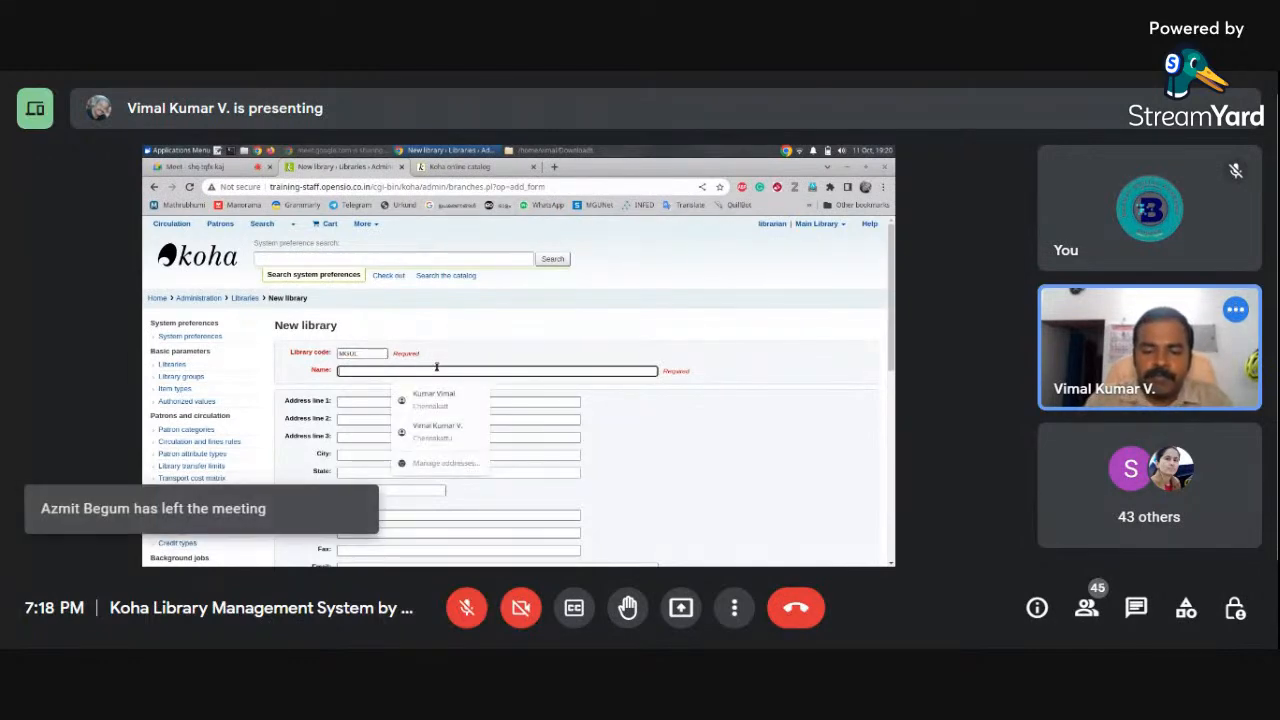
{"action": "type", "text": "Mahatma Gandhi University Library"}
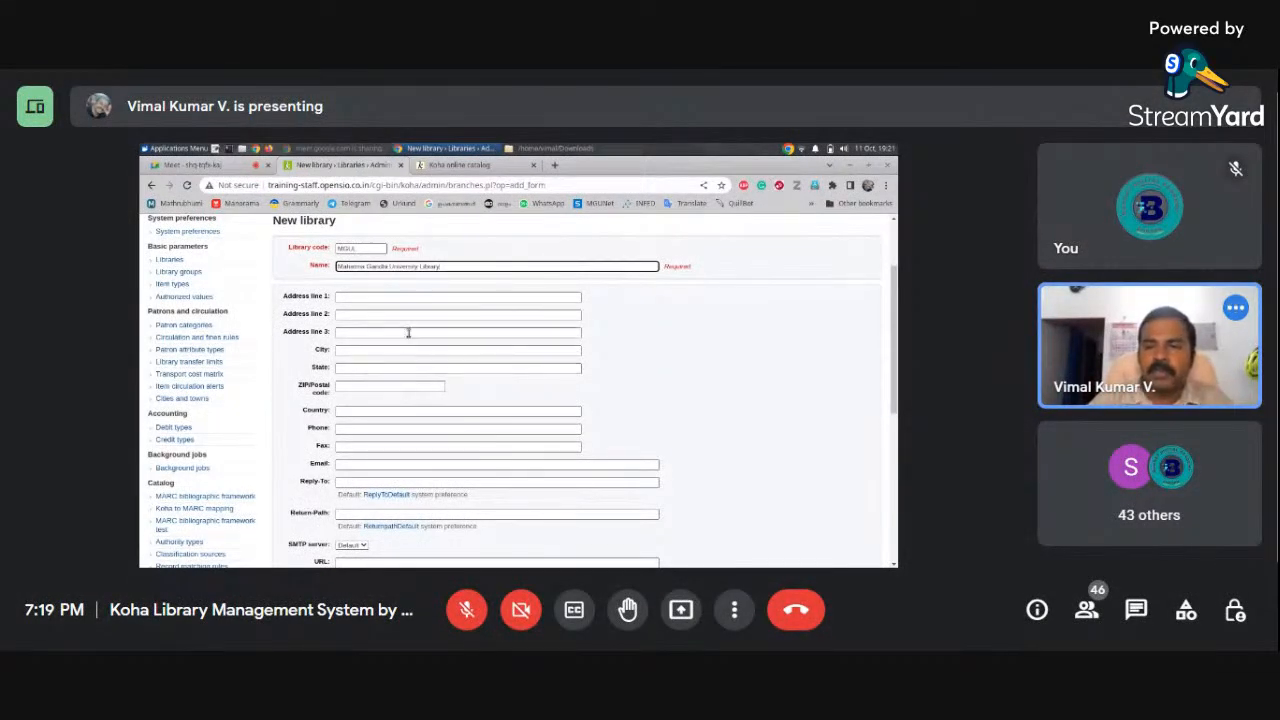
Scroll the shared New library form down and open Meet's More options menu
{"action": "left_click_drag", "start_coordinate": [894, 290], "coordinate": [890, 450]}
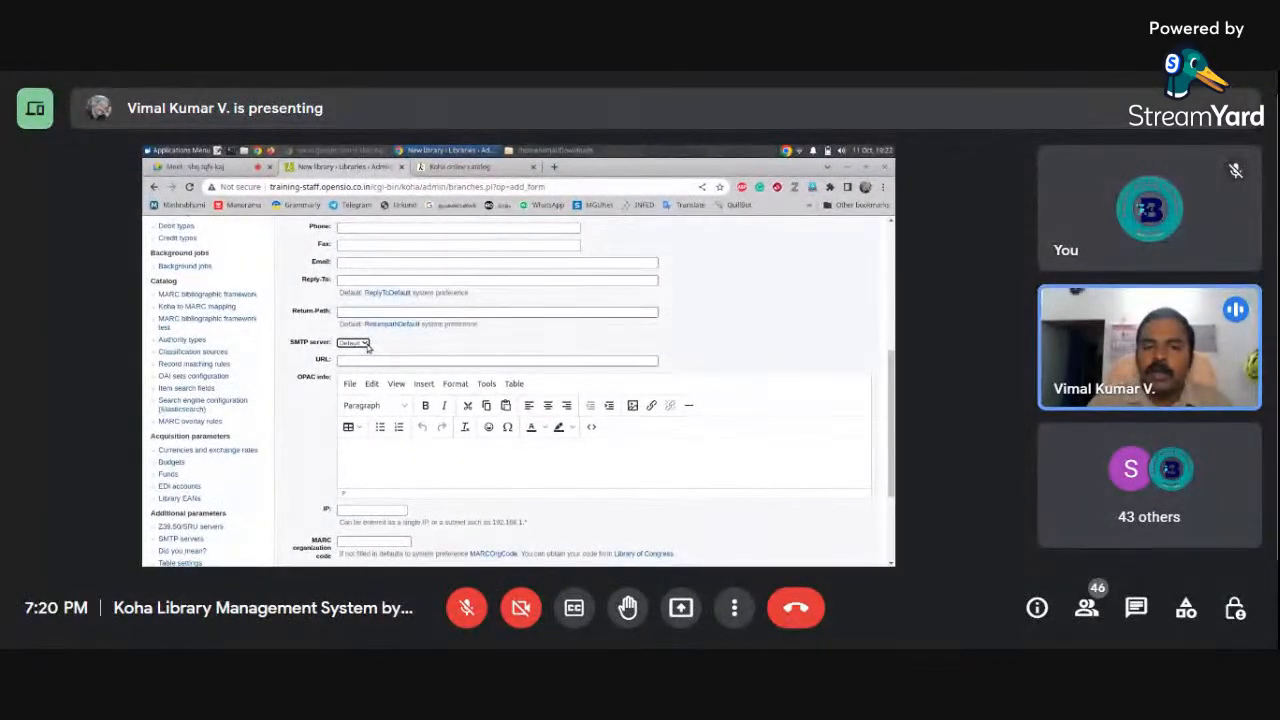
{"action": "left_click", "coordinate": [738, 608]}
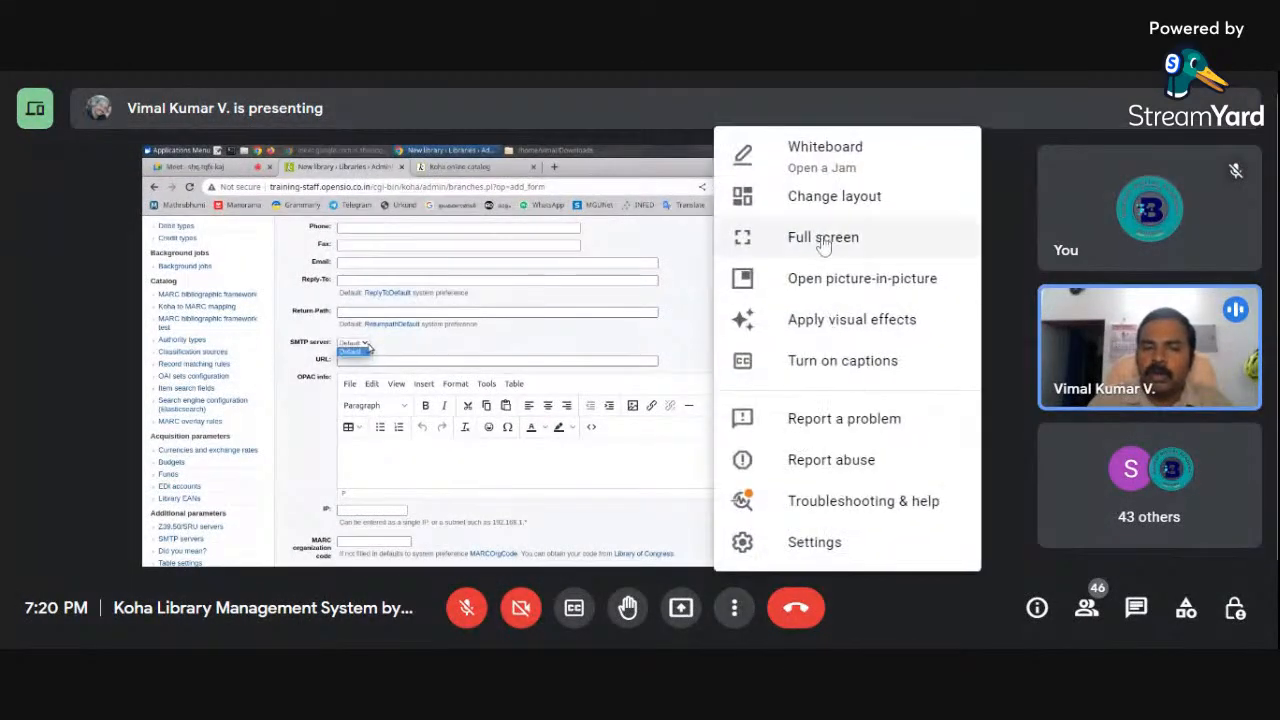
Switch the Google Meet window to full screen to enlarge the shared Koha Libraries page
{"action": "left_click", "coordinate": [832, 238]}
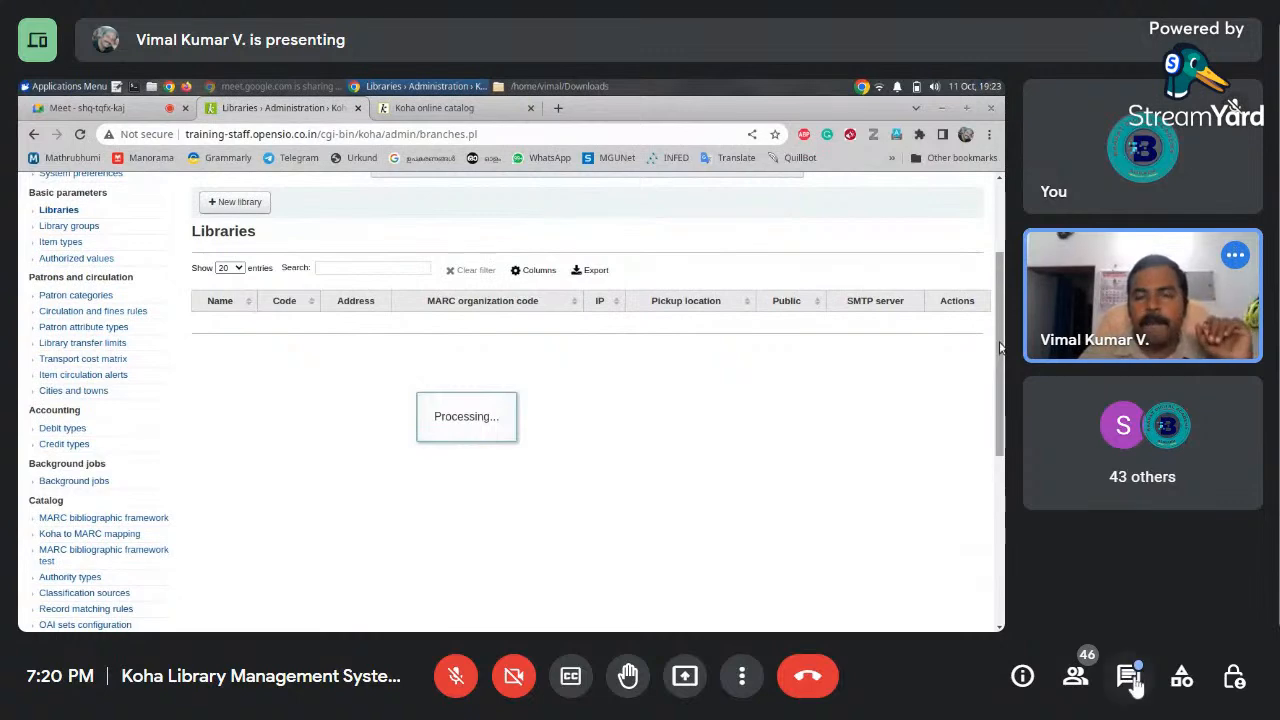
Open the in-call messages panel to read the participants' chat questions
{"action": "left_click", "coordinate": [1129, 677]}
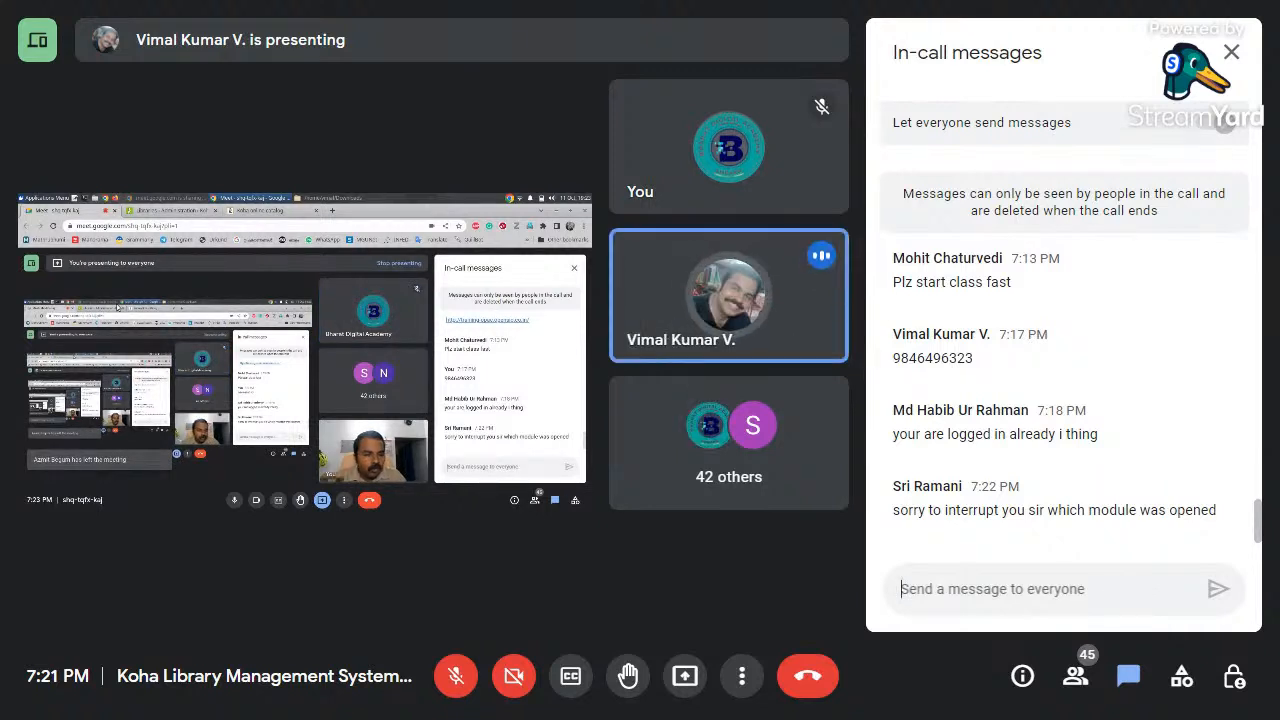
Close the in-call messages panel so the Koha Library groups page fills the stage
{"action": "left_click", "coordinate": [1231, 52]}
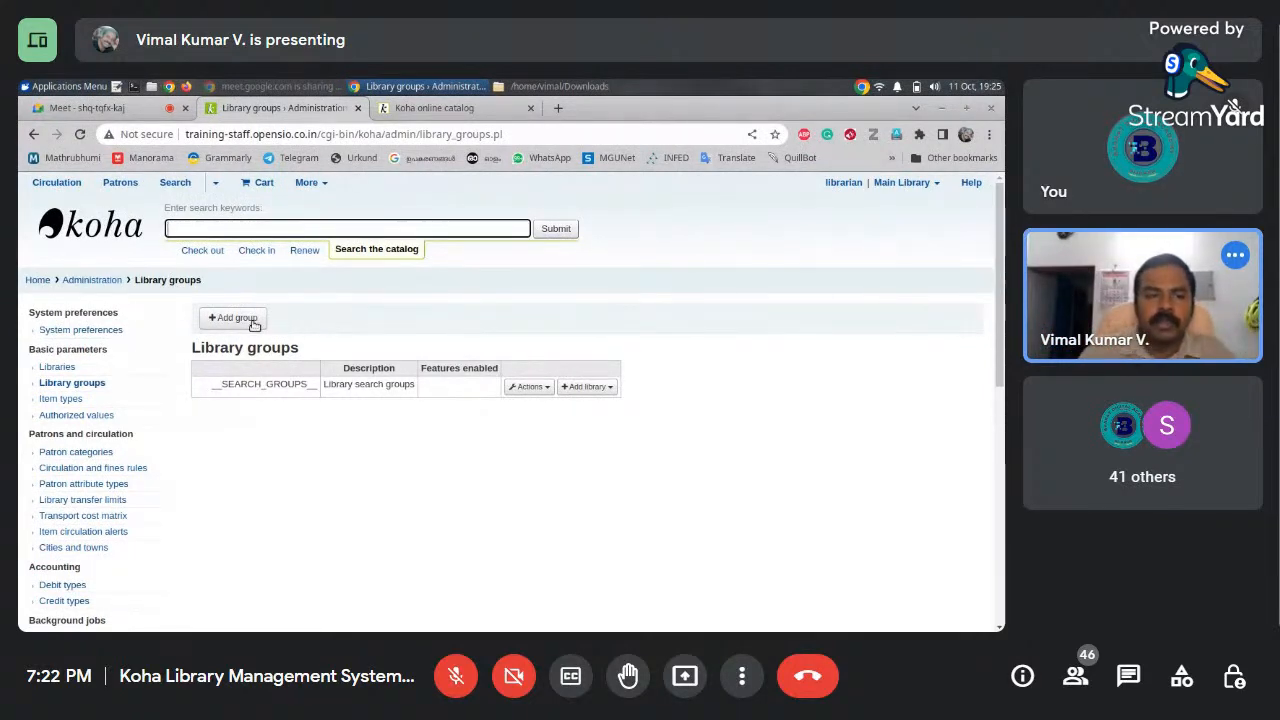
Add a library group titled 'West Branches', leaving 'Limit patron data access by group' unticked
{"action": "left_click", "coordinate": [254, 323]}
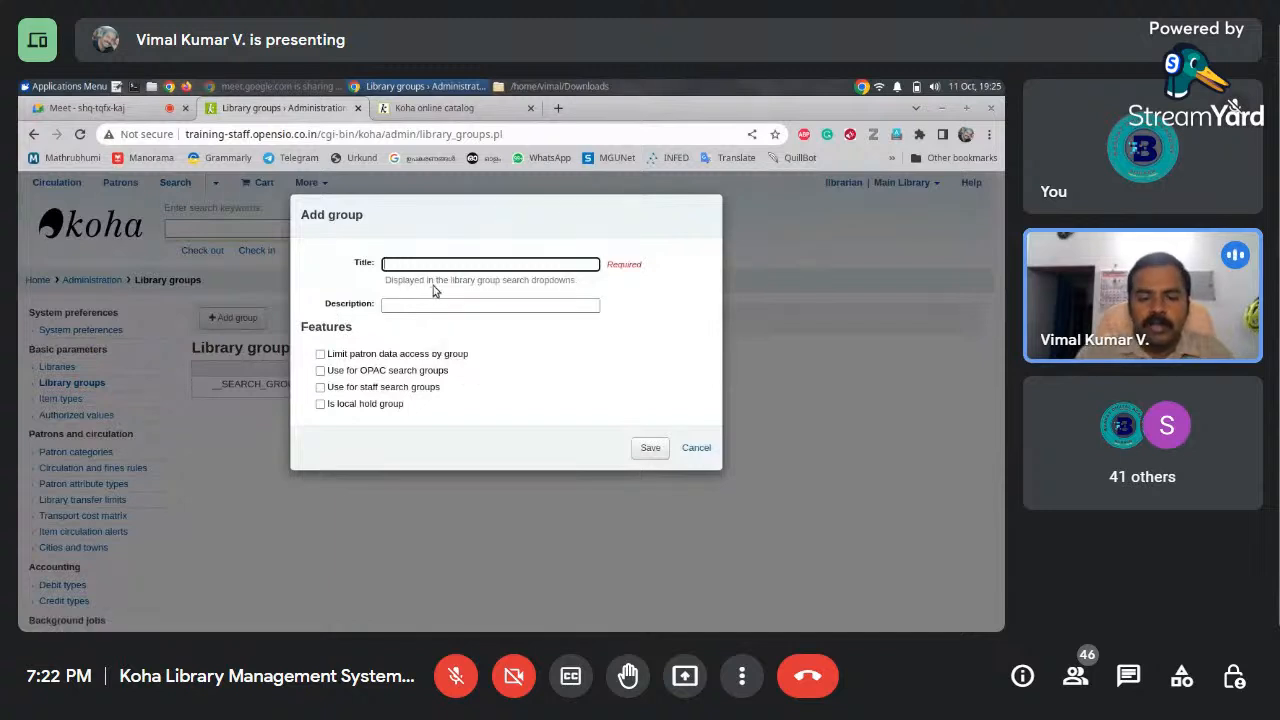
{"action": "type", "text": "Wes"}
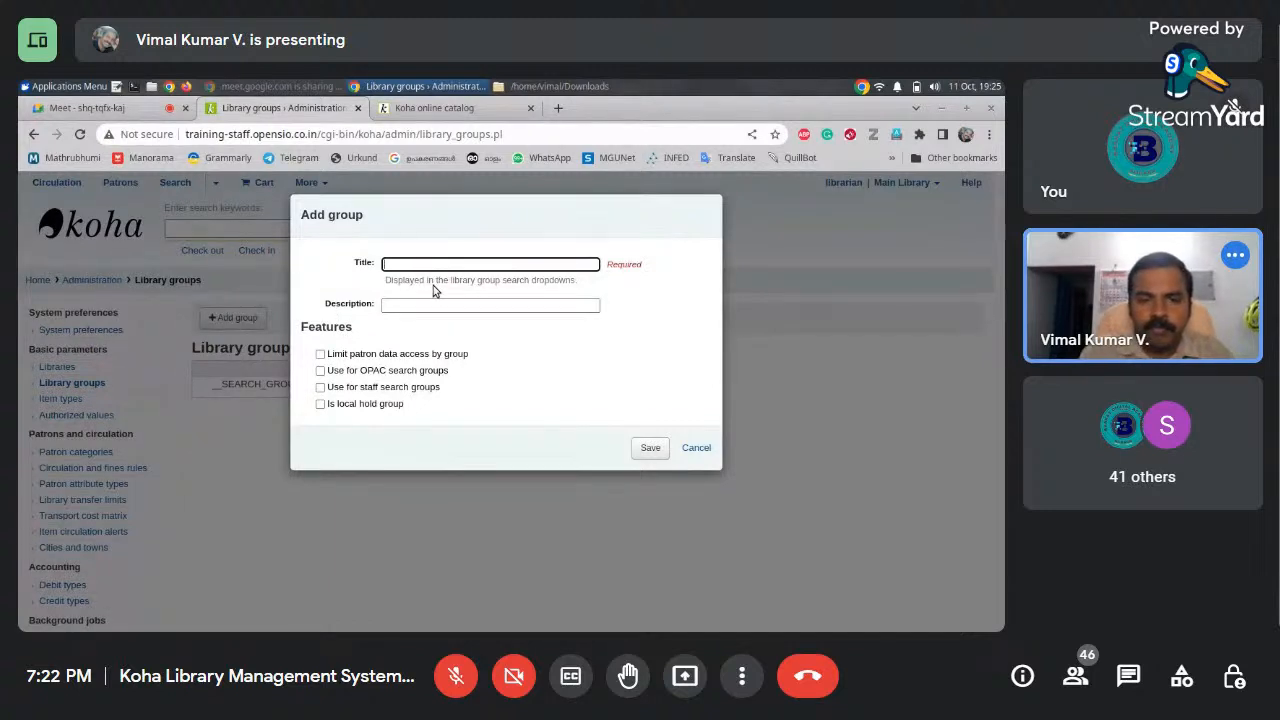
{"action": "type", "text": "t l"}
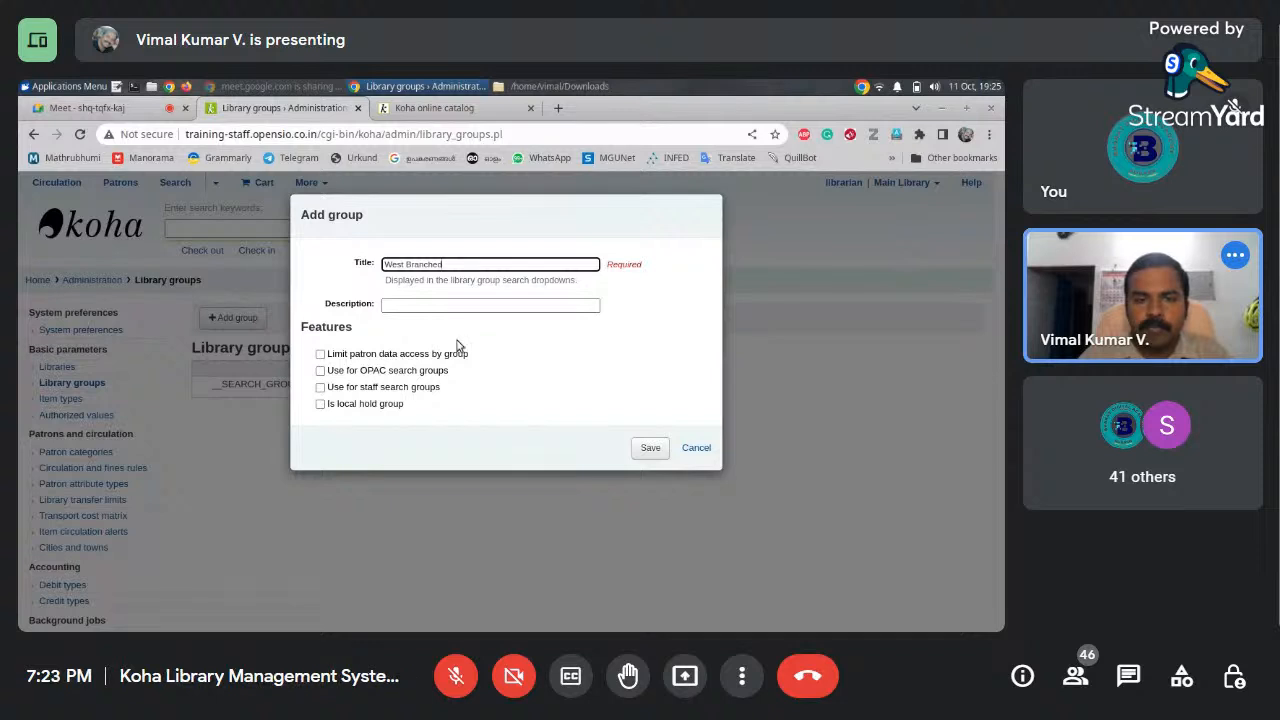
{"action": "left_click", "coordinate": [448, 305]}
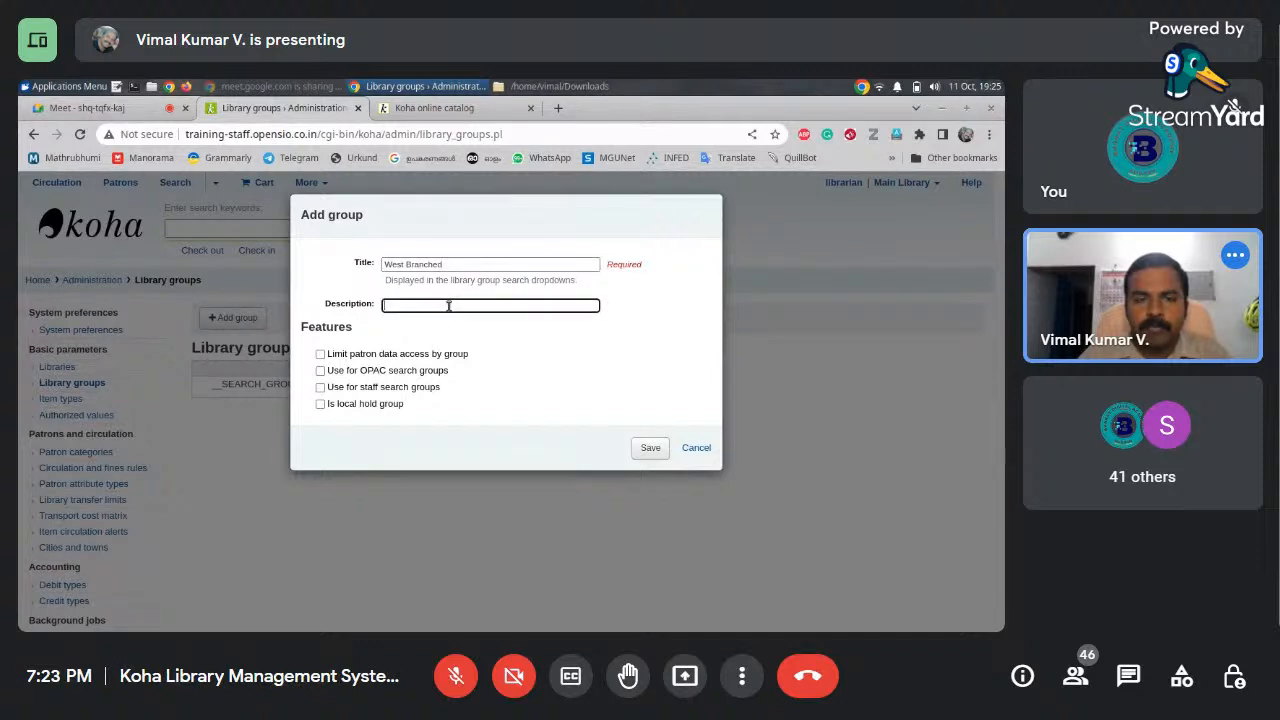
{"action": "left_click", "coordinate": [320, 354]}
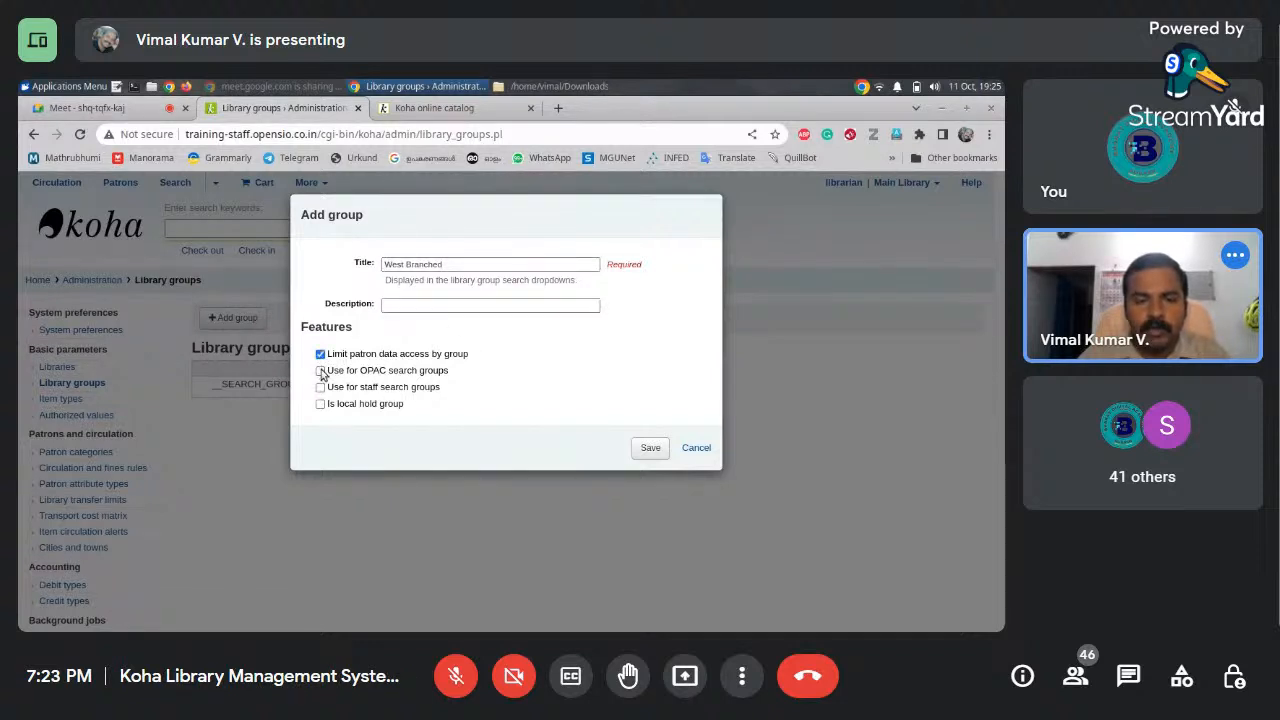
{"action": "left_click", "coordinate": [320, 355]}
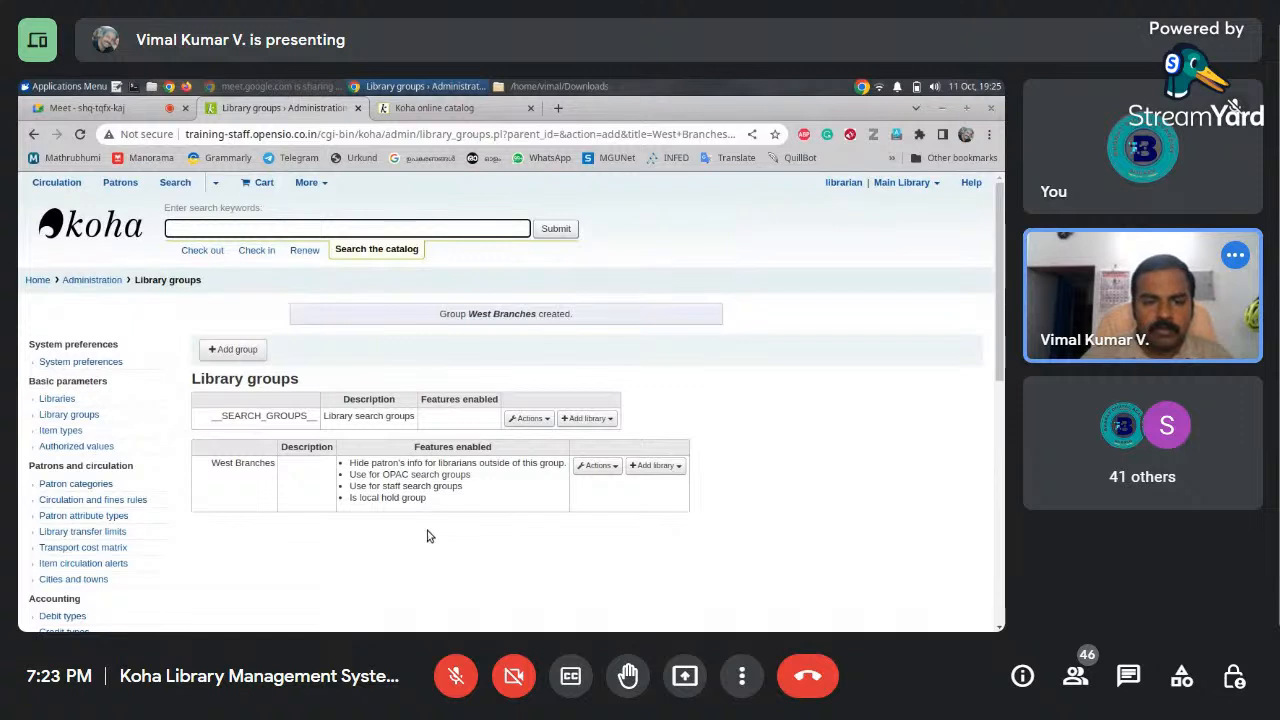
Show the West Branches group's Actions menu and the libraries that can join it
{"action": "left_click", "coordinate": [617, 468]}
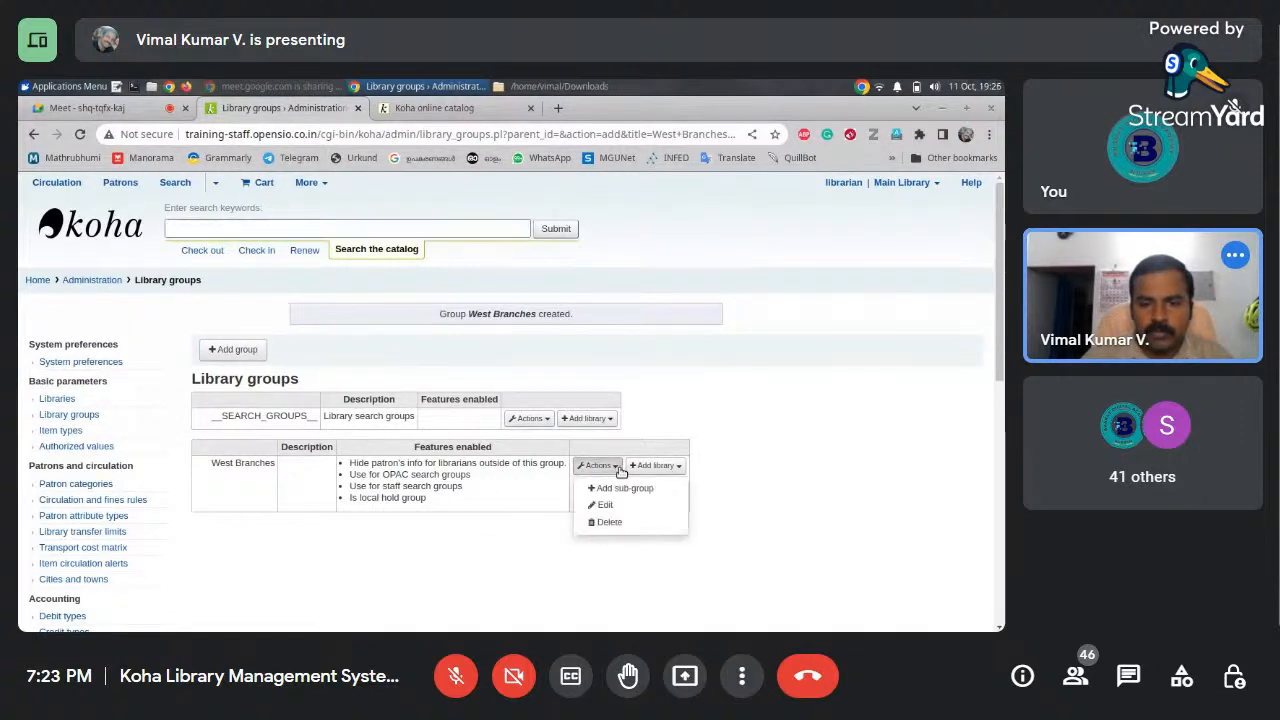
{"action": "left_click", "coordinate": [677, 466]}
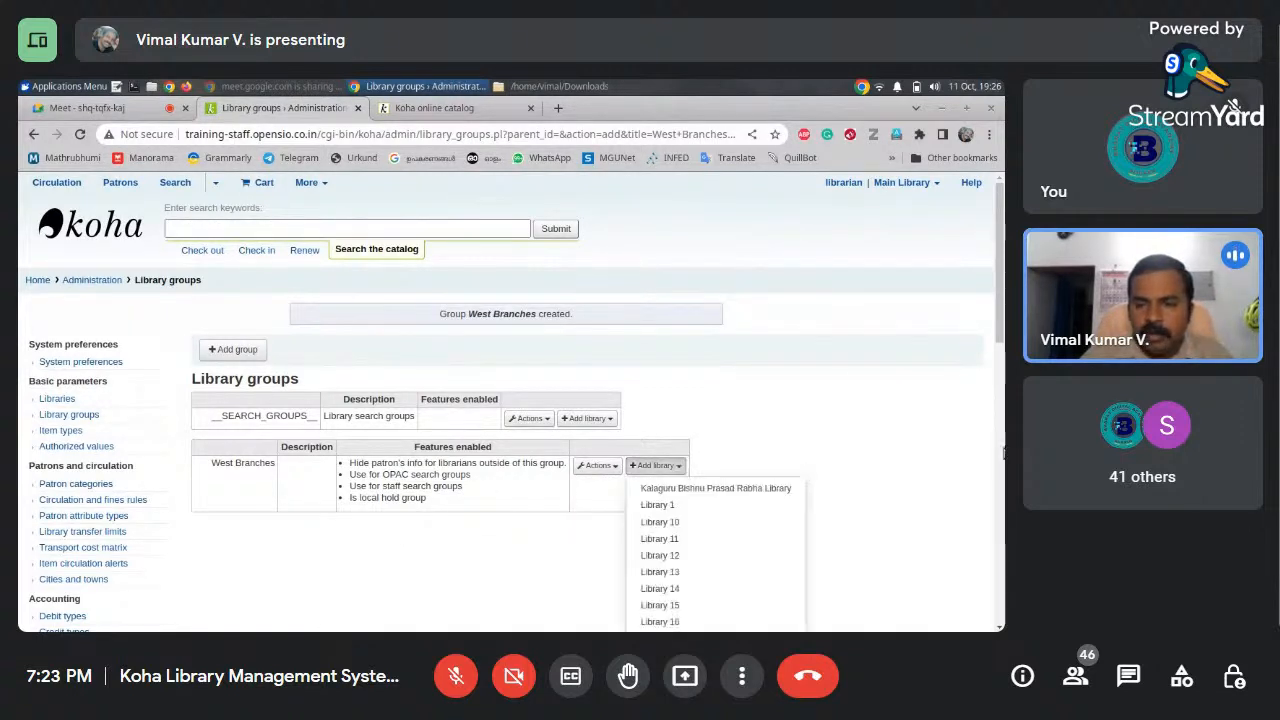
Add Library 1 (LIB1) to West Branches, then return to the Administration home page
{"action": "left_click_drag", "start_coordinate": [998, 269], "coordinate": [986, 350]}
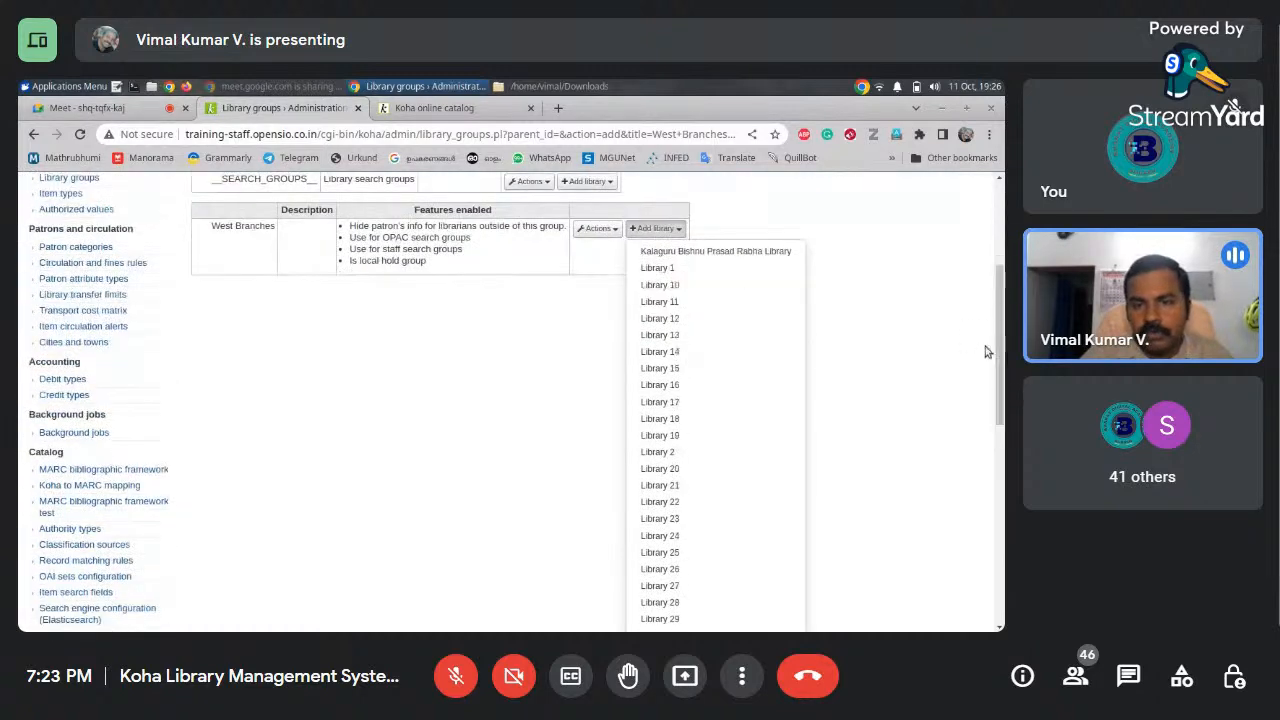
{"action": "left_click", "coordinate": [675, 273]}
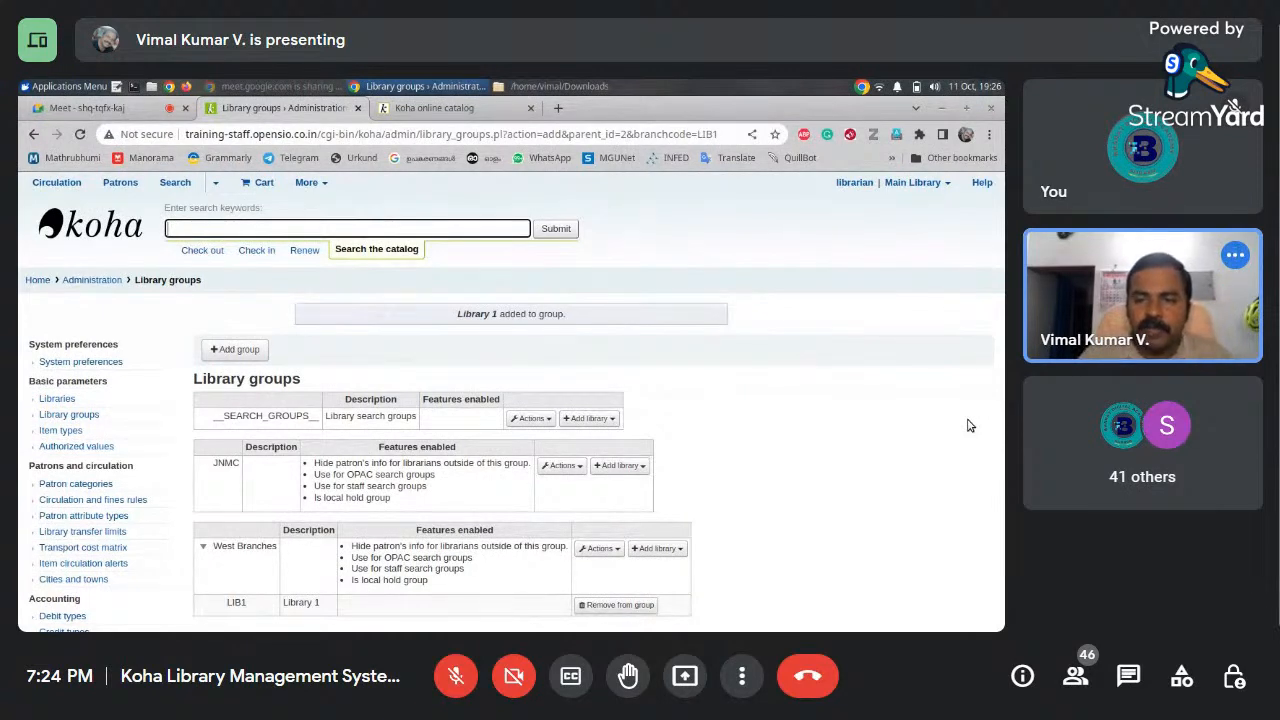
{"action": "left_click", "coordinate": [78, 281]}
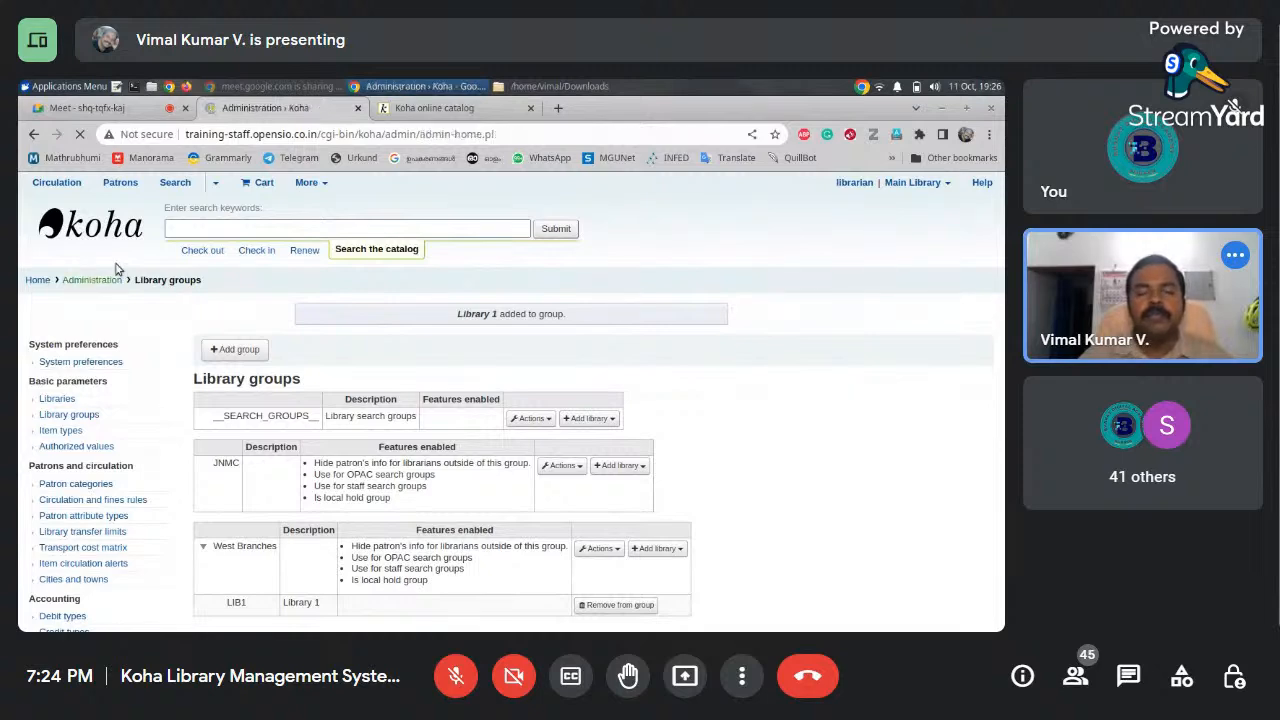
Open Item types under Basic parameters, listing the eight item types such as Books and Maps
{"action": "left_click_drag", "start_coordinate": [1002, 245], "coordinate": [985, 345]}
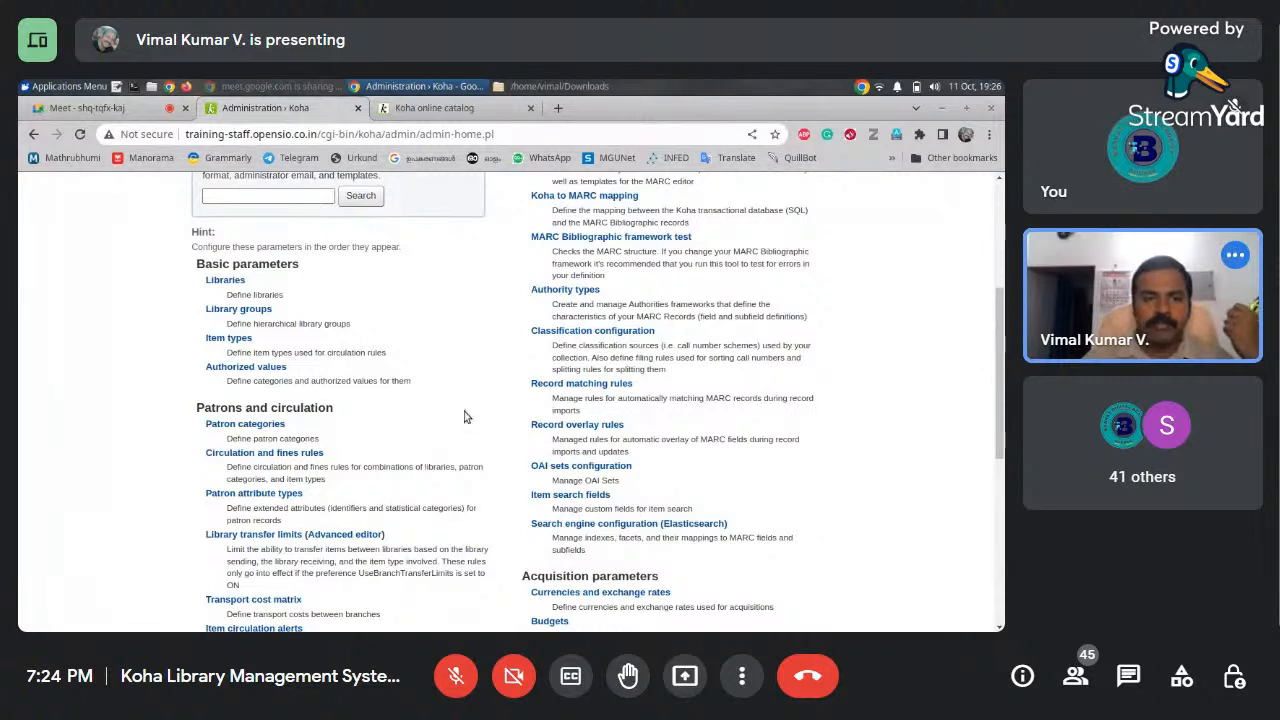
{"action": "left_click", "coordinate": [238, 341]}
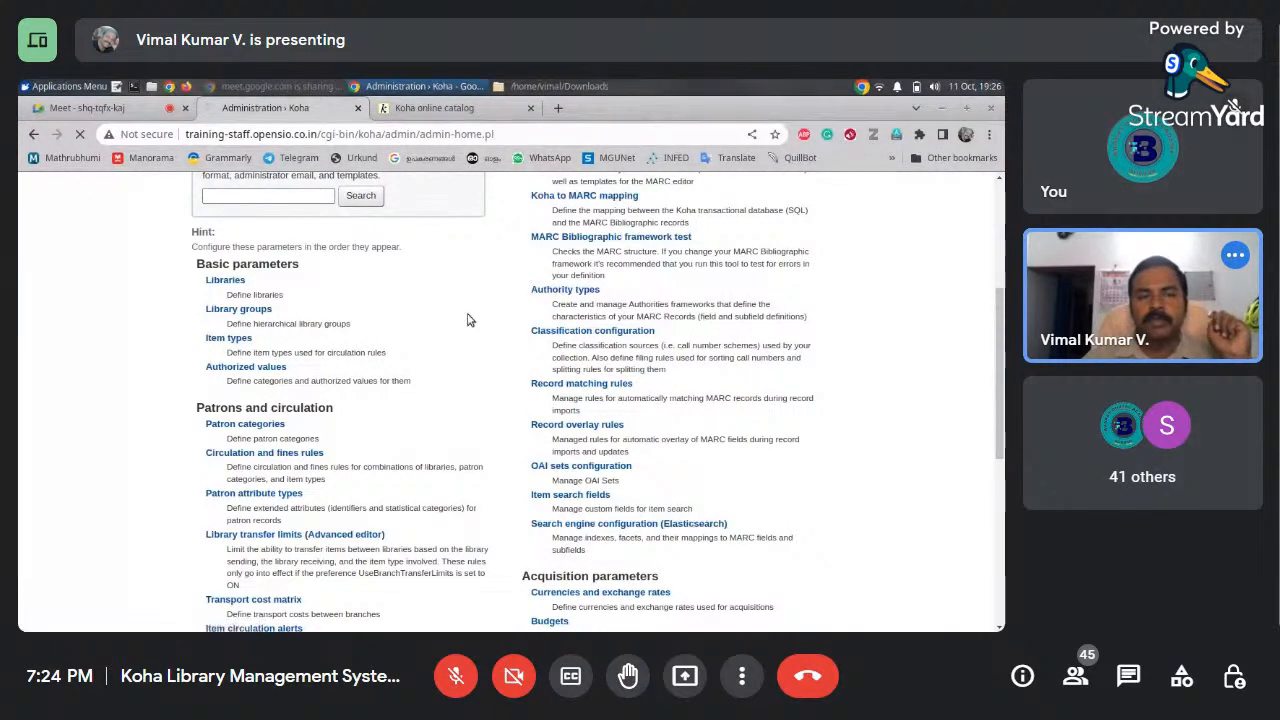
{"action": "mouse_move", "coordinate": [1003, 283]}
{"action": "left_mouse_down"}
{"action": "mouse_move", "coordinate": [1003, 353]}
{"action": "mouse_move", "coordinate": [998, 304]}
{"action": "left_mouse_up"}
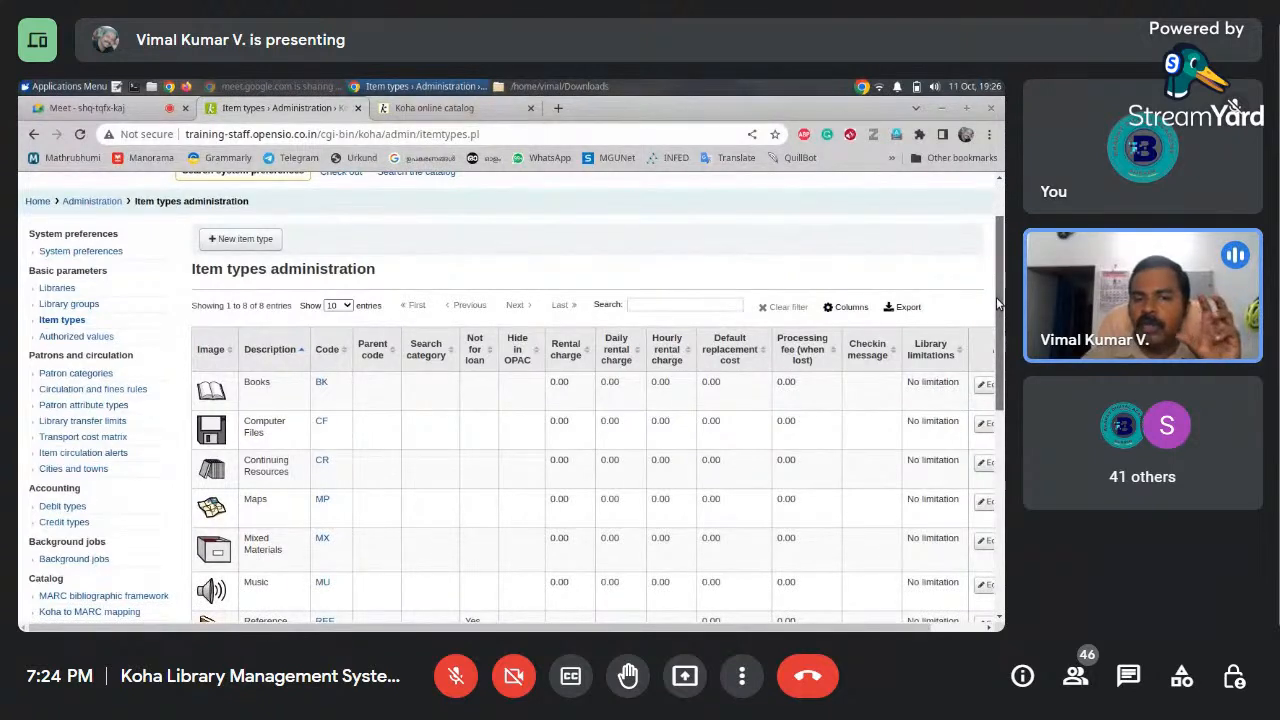
{"action": "left_click_drag", "start_coordinate": [996, 297], "coordinate": [998, 348]}
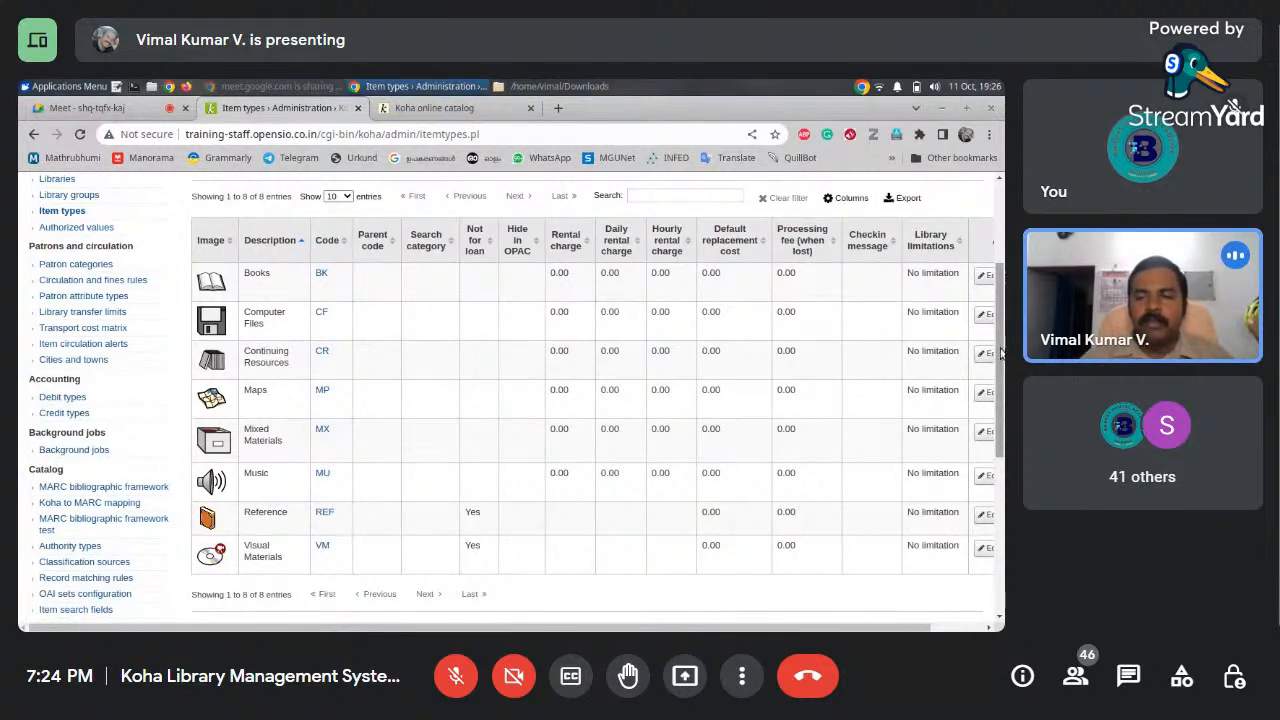
{"action": "left_click_drag", "start_coordinate": [1000, 352], "coordinate": [1000, 303]}
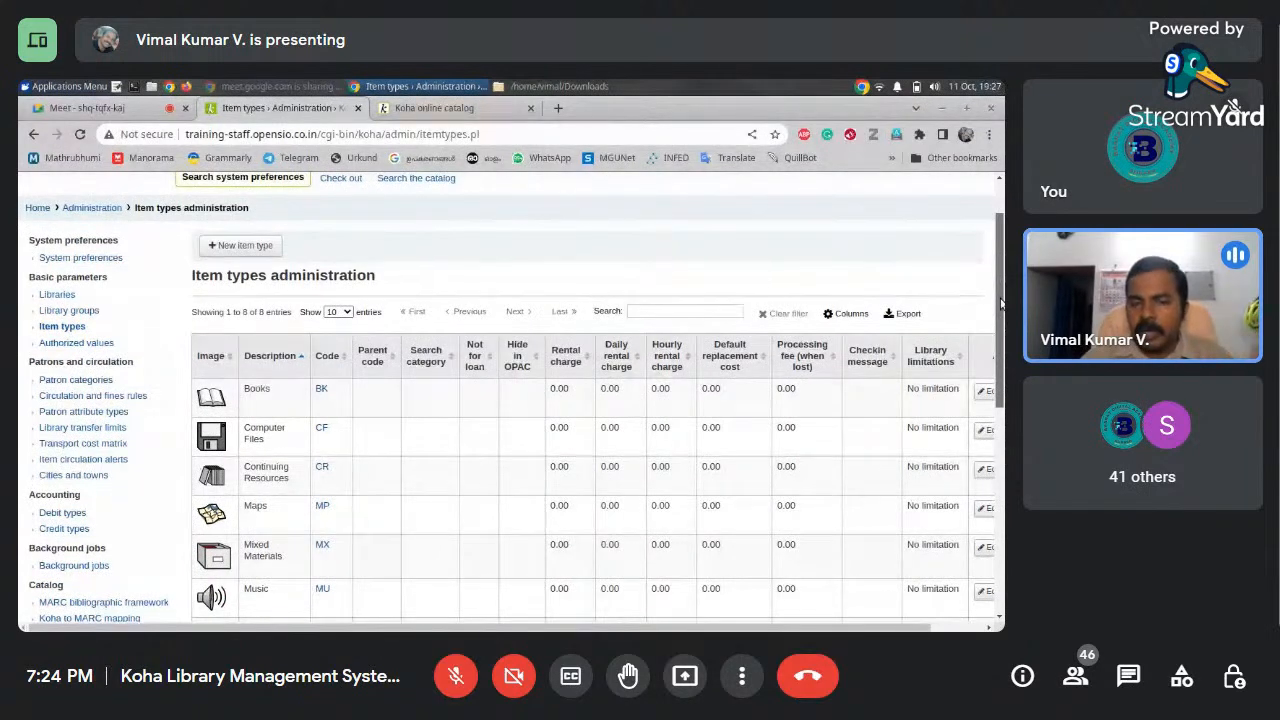
{"action": "left_click_drag", "start_coordinate": [1000, 303], "coordinate": [1000, 378]}
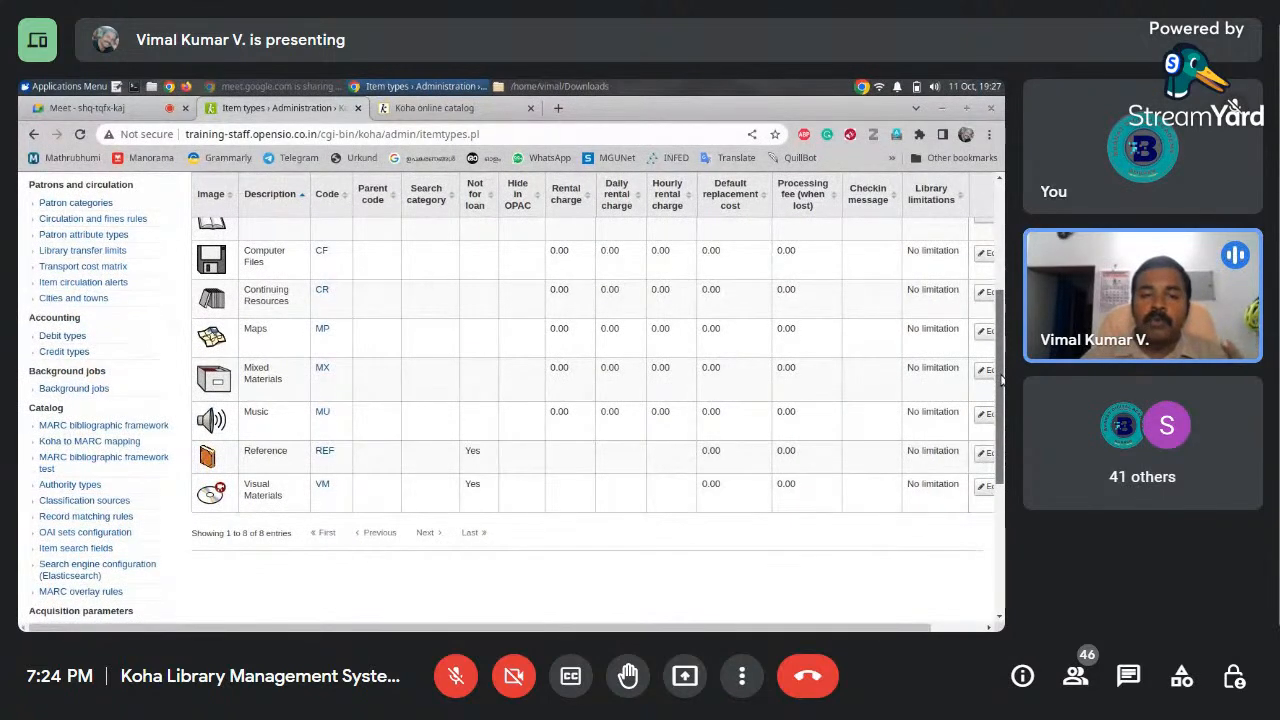
{"action": "left_click_drag", "start_coordinate": [1000, 378], "coordinate": [1000, 340]}
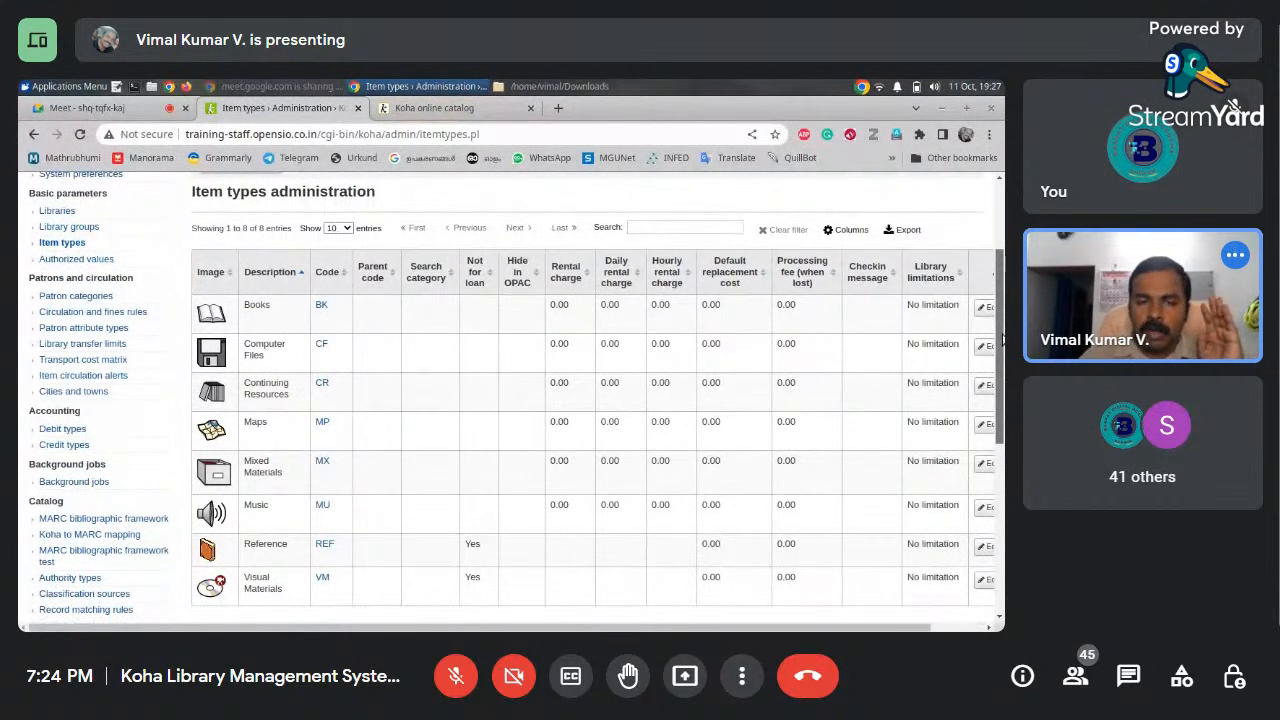
{"action": "left_click_drag", "start_coordinate": [1001, 340], "coordinate": [1001, 318]}
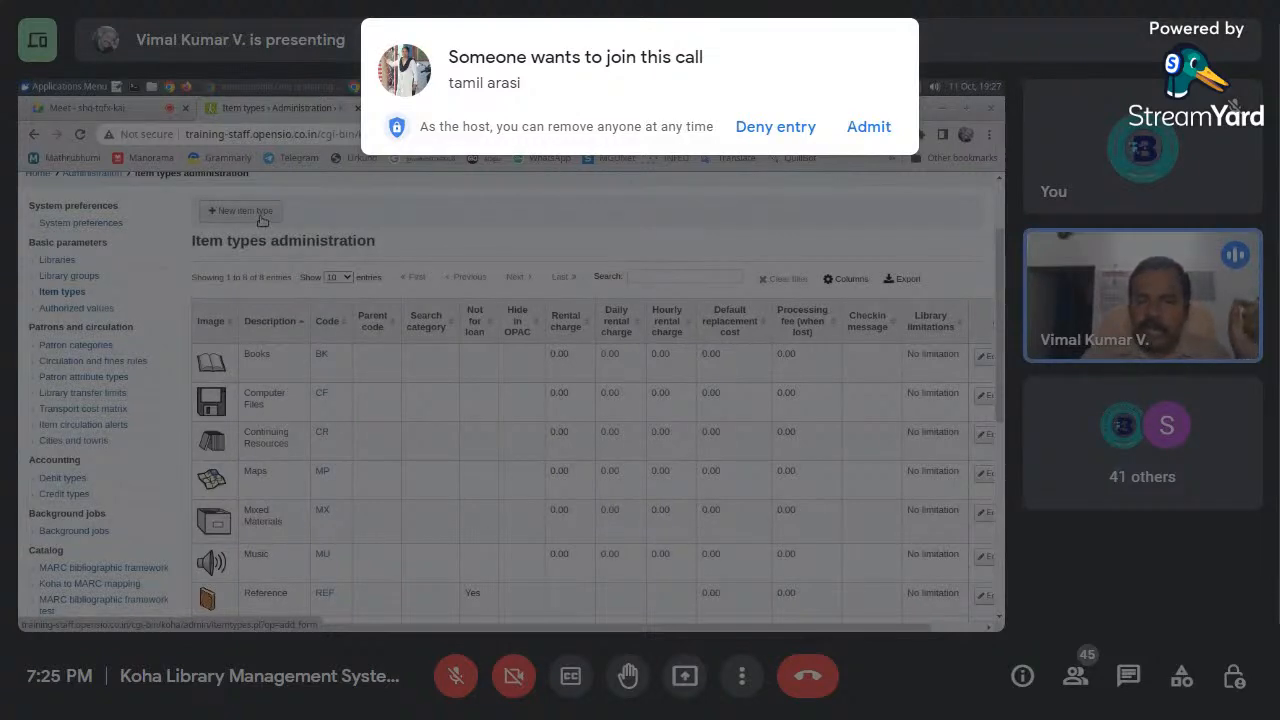
{"action": "left_click", "coordinate": [878, 136]}
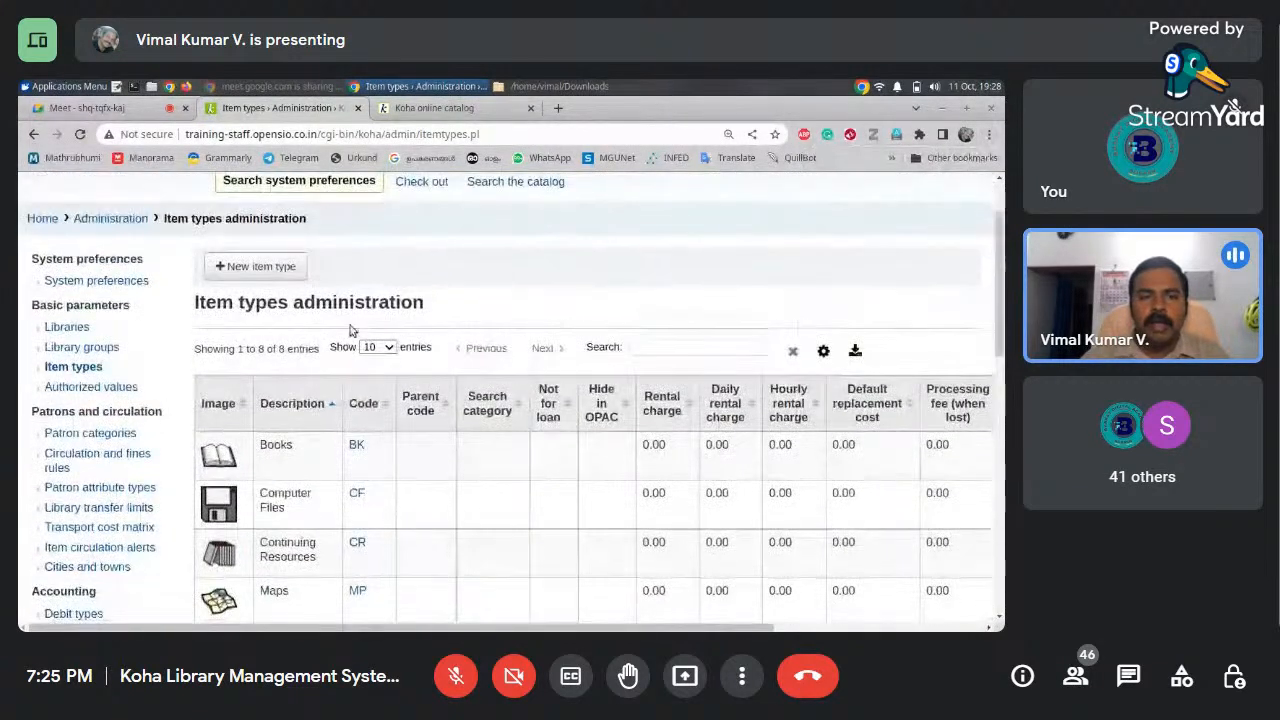
Start a new item type THE and choose Reference as its parent item type
{"action": "left_click", "coordinate": [273, 268]}
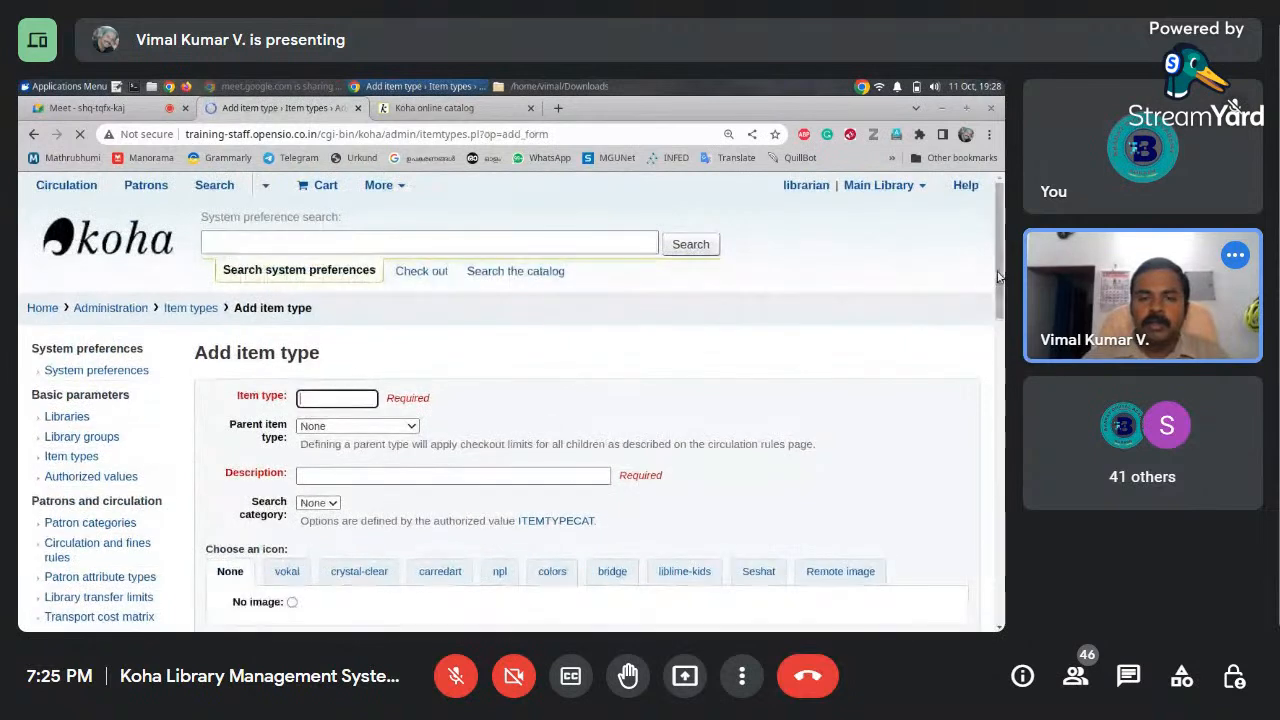
{"action": "scroll", "coordinate": [1000, 277], "scroll_direction": "down", "scroll_amount": 3}
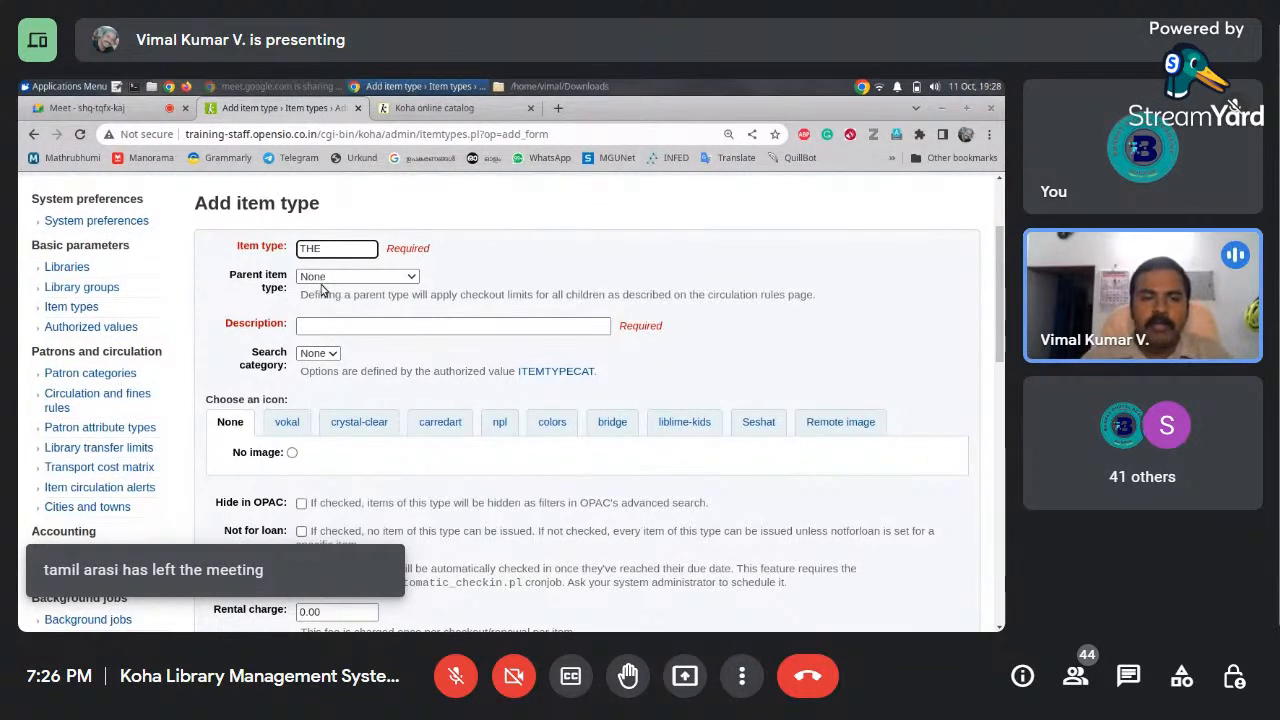
{"action": "left_click", "coordinate": [322, 278]}
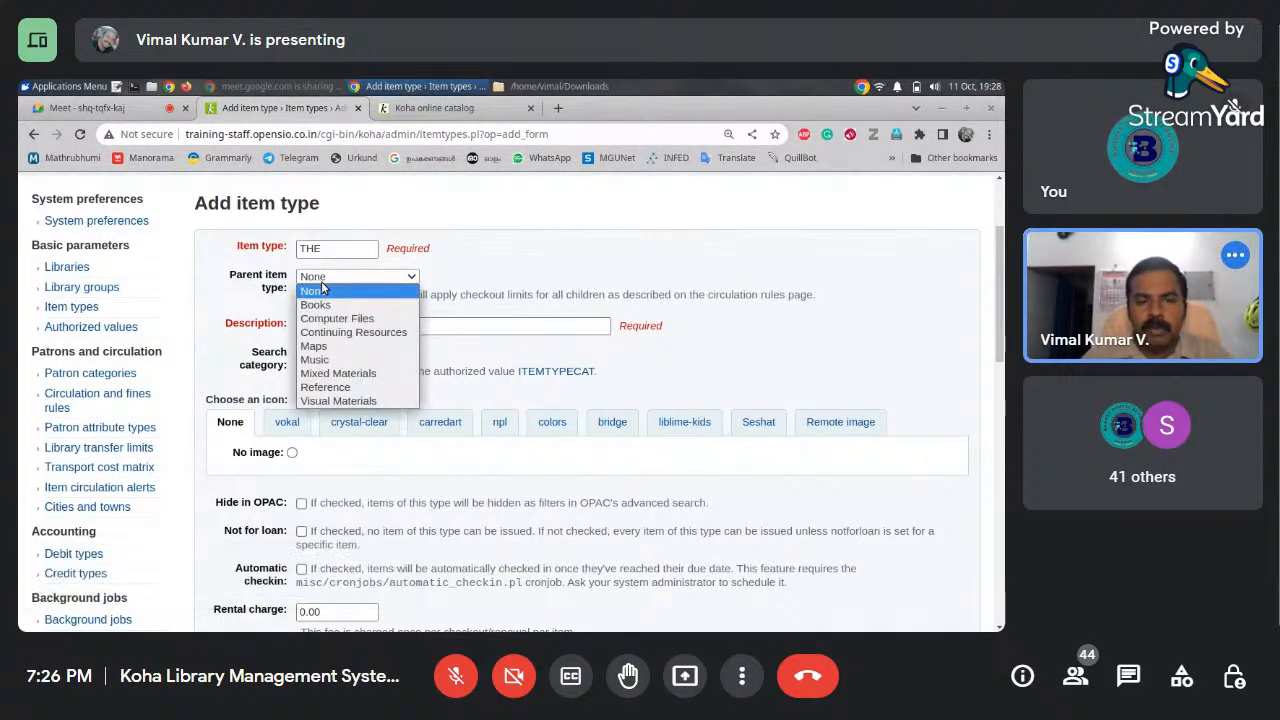
{"action": "left_click", "coordinate": [345, 389]}
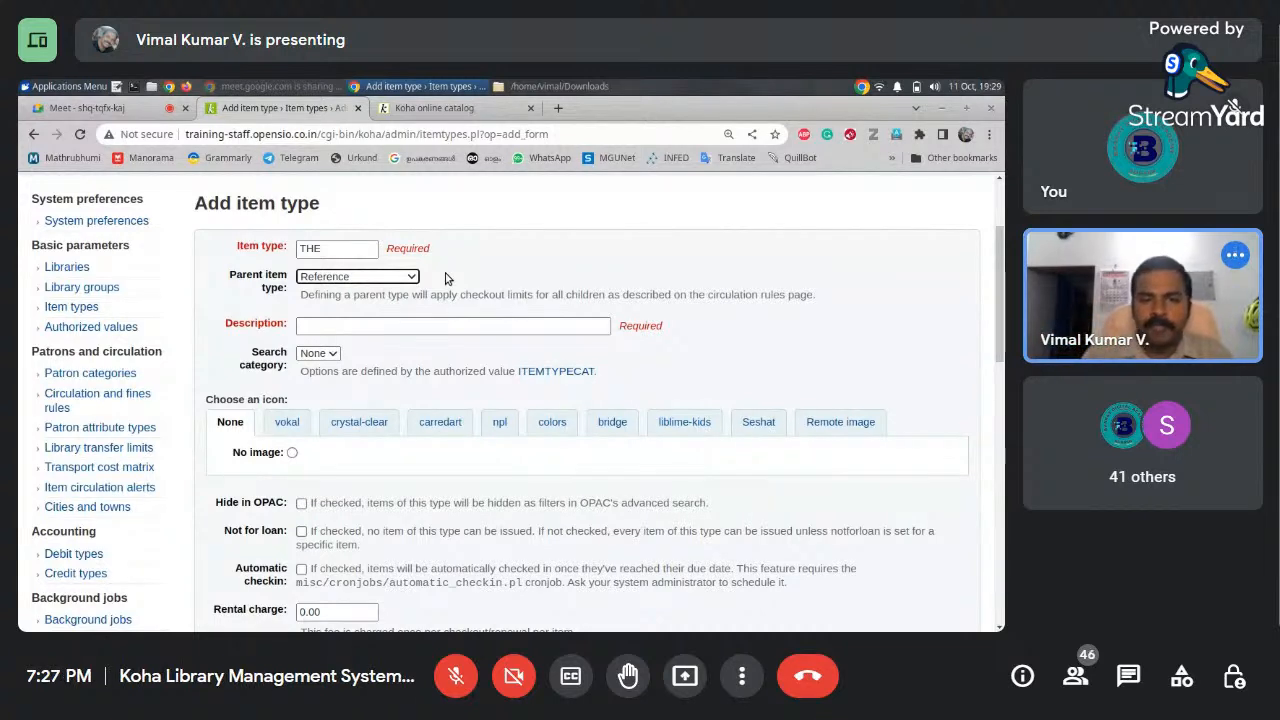
Enter 'Theses' as the item type description and review the available search categories
{"action": "left_click", "coordinate": [467, 325]}
{"action": "type", "text": "Theses"}
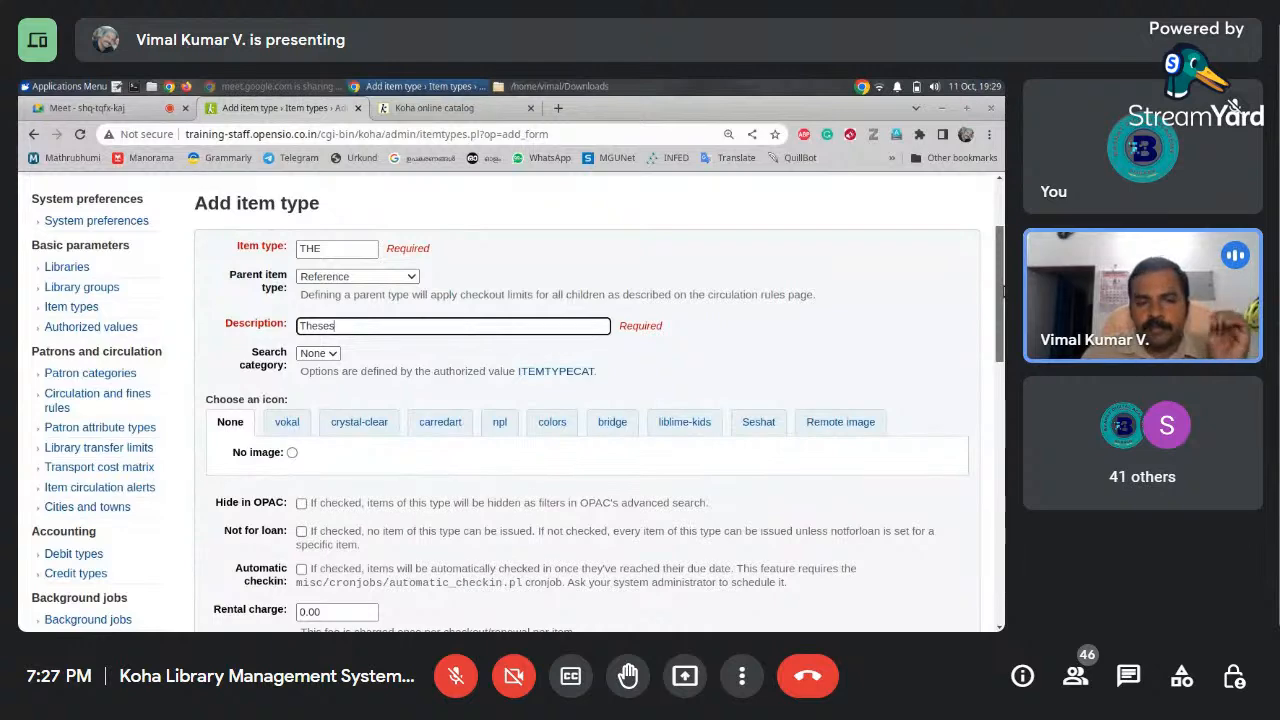
{"action": "mouse_move", "coordinate": [1002, 291]}
{"action": "left_mouse_down"}
{"action": "mouse_move", "coordinate": [1002, 314]}
{"action": "mouse_move", "coordinate": [1002, 285]}
{"action": "left_mouse_up"}
{"action": "left_click", "coordinate": [333, 374]}
{"action": "left_click", "coordinate": [412, 375]}
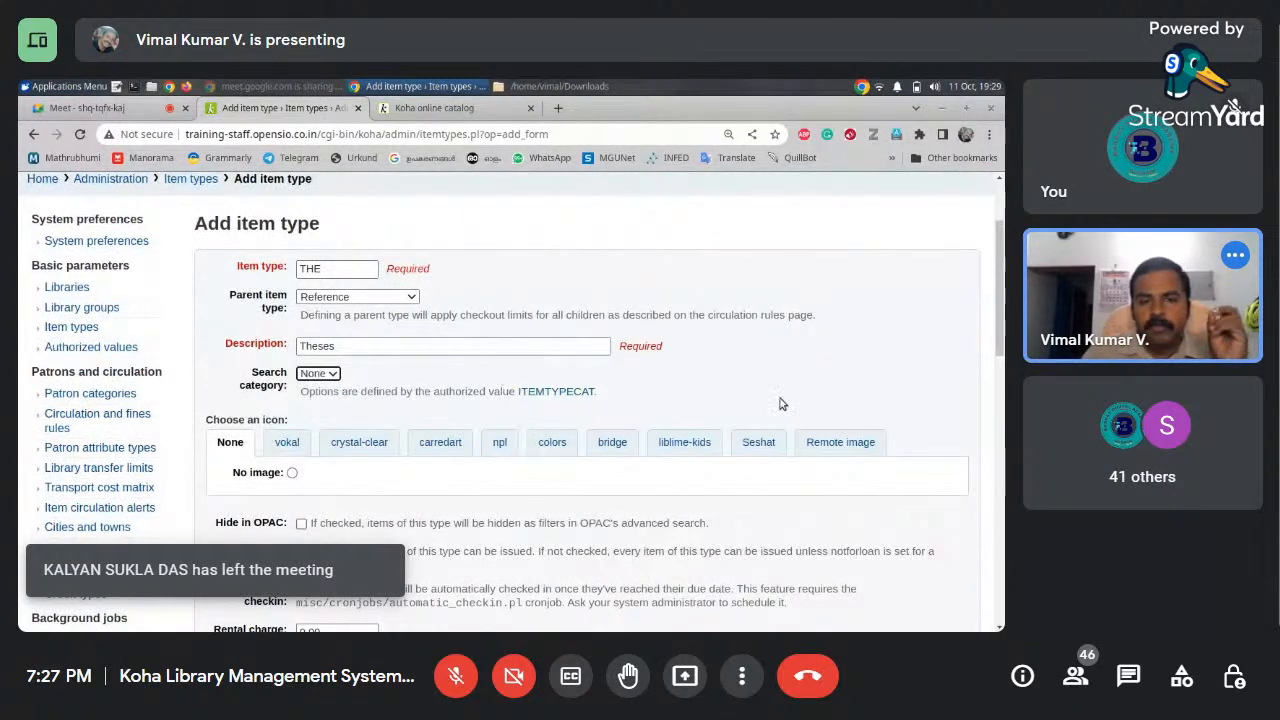
{"action": "mouse_move", "coordinate": [1001, 325]}
{"action": "left_mouse_down"}
{"action": "mouse_move", "coordinate": [1001, 352]}
{"action": "mouse_move", "coordinate": [1001, 329]}
{"action": "left_mouse_up"}
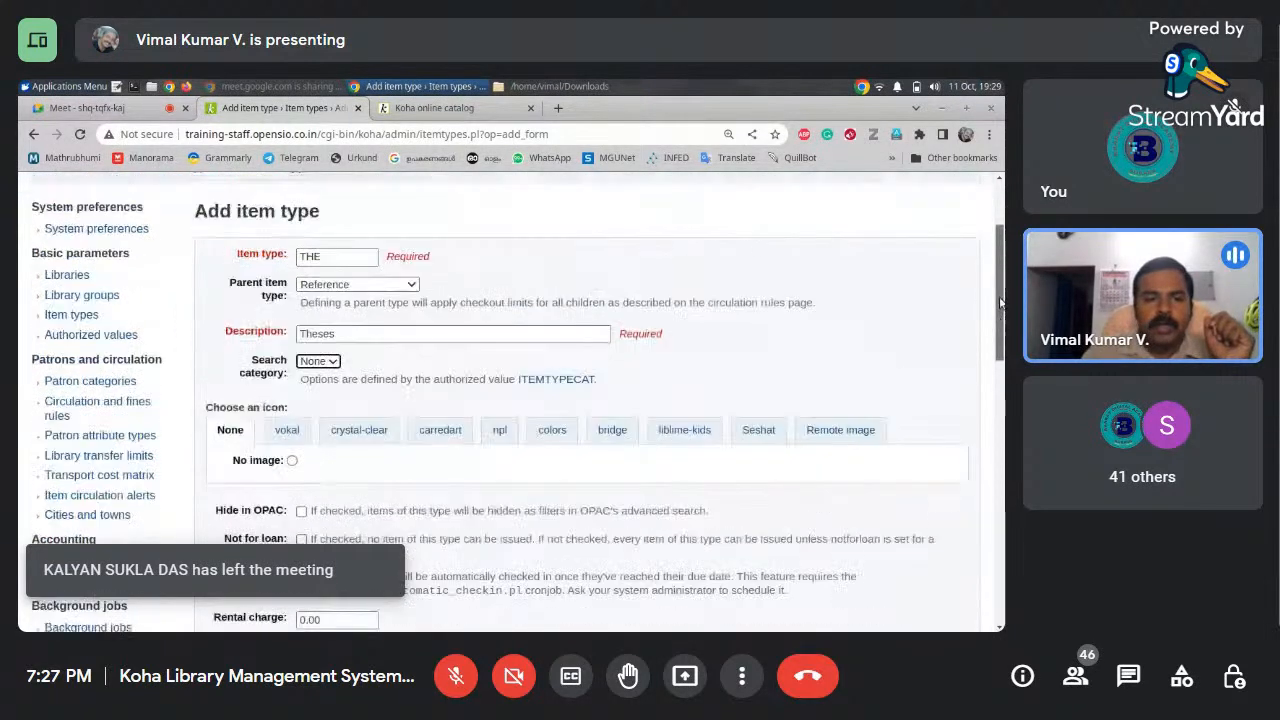
{"action": "left_click", "coordinate": [675, 373]}
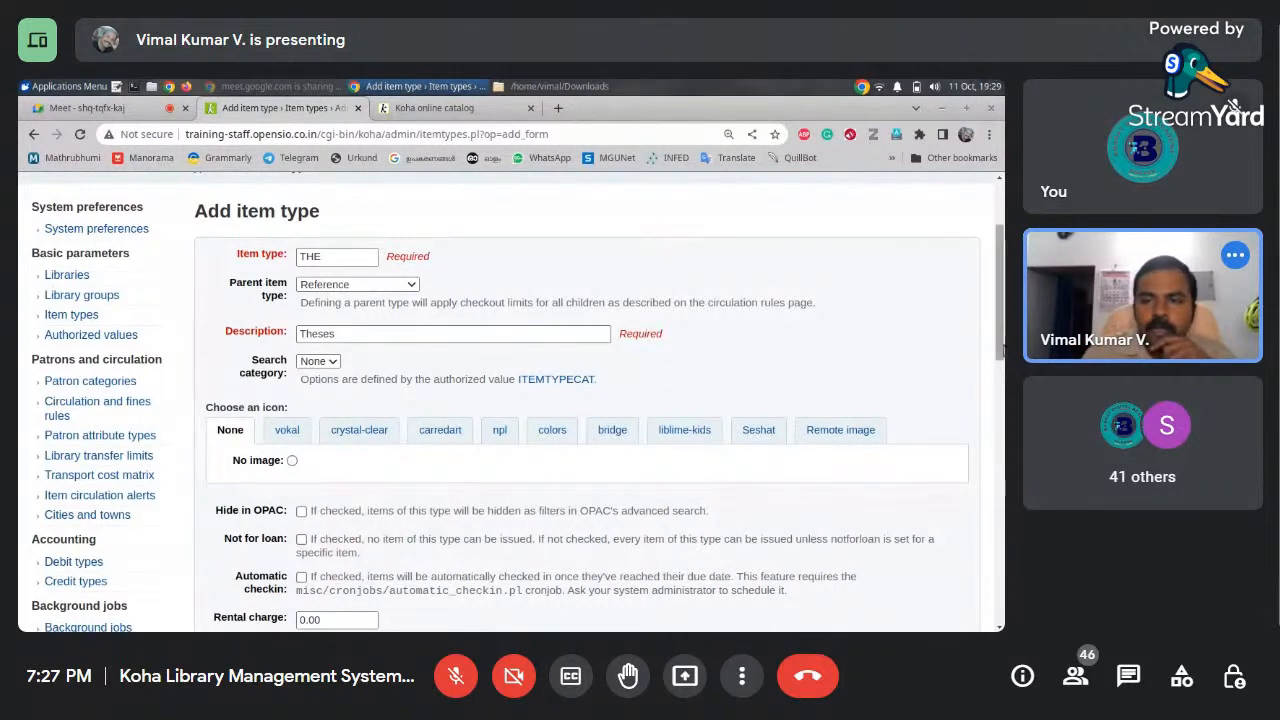
{"action": "scroll", "coordinate": [1002, 345], "scroll_direction": "down", "scroll_amount": 3}
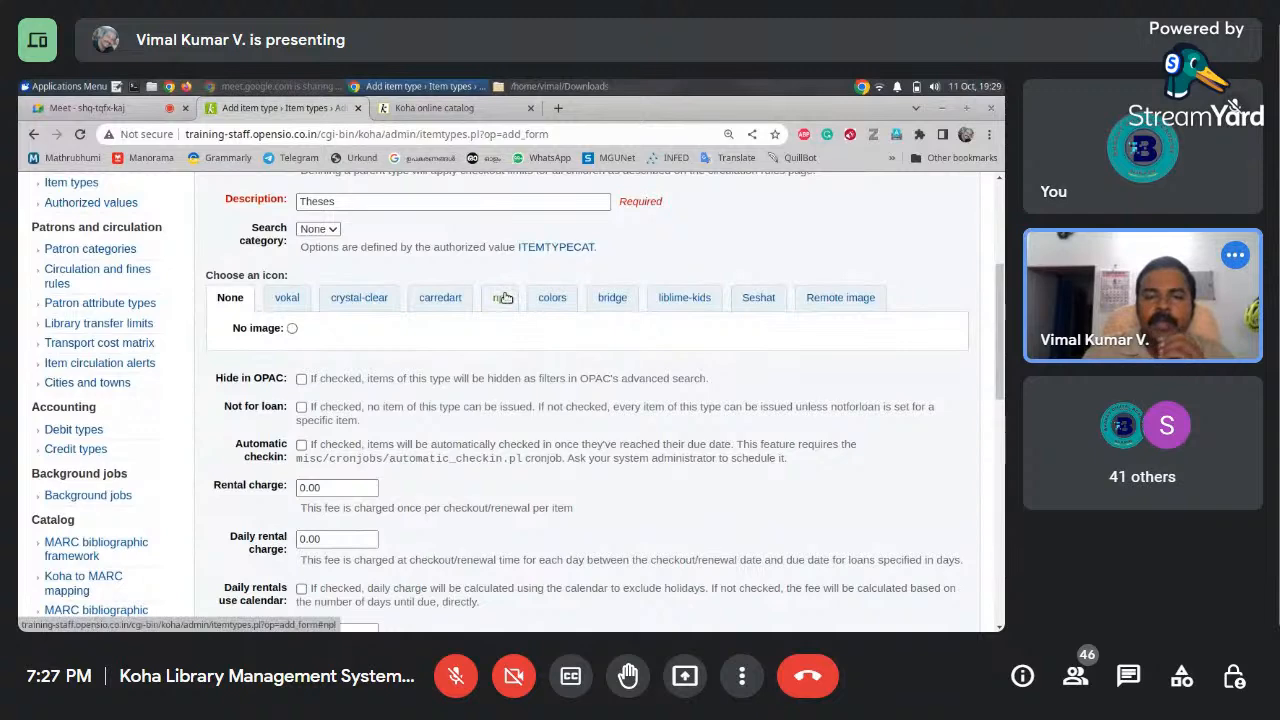
Browse the vokal, crystal-clear and carredart icon sets, then choose npl's yellow document icon
{"action": "left_click", "coordinate": [281, 297]}
{"action": "left_click", "coordinate": [366, 297]}
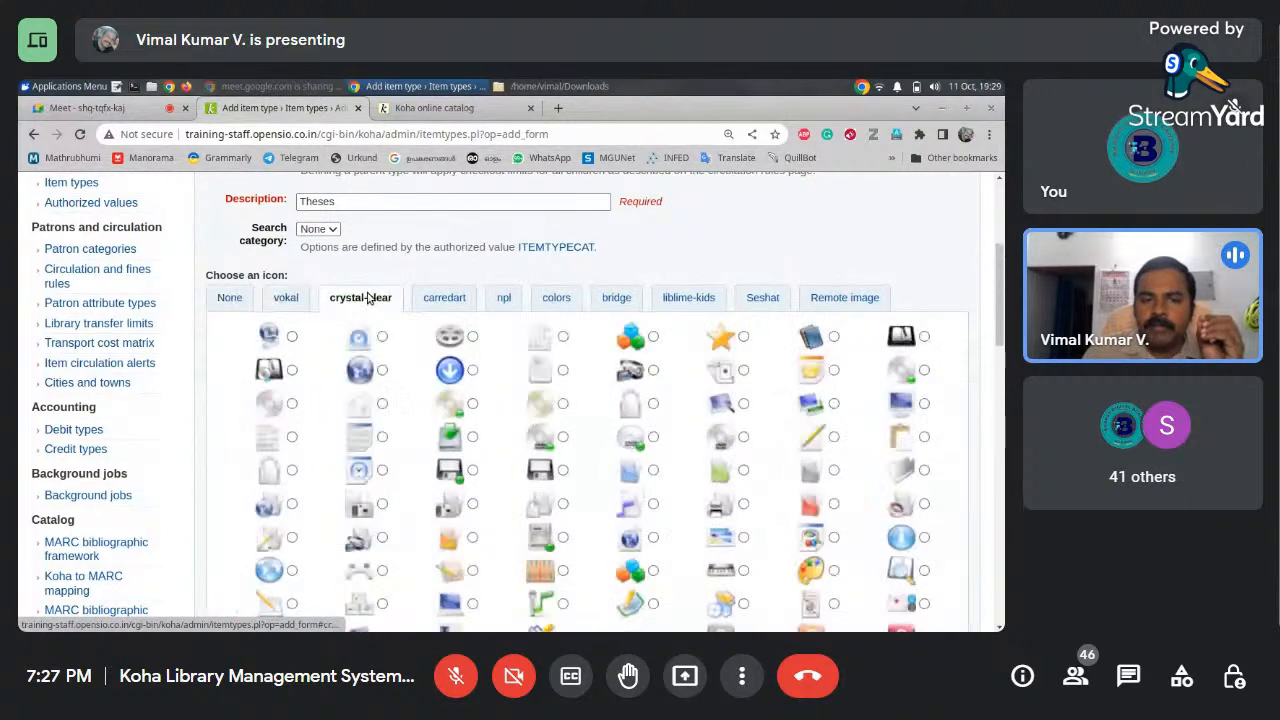
{"action": "left_click", "coordinate": [428, 298]}
{"action": "left_click", "coordinate": [500, 297]}
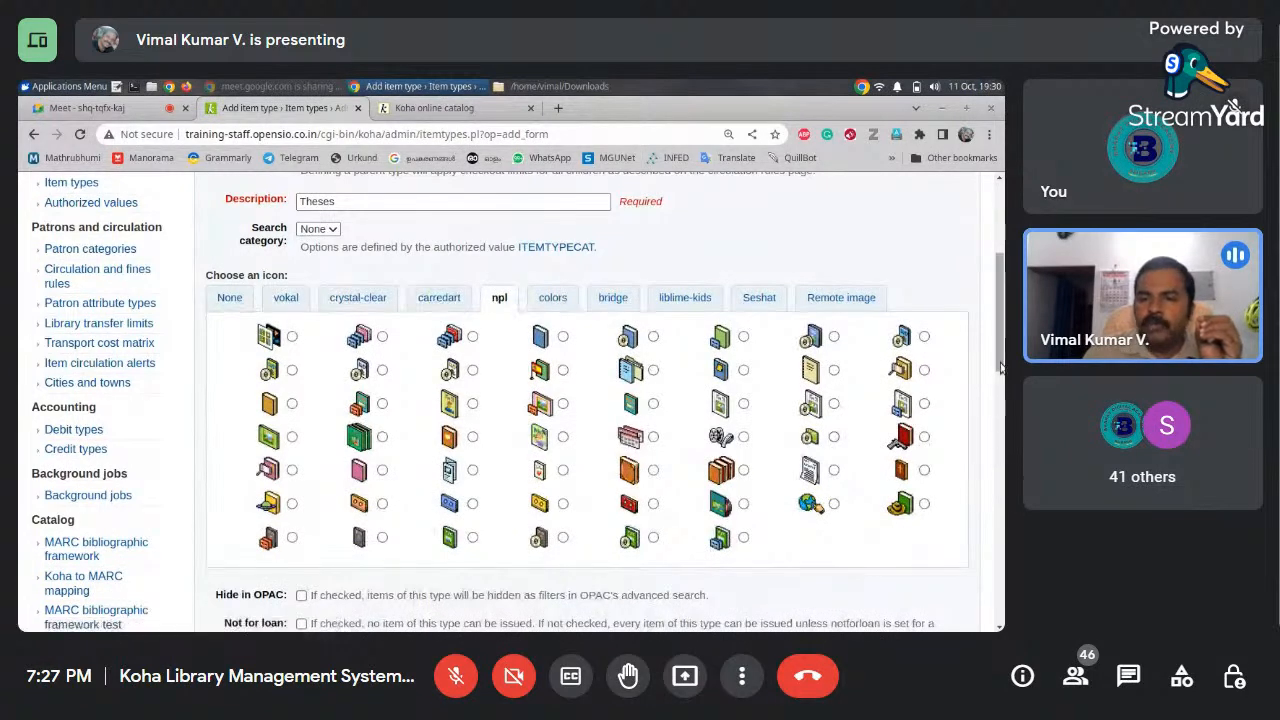
{"action": "left_click_drag", "start_coordinate": [1000, 368], "coordinate": [1000, 375]}
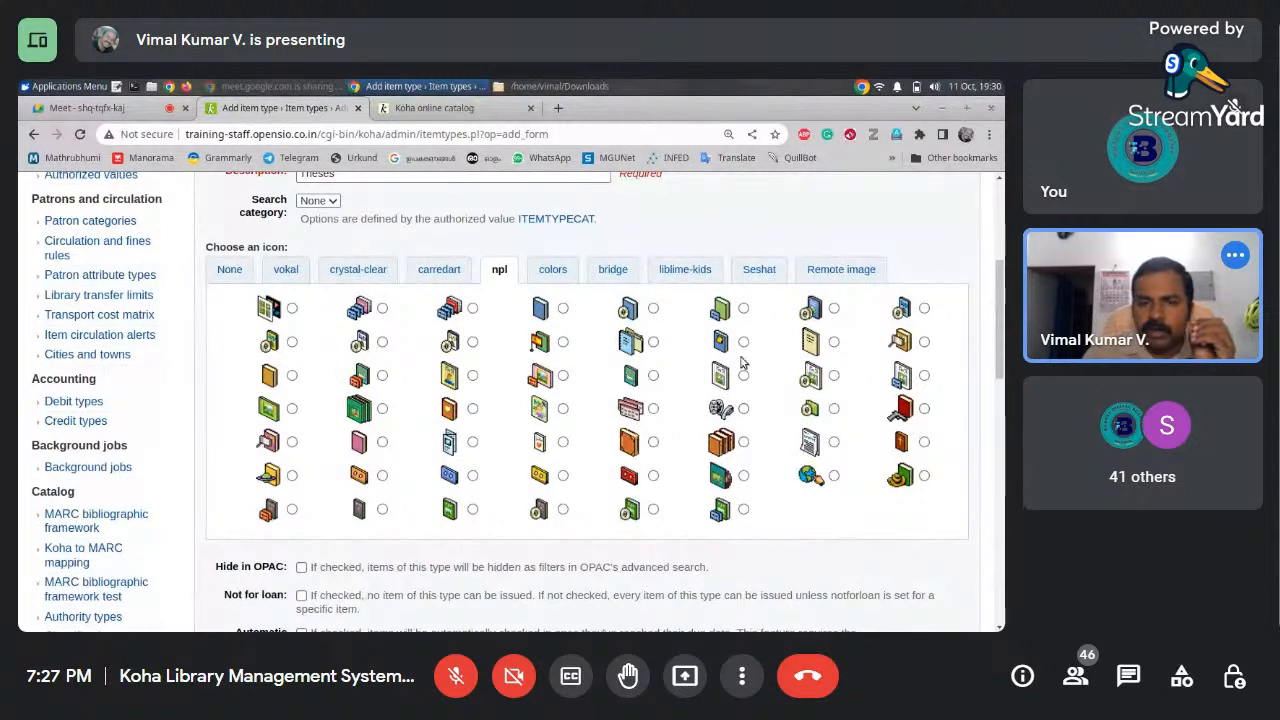
{"action": "left_click", "coordinate": [834, 342]}
{"action": "left_click_drag", "start_coordinate": [1000, 362], "coordinate": [994, 306]}
{"action": "left_click", "coordinate": [354, 298]}
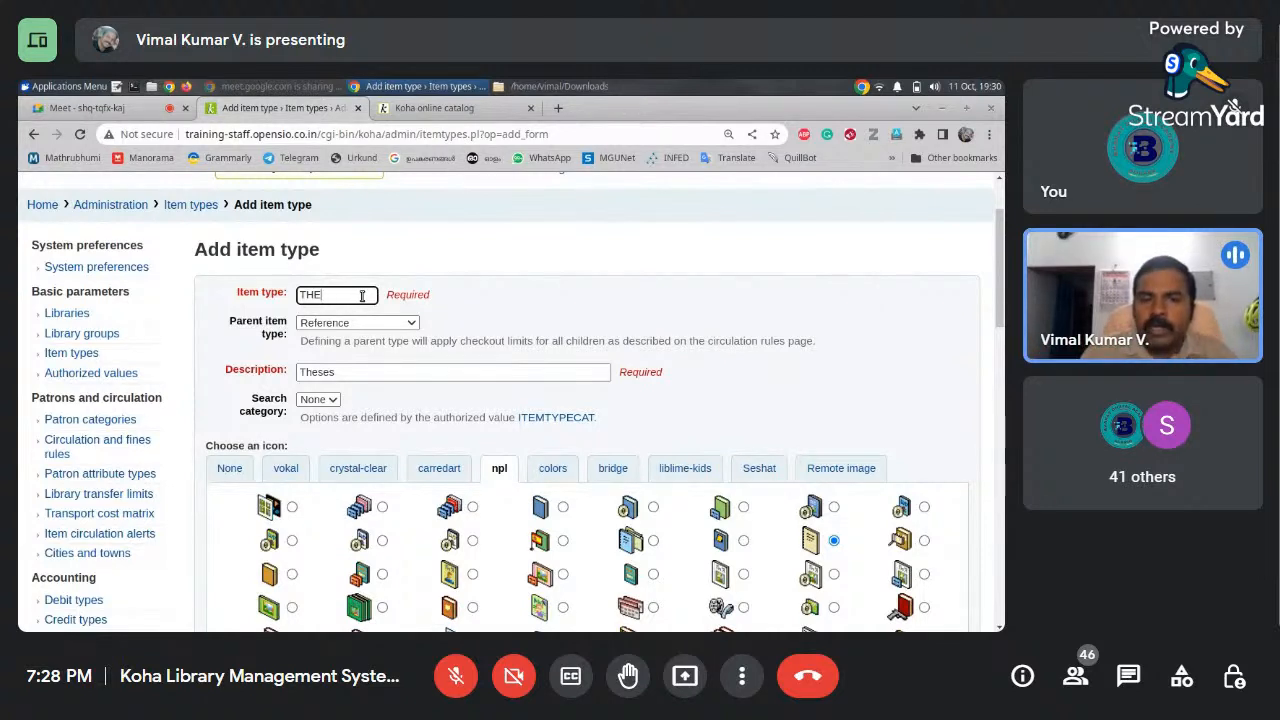
{"action": "left_click_drag", "start_coordinate": [1001, 279], "coordinate": [1003, 363]}
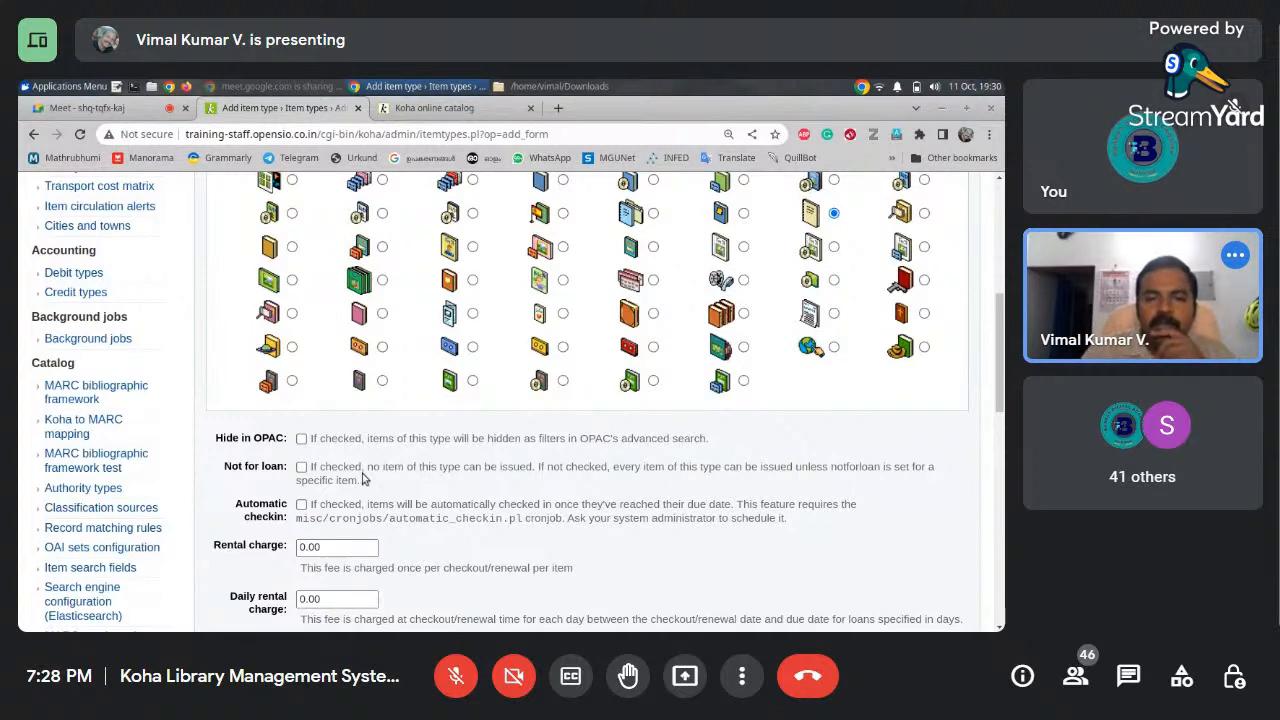
Tick the Not for loan checkbox on the Theses item type form
{"action": "left_click_drag", "start_coordinate": [998, 391], "coordinate": [998, 421]}
{"action": "left_click", "coordinate": [301, 363]}
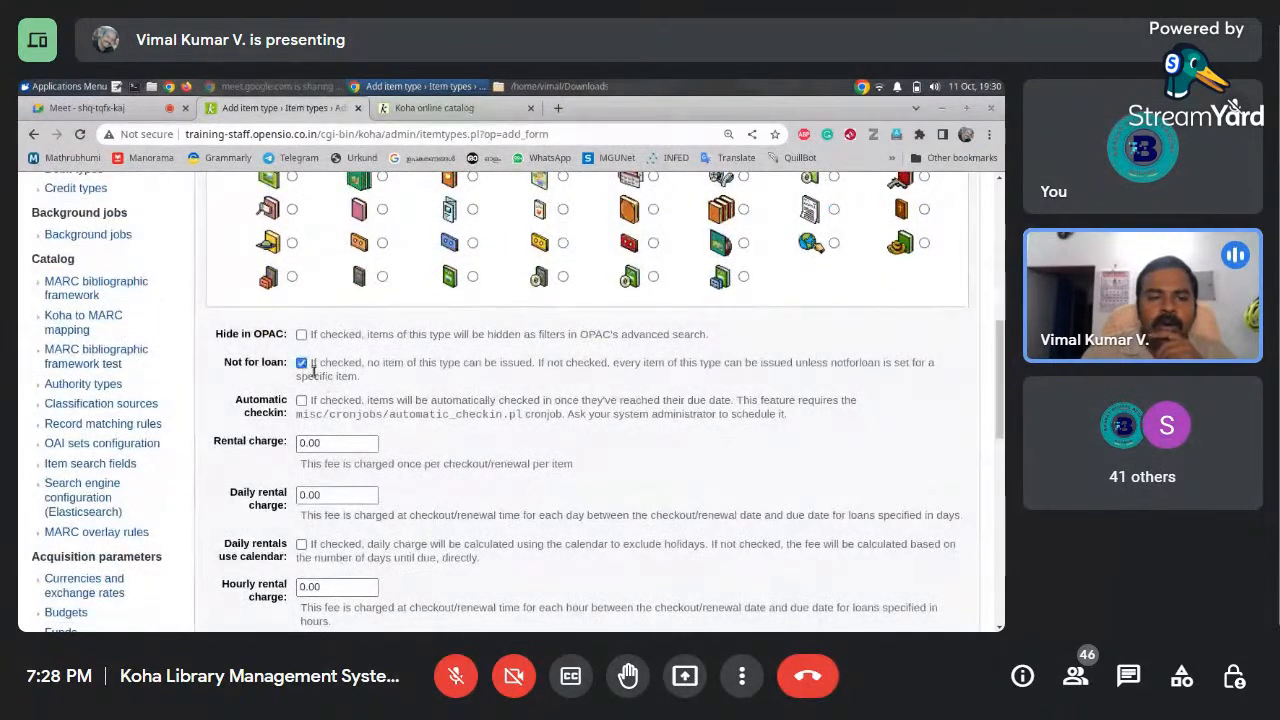
{"action": "left_click_drag", "start_coordinate": [998, 359], "coordinate": [1000, 403]}
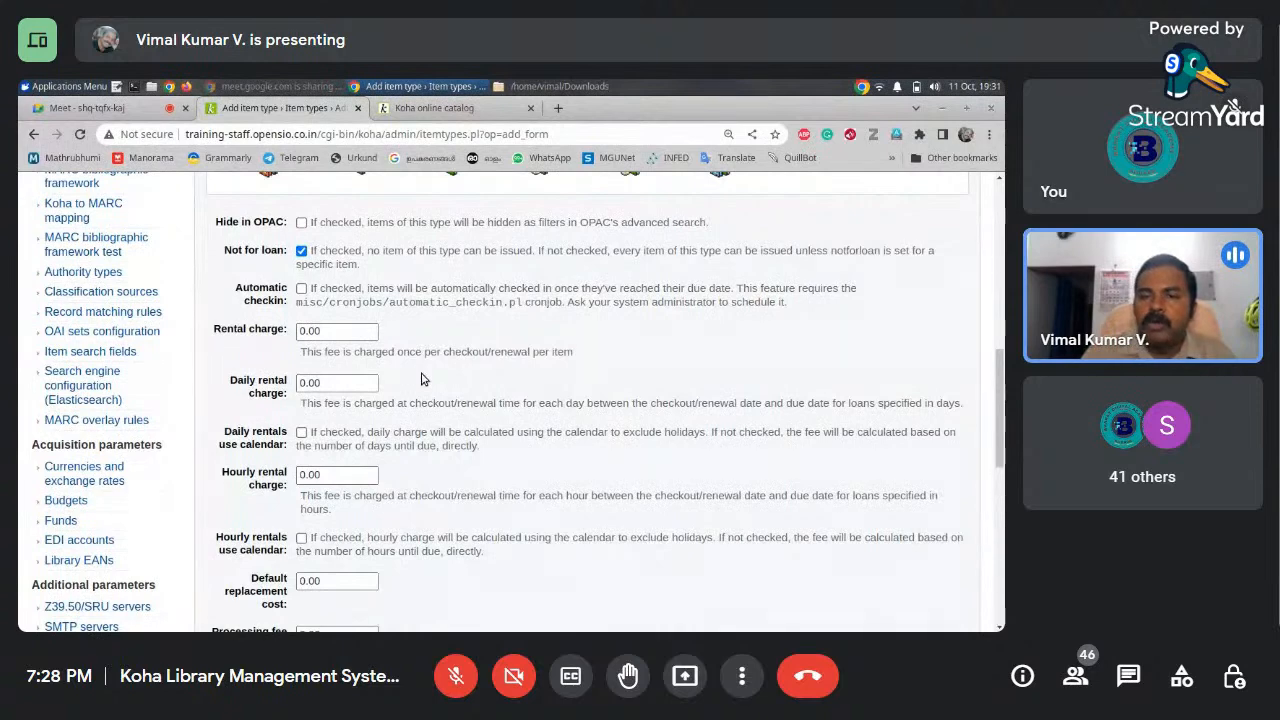
{"action": "left_click_drag", "start_coordinate": [996, 390], "coordinate": [986, 262]}
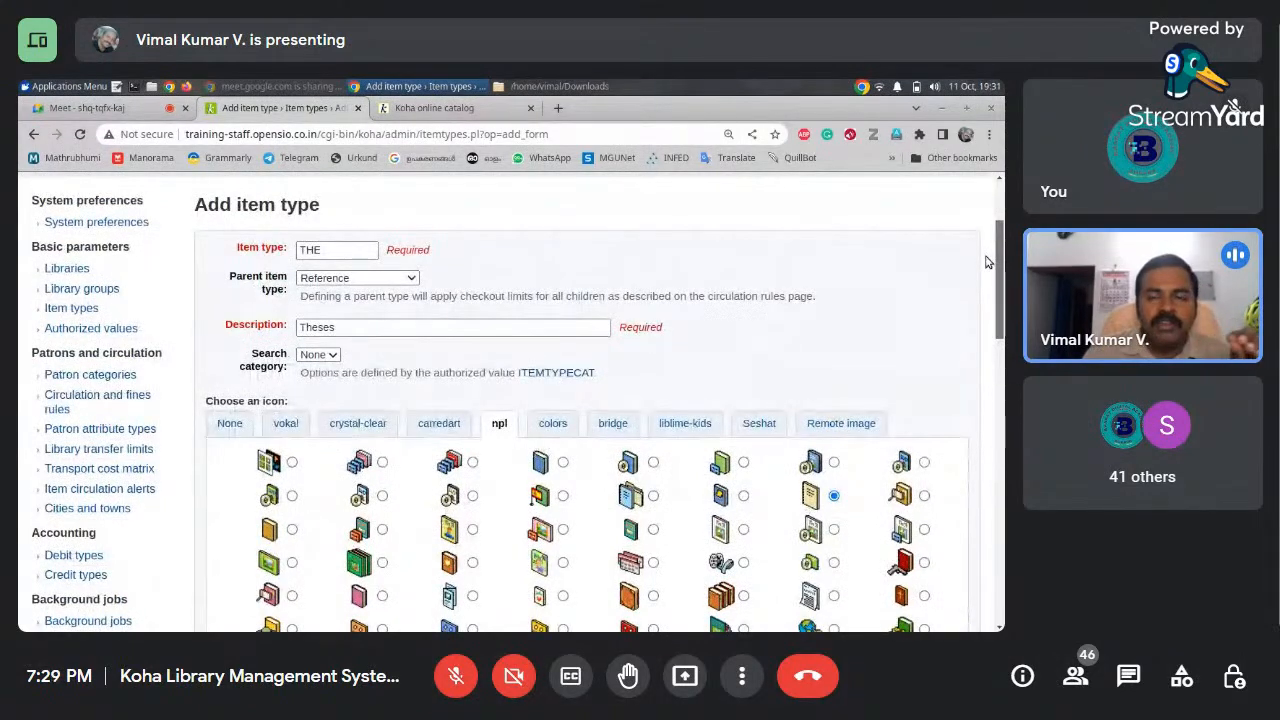
{"action": "left_click_drag", "start_coordinate": [986, 262], "coordinate": [990, 420]}
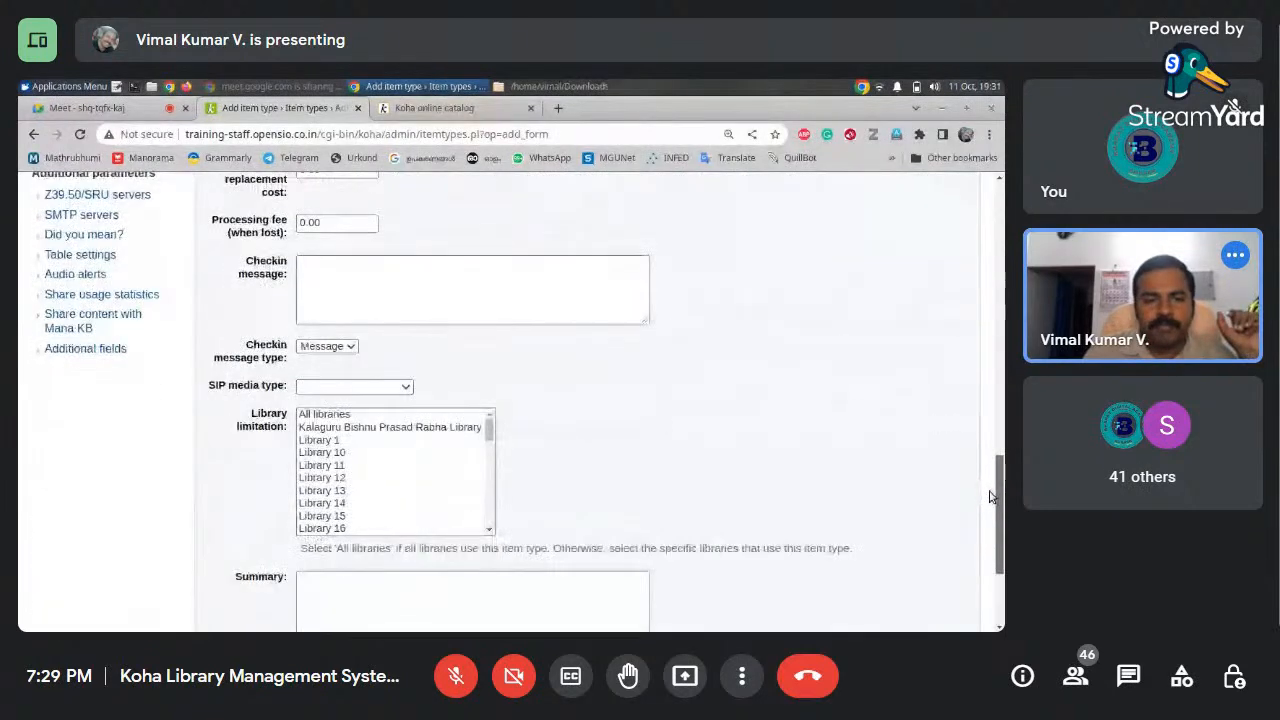
Add the checkin message 'Check the book for any damage.' to the Theses item type
{"action": "left_click", "coordinate": [348, 350]}
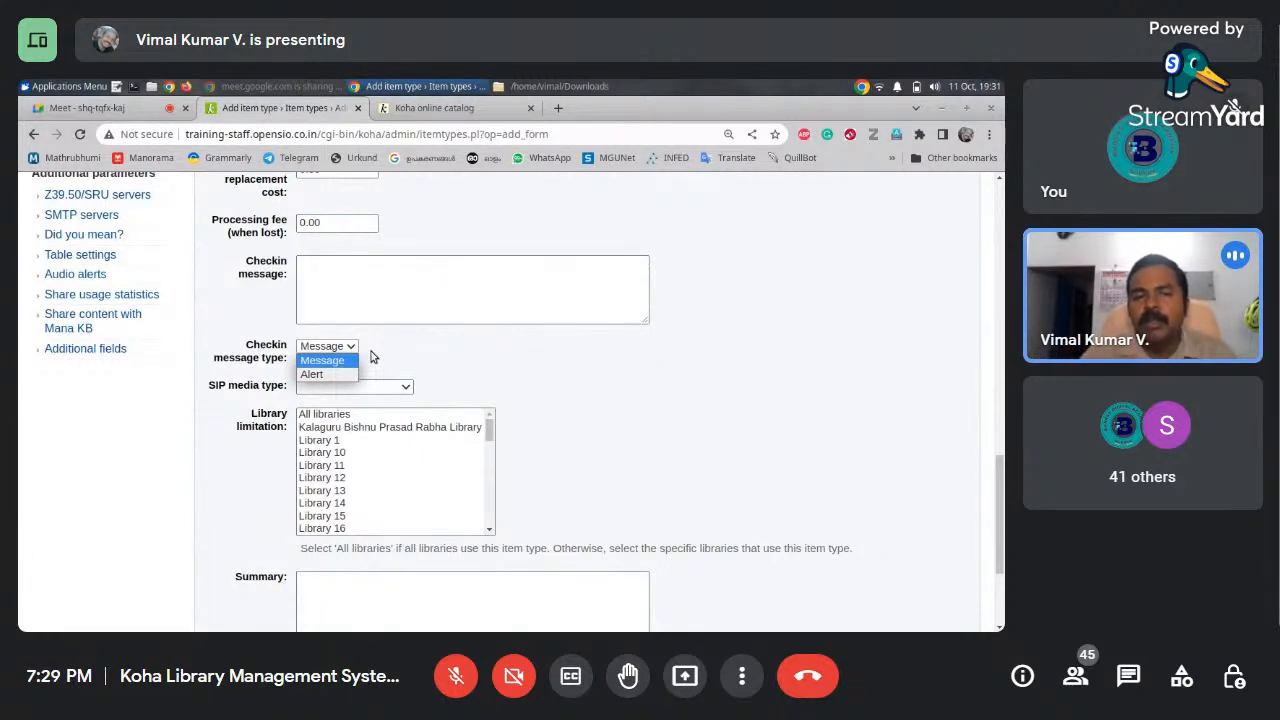
{"action": "left_click", "coordinate": [450, 290]}
{"action": "left_click", "coordinate": [449, 283]}
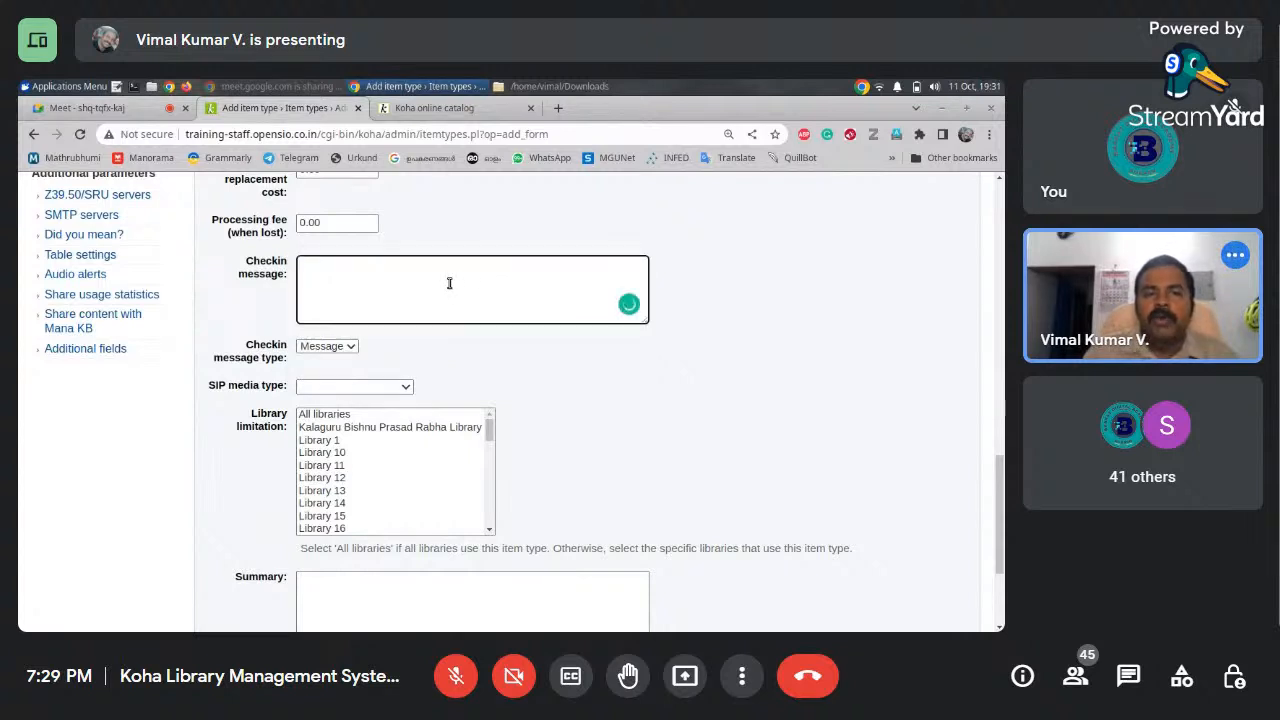
{"action": "type", "text": "Check the boo"}
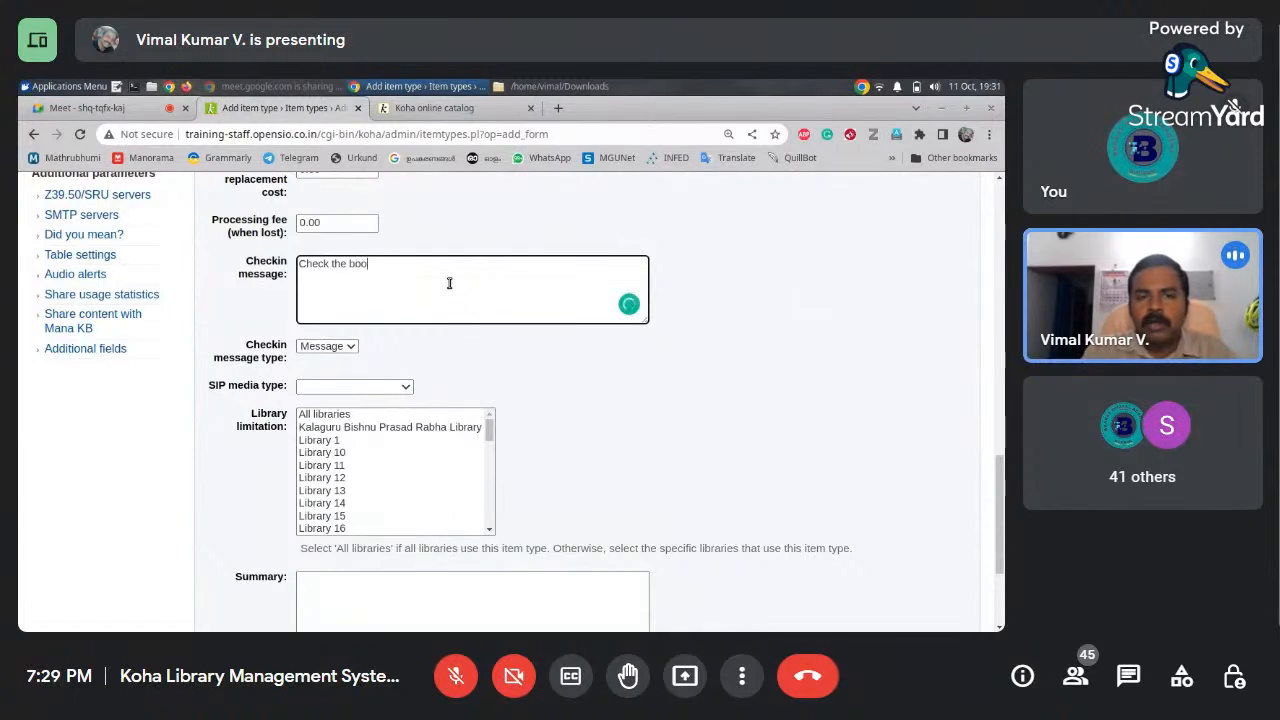
{"action": "type", "text": "k for any damage."}
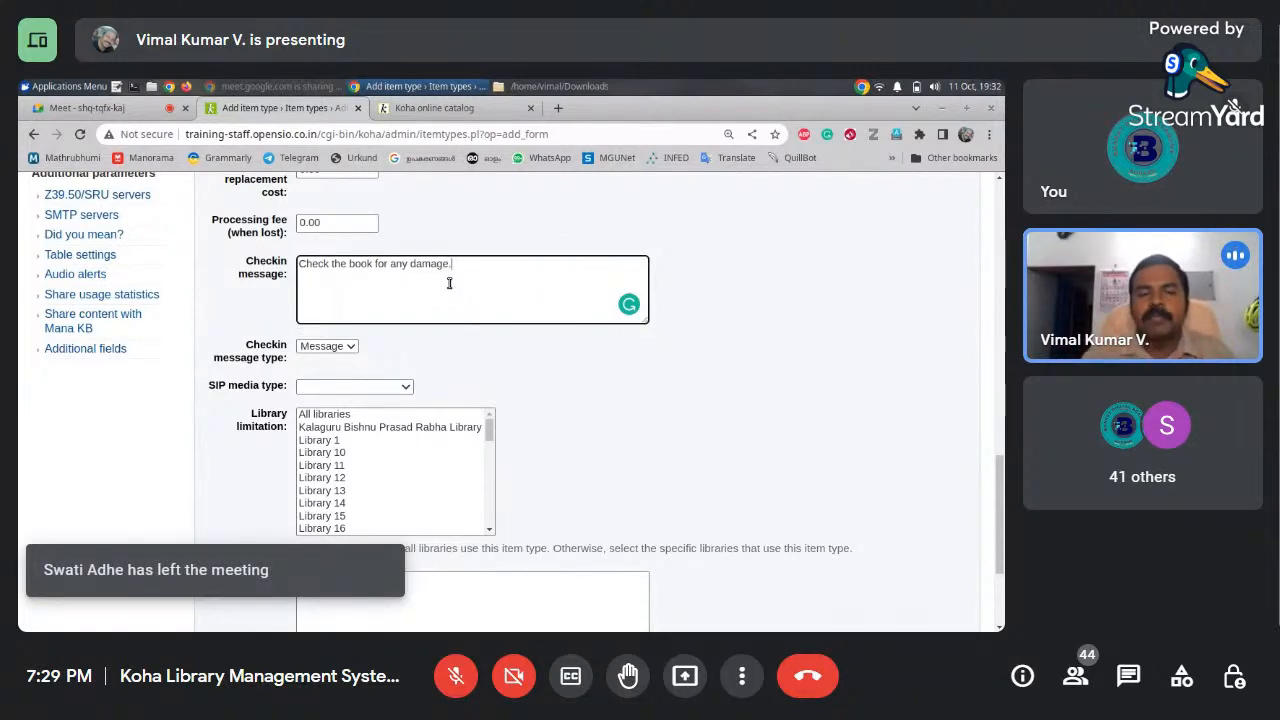
{"action": "left_click_drag", "start_coordinate": [999, 497], "coordinate": [996, 506]}
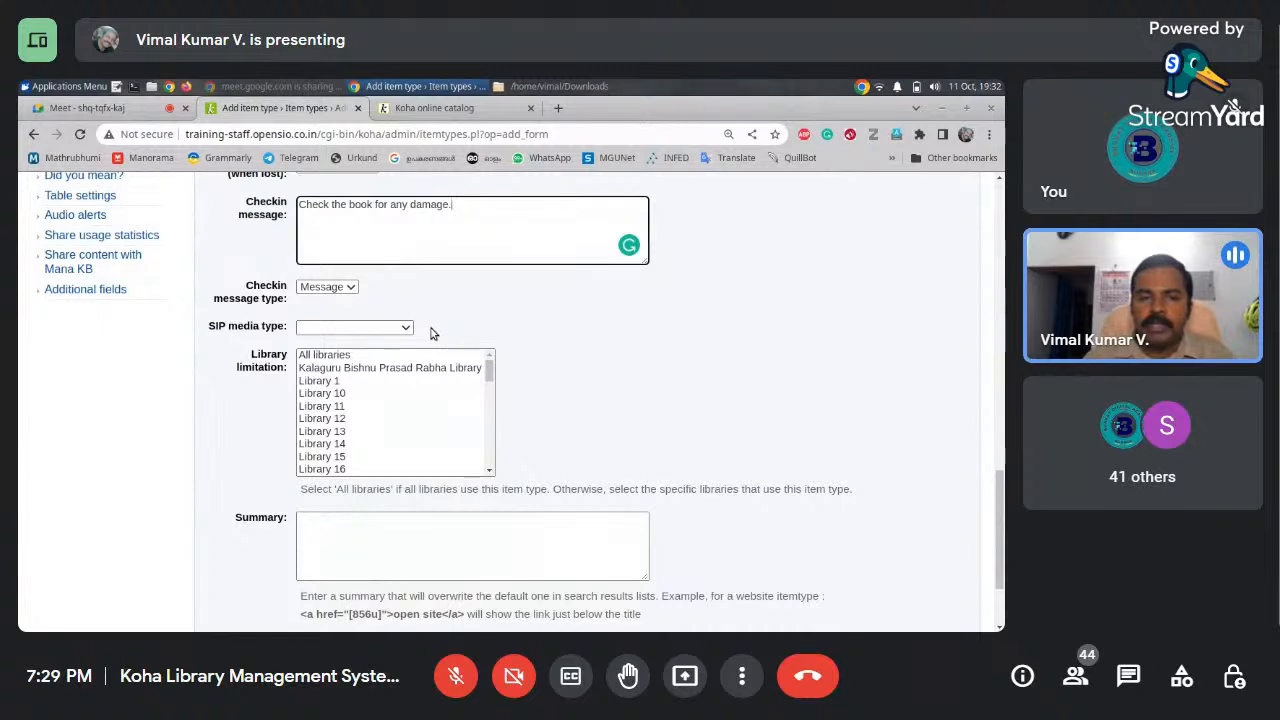
{"action": "type", "text": "."}
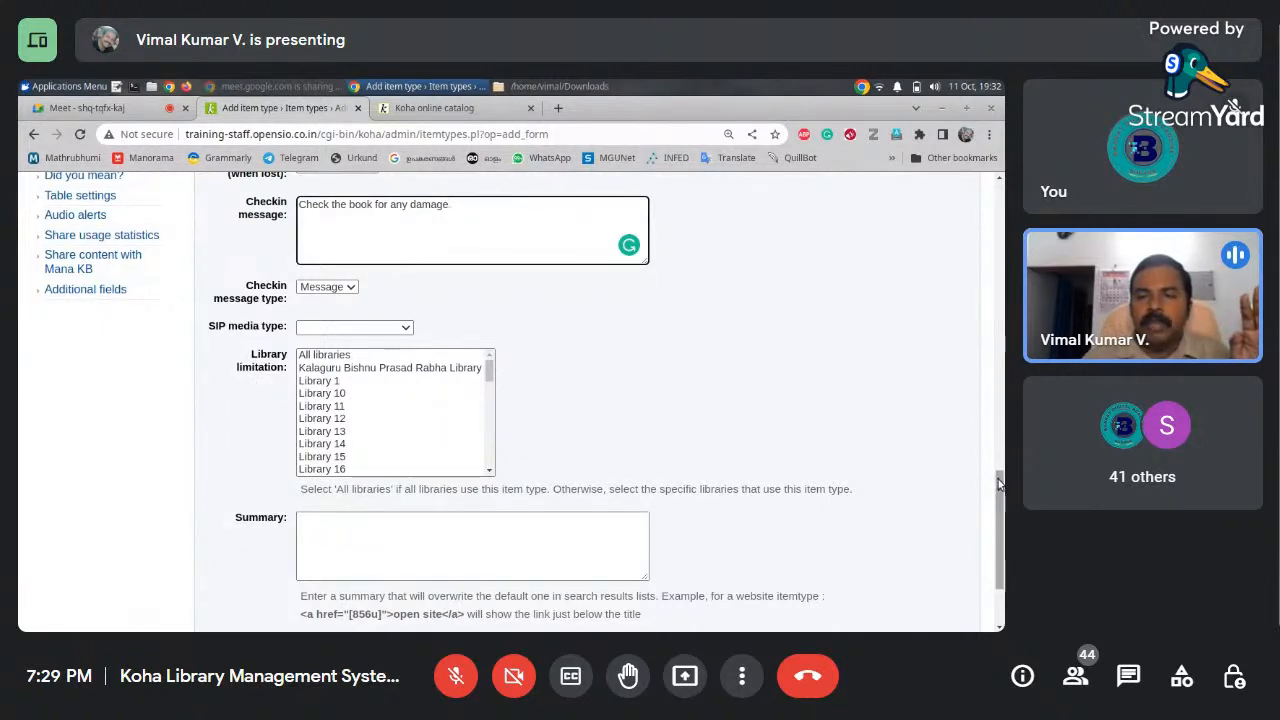
Choose 'All libraries' in the Theses item type's library limitation list
{"action": "scroll", "coordinate": [995, 434], "scroll_direction": "up", "scroll_amount": 2}
{"action": "scroll", "coordinate": [995, 434], "scroll_direction": "up", "scroll_amount": 6}
{"action": "scroll", "coordinate": [493, 404], "scroll_direction": "down", "scroll_amount": 8}
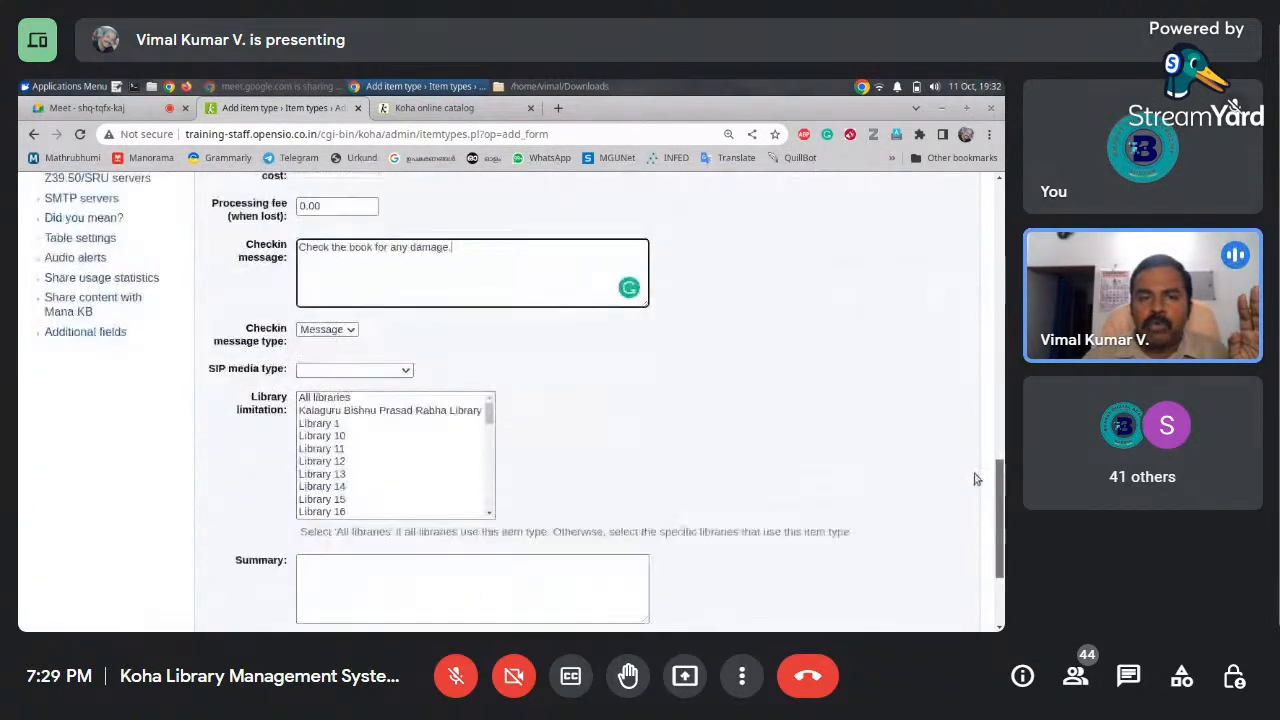
{"action": "left_click", "coordinate": [340, 294]}
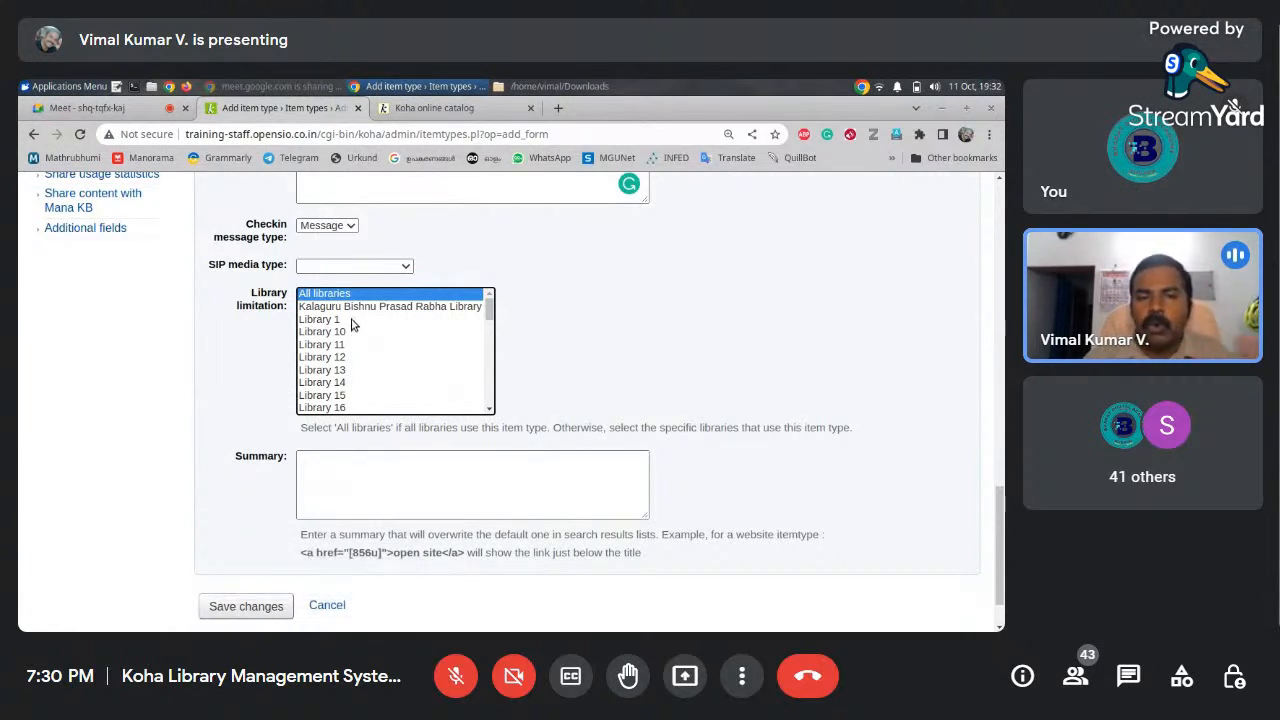
{"action": "scroll", "coordinate": [998, 521], "scroll_direction": "down", "scroll_amount": 1}
{"action": "left_click_drag", "start_coordinate": [998, 521], "coordinate": [972, 491]}
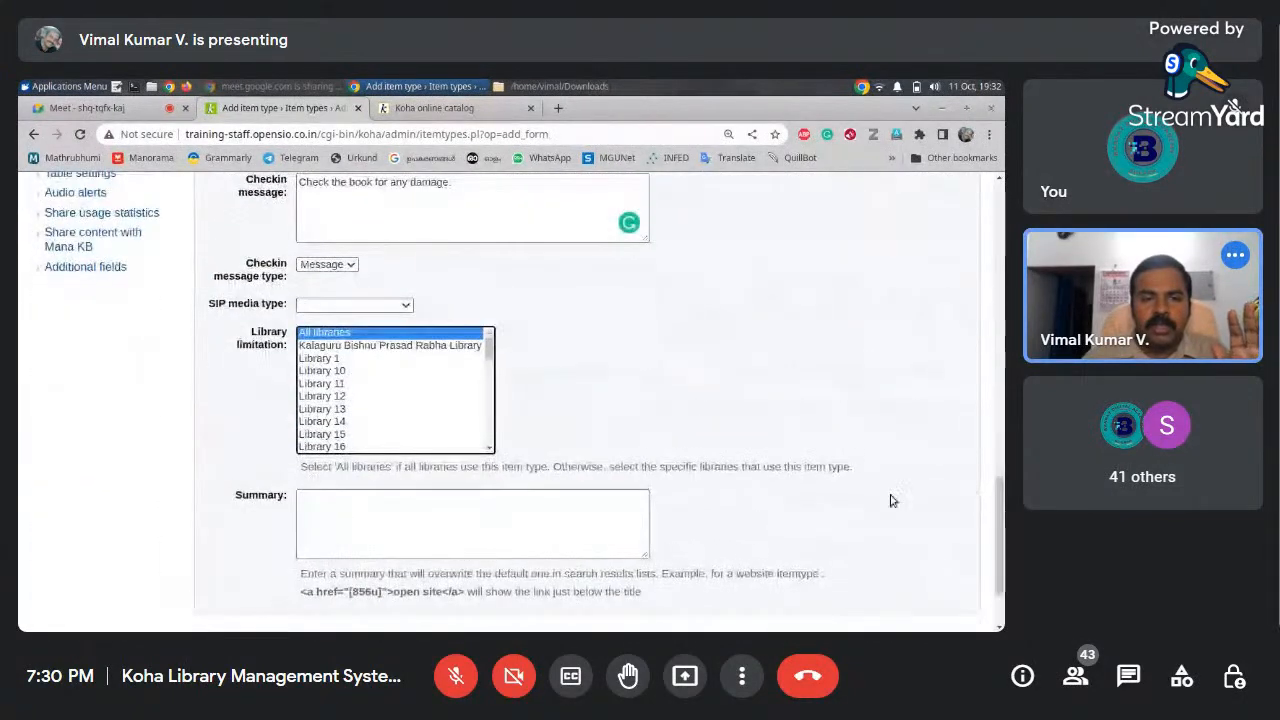
{"action": "scroll", "coordinate": [400, 566], "scroll_direction": "down", "scroll_amount": 2}
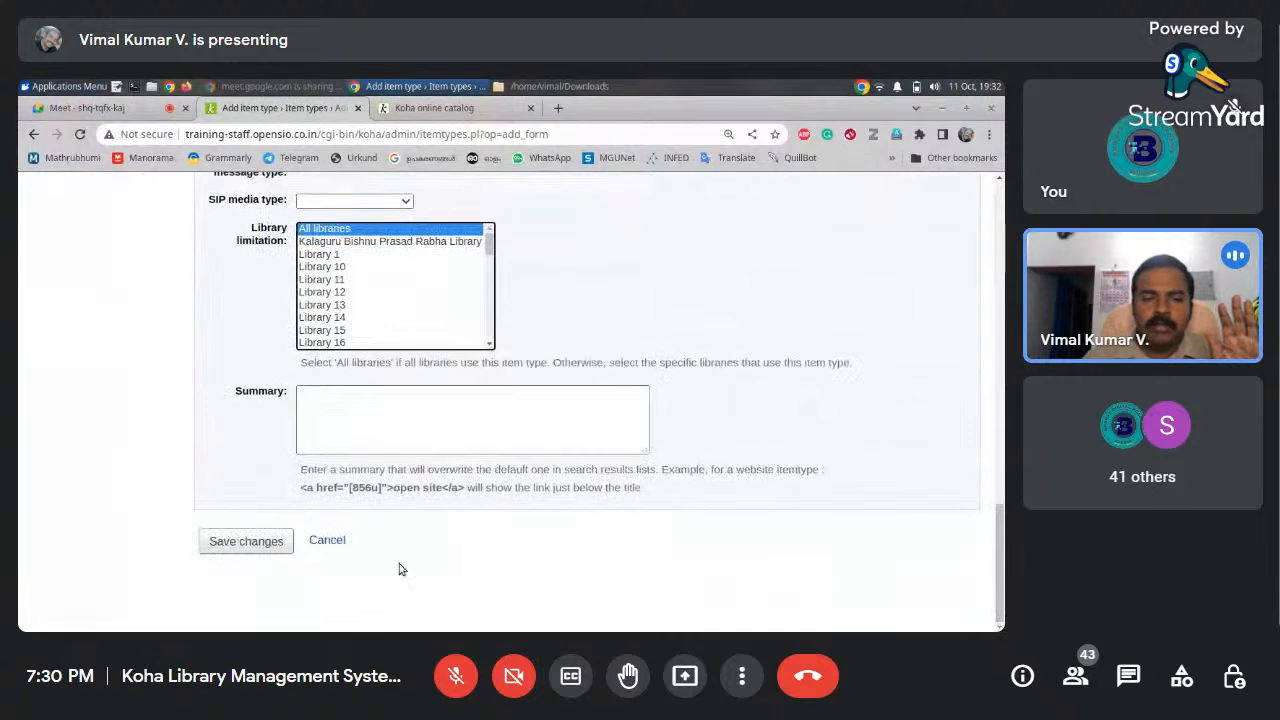
Save the Theses item type so Koha confirms it was inserted
{"action": "left_click", "coordinate": [240, 540]}
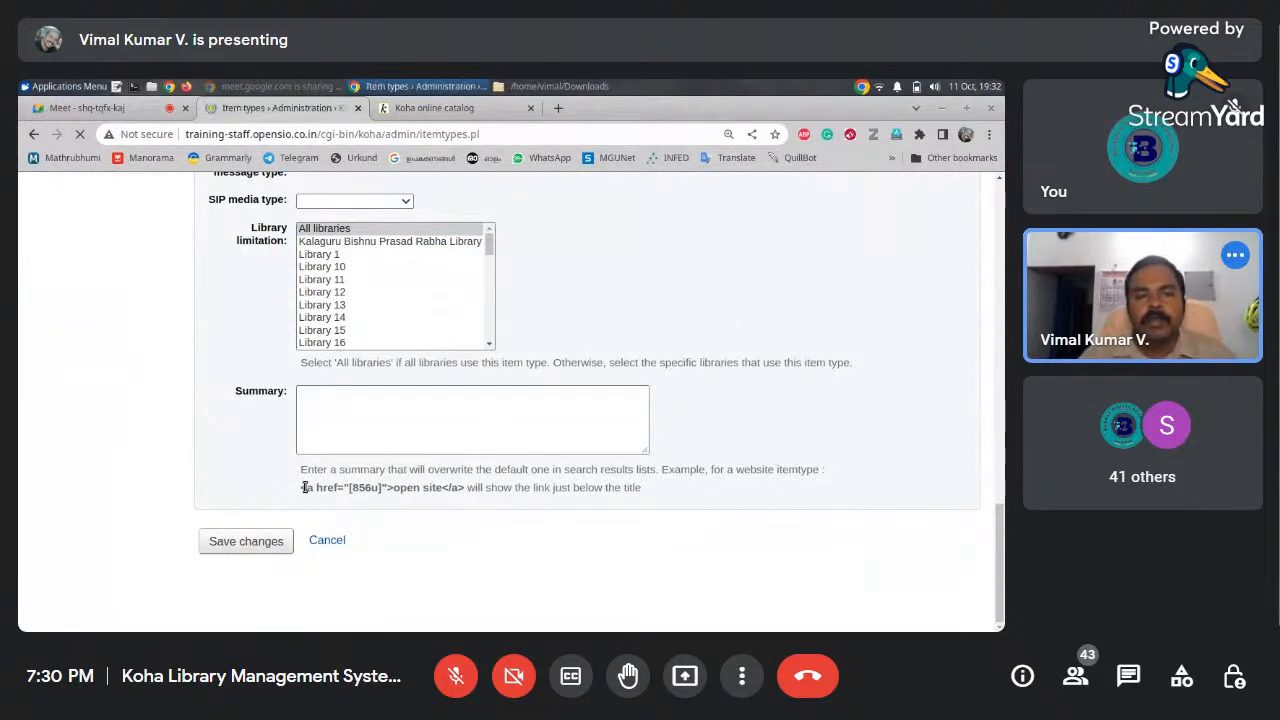
{"action": "mouse_move", "coordinate": [998, 268]}
{"action": "left_mouse_down"}
{"action": "mouse_move", "coordinate": [989, 349]}
{"action": "mouse_move", "coordinate": [986, 286]}
{"action": "left_mouse_up"}
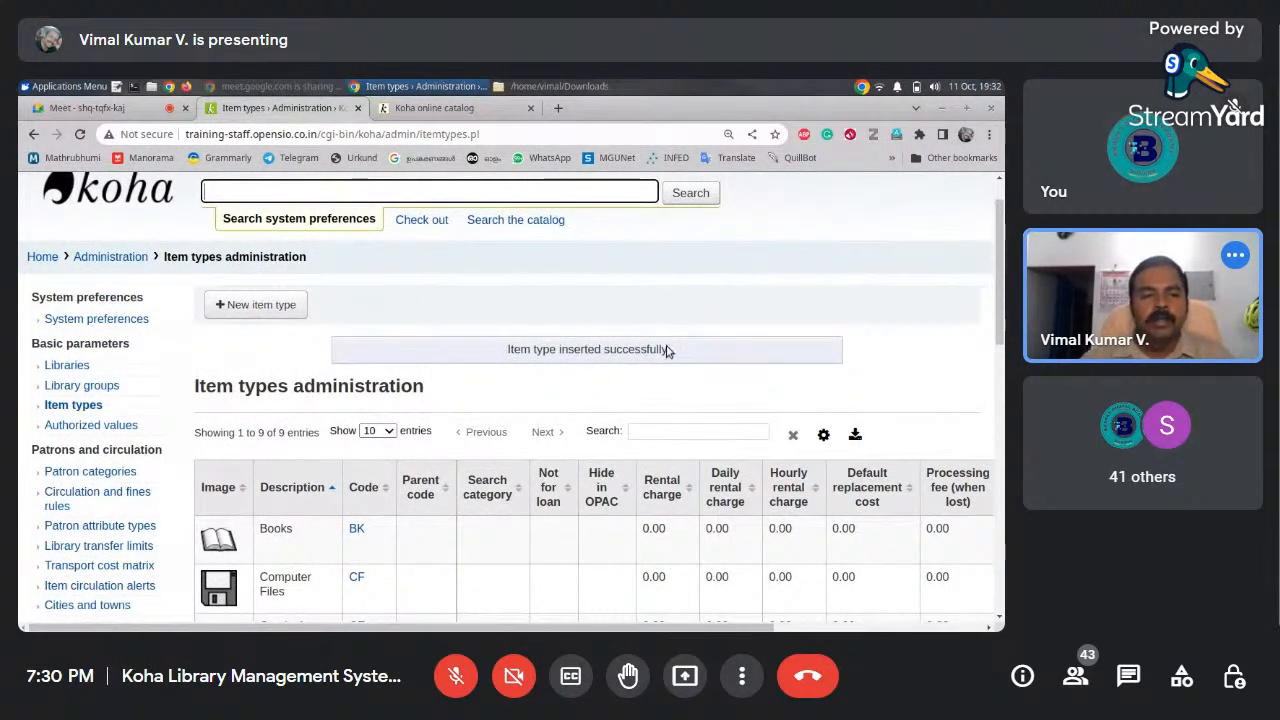
{"action": "mouse_move", "coordinate": [1002, 324]}
{"action": "left_mouse_down"}
{"action": "mouse_move", "coordinate": [1003, 355]}
{"action": "mouse_move", "coordinate": [1002, 322]}
{"action": "left_mouse_up"}
Go back to Koha Administration via the breadcrumb and find the Patrons and circulation section
{"action": "left_click", "coordinate": [94, 265]}
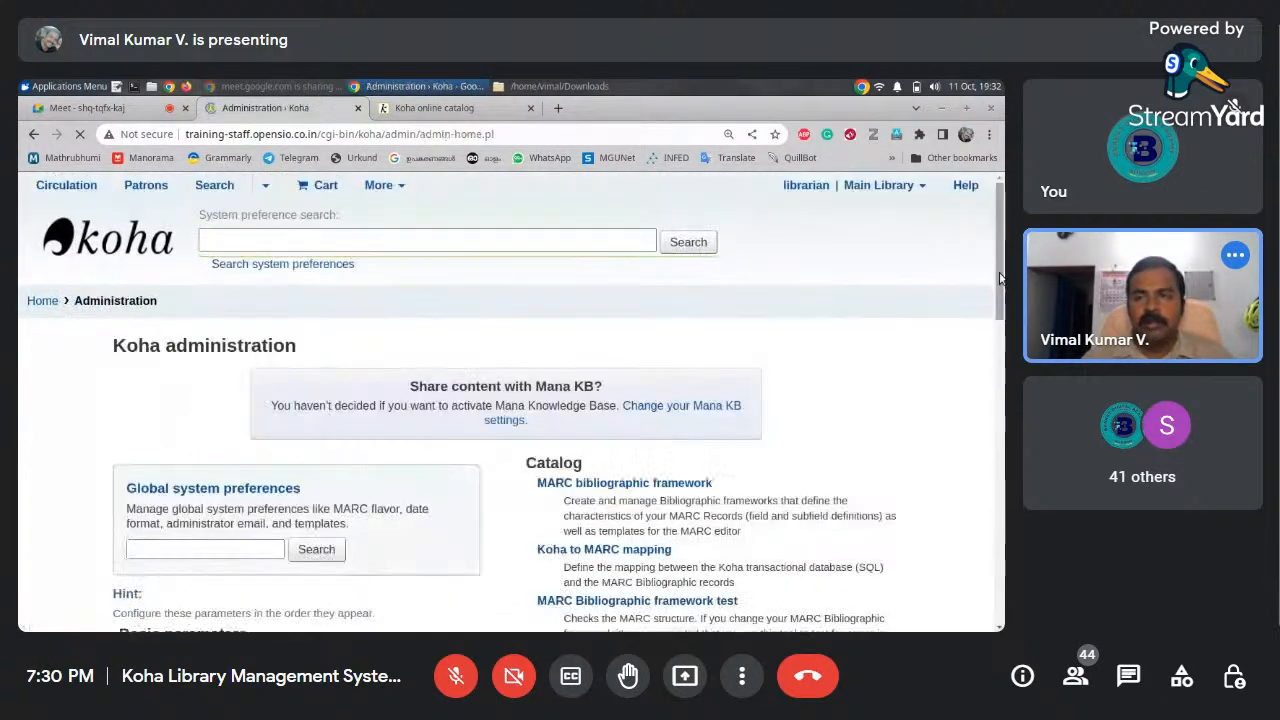
{"action": "left_click_drag", "start_coordinate": [1002, 231], "coordinate": [1003, 367]}
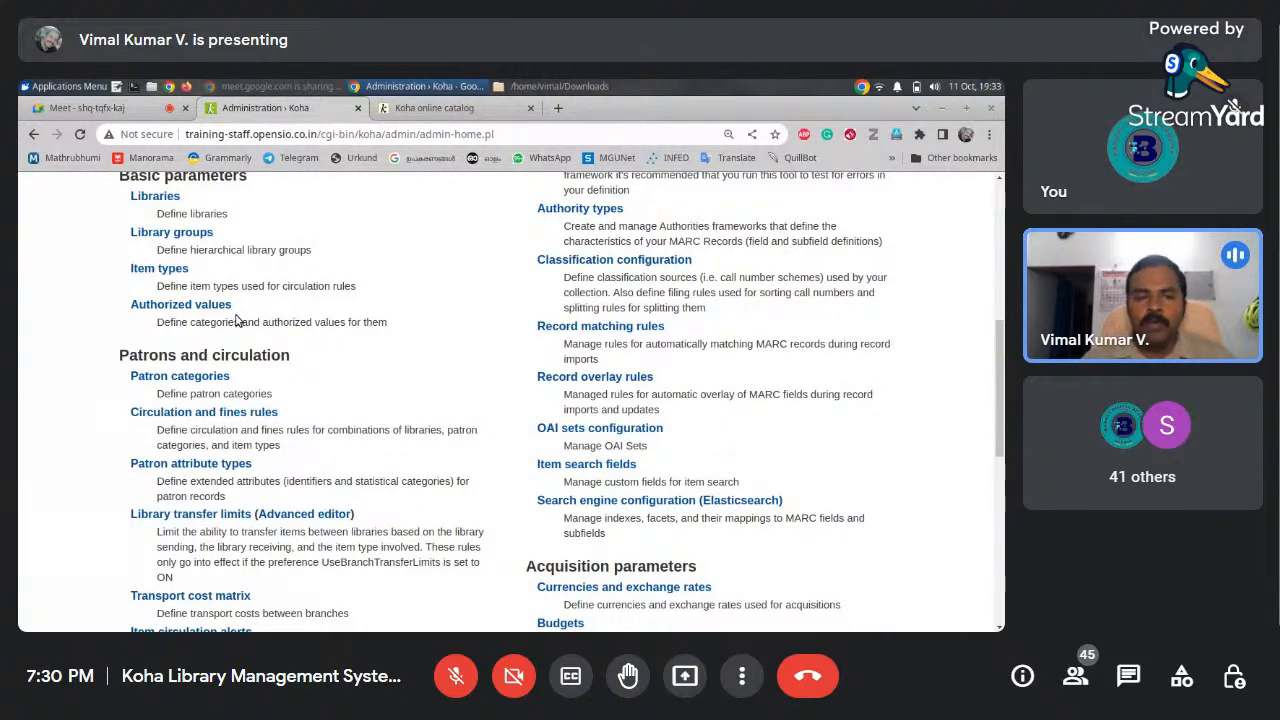
{"action": "scroll", "coordinate": [1000, 330], "scroll_direction": "down", "scroll_amount": 2}
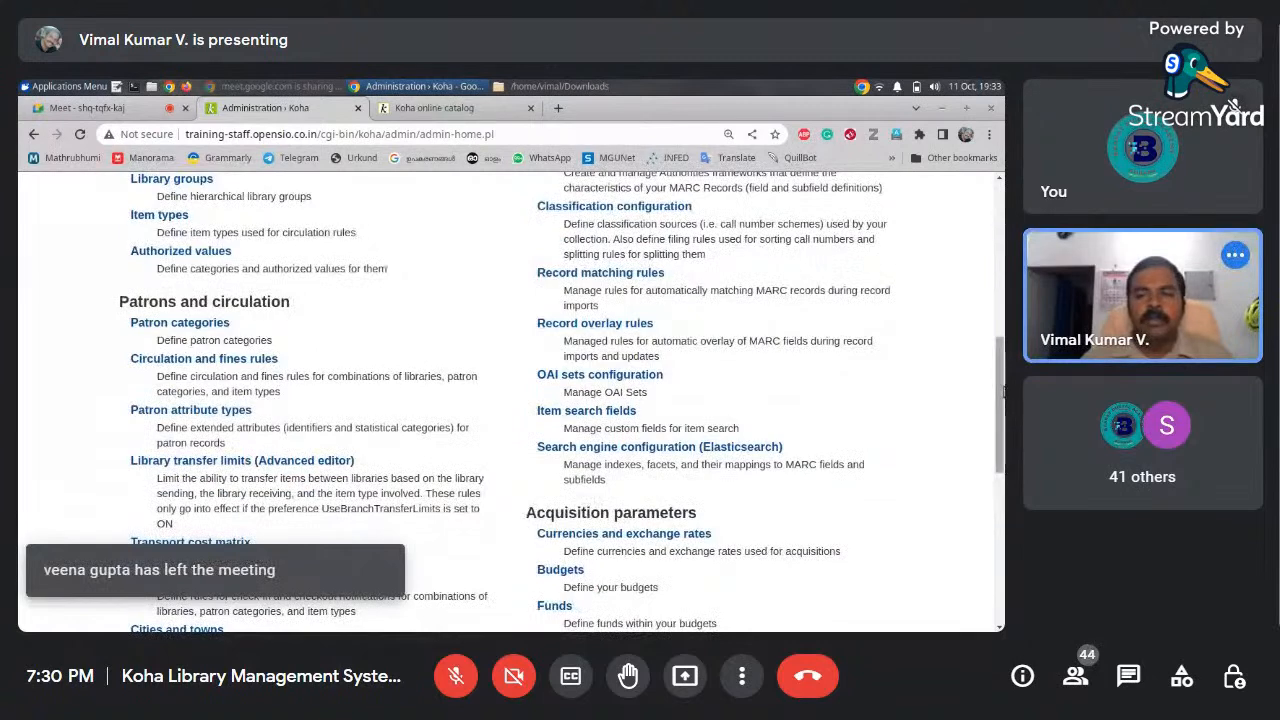
{"action": "scroll", "coordinate": [1000, 350], "scroll_direction": "up", "scroll_amount": 3}
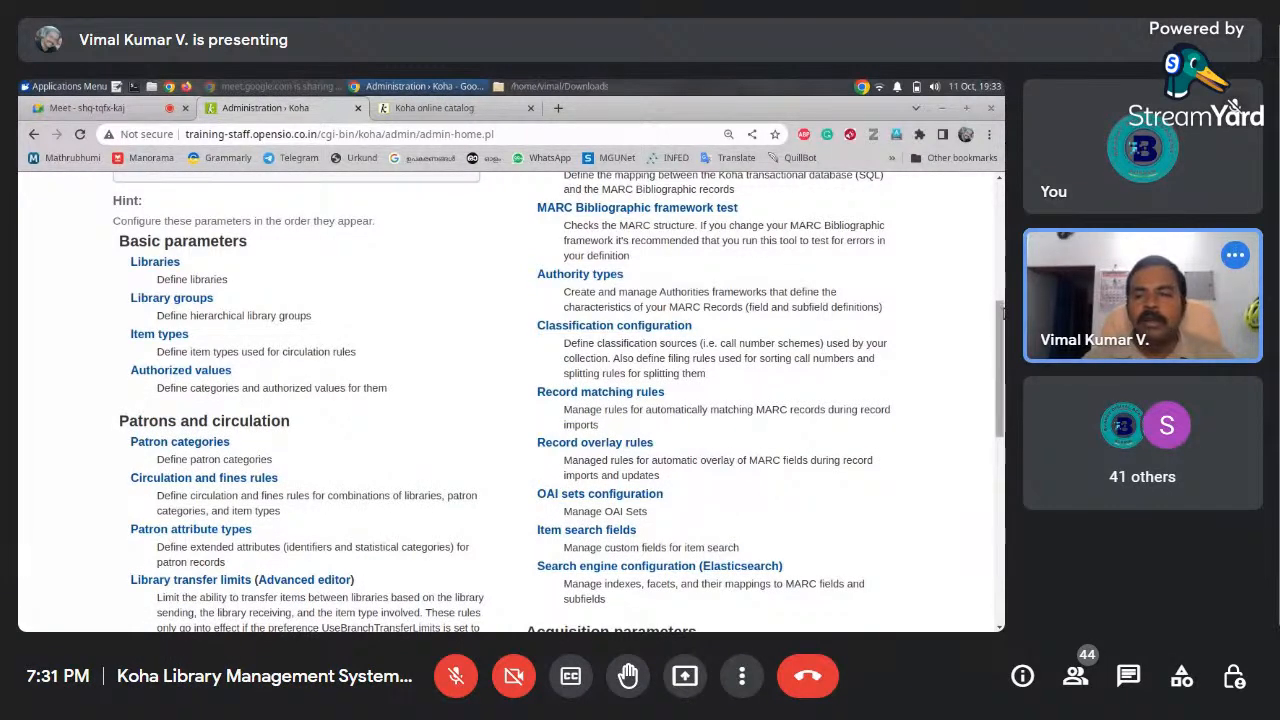
{"action": "scroll", "coordinate": [180, 303], "scroll_direction": "down", "scroll_amount": 3}
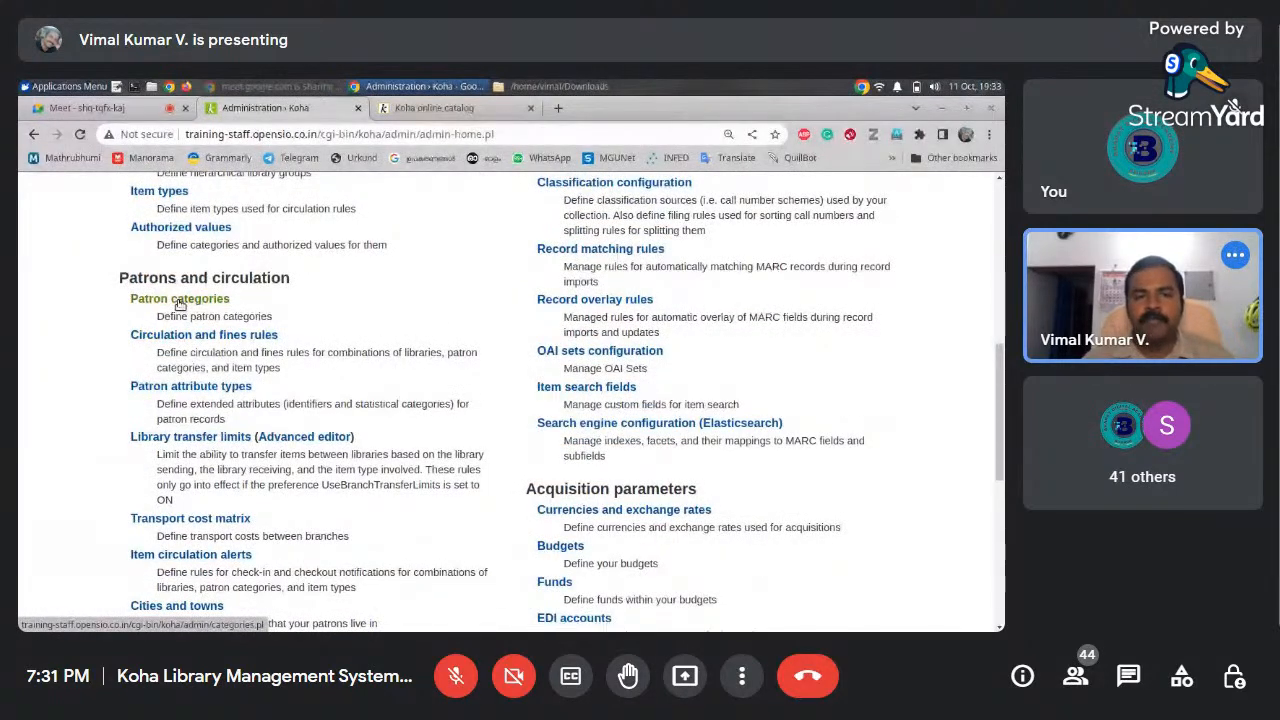
Open Patron categories, showing the single LIS Library Staff category
{"action": "left_click", "coordinate": [182, 300]}
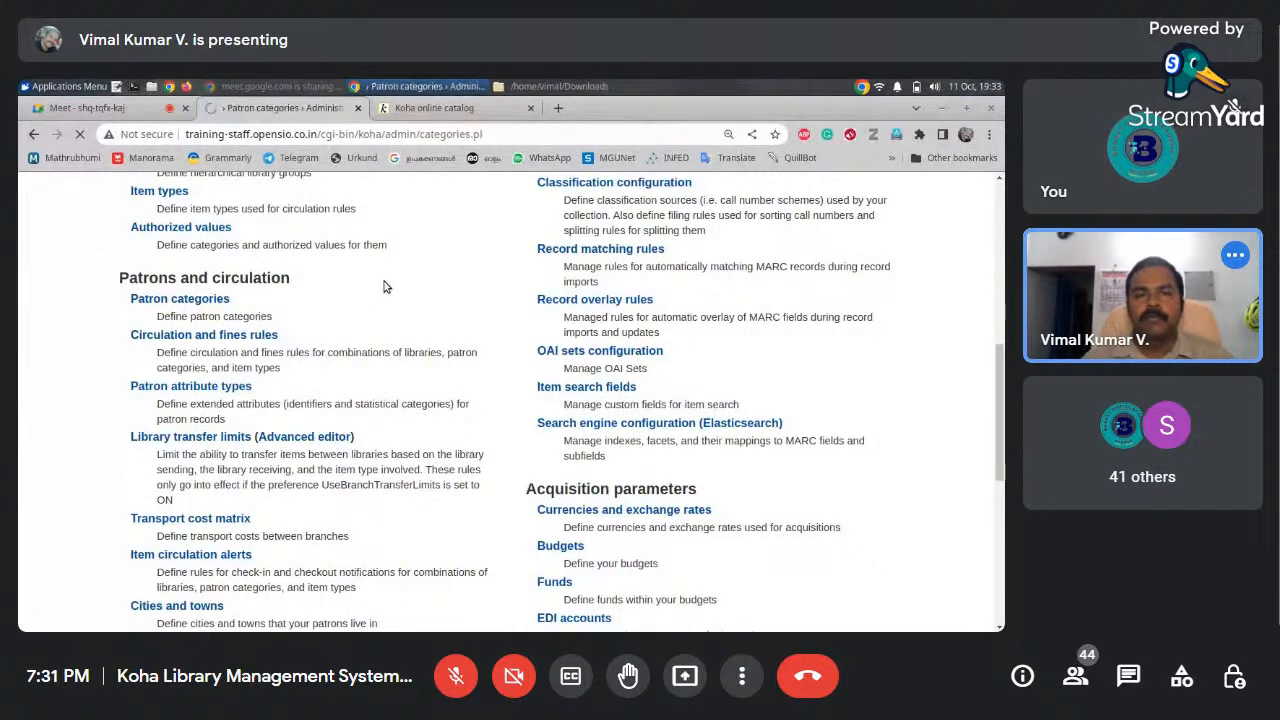
{"action": "left_click_drag", "start_coordinate": [1003, 262], "coordinate": [998, 304]}
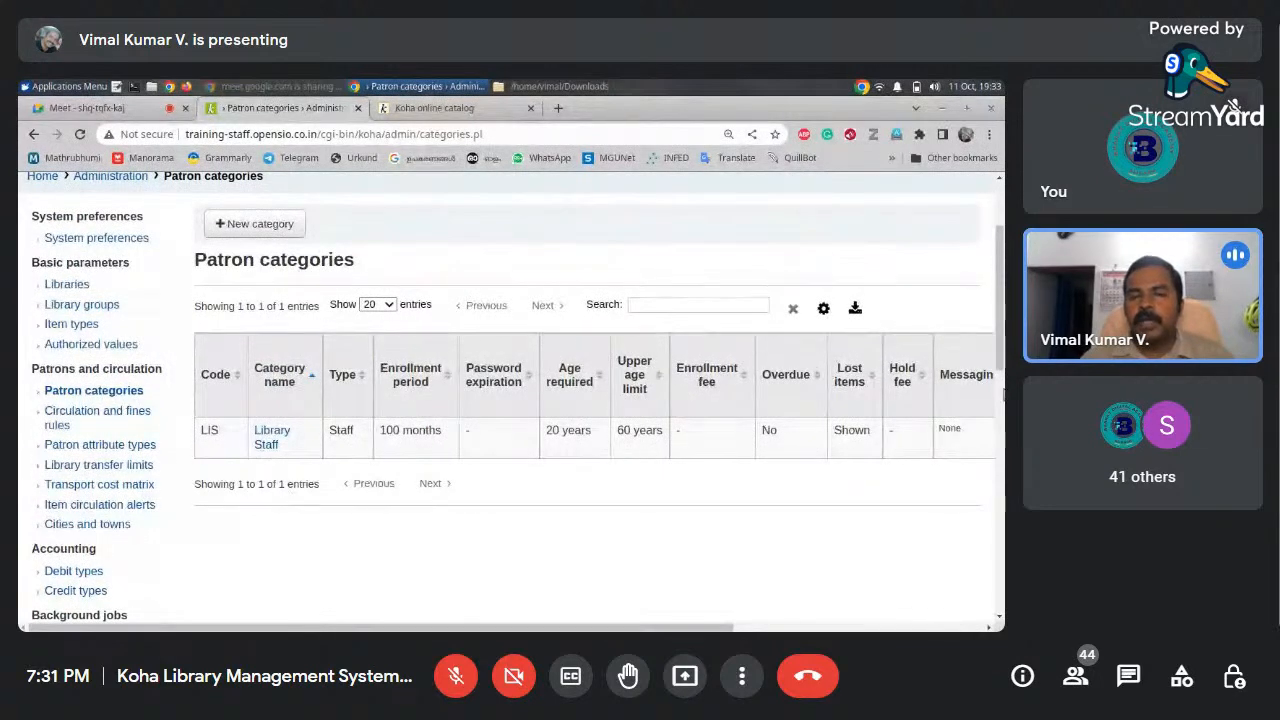
{"action": "scroll", "coordinate": [318, 370], "scroll_direction": "up", "scroll_amount": 1}
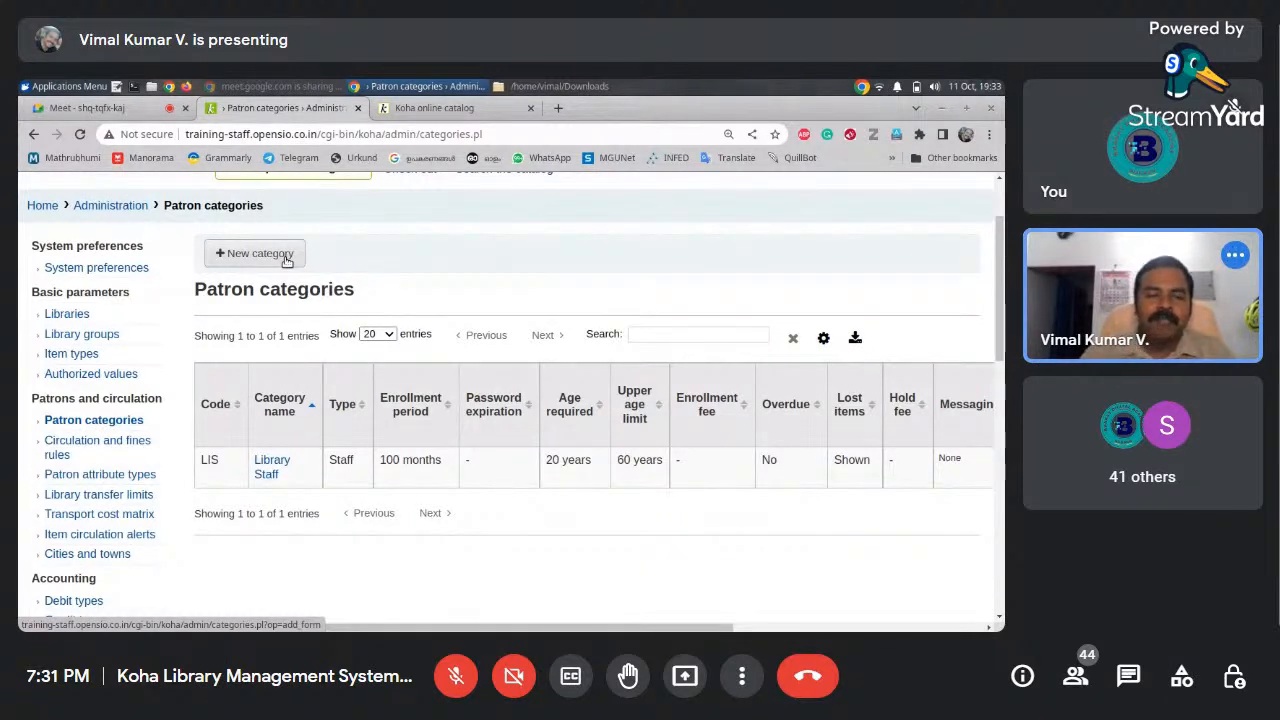
{"action": "left_click_drag", "start_coordinate": [286, 261], "coordinate": [372, 250]}
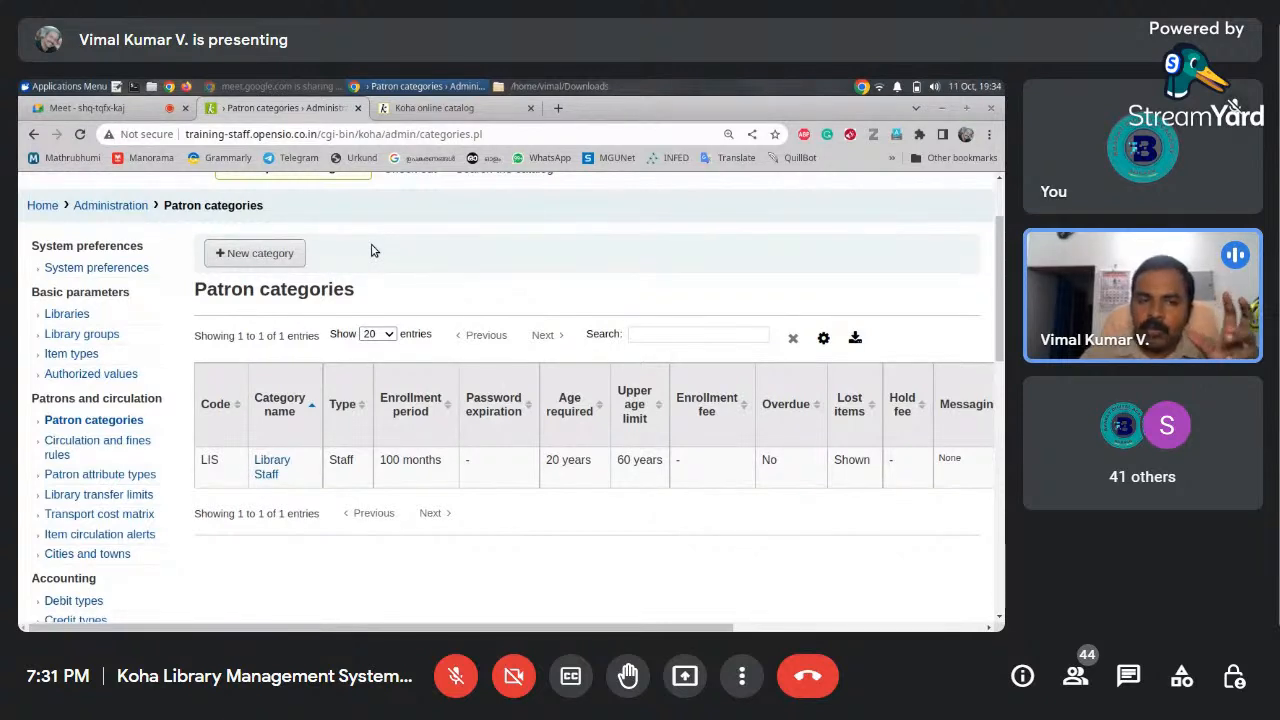
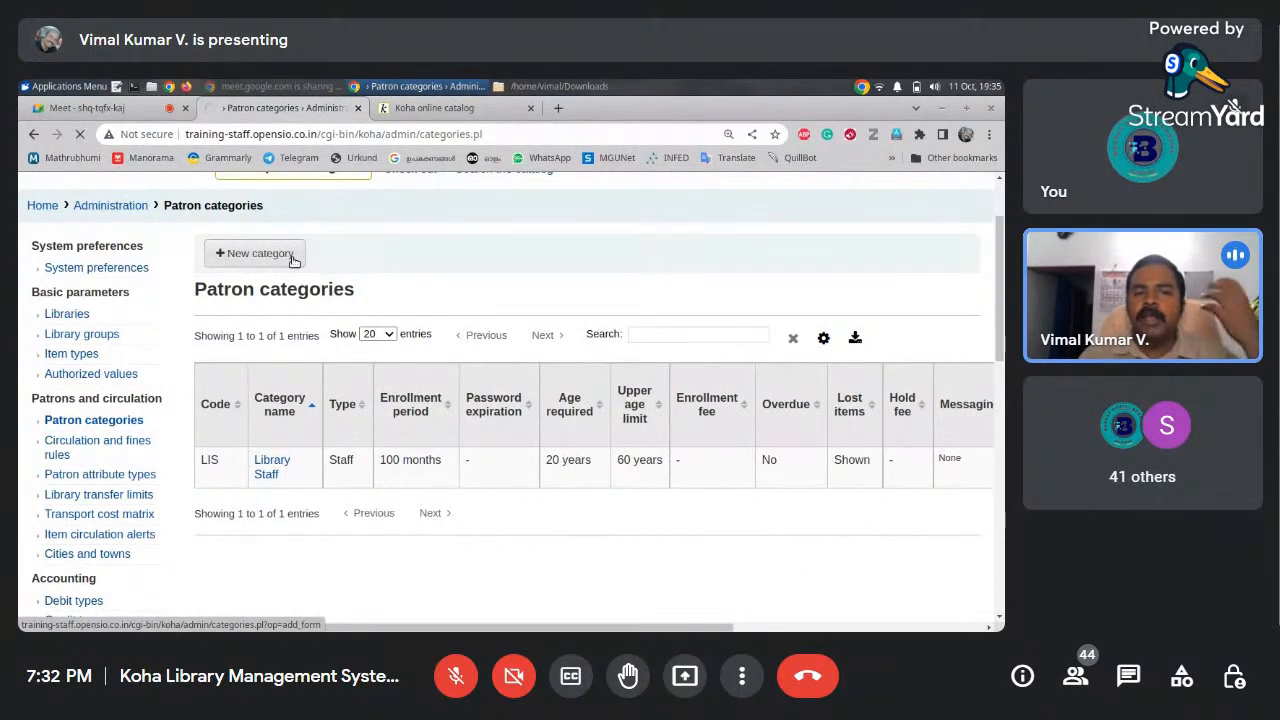
Start a new patron category from the Patron categories page, ready for the category code
{"action": "left_click", "coordinate": [293, 258]}
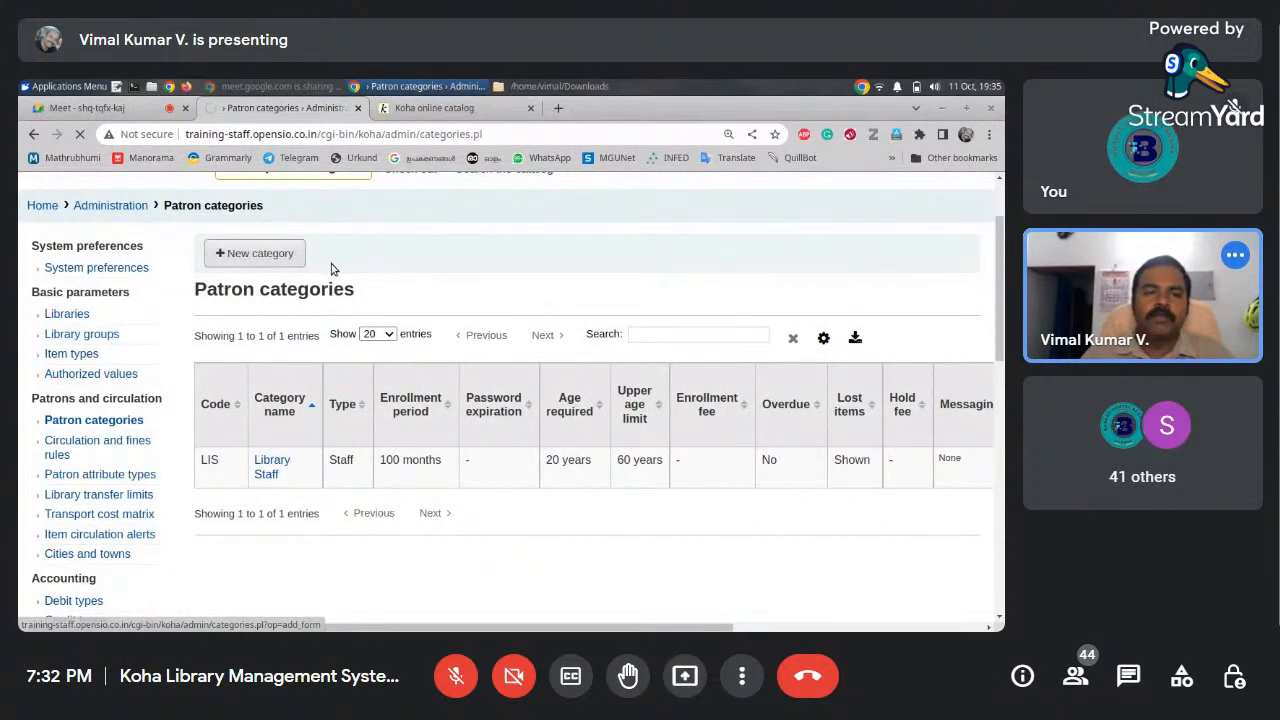
{"action": "left_click", "coordinate": [350, 398]}
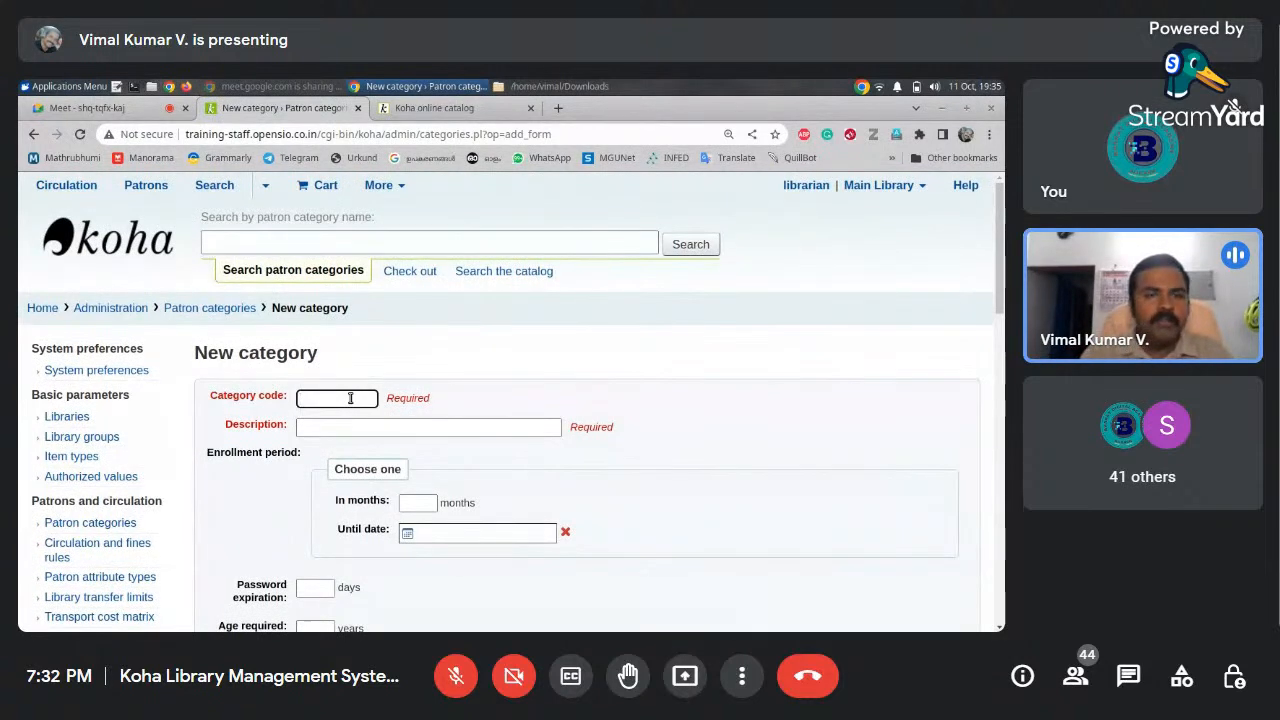
Enter category code PG, description PG Student and a 24-month enrollment period
{"action": "type", "text": "PG"}
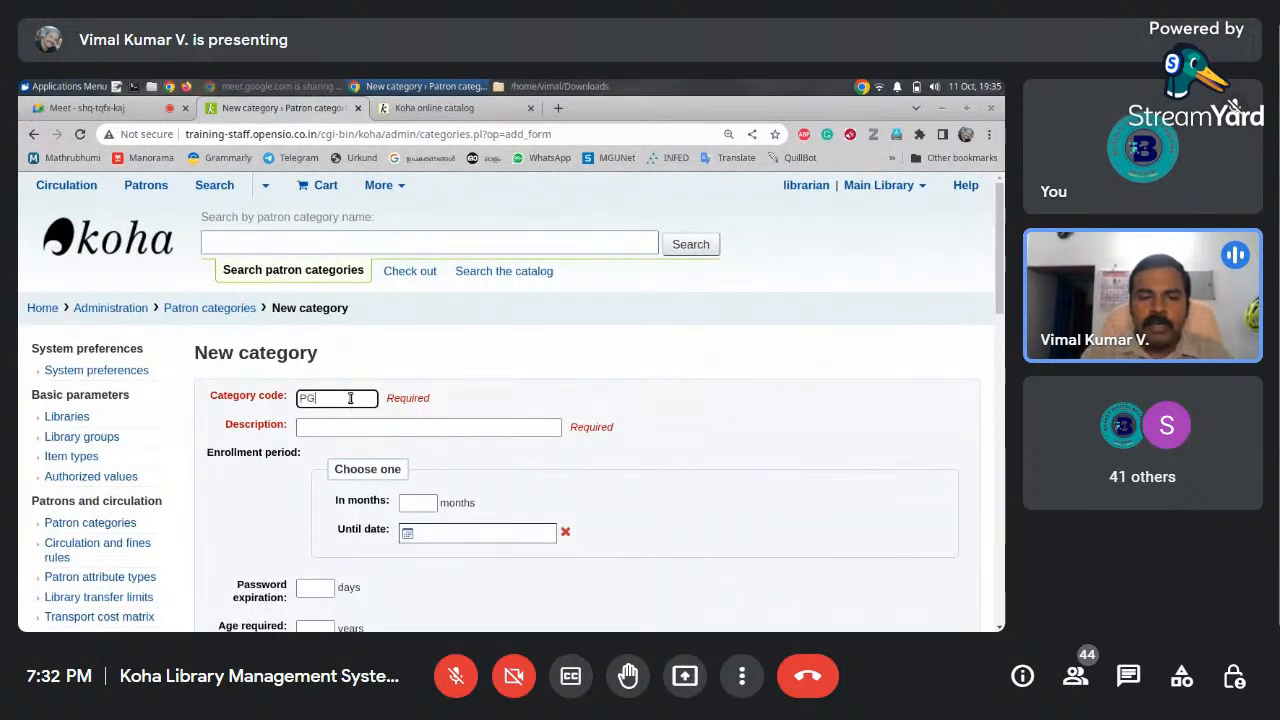
{"action": "left_click", "coordinate": [421, 427]}
{"action": "type", "text": "PG"}
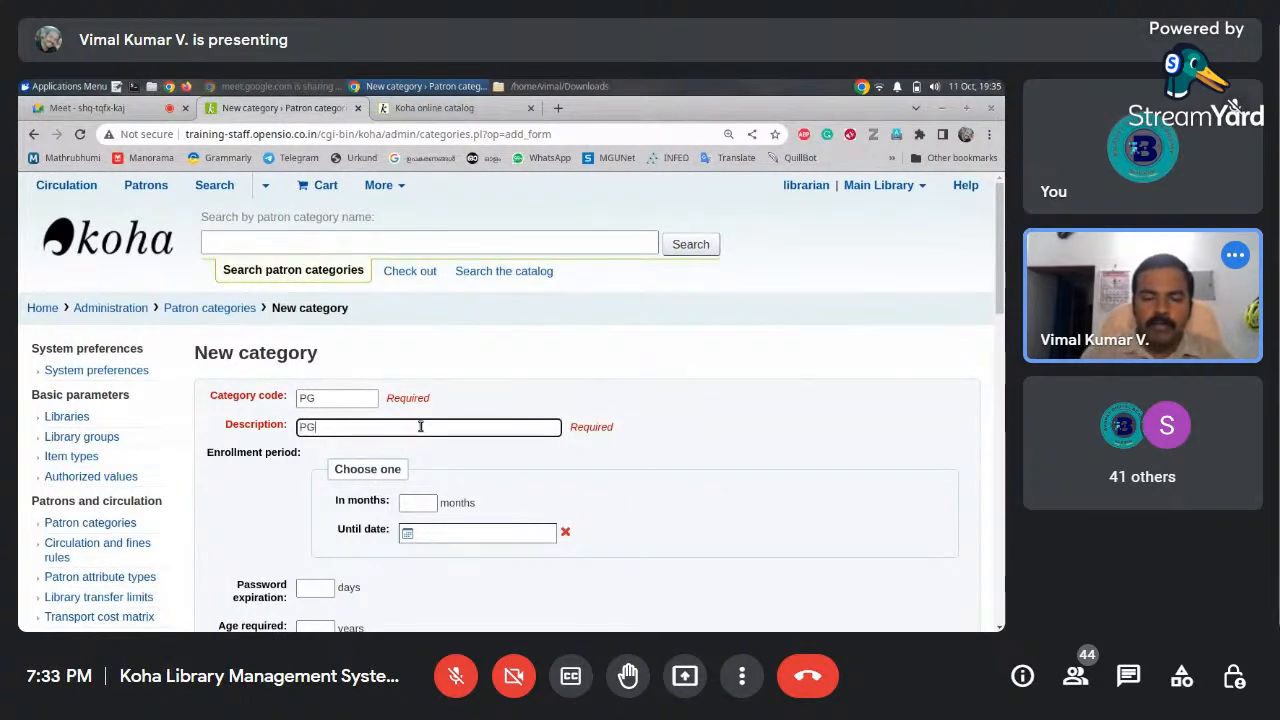
{"action": "type", "text": " Student"}
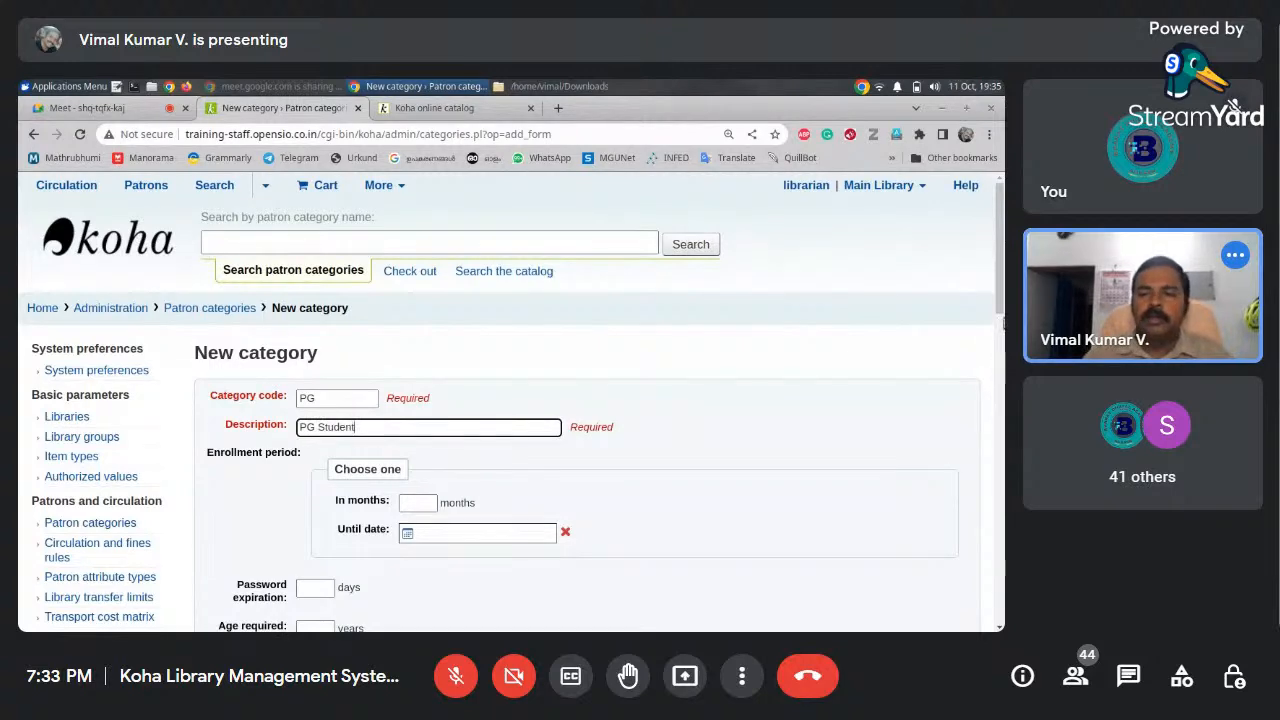
{"action": "left_click_drag", "start_coordinate": [995, 296], "coordinate": [995, 330]}
{"action": "left_click", "coordinate": [880, 341]}
{"action": "left_click", "coordinate": [437, 394]}
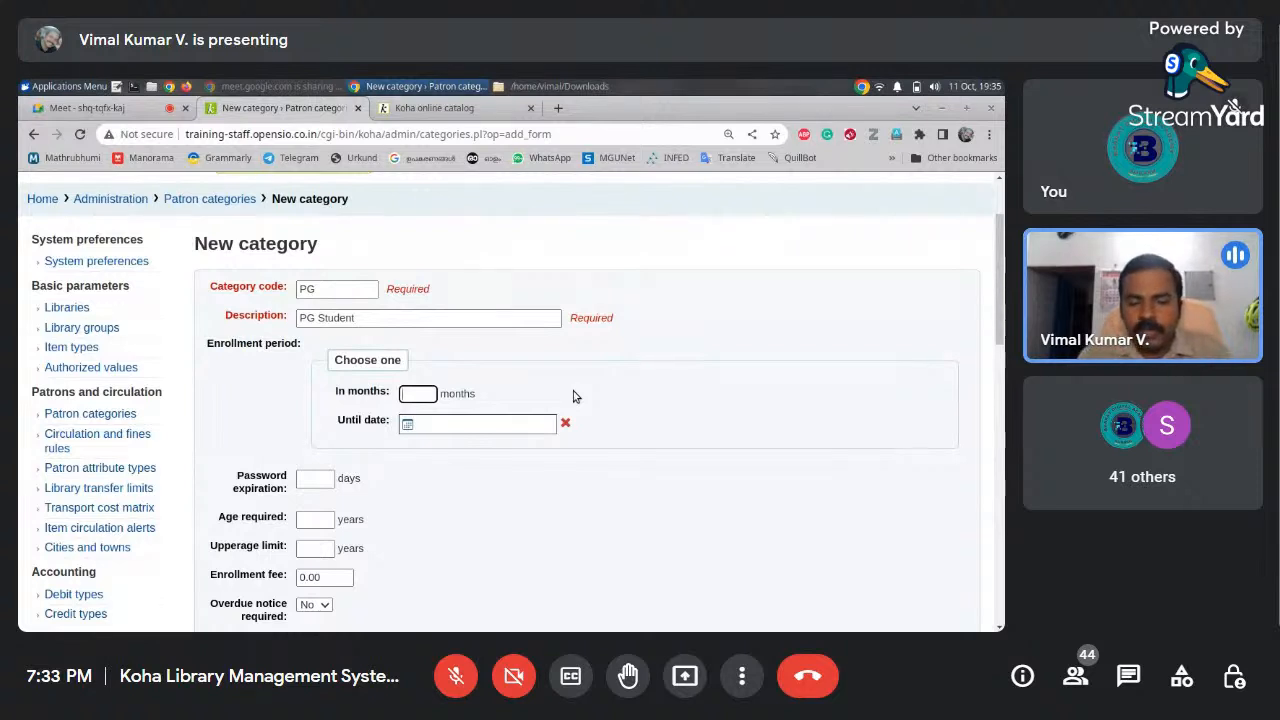
{"action": "type", "text": "4"}
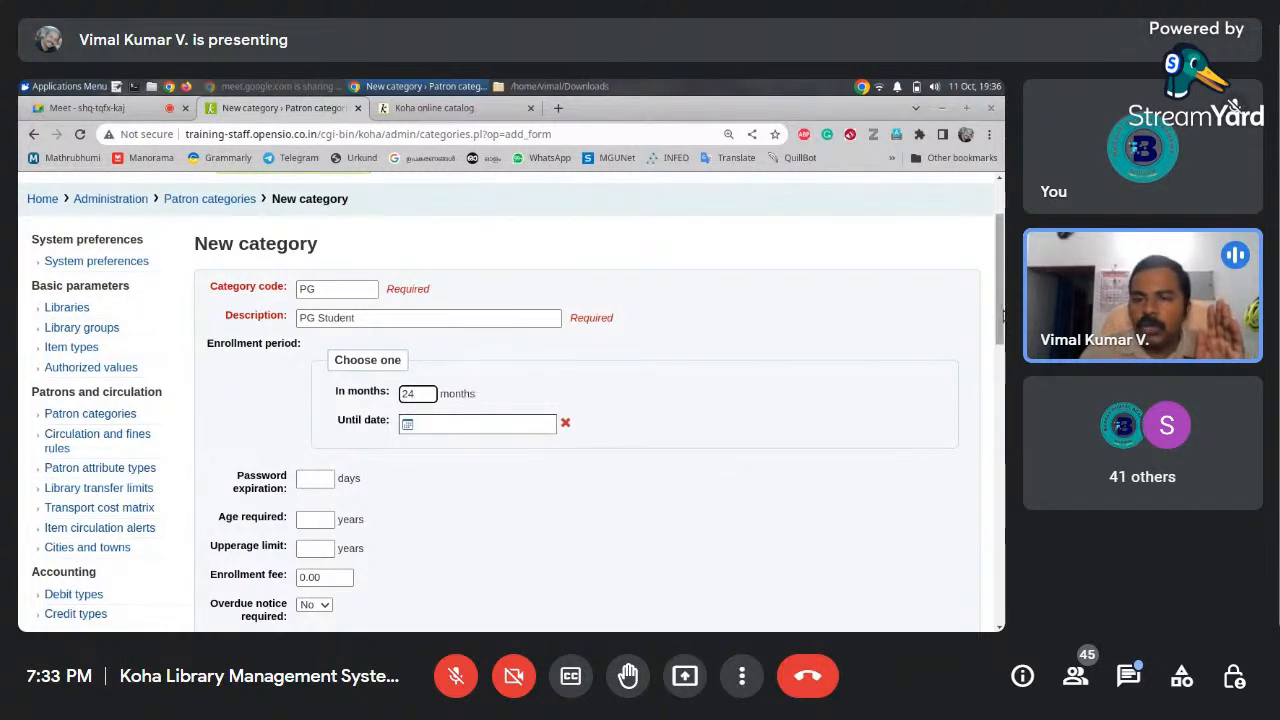
Set password expiration to 24 days, age required to 18 and upper age limit to 99
{"action": "scroll", "coordinate": [1000, 320], "scroll_direction": "down", "scroll_amount": 1}
{"action": "scroll", "coordinate": [1000, 322], "scroll_direction": "down", "scroll_amount": 1}
{"action": "scroll", "coordinate": [1000, 330], "scroll_direction": "down", "scroll_amount": 4}
{"action": "scroll", "coordinate": [1000, 330], "scroll_direction": "up", "scroll_amount": 3}
{"action": "left_click", "coordinate": [318, 410]}
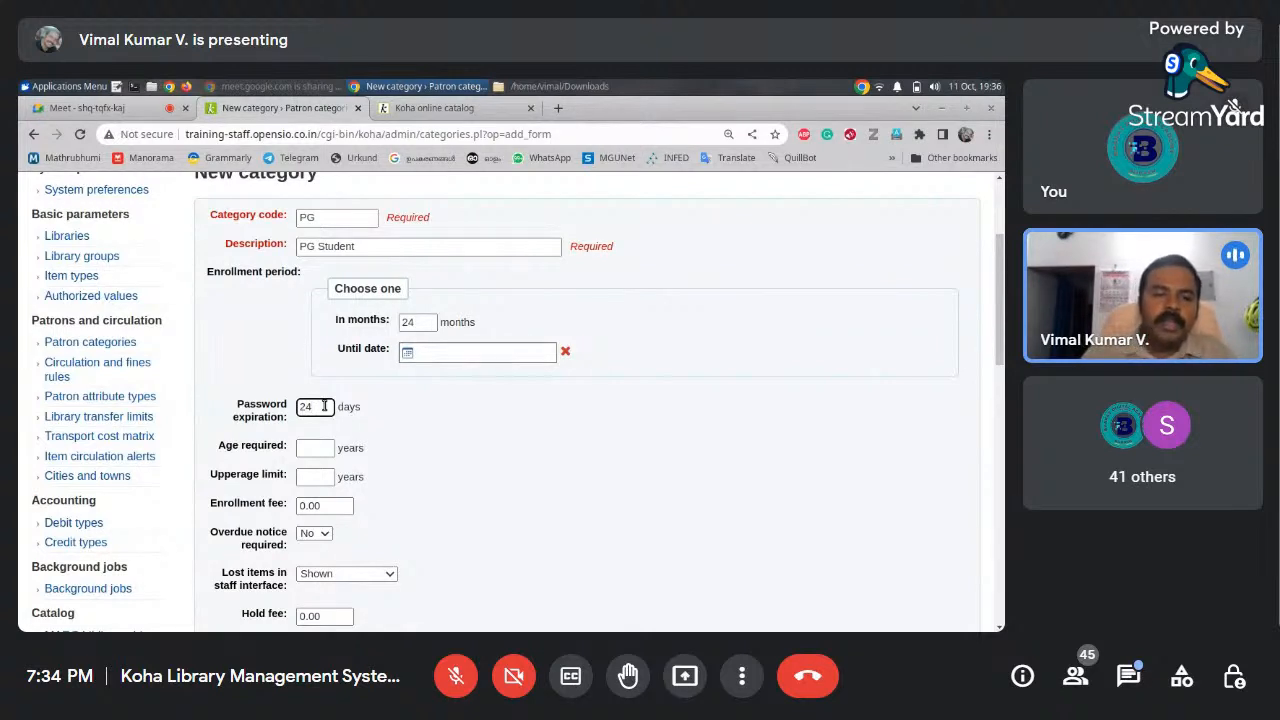
{"action": "left_click", "coordinate": [311, 446]}
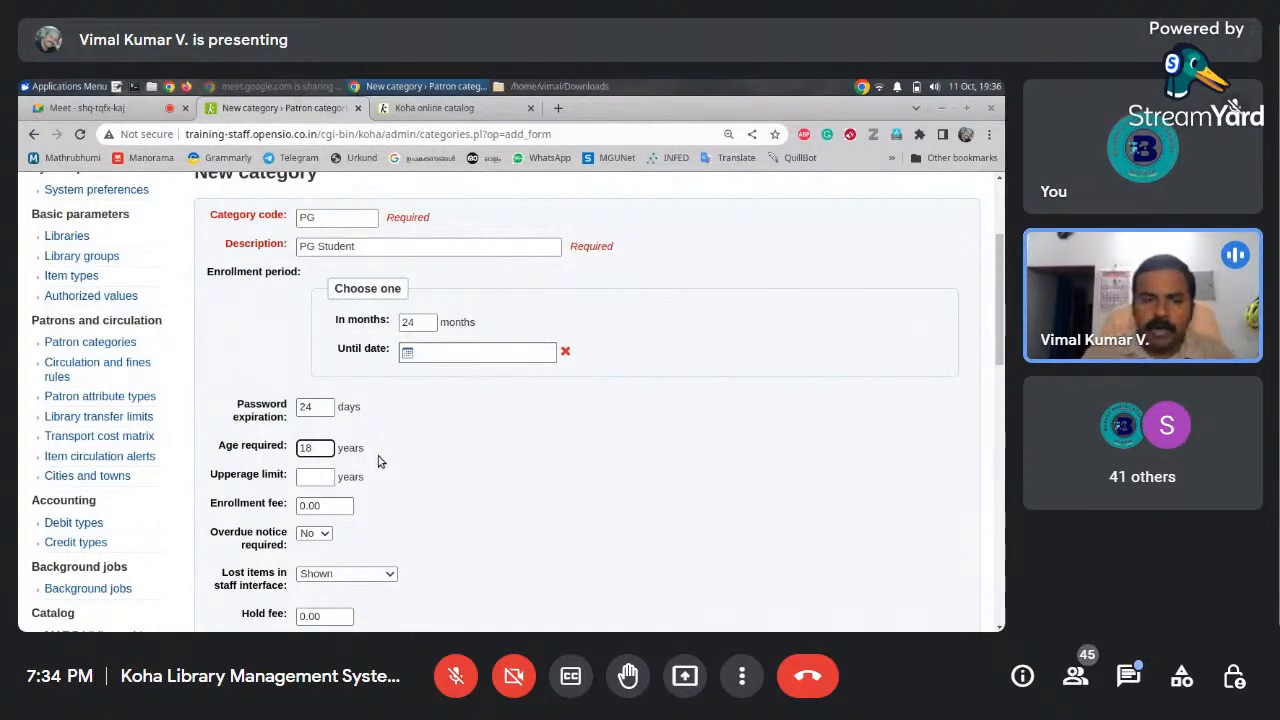
{"action": "left_click", "coordinate": [311, 476]}
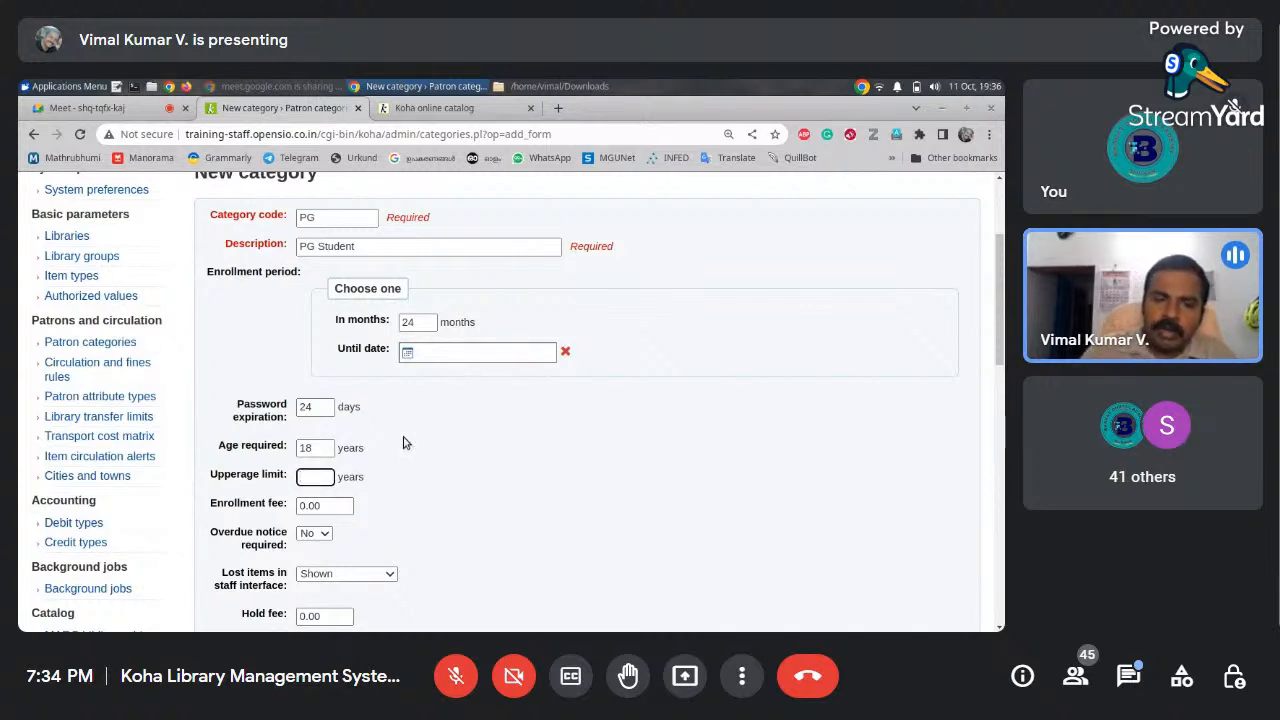
{"action": "type", "text": "99"}
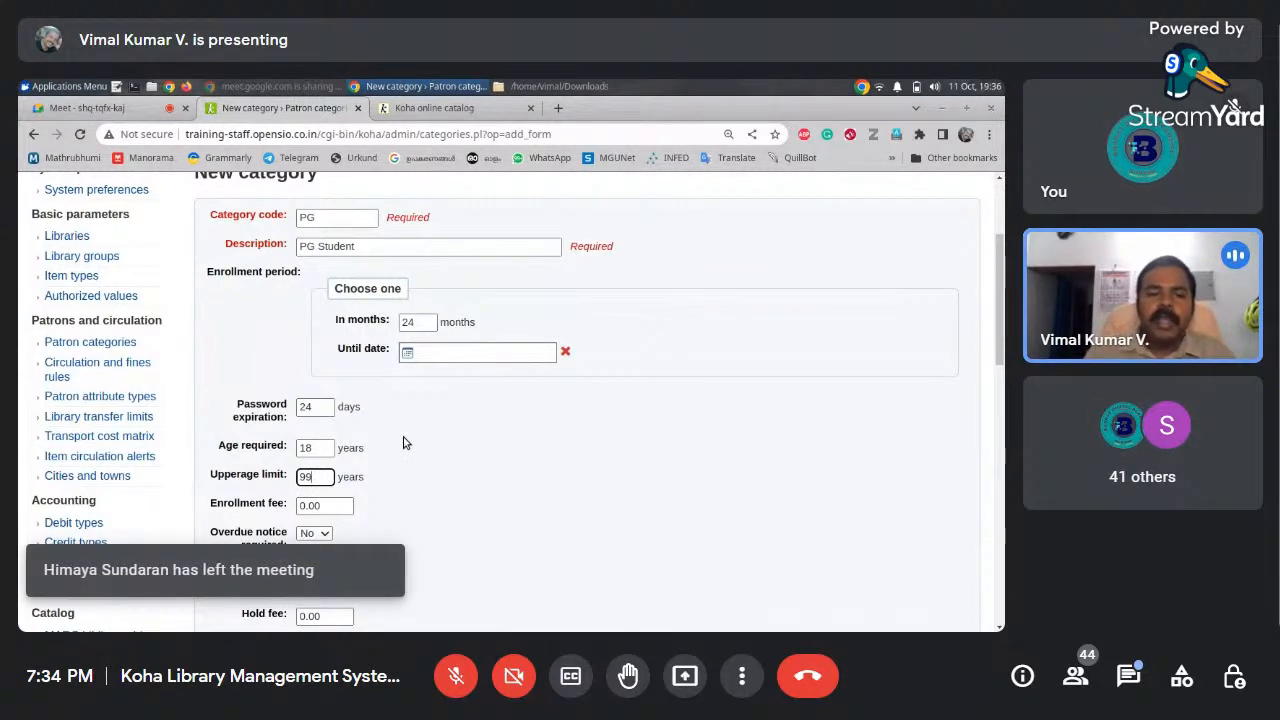
{"action": "scroll", "coordinate": [998, 330], "scroll_direction": "down", "scroll_amount": 3}
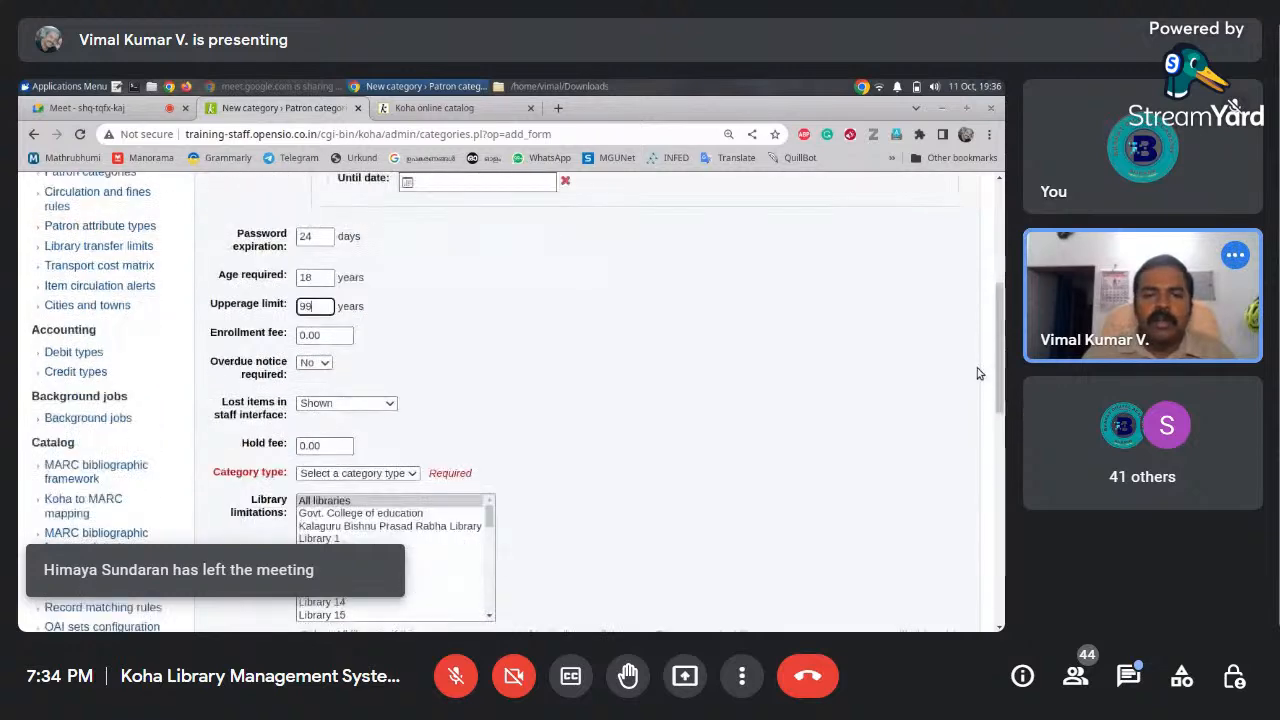
Replace the PG Student password expiration of 24 days with 700 days
{"action": "left_click", "coordinate": [135, 108]}
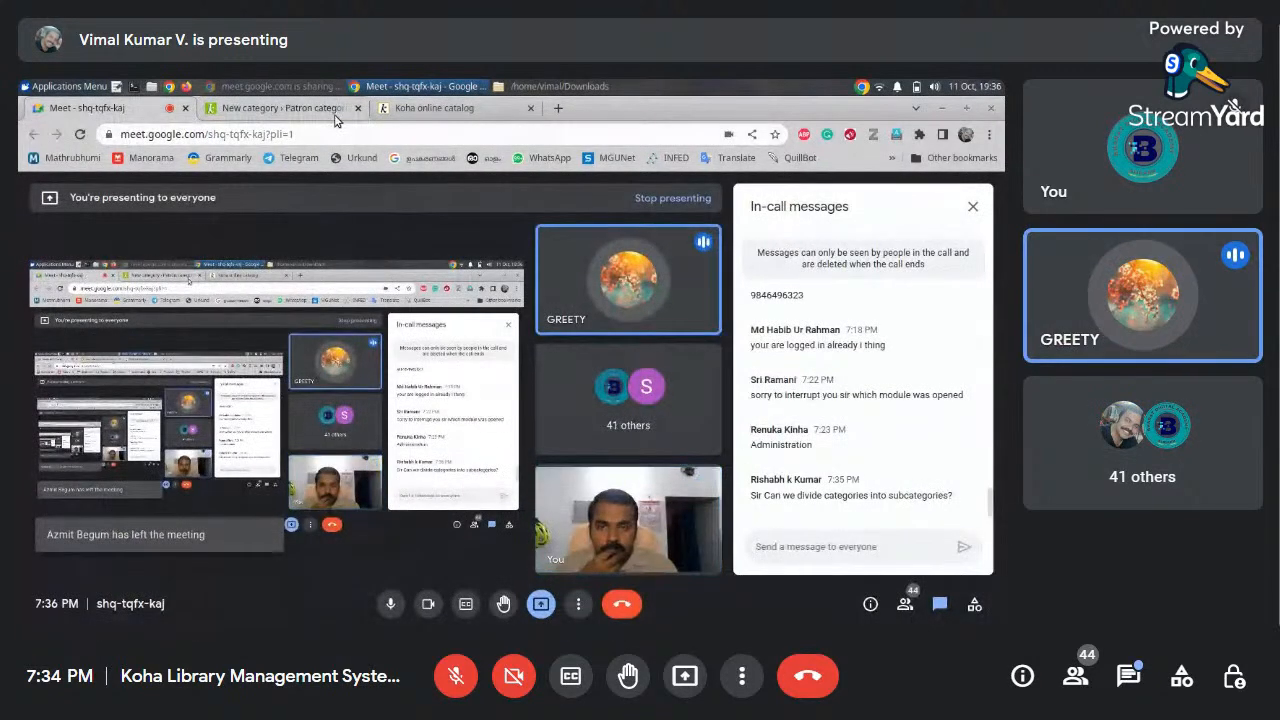
{"action": "left_click", "coordinate": [288, 110]}
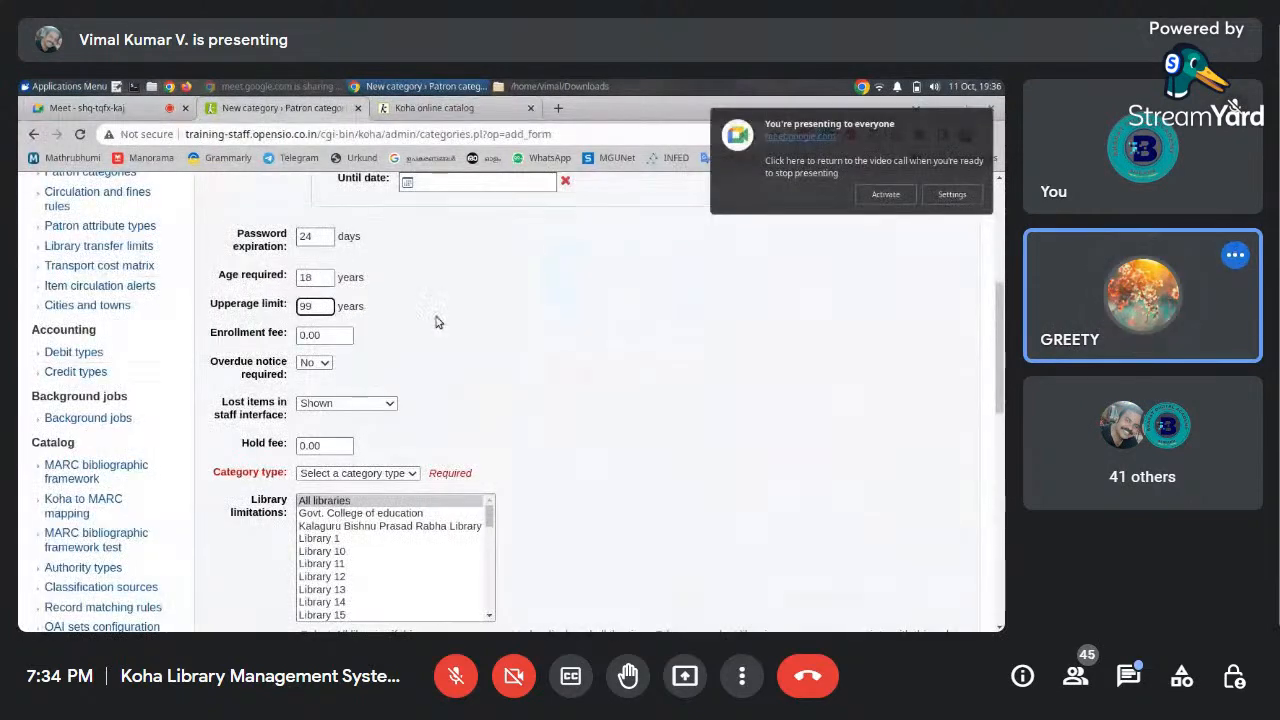
{"action": "scroll", "coordinate": [700, 390], "scroll_direction": "up", "scroll_amount": 3}
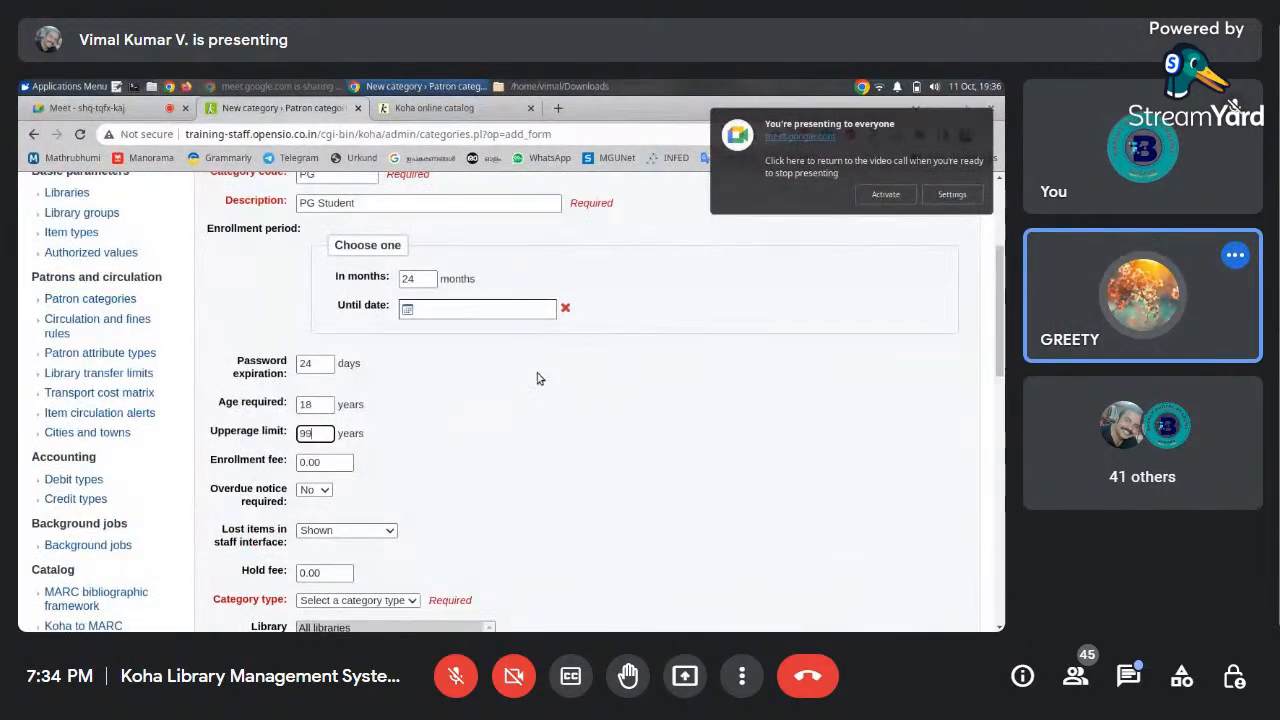
{"action": "double_click", "coordinate": [322, 366]}
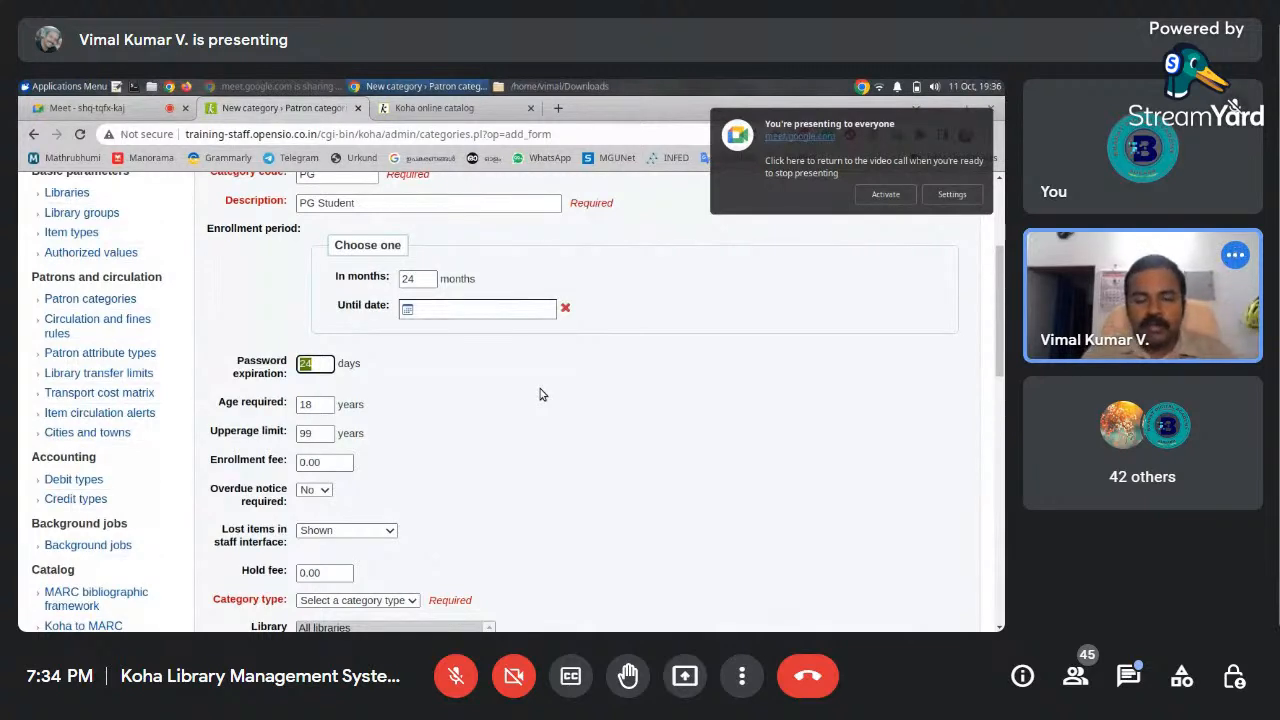
{"action": "type", "text": "600"}
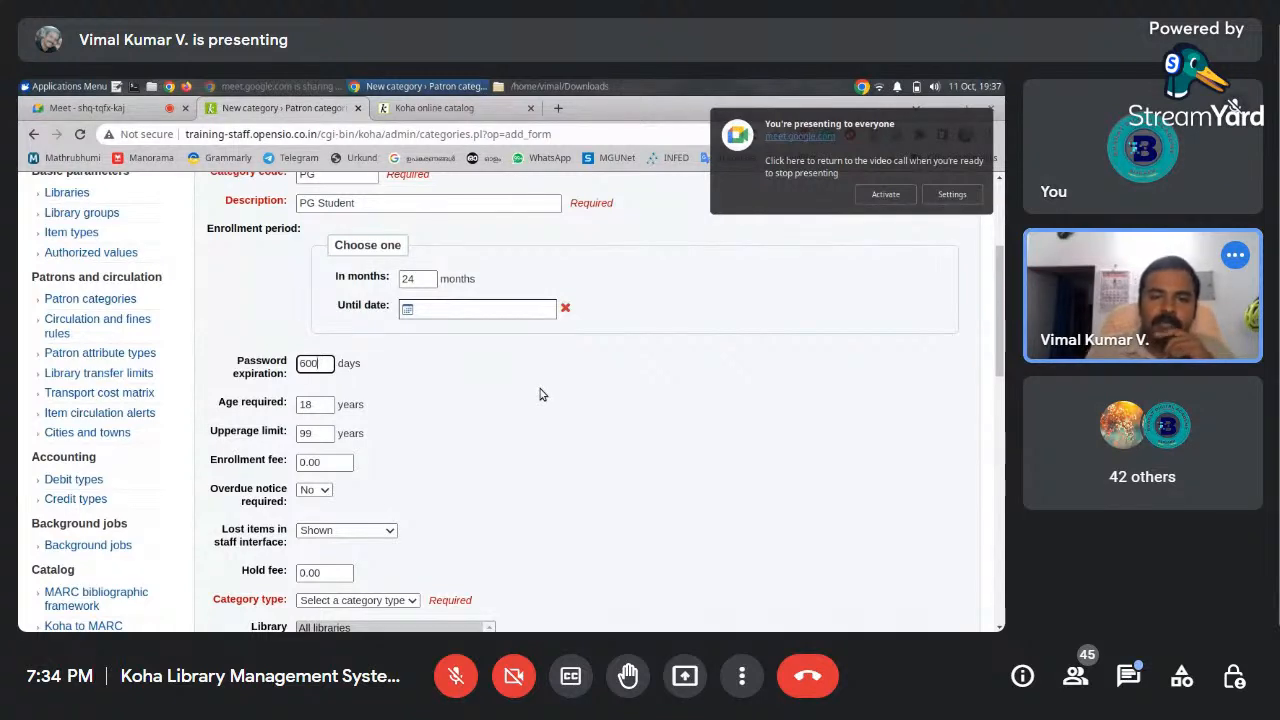
{"action": "scroll", "coordinate": [997, 300], "scroll_direction": "up", "scroll_amount": 1}
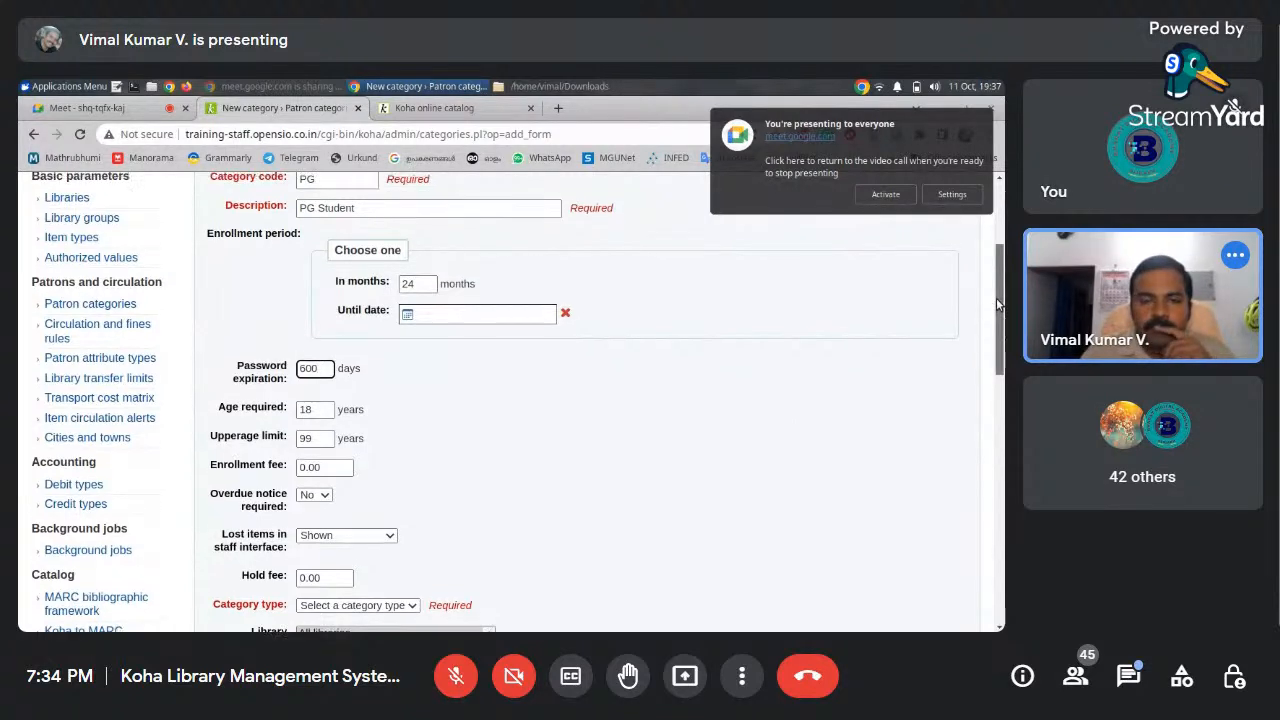
{"action": "scroll", "coordinate": [997, 296], "scroll_direction": "down", "scroll_amount": 2}
{"action": "left_click_drag", "start_coordinate": [326, 322], "coordinate": [276, 333]}
{"action": "key", "text": "BackSpace"}
{"action": "type", "text": "700"}
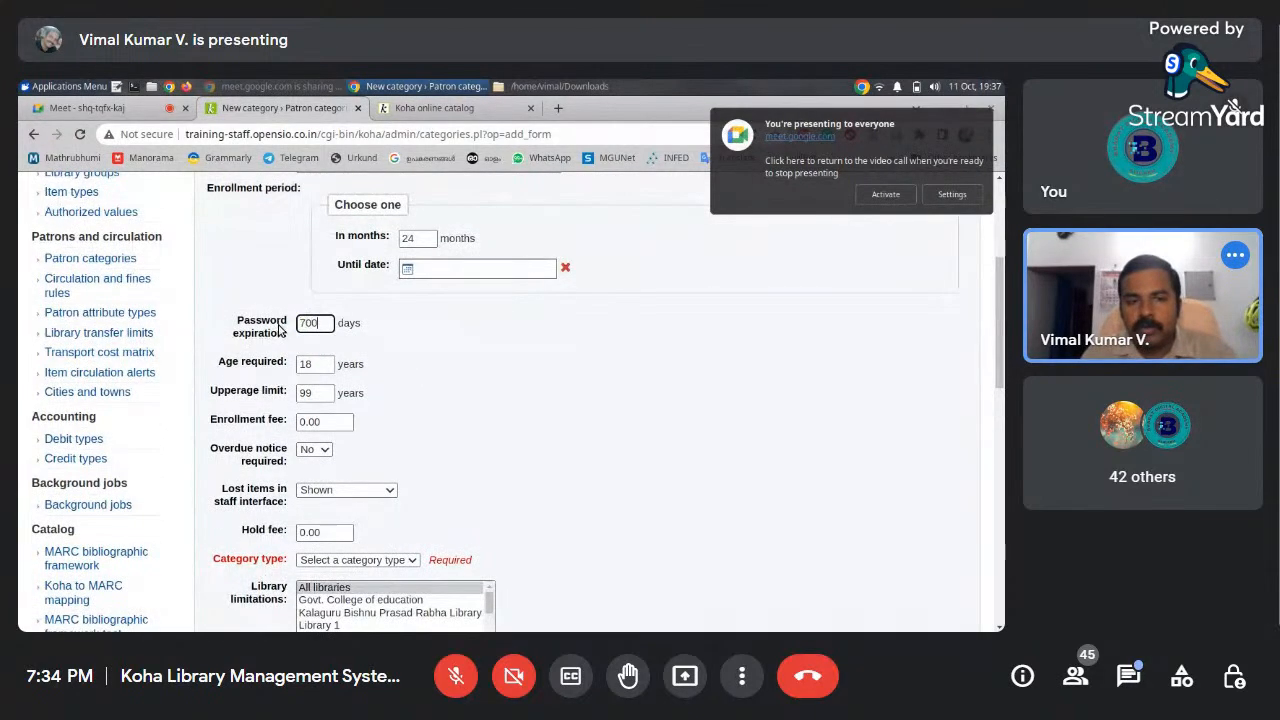
{"action": "mouse_move", "coordinate": [998, 362]}
{"action": "left_mouse_down"}
{"action": "mouse_move", "coordinate": [998, 408]}
{"action": "mouse_move", "coordinate": [1000, 365]}
{"action": "left_mouse_up"}
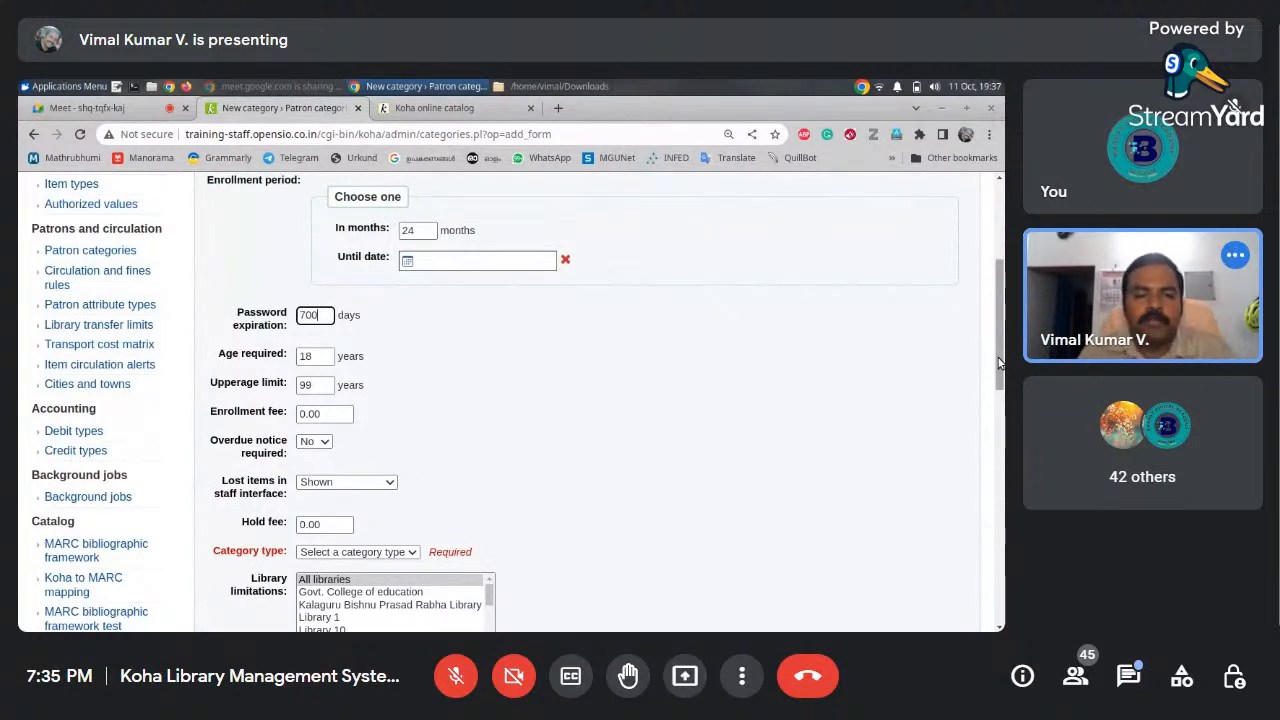
{"action": "left_click", "coordinate": [322, 449]}
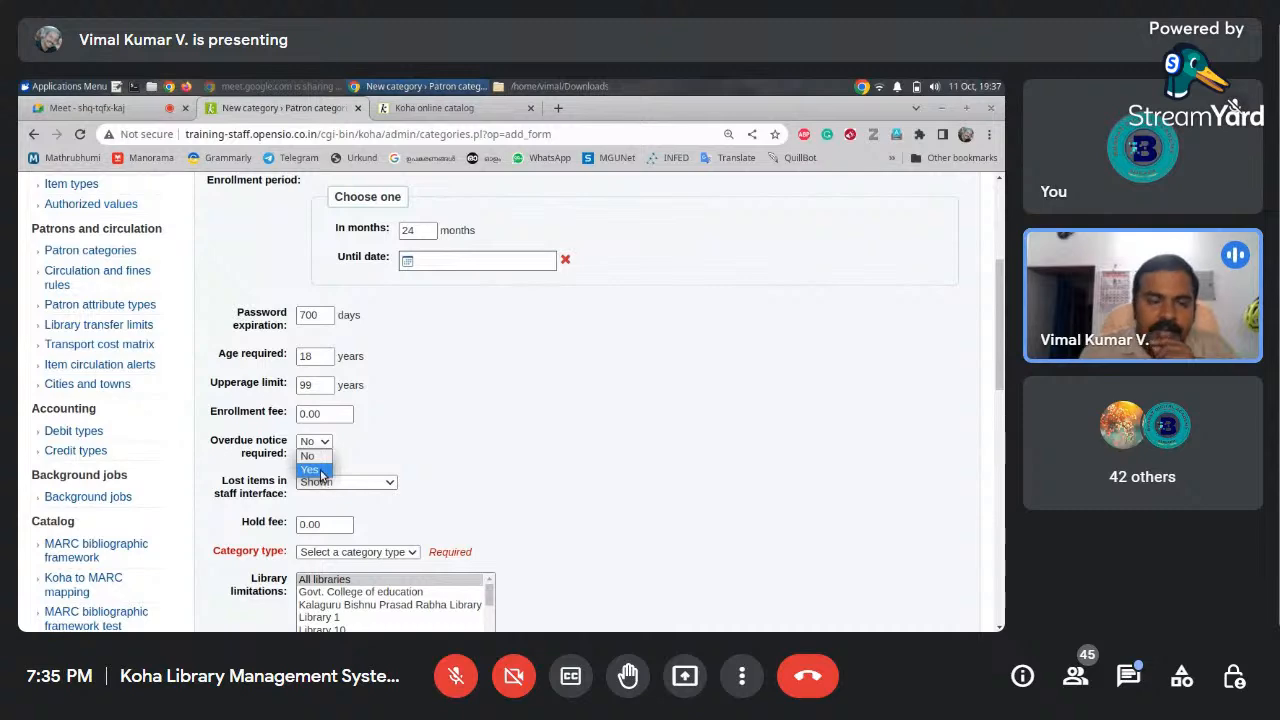
{"action": "left_click", "coordinate": [320, 472]}
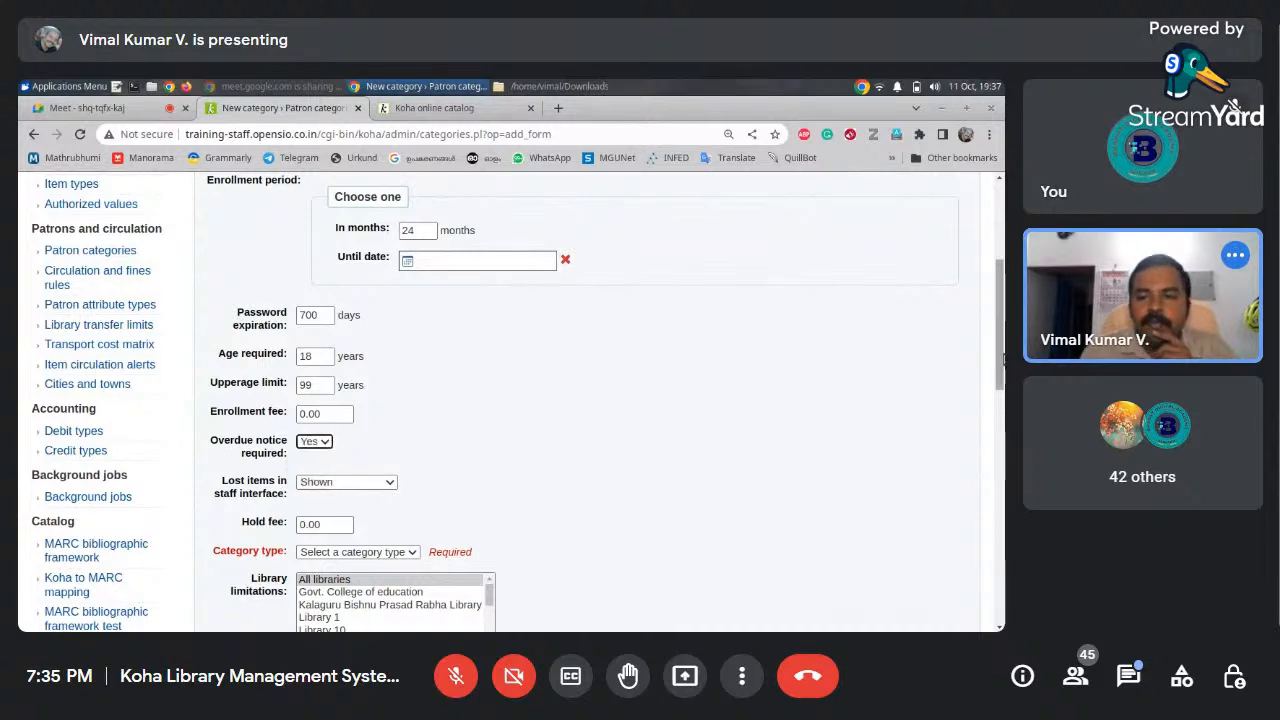
{"action": "left_click_drag", "start_coordinate": [1000, 331], "coordinate": [1000, 393]}
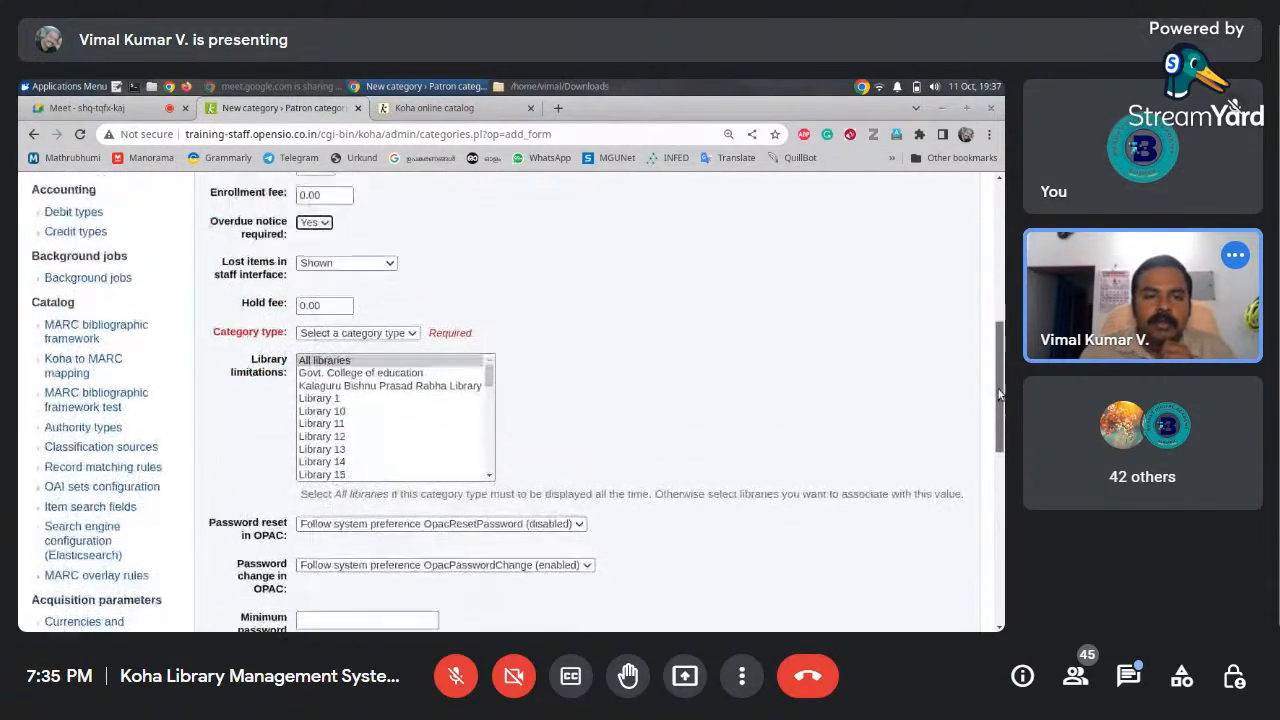
{"action": "left_click", "coordinate": [385, 266]}
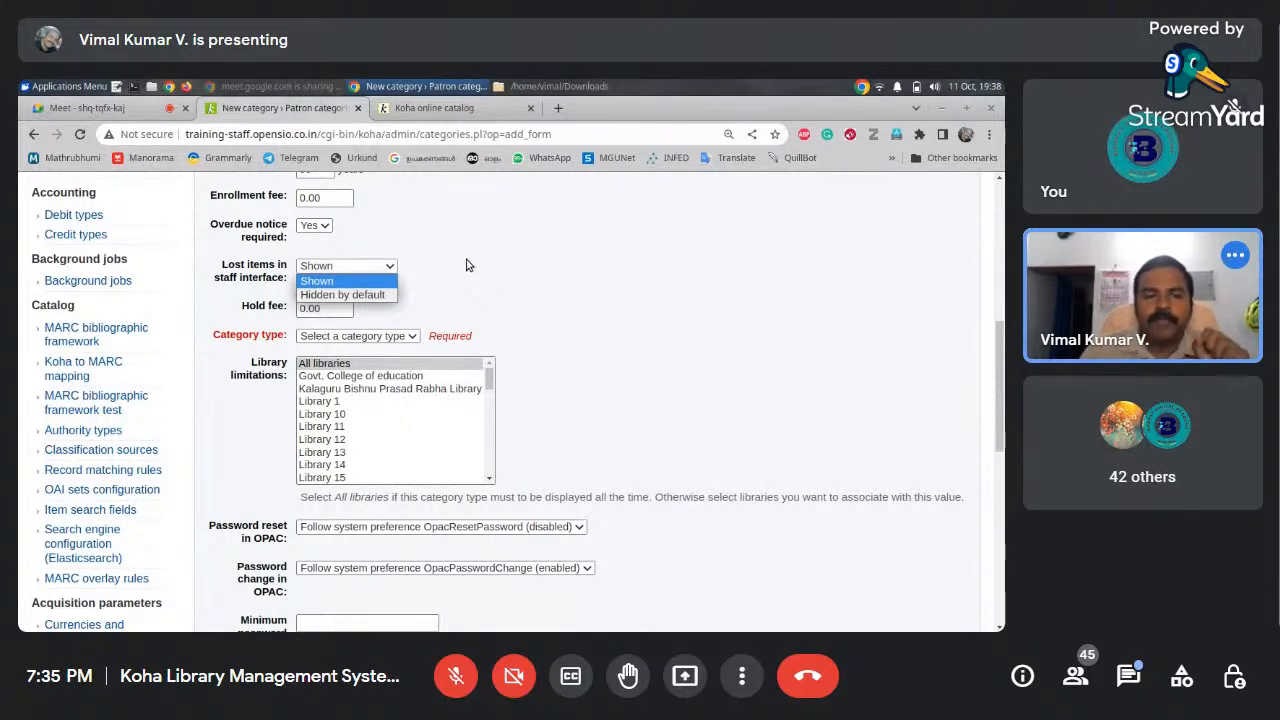
{"action": "left_click", "coordinate": [466, 259]}
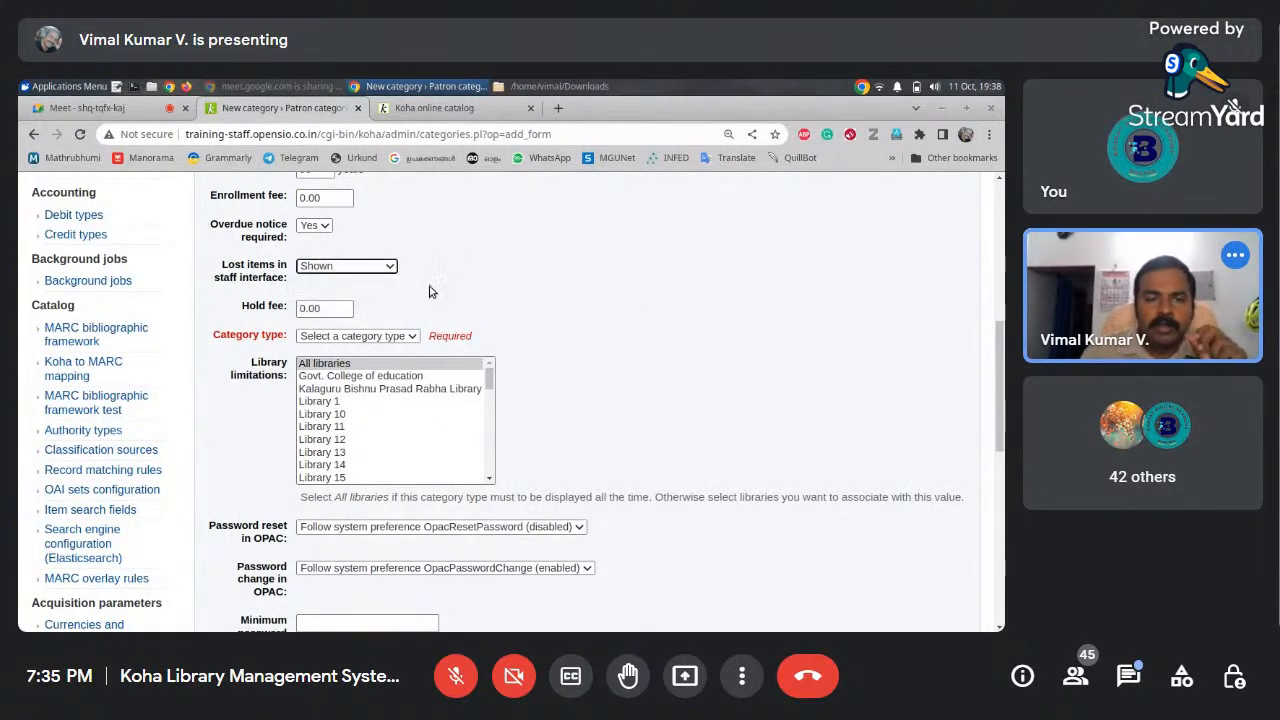
{"action": "scroll", "coordinate": [1002, 365], "scroll_direction": "down", "scroll_amount": 1}
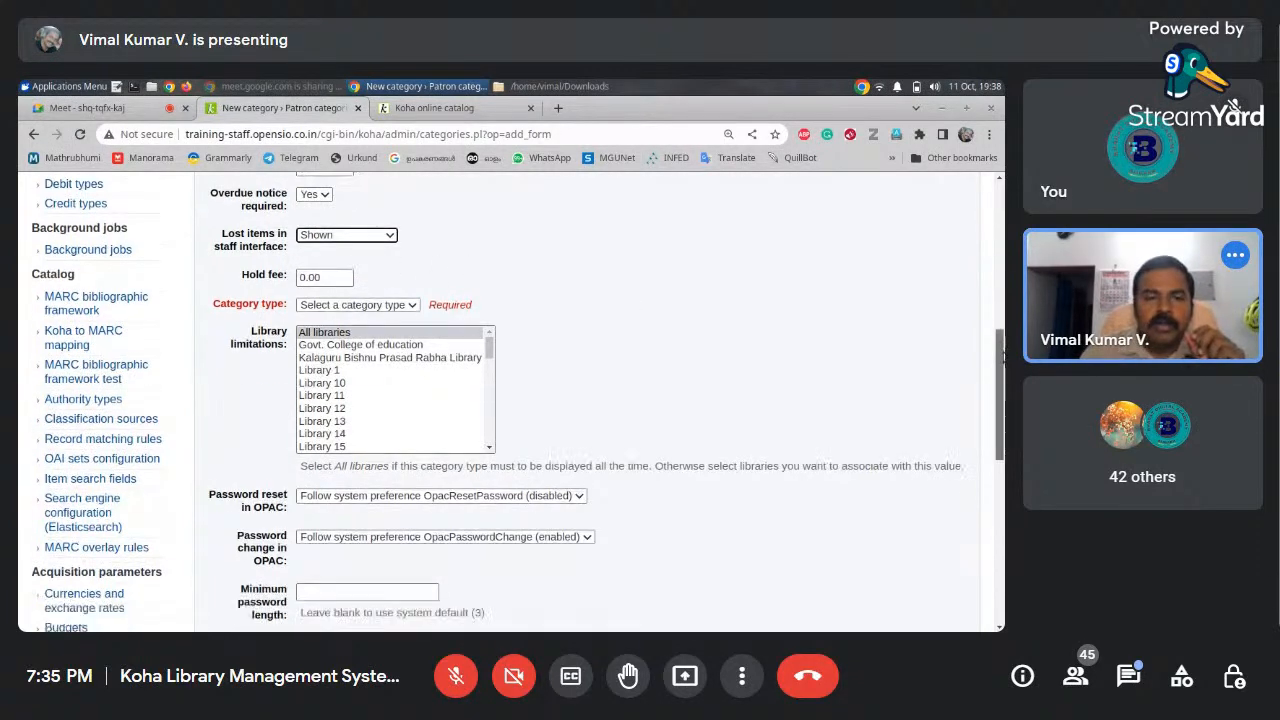
{"action": "scroll", "coordinate": [1002, 365], "scroll_direction": "down", "scroll_amount": 1}
{"action": "left_click", "coordinate": [306, 254]}
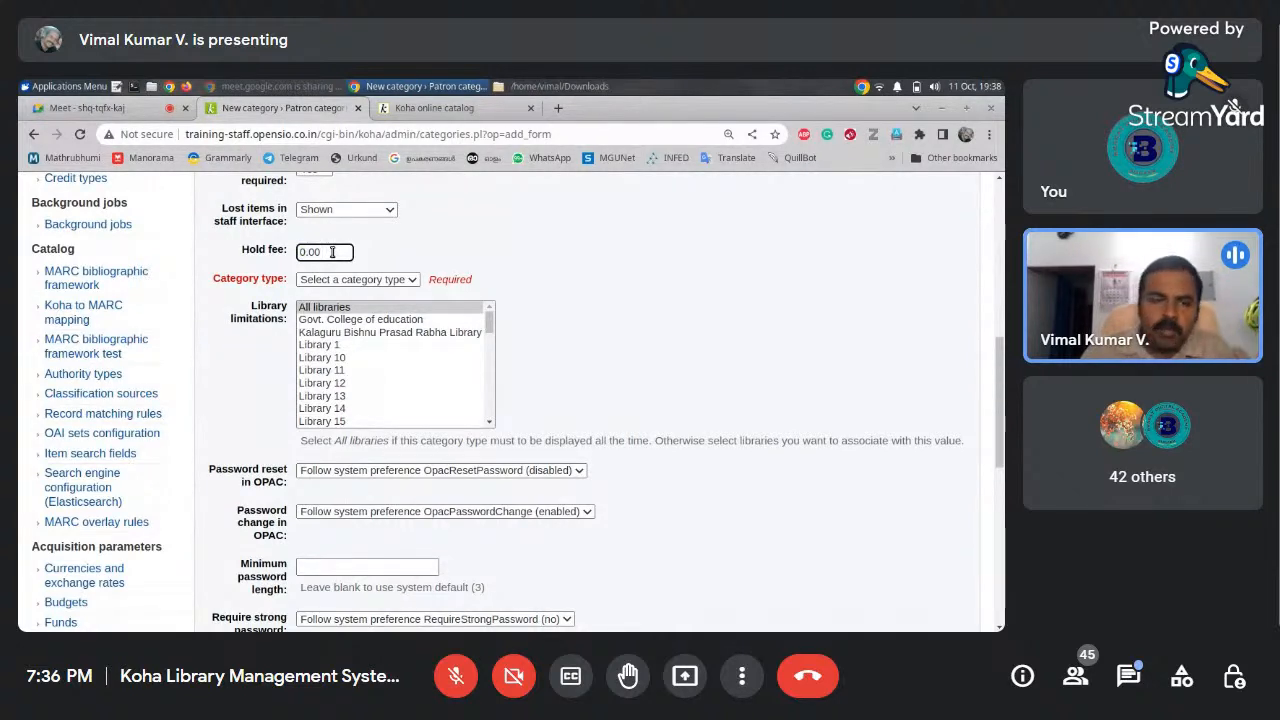
{"action": "mouse_move", "coordinate": [1000, 350]}
{"action": "left_mouse_down"}
{"action": "mouse_move", "coordinate": [1000, 365]}
{"action": "mouse_move", "coordinate": [1000, 250]}
{"action": "mouse_move", "coordinate": [1000, 350]}
{"action": "left_mouse_up"}
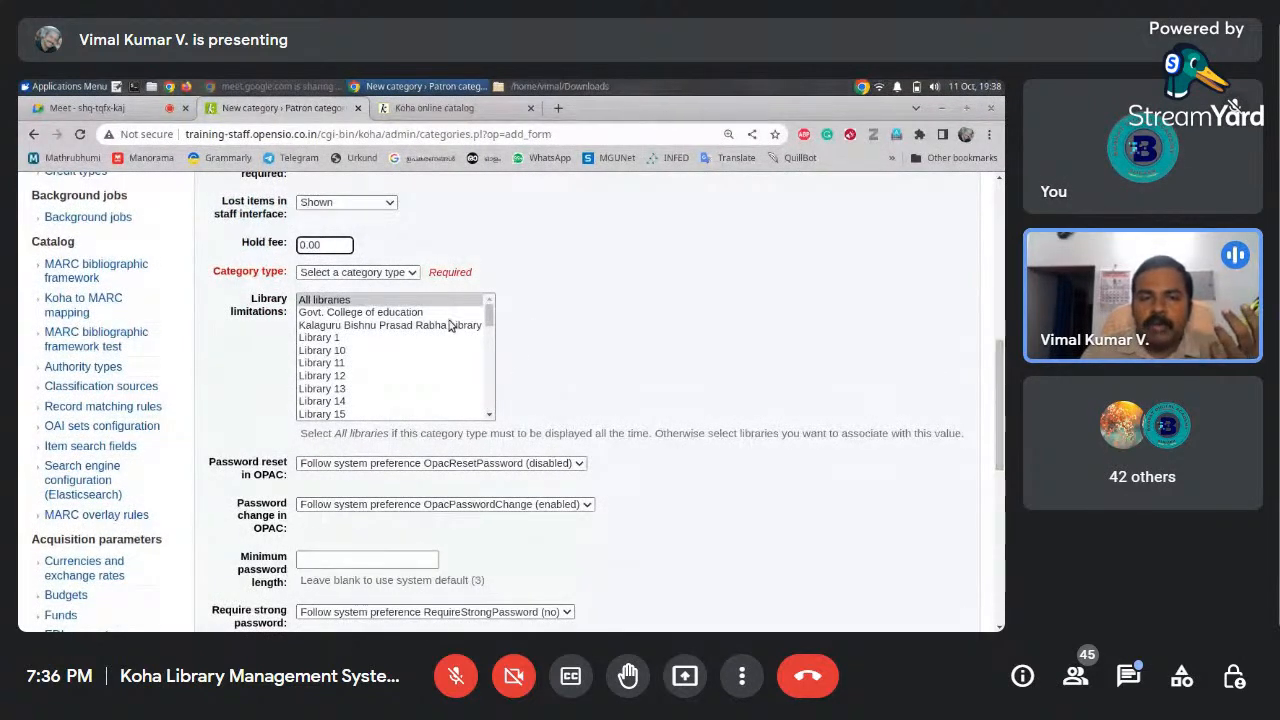
{"action": "left_click", "coordinate": [375, 300]}
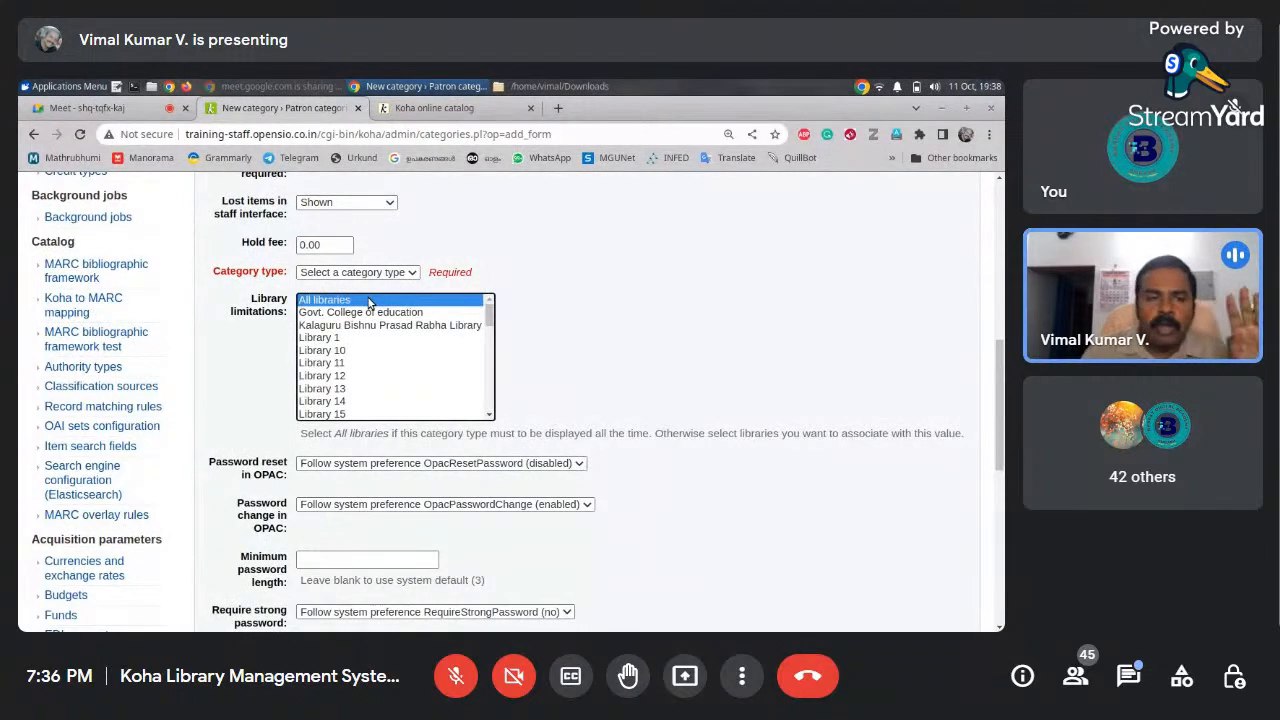
{"action": "mouse_move", "coordinate": [1000, 357]}
{"action": "left_mouse_down"}
{"action": "mouse_move", "coordinate": [1001, 379]}
{"action": "mouse_move", "coordinate": [1000, 362]}
{"action": "left_mouse_up"}
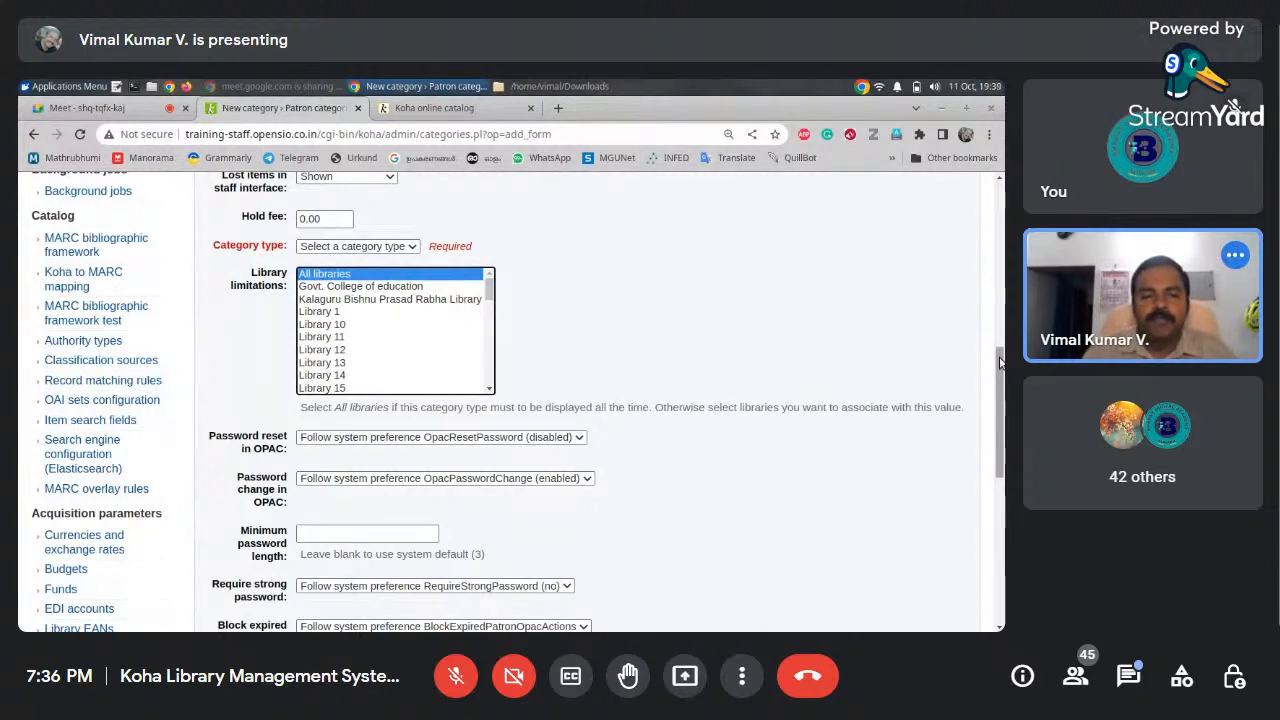
{"action": "left_click_drag", "start_coordinate": [1000, 455], "coordinate": [1000, 499]}
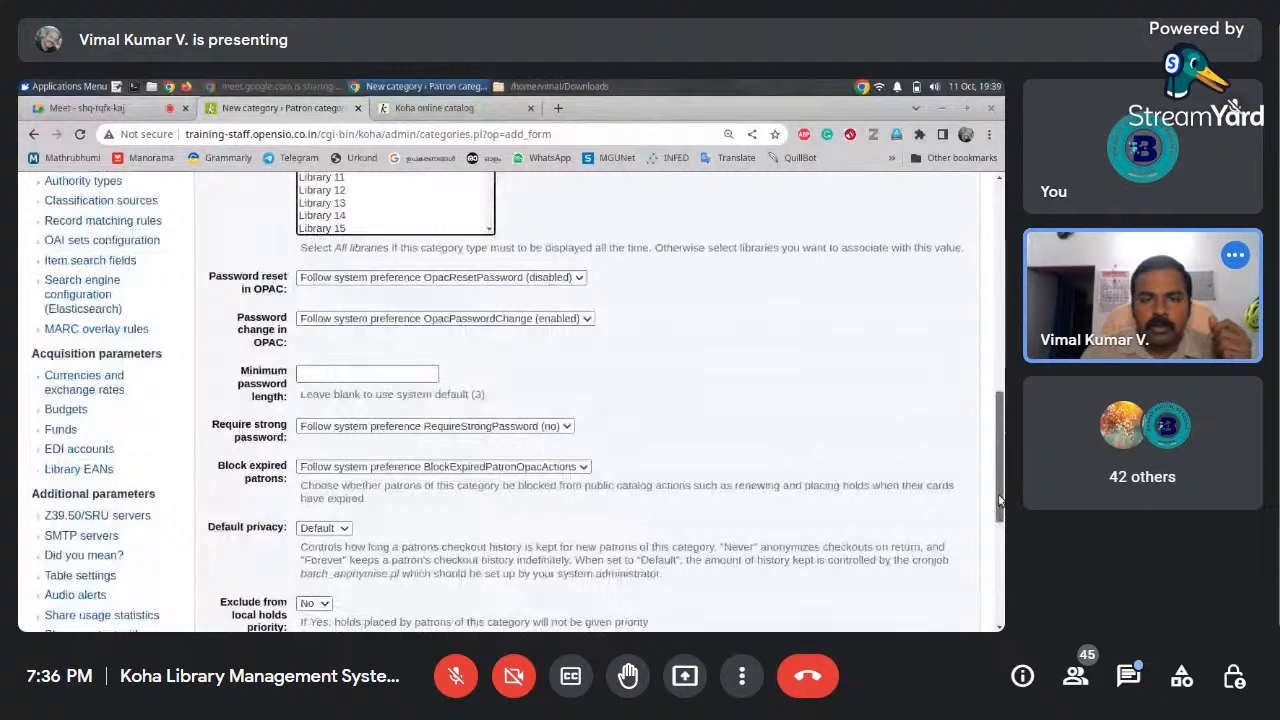
{"action": "left_click", "coordinate": [579, 278]}
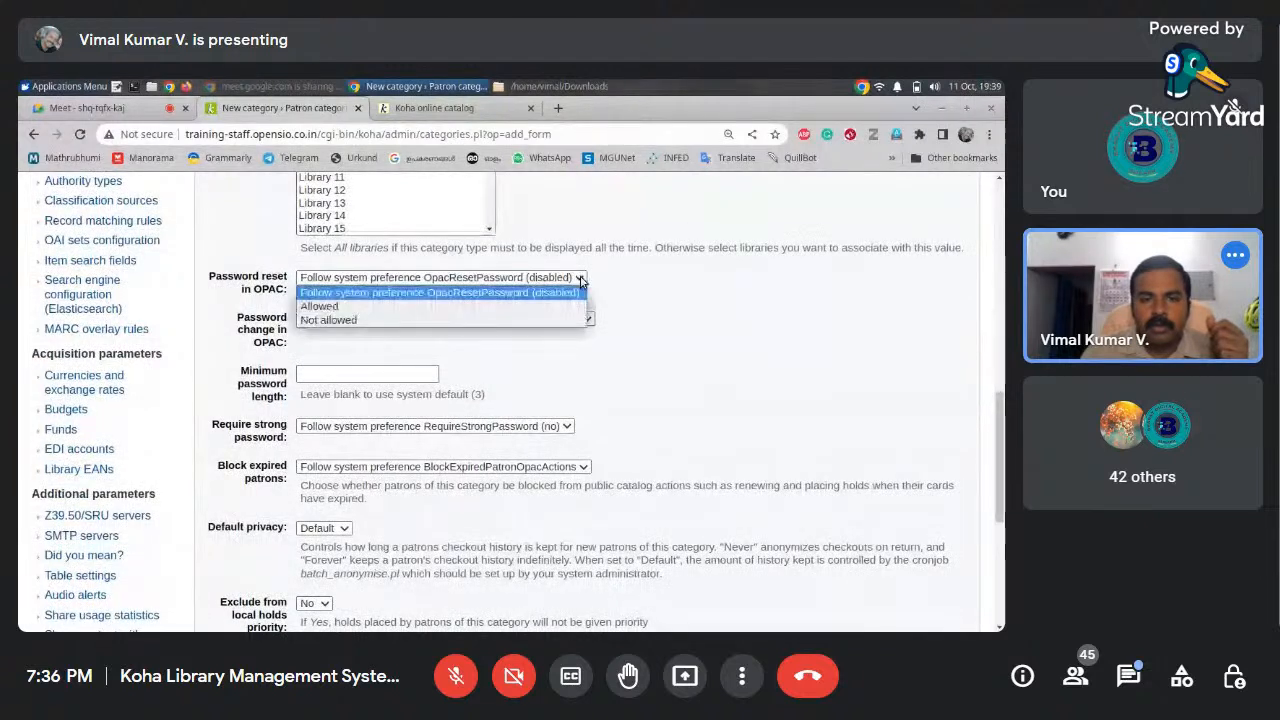
{"action": "left_click", "coordinate": [638, 284]}
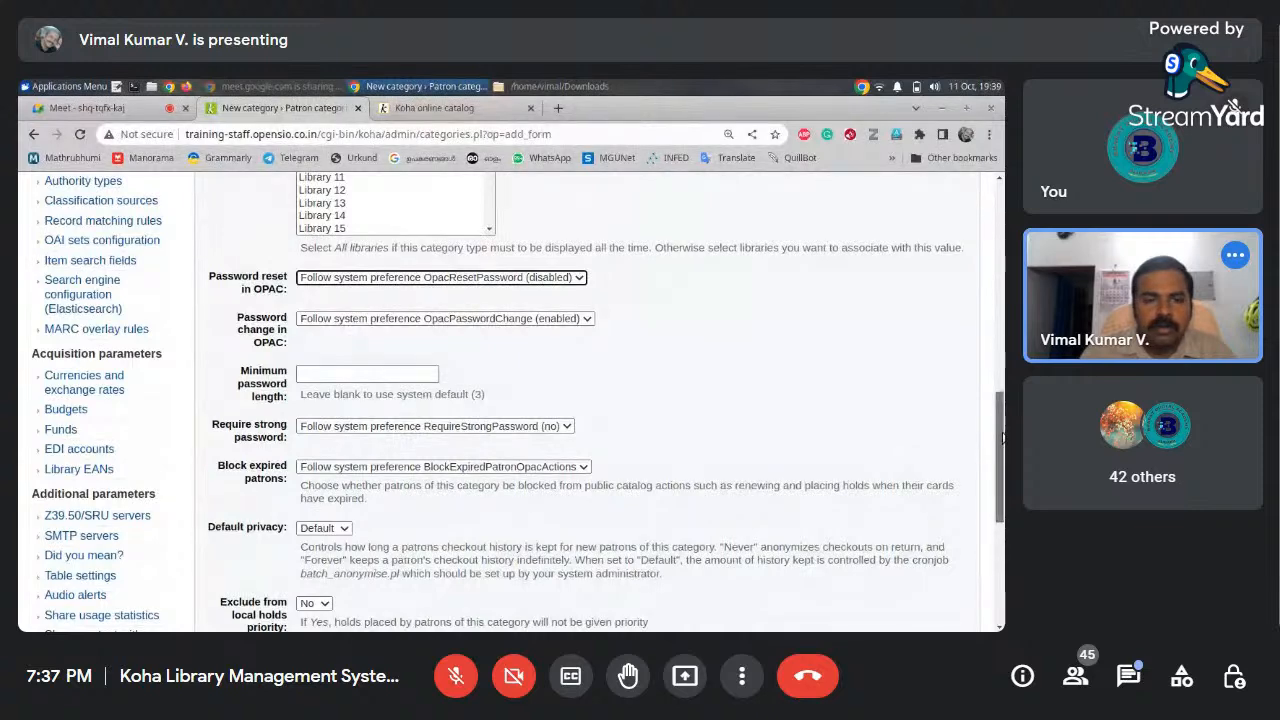
{"action": "scroll", "coordinate": [1002, 437], "scroll_direction": "down", "scroll_amount": 1}
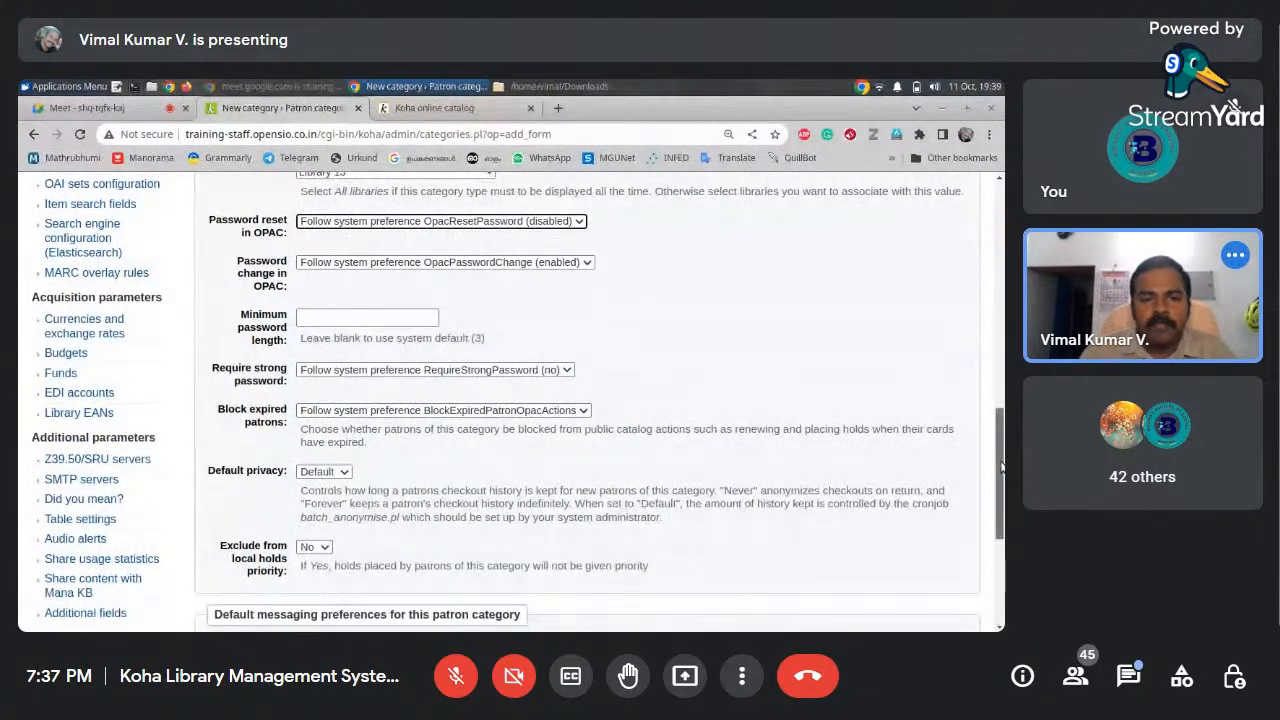
{"action": "scroll", "coordinate": [1001, 465], "scroll_direction": "down", "scroll_amount": 1}
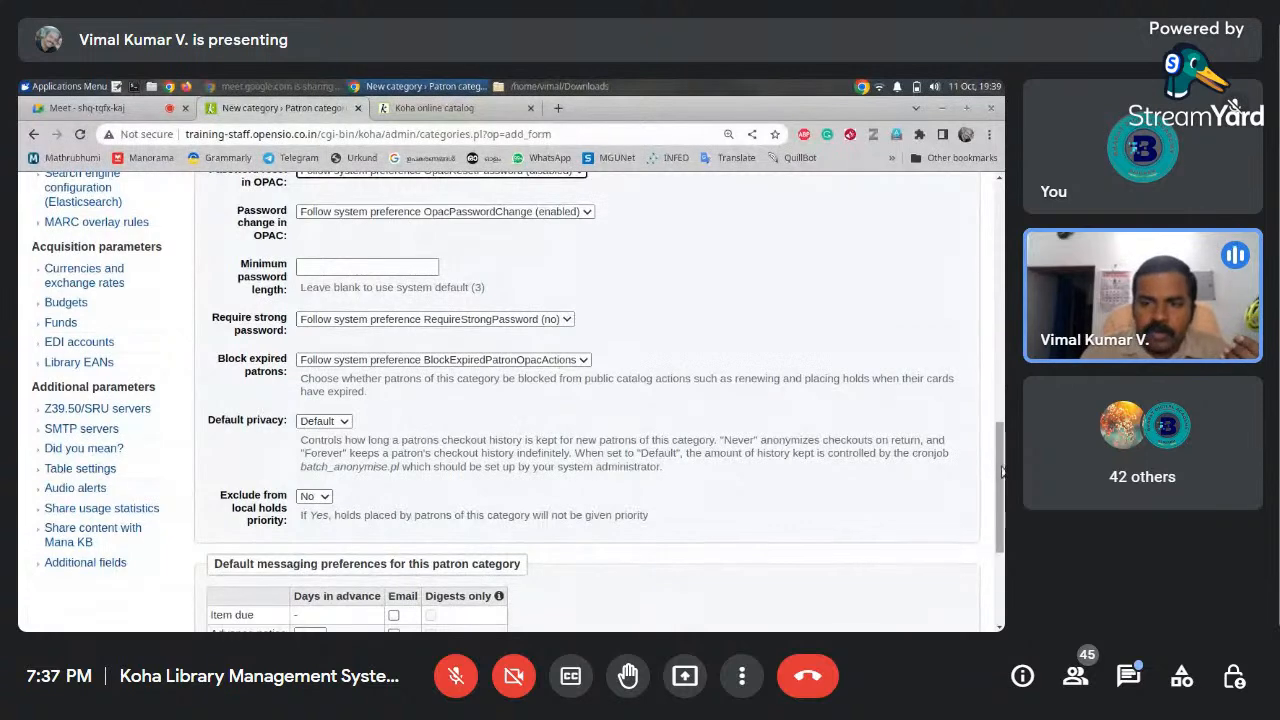
{"action": "left_click_drag", "start_coordinate": [1002, 477], "coordinate": [999, 440]}
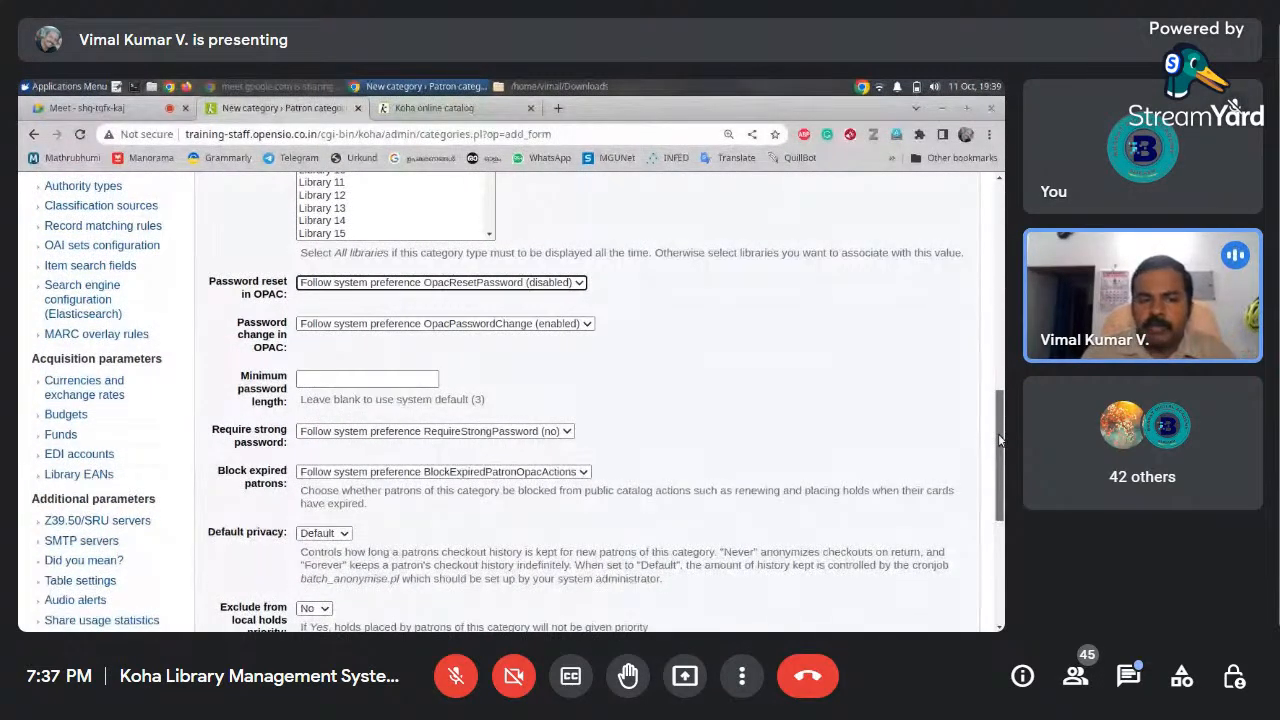
{"action": "scroll", "coordinate": [998, 433], "scroll_direction": "down", "scroll_amount": 5}
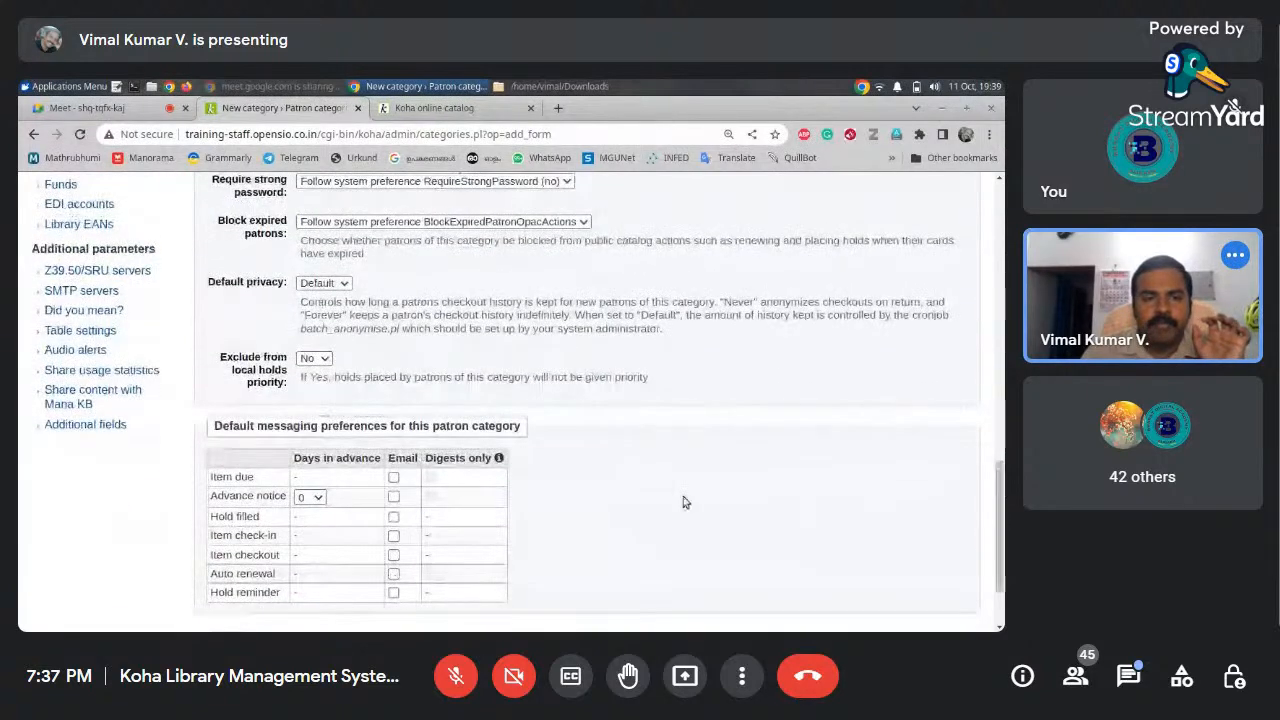
Leave default privacy at Default and email item due notices as a digest
{"action": "left_click", "coordinate": [344, 291]}
{"action": "left_click", "coordinate": [403, 292]}
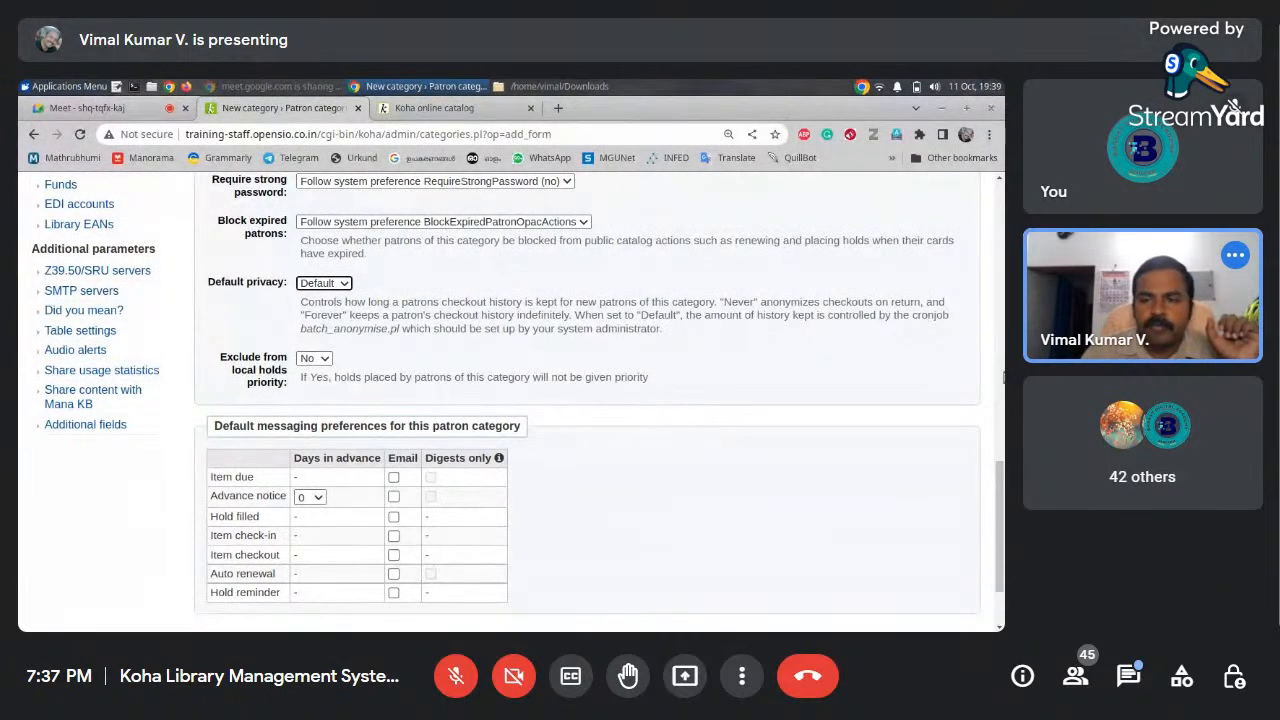
{"action": "left_click_drag", "start_coordinate": [1001, 487], "coordinate": [999, 517]}
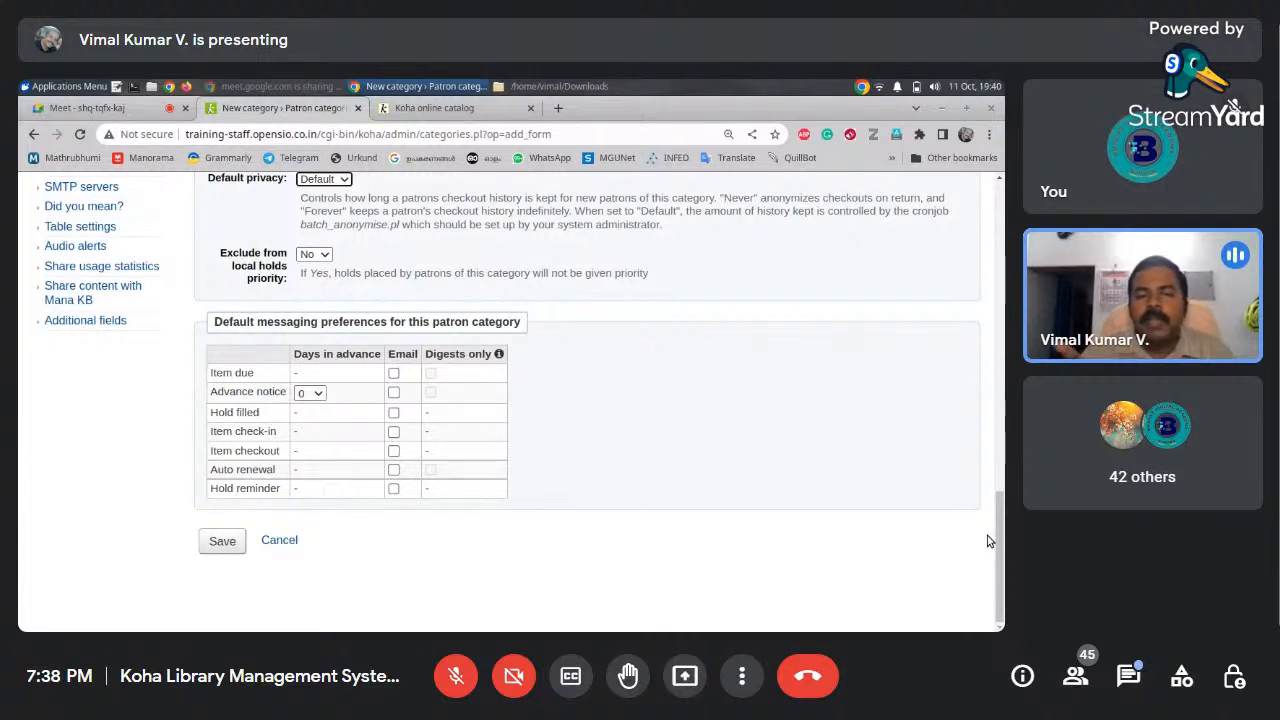
{"action": "left_click", "coordinate": [394, 374]}
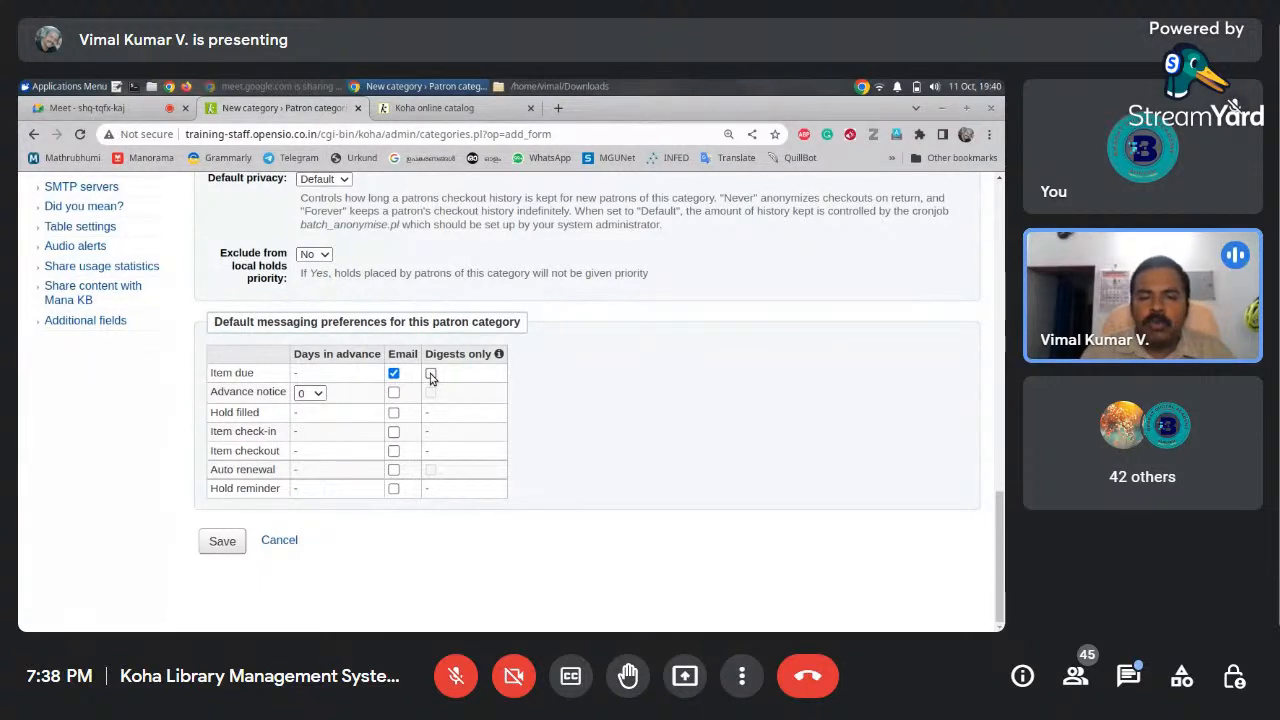
{"action": "left_click", "coordinate": [431, 375]}
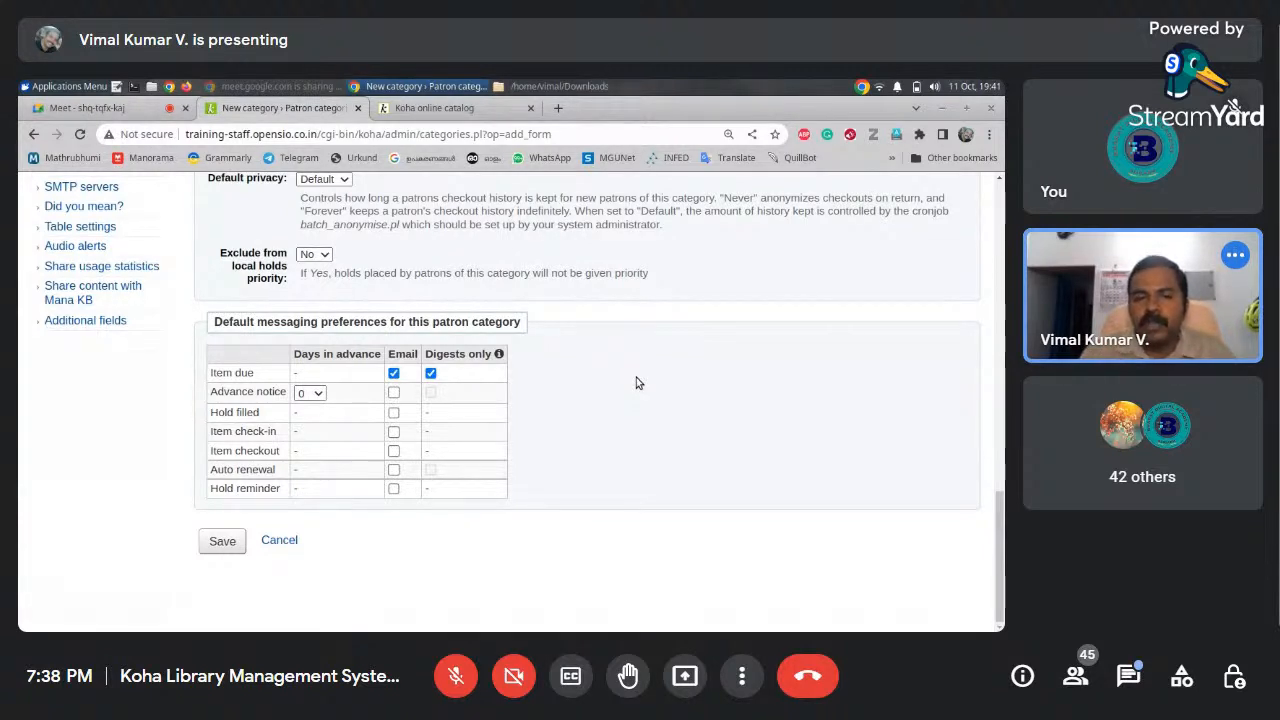
{"action": "left_click", "coordinate": [430, 373]}
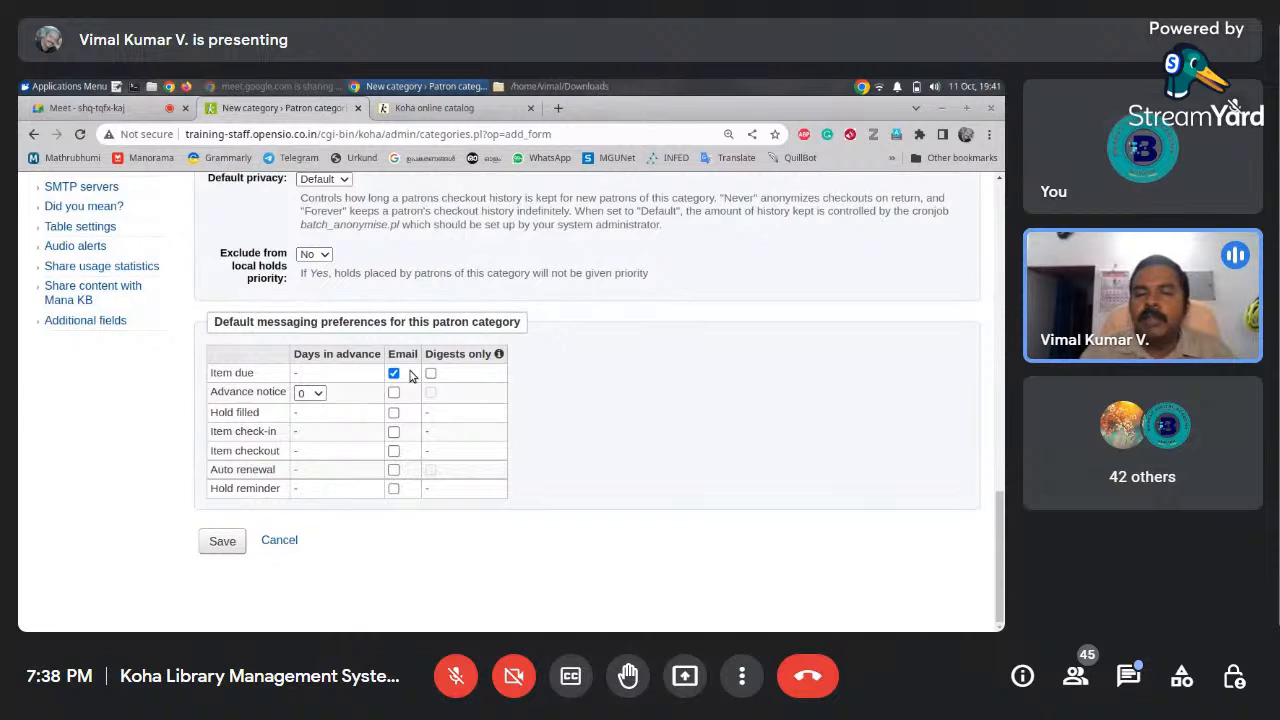
{"action": "left_click", "coordinate": [430, 373]}
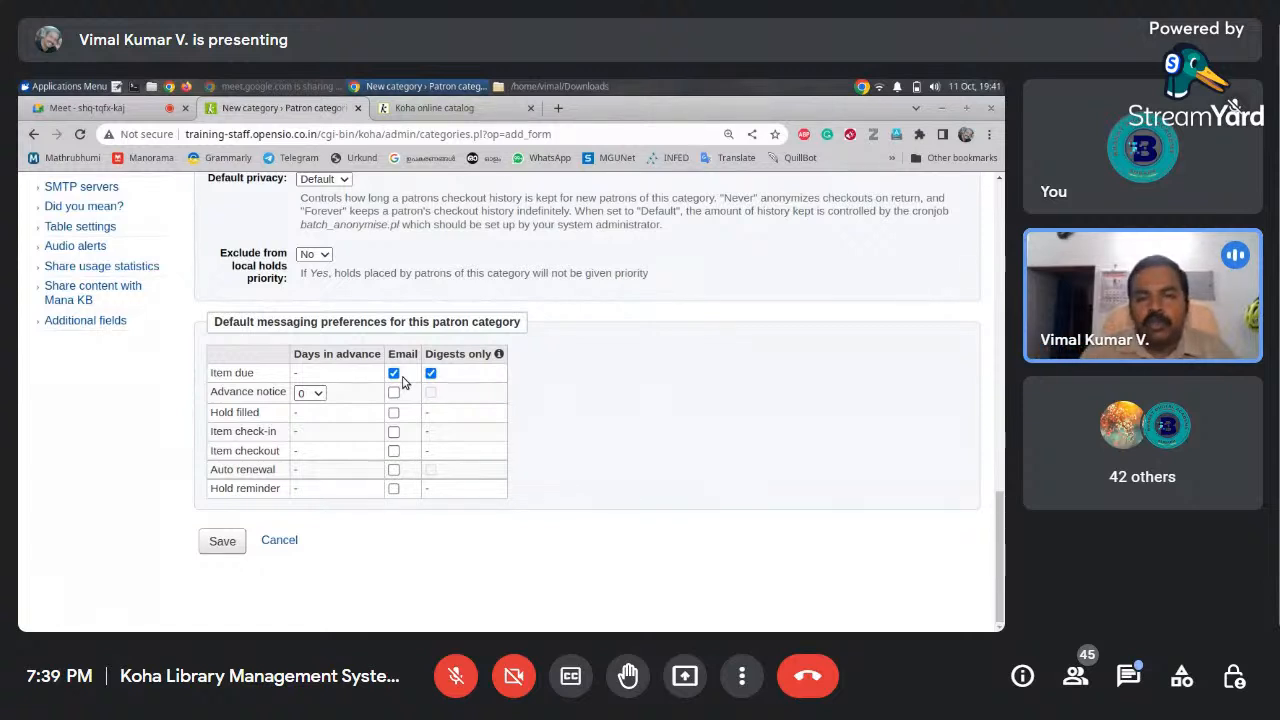
Email advance (2 days, digest), check-in, checkout, auto renewal (digest) and hold reminder notices
{"action": "left_click", "coordinate": [313, 394]}
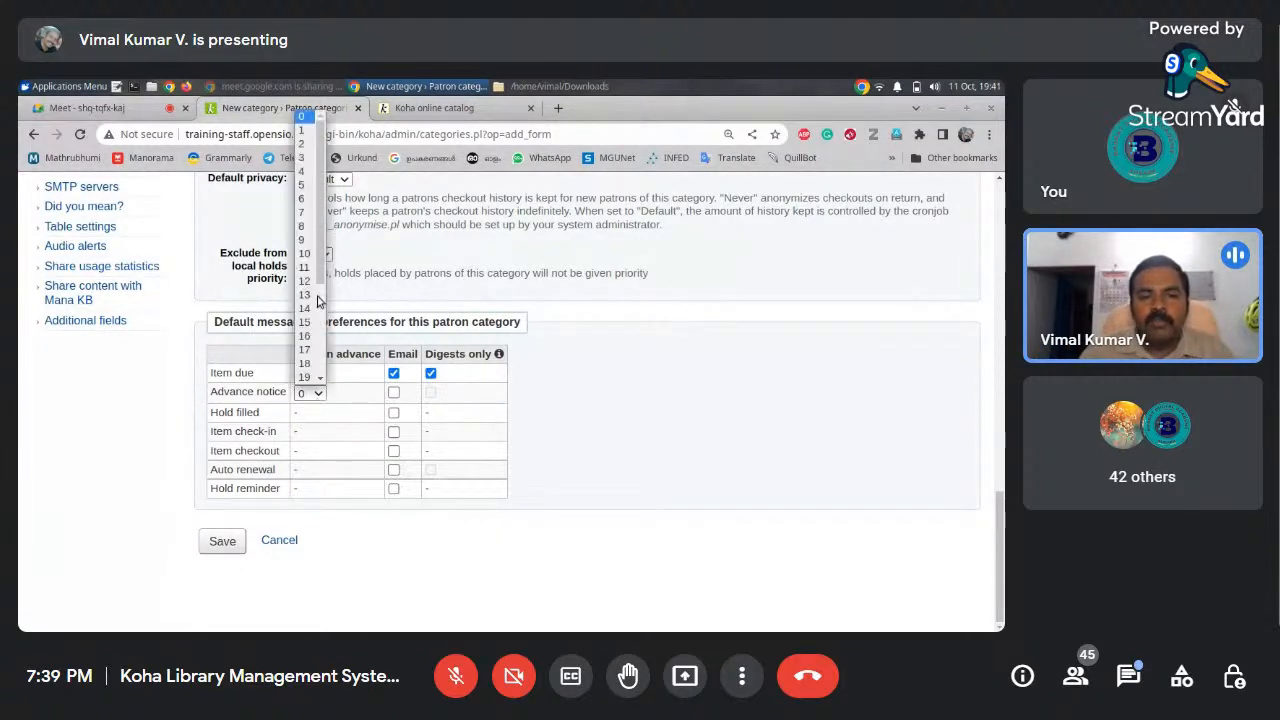
{"action": "left_click", "coordinate": [305, 144]}
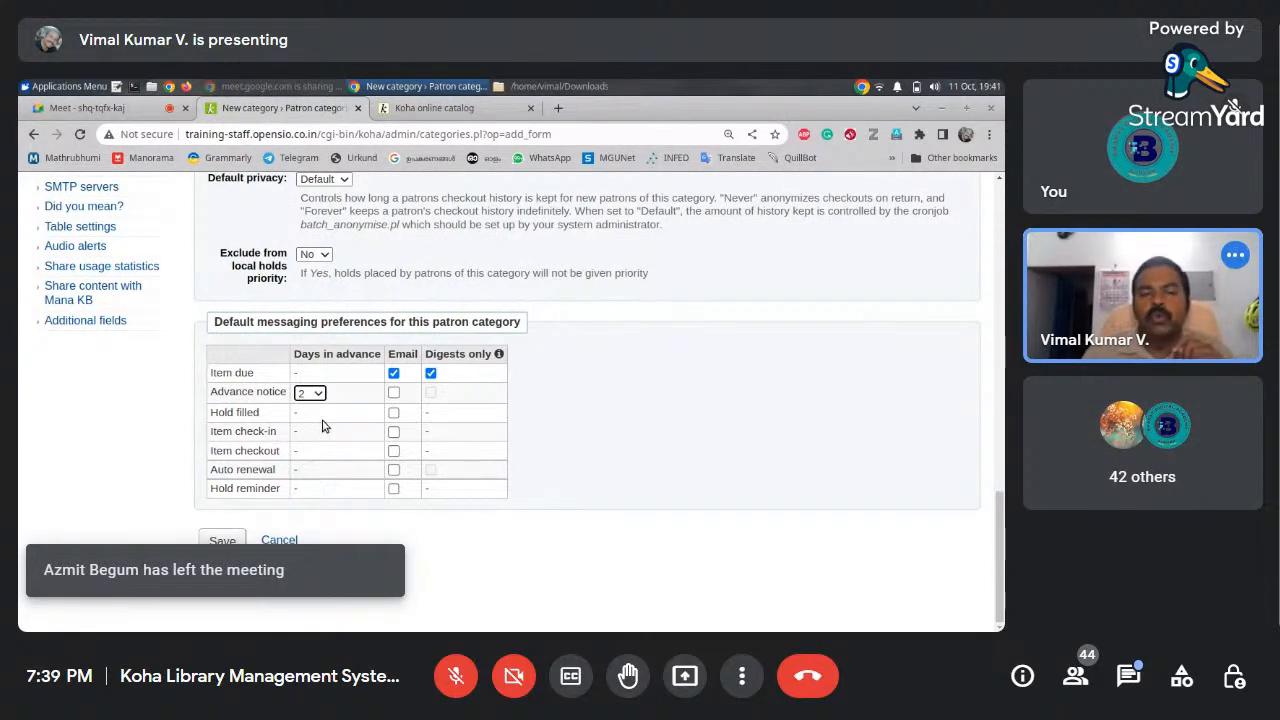
{"action": "left_click", "coordinate": [393, 392]}
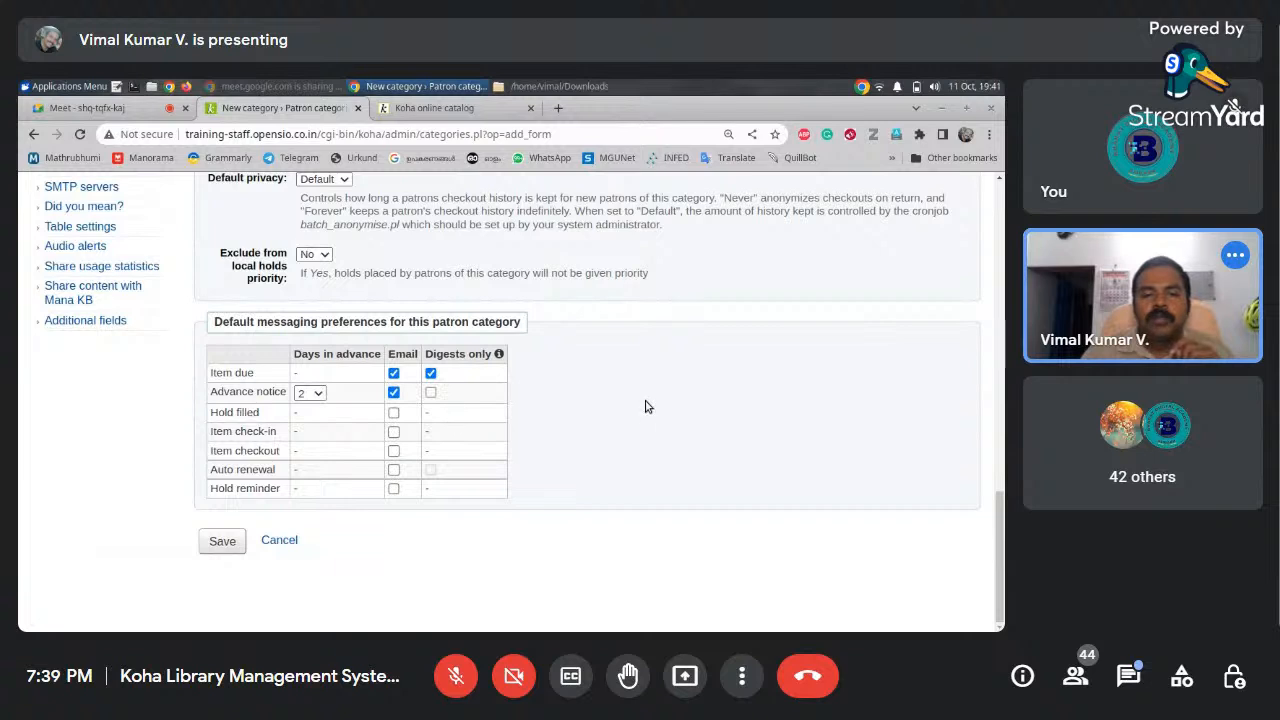
{"action": "left_click", "coordinate": [430, 392]}
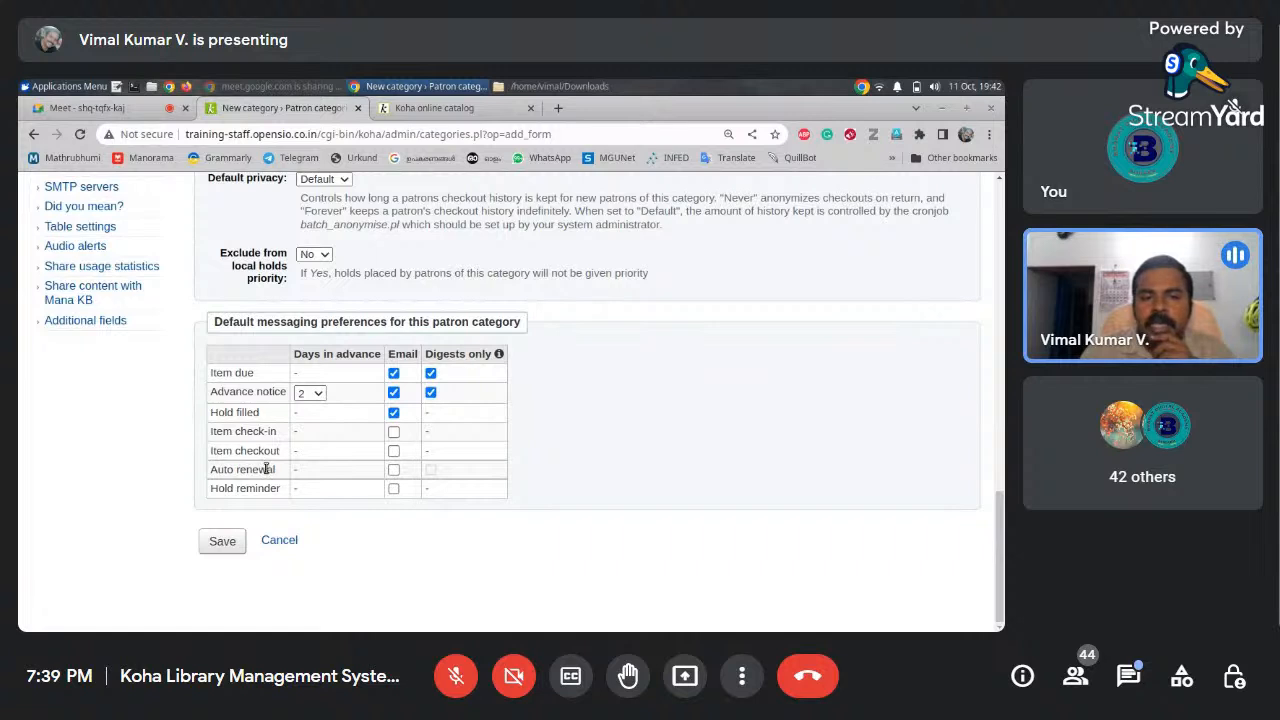
{"action": "left_click", "coordinate": [393, 432]}
{"action": "left_click", "coordinate": [394, 452]}
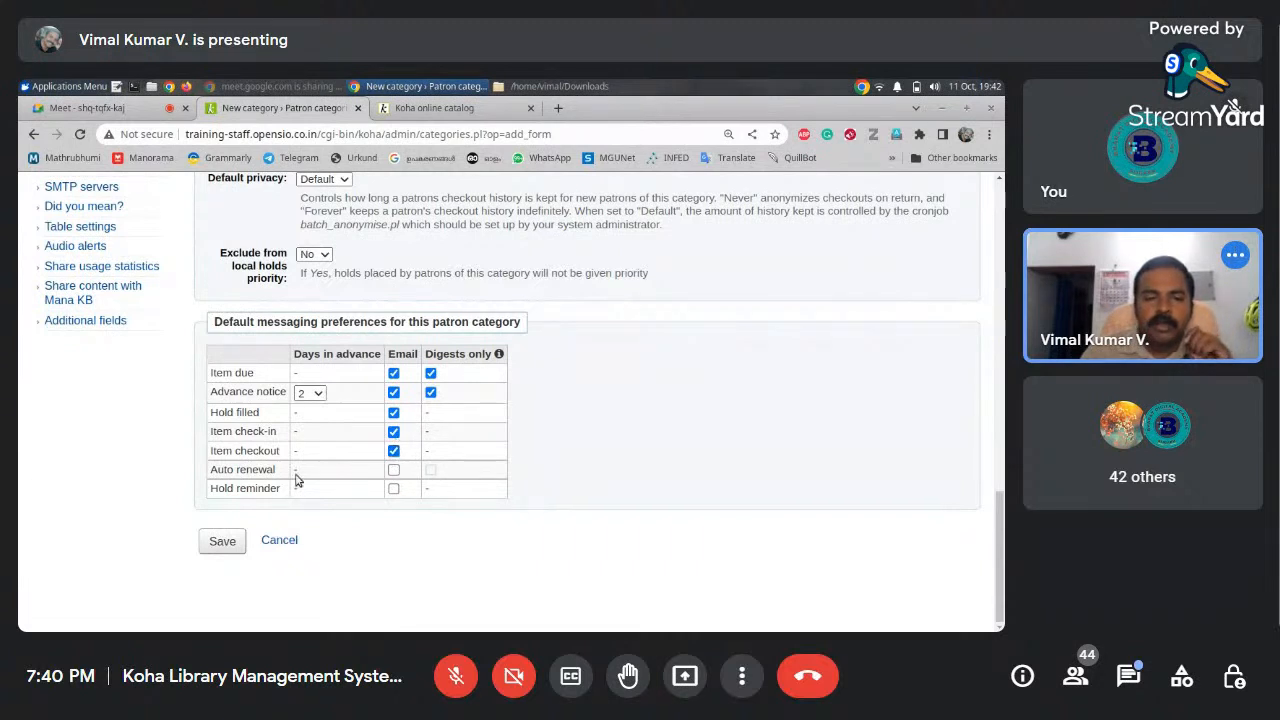
{"action": "left_click", "coordinate": [393, 472]}
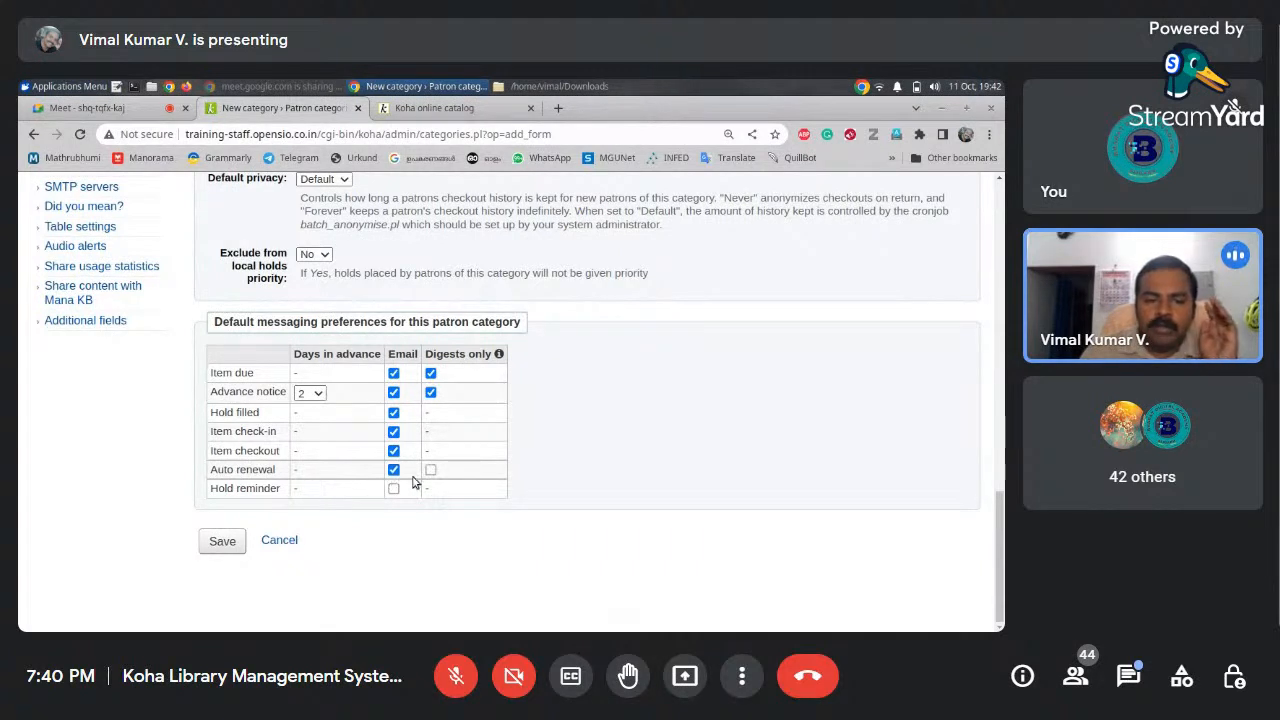
{"action": "left_click", "coordinate": [430, 470]}
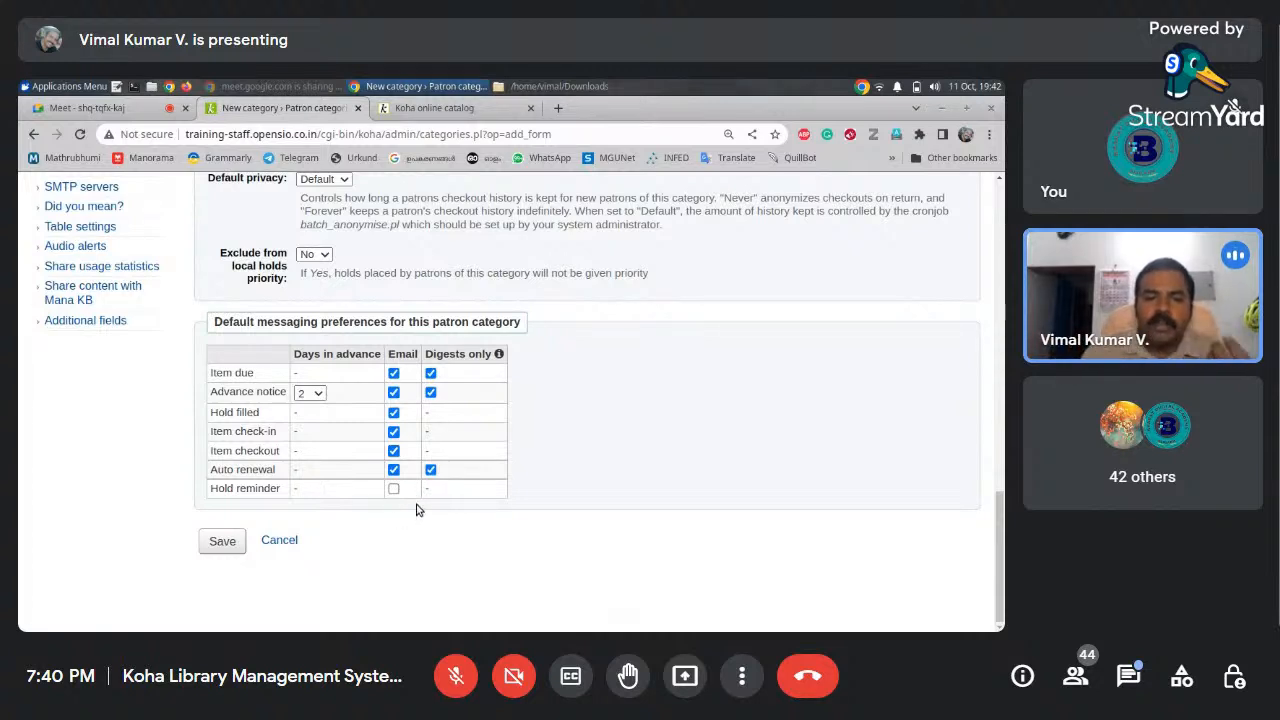
{"action": "left_click", "coordinate": [393, 489]}
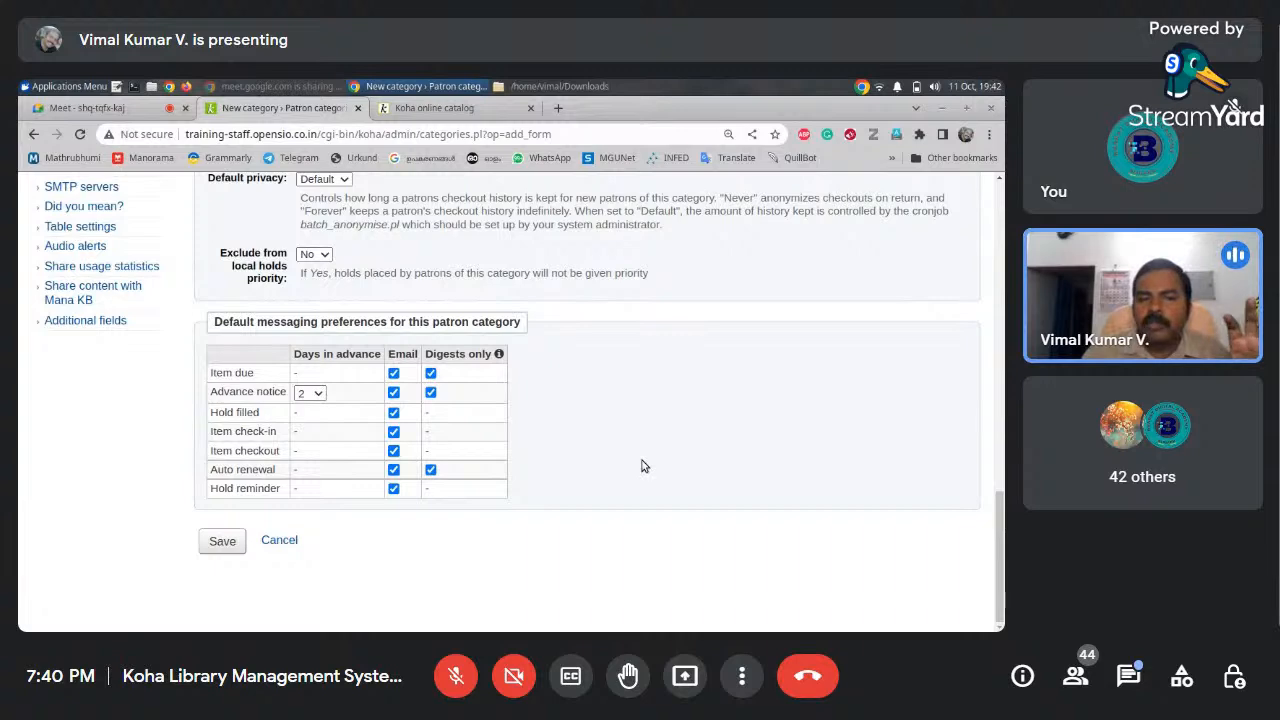
{"action": "left_click_drag", "start_coordinate": [998, 517], "coordinate": [993, 211]}
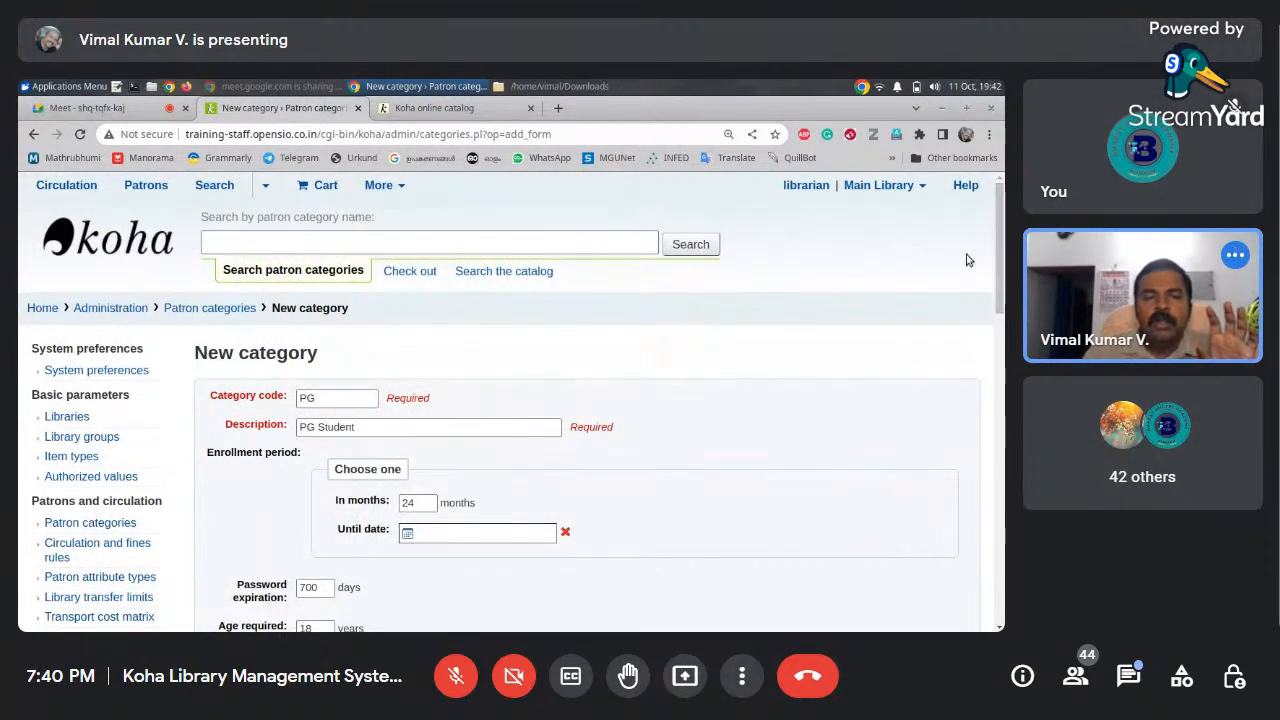
Admit the waiting participant to the call and revisit the password expiration field
{"action": "scroll", "coordinate": [999, 300], "scroll_direction": "down", "scroll_amount": 2}
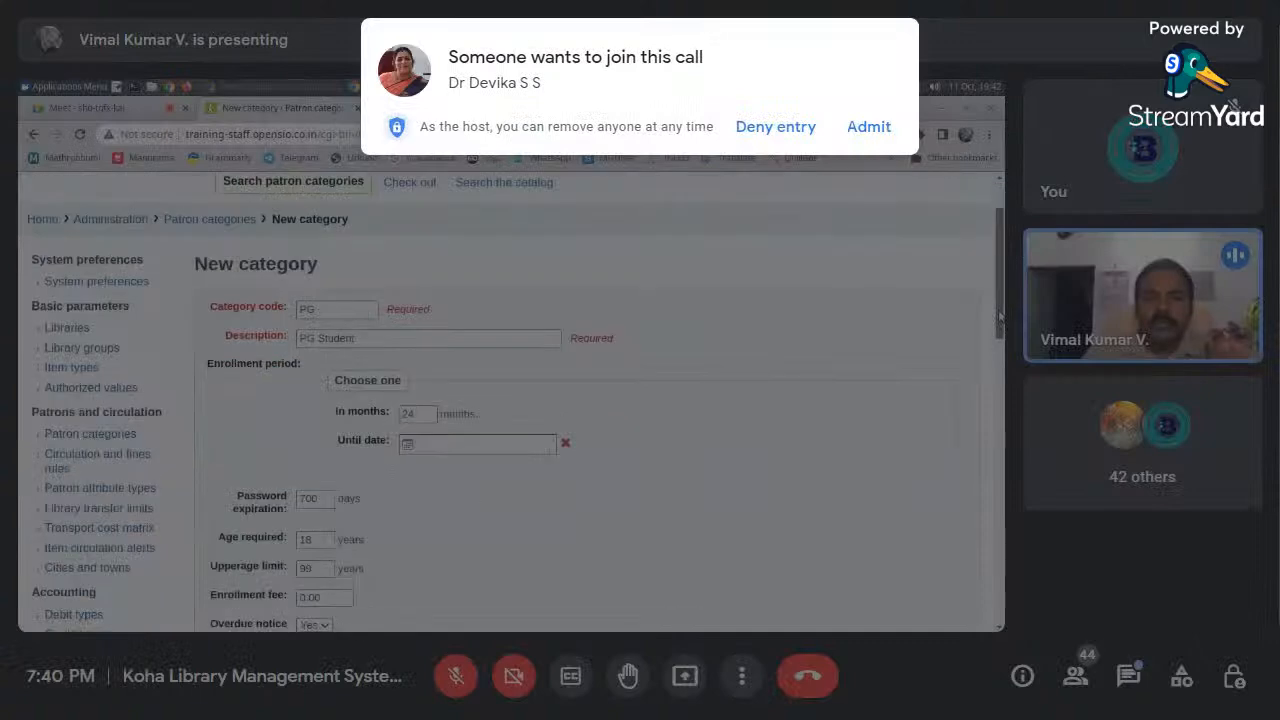
{"action": "scroll", "coordinate": [999, 316], "scroll_direction": "down", "scroll_amount": 1}
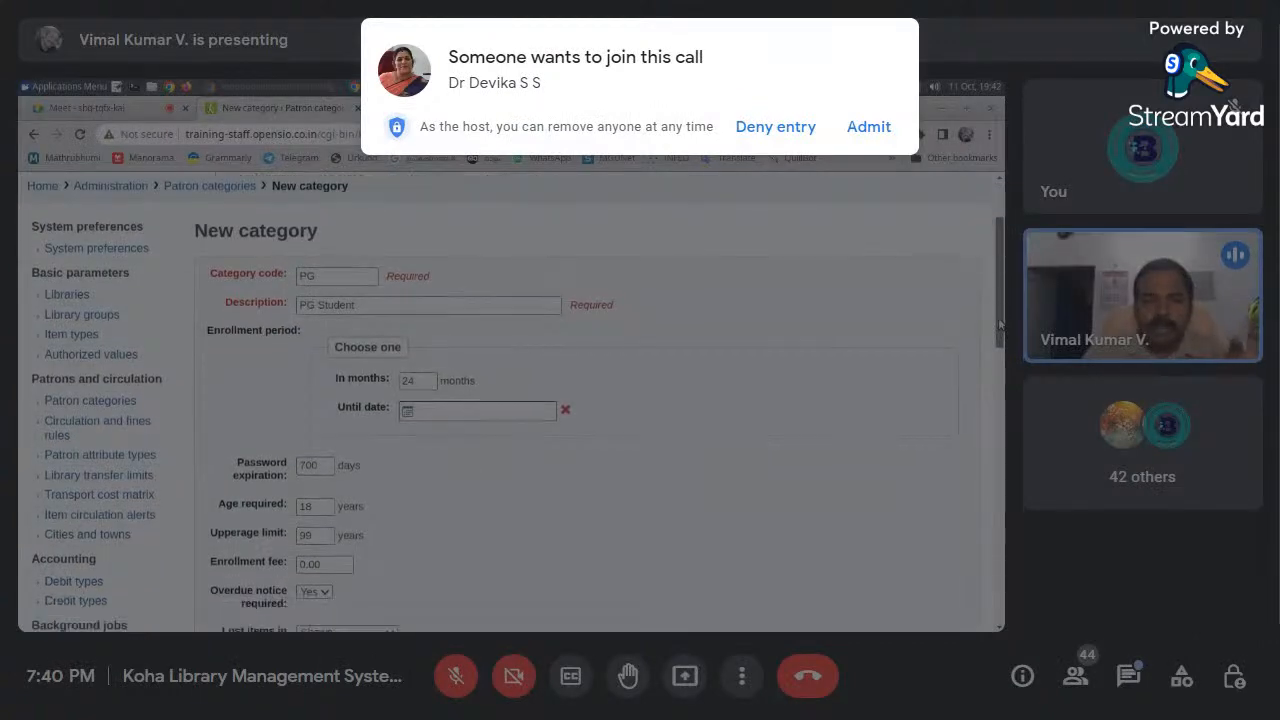
{"action": "left_click_drag", "start_coordinate": [999, 322], "coordinate": [999, 338]}
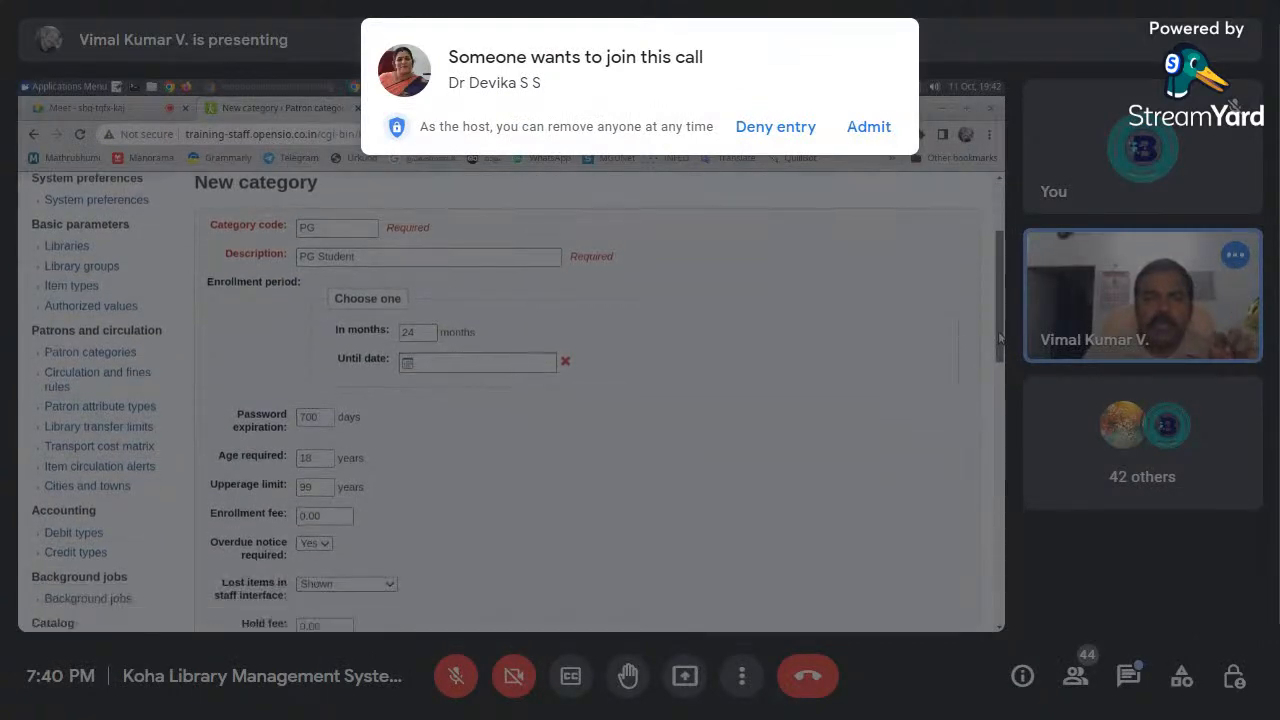
{"action": "left_click", "coordinate": [868, 126]}
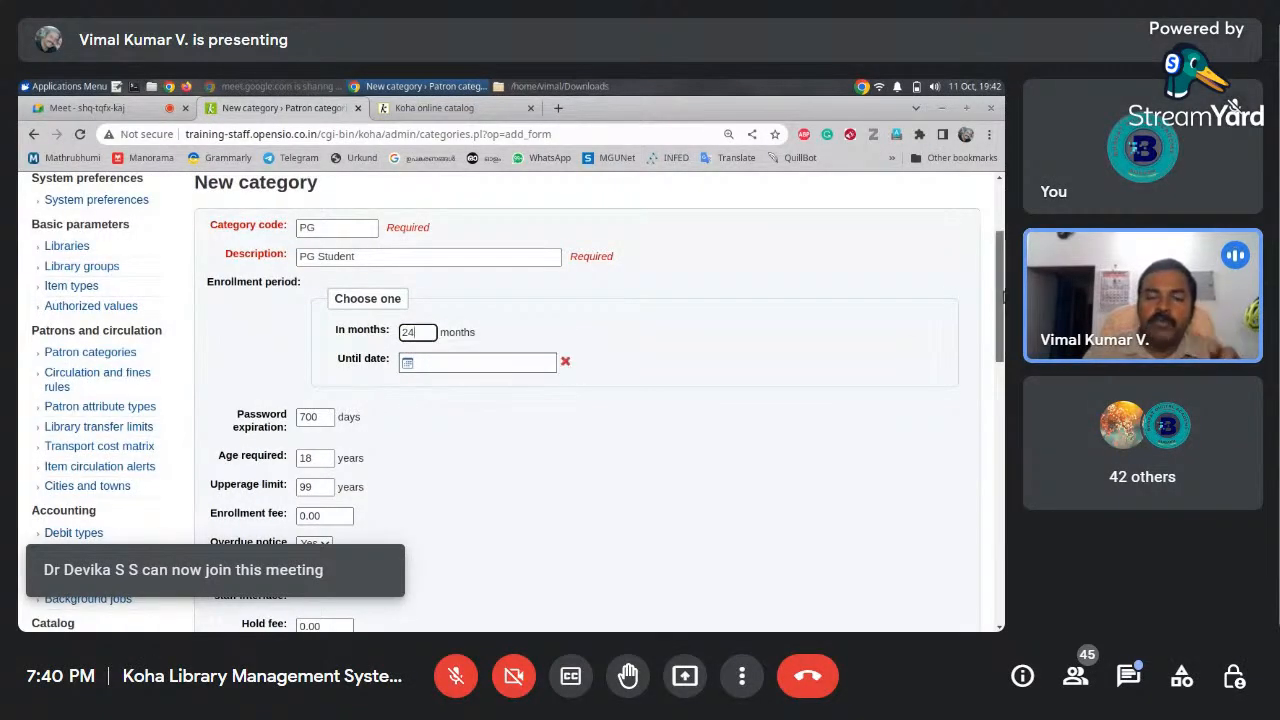
{"action": "scroll", "coordinate": [1003, 296], "scroll_direction": "down", "scroll_amount": 2}
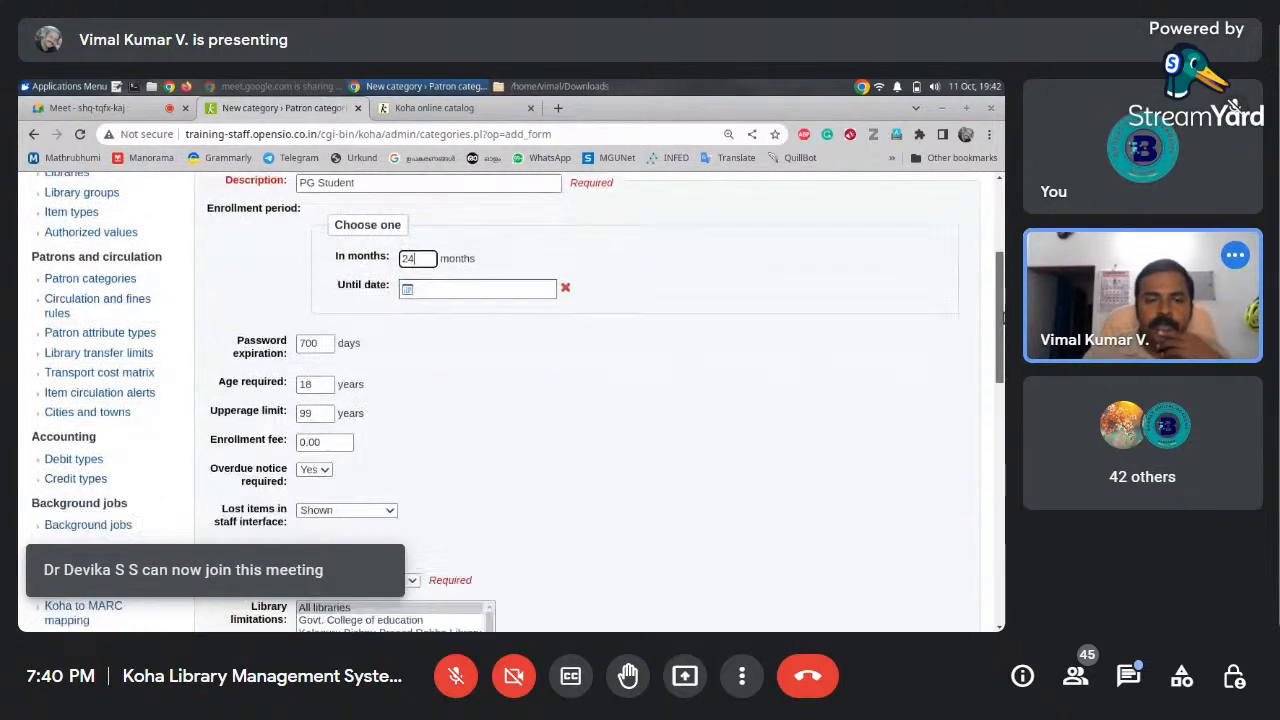
{"action": "left_click", "coordinate": [322, 345]}
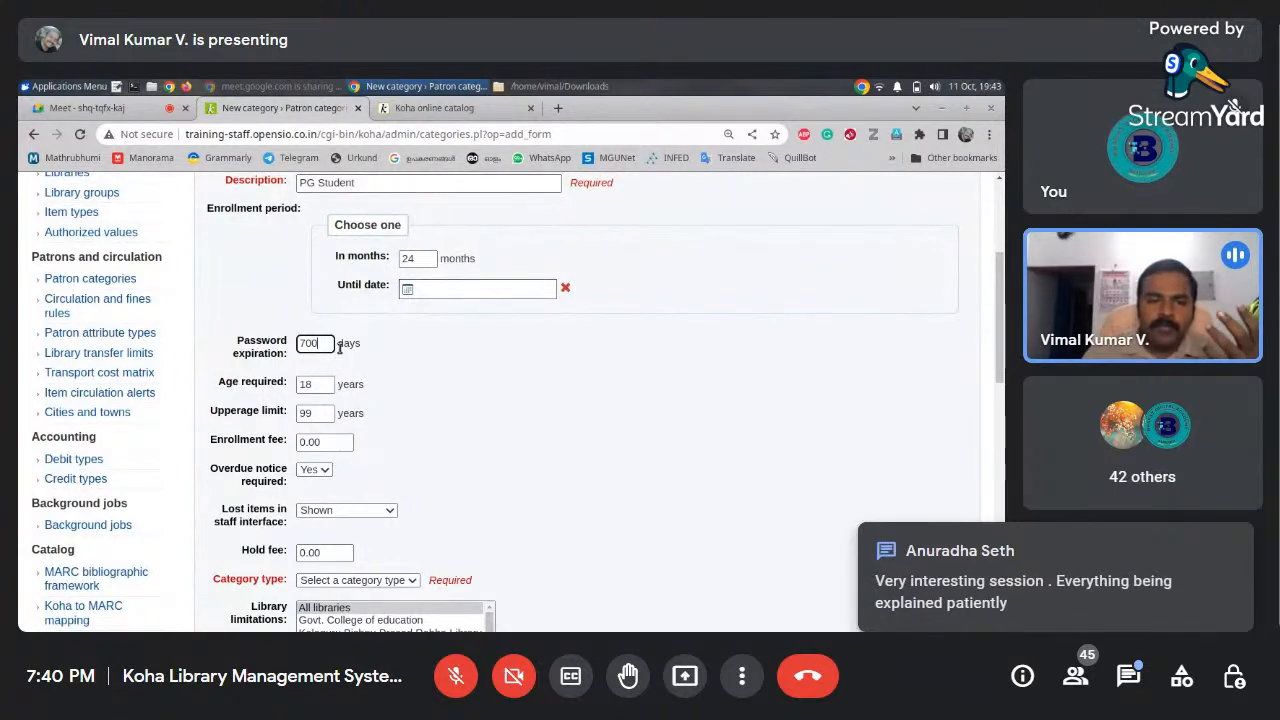
{"action": "scroll", "coordinate": [1000, 336], "scroll_direction": "down", "scroll_amount": 1}
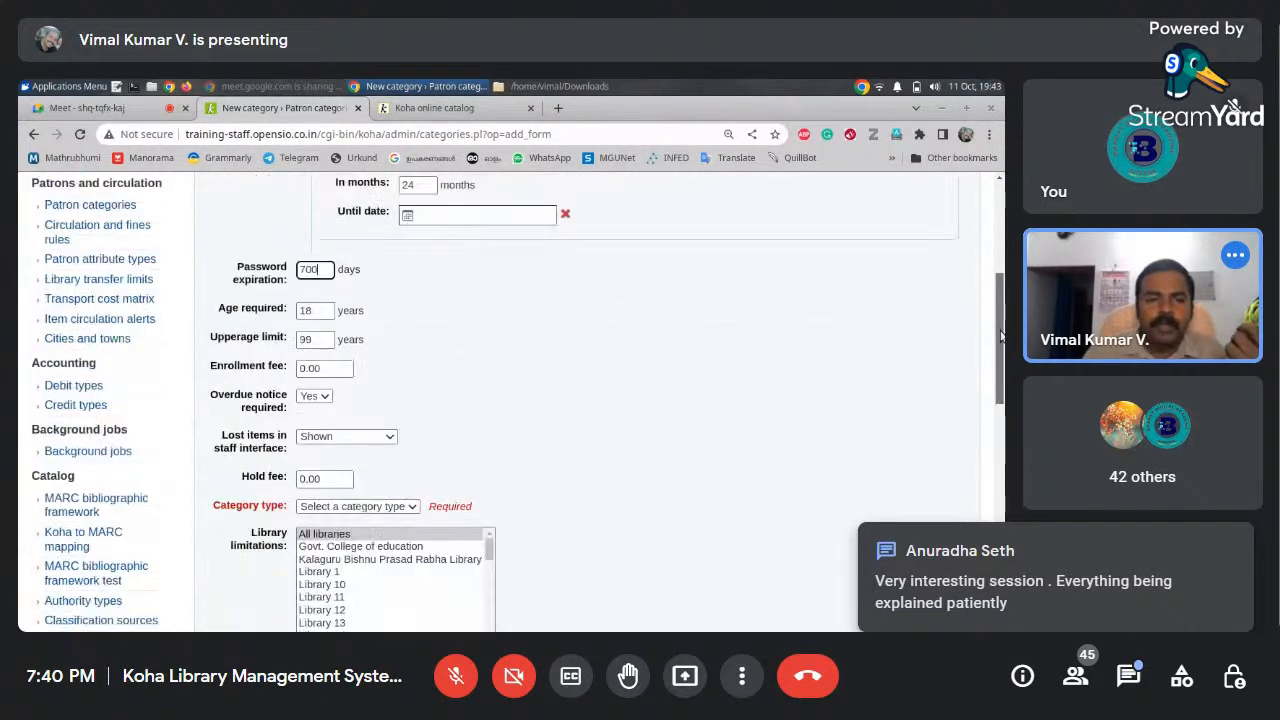
{"action": "left_click_drag", "start_coordinate": [1000, 336], "coordinate": [1000, 352]}
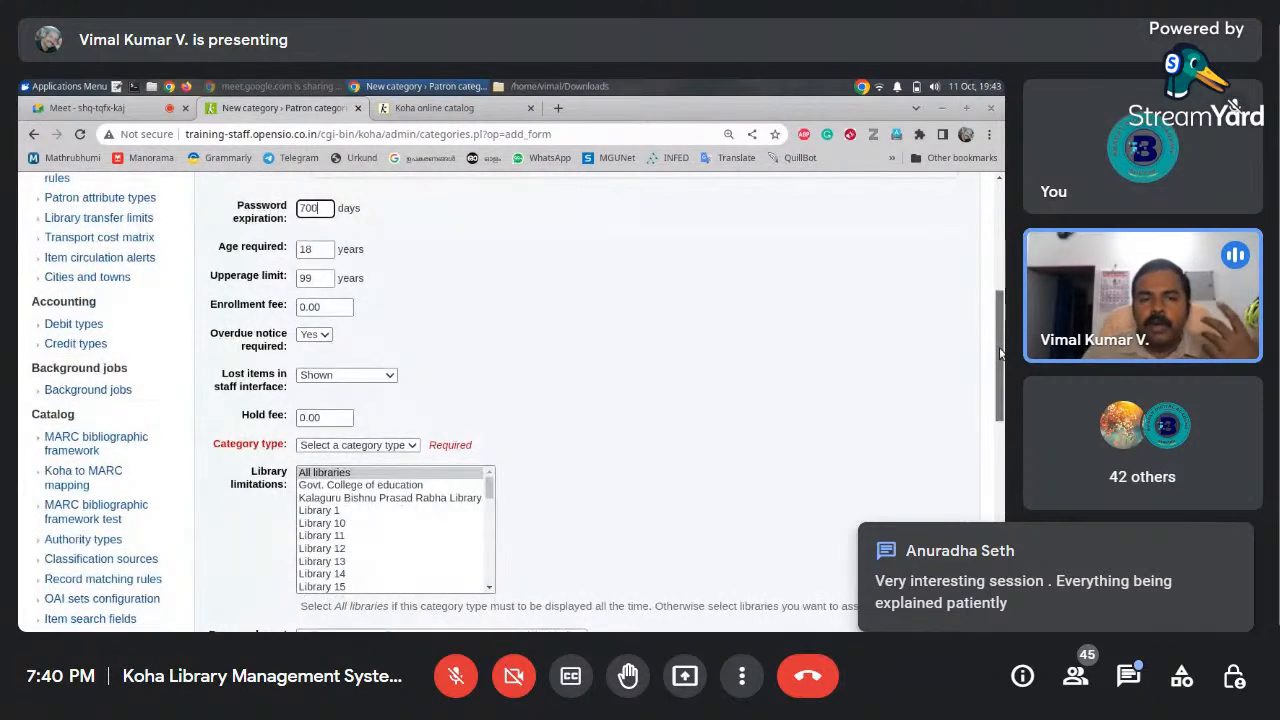
{"action": "scroll", "coordinate": [700, 400], "scroll_direction": "down", "scroll_amount": 1}
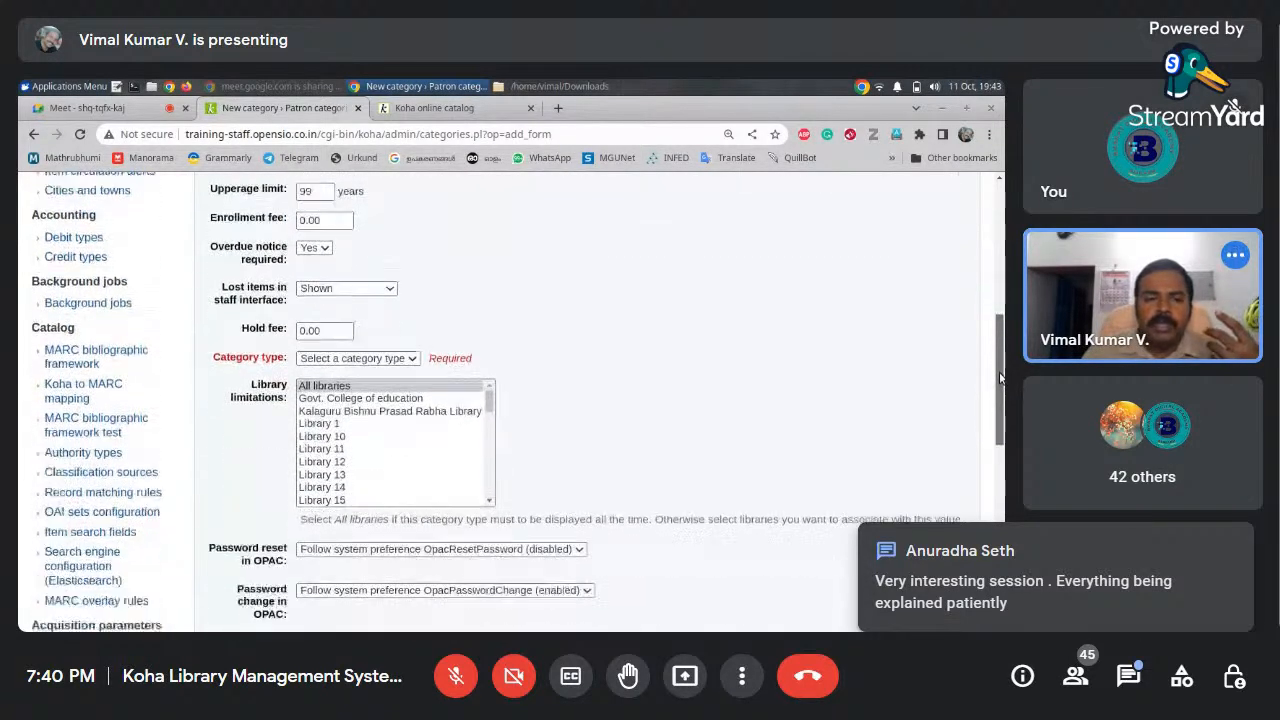
Set the category type to Adult and limit the category to All libraries
{"action": "left_click", "coordinate": [405, 359]}
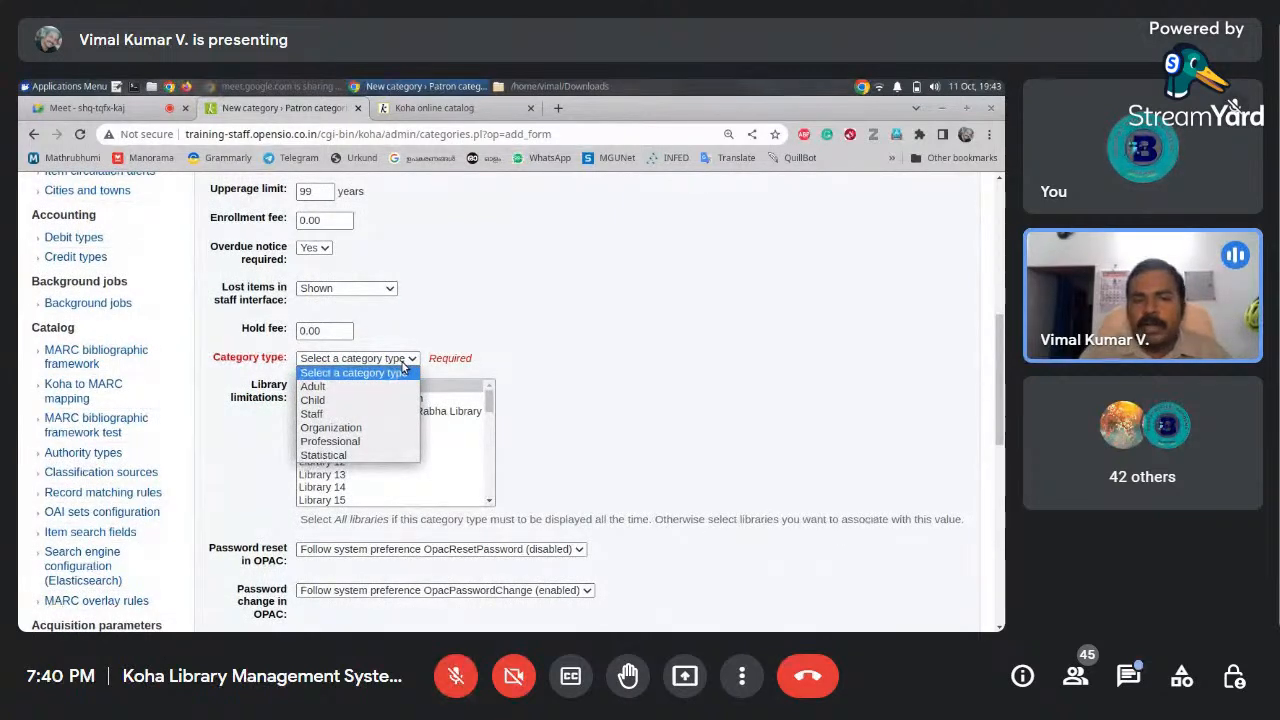
{"action": "left_click", "coordinate": [336, 390]}
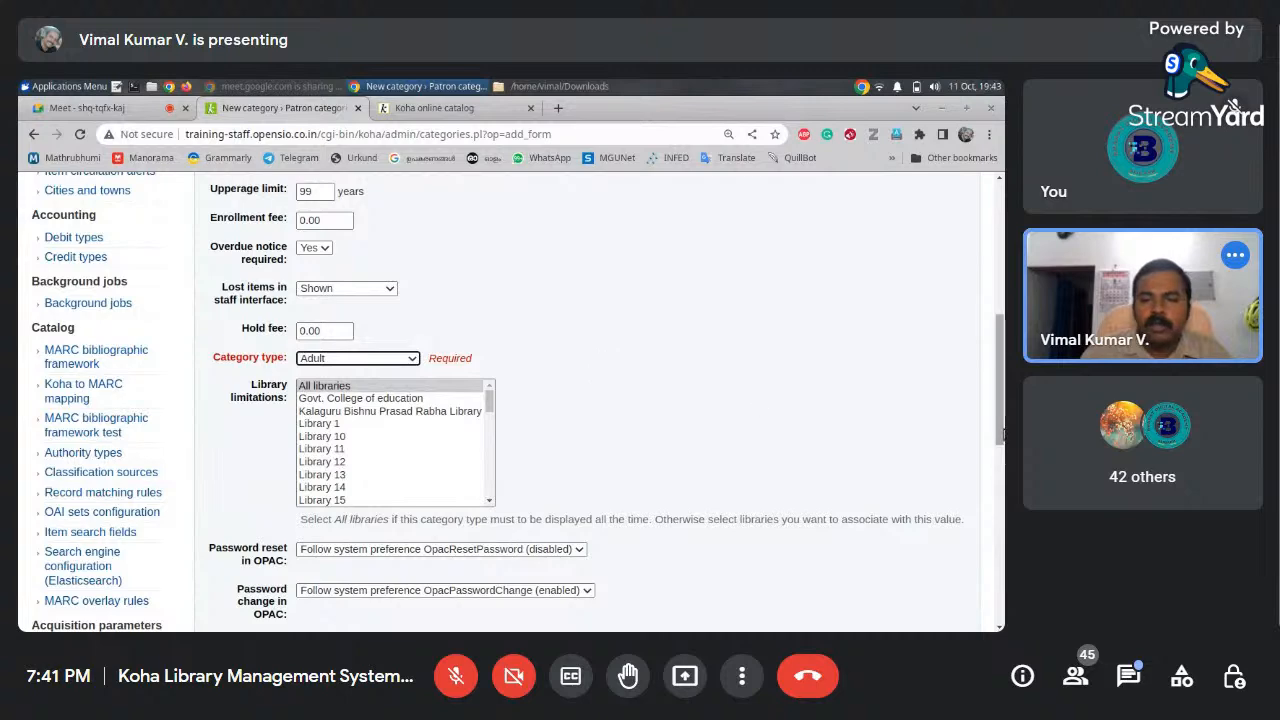
{"action": "left_click_drag", "start_coordinate": [1000, 428], "coordinate": [1000, 467]}
{"action": "left_click", "coordinate": [330, 236]}
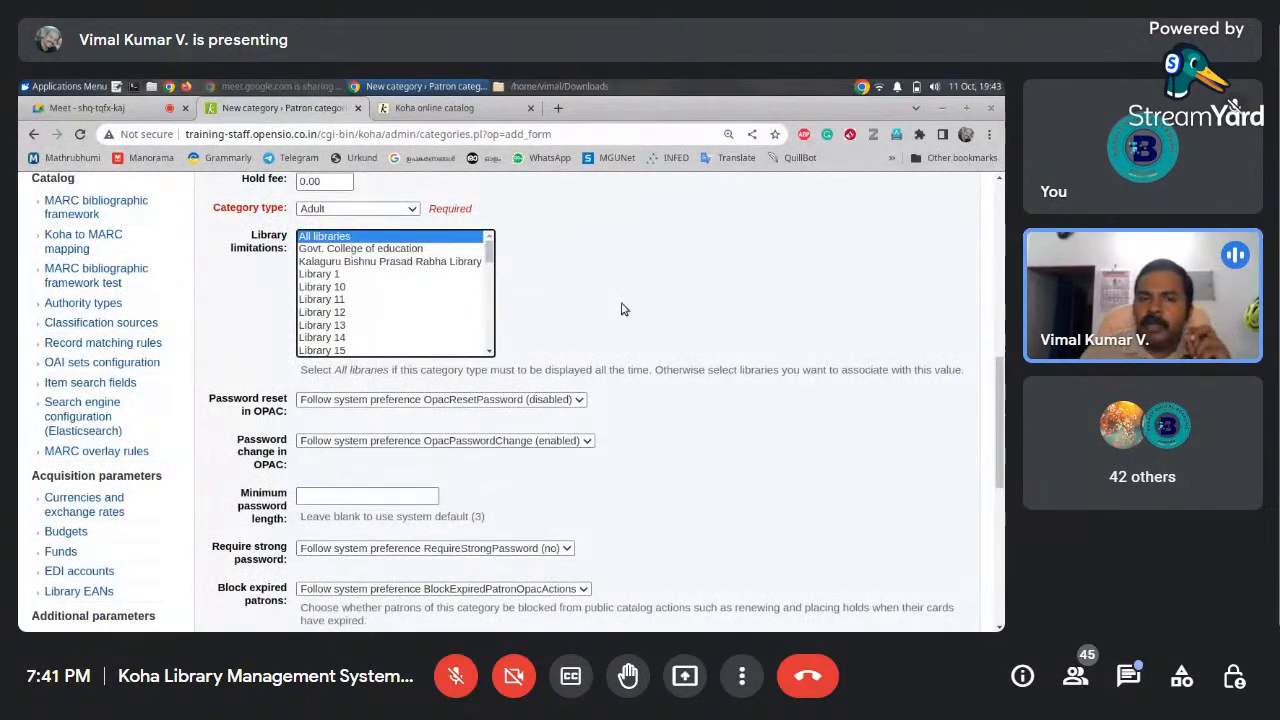
{"action": "mouse_move", "coordinate": [1000, 393]}
{"action": "left_mouse_down"}
{"action": "mouse_move", "coordinate": [1002, 325]}
{"action": "mouse_move", "coordinate": [1002, 385]}
{"action": "left_mouse_up"}
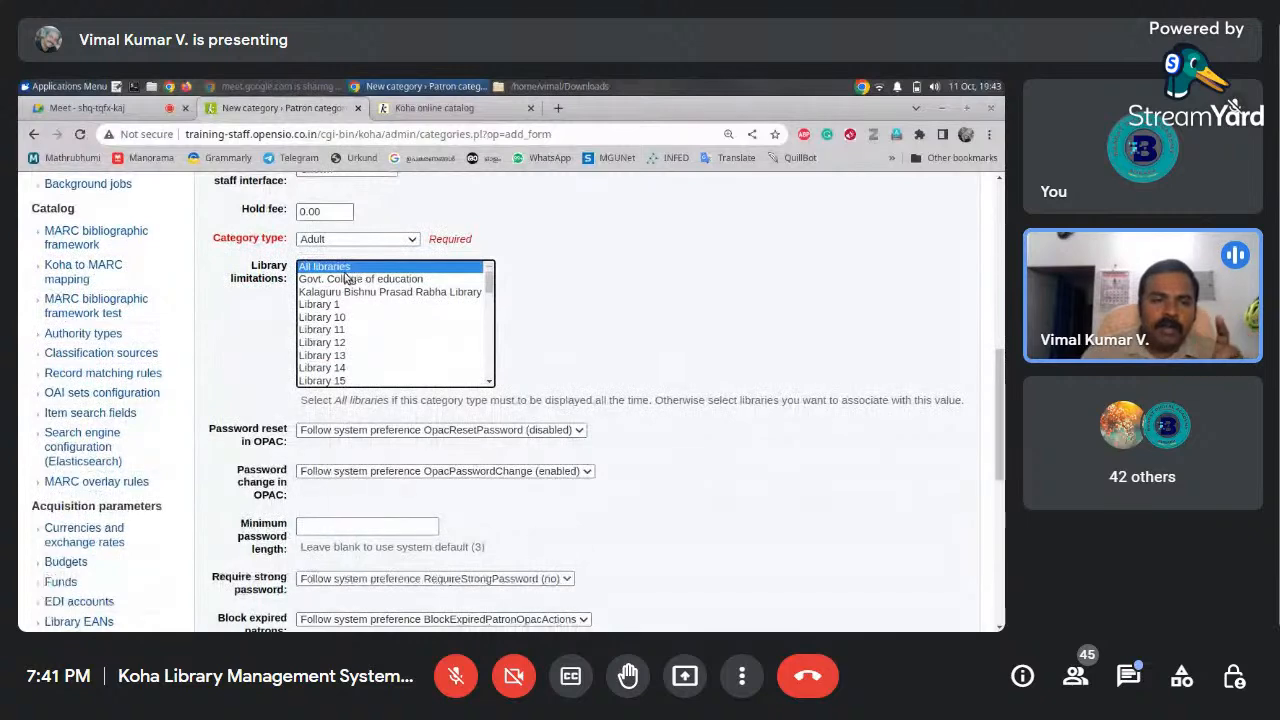
{"action": "left_click_drag", "start_coordinate": [1000, 450], "coordinate": [993, 398]}
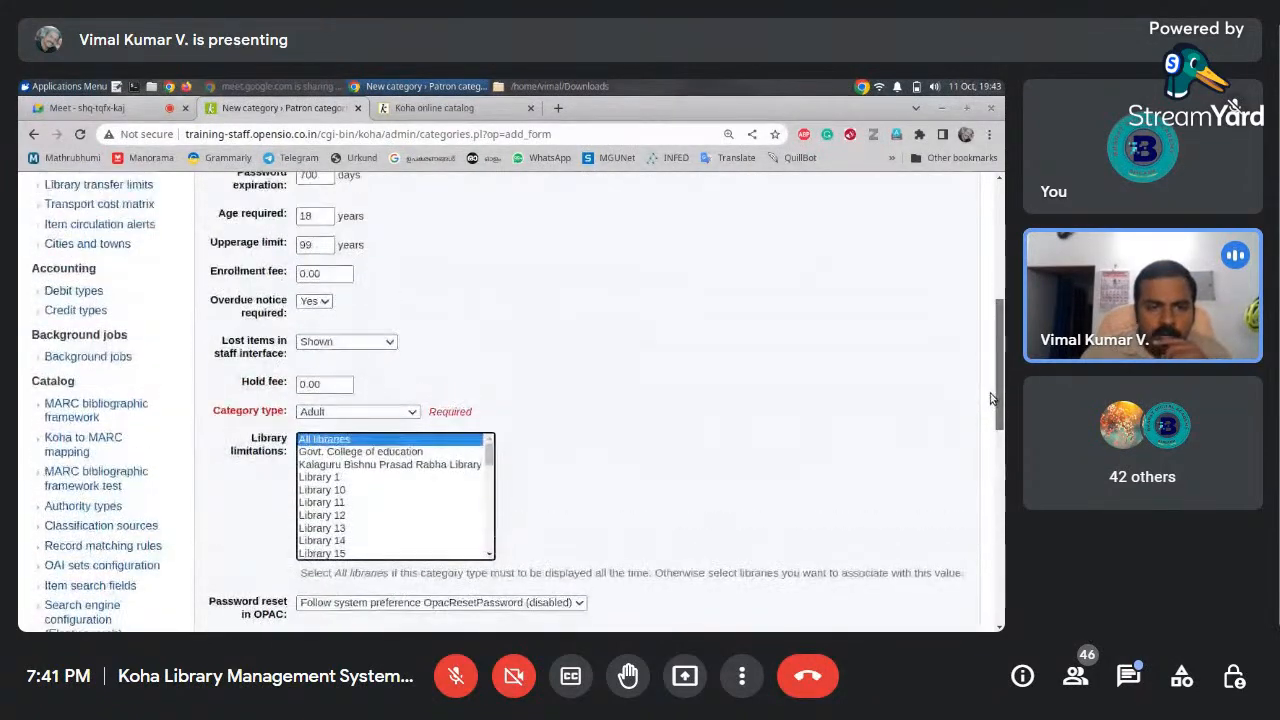
{"action": "left_click_drag", "start_coordinate": [990, 398], "coordinate": [966, 577]}
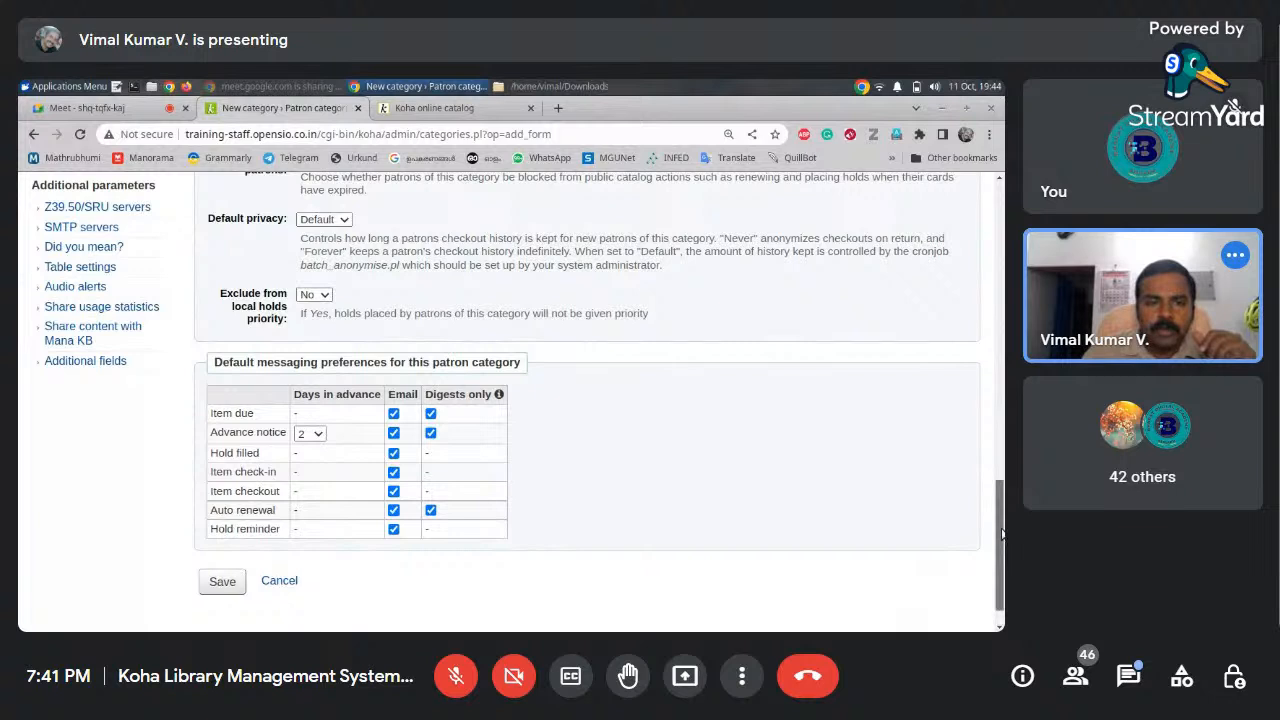
Save the PG Student category and confirm it is listed beside LIS Library Staff
{"action": "left_click", "coordinate": [222, 581]}
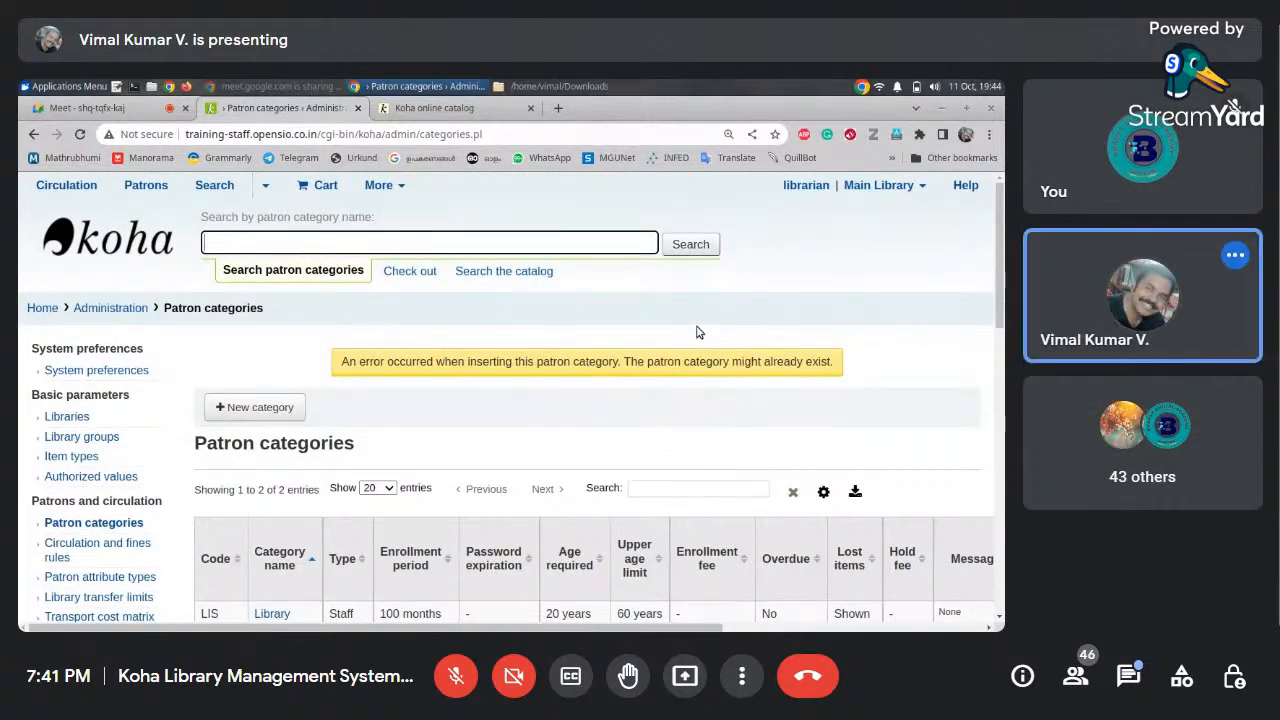
{"action": "left_click", "coordinate": [102, 107]}
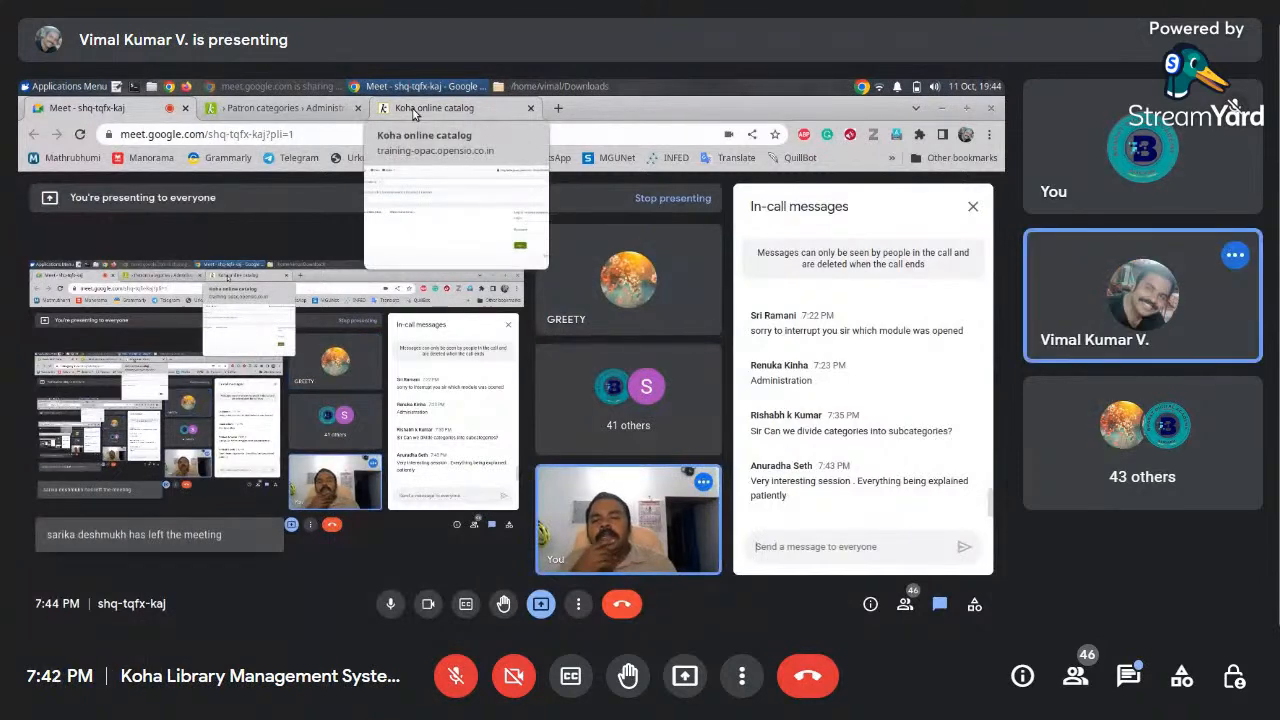
{"action": "left_click", "coordinate": [268, 115]}
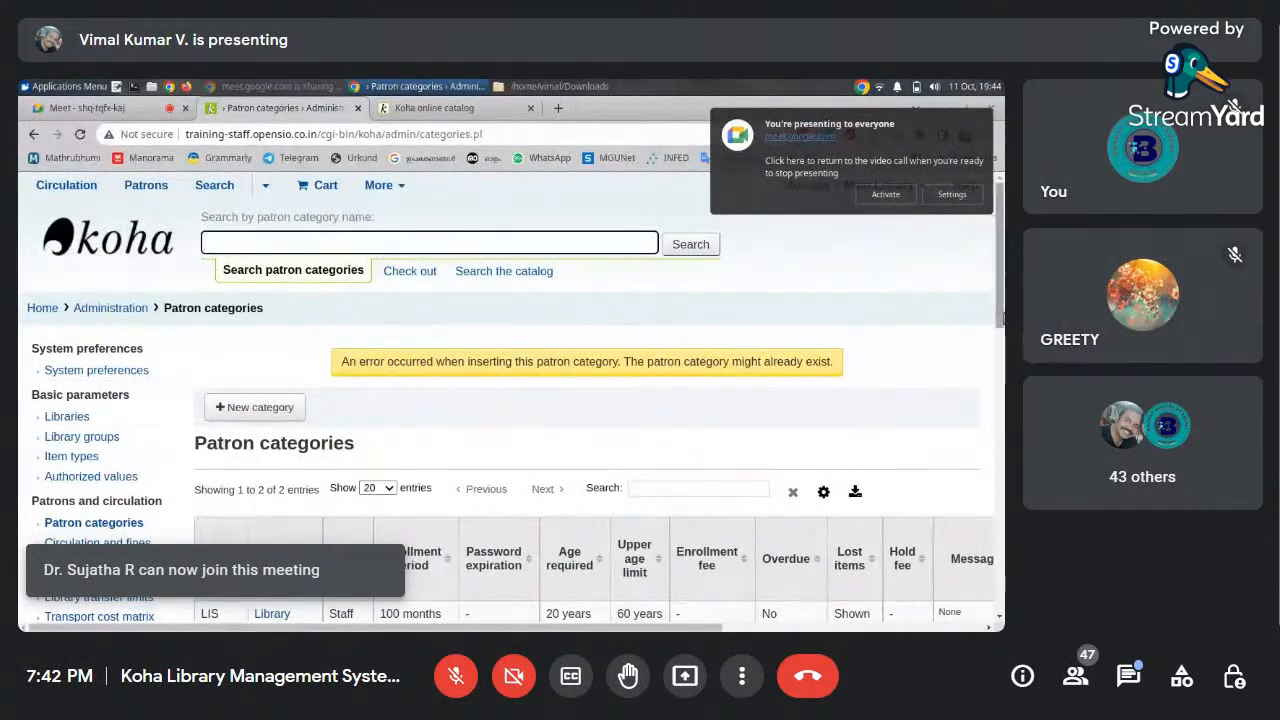
{"action": "left_click_drag", "start_coordinate": [1000, 318], "coordinate": [1000, 397]}
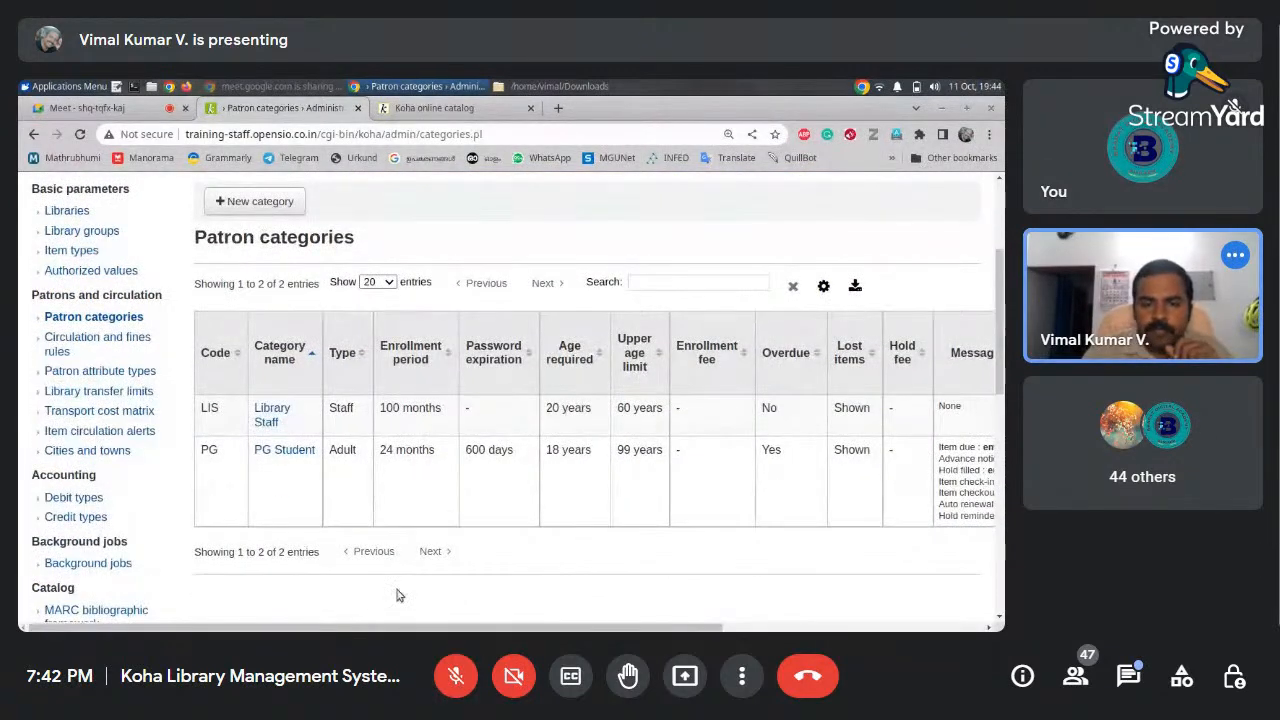
{"action": "mouse_move", "coordinate": [386, 627]}
{"action": "left_mouse_down"}
{"action": "mouse_move", "coordinate": [569, 627]}
{"action": "mouse_move", "coordinate": [377, 627]}
{"action": "left_mouse_up"}
Start a new category with code FAC, description Faculty Member and 500-month enrollment
{"action": "left_click", "coordinate": [257, 201]}
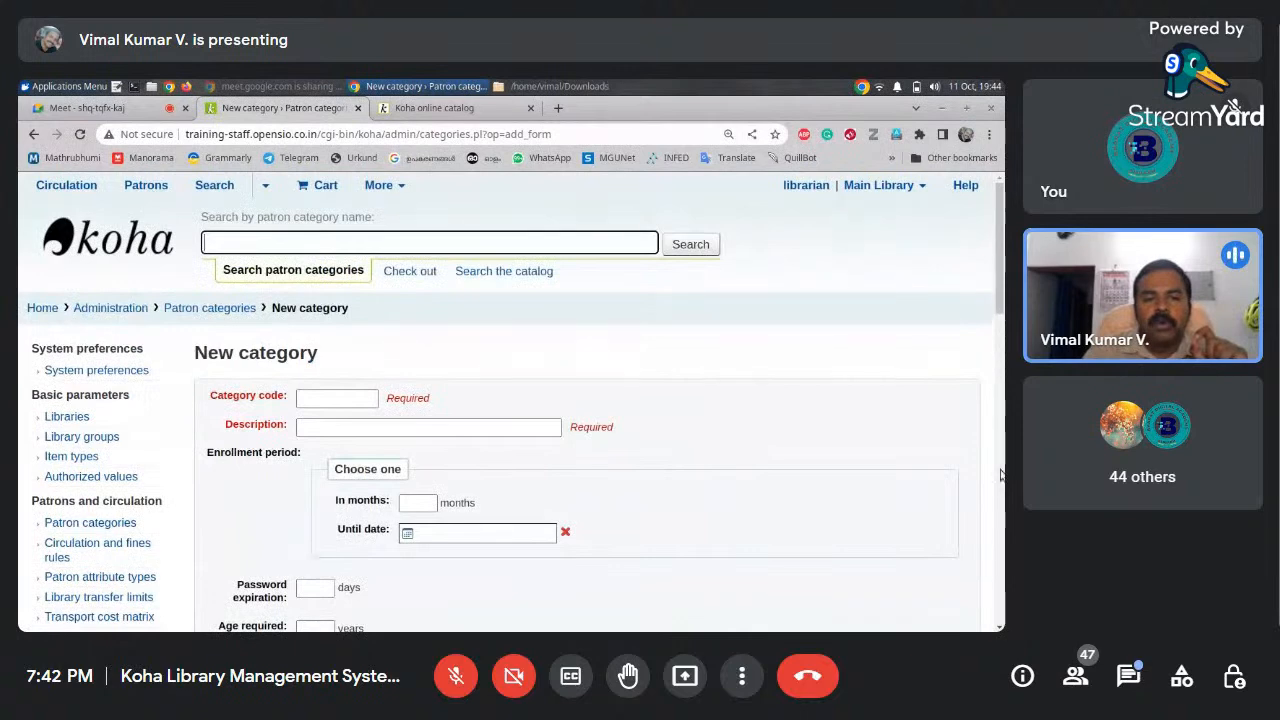
{"action": "scroll", "coordinate": [1000, 398], "scroll_direction": "down", "scroll_amount": 2}
{"action": "left_click", "coordinate": [352, 205]}
{"action": "type", "text": "FAC"}
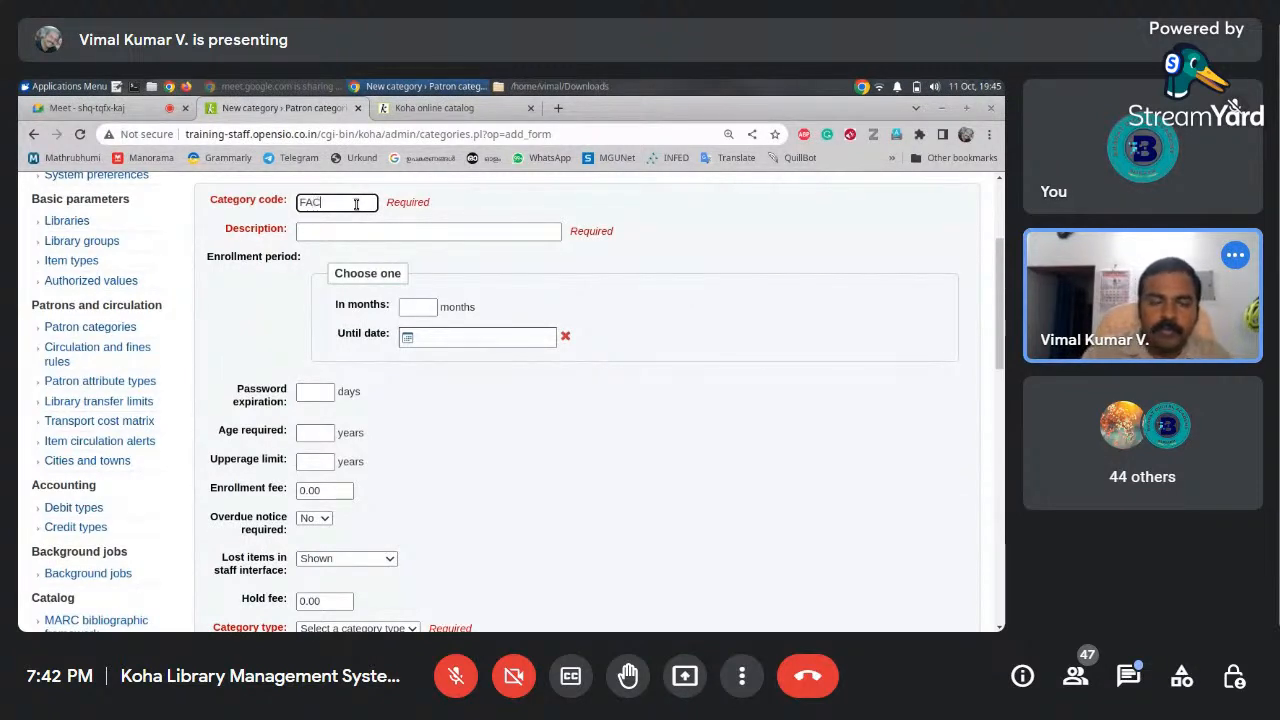
{"action": "left_click", "coordinate": [365, 232]}
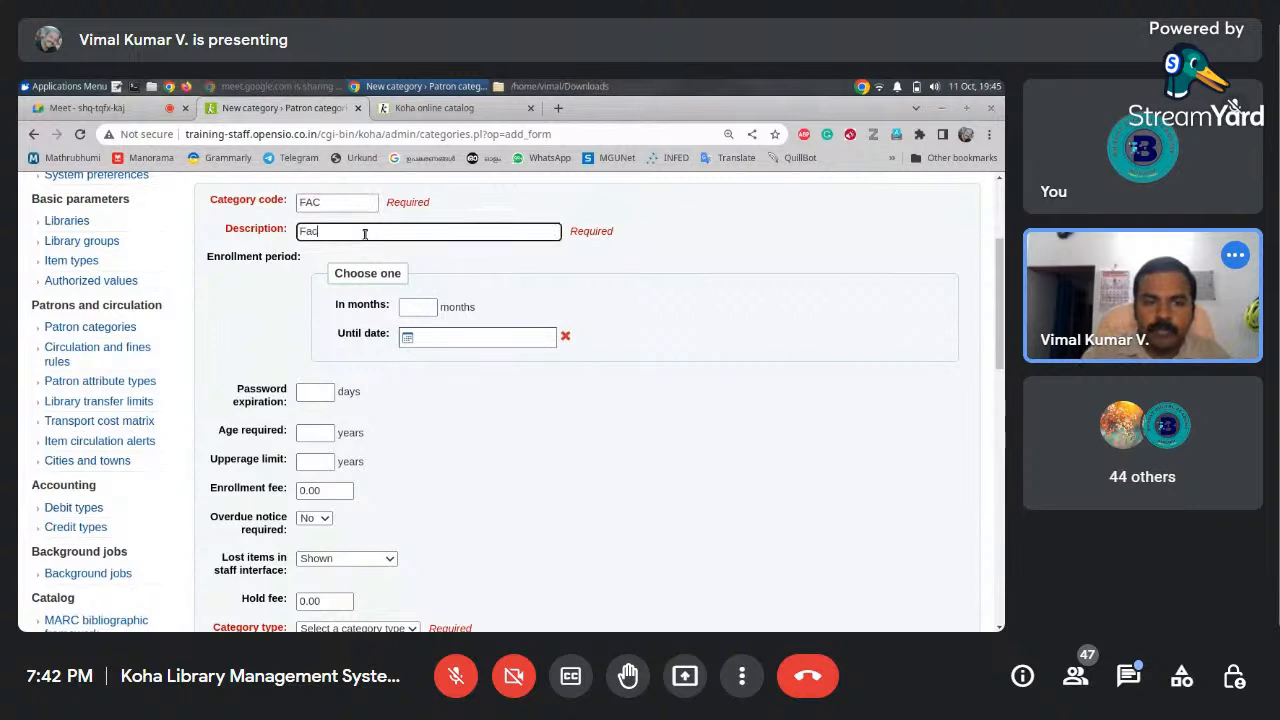
{"action": "type", "text": "Faculty Member"}
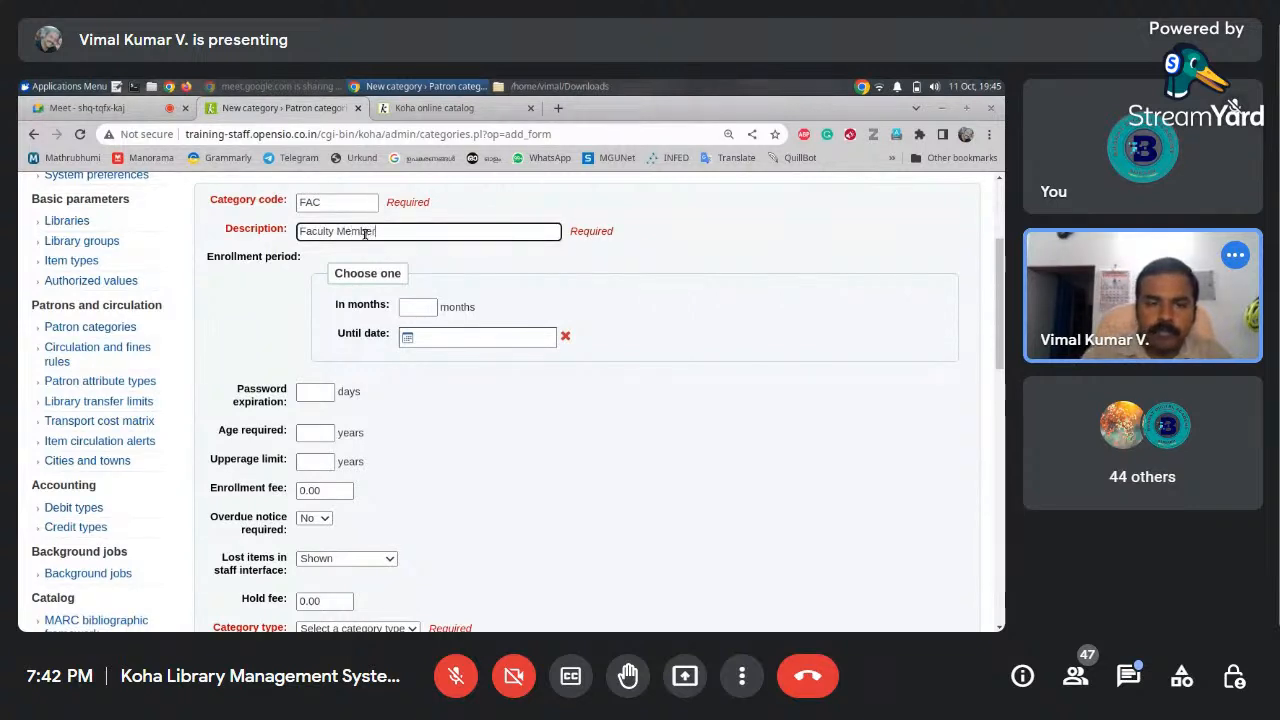
{"action": "left_click", "coordinate": [416, 306]}
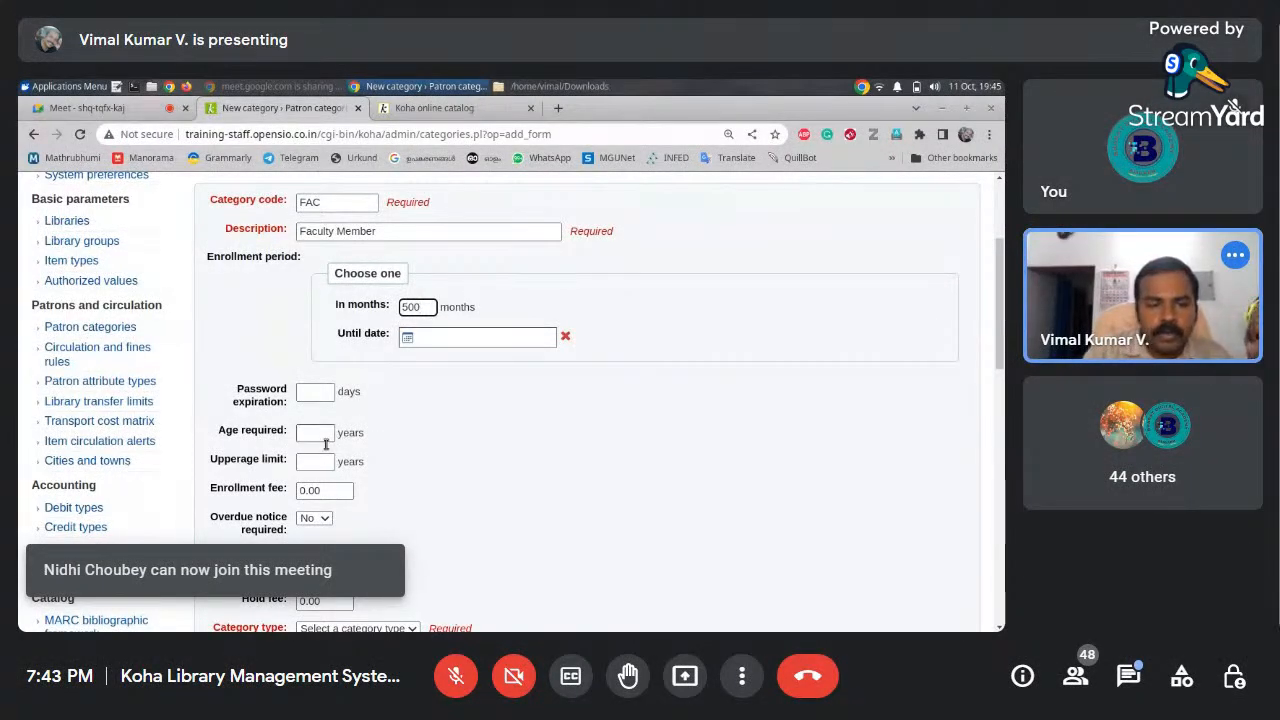
Set age required 18, upper age limit 99 and category type Staff
{"action": "left_click", "coordinate": [320, 432]}
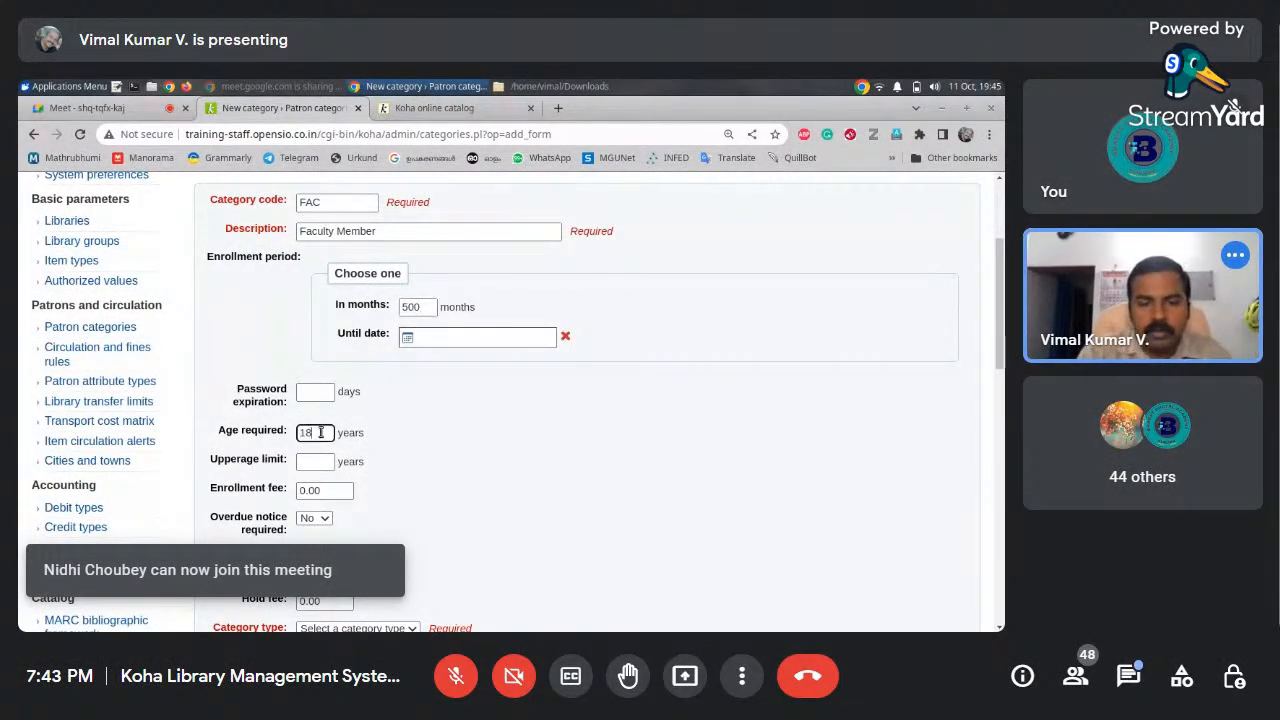
{"action": "left_click", "coordinate": [321, 462]}
{"action": "type", "text": "99"}
{"action": "scroll", "coordinate": [484, 390], "scroll_direction": "down", "scroll_amount": 3}
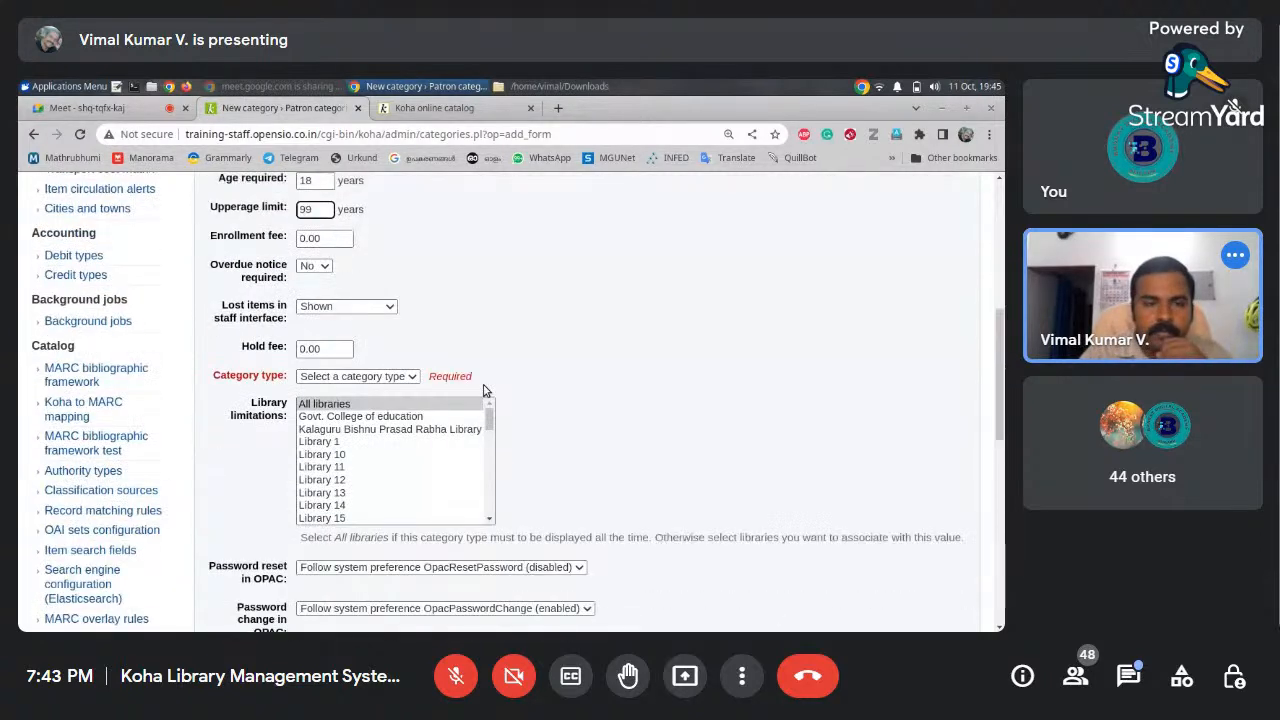
{"action": "left_click", "coordinate": [326, 377]}
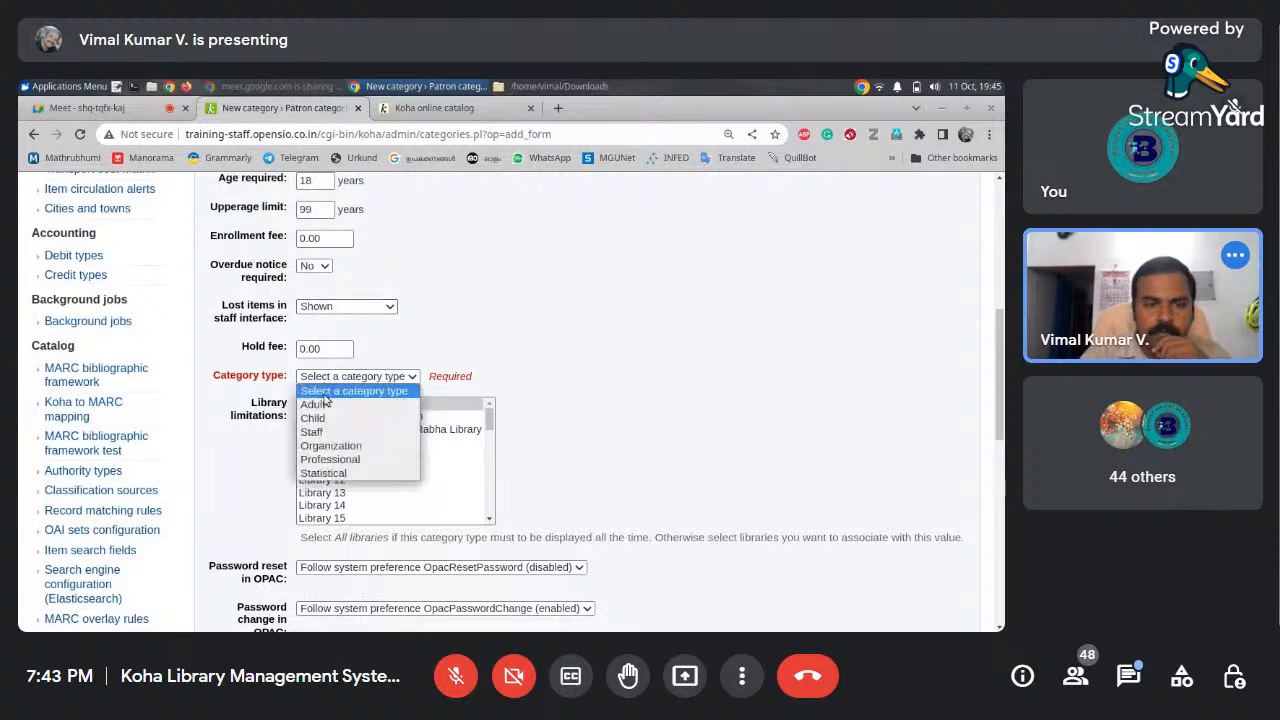
{"action": "left_click", "coordinate": [318, 432]}
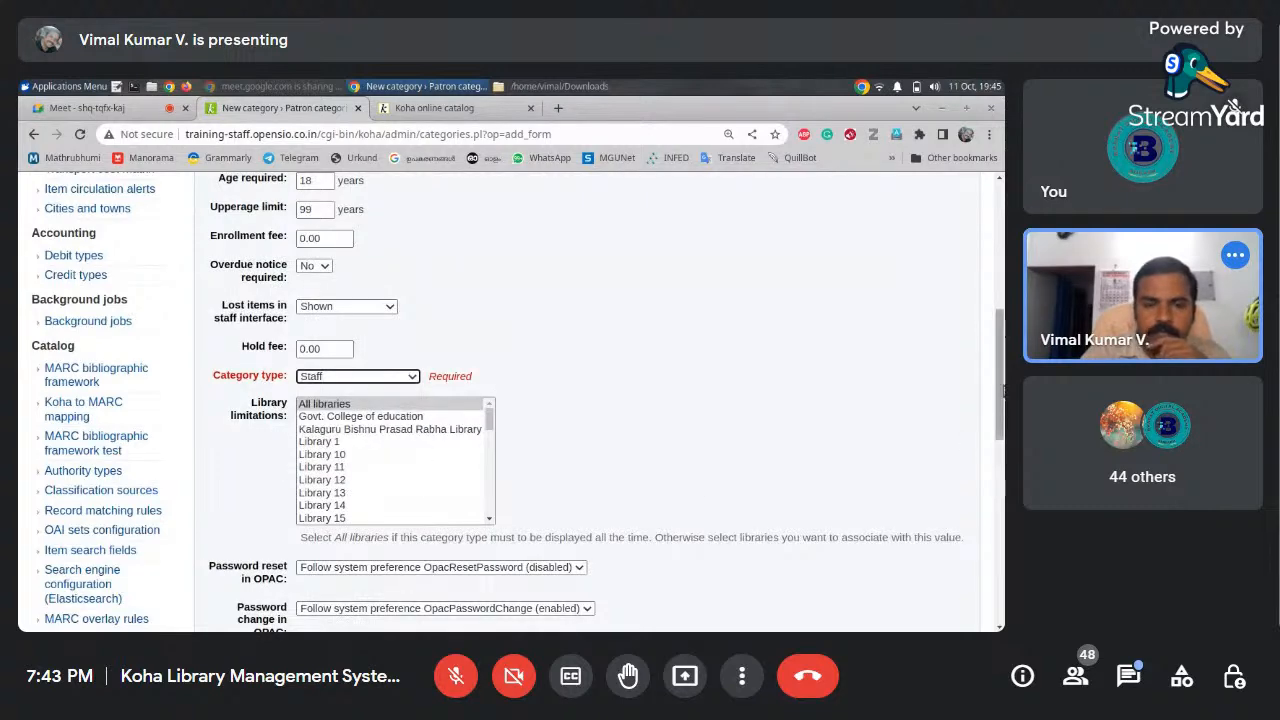
{"action": "scroll", "coordinate": [497, 579], "scroll_direction": "down", "scroll_amount": 4}
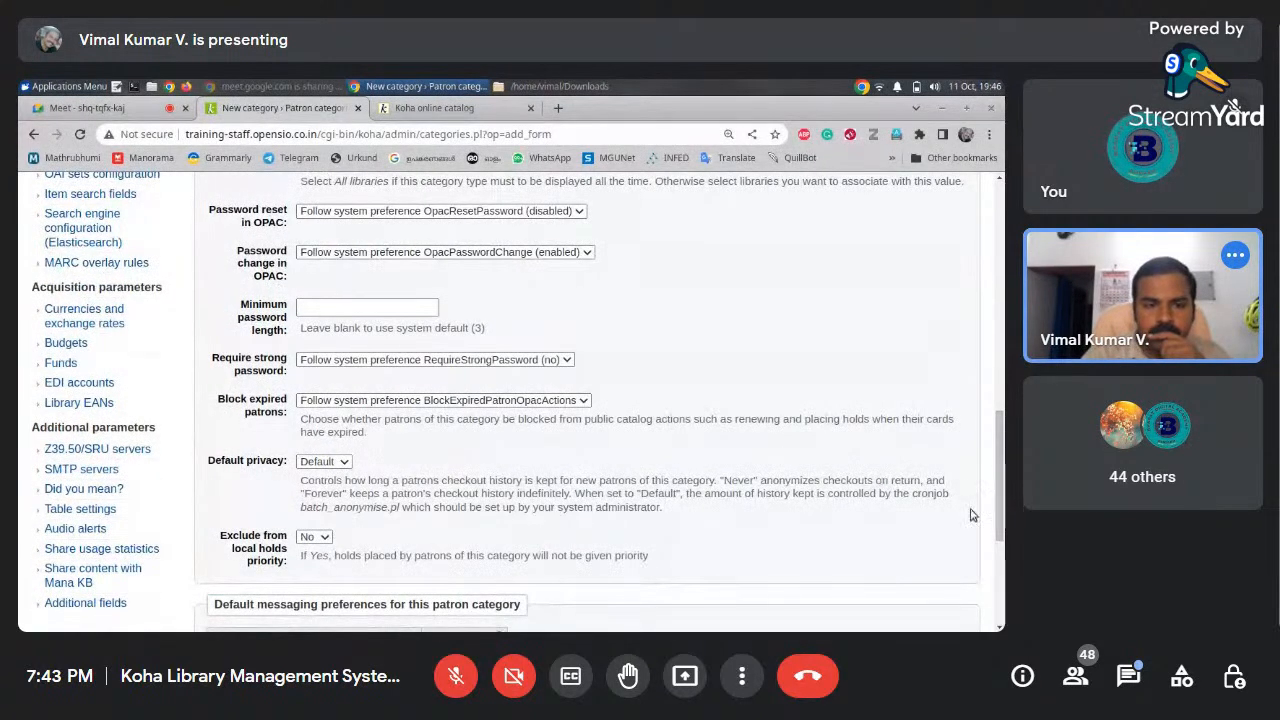
{"action": "scroll", "coordinate": [998, 453], "scroll_direction": "down", "scroll_amount": 1}
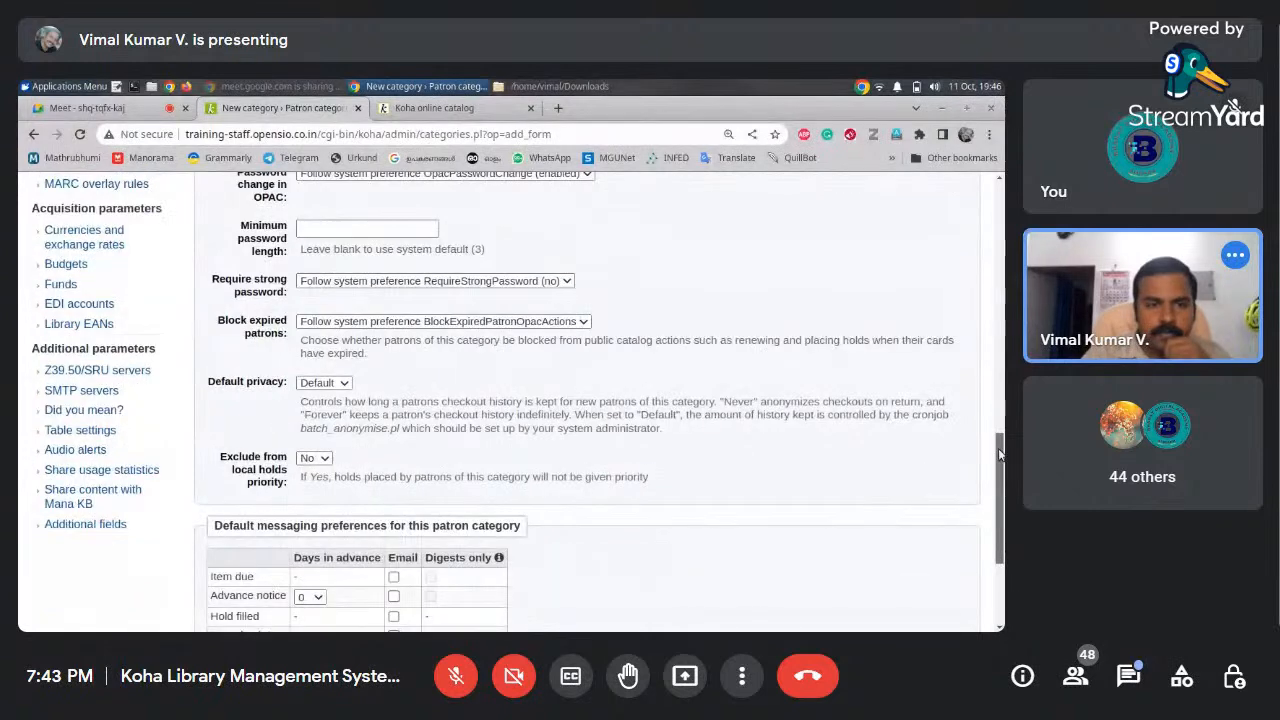
Email all seven notice types, with item due and 2-day advance notices as digests
{"action": "scroll", "coordinate": [998, 453], "scroll_direction": "down", "scroll_amount": 3}
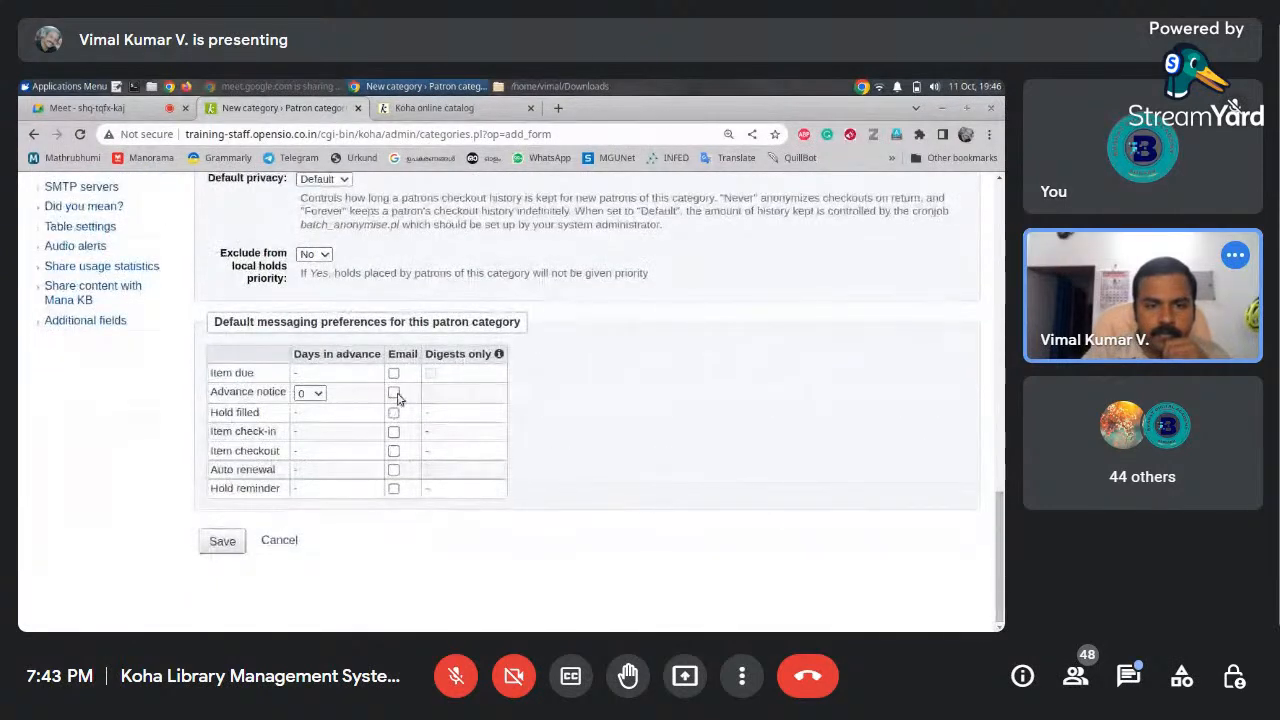
{"action": "left_click", "coordinate": [393, 373]}
{"action": "left_click", "coordinate": [393, 392]}
{"action": "left_click", "coordinate": [430, 392]}
{"action": "left_click", "coordinate": [430, 373]}
{"action": "left_click", "coordinate": [393, 431]}
{"action": "left_click", "coordinate": [393, 451]}
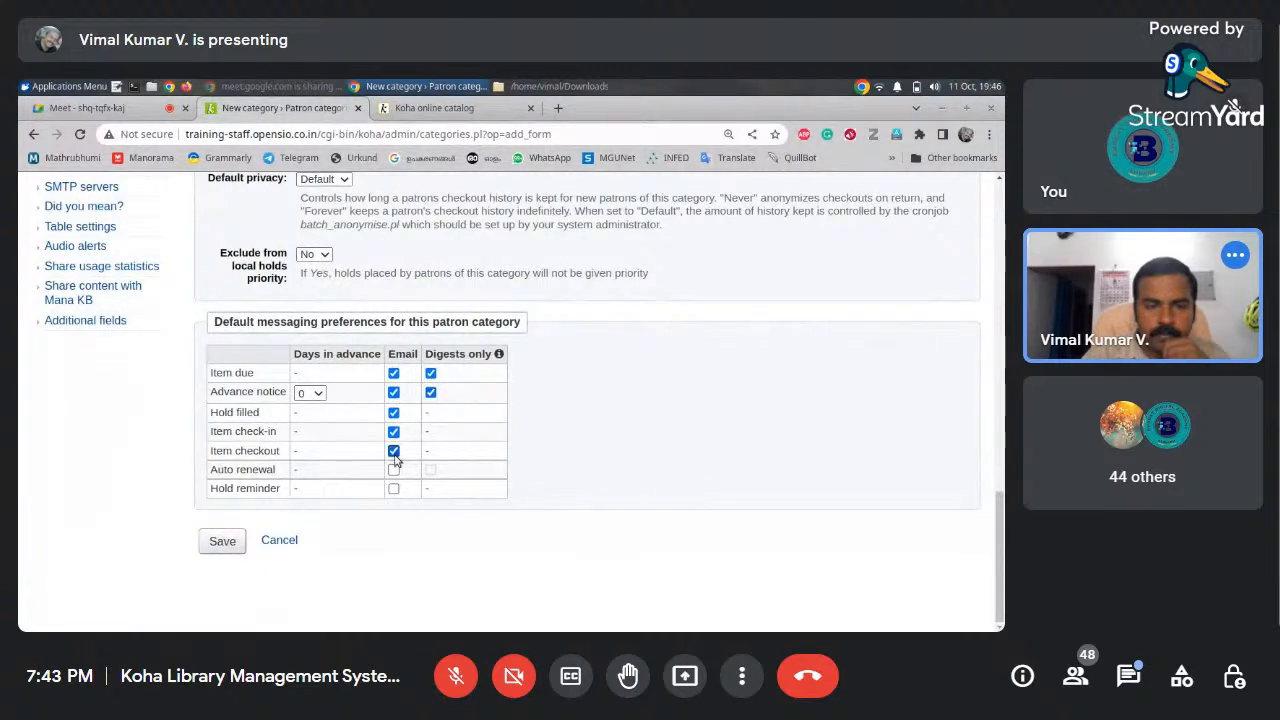
{"action": "left_click", "coordinate": [393, 469]}
{"action": "left_click", "coordinate": [393, 488]}
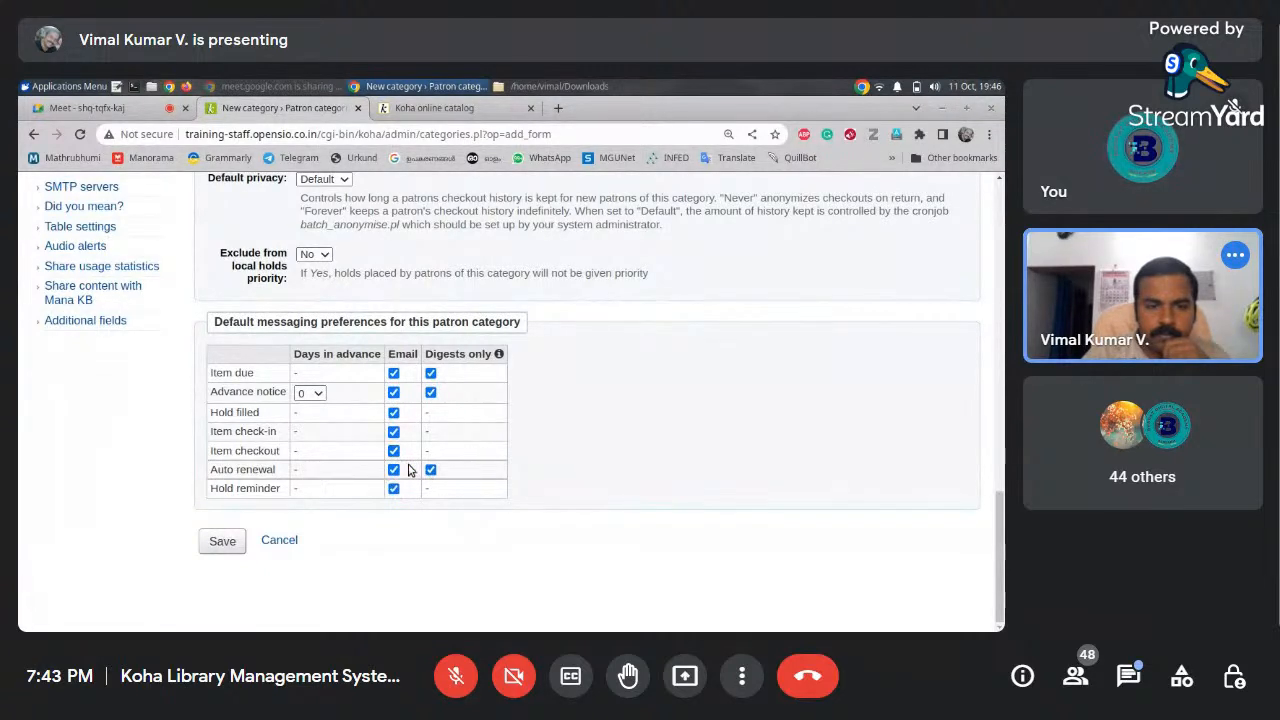
{"action": "left_click", "coordinate": [320, 395]}
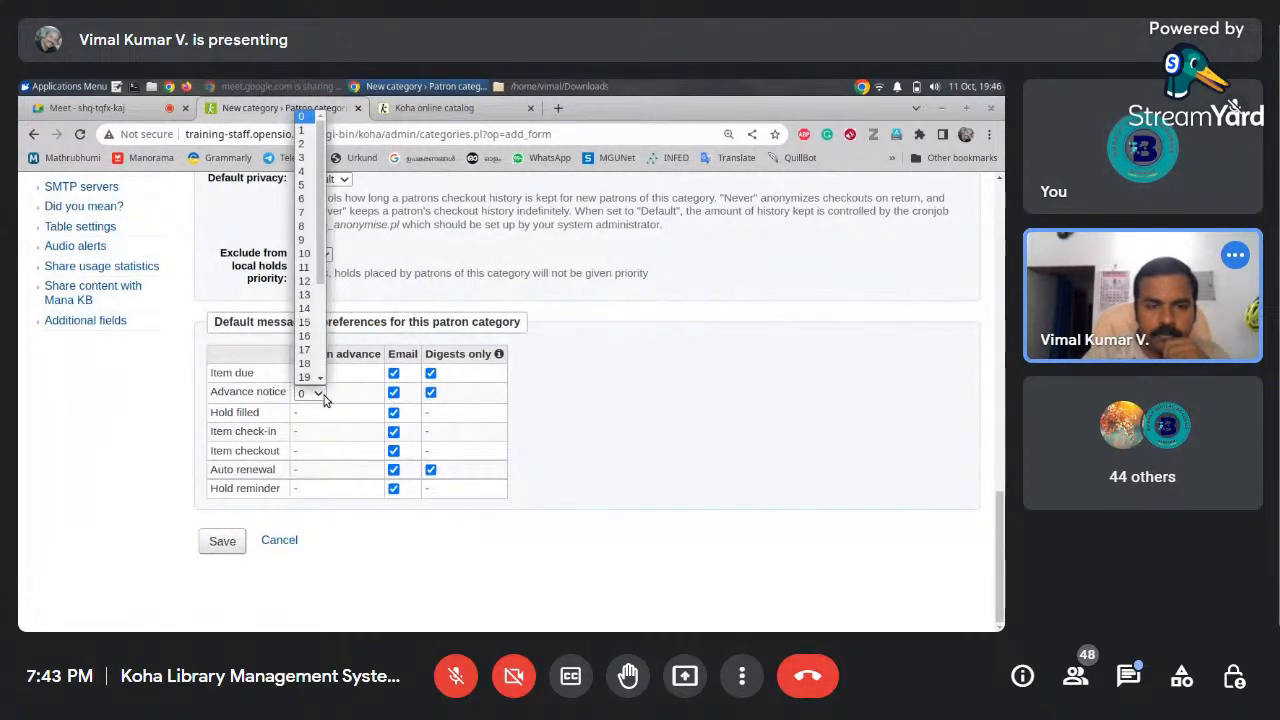
{"action": "left_click", "coordinate": [308, 144]}
Set Overdue notice required to Yes
{"action": "left_click_drag", "start_coordinate": [1001, 560], "coordinate": [990, 348]}
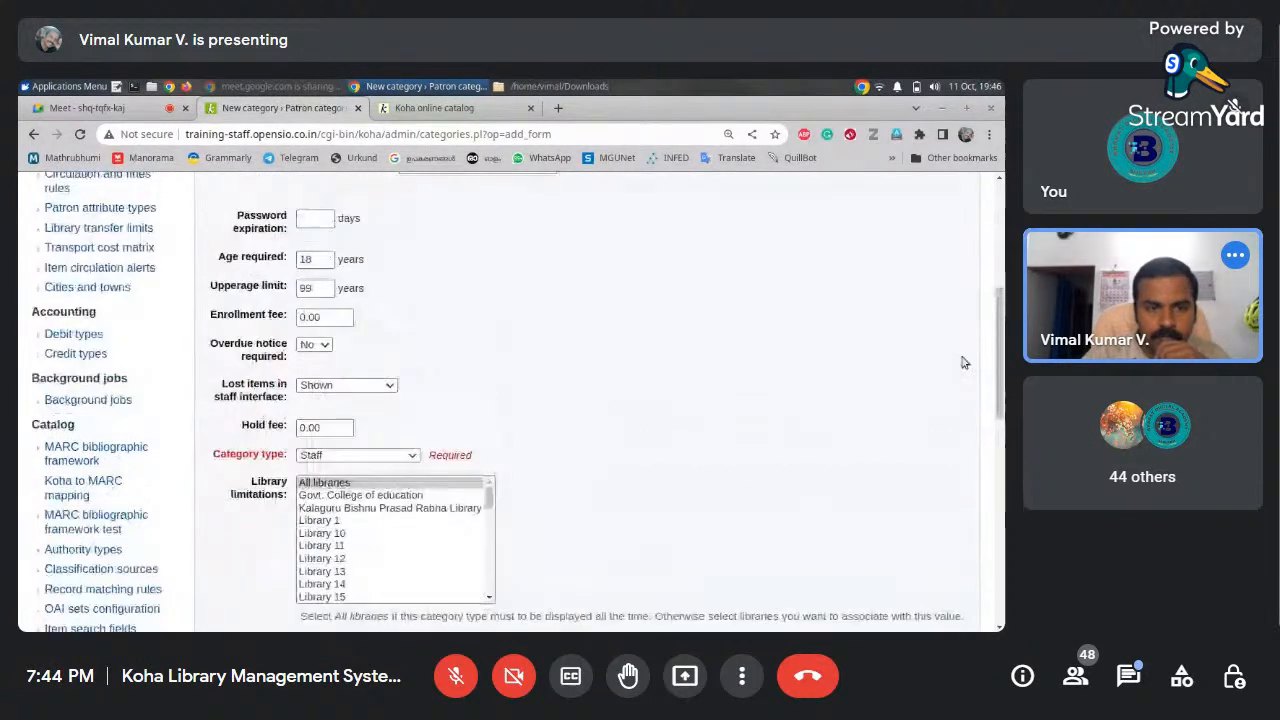
{"action": "left_click", "coordinate": [302, 348]}
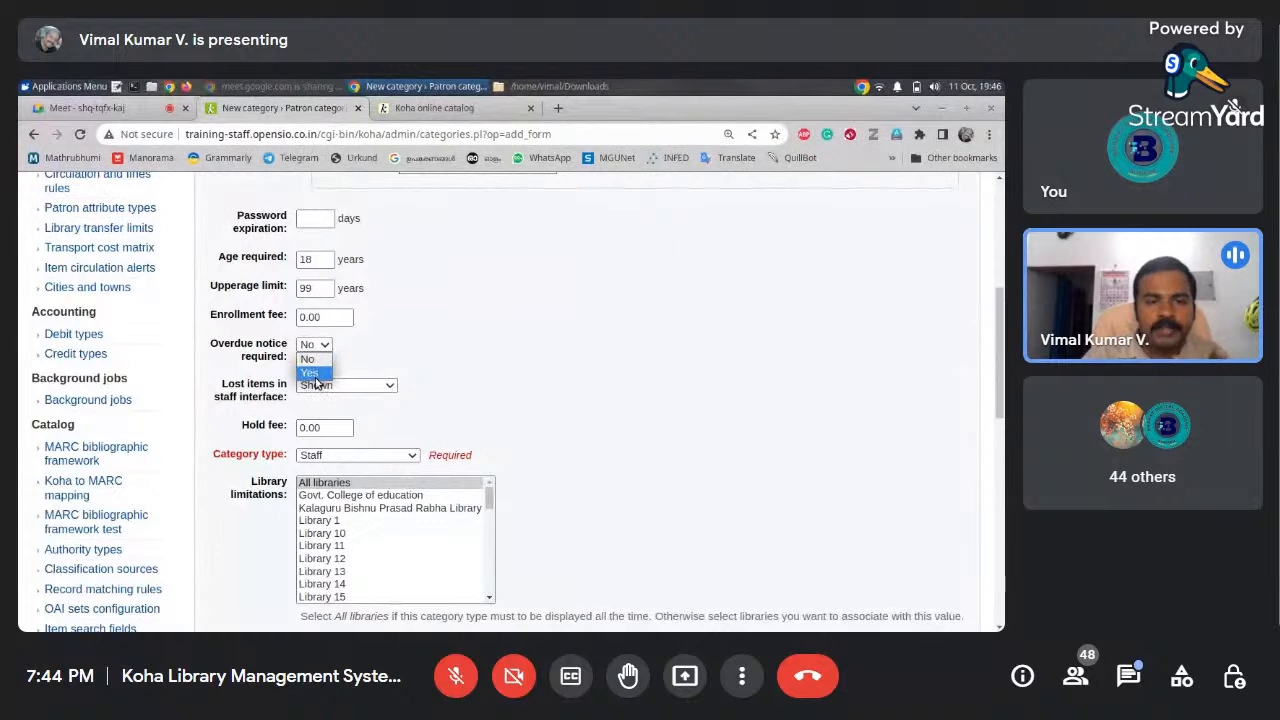
{"action": "left_click", "coordinate": [311, 375]}
{"action": "left_click_drag", "start_coordinate": [1001, 371], "coordinate": [1001, 573]}
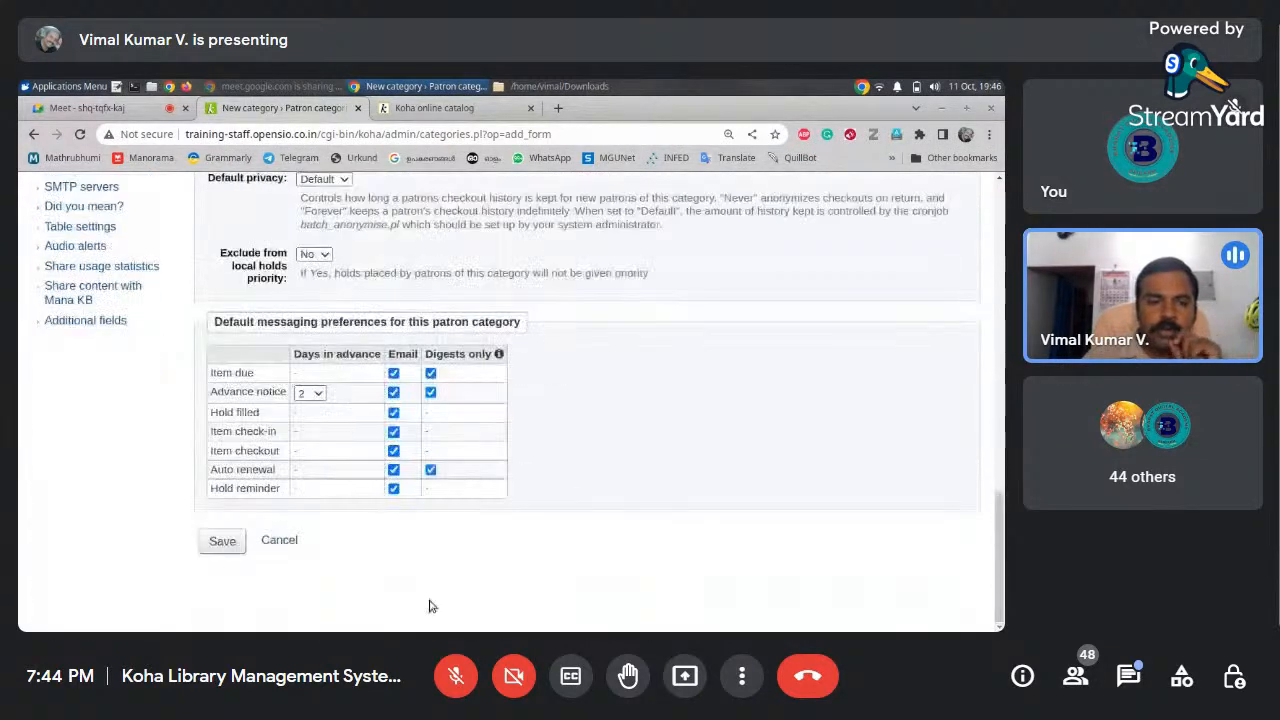
Save the FAC Faculty Member category, review the five categories, then return to Administration
{"action": "left_click", "coordinate": [215, 548]}
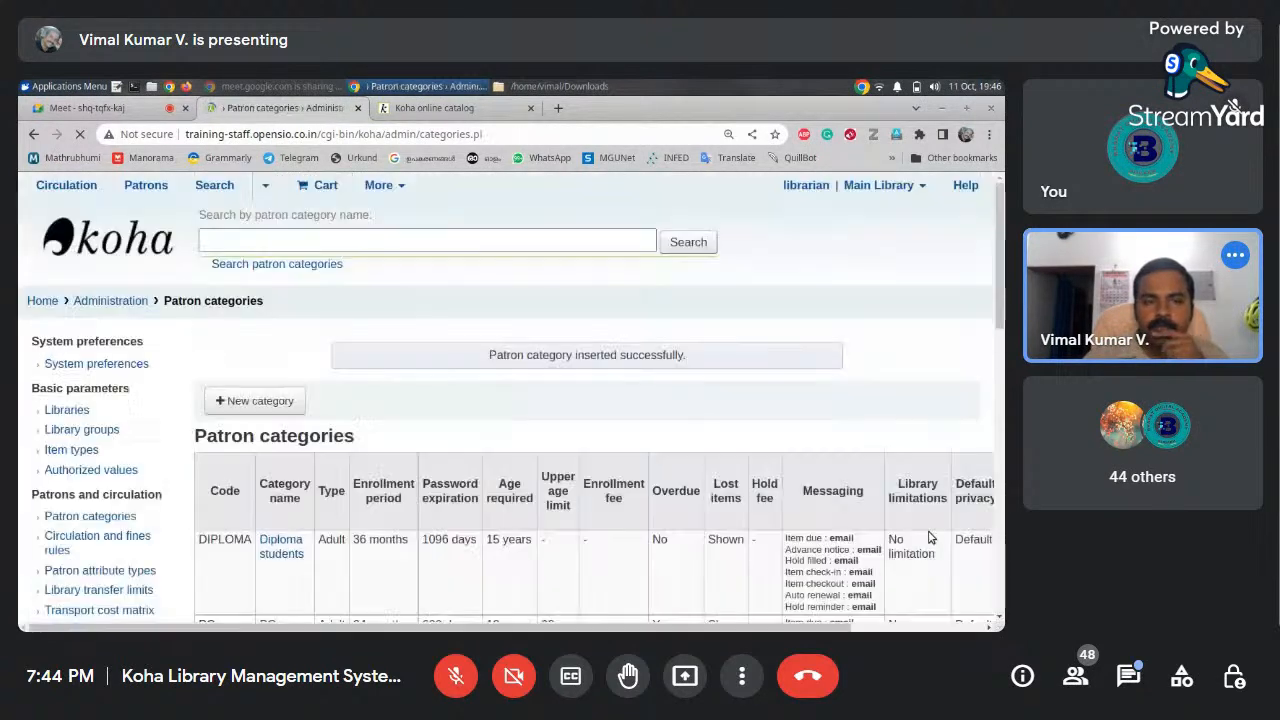
{"action": "left_click_drag", "start_coordinate": [997, 294], "coordinate": [975, 387]}
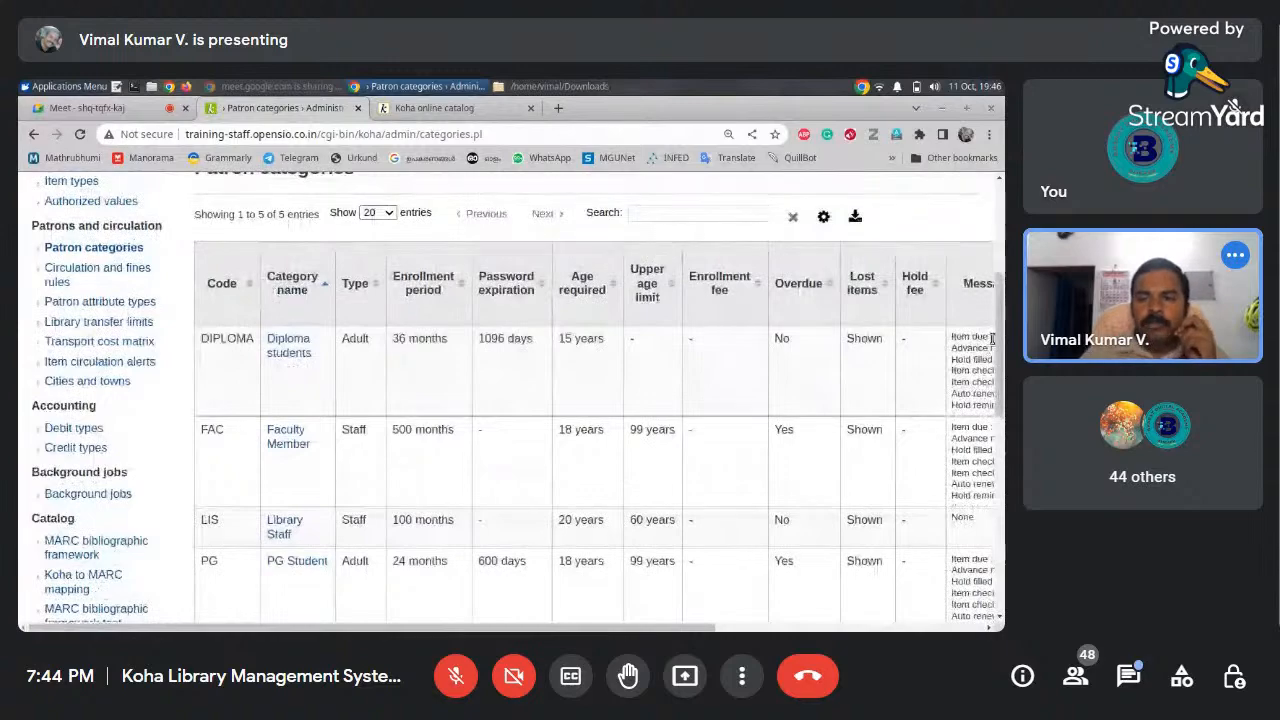
{"action": "left_click_drag", "start_coordinate": [991, 340], "coordinate": [998, 259]}
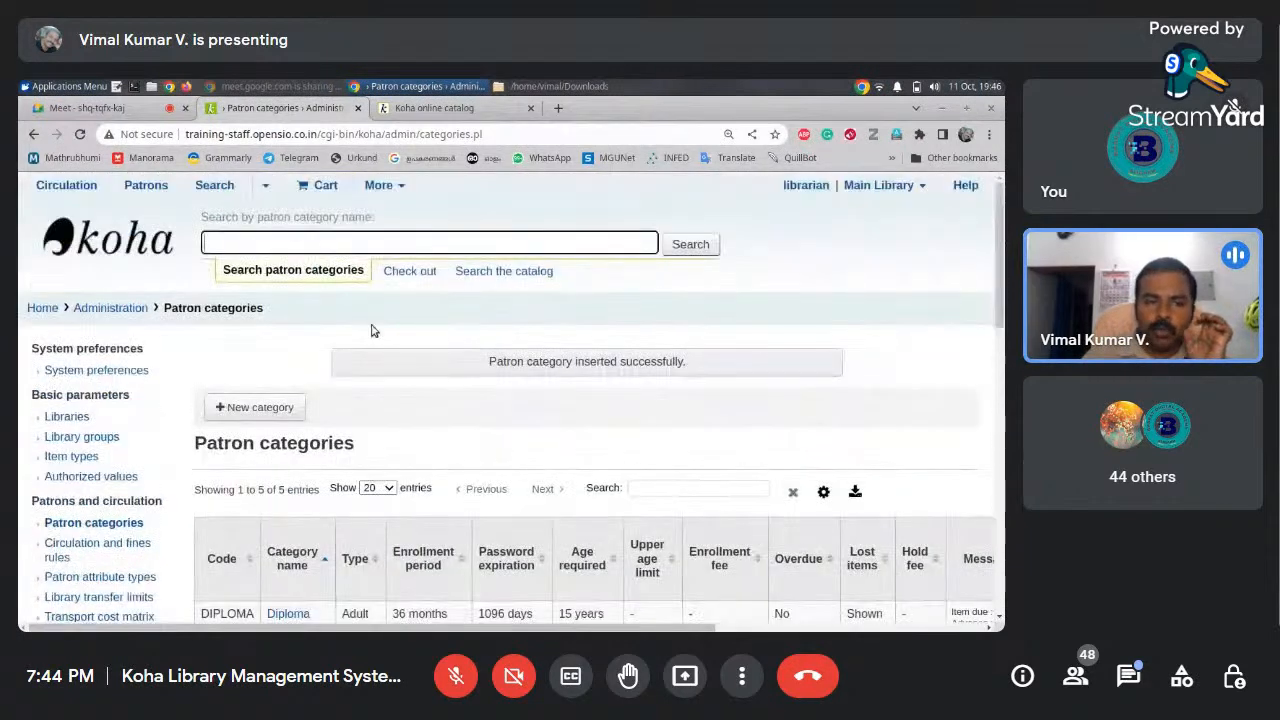
{"action": "left_click", "coordinate": [109, 312]}
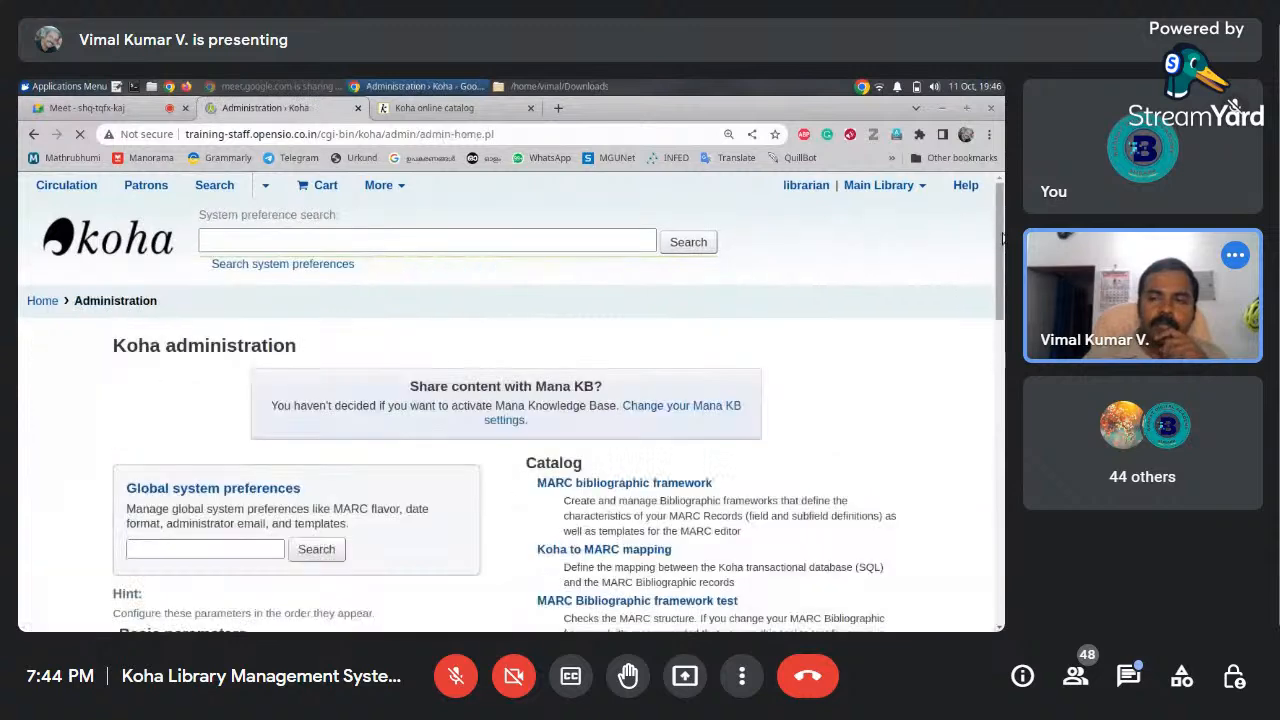
Scroll Koha's Circulation and fine rules page down to the standard rules table for all libraries
{"action": "left_click_drag", "start_coordinate": [1003, 237], "coordinate": [1000, 397]}
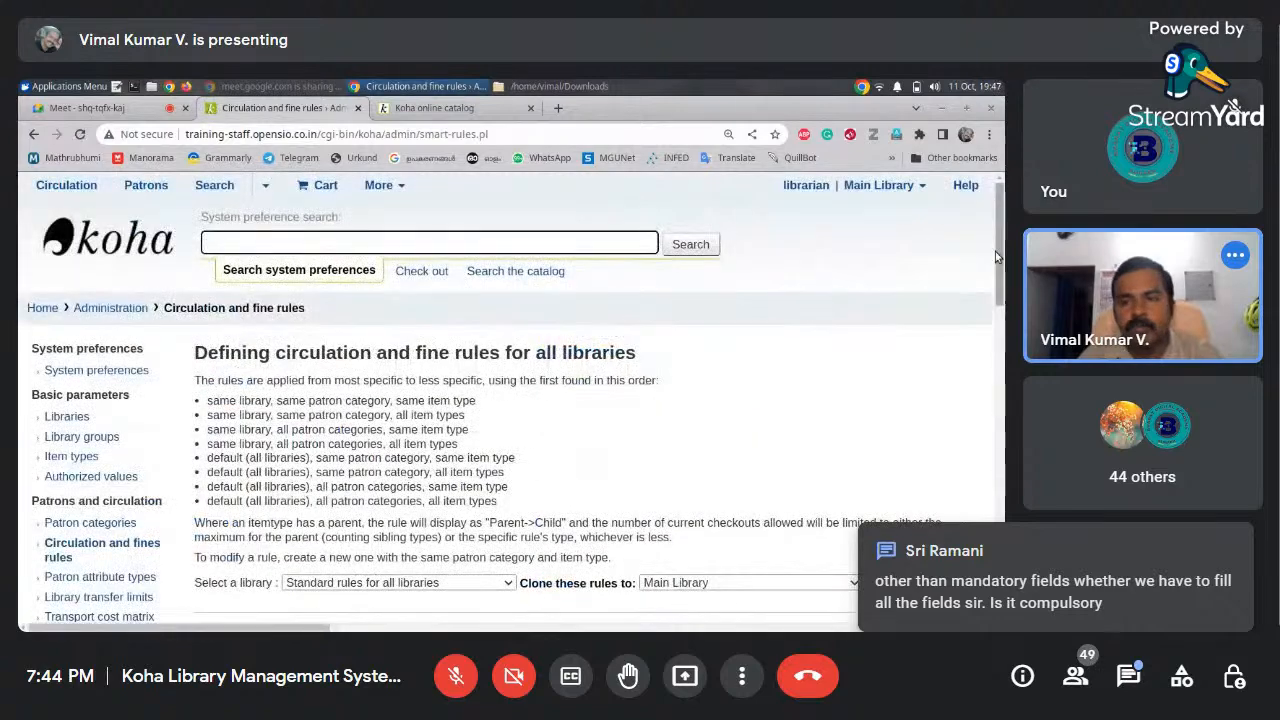
{"action": "left_click_drag", "start_coordinate": [995, 251], "coordinate": [995, 307]}
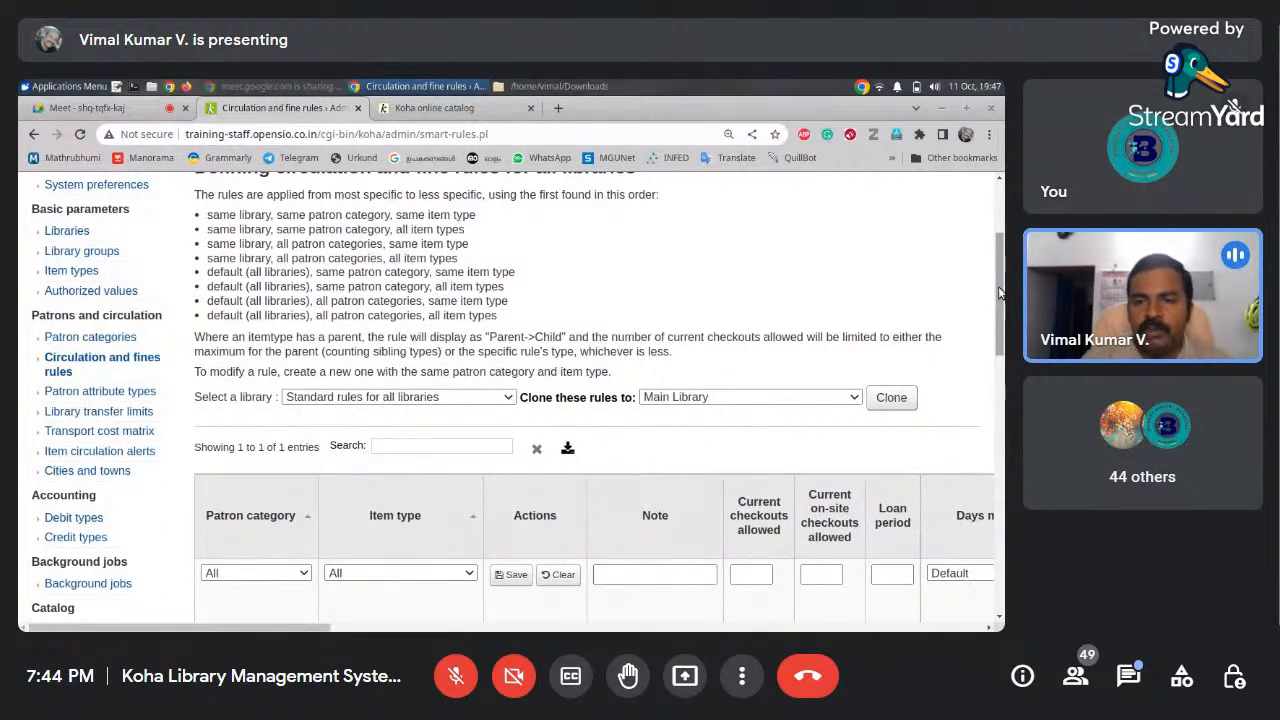
{"action": "left_click_drag", "start_coordinate": [998, 292], "coordinate": [998, 308]}
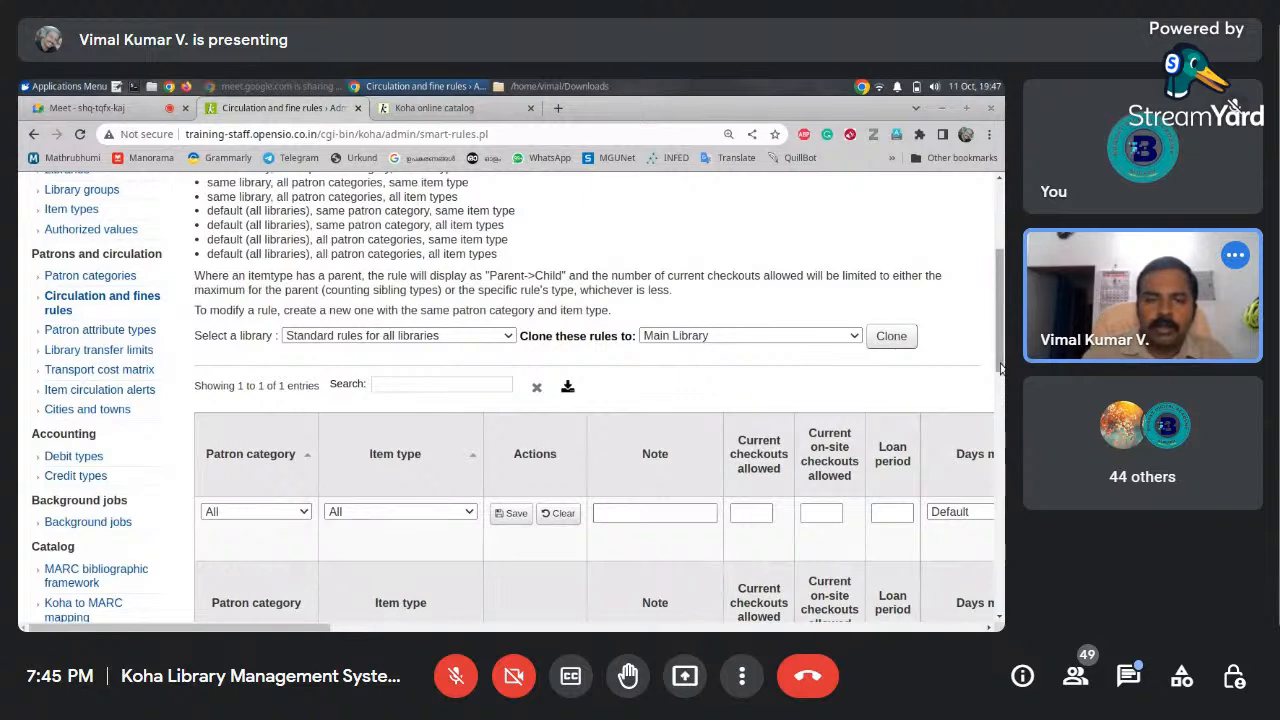
{"action": "scroll", "coordinate": [1002, 412], "scroll_direction": "down", "scroll_amount": 1}
Pick Mahatma Gandhi University Library in the 'Select a library' list to load its rules table
{"action": "left_click", "coordinate": [350, 214]}
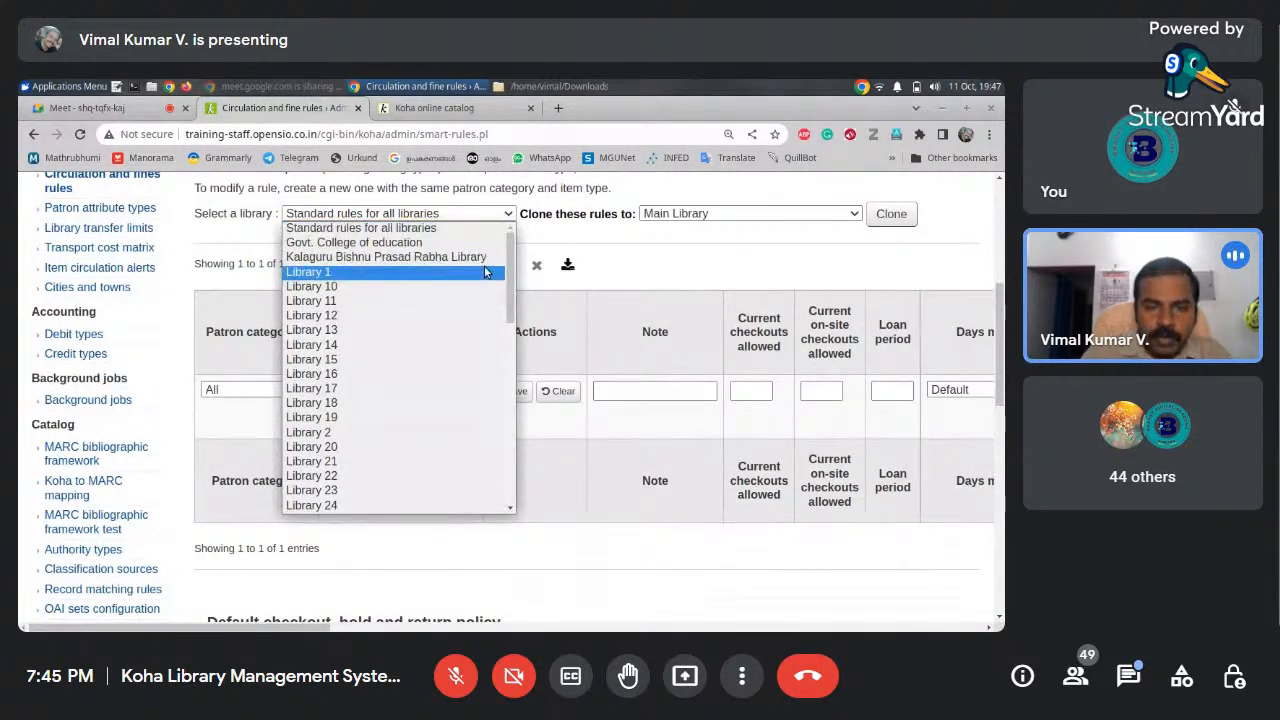
{"action": "scroll", "coordinate": [497, 300], "scroll_direction": "down", "scroll_amount": 10}
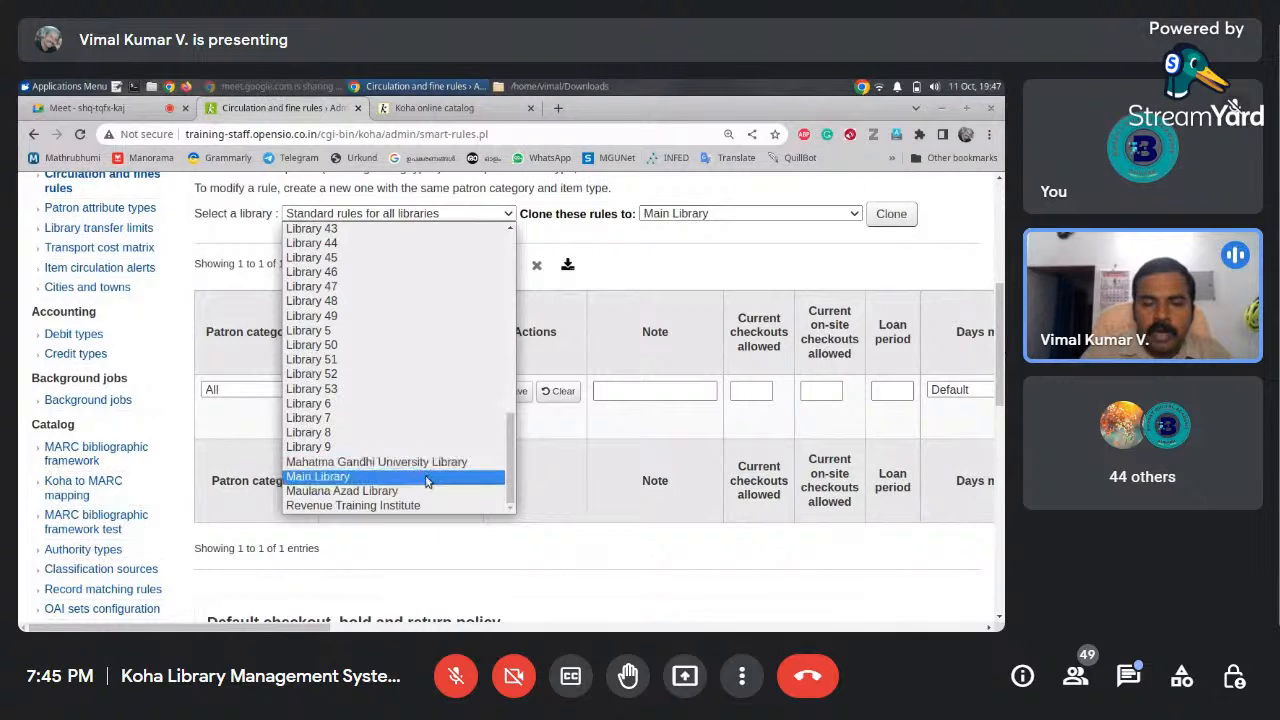
{"action": "left_click", "coordinate": [363, 463]}
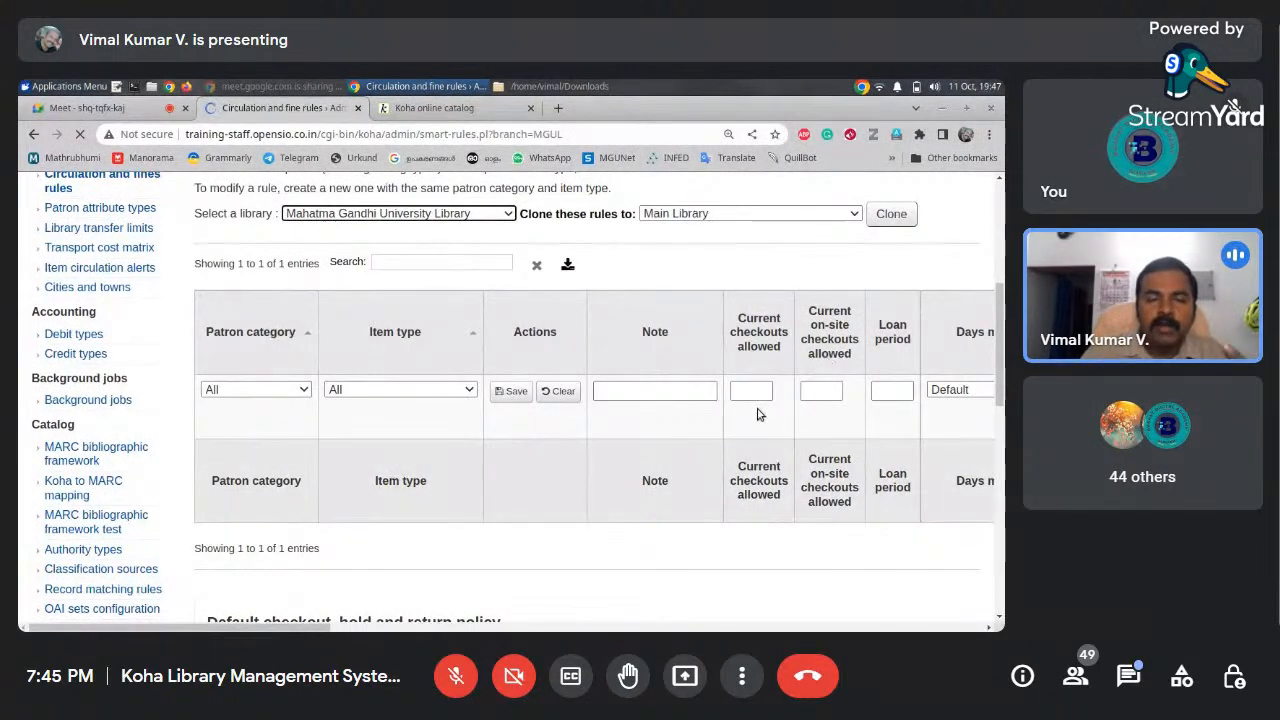
{"action": "scroll", "coordinate": [620, 332], "scroll_direction": "down", "scroll_amount": 5}
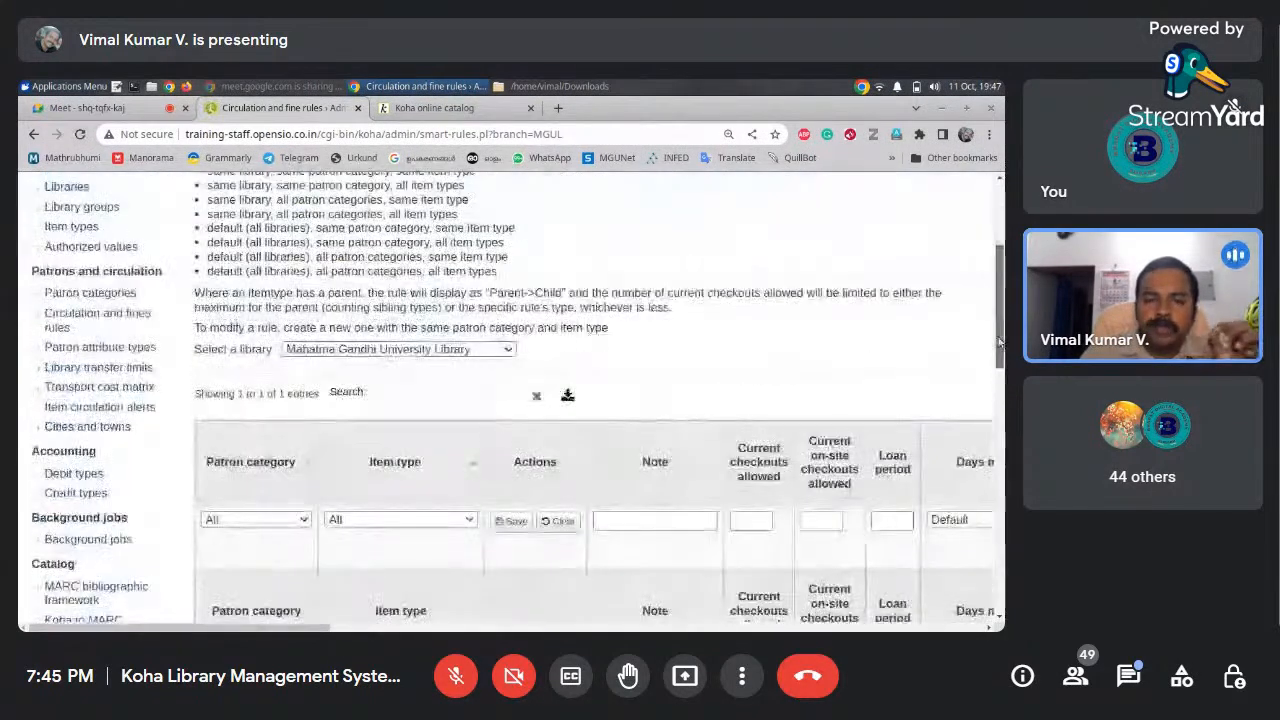
{"action": "left_click", "coordinate": [507, 254]}
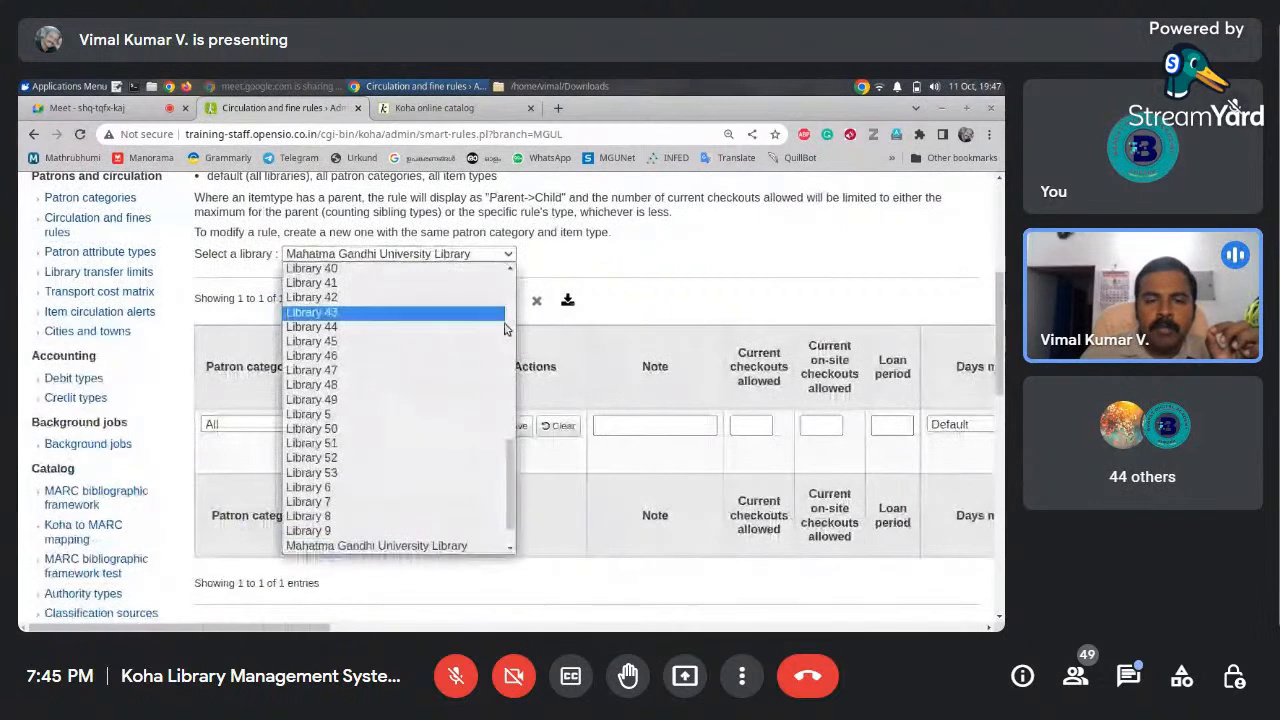
{"action": "scroll", "coordinate": [400, 400], "scroll_direction": "up", "scroll_amount": 6}
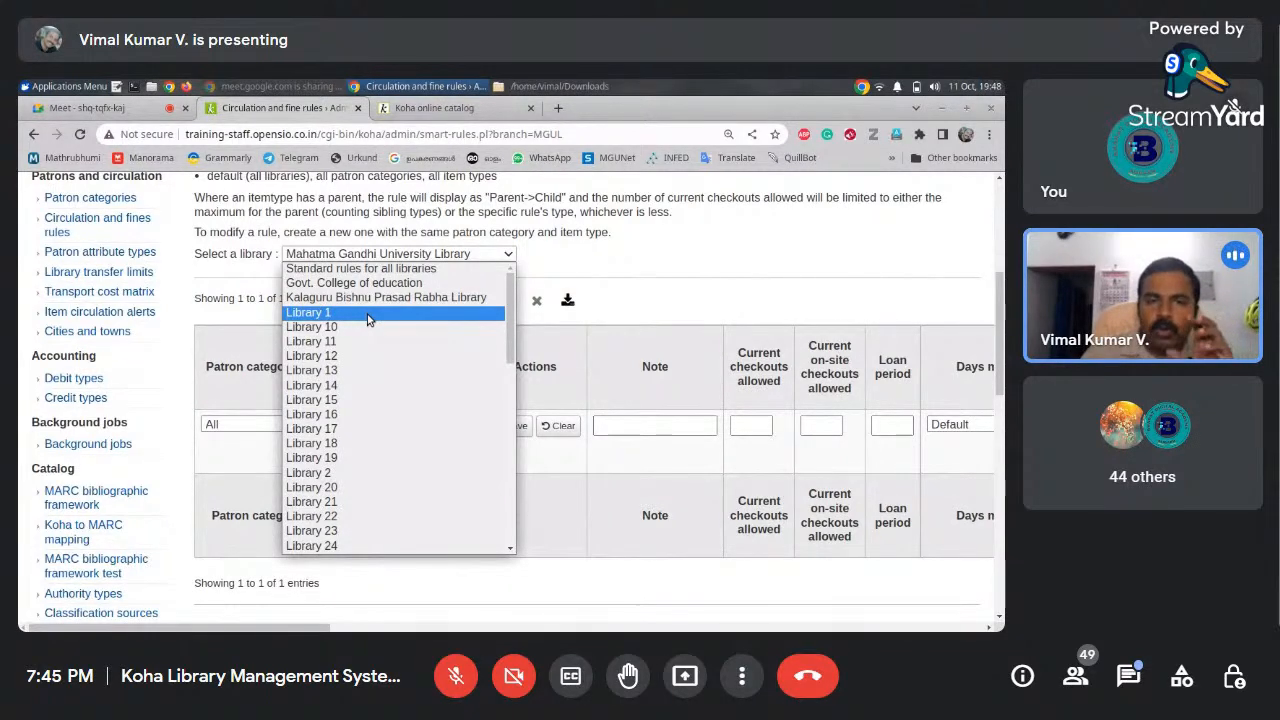
{"action": "left_click", "coordinate": [645, 304]}
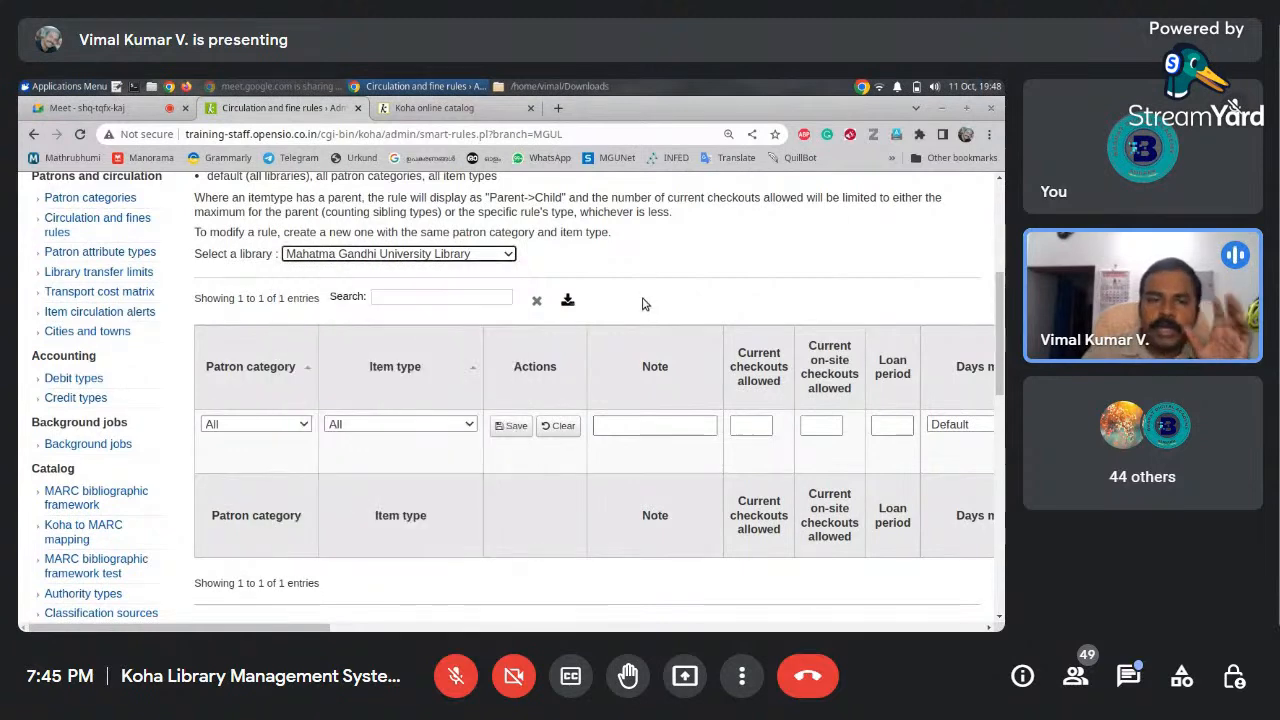
{"action": "left_click", "coordinate": [508, 257]}
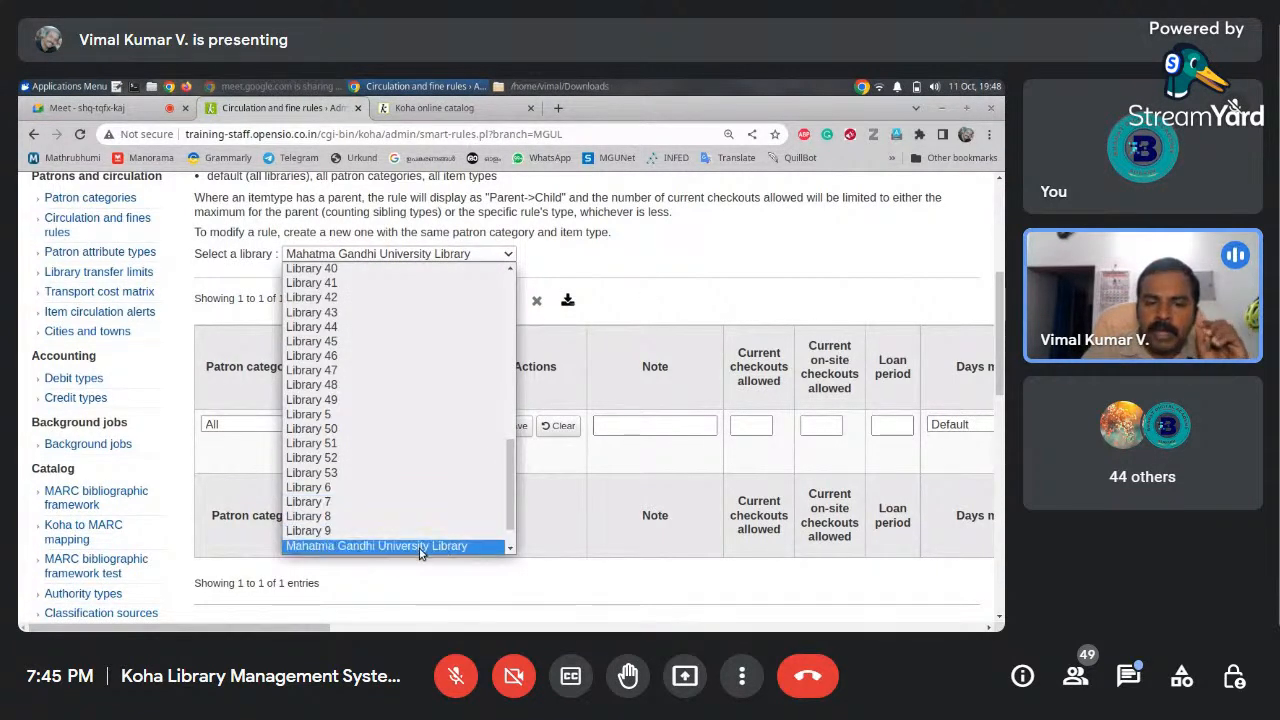
{"action": "left_click", "coordinate": [387, 549]}
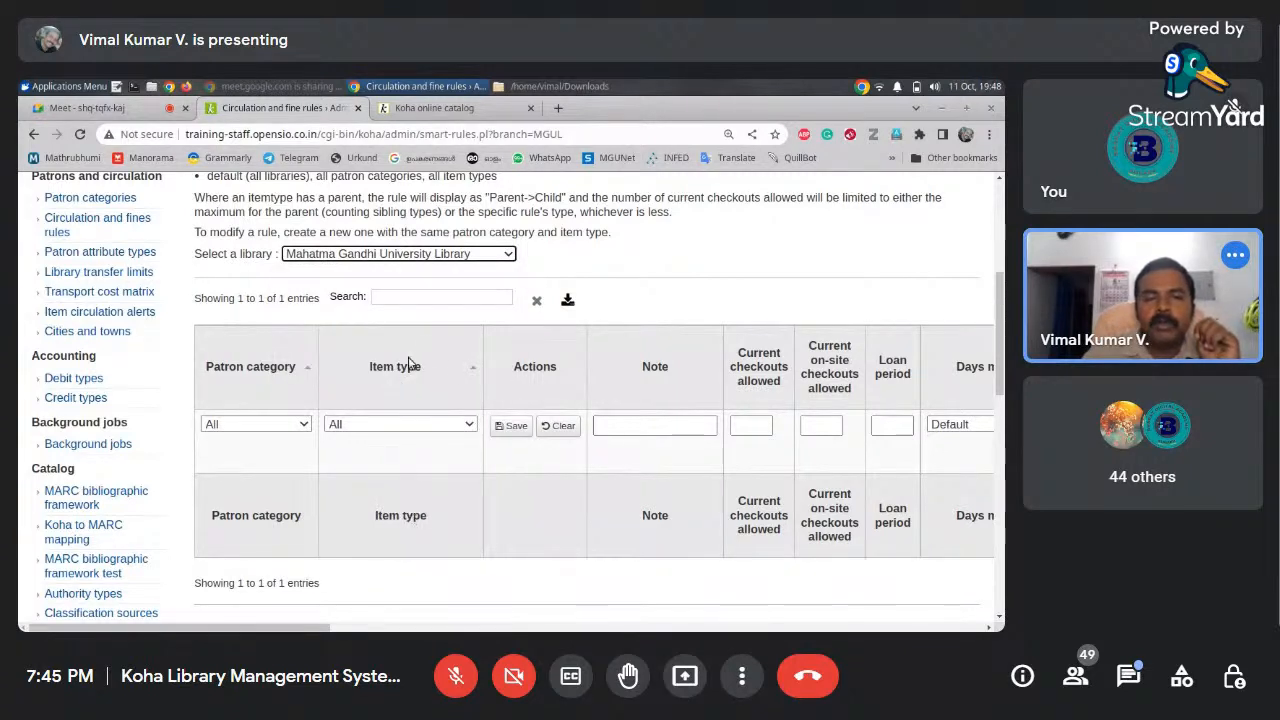
{"action": "left_click_drag", "start_coordinate": [1003, 342], "coordinate": [1003, 347]}
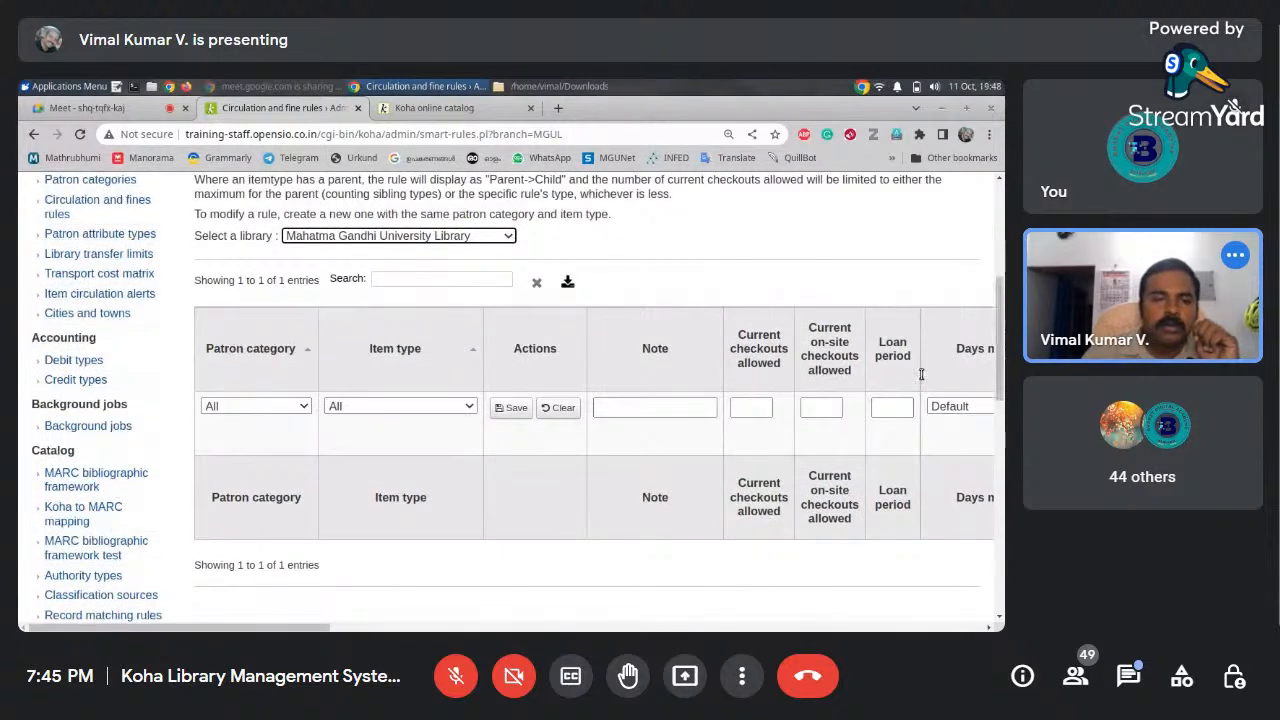
Set the new rule's patron category to Faculty Member and item type to Books
{"action": "left_click", "coordinate": [298, 409]}
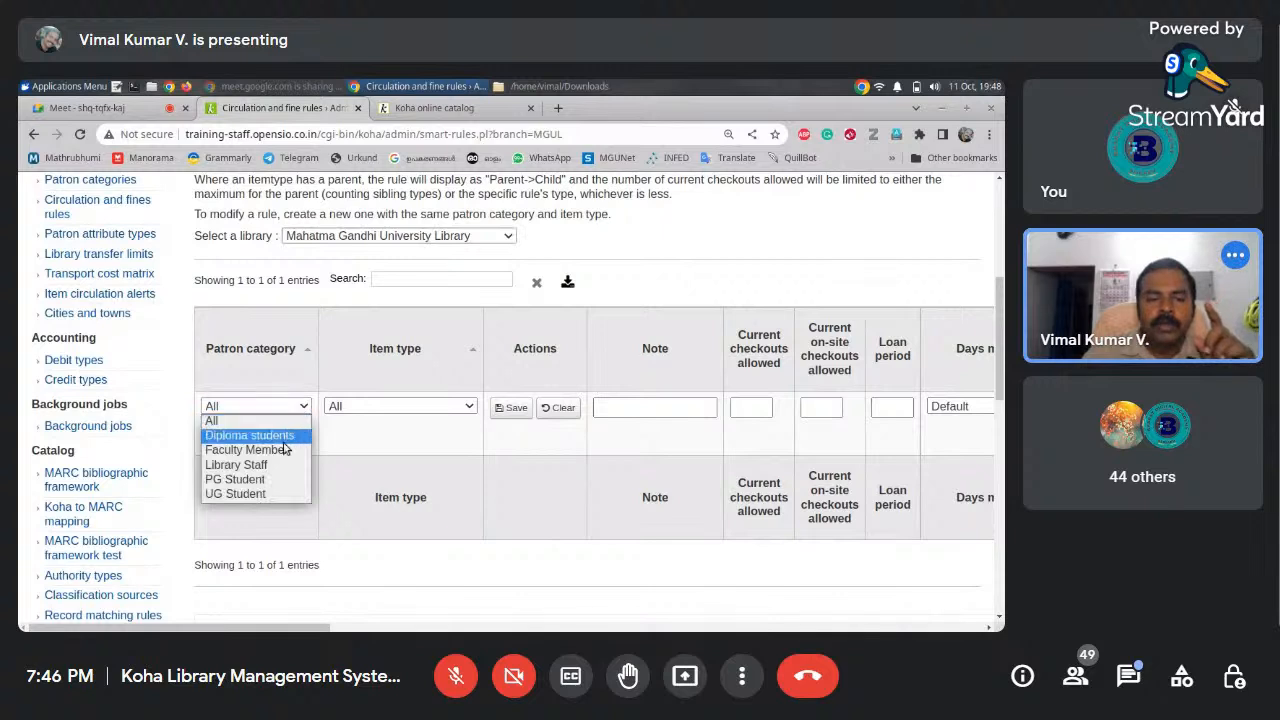
{"action": "left_click", "coordinate": [278, 453]}
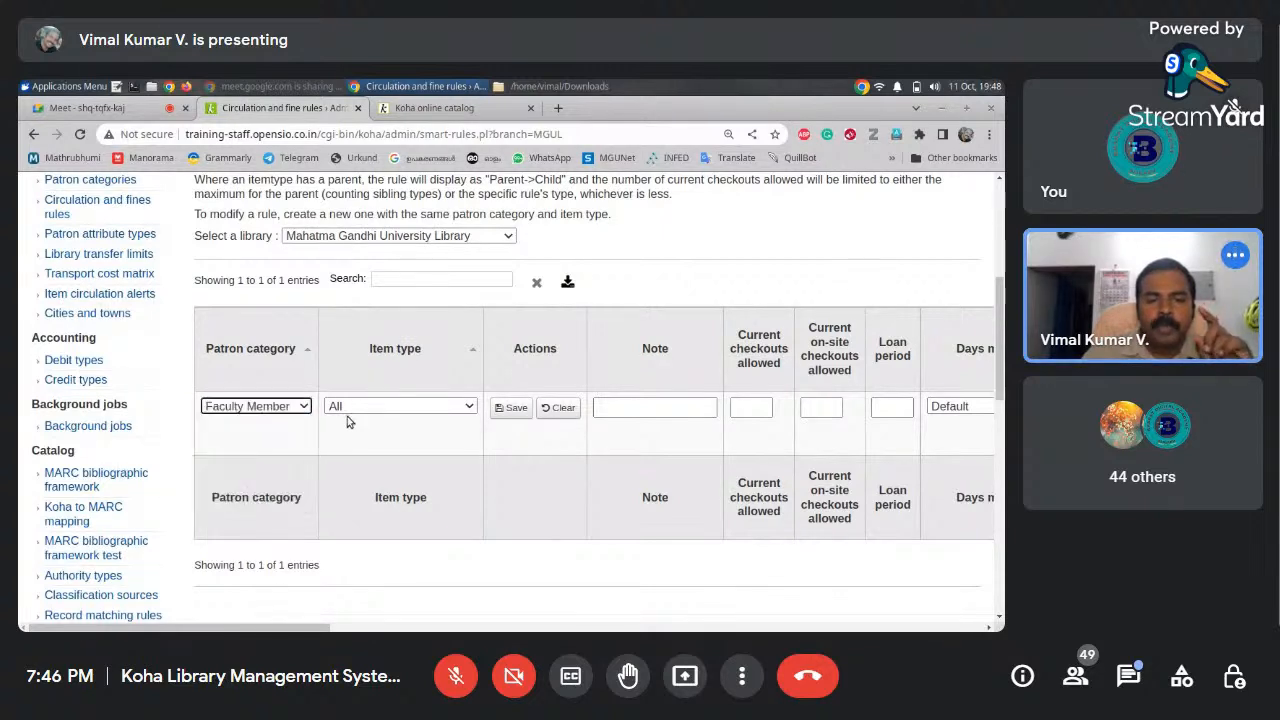
{"action": "left_click", "coordinate": [350, 410]}
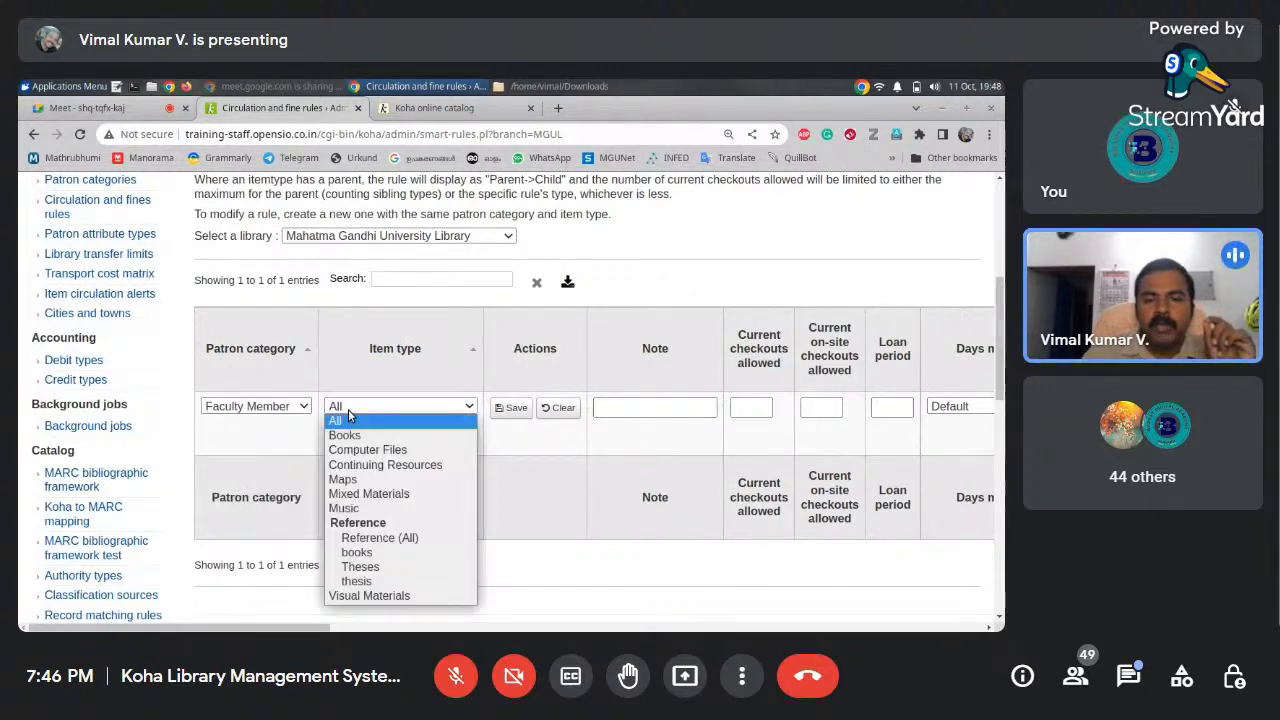
{"action": "left_click", "coordinate": [394, 437]}
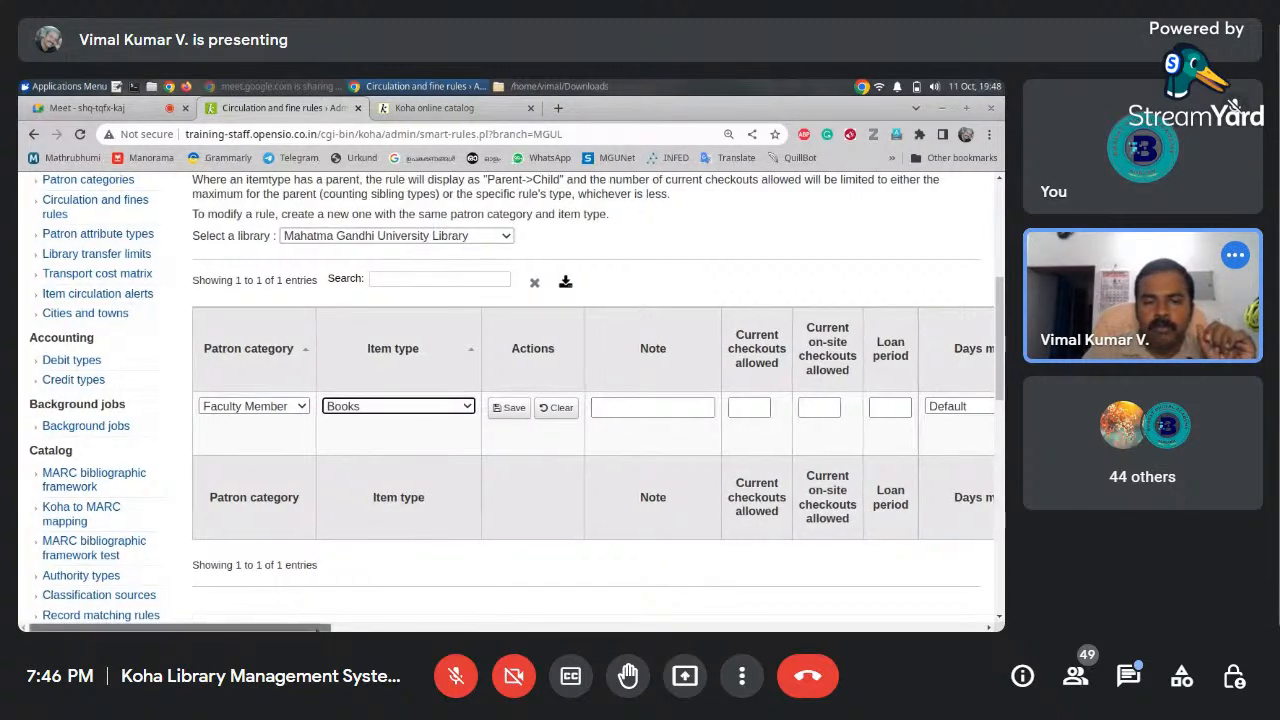
{"action": "left_click_drag", "start_coordinate": [307, 628], "coordinate": [446, 615]}
Enter 5 current checkouts allowed and a loan period of 15
{"action": "left_click", "coordinate": [338, 408]}
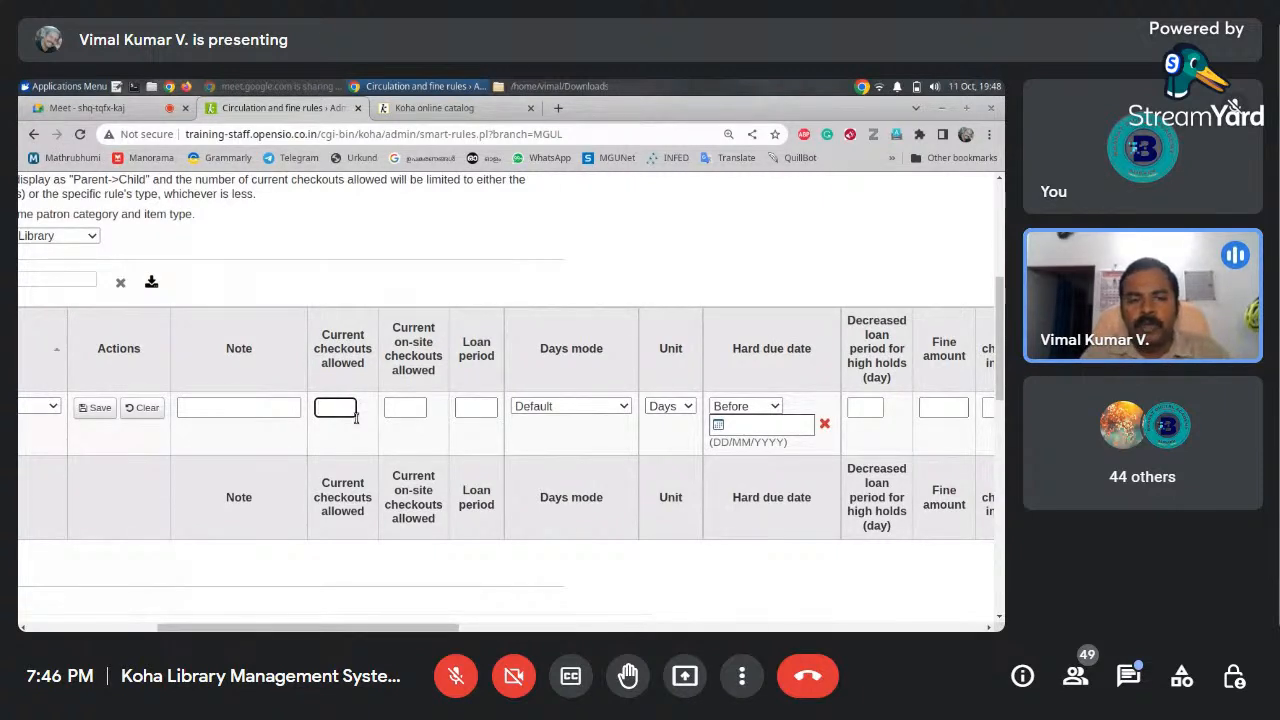
{"action": "type", "text": "5"}
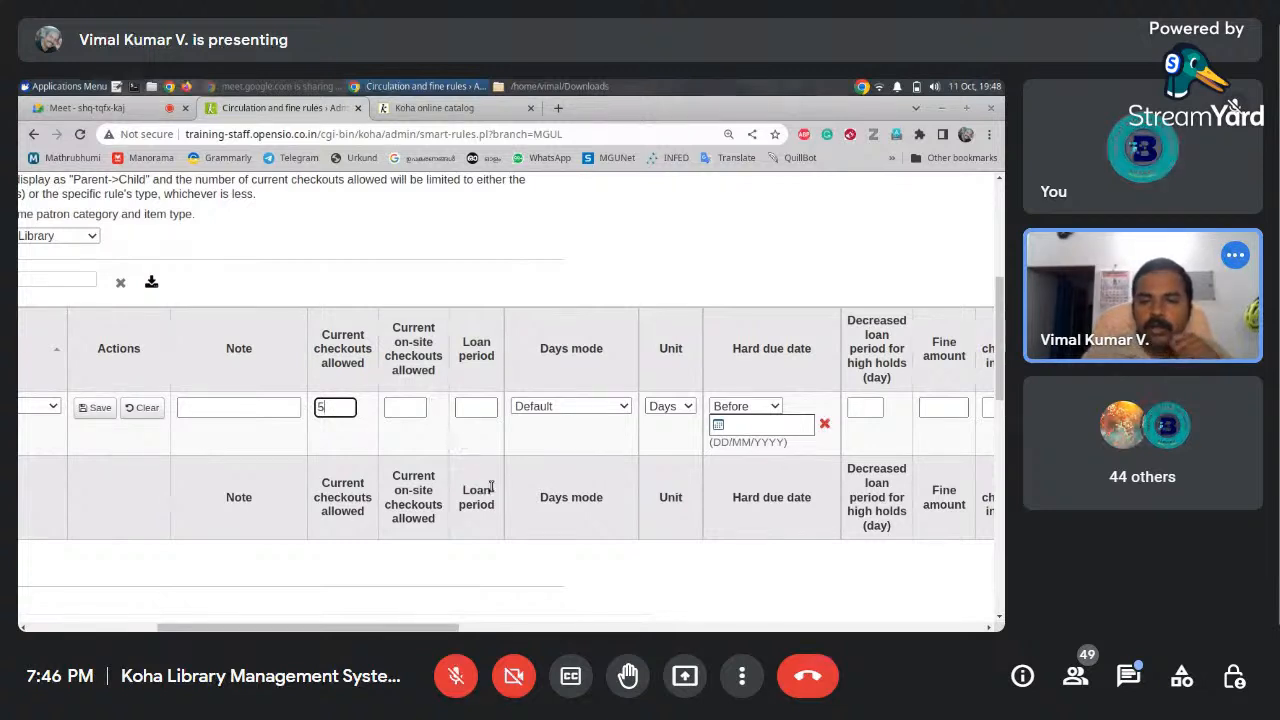
{"action": "mouse_move", "coordinate": [455, 622]}
{"action": "left_mouse_down"}
{"action": "mouse_move", "coordinate": [761, 630]}
{"action": "mouse_move", "coordinate": [467, 628]}
{"action": "left_mouse_up"}
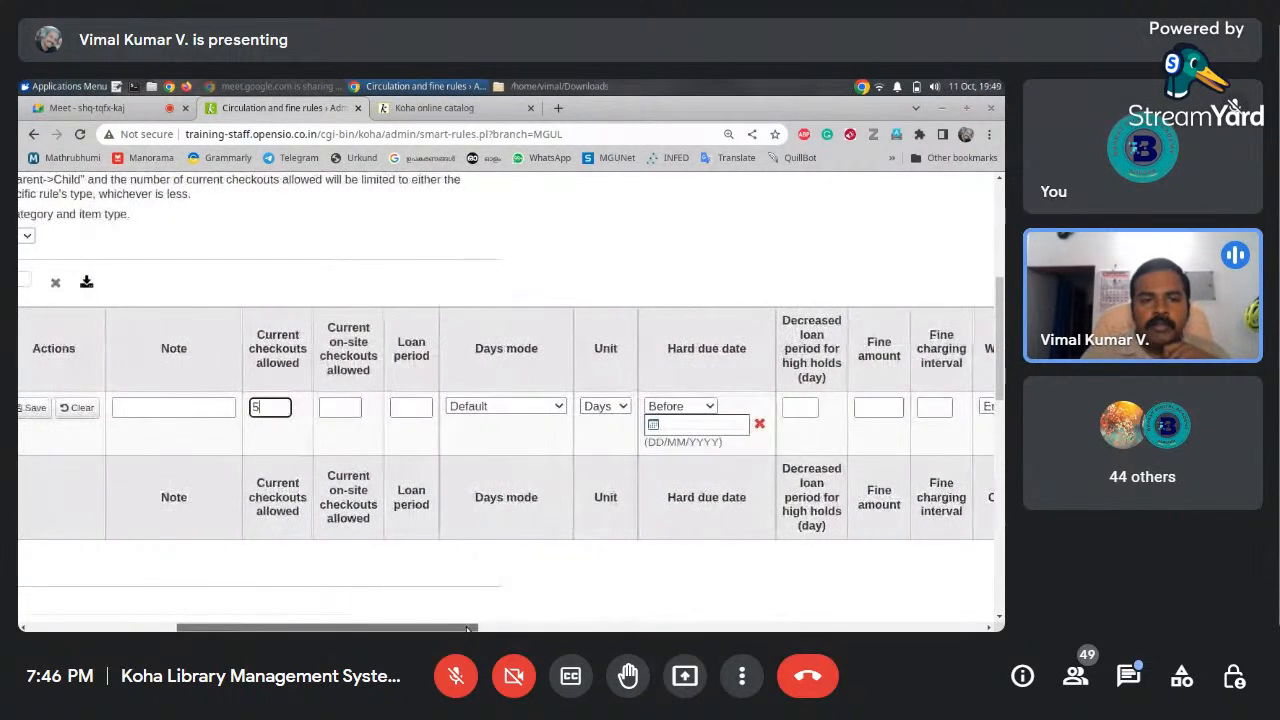
{"action": "left_click", "coordinate": [338, 408]}
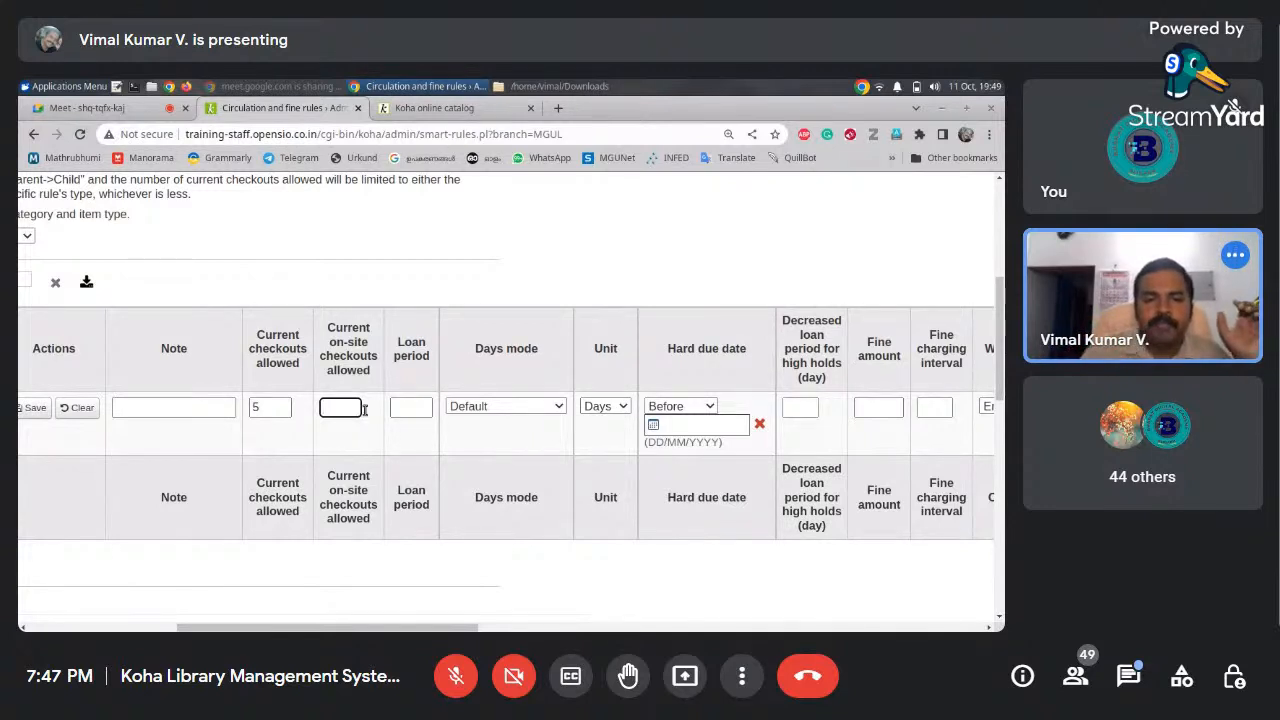
{"action": "left_click", "coordinate": [282, 405]}
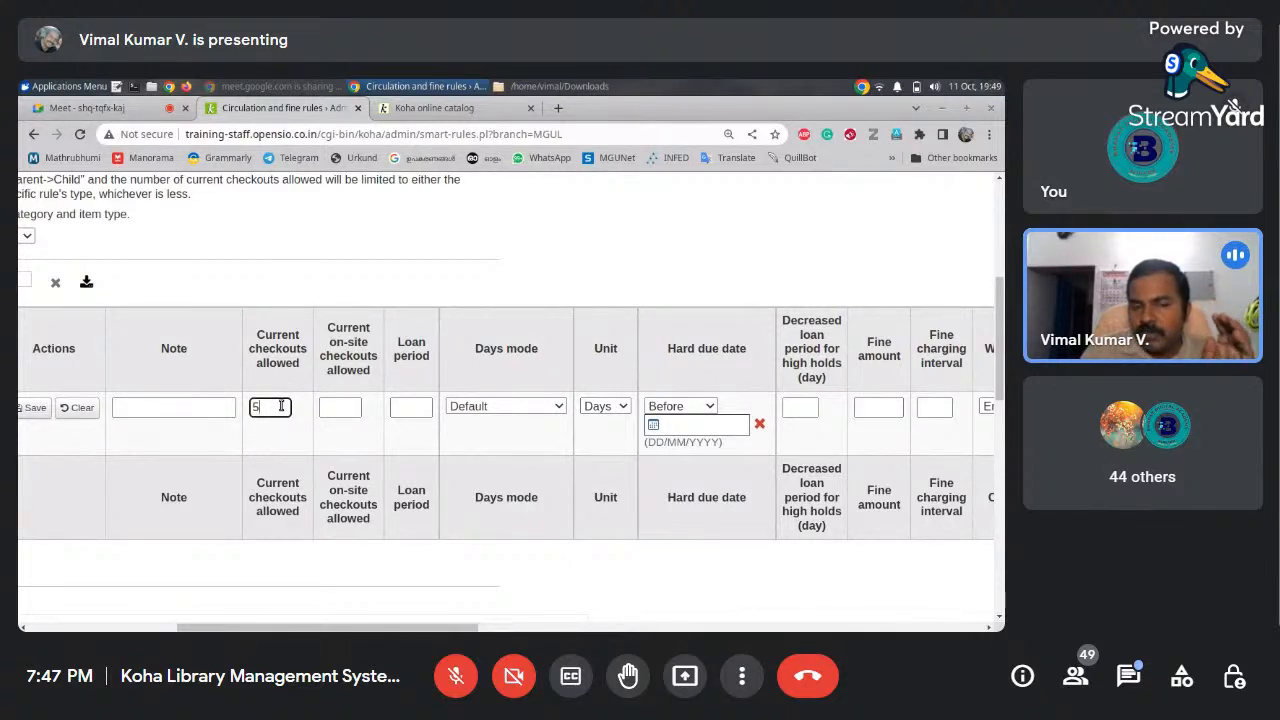
{"action": "left_click", "coordinate": [418, 406]}
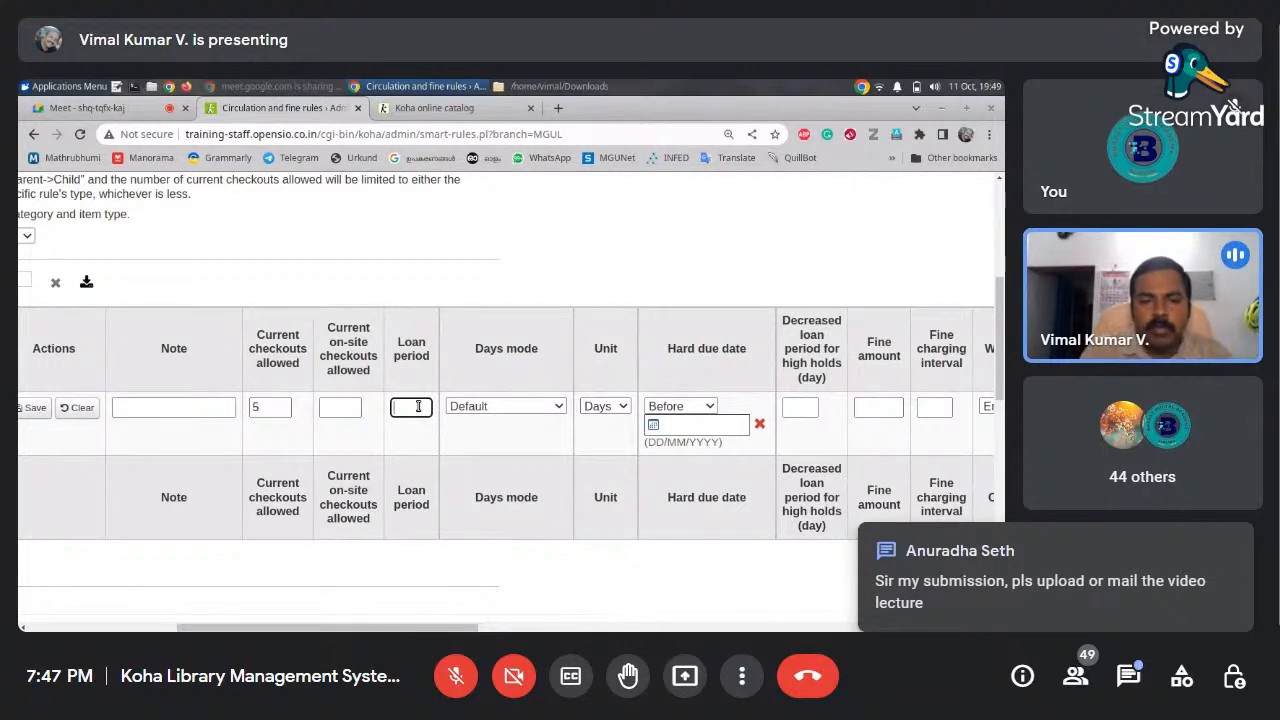
{"action": "type", "text": "1"}
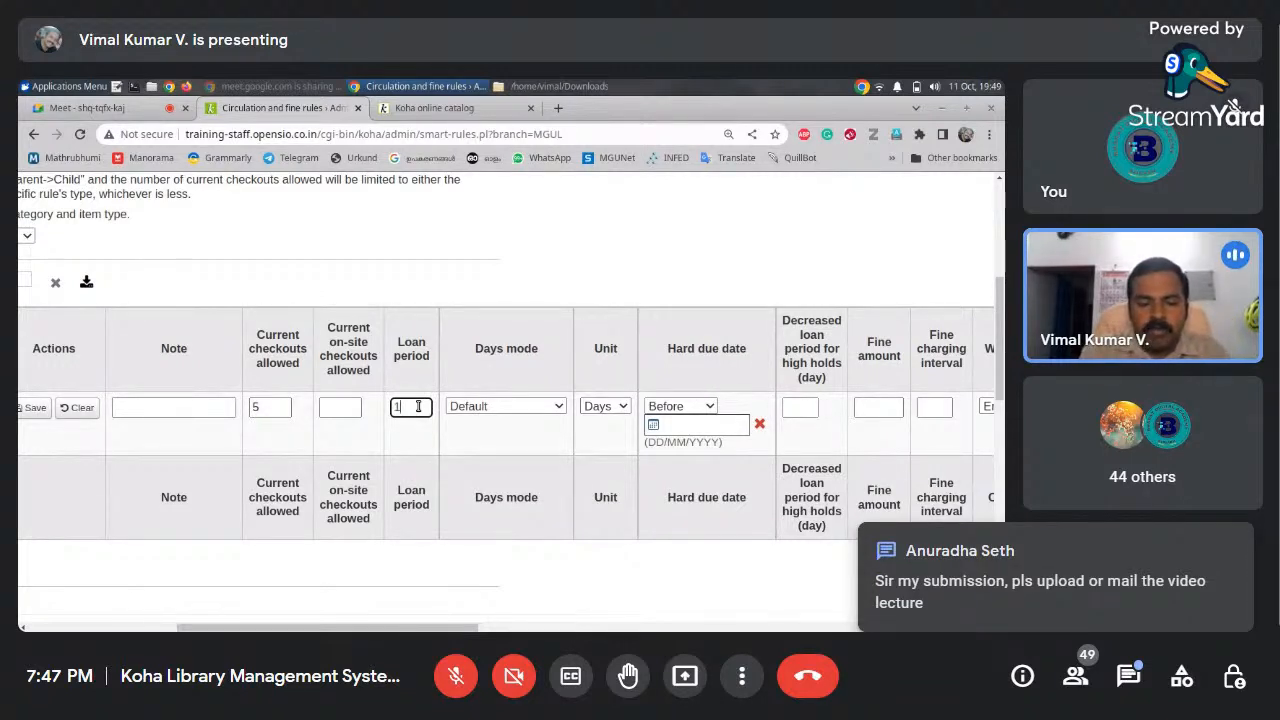
{"action": "type", "text": "5"}
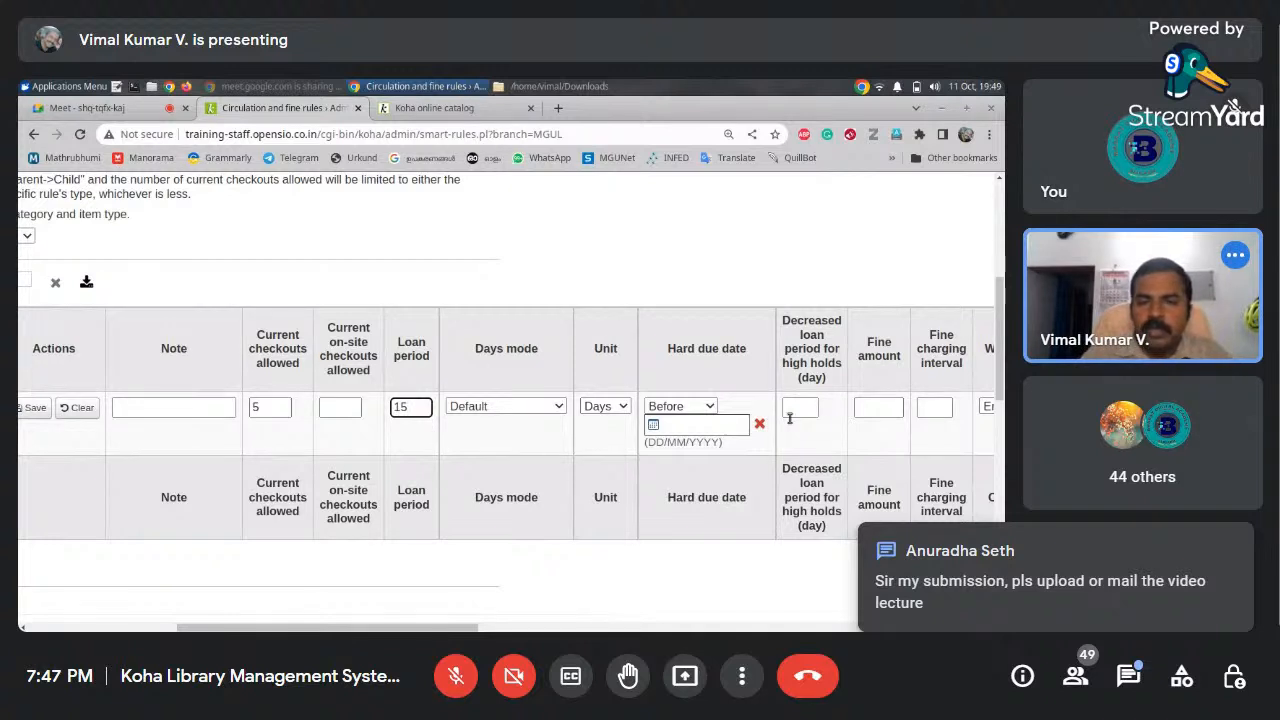
Keep Default days mode, Days unit and Before hard due date, and admit the waiting participant
{"action": "left_click", "coordinate": [556, 407]}
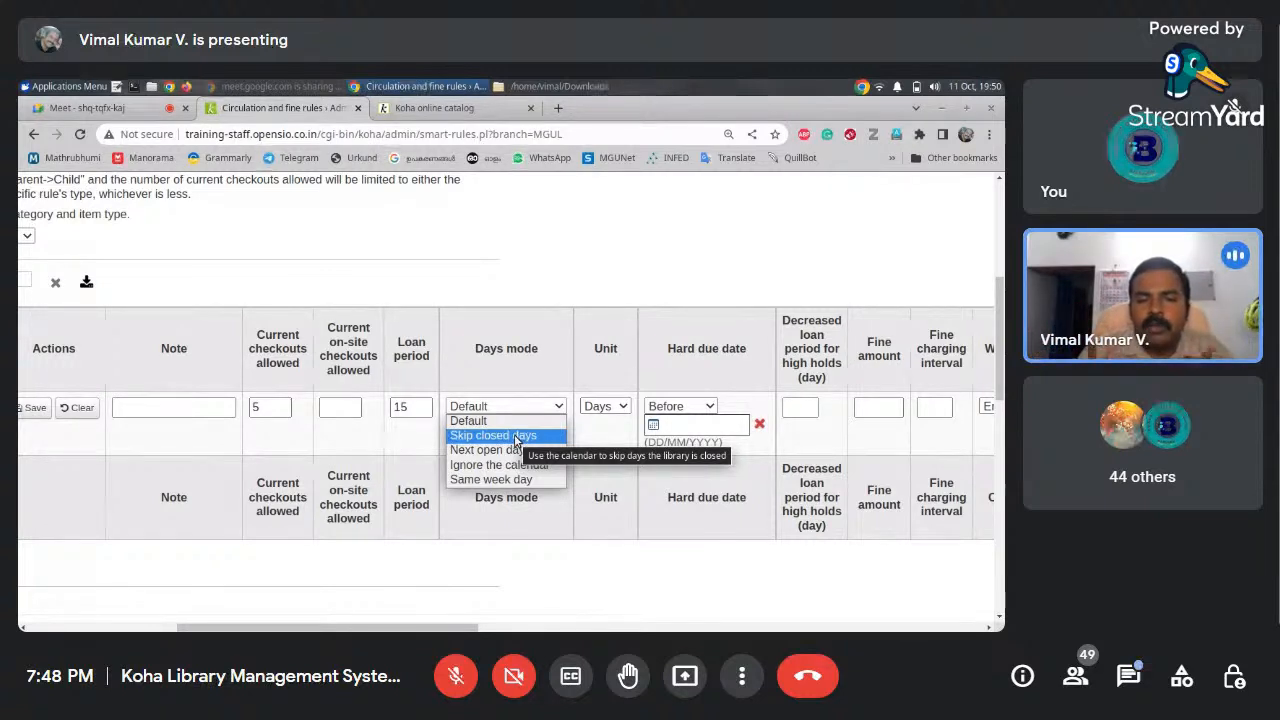
{"action": "left_click", "coordinate": [560, 352]}
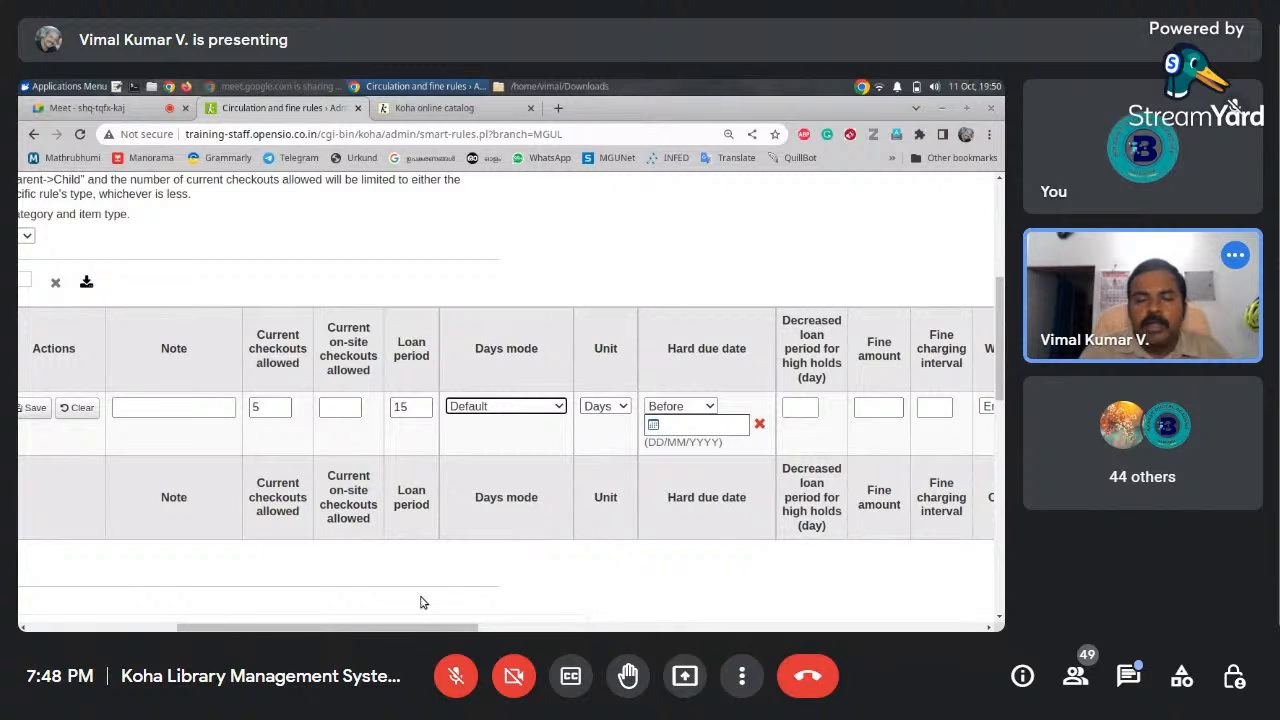
{"action": "left_click_drag", "start_coordinate": [420, 627], "coordinate": [495, 627]}
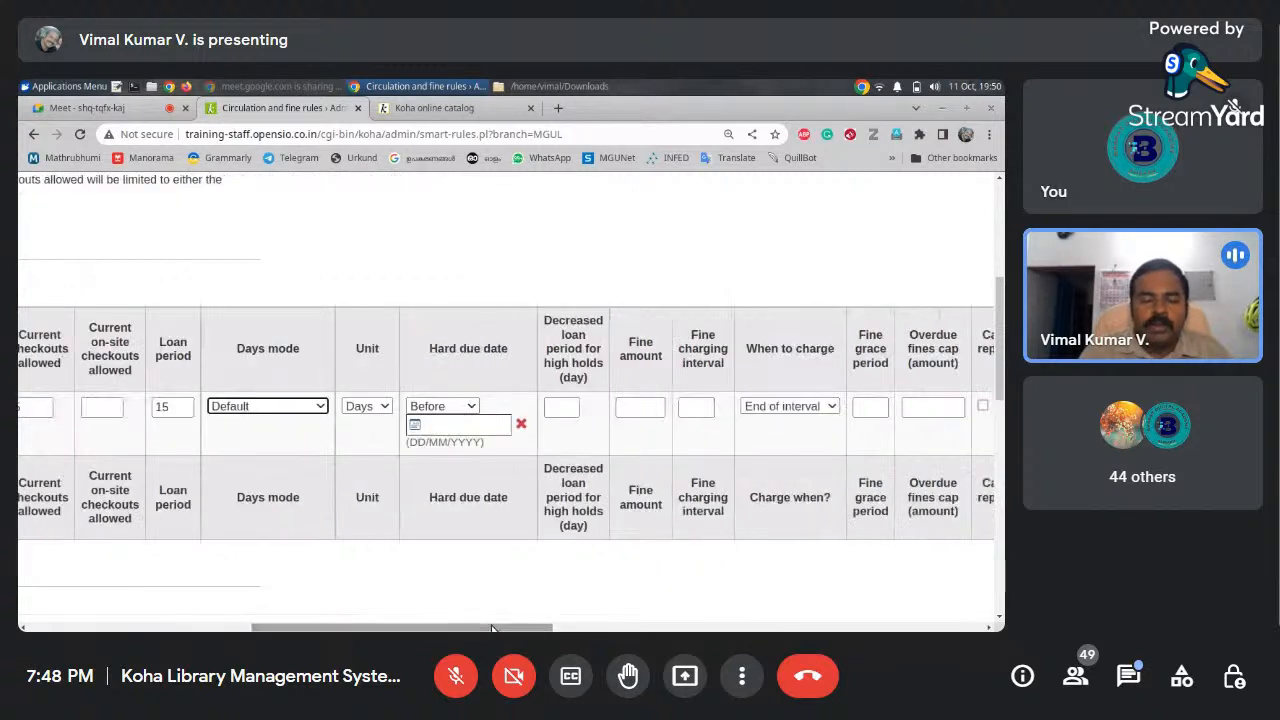
{"action": "left_click", "coordinate": [385, 419]}
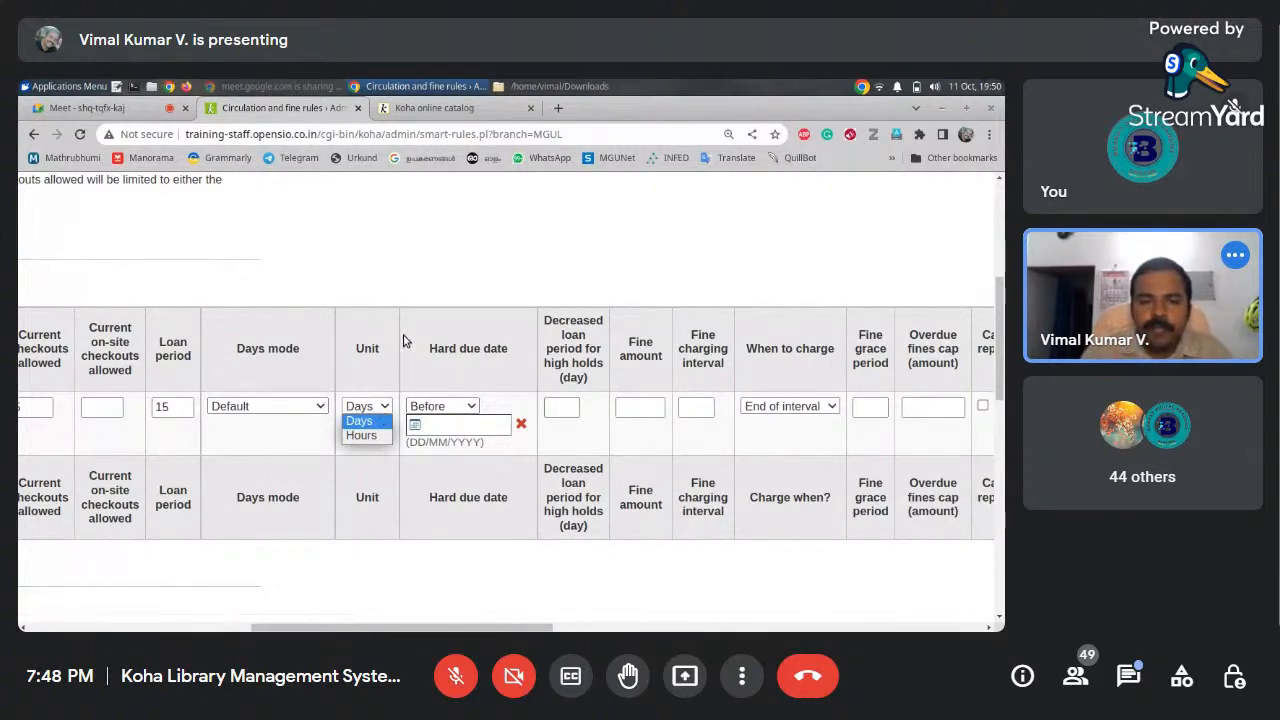
{"action": "left_click", "coordinate": [451, 280]}
{"action": "left_click", "coordinate": [471, 407]}
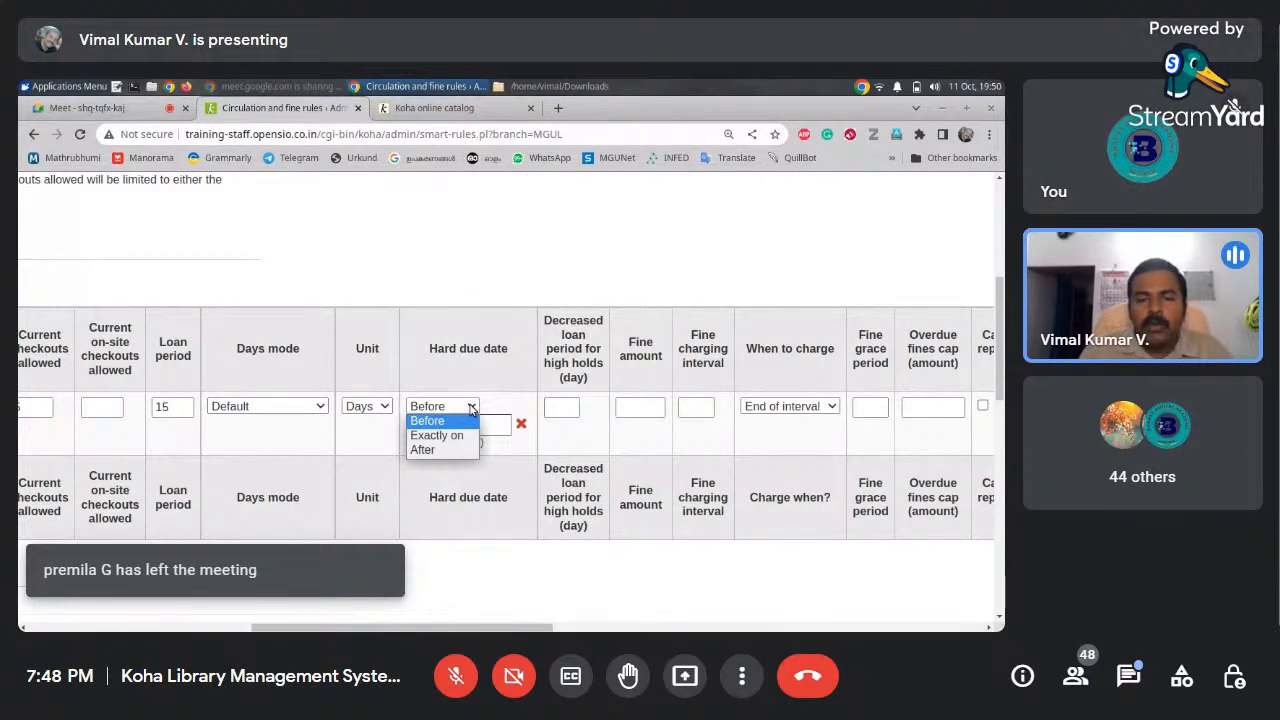
{"action": "left_click", "coordinate": [492, 293]}
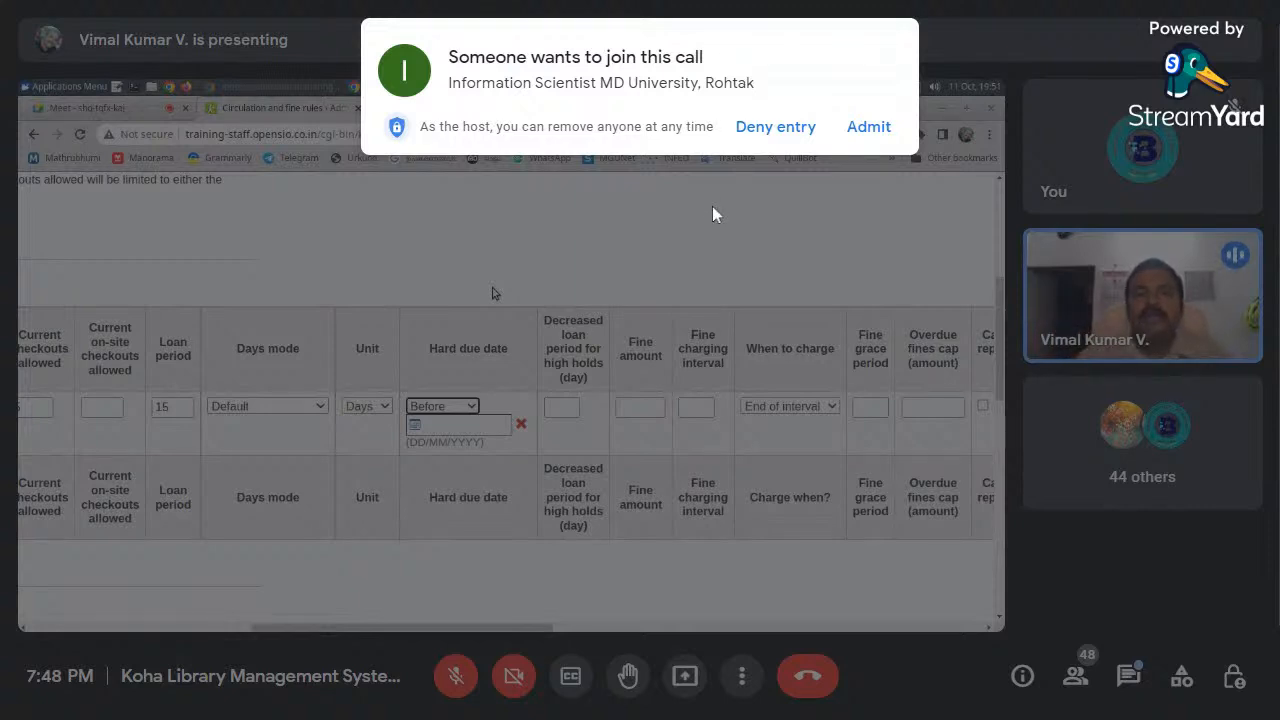
{"action": "left_click", "coordinate": [856, 128]}
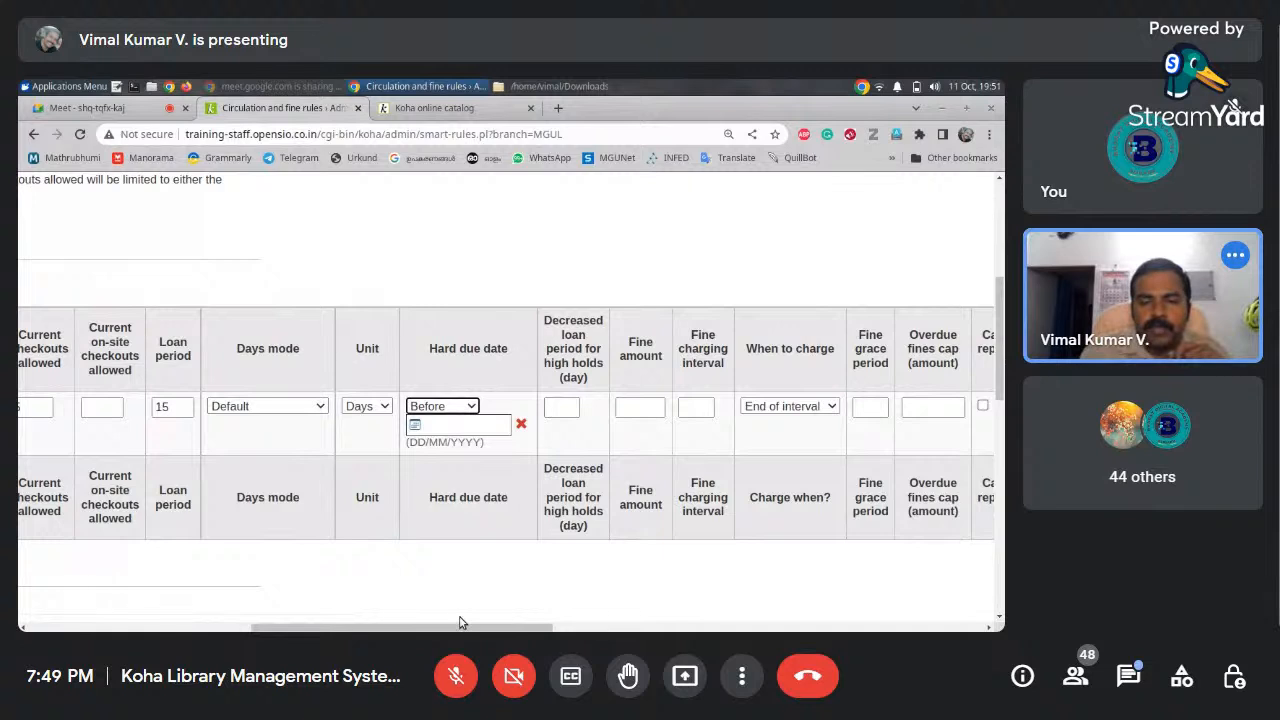
Enter a fine amount of 5 and a fine charging interval of 1
{"action": "left_click_drag", "start_coordinate": [461, 628], "coordinate": [556, 628]}
{"action": "left_click", "coordinate": [320, 412]}
{"action": "type", "text": "5"}
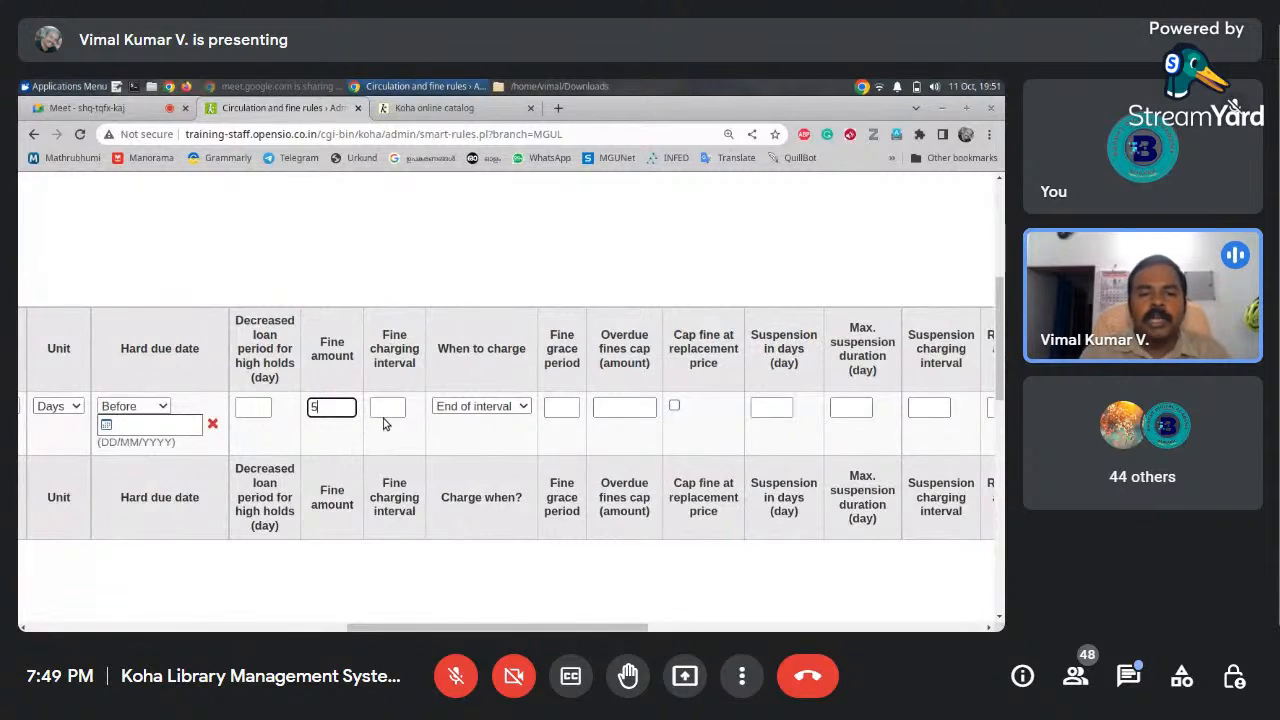
{"action": "left_click", "coordinate": [383, 410]}
{"action": "type", "text": "1"}
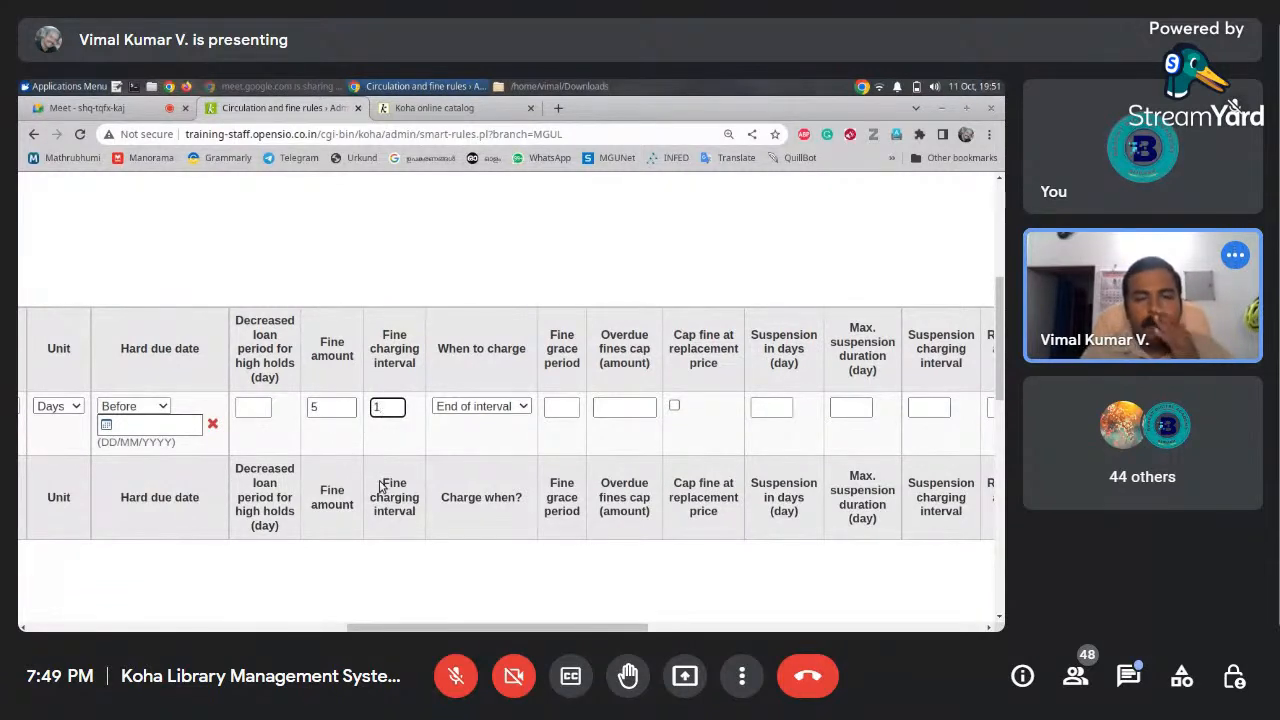
Keep End of interval for when to charge and clear the fine grace period
{"action": "left_click_drag", "start_coordinate": [471, 630], "coordinate": [497, 630]}
{"action": "left_click", "coordinate": [437, 407]}
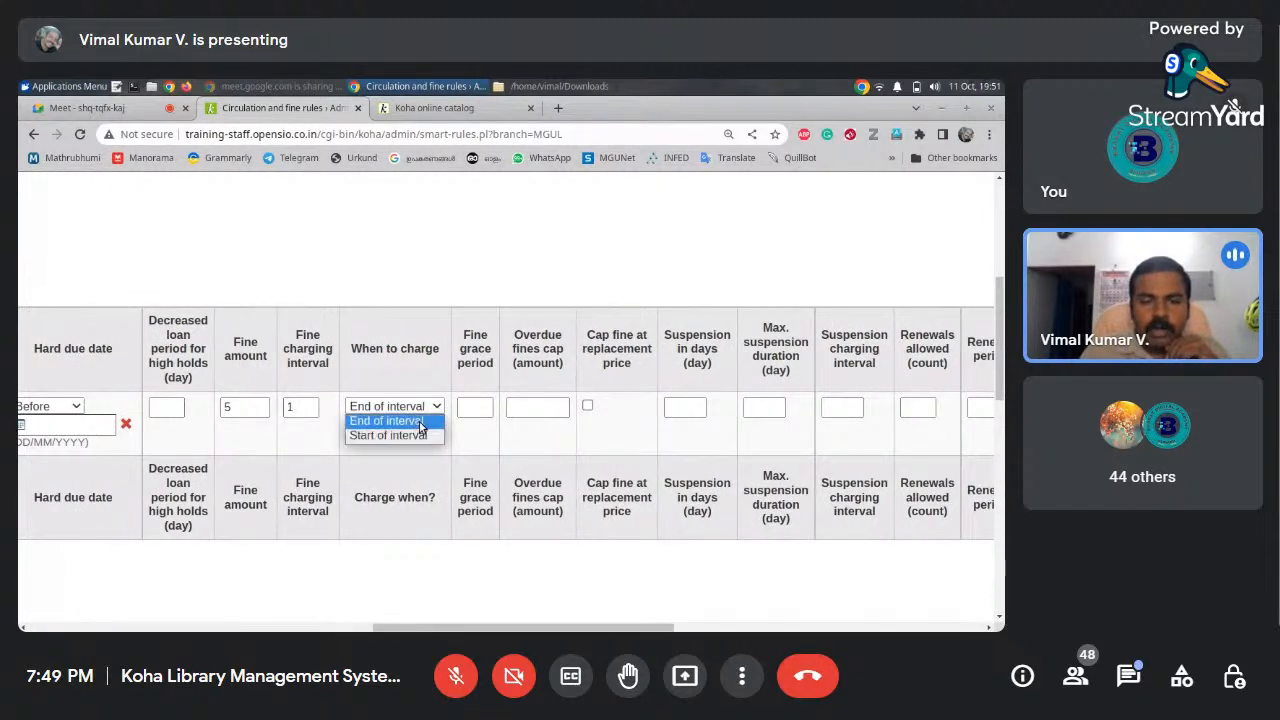
{"action": "left_click", "coordinate": [426, 383]}
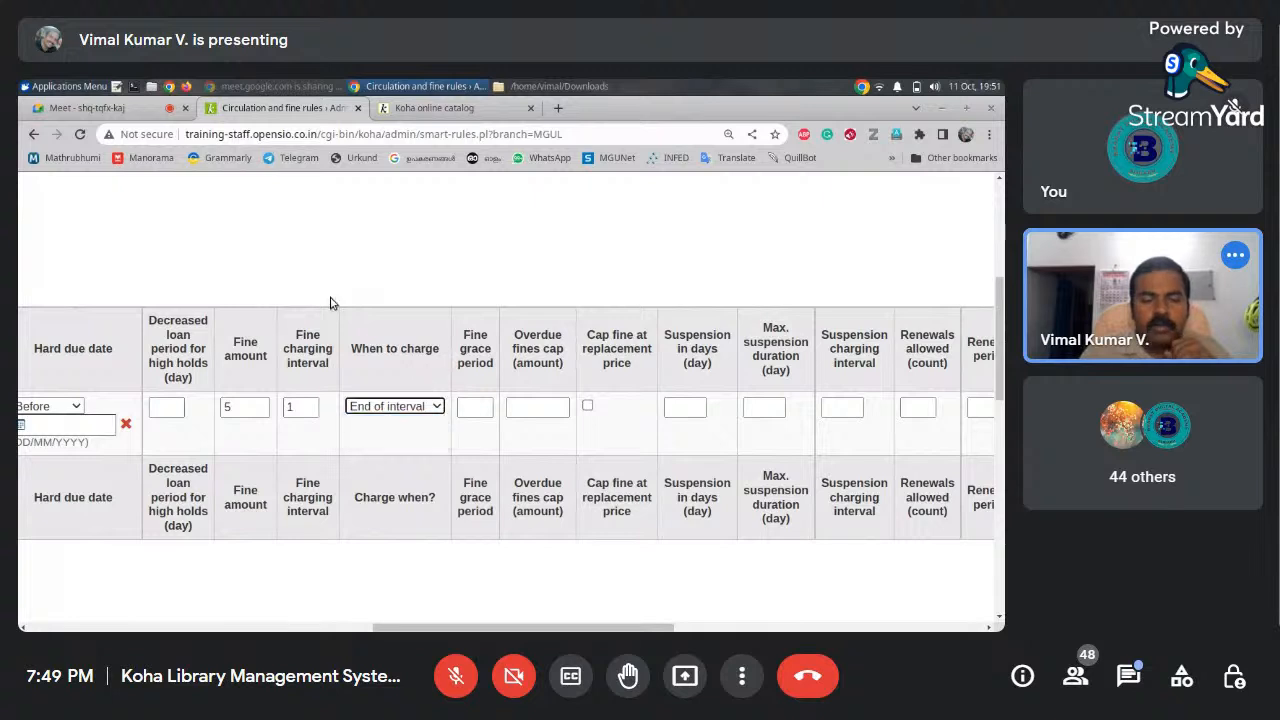
{"action": "left_click_drag", "start_coordinate": [450, 628], "coordinate": [479, 628]}
{"action": "left_click", "coordinate": [385, 408]}
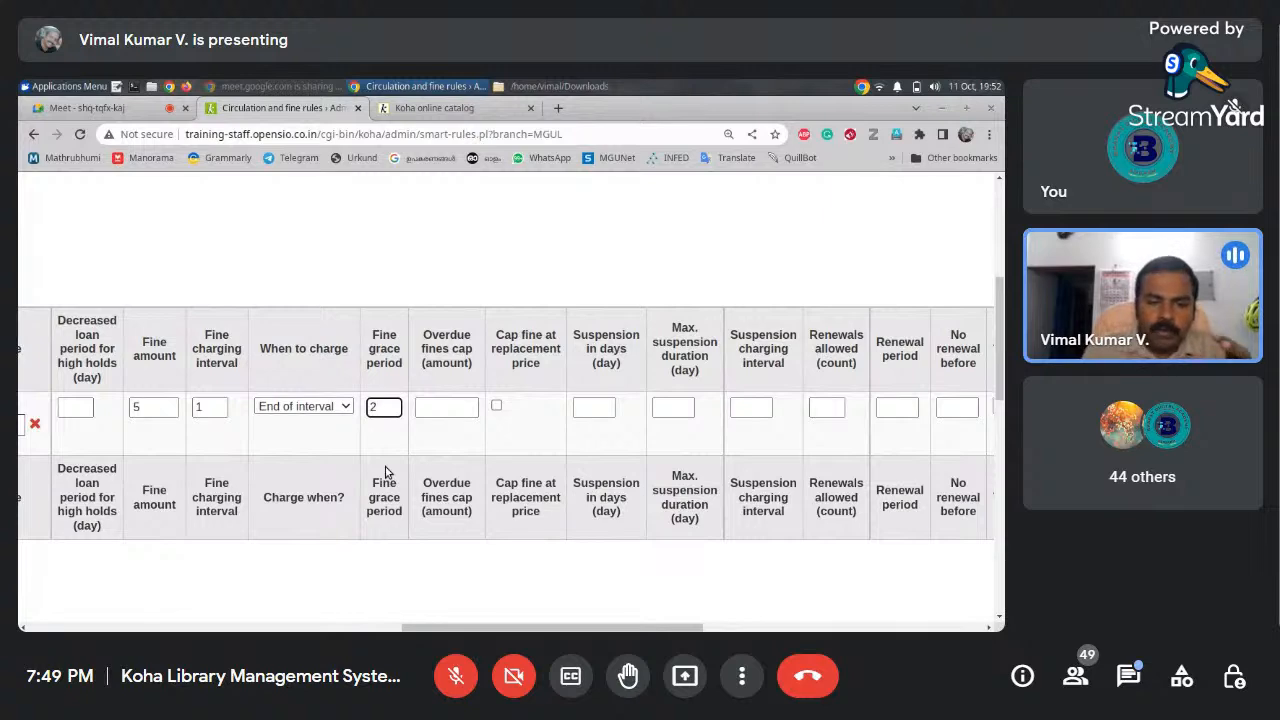
{"action": "left_click_drag", "start_coordinate": [428, 628], "coordinate": [222, 626]}
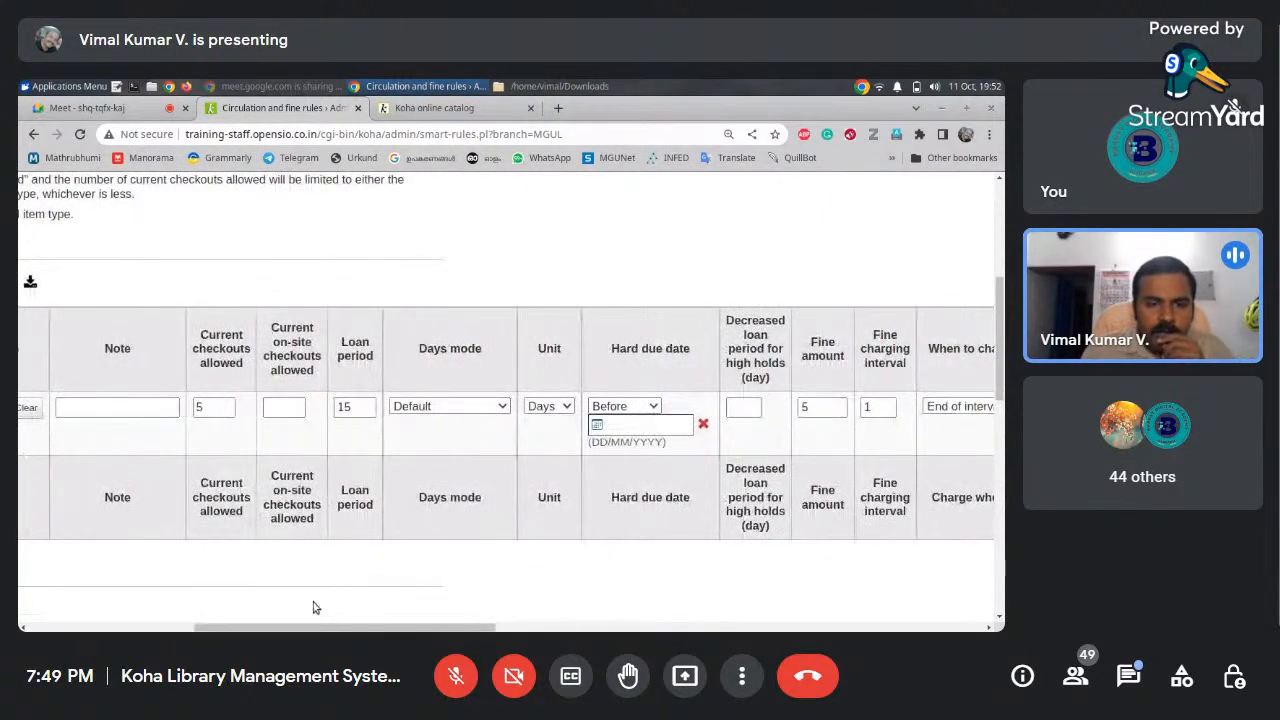
{"action": "left_click_drag", "start_coordinate": [310, 628], "coordinate": [494, 628]}
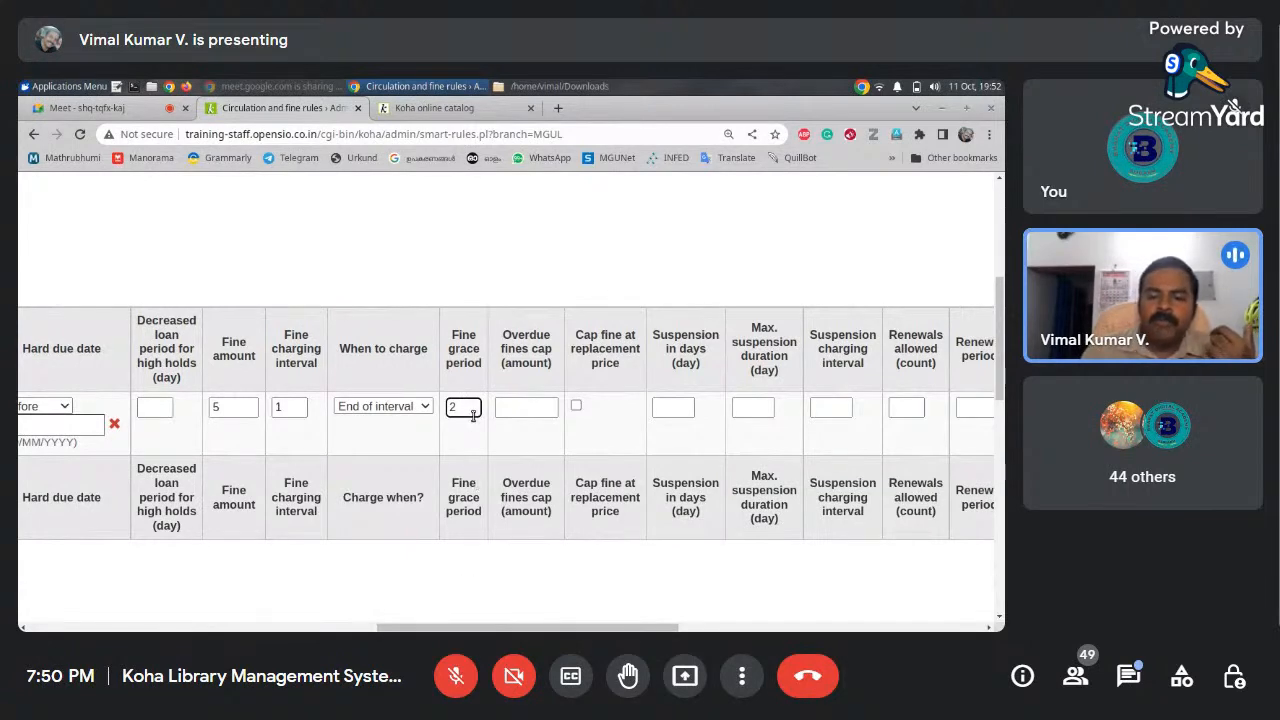
{"action": "key", "text": "BackSpace"}
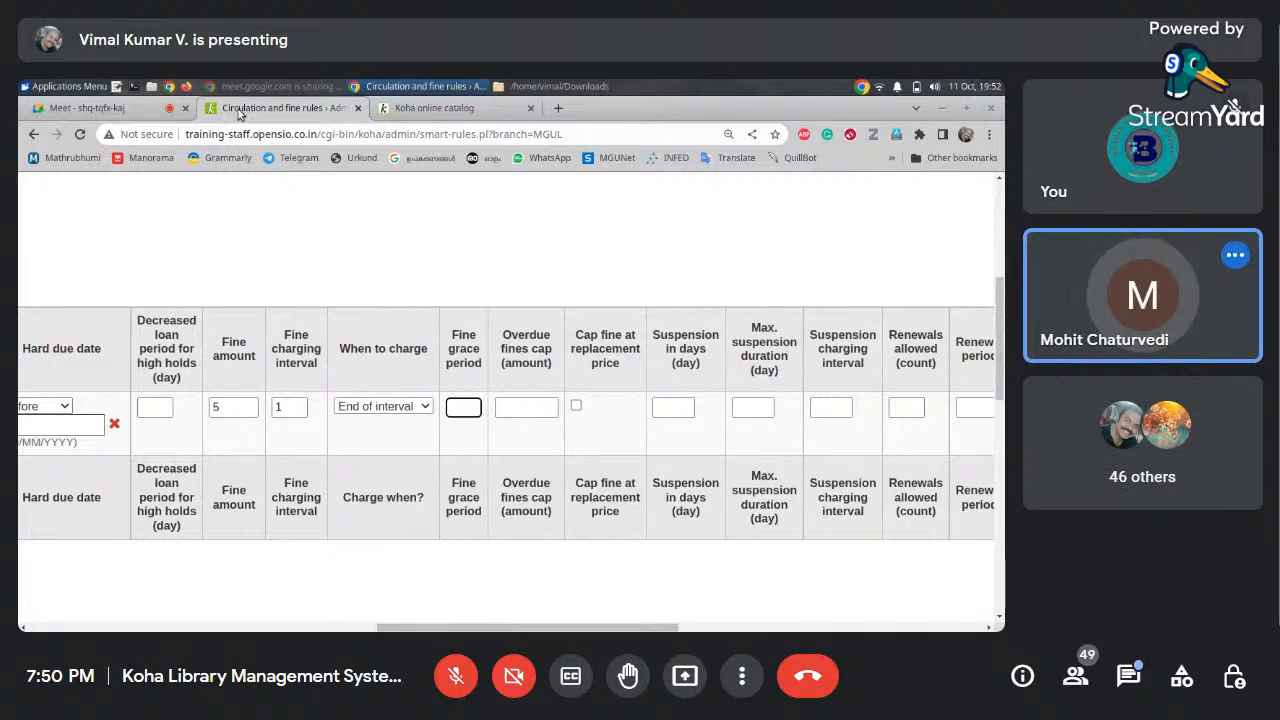
{"action": "left_click", "coordinate": [87, 107]}
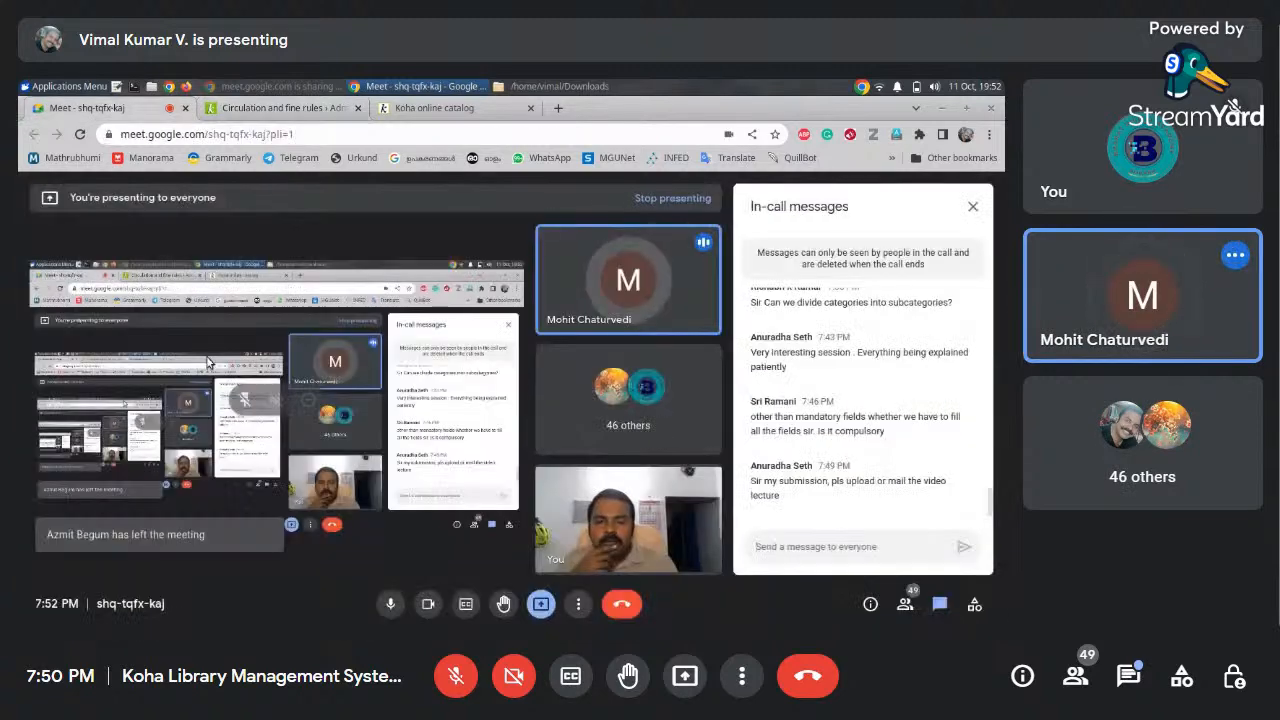
{"action": "left_click", "coordinate": [280, 107]}
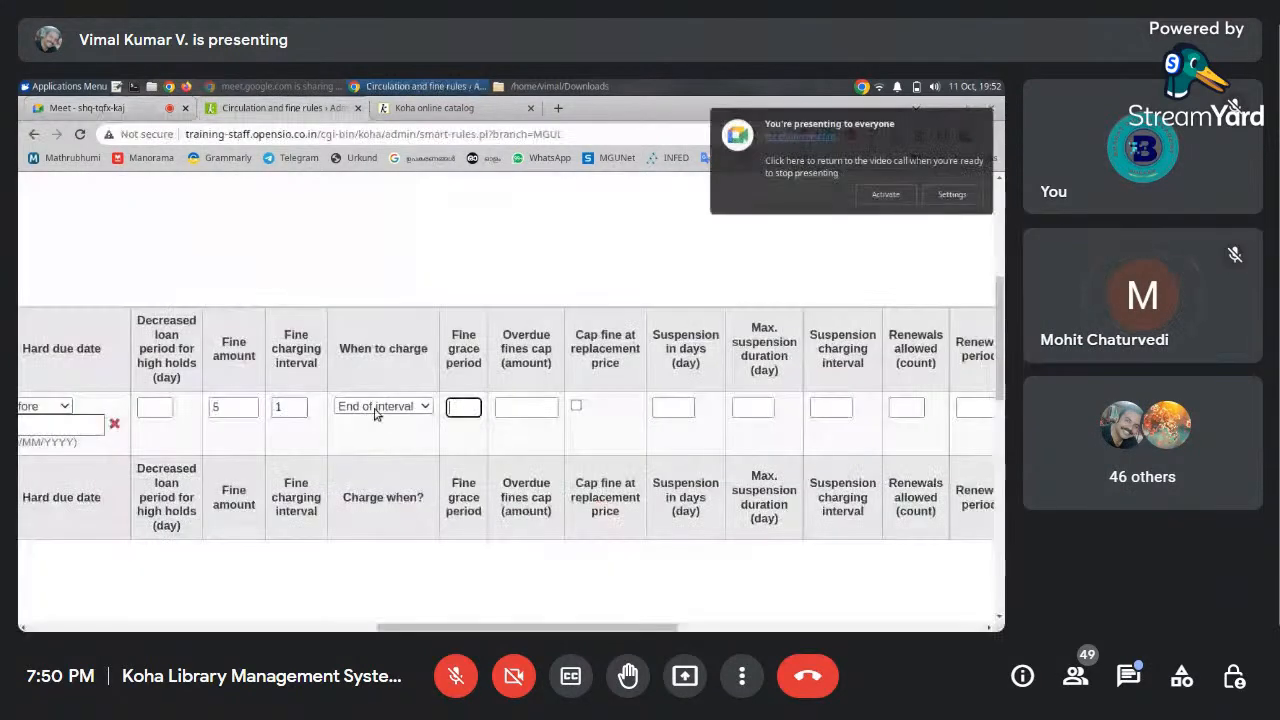
{"action": "left_click_drag", "start_coordinate": [472, 627], "coordinate": [303, 627]}
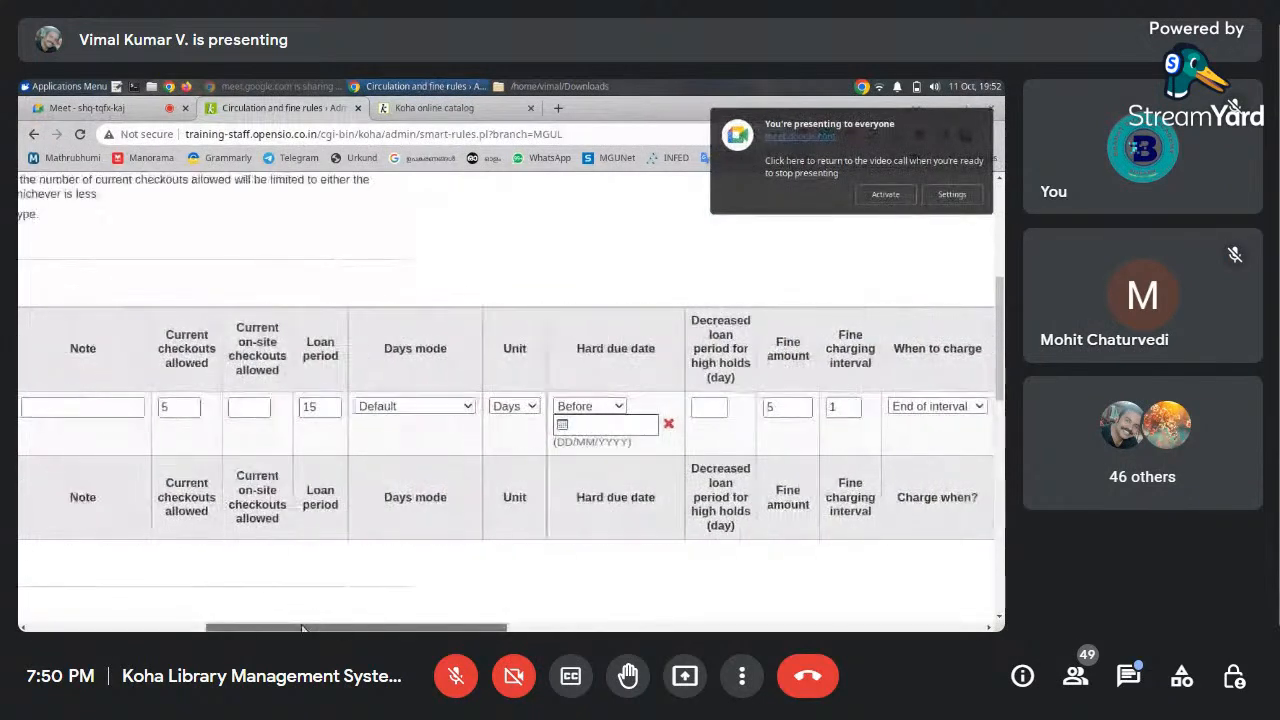
{"action": "left_click", "coordinate": [320, 408]}
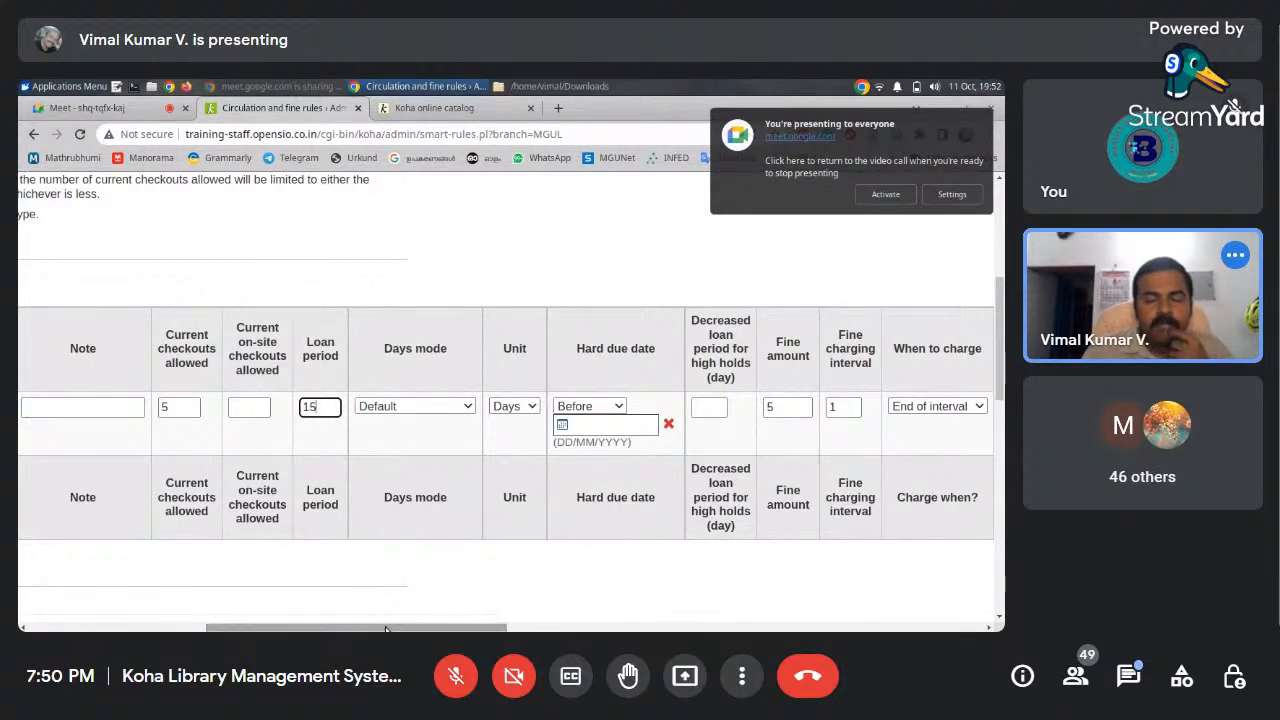
{"action": "left_click_drag", "start_coordinate": [440, 628], "coordinate": [650, 627]}
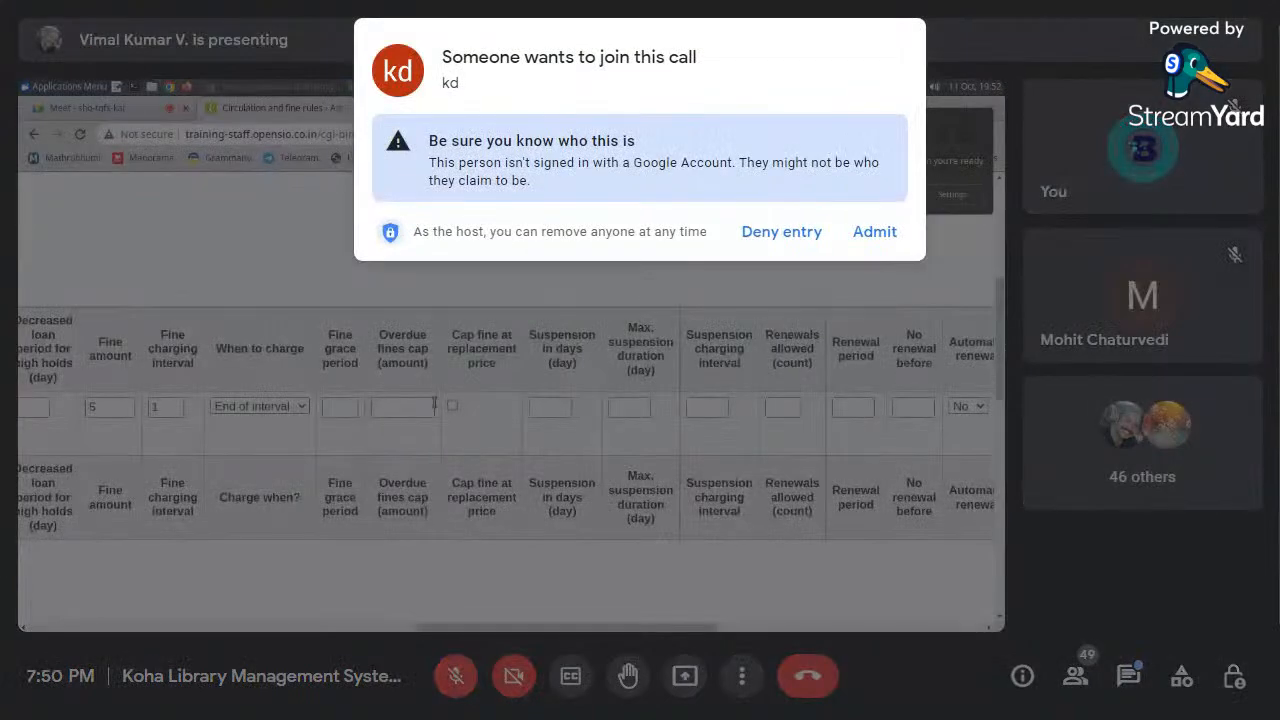
Leave the overdue fines cap empty and deny entry to the unknown person asking to join
{"action": "left_click", "coordinate": [405, 410]}
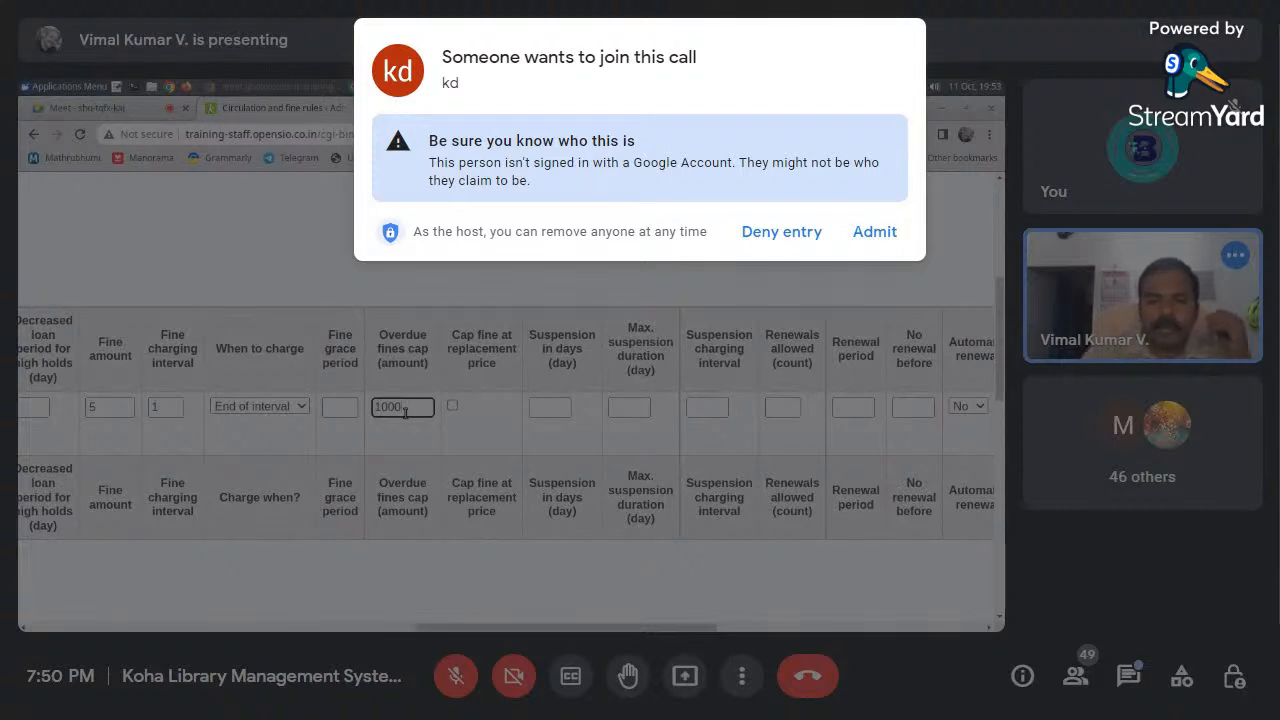
{"action": "left_click", "coordinate": [797, 240]}
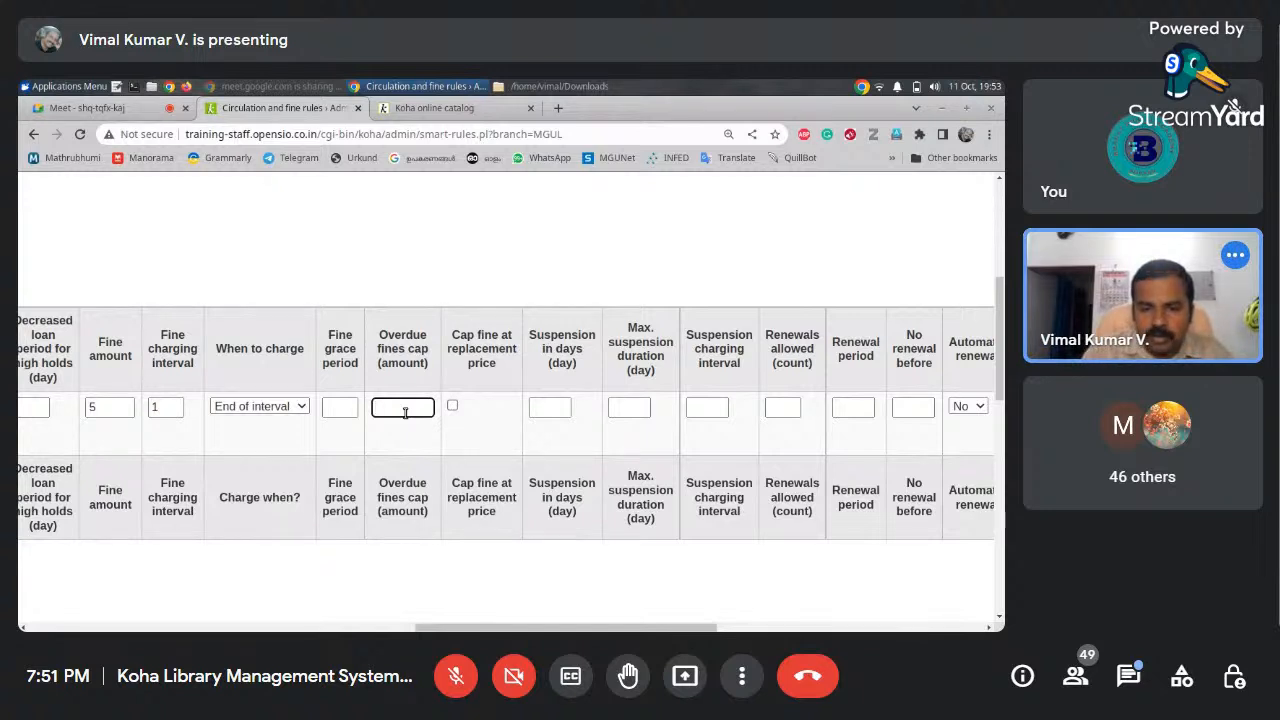
{"action": "left_click_drag", "start_coordinate": [653, 628], "coordinate": [757, 630]}
{"action": "left_click", "coordinate": [437, 410]}
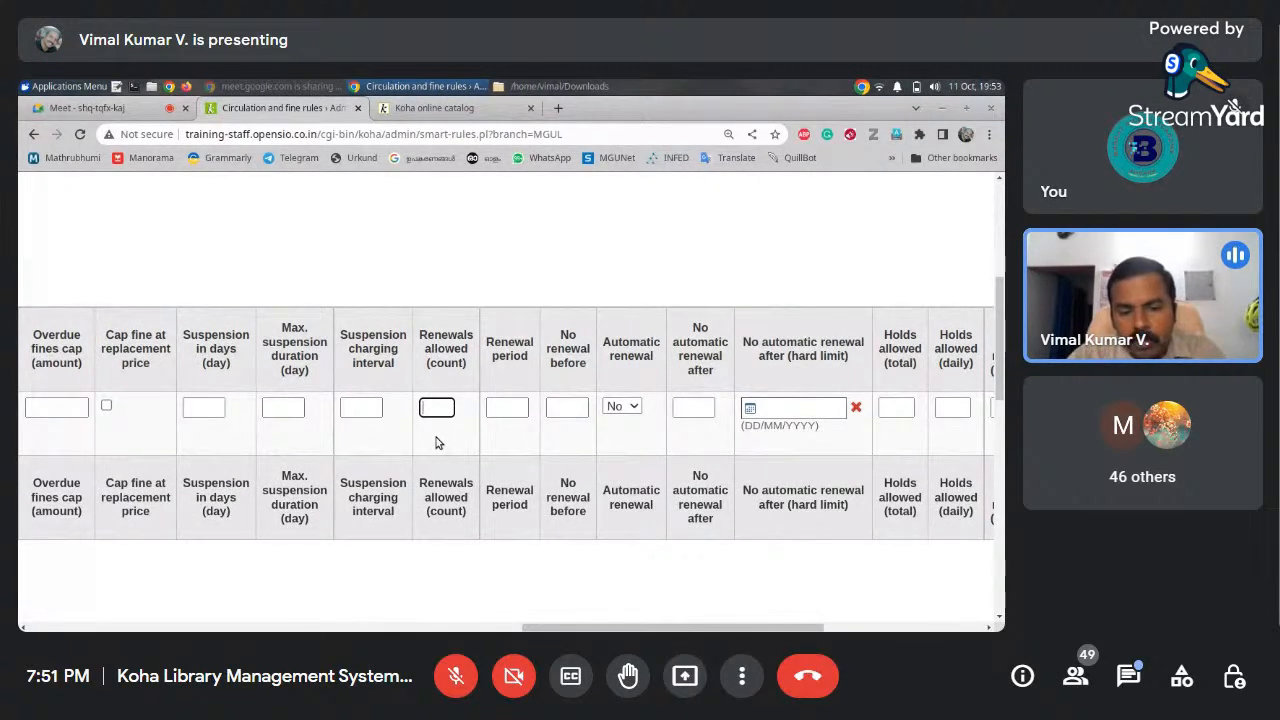
Enter a renewal period of 15 and leave No renewal before blank
{"action": "left_click", "coordinate": [513, 408]}
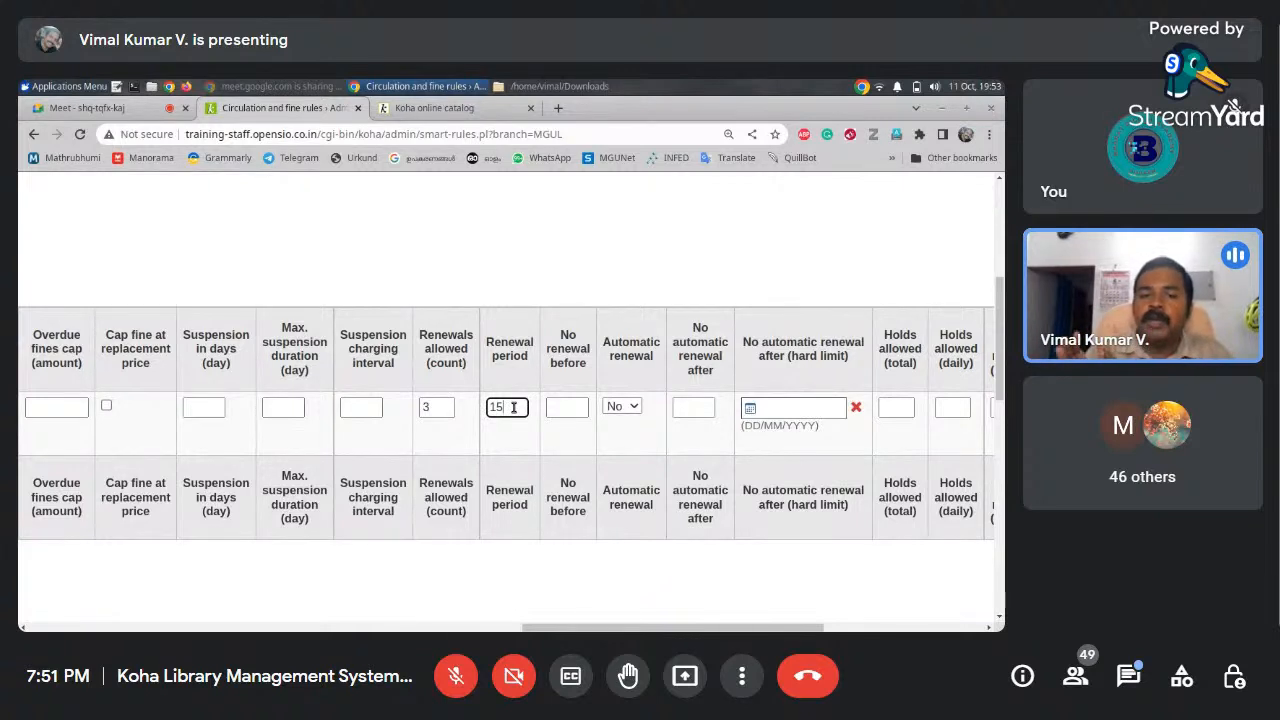
{"action": "type", "text": "15"}
{"action": "left_click", "coordinate": [580, 408]}
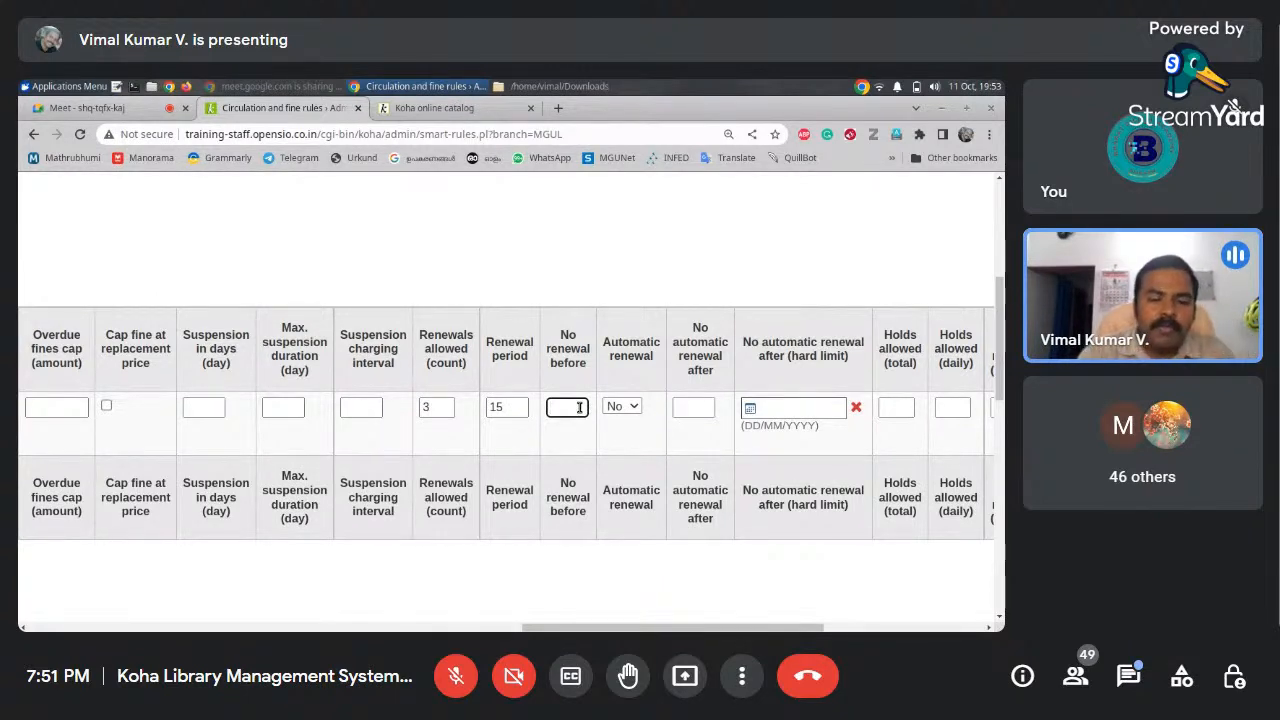
{"action": "type", "text": "10"}
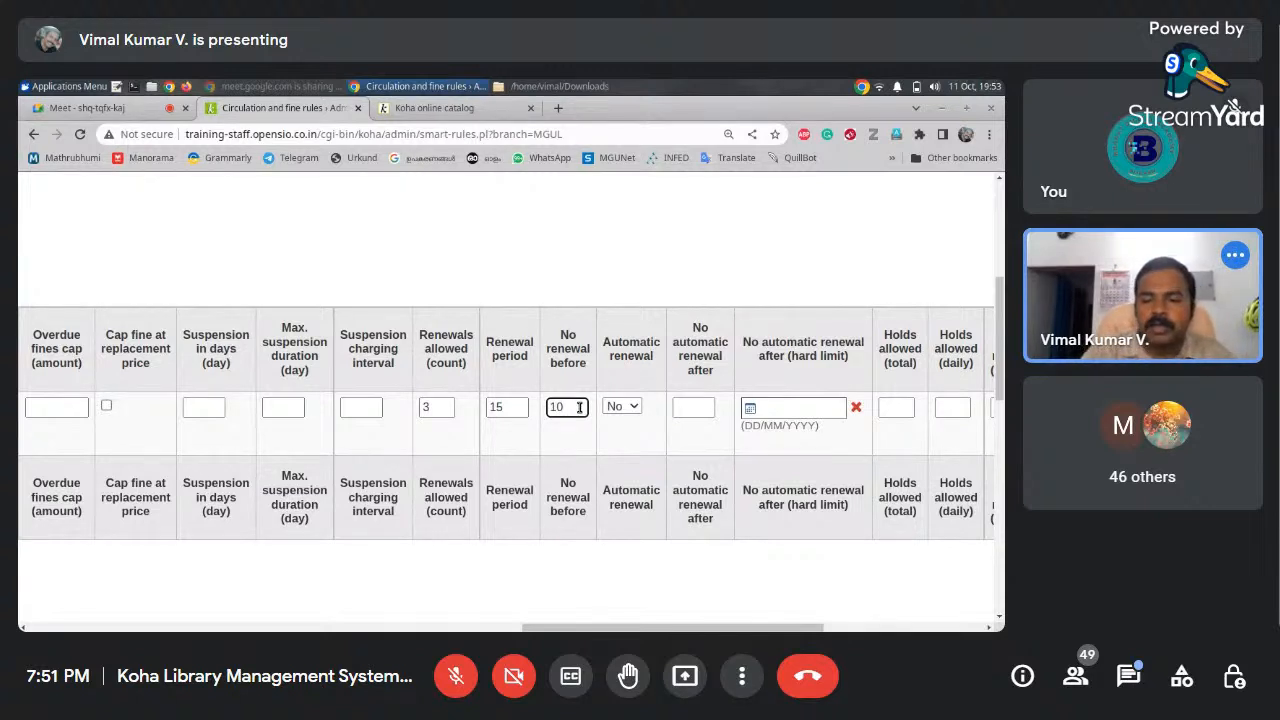
{"action": "key", "text": "BackSpace"}
{"action": "key", "text": "BackSpace"}
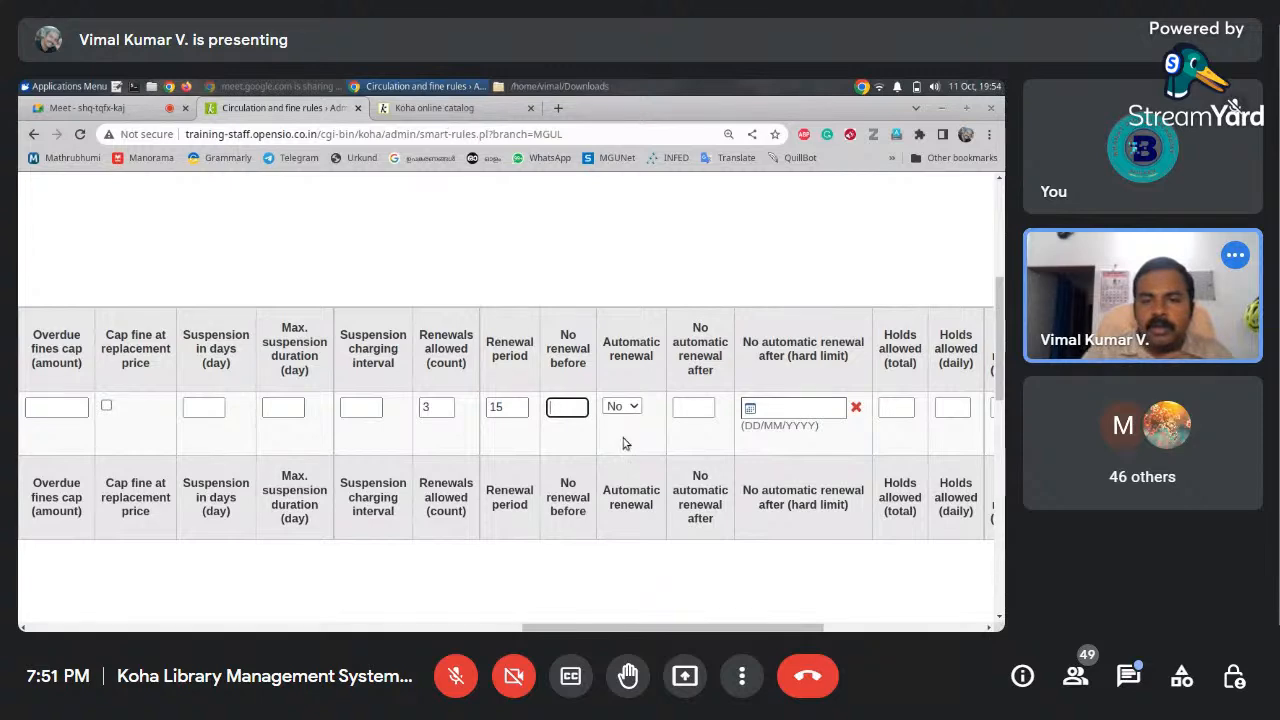
{"action": "left_click_drag", "start_coordinate": [585, 627], "coordinate": [695, 627]}
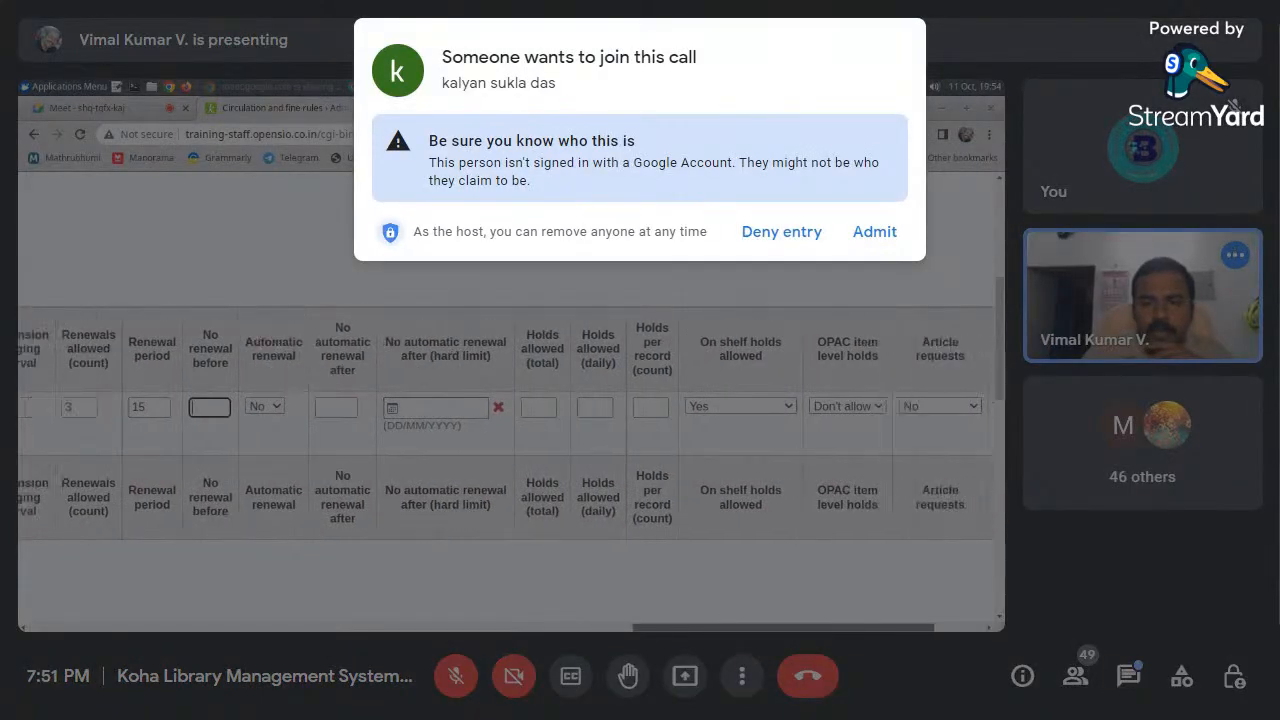
Admit the waiting guest and set total holds allowed to 5
{"action": "left_click", "coordinate": [553, 410]}
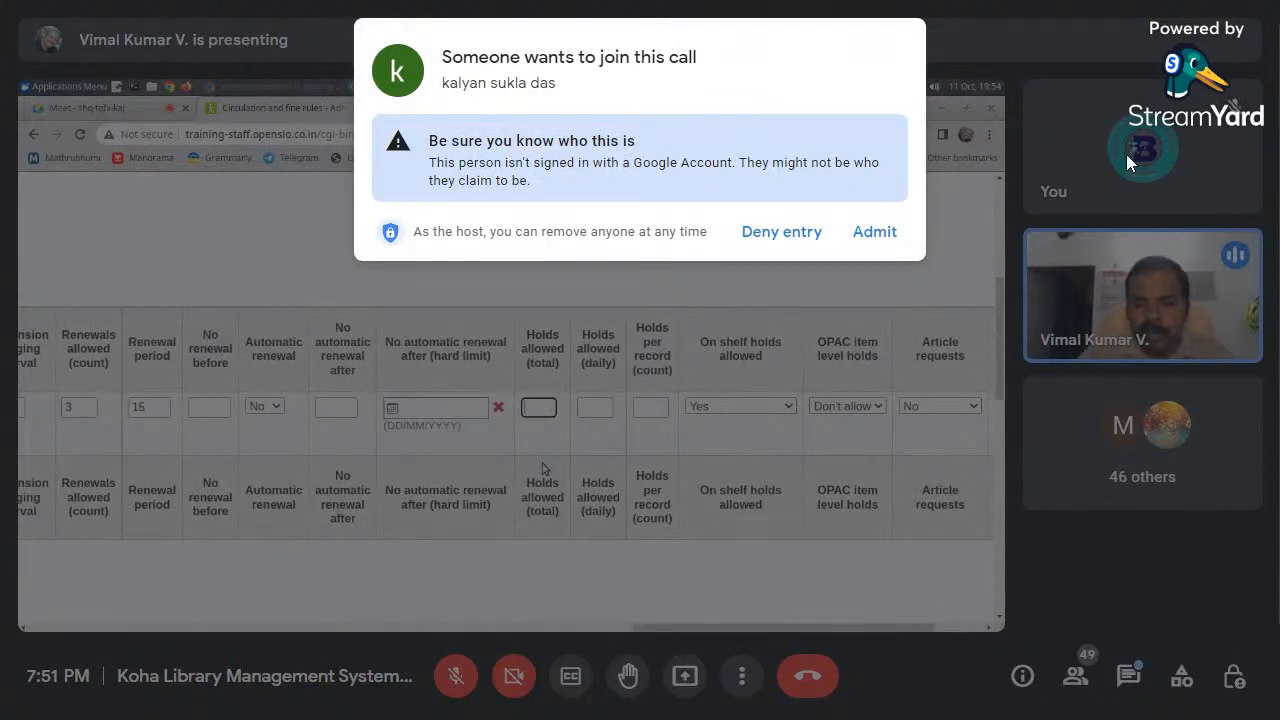
{"action": "left_click", "coordinate": [873, 235]}
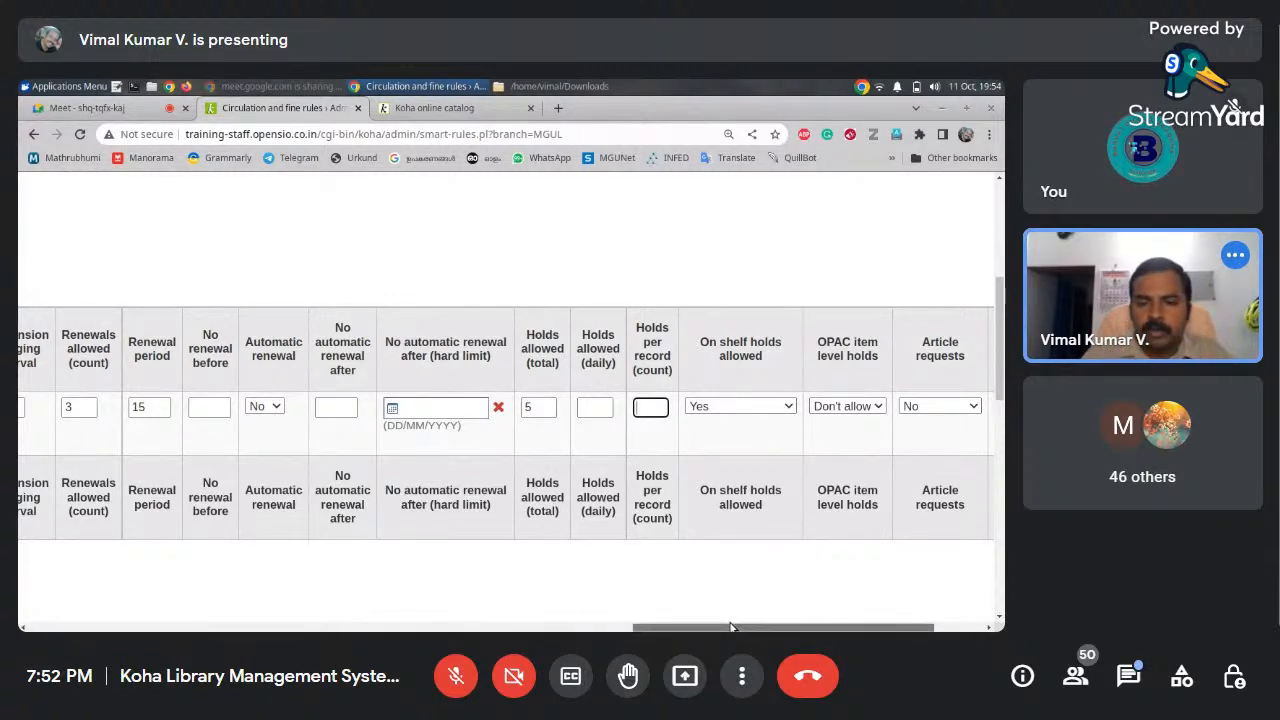
{"action": "left_click_drag", "start_coordinate": [730, 626], "coordinate": [781, 623]}
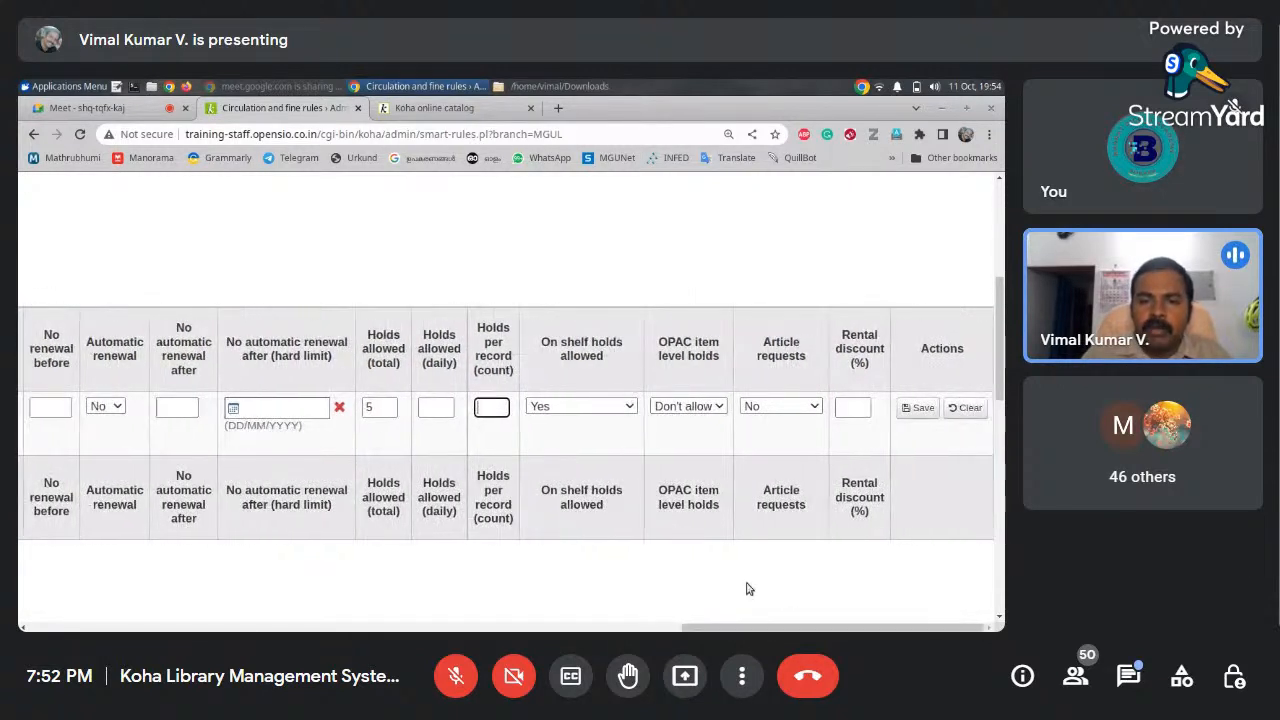
Try the On shelf holds allowed options, leaving it set to Yes
{"action": "left_click", "coordinate": [627, 408]}
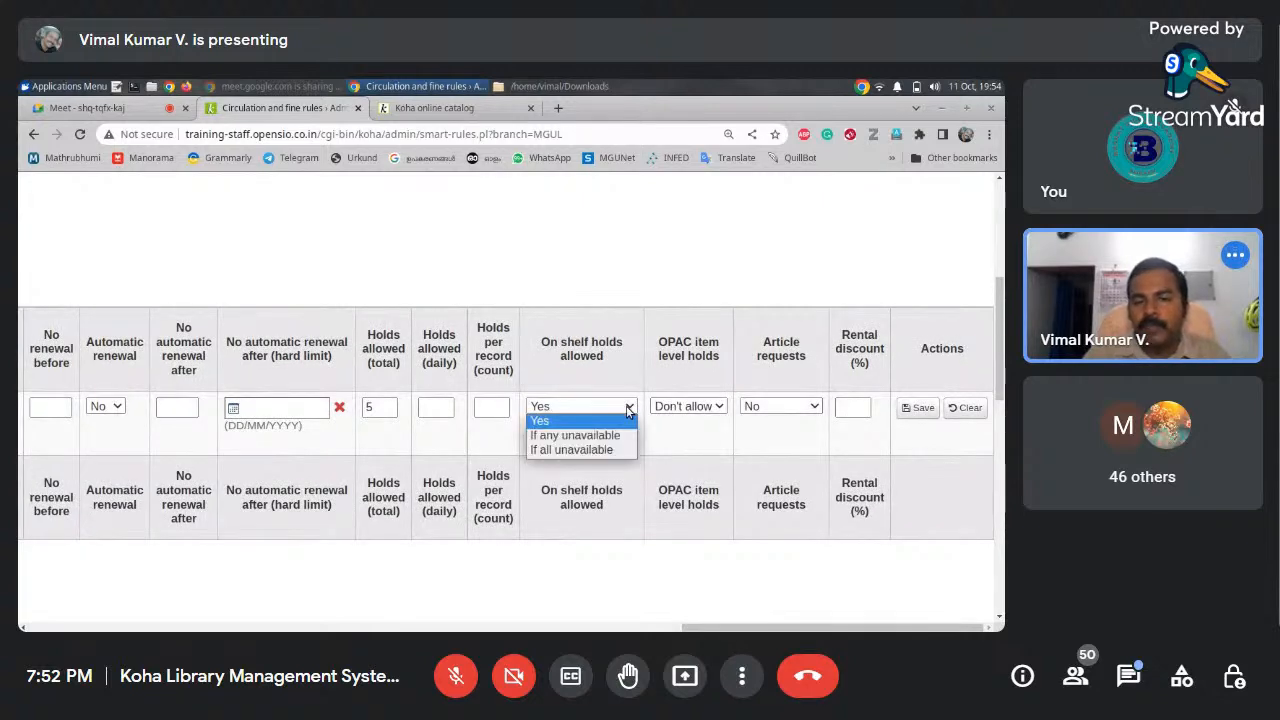
{"action": "left_click", "coordinate": [555, 422]}
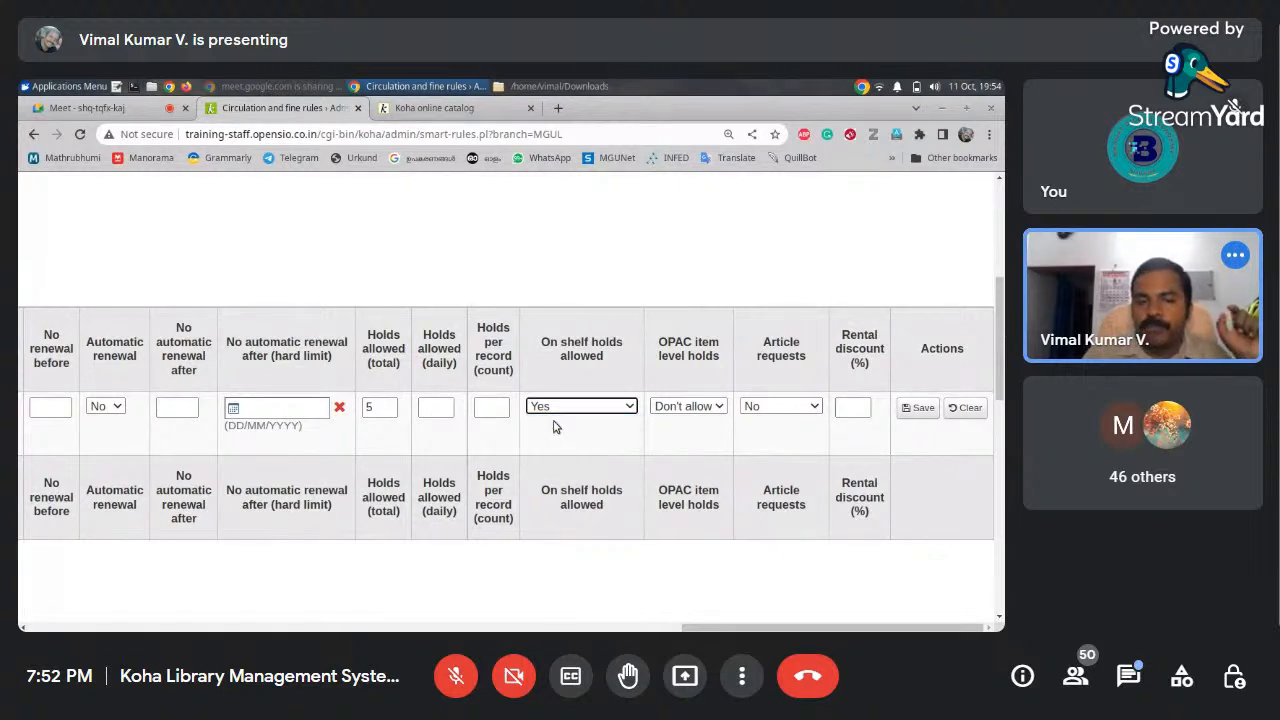
{"action": "left_click", "coordinate": [627, 409]}
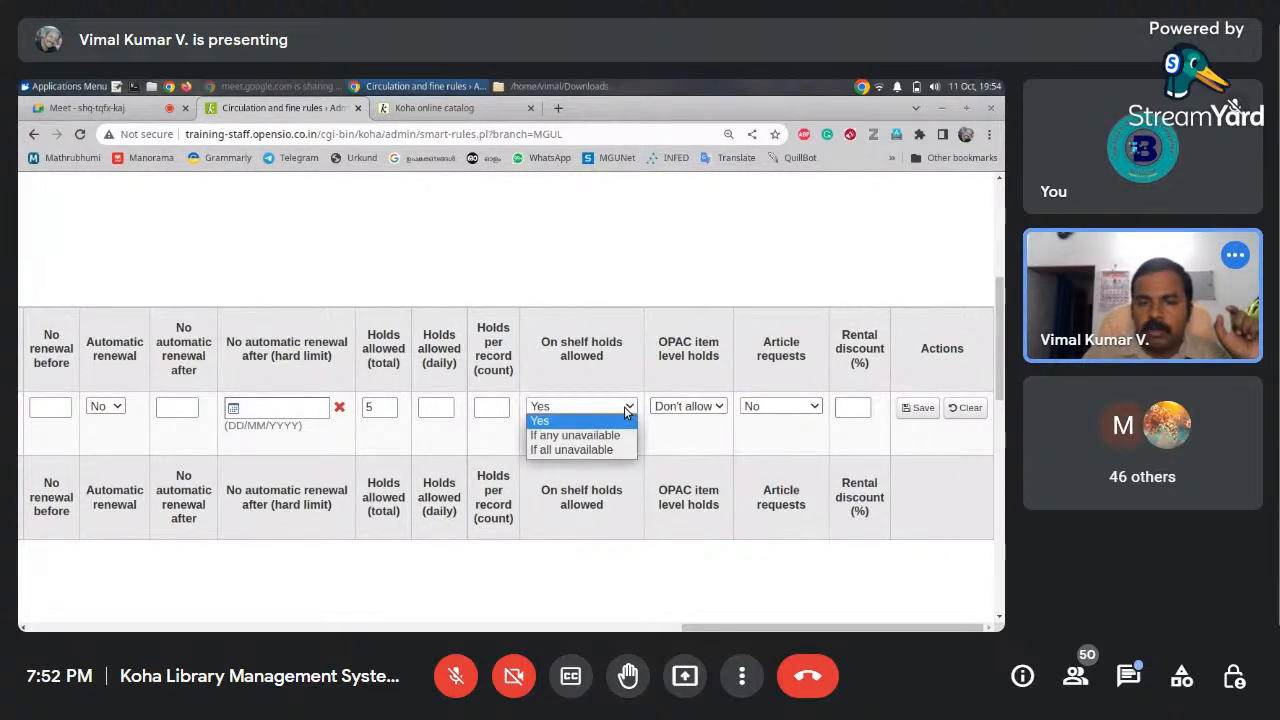
{"action": "left_click", "coordinate": [557, 452]}
{"action": "left_click", "coordinate": [573, 410]}
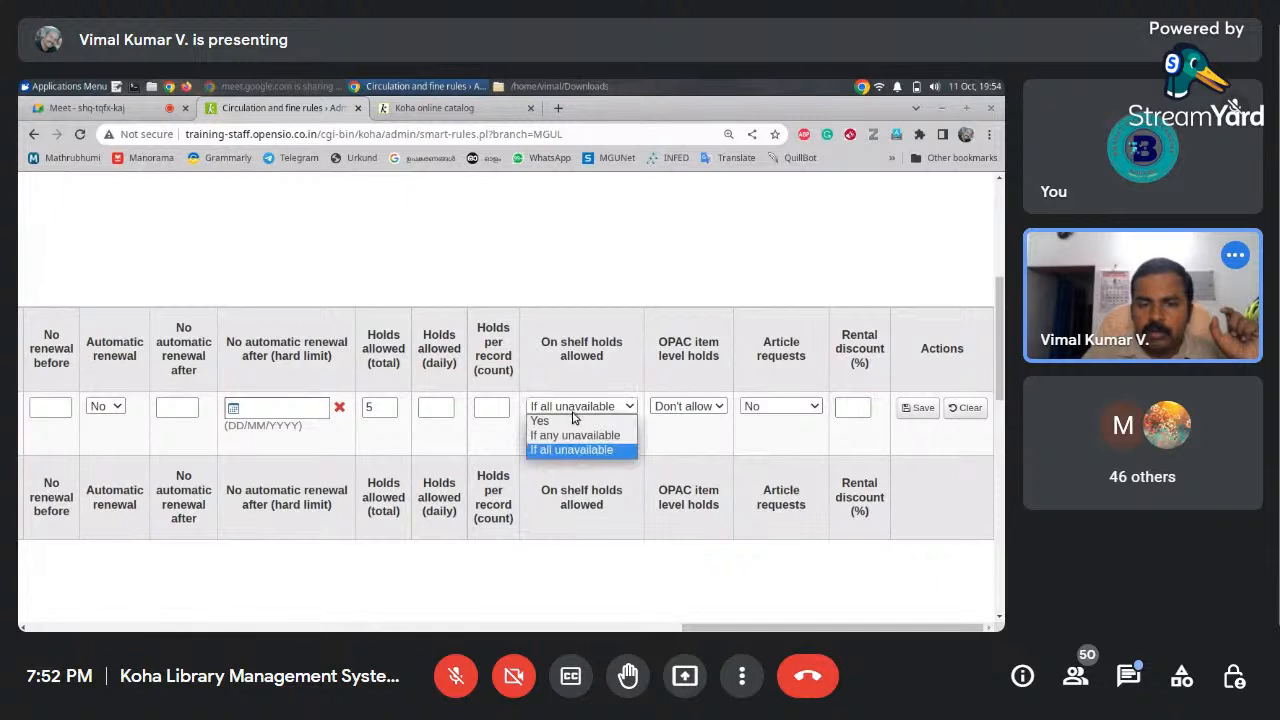
{"action": "left_click", "coordinate": [574, 420]}
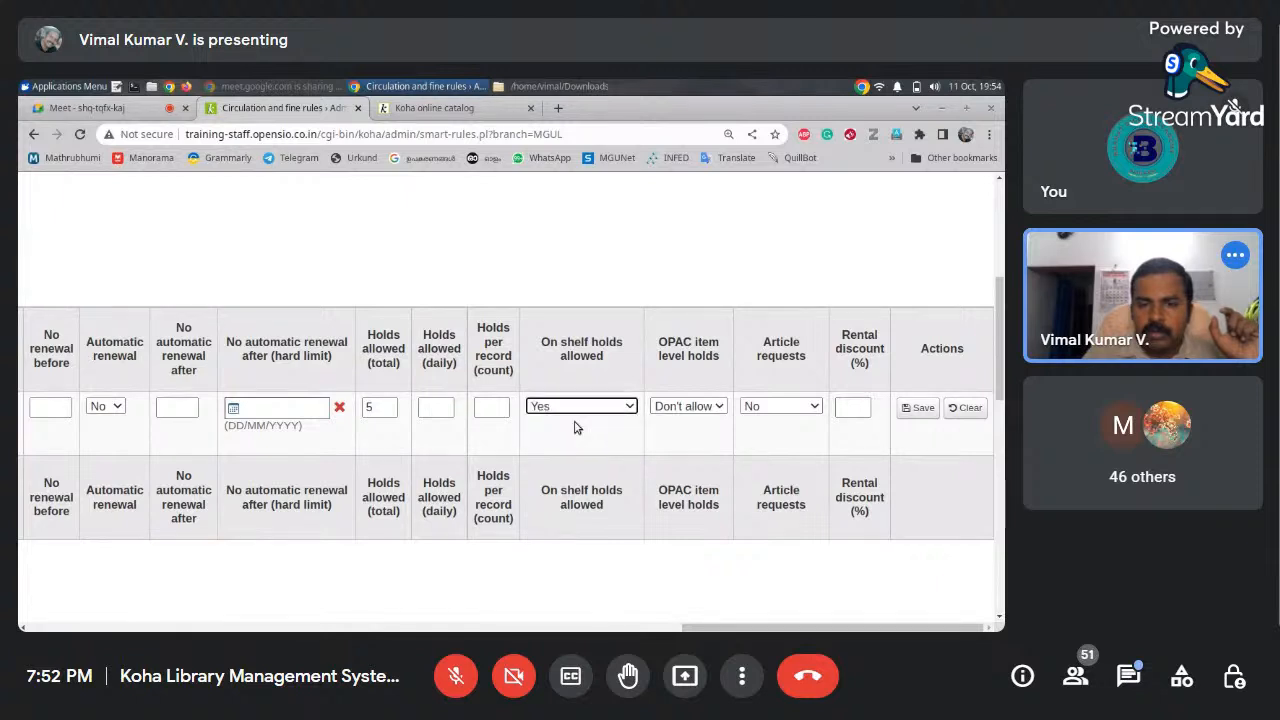
{"action": "left_click", "coordinate": [852, 402]}
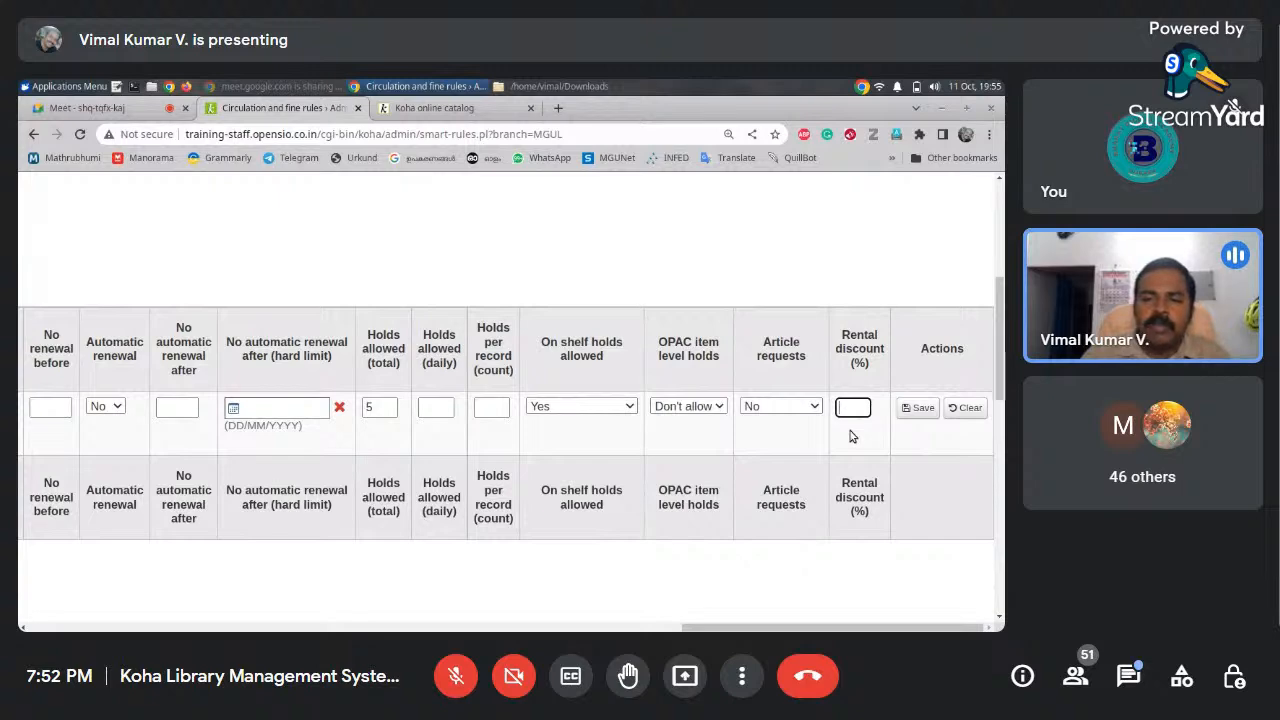
{"action": "left_click_drag", "start_coordinate": [830, 627], "coordinate": [197, 625]}
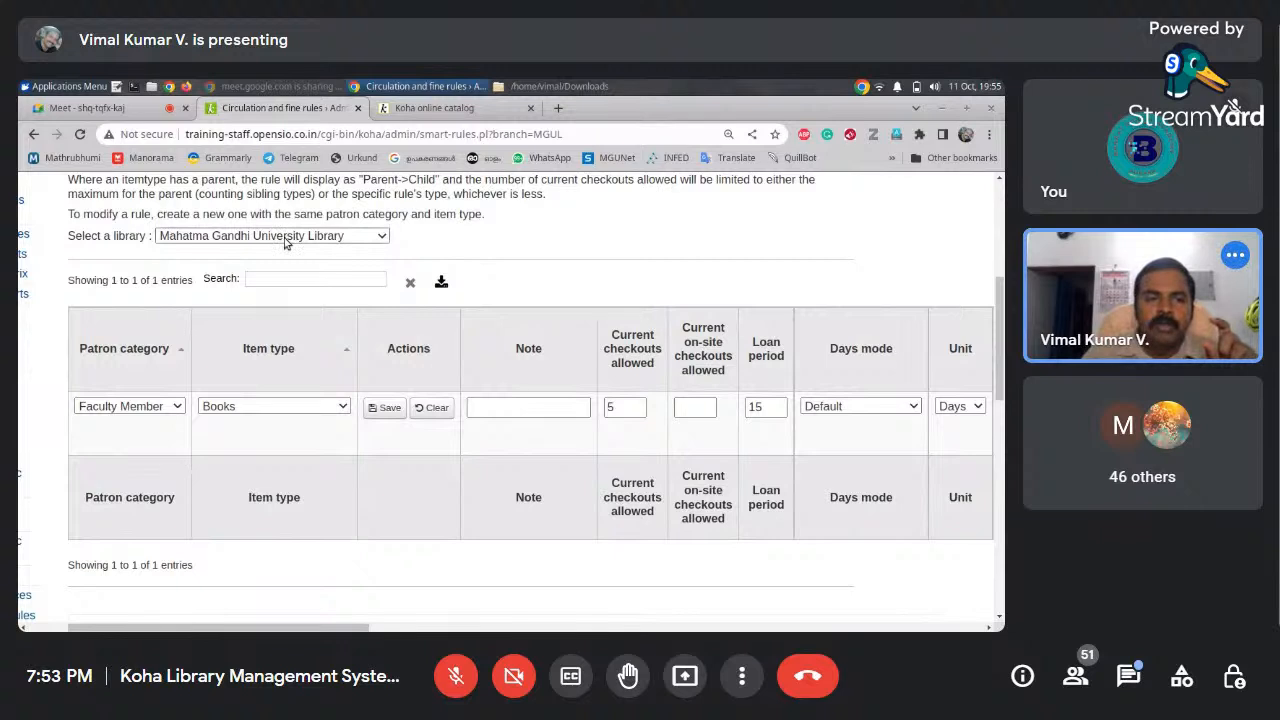
{"action": "left_click", "coordinate": [353, 241]}
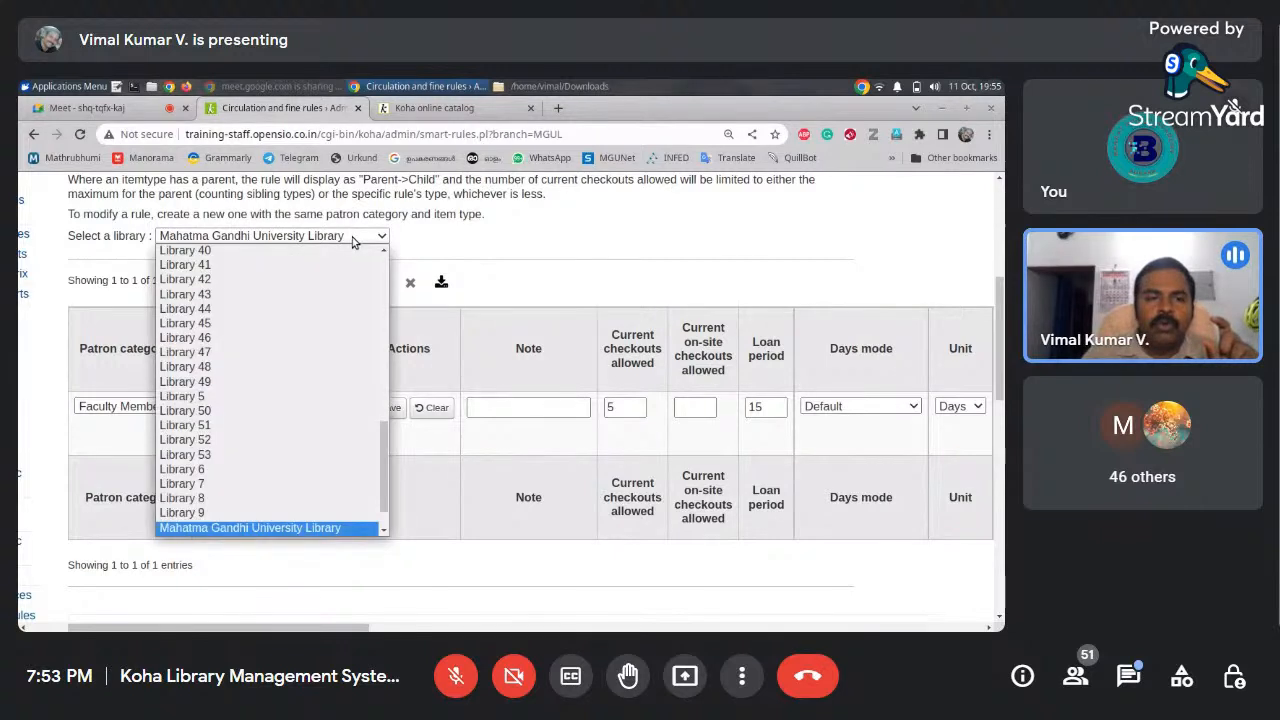
{"action": "left_click", "coordinate": [285, 539]}
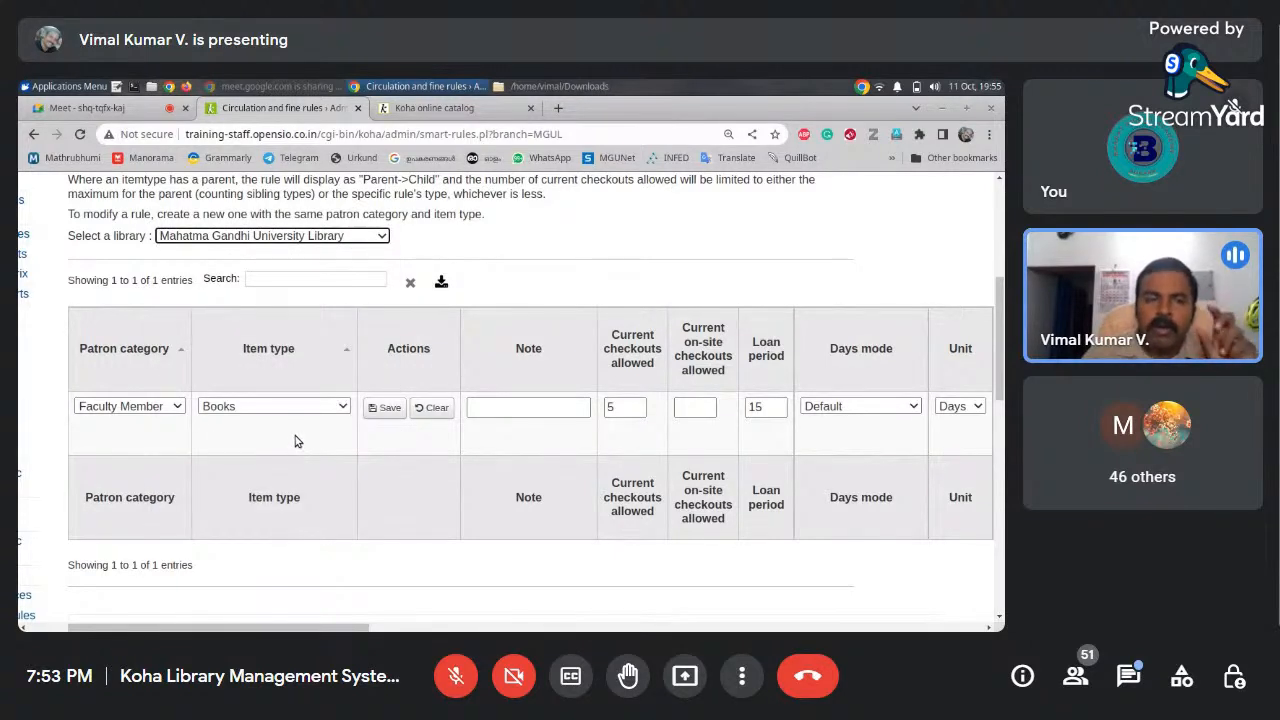
{"action": "left_click", "coordinate": [172, 407]}
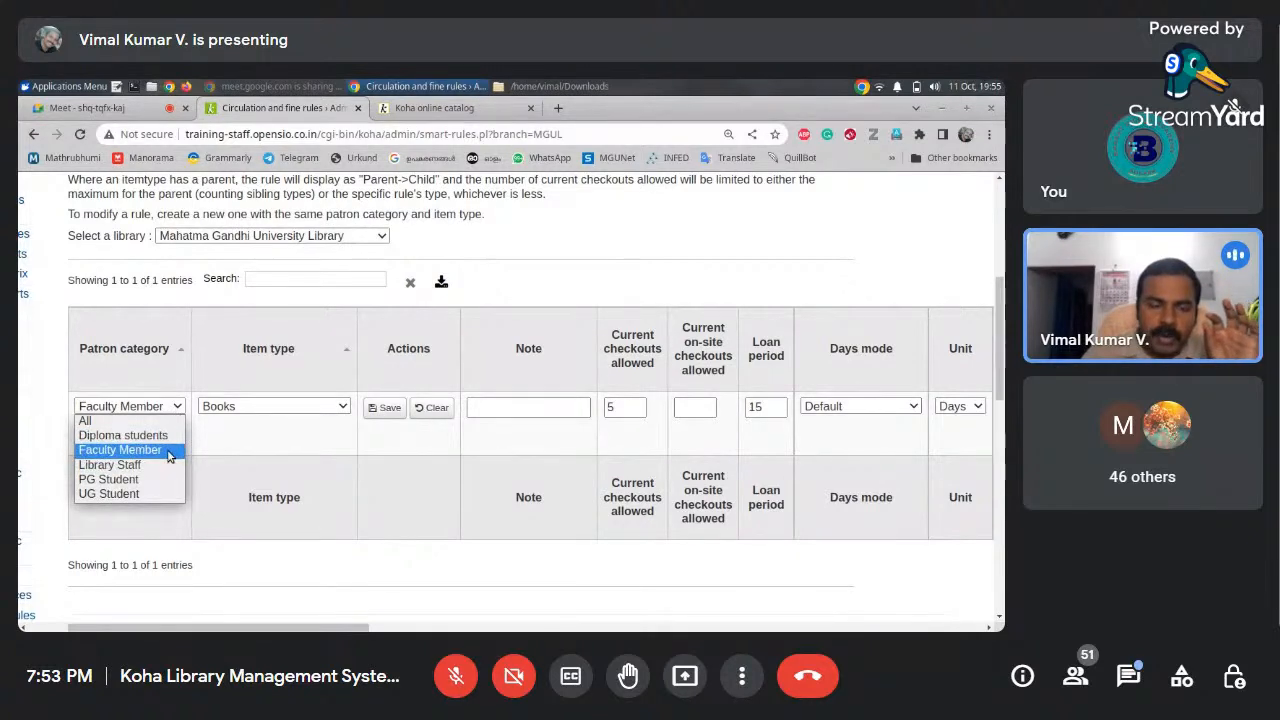
{"action": "left_click", "coordinate": [168, 452]}
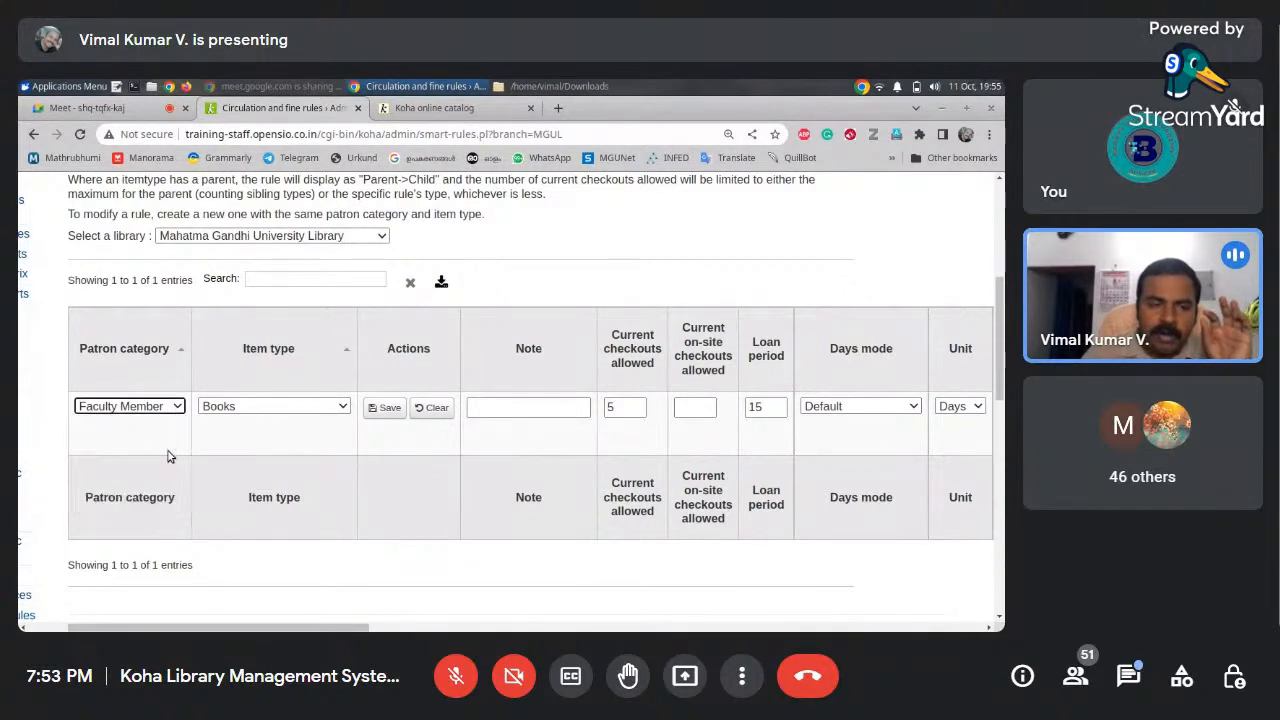
{"action": "left_click", "coordinate": [256, 415]}
{"action": "left_click", "coordinate": [256, 435]}
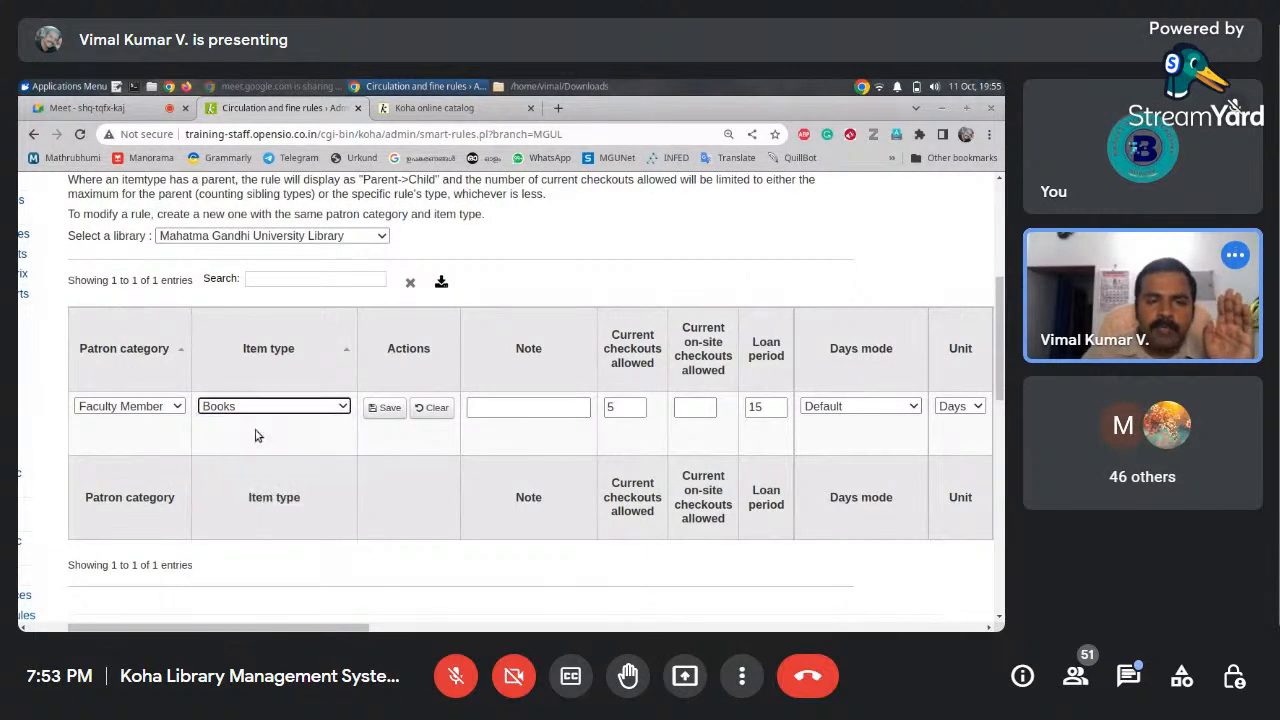
{"action": "left_click_drag", "start_coordinate": [354, 627], "coordinate": [445, 627]}
{"action": "left_click", "coordinate": [380, 406]}
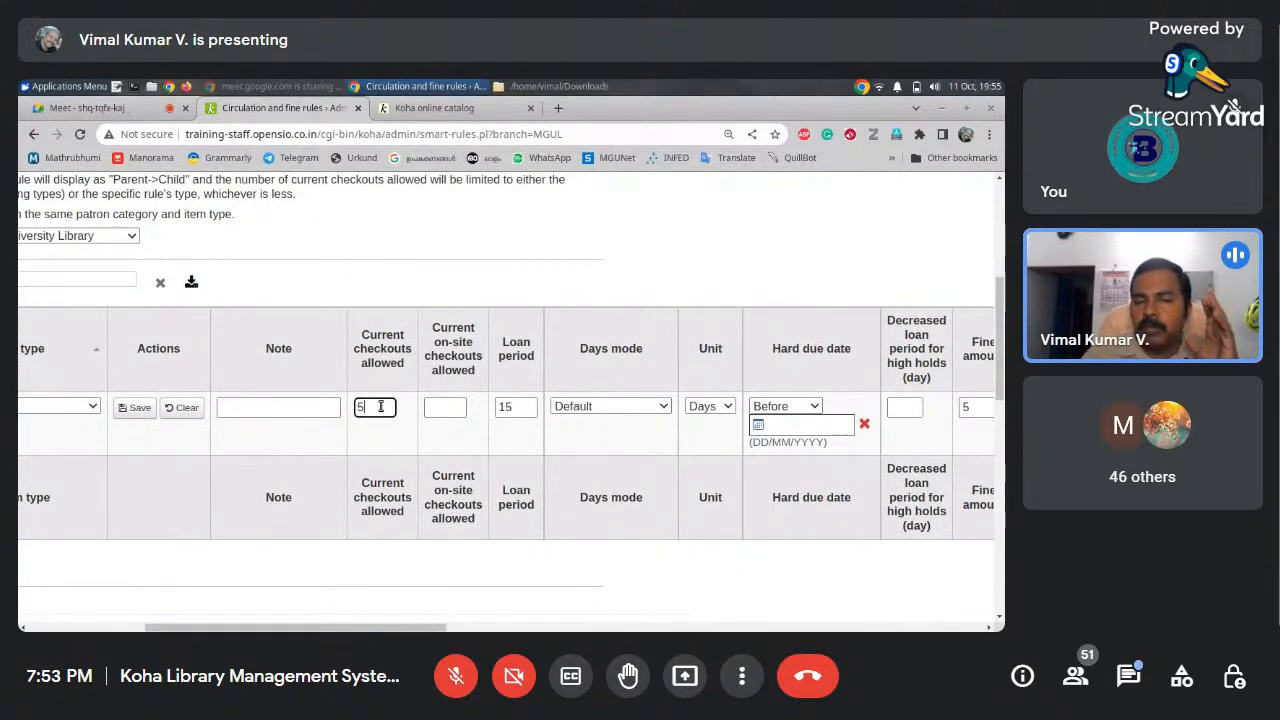
{"action": "left_click", "coordinate": [514, 406]}
{"action": "left_click_drag", "start_coordinate": [423, 627], "coordinate": [605, 629]}
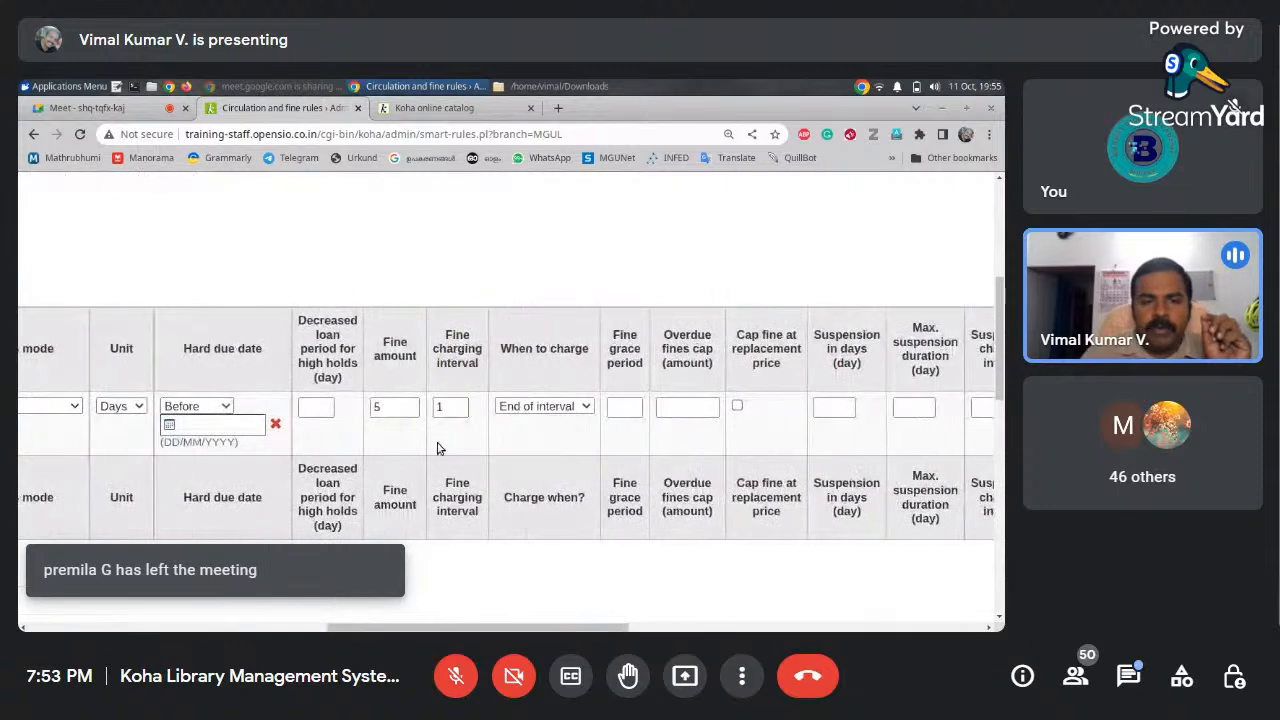
{"action": "left_click", "coordinate": [399, 407]}
{"action": "left_click", "coordinate": [450, 407]}
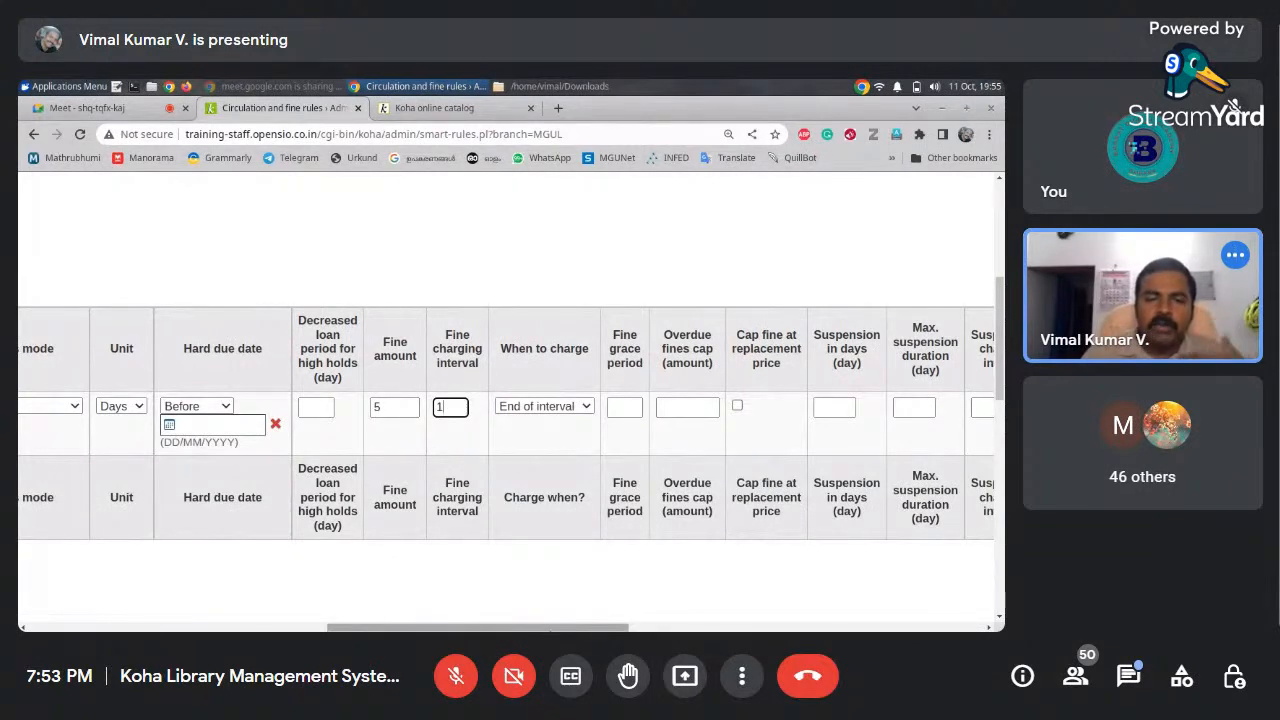
{"action": "left_click_drag", "start_coordinate": [557, 628], "coordinate": [678, 628]}
{"action": "left_click", "coordinate": [669, 408]}
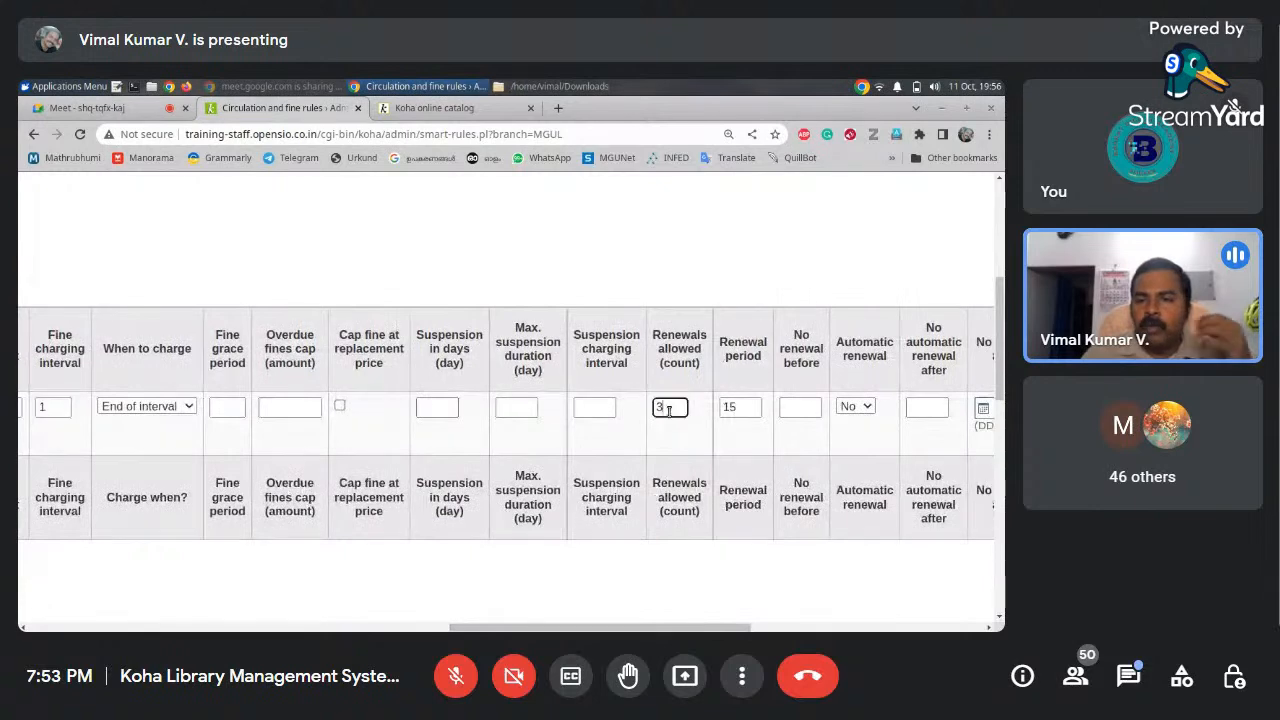
{"action": "left_click_drag", "start_coordinate": [682, 628], "coordinate": [752, 628]}
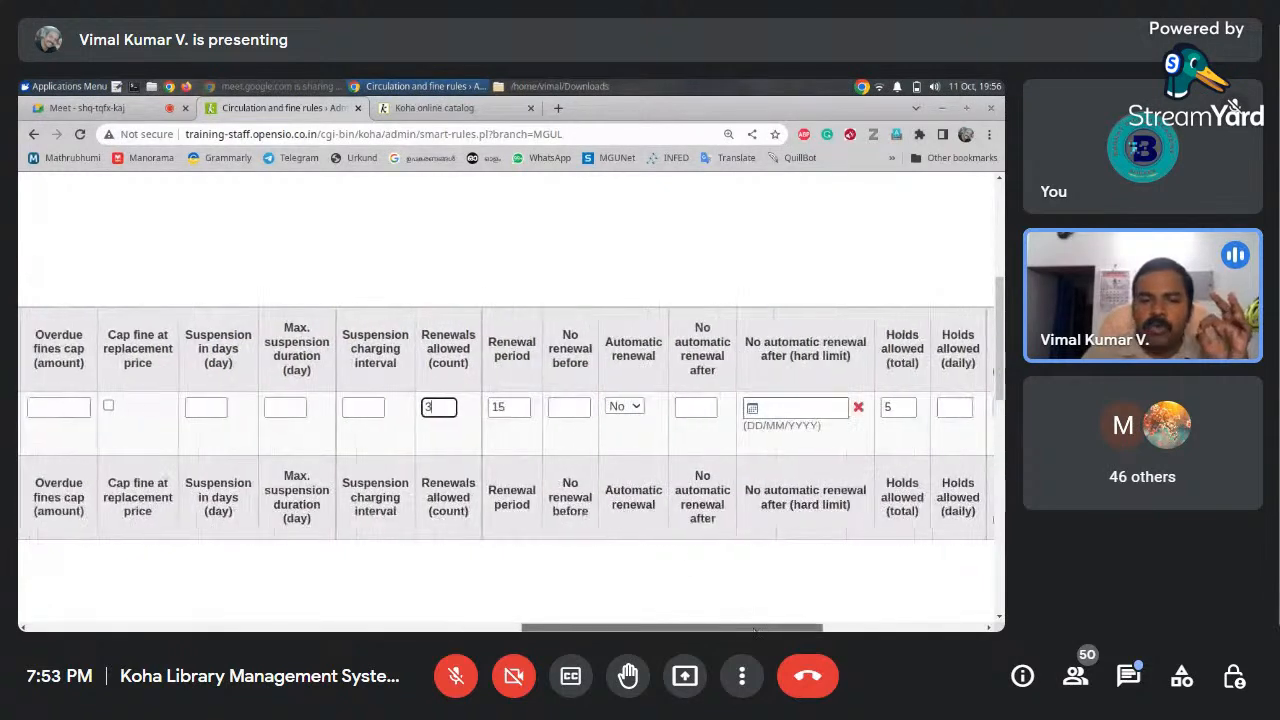
{"action": "left_click", "coordinate": [508, 411]}
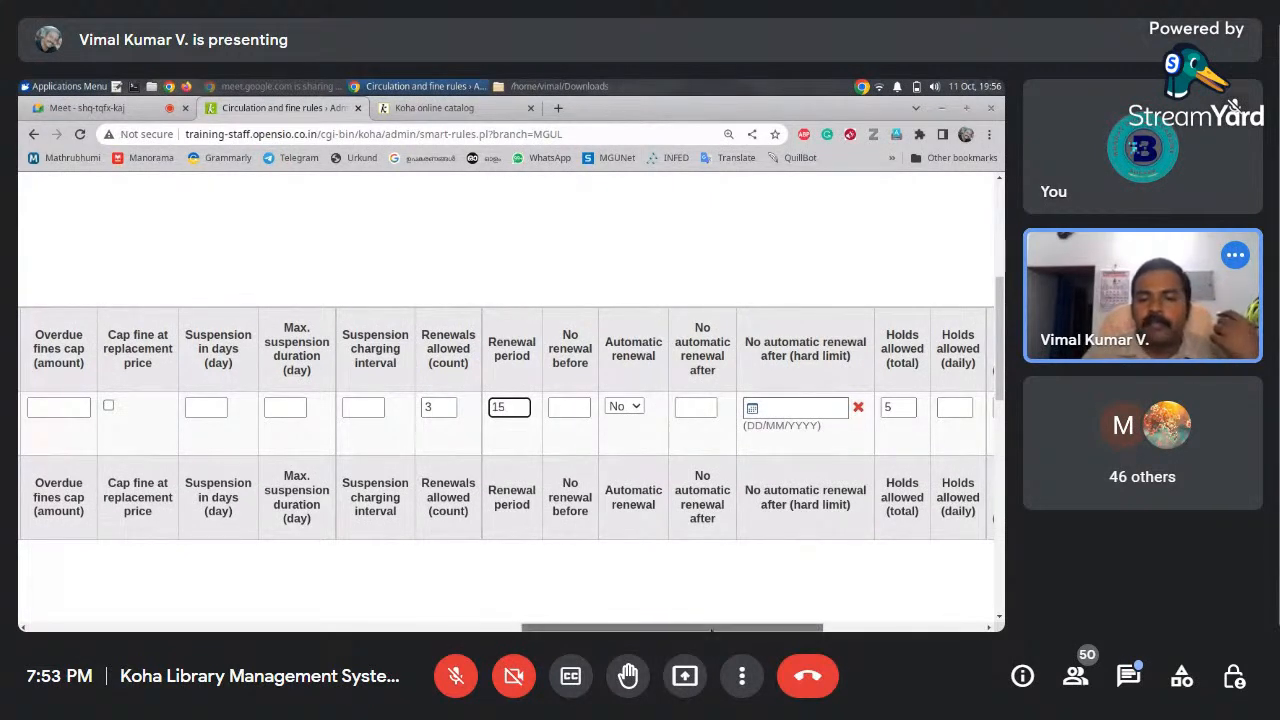
{"action": "left_click_drag", "start_coordinate": [711, 631], "coordinate": [828, 627]}
{"action": "left_click", "coordinate": [533, 410]}
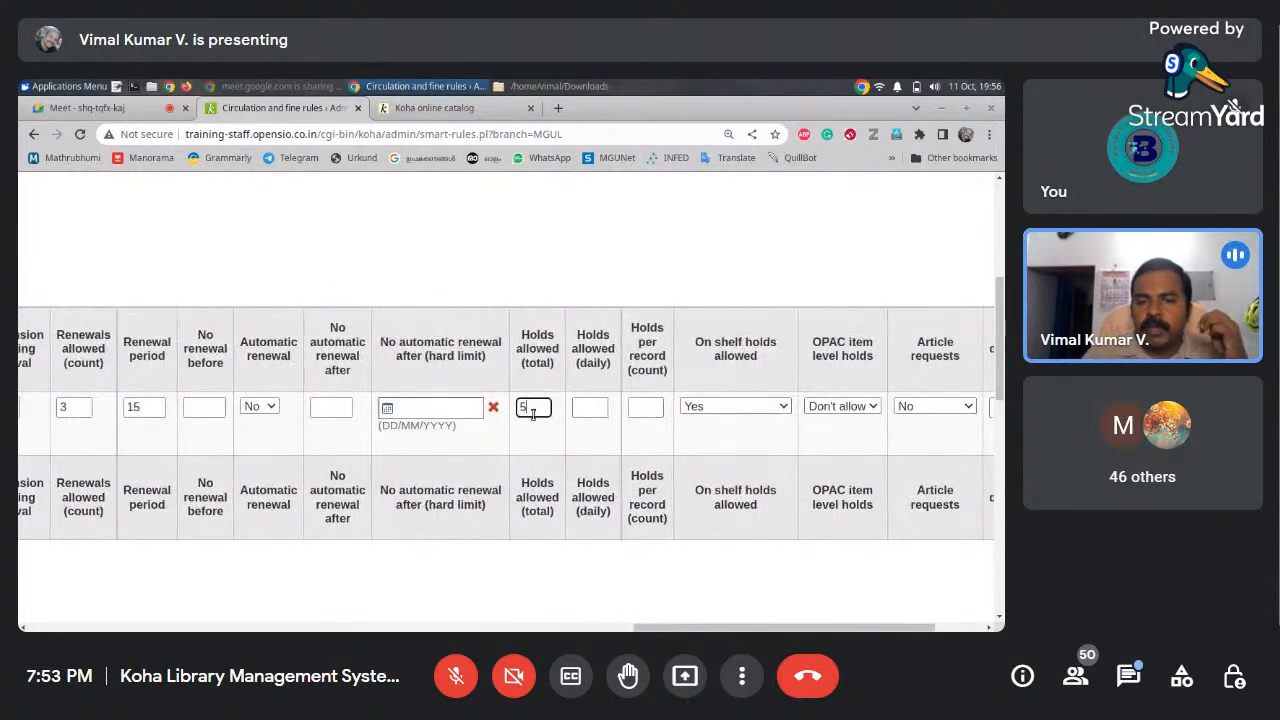
{"action": "left_click_drag", "start_coordinate": [729, 626], "coordinate": [782, 626]}
Save the Faculty Member–Books rule, then add a PG Student–Books row with 5 checkouts and loan period 15
{"action": "left_click", "coordinate": [908, 409]}
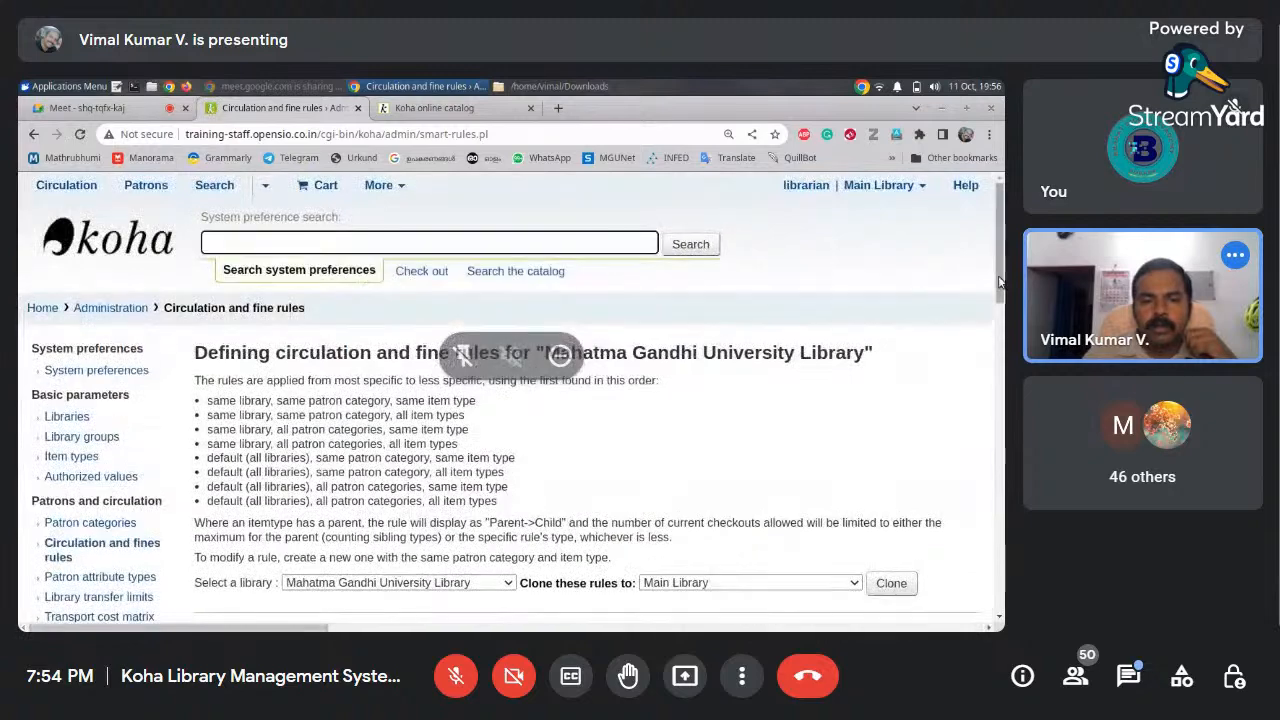
{"action": "left_click_drag", "start_coordinate": [999, 285], "coordinate": [993, 410]}
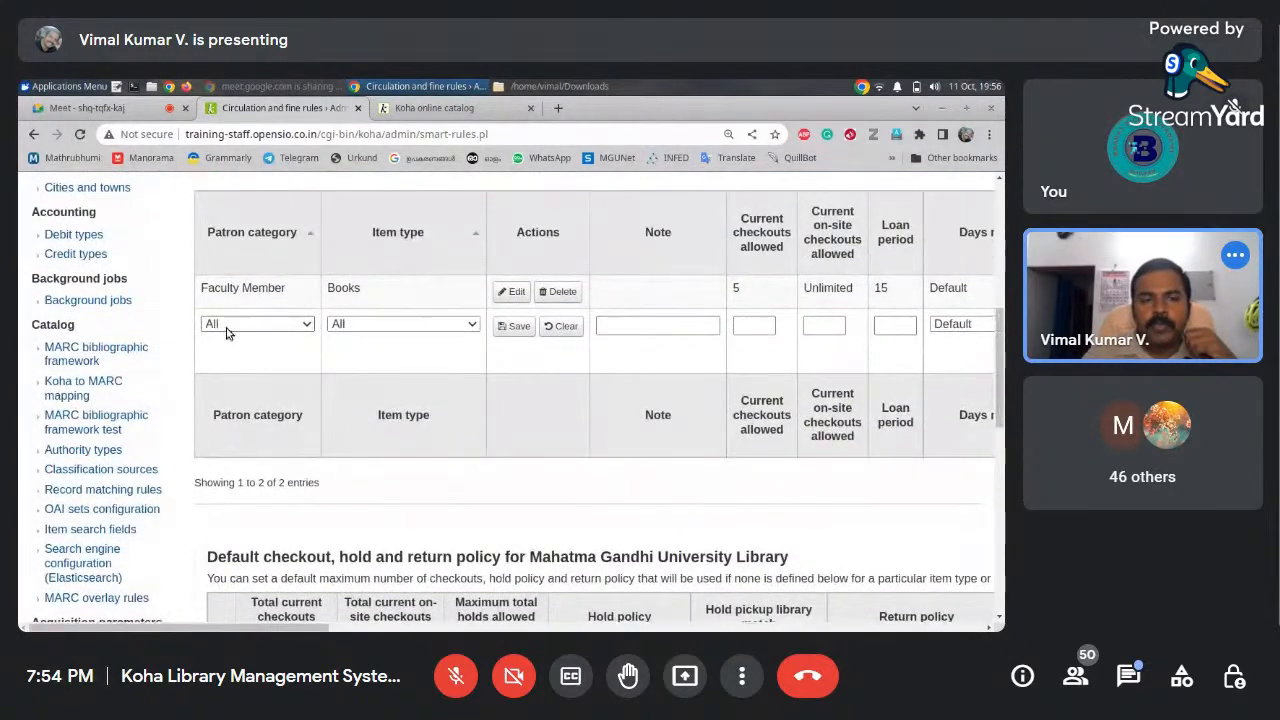
{"action": "left_click", "coordinate": [227, 325]}
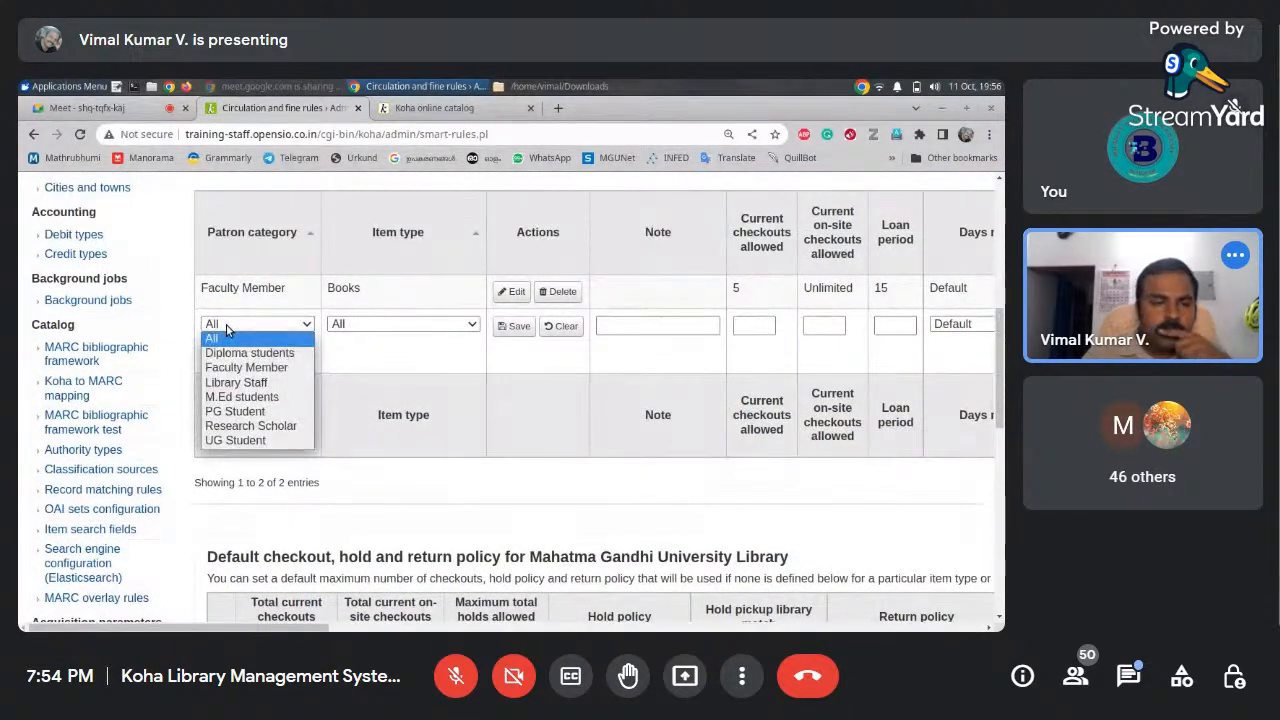
{"action": "left_click", "coordinate": [255, 416]}
{"action": "left_click", "coordinate": [362, 327]}
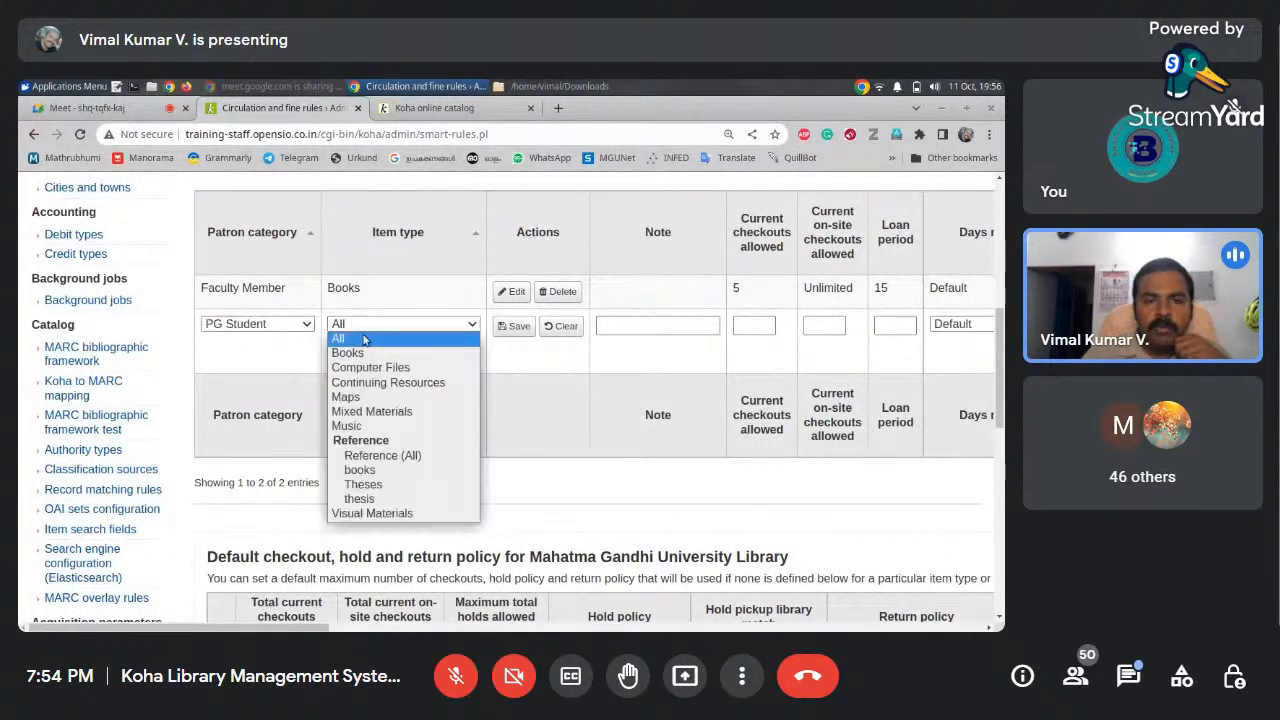
{"action": "left_click", "coordinate": [365, 355]}
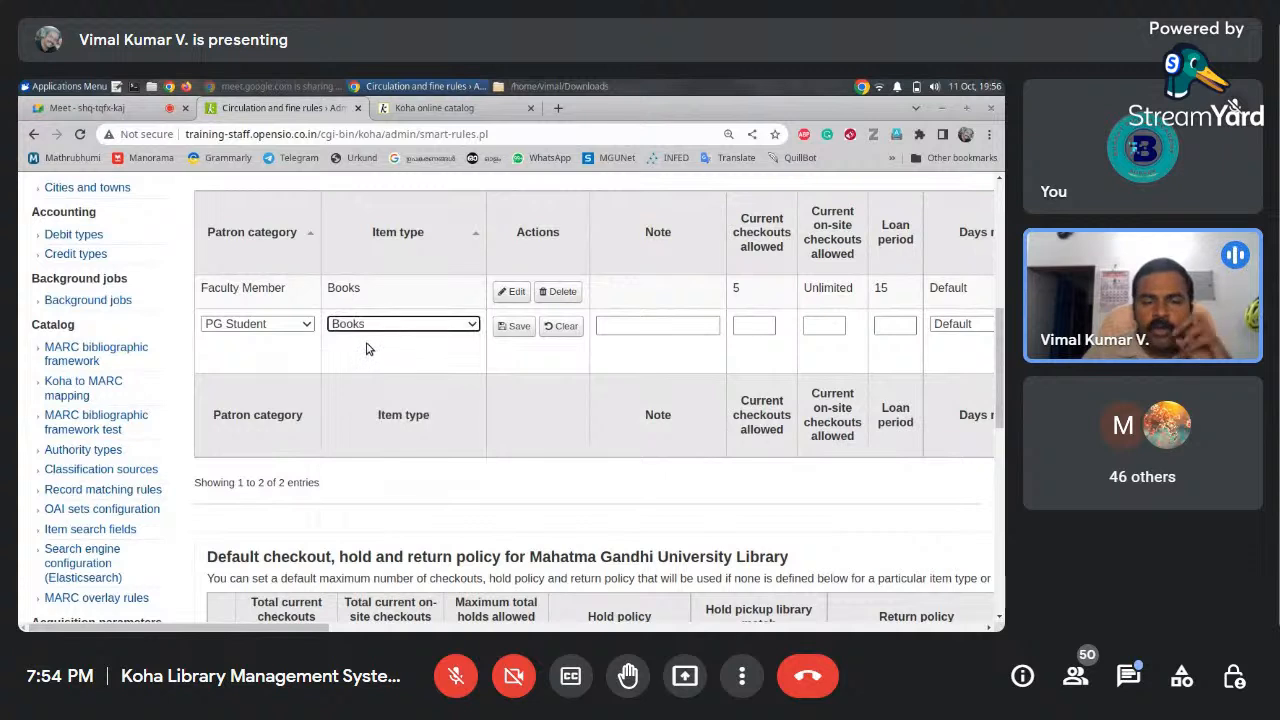
{"action": "left_click", "coordinate": [757, 326]}
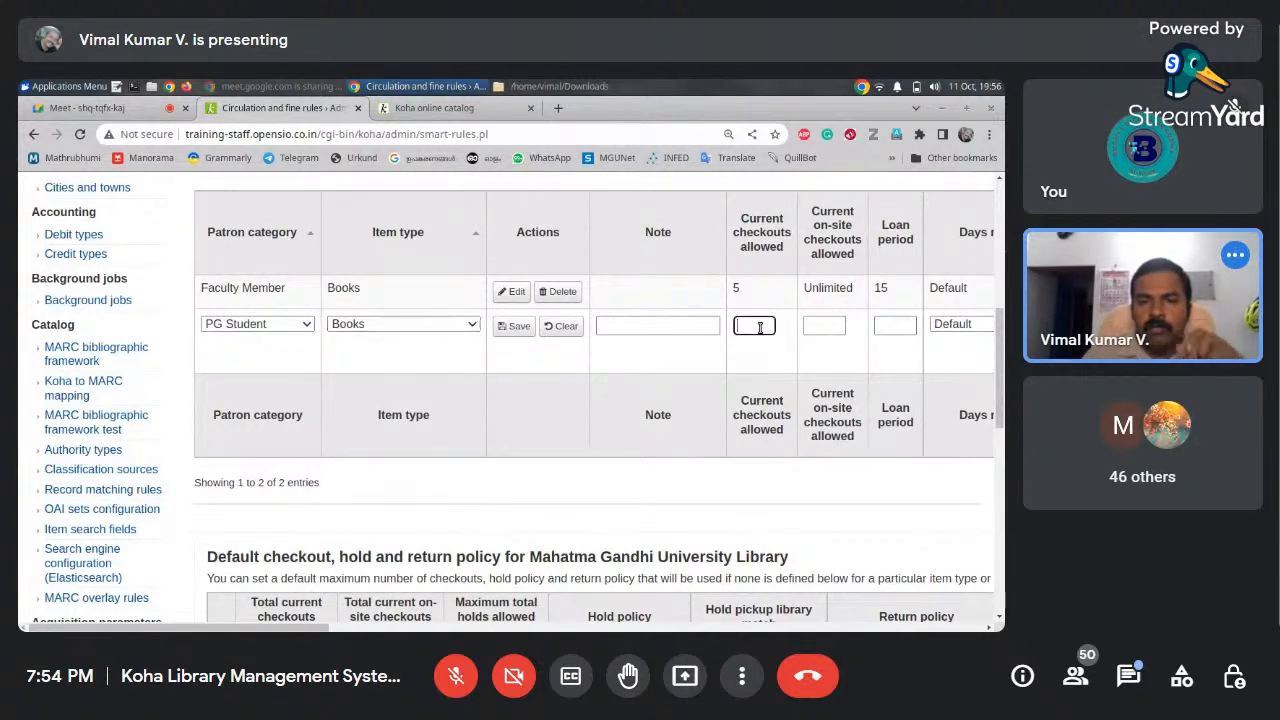
{"action": "left_click", "coordinate": [901, 327]}
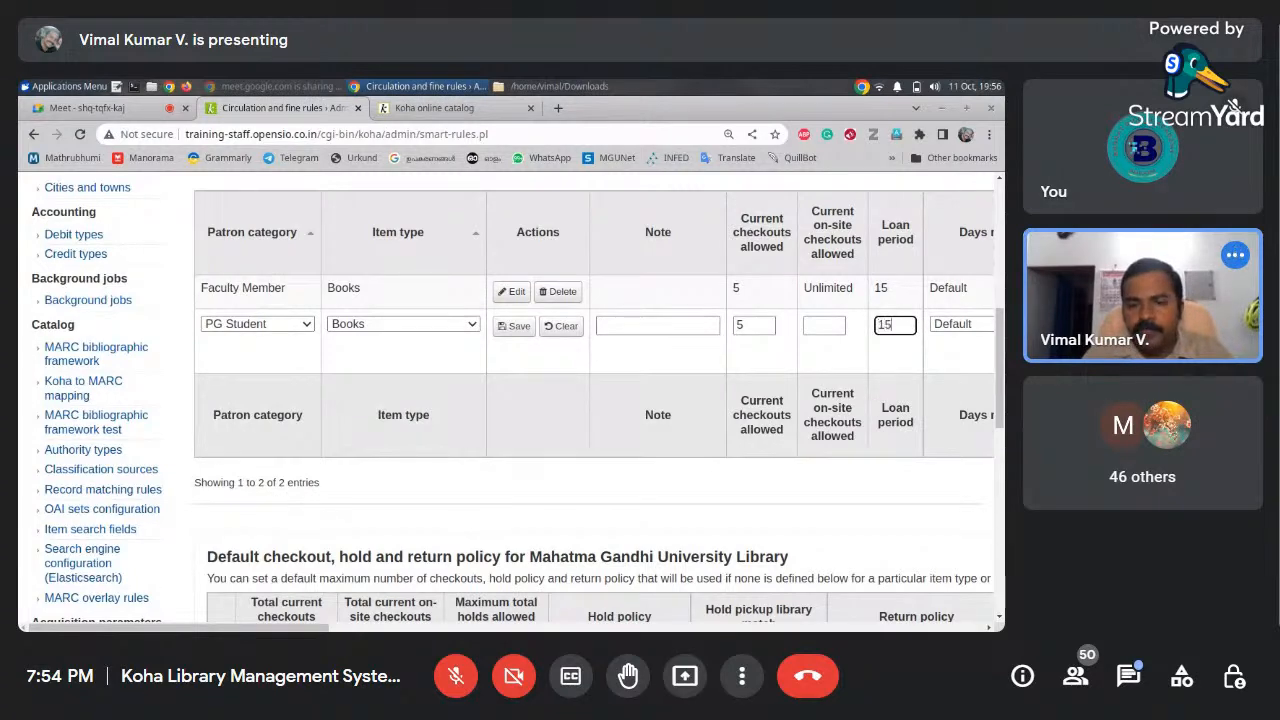
{"action": "left_click_drag", "start_coordinate": [310, 628], "coordinate": [508, 630]}
Enter fine amount 5 and fine charging interval 1 for the PG Student rule
{"action": "left_click", "coordinate": [708, 328]}
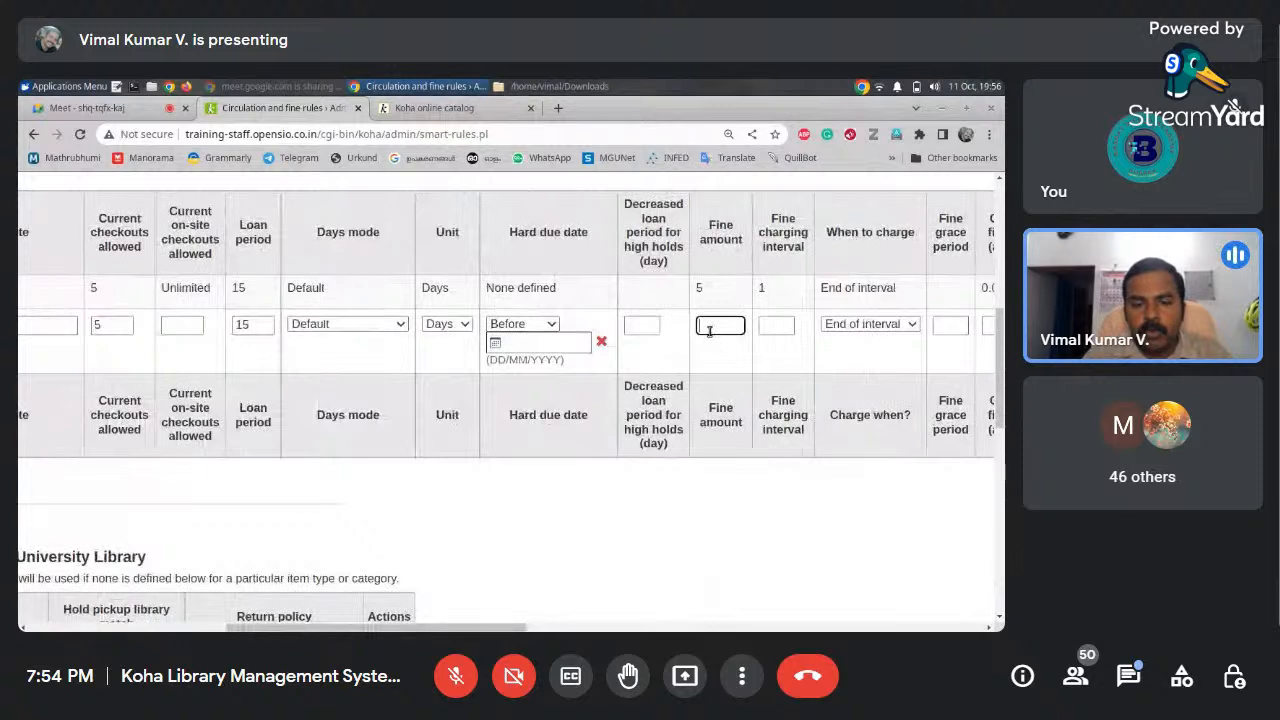
{"action": "type", "text": "5"}
{"action": "left_click", "coordinate": [777, 325]}
{"action": "type", "text": "1"}
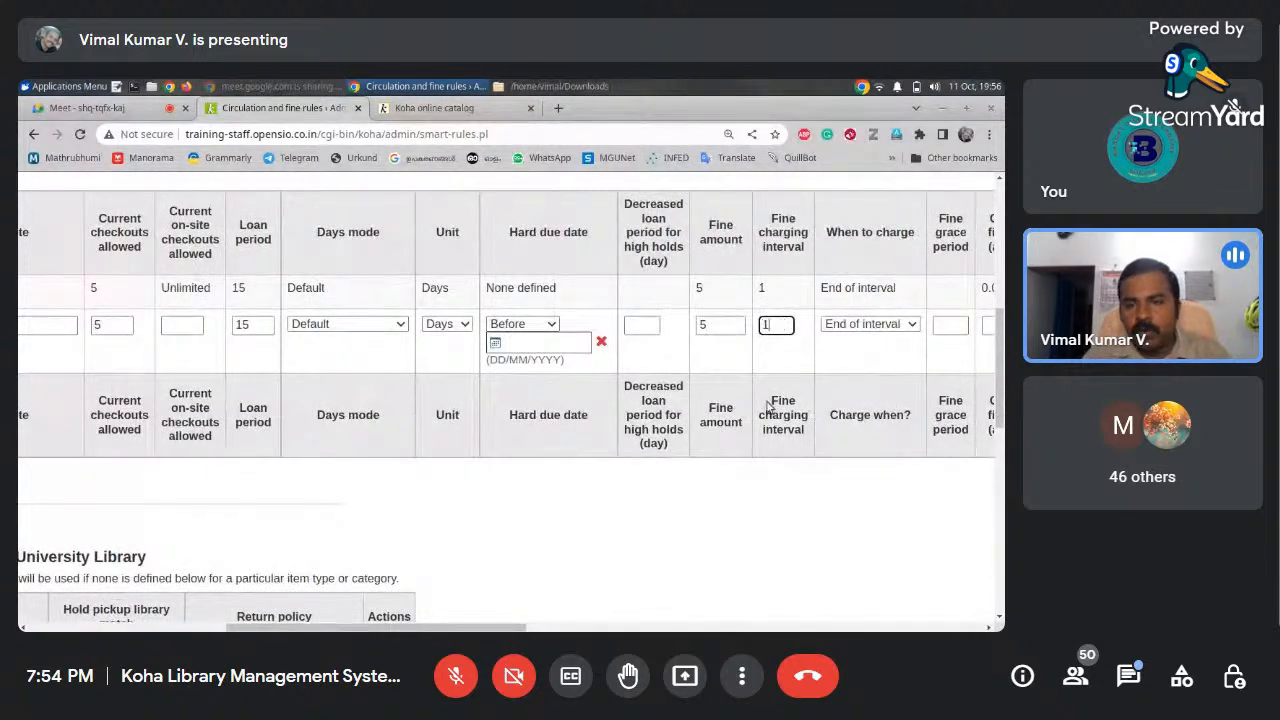
{"action": "left_click_drag", "start_coordinate": [468, 625], "coordinate": [651, 630]}
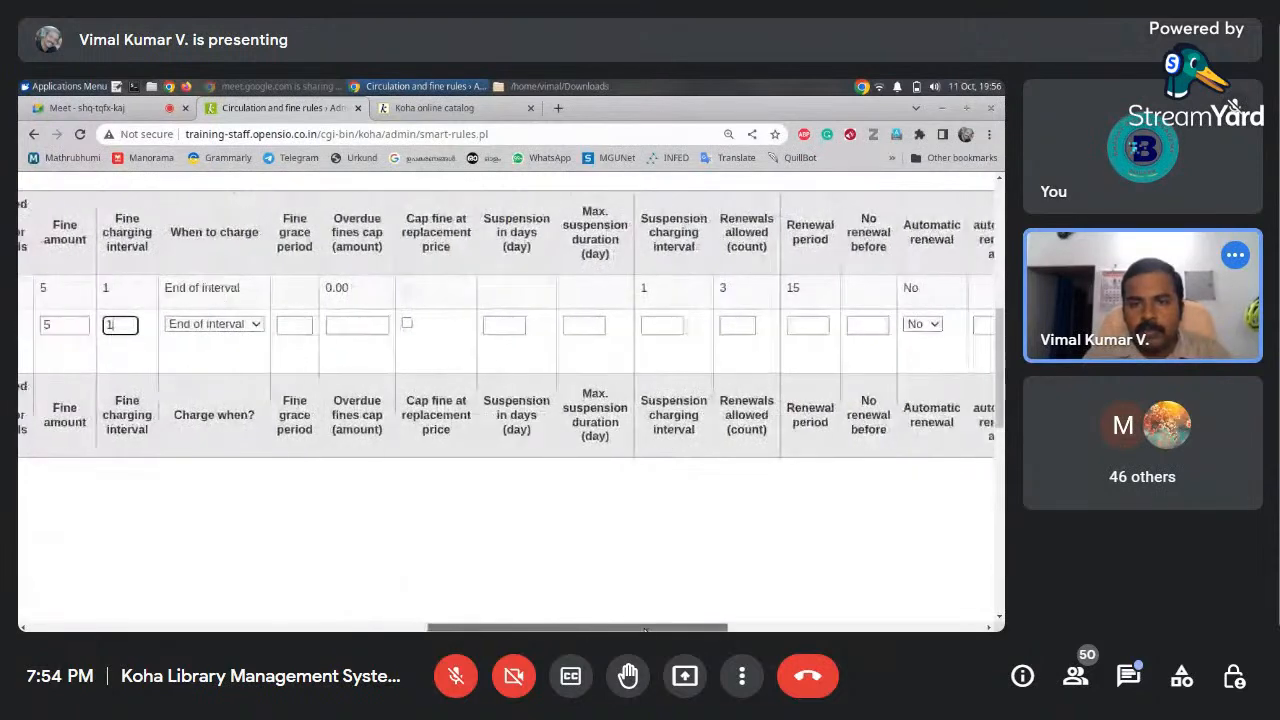
Allow 3 renewals with a renewal period of 15
{"action": "left_click", "coordinate": [737, 325]}
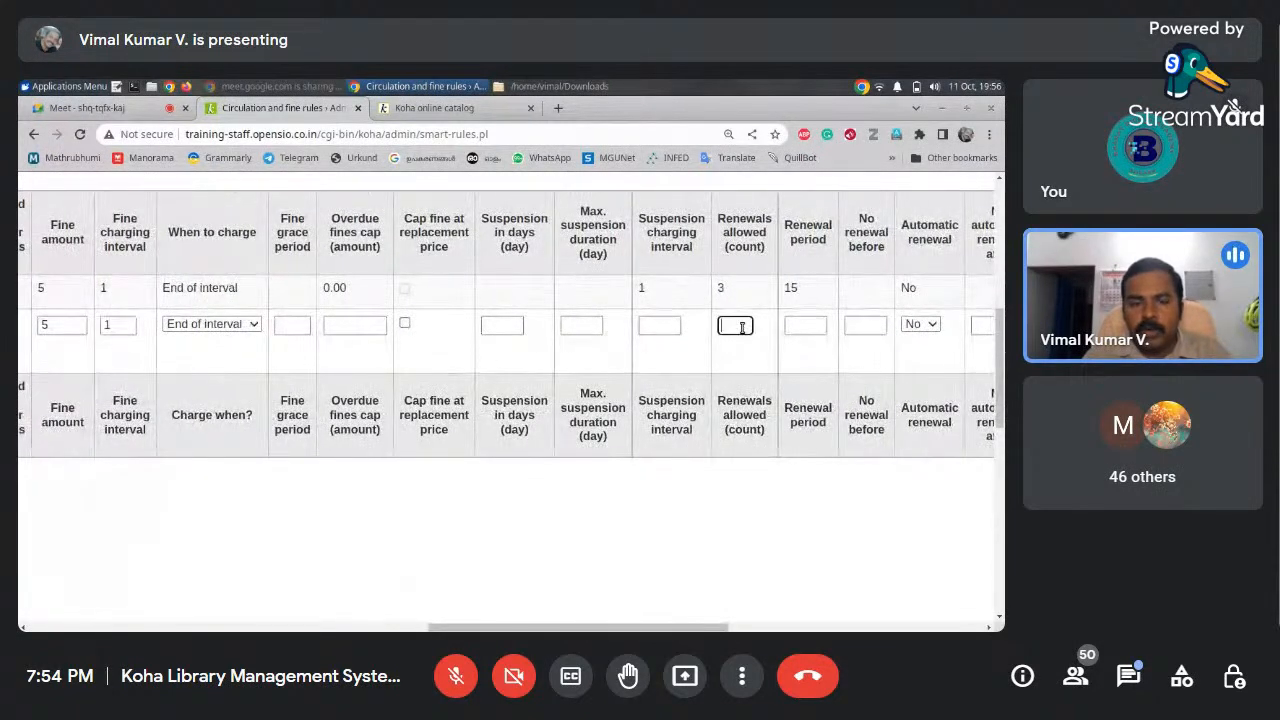
{"action": "type", "text": "3"}
{"action": "left_click", "coordinate": [802, 328]}
{"action": "type", "text": "15"}
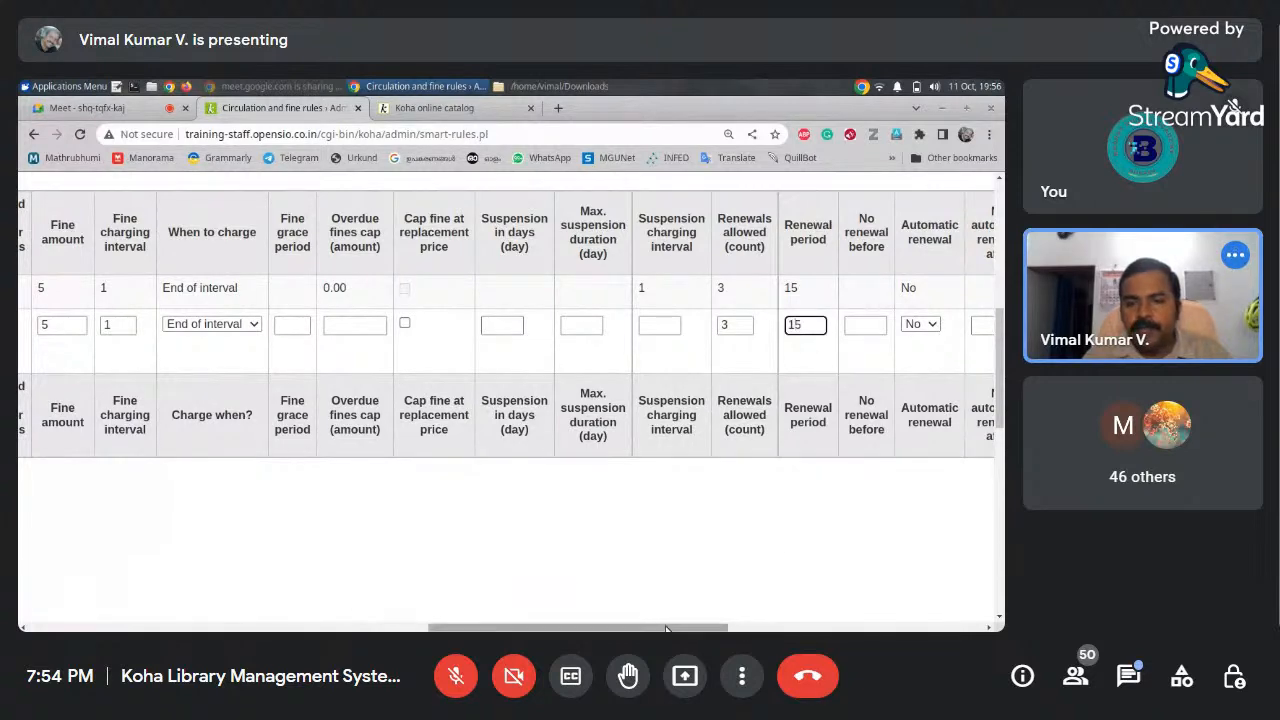
{"action": "left_click_drag", "start_coordinate": [665, 629], "coordinate": [818, 598]}
Set total holds allowed to 5 and save the PG Student–Books rule
{"action": "left_click", "coordinate": [717, 326]}
{"action": "type", "text": "5"}
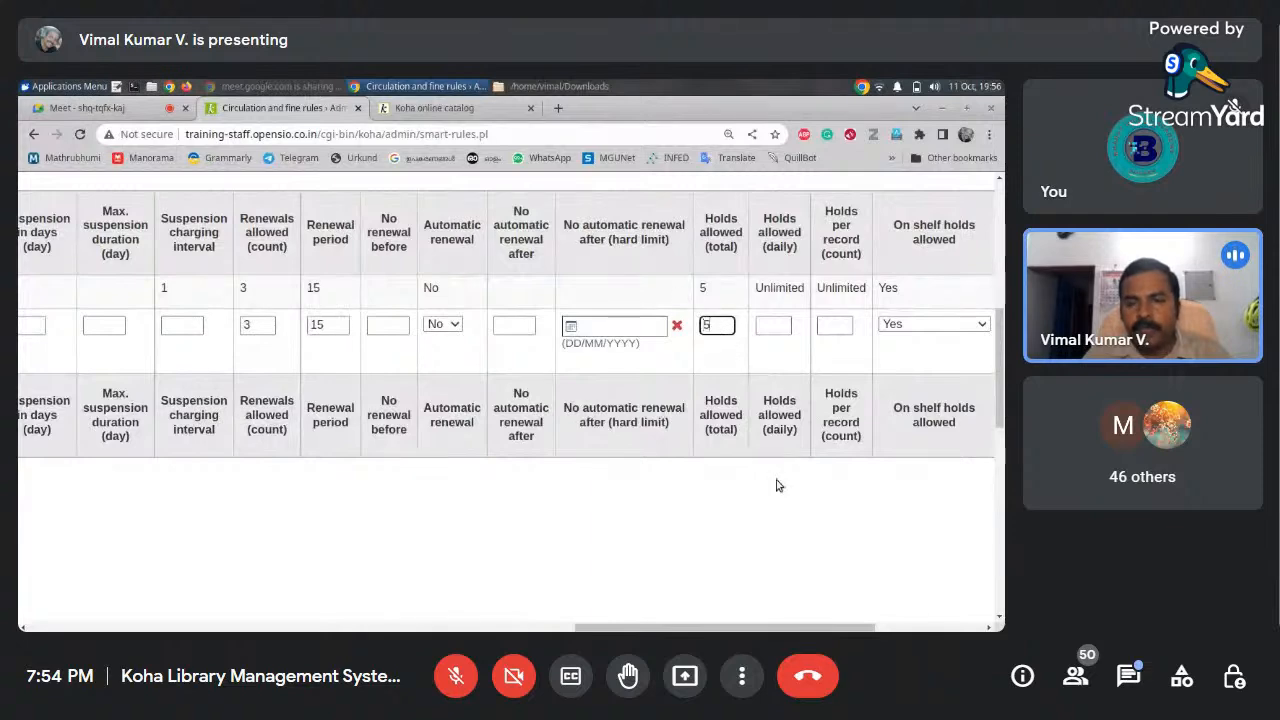
{"action": "left_click", "coordinate": [876, 628]}
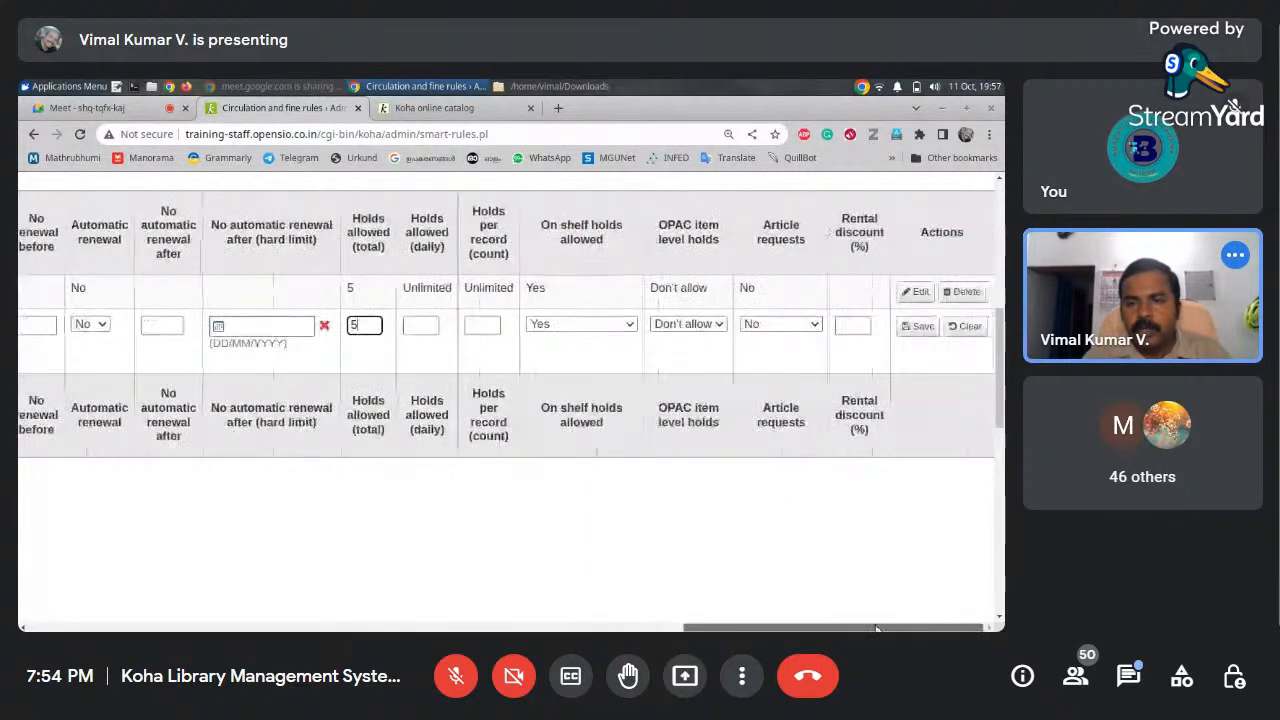
{"action": "left_click", "coordinate": [918, 326]}
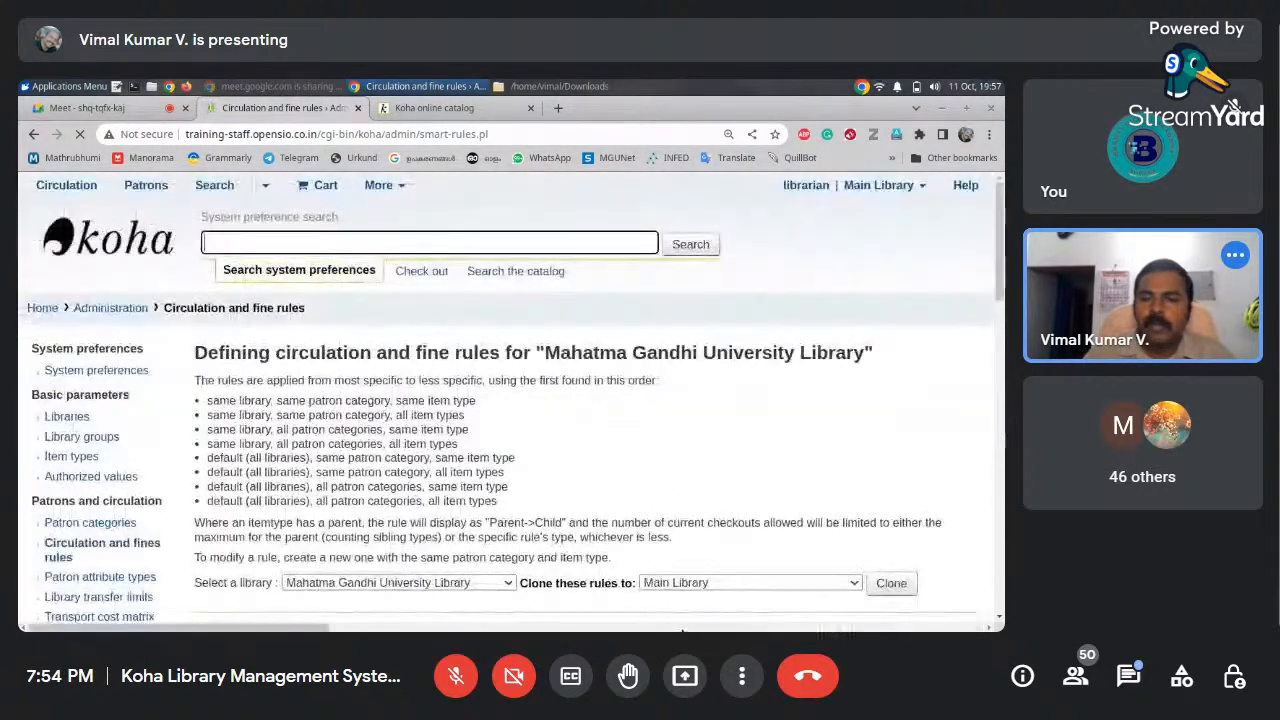
{"action": "left_click_drag", "start_coordinate": [999, 283], "coordinate": [998, 395]}
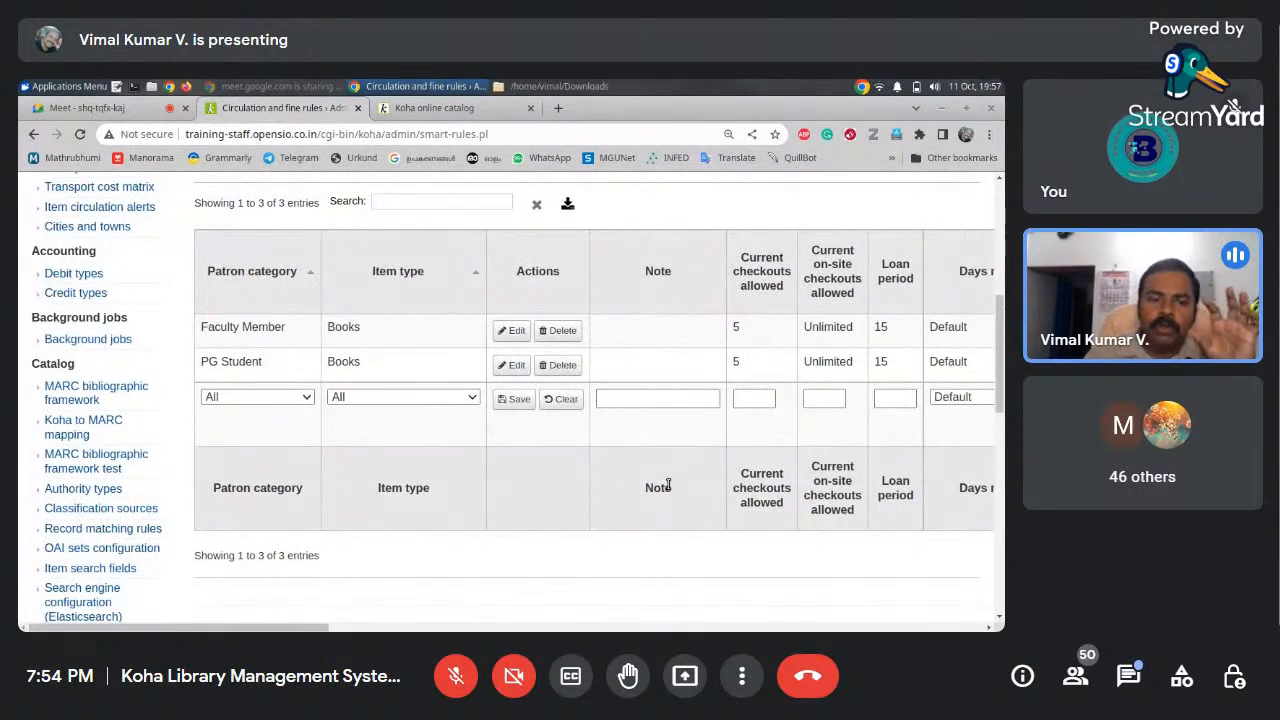
Save another Faculty Member rule for Books allowing 5 checkouts with a 15-day loan
{"action": "left_click", "coordinate": [508, 331]}
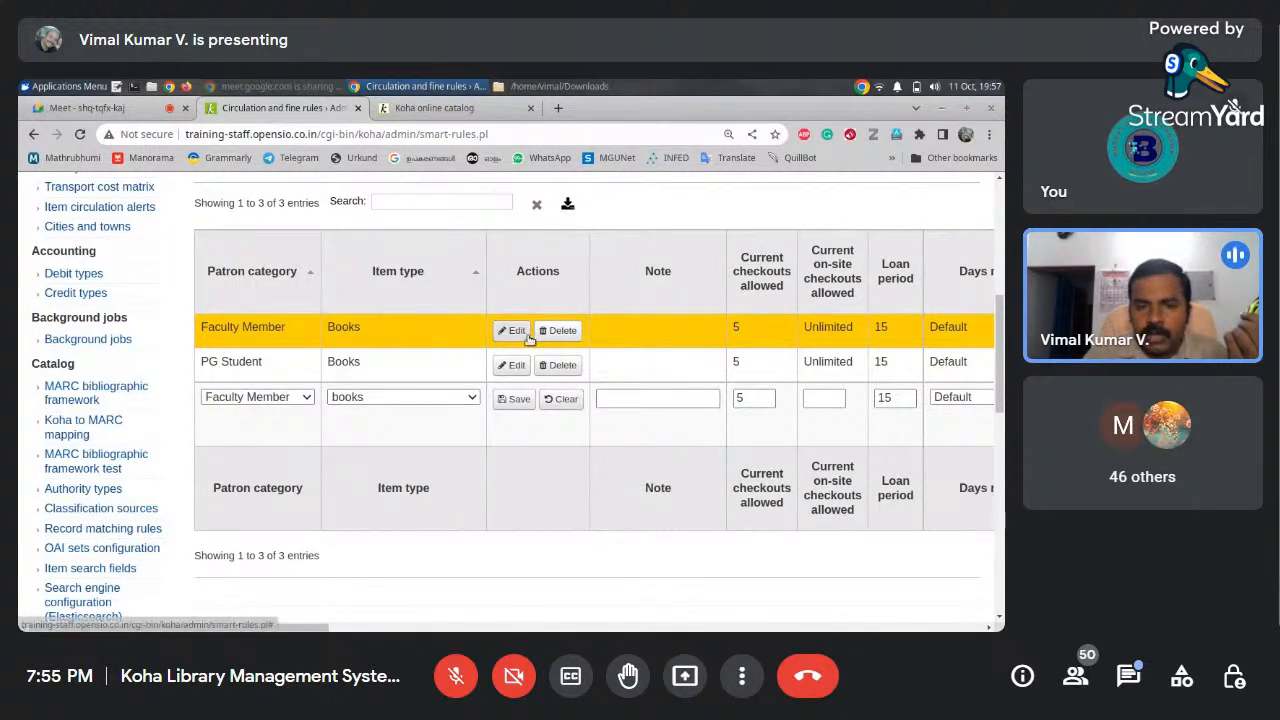
{"action": "left_click", "coordinate": [766, 399]}
{"action": "type", "text": "5"}
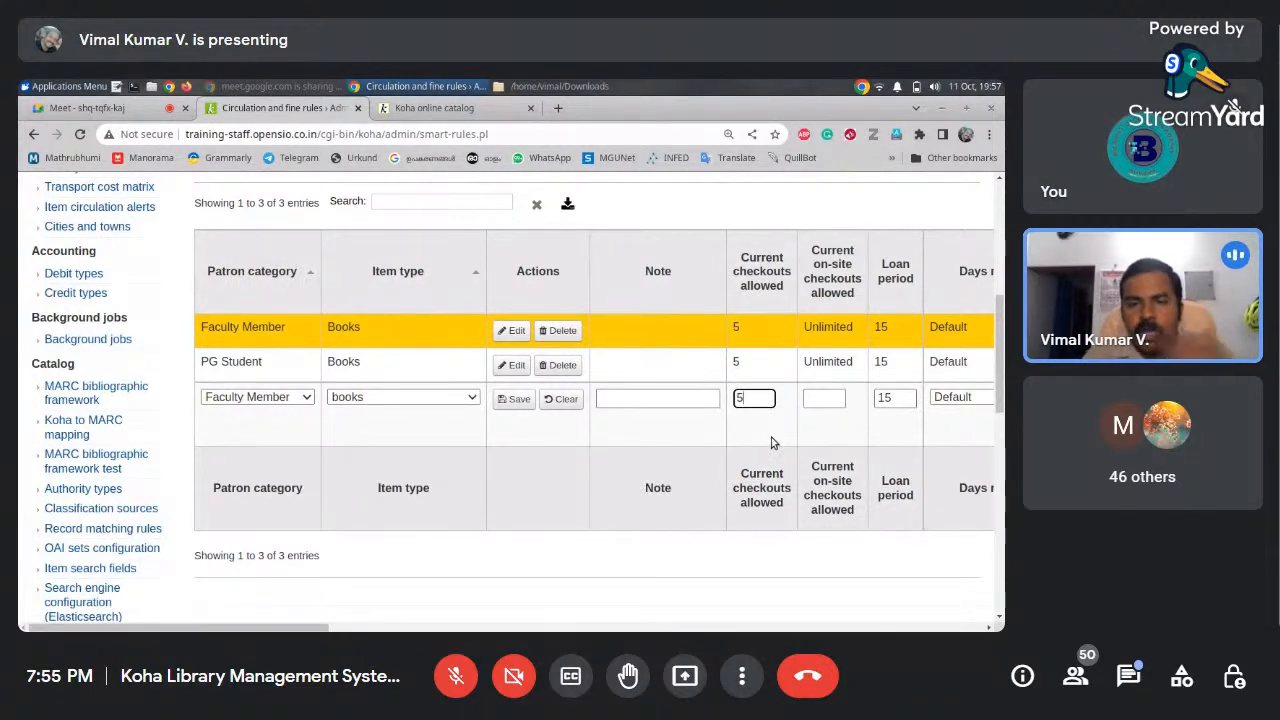
{"action": "left_click", "coordinate": [514, 399]}
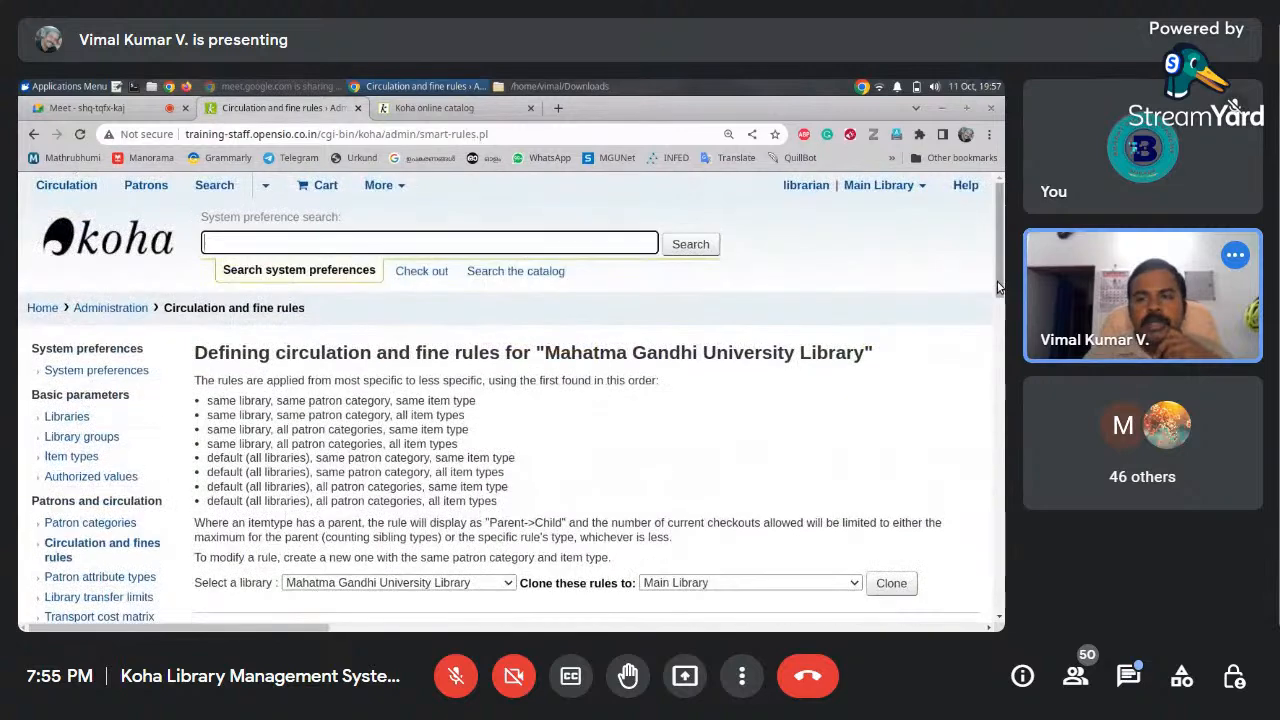
Scroll through the circulation rules table to review the three saved rules
{"action": "left_click_drag", "start_coordinate": [998, 287], "coordinate": [995, 380]}
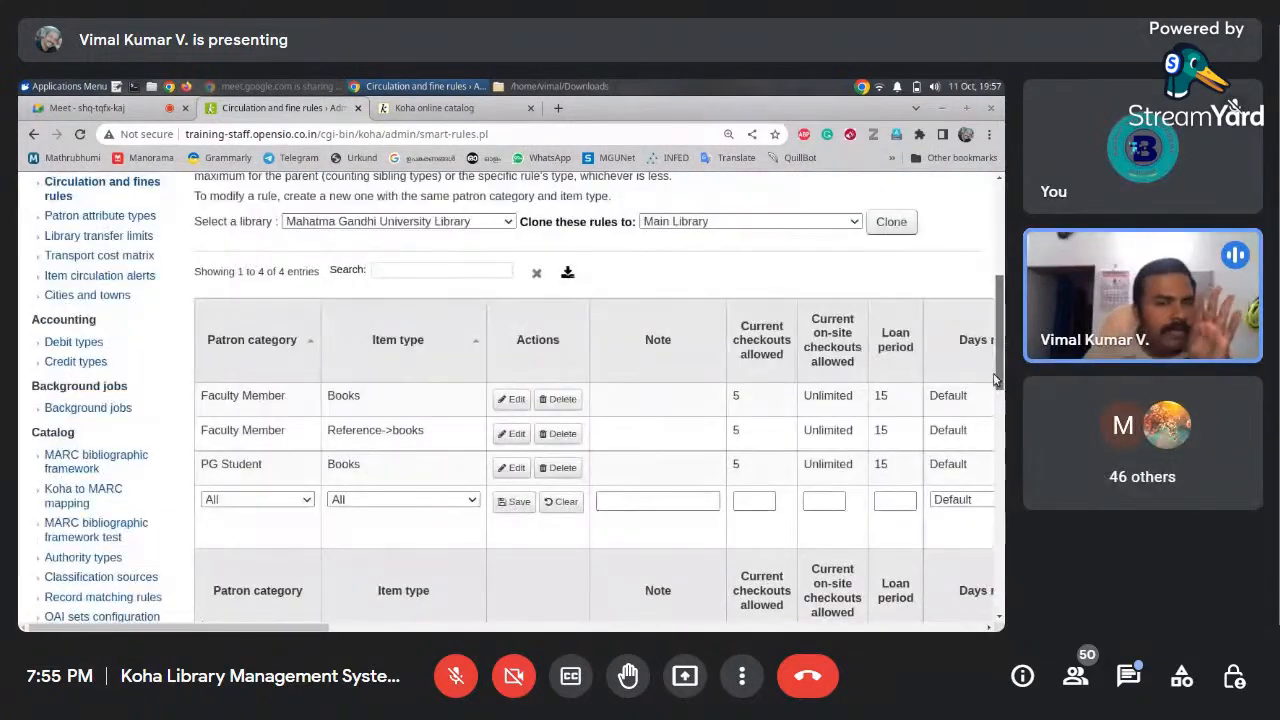
{"action": "left_click_drag", "start_coordinate": [320, 629], "coordinate": [446, 629]}
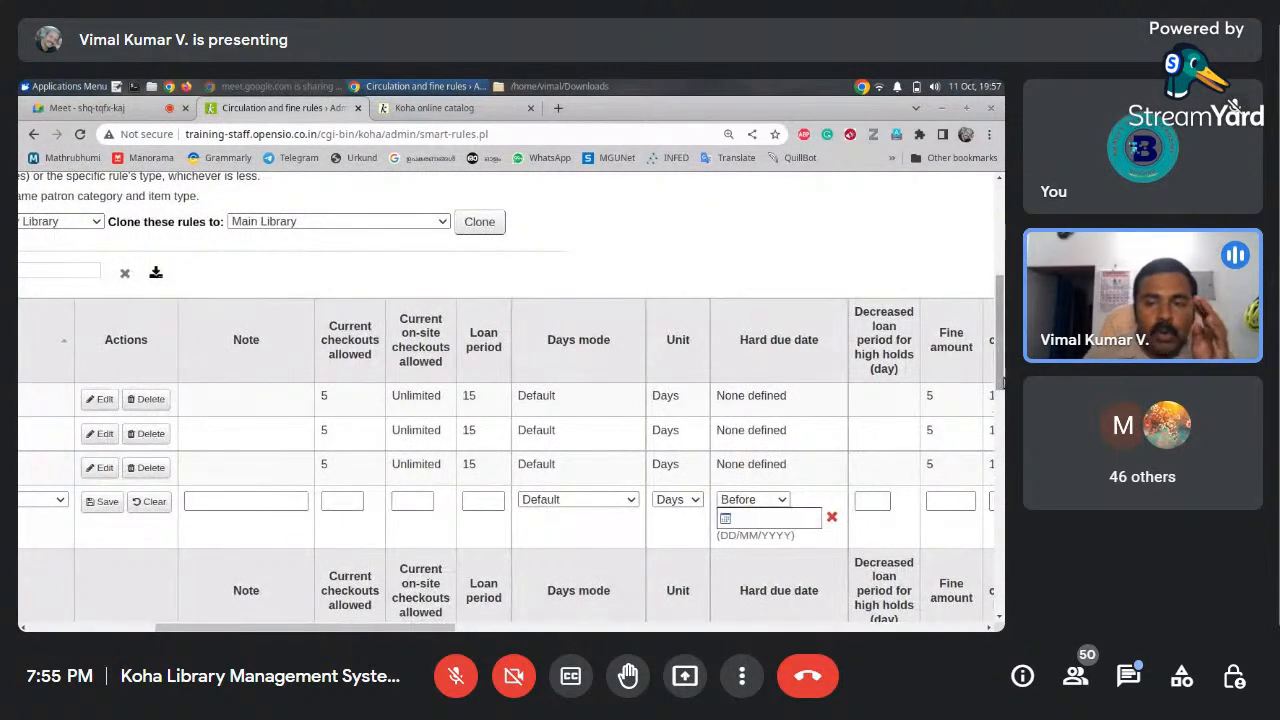
{"action": "left_click_drag", "start_coordinate": [1001, 381], "coordinate": [1001, 287]}
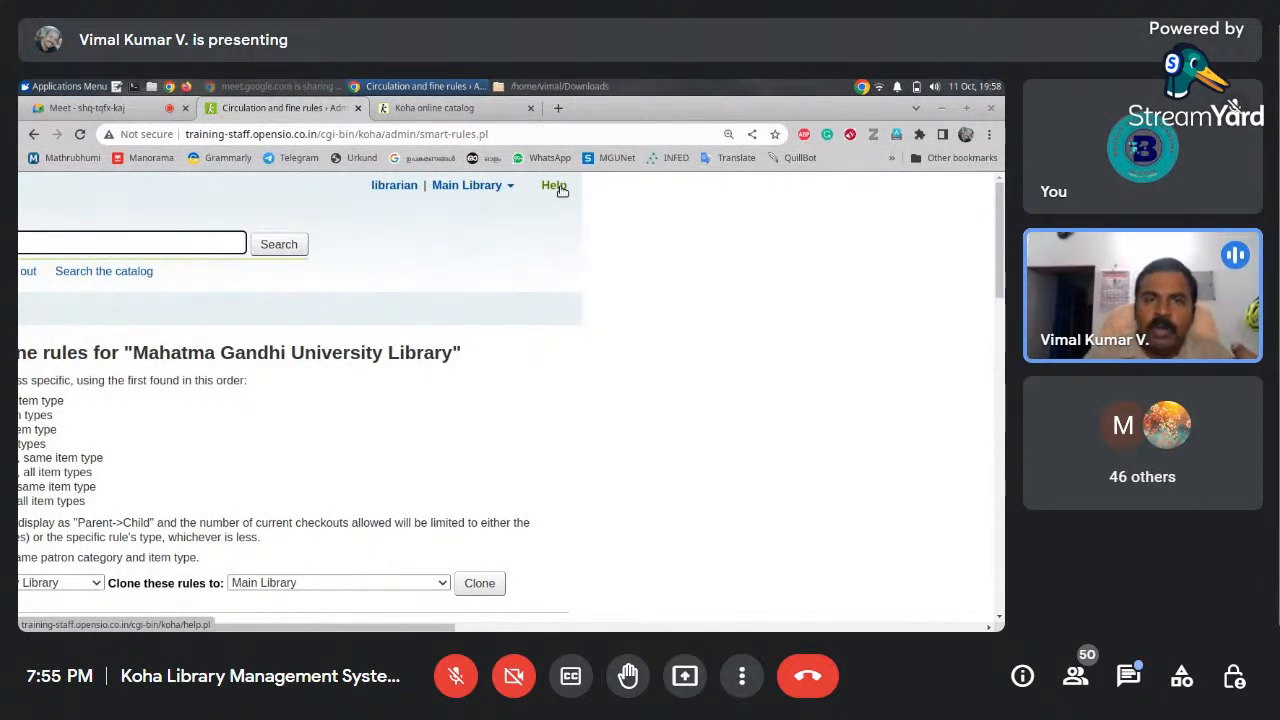
Compare the Koha manual's Administration page with the rules tab, ending on the Circulation and fine rules page
{"action": "left_click", "coordinate": [285, 108]}
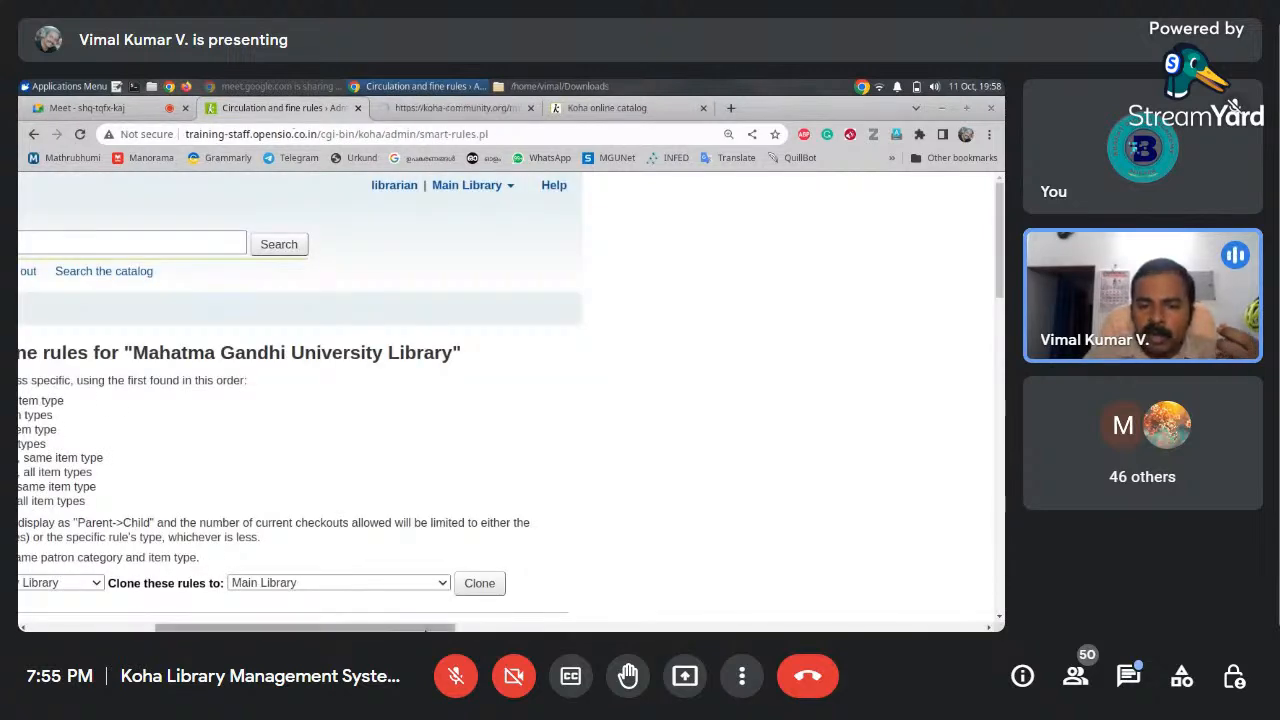
{"action": "left_click_drag", "start_coordinate": [428, 626], "coordinate": [140, 626]}
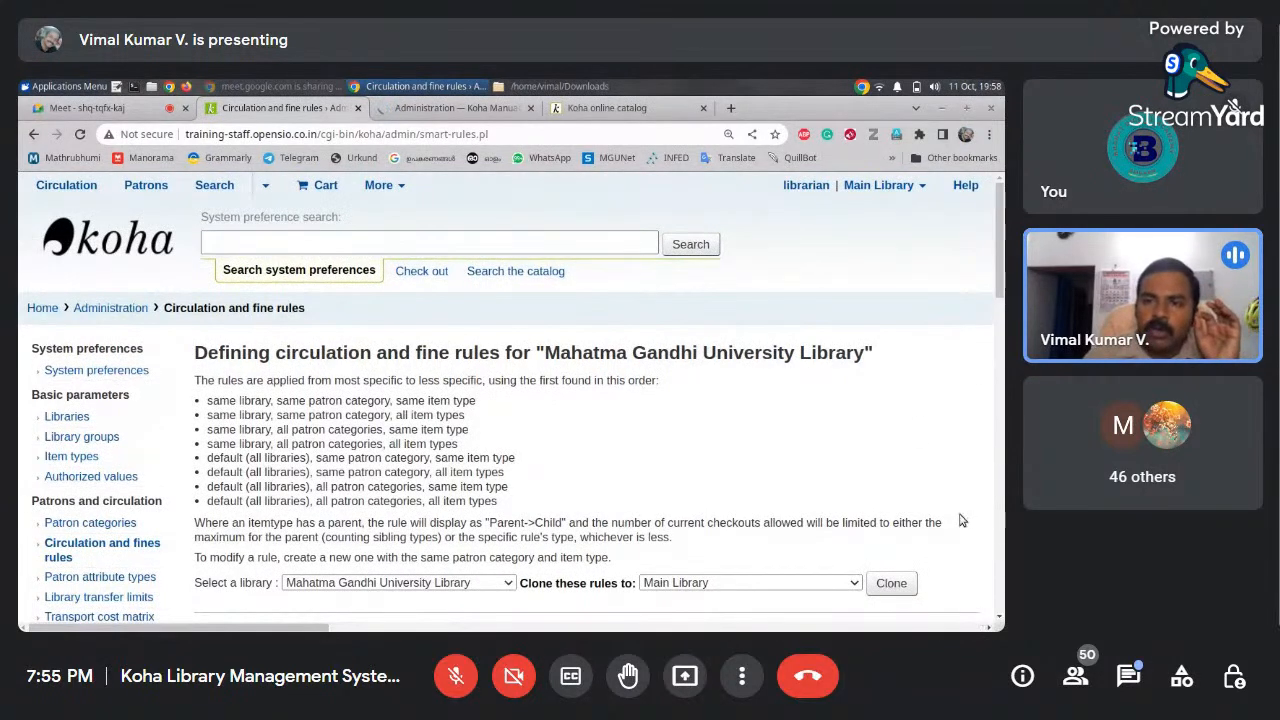
{"action": "left_click", "coordinate": [445, 109]}
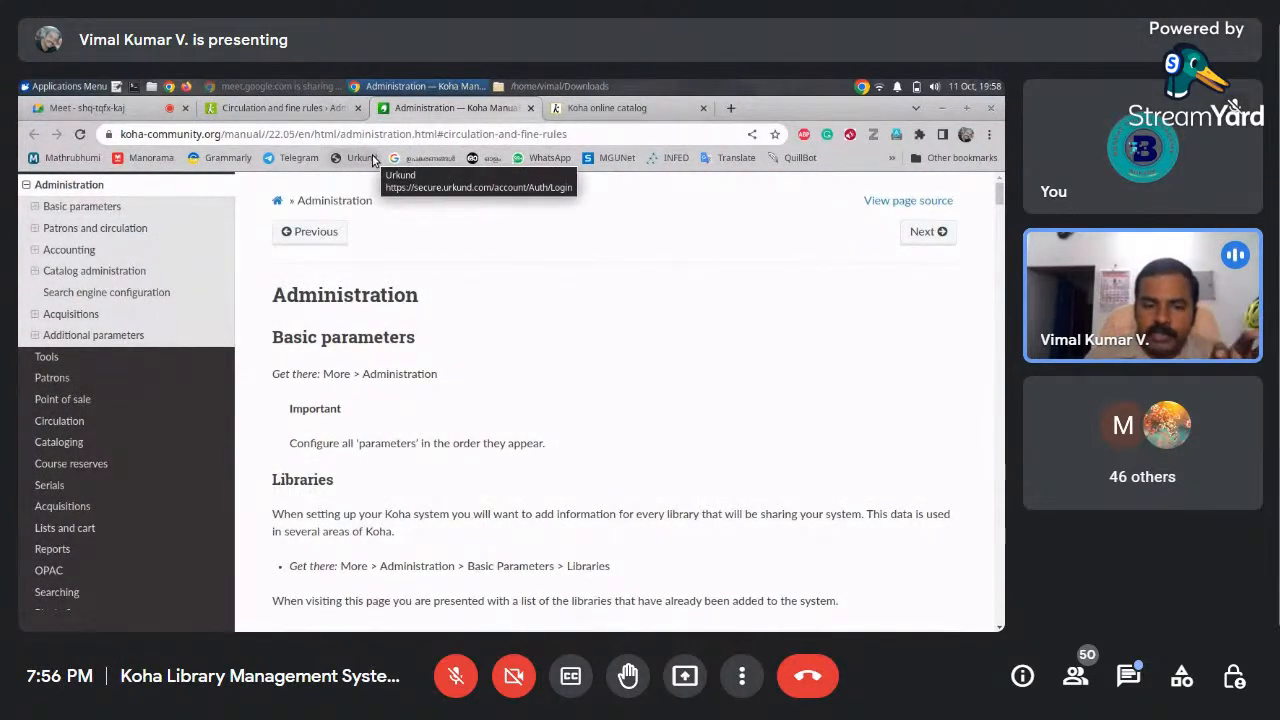
{"action": "left_click", "coordinate": [330, 112]}
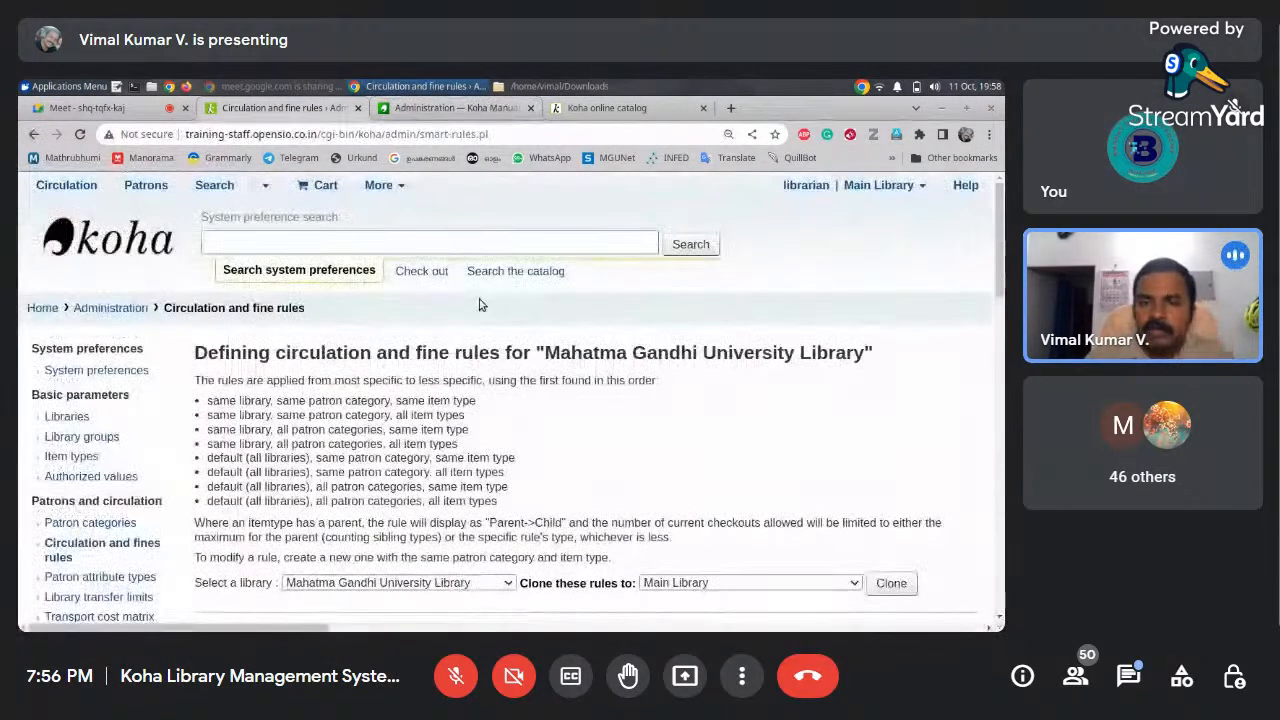
{"action": "mouse_move", "coordinate": [1003, 259]}
{"action": "left_mouse_down"}
{"action": "mouse_move", "coordinate": [1003, 345]}
{"action": "mouse_move", "coordinate": [1003, 257]}
{"action": "left_mouse_up"}
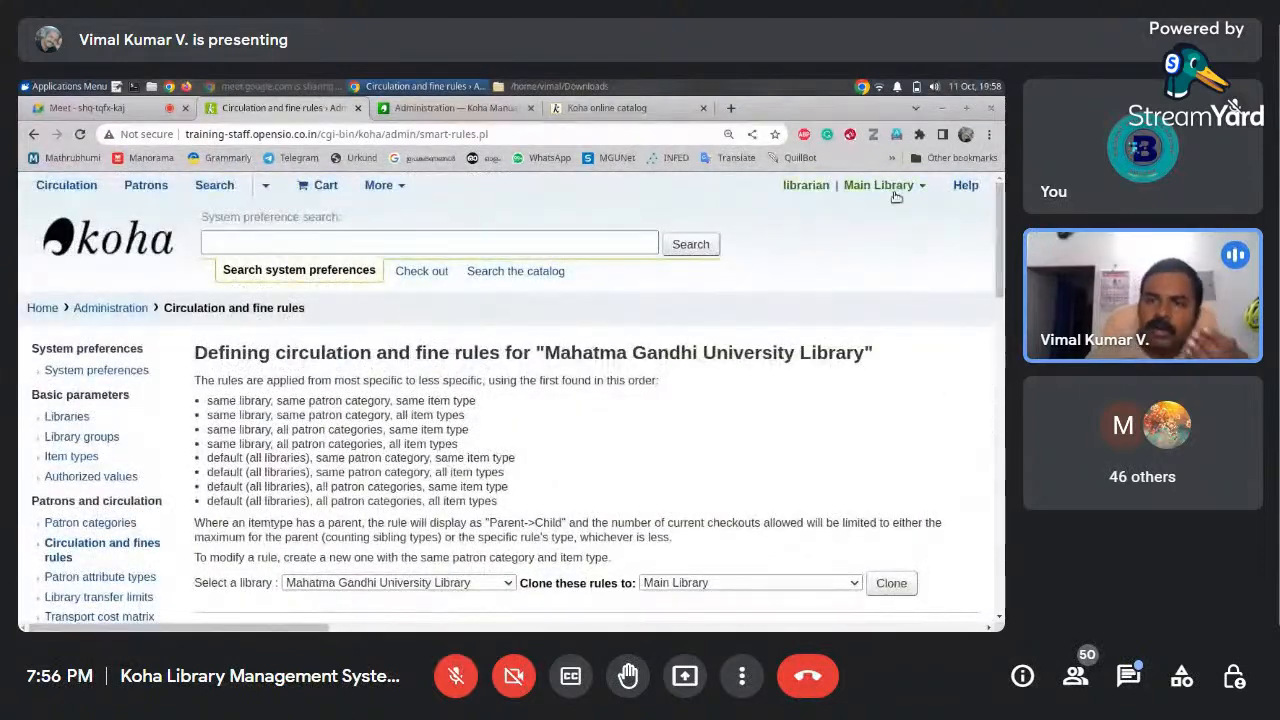
{"action": "left_click", "coordinate": [470, 108]}
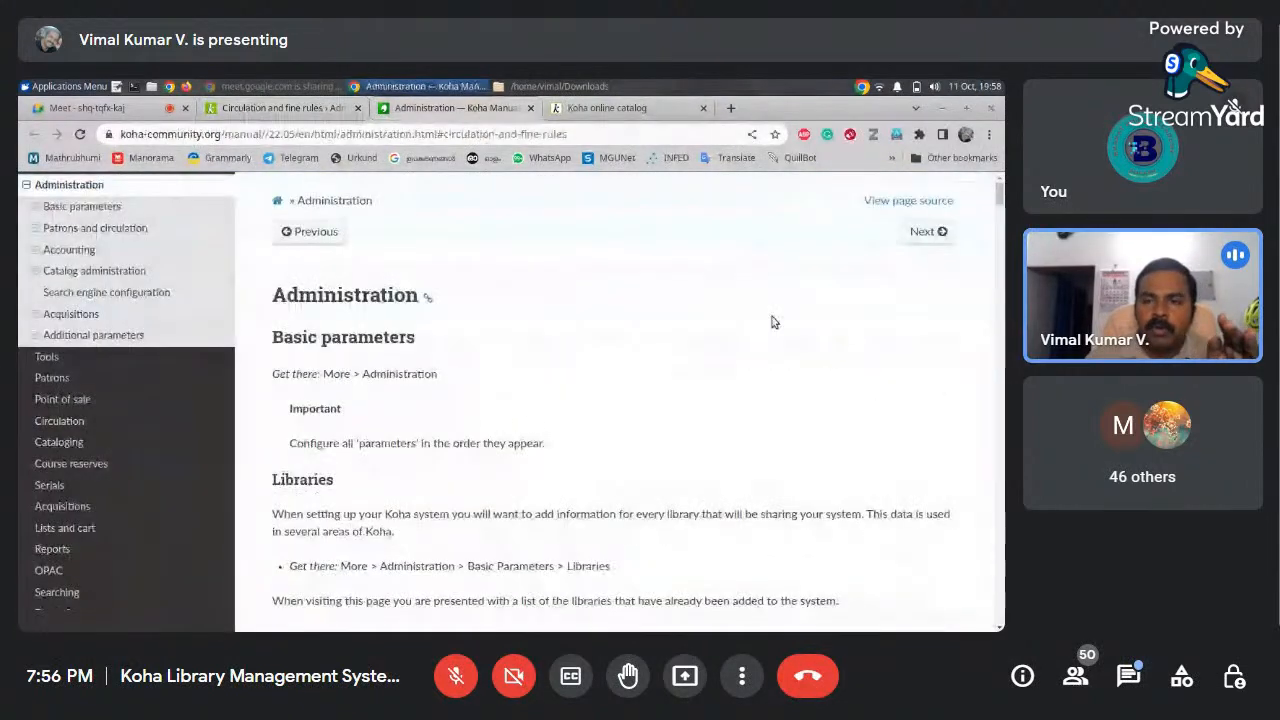
{"action": "left_click_drag", "start_coordinate": [1000, 195], "coordinate": [1000, 201]}
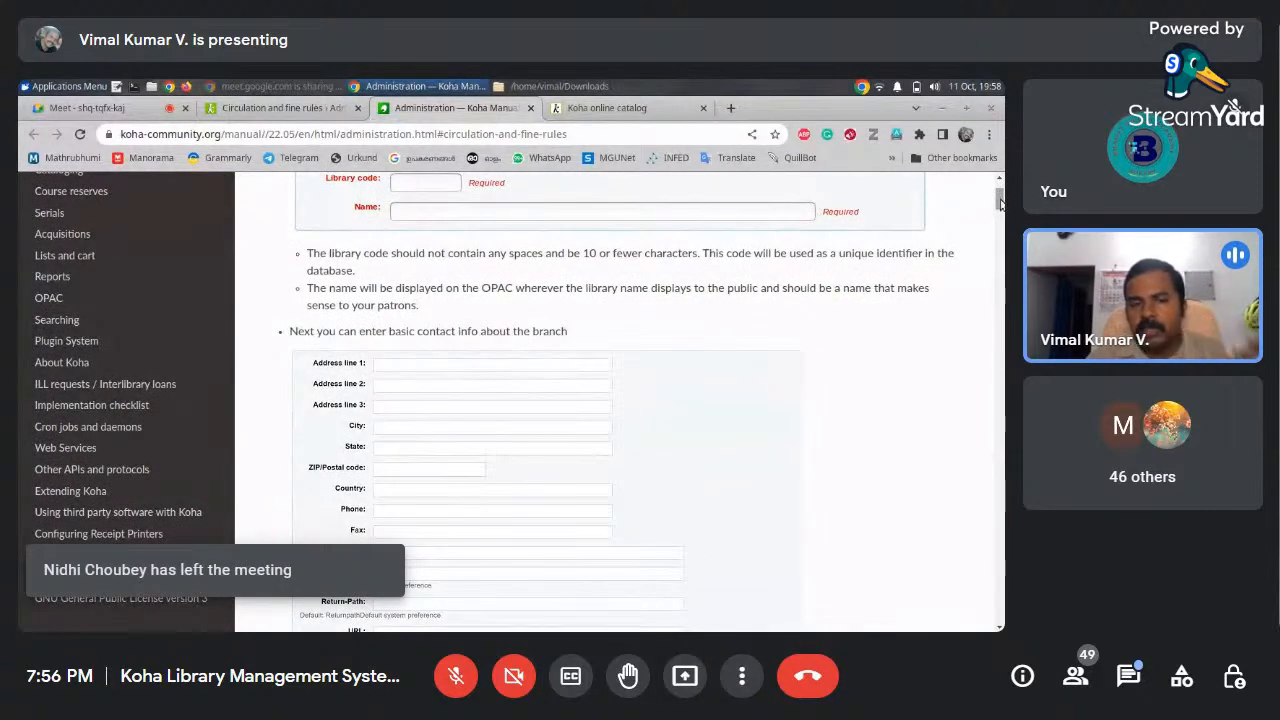
{"action": "left_click_drag", "start_coordinate": [1000, 204], "coordinate": [1000, 198]}
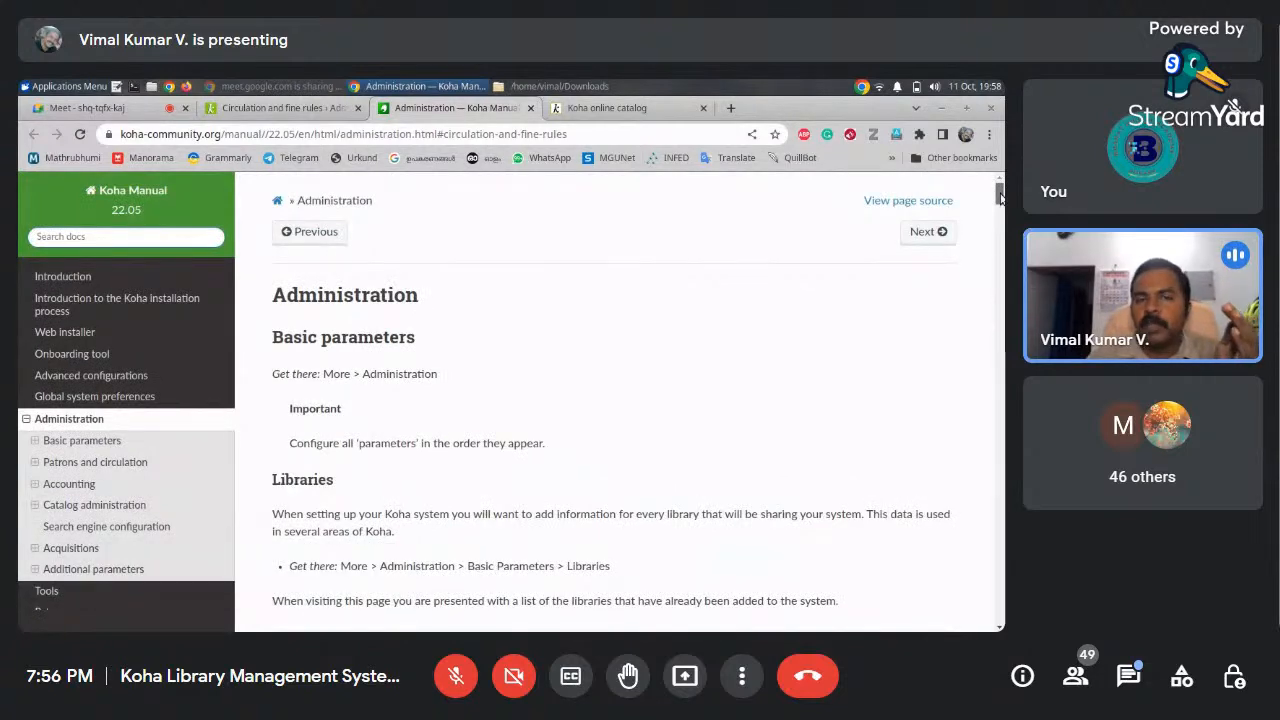
{"action": "left_click", "coordinate": [300, 110]}
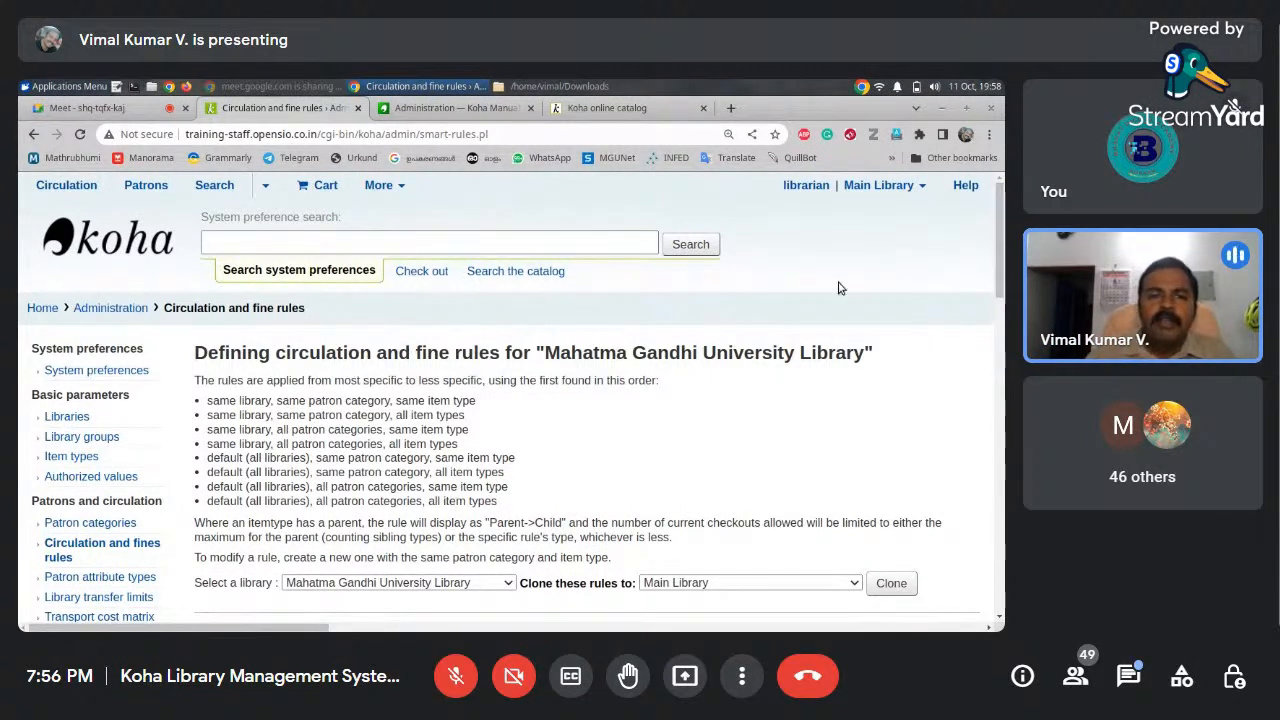
Scroll through Koha's Administration parameters page, then bring the Google Meet call tab into view
{"action": "left_click", "coordinate": [143, 240]}
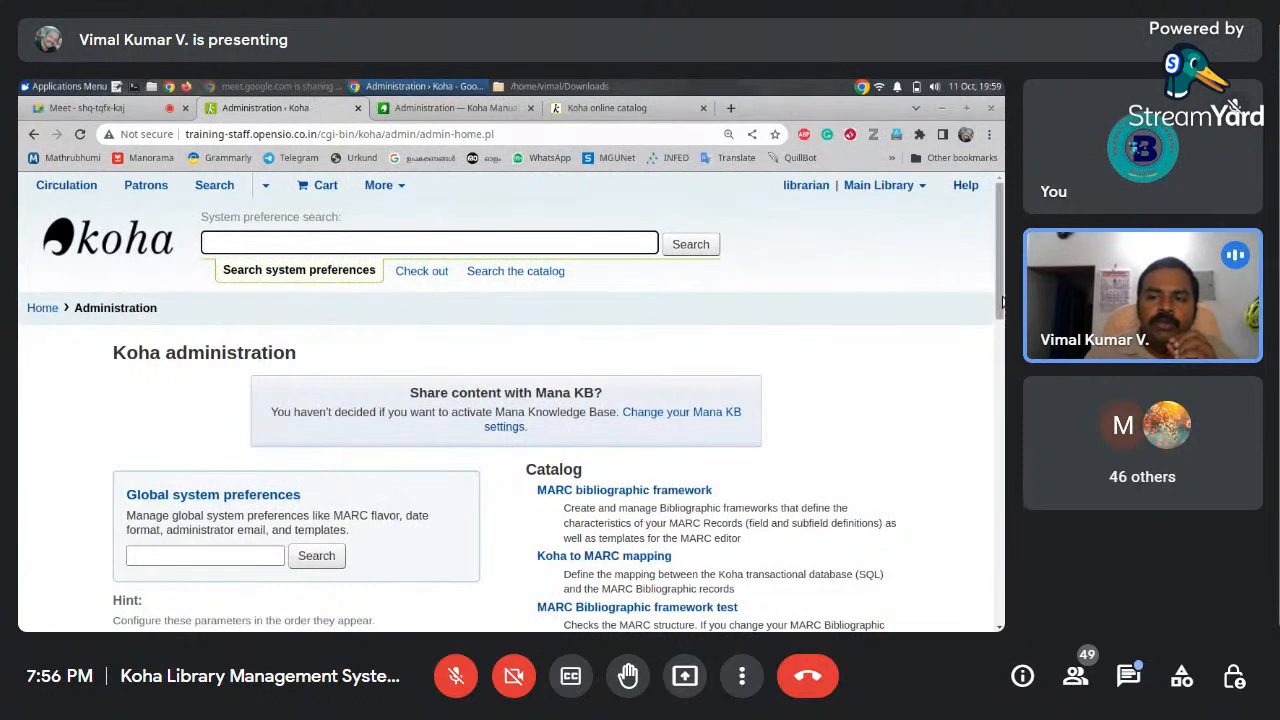
{"action": "left_click_drag", "start_coordinate": [998, 306], "coordinate": [995, 395]}
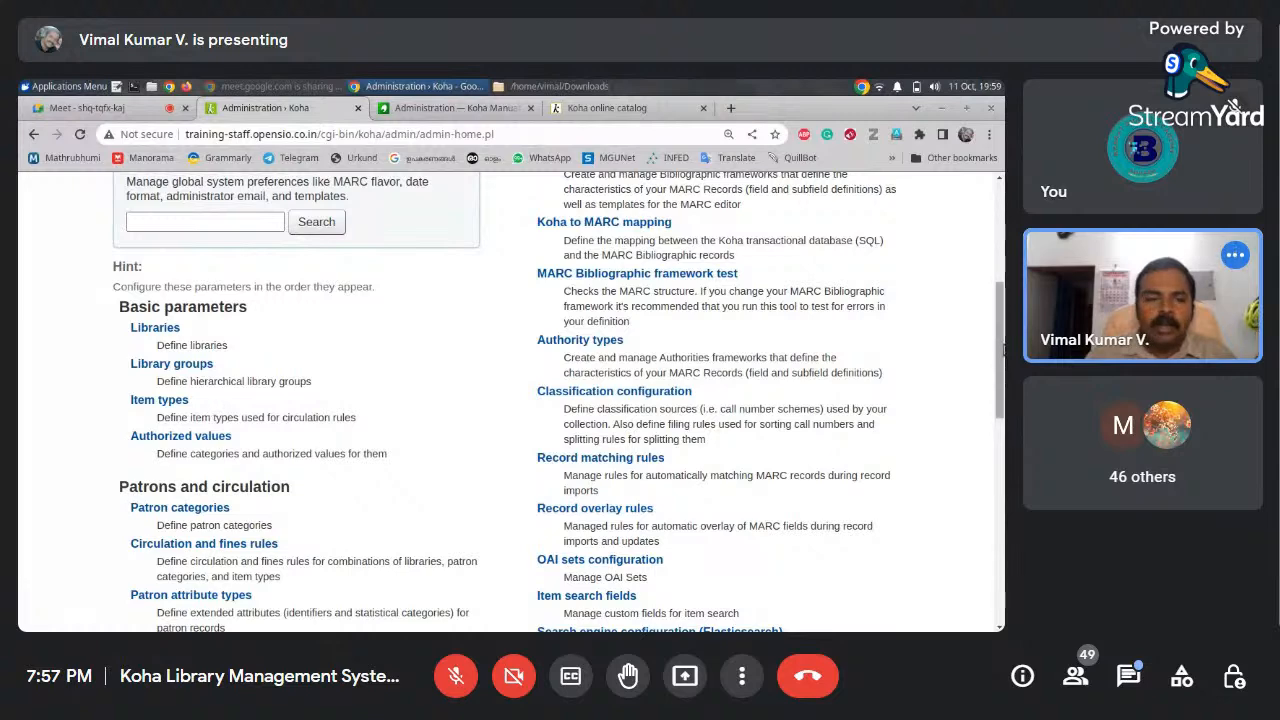
{"action": "scroll", "coordinate": [1000, 350], "scroll_direction": "down", "scroll_amount": 2}
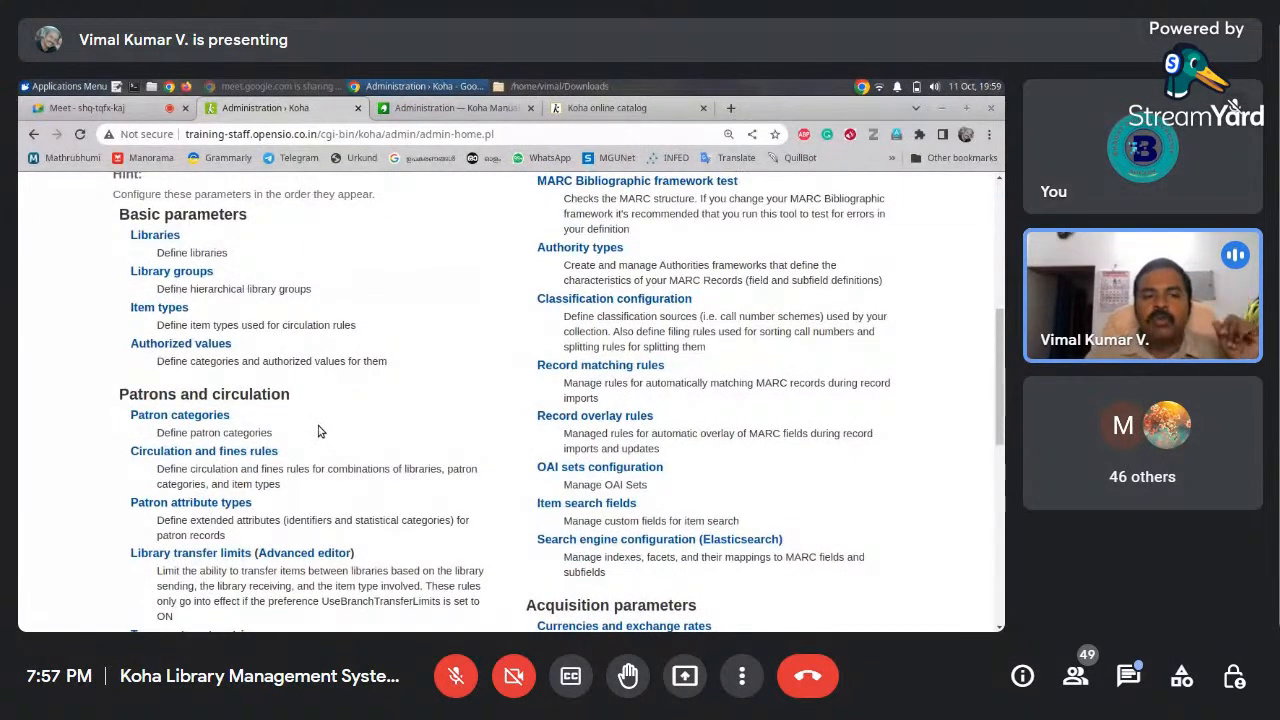
{"action": "left_click_drag", "start_coordinate": [1000, 374], "coordinate": [990, 465]}
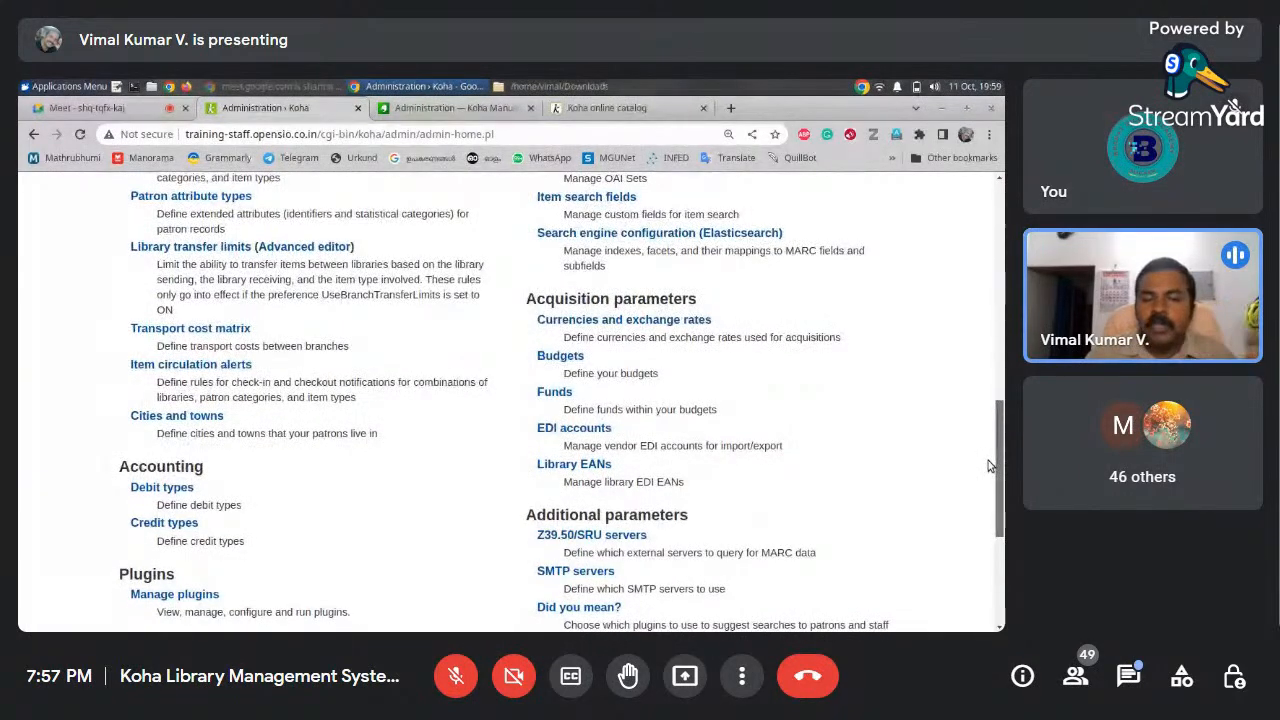
{"action": "left_click_drag", "start_coordinate": [988, 465], "coordinate": [1003, 313]}
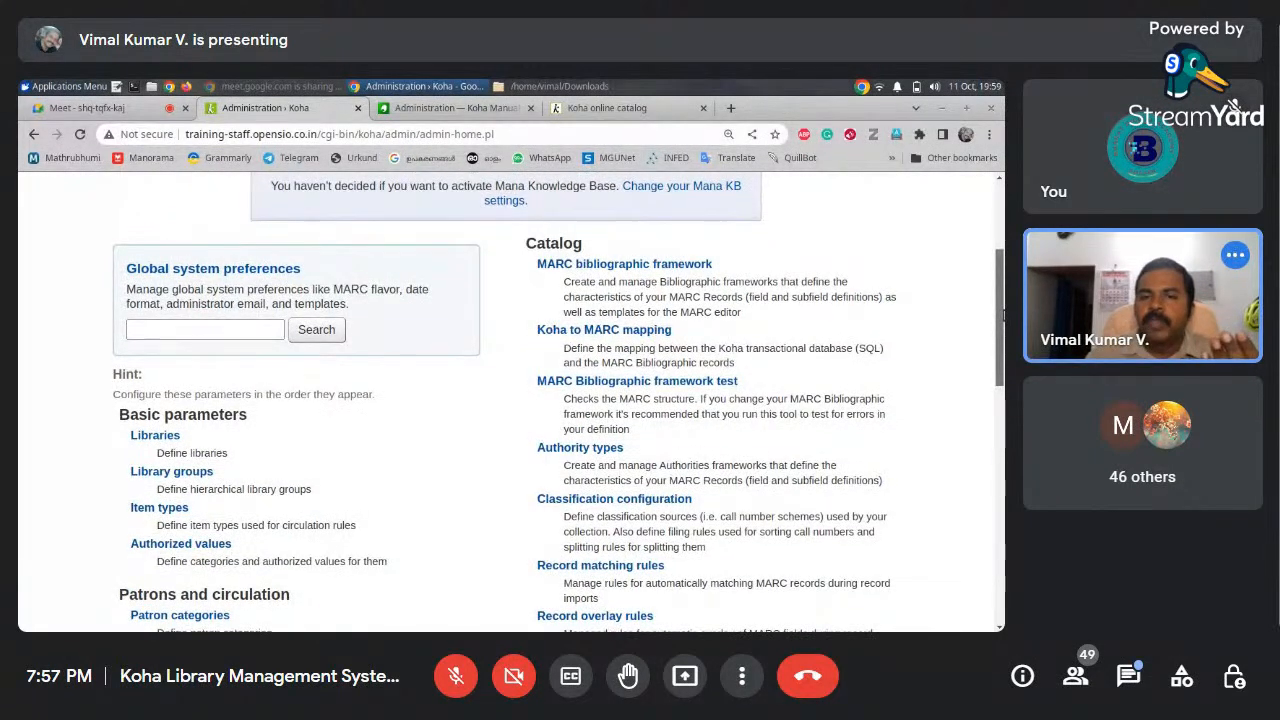
{"action": "scroll", "coordinate": [1003, 313], "scroll_direction": "down", "scroll_amount": 1}
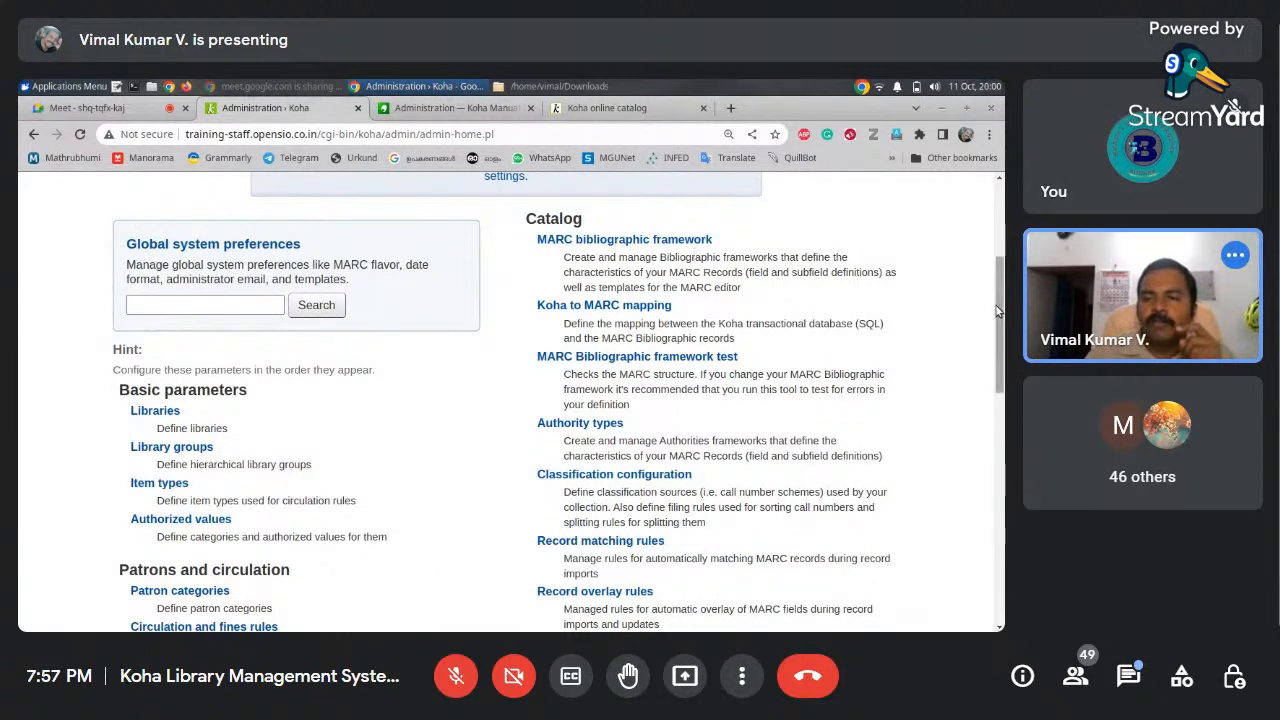
{"action": "scroll", "coordinate": [988, 345], "scroll_direction": "down", "scroll_amount": 2}
{"action": "scroll", "coordinate": [988, 345], "scroll_direction": "down", "scroll_amount": 6}
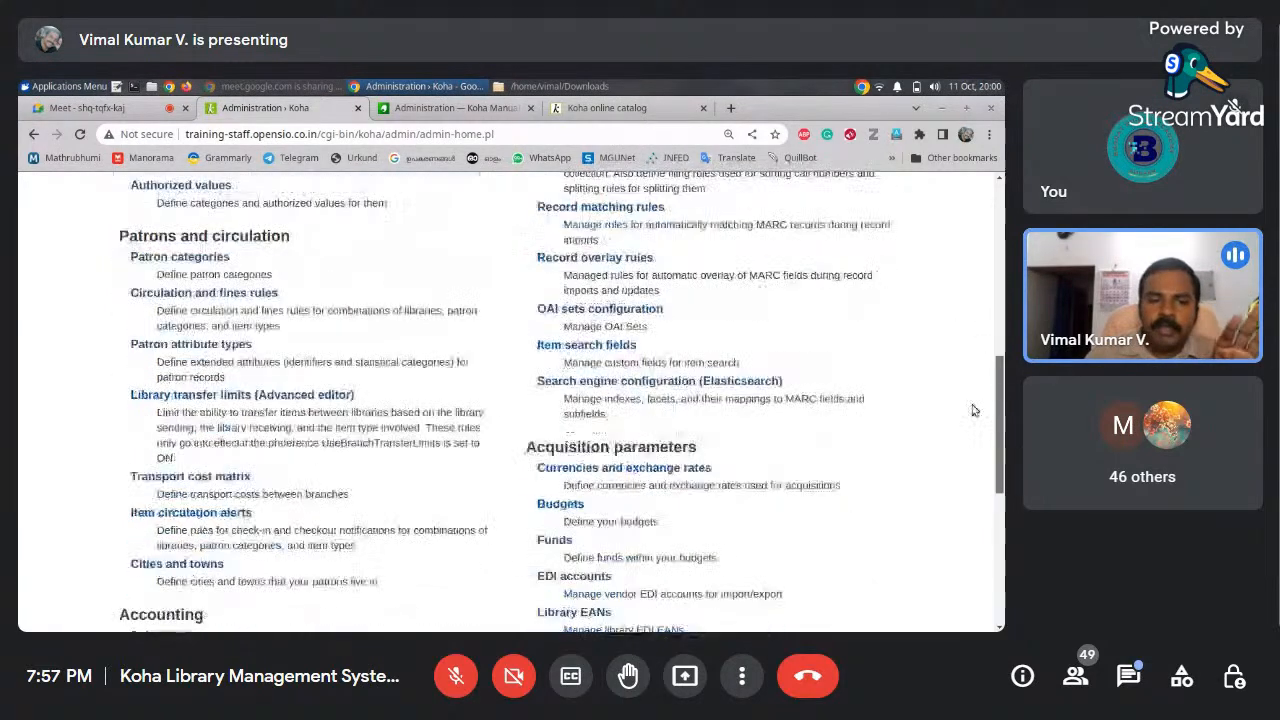
{"action": "scroll", "coordinate": [988, 345], "scroll_direction": "up", "scroll_amount": 6}
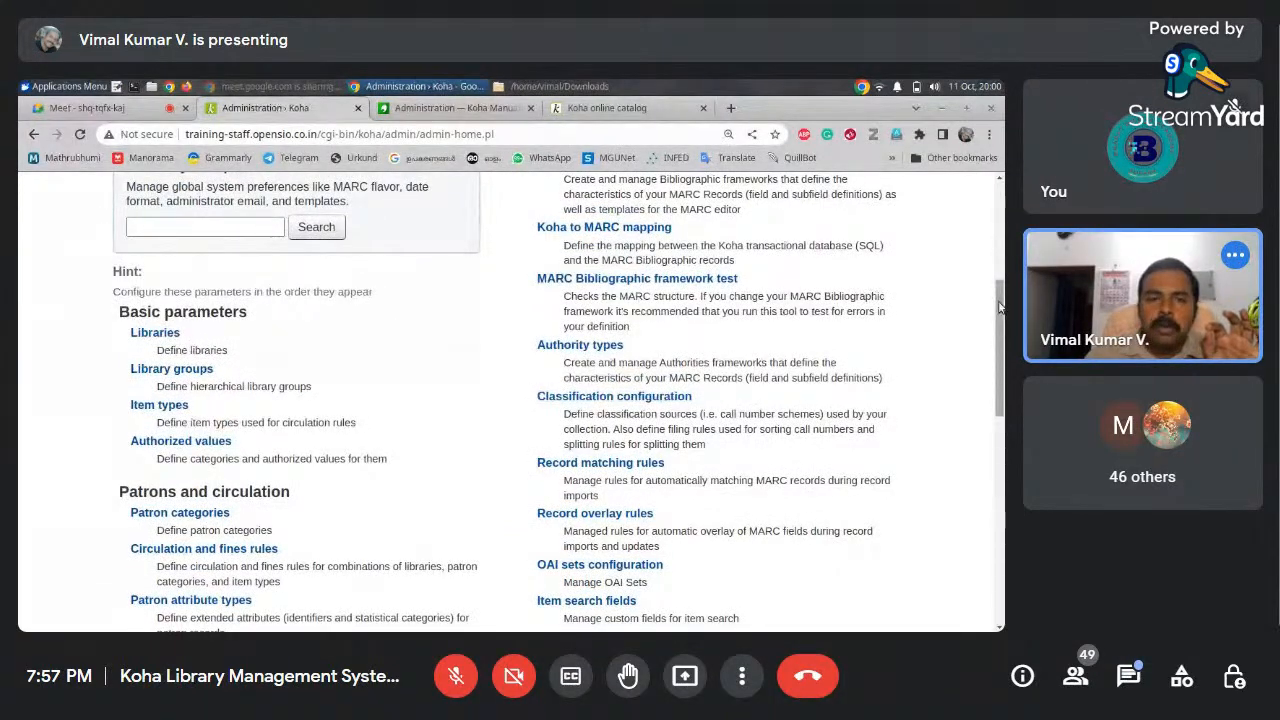
{"action": "scroll", "coordinate": [996, 330], "scroll_direction": "down", "scroll_amount": 2}
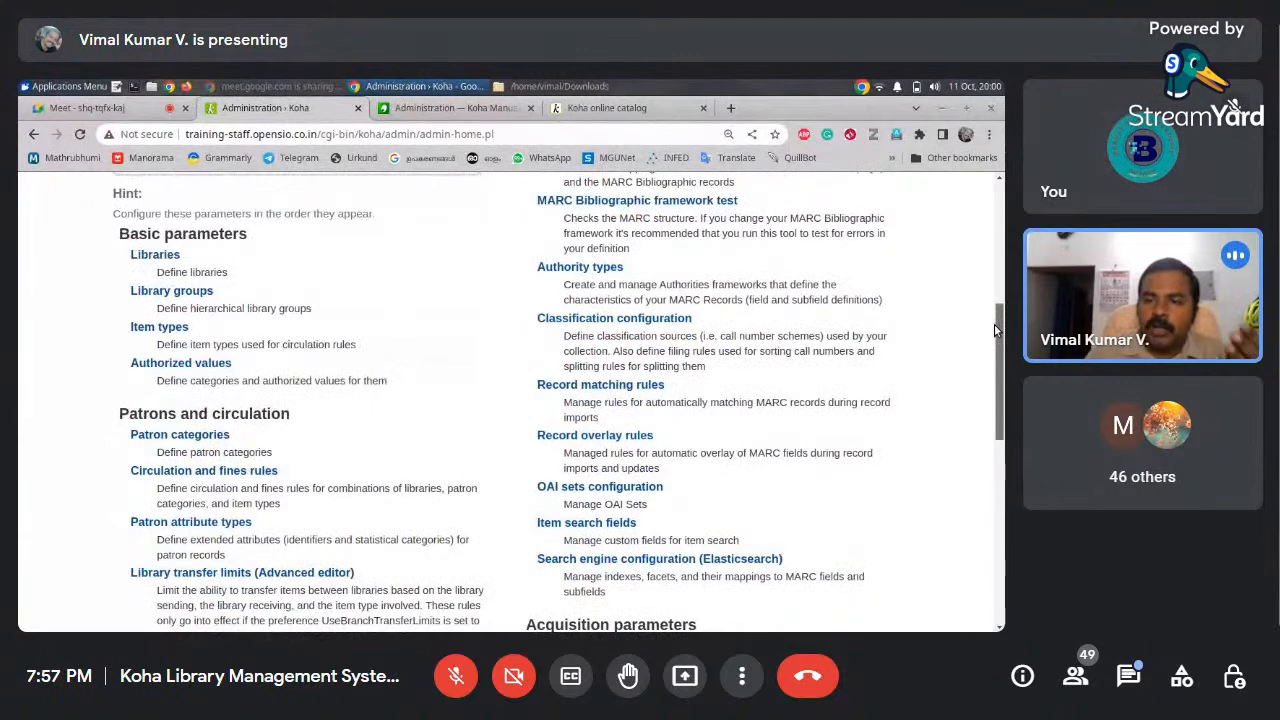
{"action": "mouse_move", "coordinate": [996, 330]}
{"action": "left_mouse_down"}
{"action": "mouse_move", "coordinate": [990, 364]}
{"action": "mouse_move", "coordinate": [991, 274]}
{"action": "mouse_move", "coordinate": [992, 318]}
{"action": "left_mouse_up"}
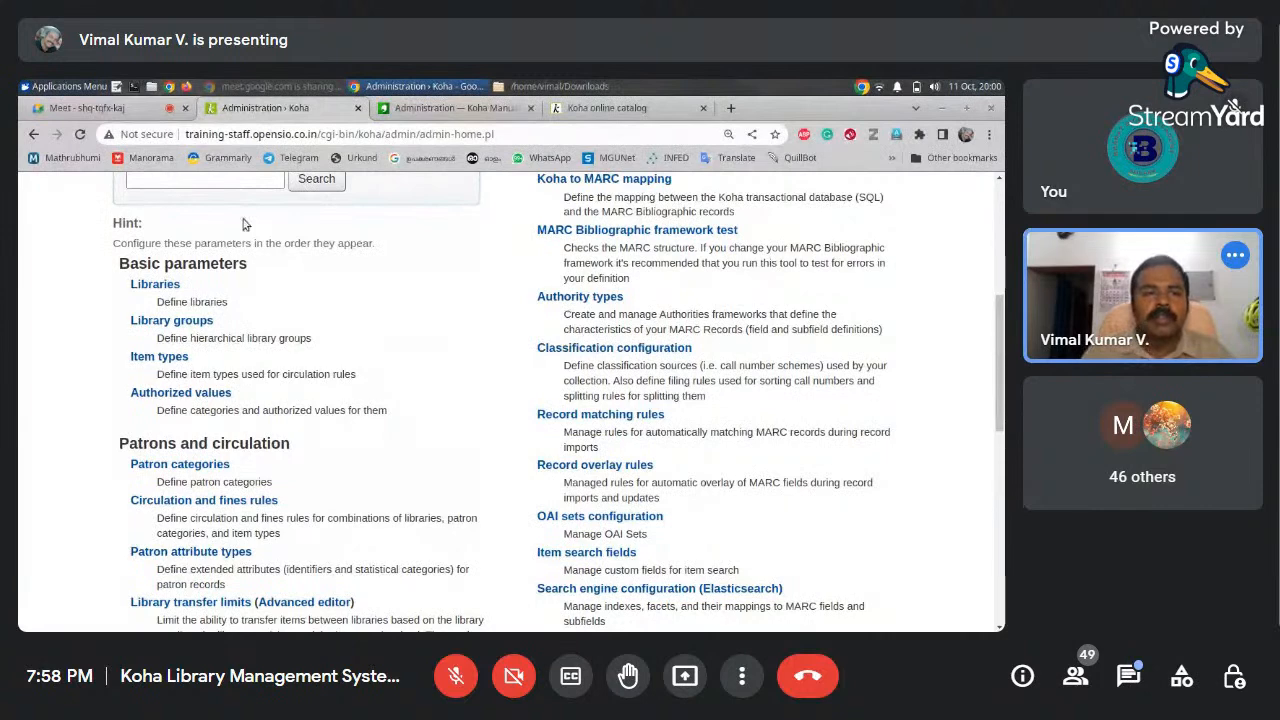
{"action": "left_click", "coordinate": [77, 111]}
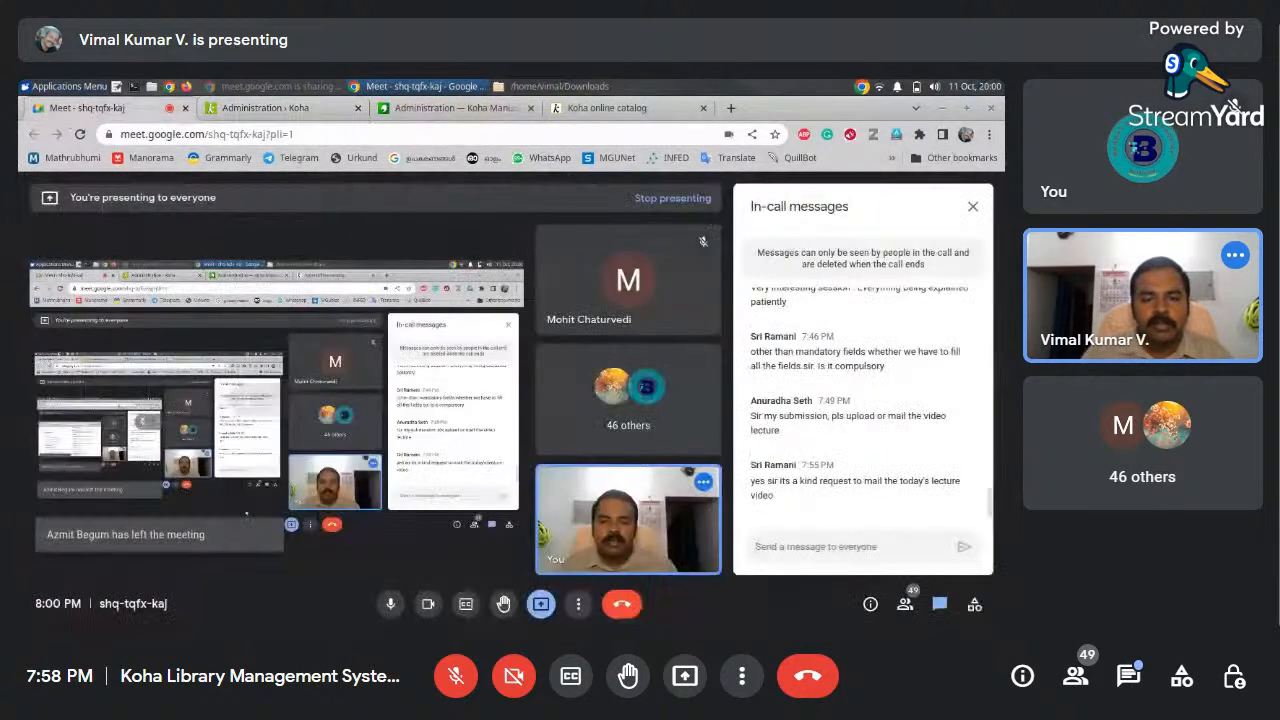
Post '10 minutes break' in the call chat, then go back to the Koha administration tab
{"action": "left_click", "coordinate": [1128, 677]}
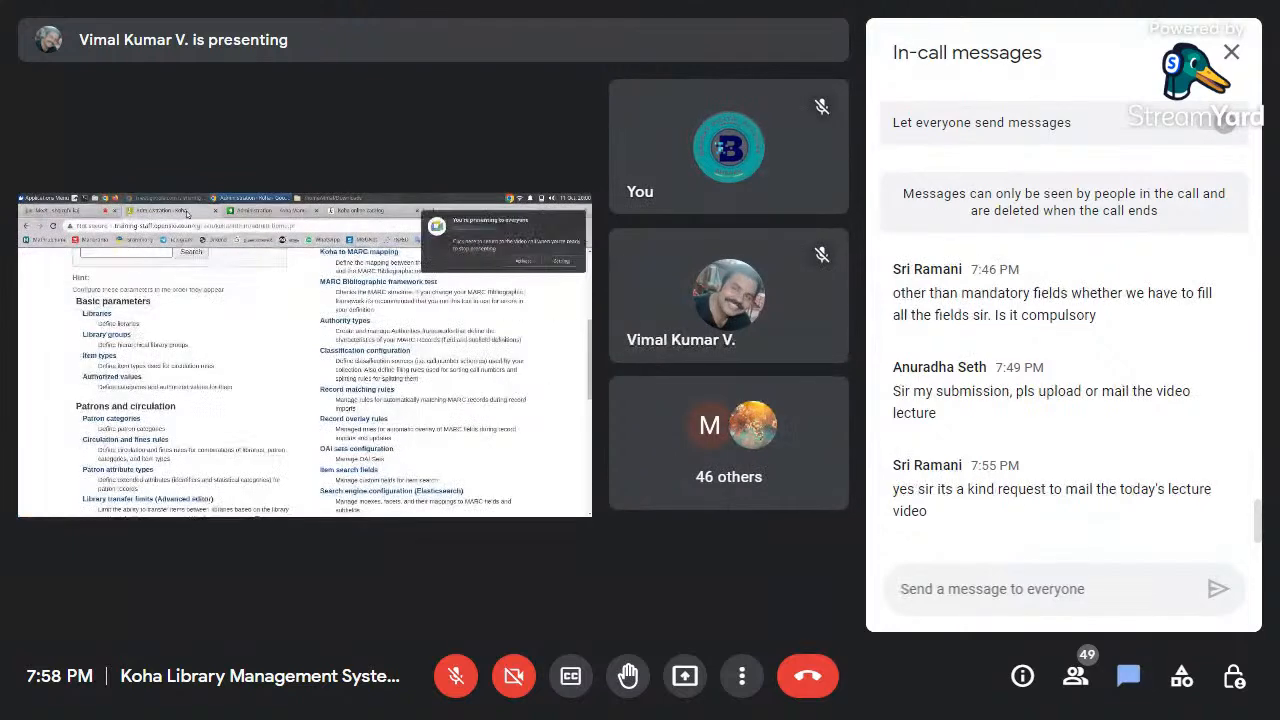
{"action": "type", "text": "10 mi"}
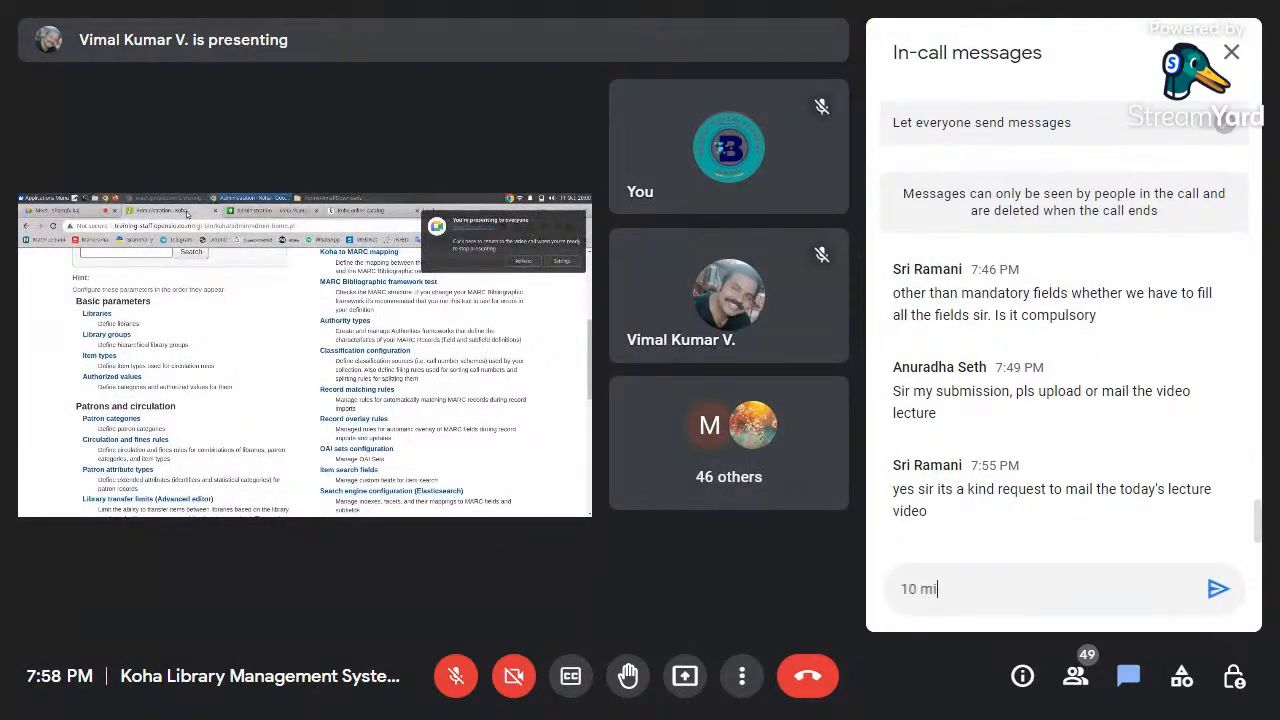
{"action": "type", "text": "nutes break"}
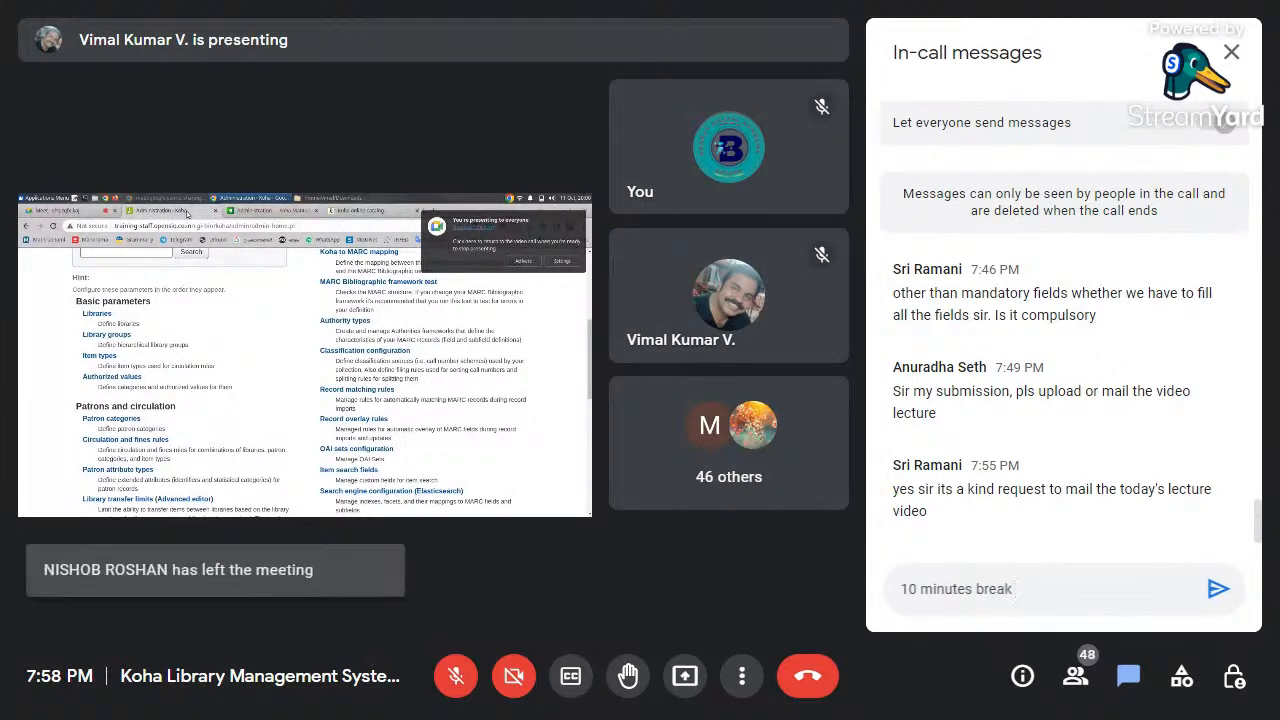
{"action": "key", "text": "Return"}
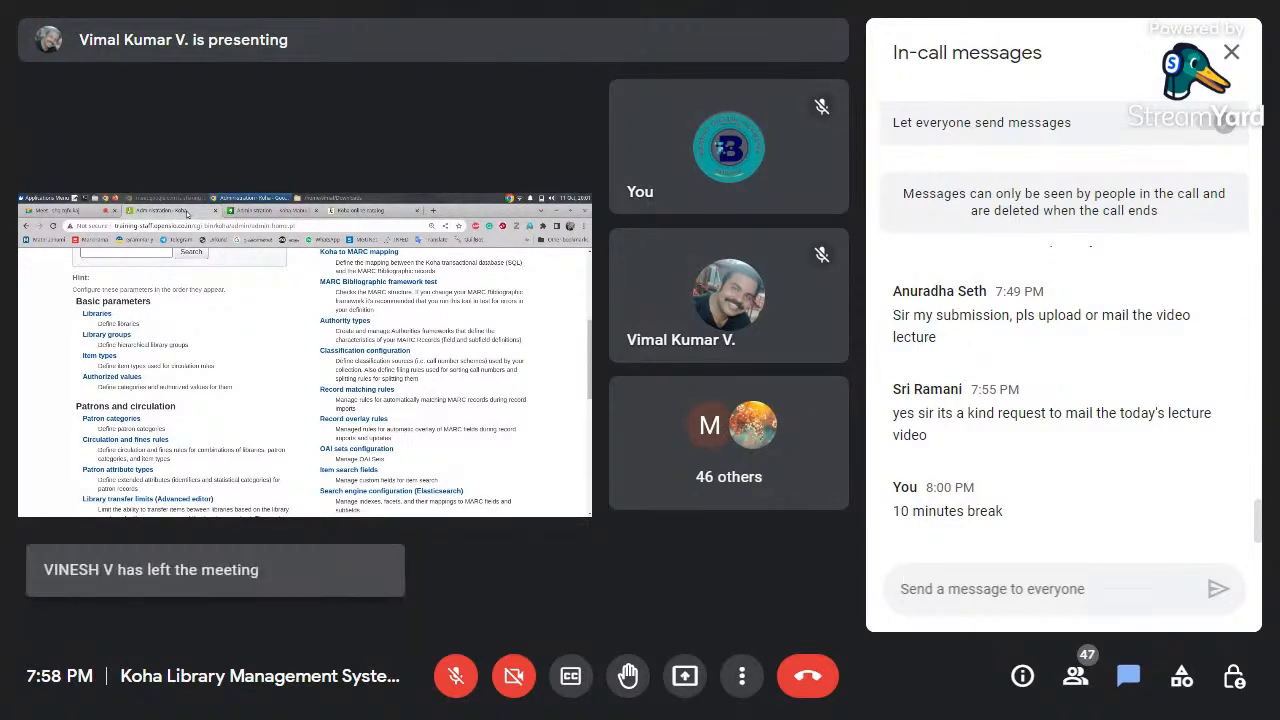
{"action": "left_click", "coordinate": [1230, 55]}
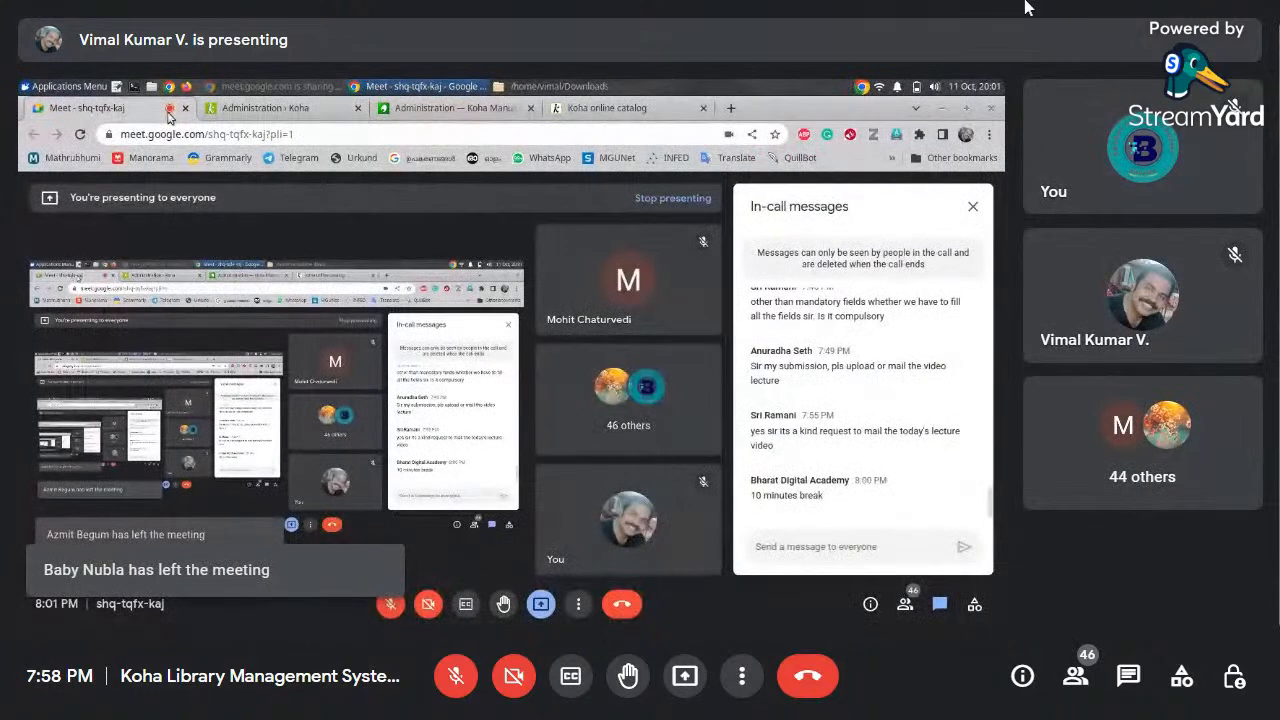
{"action": "left_click", "coordinate": [243, 115]}
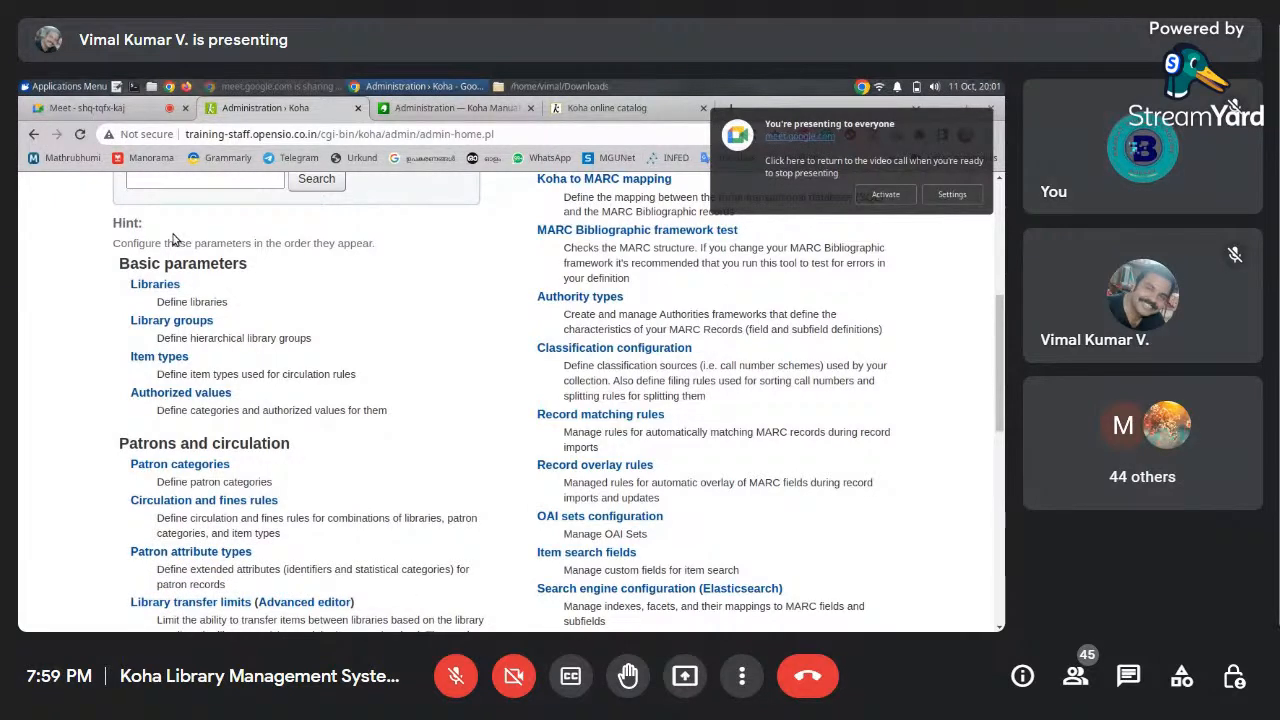
Switch back to the Meet call, toggle the microphone, and show the in-call messages
{"action": "left_click", "coordinate": [111, 112]}
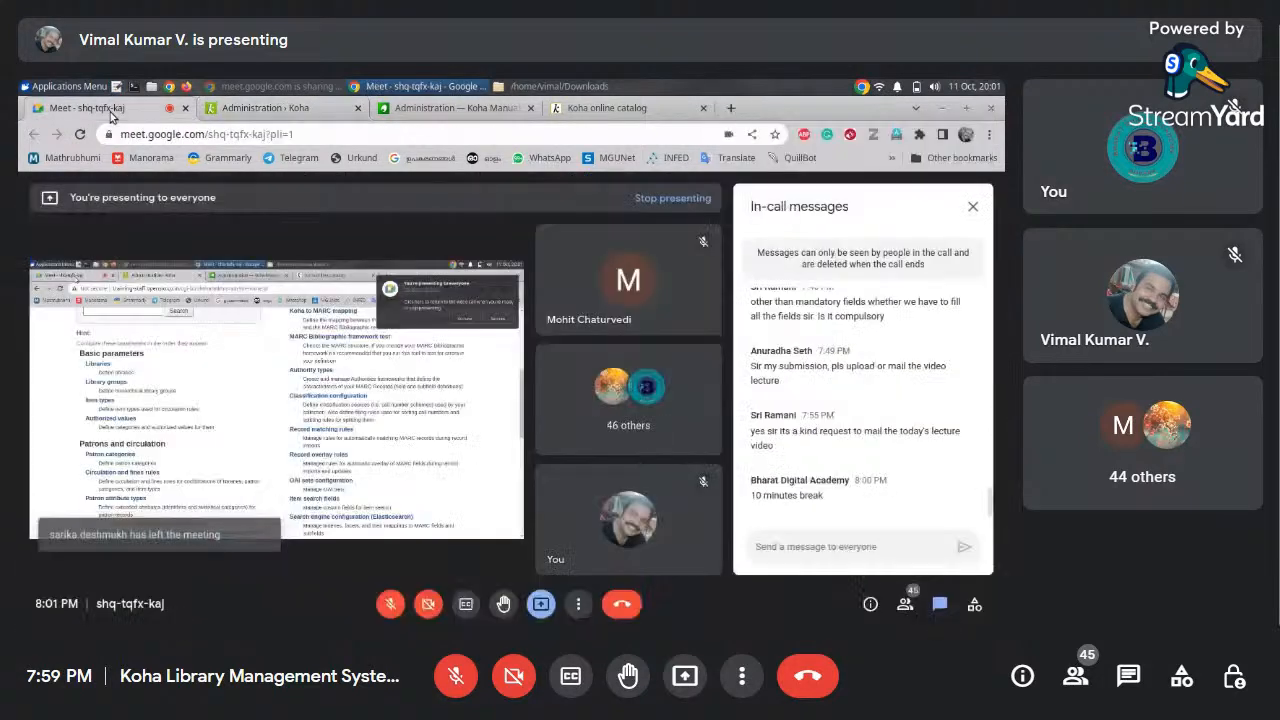
{"action": "left_click", "coordinate": [390, 603]}
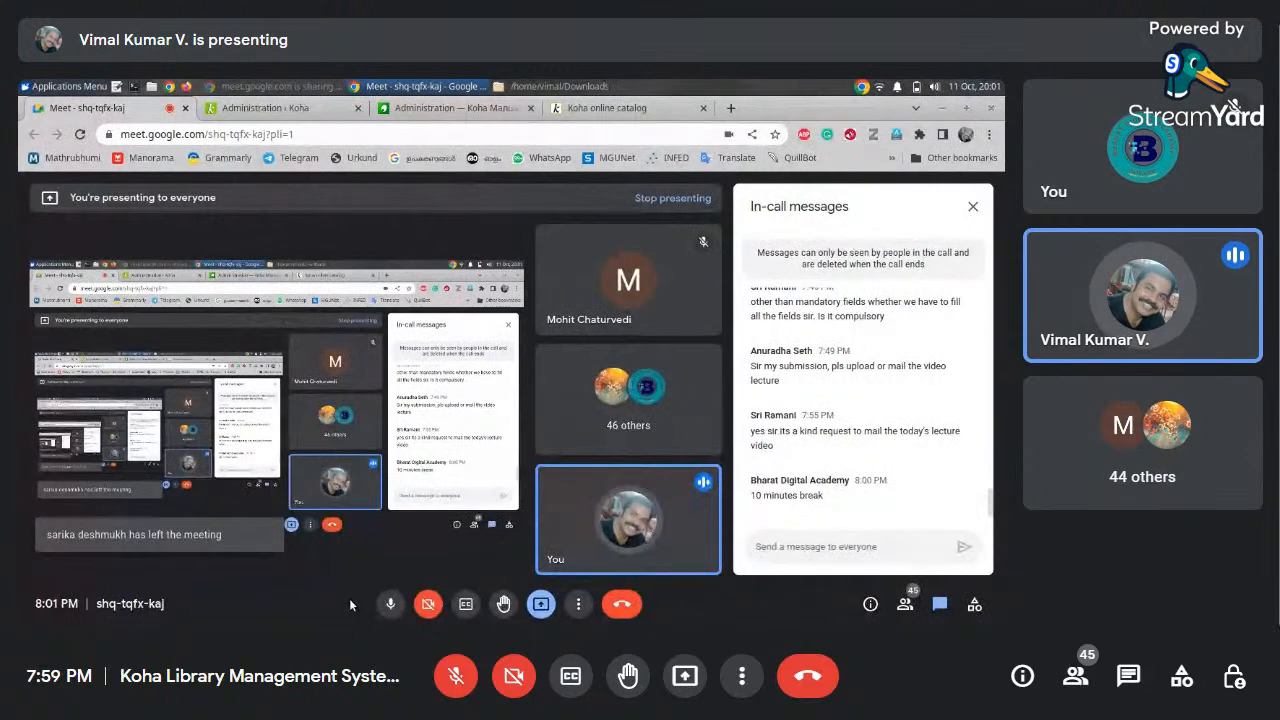
{"action": "left_click", "coordinate": [1130, 678]}
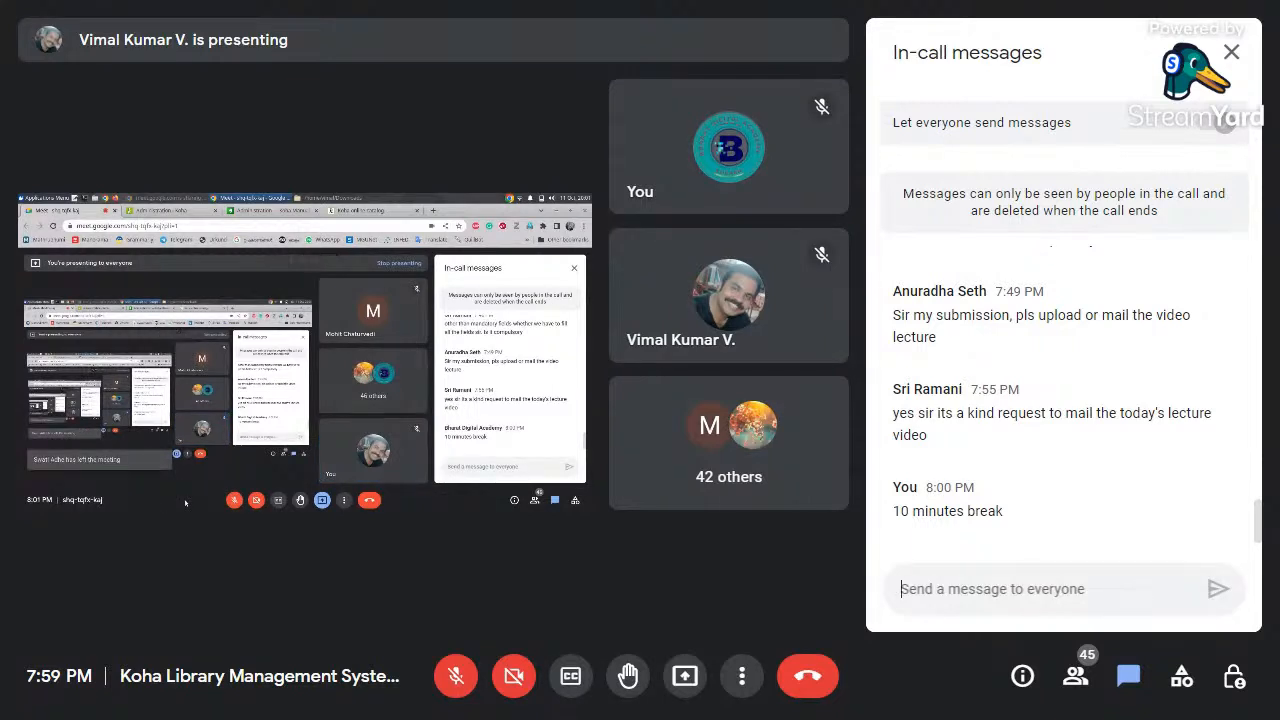
Send 'after 10 minutes we will join again' to everyone and close the chat panel
{"action": "type", "text": "aftr"}
{"action": "type", "text": "e"}
{"action": "key", "text": "BackSpace"}
{"action": "key", "text": "BackSpace"}
{"action": "key", "text": "BackSpace"}
{"action": "key", "text": "BackSpace"}
{"action": "key", "text": "BackSpace"}
{"action": "key", "text": "BackSpace"}
{"action": "type", "text": "after "}
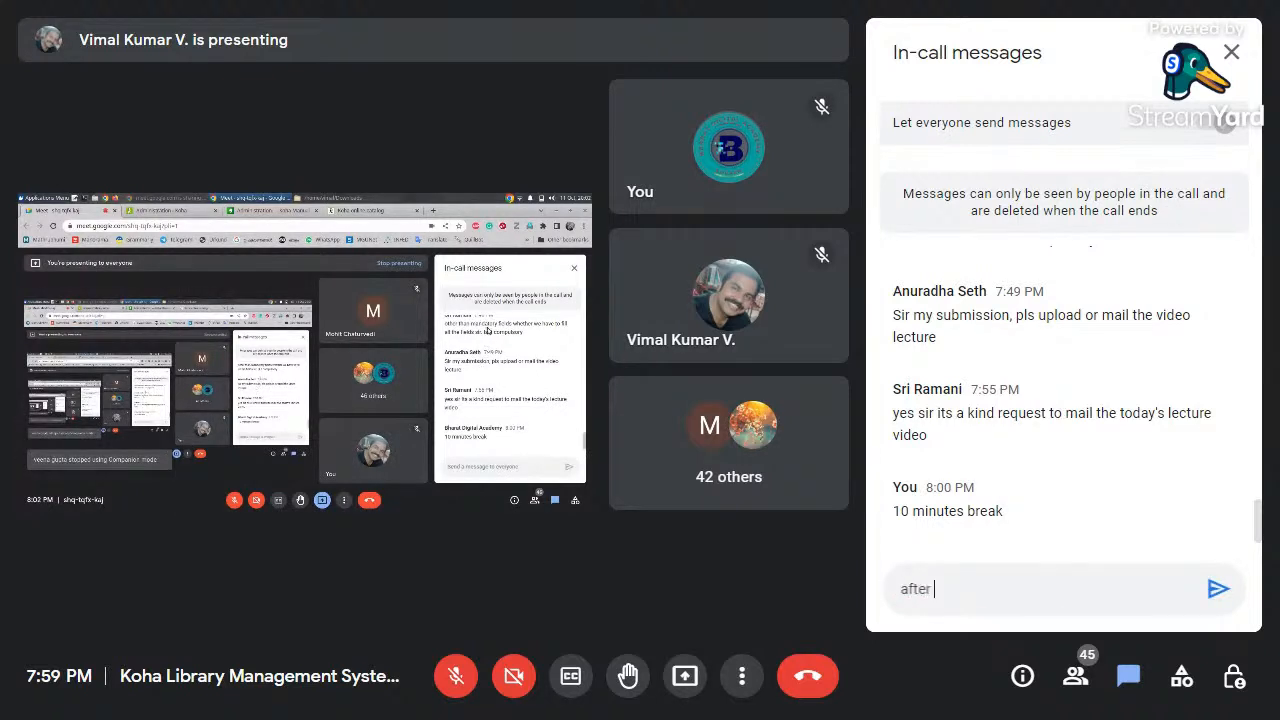
{"action": "type", "text": "10 minu"}
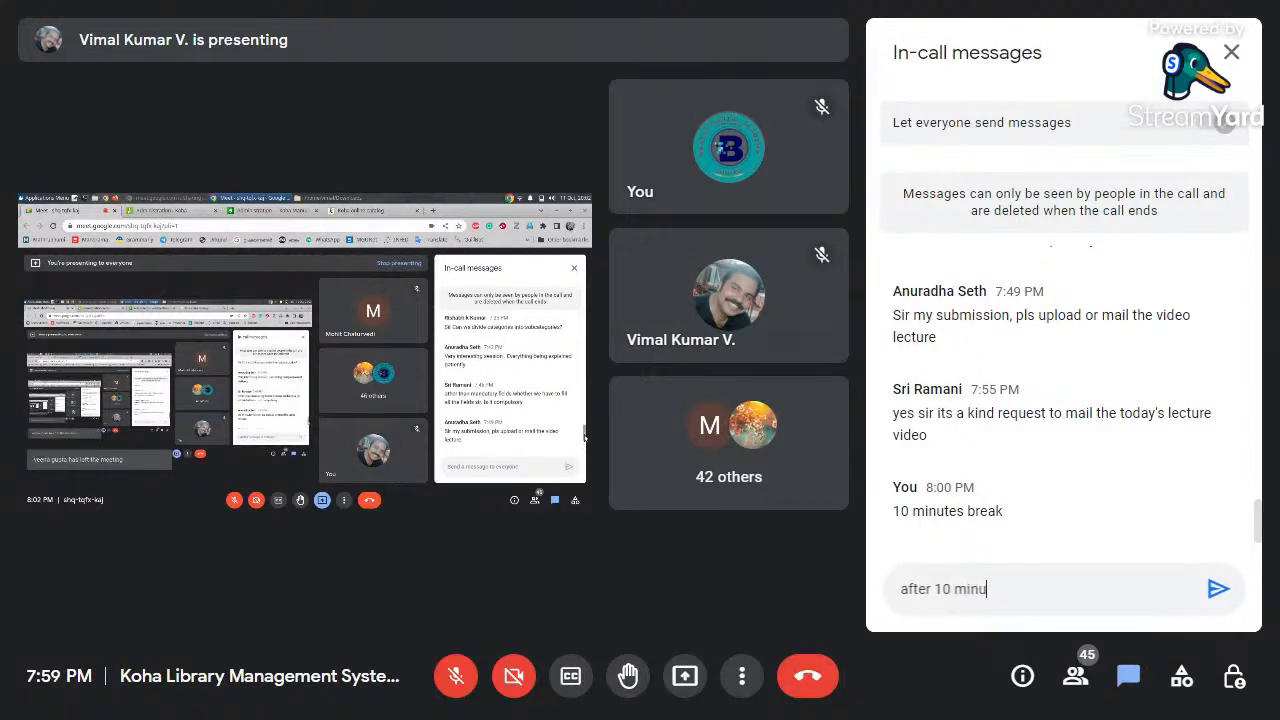
{"action": "type", "text": "tes we will"}
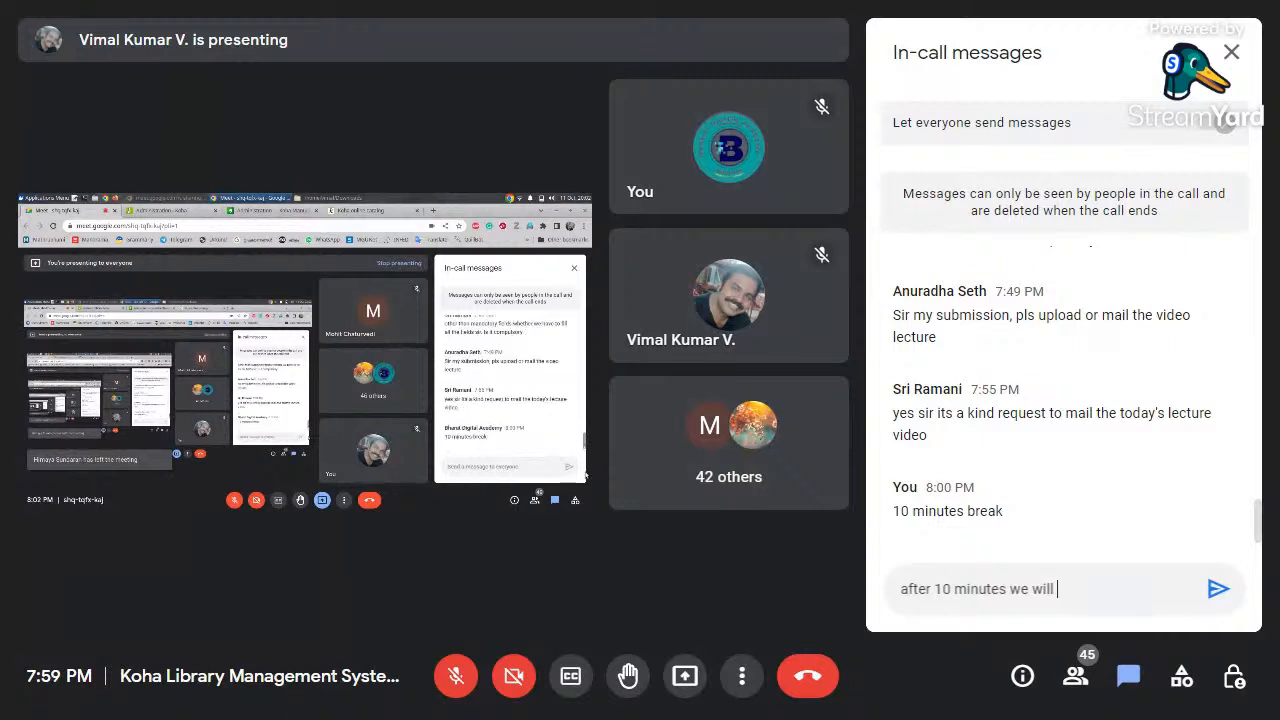
{"action": "type", "text": " join aga"}
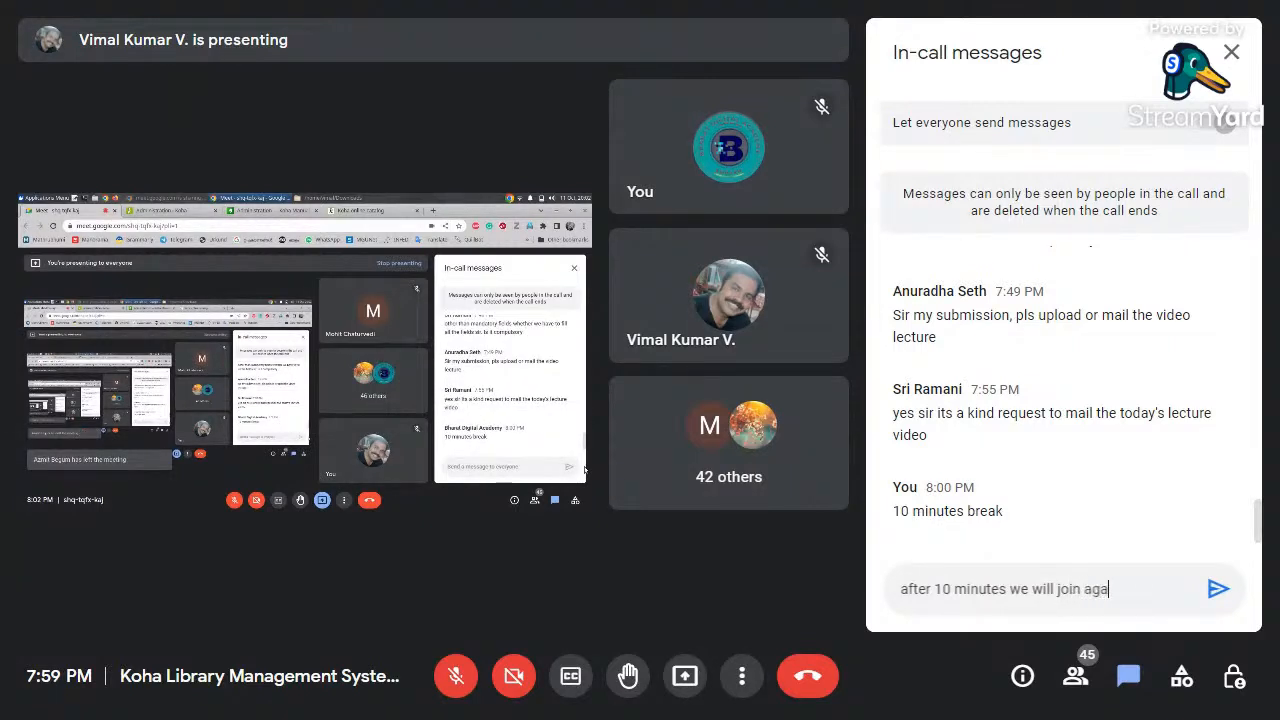
{"action": "type", "text": "in"}
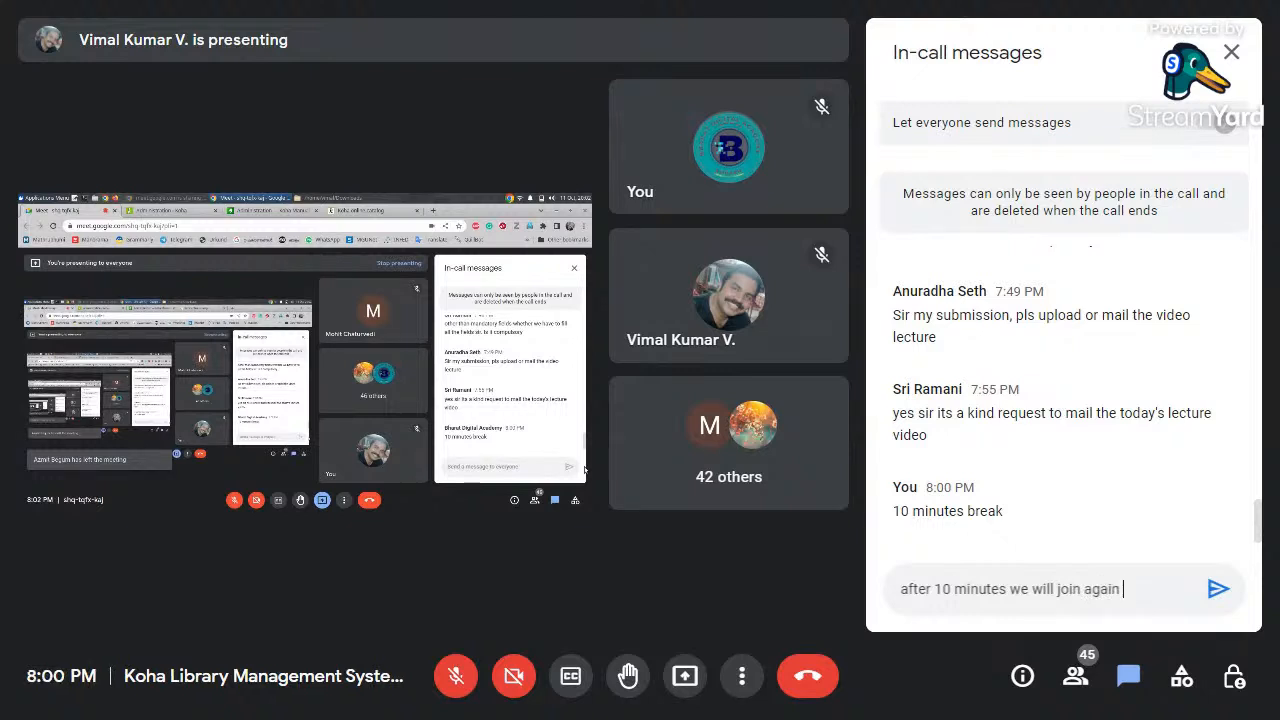
{"action": "key", "text": "Return"}
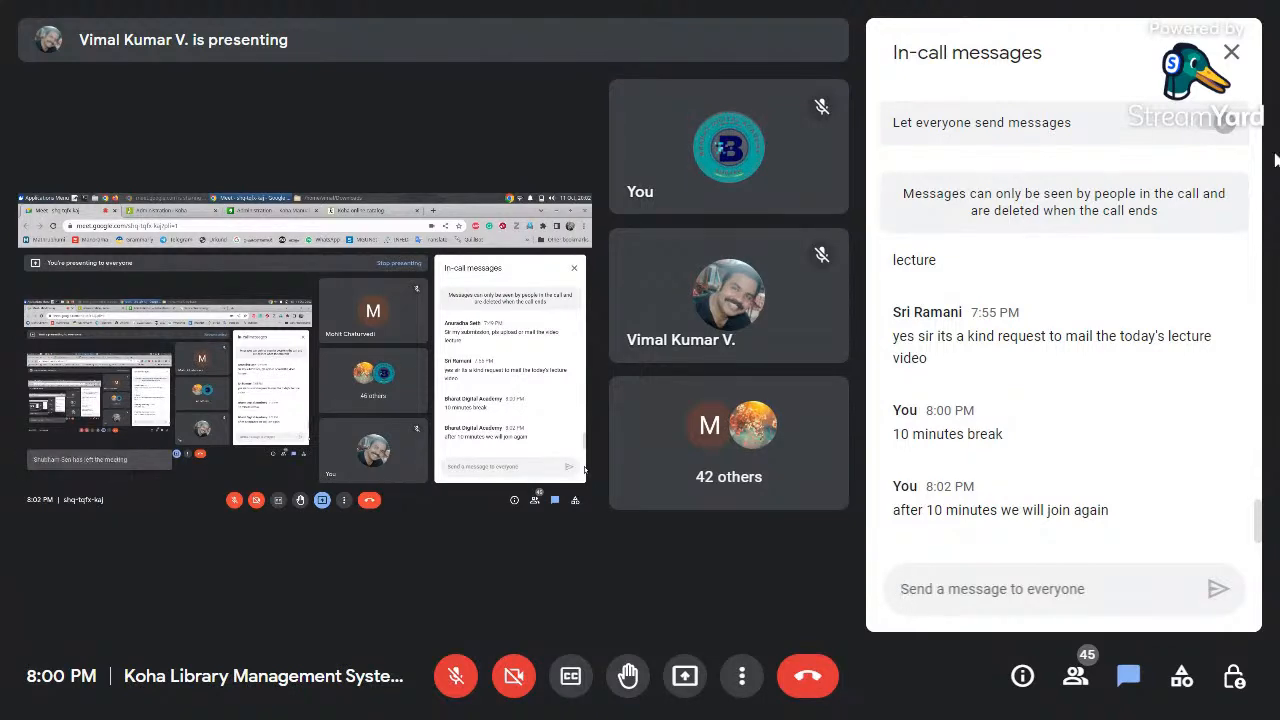
{"action": "left_click", "coordinate": [1247, 57]}
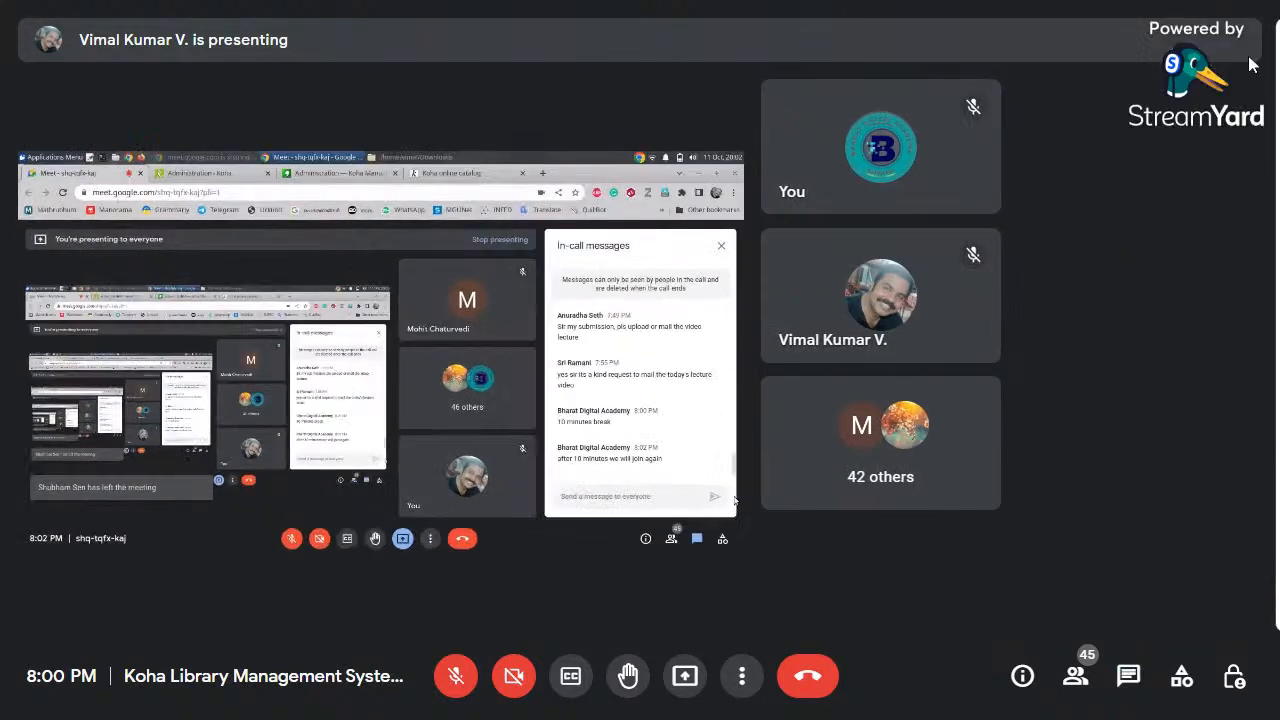
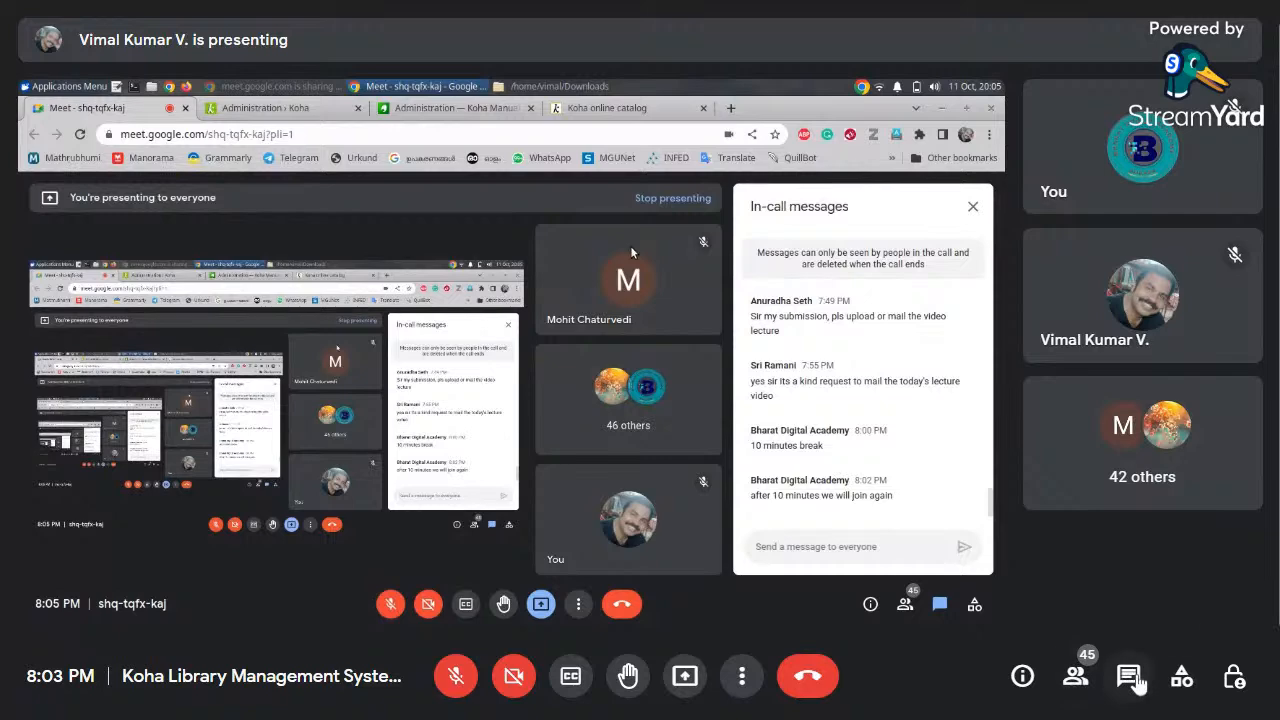
Open the in-call chat panel beside the shared Koha screen
{"action": "left_click", "coordinate": [1132, 678]}
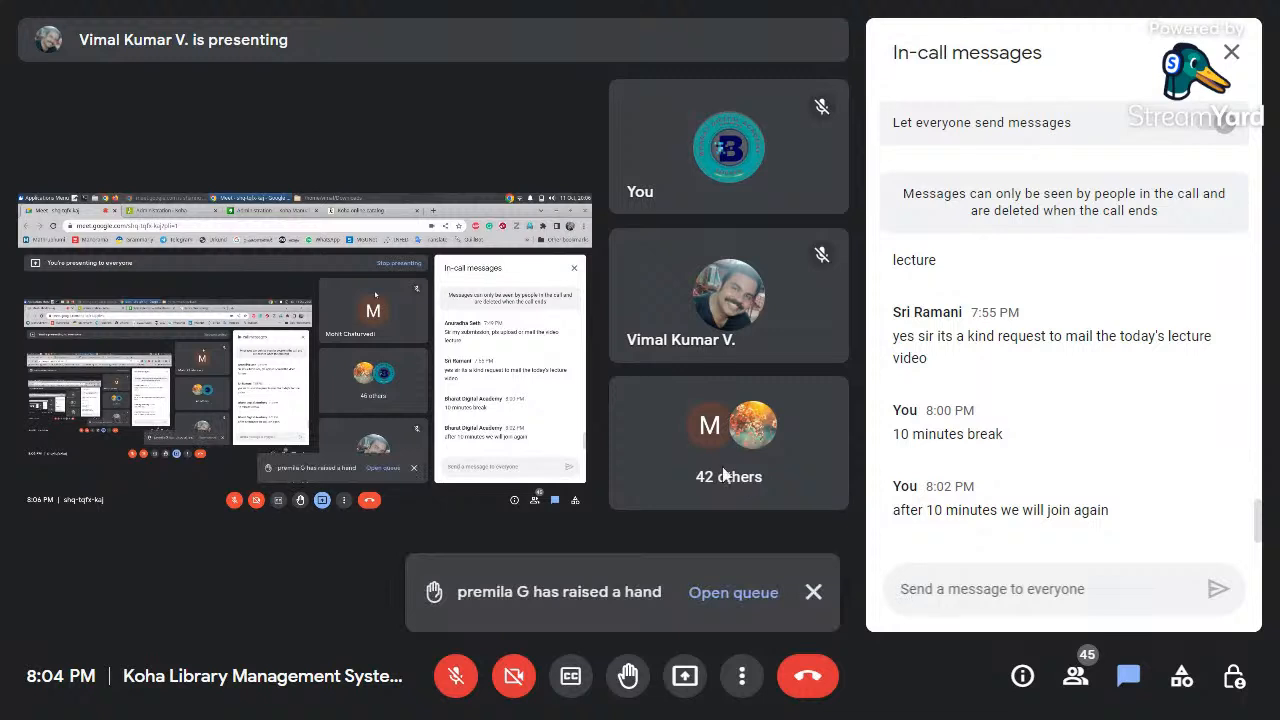
Check the raised-hand queue, then reply 'yes' to that participant by name in chat
{"action": "left_click", "coordinate": [753, 600]}
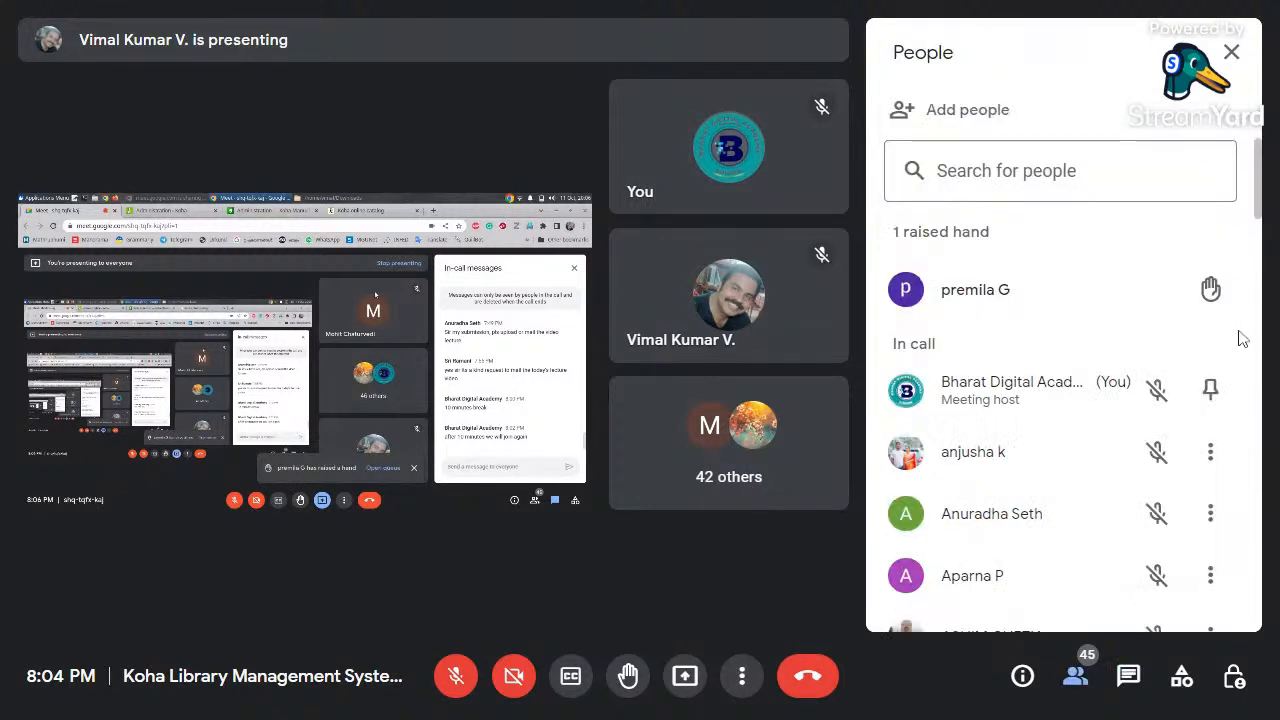
{"action": "left_click", "coordinate": [1127, 678]}
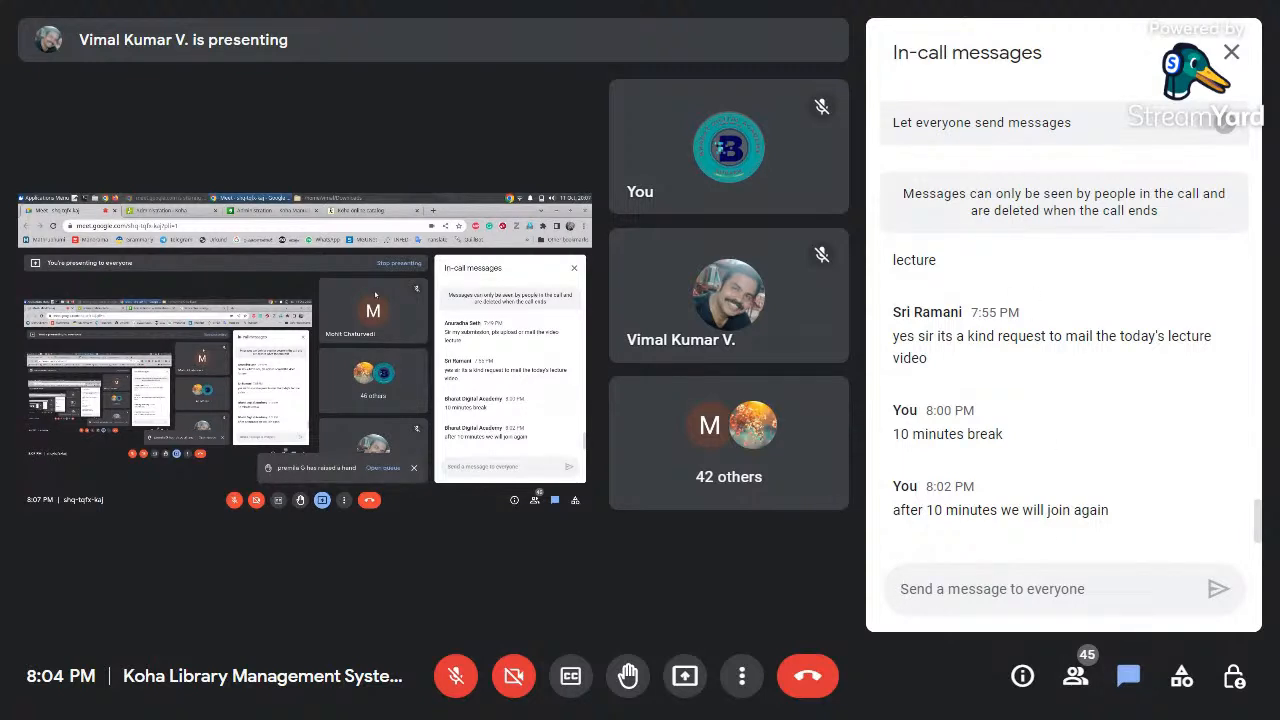
{"action": "type", "text": "yes "}
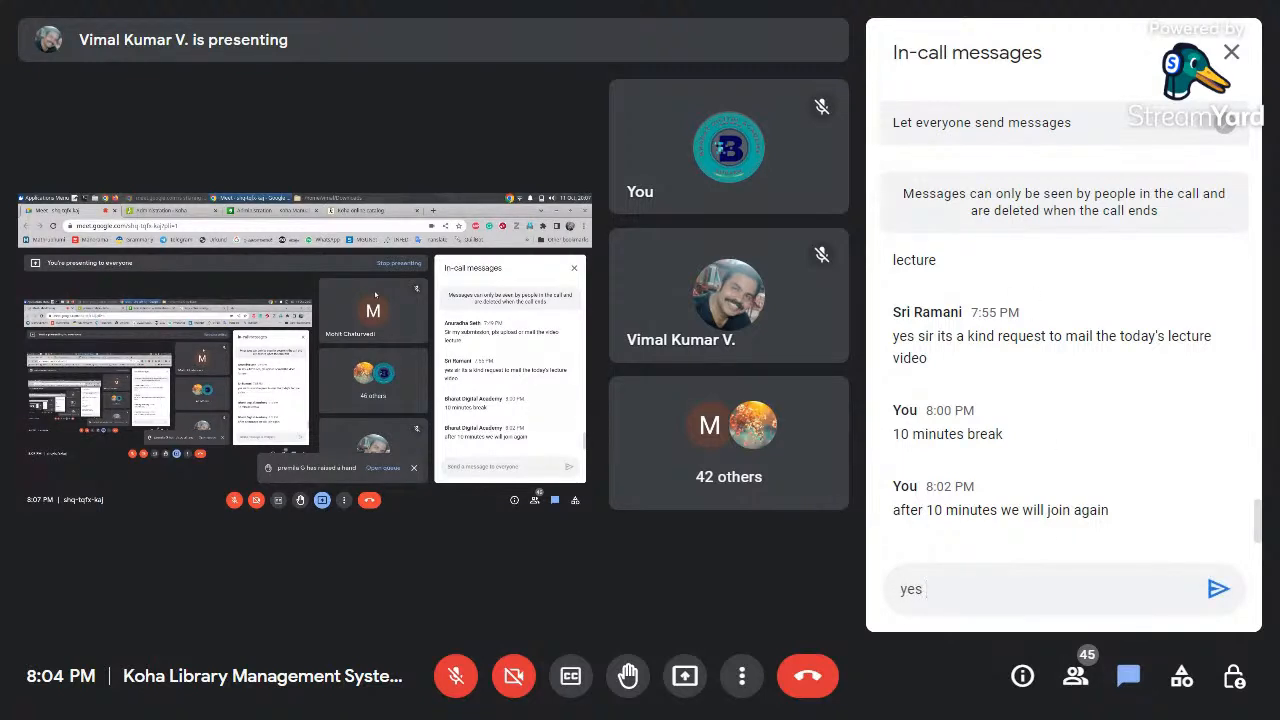
{"action": "type", "text": "premila"}
{"action": "key", "text": "Return"}
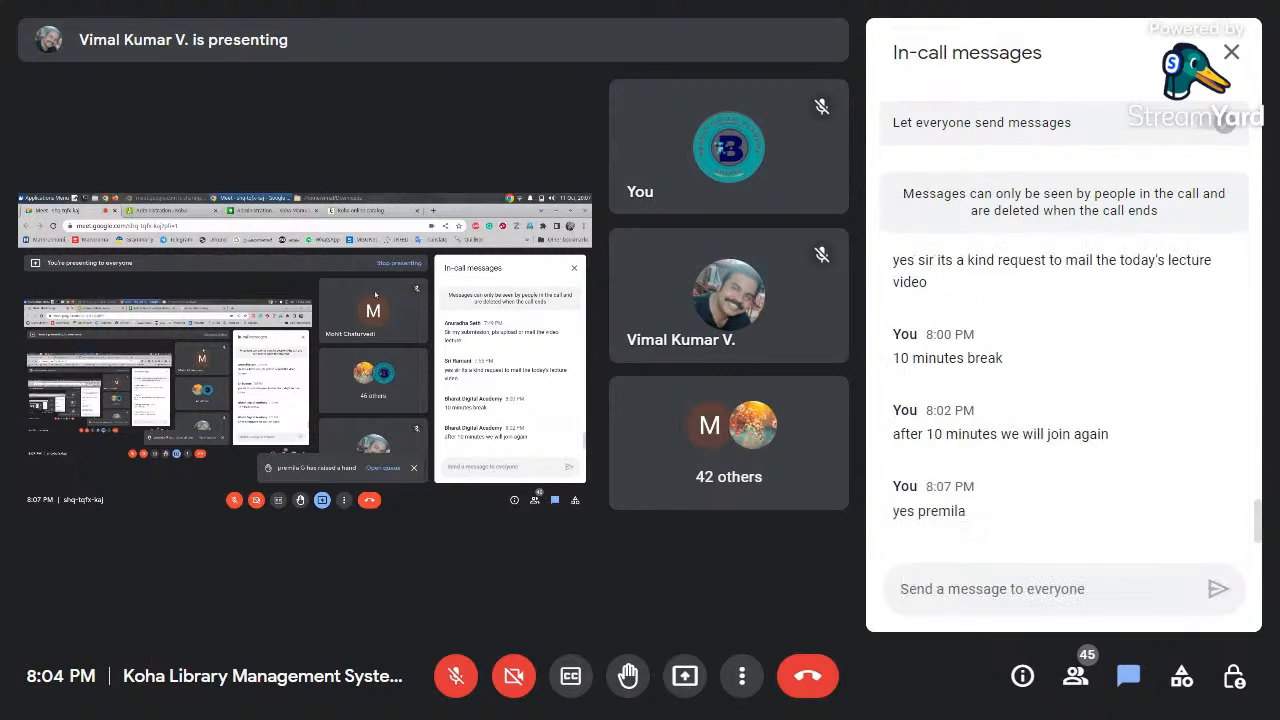
Ask in chat 'why raise your hand'
{"action": "type", "text": "you"}
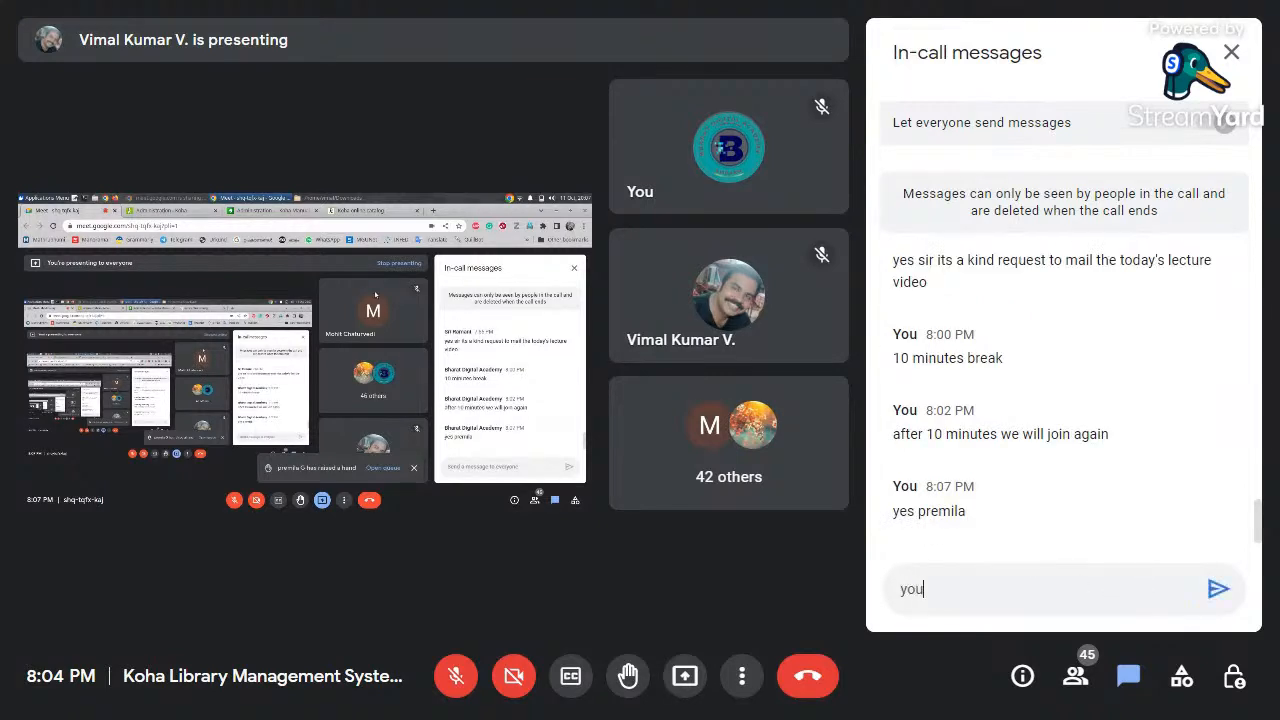
{"action": "key", "text": "BackSpace"}
{"action": "key", "text": "BackSpace"}
{"action": "key", "text": "BackSpace"}
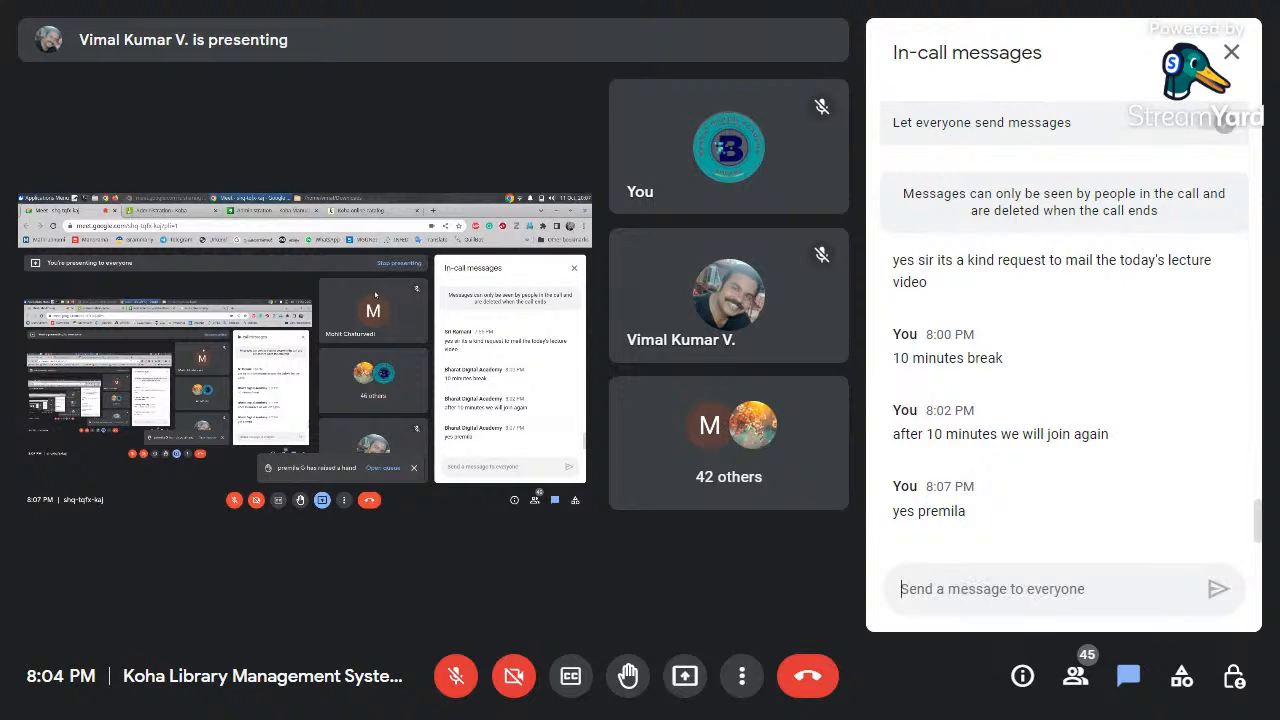
{"action": "type", "text": "whyn"}
{"action": "key", "text": "BackSpace"}
{"action": "type", "text": "ra"}
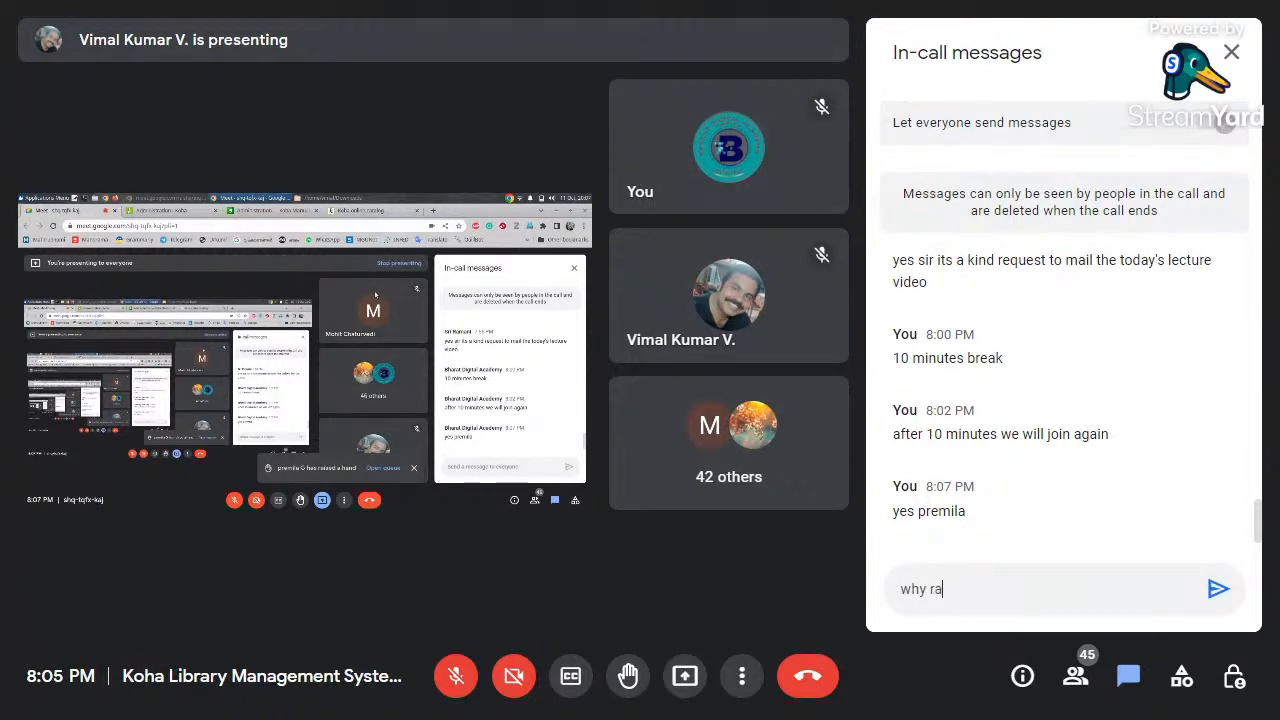
{"action": "type", "text": "is e your hand"}
{"action": "key", "text": "Return"}
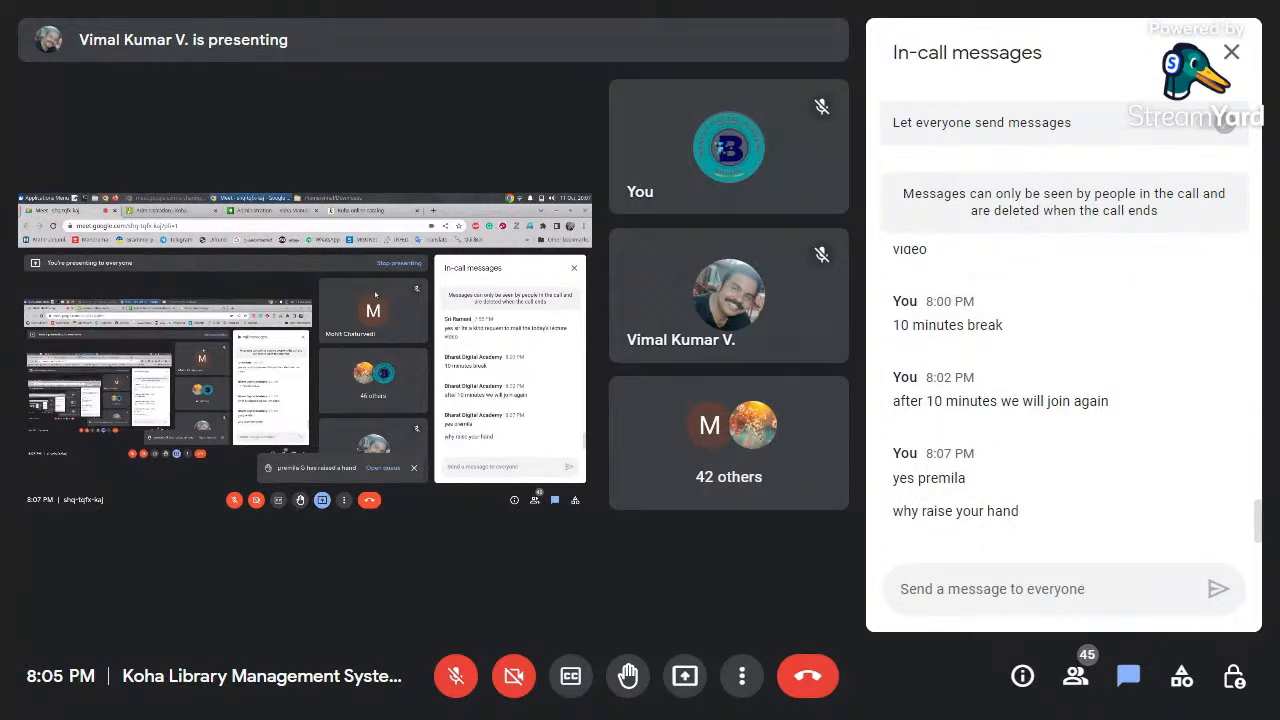
Send 'any doubt' and 'kindly mention here', then scroll back up the chat
{"action": "type", "text": "any"}
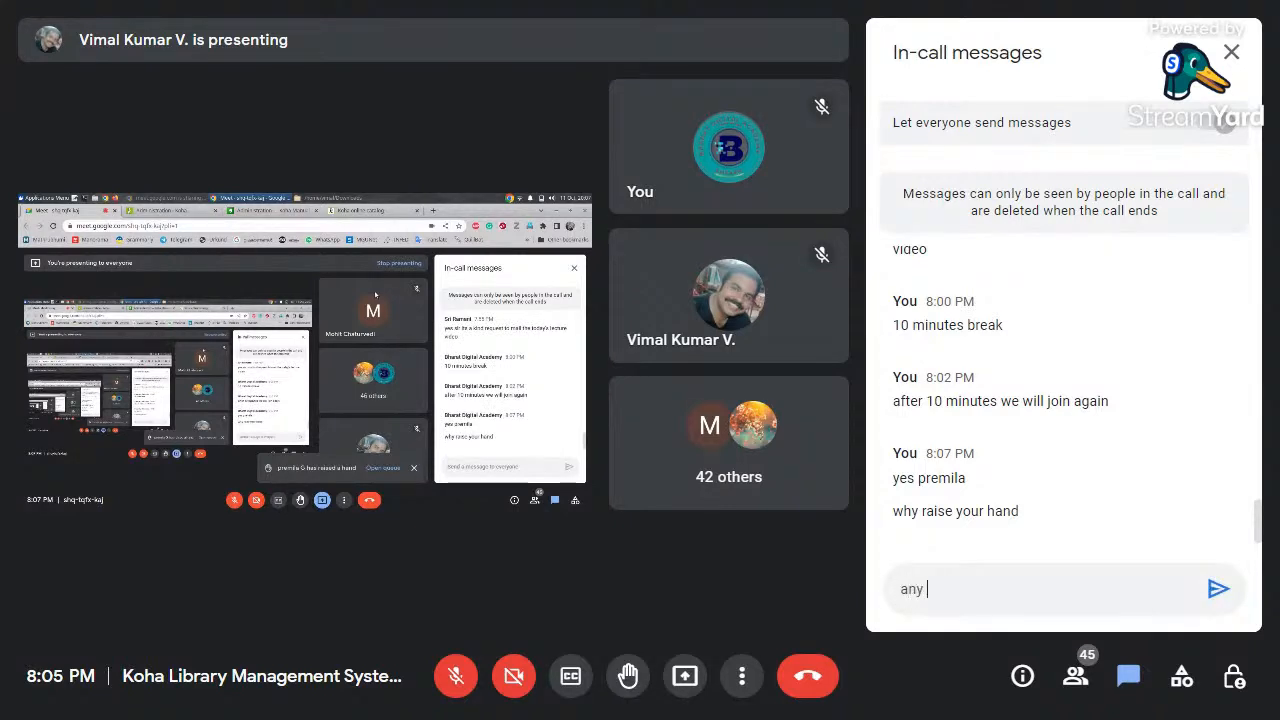
{"action": "type", "text": " b"}
{"action": "key", "text": "BackSpace"}
{"action": "type", "text": "doubt"}
{"action": "key", "text": "Return"}
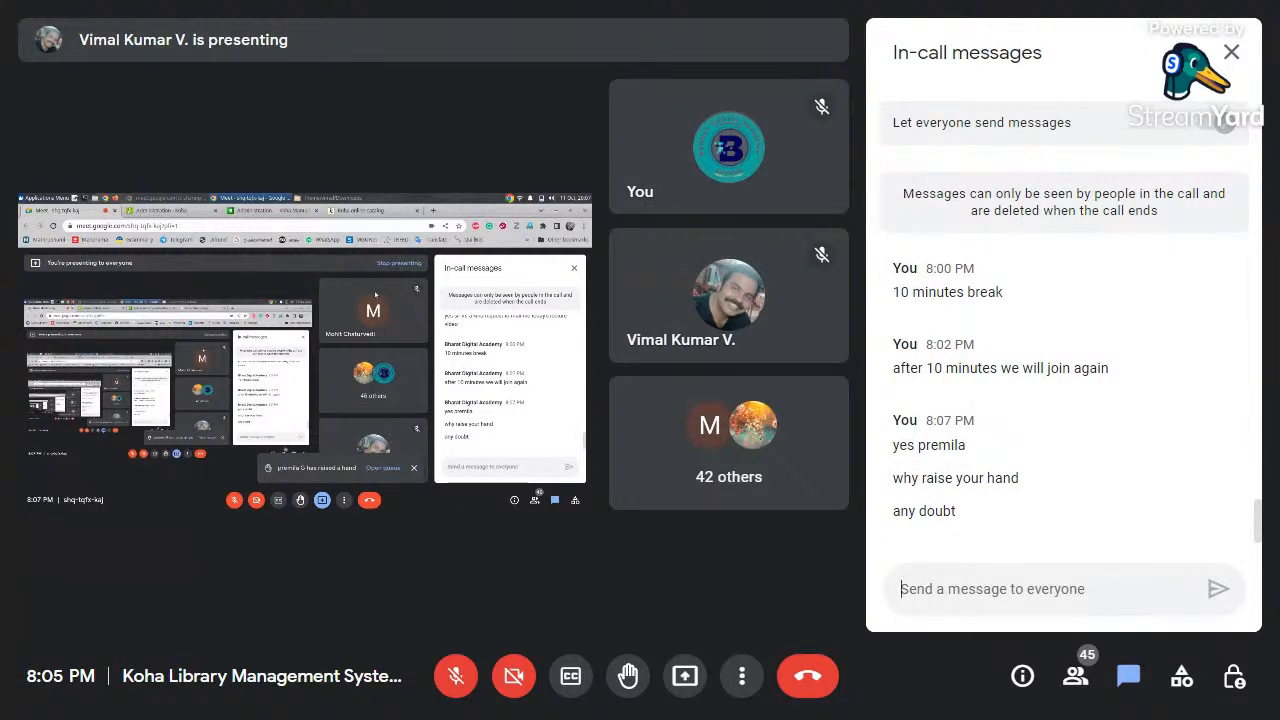
{"action": "type", "text": "kindly "}
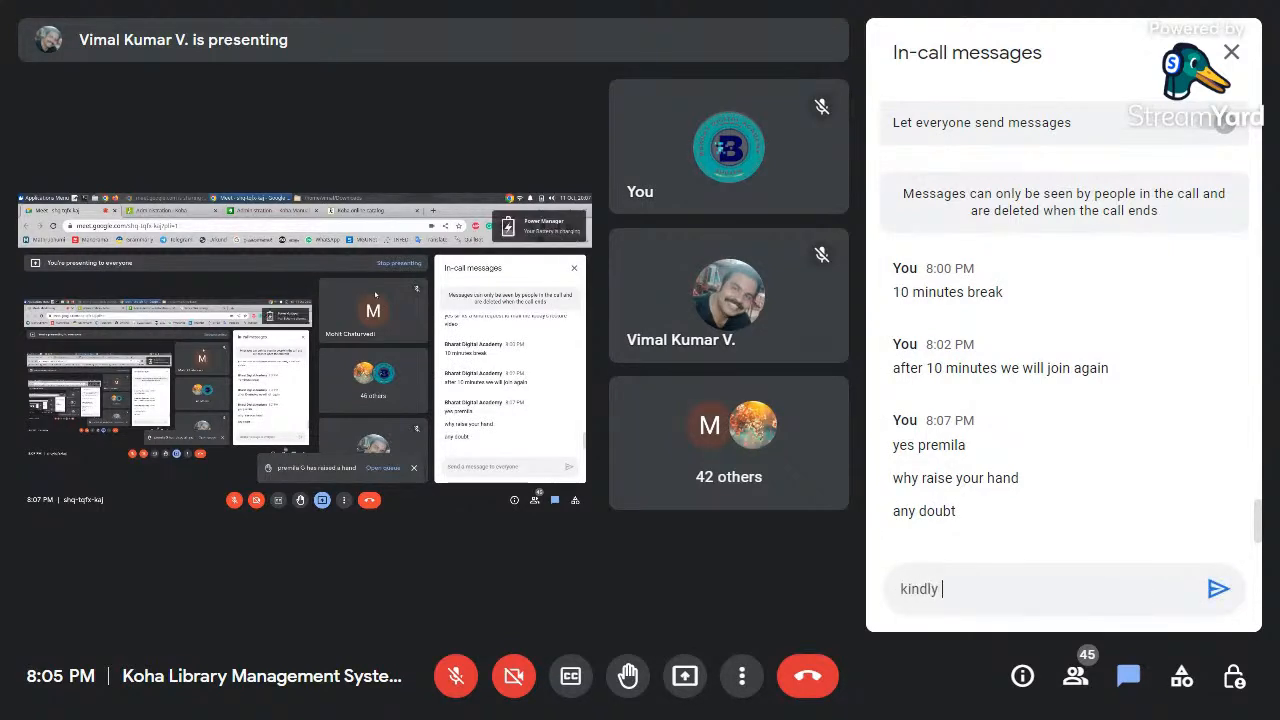
{"action": "type", "text": "mention here"}
{"action": "key", "text": "Return"}
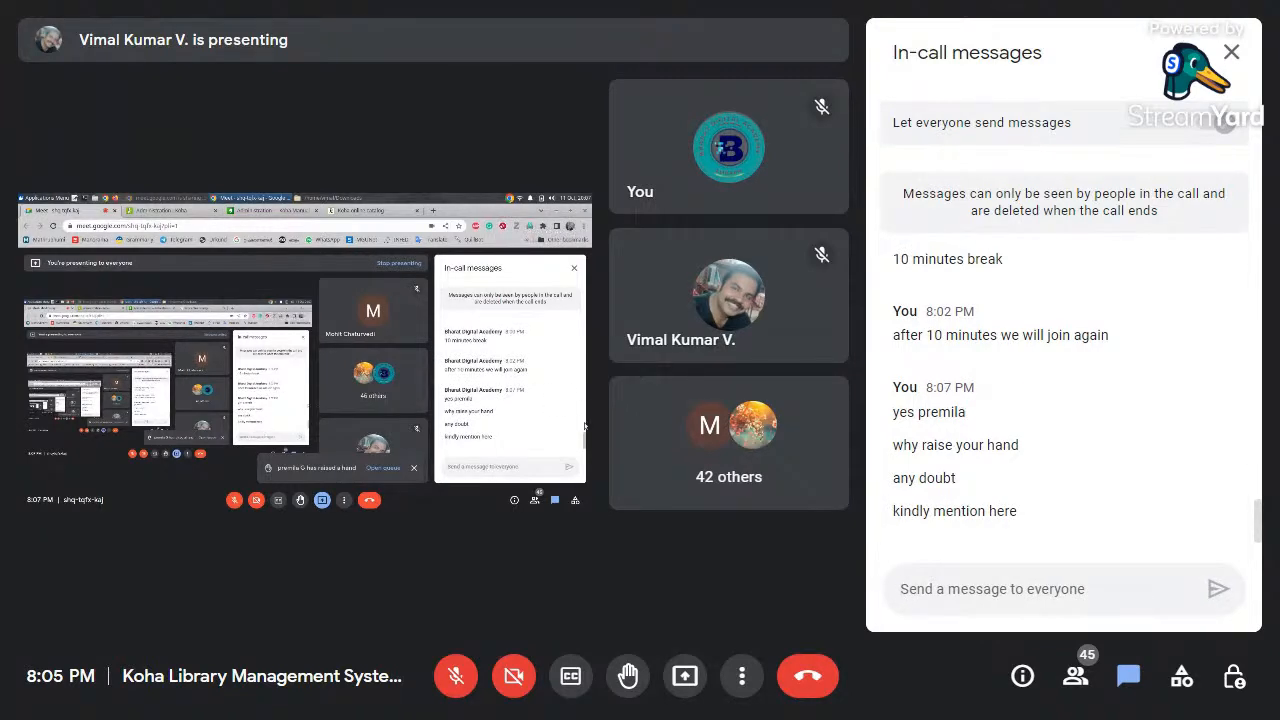
{"action": "scroll", "coordinate": [1126, 484], "scroll_direction": "up", "scroll_amount": 15}
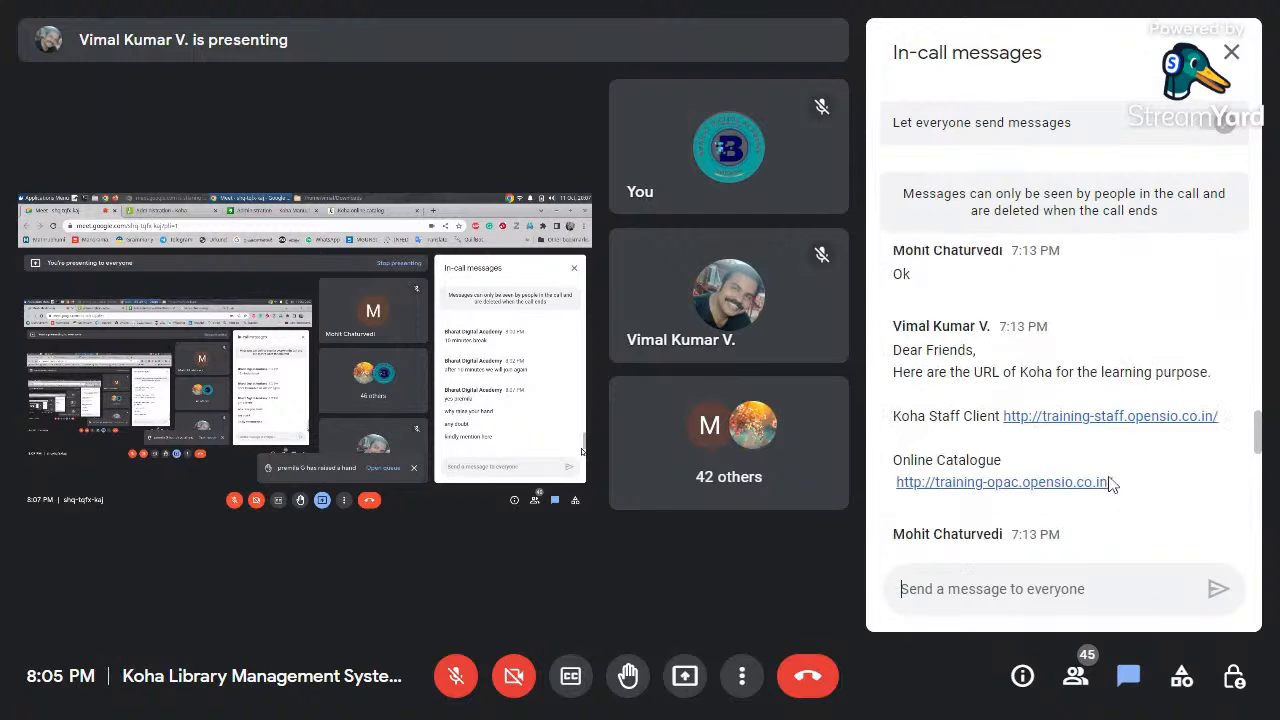
{"action": "scroll", "coordinate": [1112, 481], "scroll_direction": "up", "scroll_amount": 10}
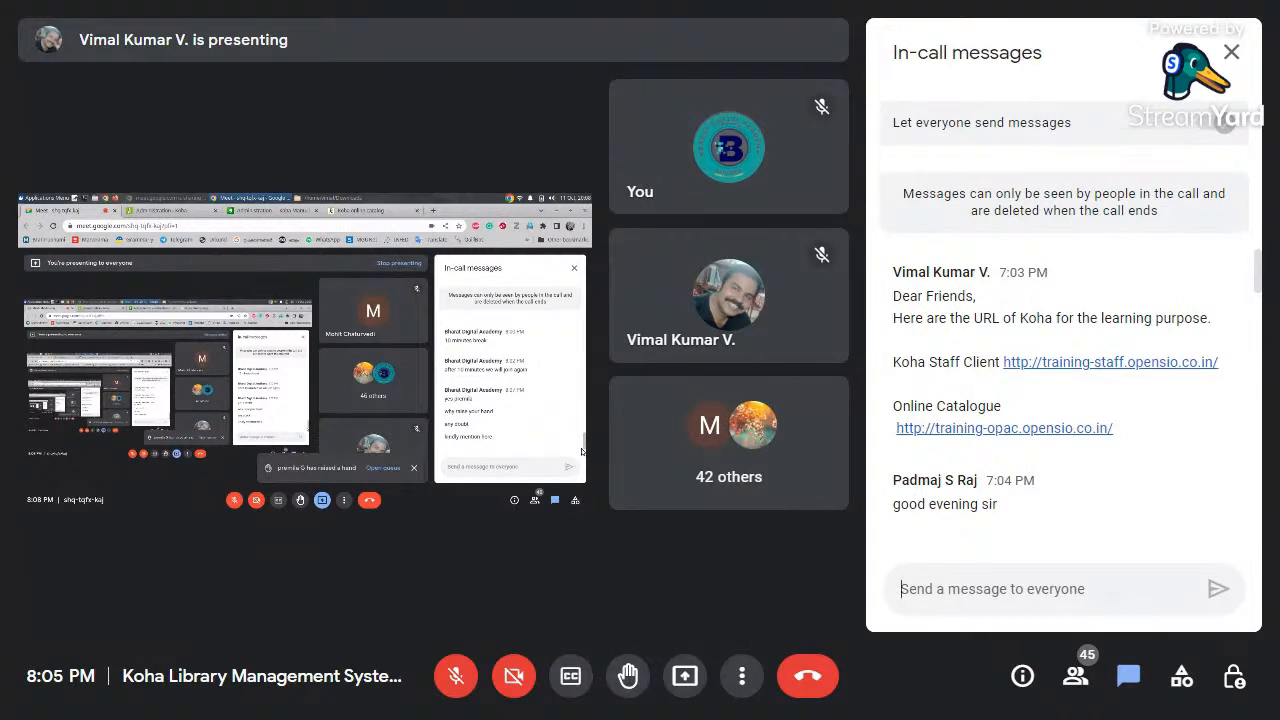
Close the chat panel so the shared Koha screen and participant tiles fill the view
{"action": "left_click", "coordinate": [1230, 48]}
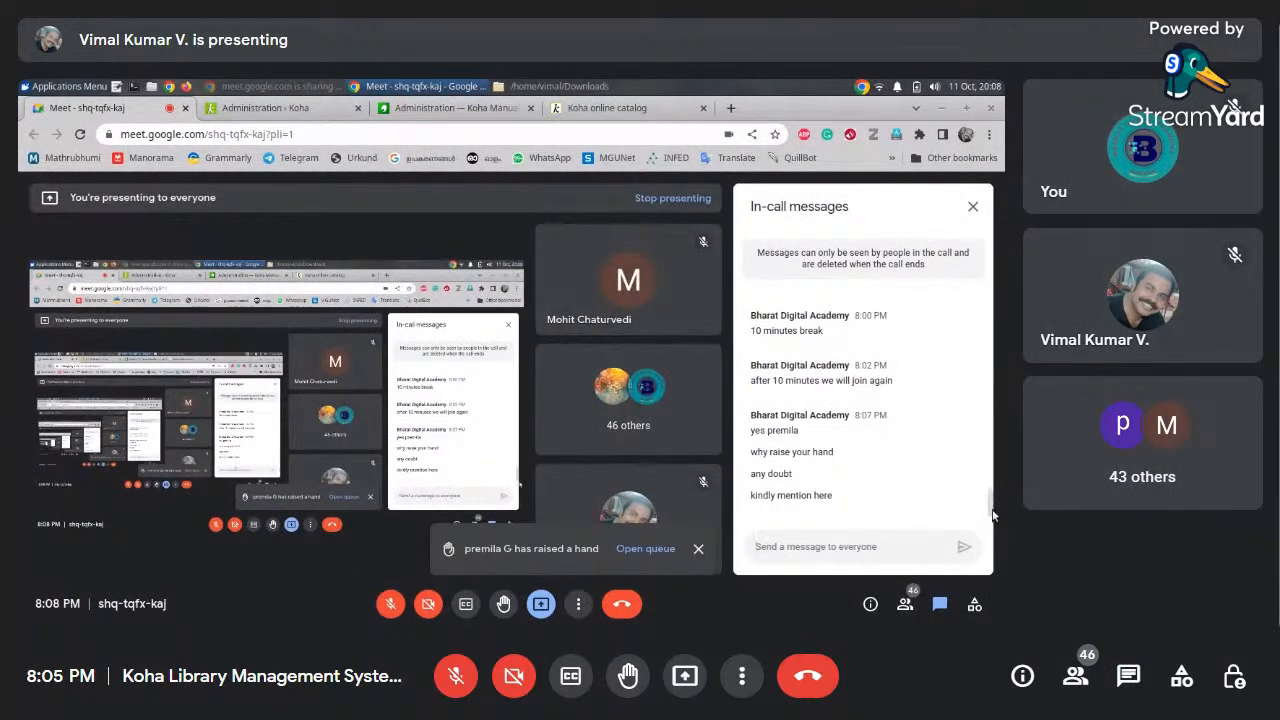
{"action": "left_click_drag", "start_coordinate": [989, 495], "coordinate": [991, 523]}
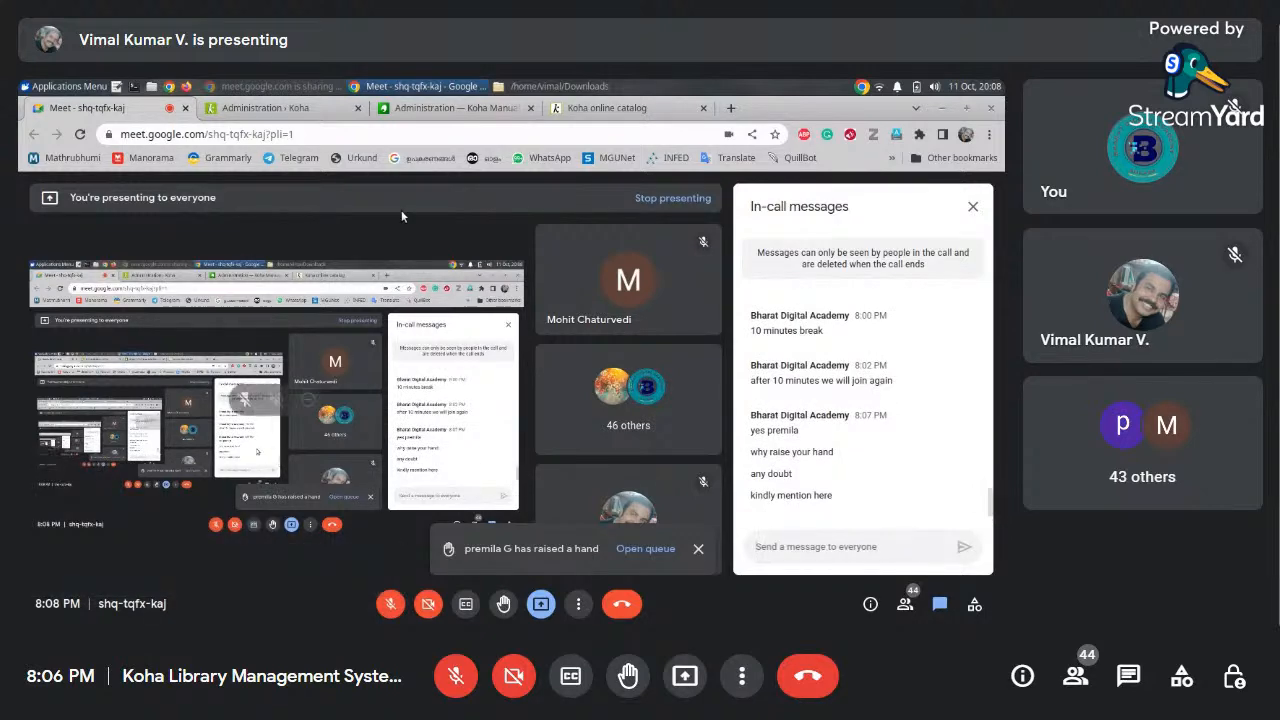
Close the Koha Manual and online catalog tabs, keeping the Administration · Koha tab
{"action": "left_click", "coordinate": [413, 111]}
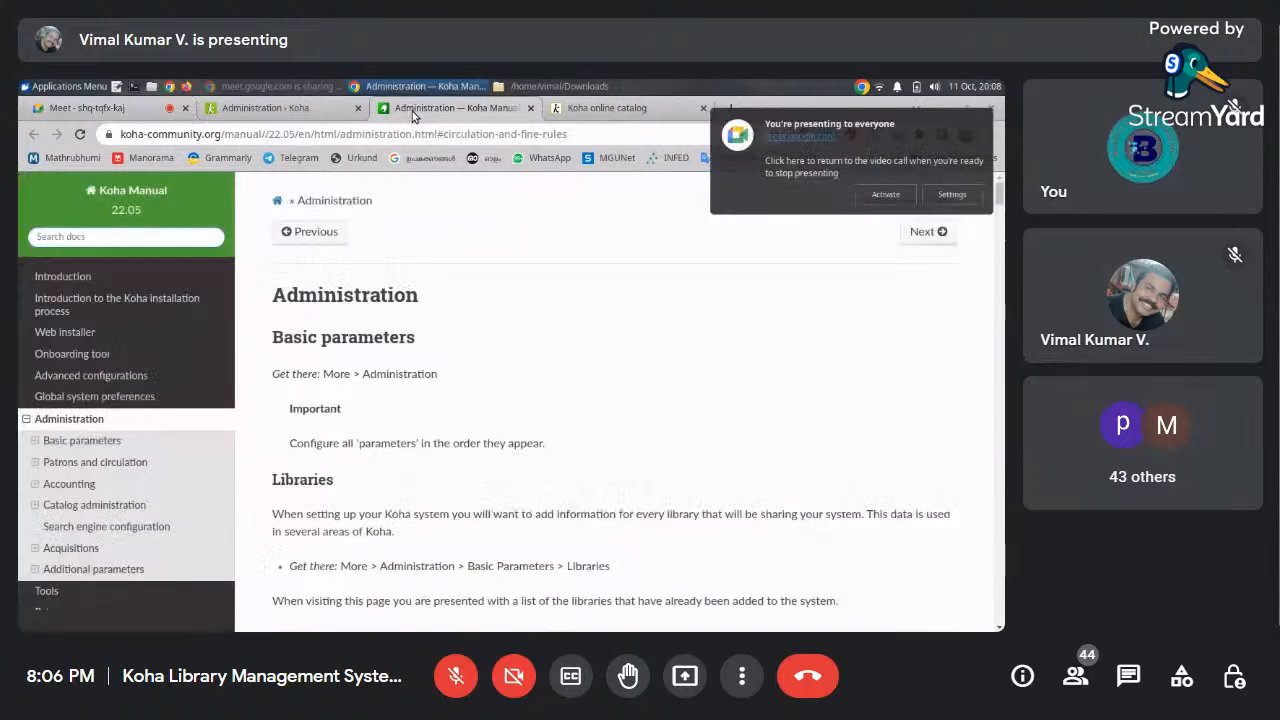
{"action": "left_click", "coordinate": [303, 111]}
{"action": "left_click", "coordinate": [530, 108]}
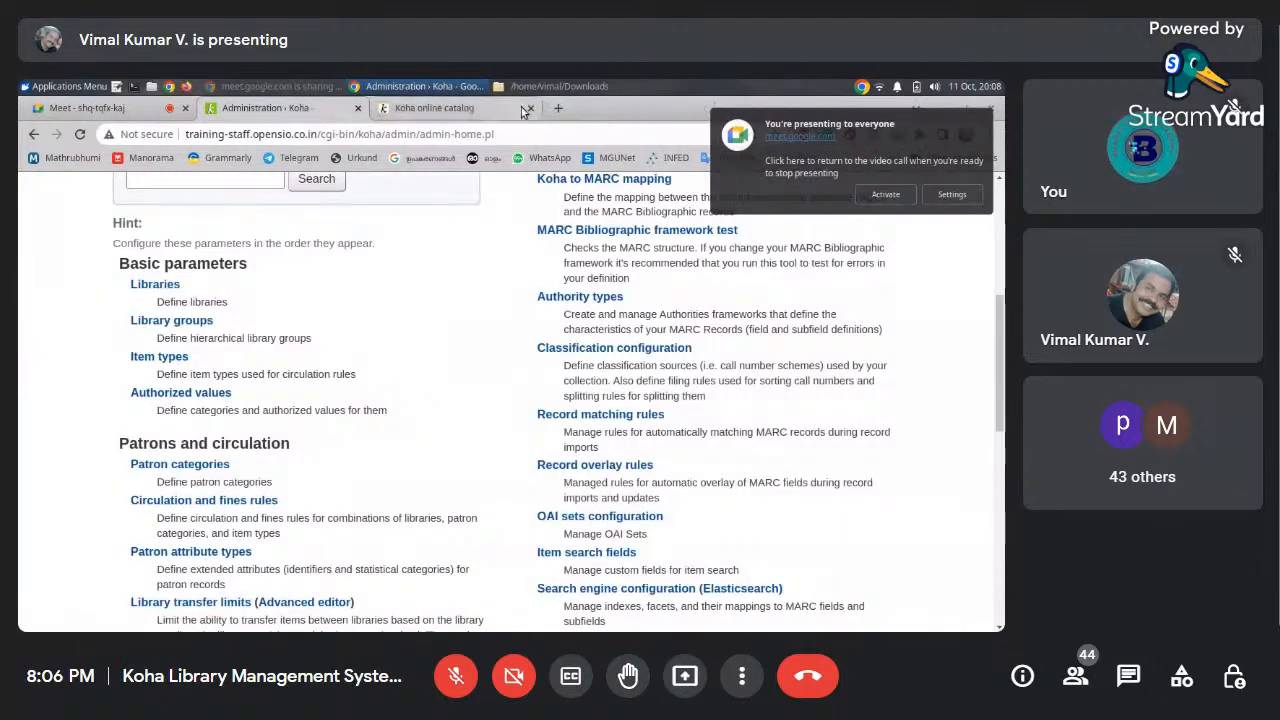
{"action": "left_click", "coordinate": [529, 108]}
Return to the Koha staff home page via the Home breadcrumb
{"action": "left_click_drag", "start_coordinate": [1003, 365], "coordinate": [990, 248]}
{"action": "left_click", "coordinate": [47, 312]}
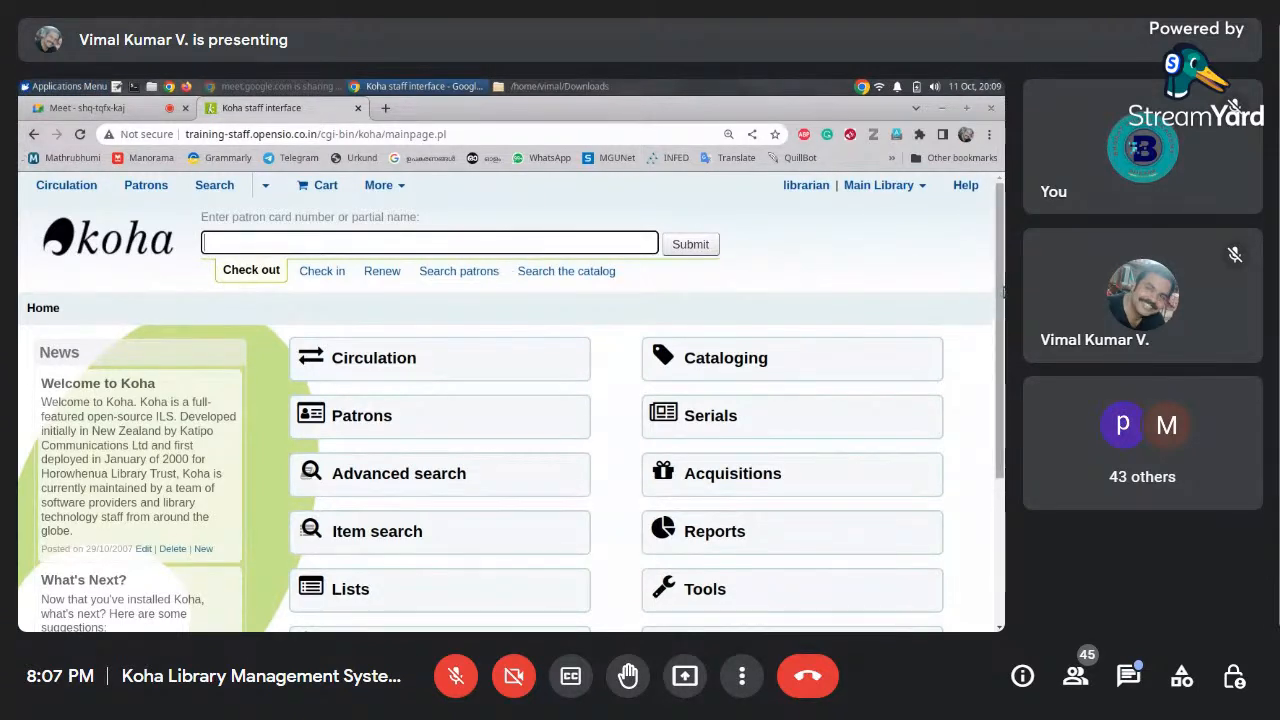
{"action": "scroll", "coordinate": [1004, 333], "scroll_direction": "down", "scroll_amount": 1}
{"action": "scroll", "coordinate": [1004, 305], "scroll_direction": "up", "scroll_amount": 1}
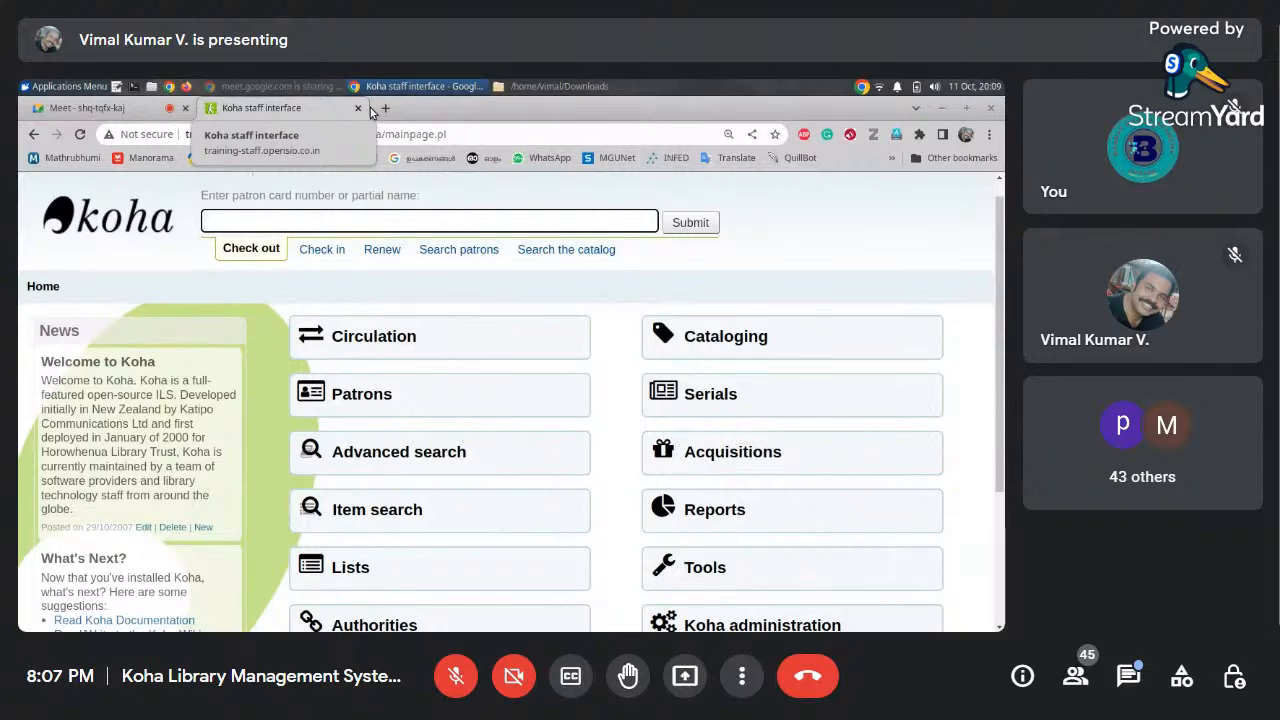
Post 'thanks' in the chat, begin a note addressed to a participant, and close the panel
{"action": "left_click", "coordinate": [1120, 677]}
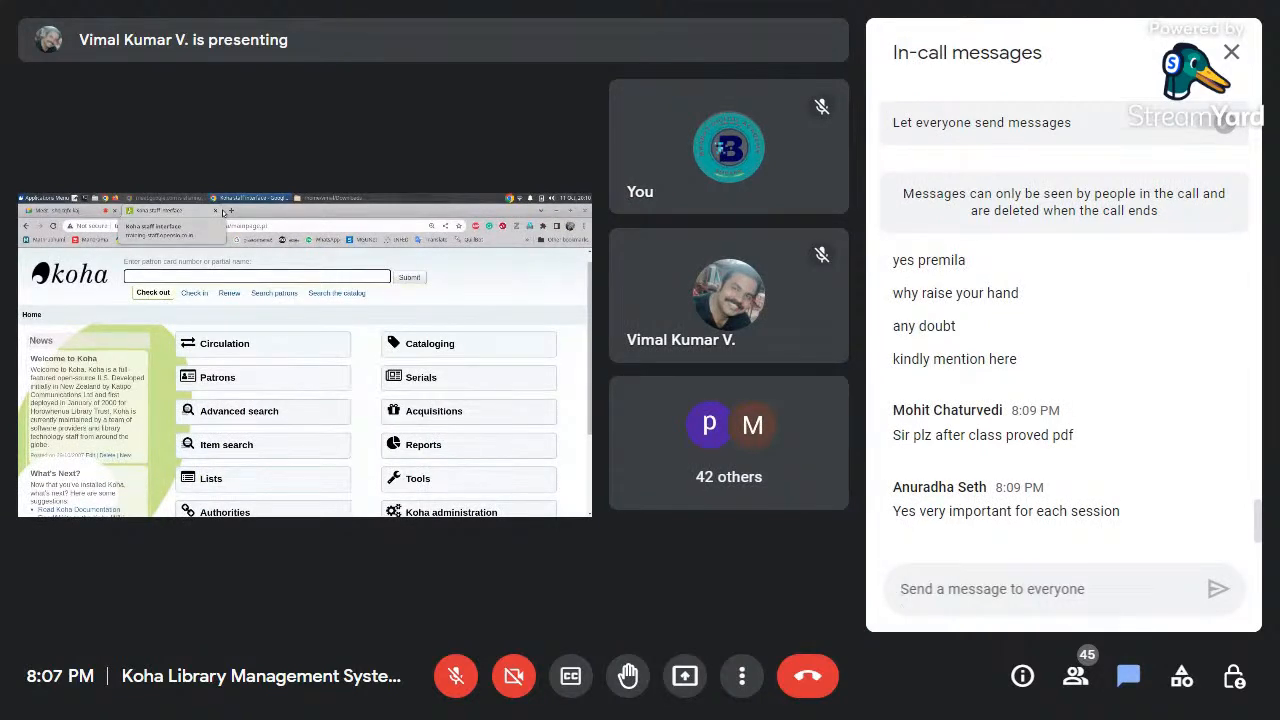
{"action": "type", "text": "thanks"}
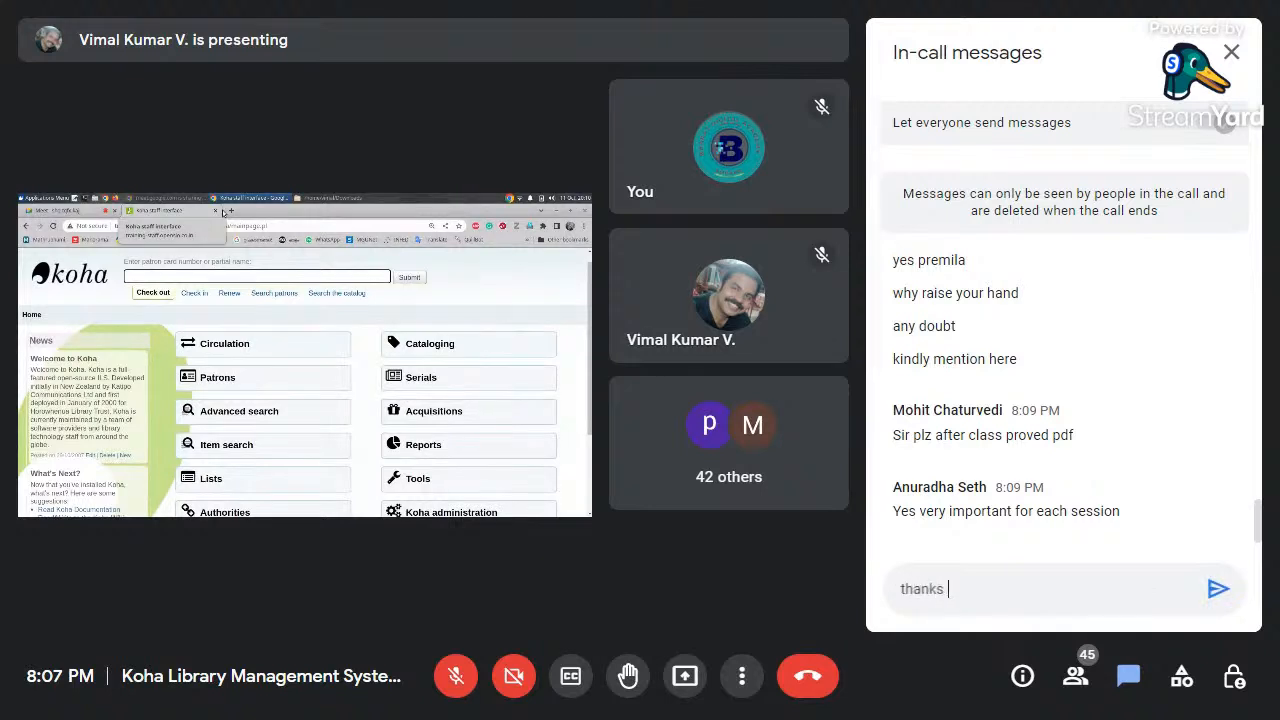
{"action": "key", "text": "Return"}
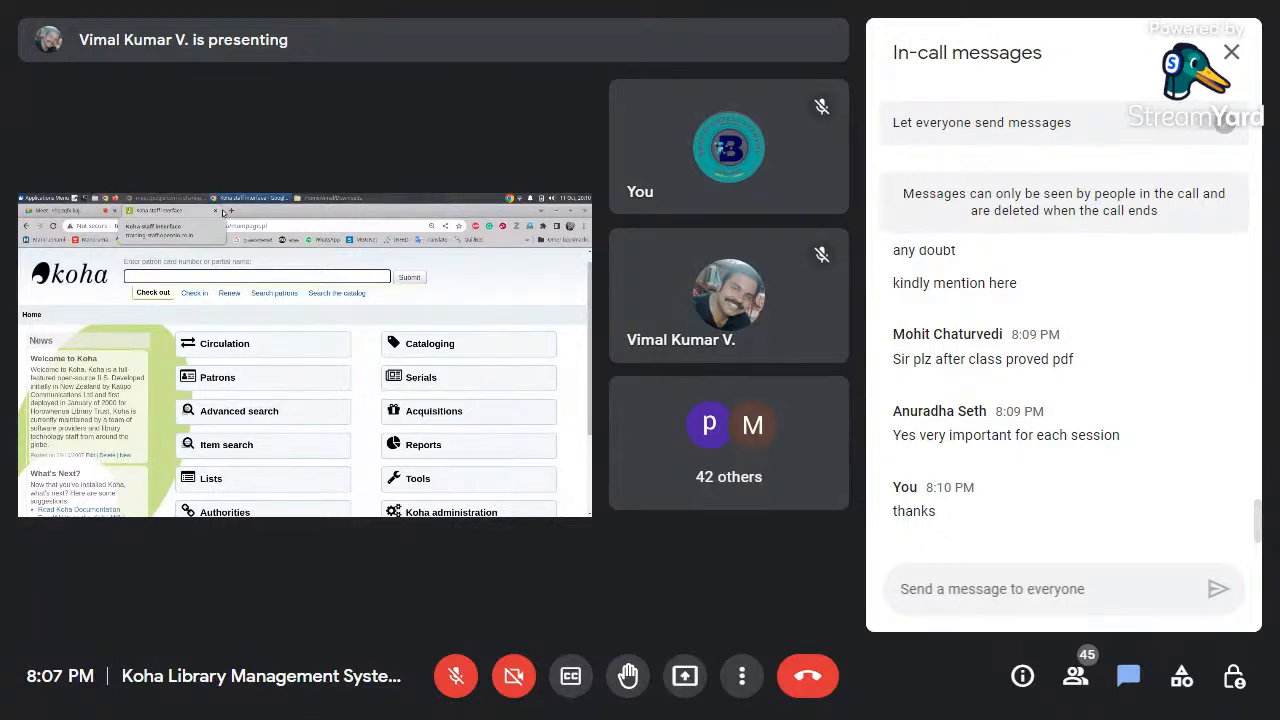
{"action": "type", "text": "anu"}
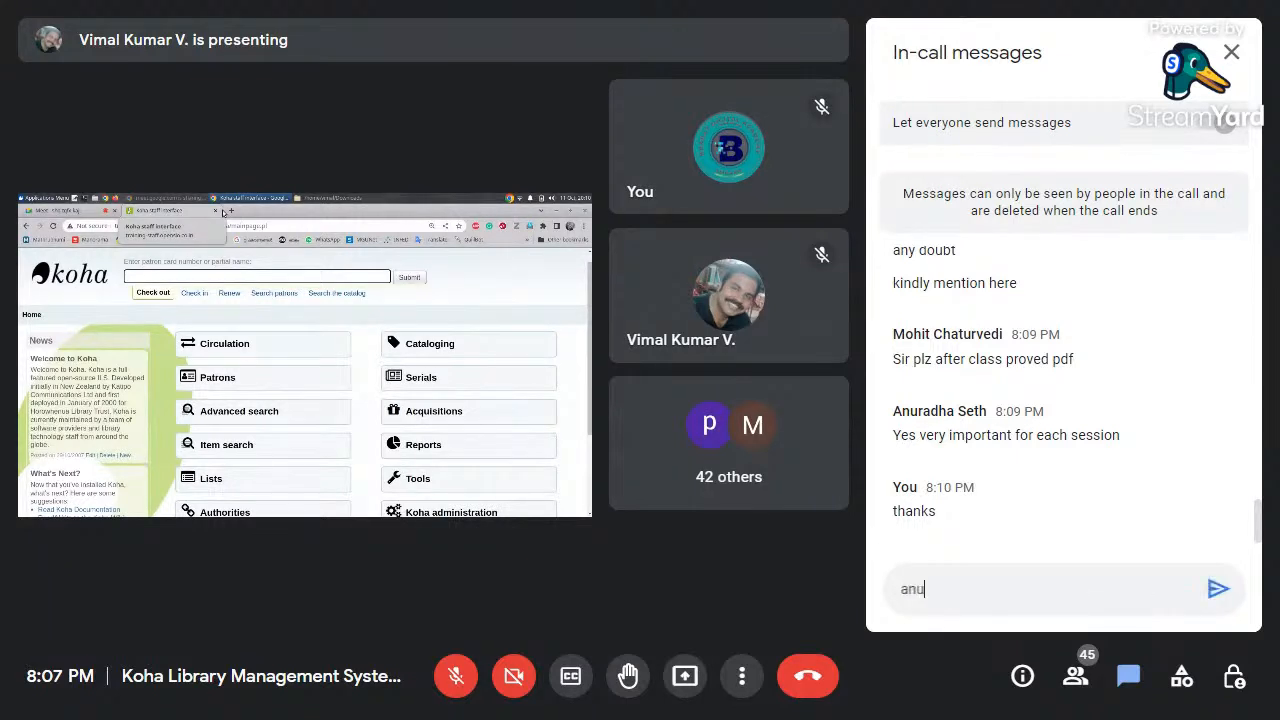
{"action": "type", "text": "rada"}
{"action": "key", "text": "BackSpace"}
{"action": "key", "text": "BackSpace"}
{"action": "key", "text": "BackSpace"}
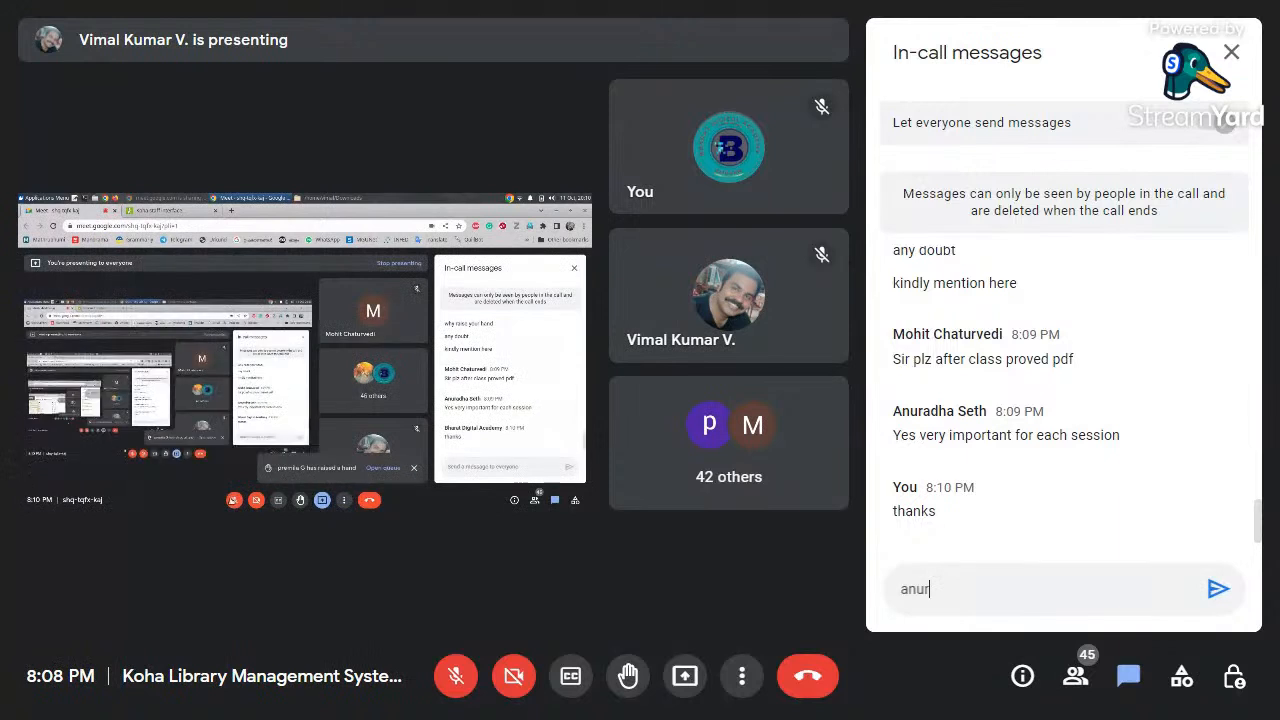
{"action": "type", "text": "a"}
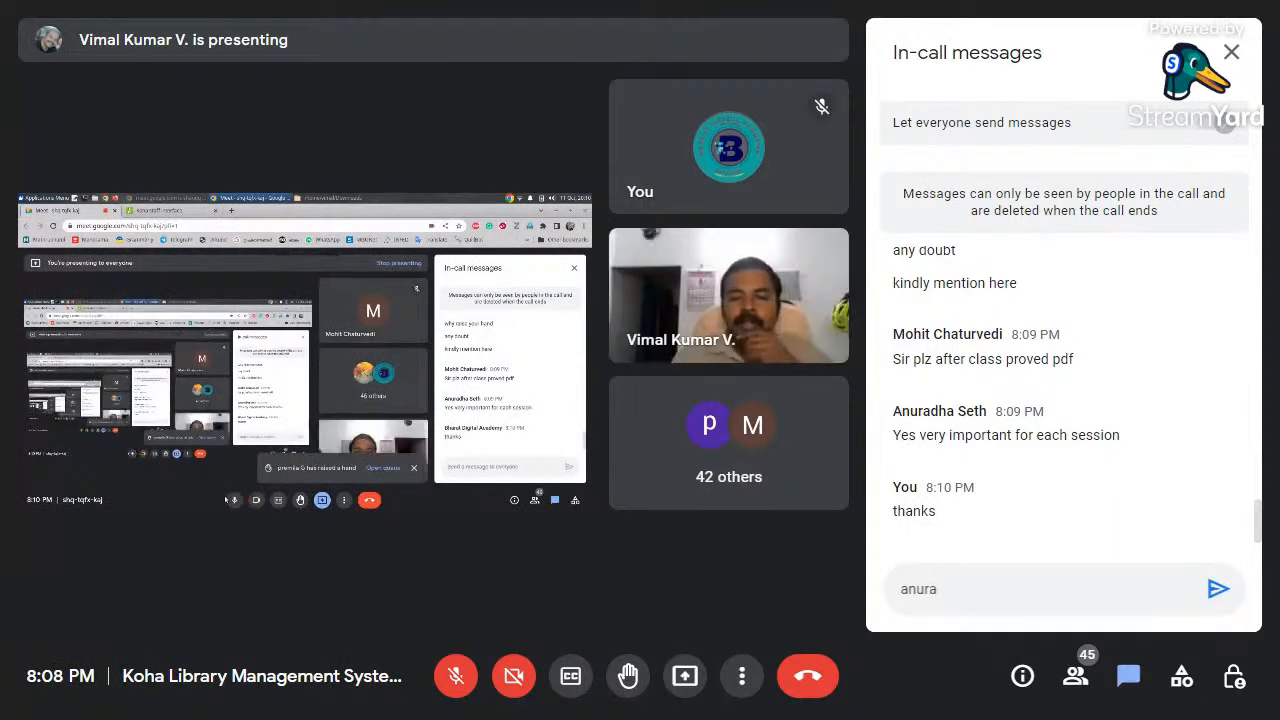
{"action": "type", "text": "dha"}
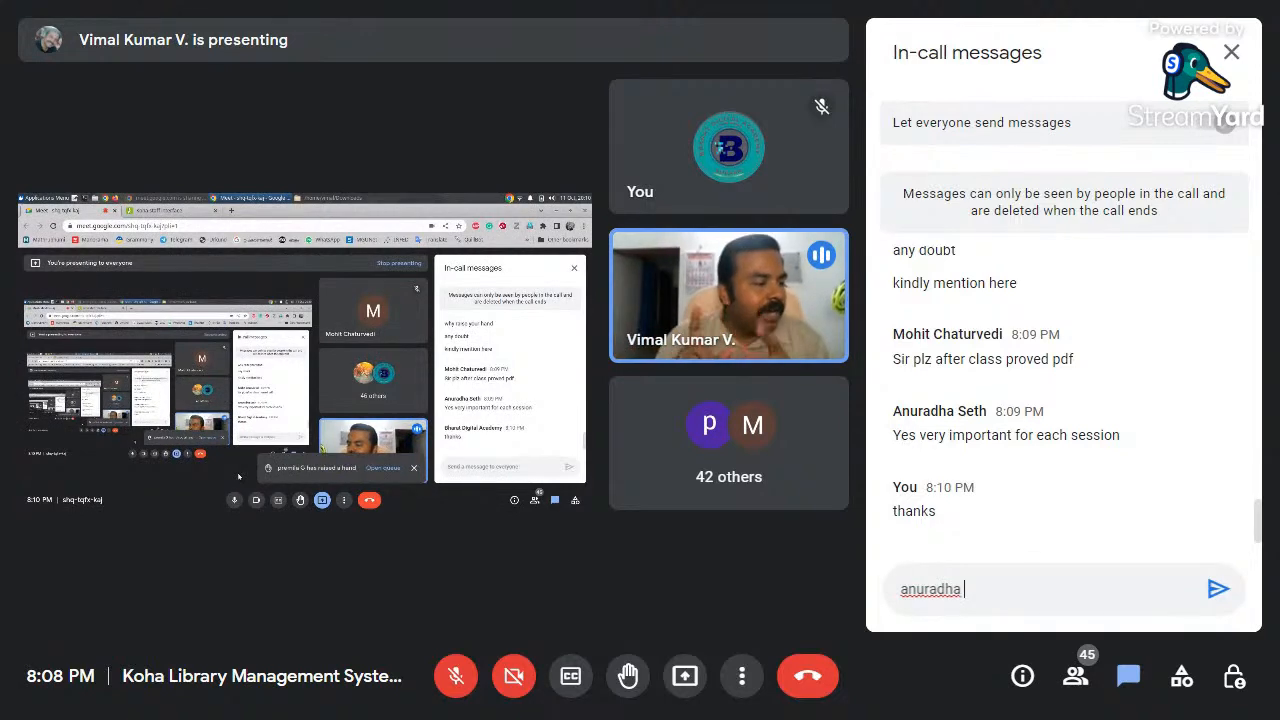
{"action": "left_click", "coordinate": [1232, 54]}
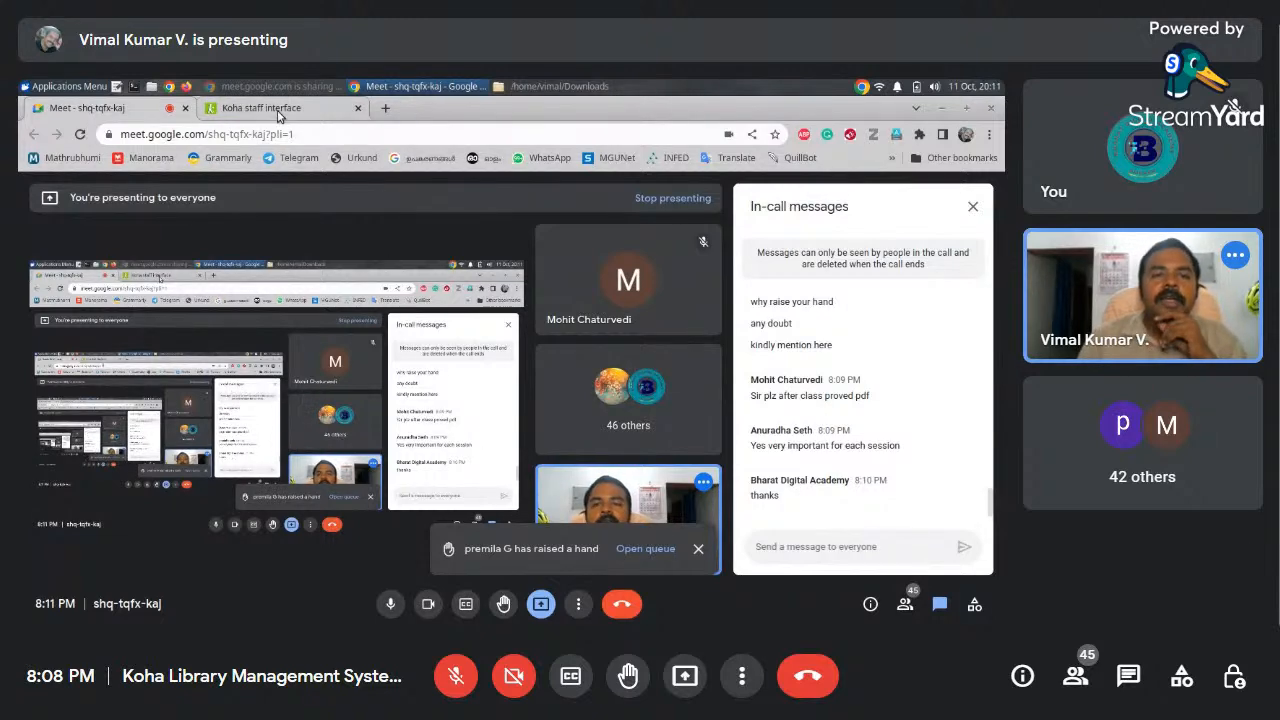
{"action": "mouse_move", "coordinate": [279, 116]}
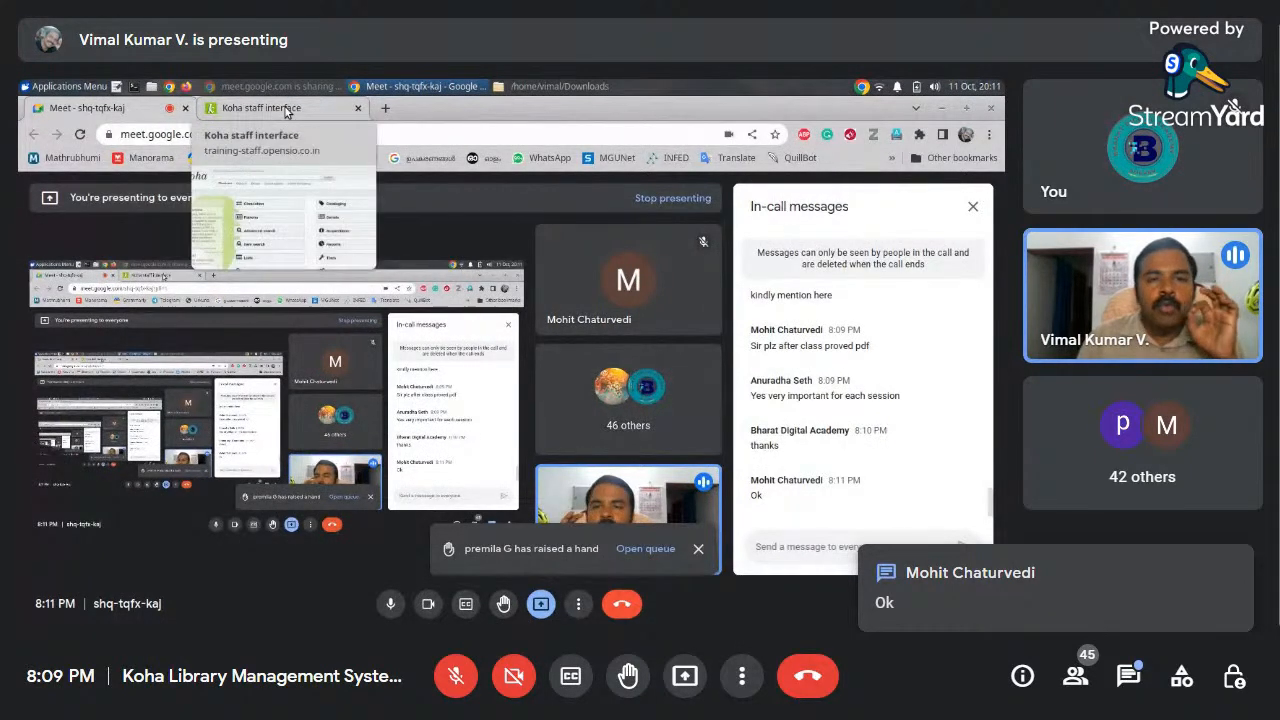
{"action": "left_click", "coordinate": [285, 110]}
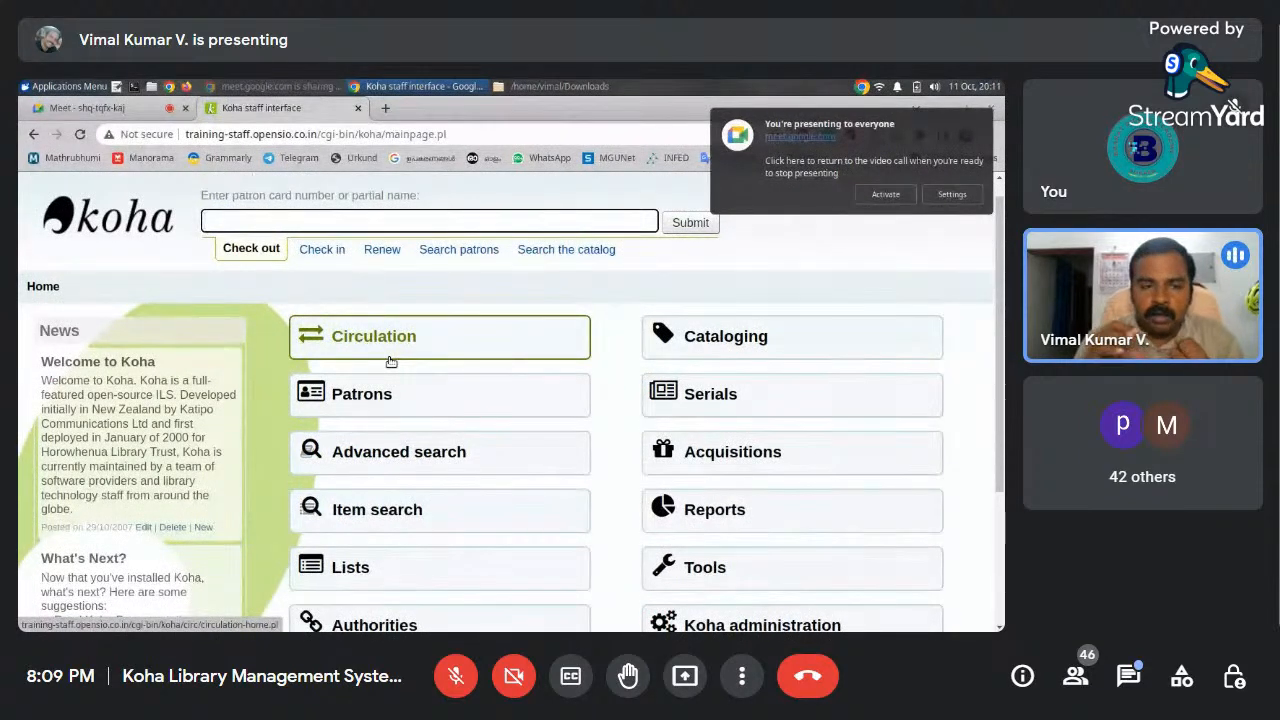
{"action": "left_click", "coordinate": [1130, 680]}
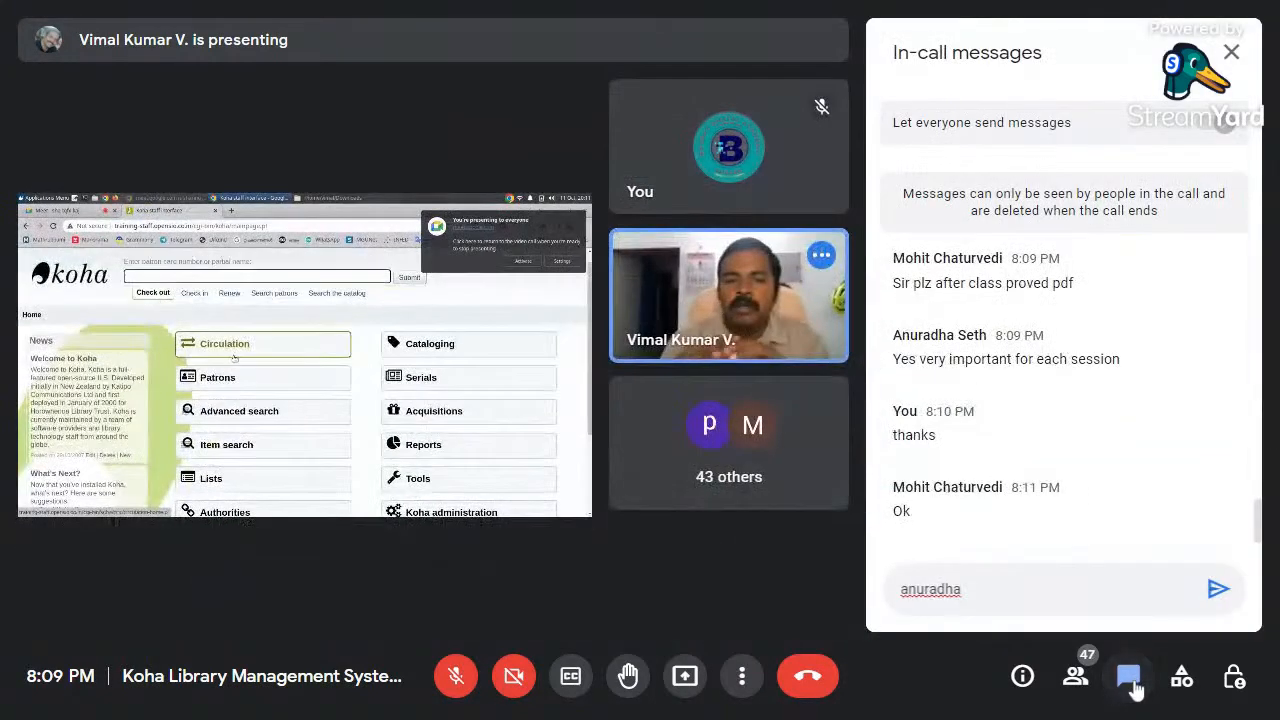
{"action": "scroll", "coordinate": [1186, 369], "scroll_direction": "up", "scroll_amount": 5}
{"action": "scroll", "coordinate": [1186, 369], "scroll_direction": "up", "scroll_amount": 15}
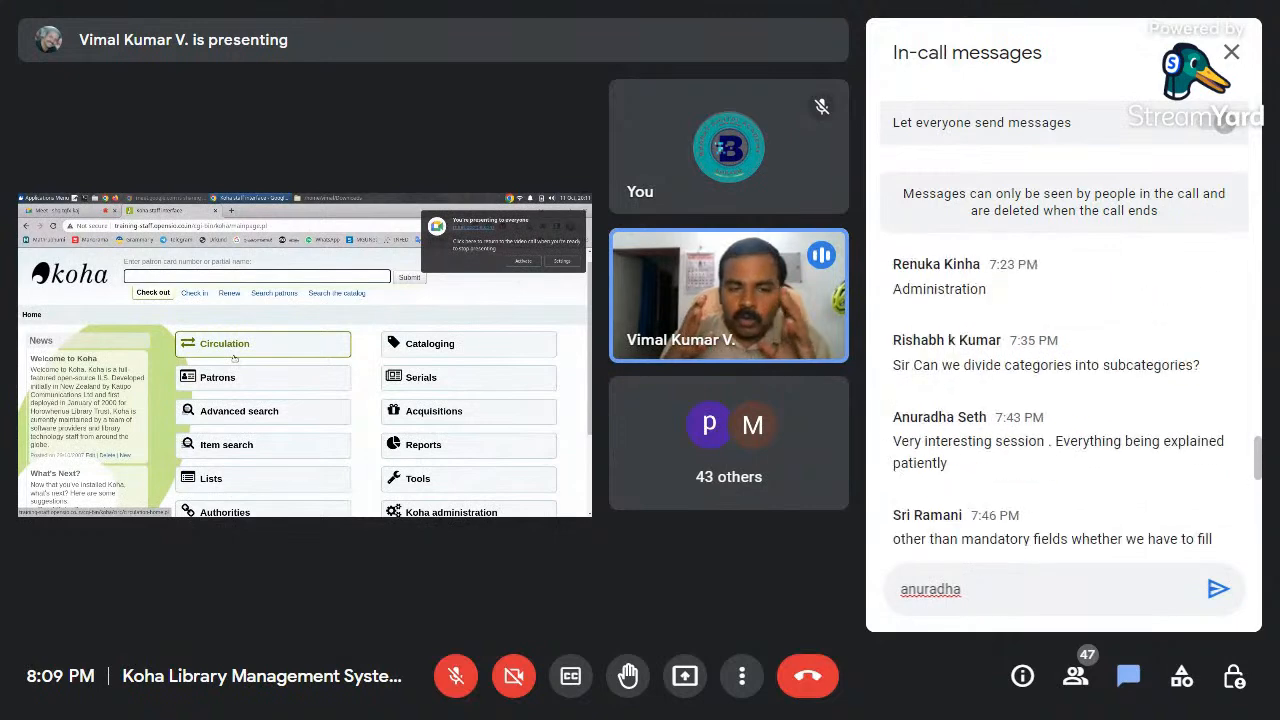
{"action": "scroll", "coordinate": [1190, 371], "scroll_direction": "up", "scroll_amount": 5}
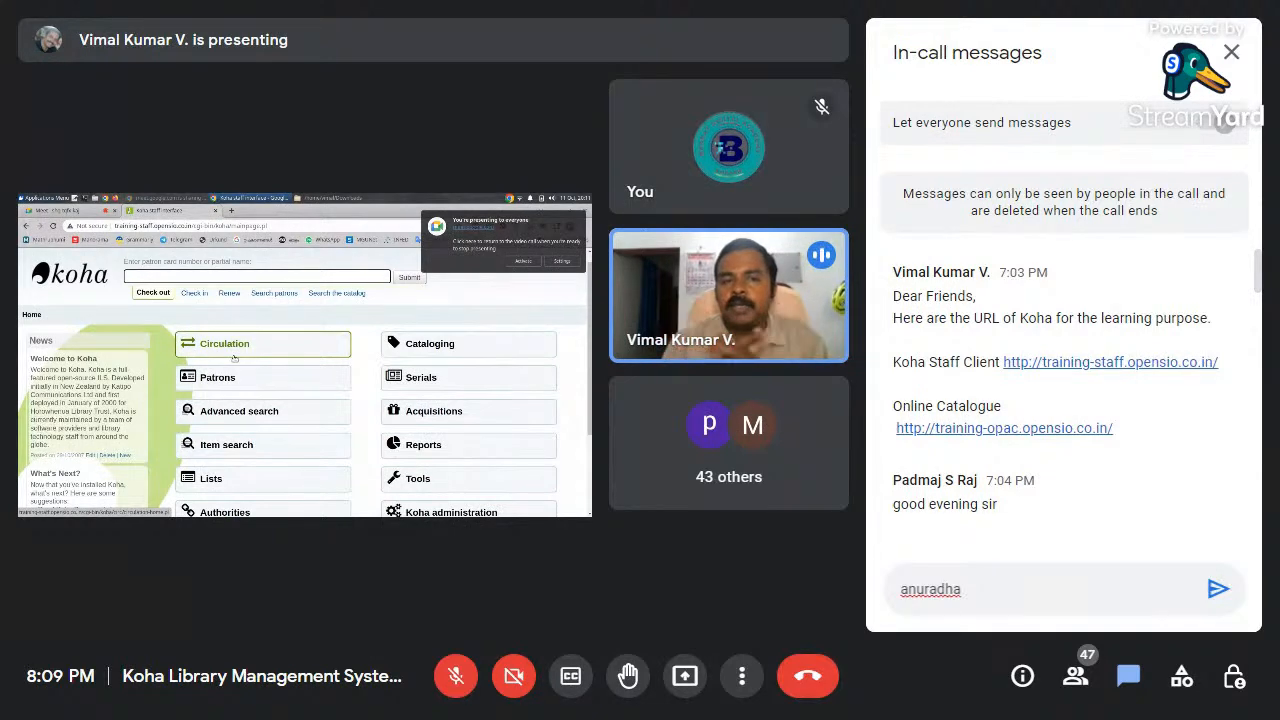
{"action": "left_click", "coordinate": [1232, 55]}
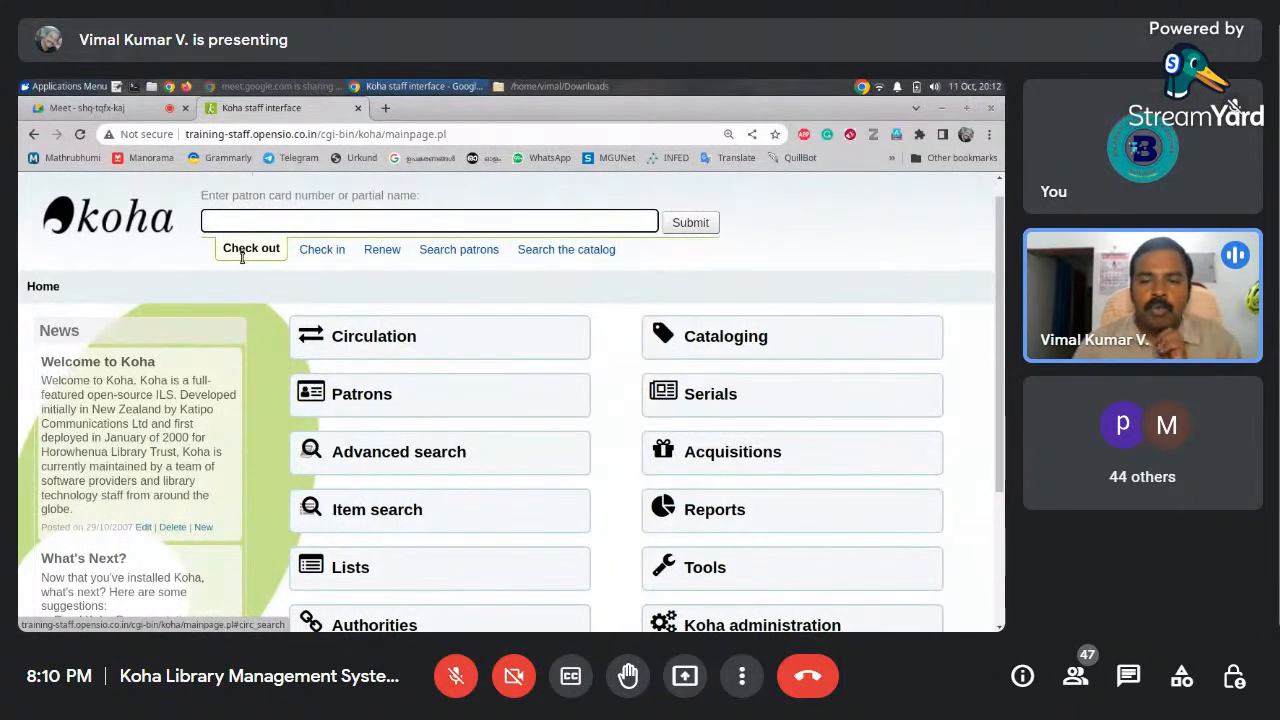
Open the Cataloging module from the Koha home page
{"action": "scroll", "coordinate": [688, 392], "scroll_direction": "down", "scroll_amount": 3}
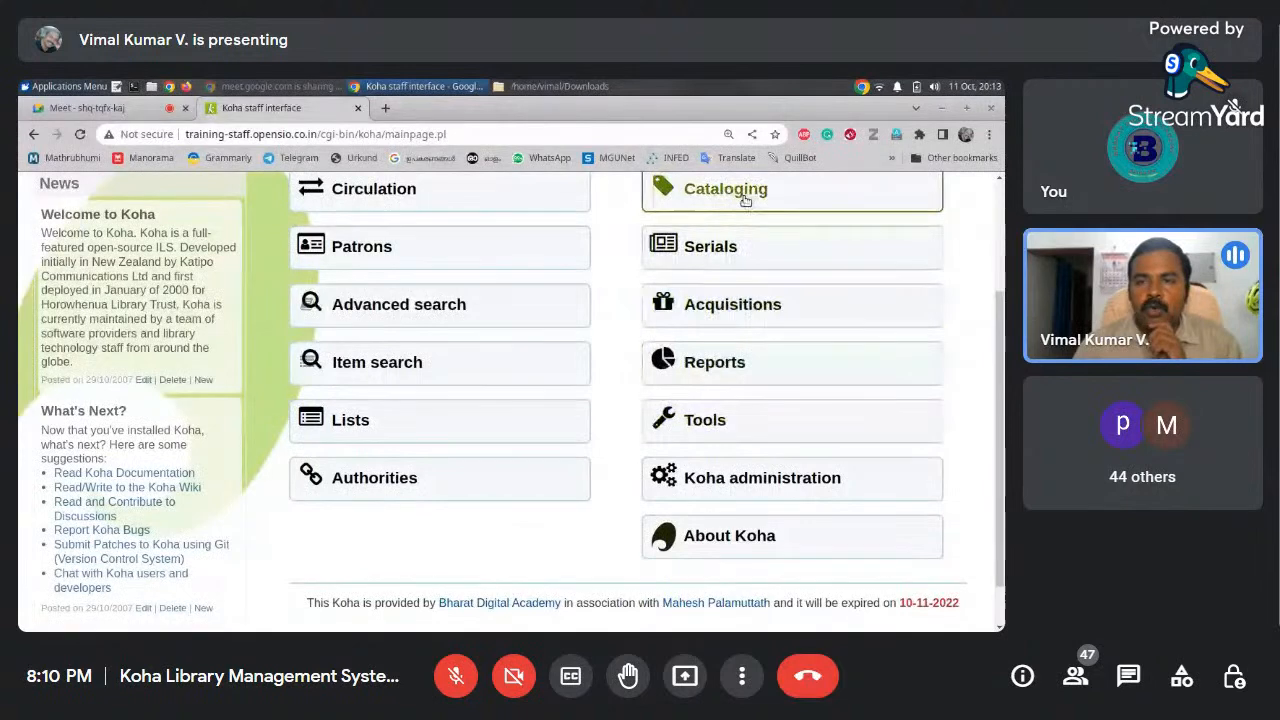
{"action": "scroll", "coordinate": [990, 295], "scroll_direction": "up", "scroll_amount": 1}
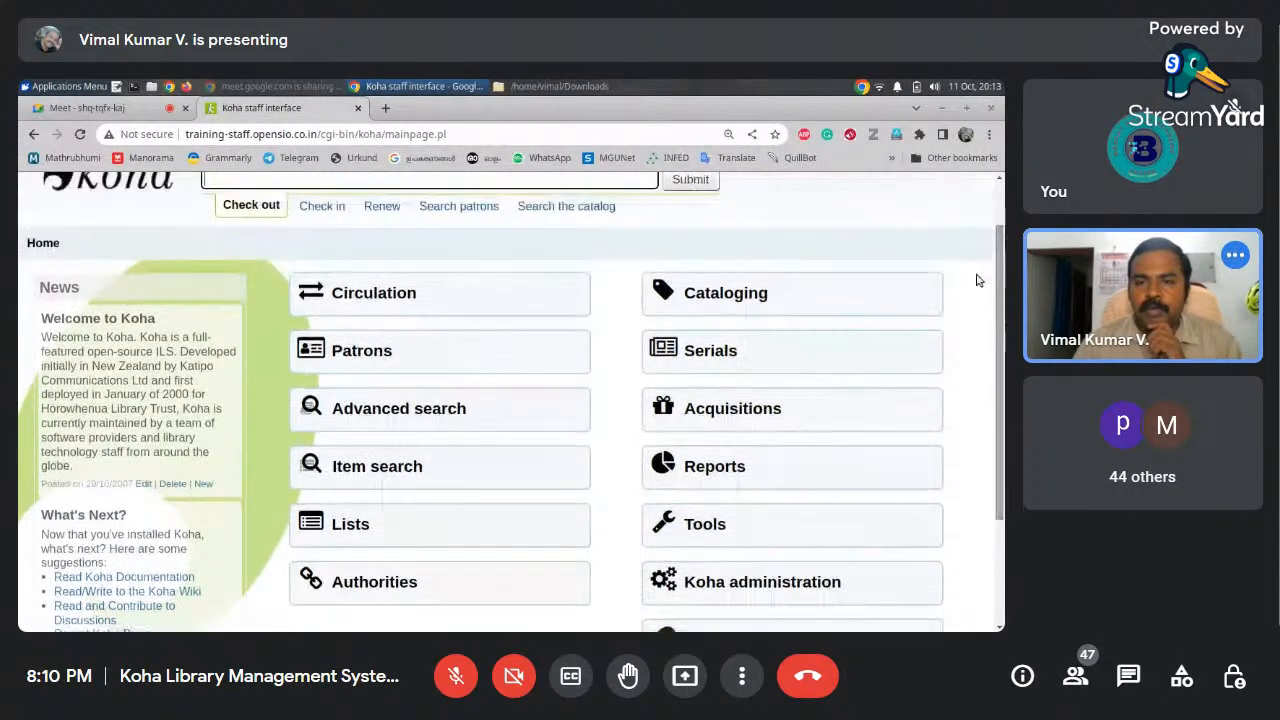
{"action": "left_click", "coordinate": [727, 303]}
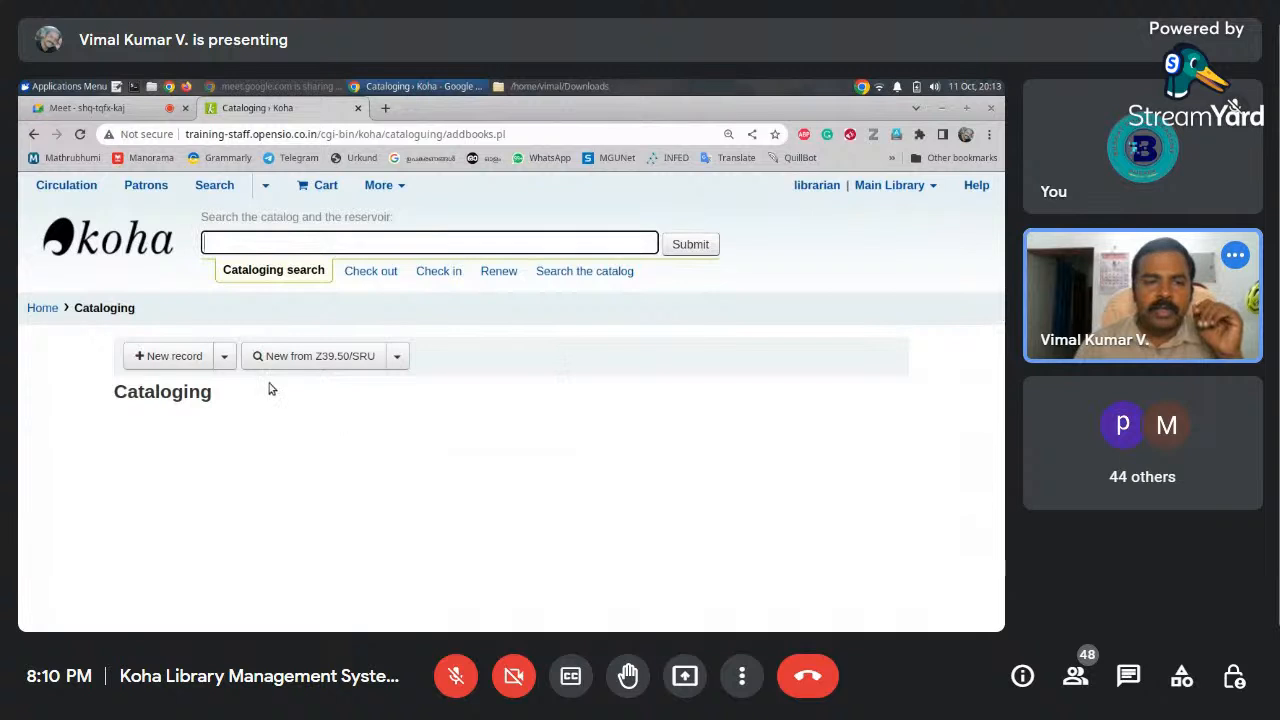
Create a new Koha record with the Default framework from the New record dropdown
{"action": "left_click", "coordinate": [224, 362]}
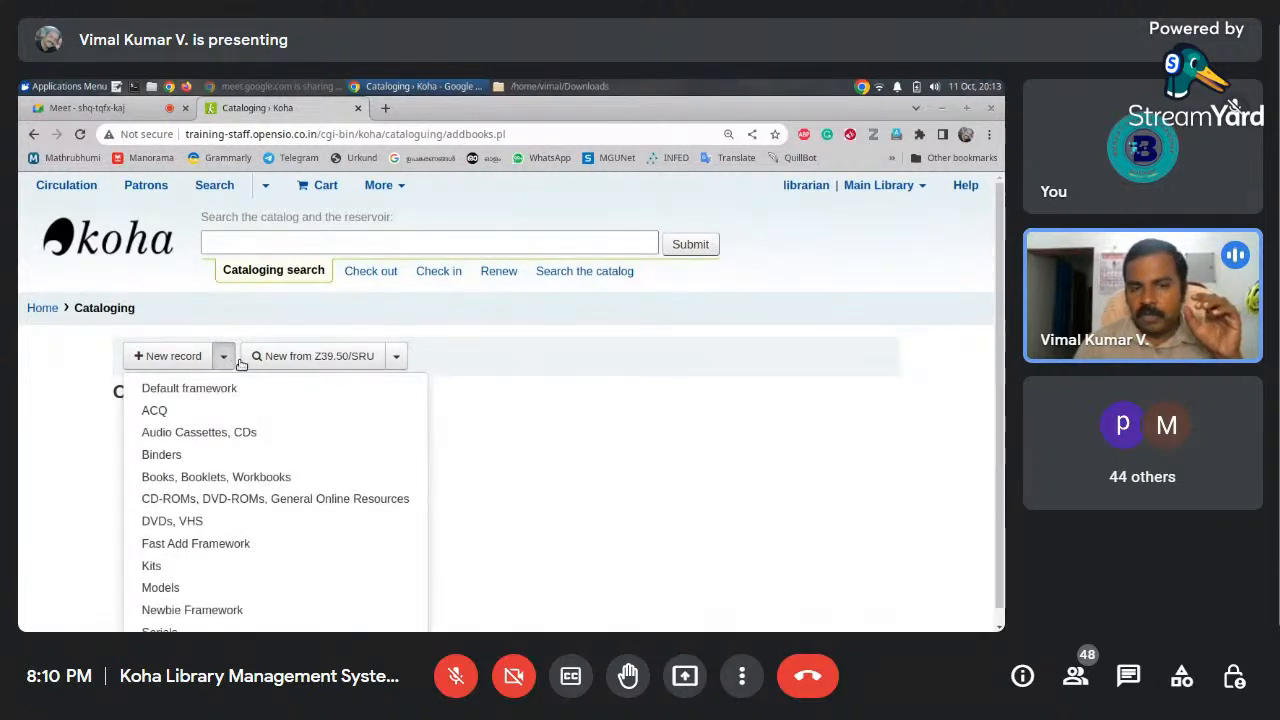
{"action": "left_click", "coordinate": [224, 366]}
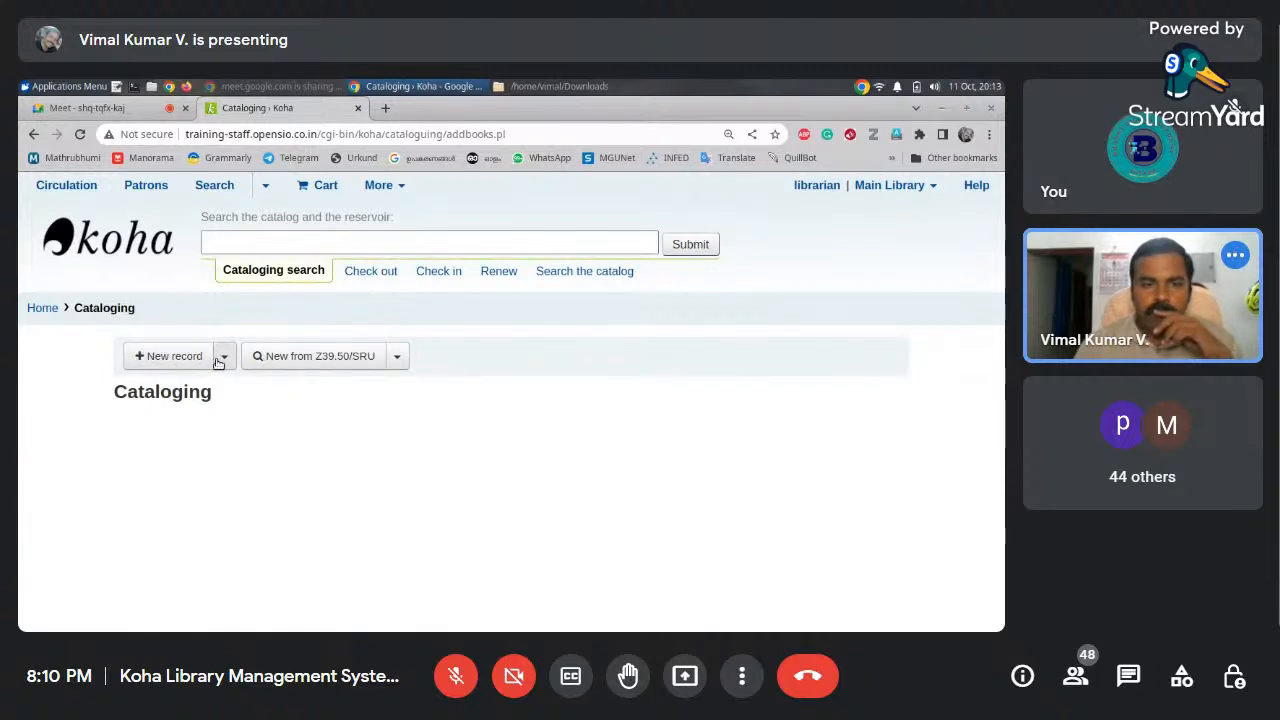
{"action": "left_click", "coordinate": [221, 360]}
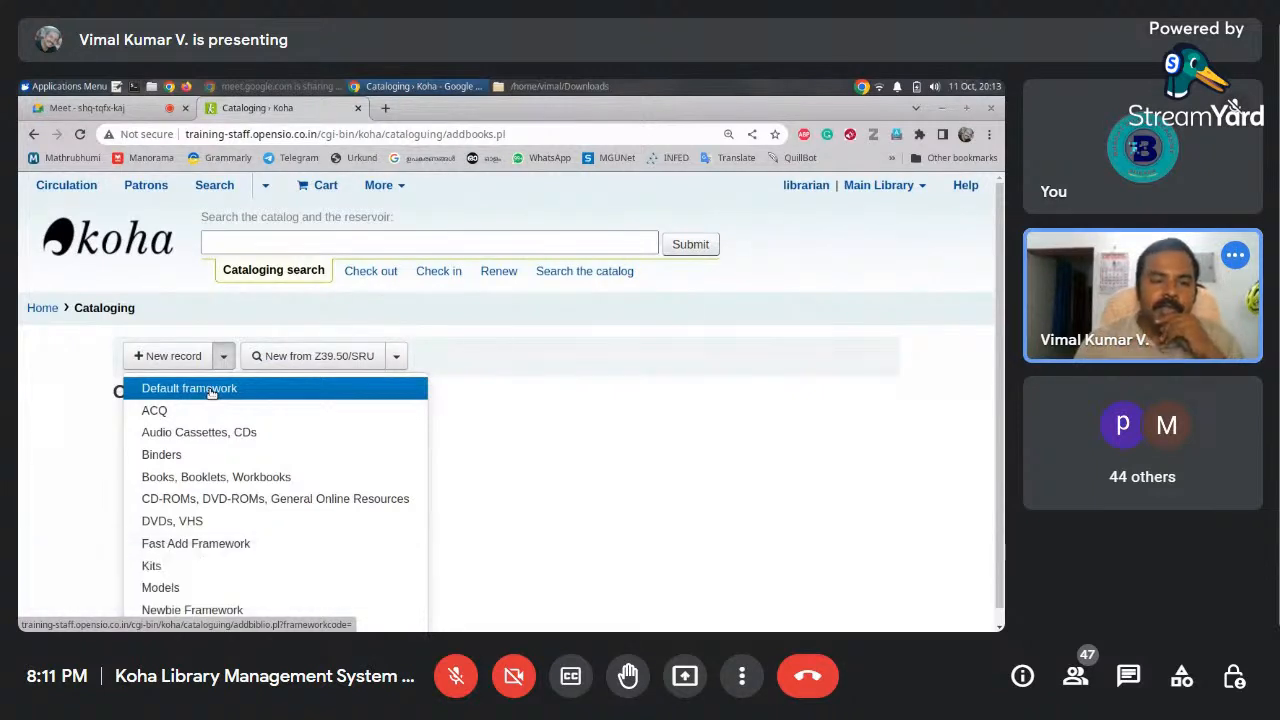
{"action": "left_click", "coordinate": [89, 351]}
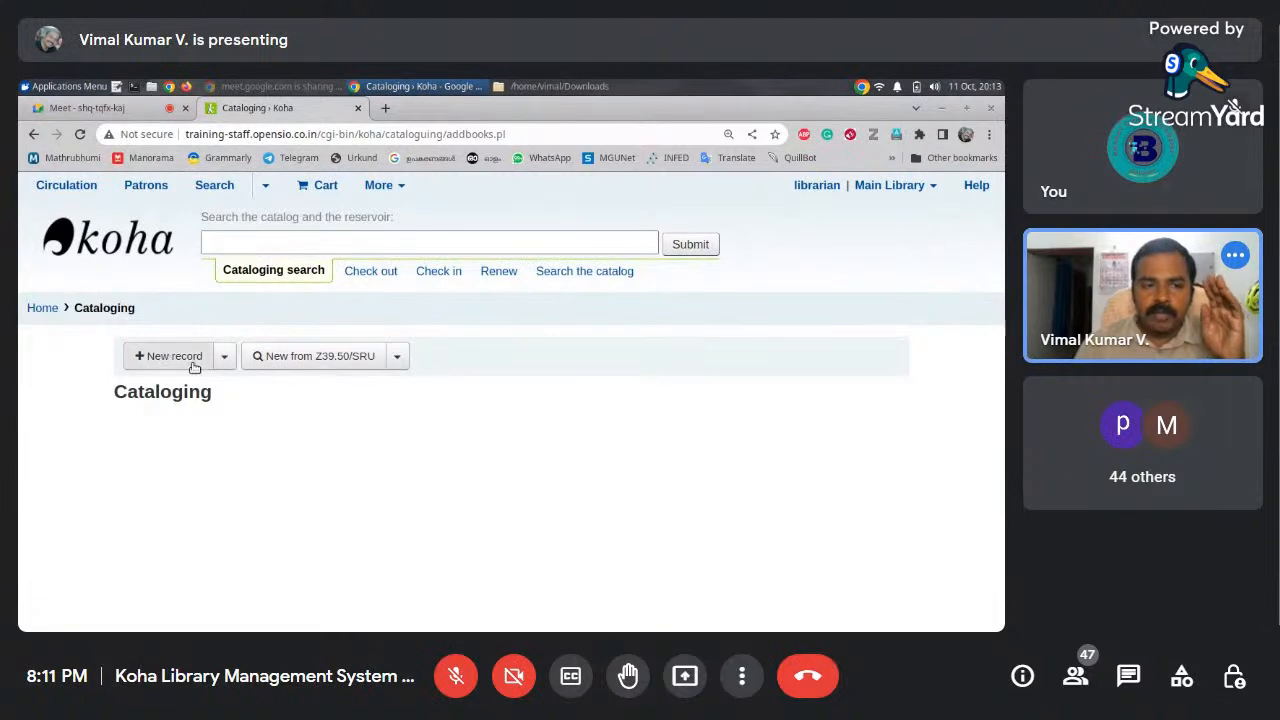
{"action": "left_click", "coordinate": [225, 359]}
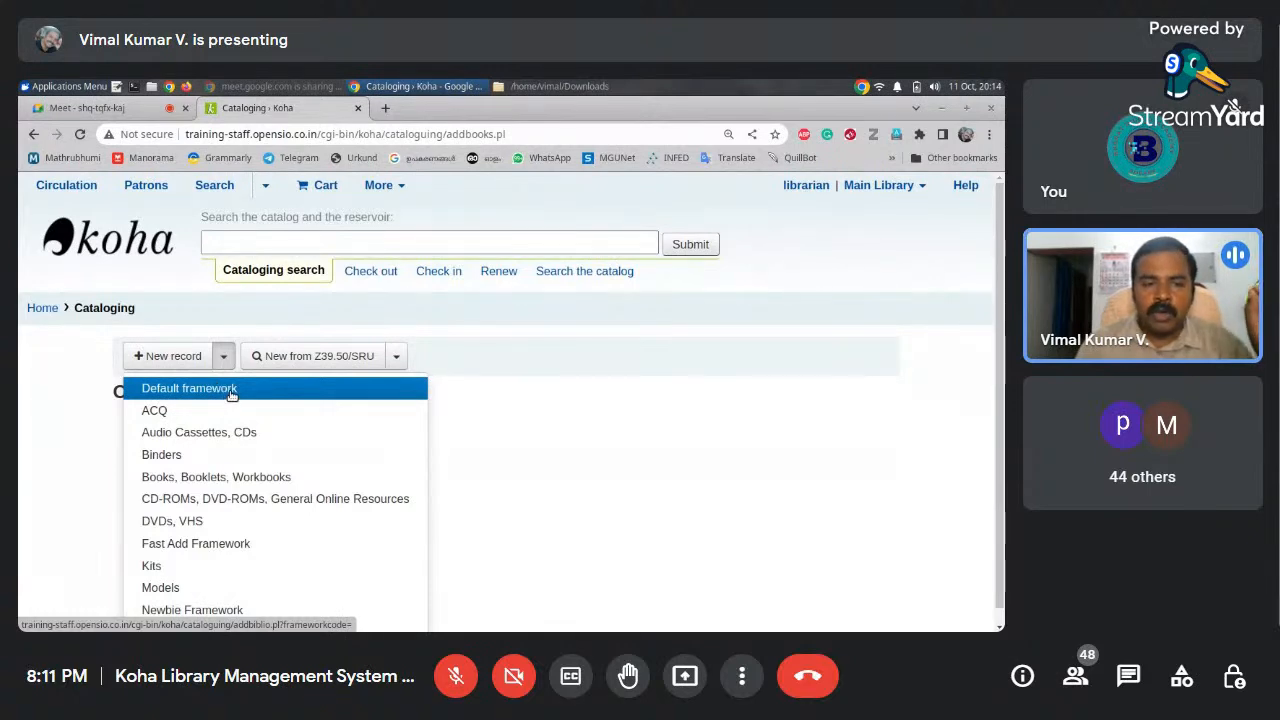
{"action": "left_click", "coordinate": [230, 392]}
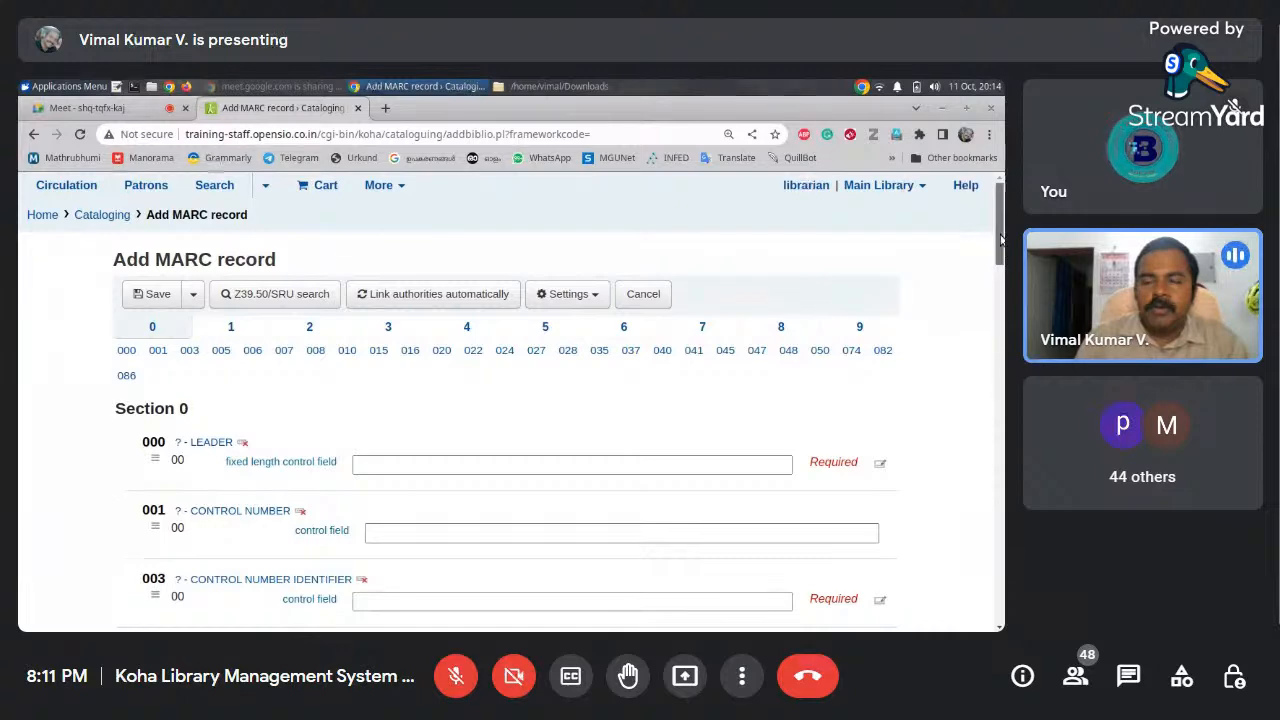
{"action": "scroll", "coordinate": [1000, 257], "scroll_direction": "down", "scroll_amount": 1}
{"action": "mouse_move", "coordinate": [1001, 257]}
{"action": "left_mouse_down"}
{"action": "mouse_move", "coordinate": [1001, 268]}
{"action": "mouse_move", "coordinate": [1001, 249]}
{"action": "left_mouse_up"}
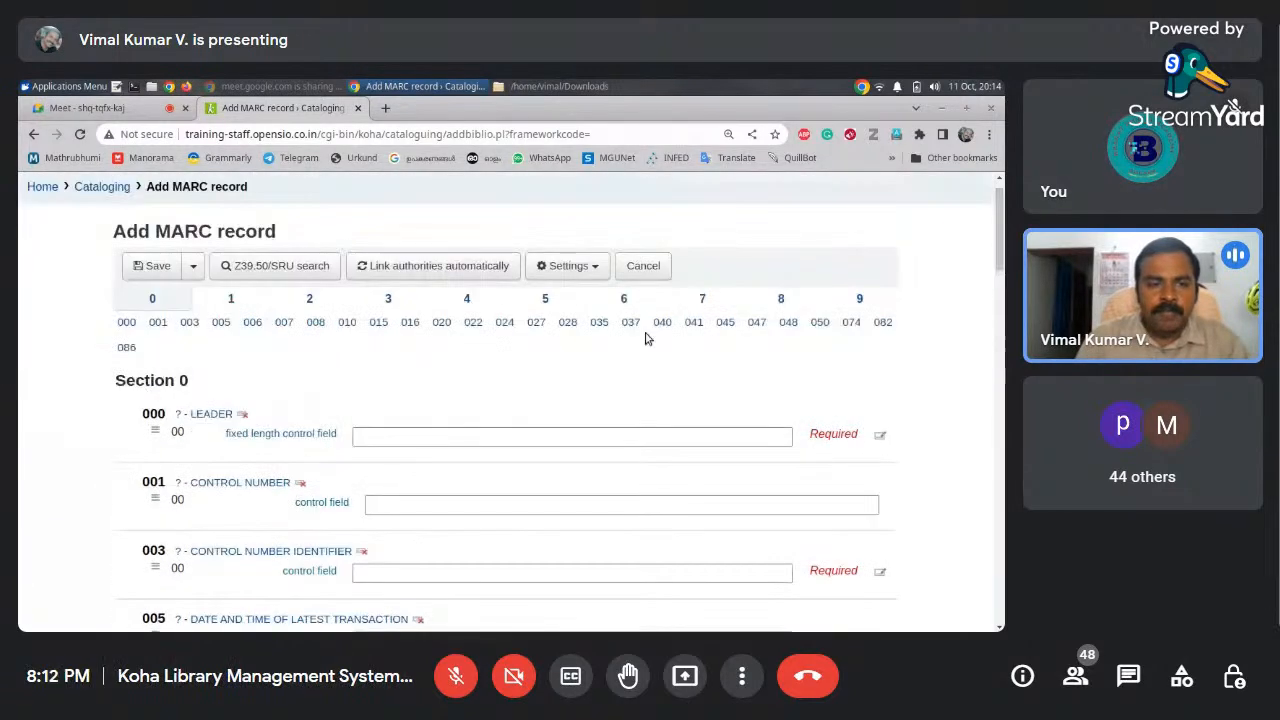
{"action": "left_click", "coordinate": [230, 301]}
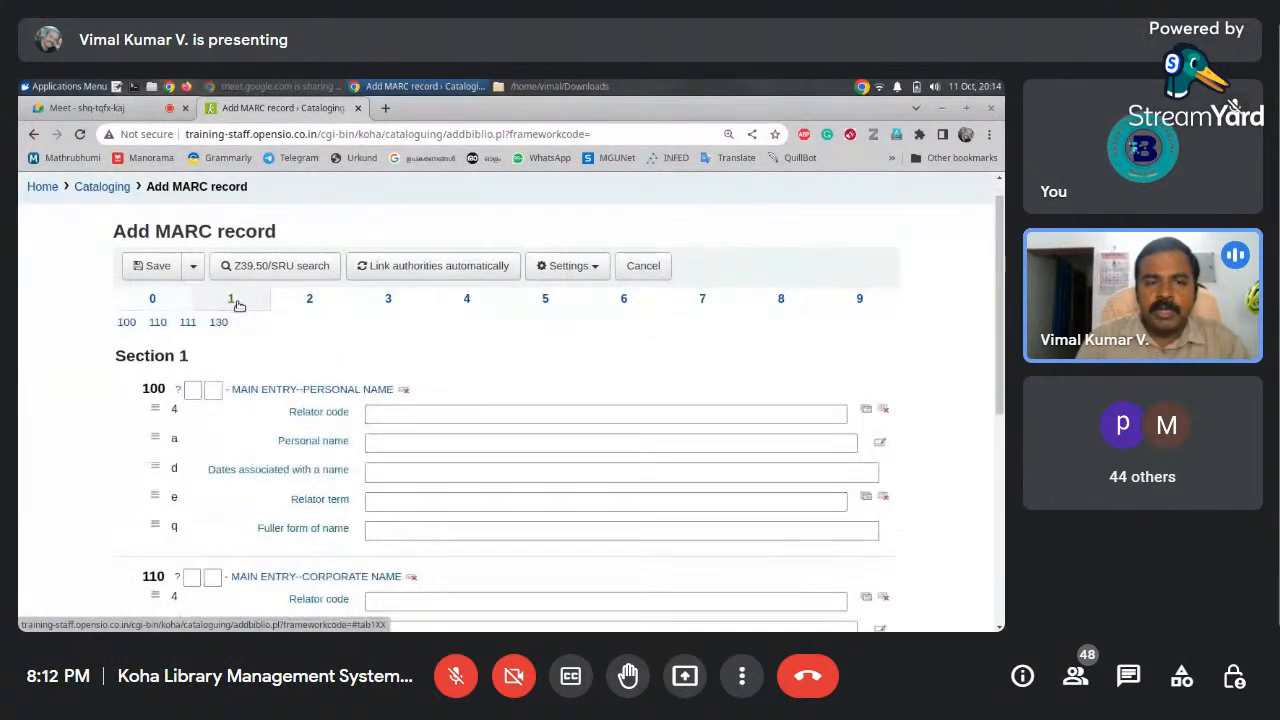
{"action": "left_click", "coordinate": [299, 303]}
{"action": "left_click", "coordinate": [386, 300]}
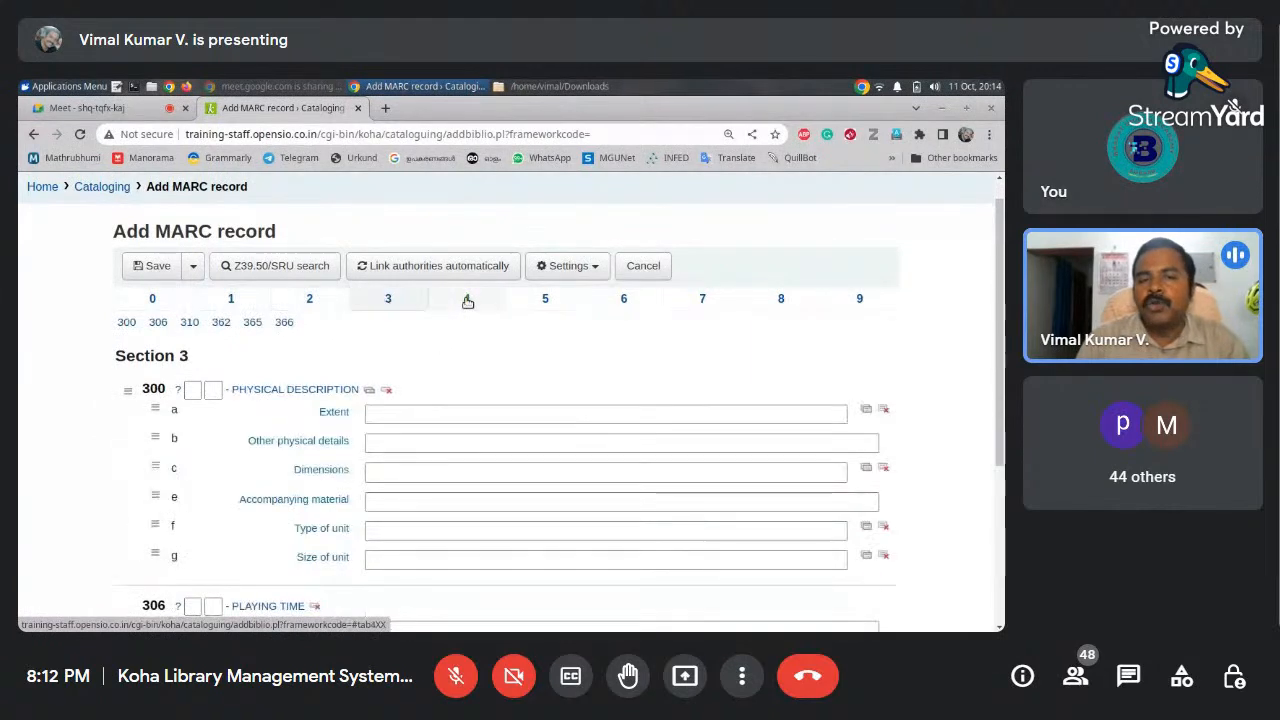
{"action": "left_click", "coordinate": [471, 300]}
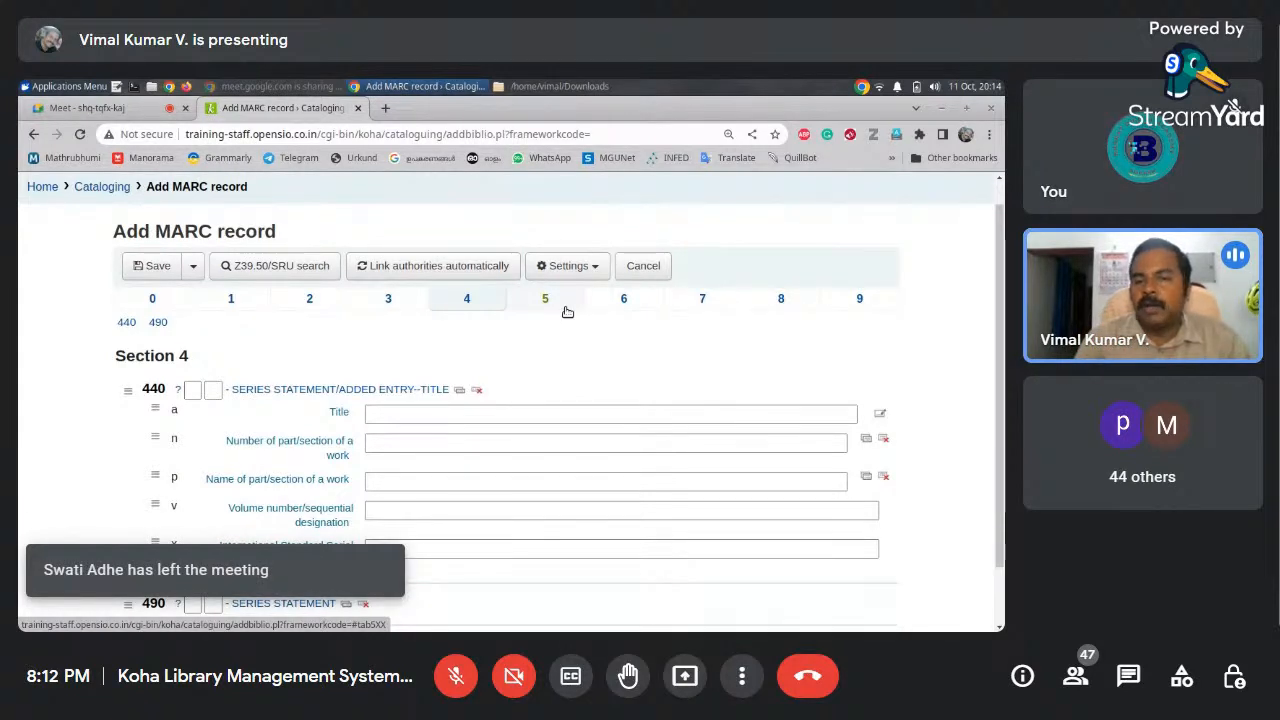
{"action": "left_click", "coordinate": [155, 299]}
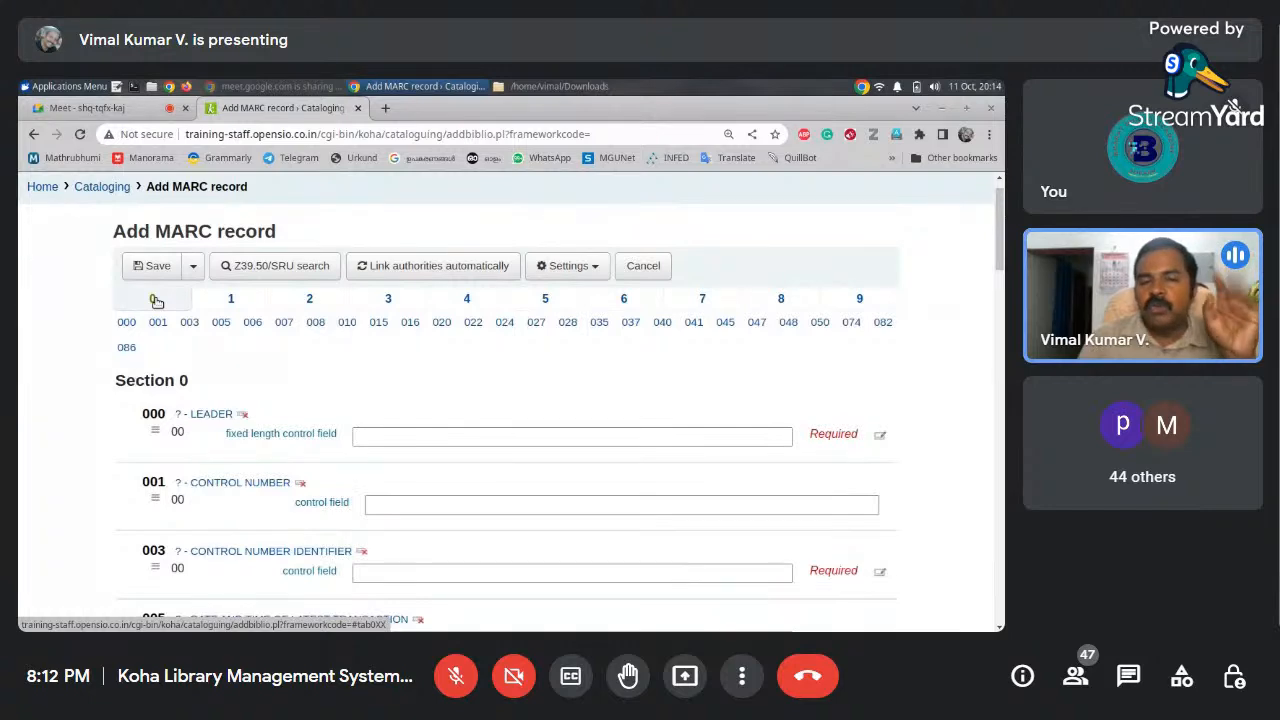
{"action": "mouse_move", "coordinate": [1002, 264]}
{"action": "left_mouse_down"}
{"action": "mouse_move", "coordinate": [1003, 310]}
{"action": "mouse_move", "coordinate": [1000, 256]}
{"action": "left_mouse_up"}
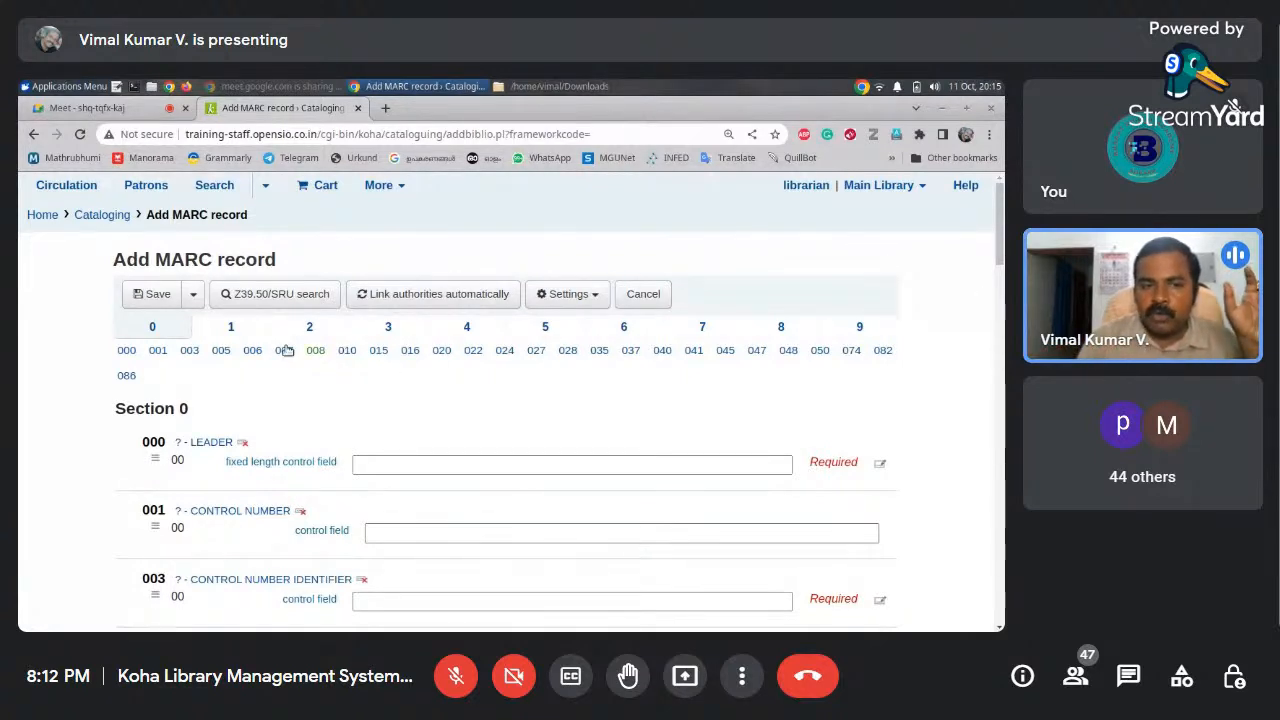
Tour tabs 1, 2 and 0, point out field 020 subfield a, then show Section 1 (fields 100–130)
{"action": "left_click", "coordinate": [231, 326]}
{"action": "left_click", "coordinate": [307, 327]}
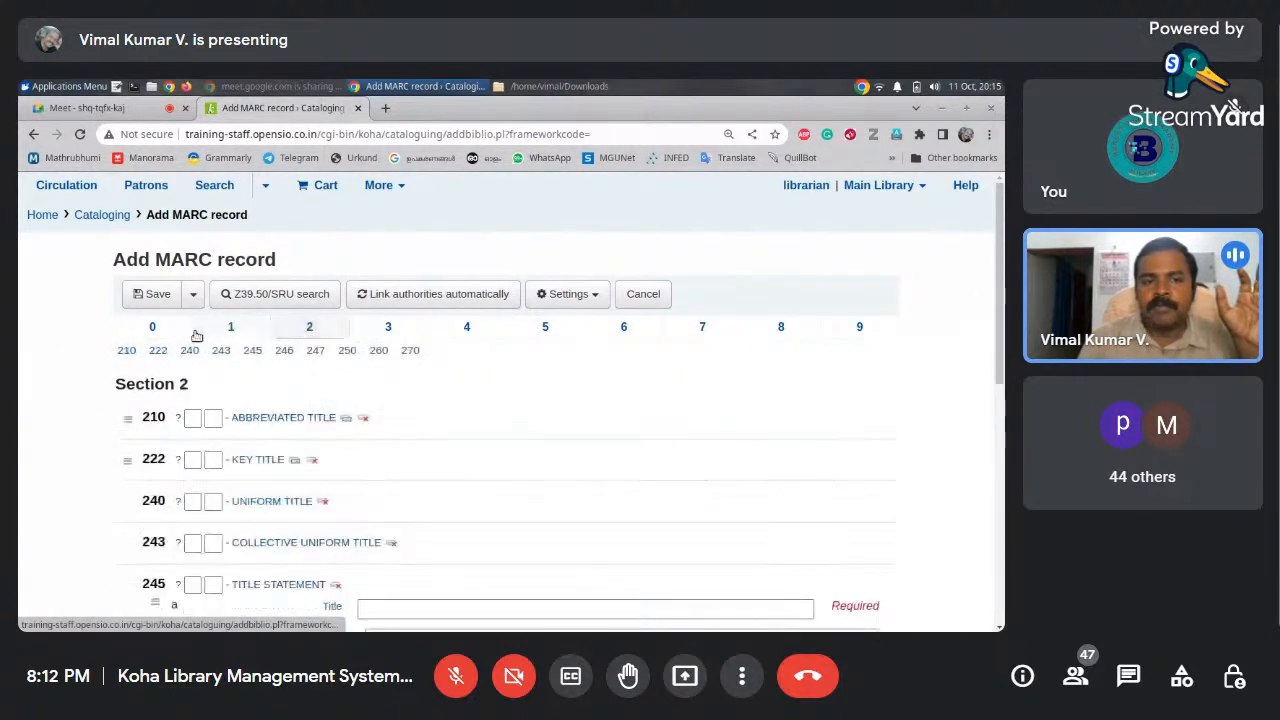
{"action": "left_click", "coordinate": [152, 327]}
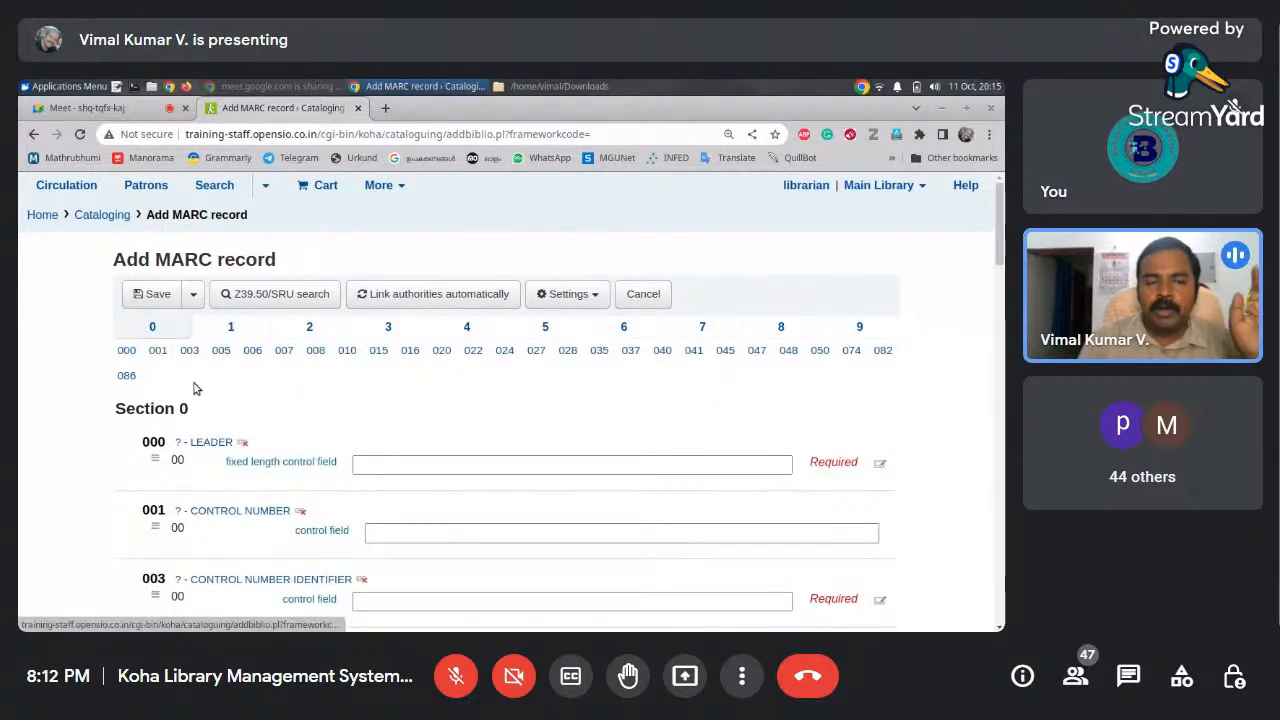
{"action": "left_click_drag", "start_coordinate": [1002, 252], "coordinate": [986, 400]}
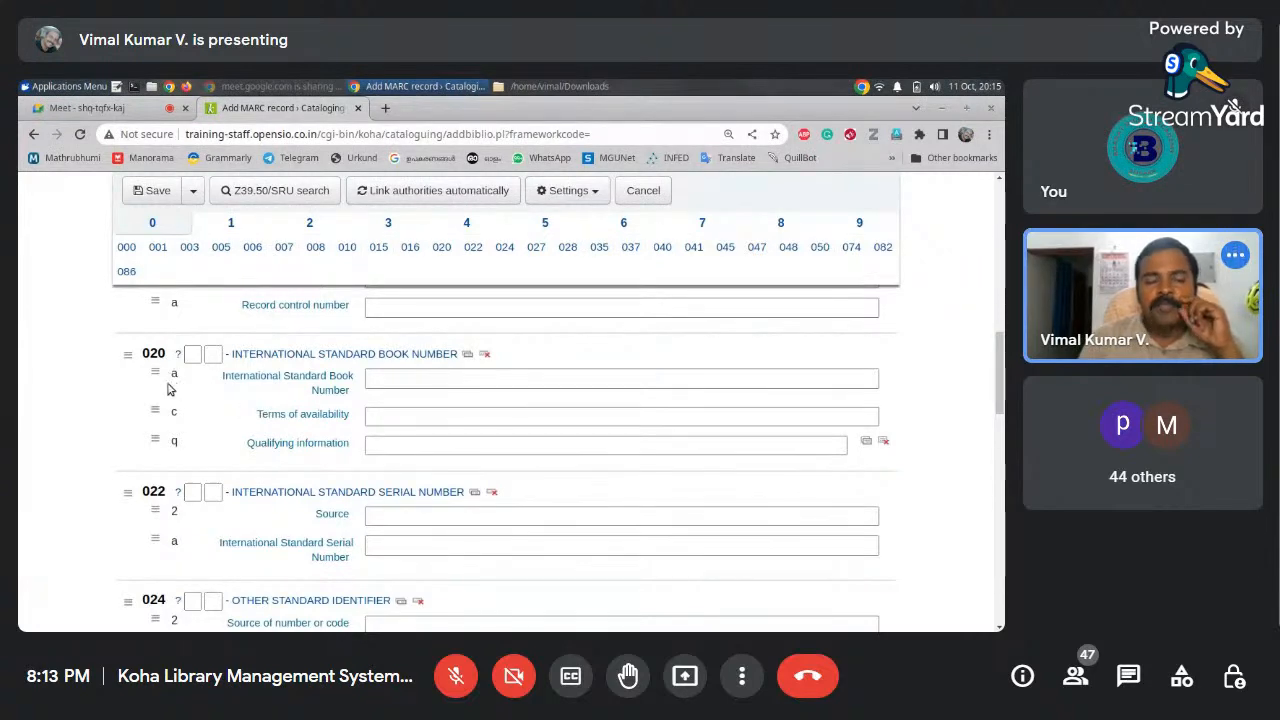
{"action": "left_click_drag", "start_coordinate": [142, 355], "coordinate": [161, 358]}
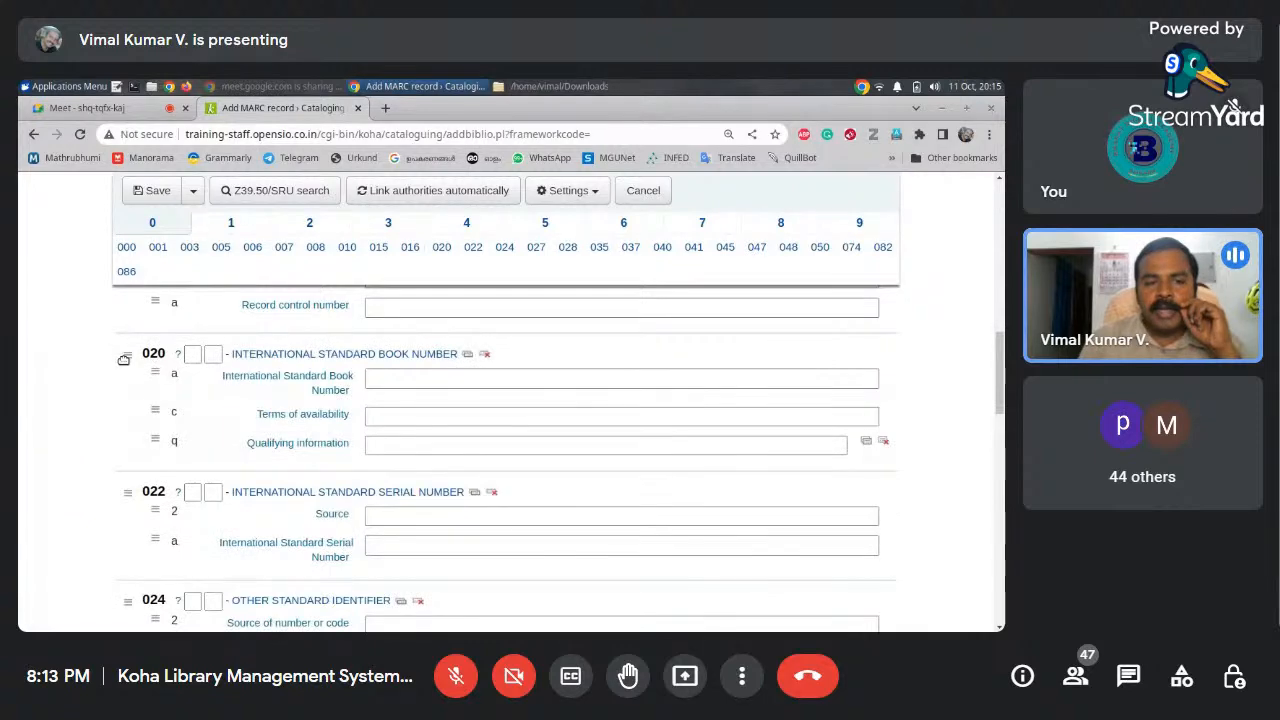
{"action": "left_click", "coordinate": [173, 373]}
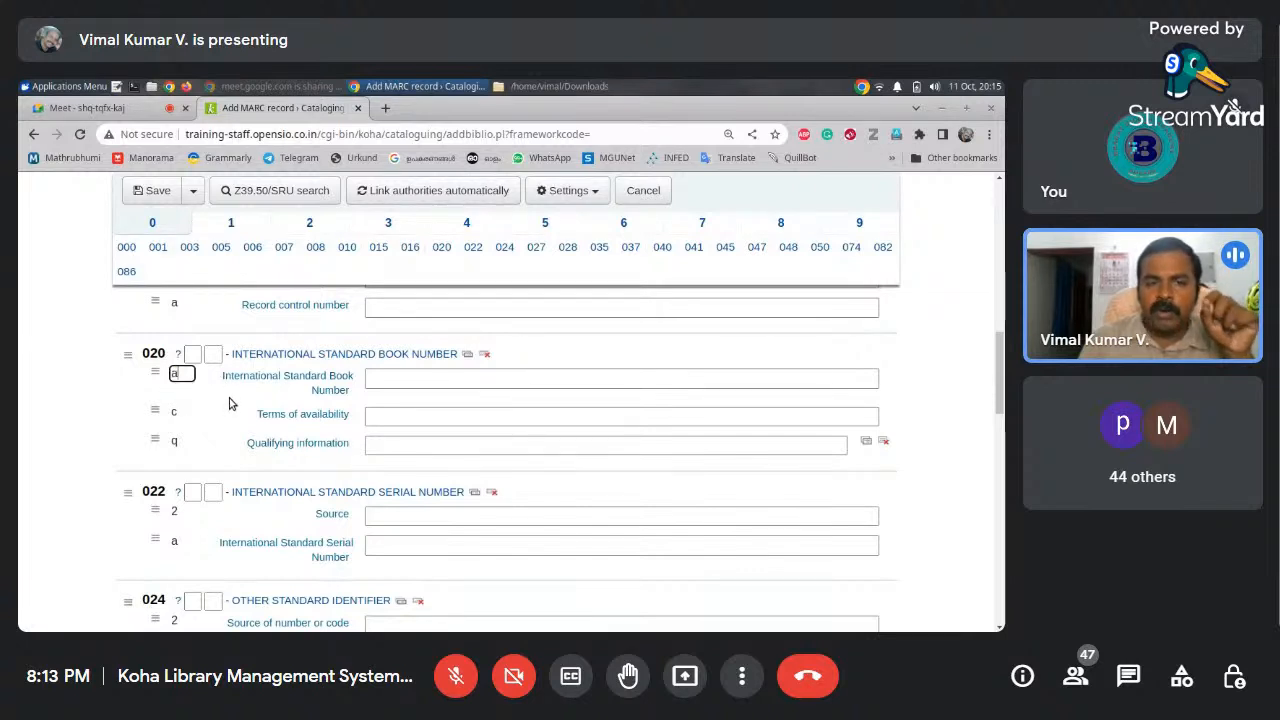
{"action": "left_click", "coordinate": [44, 417]}
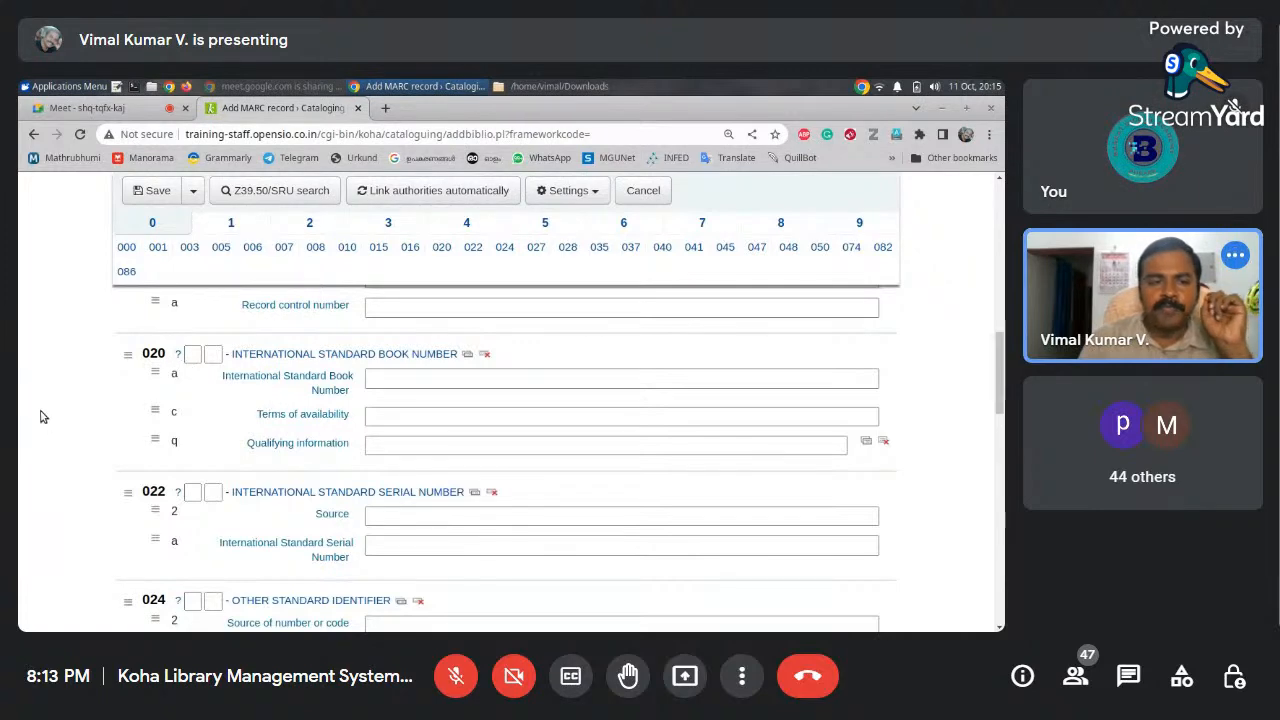
{"action": "left_click", "coordinate": [231, 224]}
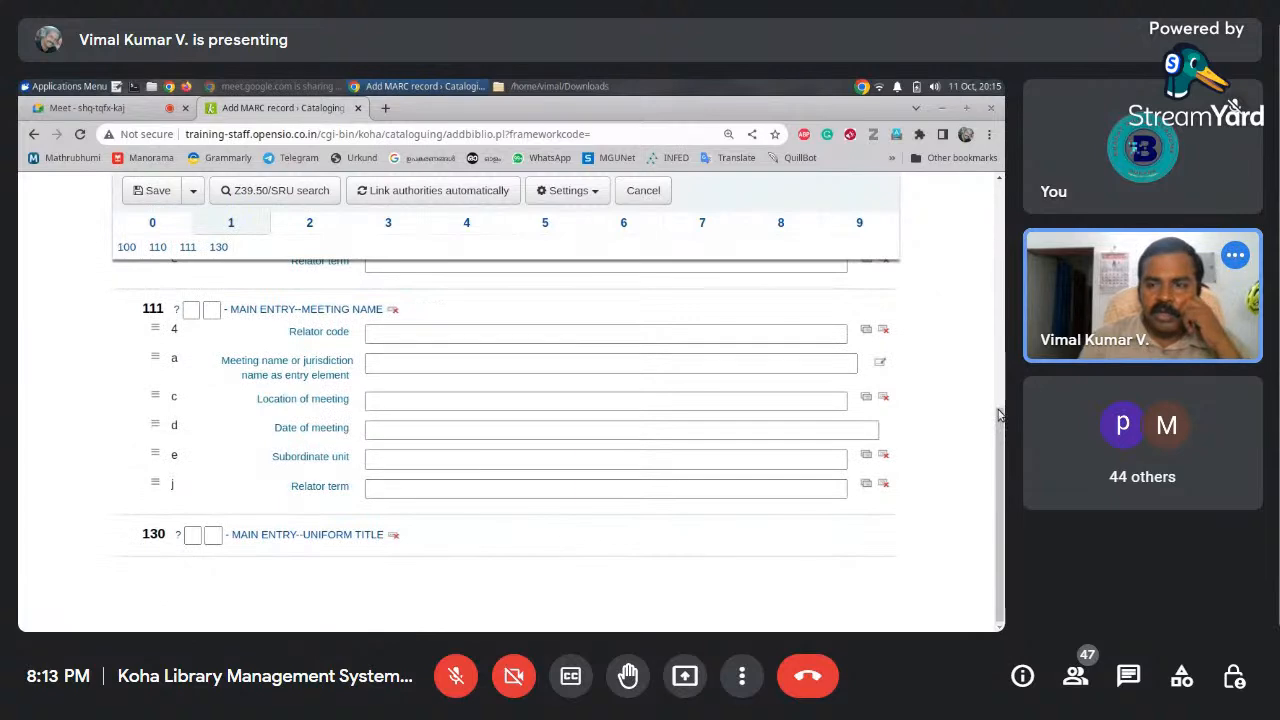
Show Section 2 of the MARC form and select the 245$a Title field
{"action": "scroll", "coordinate": [1000, 385], "scroll_direction": "up", "scroll_amount": 1}
{"action": "scroll", "coordinate": [1000, 385], "scroll_direction": "up", "scroll_amount": 5}
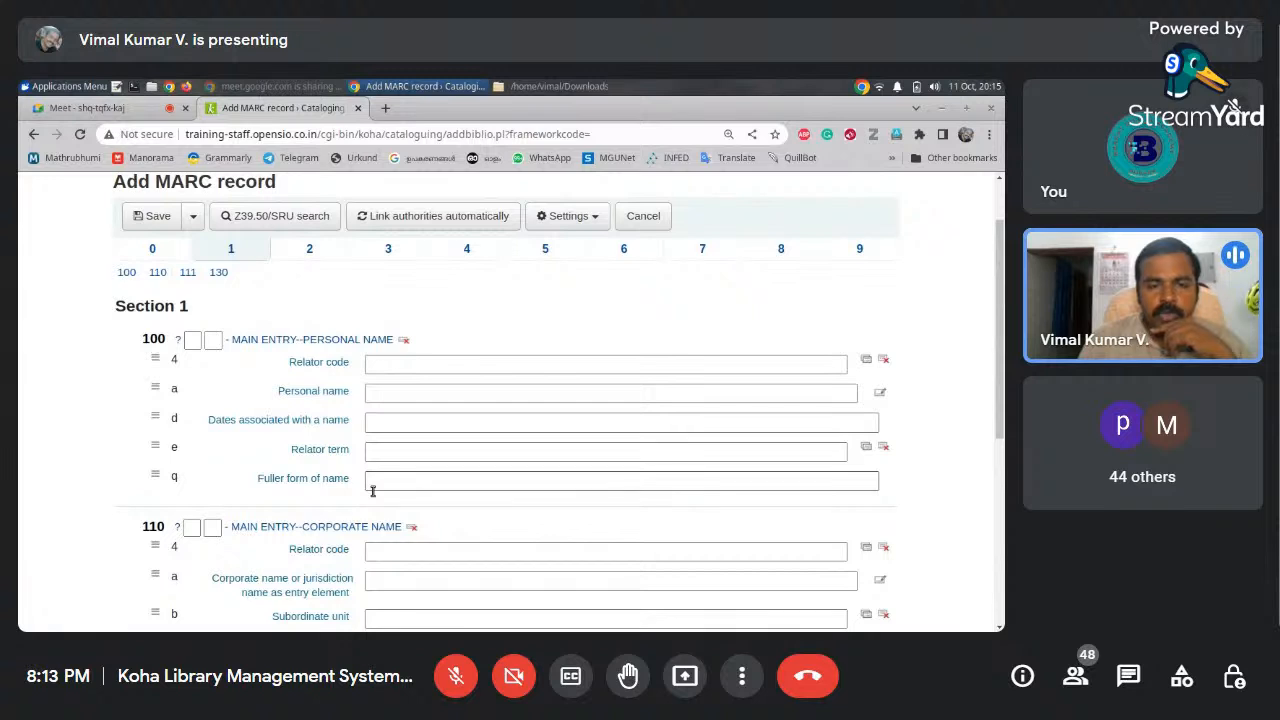
{"action": "left_click_drag", "start_coordinate": [991, 303], "coordinate": [997, 401]}
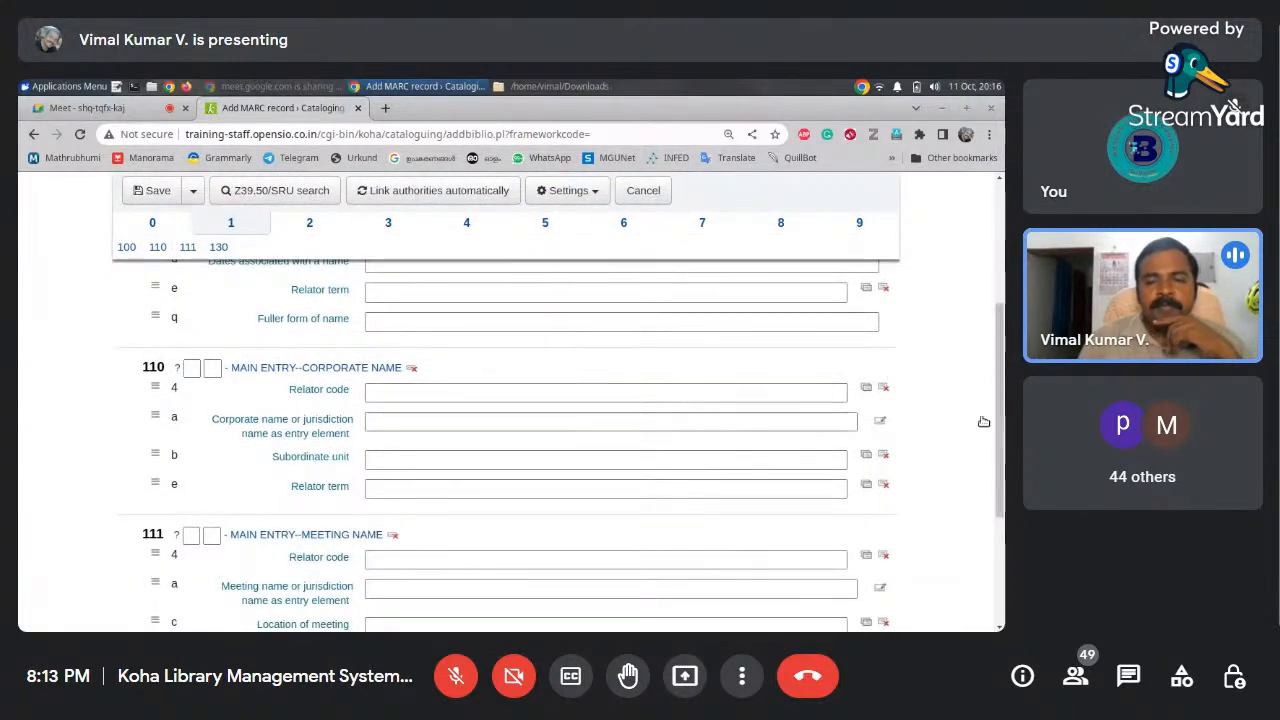
{"action": "scroll", "coordinate": [584, 389], "scroll_direction": "down", "scroll_amount": 1}
{"action": "scroll", "coordinate": [424, 297], "scroll_direction": "up", "scroll_amount": 3}
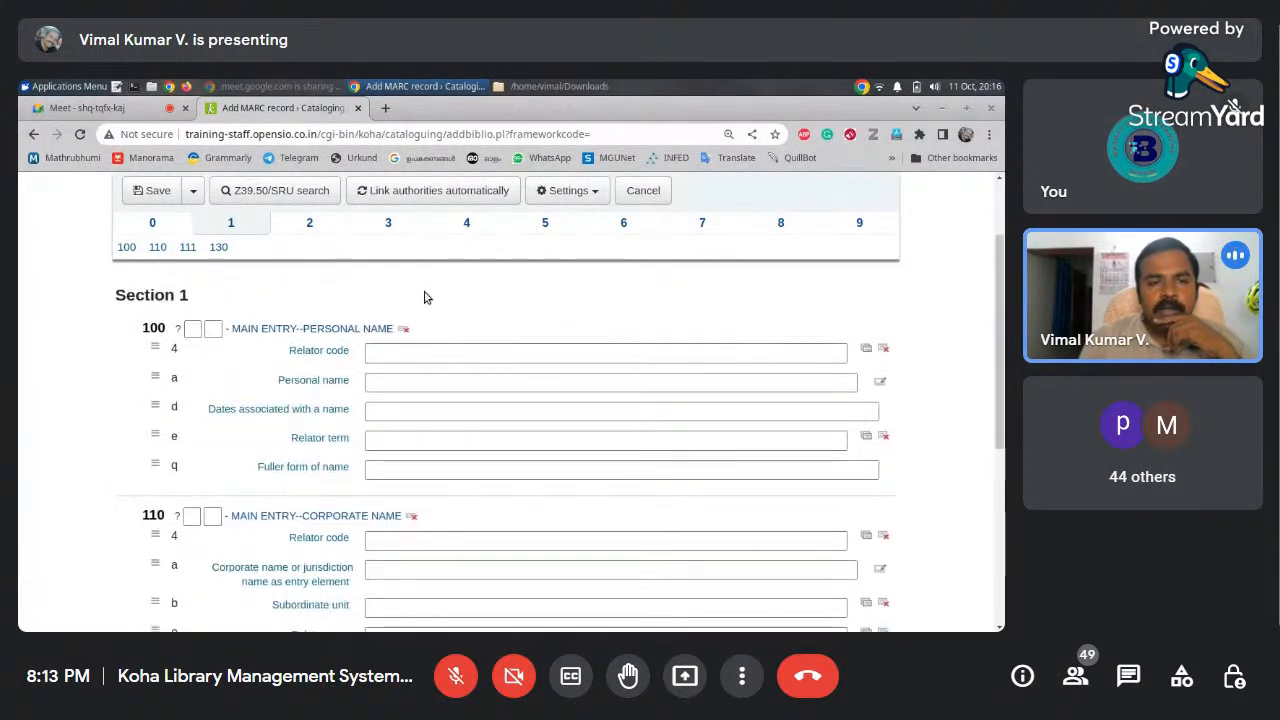
{"action": "left_click", "coordinate": [309, 224]}
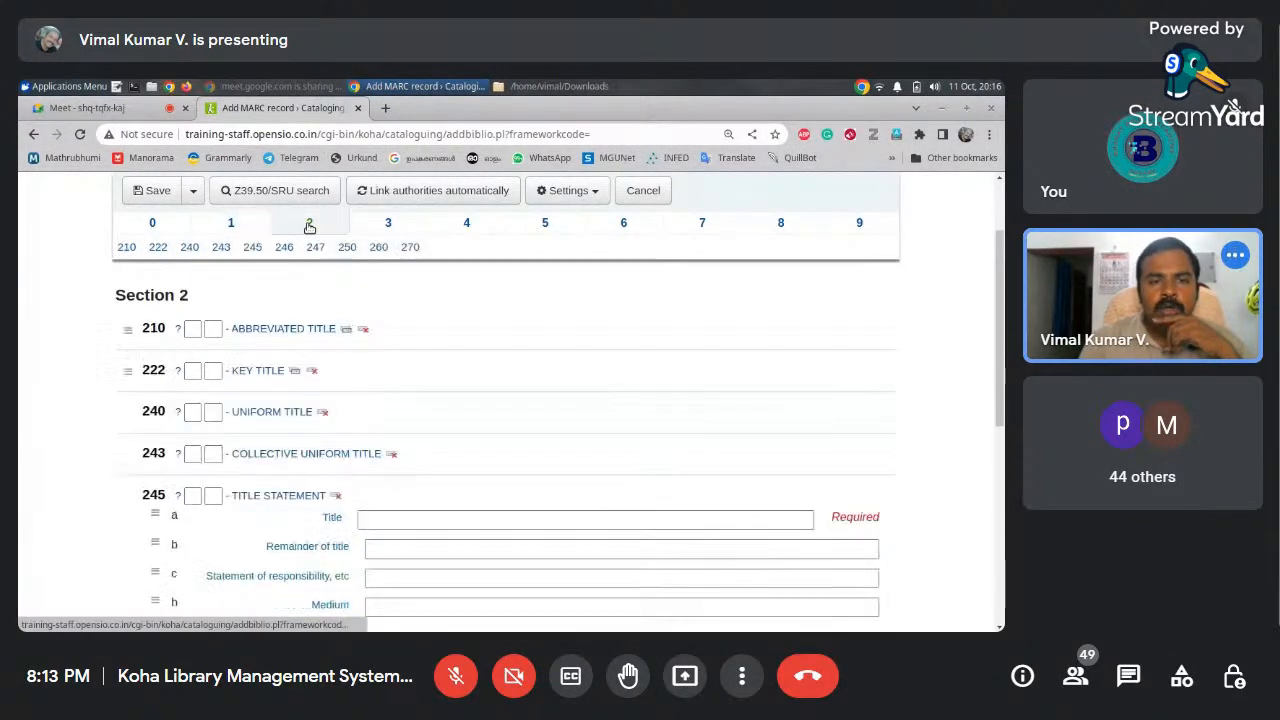
{"action": "left_click_drag", "start_coordinate": [1004, 342], "coordinate": [1004, 400]}
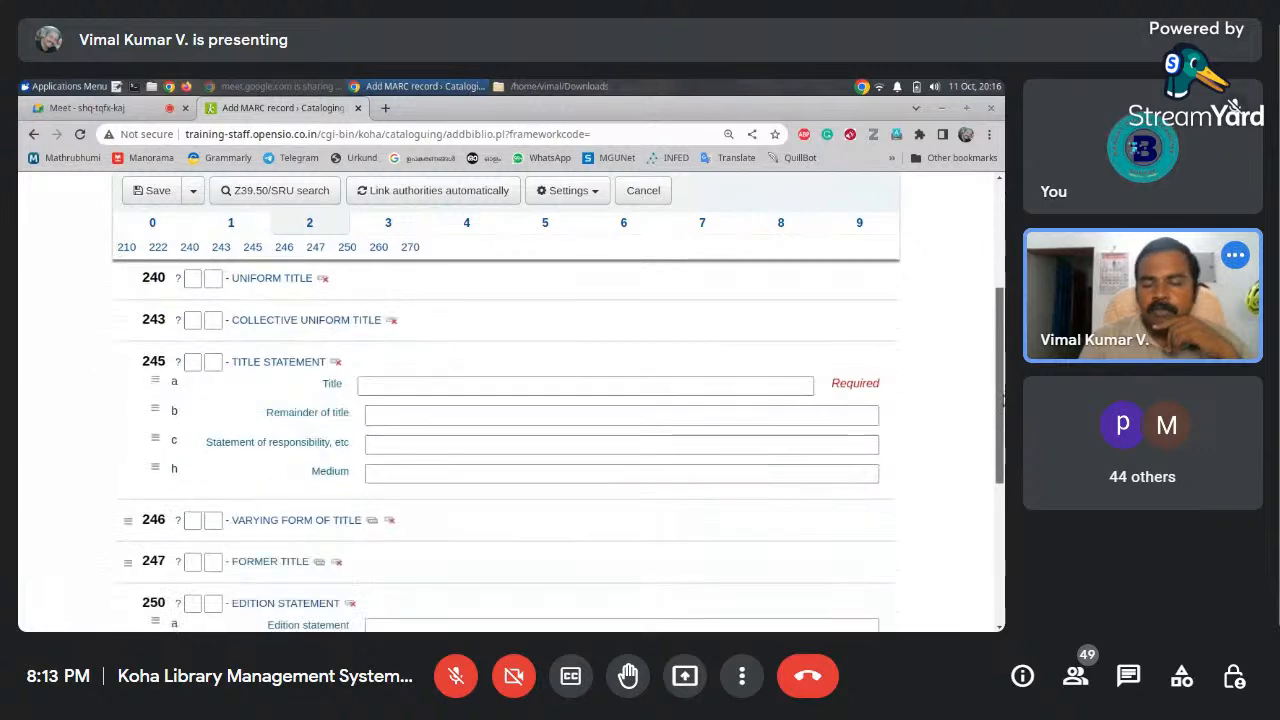
{"action": "left_click", "coordinate": [378, 386]}
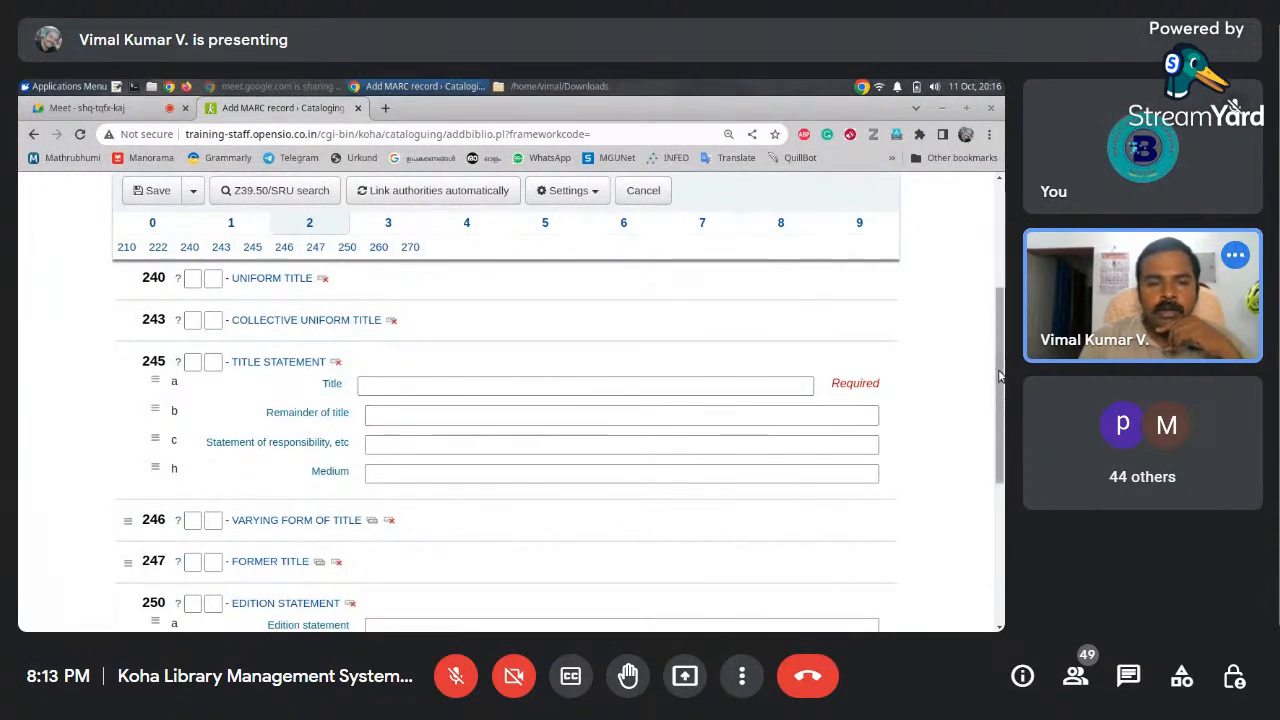
Scroll through Section 2's title fields, then show Section 3's 300 and 306 fields
{"action": "scroll", "coordinate": [400, 430], "scroll_direction": "down", "scroll_amount": 3}
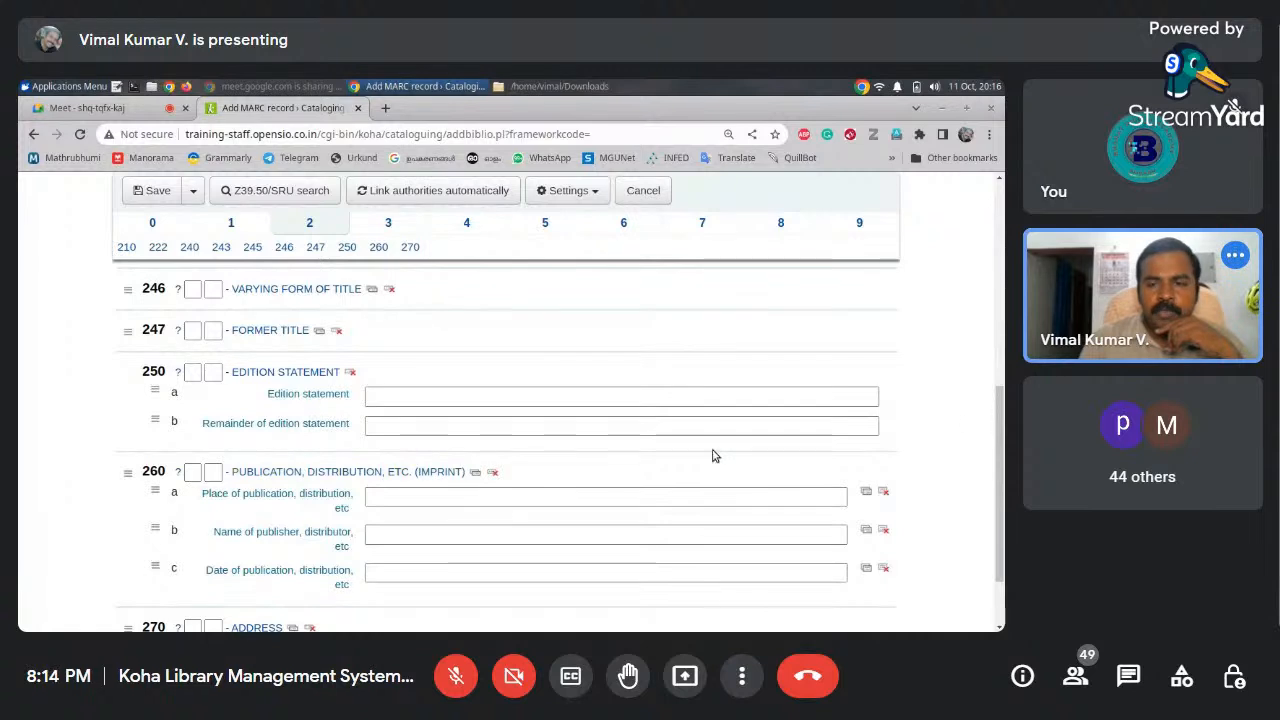
{"action": "scroll", "coordinate": [997, 462], "scroll_direction": "down", "scroll_amount": 2}
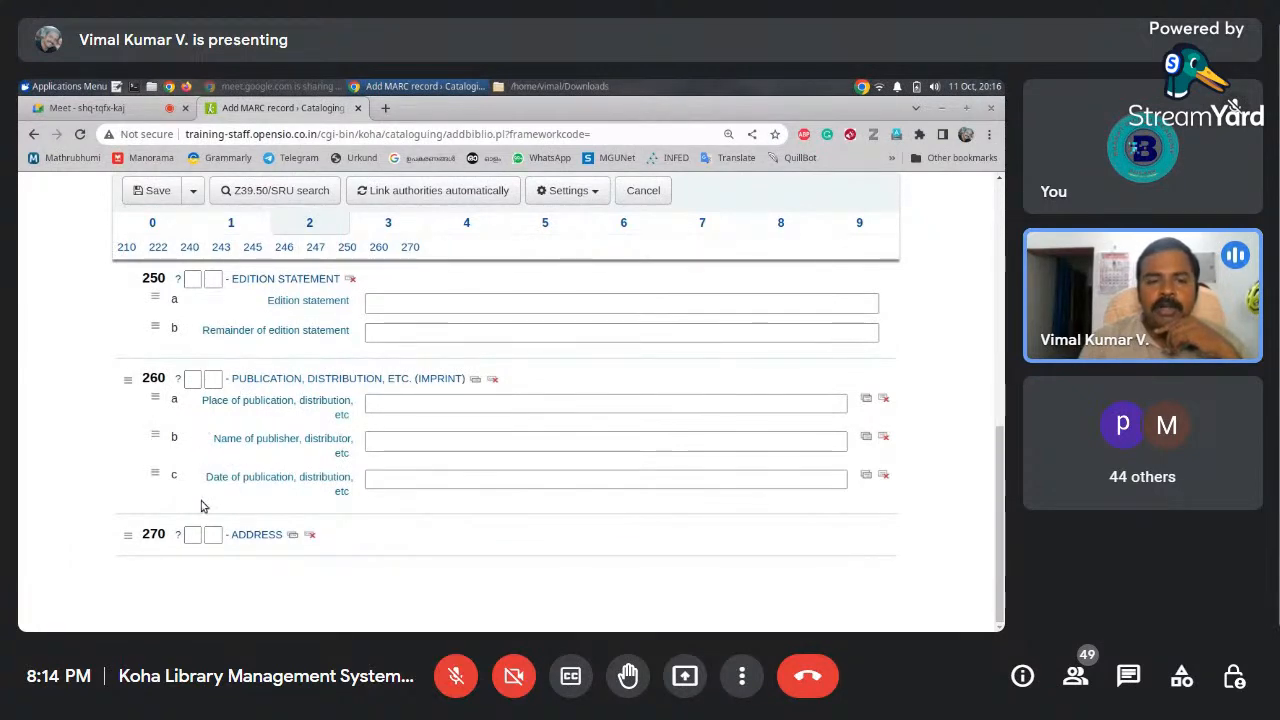
{"action": "left_click_drag", "start_coordinate": [1000, 482], "coordinate": [1000, 271]}
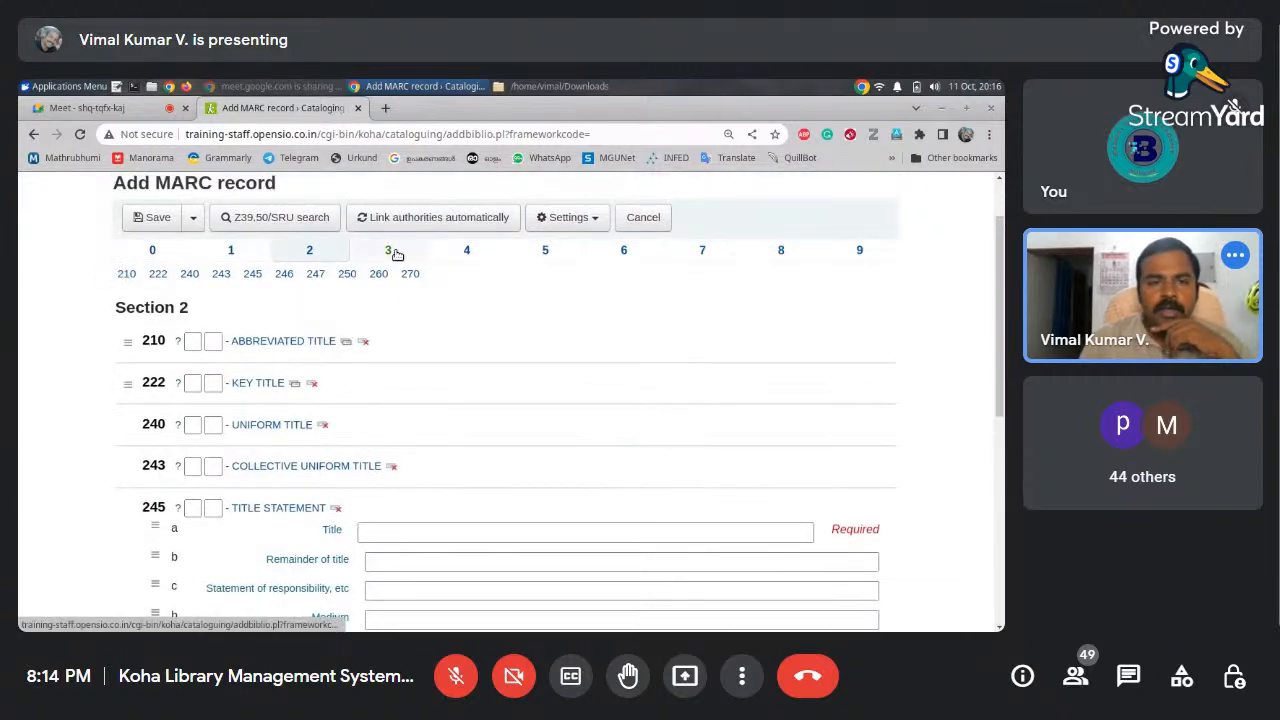
{"action": "left_click", "coordinate": [392, 251]}
{"action": "left_click_drag", "start_coordinate": [1003, 316], "coordinate": [1000, 340]}
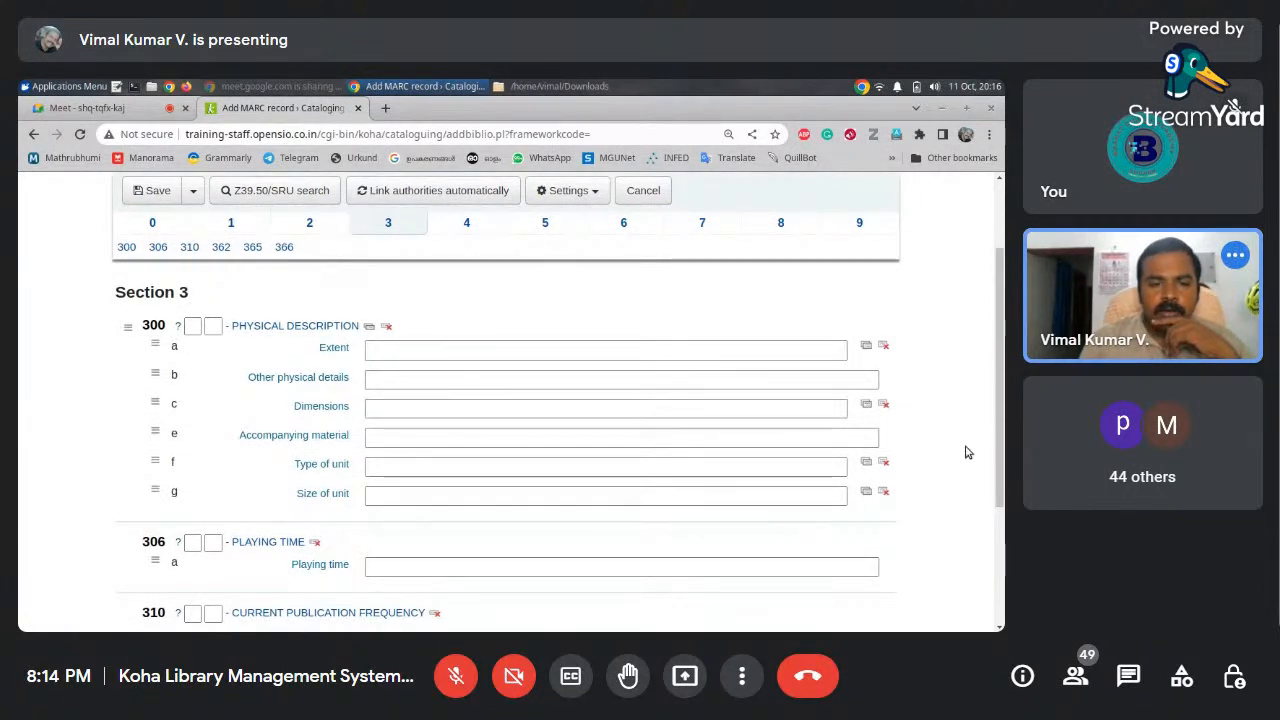
Browse sections 5, 7 and 8 of the MARC form, ending back on Section 6
{"action": "left_click_drag", "start_coordinate": [998, 402], "coordinate": [997, 487]}
{"action": "scroll", "coordinate": [997, 487], "scroll_direction": "up", "scroll_amount": 3}
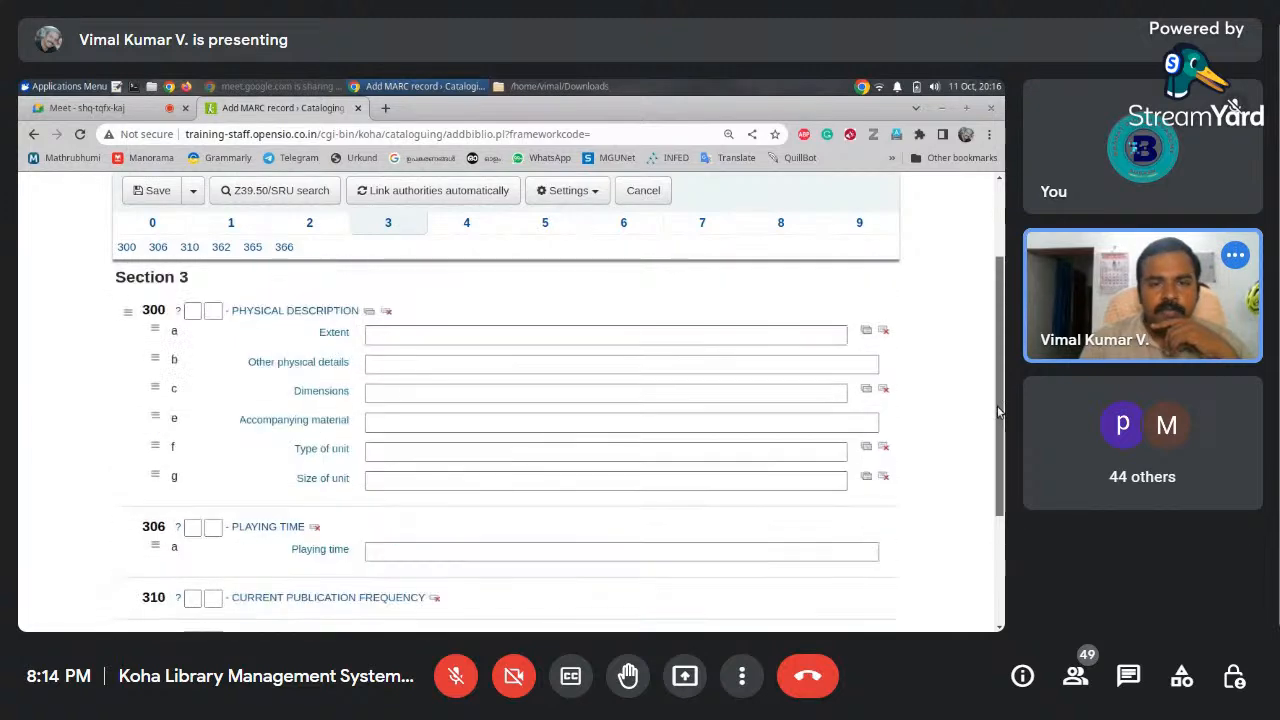
{"action": "left_click", "coordinate": [545, 222]}
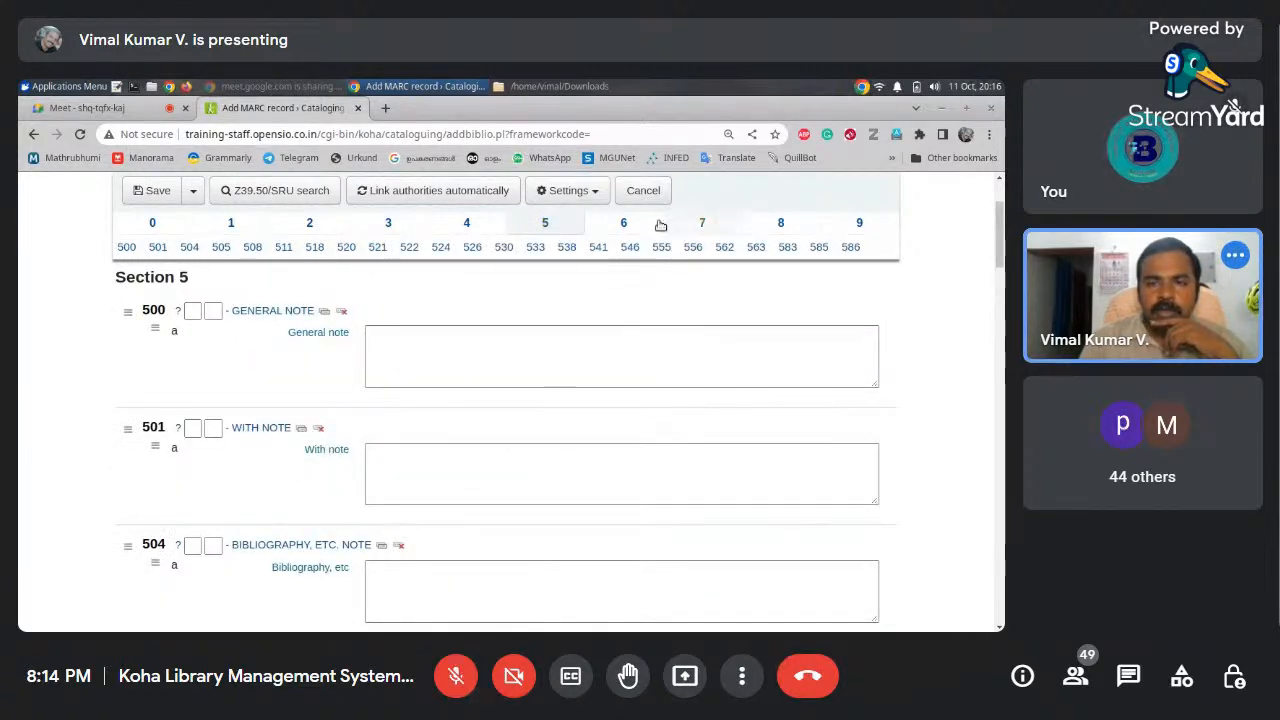
{"action": "left_click", "coordinate": [630, 222]}
{"action": "left_click", "coordinate": [703, 223]}
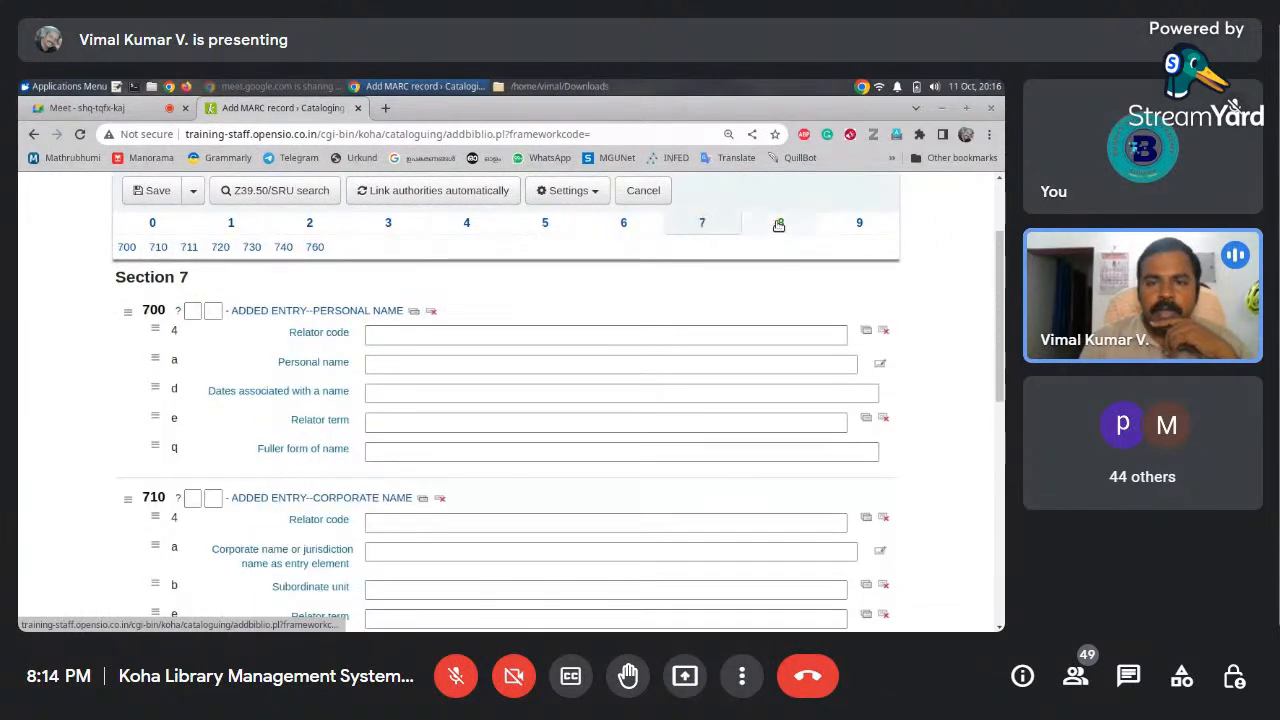
{"action": "left_click", "coordinate": [779, 222]}
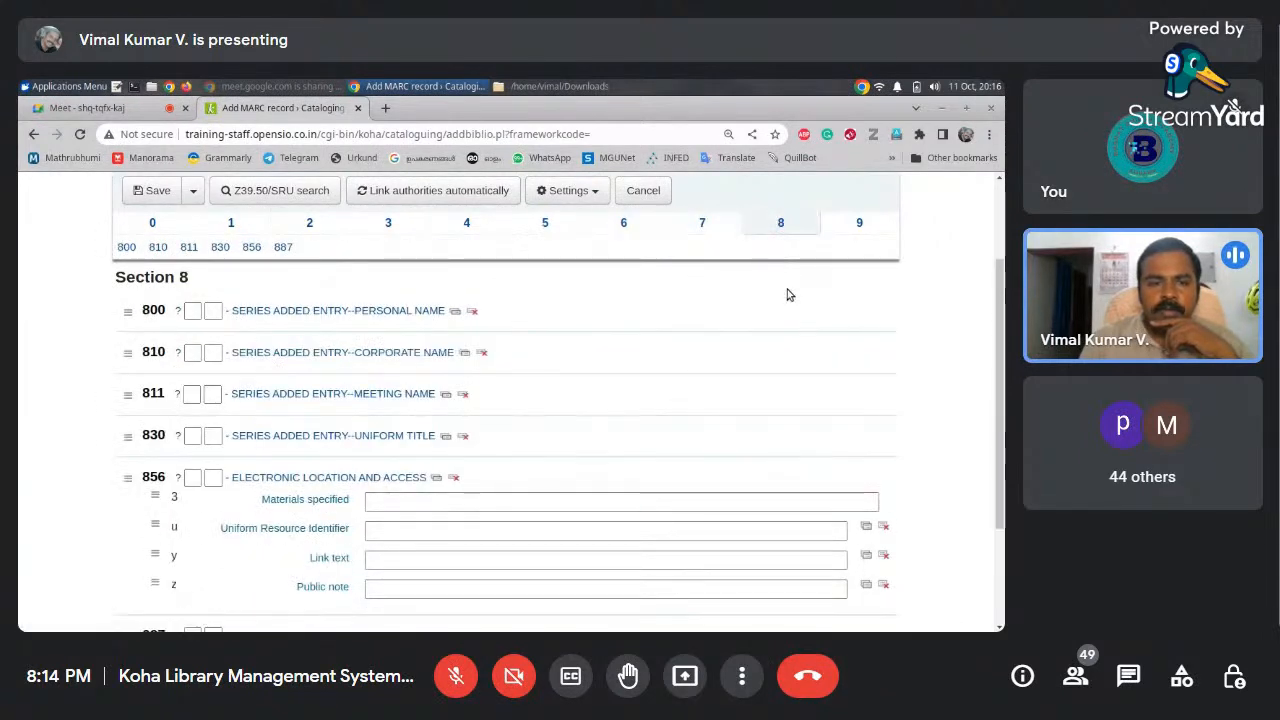
{"action": "left_click", "coordinate": [655, 228]}
Point out the 650 Form subdivision and Geographic subdivision fields
{"action": "left_click_drag", "start_coordinate": [998, 250], "coordinate": [999, 402]}
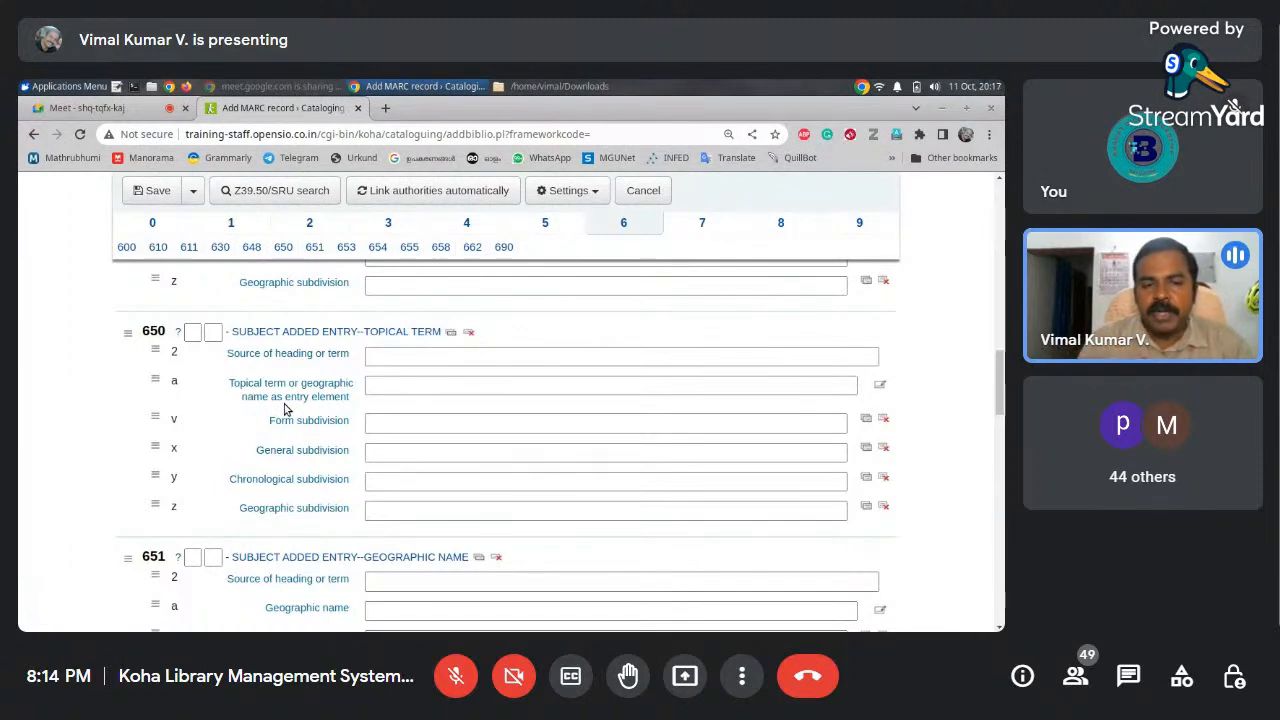
{"action": "left_click", "coordinate": [447, 428]}
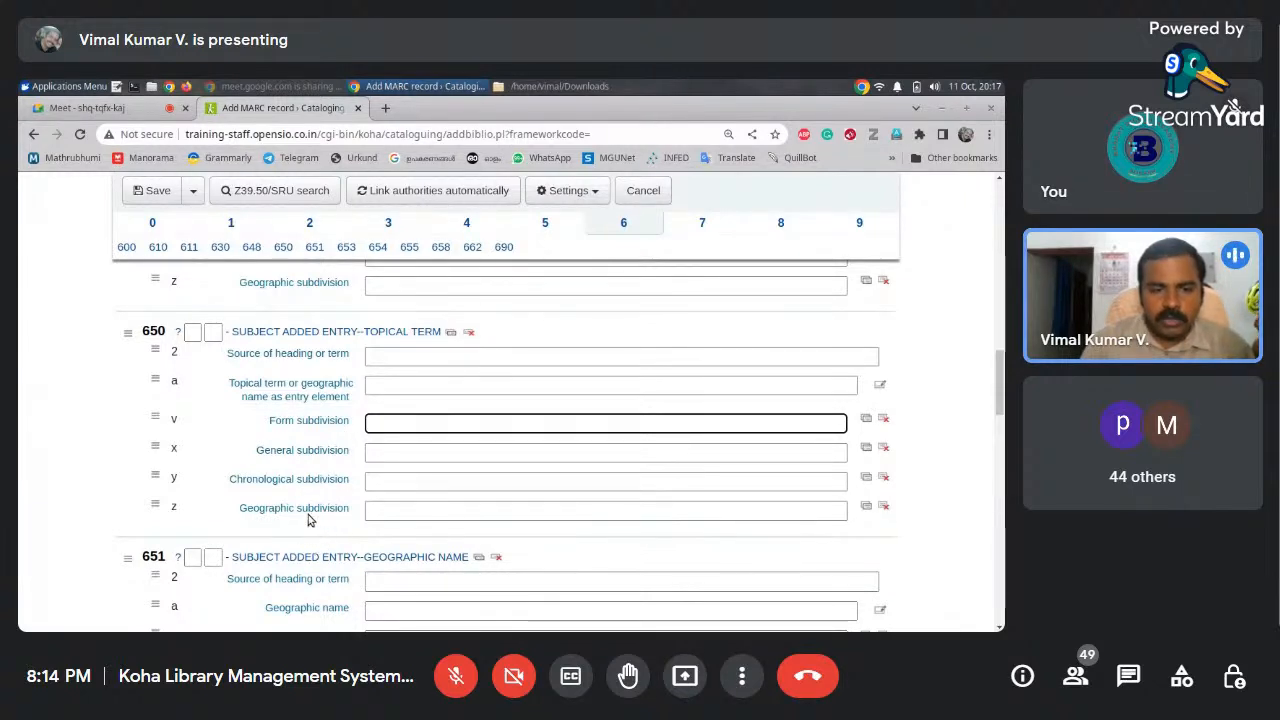
{"action": "left_click", "coordinate": [390, 510]}
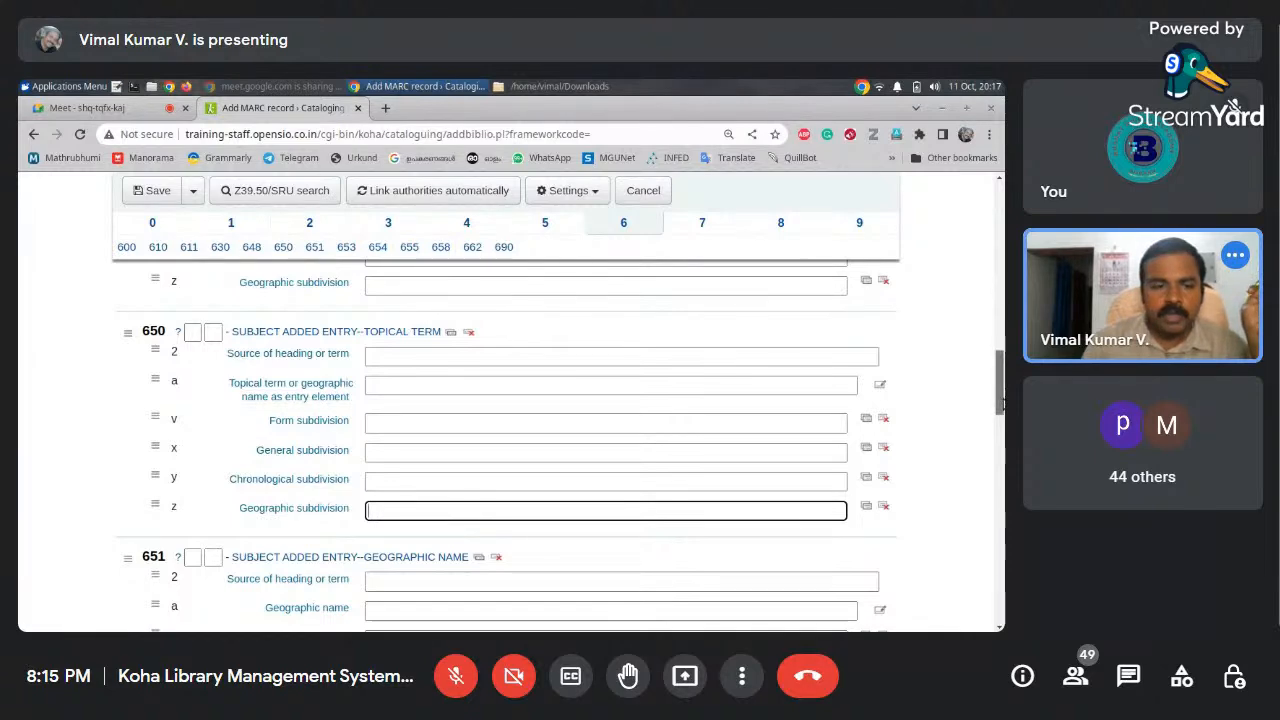
Move from Section 7 to Section 8 and click into the 856 Materials specified and URI fields
{"action": "left_click_drag", "start_coordinate": [1003, 403], "coordinate": [1003, 297]}
{"action": "left_click", "coordinate": [703, 224]}
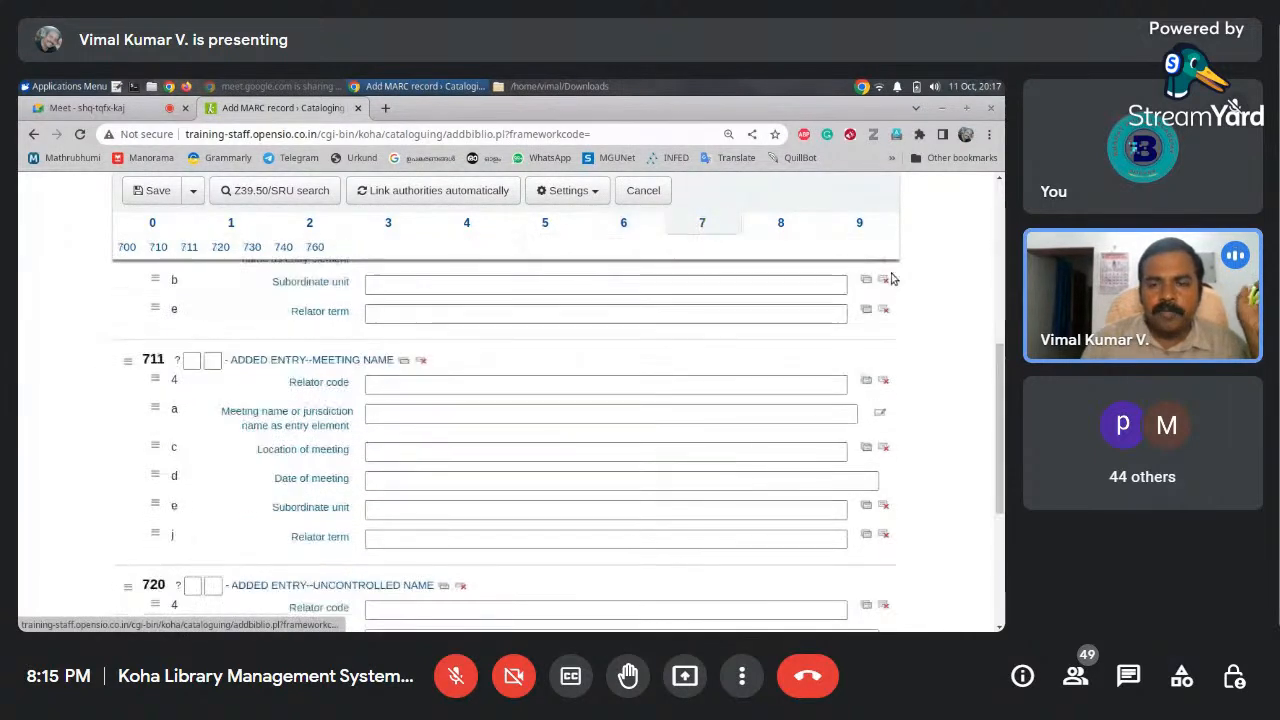
{"action": "scroll", "coordinate": [871, 369], "scroll_direction": "up", "scroll_amount": 4}
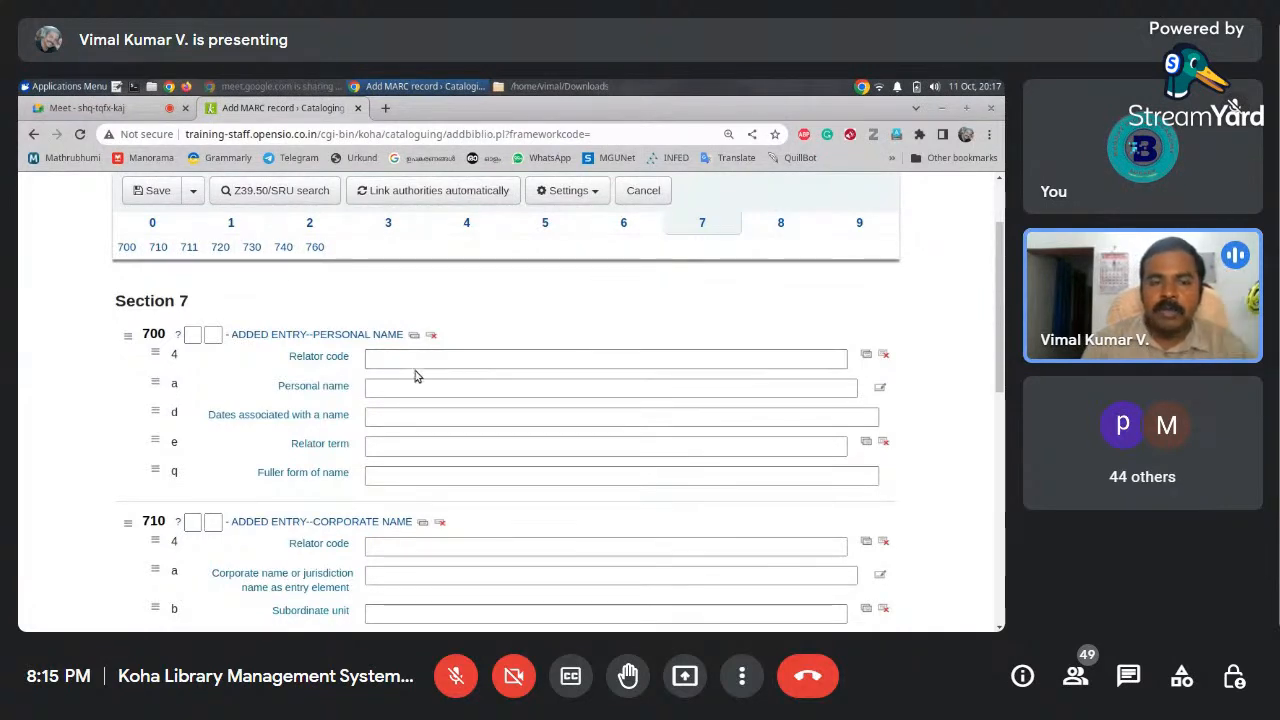
{"action": "left_click", "coordinate": [781, 222]}
{"action": "left_click_drag", "start_coordinate": [999, 291], "coordinate": [977, 406]}
{"action": "left_click", "coordinate": [409, 345]}
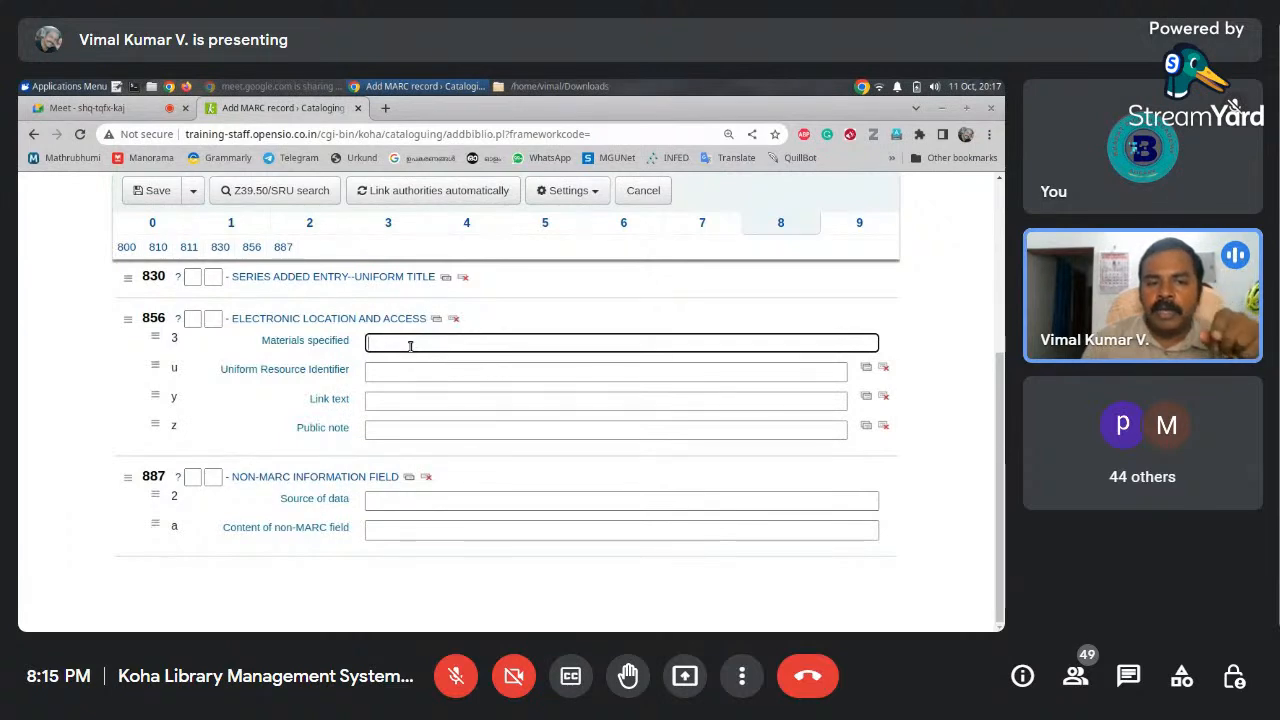
{"action": "left_click", "coordinate": [415, 378]}
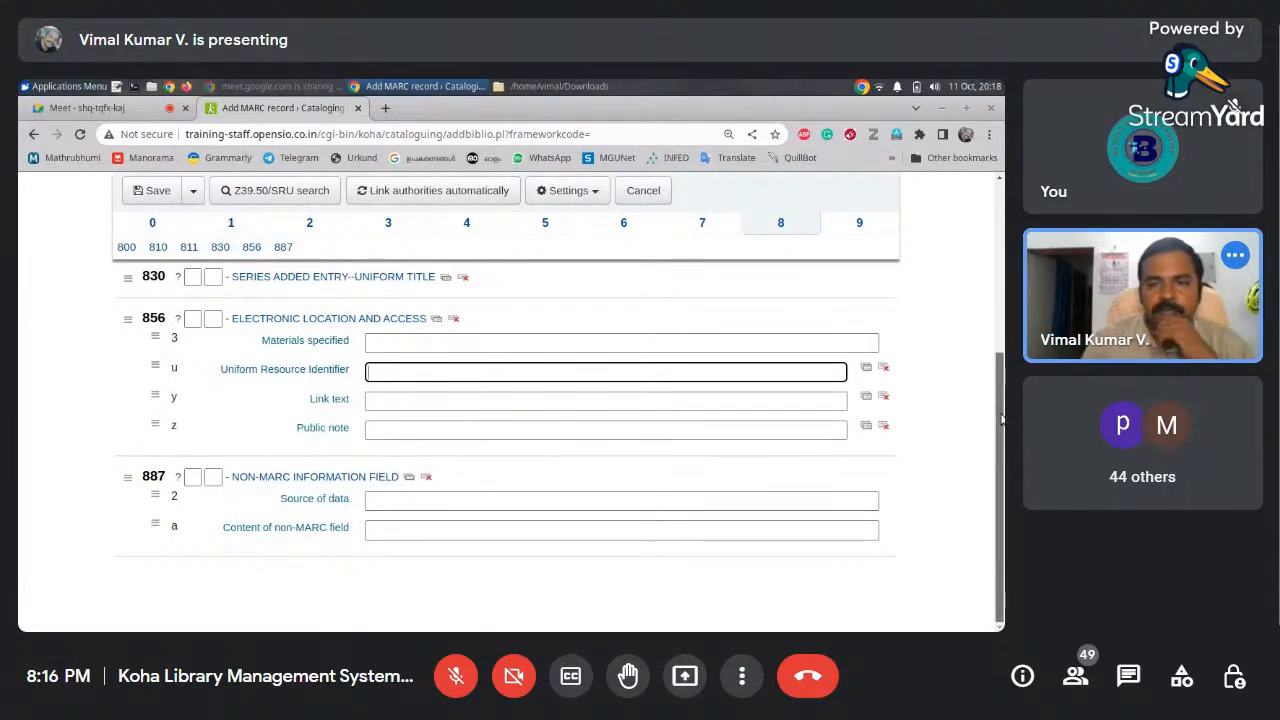
Show Section 9 and check the Koha item type list without choosing one
{"action": "left_click", "coordinate": [859, 236]}
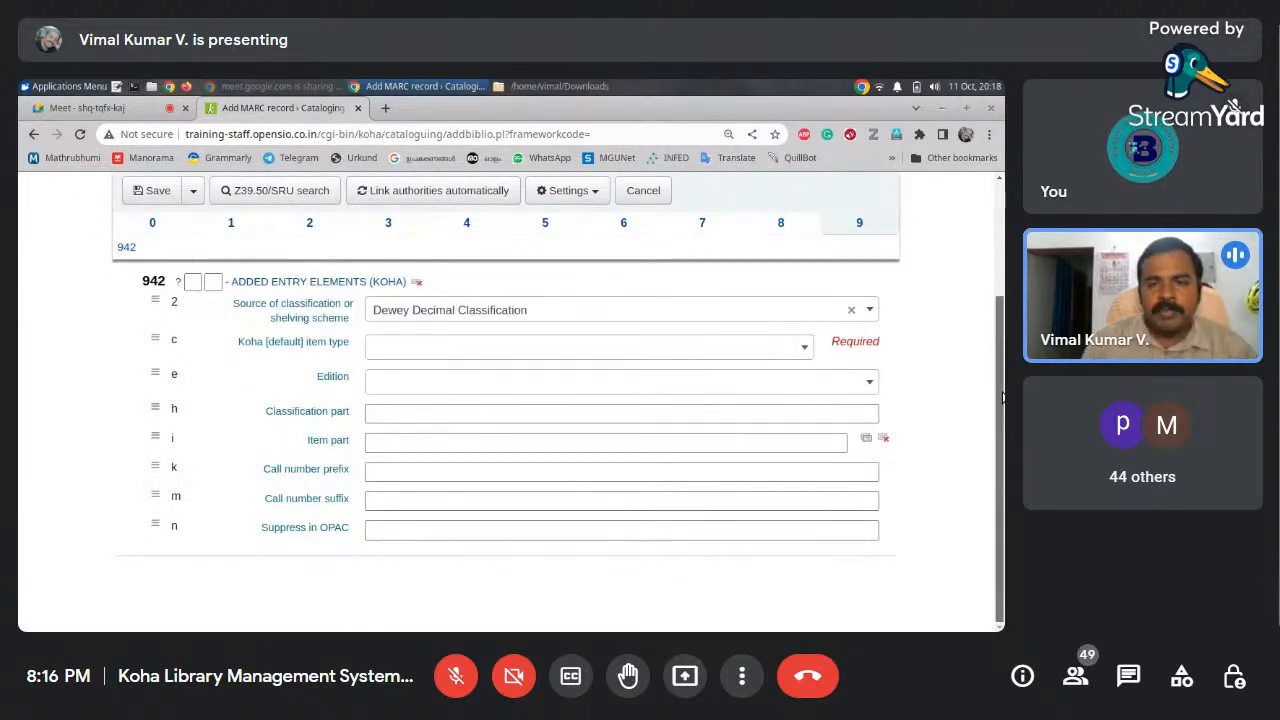
{"action": "left_click", "coordinate": [376, 343]}
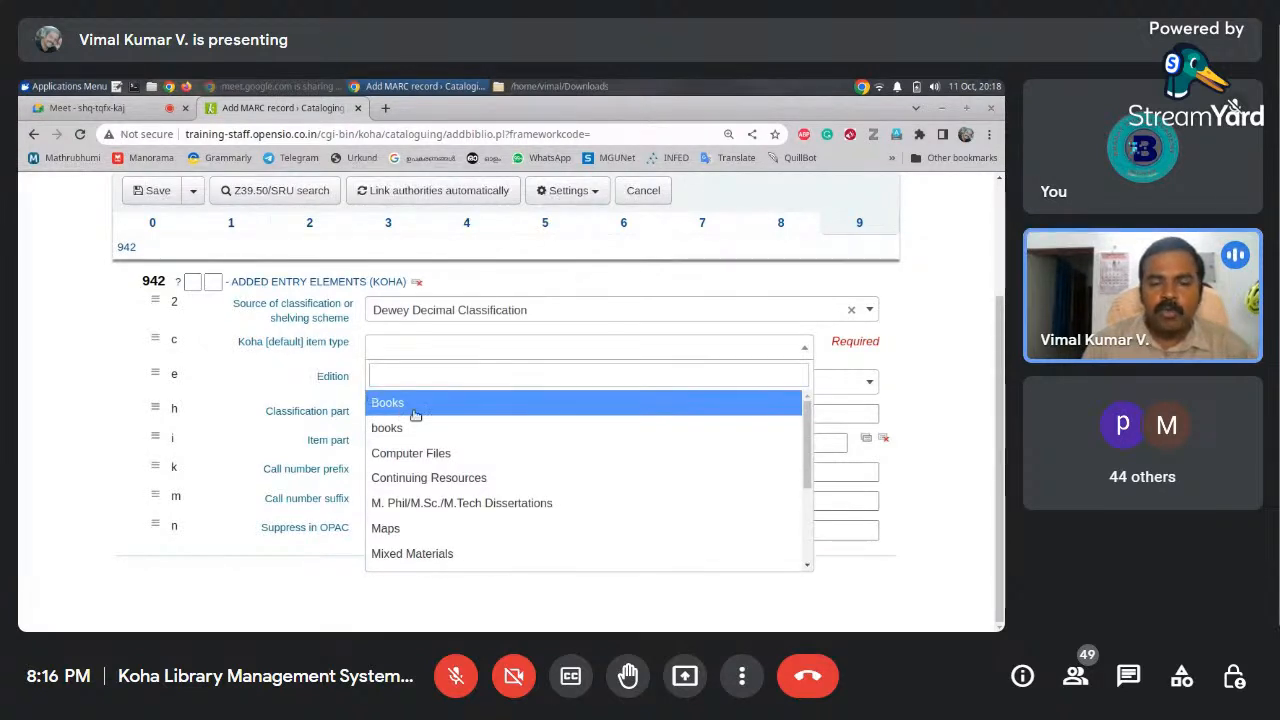
{"action": "left_click", "coordinate": [62, 368]}
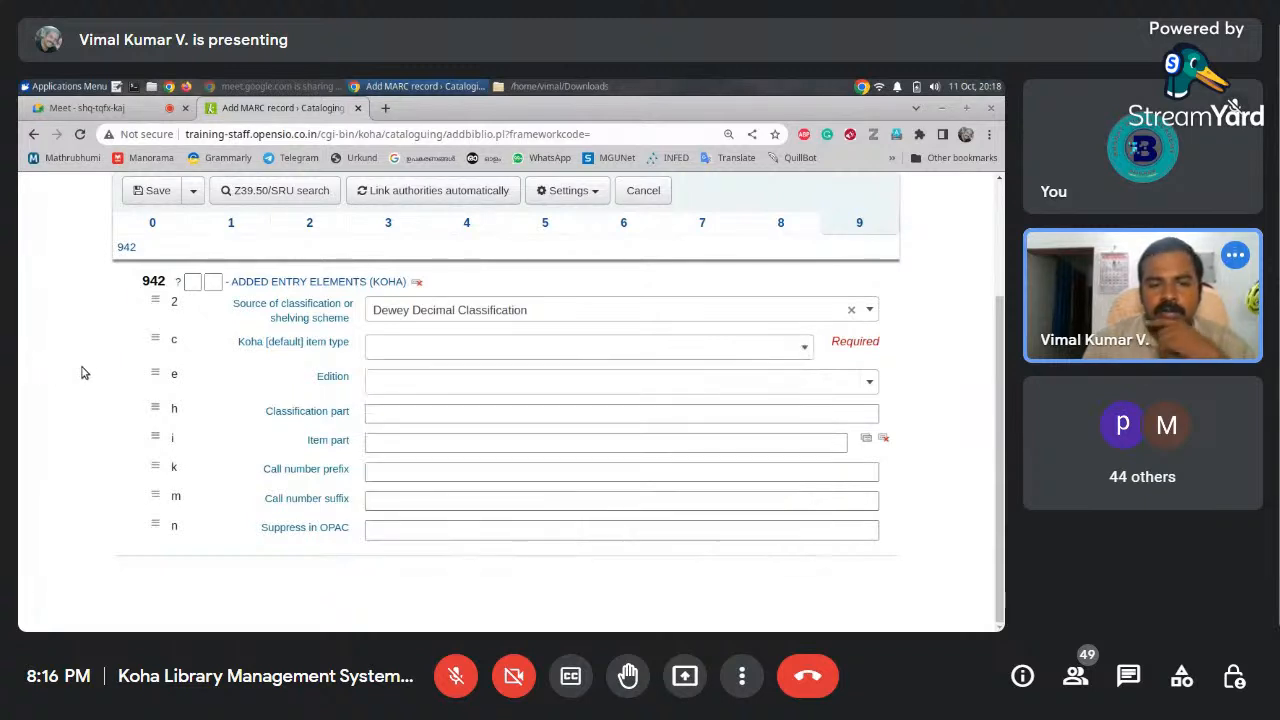
Step through Sections 0 to 5, ending on the 500 and 501 note fields
{"action": "scroll", "coordinate": [700, 314], "scroll_direction": "up", "scroll_amount": 3}
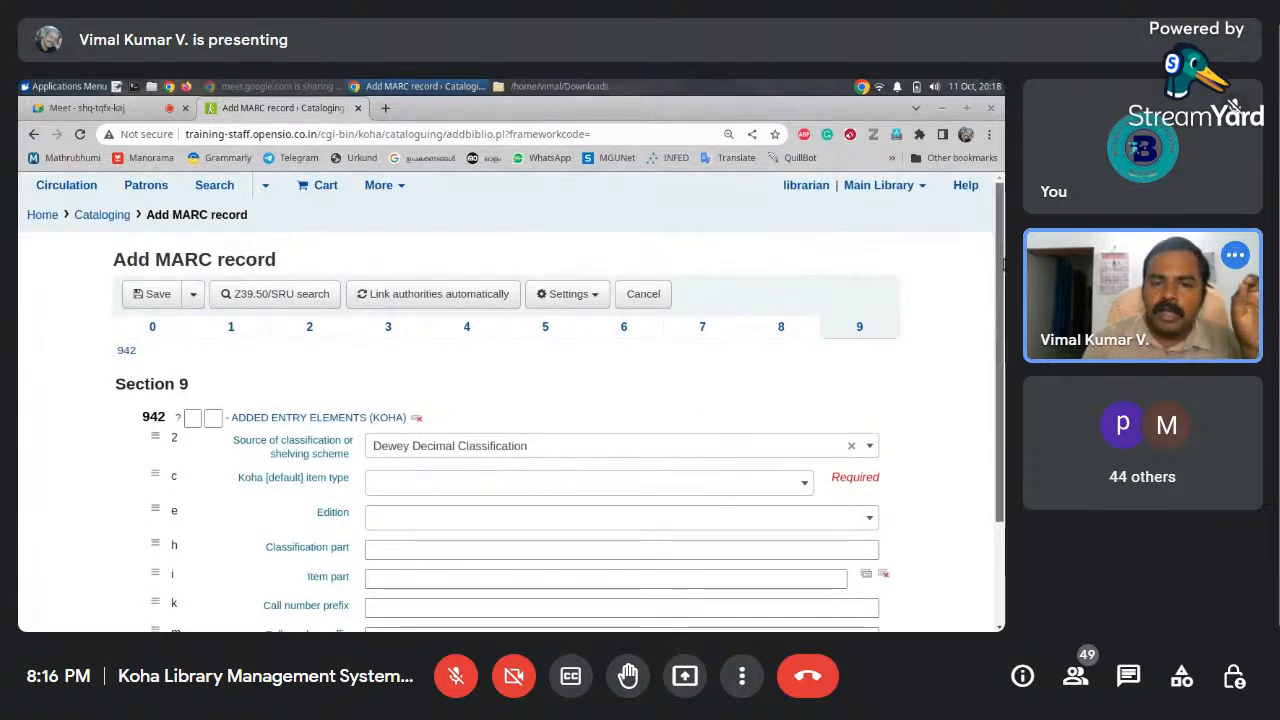
{"action": "left_click_drag", "start_coordinate": [1002, 265], "coordinate": [988, 345]}
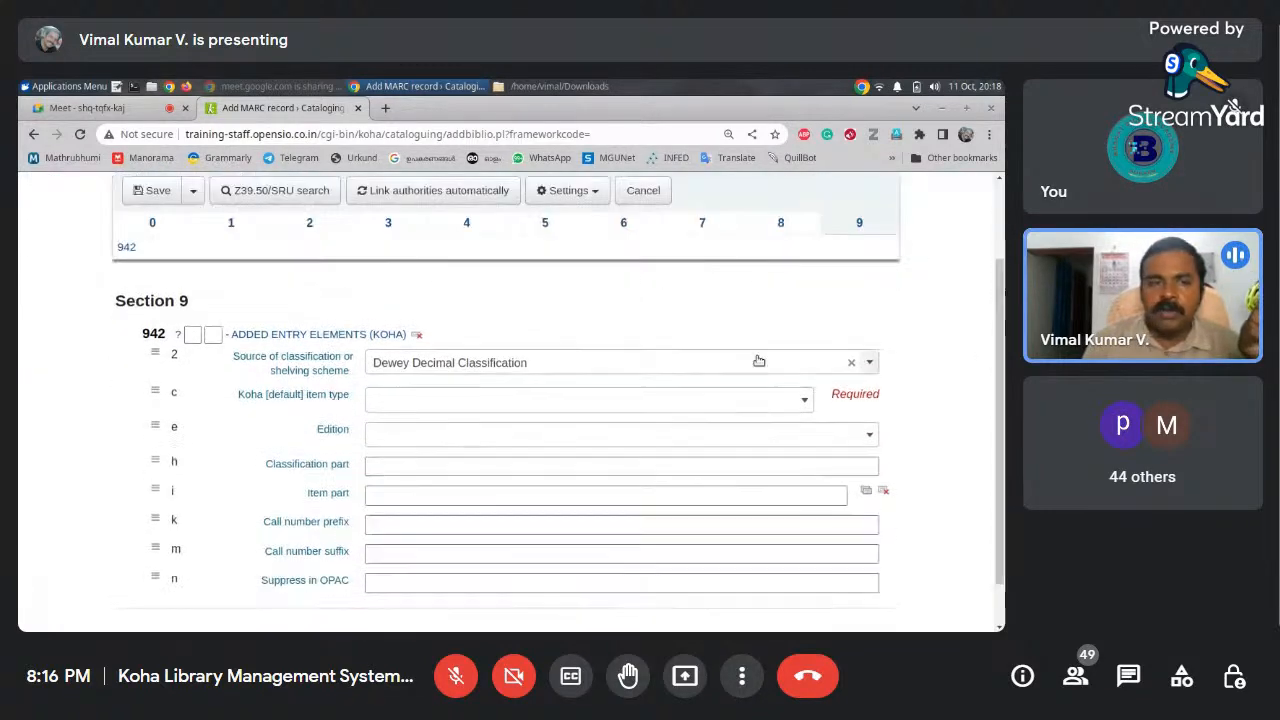
{"action": "left_click", "coordinate": [154, 226]}
{"action": "left_click_drag", "start_coordinate": [1001, 262], "coordinate": [999, 200]}
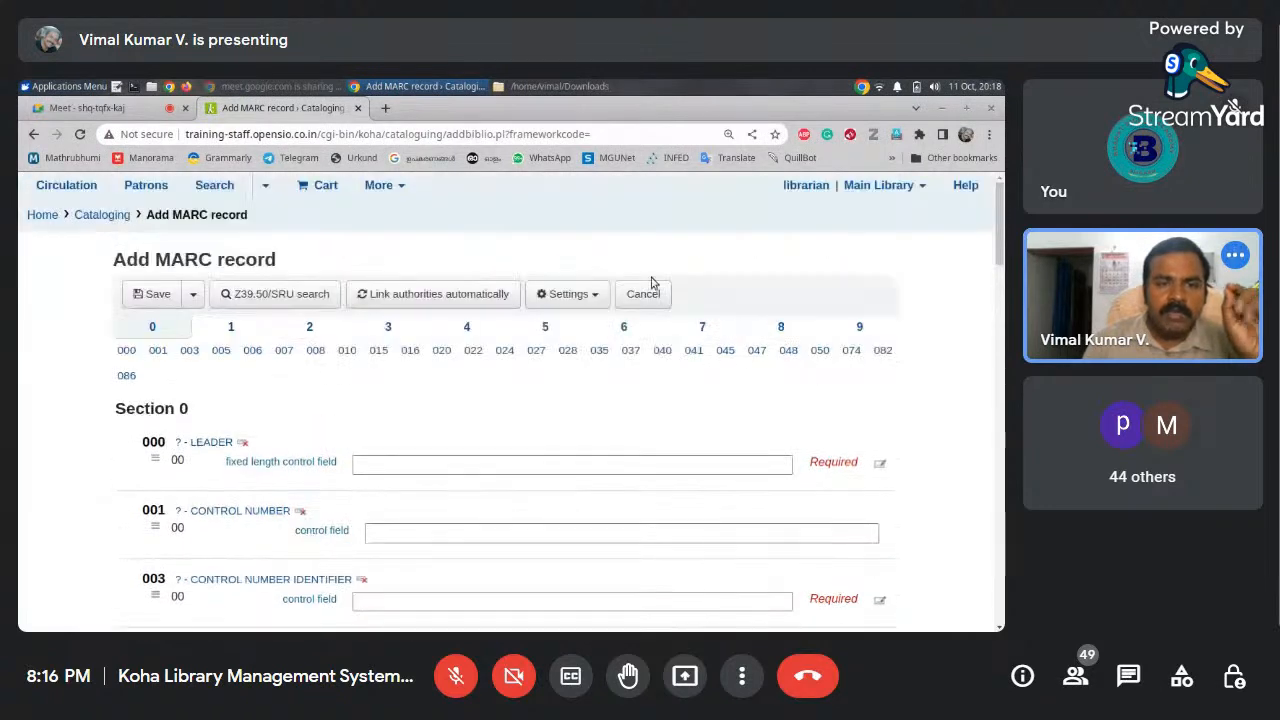
{"action": "left_click", "coordinate": [236, 332]}
{"action": "left_click", "coordinate": [305, 330]}
{"action": "left_click", "coordinate": [388, 330]}
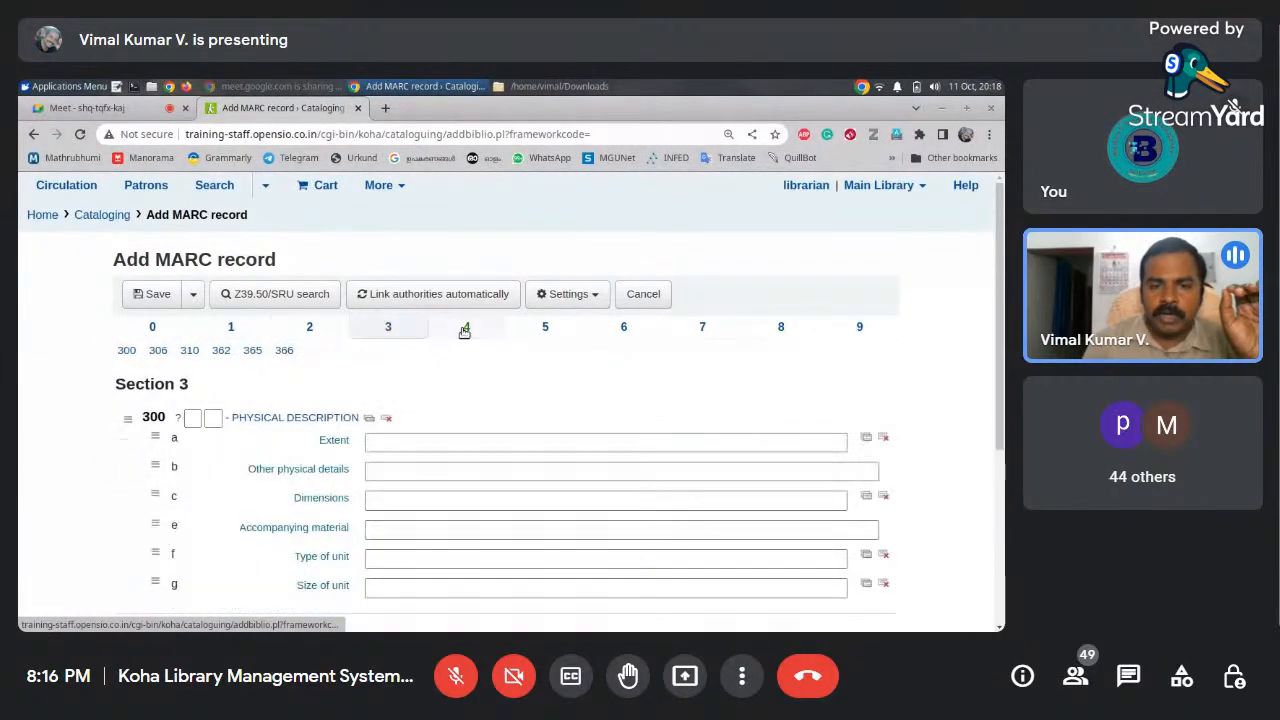
{"action": "left_click", "coordinate": [465, 331]}
{"action": "left_click", "coordinate": [548, 328]}
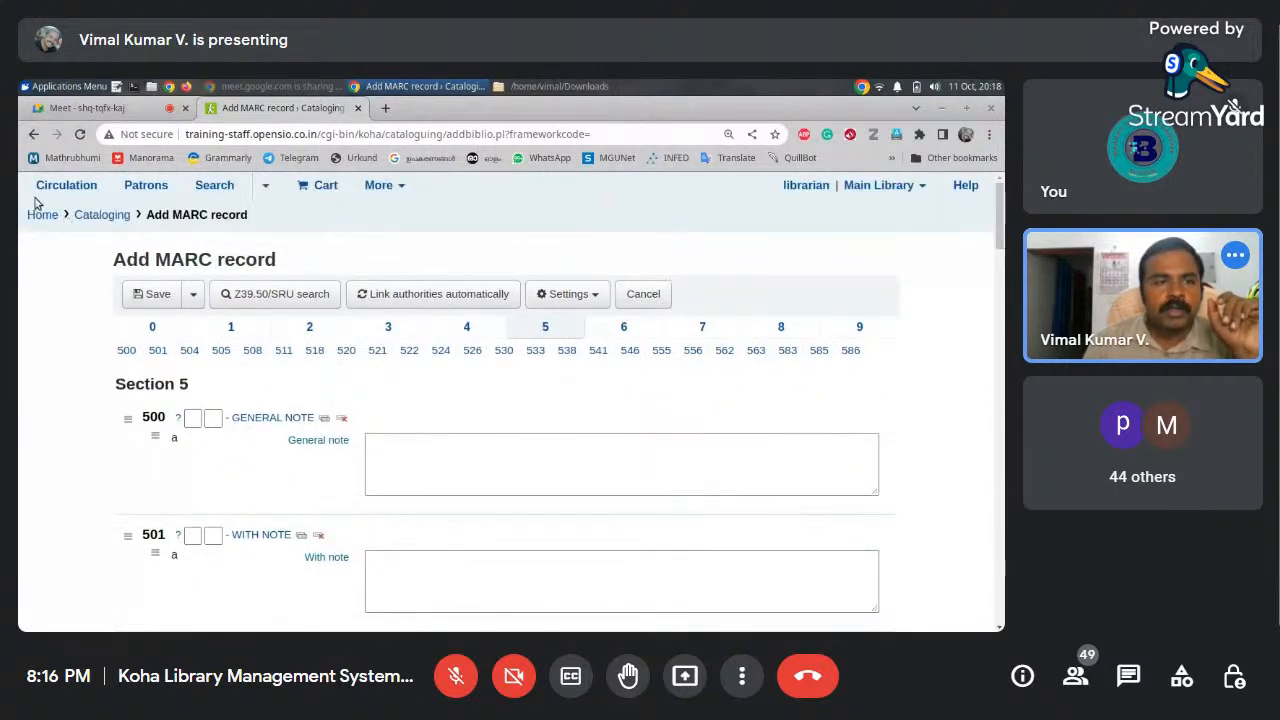
Return to Cataloging and start a new record in the Books, Booklets, Workbooks framework
{"action": "left_click", "coordinate": [33, 135]}
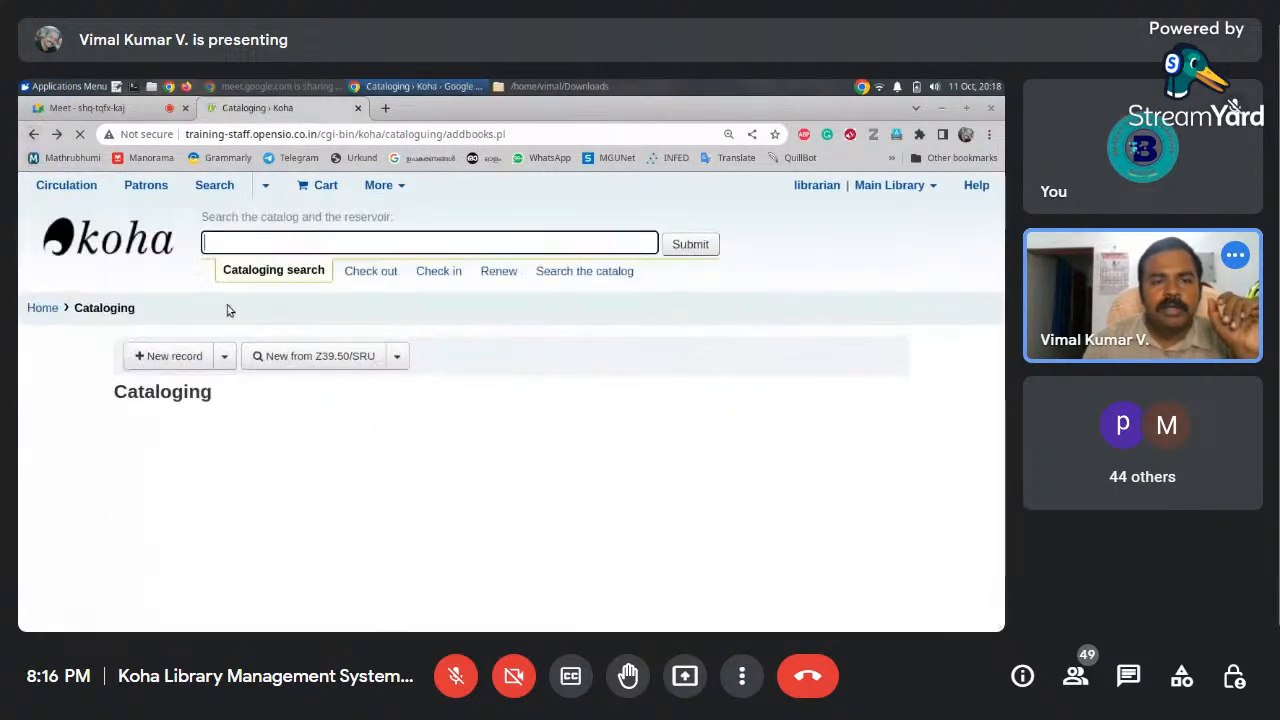
{"action": "left_click", "coordinate": [224, 356]}
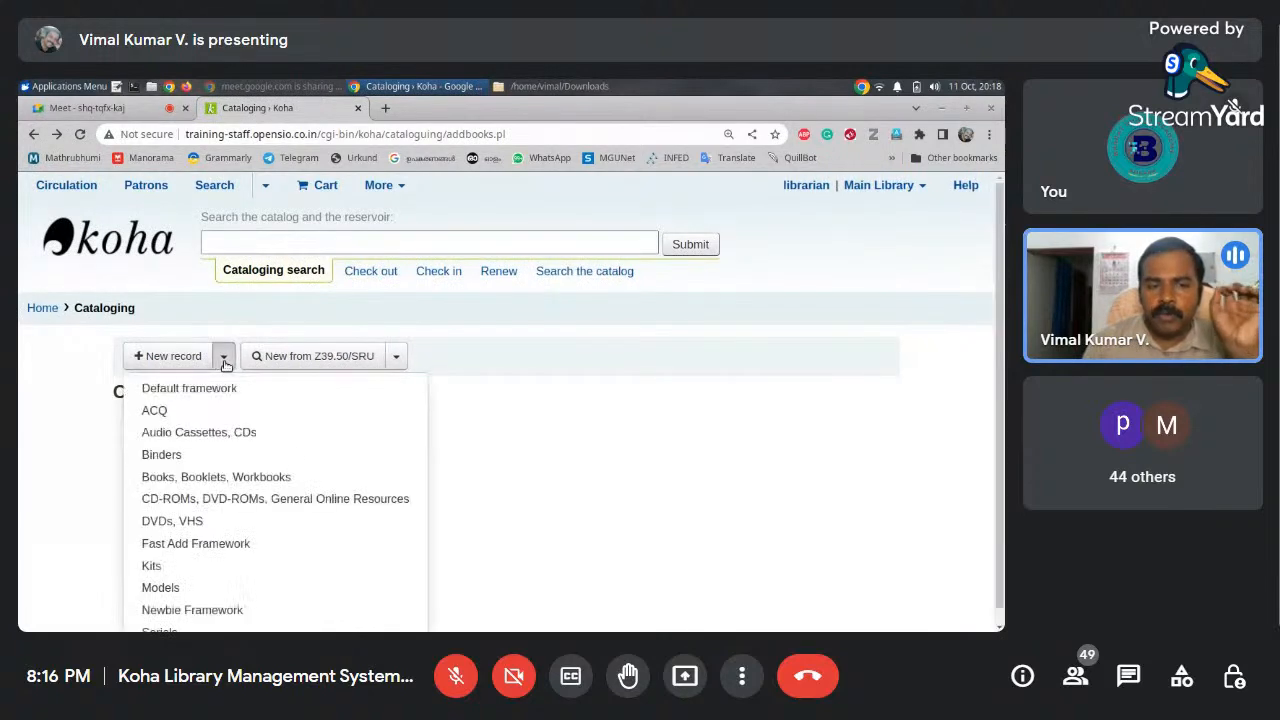
{"action": "left_click", "coordinate": [313, 484]}
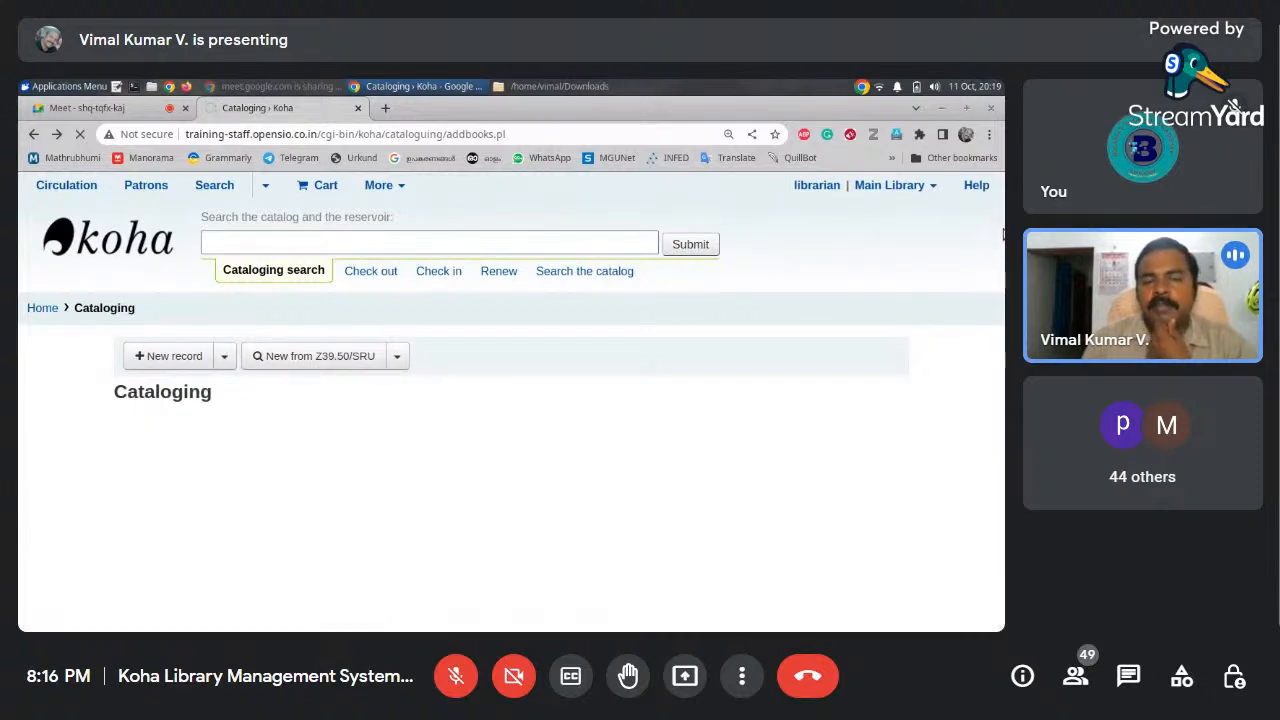
{"action": "left_click_drag", "start_coordinate": [1002, 236], "coordinate": [995, 296]}
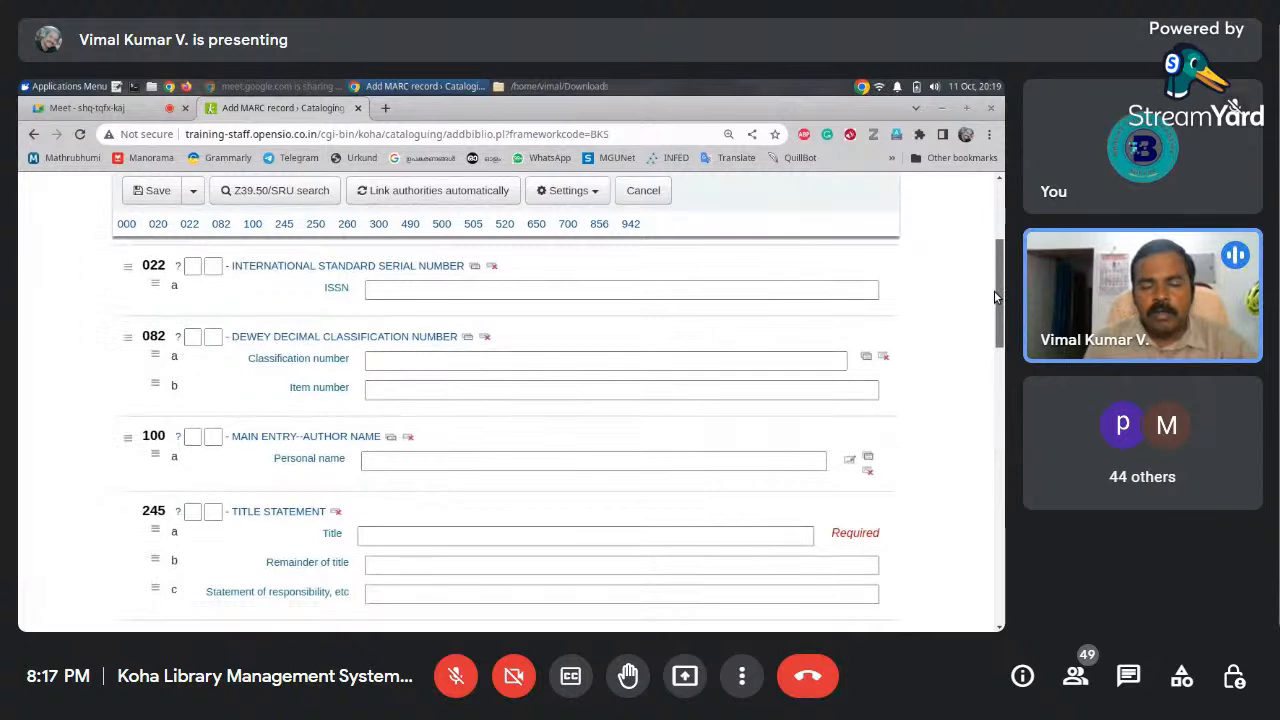
{"action": "left_click_drag", "start_coordinate": [995, 296], "coordinate": [994, 353]}
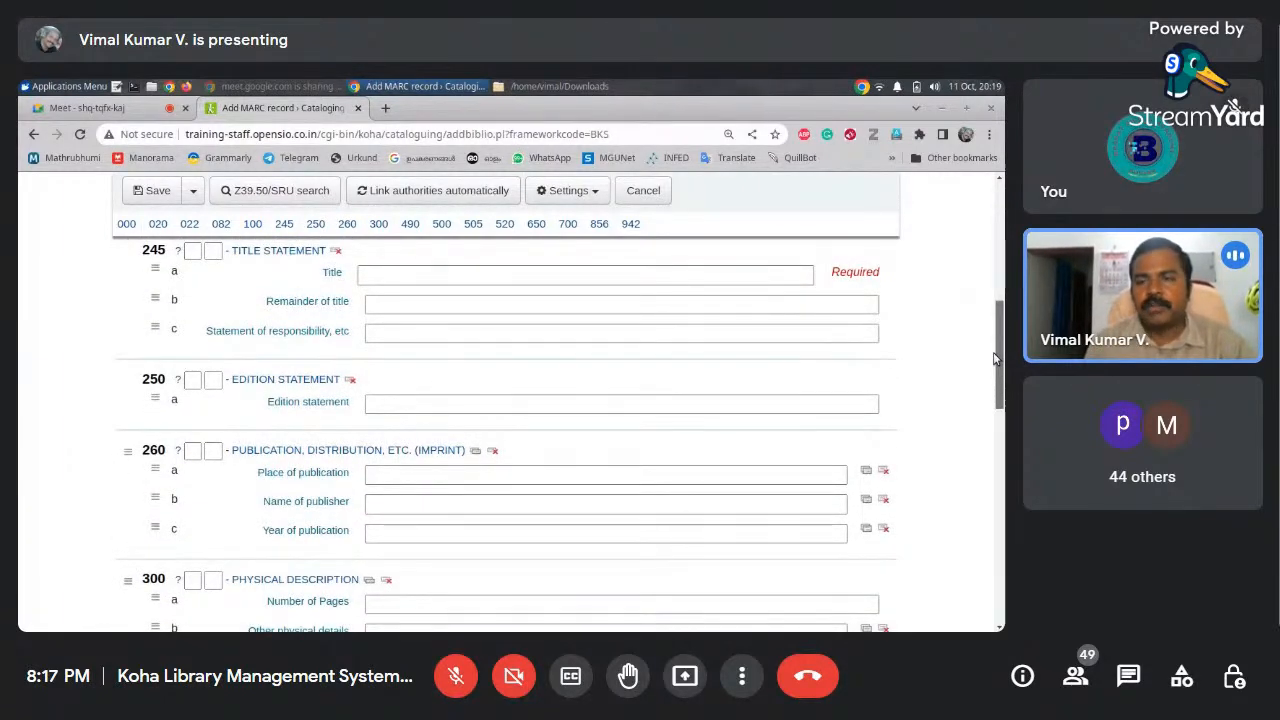
{"action": "left_click_drag", "start_coordinate": [1003, 360], "coordinate": [998, 245]}
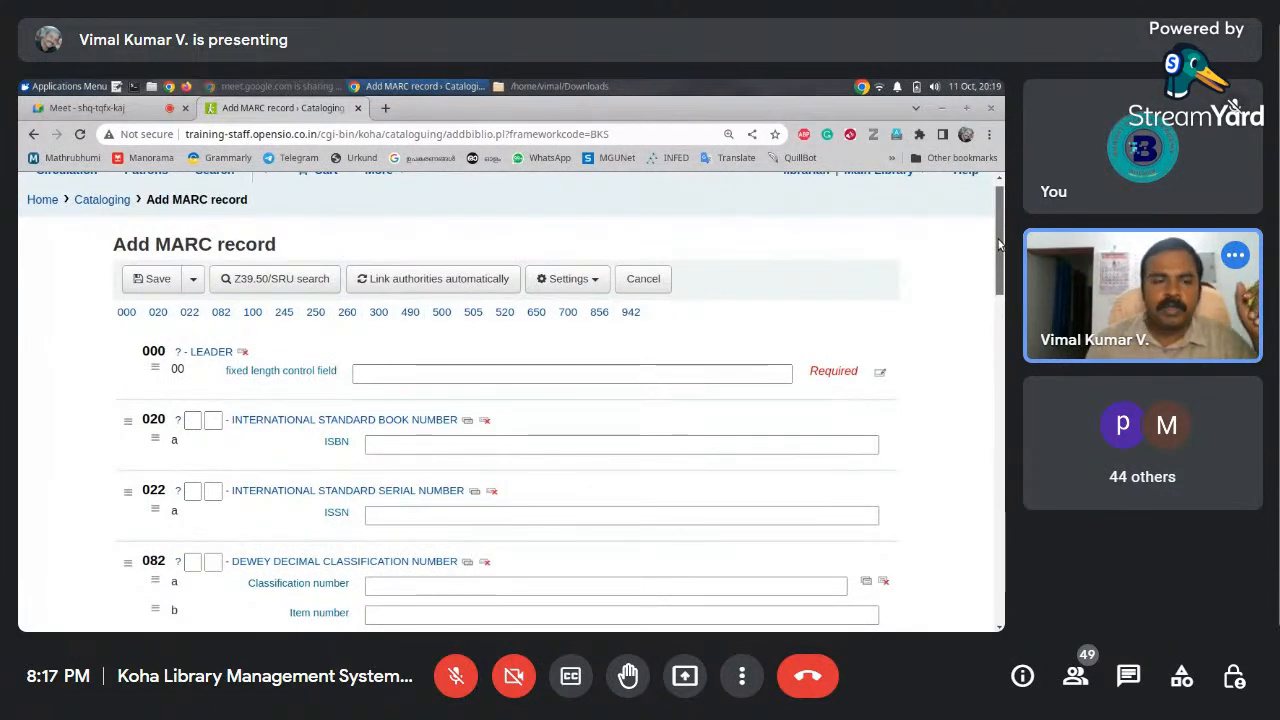
{"action": "scroll", "coordinate": [998, 244], "scroll_direction": "up", "scroll_amount": 1}
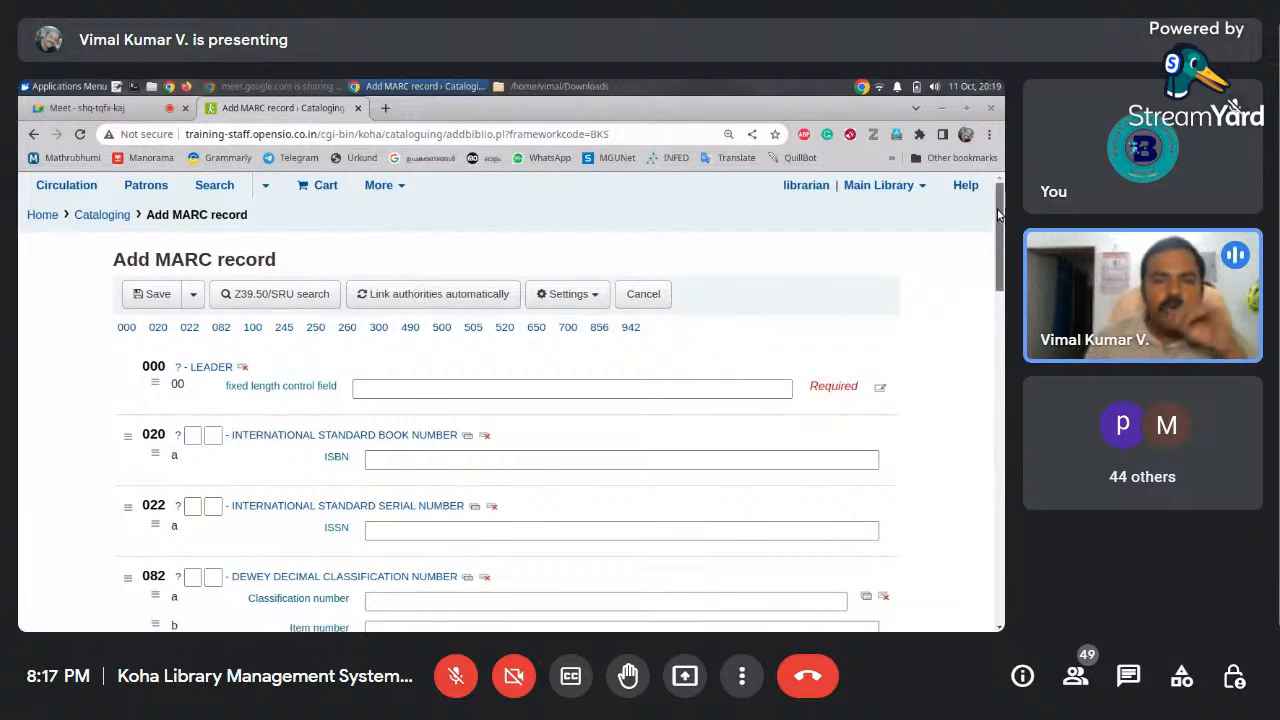
{"action": "scroll", "coordinate": [997, 224], "scroll_direction": "down", "scroll_amount": 1}
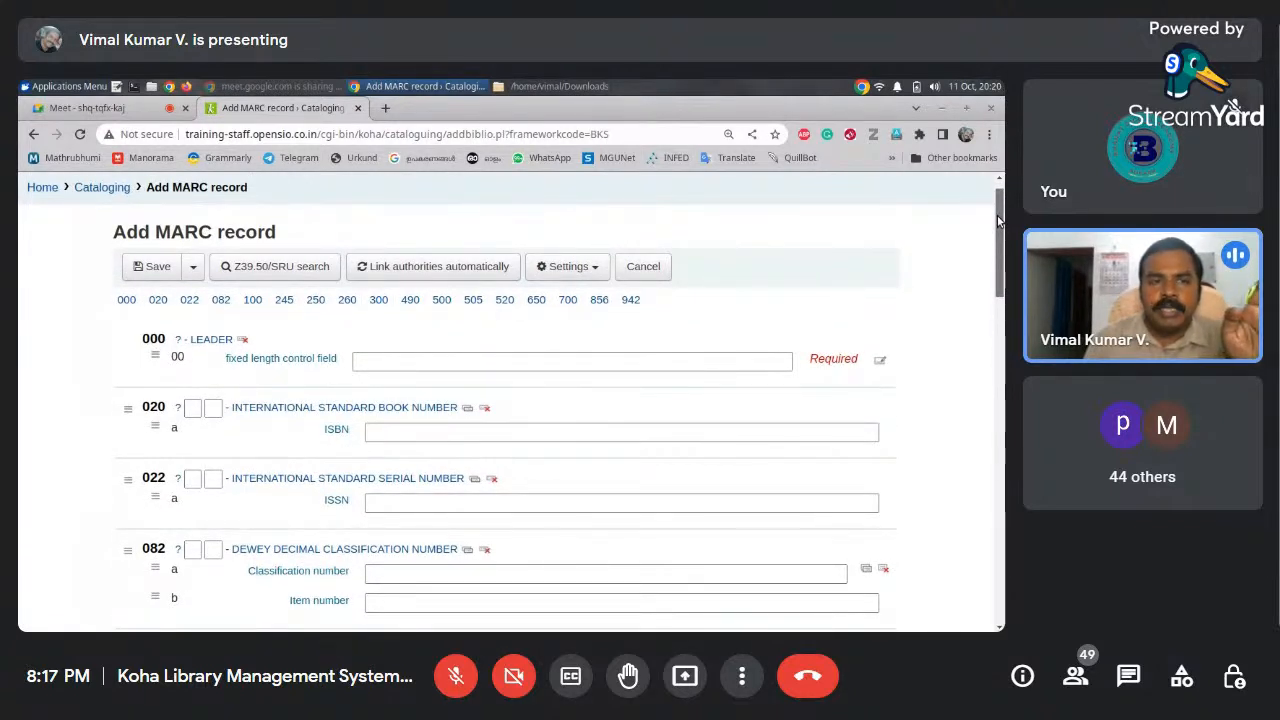
Copy the Koha staff address from the record form and load it in a new tab
{"action": "left_click", "coordinate": [386, 108]}
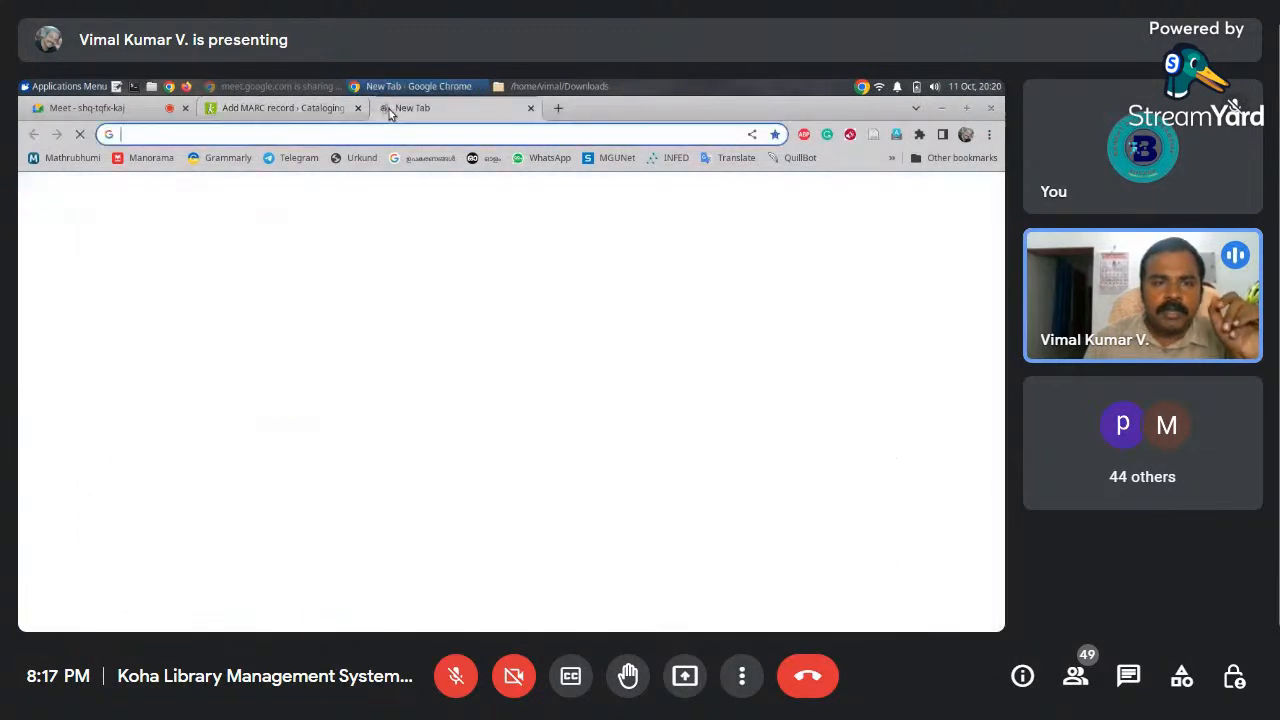
{"action": "left_click", "coordinate": [250, 108]}
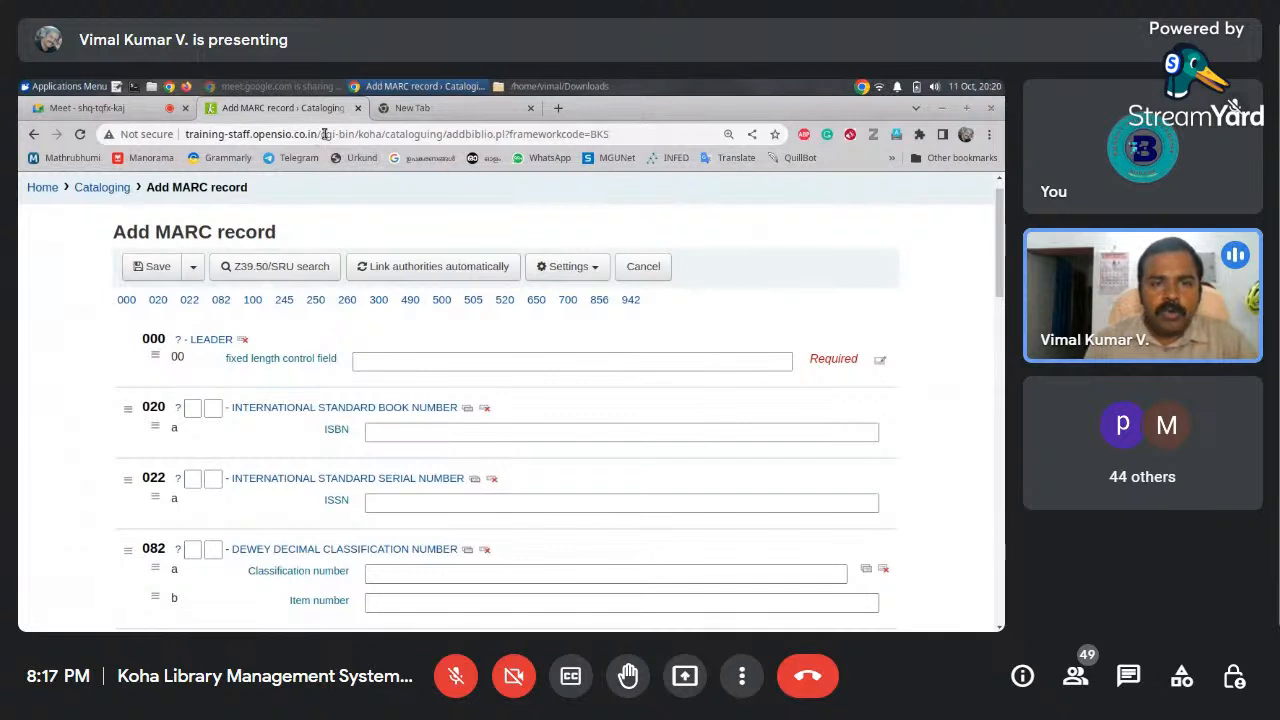
{"action": "left_click_drag", "start_coordinate": [318, 134], "coordinate": [180, 134]}
{"action": "key", "text": "ctrl+c"}
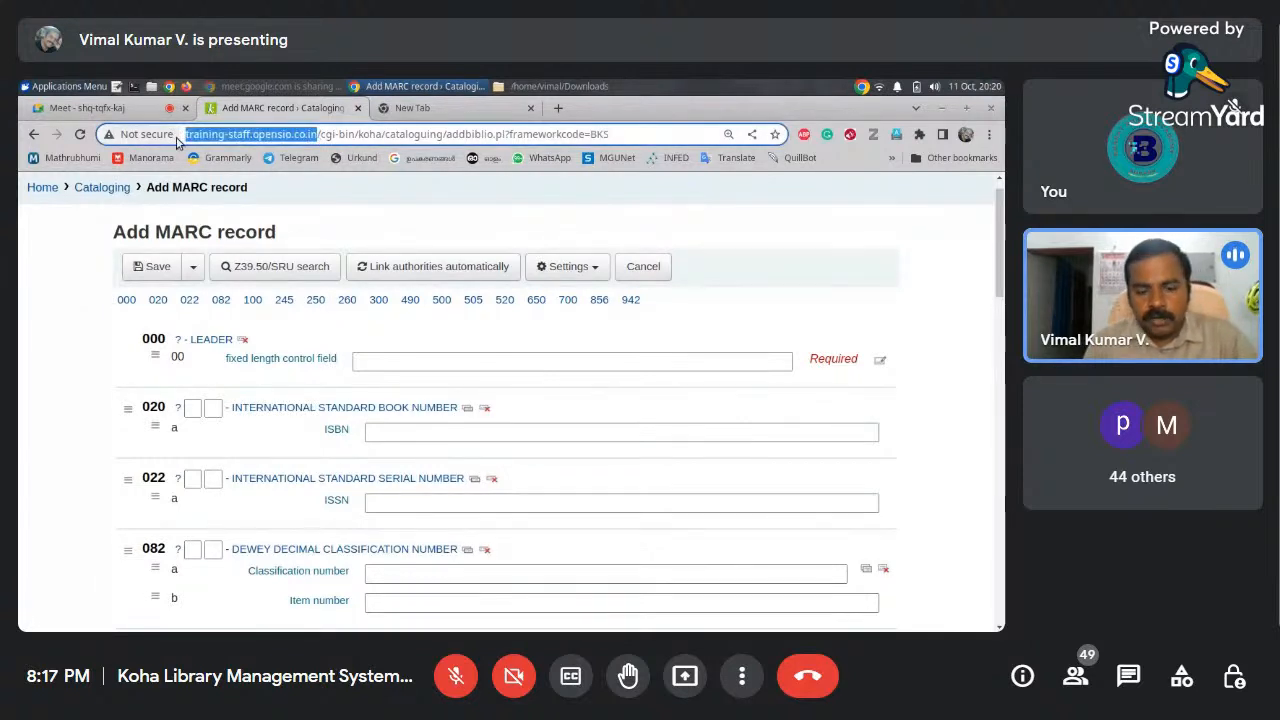
{"action": "left_click", "coordinate": [450, 108]}
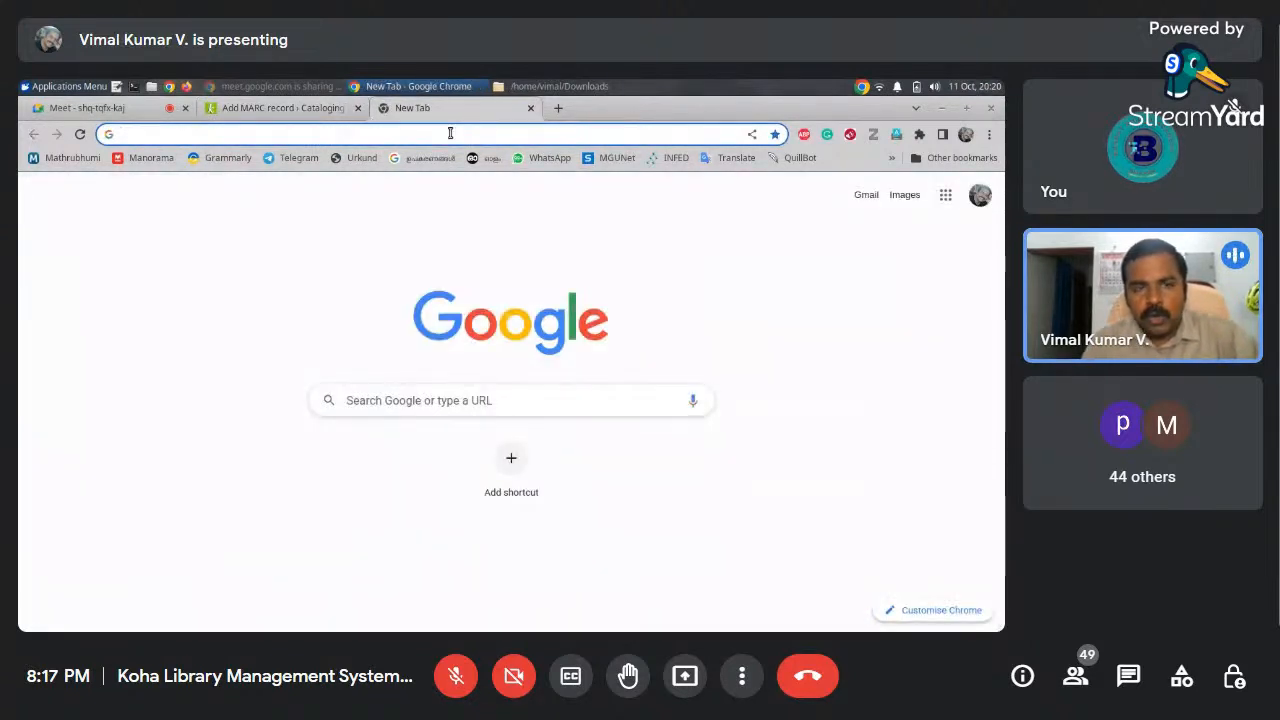
{"action": "key", "text": "ctrl+v"}
{"action": "key", "text": "Return"}
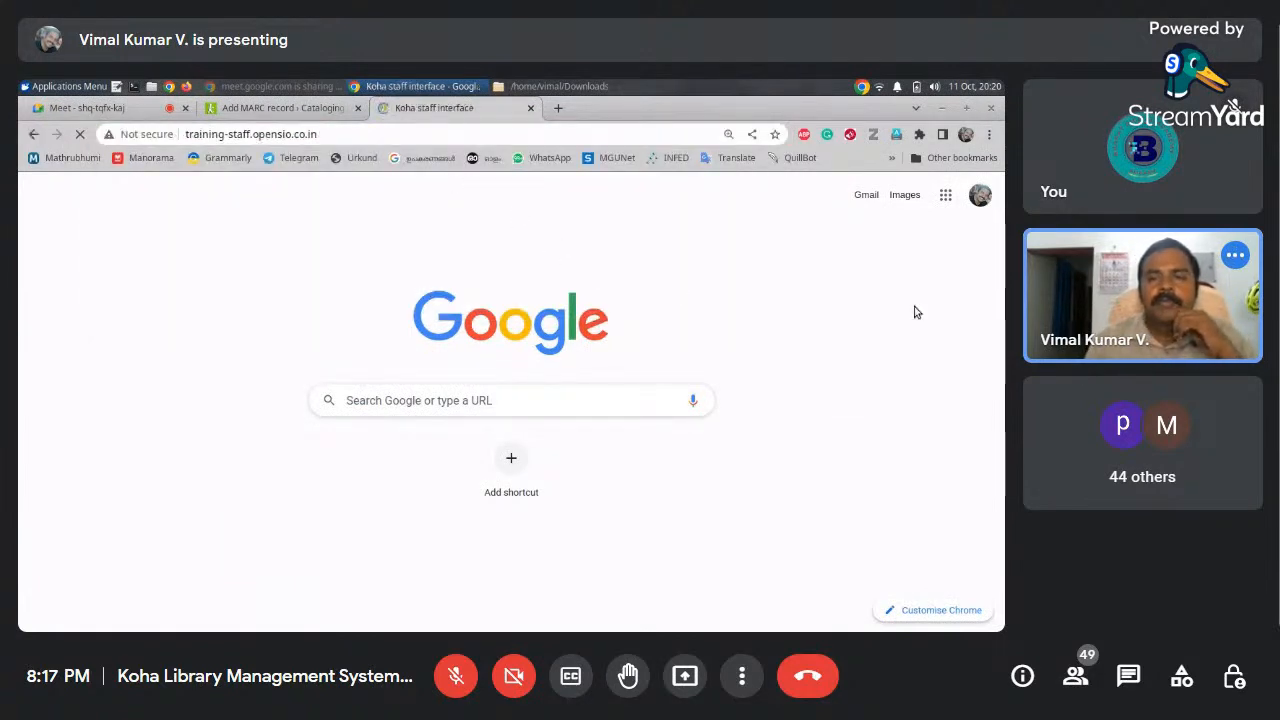
Go to Koha administration and open the MARC bibliographic framework list
{"action": "scroll", "coordinate": [840, 527], "scroll_direction": "down", "scroll_amount": 2}
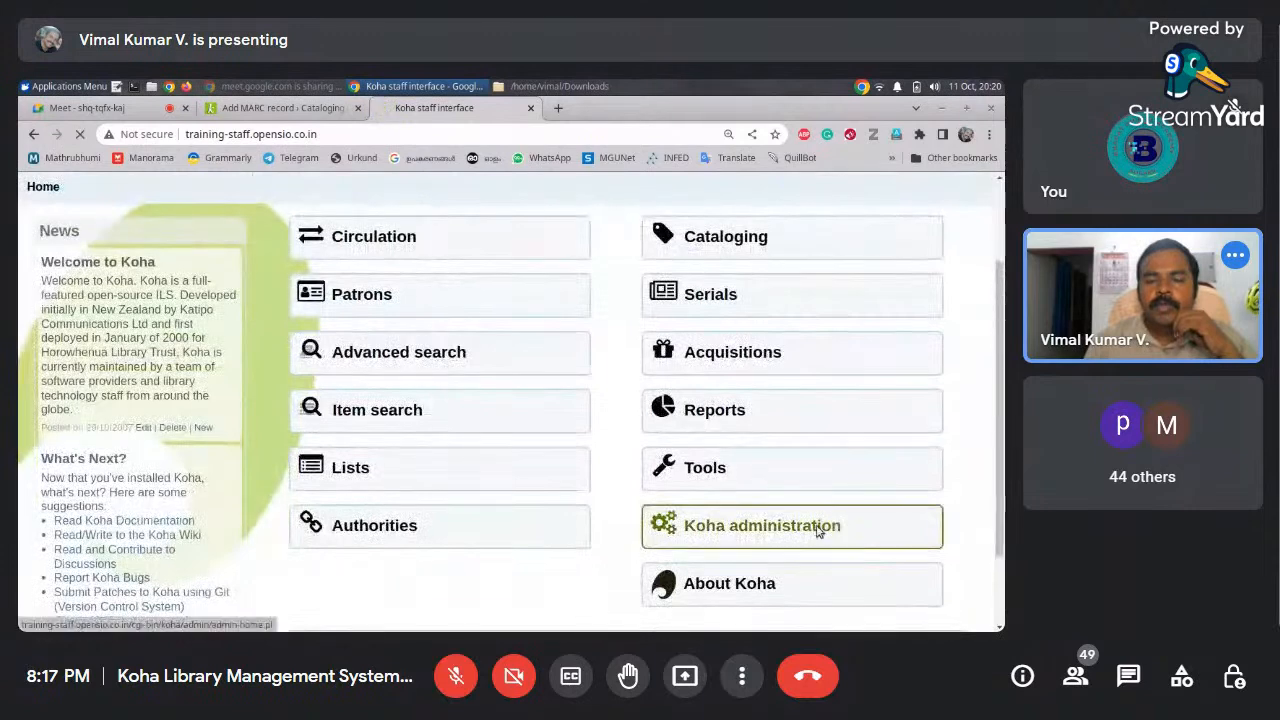
{"action": "left_click", "coordinate": [800, 530]}
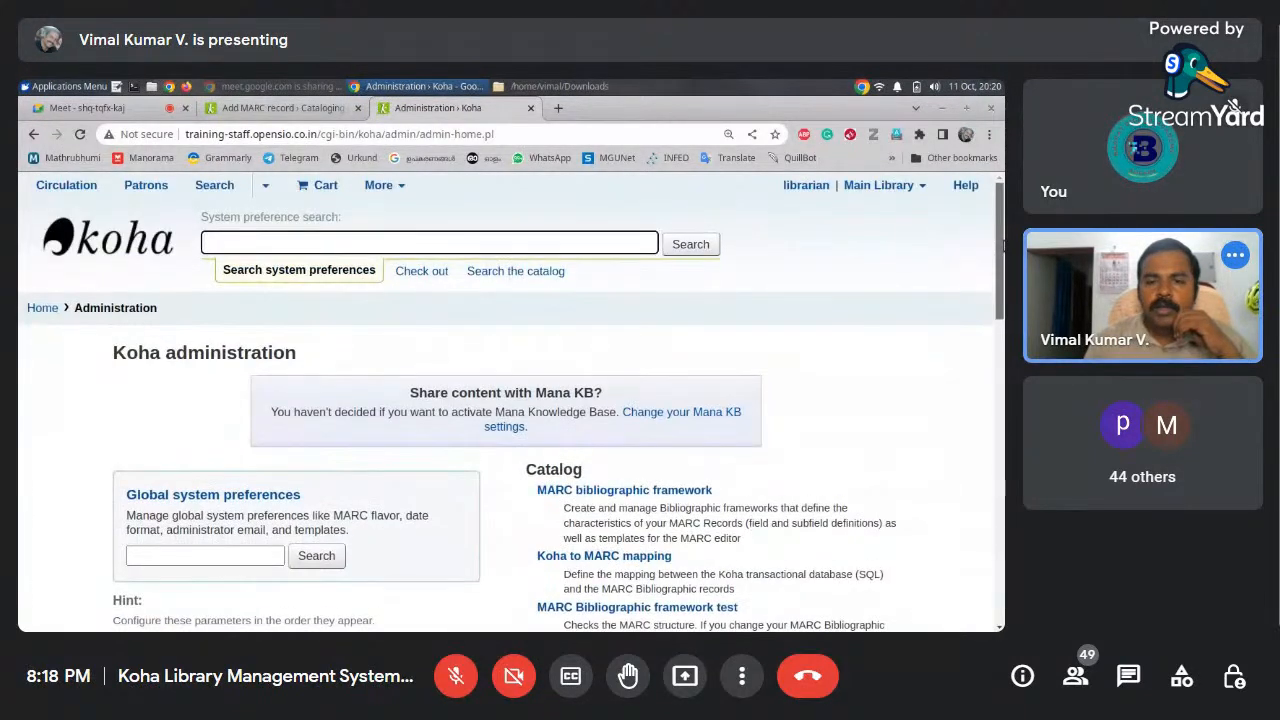
{"action": "scroll", "coordinate": [1003, 245], "scroll_direction": "down", "scroll_amount": 3}
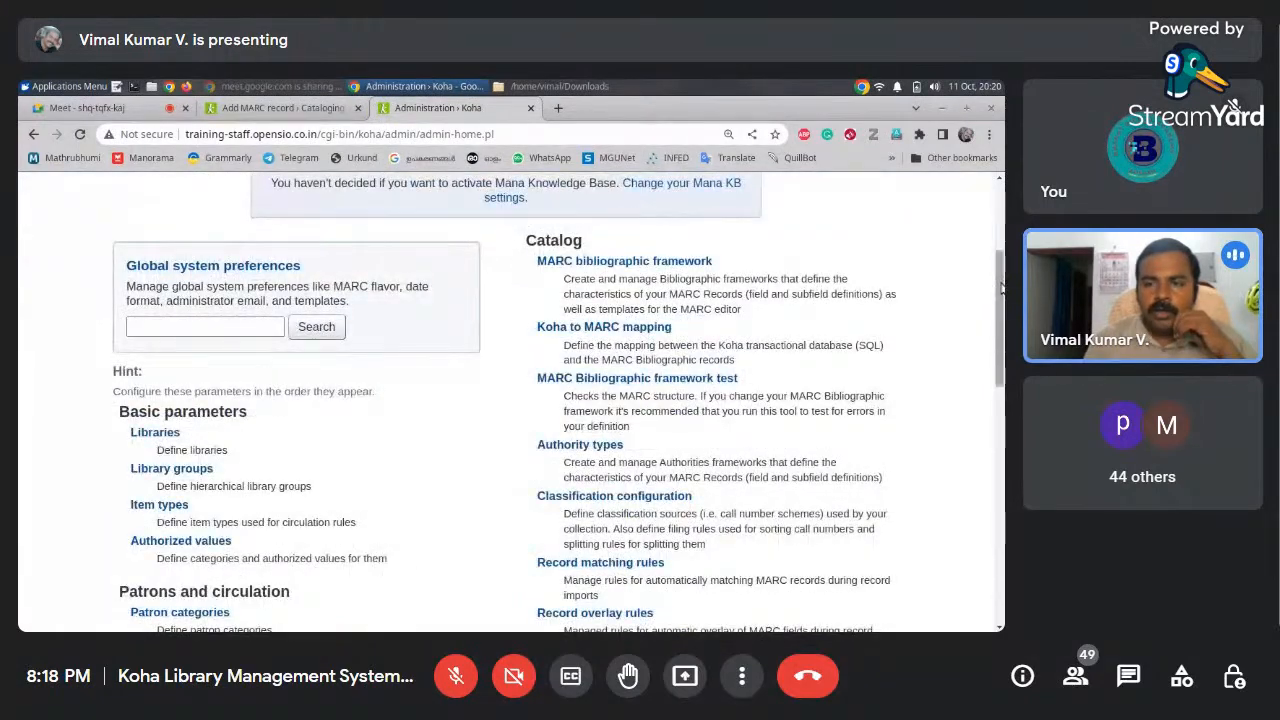
{"action": "scroll", "coordinate": [1003, 288], "scroll_direction": "up", "scroll_amount": 3}
{"action": "scroll", "coordinate": [1003, 288], "scroll_direction": "down", "scroll_amount": 3}
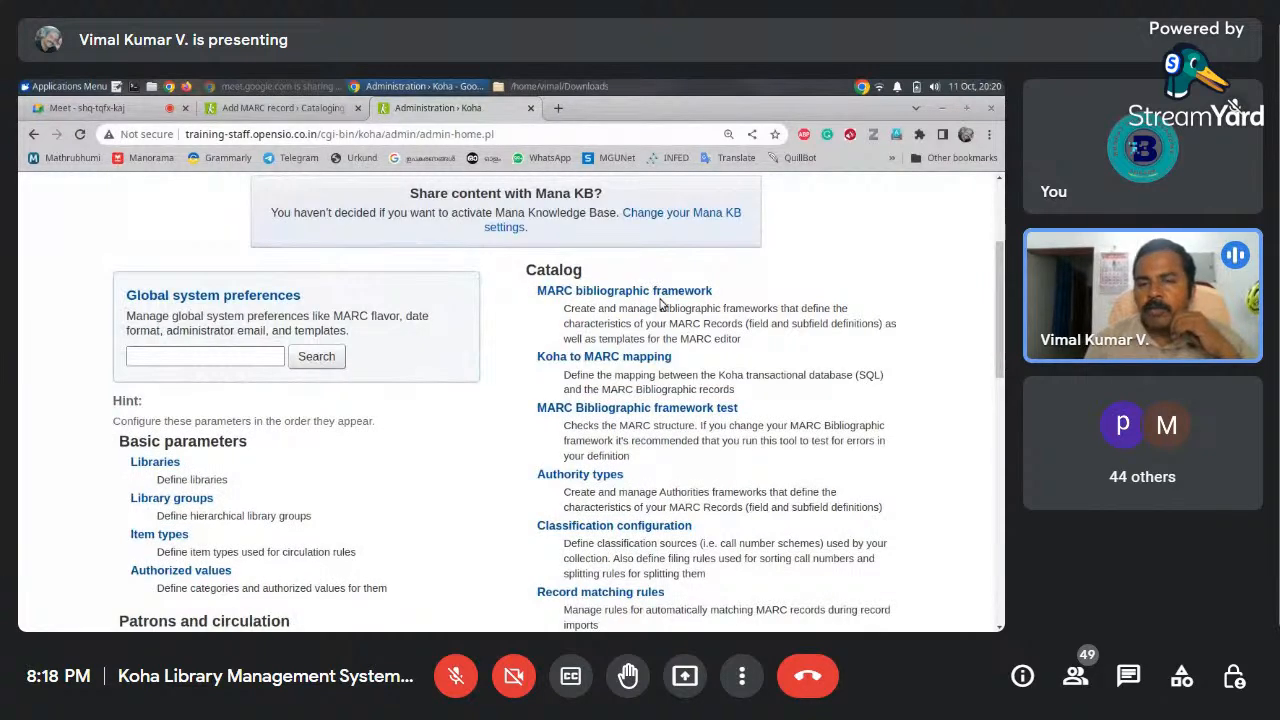
{"action": "left_click", "coordinate": [243, 107]}
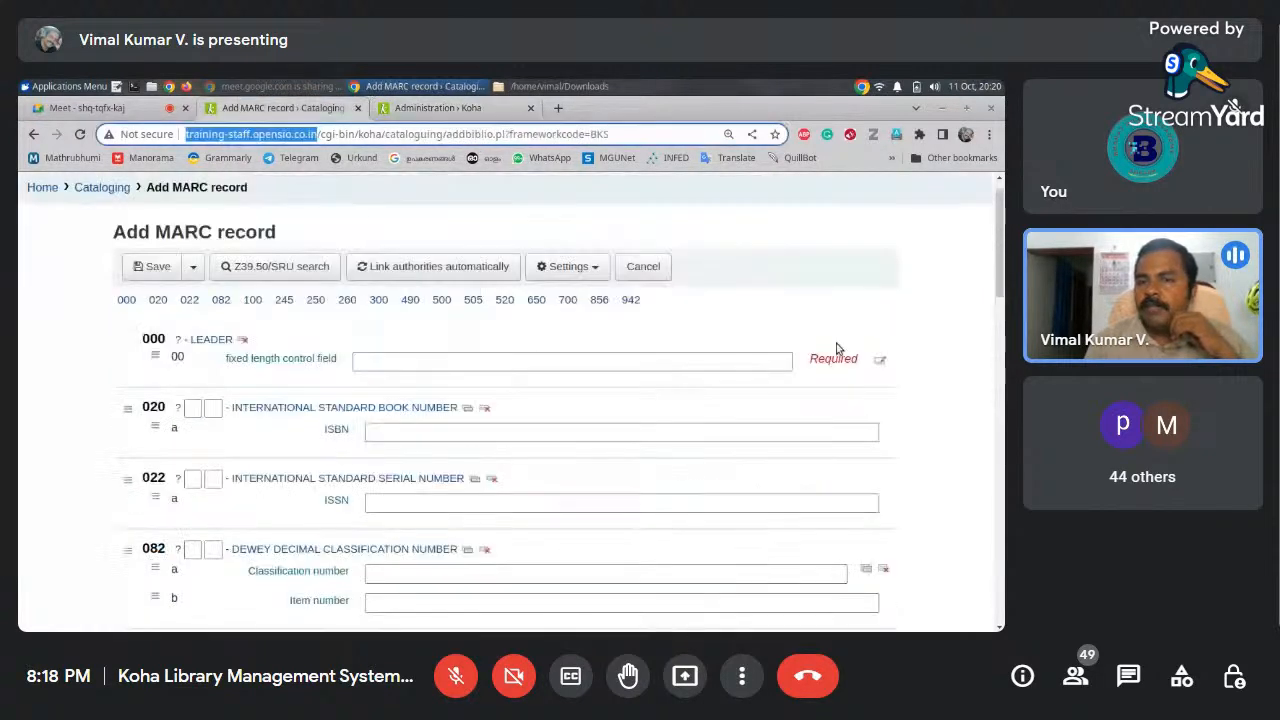
{"action": "left_click_drag", "start_coordinate": [1003, 250], "coordinate": [1002, 240]}
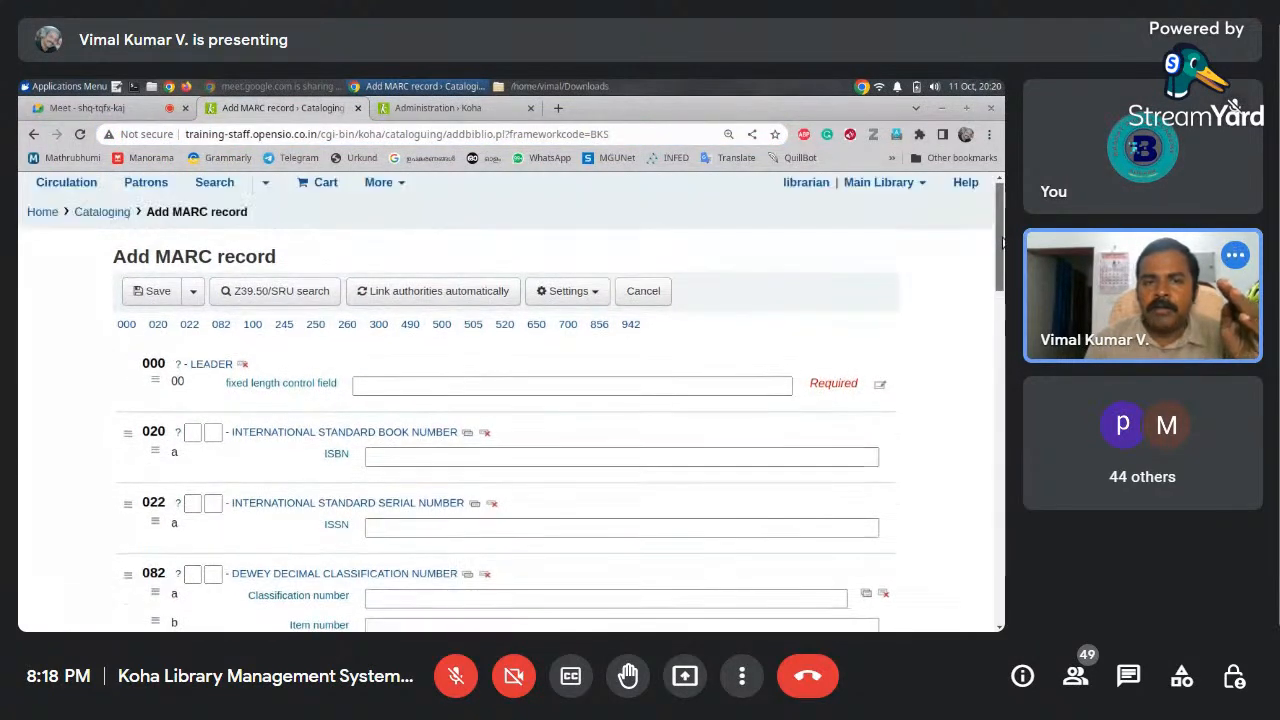
{"action": "left_click", "coordinate": [487, 109]}
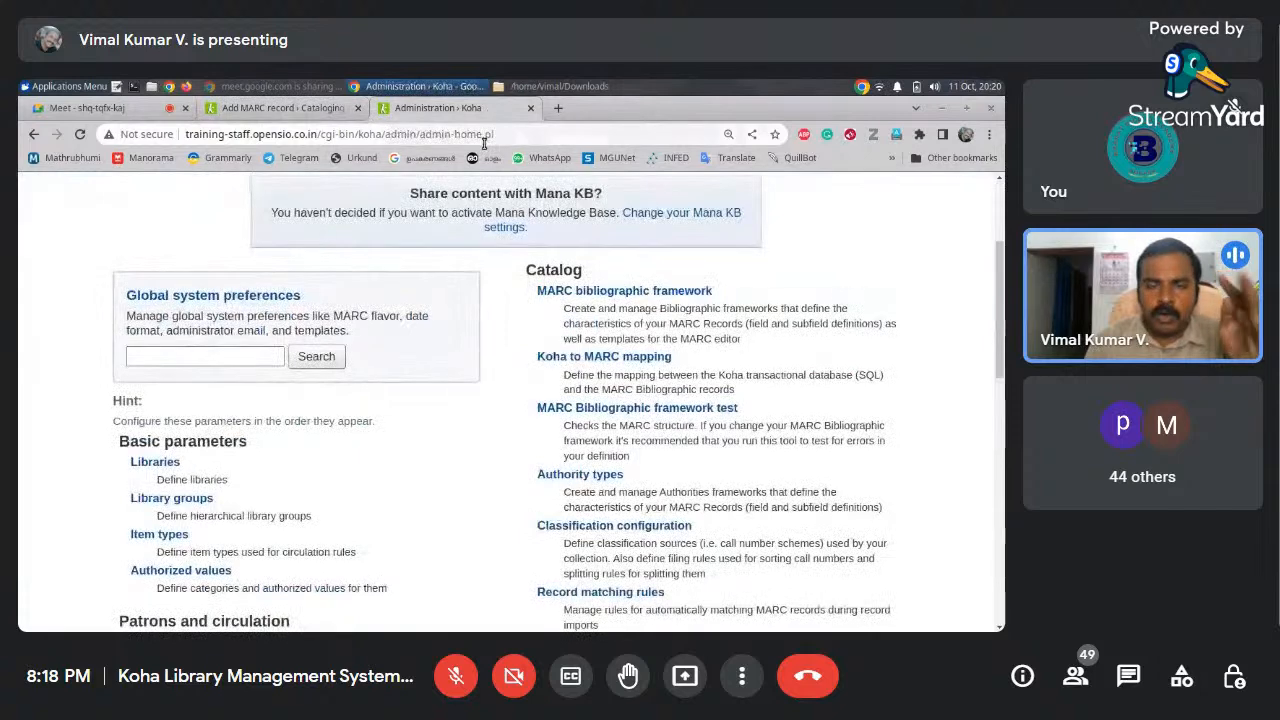
{"action": "left_click", "coordinate": [569, 296]}
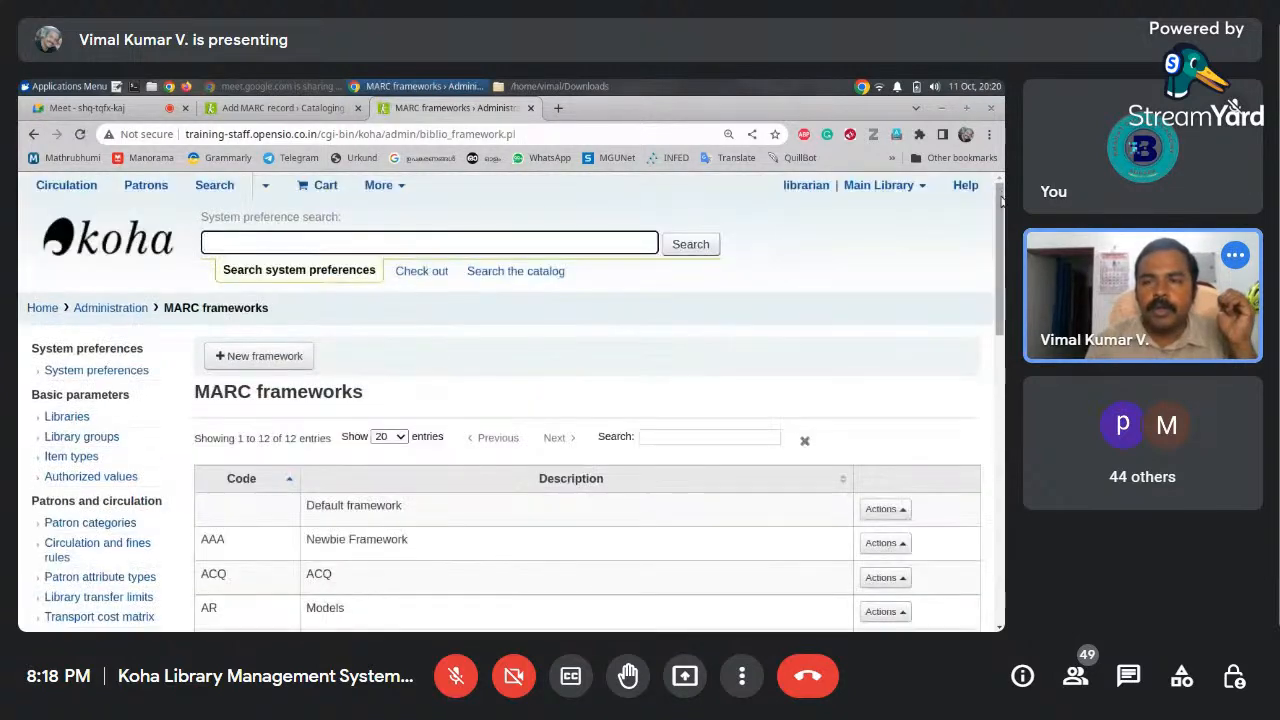
Check the record's save options, then show the Actions menu on the BKS framework row
{"action": "left_click_drag", "start_coordinate": [1000, 204], "coordinate": [995, 277]}
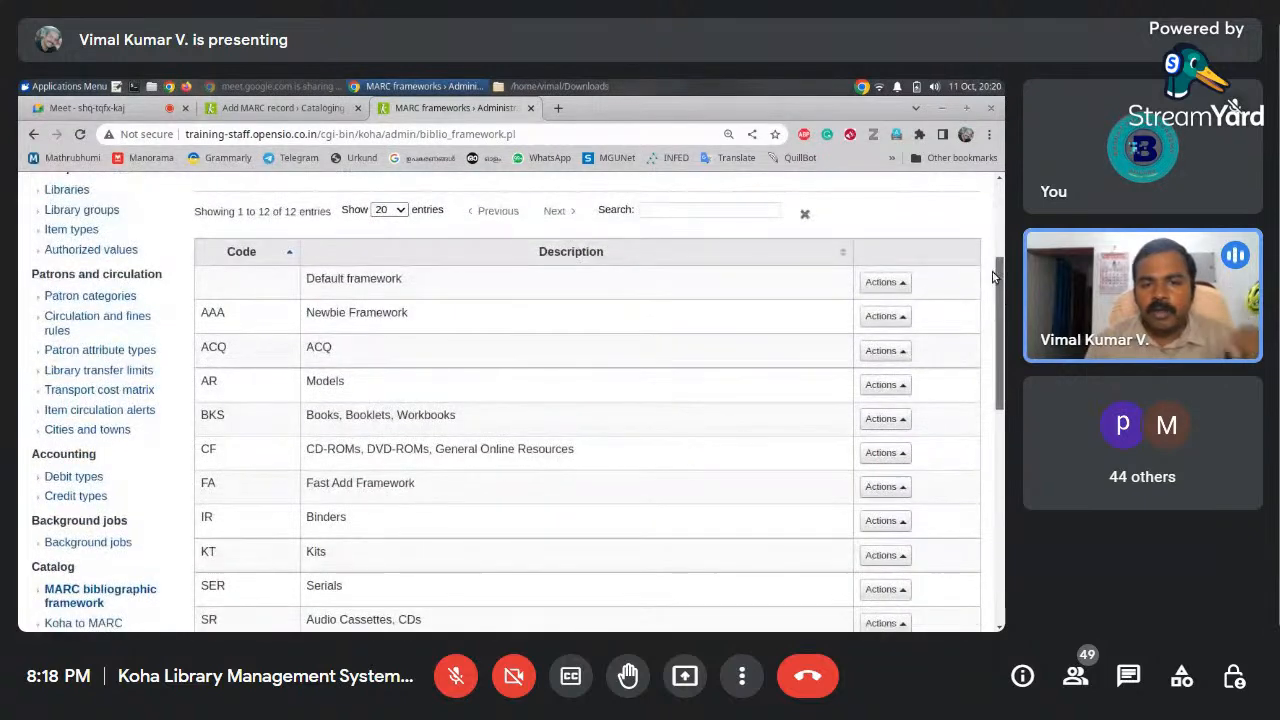
{"action": "left_click", "coordinate": [325, 108]}
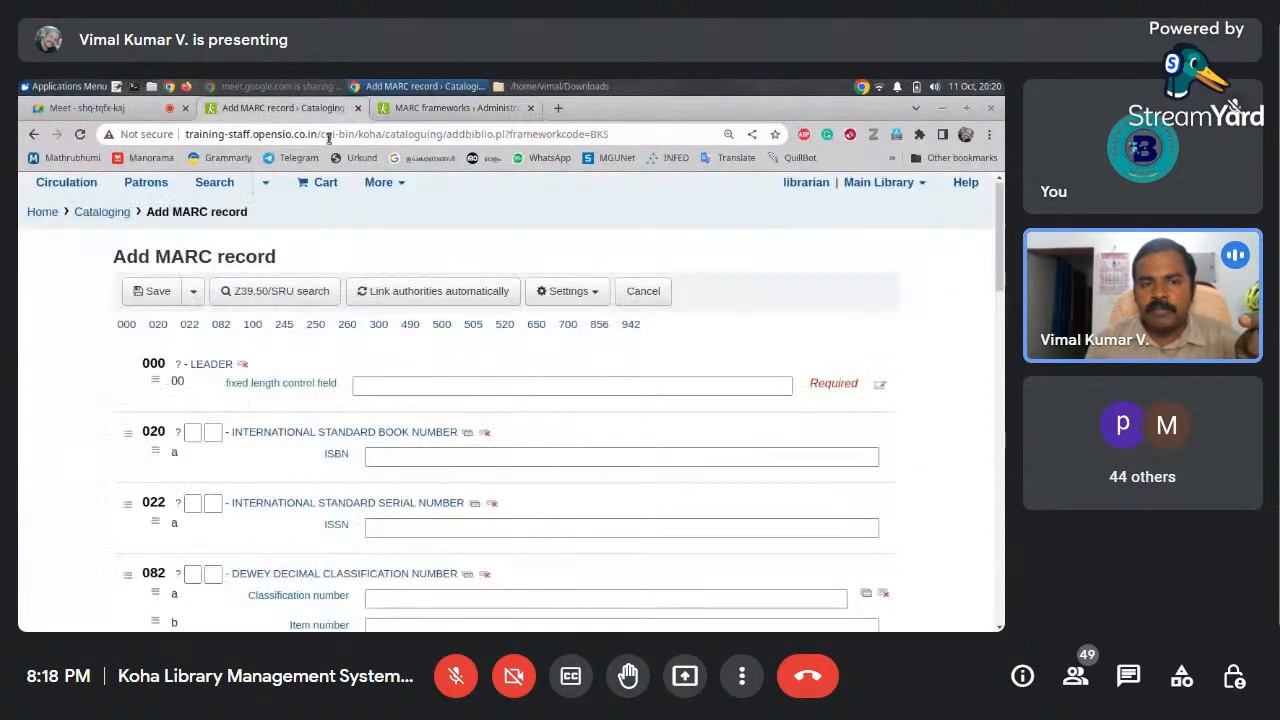
{"action": "left_click", "coordinate": [193, 291]}
{"action": "left_click", "coordinate": [71, 315]}
{"action": "left_click", "coordinate": [490, 112]}
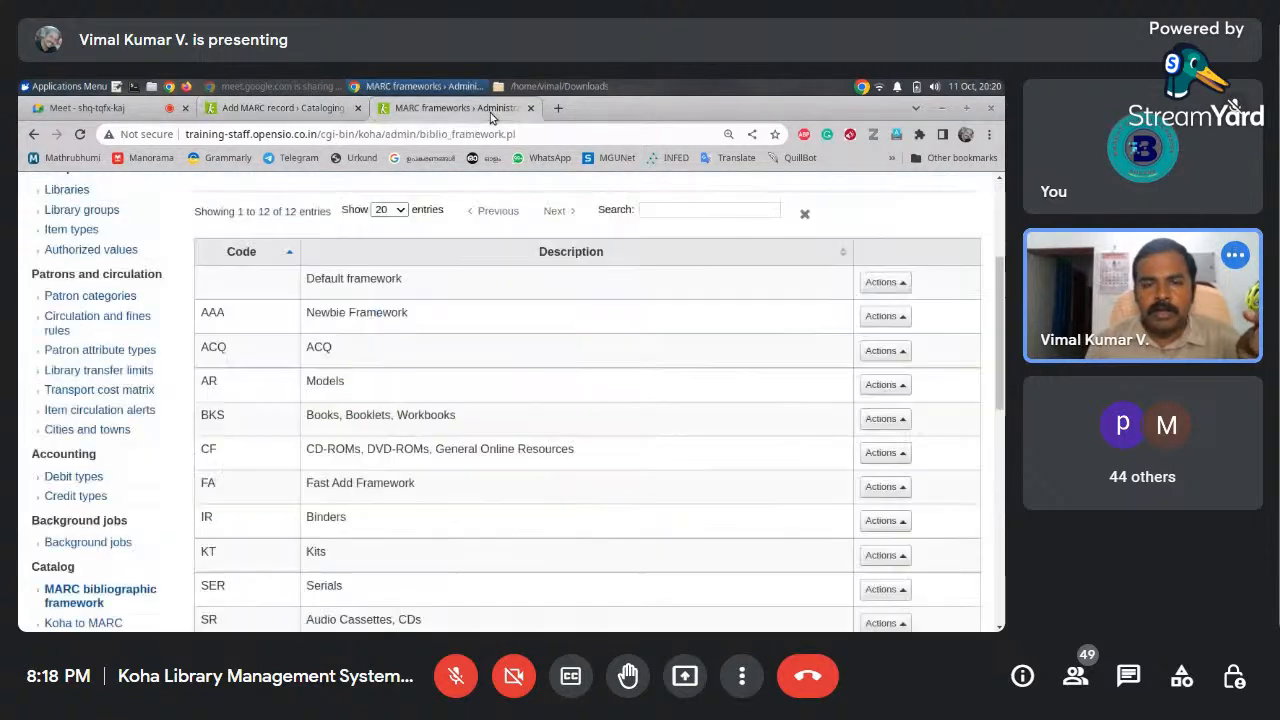
{"action": "left_click_drag", "start_coordinate": [1001, 278], "coordinate": [1000, 308]}
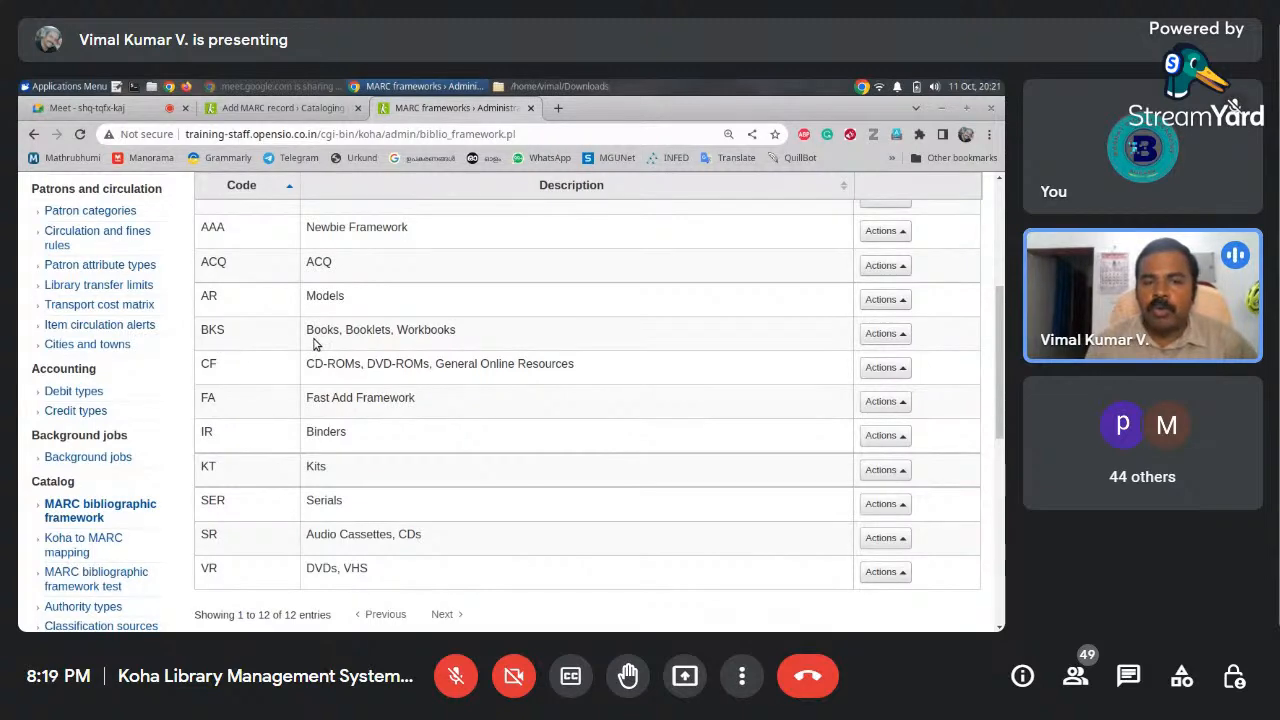
{"action": "left_click_drag", "start_coordinate": [1000, 370], "coordinate": [1000, 376]}
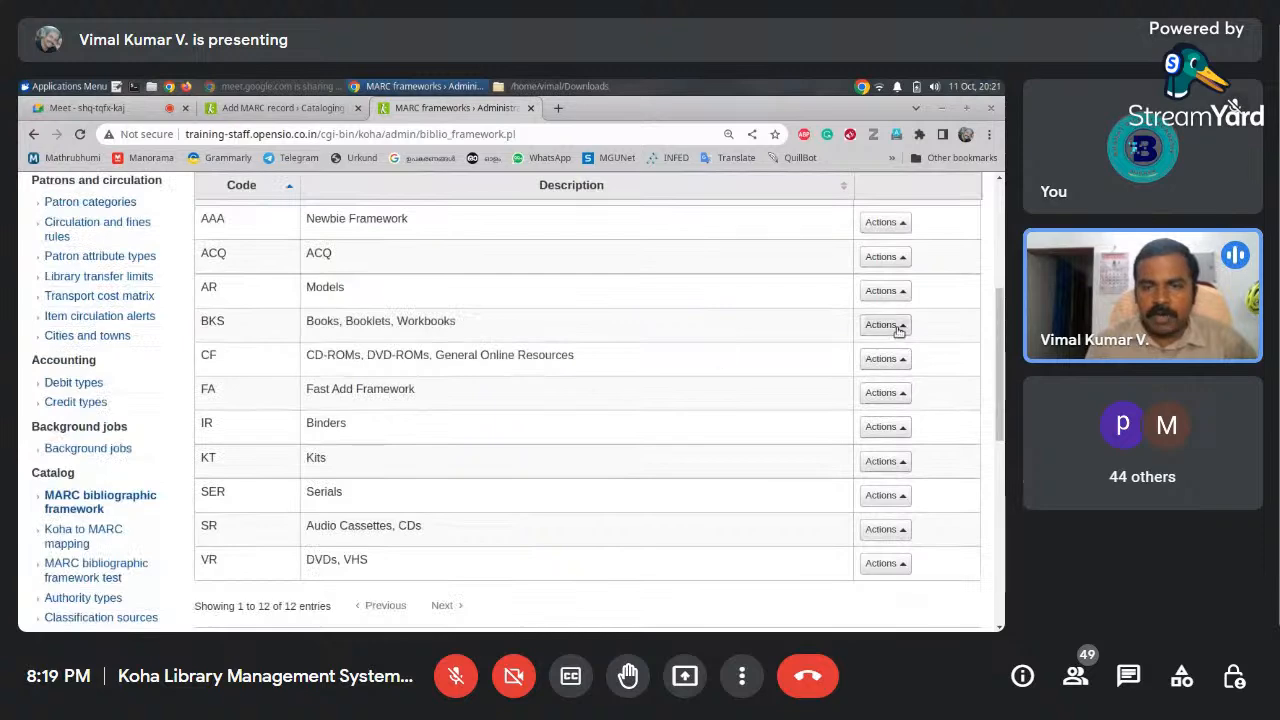
{"action": "left_click", "coordinate": [867, 322]}
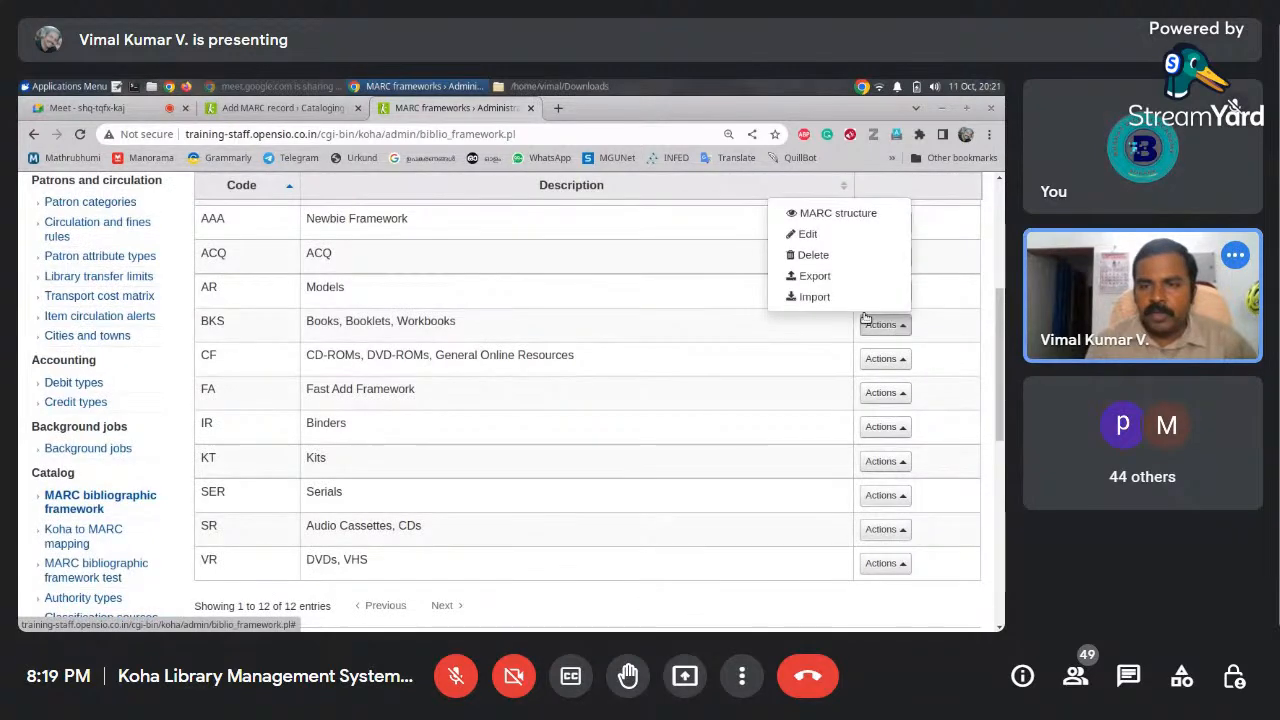
Open the BKS MARC structure, compare tag 245 in the record form, then come back
{"action": "left_click", "coordinate": [852, 217]}
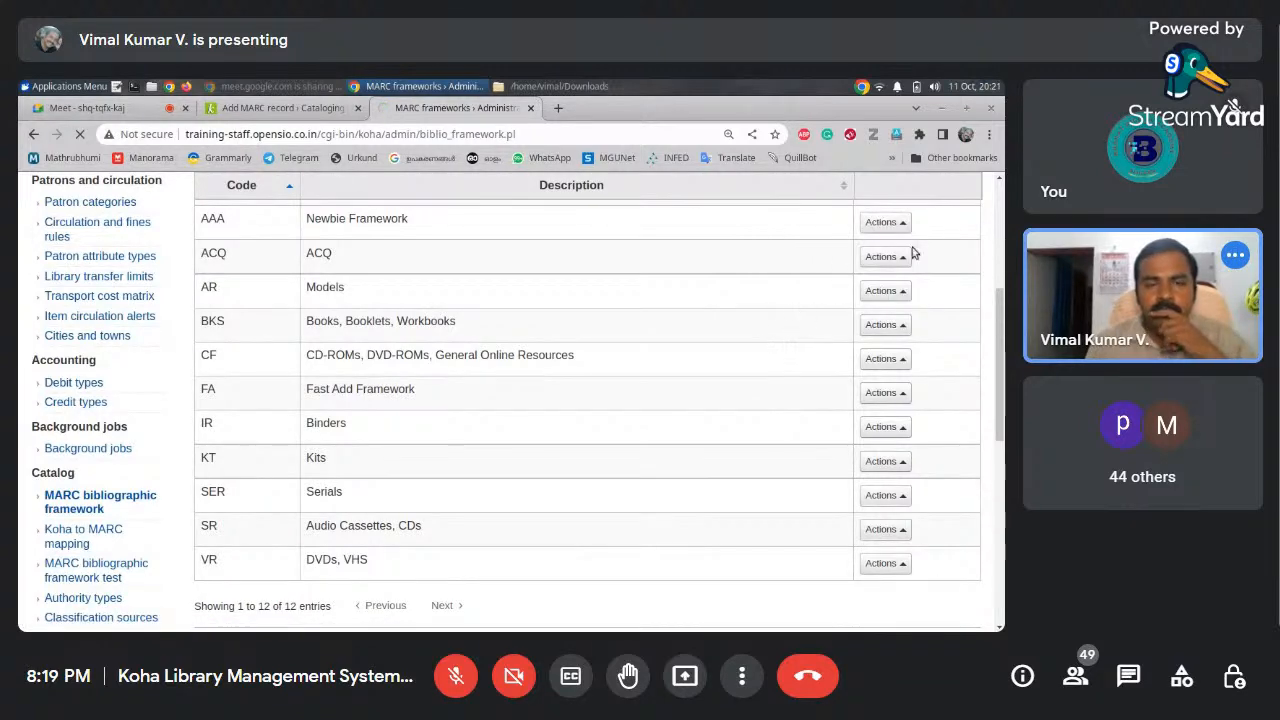
{"action": "scroll", "coordinate": [1000, 312], "scroll_direction": "down", "scroll_amount": 3}
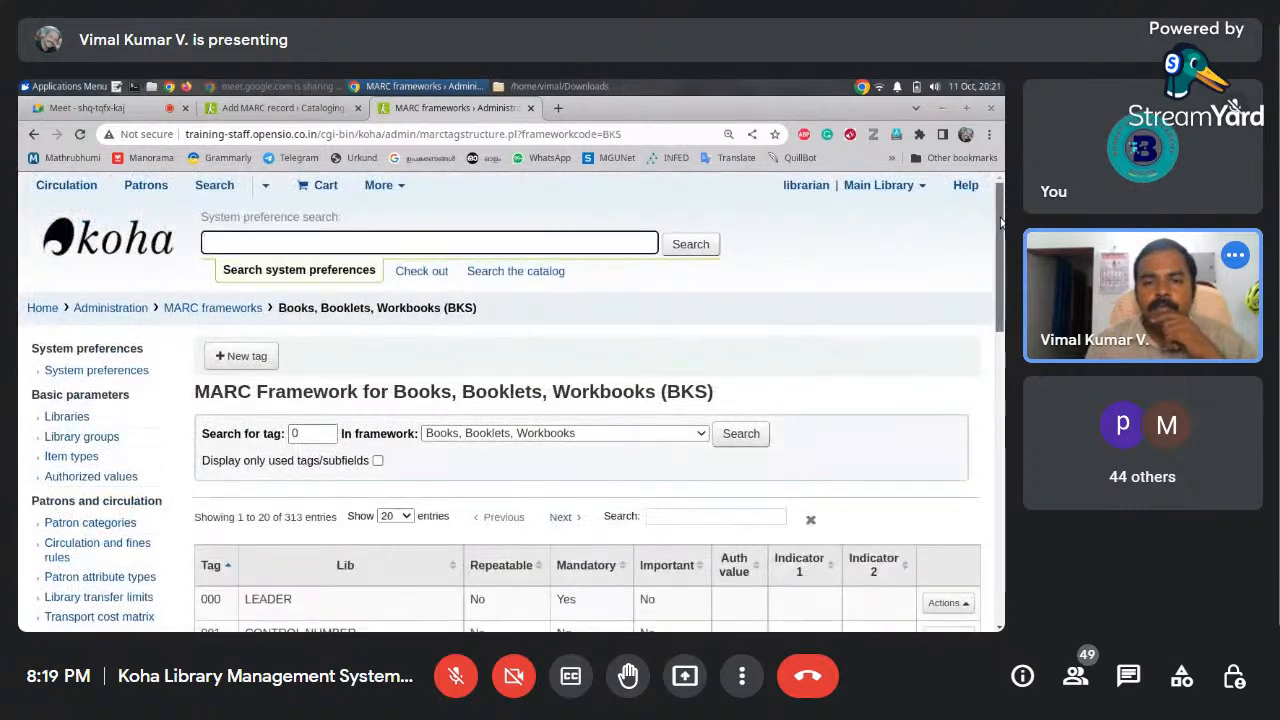
{"action": "scroll", "coordinate": [997, 285], "scroll_direction": "up", "scroll_amount": 3}
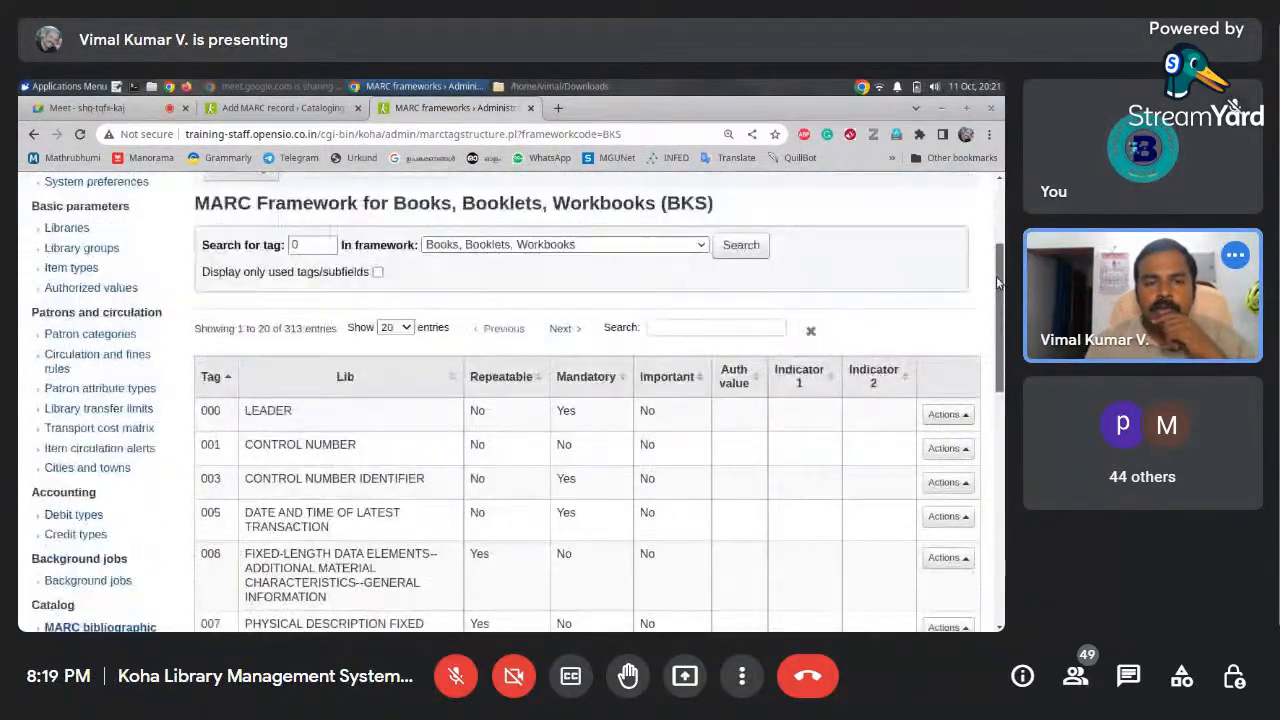
{"action": "left_click", "coordinate": [316, 110]}
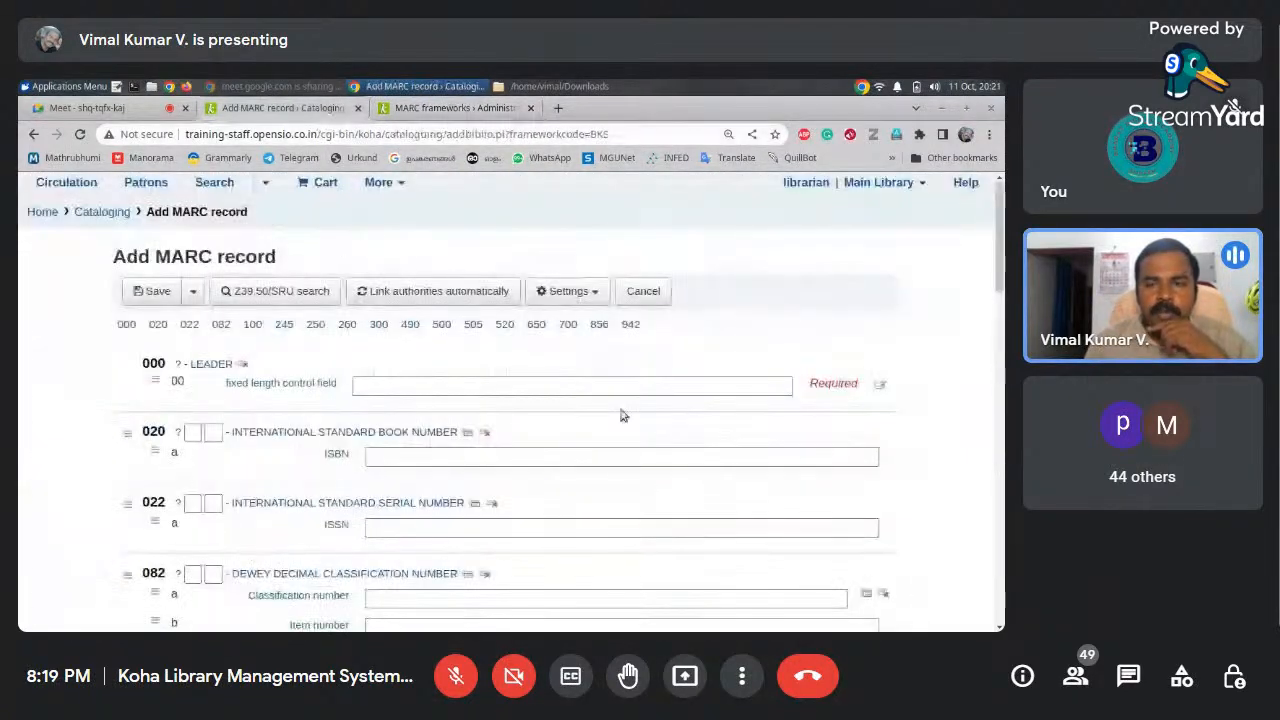
{"action": "scroll", "coordinate": [998, 300], "scroll_direction": "down", "scroll_amount": 2}
{"action": "scroll", "coordinate": [998, 300], "scroll_direction": "down", "scroll_amount": 3}
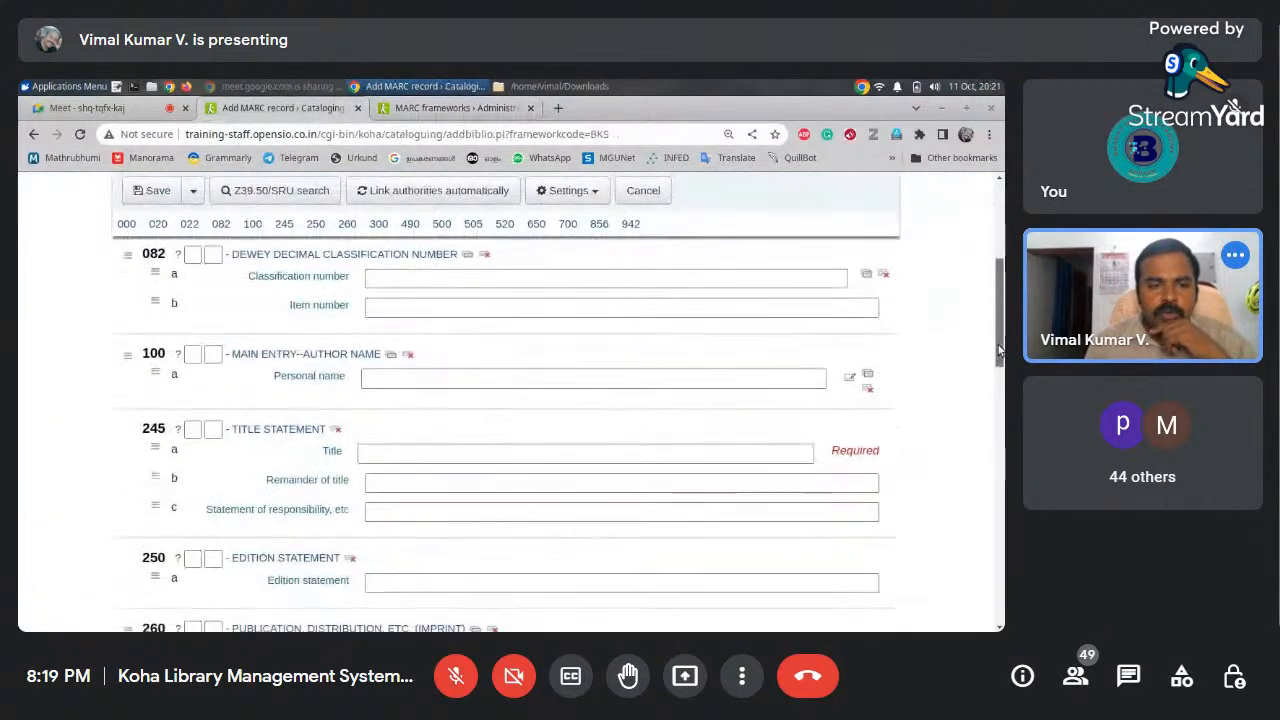
{"action": "scroll", "coordinate": [998, 282], "scroll_direction": "up", "scroll_amount": 4}
{"action": "left_click_drag", "start_coordinate": [998, 282], "coordinate": [1000, 378]}
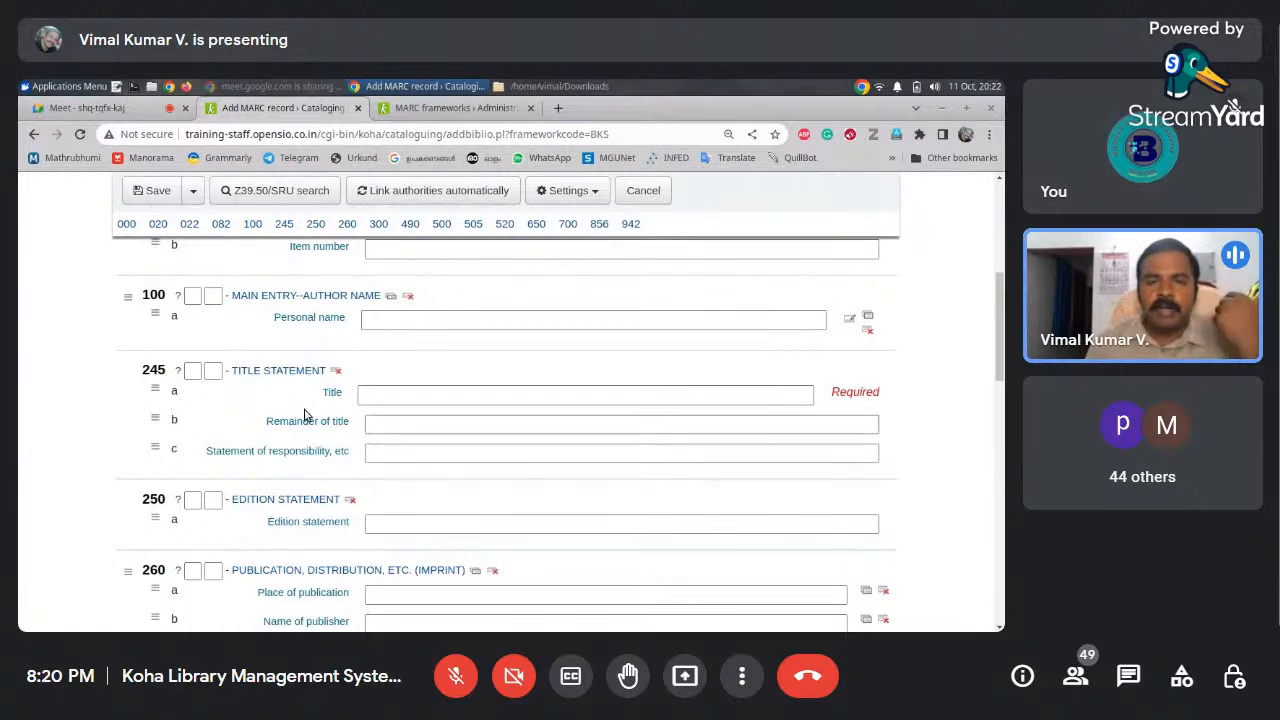
{"action": "left_click", "coordinate": [475, 113]}
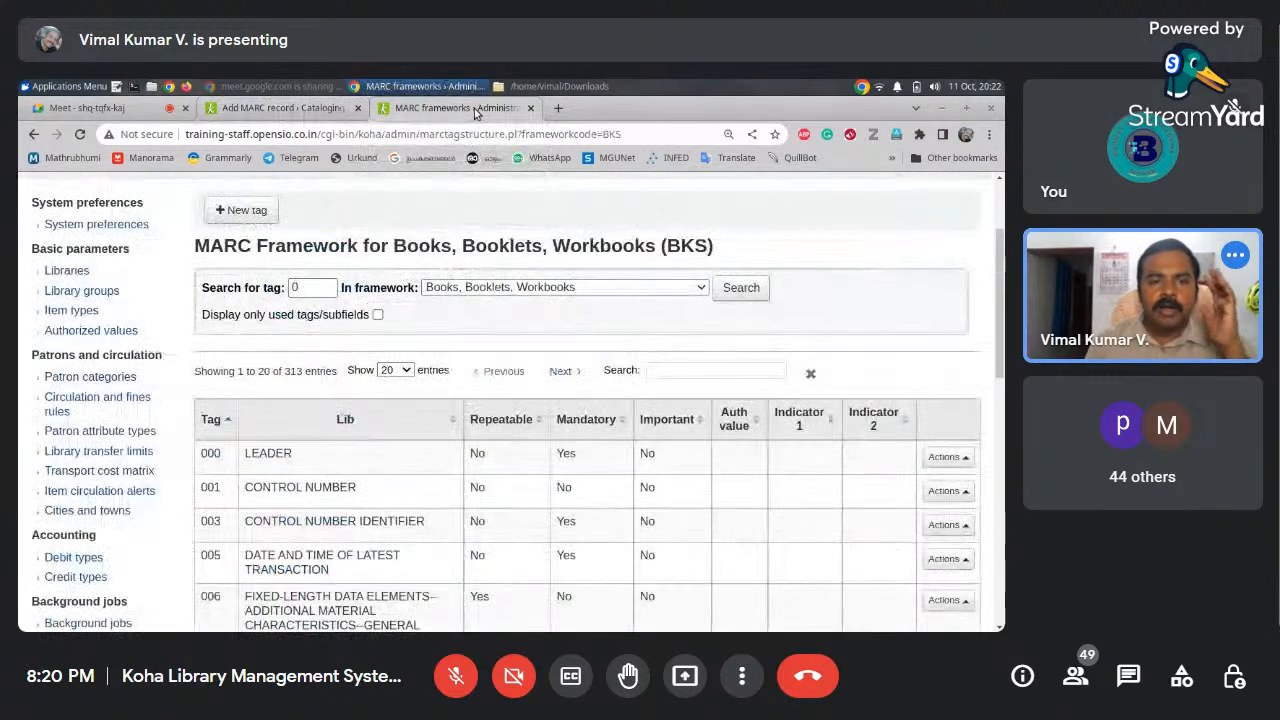
Reopen the BKS framework's MARC structure via Administration > MARC bibliographic framework
{"action": "scroll", "coordinate": [998, 258], "scroll_direction": "up", "scroll_amount": 2}
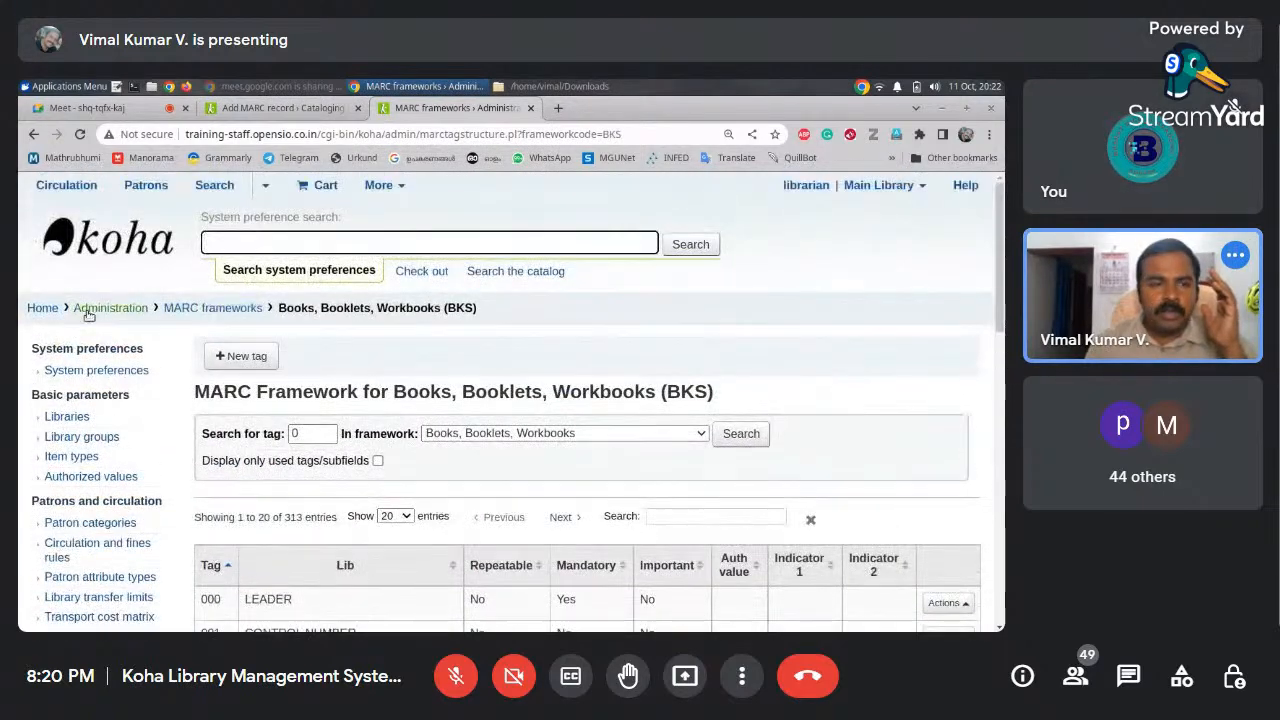
{"action": "left_click", "coordinate": [110, 309]}
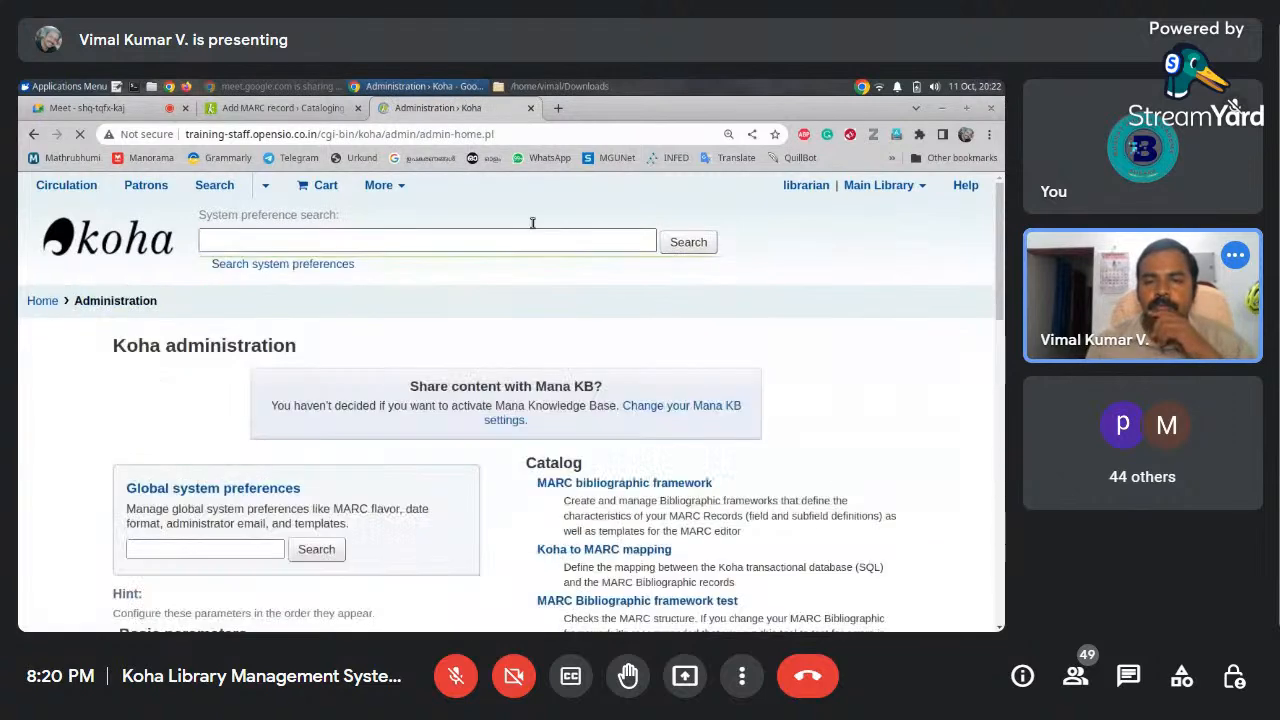
{"action": "left_click", "coordinate": [630, 494]}
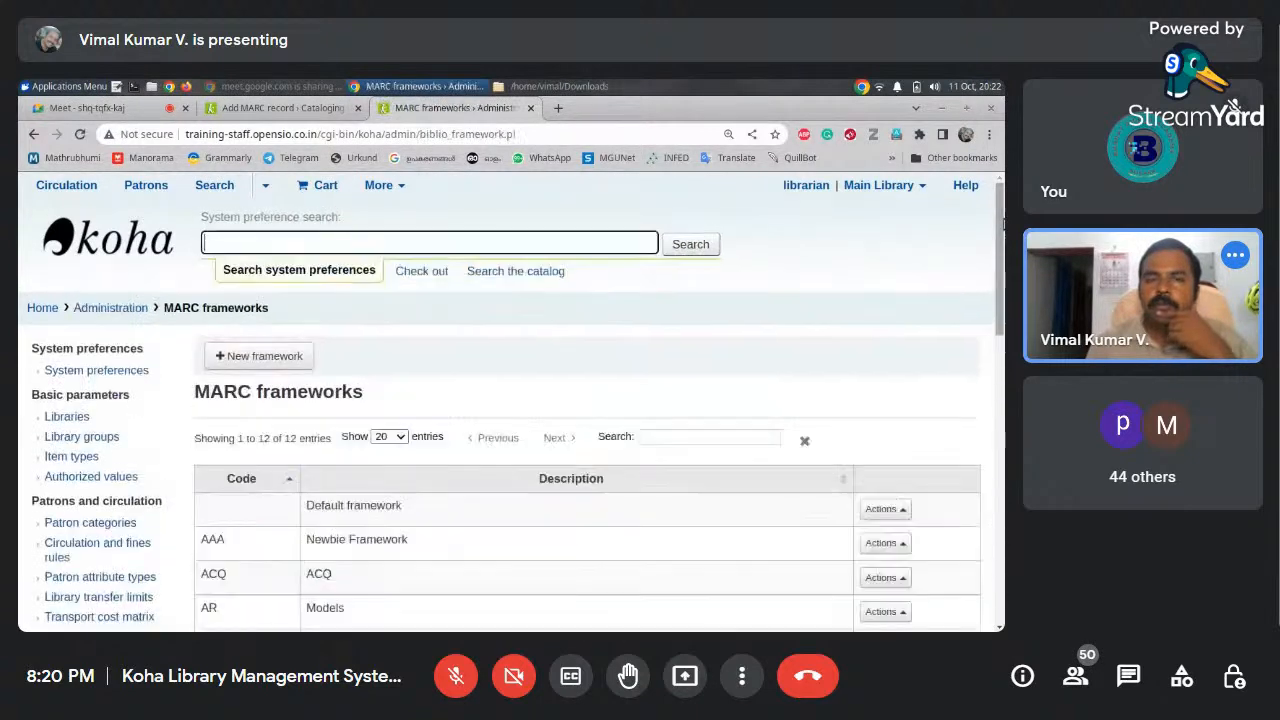
{"action": "scroll", "coordinate": [277, 340], "scroll_direction": "down", "scroll_amount": 5}
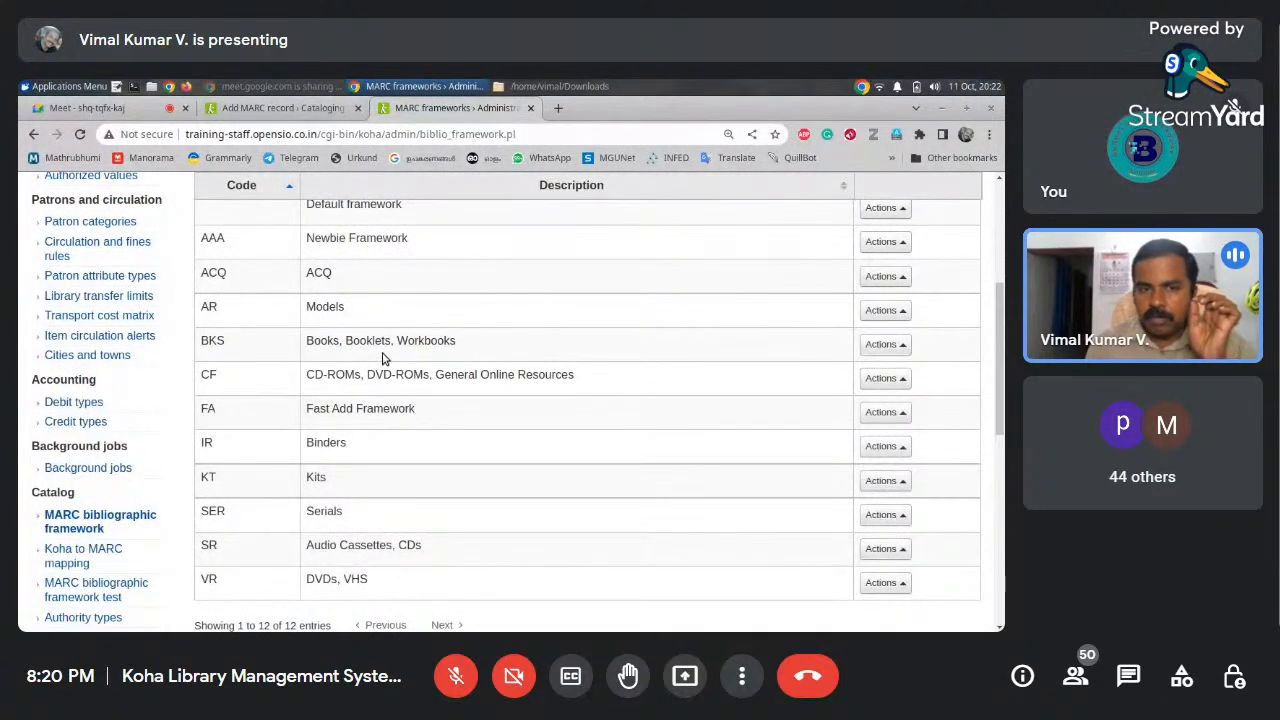
{"action": "left_click", "coordinate": [895, 345]}
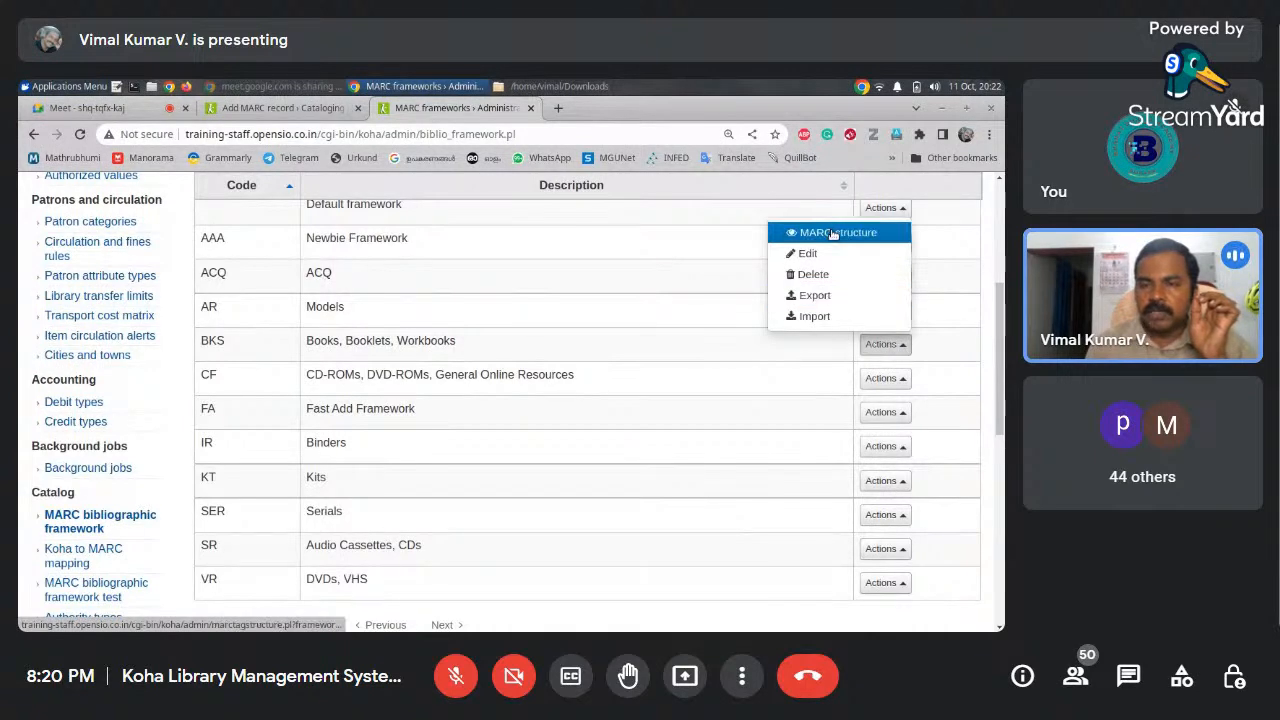
{"action": "left_click", "coordinate": [831, 233]}
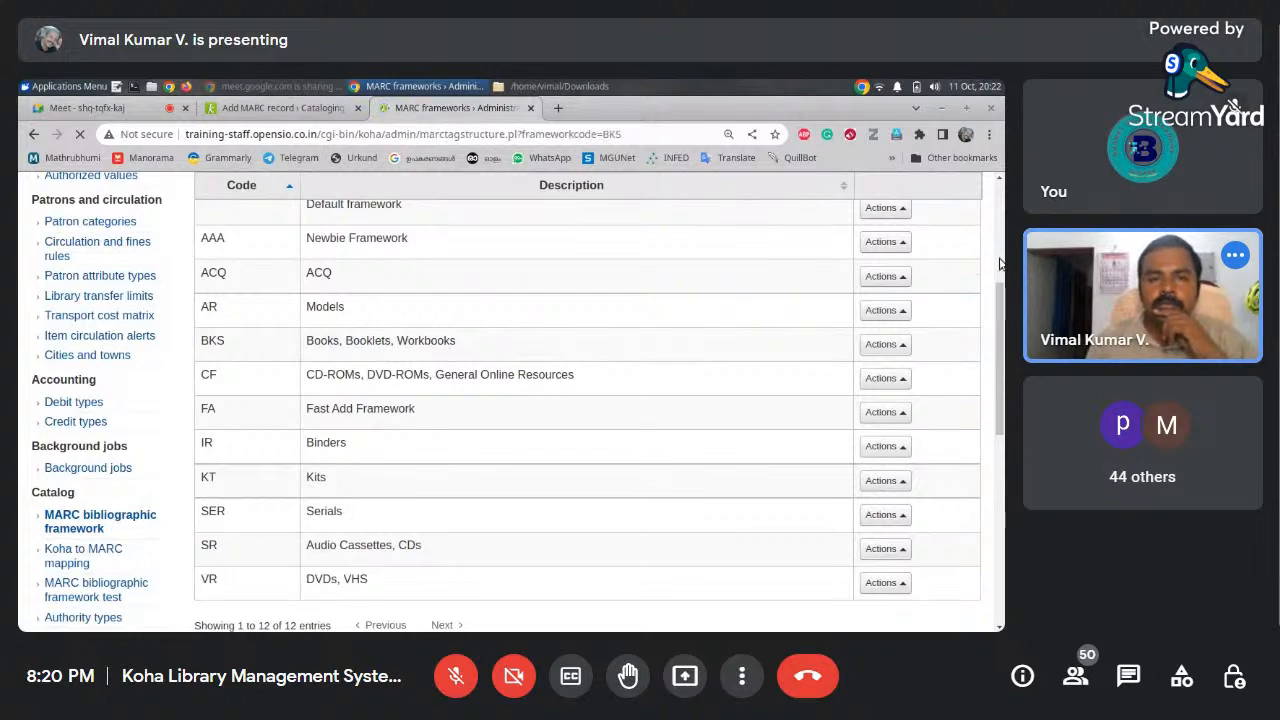
{"action": "scroll", "coordinate": [1000, 275], "scroll_direction": "down", "scroll_amount": 2}
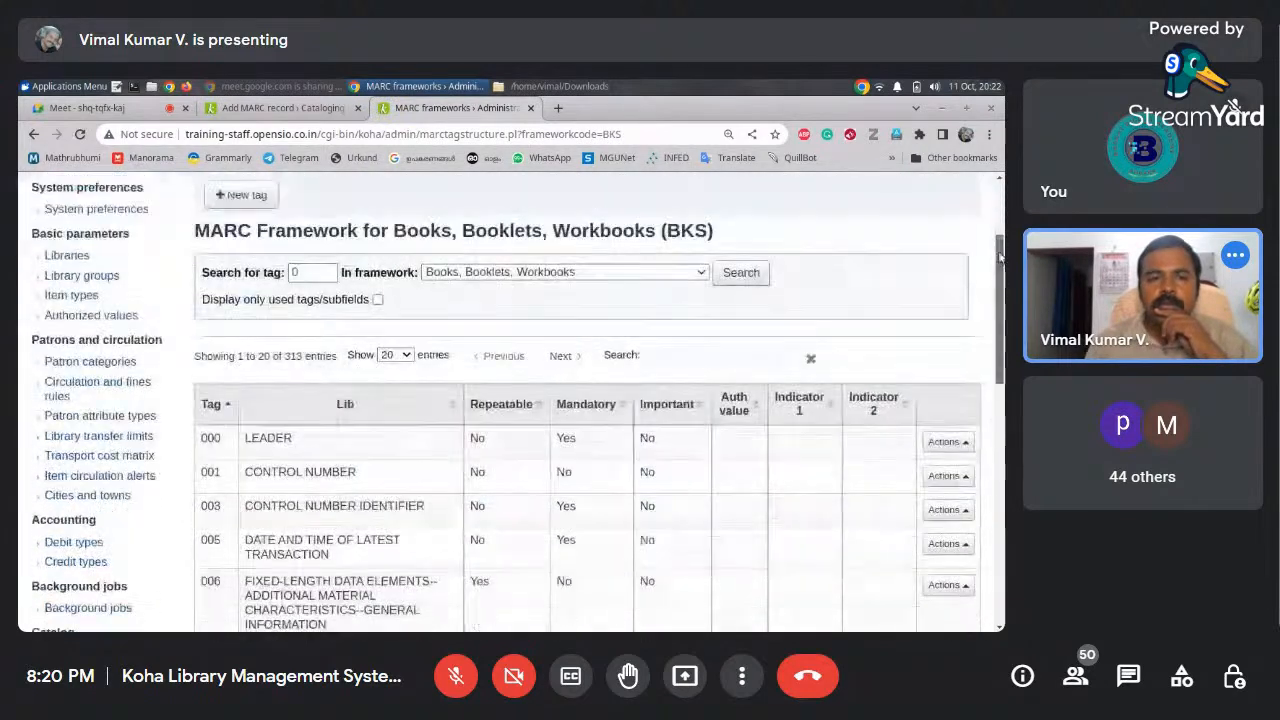
{"action": "scroll", "coordinate": [1000, 275], "scroll_direction": "up", "scroll_amount": 1}
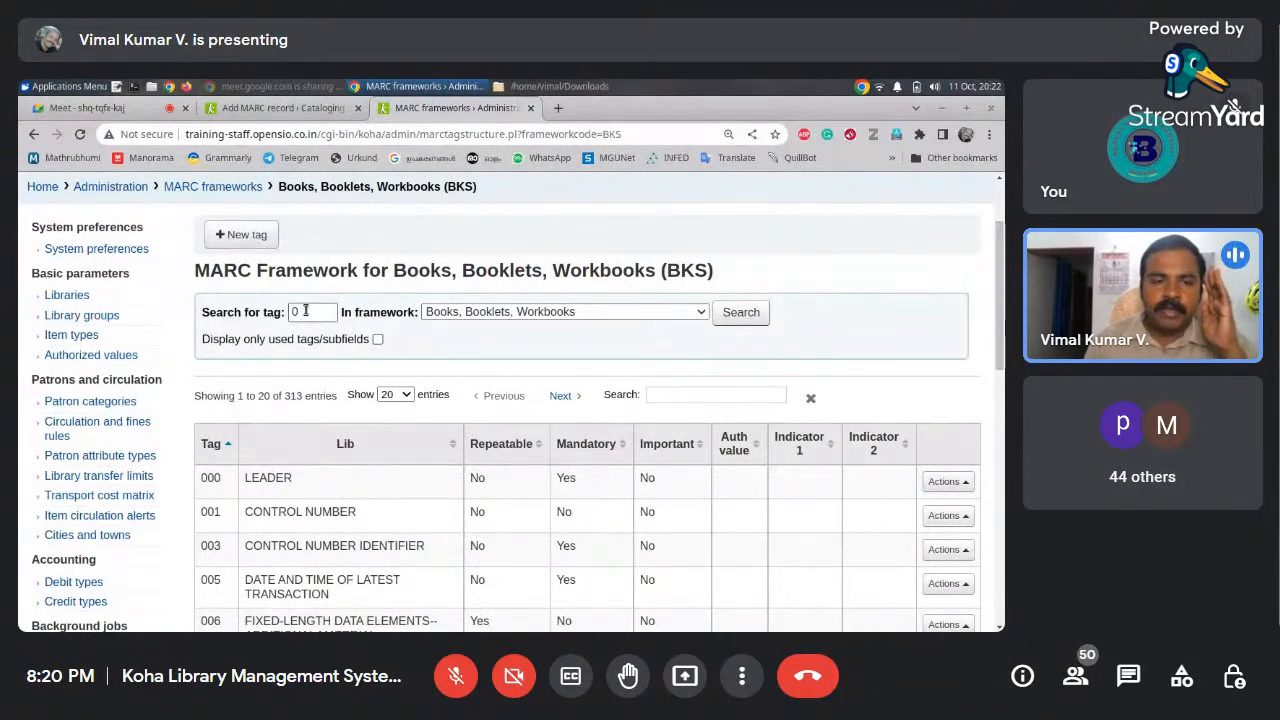
Search the BKS structure for tag 245 and show its Actions menu
{"action": "left_click", "coordinate": [297, 108]}
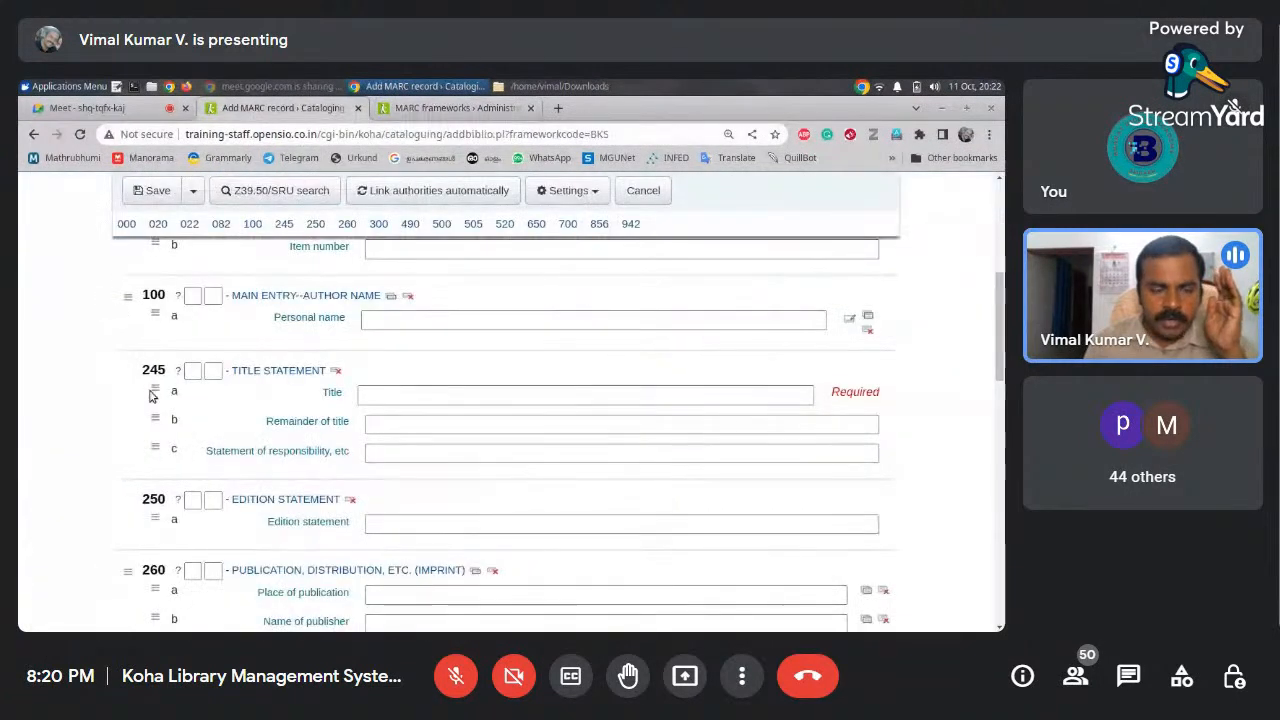
{"action": "left_click", "coordinate": [474, 110]}
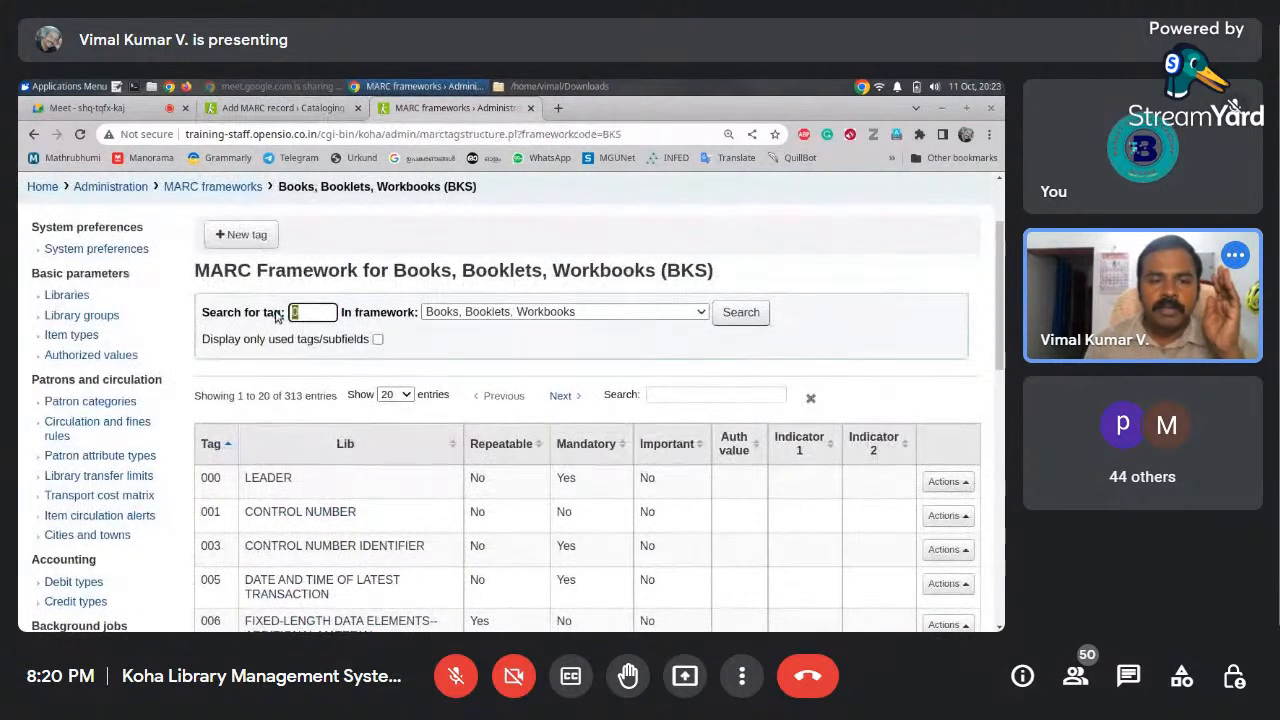
{"action": "type", "text": "245"}
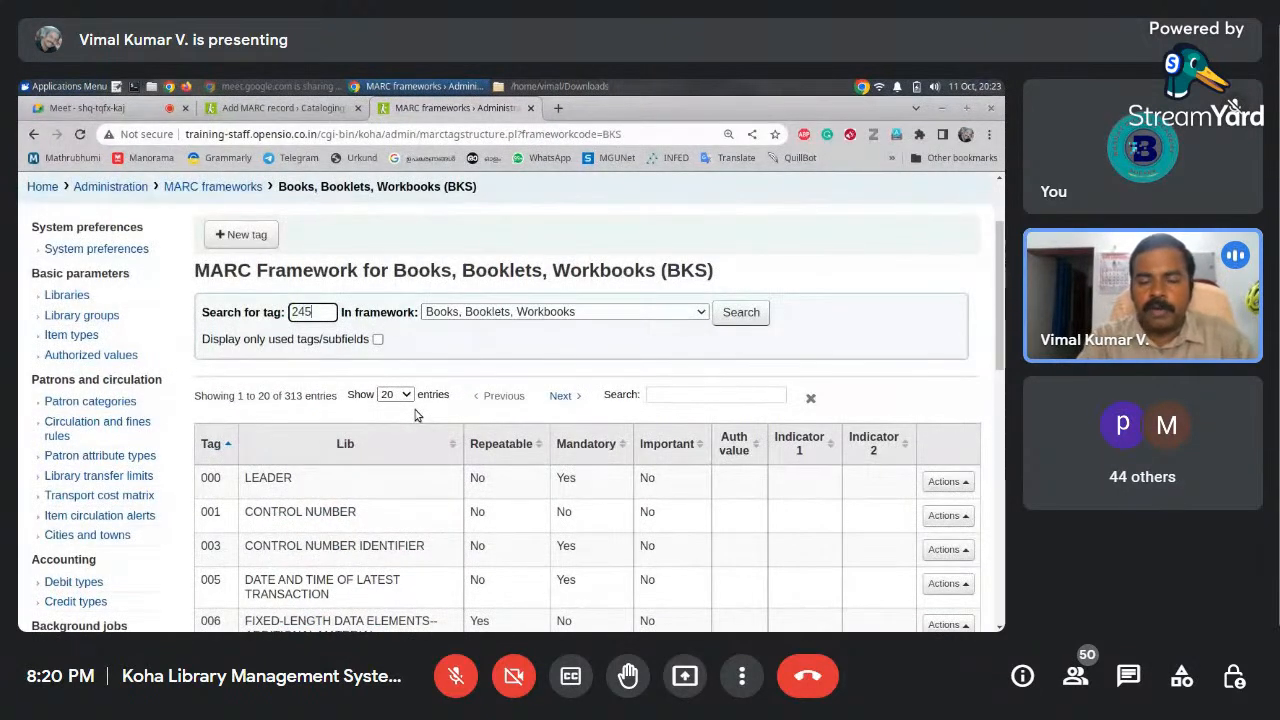
{"action": "key", "text": "Return"}
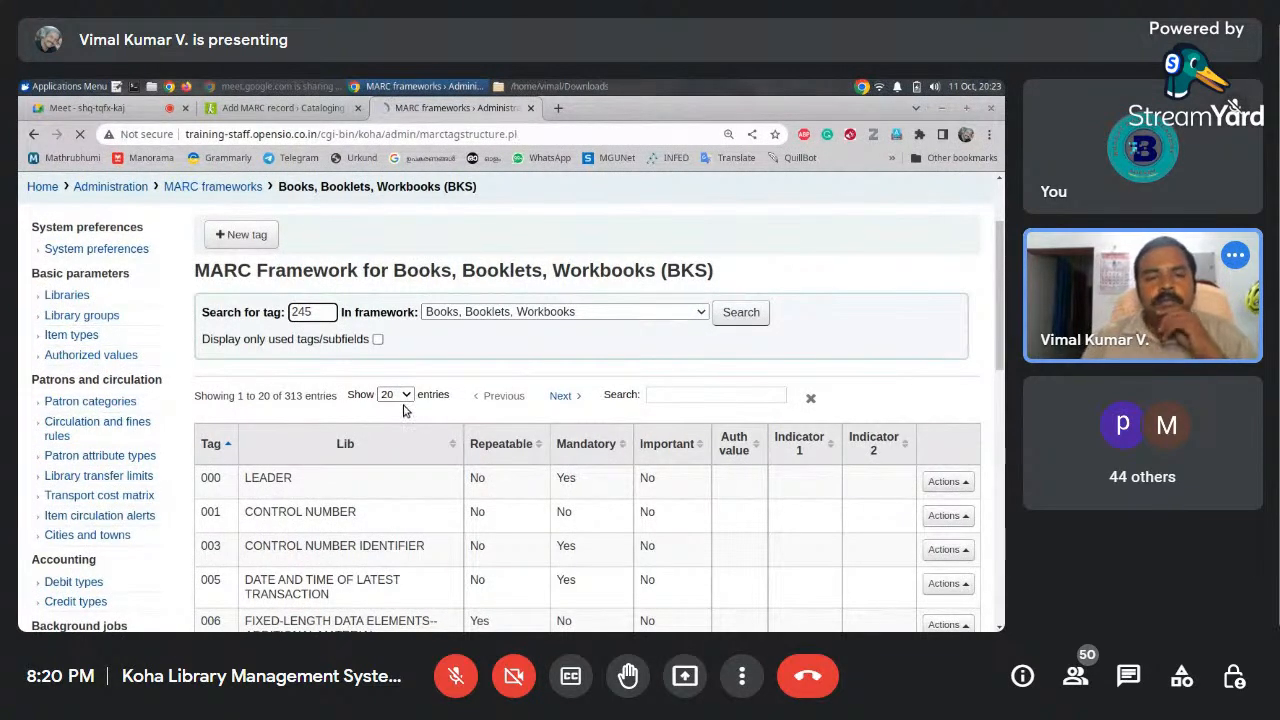
{"action": "scroll", "coordinate": [405, 410], "scroll_direction": "down", "scroll_amount": 3}
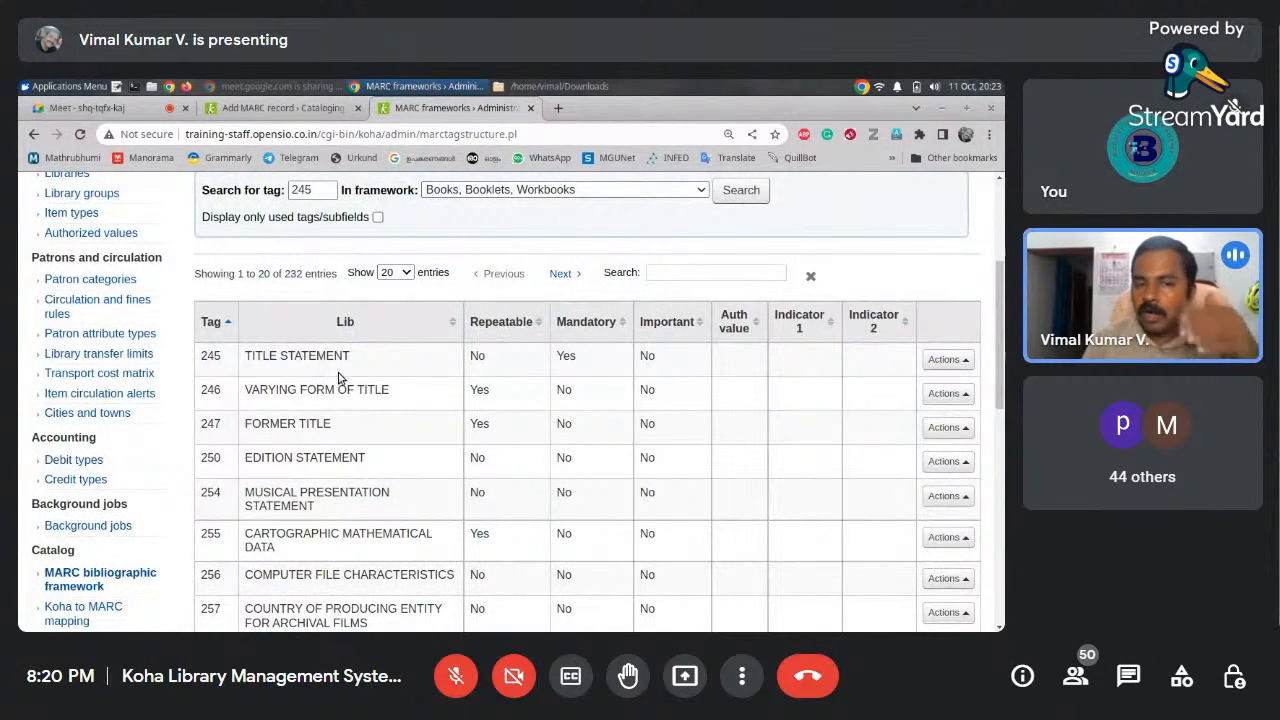
{"action": "left_click", "coordinate": [958, 361]}
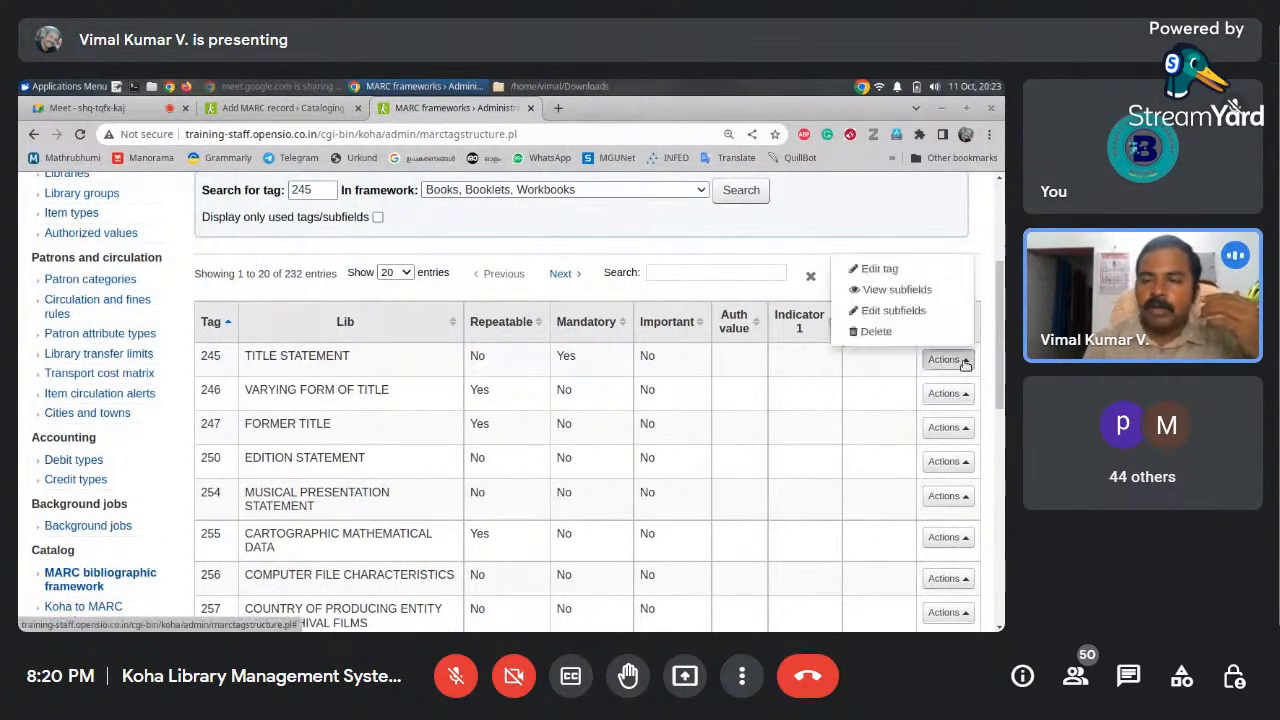
Open Edit subfields for tag 245 and select subfield b, Remainder of title
{"action": "left_click", "coordinate": [930, 312]}
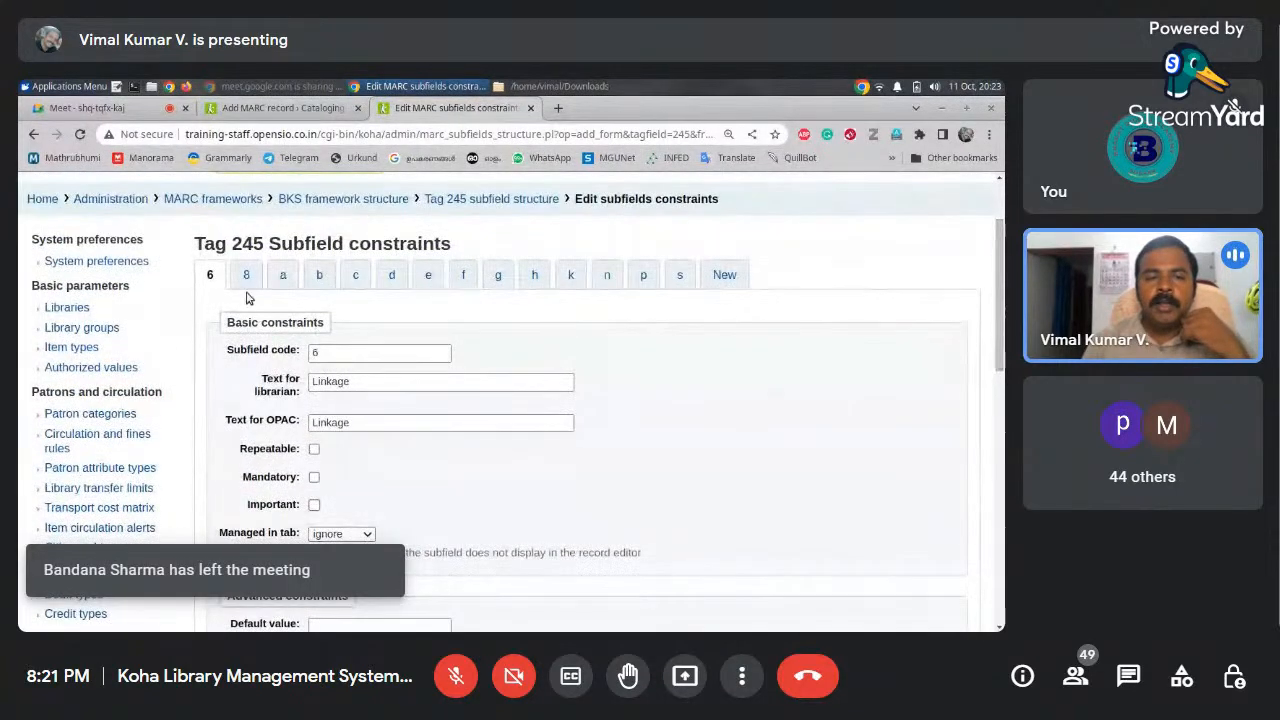
{"action": "left_click", "coordinate": [246, 276]}
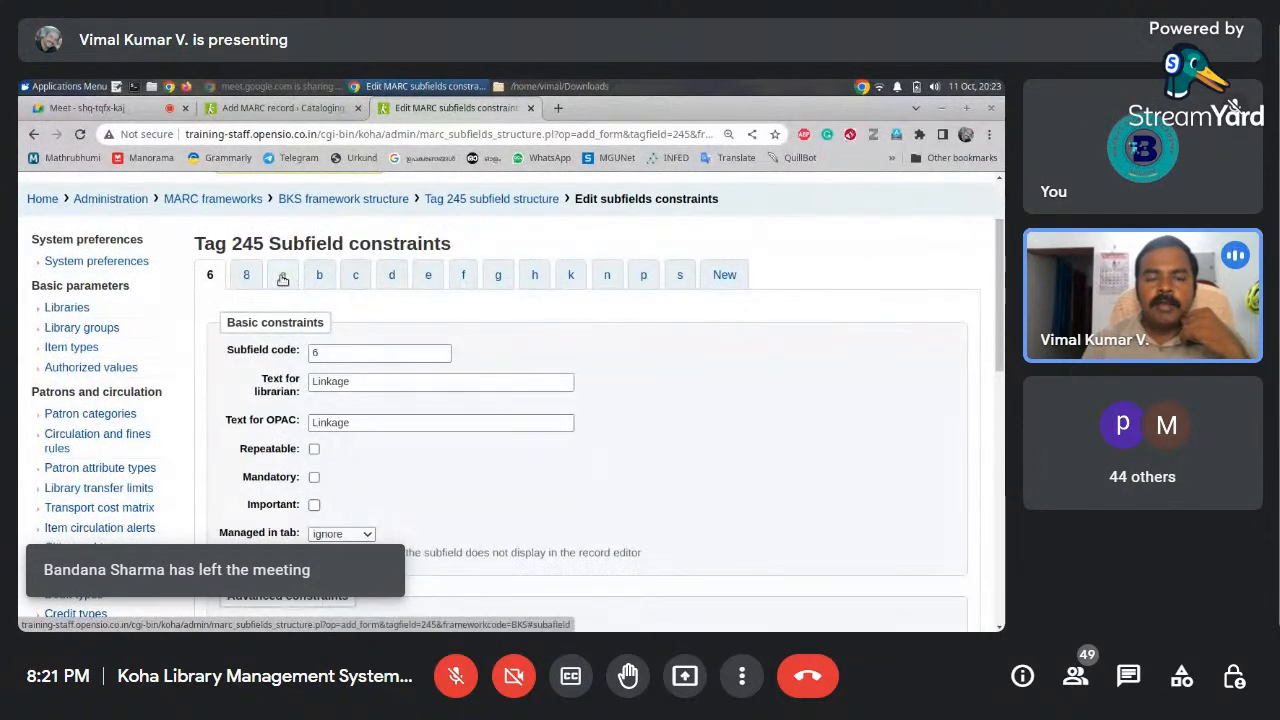
{"action": "left_click", "coordinate": [283, 276]}
{"action": "left_click", "coordinate": [355, 276]}
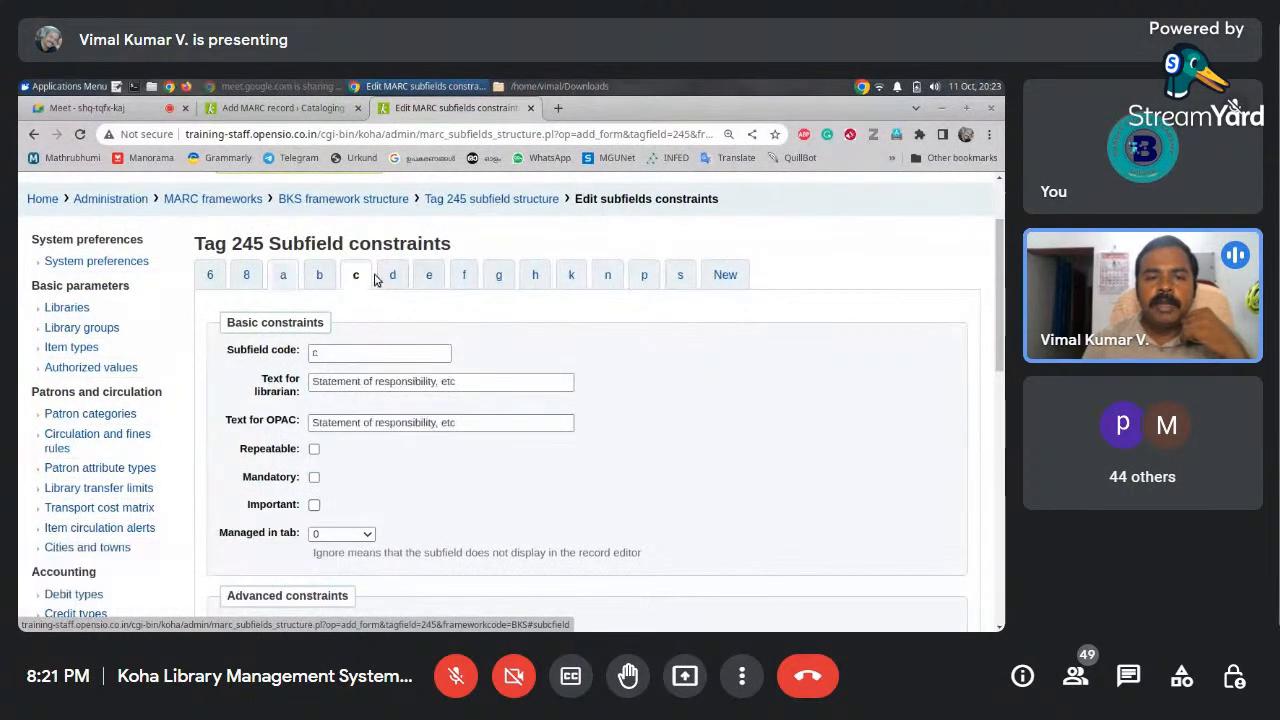
{"action": "left_click", "coordinate": [391, 276]}
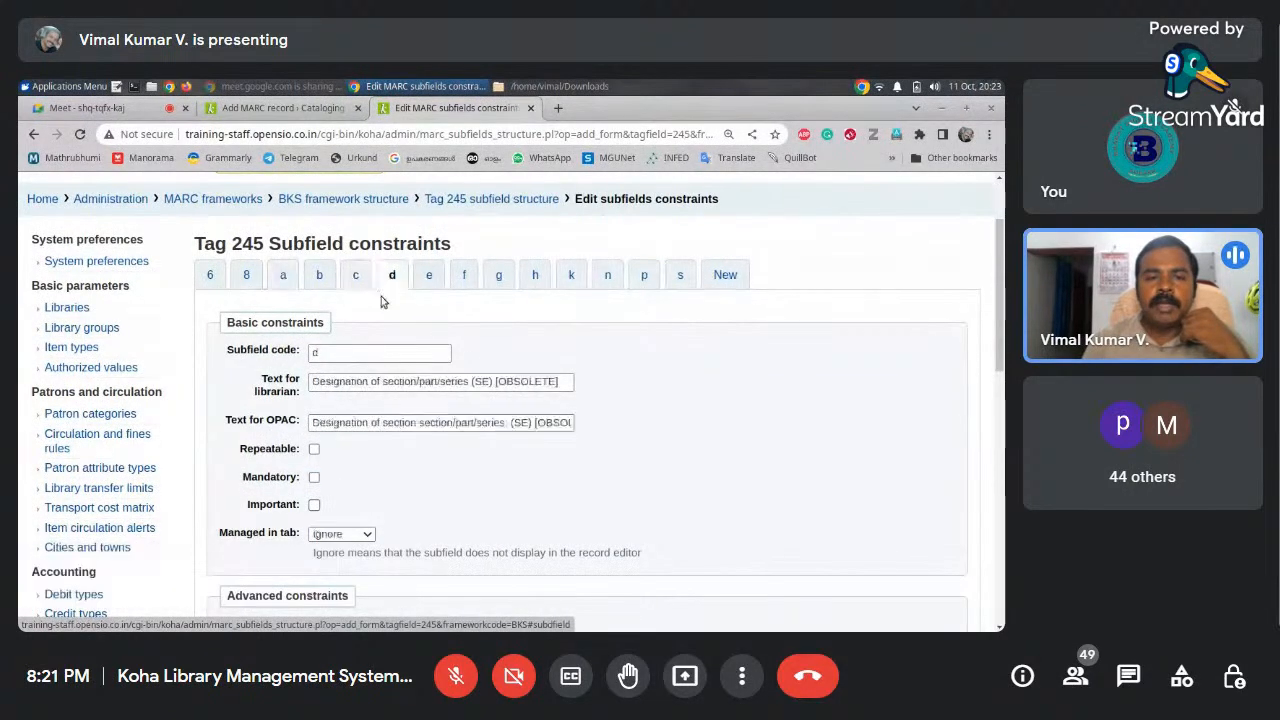
{"action": "left_click", "coordinate": [320, 278]}
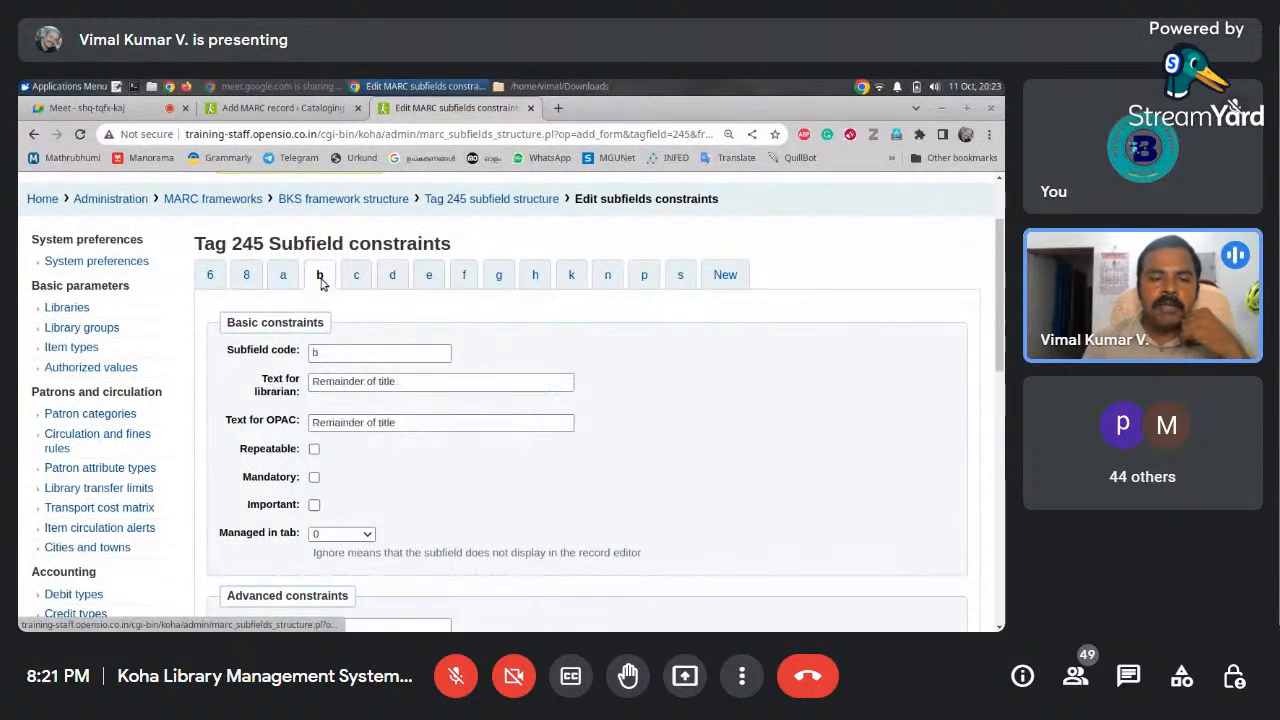
Replace subfield b's librarian and OPAC labels with 'Subtitle', then view the record form
{"action": "left_click", "coordinate": [404, 387]}
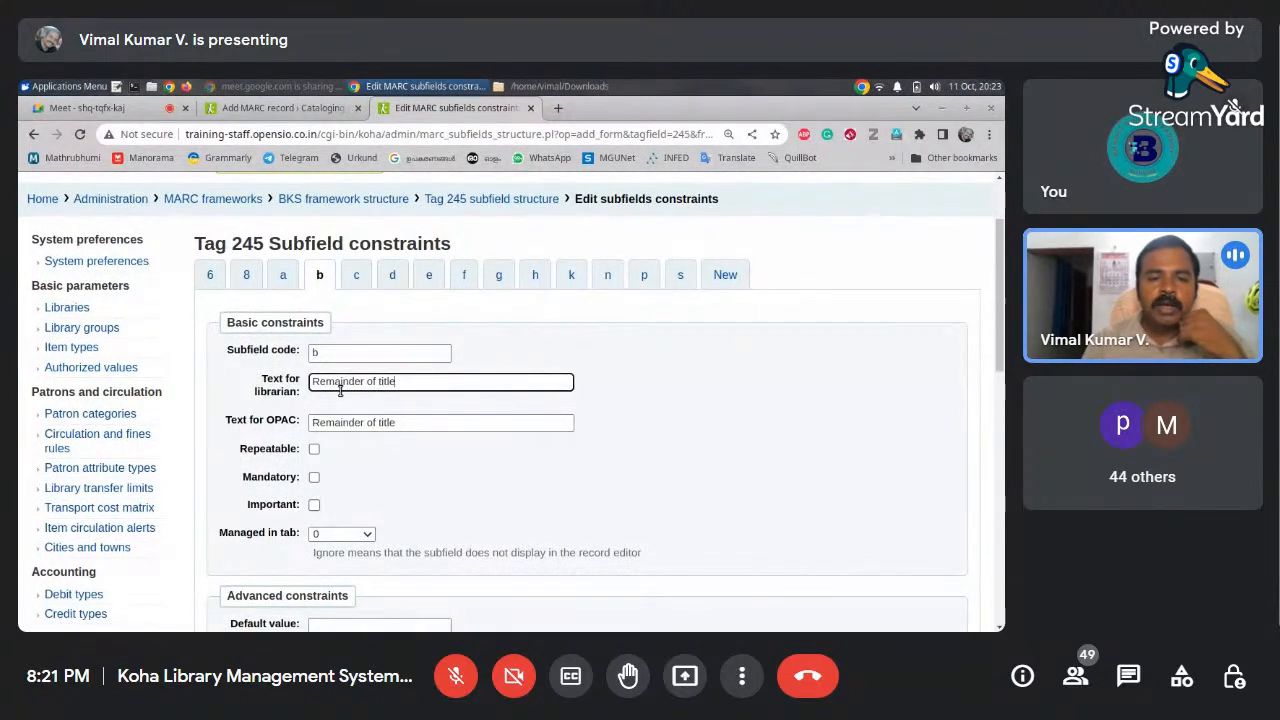
{"action": "triple_click", "coordinate": [362, 388]}
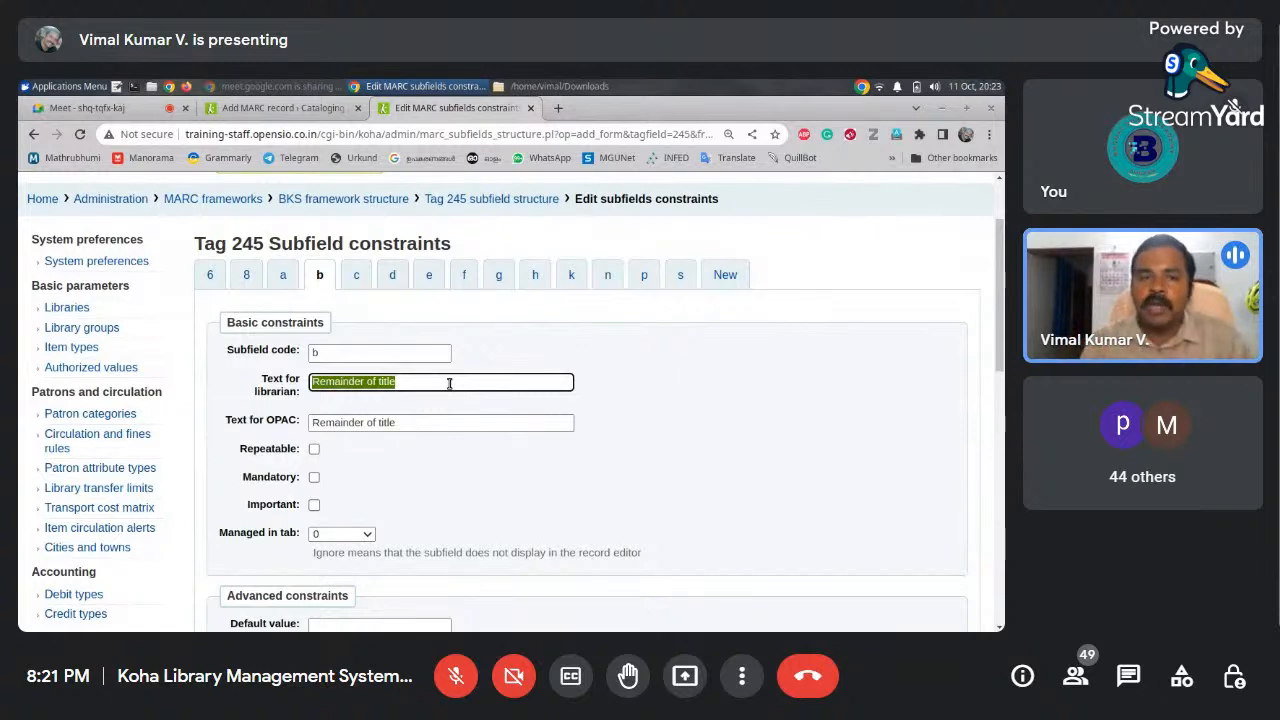
{"action": "type", "text": "Subtitle"}
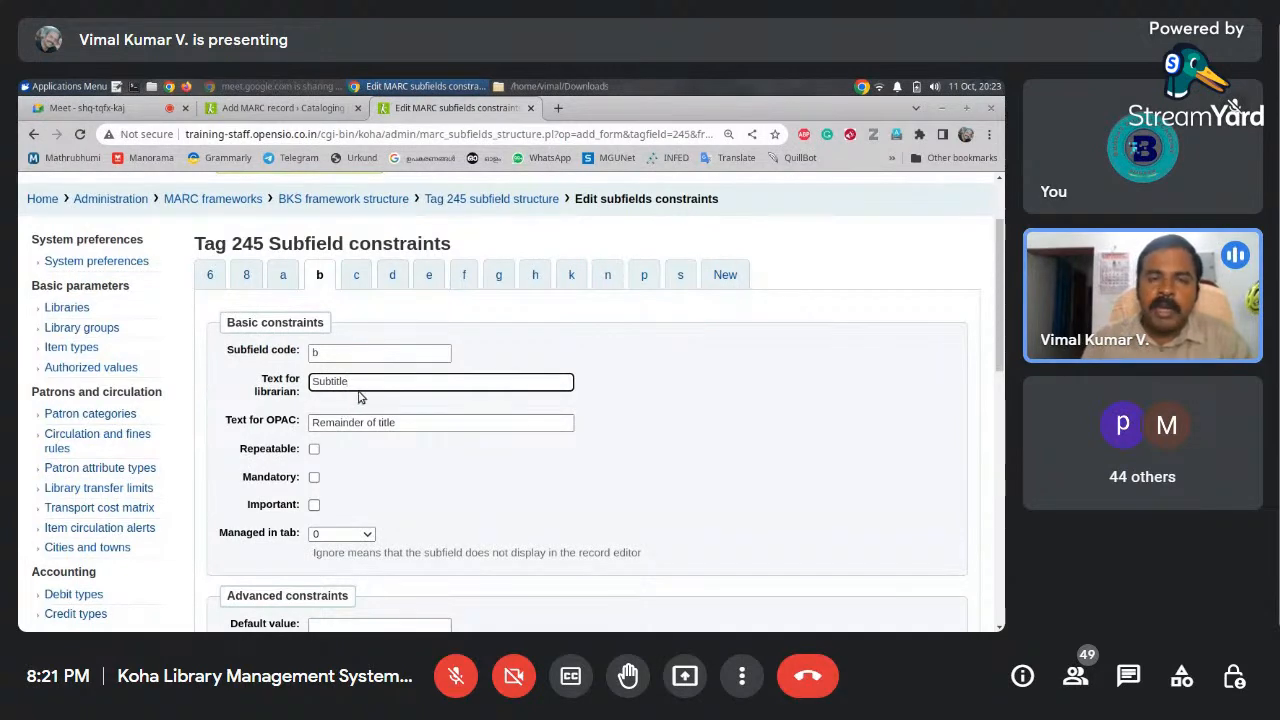
{"action": "left_click", "coordinate": [300, 112]}
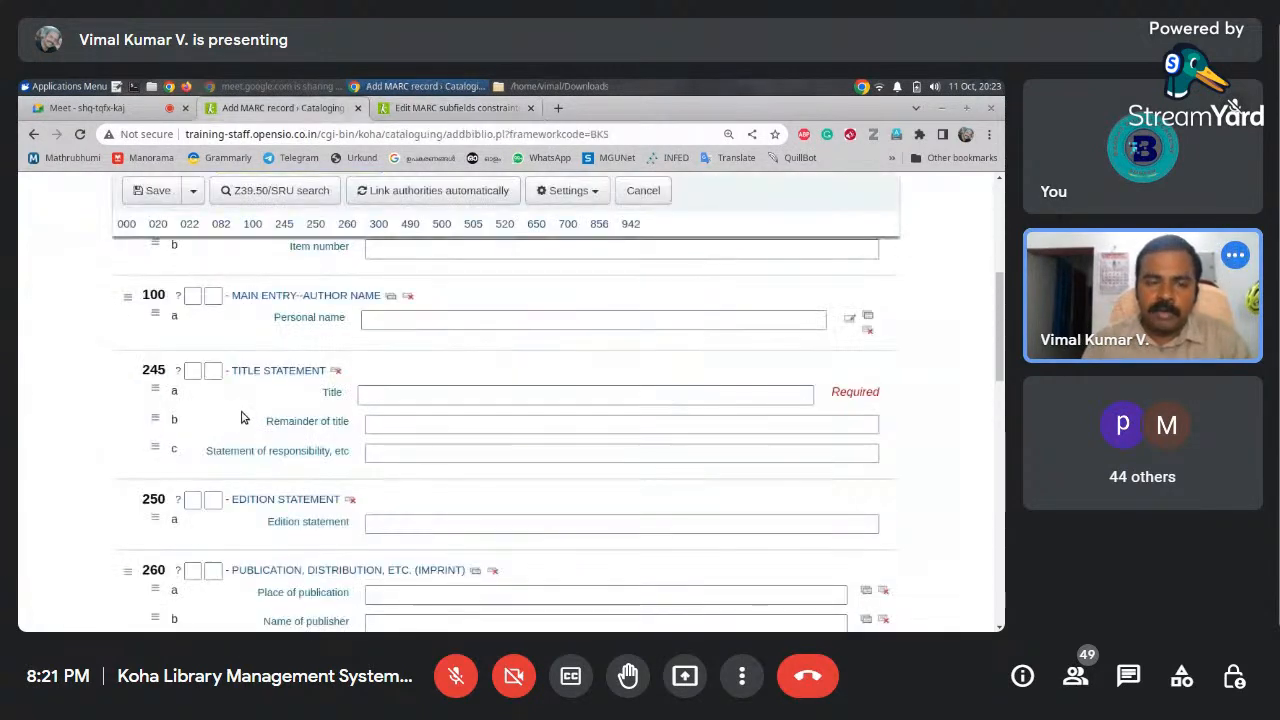
{"action": "left_click", "coordinate": [397, 110]}
{"action": "left_click_drag", "start_coordinate": [406, 423], "coordinate": [254, 424]}
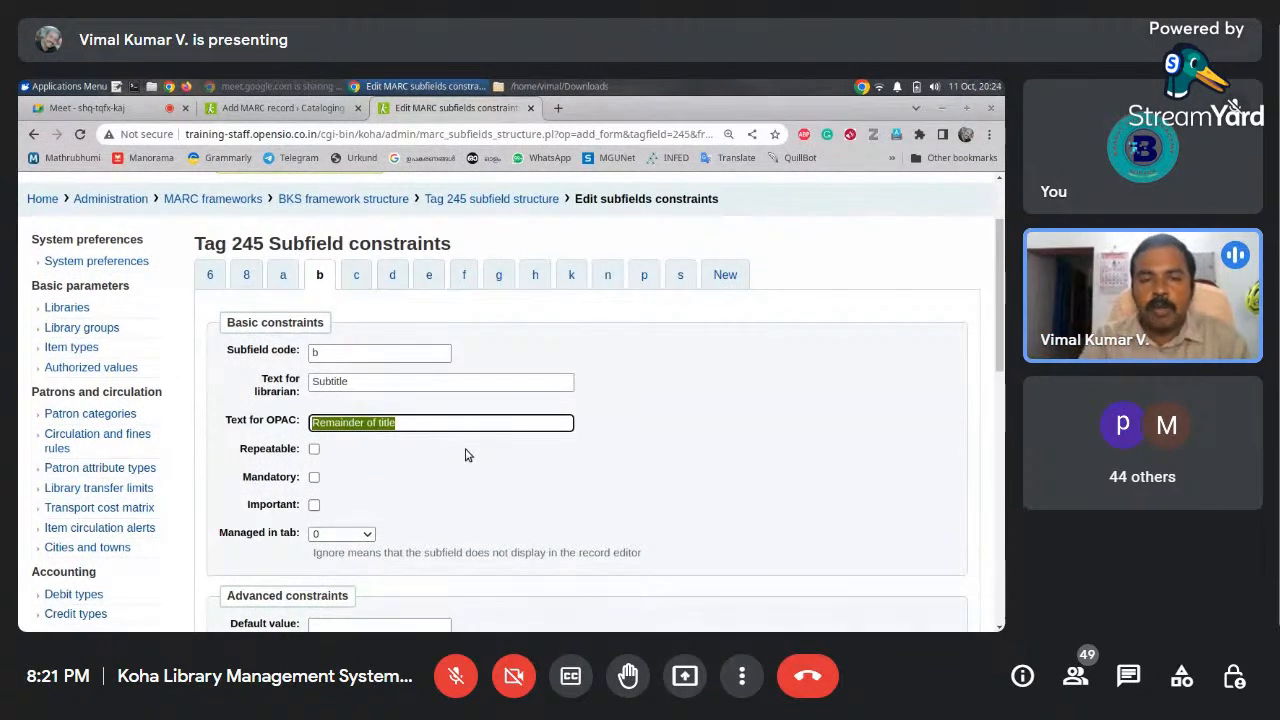
{"action": "type", "text": "Su"}
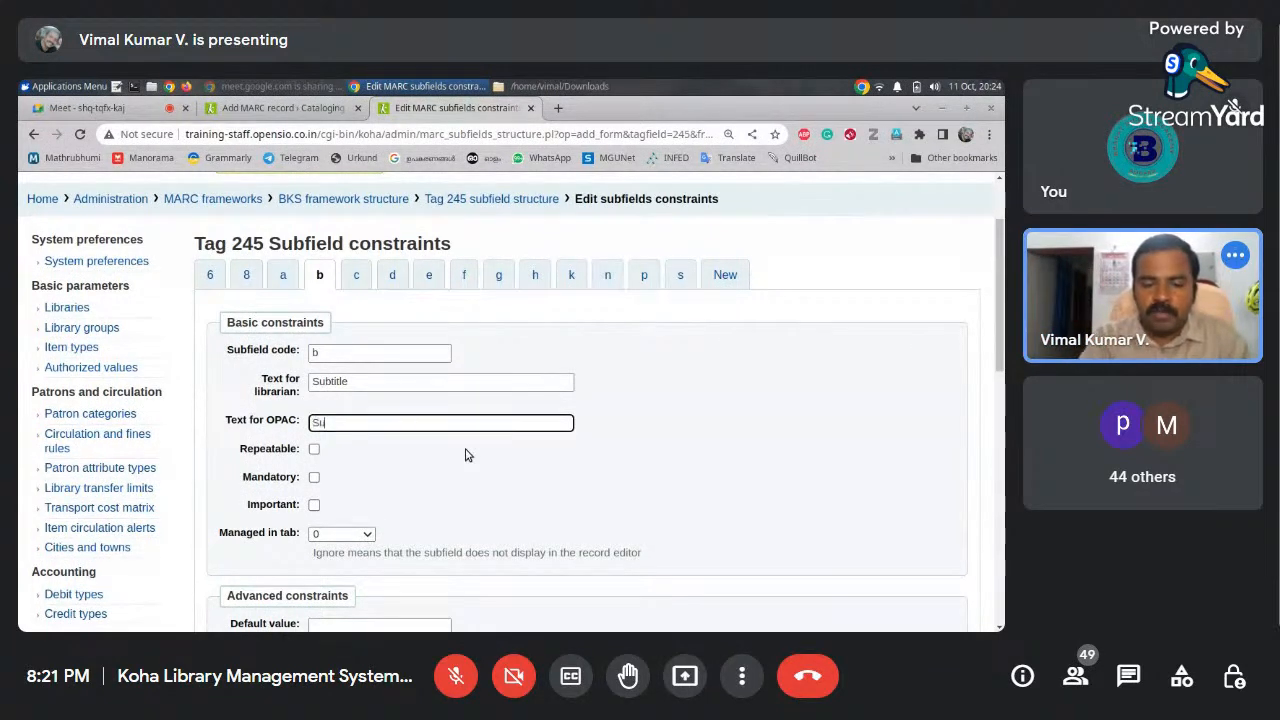
{"action": "type", "text": "btitle"}
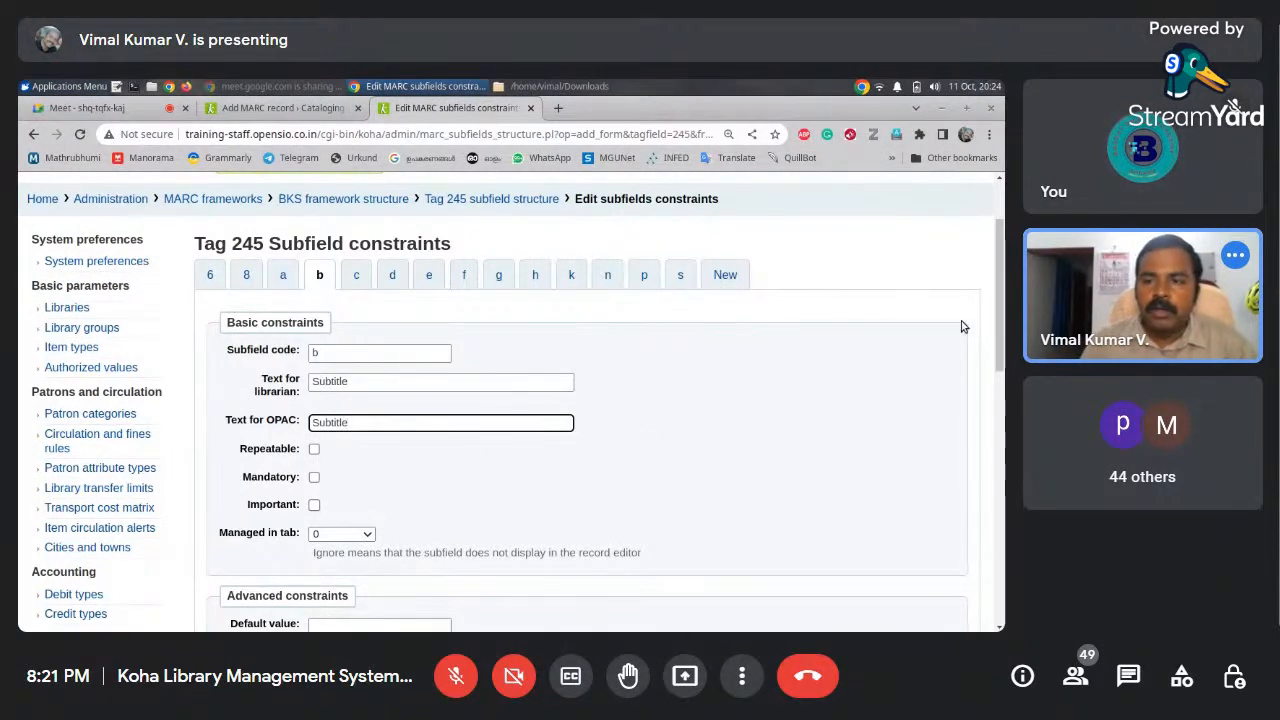
{"action": "scroll", "coordinate": [501, 456], "scroll_direction": "down", "scroll_amount": 1}
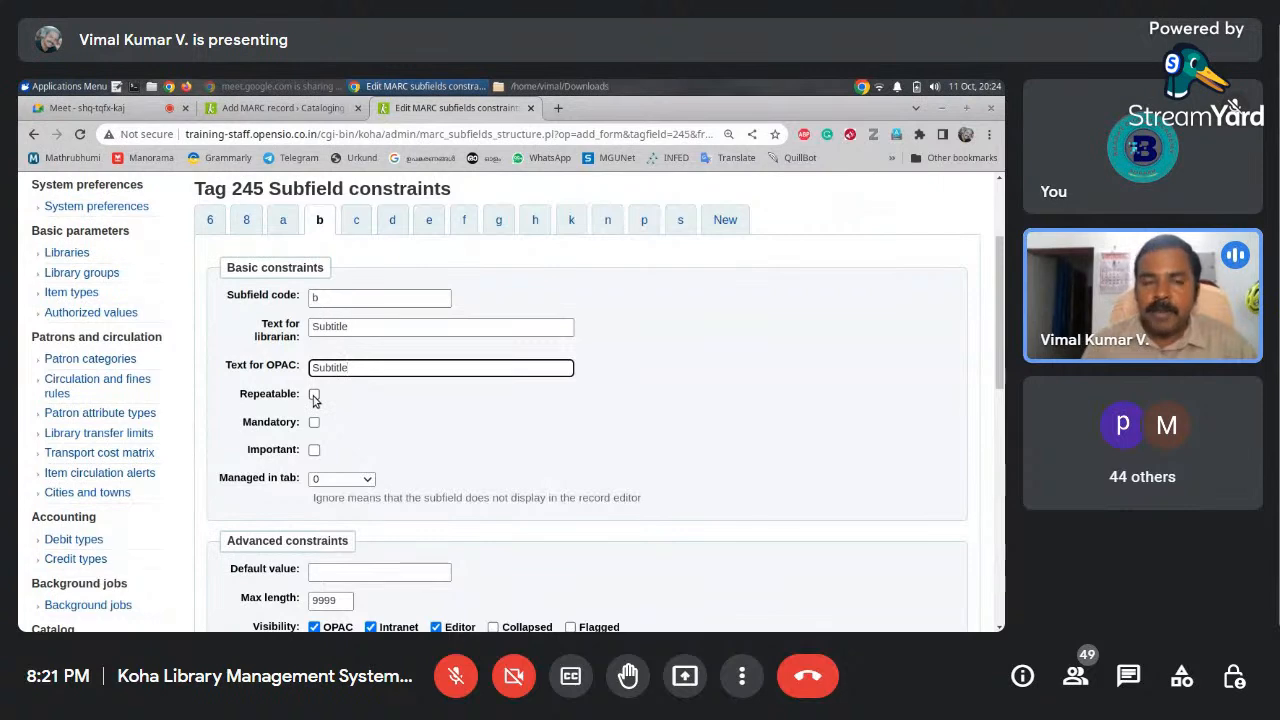
{"action": "left_click", "coordinate": [271, 109]}
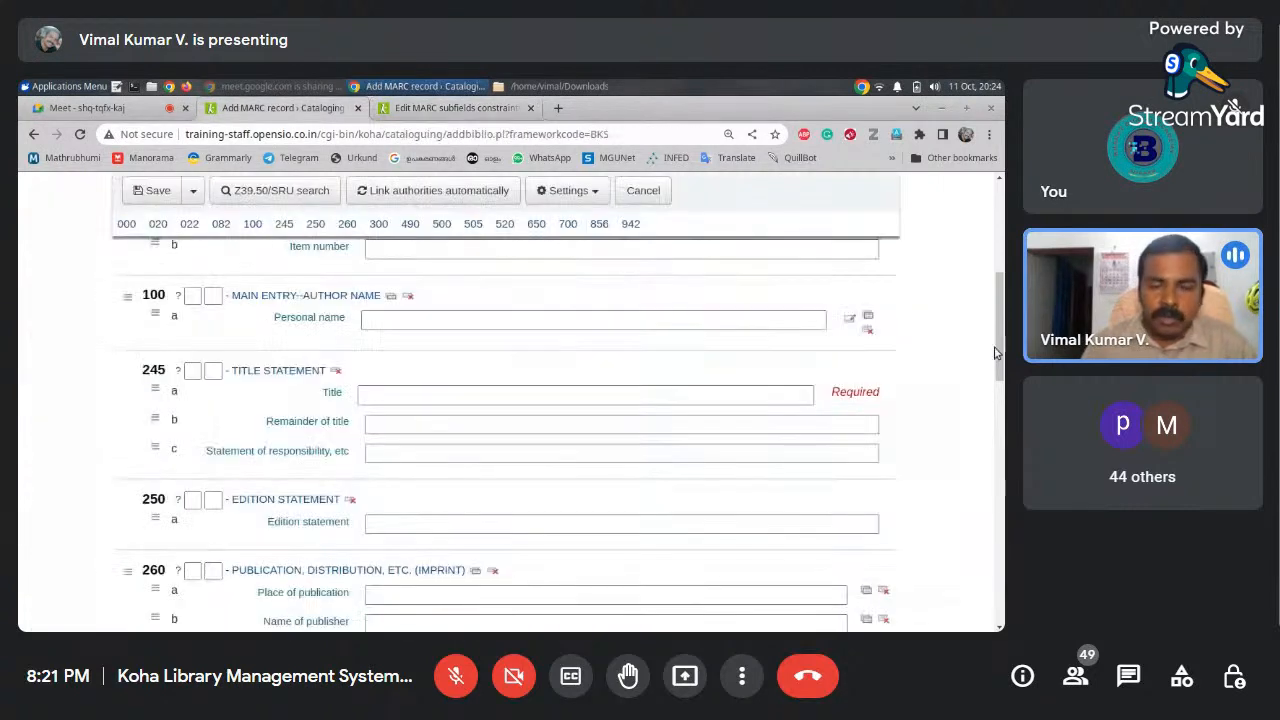
Repeat the 700 Personal name field and type the second author's name into it
{"action": "left_click_drag", "start_coordinate": [1003, 340], "coordinate": [965, 570]}
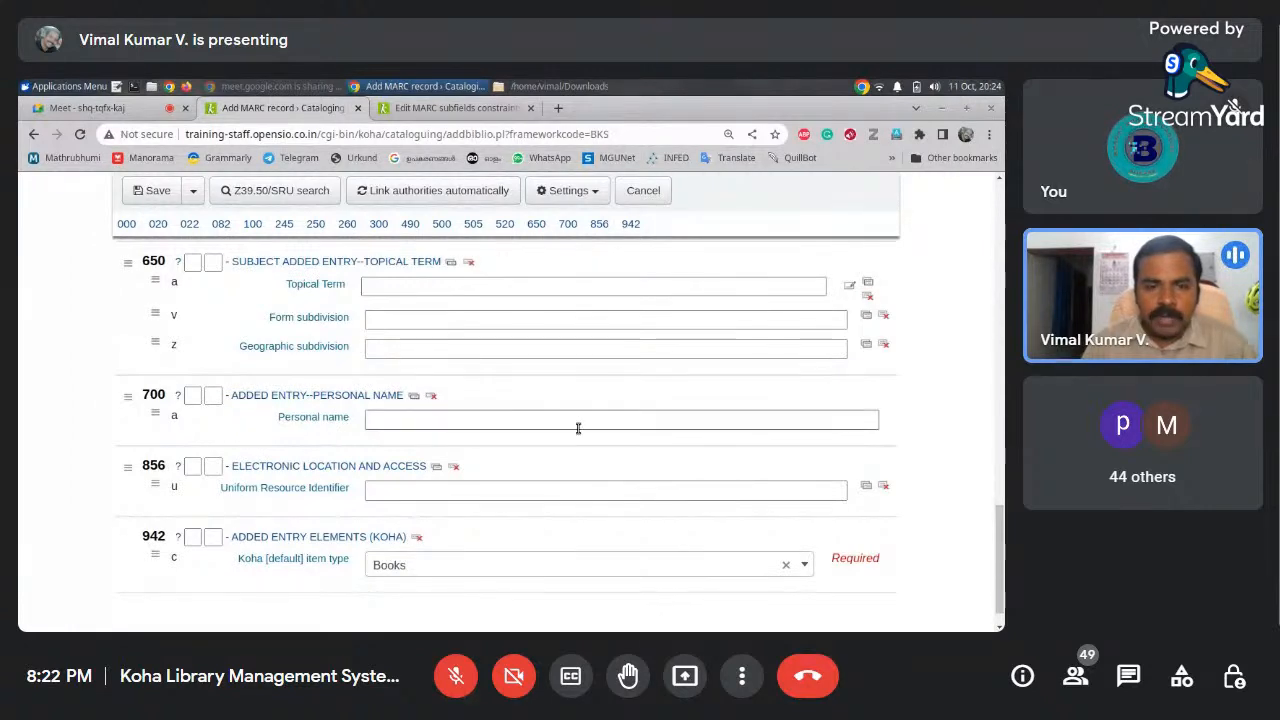
{"action": "left_click", "coordinate": [413, 399]}
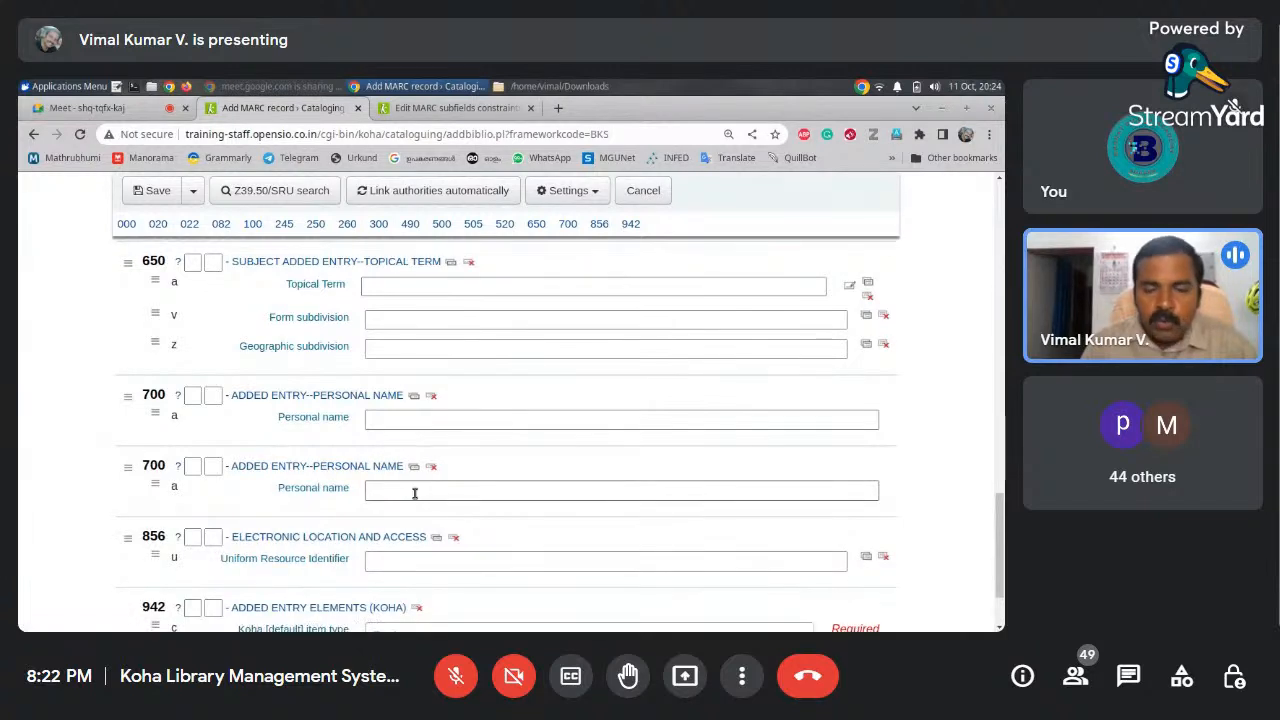
{"action": "left_click", "coordinate": [419, 422]}
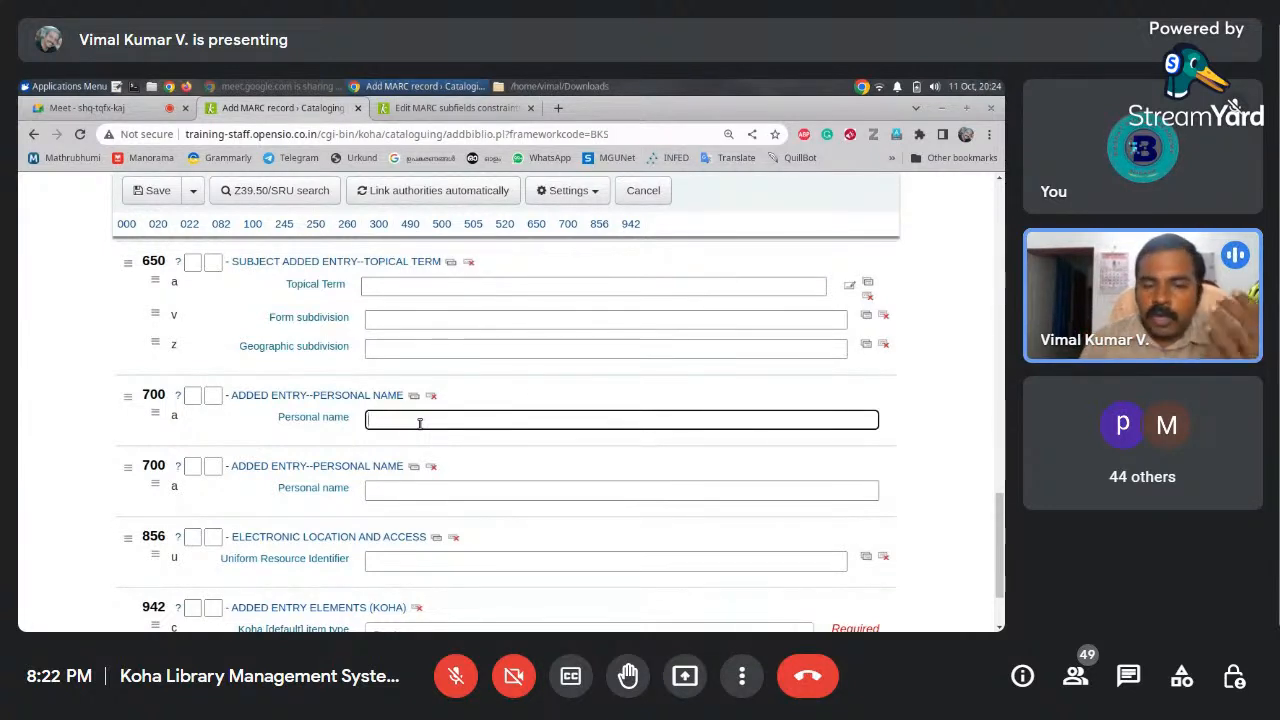
{"action": "left_click_drag", "start_coordinate": [999, 530], "coordinate": [996, 282]}
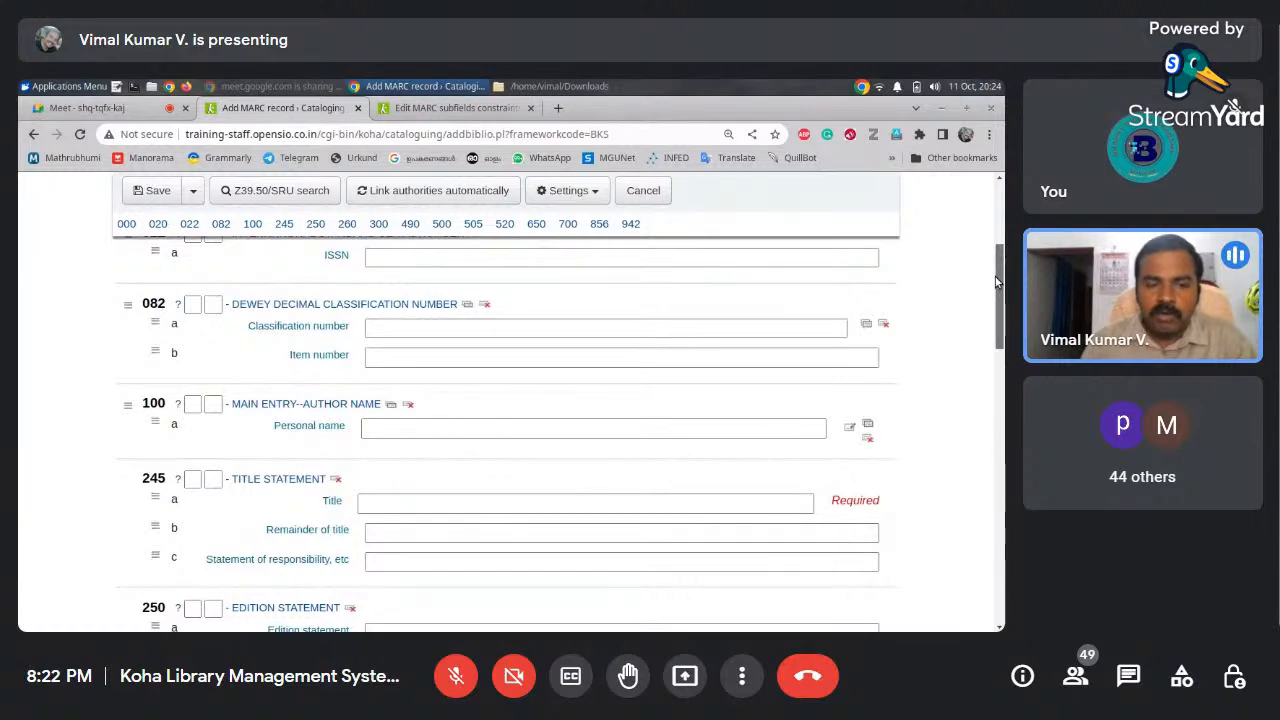
{"action": "left_click_drag", "start_coordinate": [996, 282], "coordinate": [958, 537]}
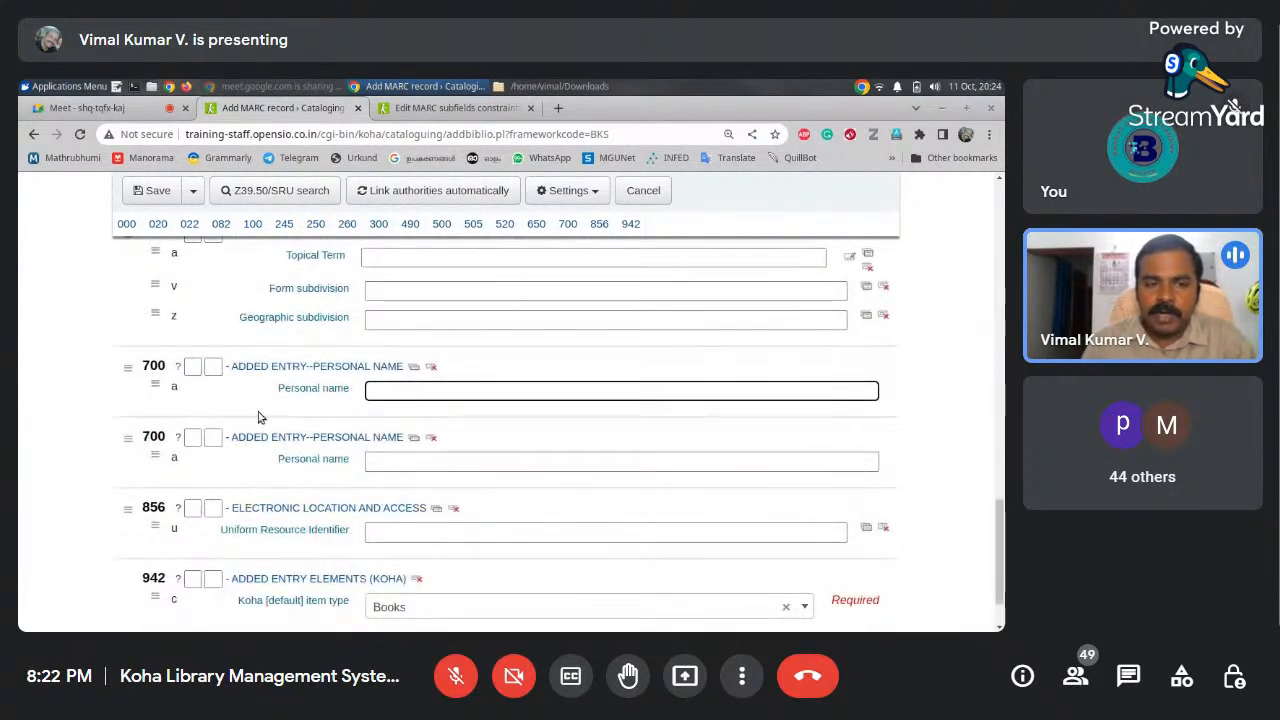
{"action": "left_click", "coordinate": [431, 437]}
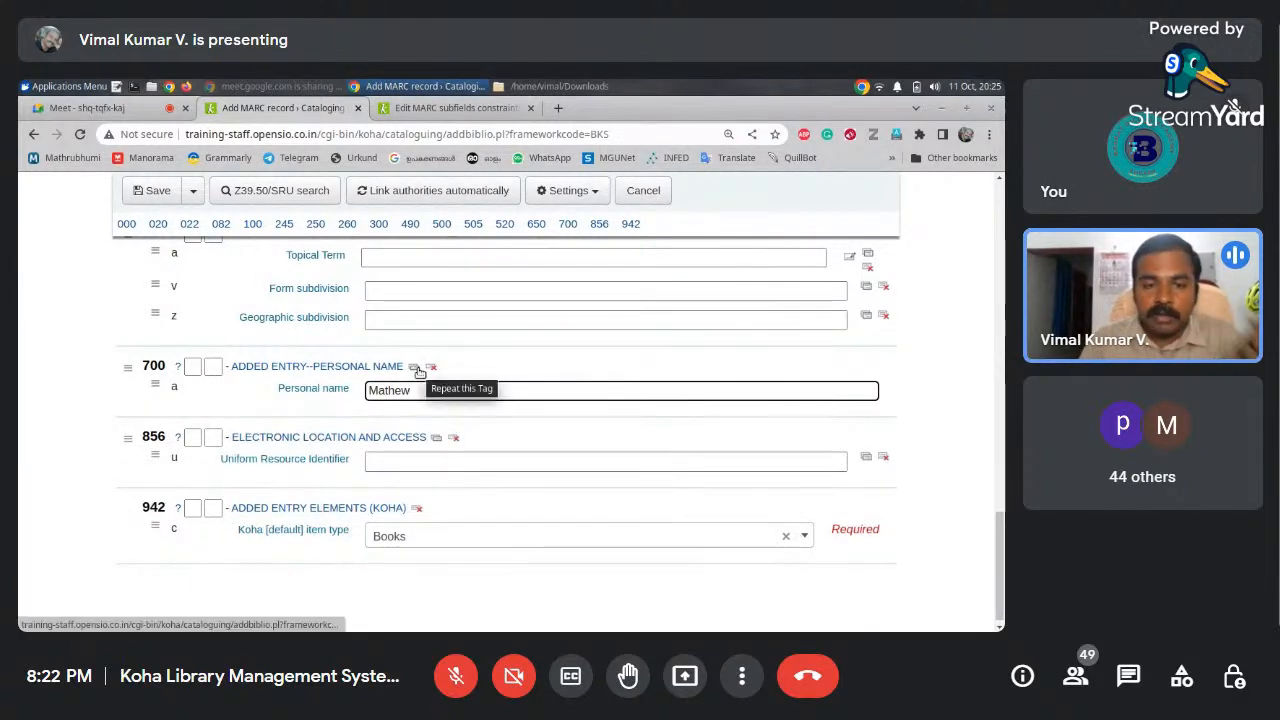
{"action": "left_click", "coordinate": [417, 369]}
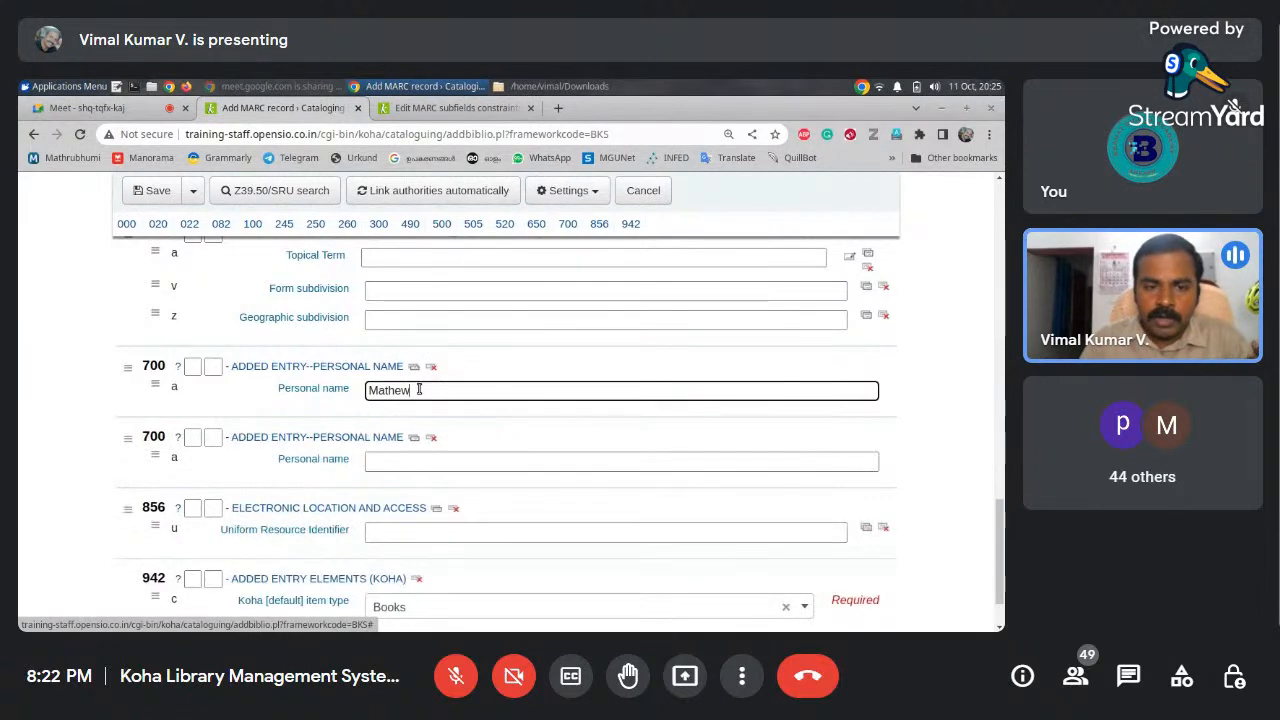
{"action": "left_click", "coordinate": [421, 459]}
{"action": "type", "text": "Manojj"}
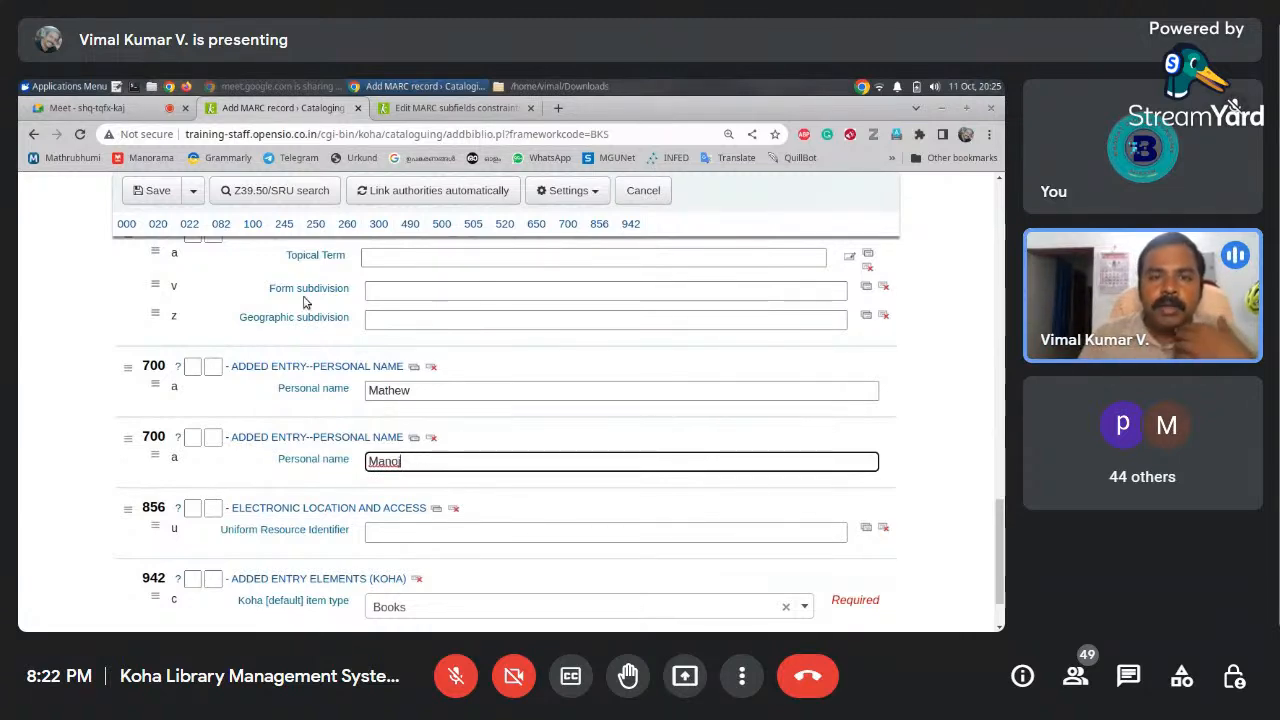
{"action": "left_click", "coordinate": [480, 109]}
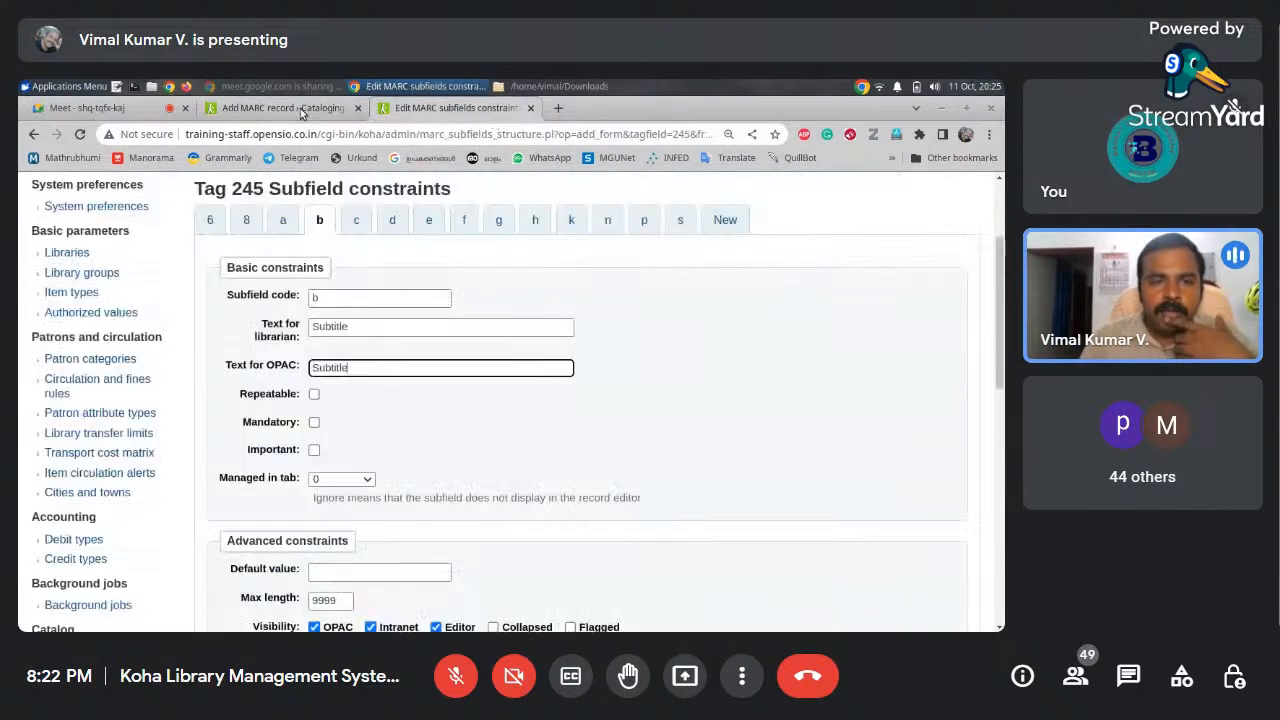
{"action": "left_click", "coordinate": [308, 110]}
{"action": "left_click", "coordinate": [455, 108]}
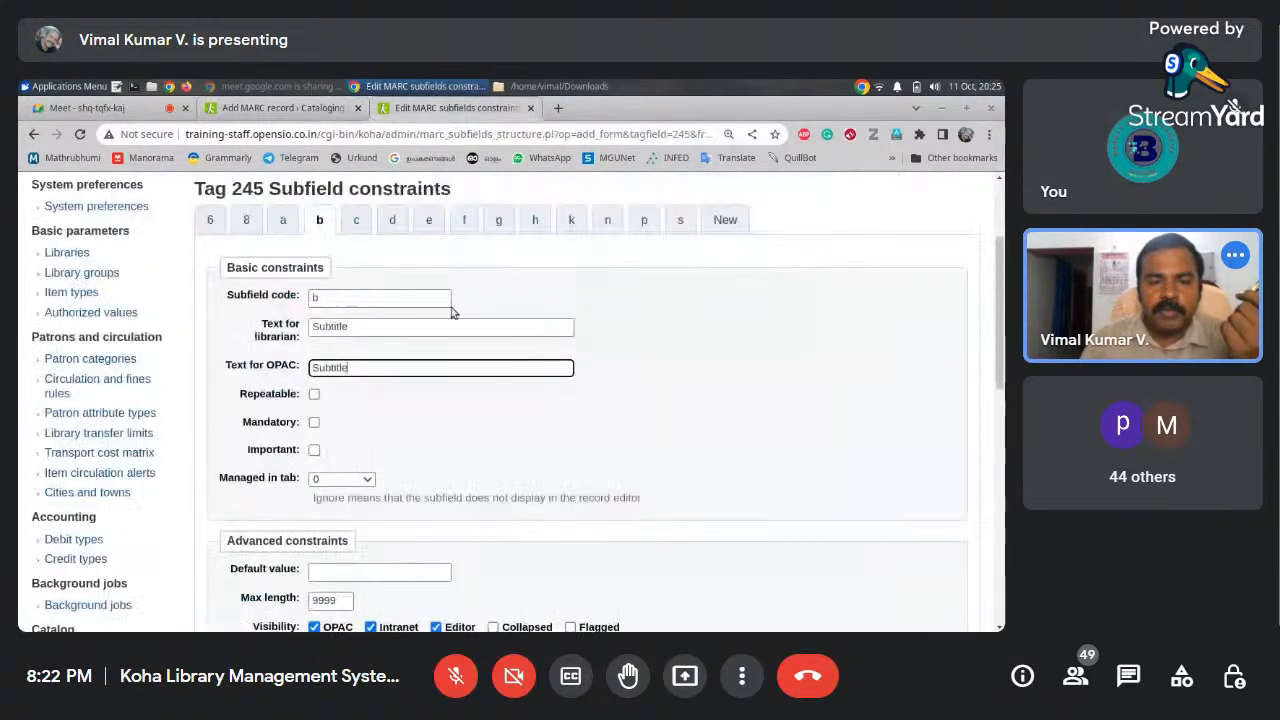
{"action": "left_click", "coordinate": [315, 396]}
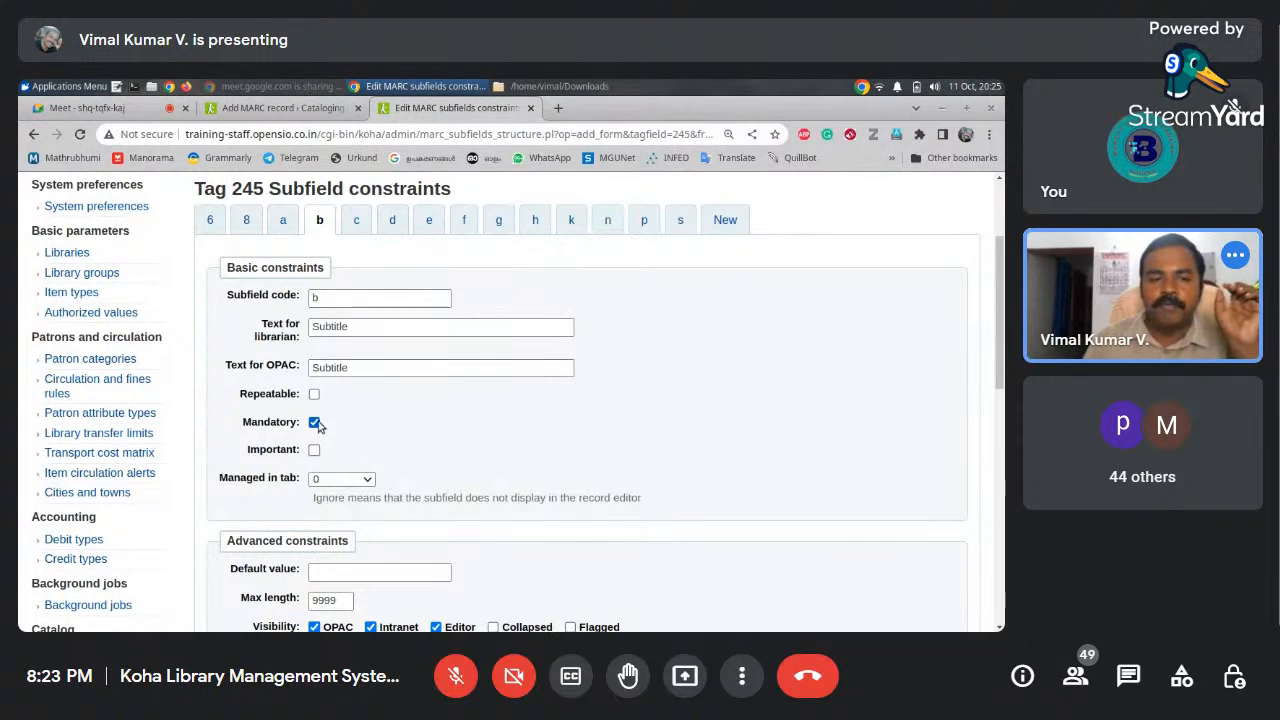
{"action": "scroll", "coordinate": [1003, 375], "scroll_direction": "down", "scroll_amount": 1}
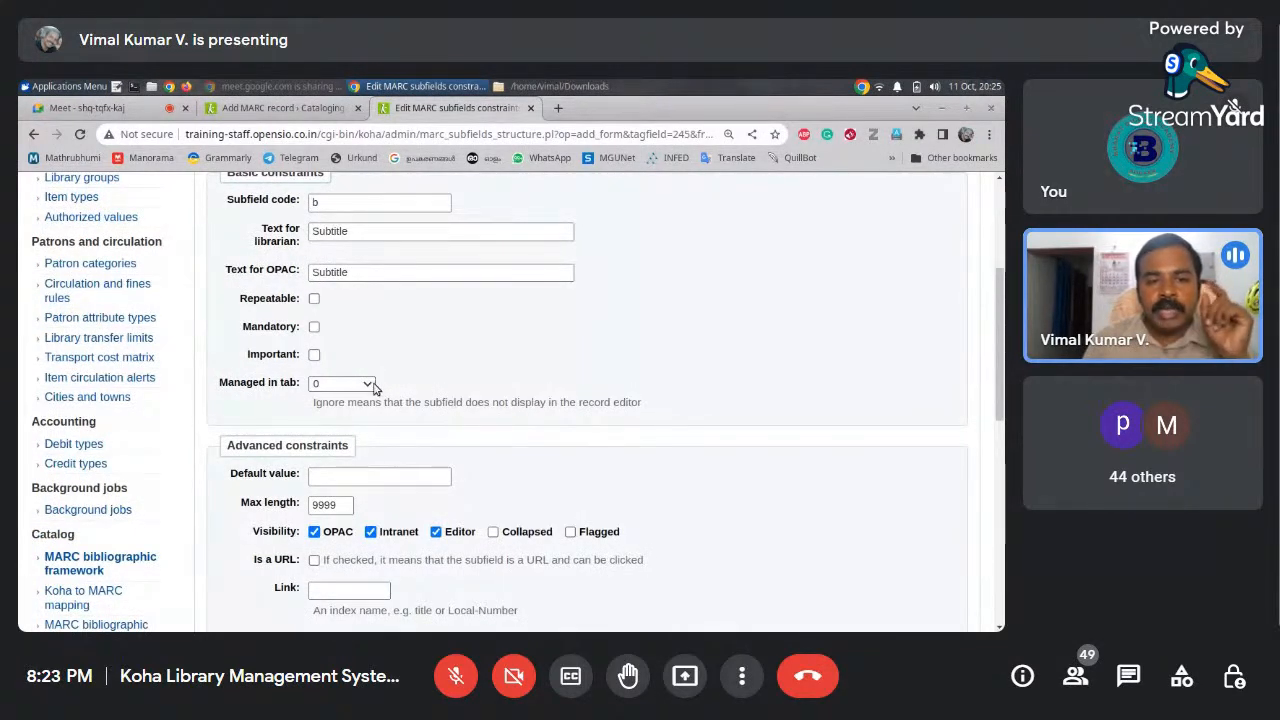
{"action": "left_click", "coordinate": [283, 107]}
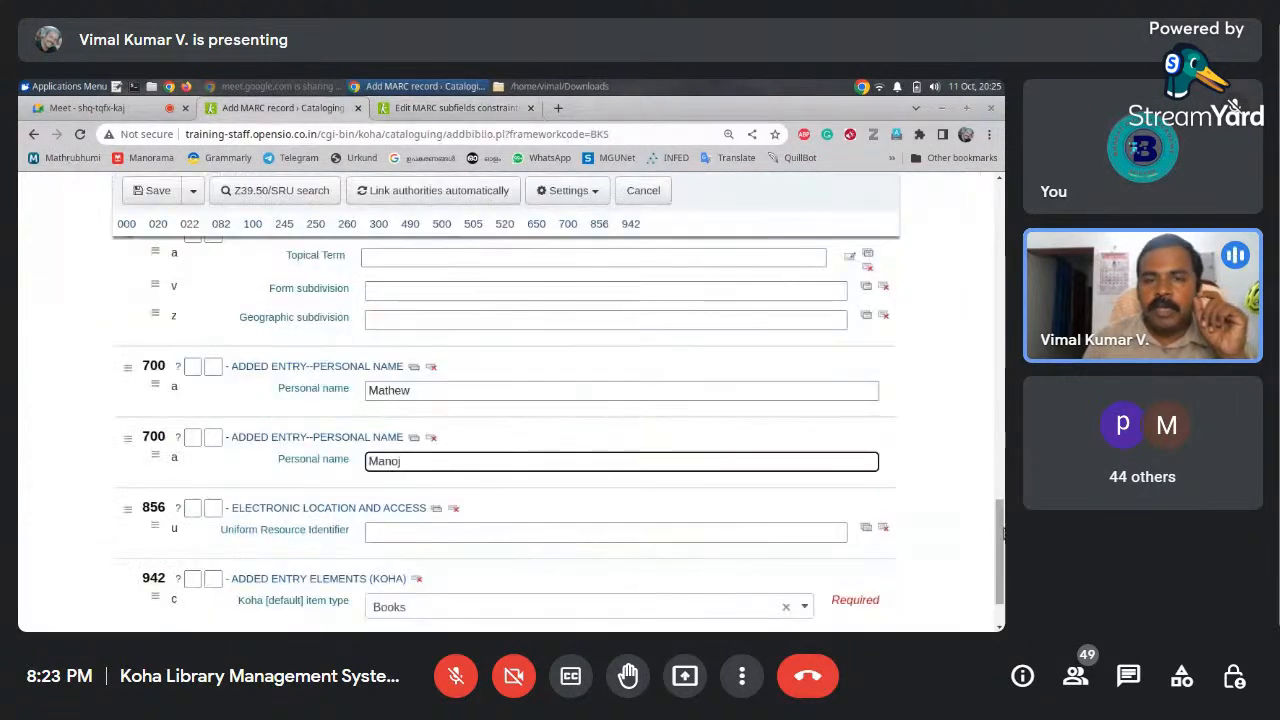
{"action": "left_click_drag", "start_coordinate": [999, 550], "coordinate": [999, 225]}
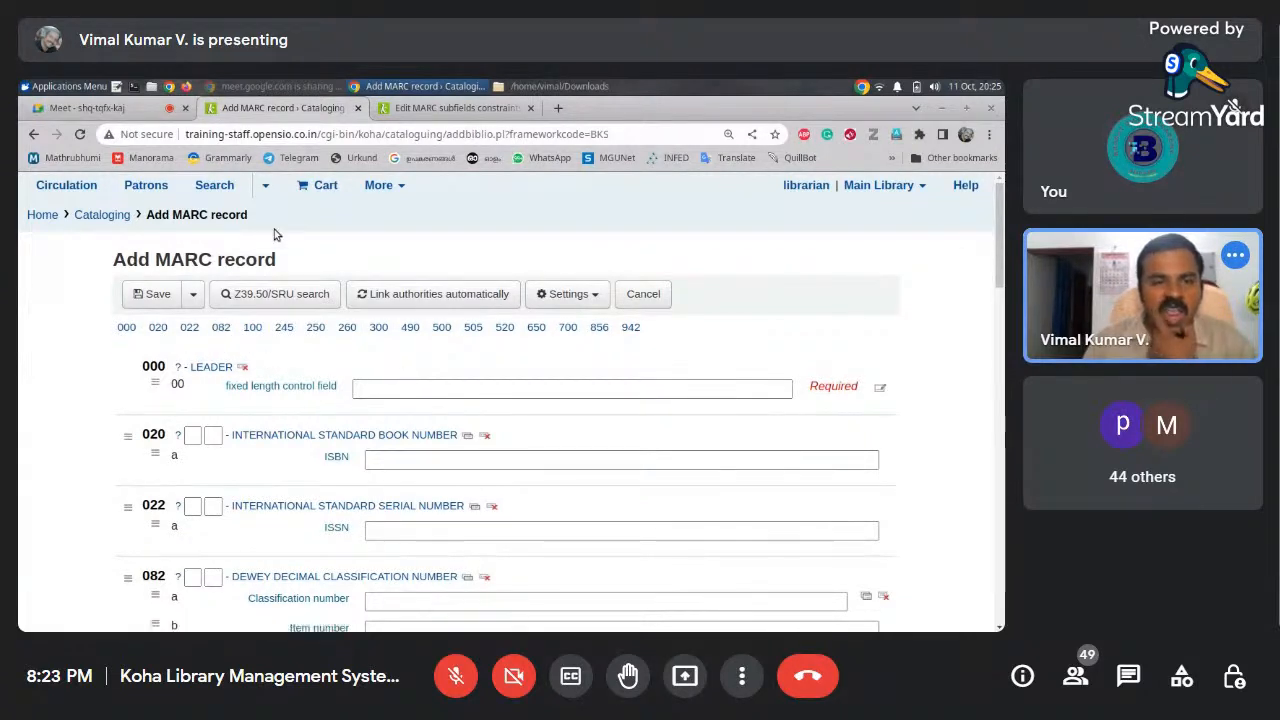
Set subfield b's Managed in tab option to ignore
{"action": "left_click", "coordinate": [460, 108]}
{"action": "left_click", "coordinate": [368, 386]}
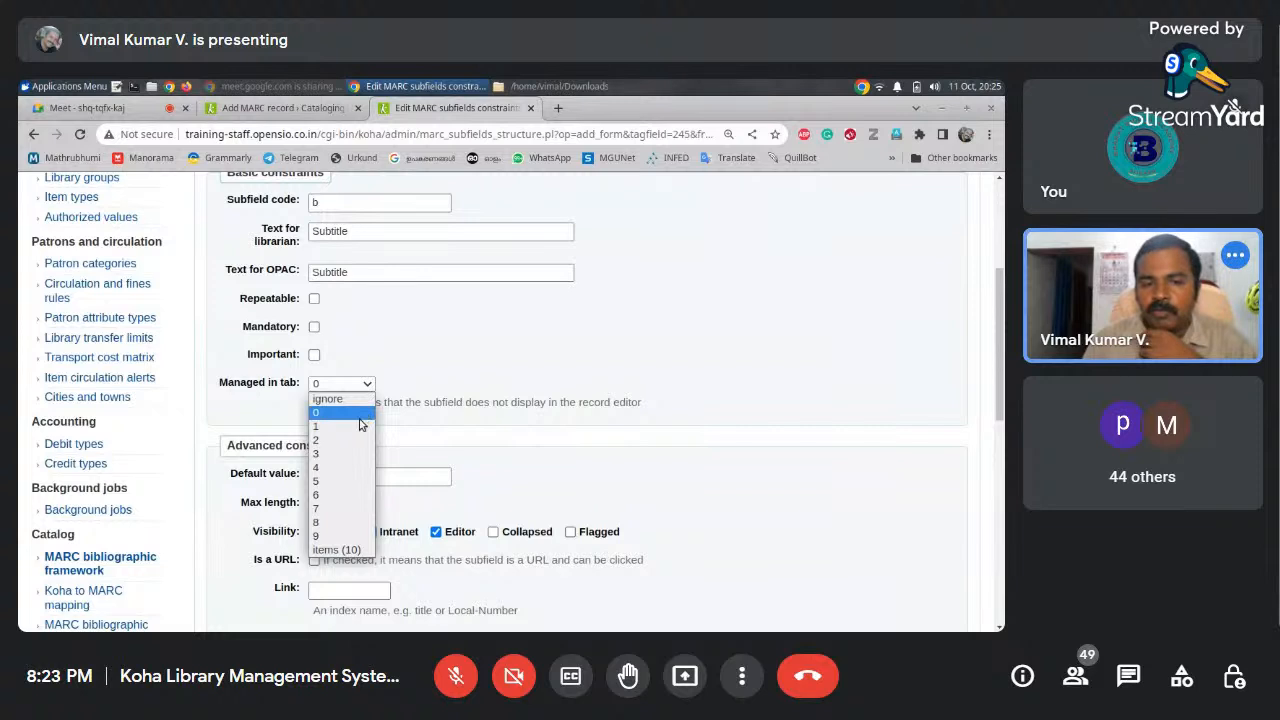
{"action": "left_click", "coordinate": [361, 414]}
{"action": "left_click", "coordinate": [280, 108]}
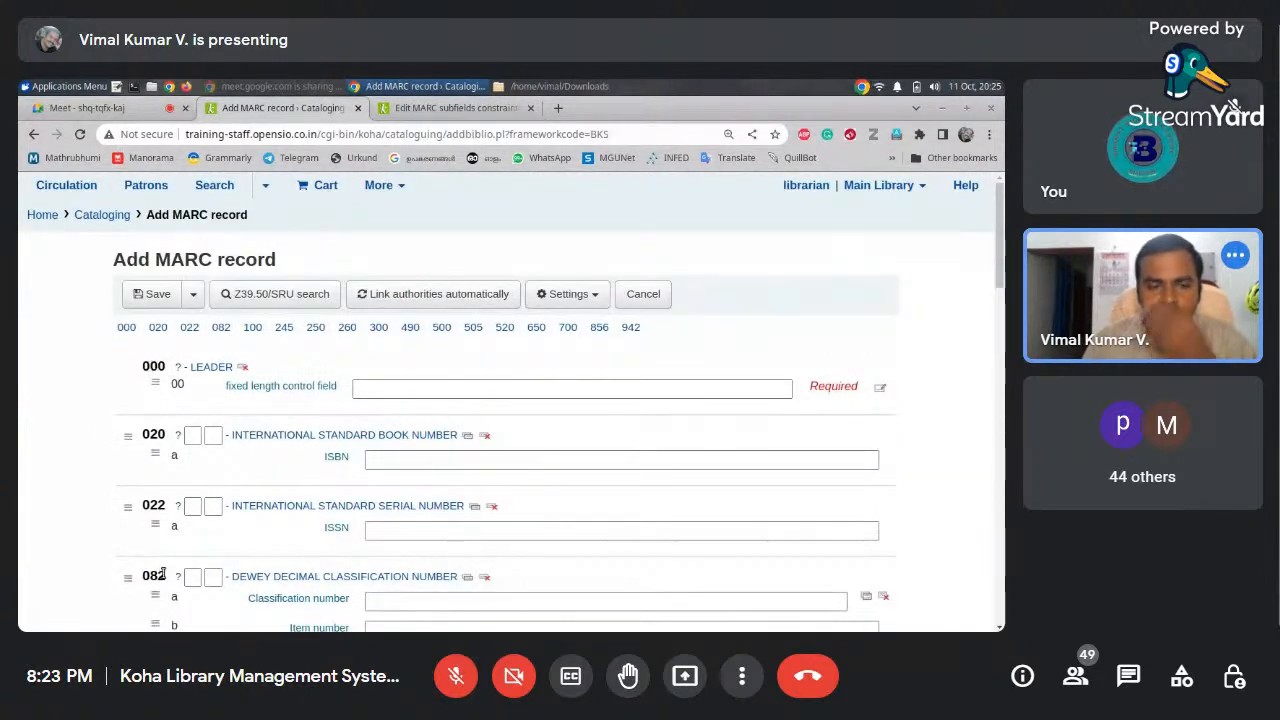
{"action": "left_click", "coordinate": [452, 108]}
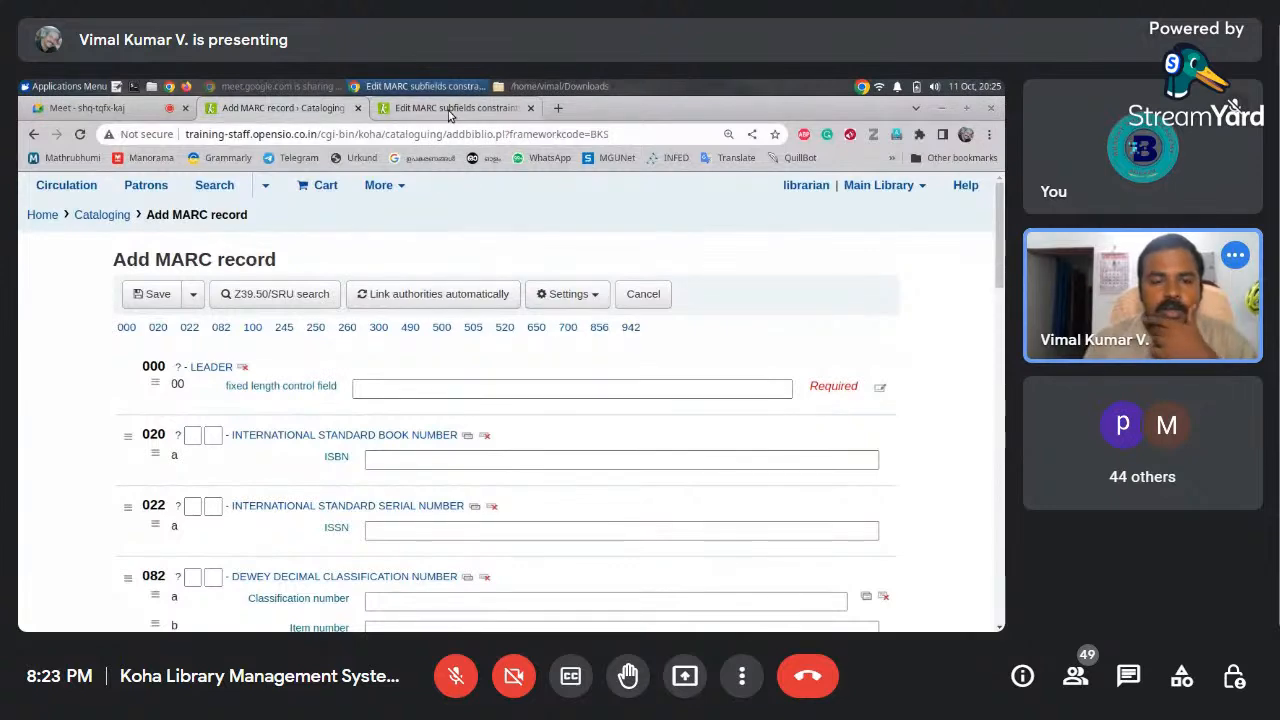
{"action": "left_click", "coordinate": [368, 388]}
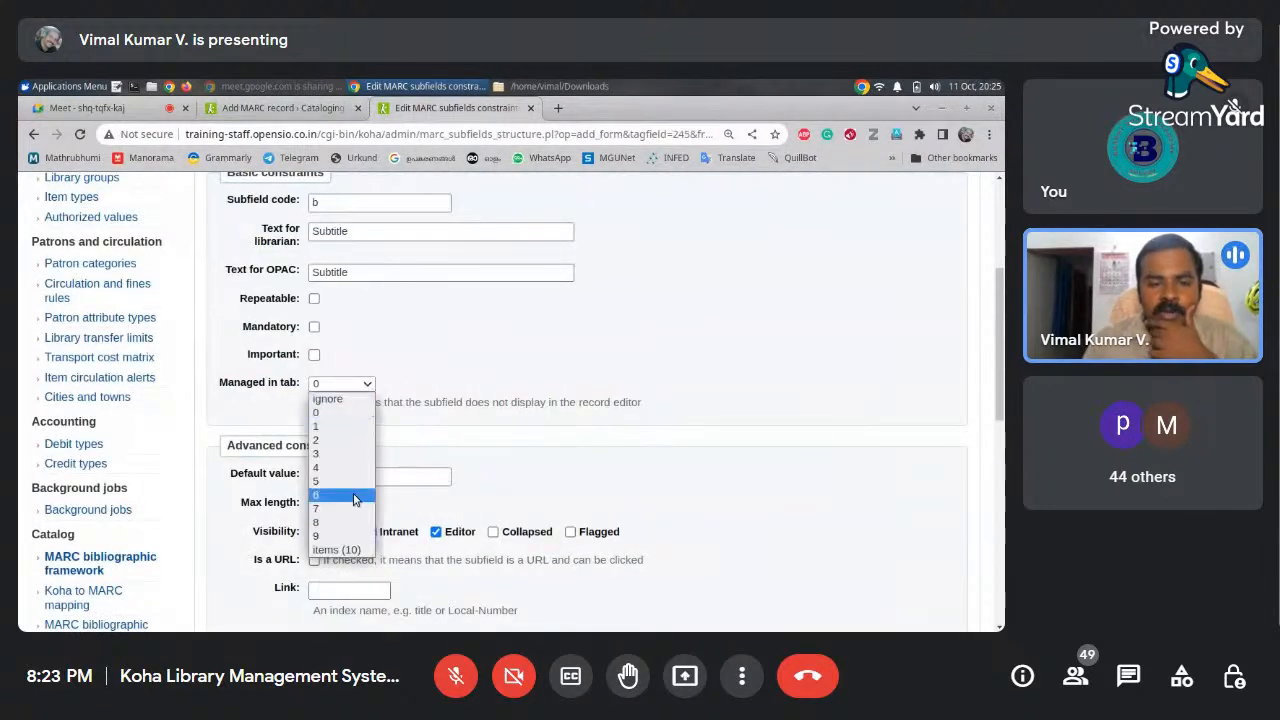
{"action": "left_click", "coordinate": [328, 399]}
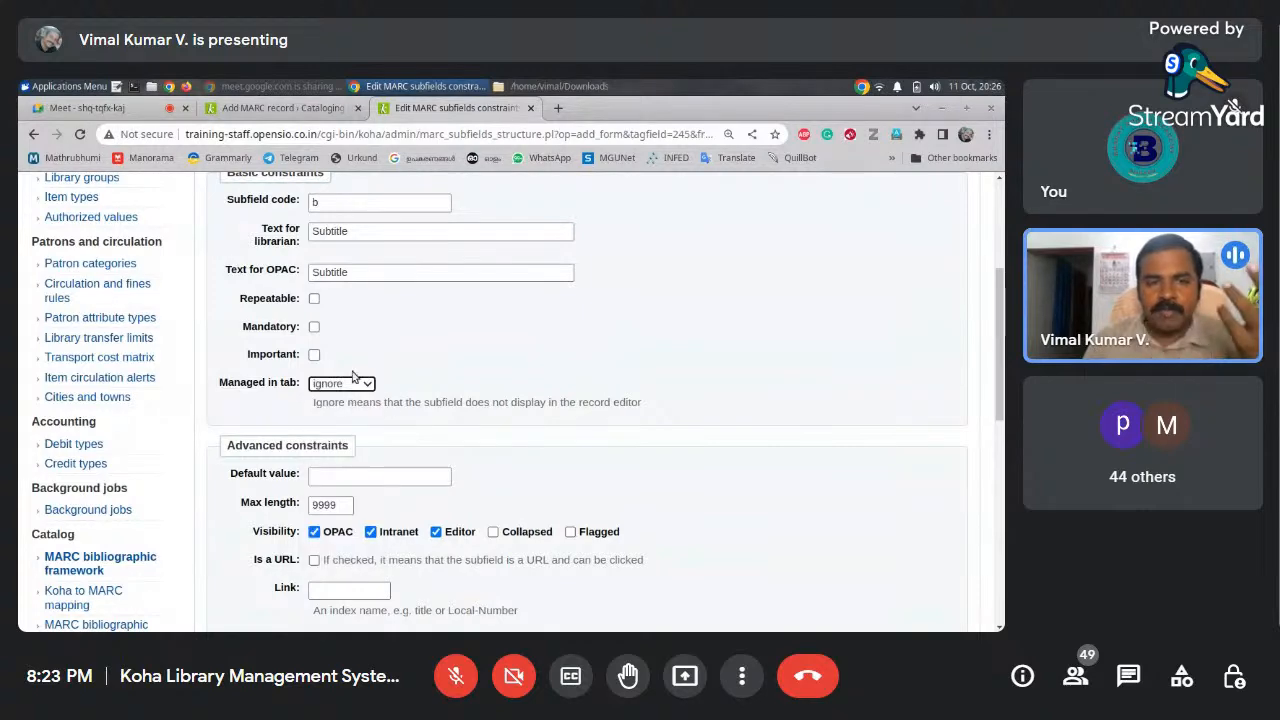
{"action": "left_click", "coordinate": [280, 108]}
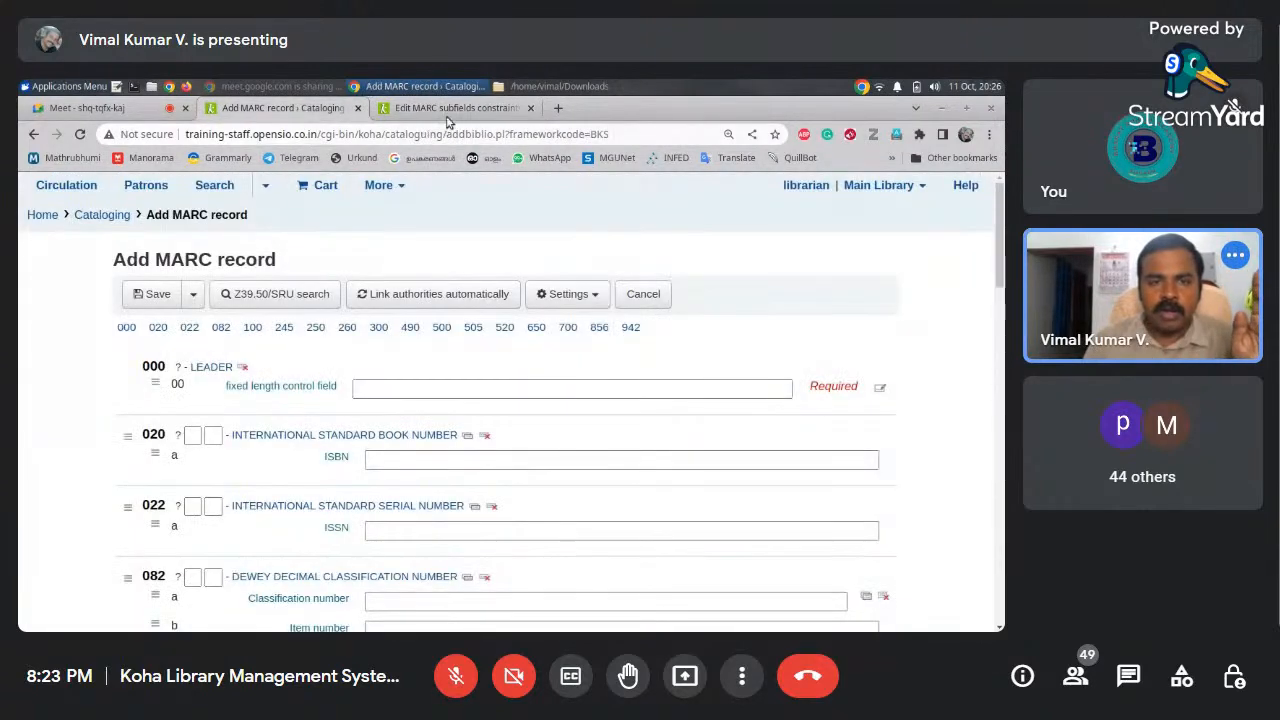
{"action": "left_click", "coordinate": [446, 104]}
Keep ignore selected and save the subfield b constraints
{"action": "mouse_move", "coordinate": [1000, 355]}
{"action": "left_mouse_down"}
{"action": "mouse_move", "coordinate": [992, 297]}
{"action": "mouse_move", "coordinate": [992, 335]}
{"action": "left_mouse_up"}
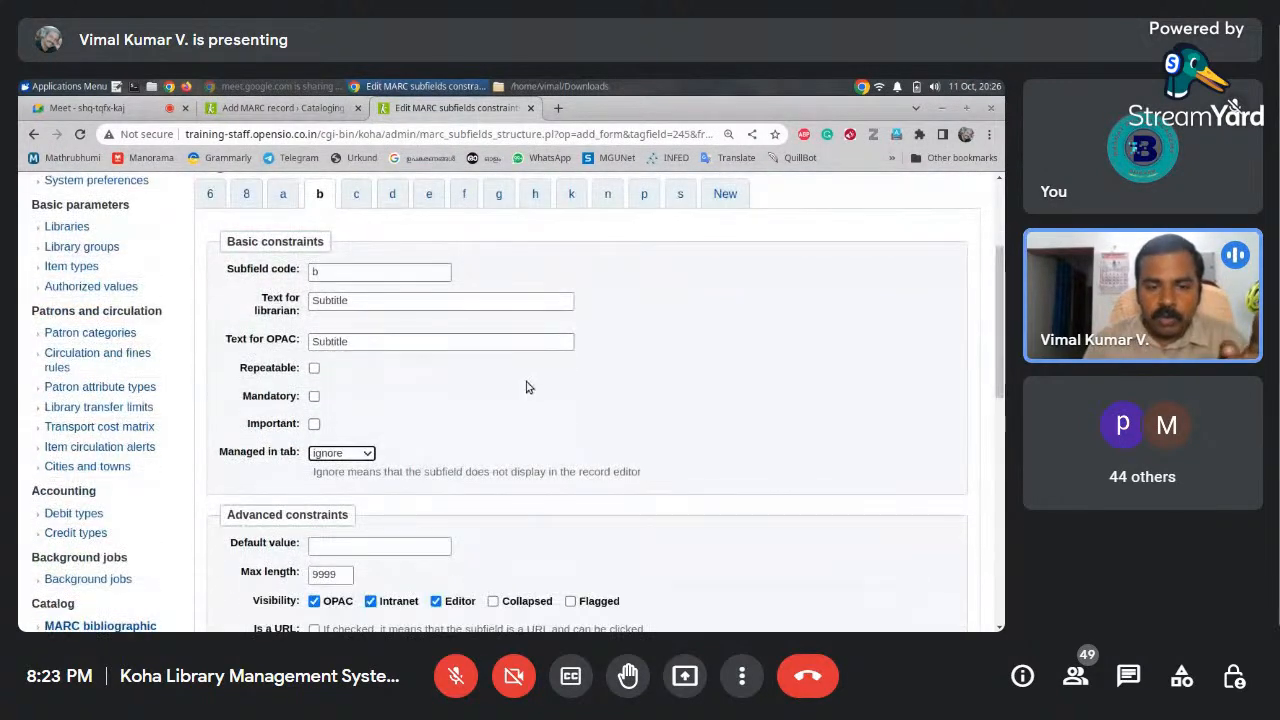
{"action": "left_click", "coordinate": [369, 456]}
{"action": "left_click", "coordinate": [421, 483]}
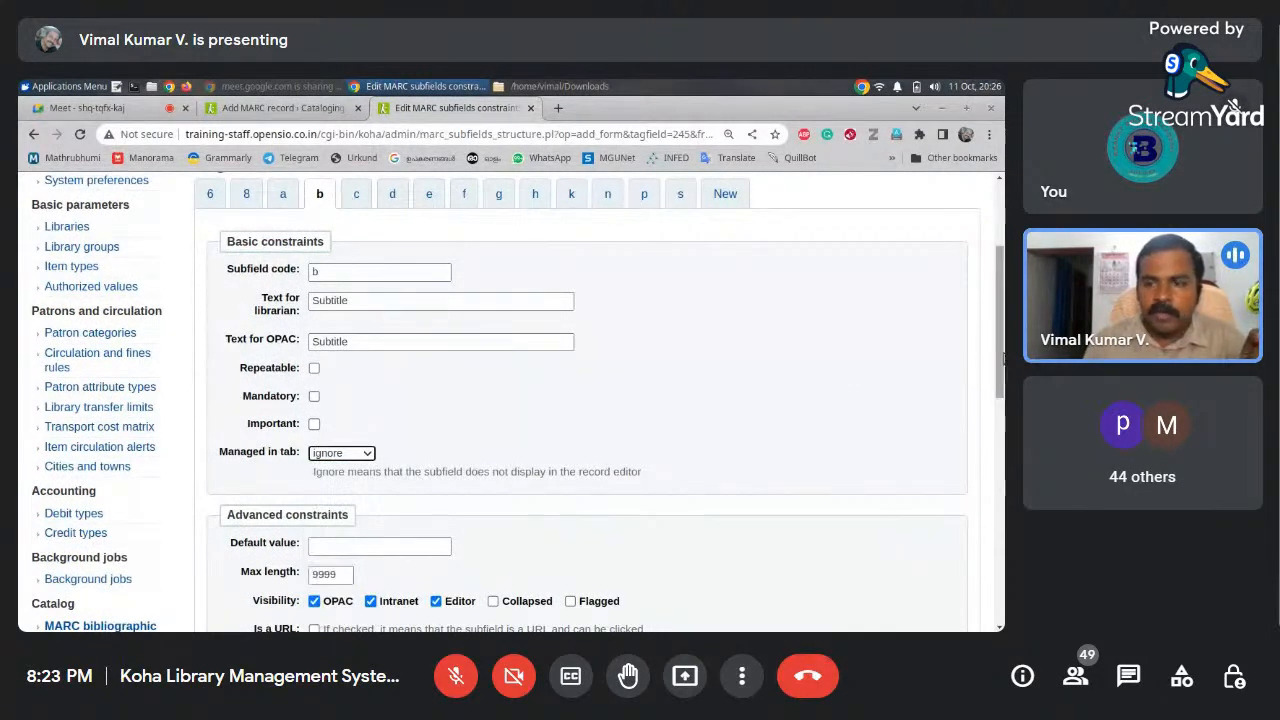
{"action": "left_click_drag", "start_coordinate": [1003, 358], "coordinate": [977, 501]}
{"action": "left_click", "coordinate": [252, 449]}
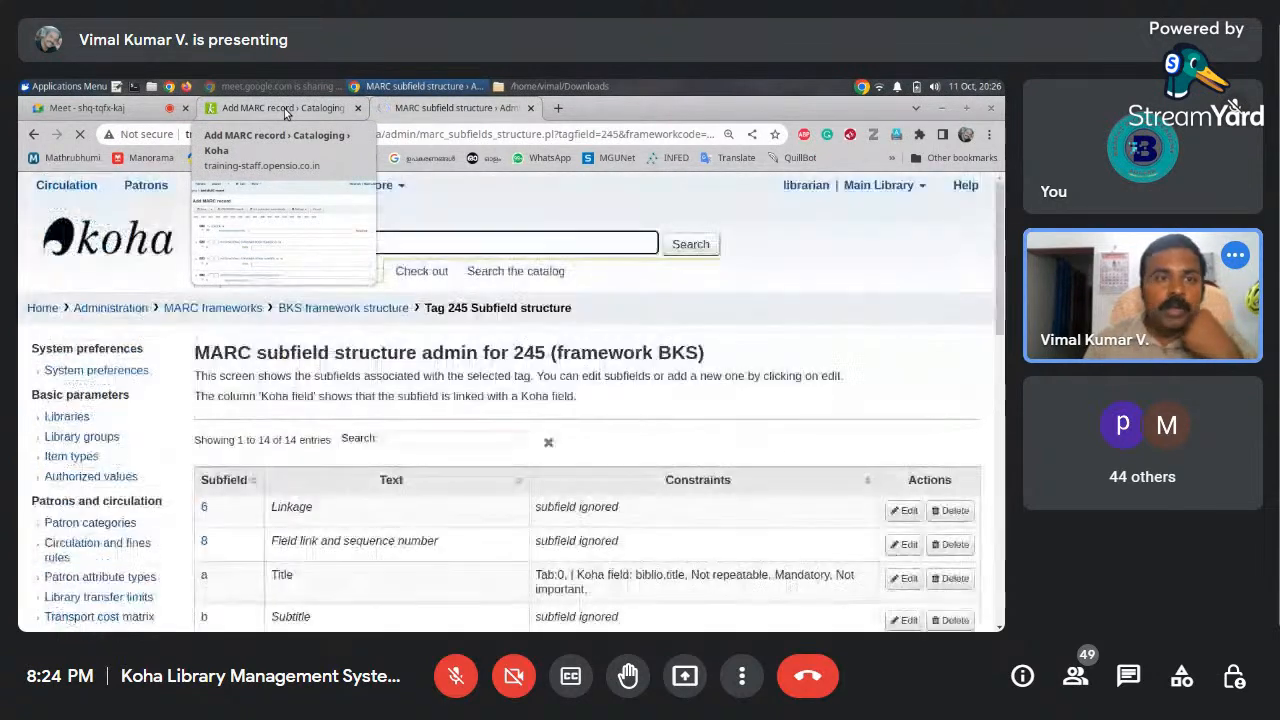
Reload the Add MARC record form, then view tag 245's subfield structure list
{"action": "left_click", "coordinate": [285, 108]}
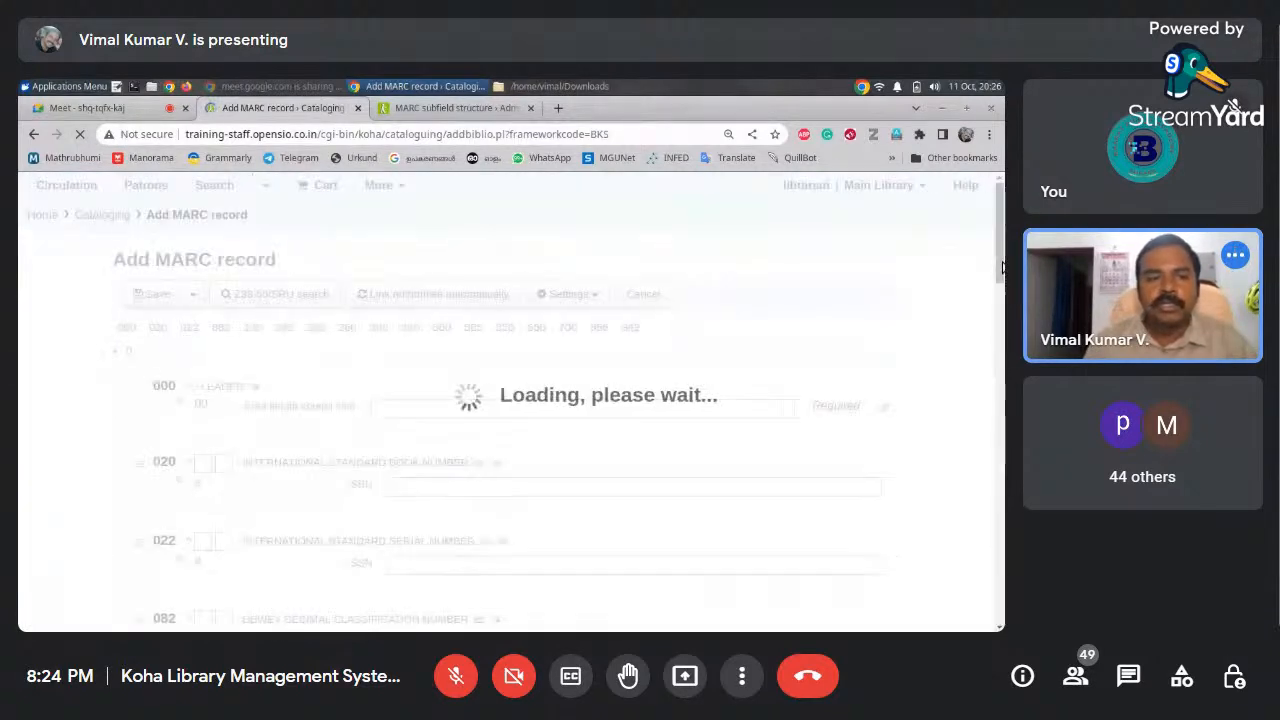
{"action": "left_click_drag", "start_coordinate": [1002, 266], "coordinate": [995, 342]}
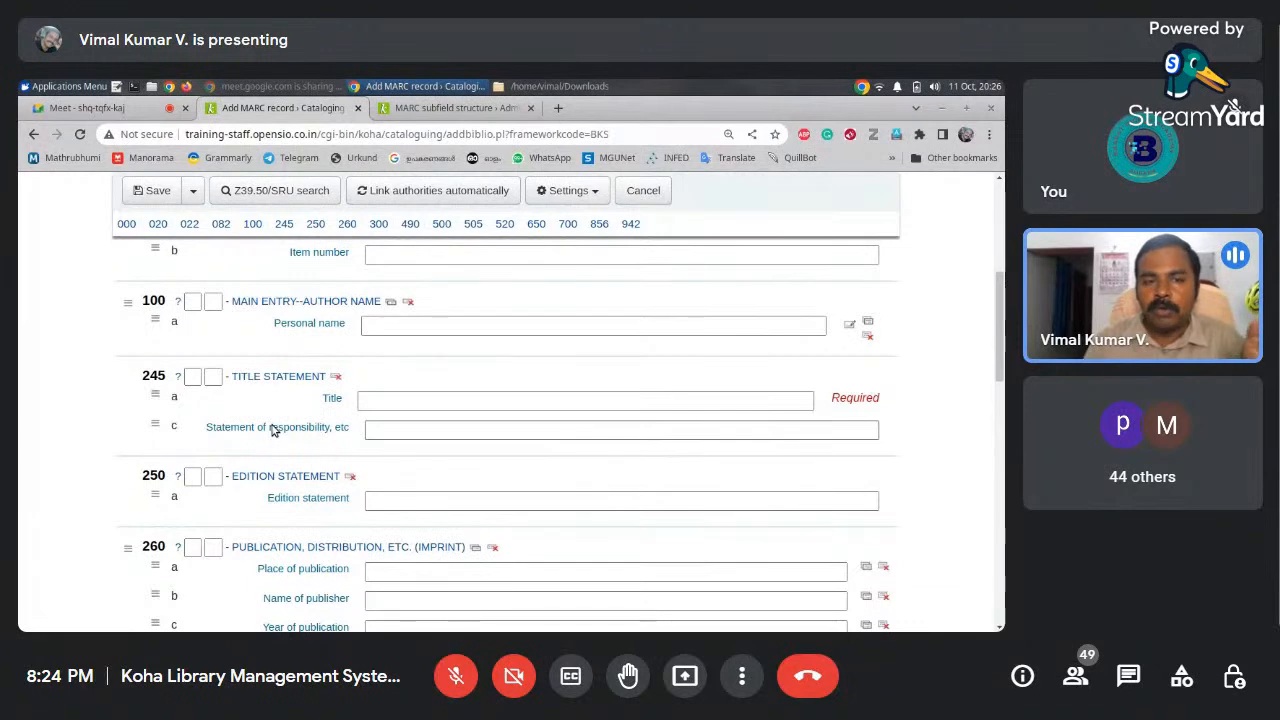
{"action": "left_click", "coordinate": [479, 111]}
{"action": "scroll", "coordinate": [942, 378], "scroll_direction": "down", "scroll_amount": 3}
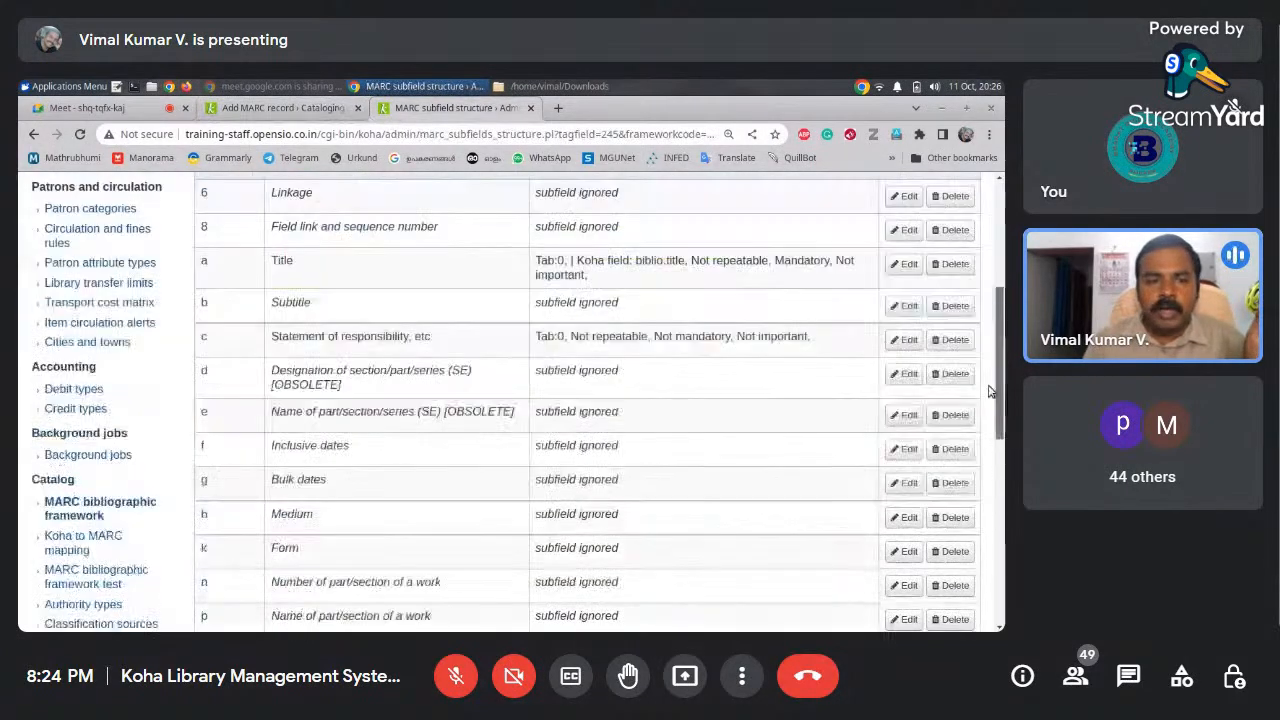
Set tag 245 subfield b (Subtitle) to be managed in tab 0 and save
{"action": "scroll", "coordinate": [942, 378], "scroll_direction": "up", "scroll_amount": 1}
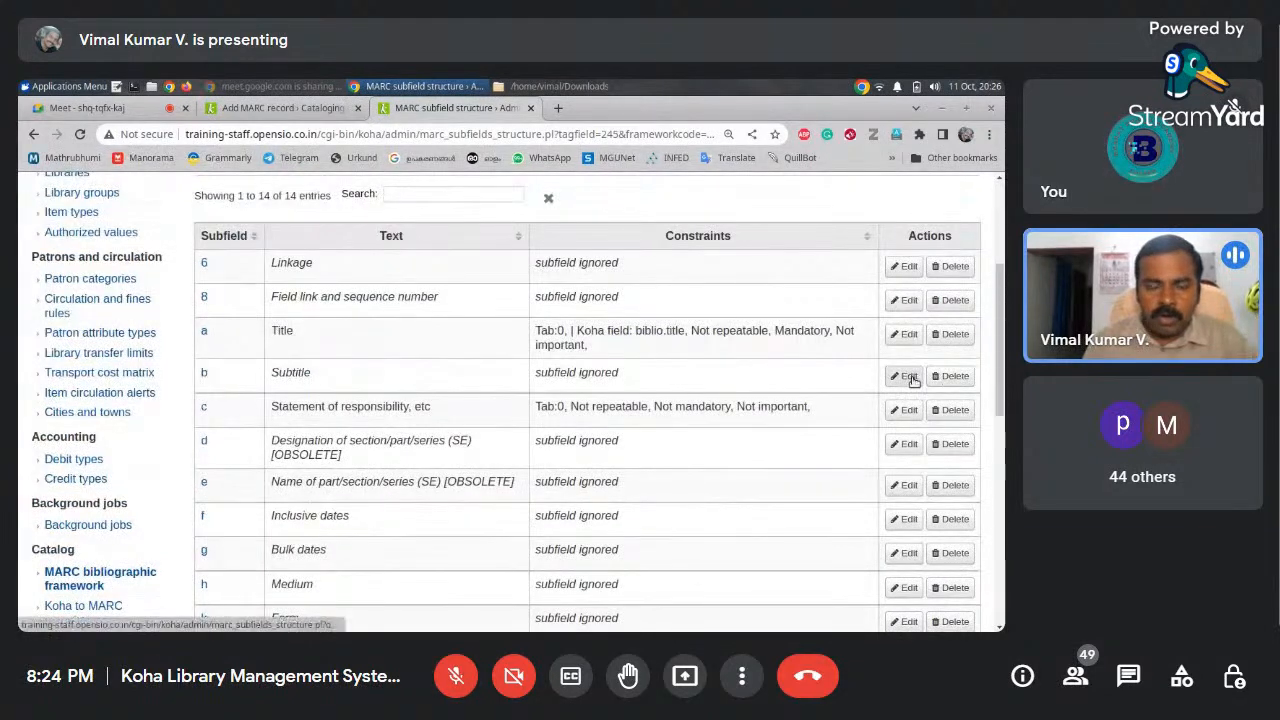
{"action": "left_click", "coordinate": [908, 377]}
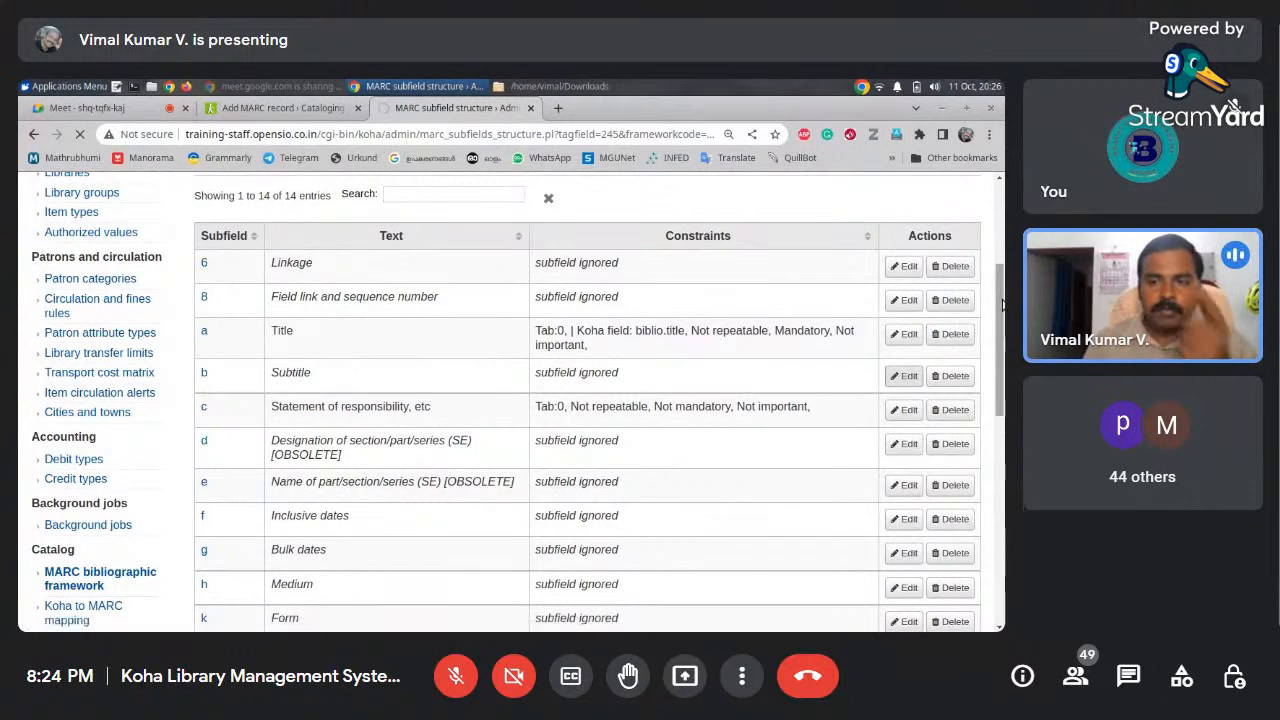
{"action": "left_click_drag", "start_coordinate": [1003, 304], "coordinate": [1003, 329]}
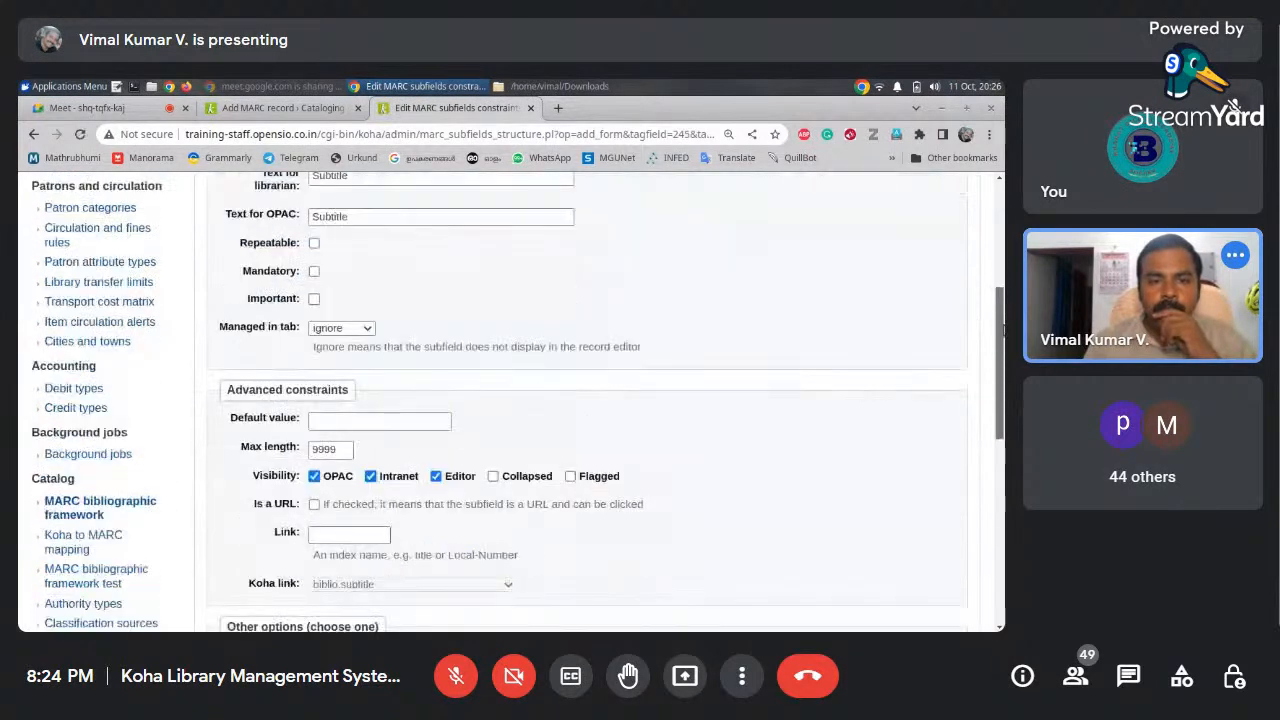
{"action": "left_click", "coordinate": [368, 328]}
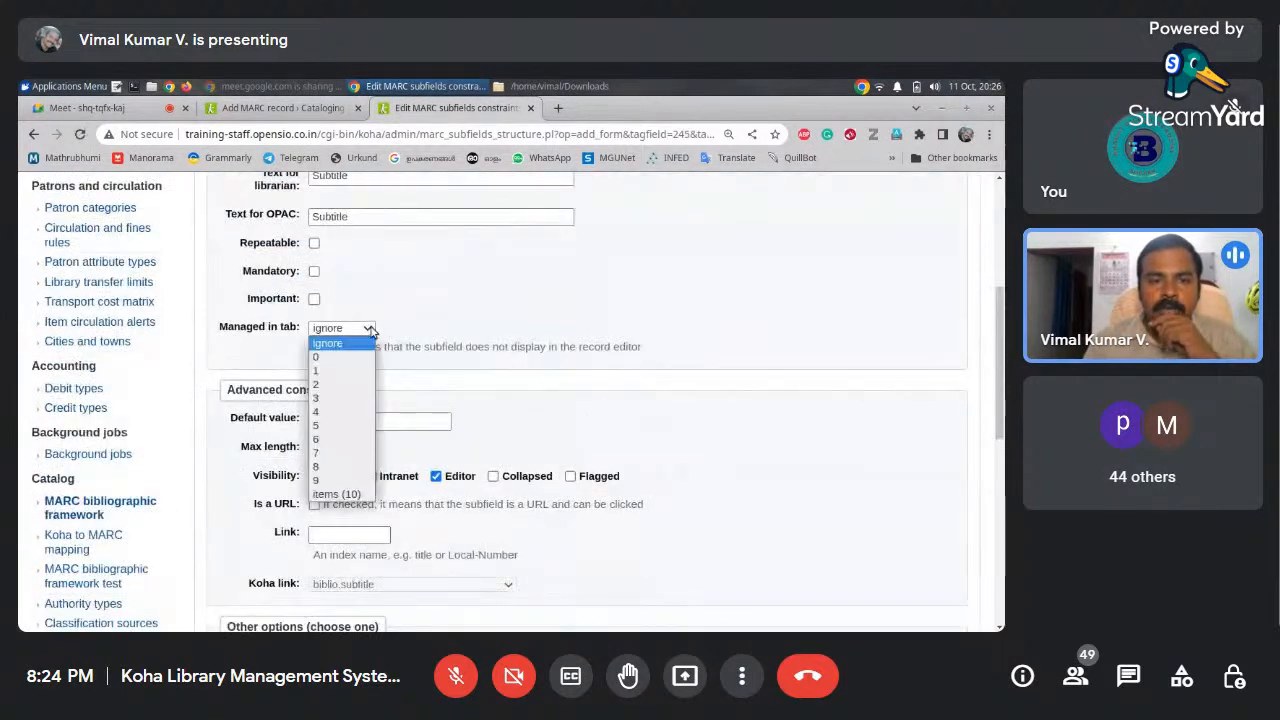
{"action": "left_click", "coordinate": [357, 357]}
{"action": "left_click_drag", "start_coordinate": [1004, 359], "coordinate": [866, 497]}
{"action": "left_click", "coordinate": [254, 346]}
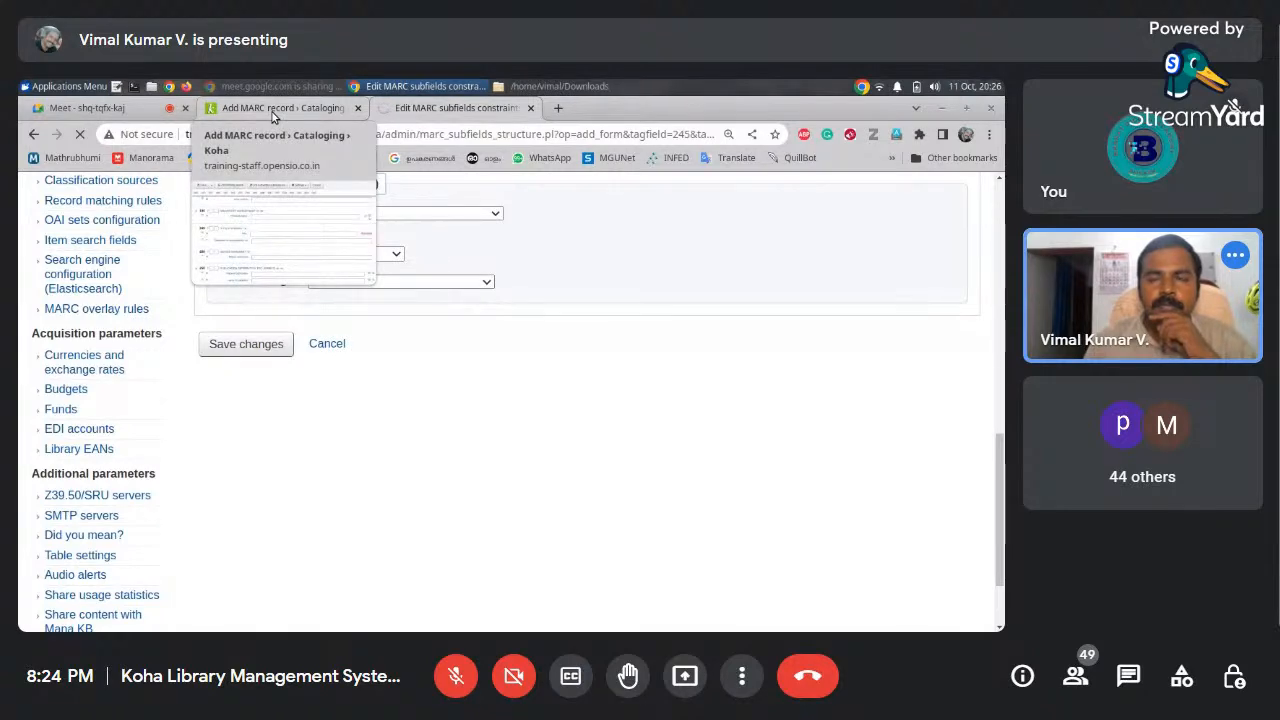
Reload the Add MARC record form to confirm Subtitle appears, then return to the subfield list
{"action": "left_click", "coordinate": [272, 110]}
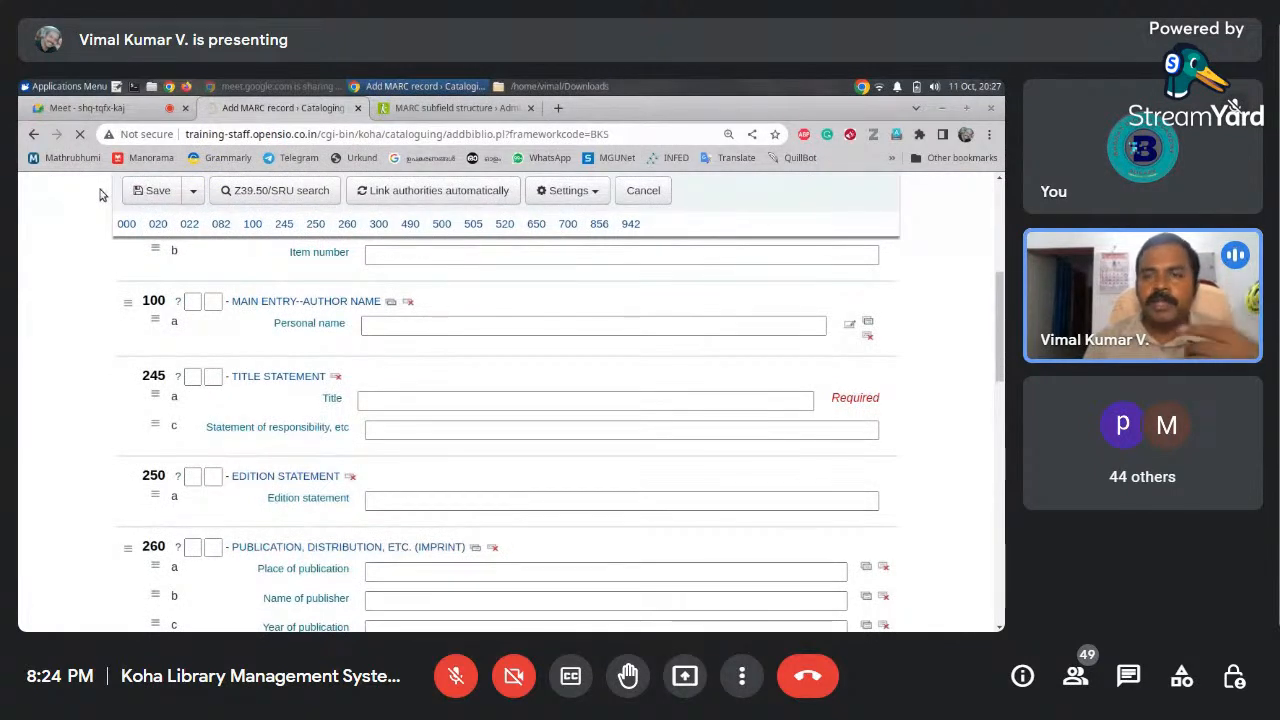
{"action": "scroll", "coordinate": [999, 288], "scroll_direction": "down", "scroll_amount": 1}
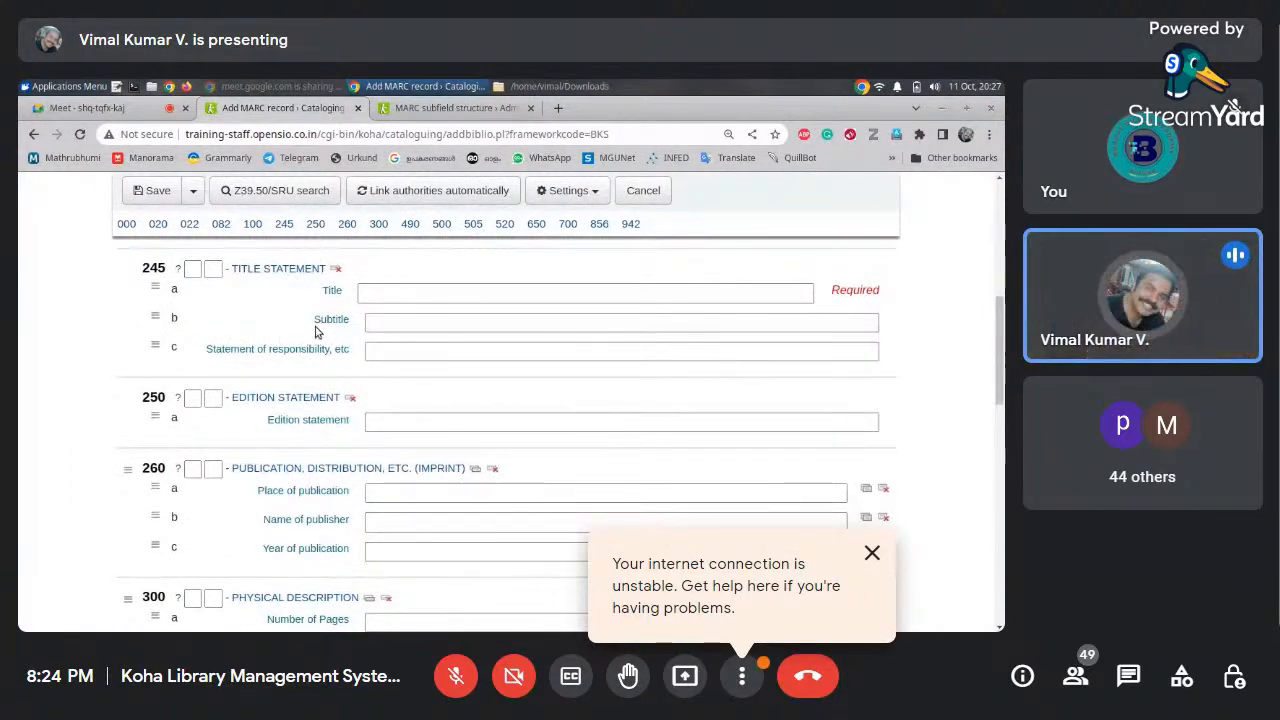
{"action": "left_click_drag", "start_coordinate": [340, 321], "coordinate": [337, 325]}
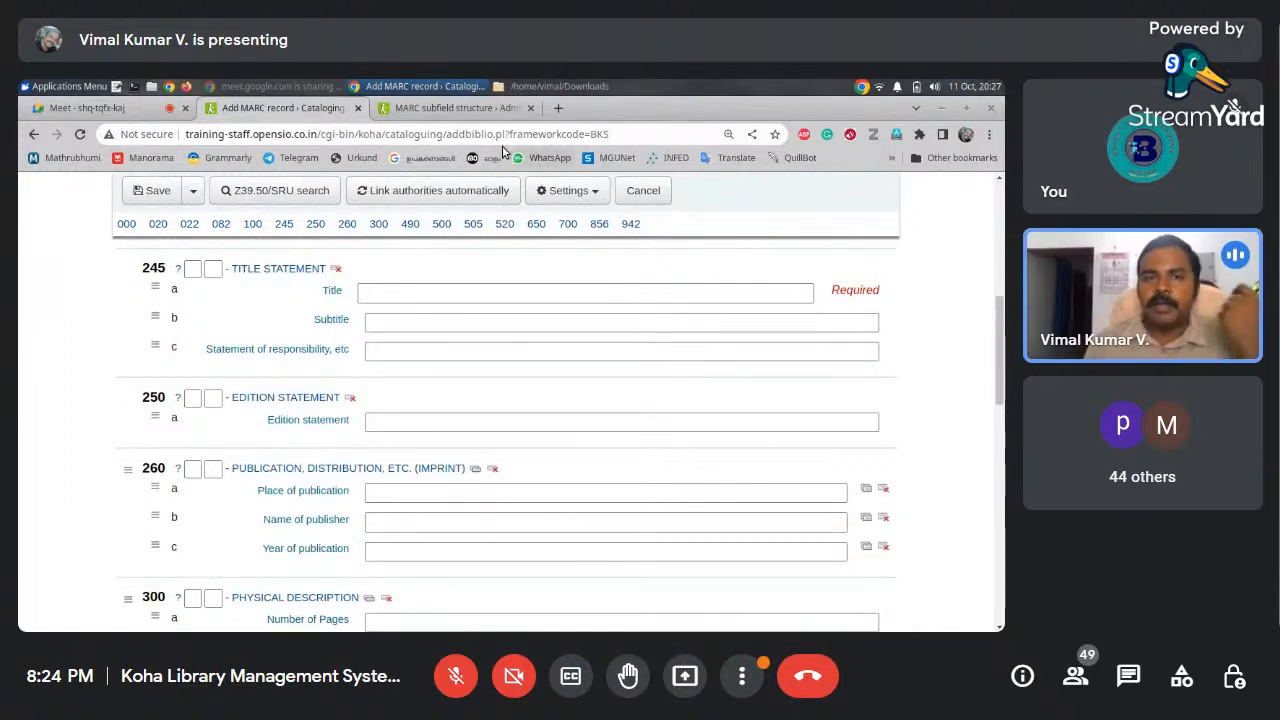
{"action": "left_click", "coordinate": [489, 108]}
{"action": "left_click_drag", "start_coordinate": [1001, 334], "coordinate": [994, 364]}
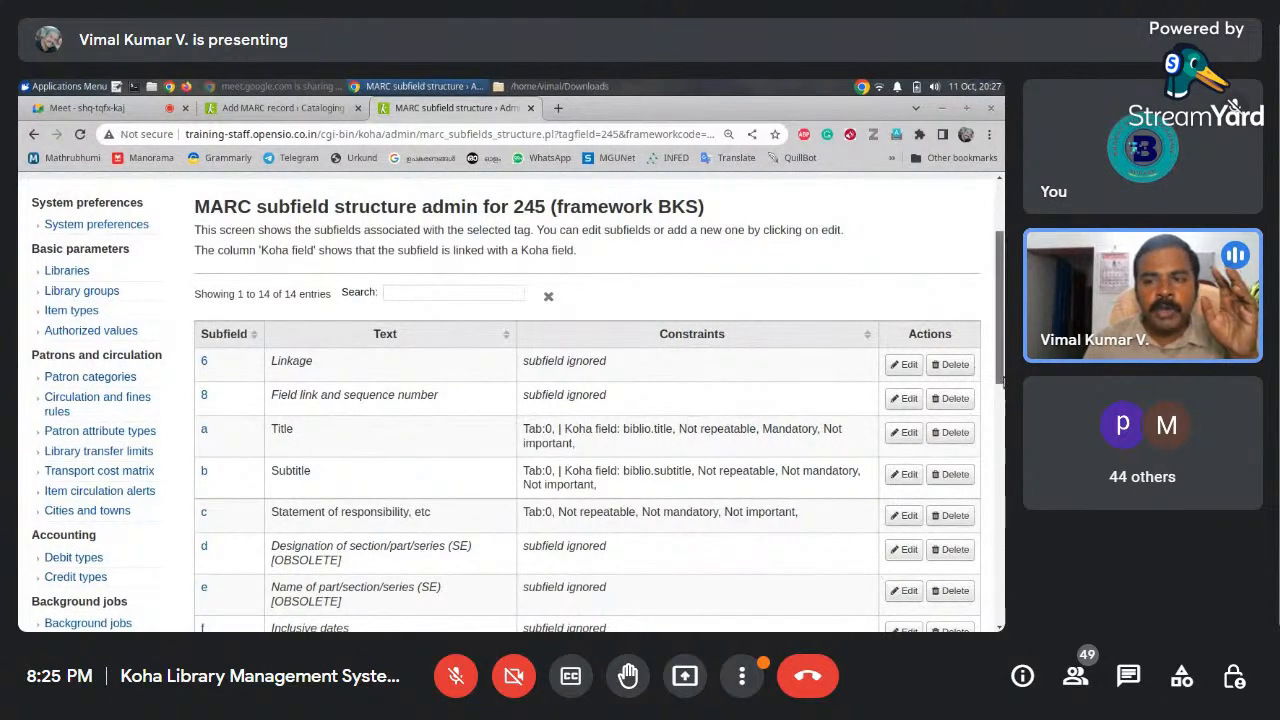
Open the MARC structure of the BKS (Books, Booklets, Workbooks) bibliographic framework
{"action": "left_click_drag", "start_coordinate": [1000, 380], "coordinate": [1000, 330]}
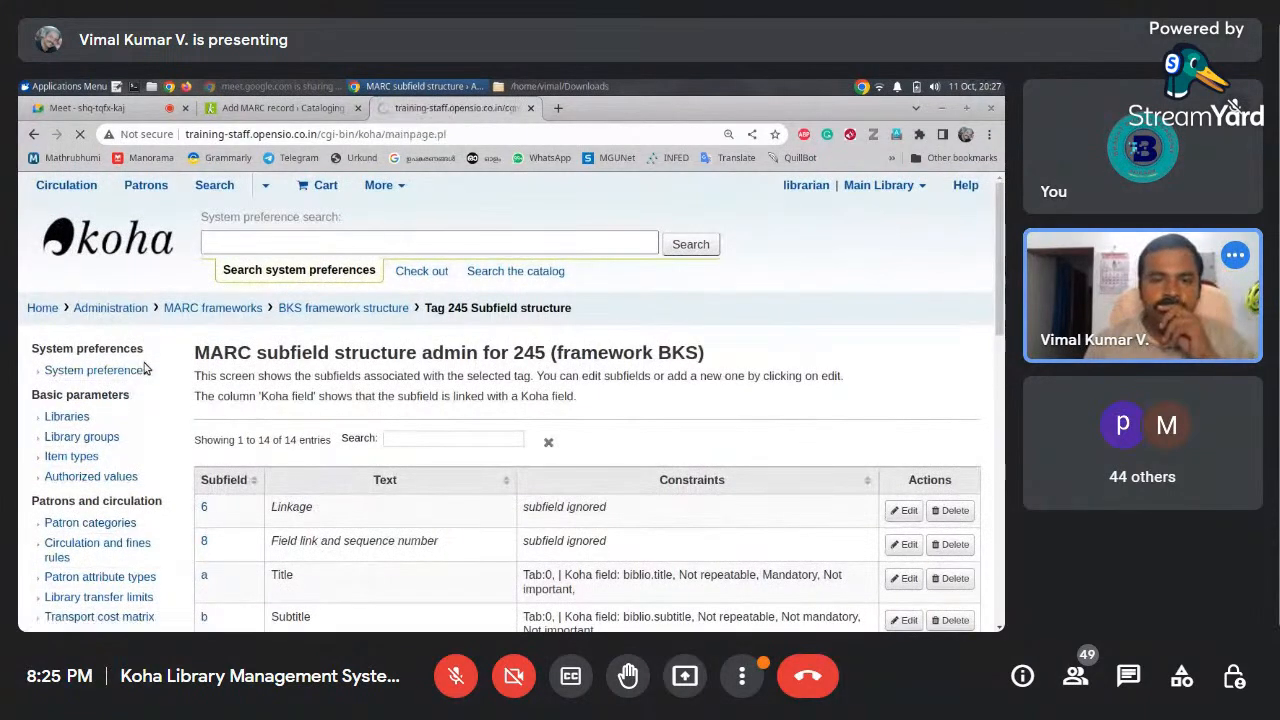
{"action": "scroll", "coordinate": [790, 500], "scroll_direction": "down", "scroll_amount": 2}
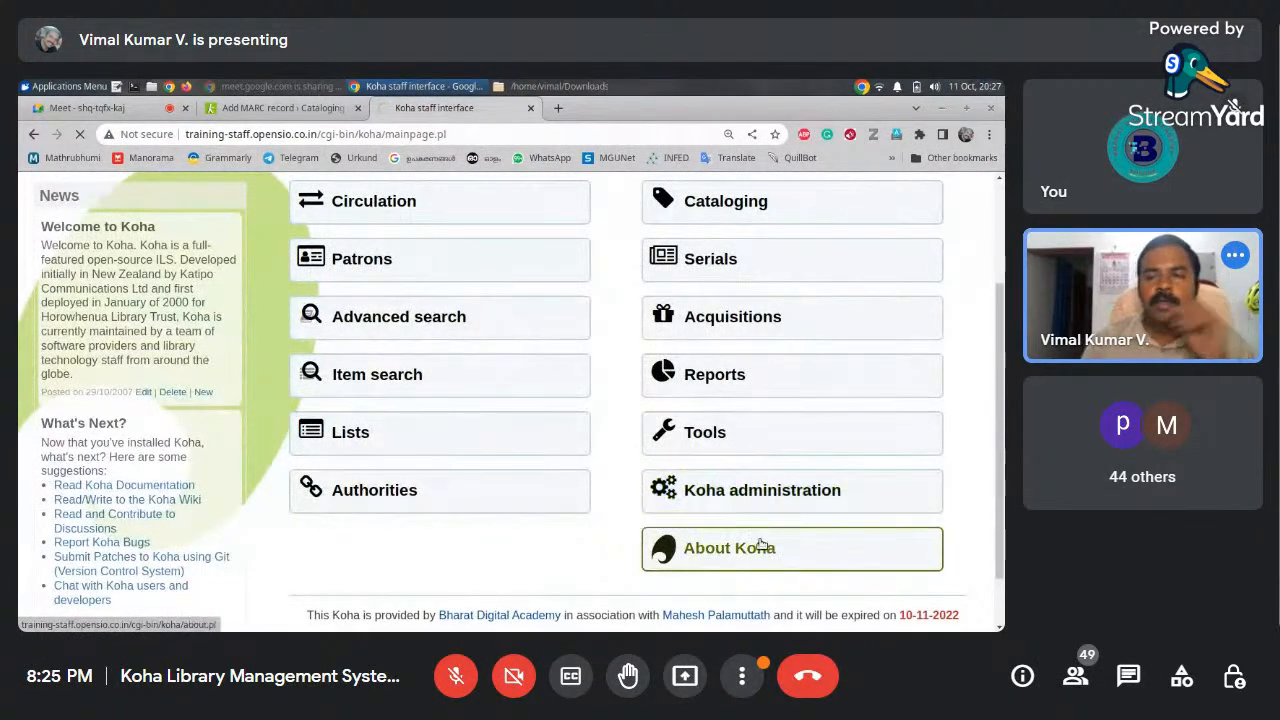
{"action": "left_click_drag", "start_coordinate": [1002, 312], "coordinate": [1003, 357]}
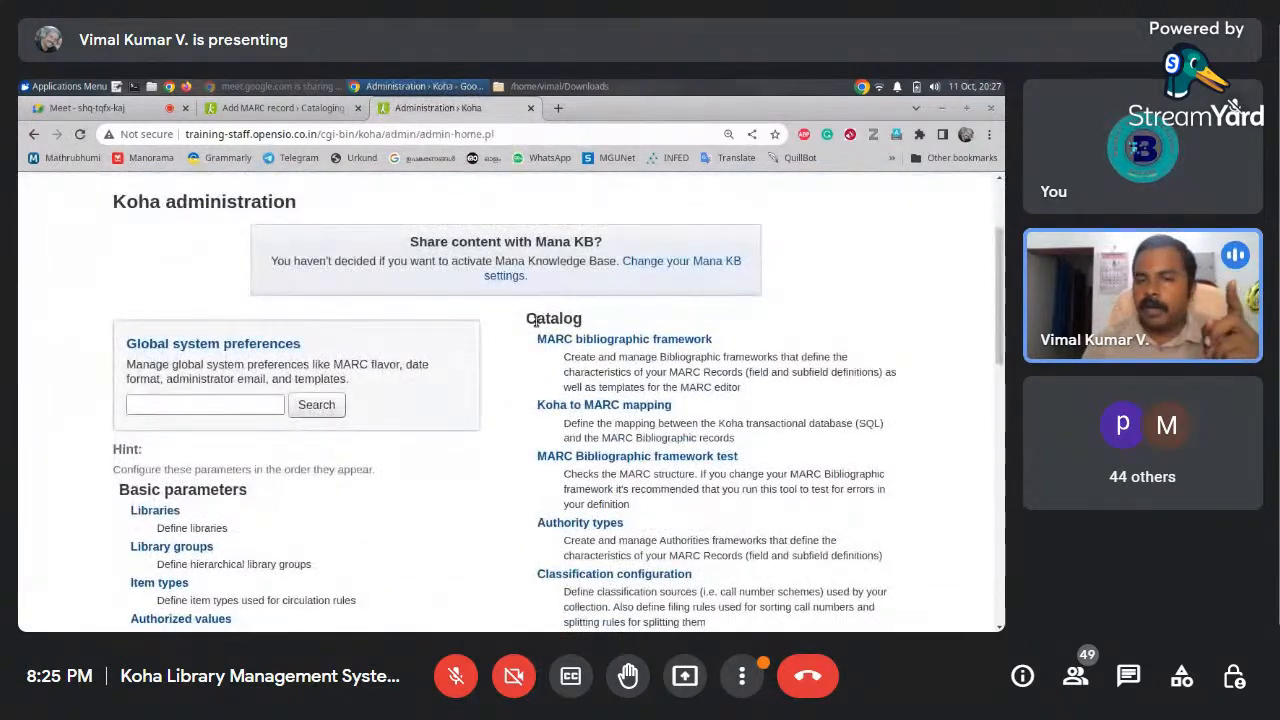
{"action": "left_click", "coordinate": [625, 341]}
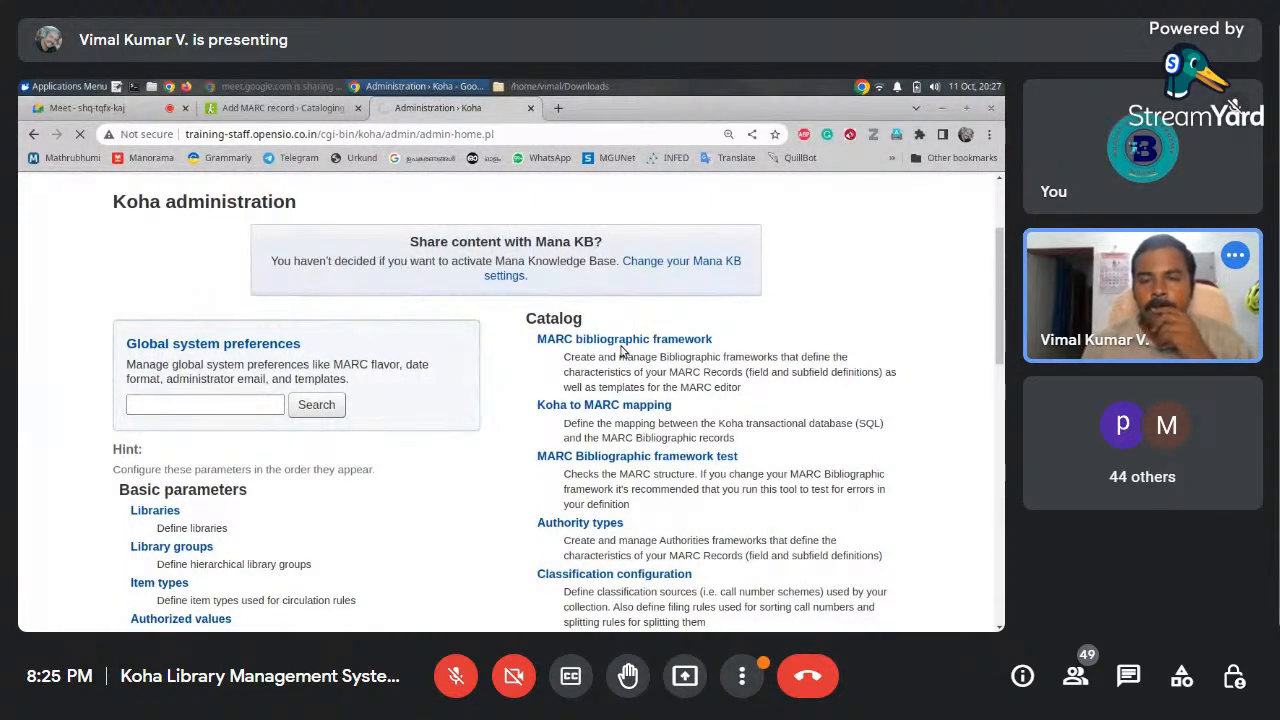
{"action": "scroll", "coordinate": [1003, 368], "scroll_direction": "down", "scroll_amount": 5}
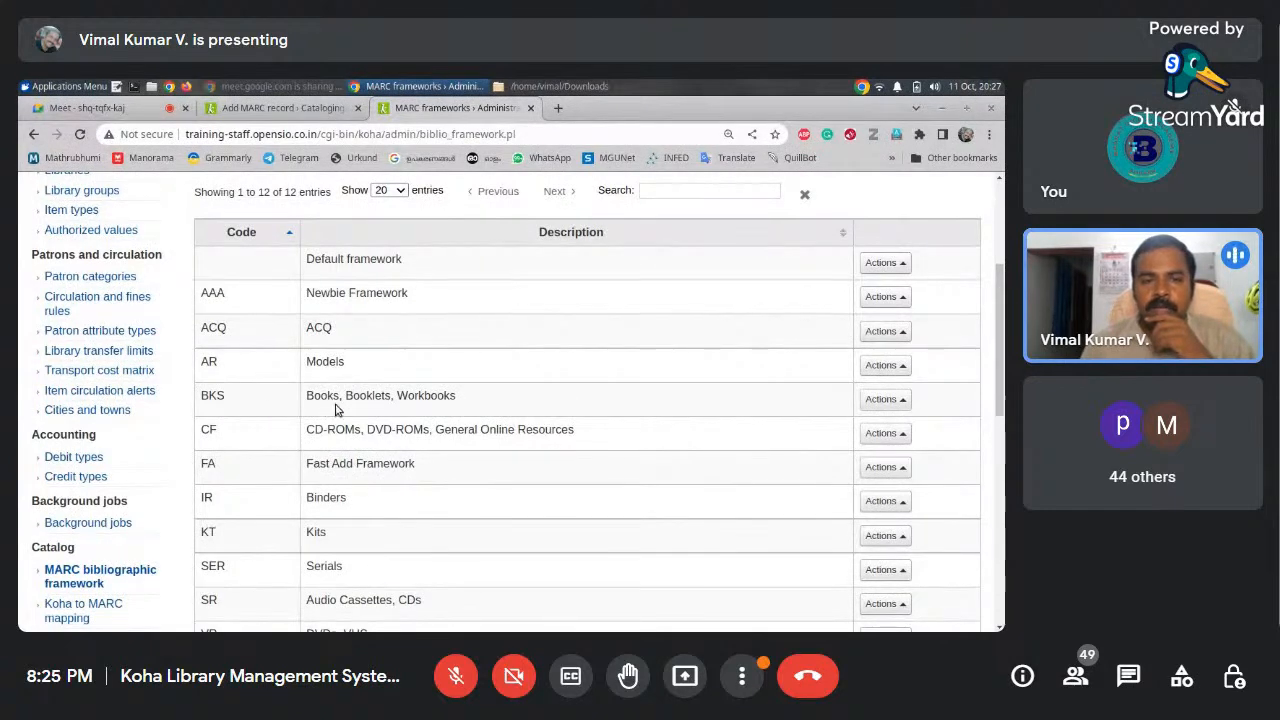
{"action": "left_click", "coordinate": [895, 402]}
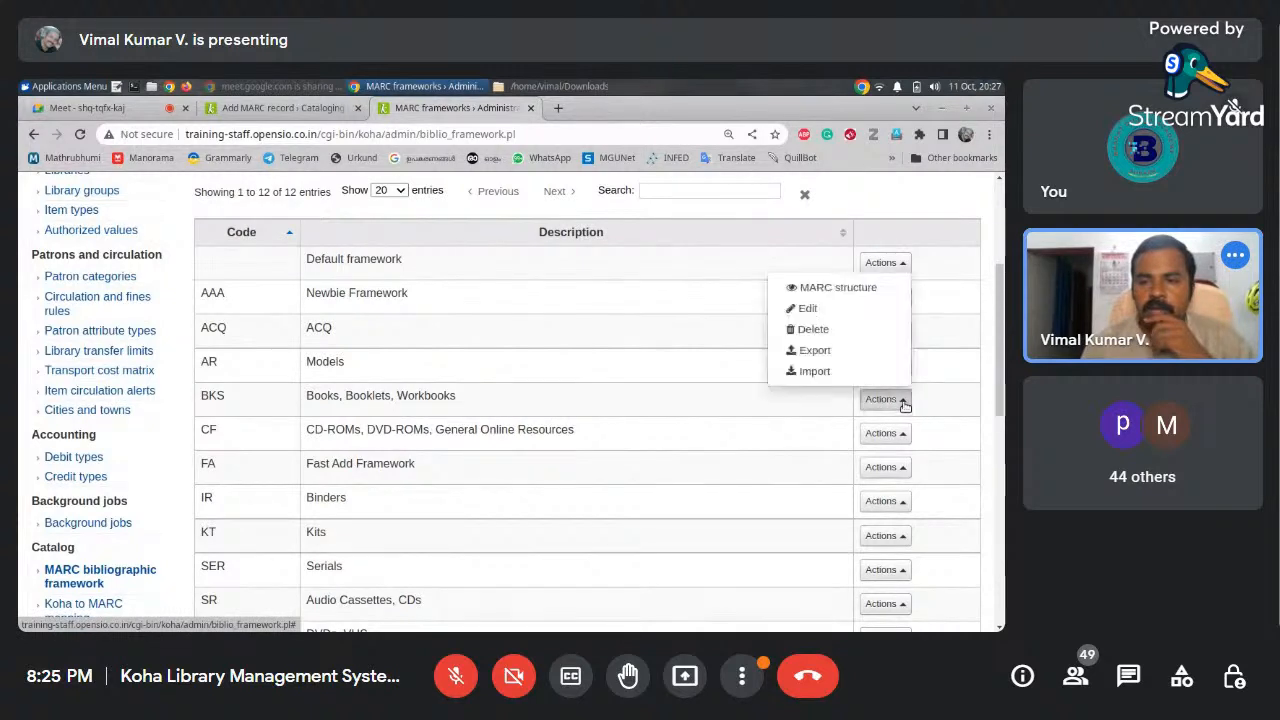
{"action": "left_click", "coordinate": [848, 289]}
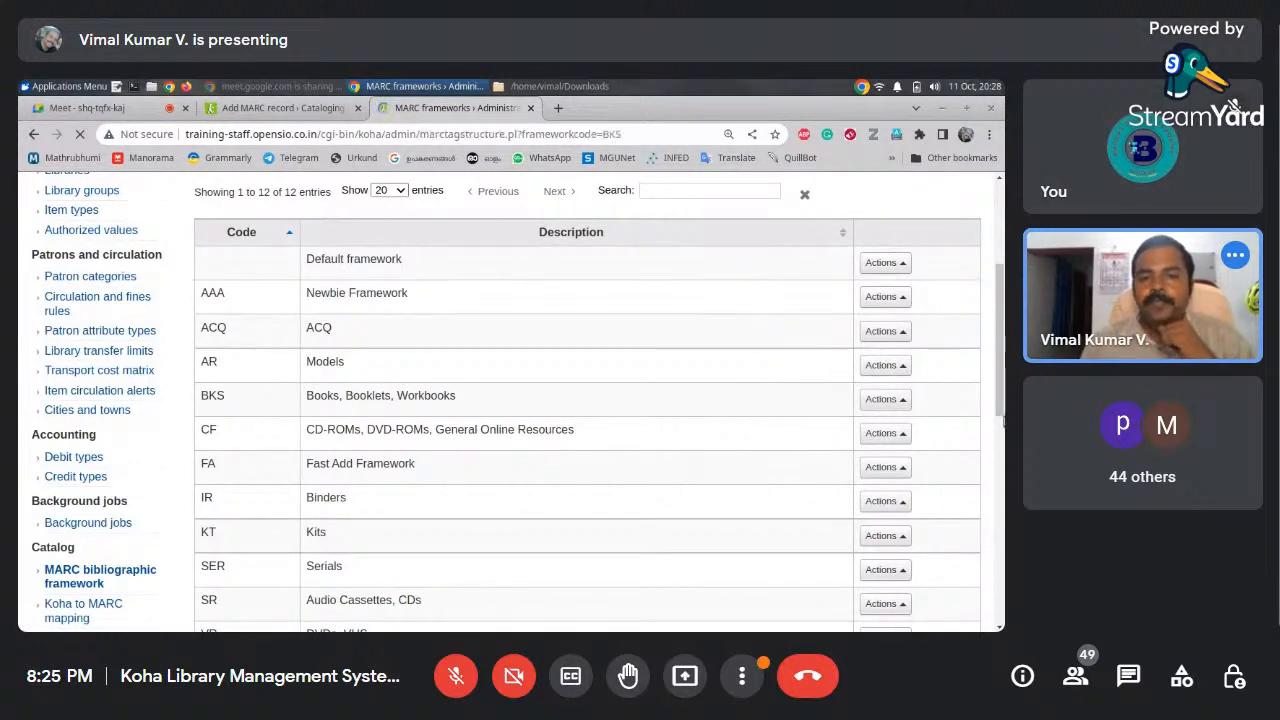
{"action": "scroll", "coordinate": [1000, 370], "scroll_direction": "down", "scroll_amount": 3}
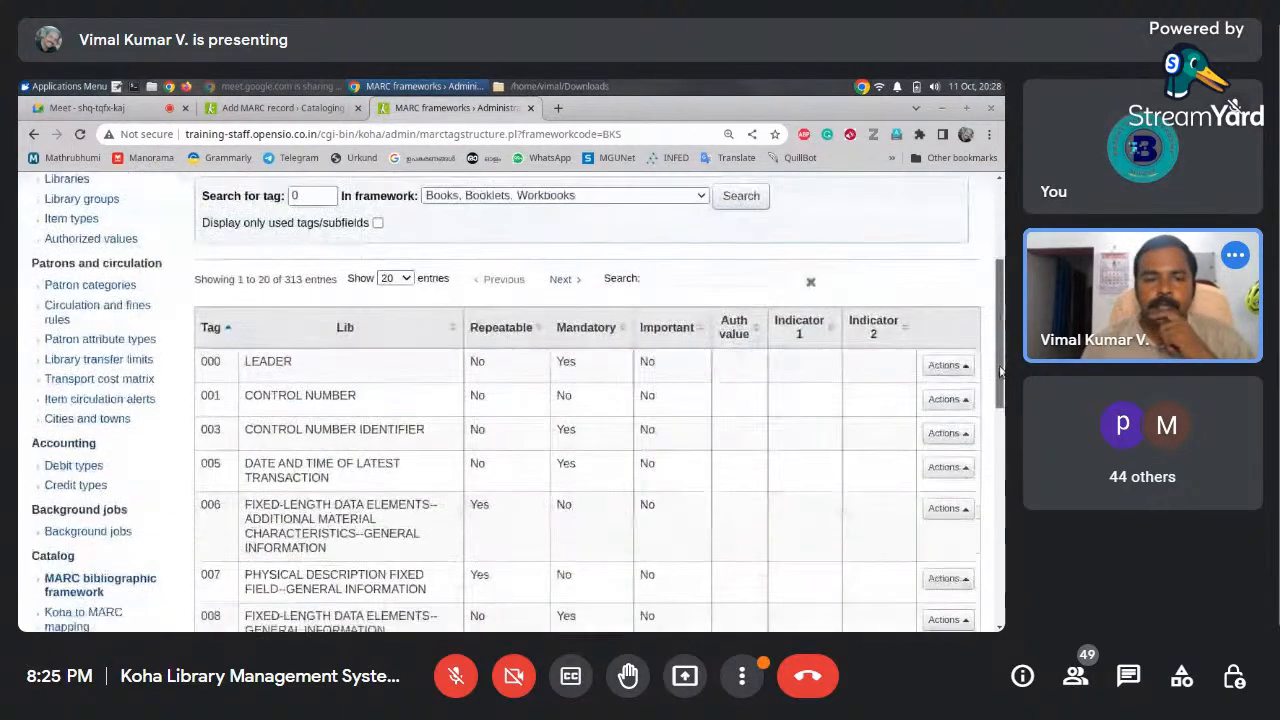
Search the BKS framework for tag 245 and open its Edit subfields page
{"action": "scroll", "coordinate": [998, 395], "scroll_direction": "up", "scroll_amount": 3}
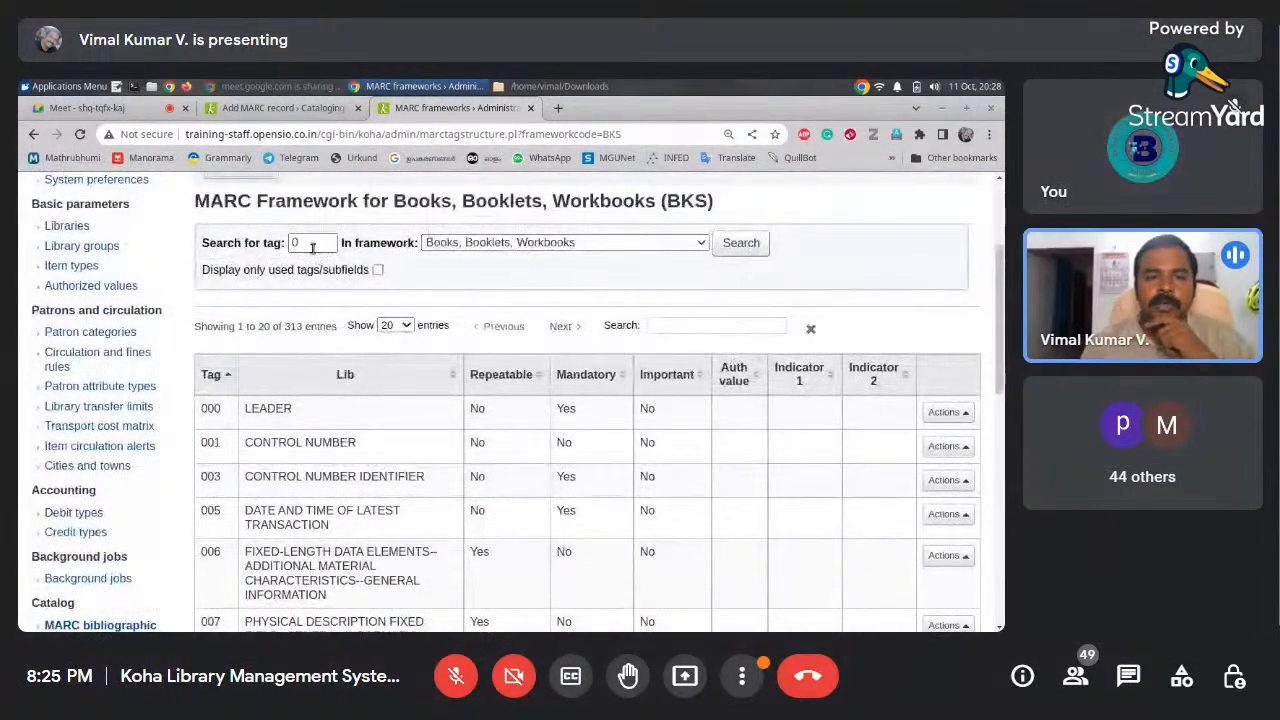
{"action": "left_click", "coordinate": [266, 246]}
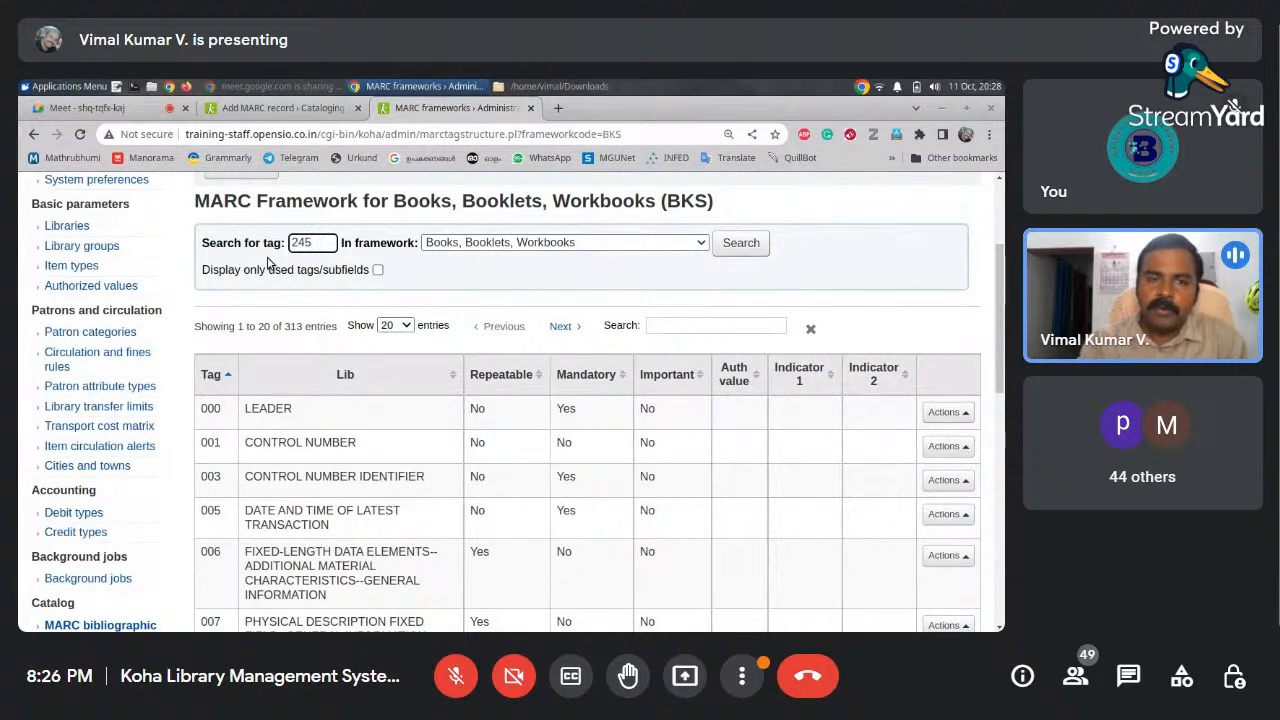
{"action": "key", "text": "Return"}
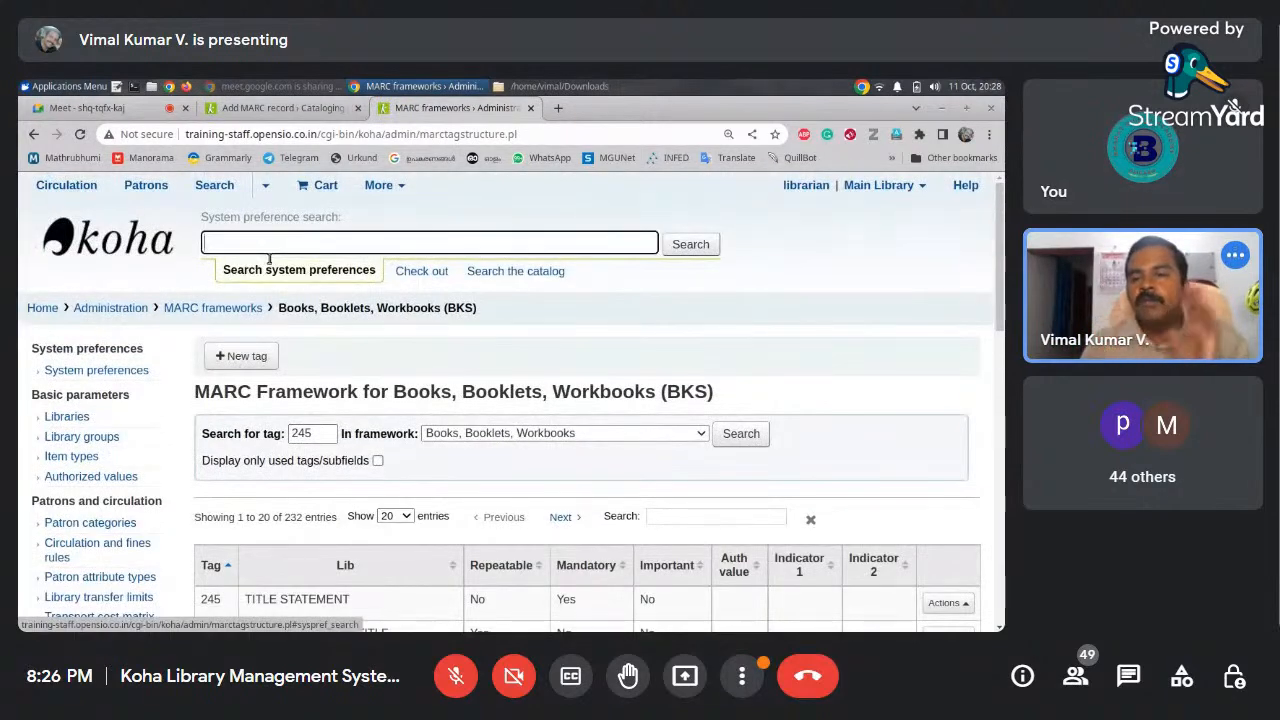
{"action": "scroll", "coordinate": [720, 430], "scroll_direction": "down", "scroll_amount": 3}
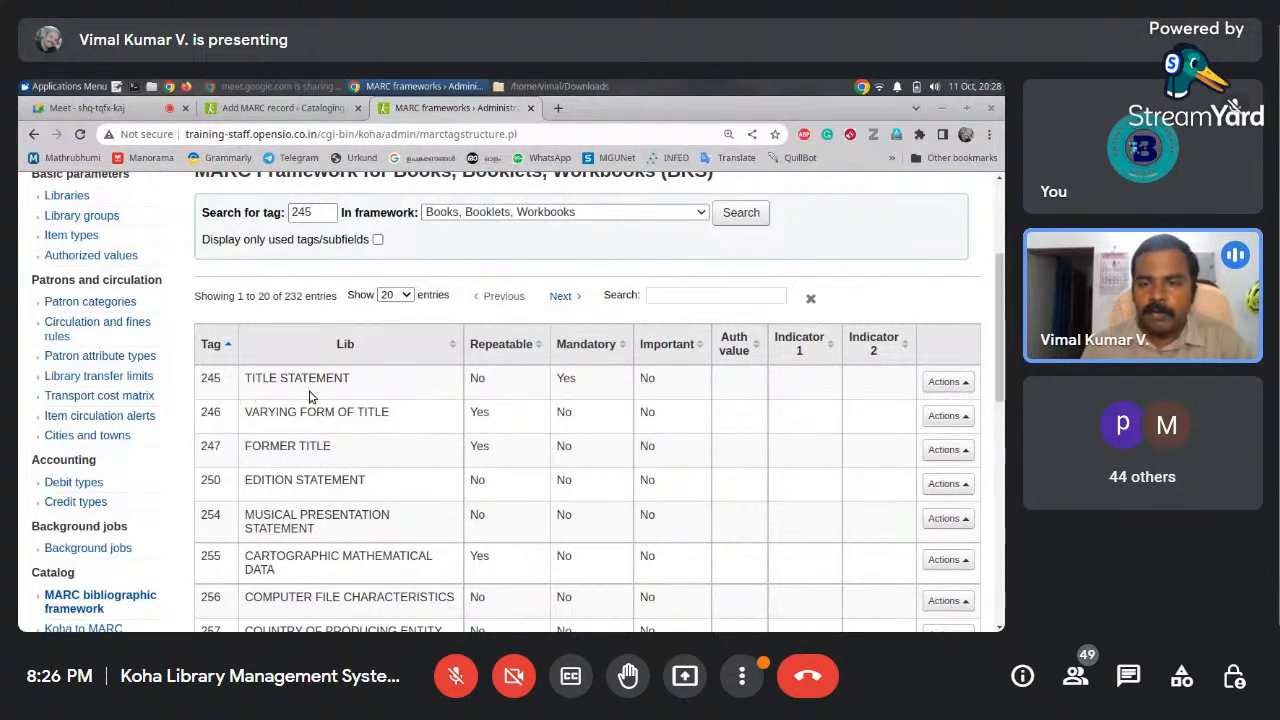
{"action": "left_click", "coordinate": [965, 382]}
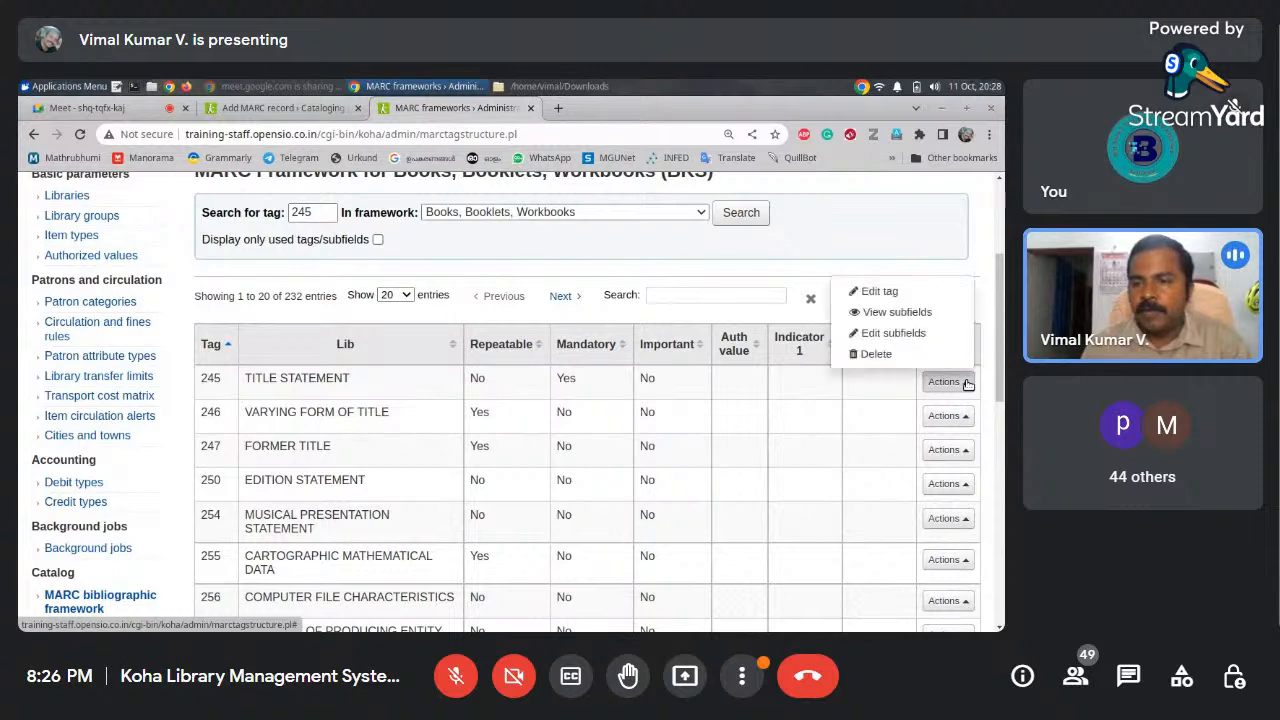
{"action": "left_click", "coordinate": [929, 334]}
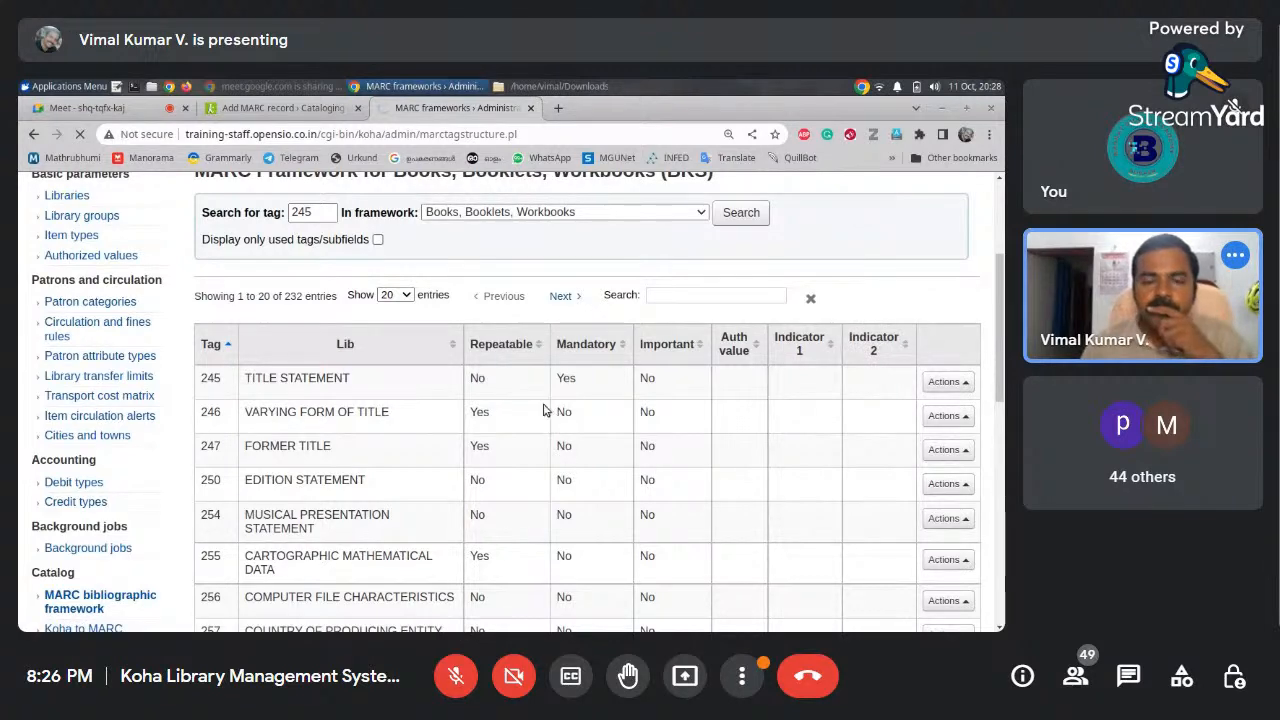
{"action": "left_click_drag", "start_coordinate": [999, 264], "coordinate": [999, 304]}
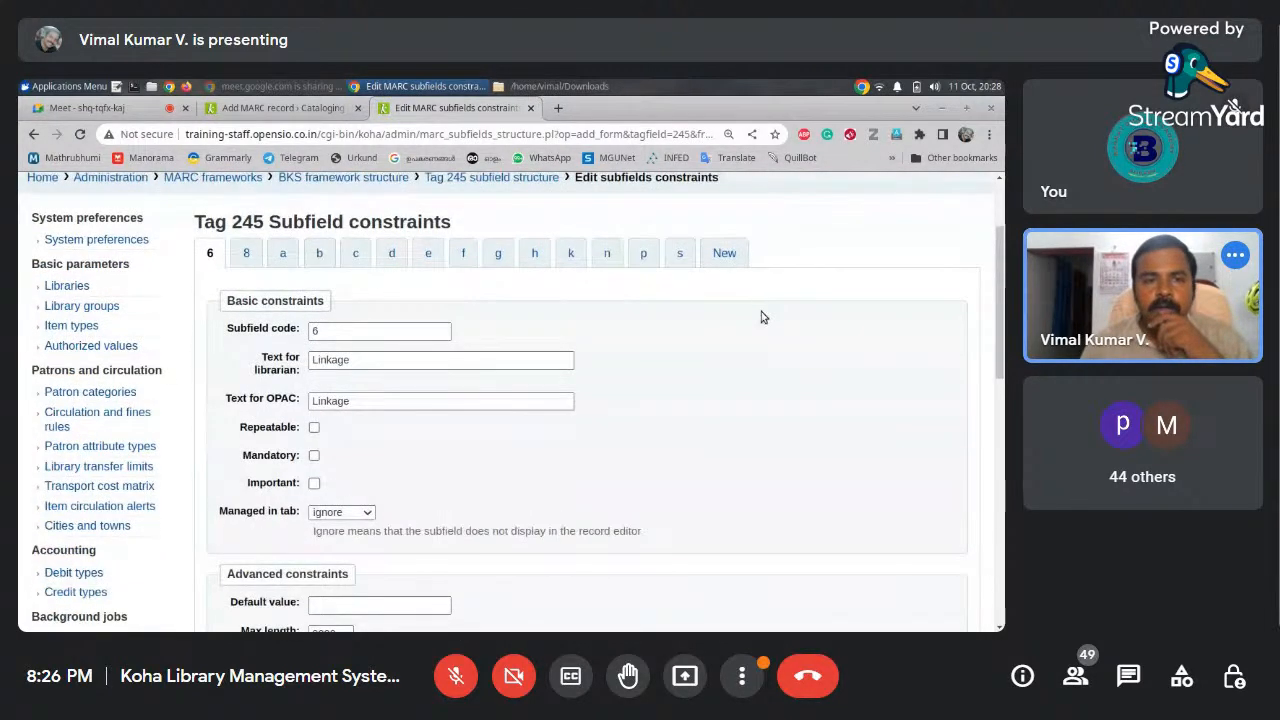
Set BKS subfield 245 b (Subtitle) to be managed in tab 0 and save the change
{"action": "left_click", "coordinate": [319, 253]}
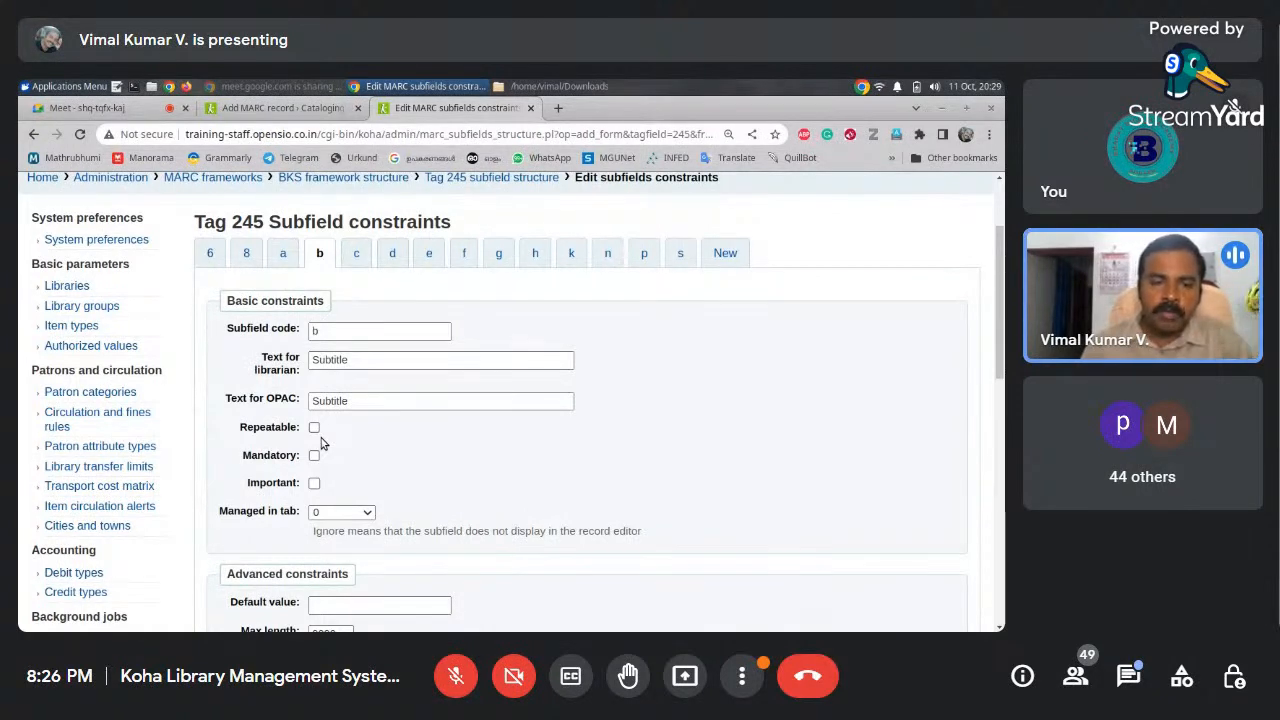
{"action": "scroll", "coordinate": [998, 420], "scroll_direction": "down", "scroll_amount": 3}
{"action": "left_click_drag", "start_coordinate": [999, 420], "coordinate": [999, 433]}
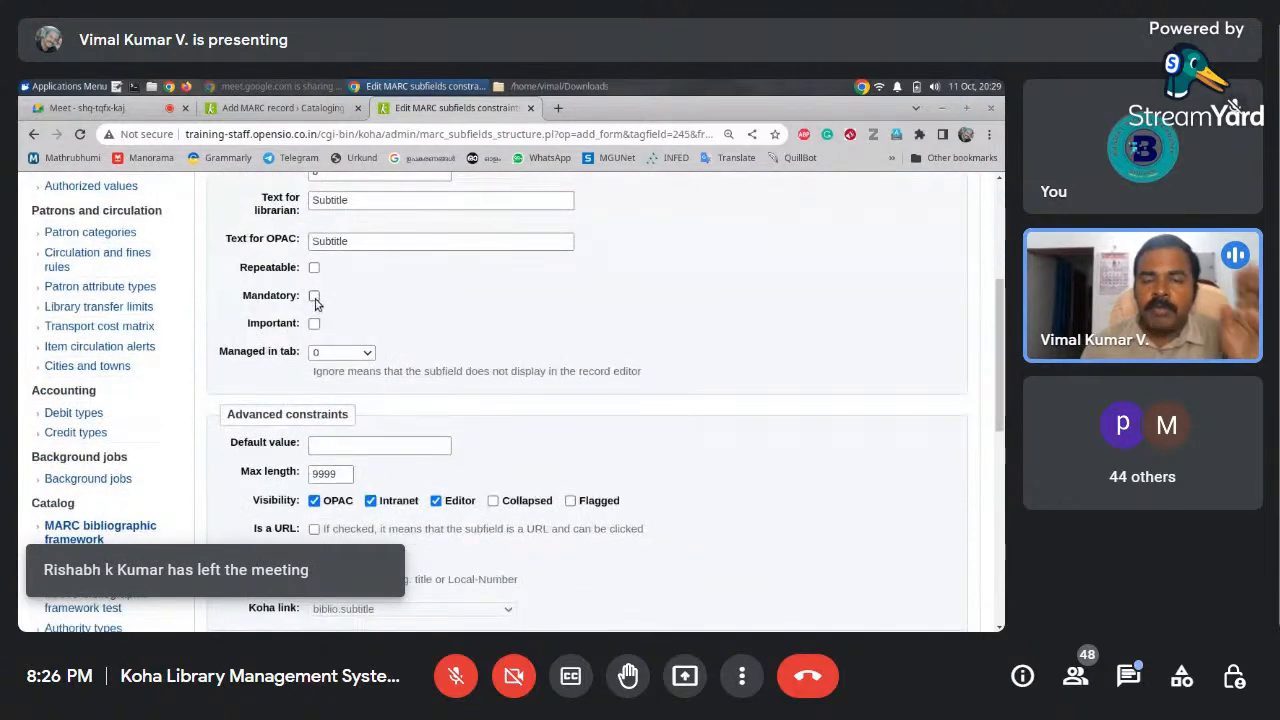
{"action": "left_click", "coordinate": [368, 353]}
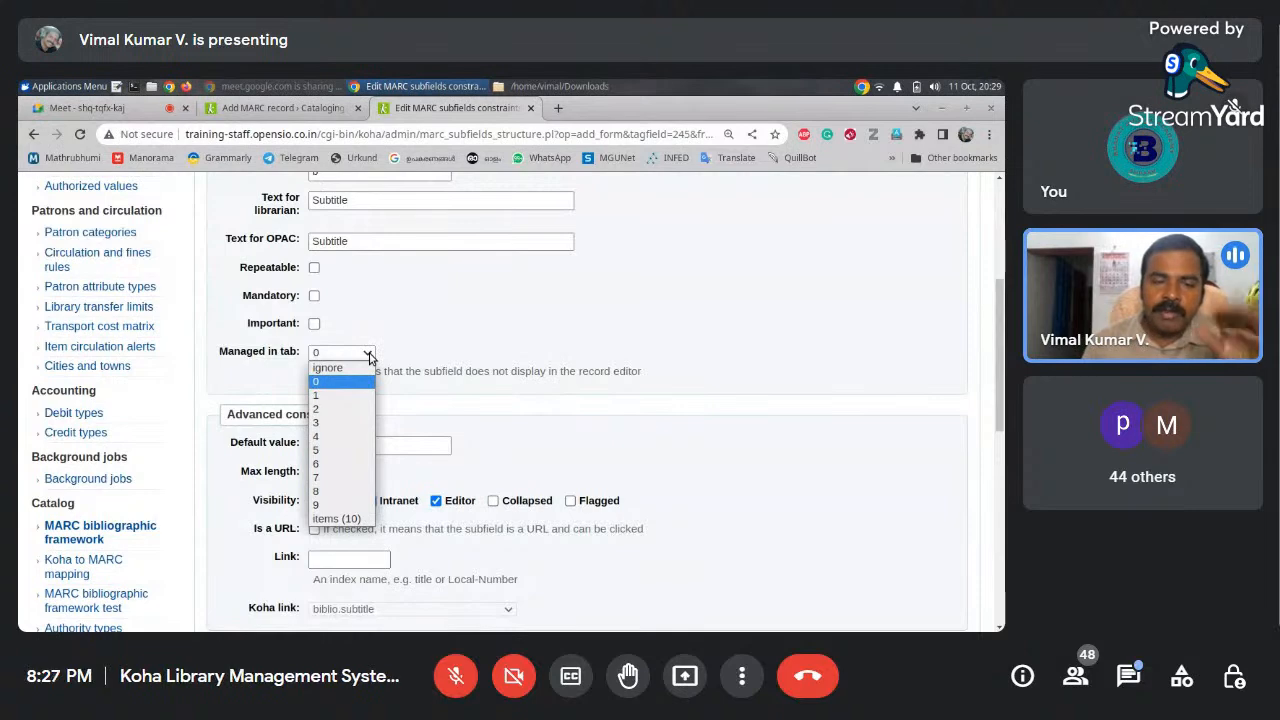
{"action": "left_click", "coordinate": [442, 368]}
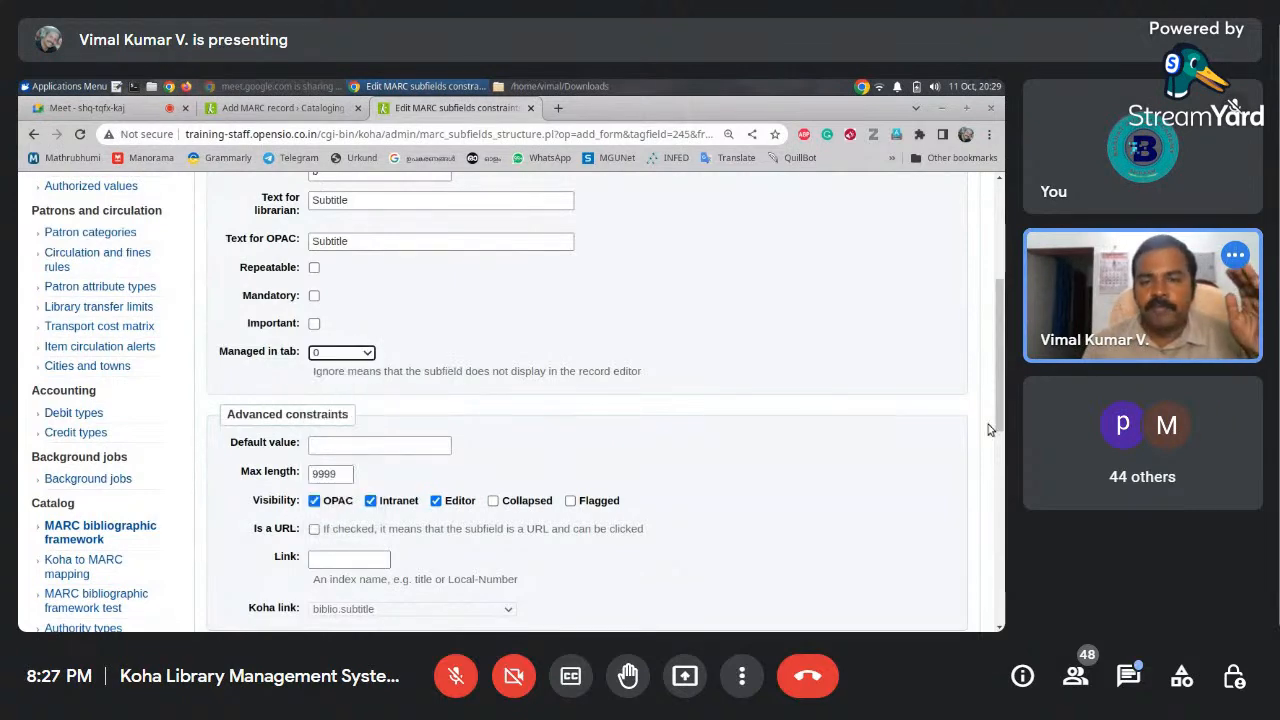
{"action": "scroll", "coordinate": [1001, 421], "scroll_direction": "down", "scroll_amount": 1}
{"action": "scroll", "coordinate": [1001, 421], "scroll_direction": "down", "scroll_amount": 3}
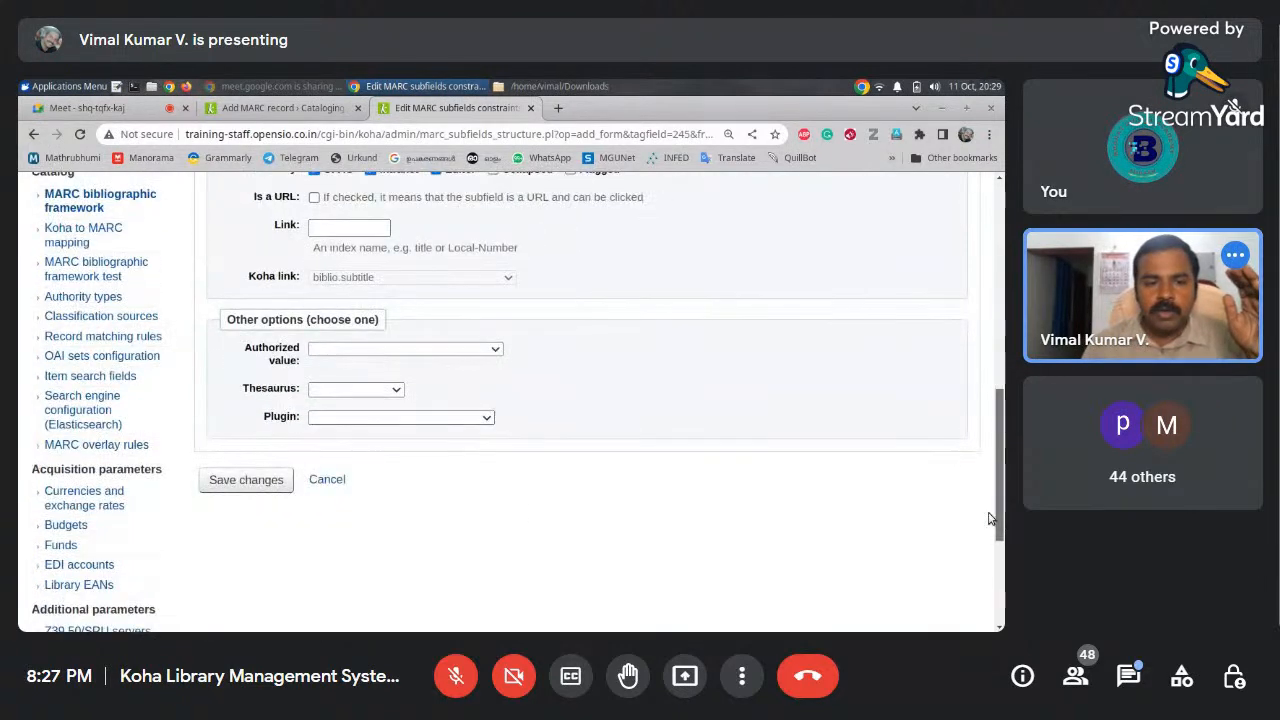
{"action": "left_click", "coordinate": [250, 494]}
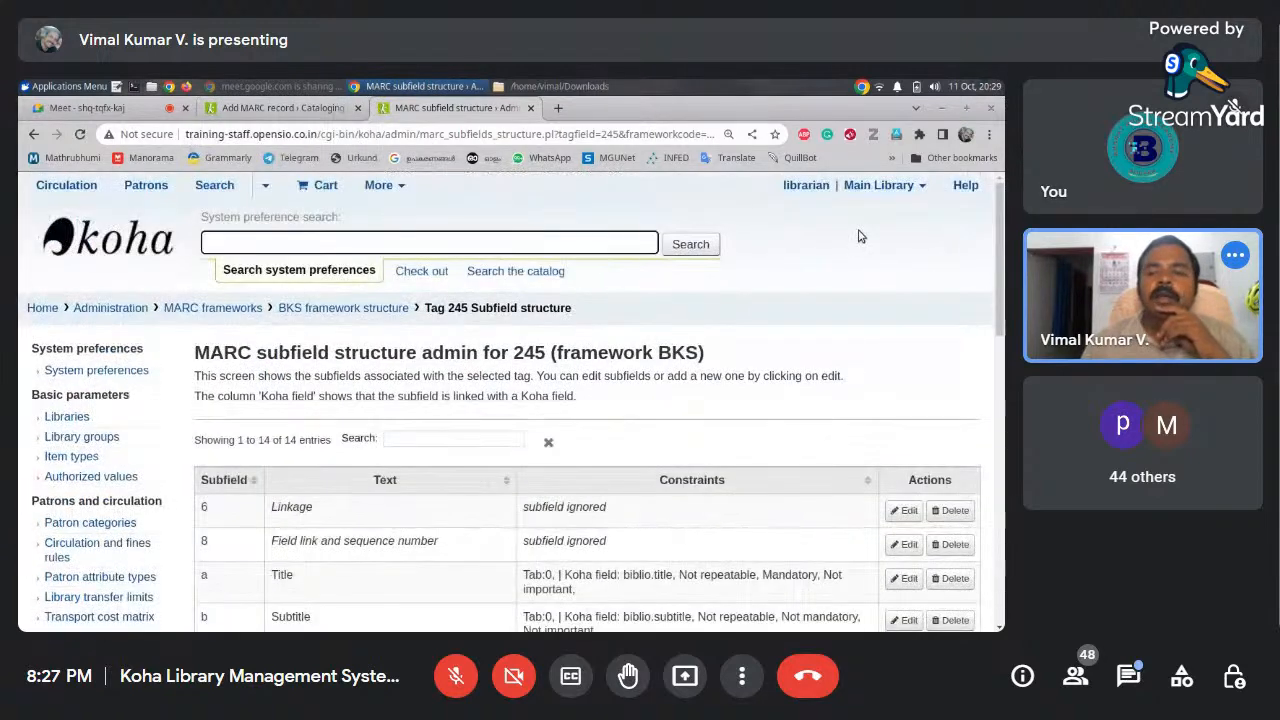
Glance at the Add MARC record form, then return to the tag 245 subfield structure
{"action": "left_click_drag", "start_coordinate": [995, 253], "coordinate": [995, 319]}
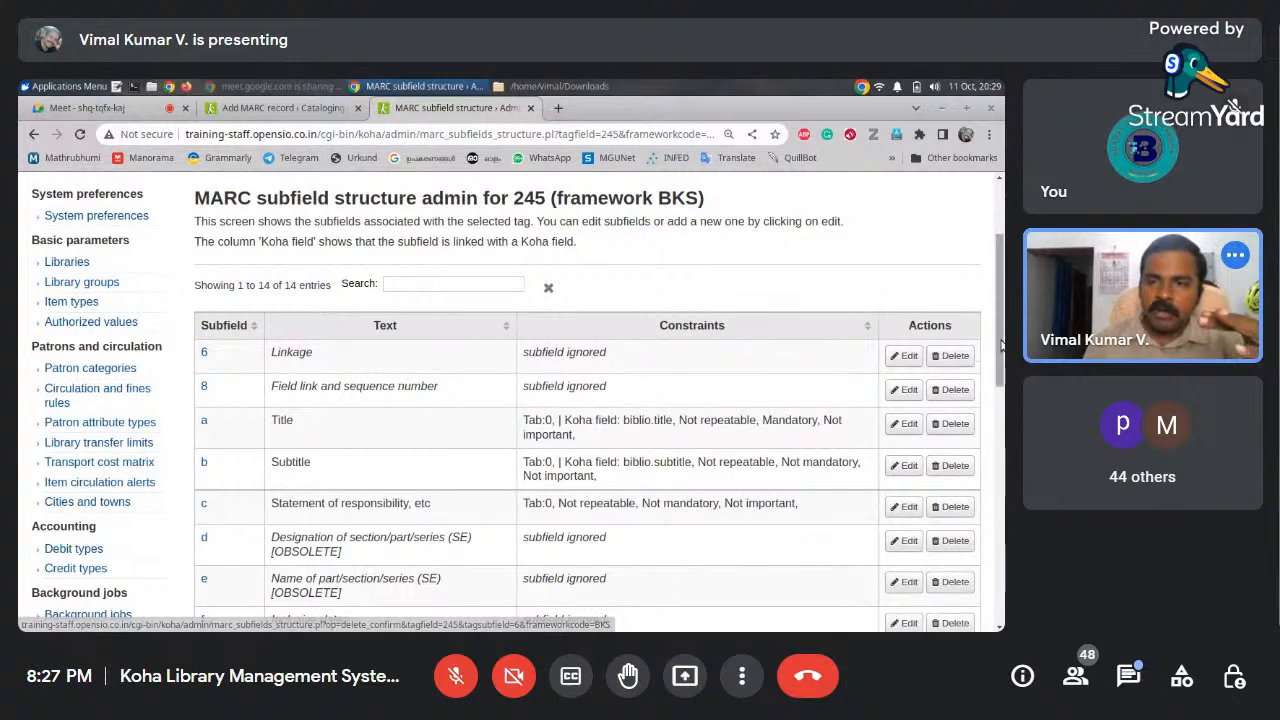
{"action": "mouse_move", "coordinate": [1002, 343]}
{"action": "left_mouse_down"}
{"action": "mouse_move", "coordinate": [1000, 380]}
{"action": "mouse_move", "coordinate": [998, 345]}
{"action": "left_mouse_up"}
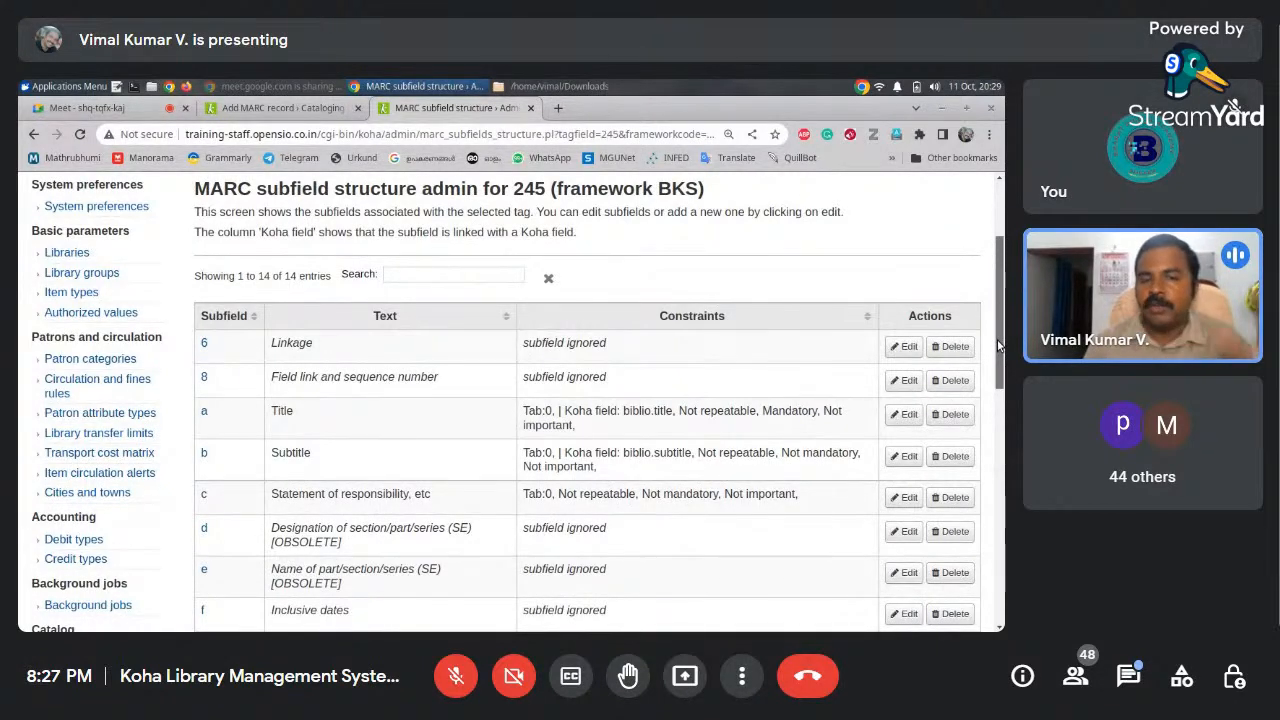
{"action": "left_click_drag", "start_coordinate": [997, 345], "coordinate": [998, 314]}
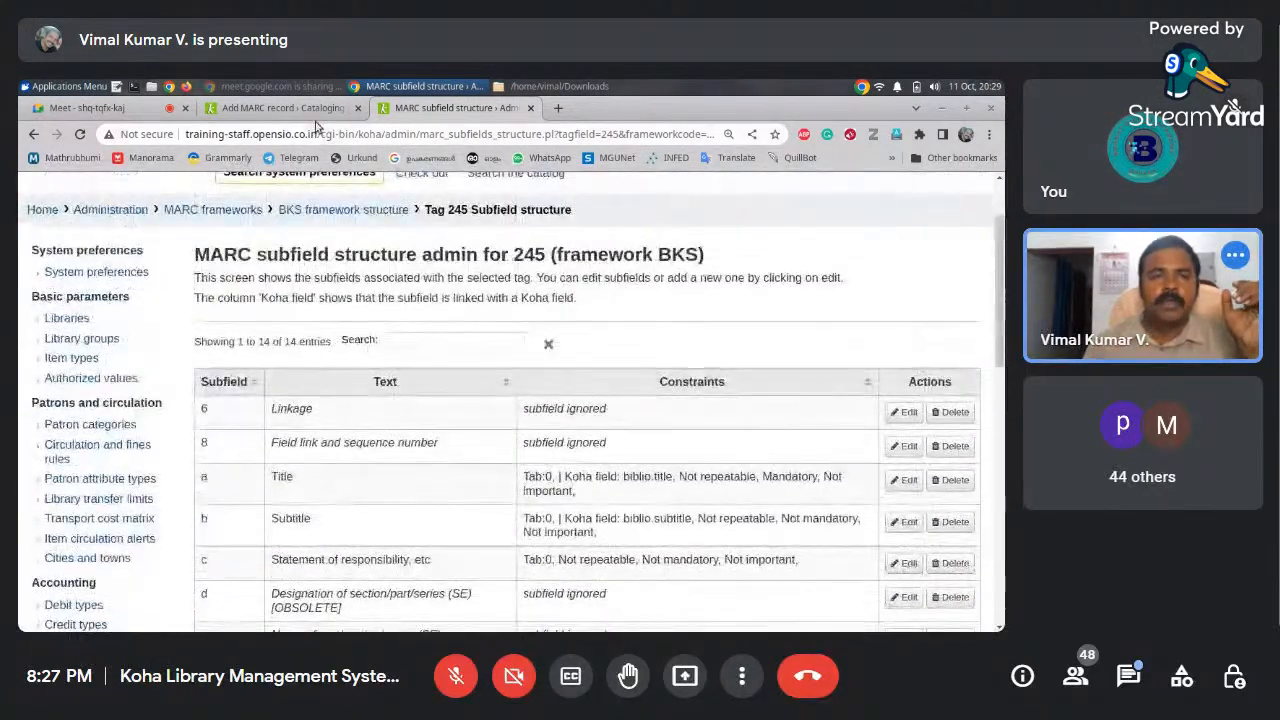
{"action": "left_click", "coordinate": [300, 108]}
{"action": "left_click", "coordinate": [440, 115]}
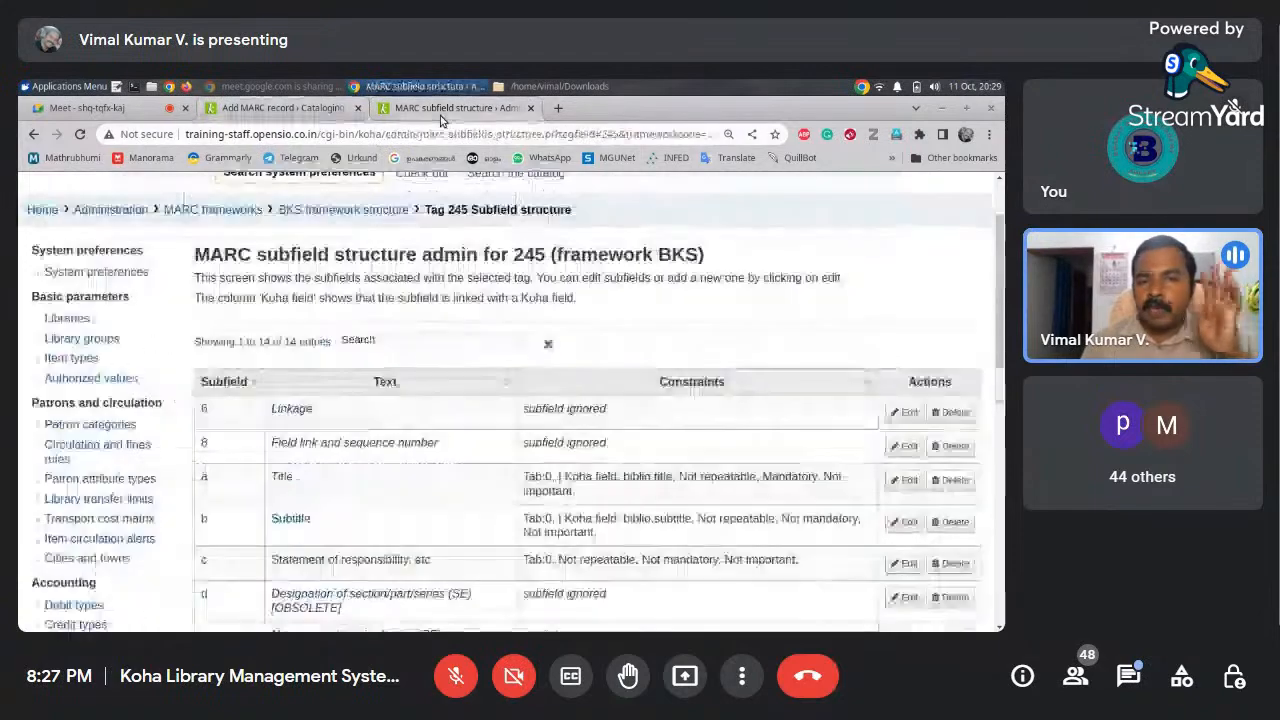
Go back to the MARC frameworks list and show the Actions menu for BKS
{"action": "mouse_move", "coordinate": [998, 245]}
{"action": "left_mouse_down"}
{"action": "mouse_move", "coordinate": [999, 295]}
{"action": "mouse_move", "coordinate": [1000, 232]}
{"action": "left_mouse_up"}
{"action": "left_click", "coordinate": [227, 315]}
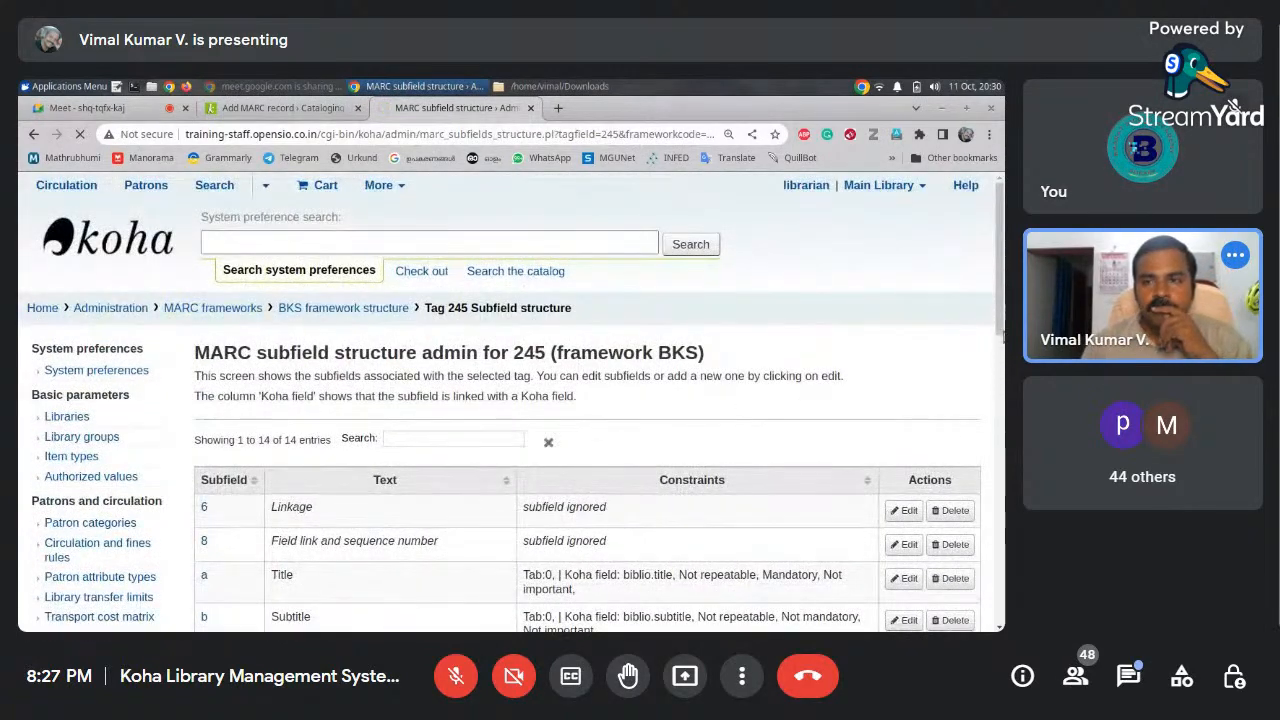
{"action": "left_click_drag", "start_coordinate": [1003, 308], "coordinate": [1003, 367]}
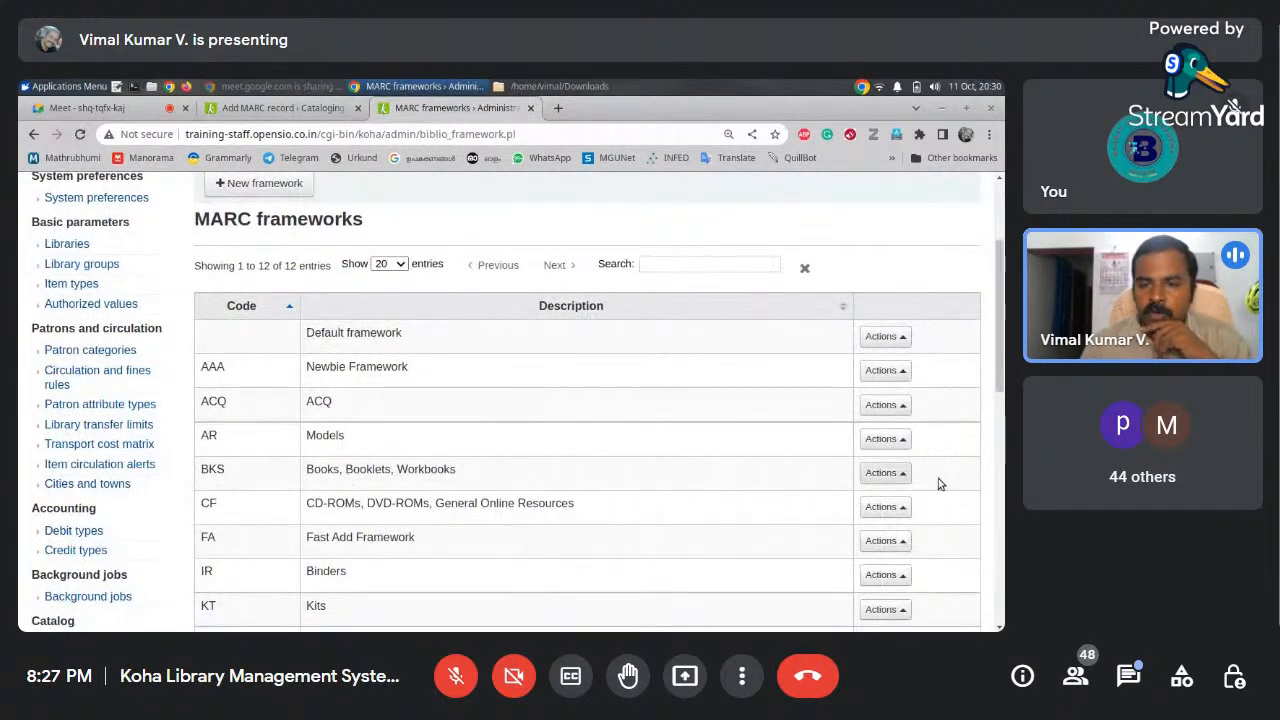
{"action": "left_click", "coordinate": [884, 473]}
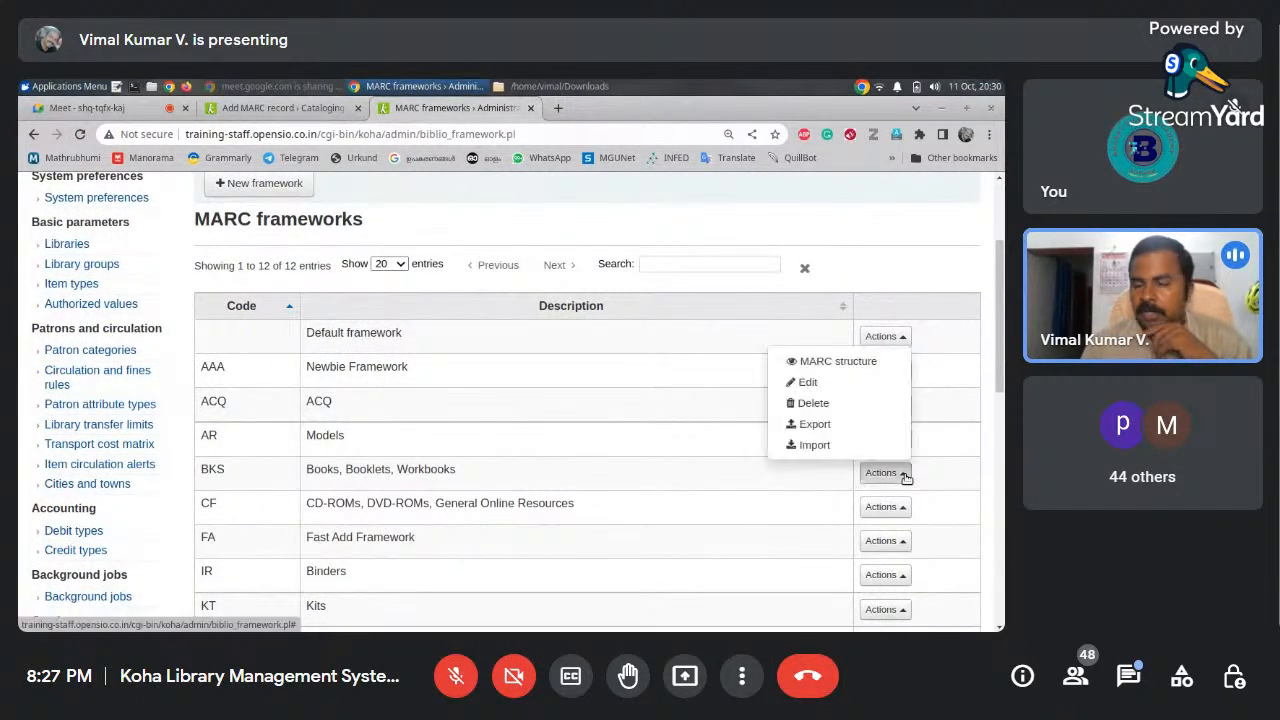
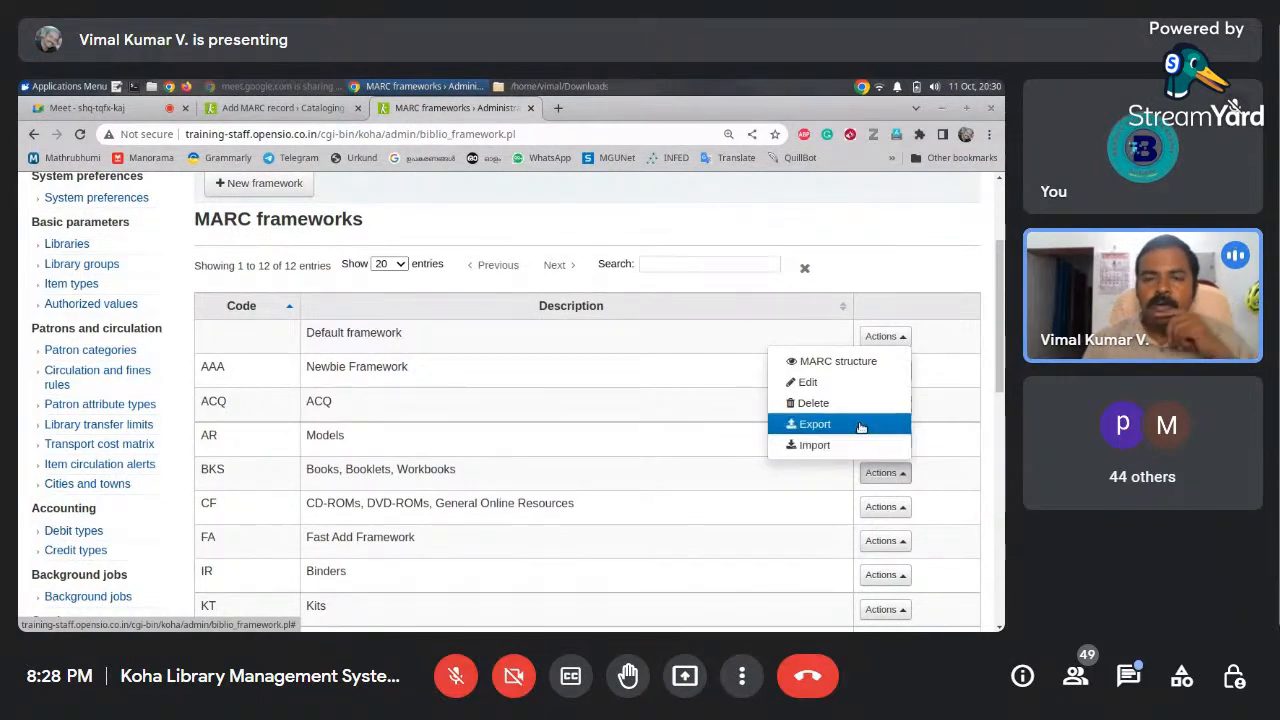
Export the BKS framework to CSV and review export_BKS.csv in LibreOffice Calc before closing it
{"action": "left_click", "coordinate": [860, 424]}
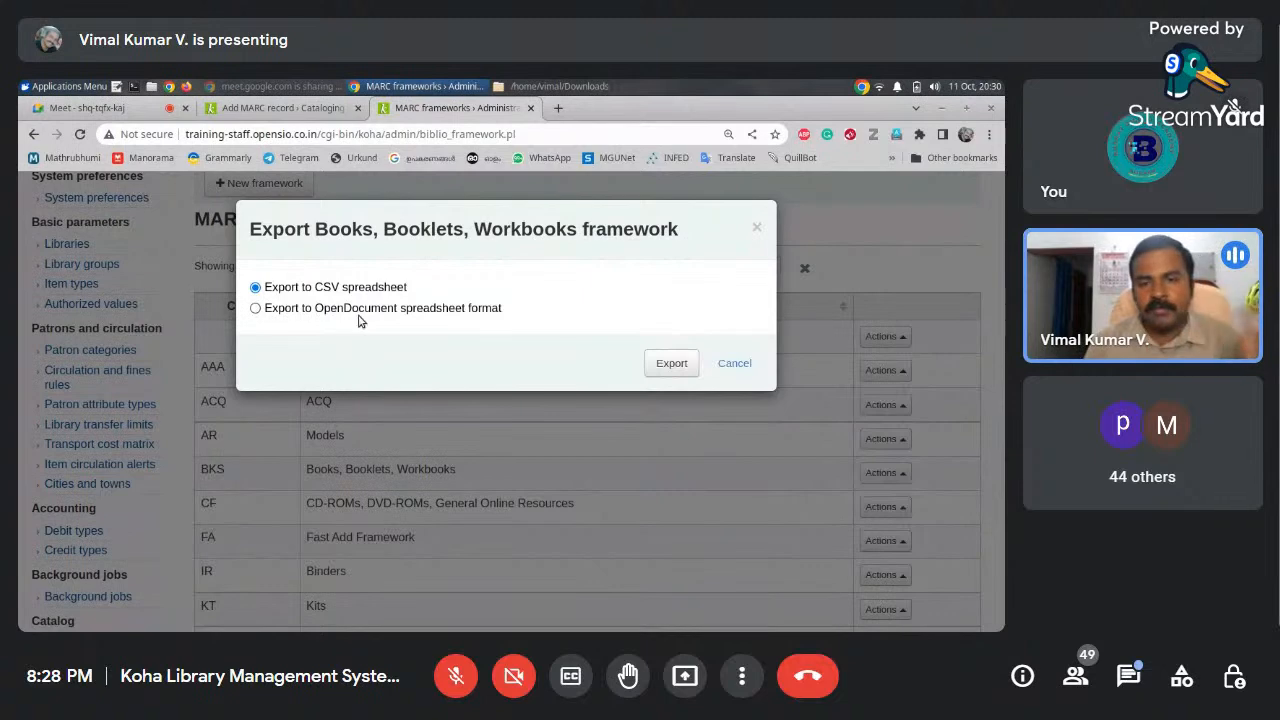
{"action": "left_click", "coordinate": [668, 363]}
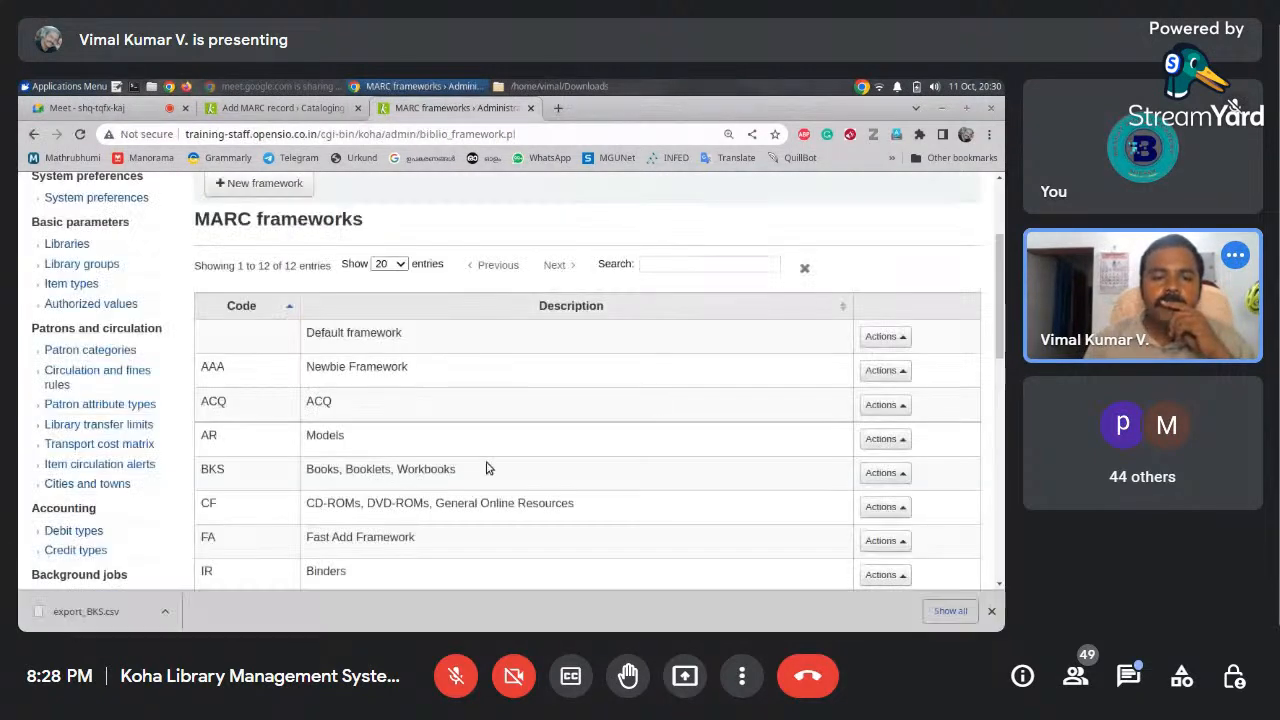
{"action": "left_click", "coordinate": [112, 624]}
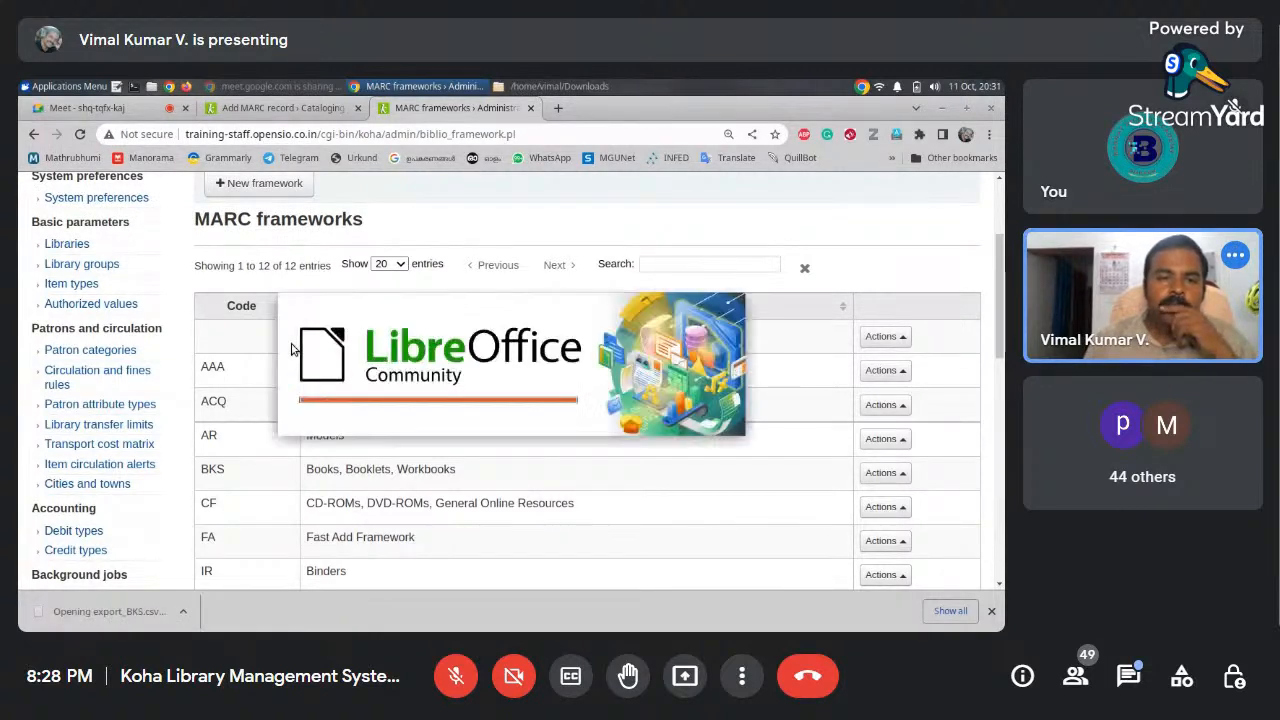
{"action": "left_click", "coordinate": [688, 574]}
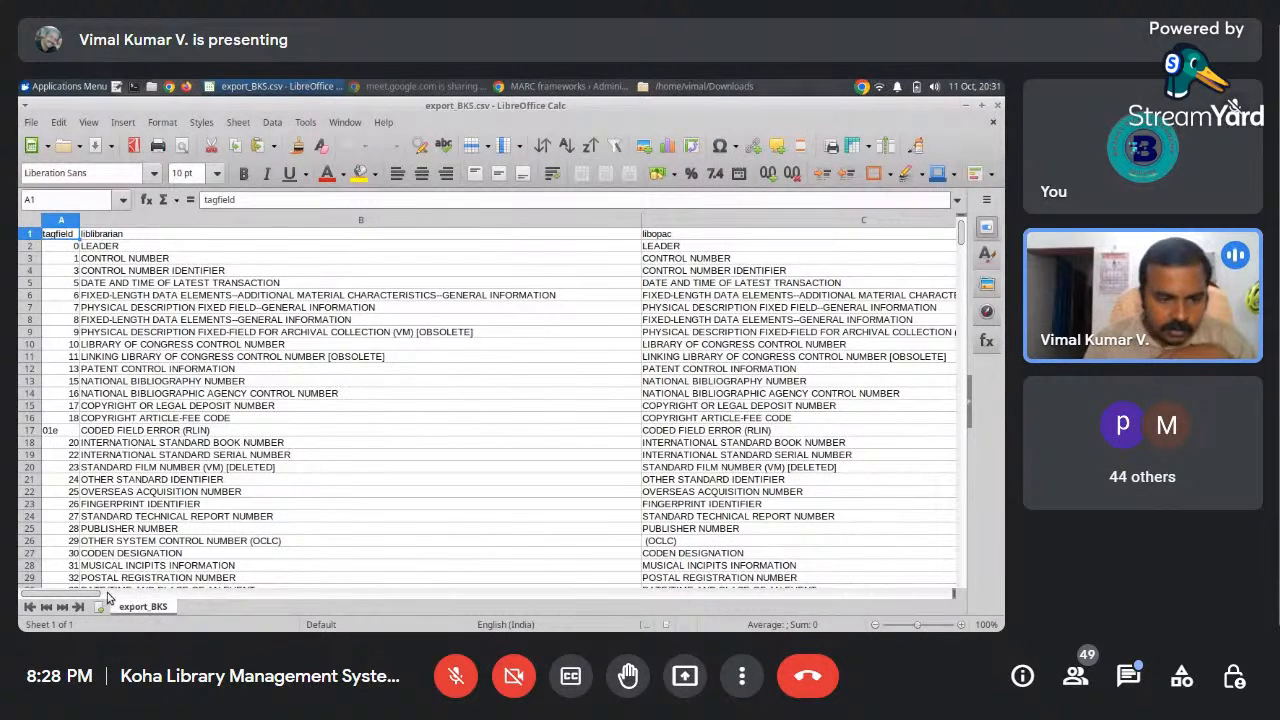
{"action": "left_click_drag", "start_coordinate": [92, 594], "coordinate": [323, 597]}
{"action": "left_click", "coordinate": [995, 123]}
{"action": "left_click", "coordinate": [523, 87]}
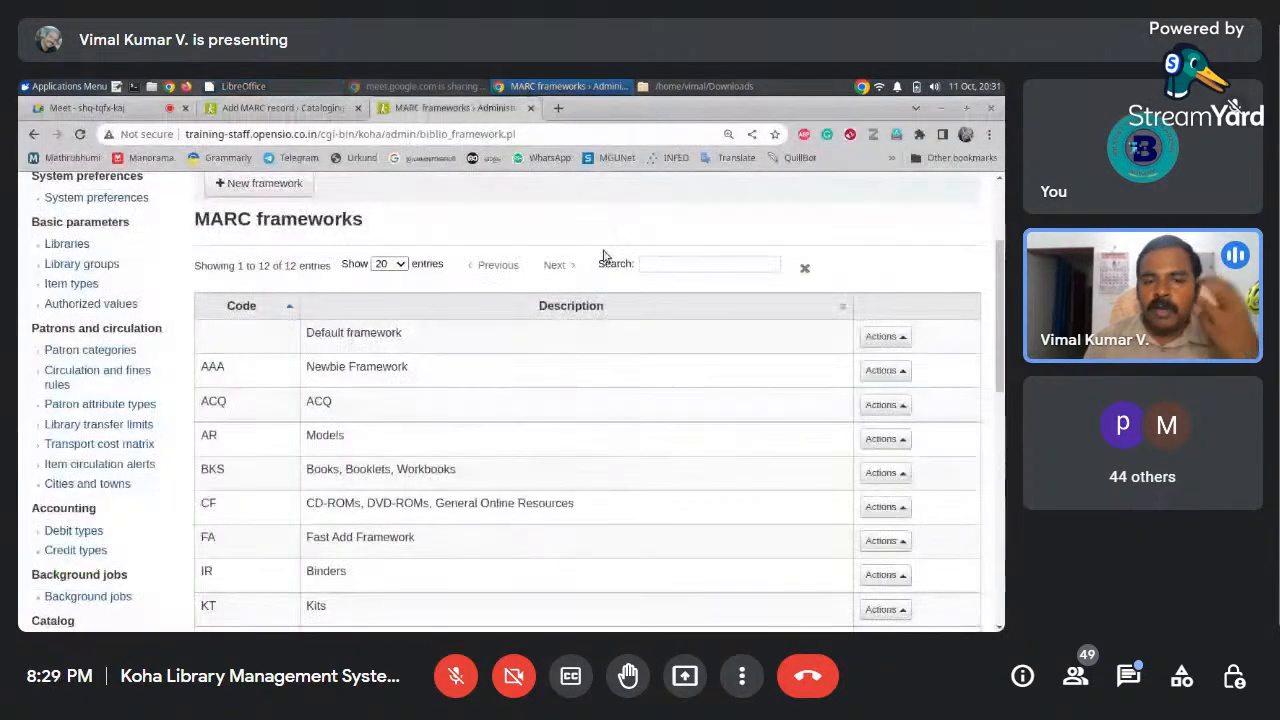
{"action": "left_click", "coordinate": [884, 473]}
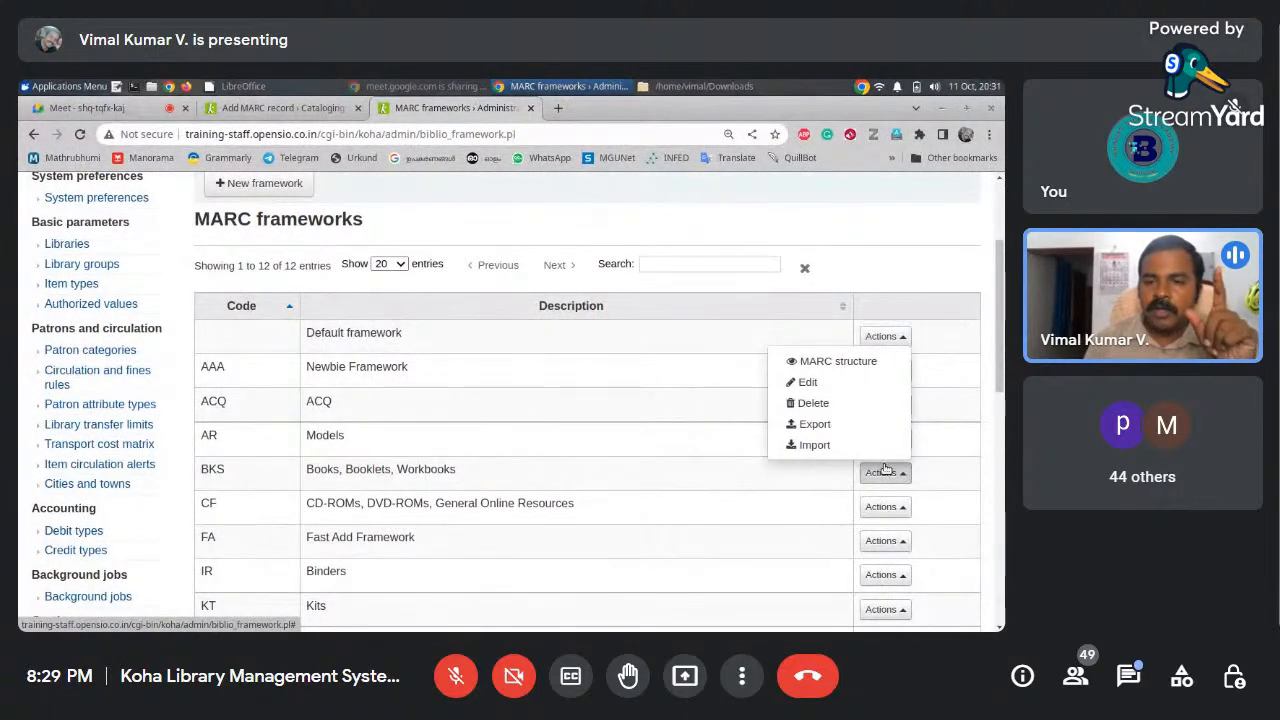
{"action": "left_click", "coordinate": [815, 446]}
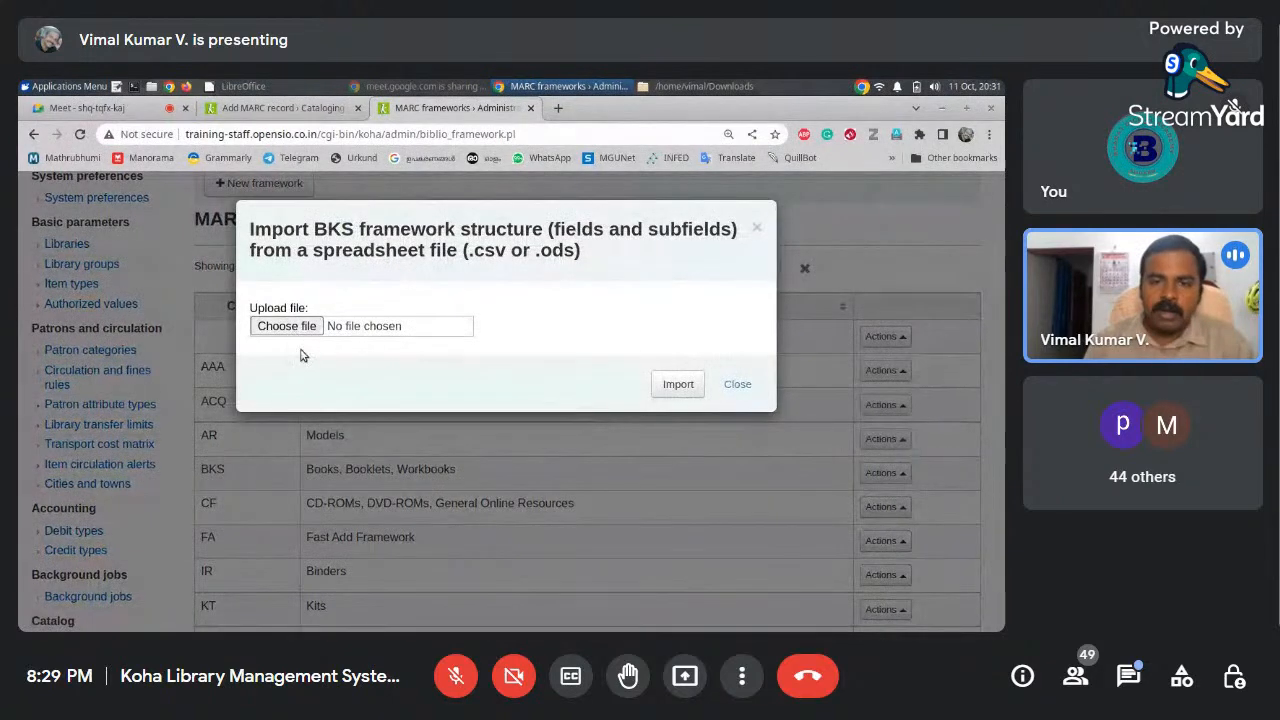
{"action": "left_click", "coordinate": [740, 385]}
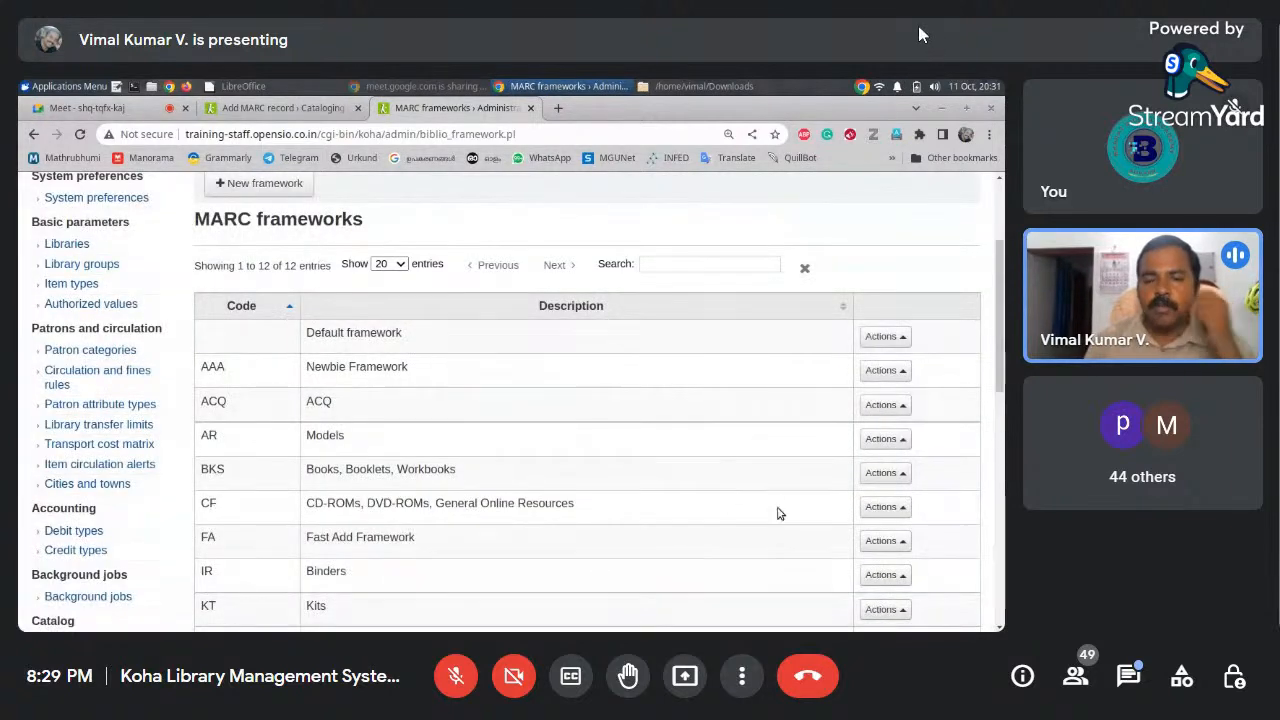
{"action": "left_click_drag", "start_coordinate": [1000, 341], "coordinate": [1000, 281]}
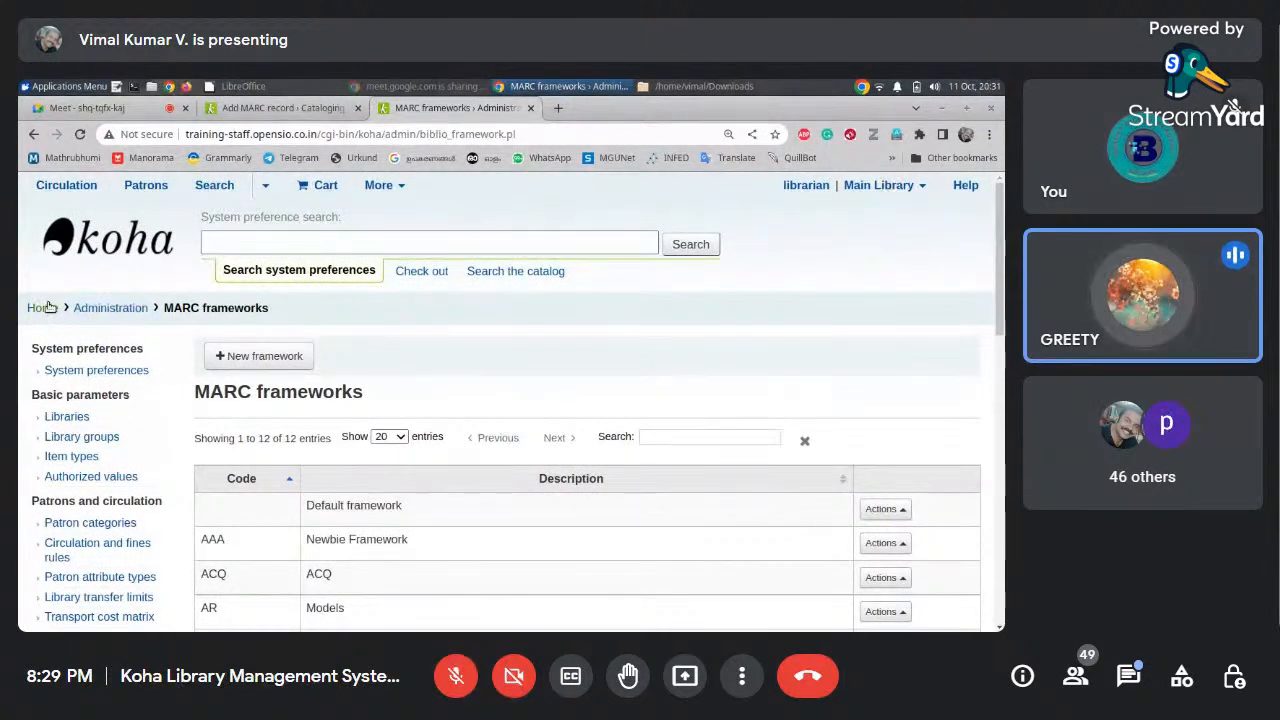
Scroll through the empty BKS Add MARC record form and return to its top
{"action": "left_click", "coordinate": [265, 110]}
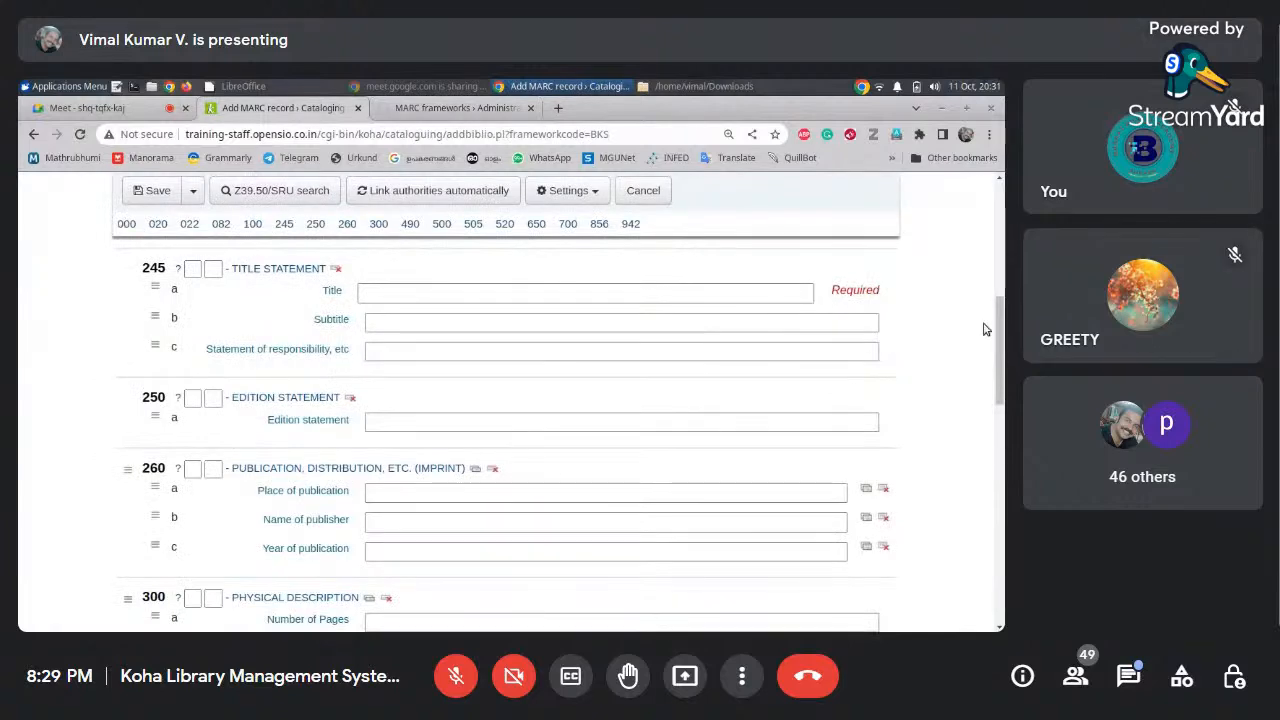
{"action": "left_click_drag", "start_coordinate": [997, 325], "coordinate": [1002, 200]}
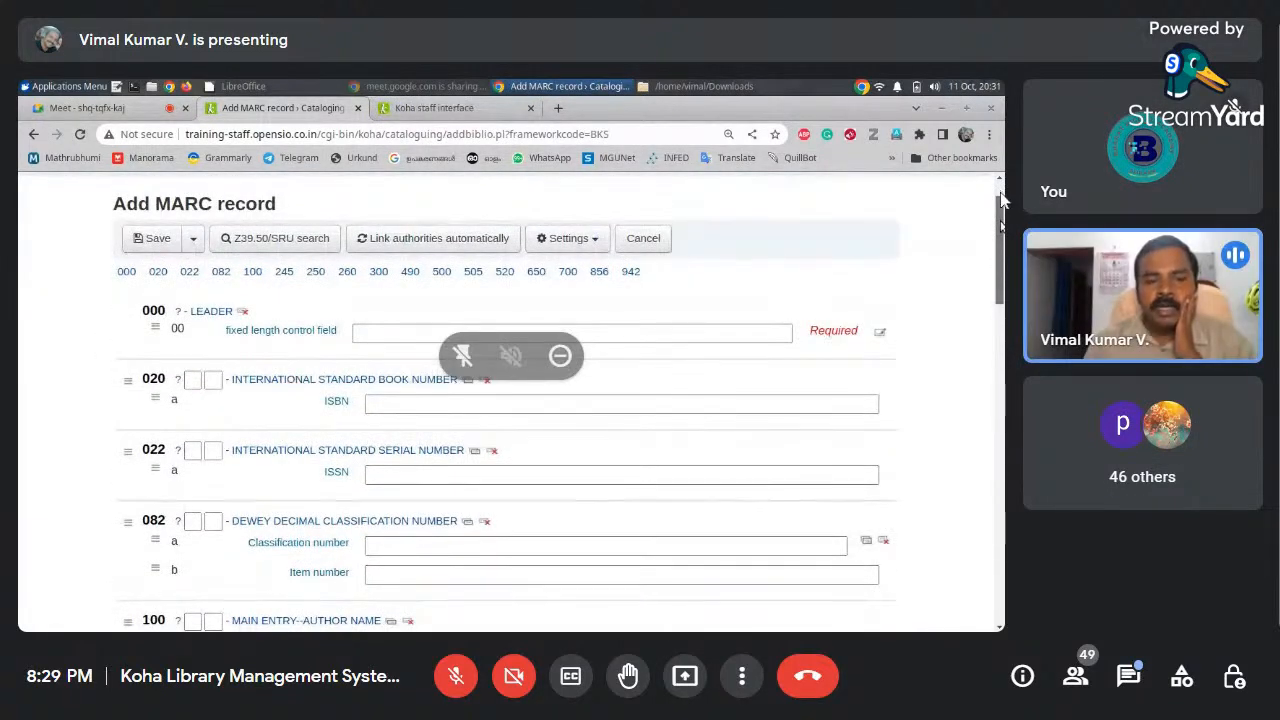
{"action": "mouse_move", "coordinate": [1002, 200]}
{"action": "left_mouse_down"}
{"action": "mouse_move", "coordinate": [990, 520]}
{"action": "mouse_move", "coordinate": [1003, 215]}
{"action": "left_mouse_up"}
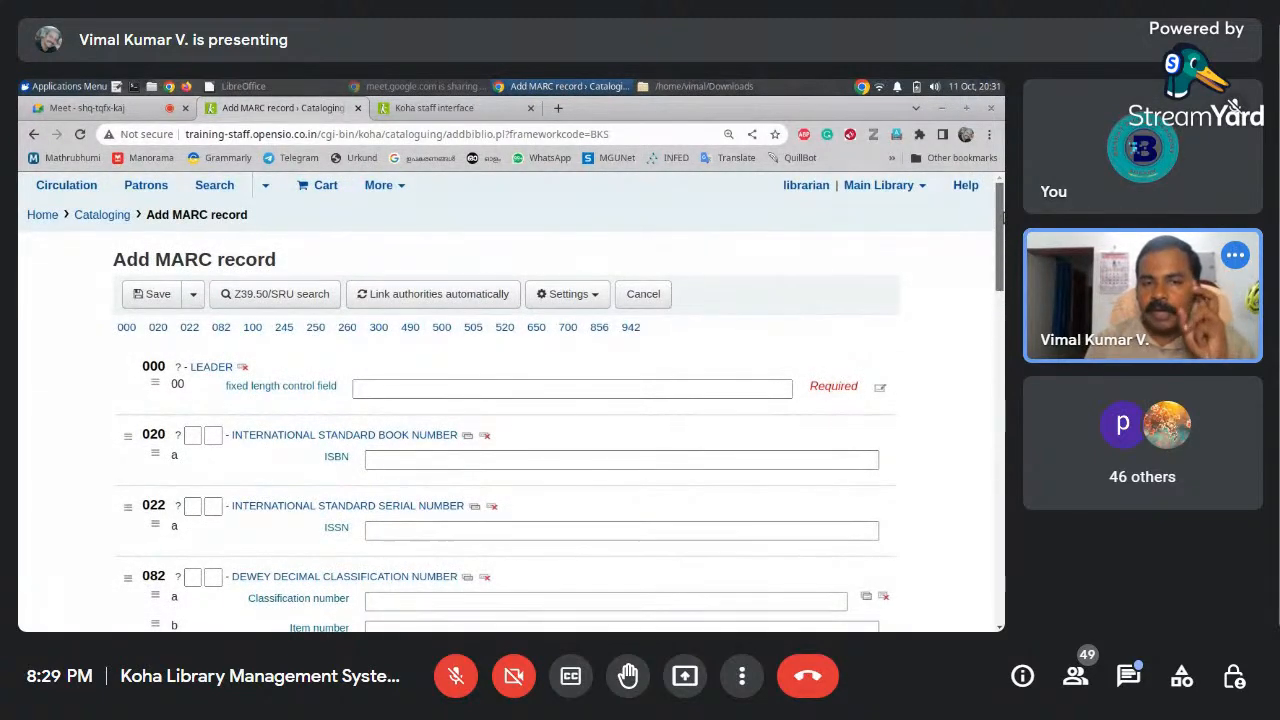
{"action": "mouse_move", "coordinate": [1003, 215]}
{"action": "left_mouse_down"}
{"action": "mouse_move", "coordinate": [966, 491]}
{"action": "mouse_move", "coordinate": [966, 337]}
{"action": "mouse_move", "coordinate": [985, 215]}
{"action": "left_mouse_up"}
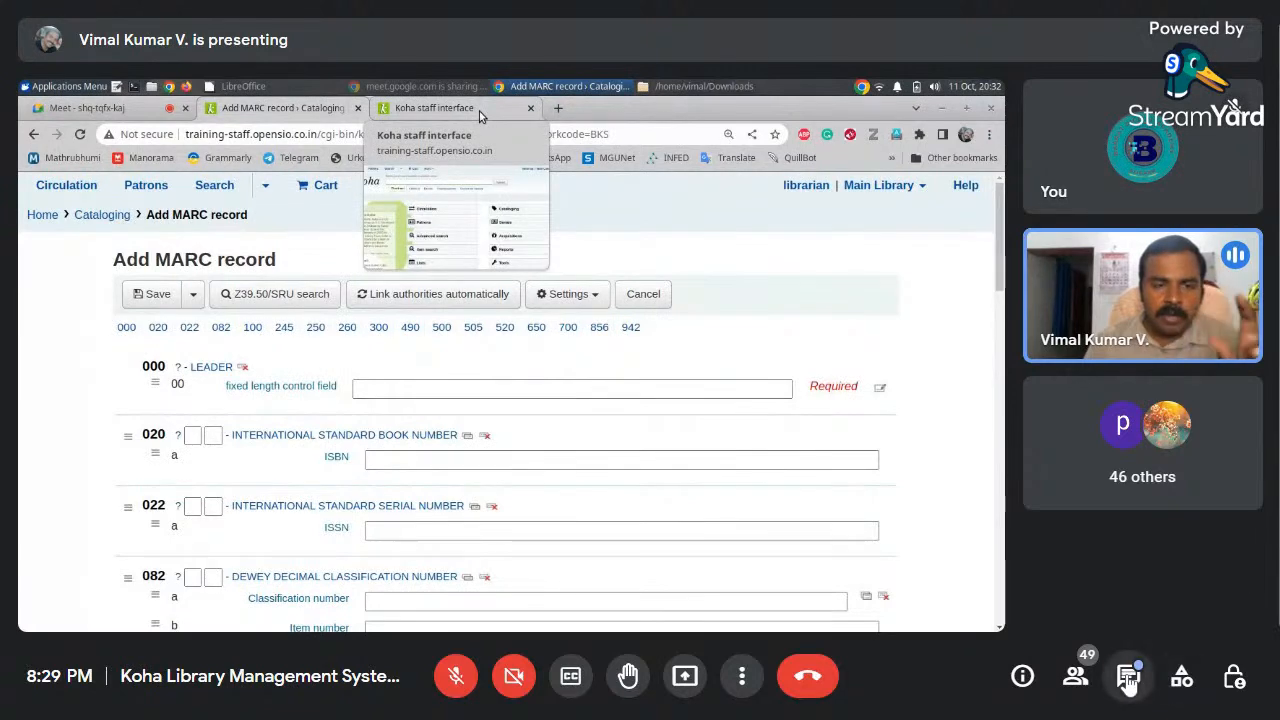
Read the in-call question about creating a new framework, then close the chat panel
{"action": "left_click", "coordinate": [1128, 678]}
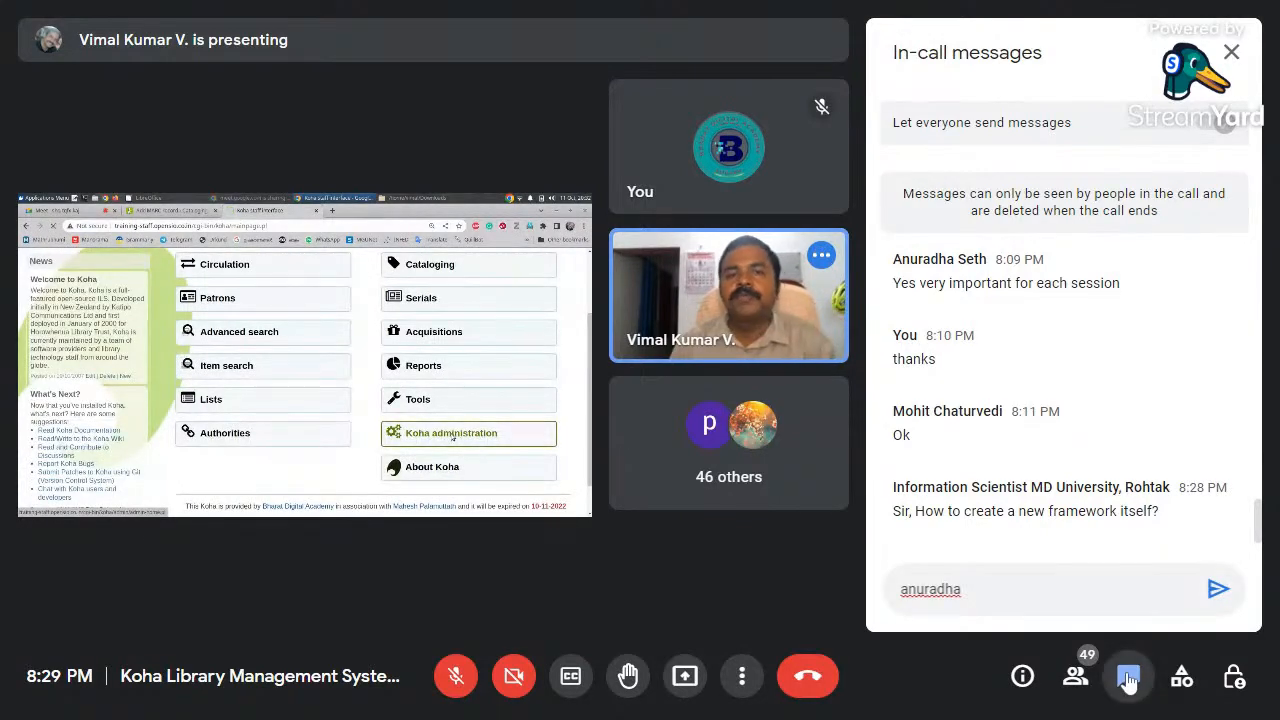
{"action": "left_click", "coordinate": [1128, 678]}
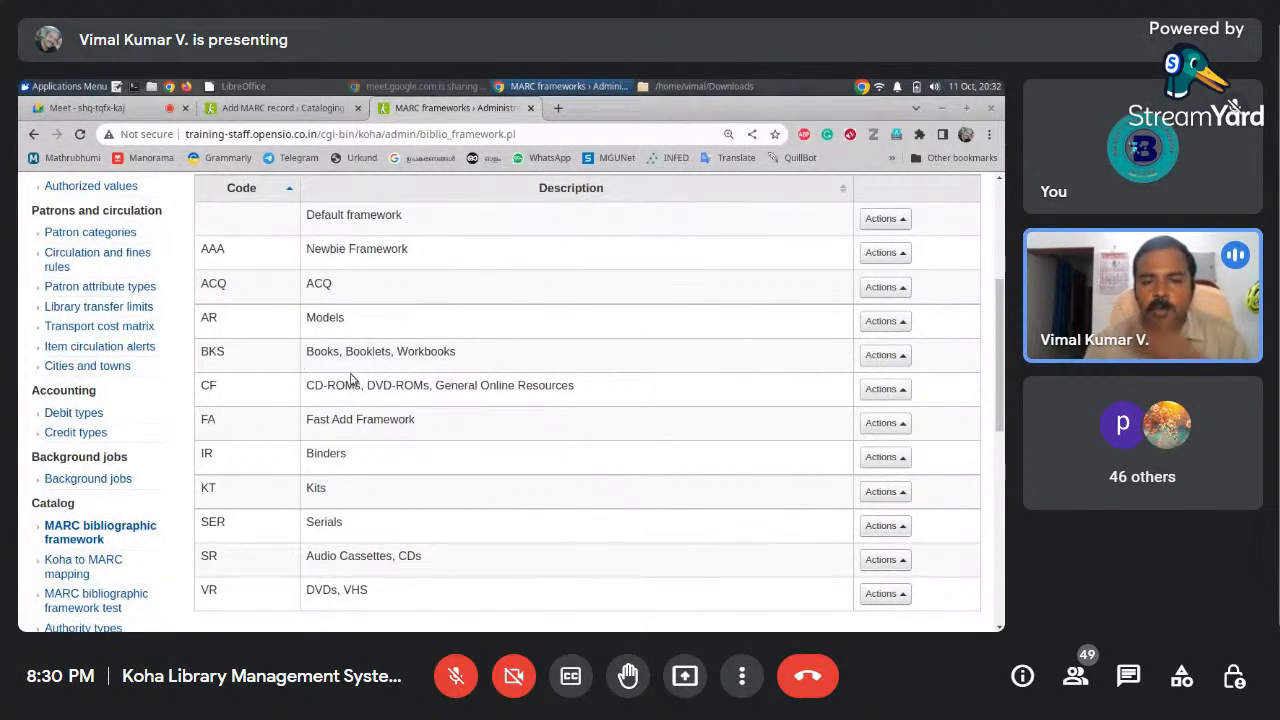
Start a new Books, Booklets, Workbooks record from Cataloging's New record menu
{"action": "left_click", "coordinate": [265, 107]}
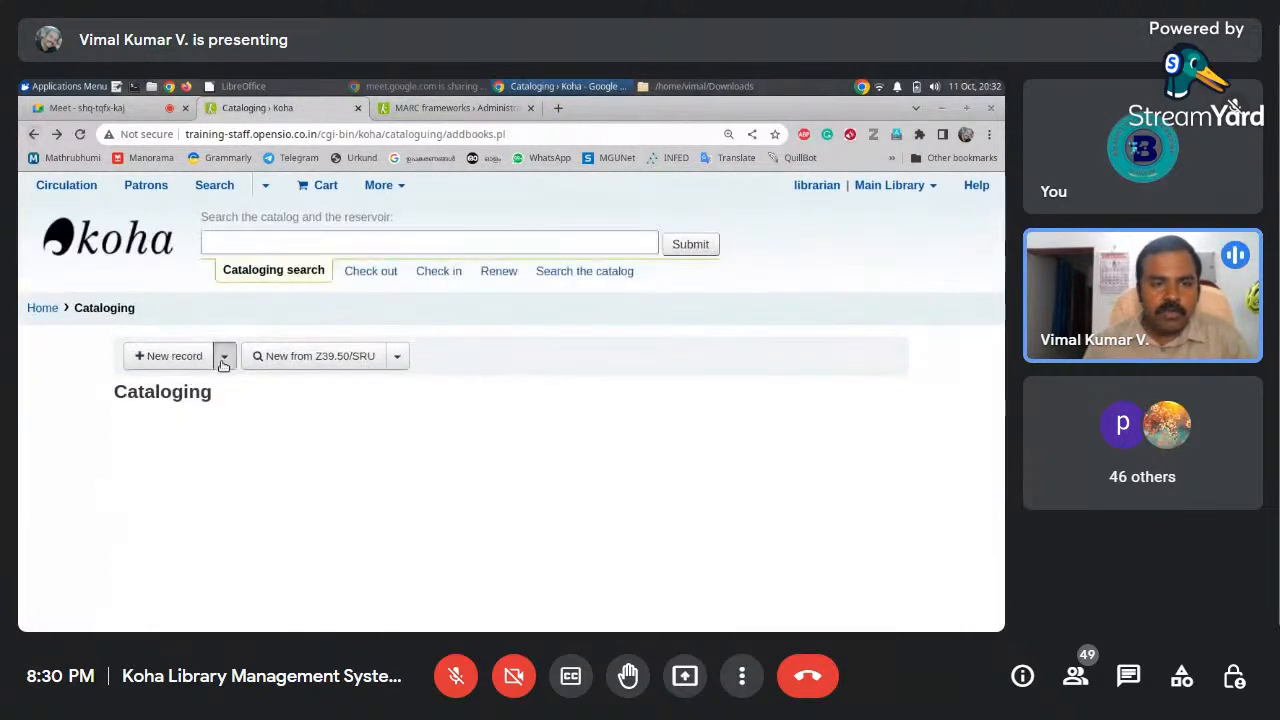
{"action": "left_click", "coordinate": [223, 356]}
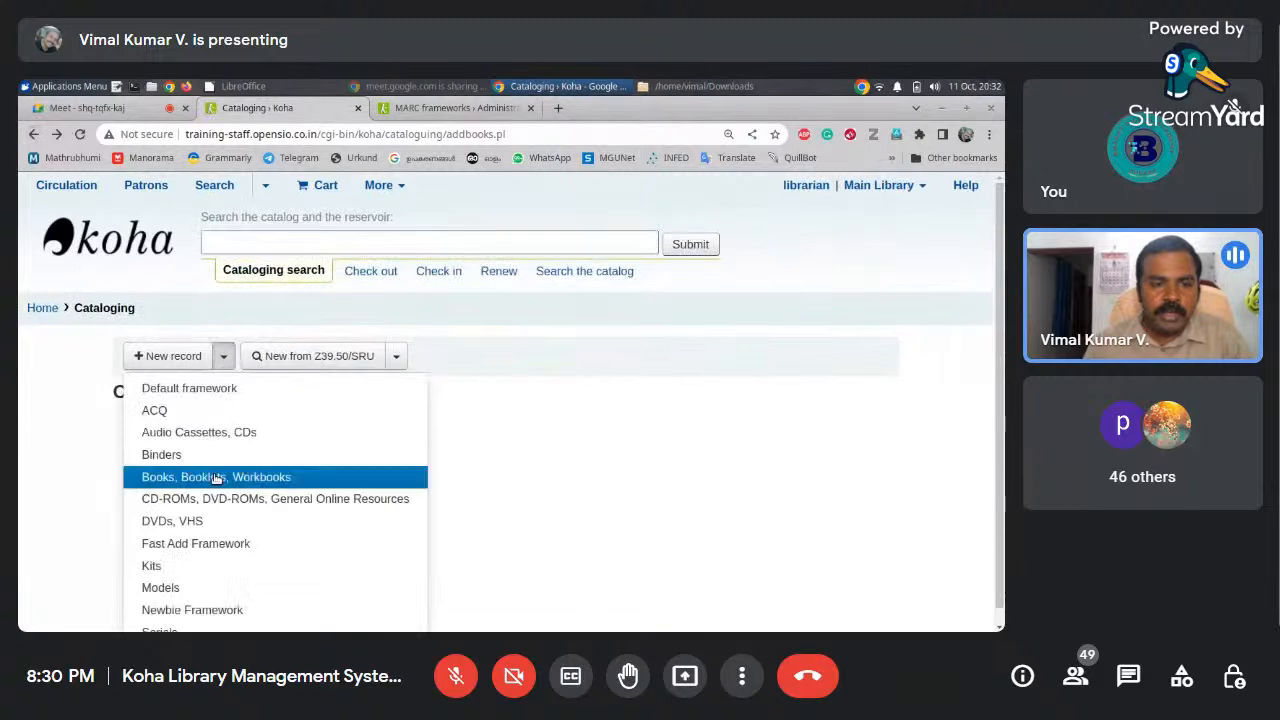
{"action": "left_click", "coordinate": [265, 486]}
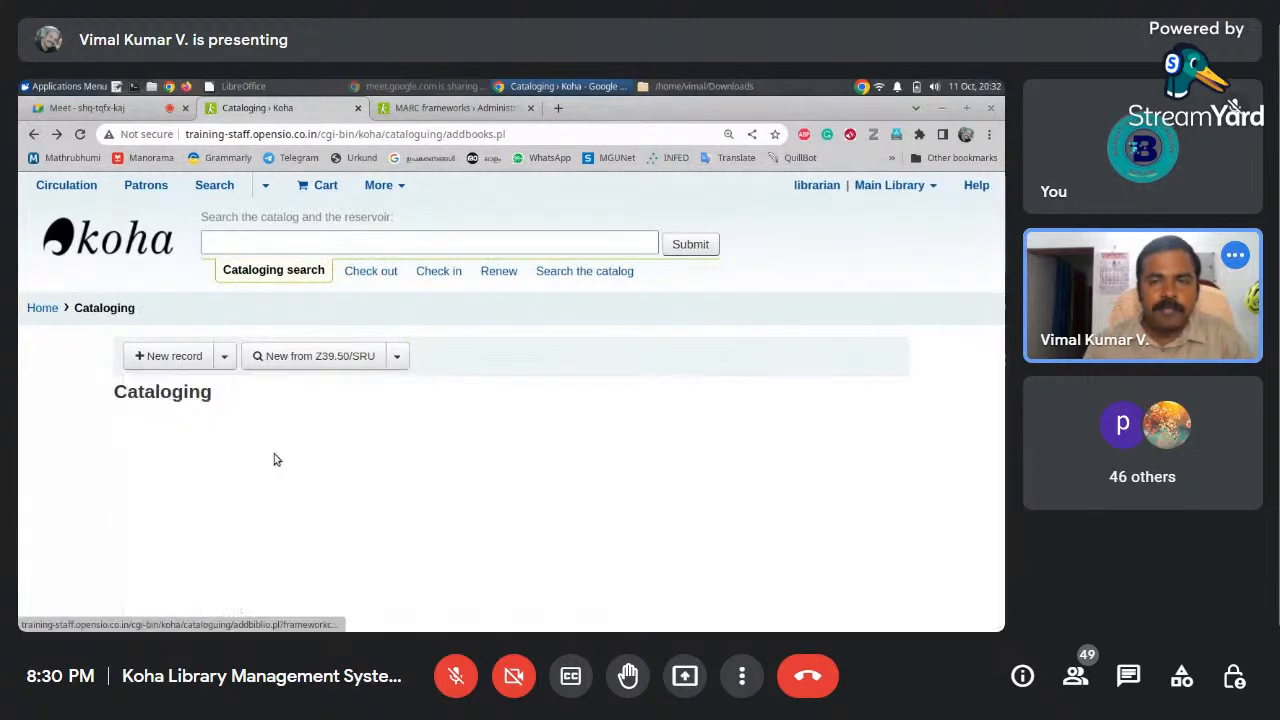
{"action": "left_click", "coordinate": [453, 108]}
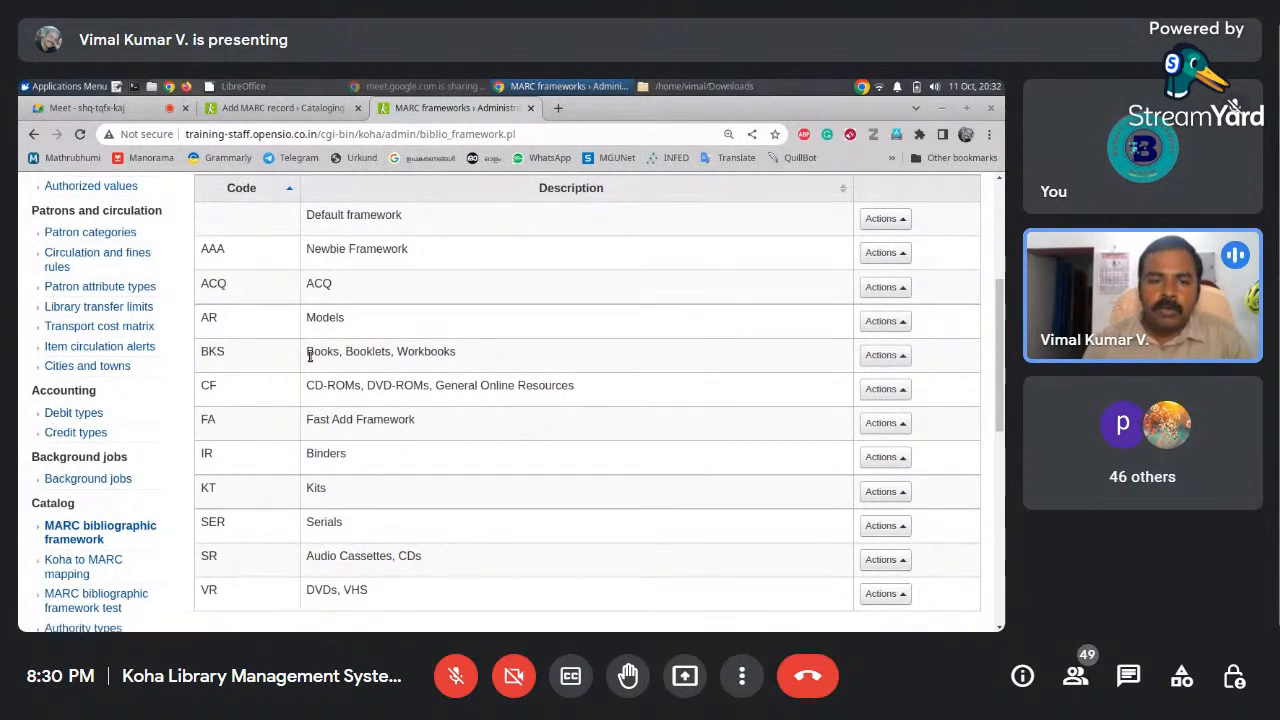
Open the BKS framework's MARC structure and compare it with the record form
{"action": "left_click", "coordinate": [880, 355]}
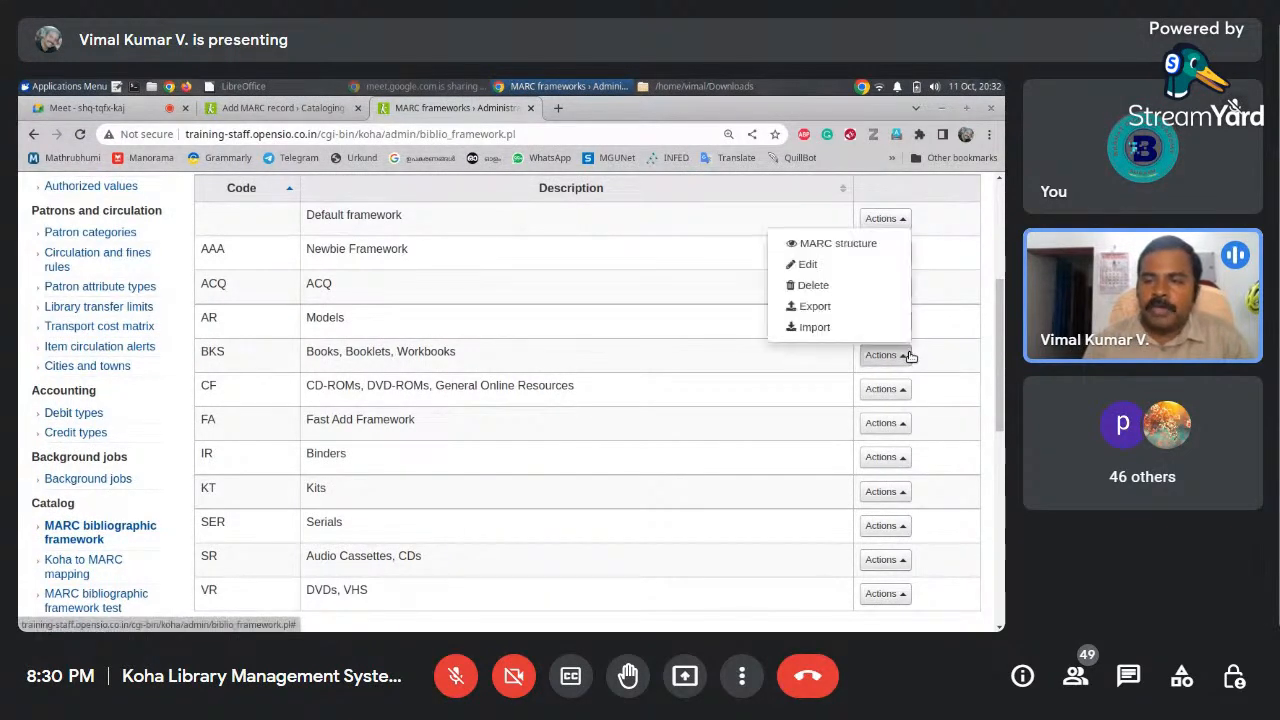
{"action": "left_click", "coordinate": [866, 245]}
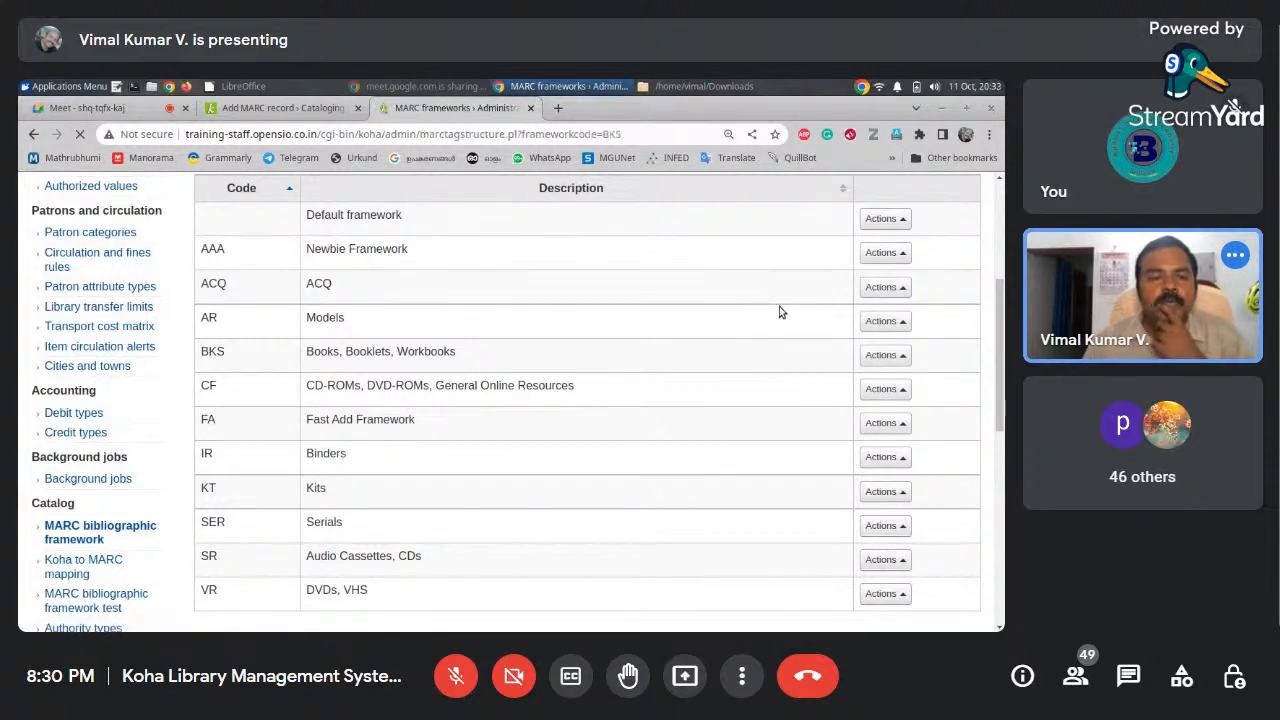
{"action": "scroll", "coordinate": [994, 316], "scroll_direction": "down", "scroll_amount": 3}
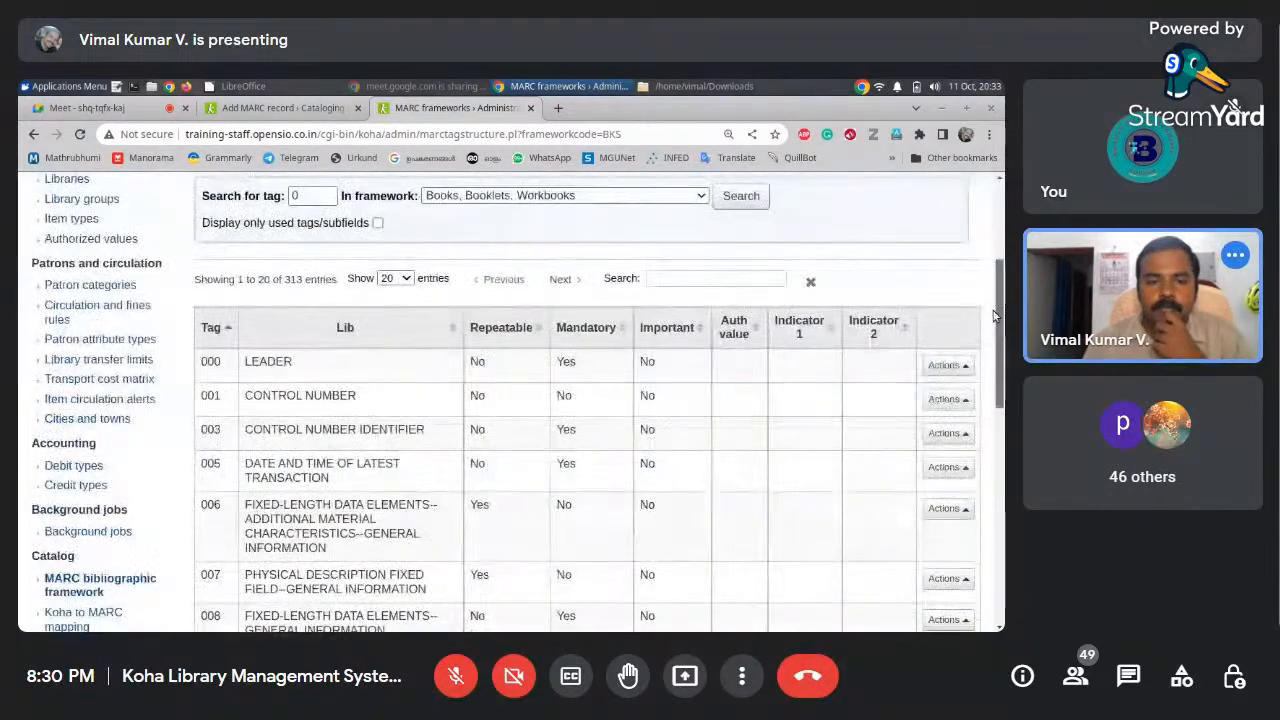
{"action": "scroll", "coordinate": [994, 316], "scroll_direction": "up", "scroll_amount": 5}
{"action": "left_click", "coordinate": [298, 110]}
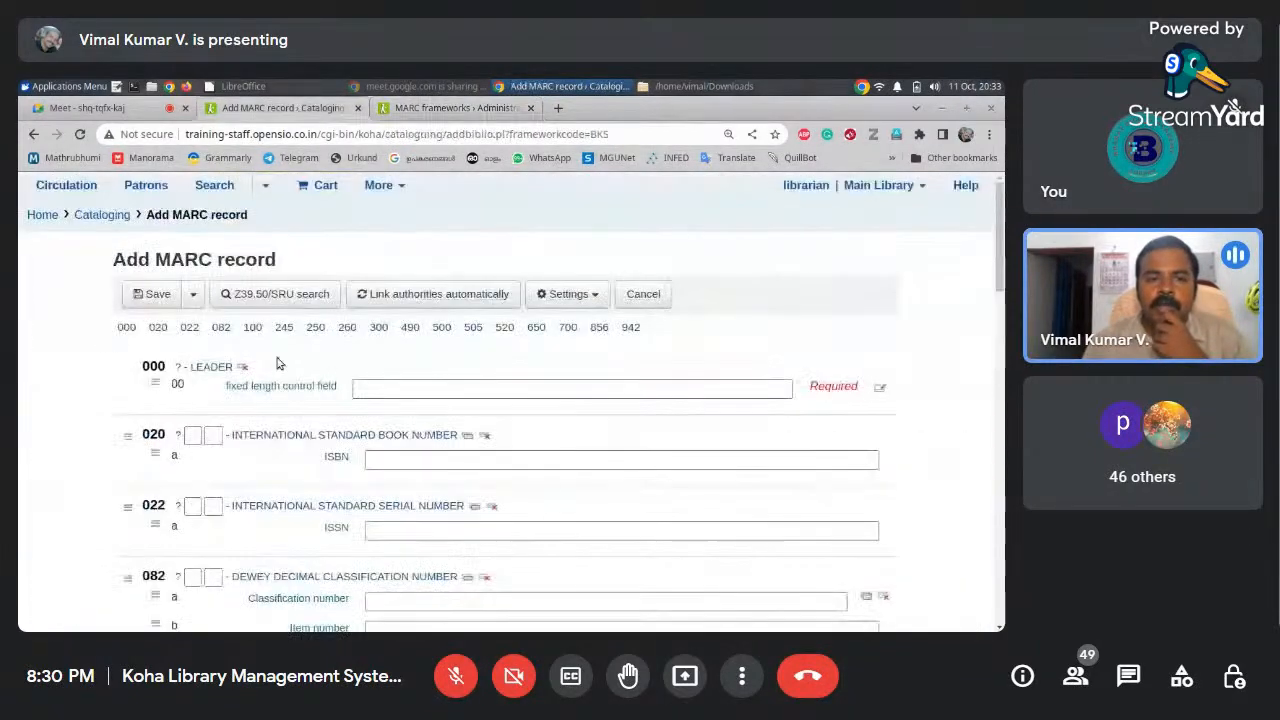
{"action": "left_click_drag", "start_coordinate": [994, 280], "coordinate": [995, 368]}
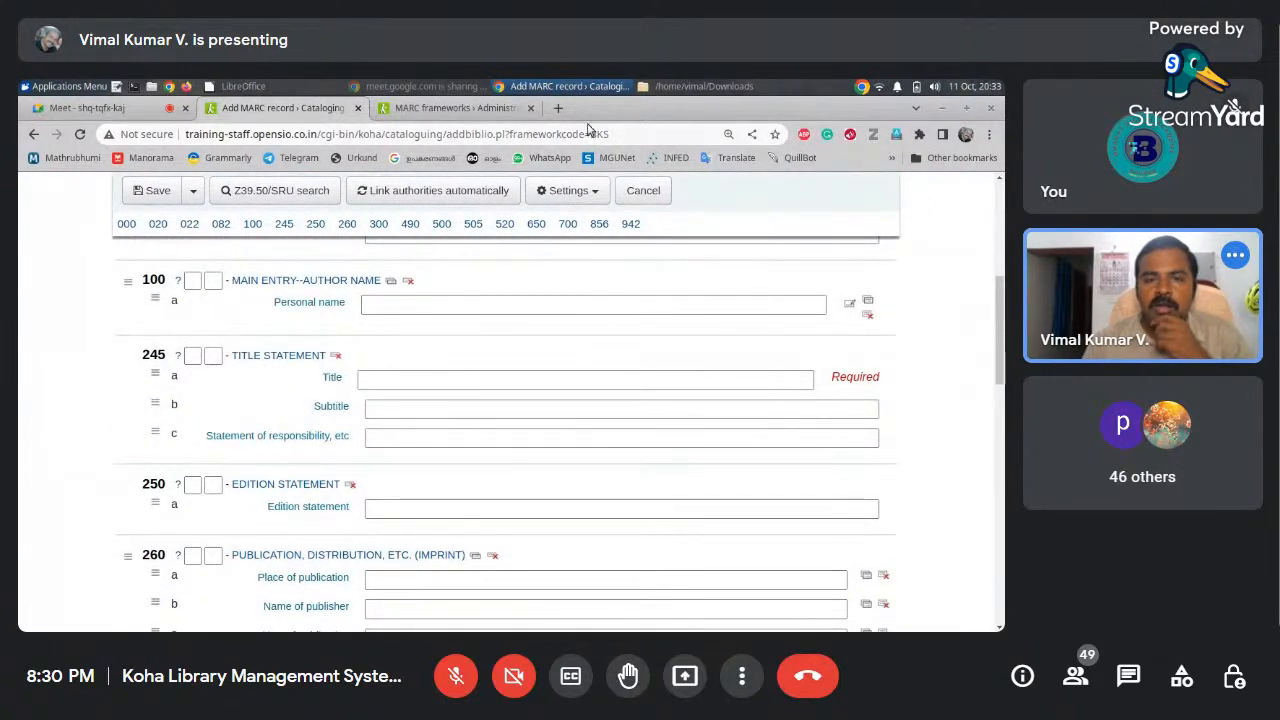
Search the BKS structure for tag 245 and show the actions for 245 TITLE STATEMENT
{"action": "left_click", "coordinate": [486, 113]}
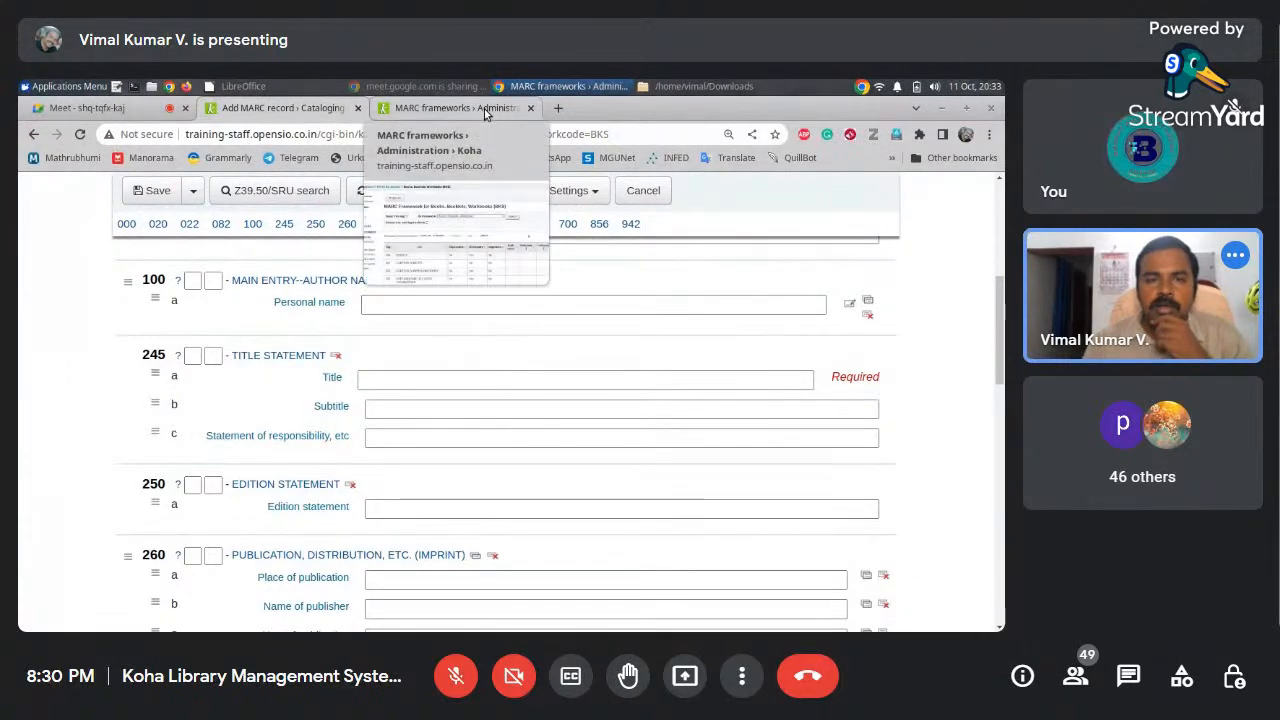
{"action": "type", "text": "245"}
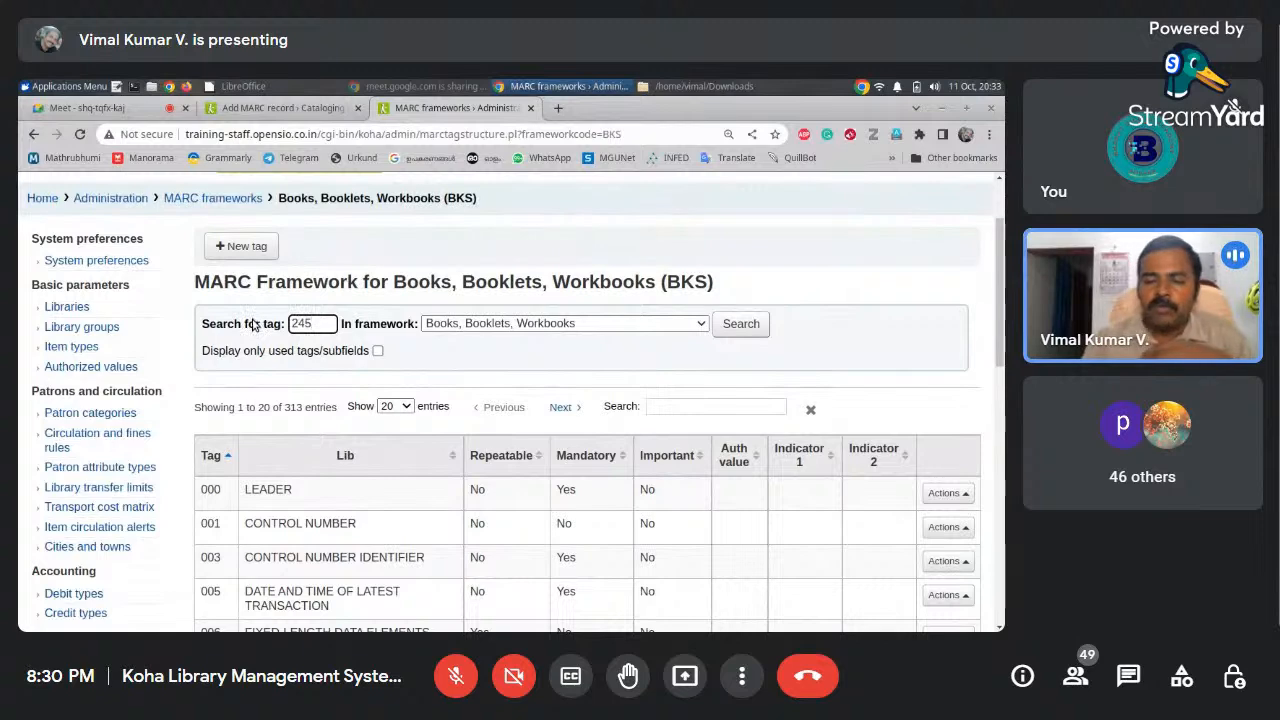
{"action": "key", "text": "Return"}
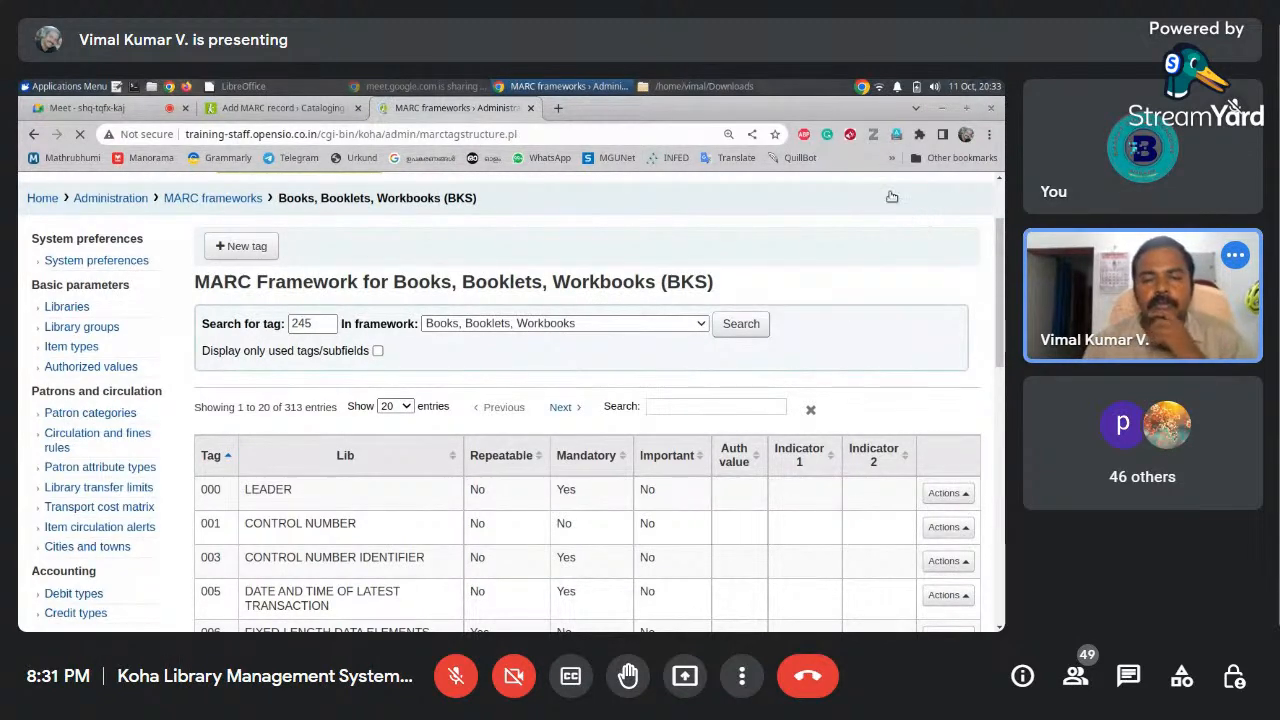
{"action": "scroll", "coordinate": [364, 360], "scroll_direction": "down", "scroll_amount": 3}
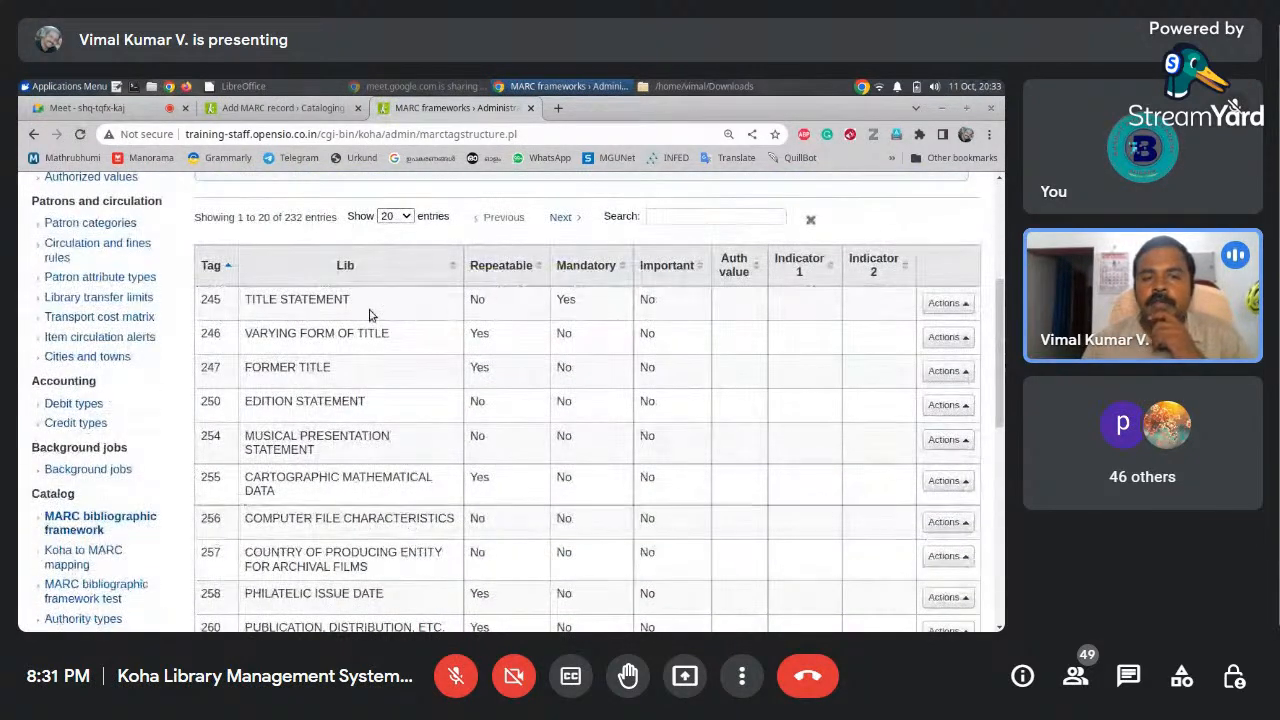
{"action": "left_click", "coordinate": [966, 304]}
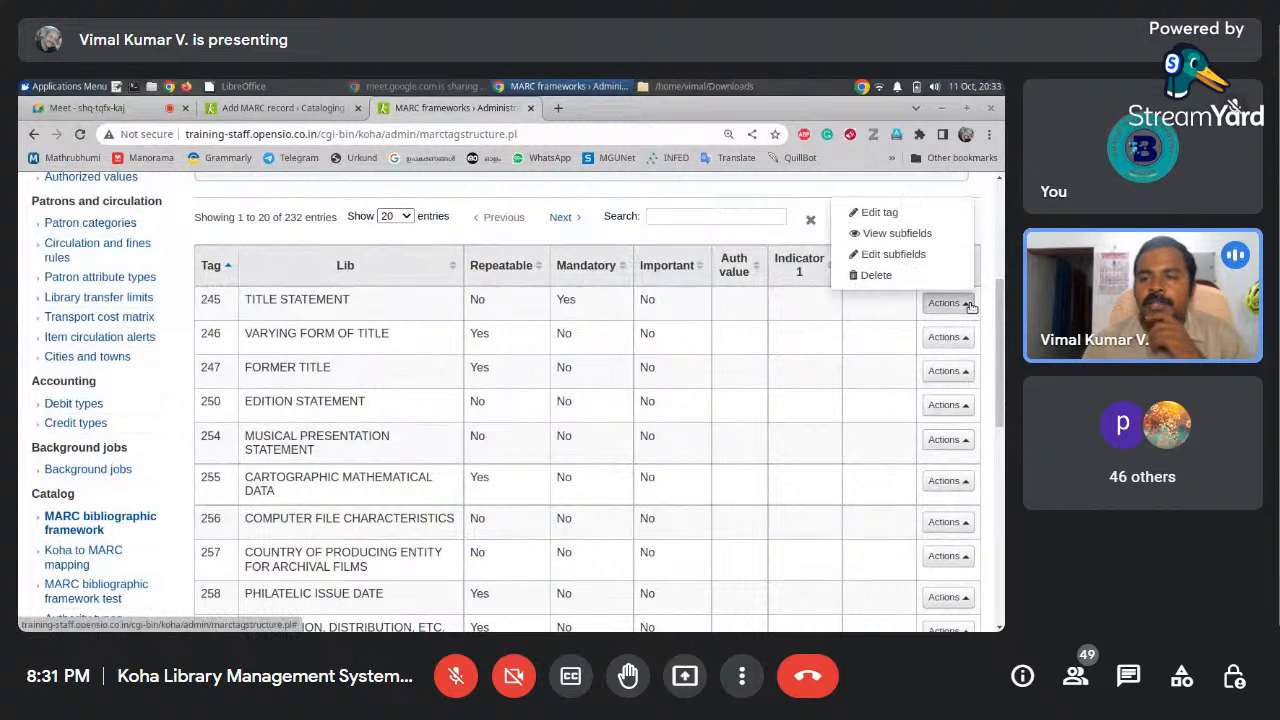
Open tag 245's subfield constraints and compare subfields a (Title), b (Subtitle) and c
{"action": "left_click", "coordinate": [913, 258]}
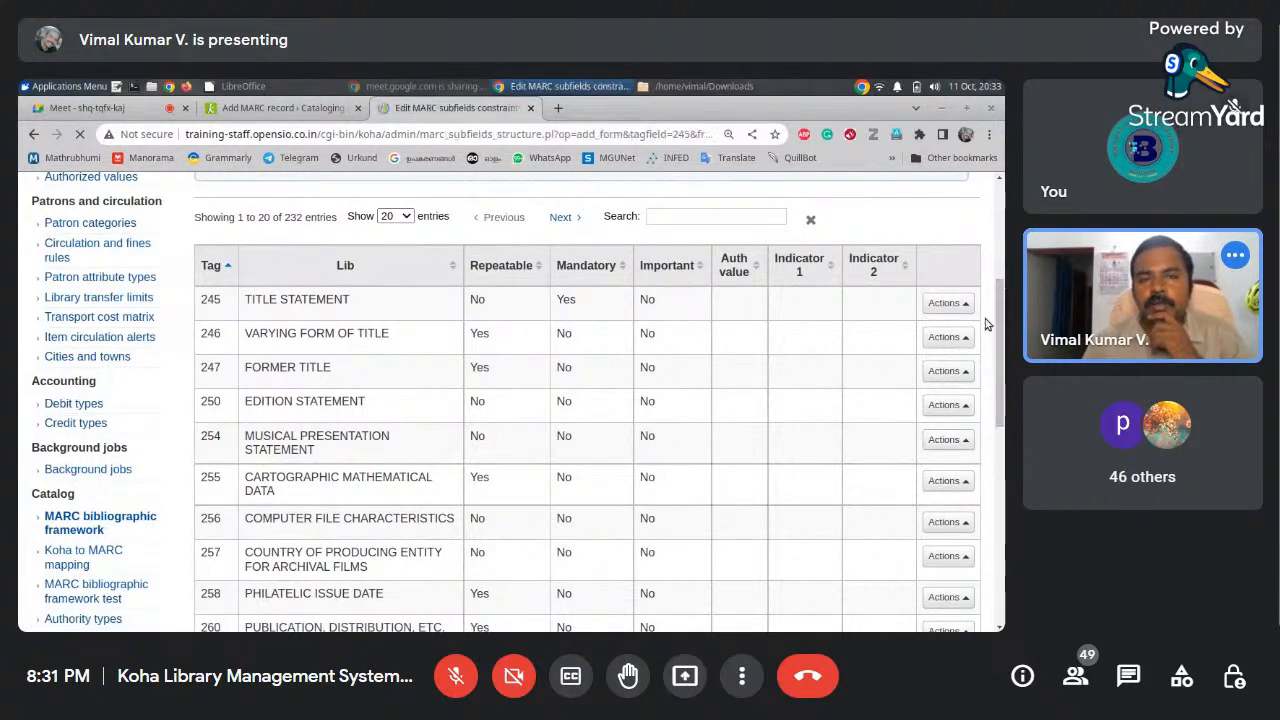
{"action": "left_click_drag", "start_coordinate": [1000, 270], "coordinate": [1001, 299]}
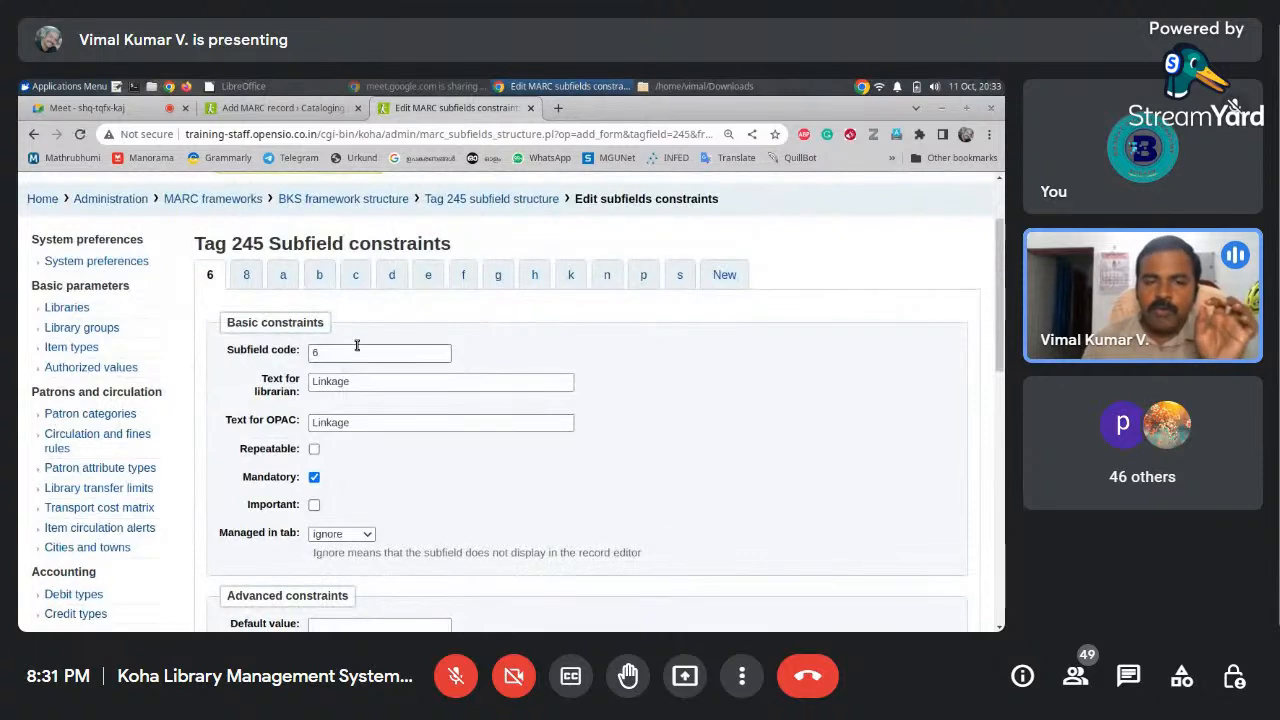
{"action": "left_click", "coordinate": [283, 107]}
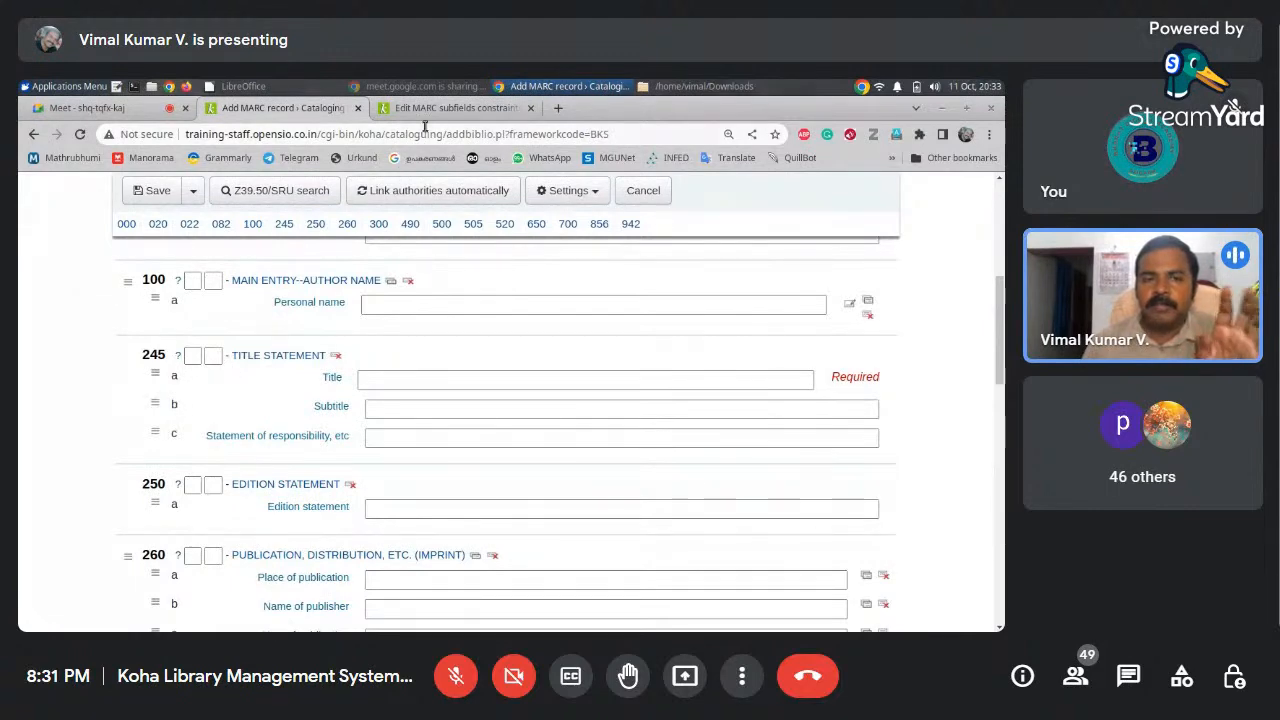
{"action": "left_click", "coordinate": [450, 107]}
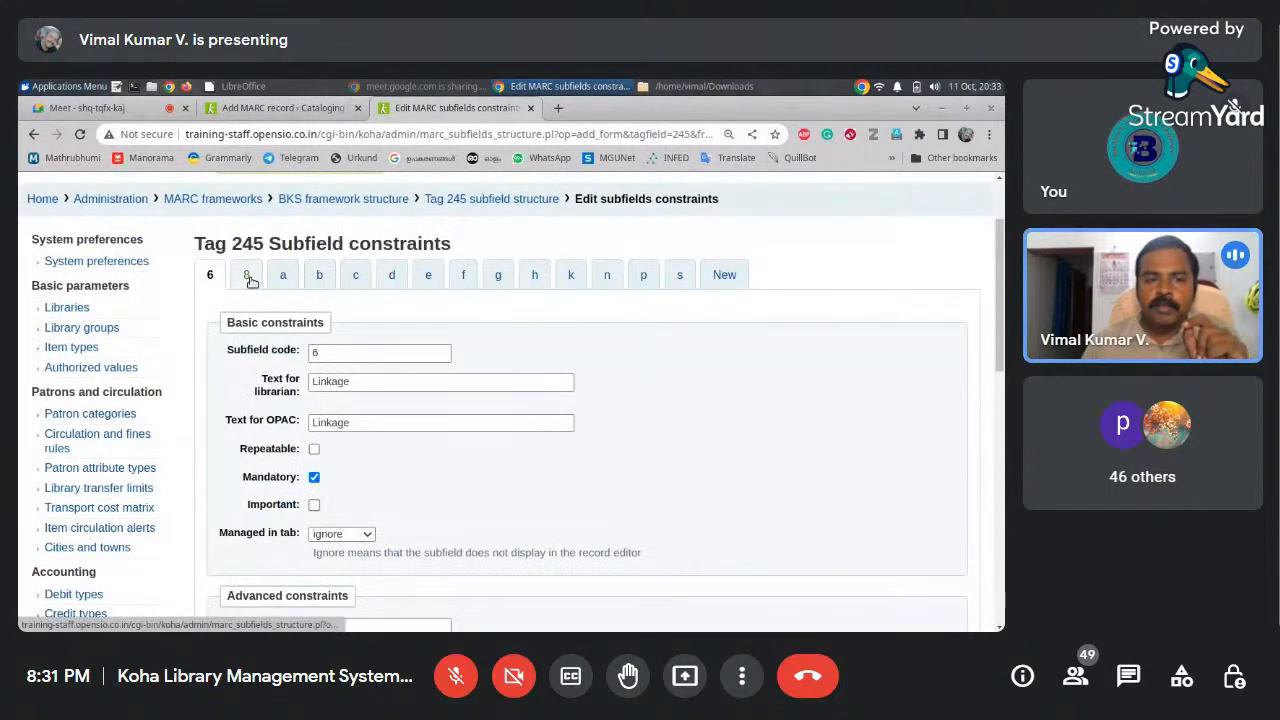
{"action": "left_click", "coordinate": [286, 277]}
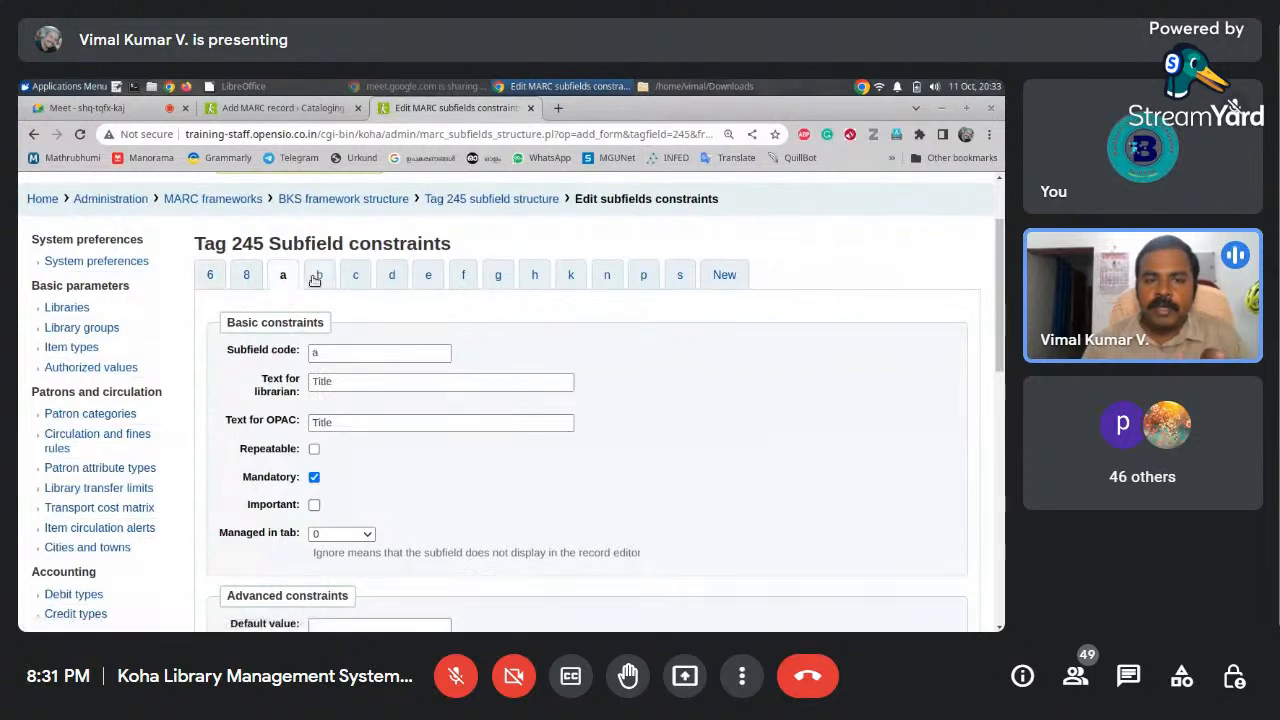
{"action": "left_click", "coordinate": [318, 276]}
{"action": "left_click", "coordinate": [350, 280]}
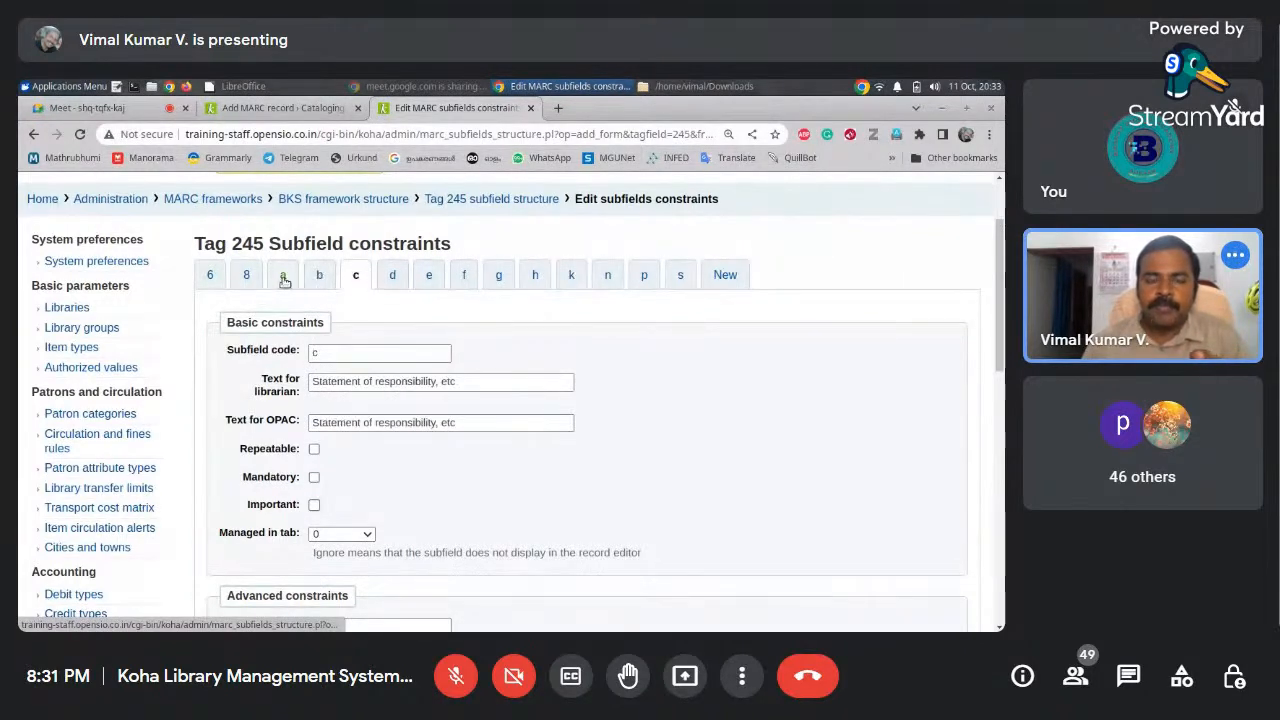
{"action": "left_click", "coordinate": [284, 279]}
{"action": "left_click", "coordinate": [318, 274]}
{"action": "left_click", "coordinate": [247, 108]}
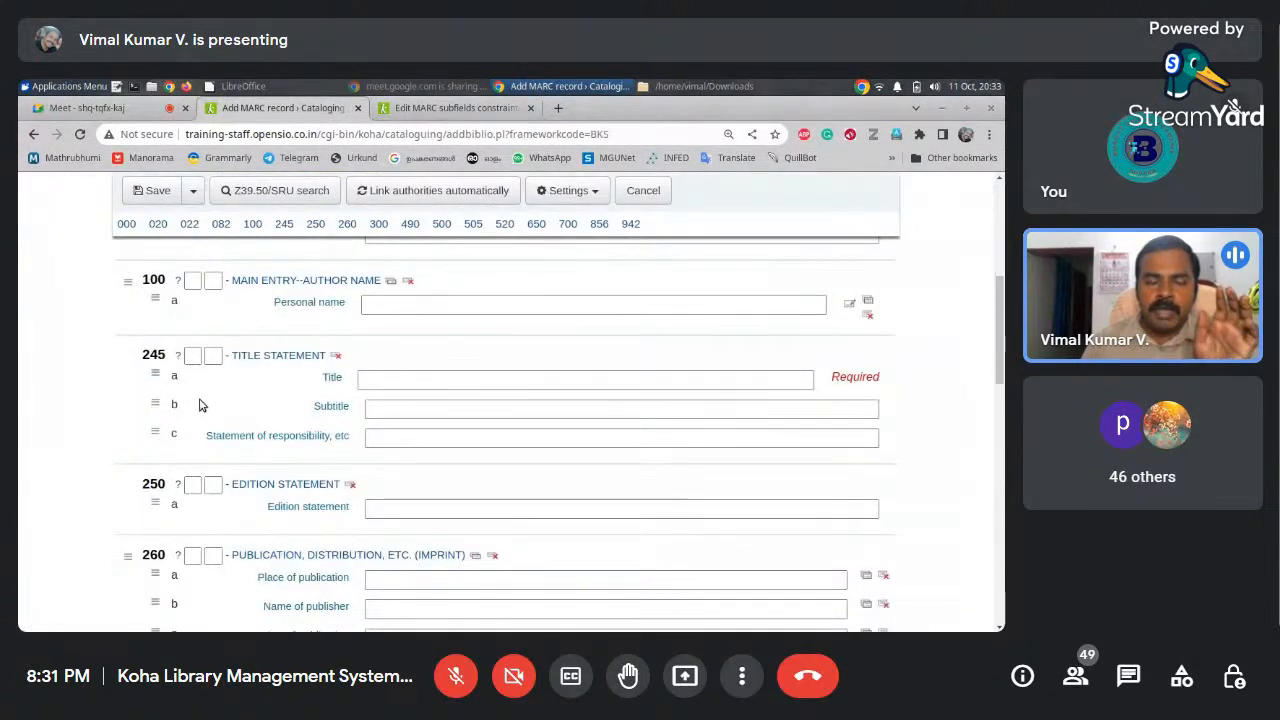
Point out subfield b's code and its Subtitle label for librarians
{"action": "left_click", "coordinate": [440, 110]}
{"action": "mouse_move", "coordinate": [1003, 302]}
{"action": "left_mouse_down"}
{"action": "mouse_move", "coordinate": [1003, 337]}
{"action": "mouse_move", "coordinate": [1003, 324]}
{"action": "left_mouse_up"}
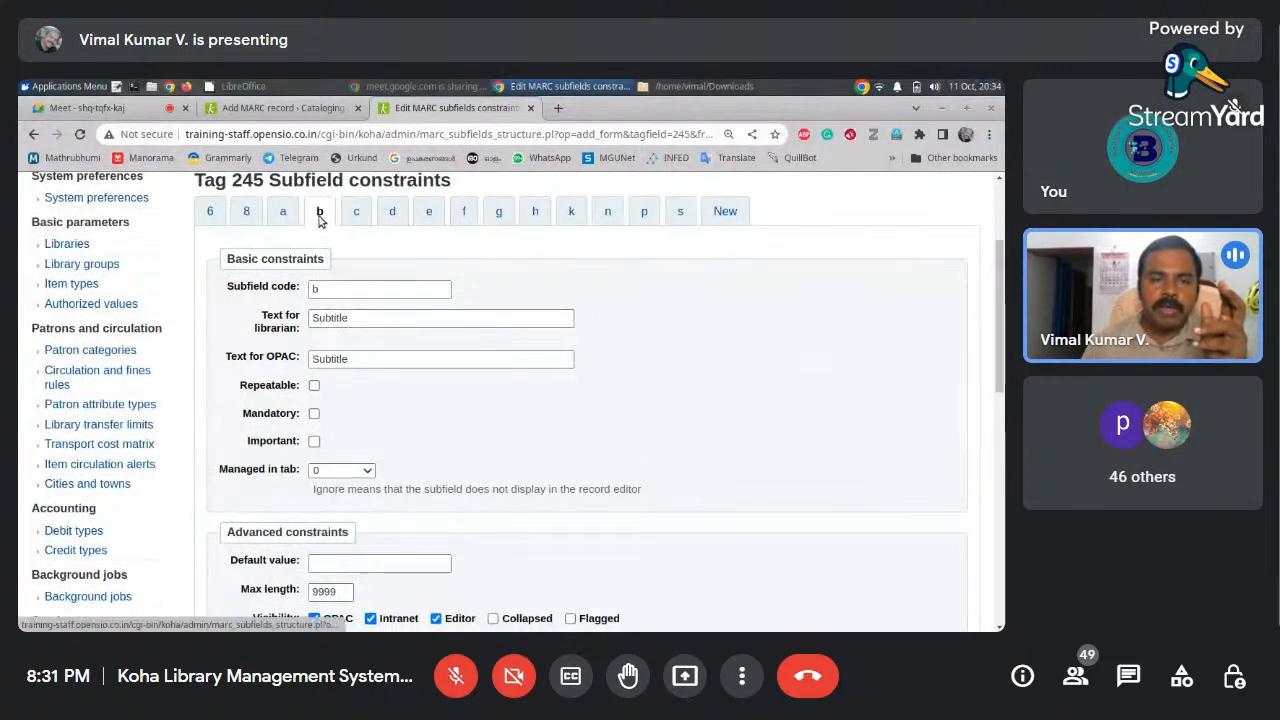
{"action": "left_click", "coordinate": [322, 289]}
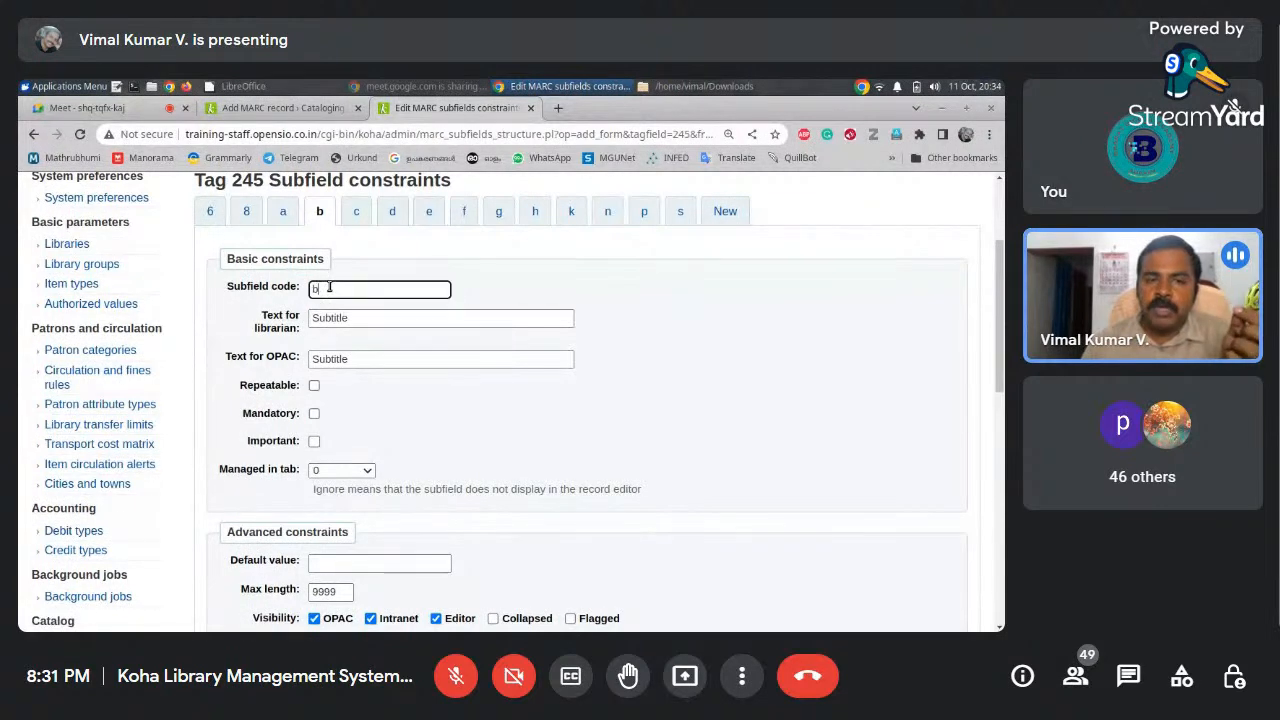
{"action": "left_click", "coordinate": [368, 317]}
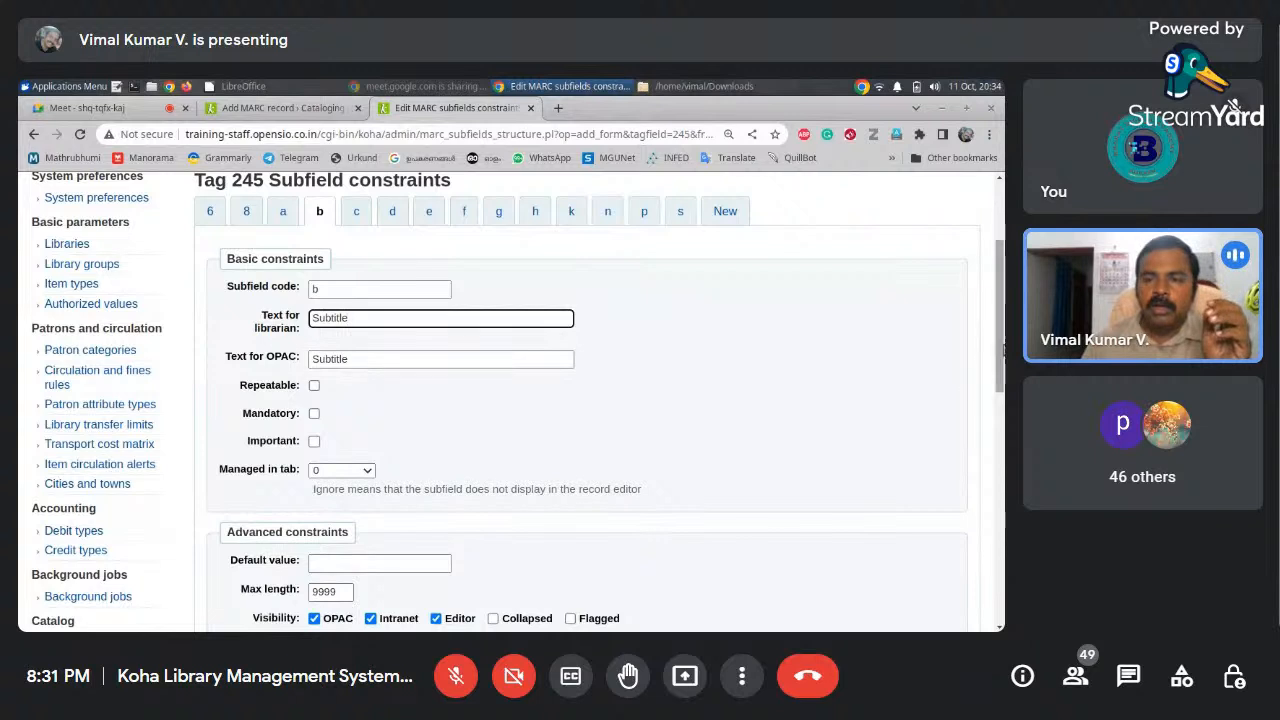
{"action": "scroll", "coordinate": [576, 411], "scroll_direction": "down", "scroll_amount": 1}
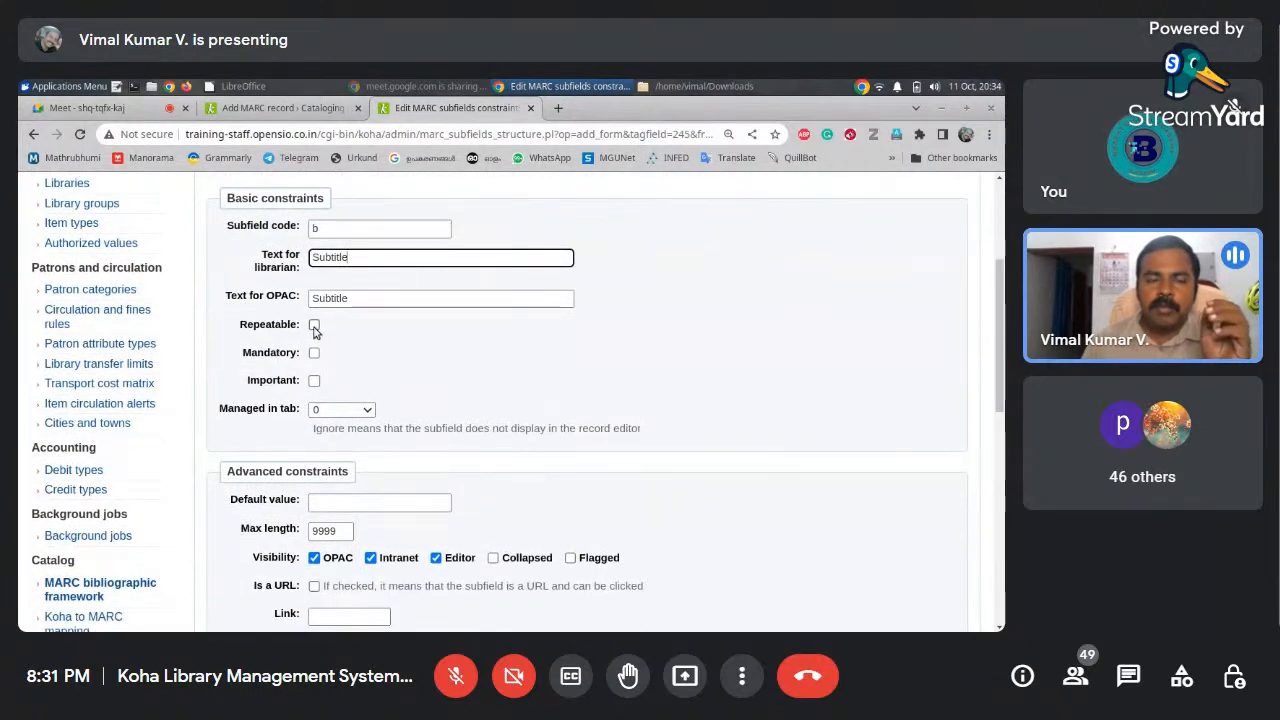
{"action": "left_click", "coordinate": [285, 108]}
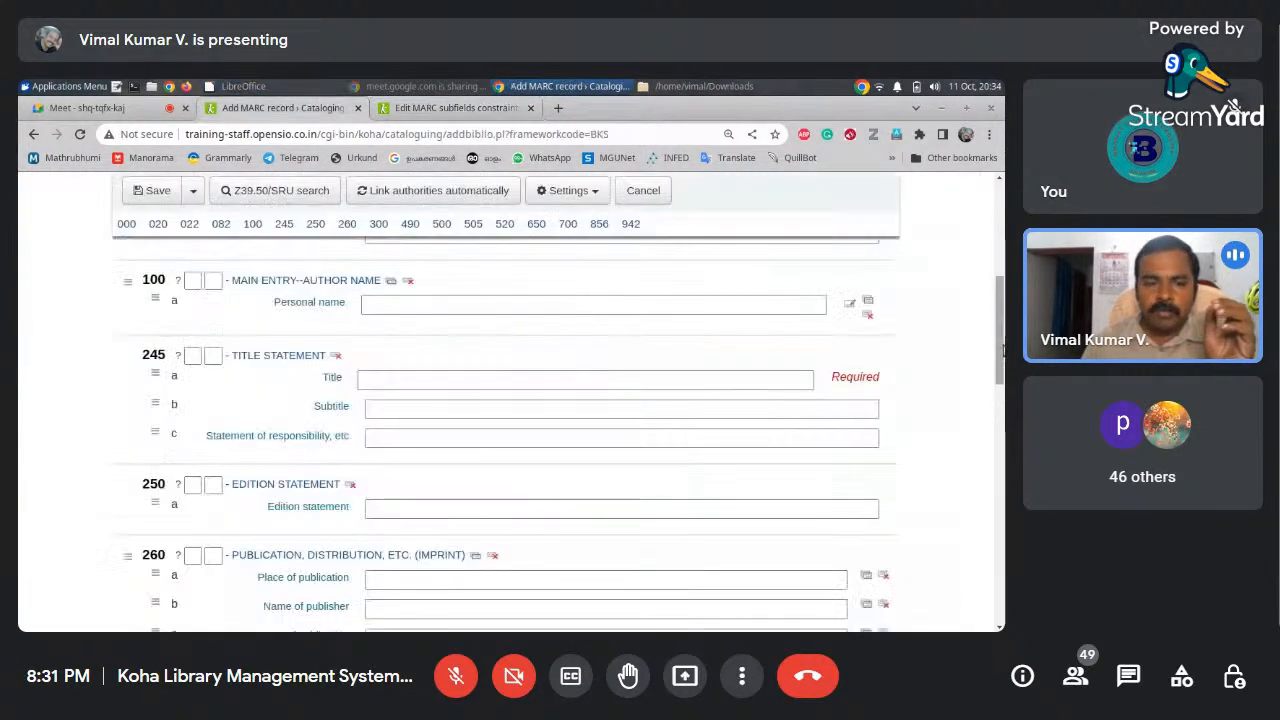
Repeat field 650 twice, giving three empty Topical Term entries in the record form
{"action": "left_click_drag", "start_coordinate": [1000, 365], "coordinate": [975, 567]}
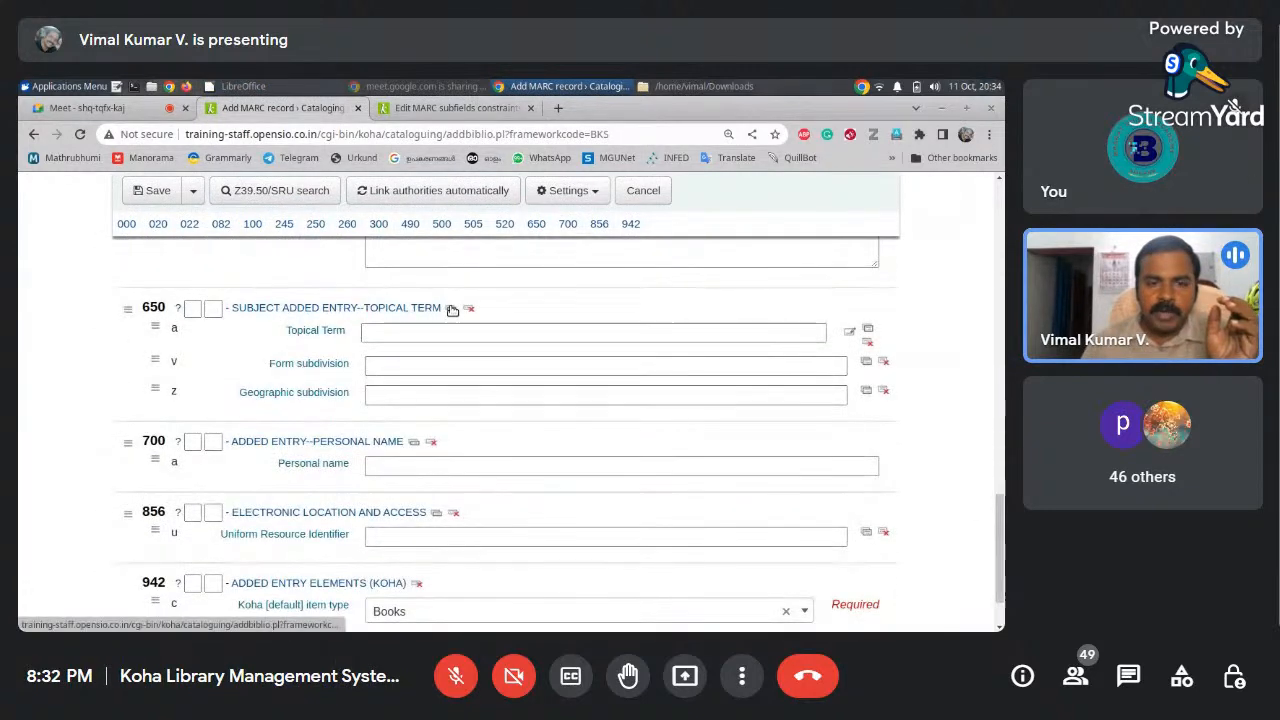
{"action": "left_click", "coordinate": [451, 308]}
{"action": "left_click", "coordinate": [451, 308]}
{"action": "left_click", "coordinate": [524, 334]}
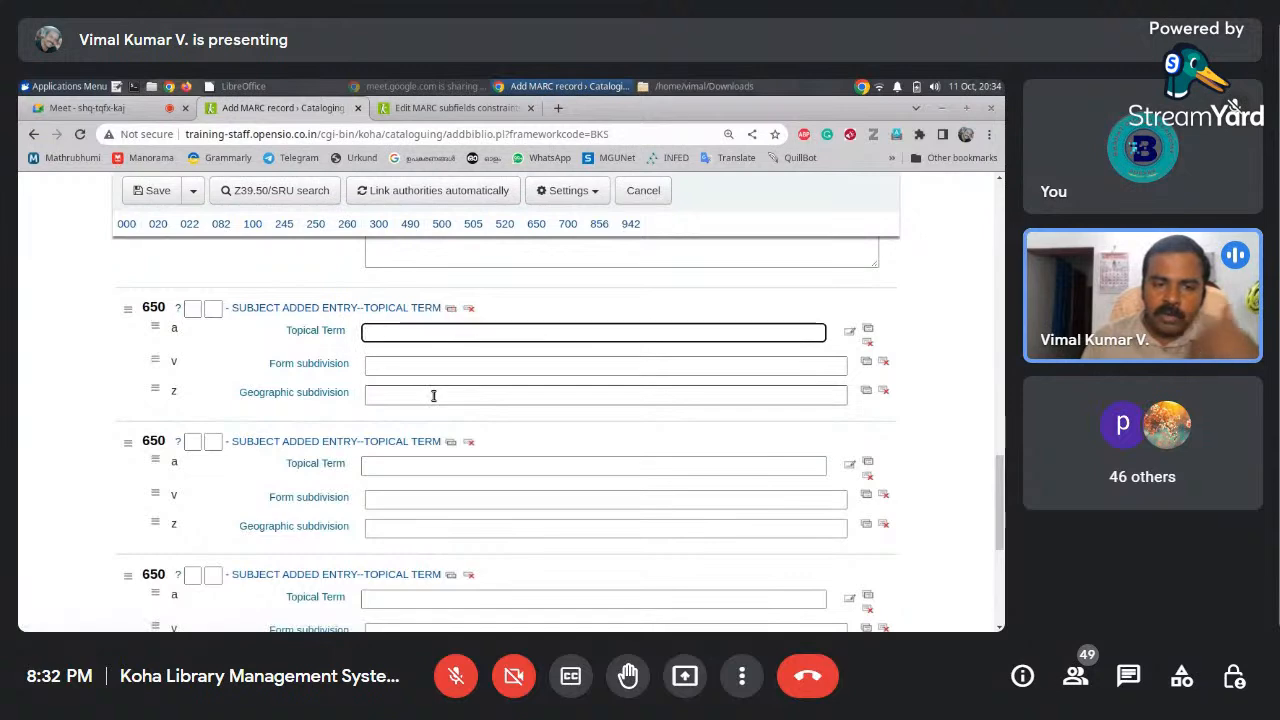
{"action": "mouse_move", "coordinate": [997, 467]}
{"action": "left_mouse_down"}
{"action": "mouse_move", "coordinate": [997, 497]}
{"action": "mouse_move", "coordinate": [997, 458]}
{"action": "left_mouse_up"}
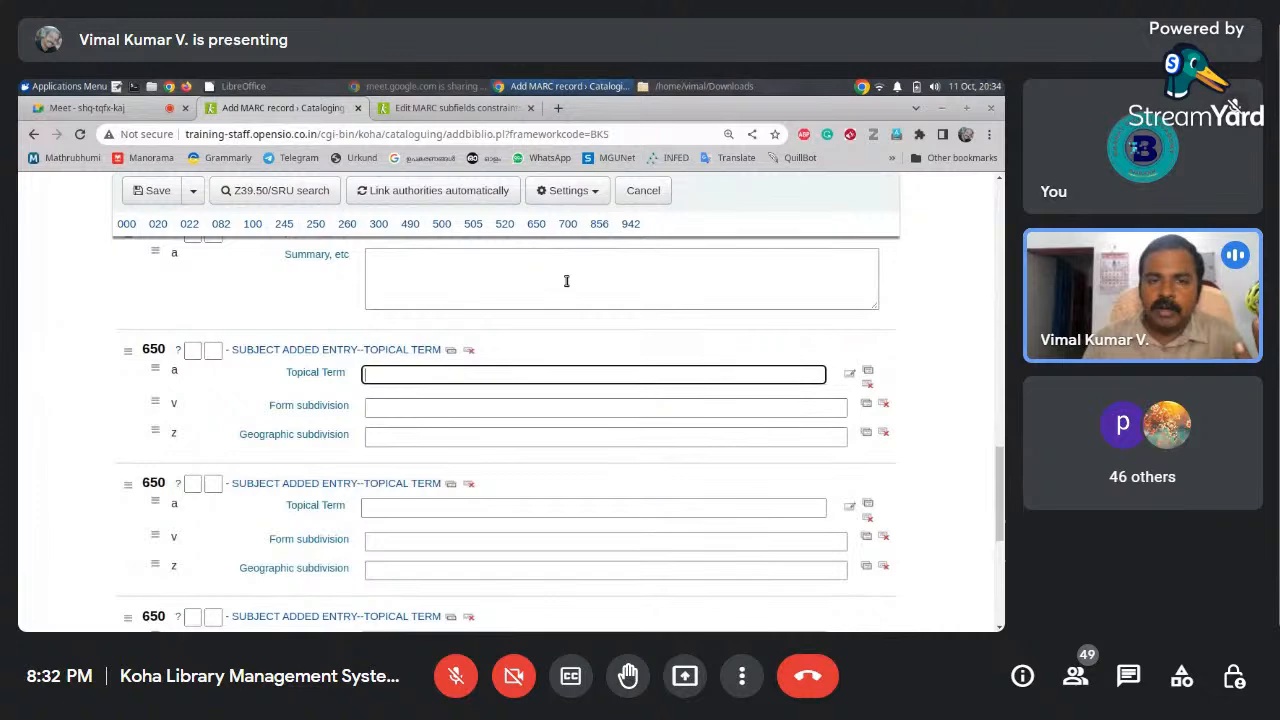
{"action": "left_click", "coordinate": [455, 107]}
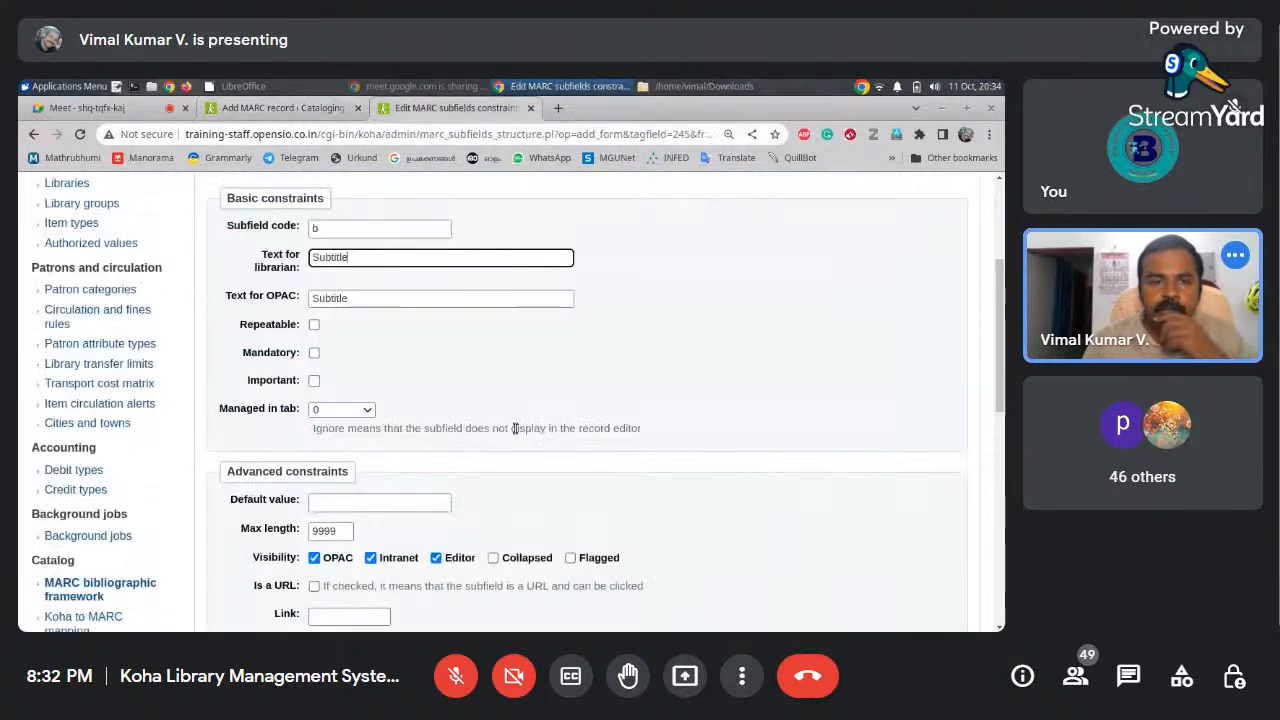
Try subfield b's repeatable and mandatory options, leaving it managed in tab 0
{"action": "left_click", "coordinate": [315, 325]}
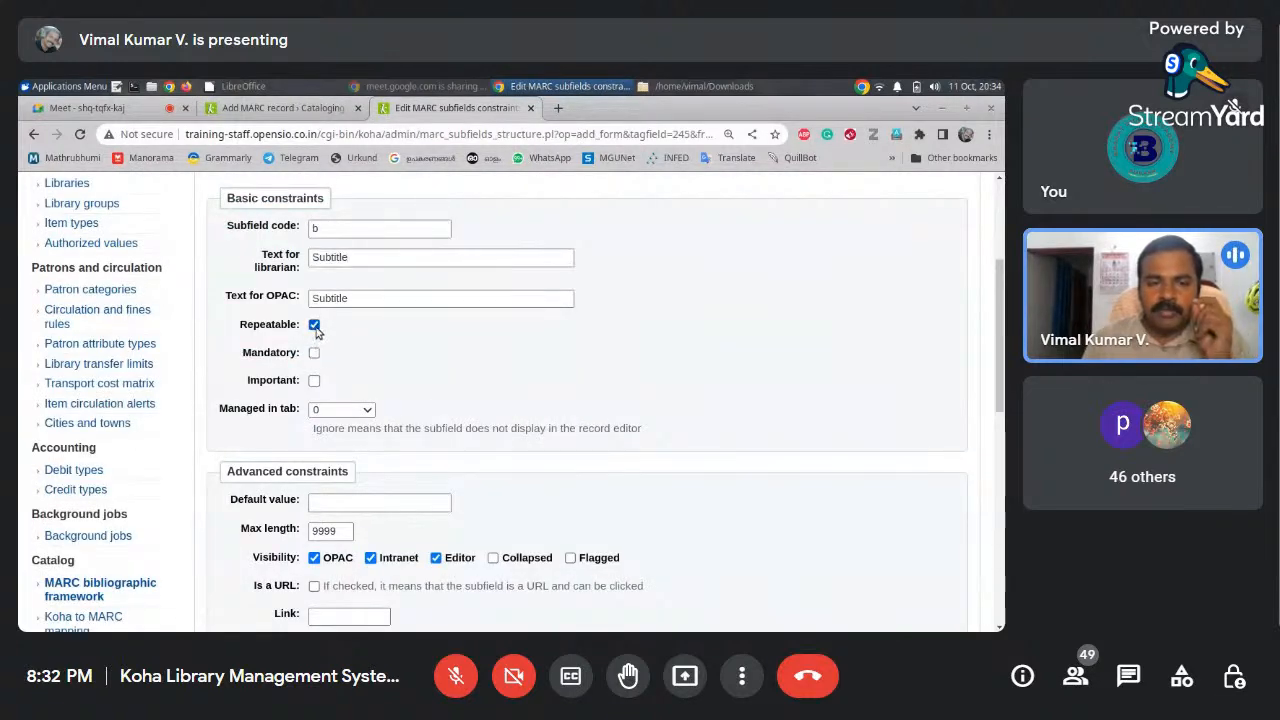
{"action": "left_click", "coordinate": [314, 354]}
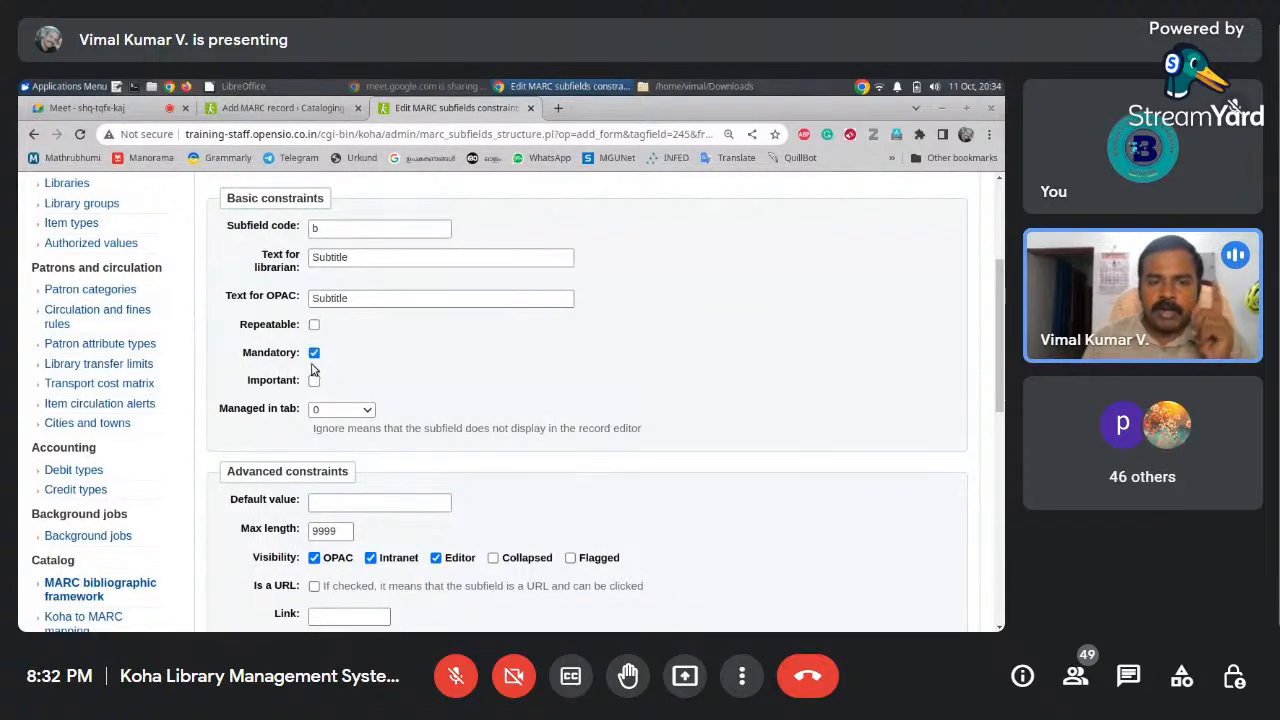
{"action": "left_click", "coordinate": [313, 356]}
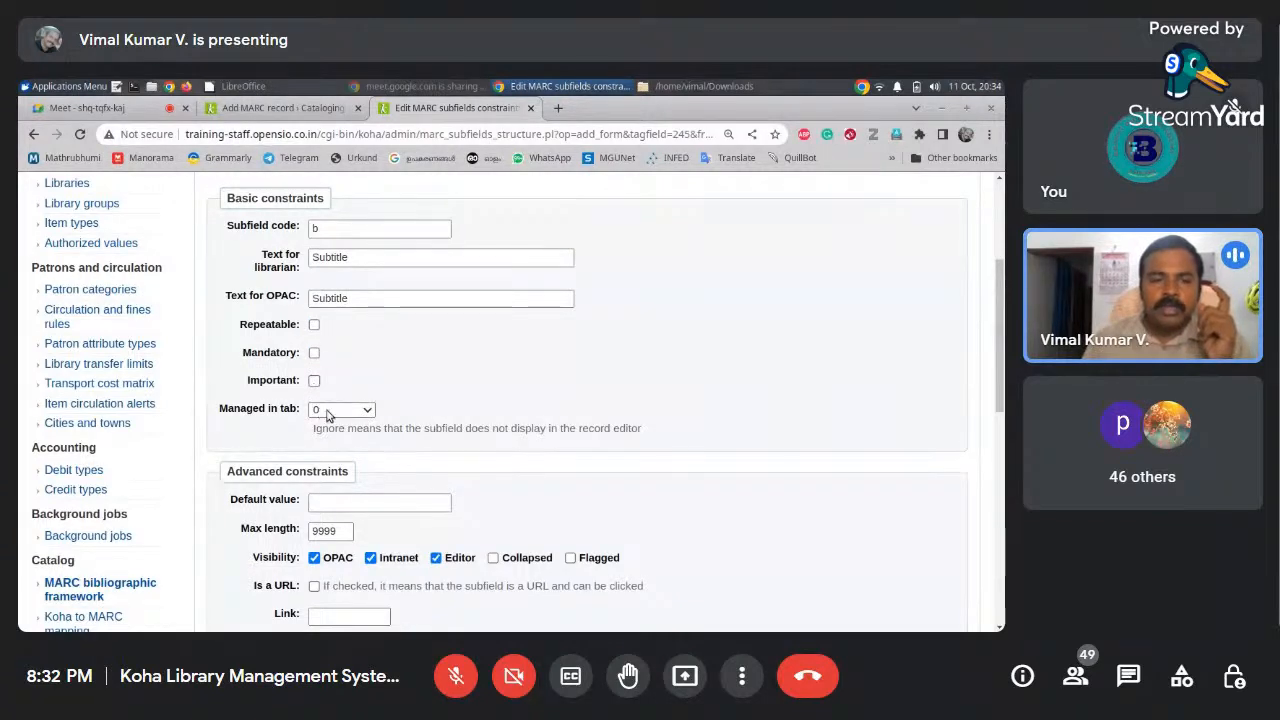
{"action": "left_click", "coordinate": [327, 411]}
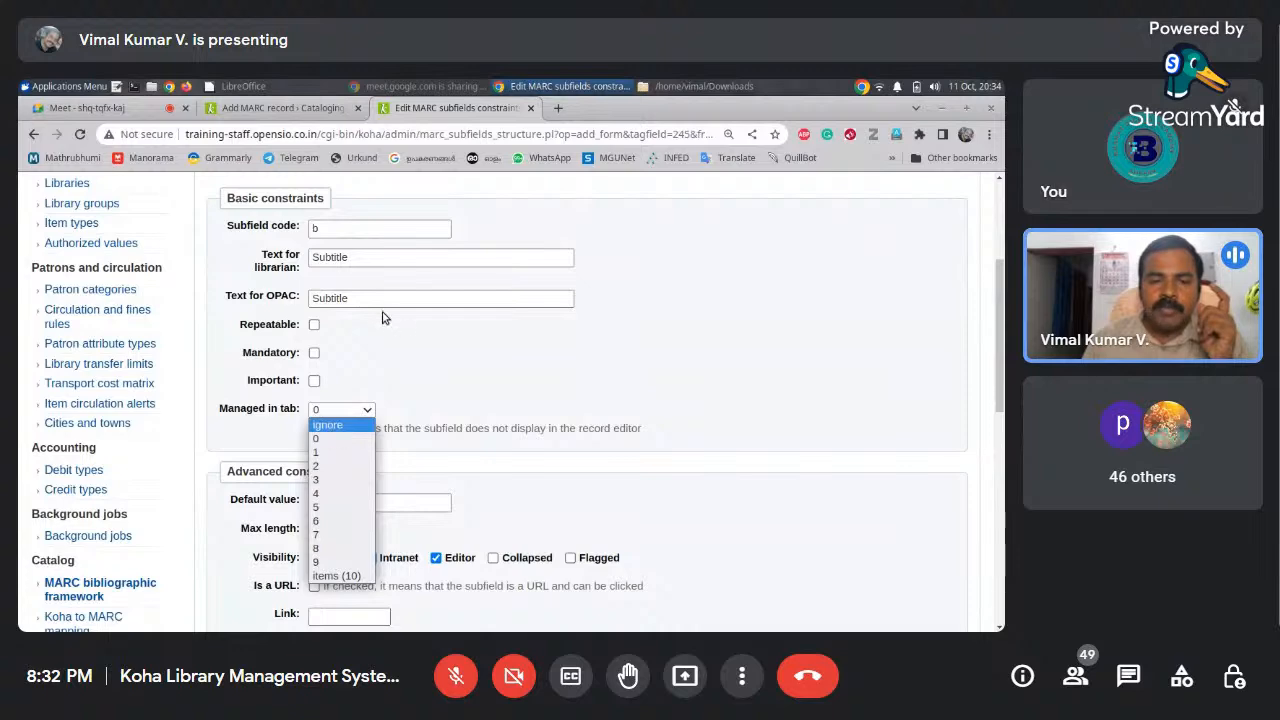
{"action": "left_click", "coordinate": [382, 317]}
Check the record form, then reselect tab 0 for the Subtitle subfield b
{"action": "left_click", "coordinate": [300, 108]}
{"action": "left_click_drag", "start_coordinate": [1000, 450], "coordinate": [991, 207]}
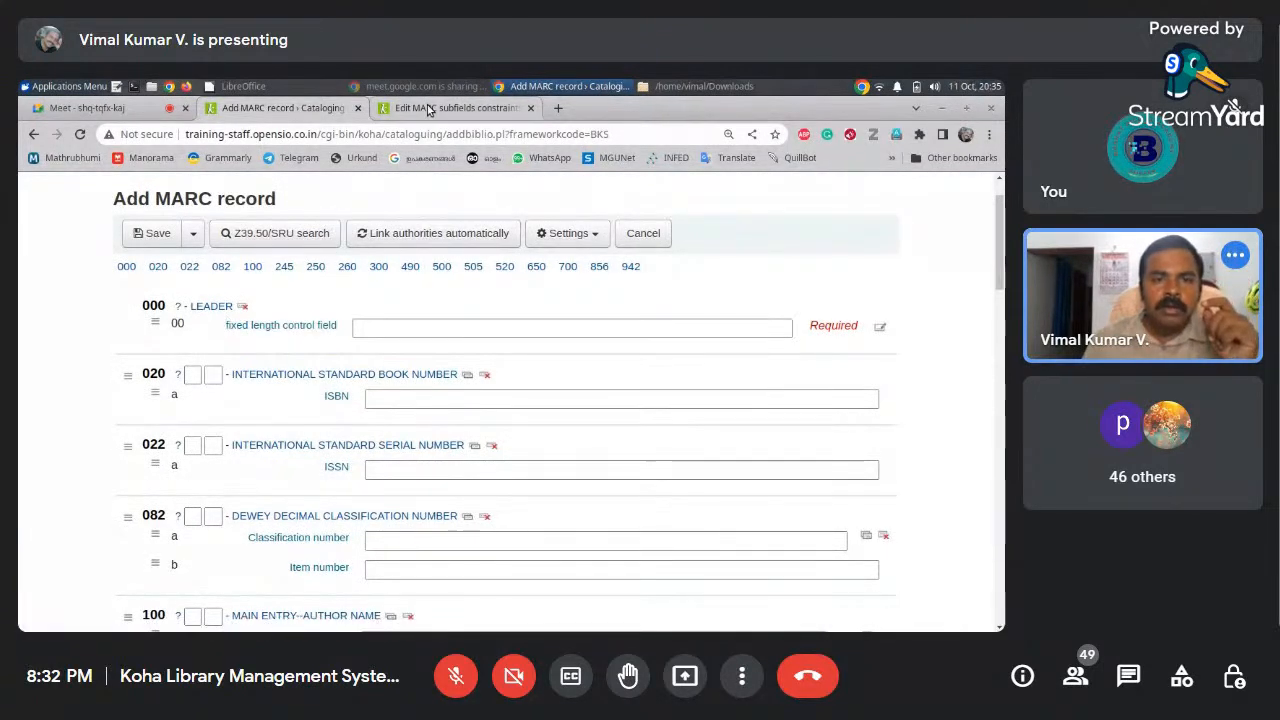
{"action": "mouse_move", "coordinate": [428, 108]}
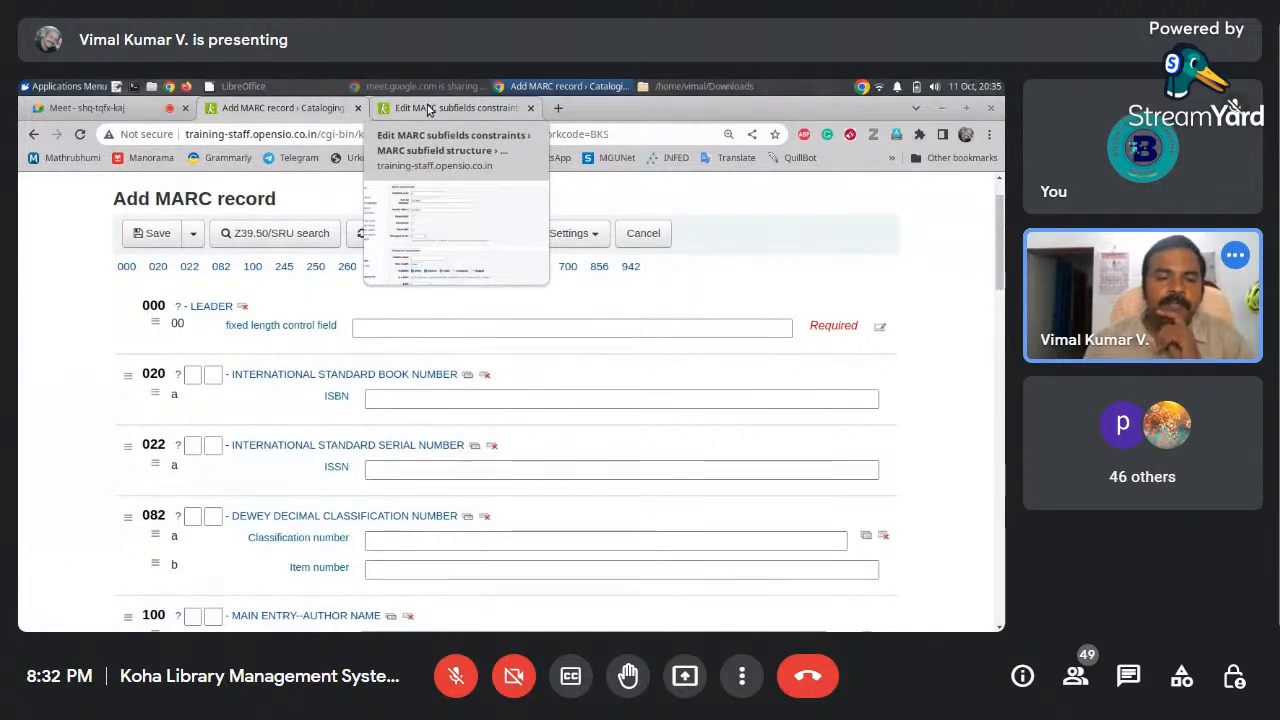
{"action": "left_click", "coordinate": [428, 108]}
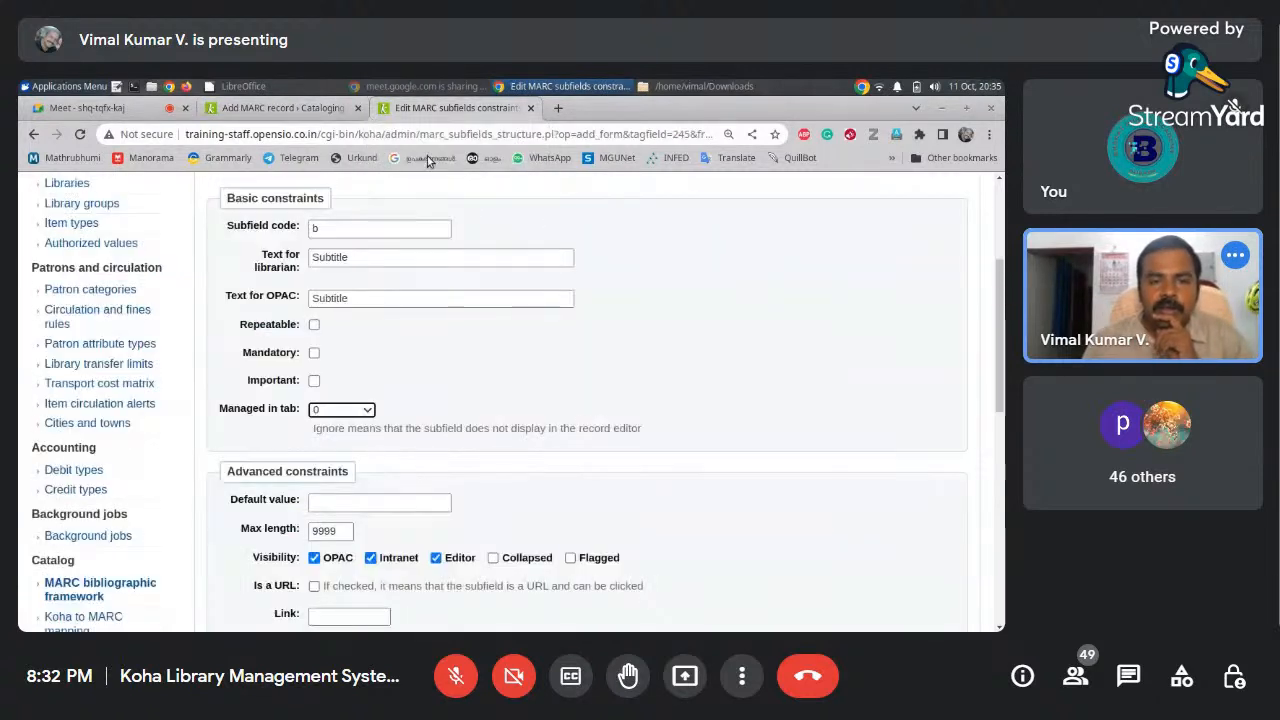
{"action": "left_click", "coordinate": [369, 410]}
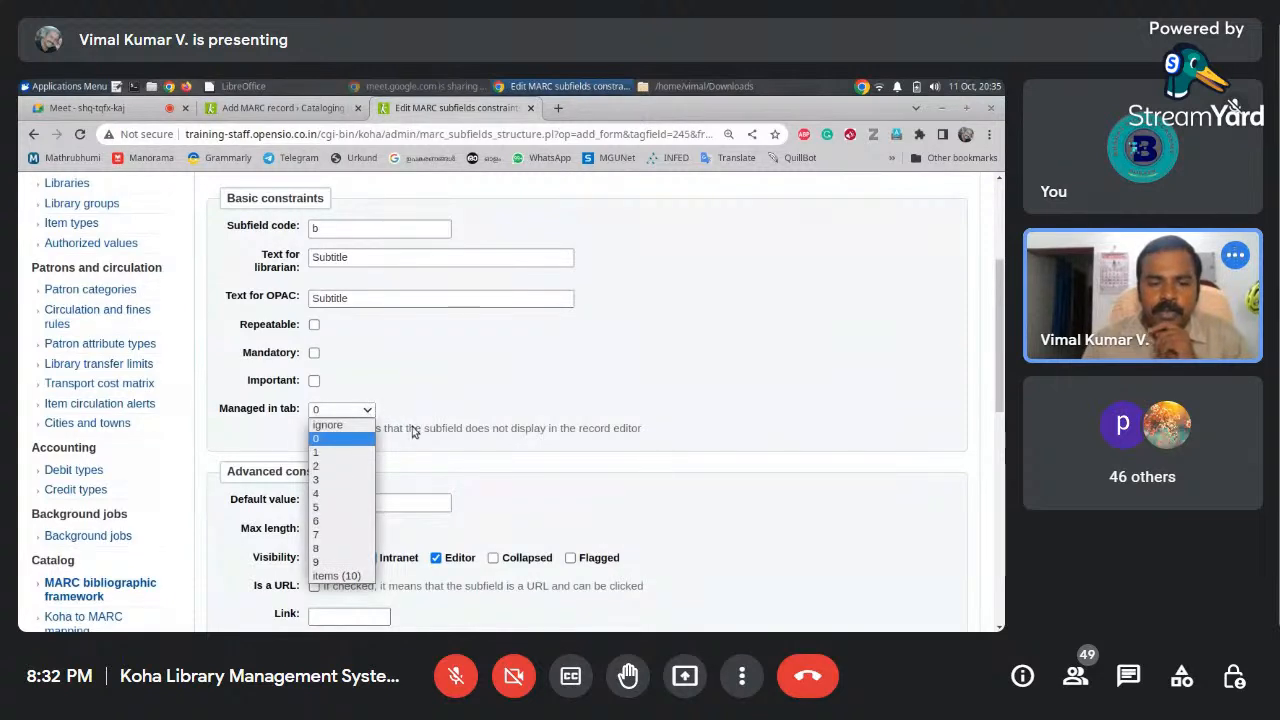
{"action": "left_click", "coordinate": [365, 442]}
Check the record form again, then set subfield b's Managed in tab to ignore
{"action": "left_click", "coordinate": [281, 110]}
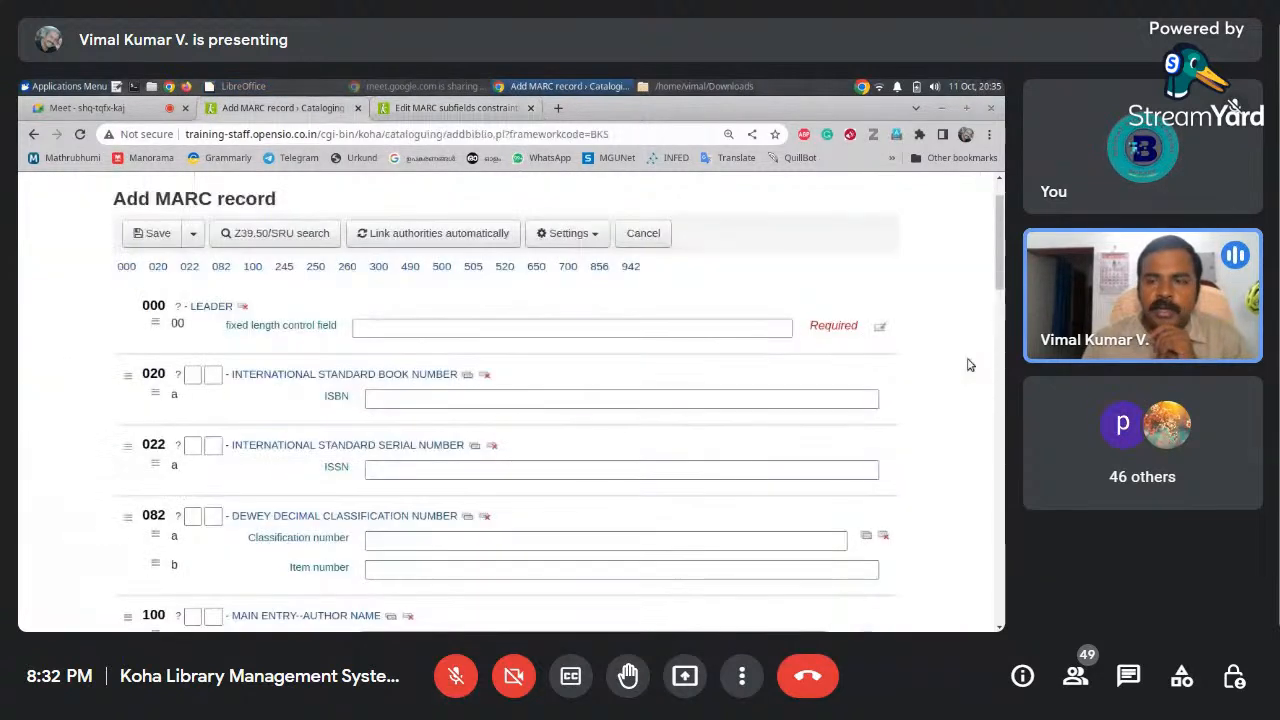
{"action": "mouse_move", "coordinate": [1001, 287]}
{"action": "left_mouse_down"}
{"action": "mouse_move", "coordinate": [1001, 400]}
{"action": "mouse_move", "coordinate": [1000, 280]}
{"action": "left_mouse_up"}
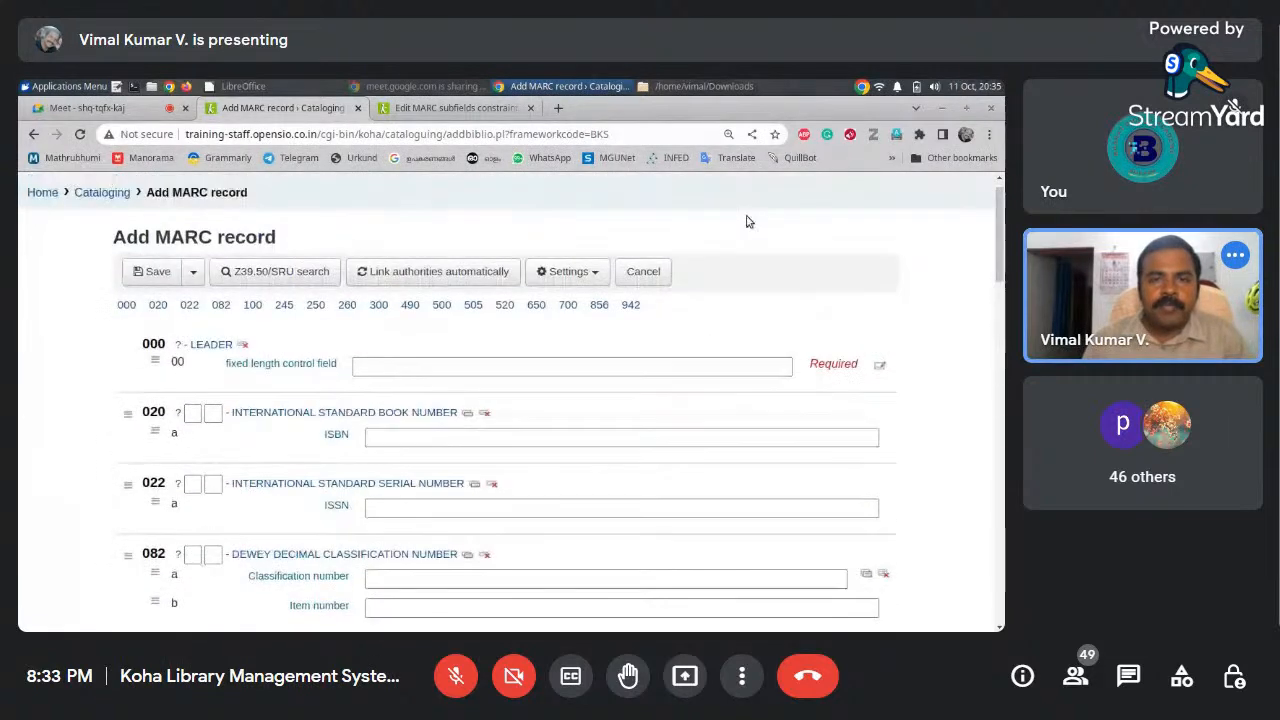
{"action": "left_click", "coordinate": [465, 108]}
{"action": "left_click", "coordinate": [348, 412]}
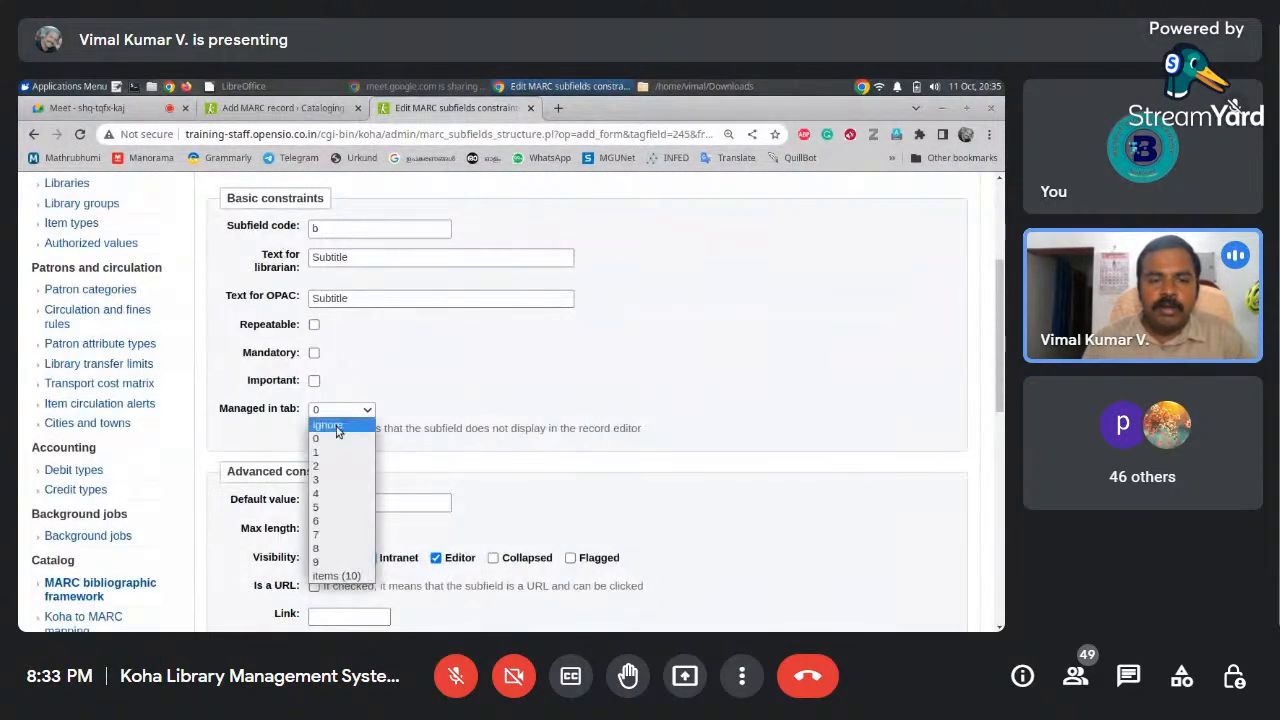
{"action": "left_click", "coordinate": [334, 427]}
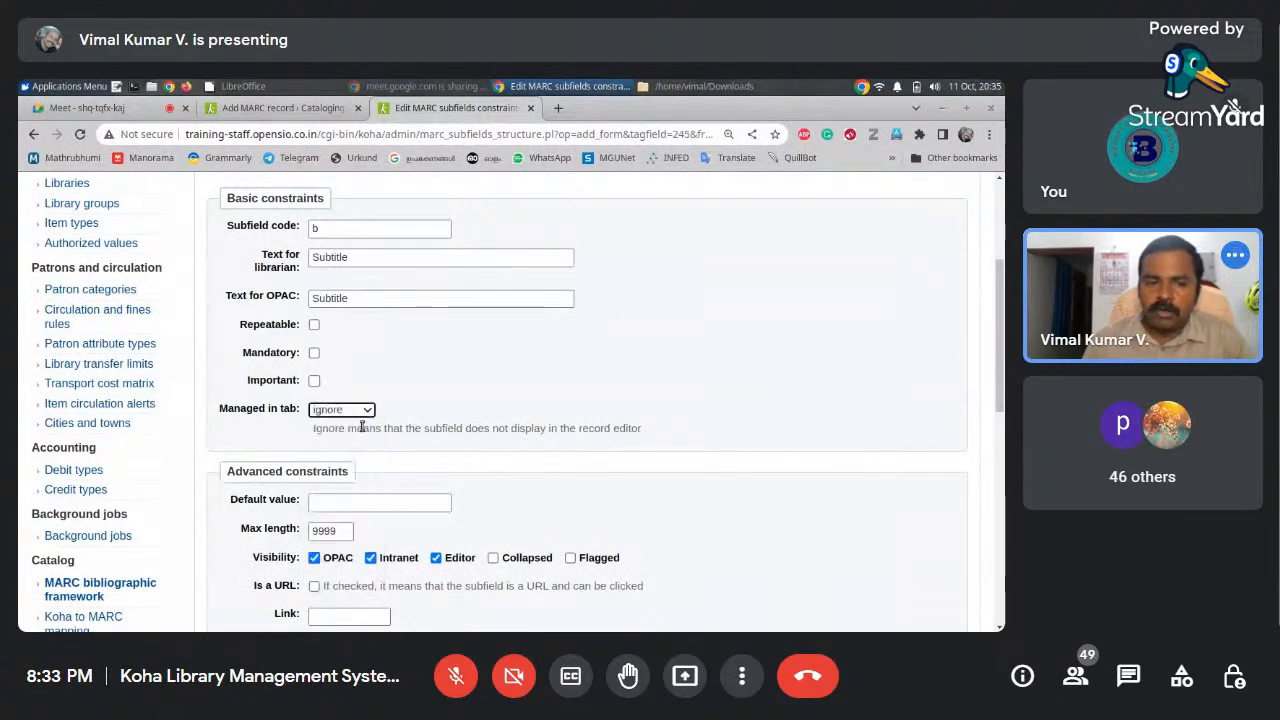
{"action": "left_click_drag", "start_coordinate": [999, 353], "coordinate": [1000, 443]}
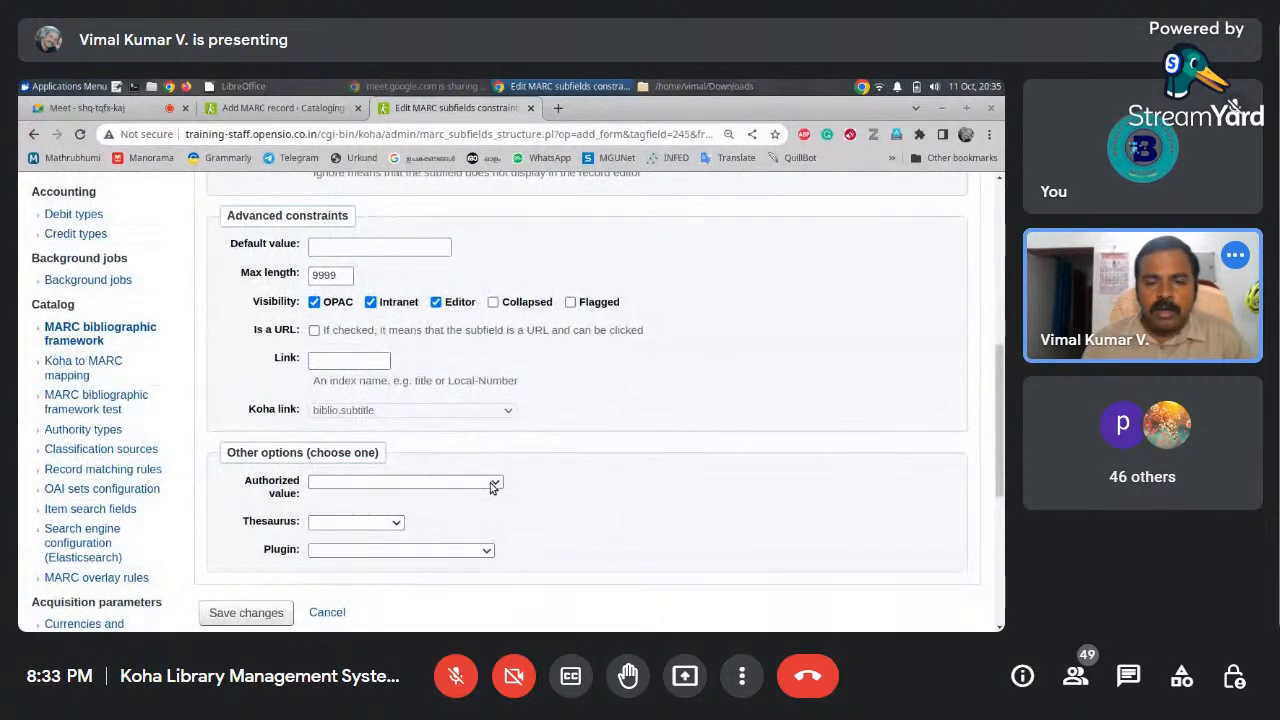
{"action": "scroll", "coordinate": [700, 505], "scroll_direction": "down", "scroll_amount": 1}
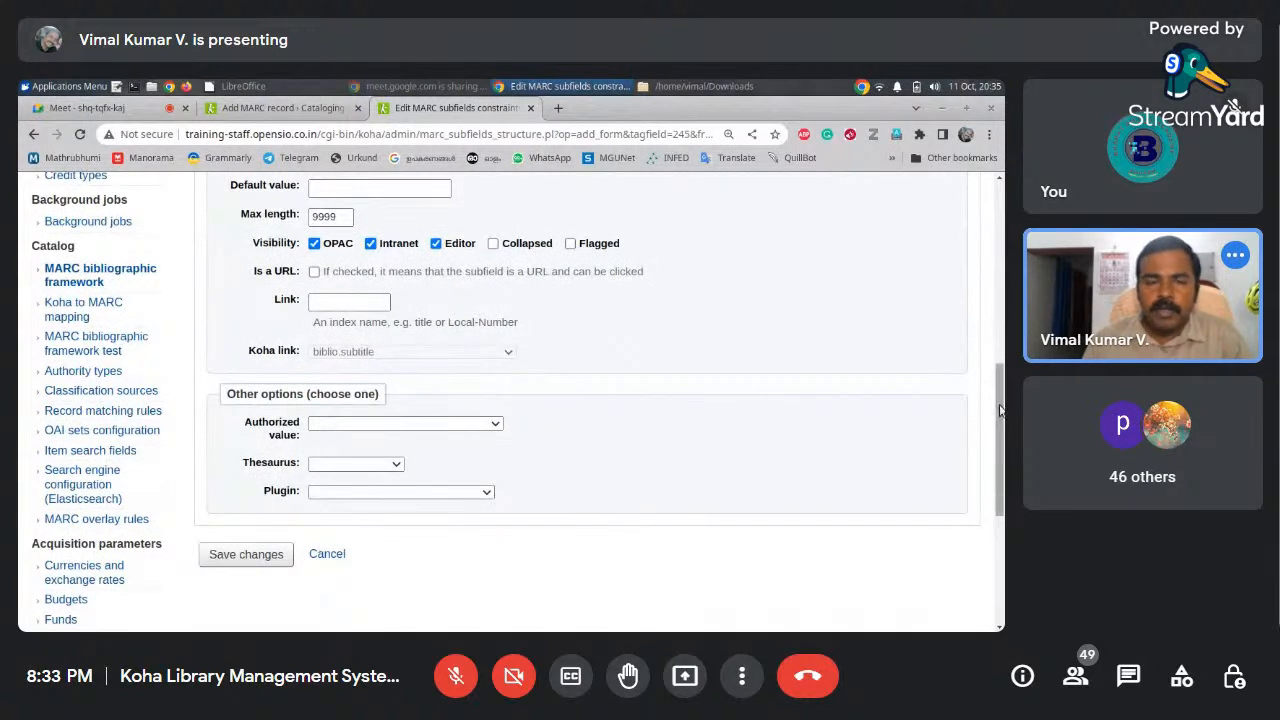
{"action": "scroll", "coordinate": [560, 520], "scroll_direction": "up", "scroll_amount": 2}
{"action": "left_click", "coordinate": [490, 505]}
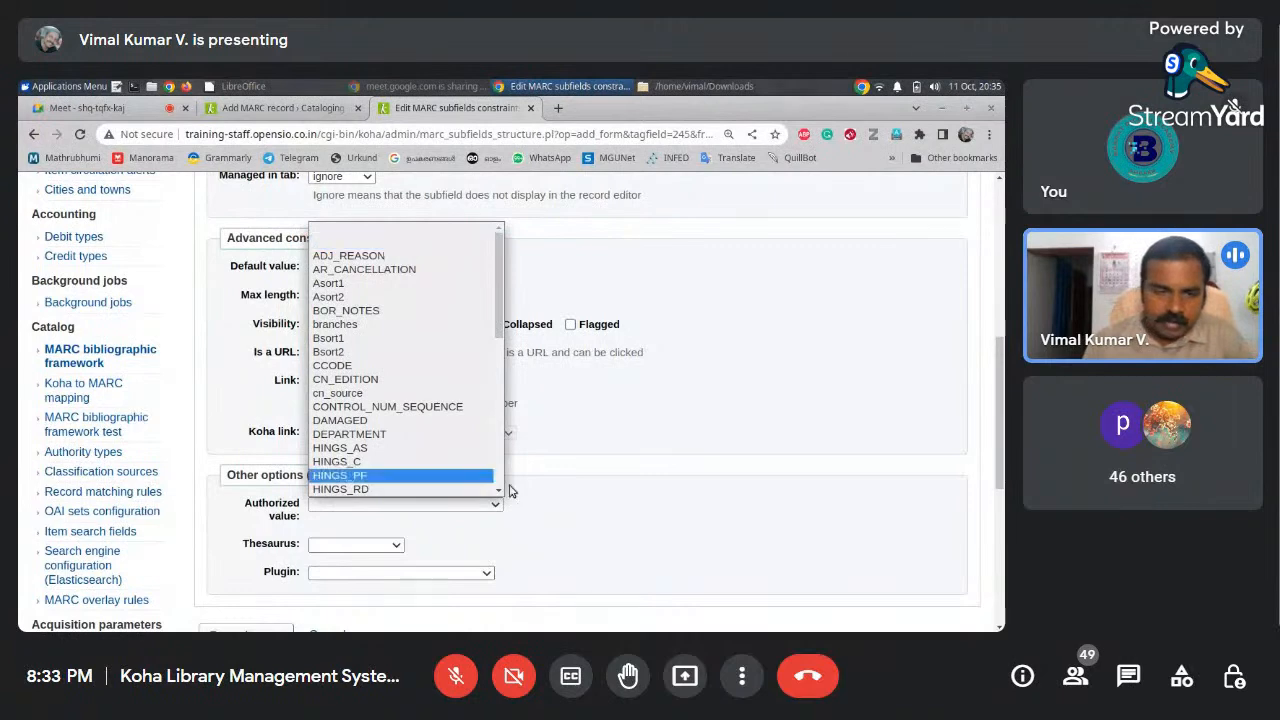
{"action": "left_click", "coordinate": [590, 493]}
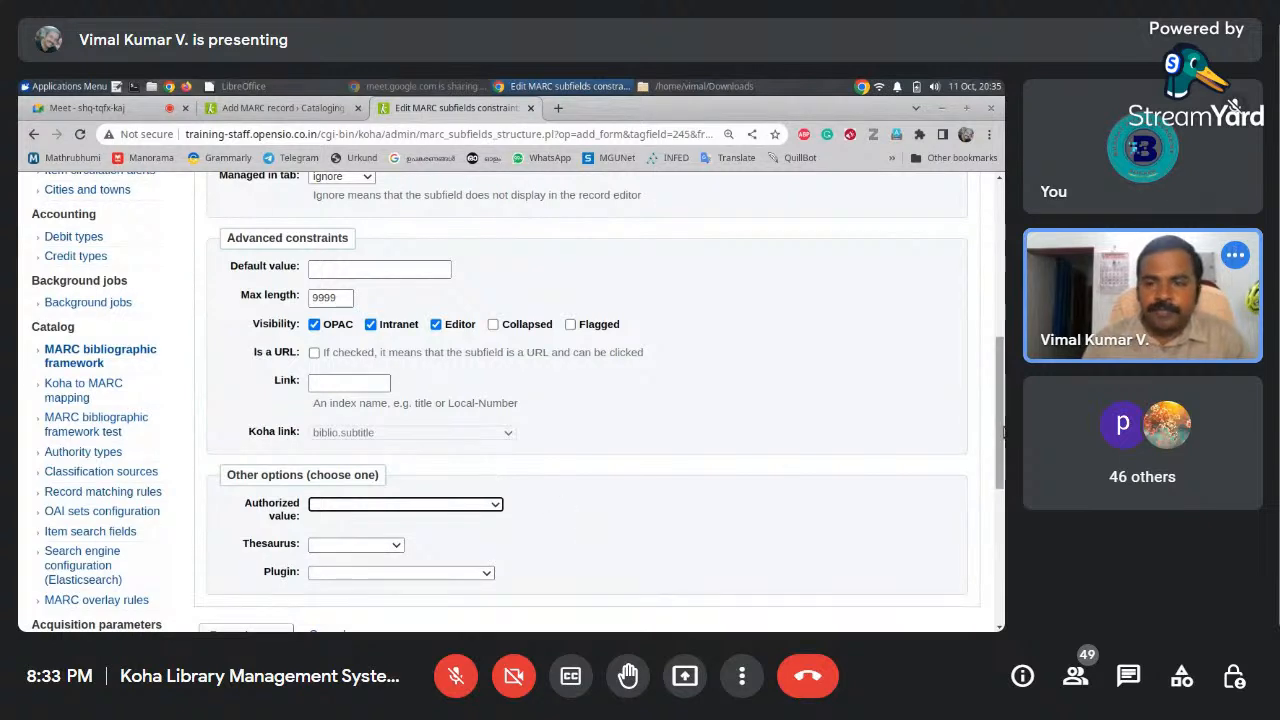
{"action": "scroll", "coordinate": [1002, 456], "scroll_direction": "down", "scroll_amount": 2}
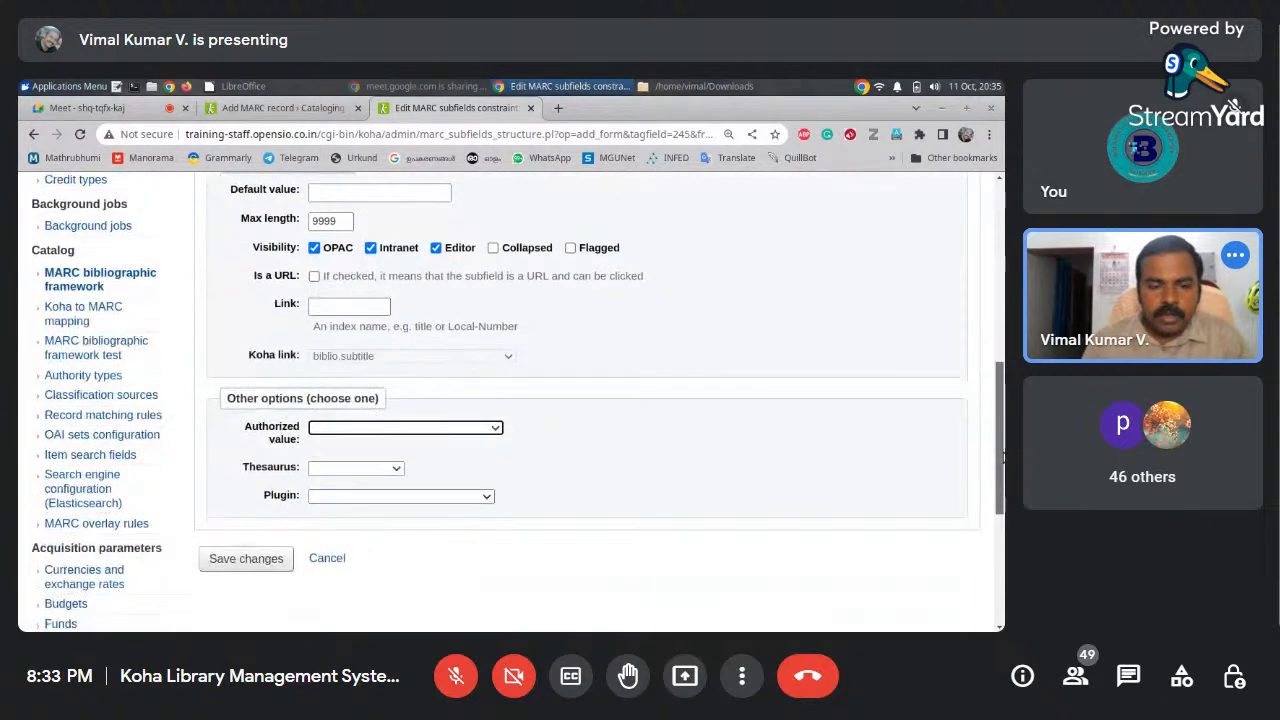
{"action": "left_click", "coordinate": [487, 497]}
{"action": "left_click", "coordinate": [556, 499]}
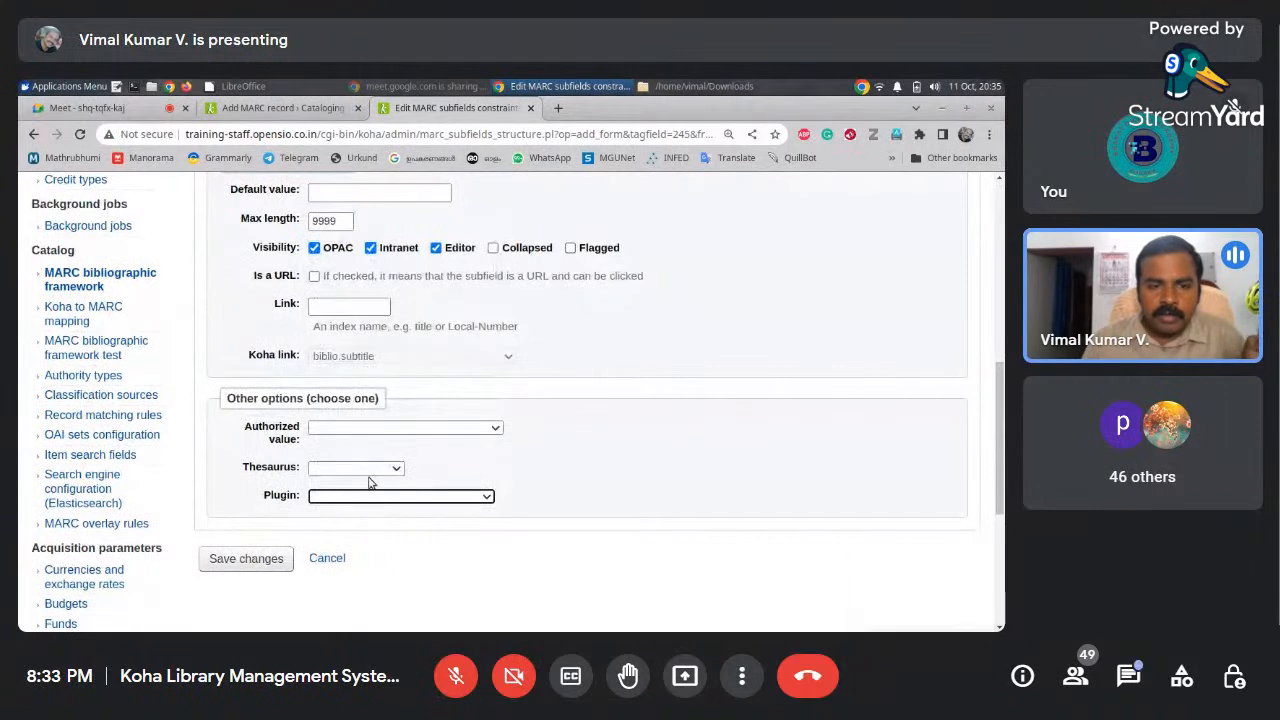
{"action": "left_click_drag", "start_coordinate": [998, 452], "coordinate": [998, 320]}
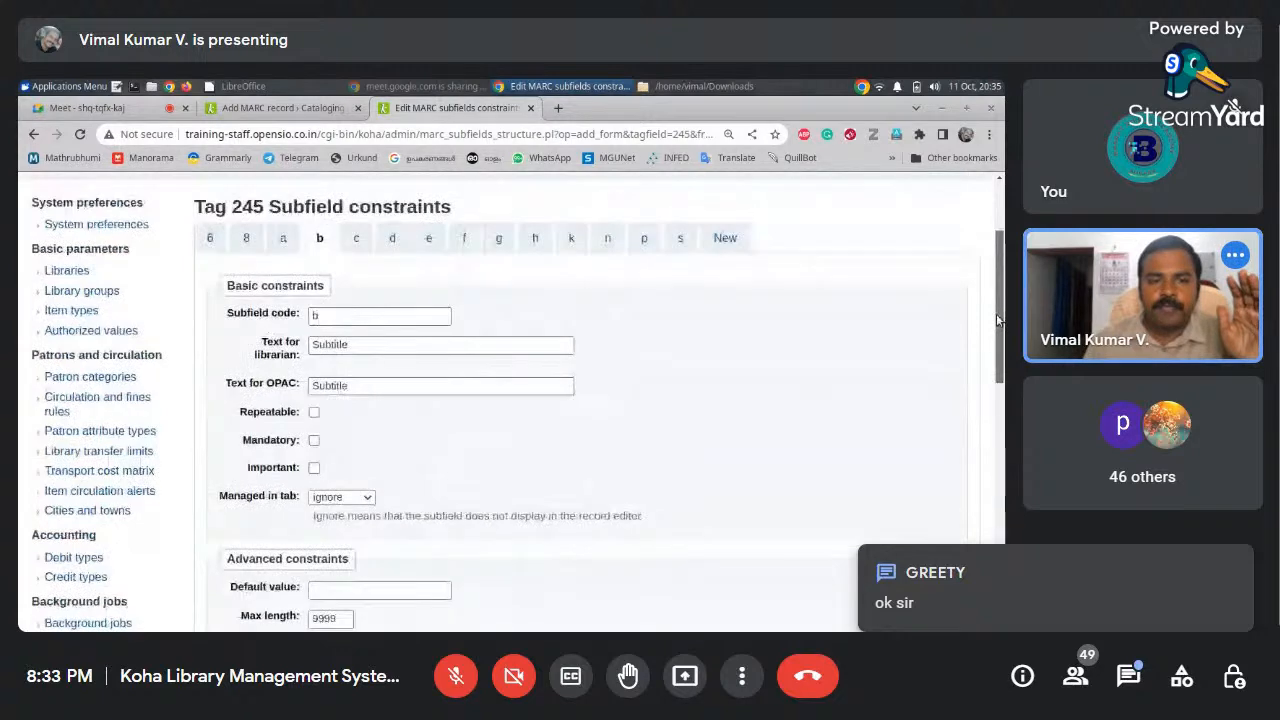
Move the Subtitle subfield b from ignore back into tab 0
{"action": "left_click", "coordinate": [341, 497]}
{"action": "left_click", "coordinate": [422, 448]}
{"action": "left_click", "coordinate": [328, 314]}
{"action": "left_click", "coordinate": [349, 347]}
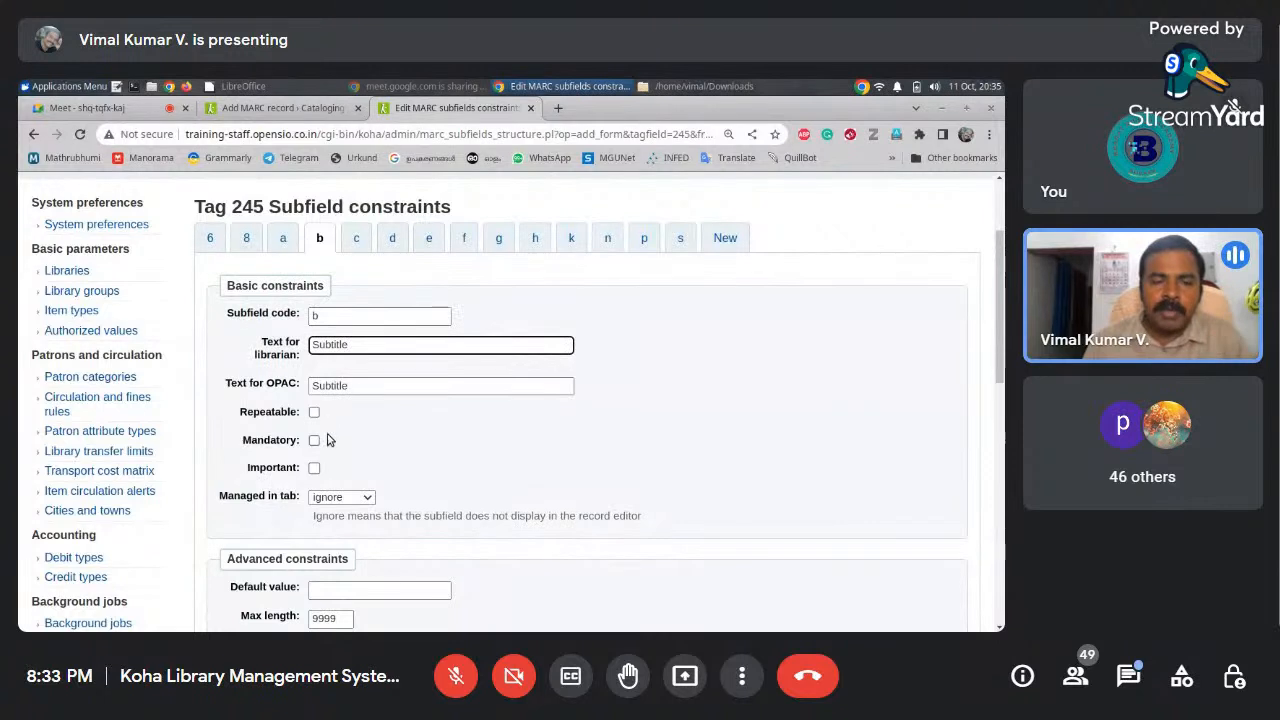
{"action": "left_click", "coordinate": [322, 499]}
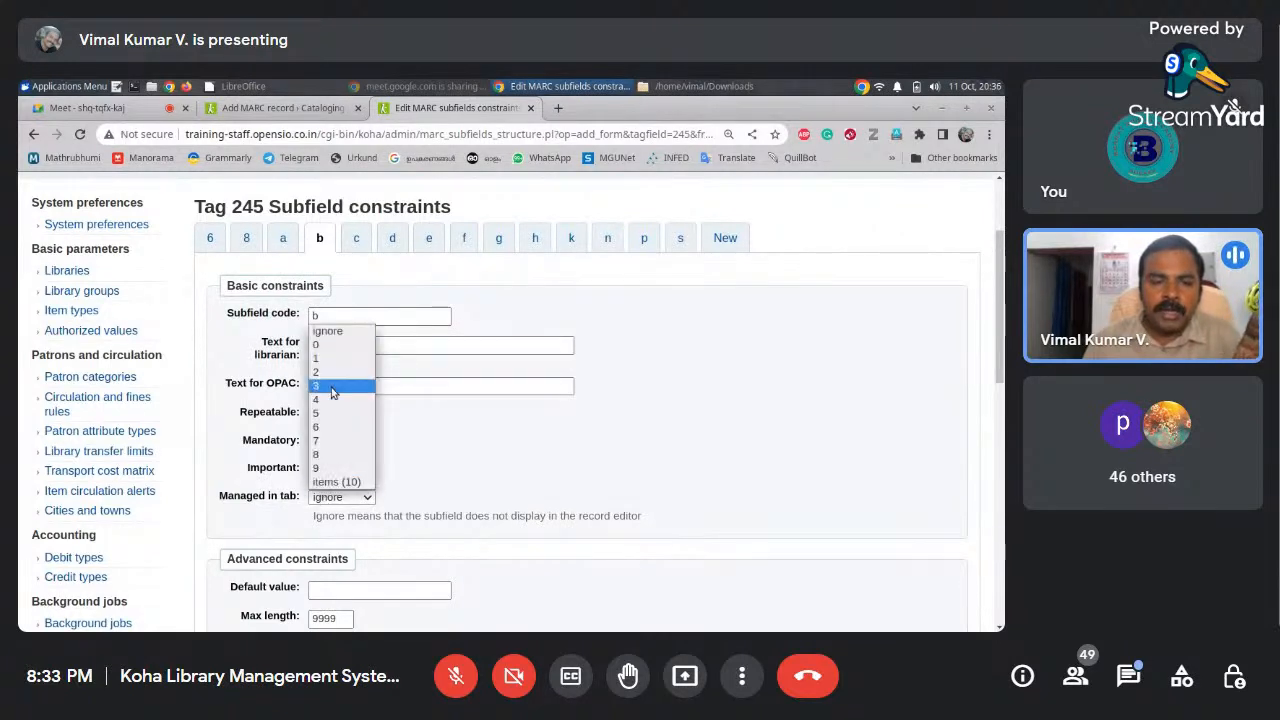
{"action": "left_click", "coordinate": [334, 345]}
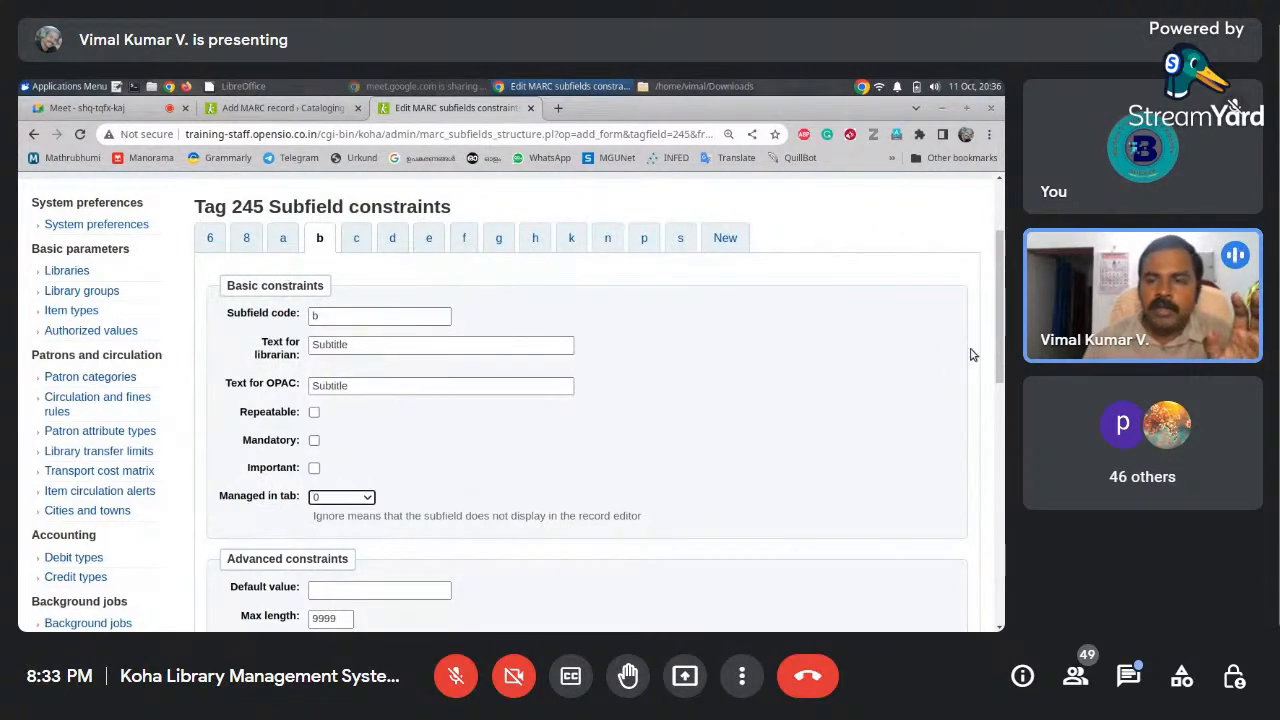
{"action": "mouse_move", "coordinate": [1003, 347]}
{"action": "left_mouse_down"}
{"action": "mouse_move", "coordinate": [999, 387]}
{"action": "mouse_move", "coordinate": [995, 336]}
{"action": "left_mouse_up"}
Check the record form, then show subfield d's constraints (obsolete, tab ignore)
{"action": "left_click", "coordinate": [272, 112]}
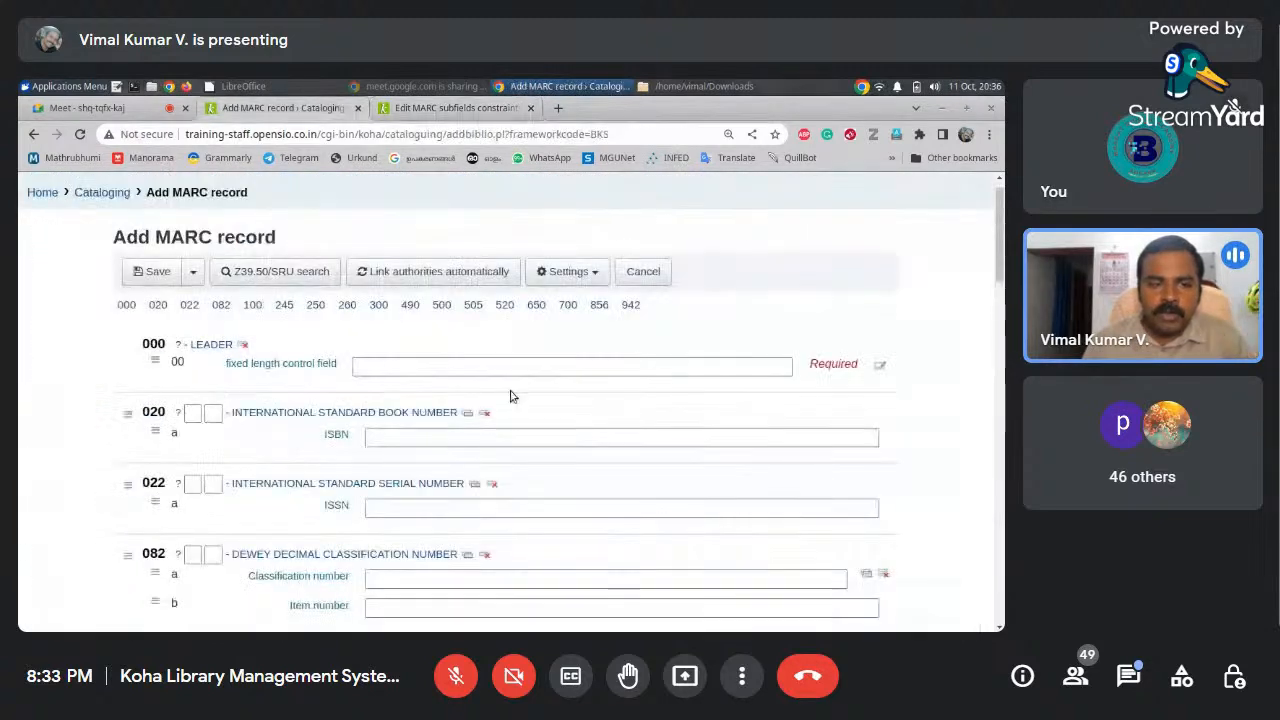
{"action": "scroll", "coordinate": [560, 400], "scroll_direction": "down", "scroll_amount": 5}
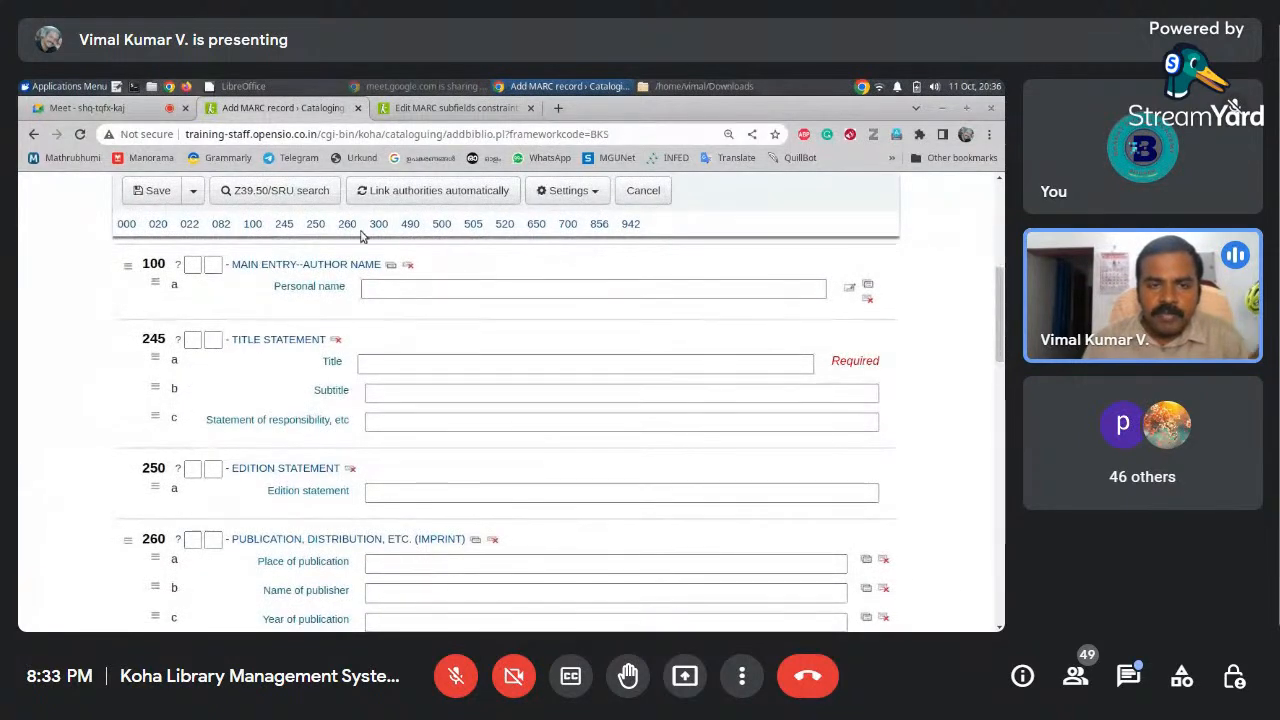
{"action": "left_click", "coordinate": [452, 108]}
{"action": "left_click", "coordinate": [398, 259]}
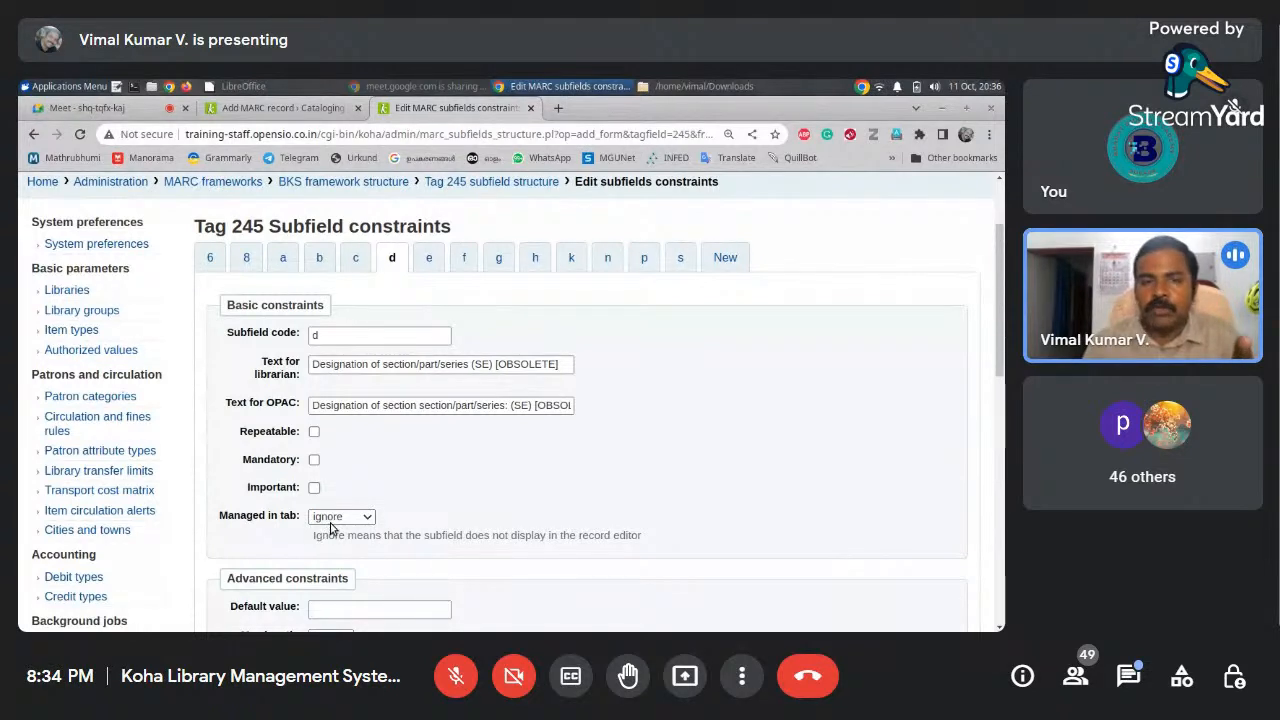
Save the tag 245 subfield changes with Subtitle managed in tab 0
{"action": "left_click", "coordinate": [297, 108]}
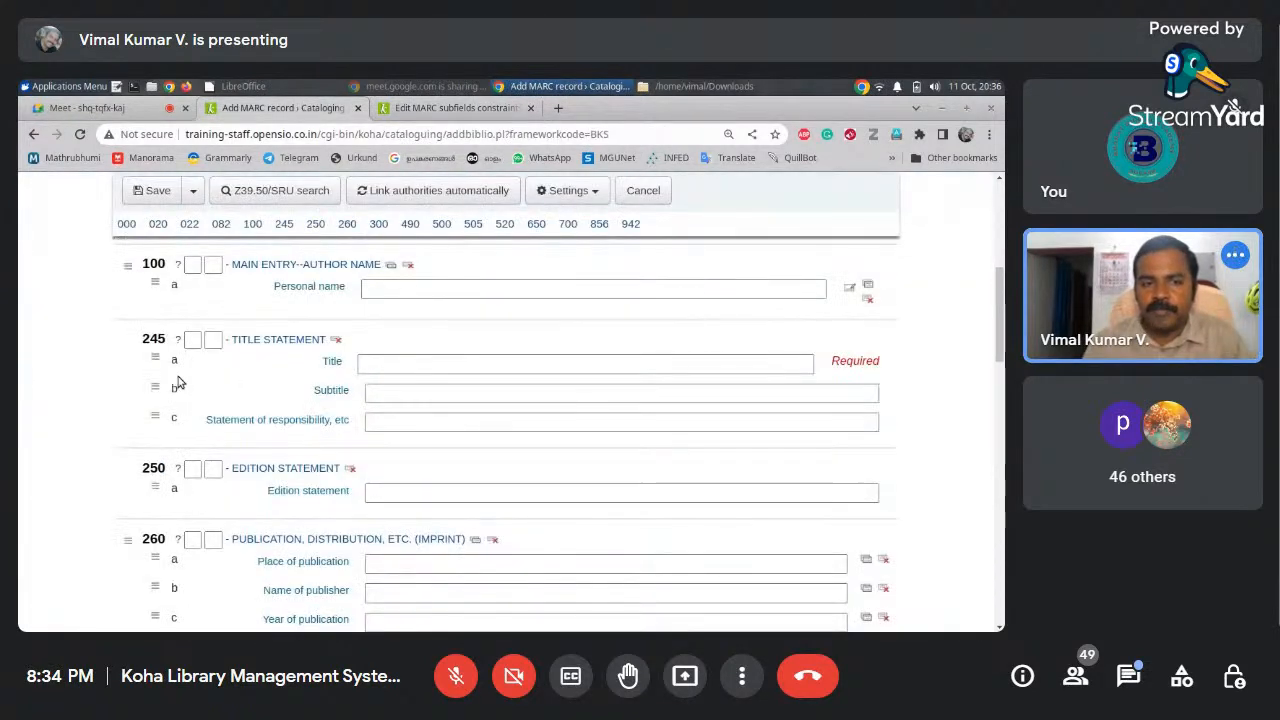
{"action": "left_click", "coordinate": [447, 108]}
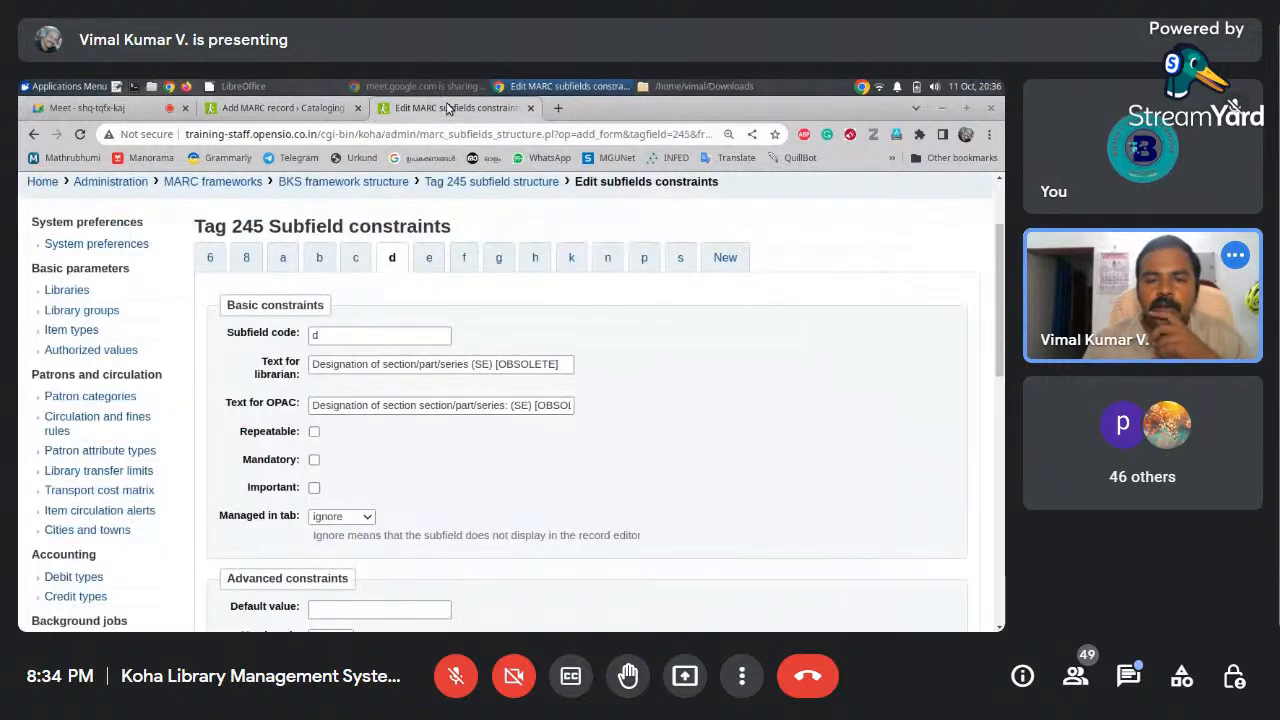
{"action": "left_click_drag", "start_coordinate": [995, 330], "coordinate": [989, 457]}
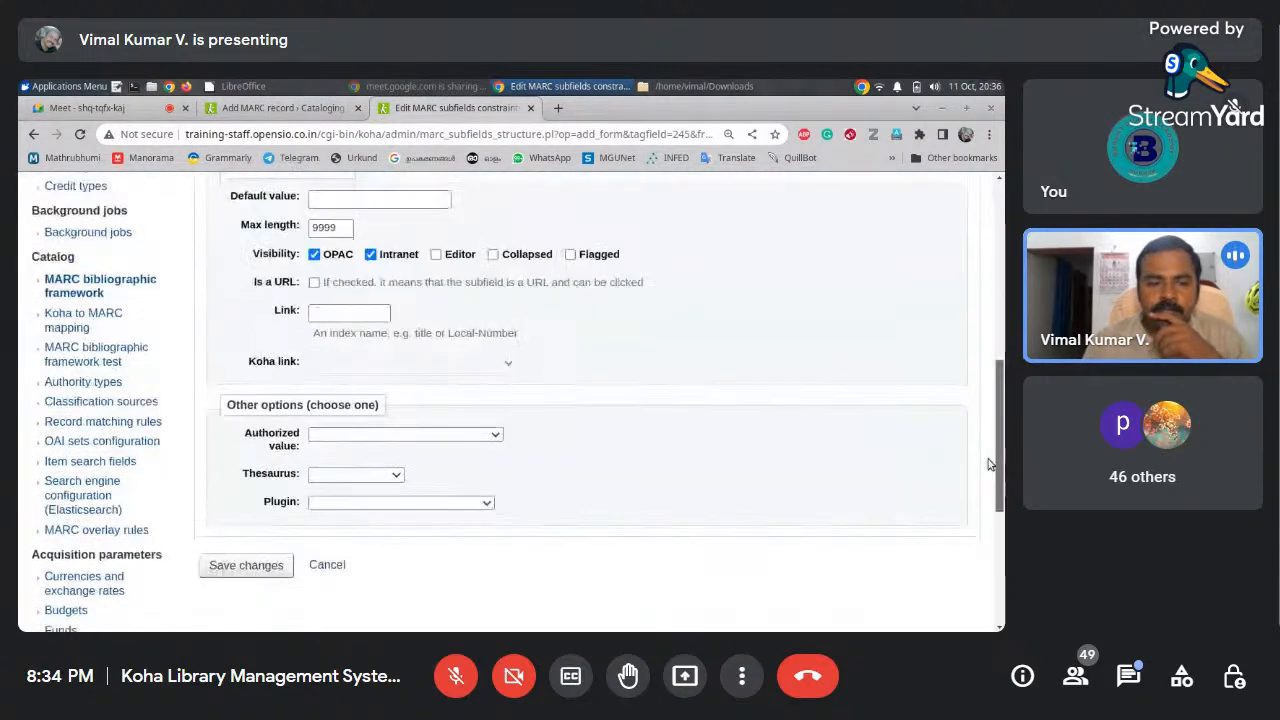
{"action": "left_click", "coordinate": [241, 453]}
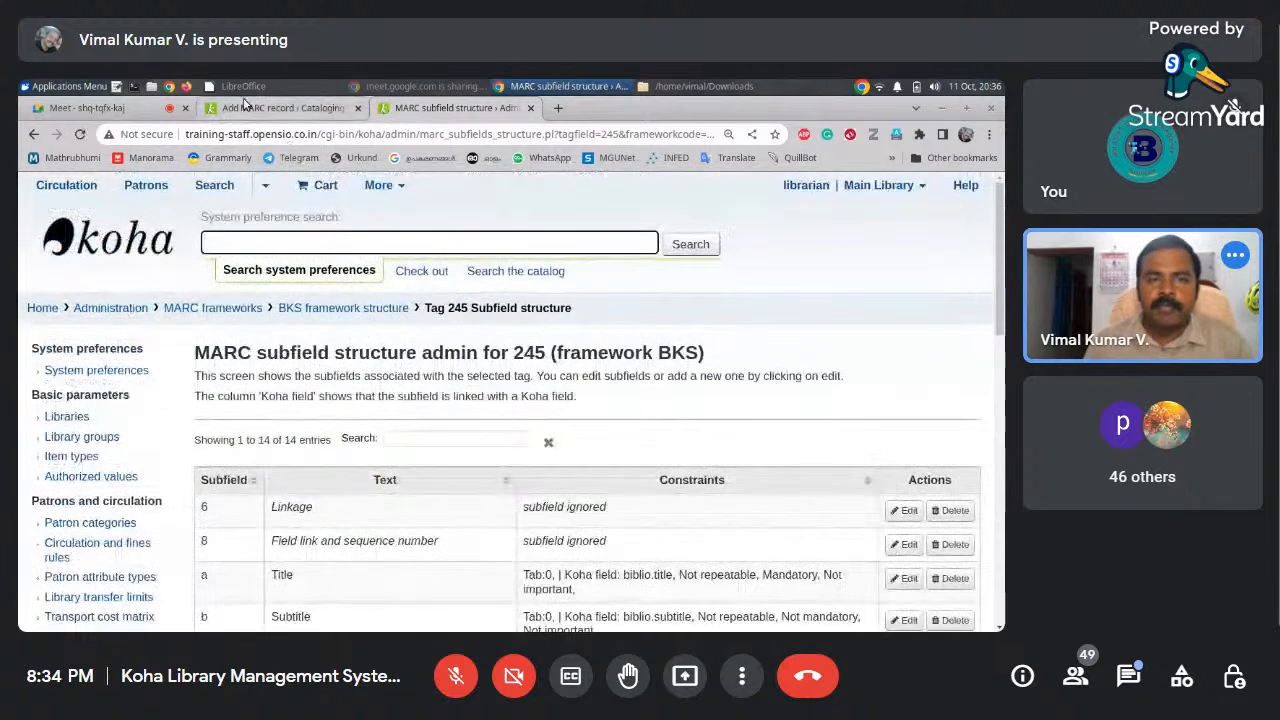
Fill the record's LEADER with its default value, then return to the Koha home page
{"action": "left_click", "coordinate": [283, 107]}
{"action": "left_click_drag", "start_coordinate": [1001, 304], "coordinate": [997, 190]}
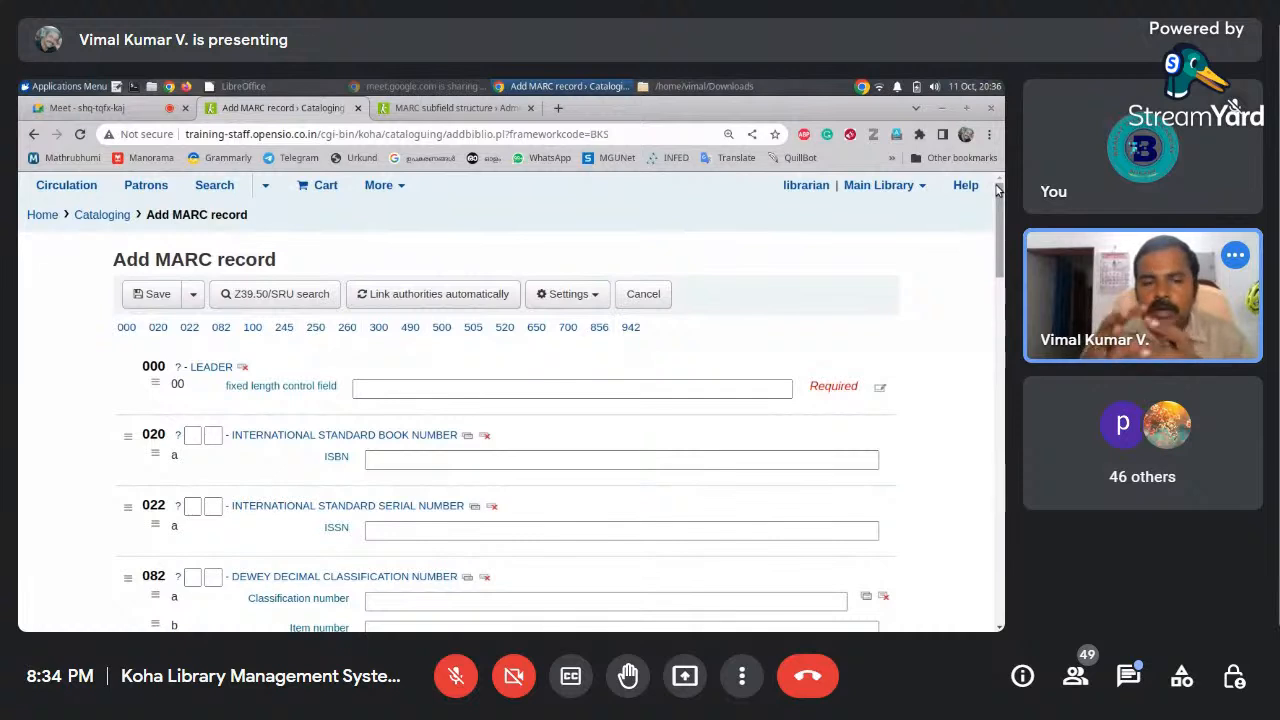
{"action": "left_click", "coordinate": [678, 395]}
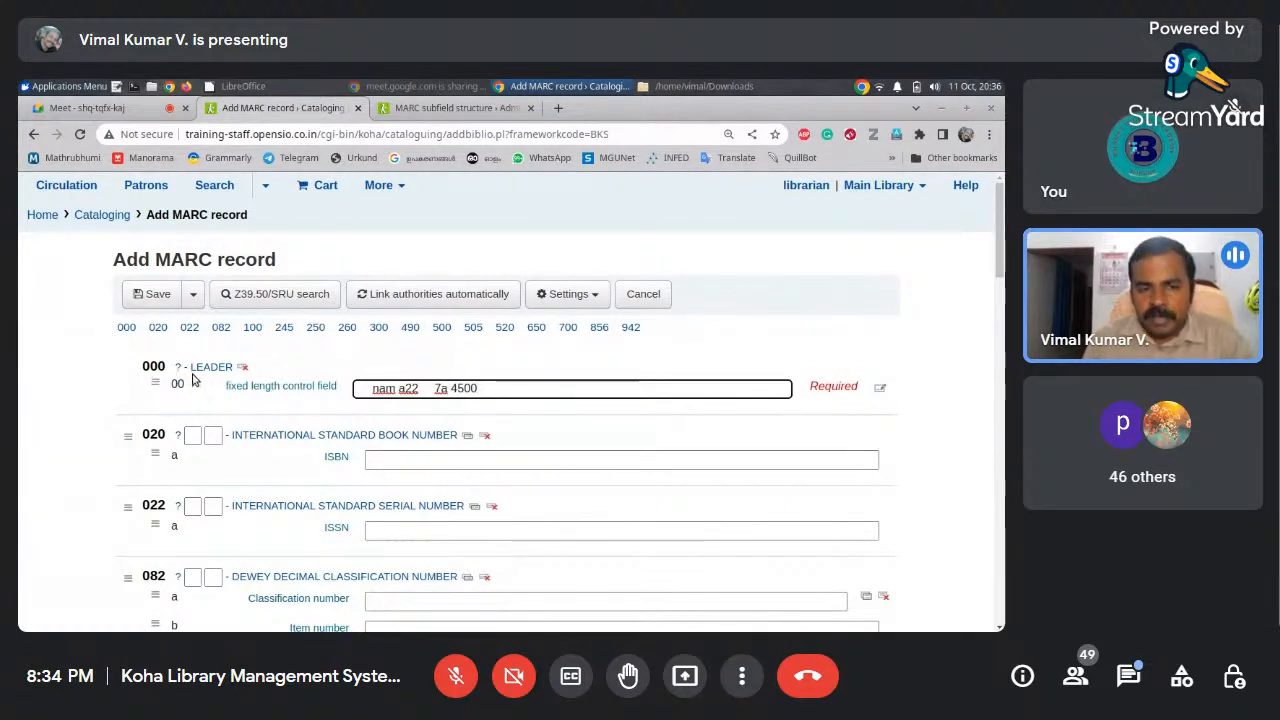
{"action": "left_click", "coordinate": [45, 215]}
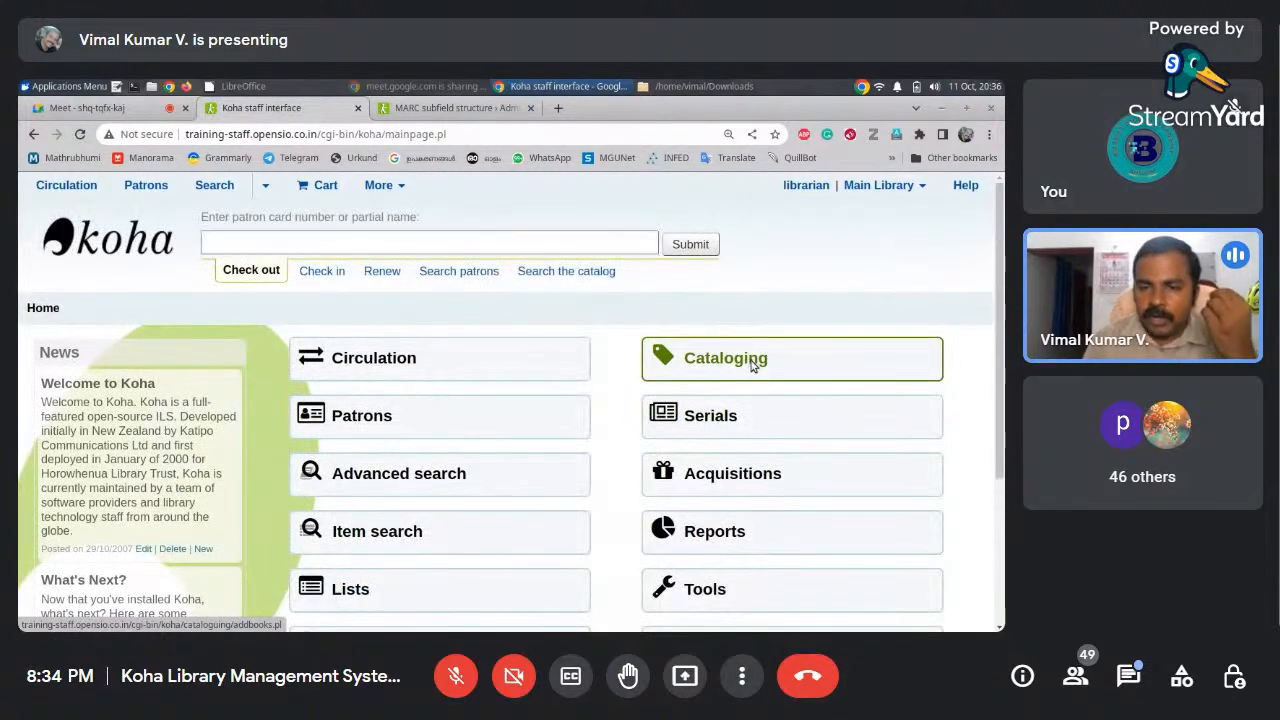
Start a new Books, Booklets, Workbooks (BKS) record from Koha's cataloguing module
{"action": "left_click", "coordinate": [753, 362]}
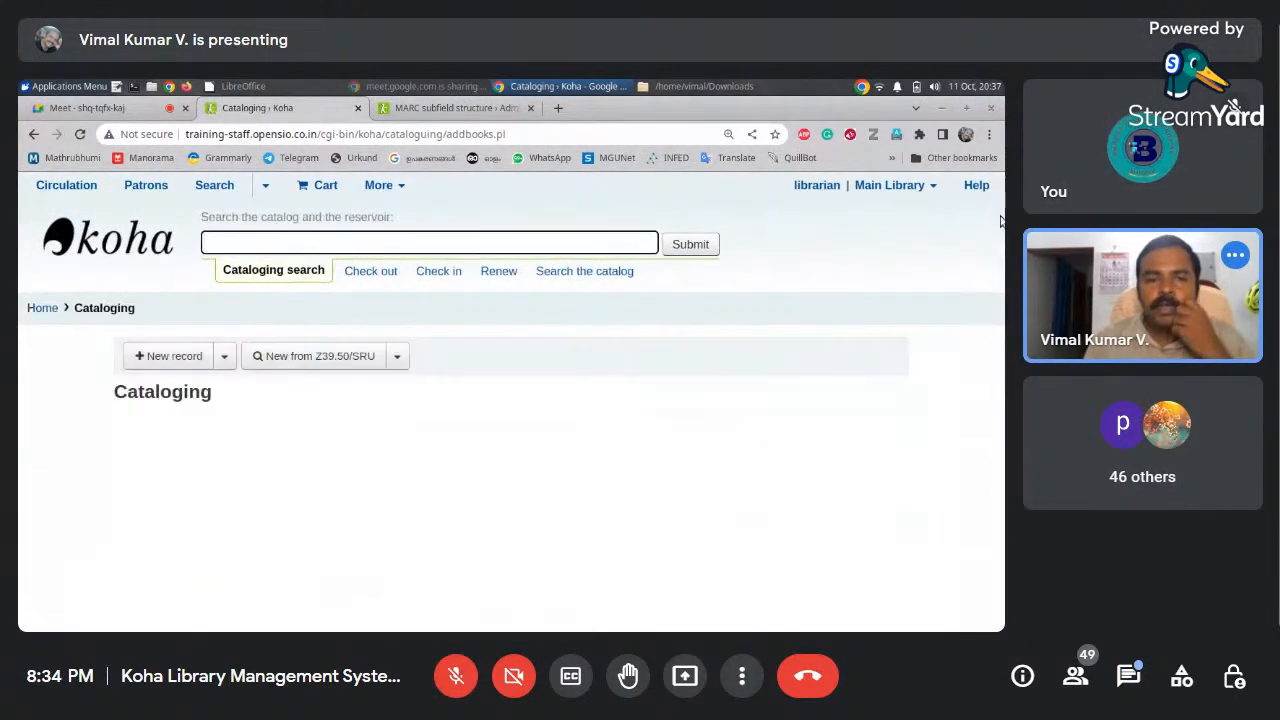
{"action": "left_click", "coordinate": [223, 364]}
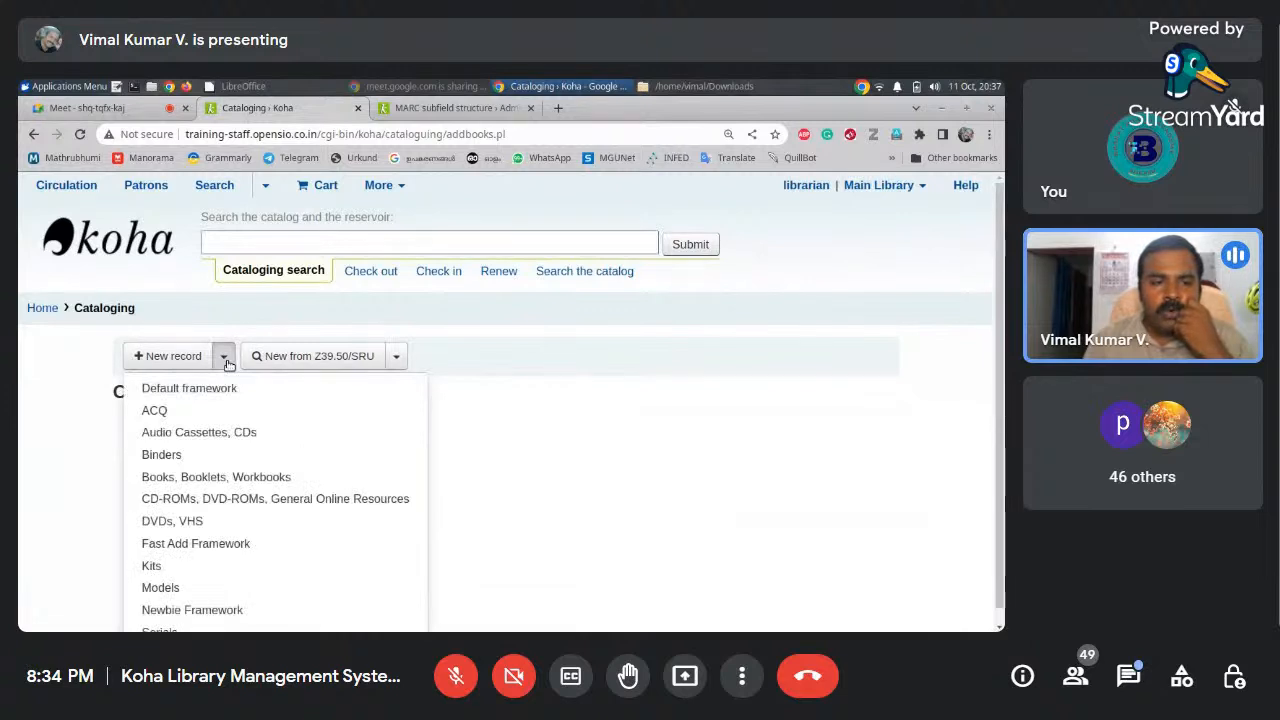
{"action": "left_click", "coordinate": [268, 479]}
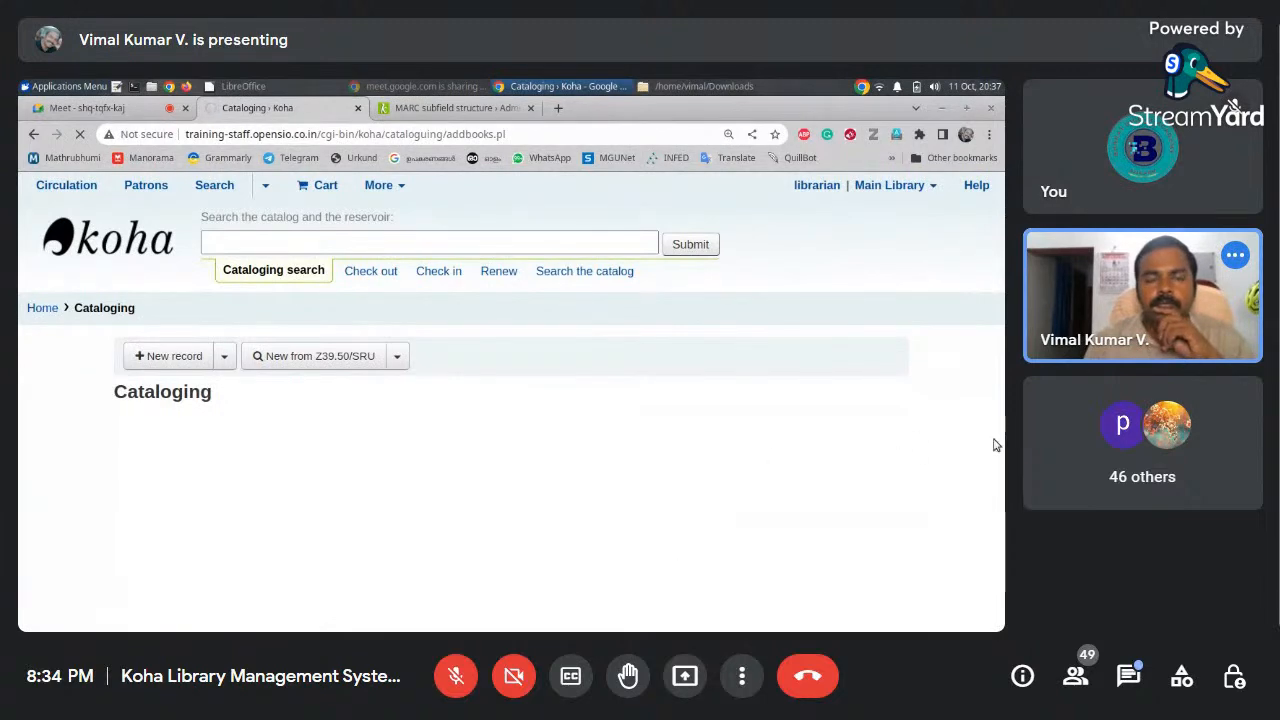
{"action": "mouse_move", "coordinate": [998, 217]}
{"action": "left_mouse_down"}
{"action": "mouse_move", "coordinate": [998, 247]}
{"action": "mouse_move", "coordinate": [998, 236]}
{"action": "left_mouse_up"}
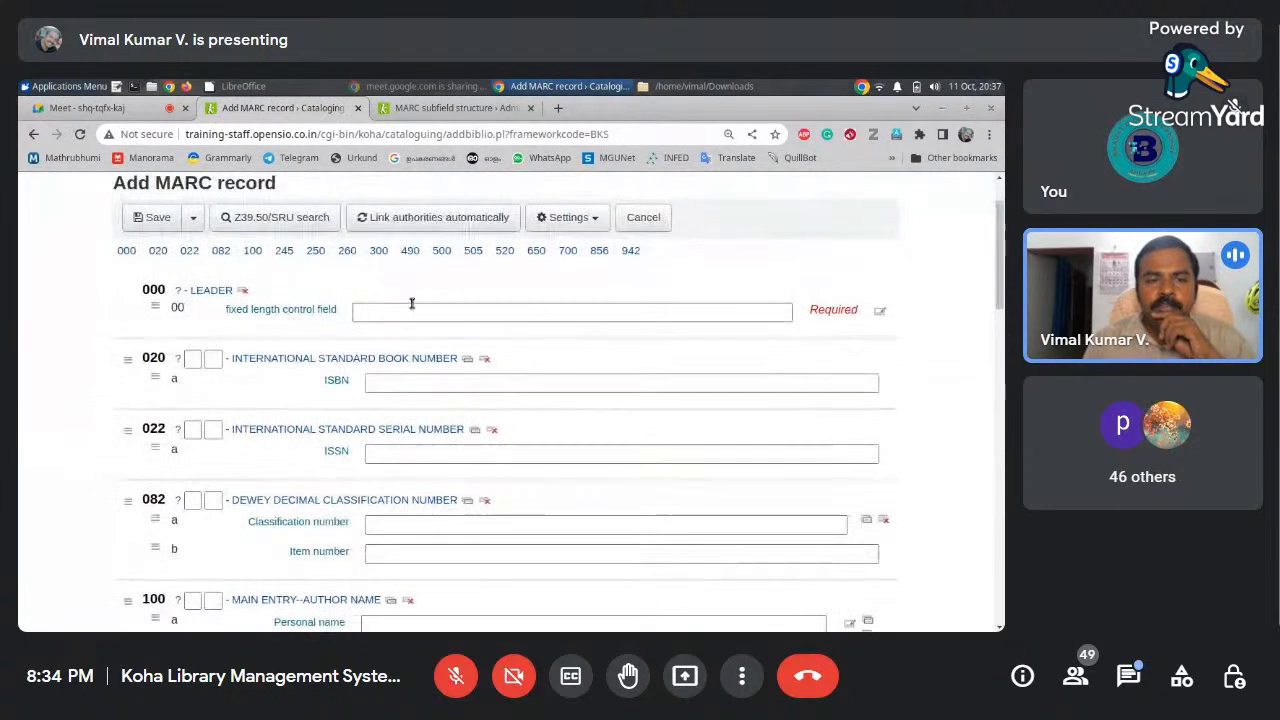
Auto-fill the 000 Leader with its default value, select the ISBN field, and add a Google tab
{"action": "left_click", "coordinate": [414, 312]}
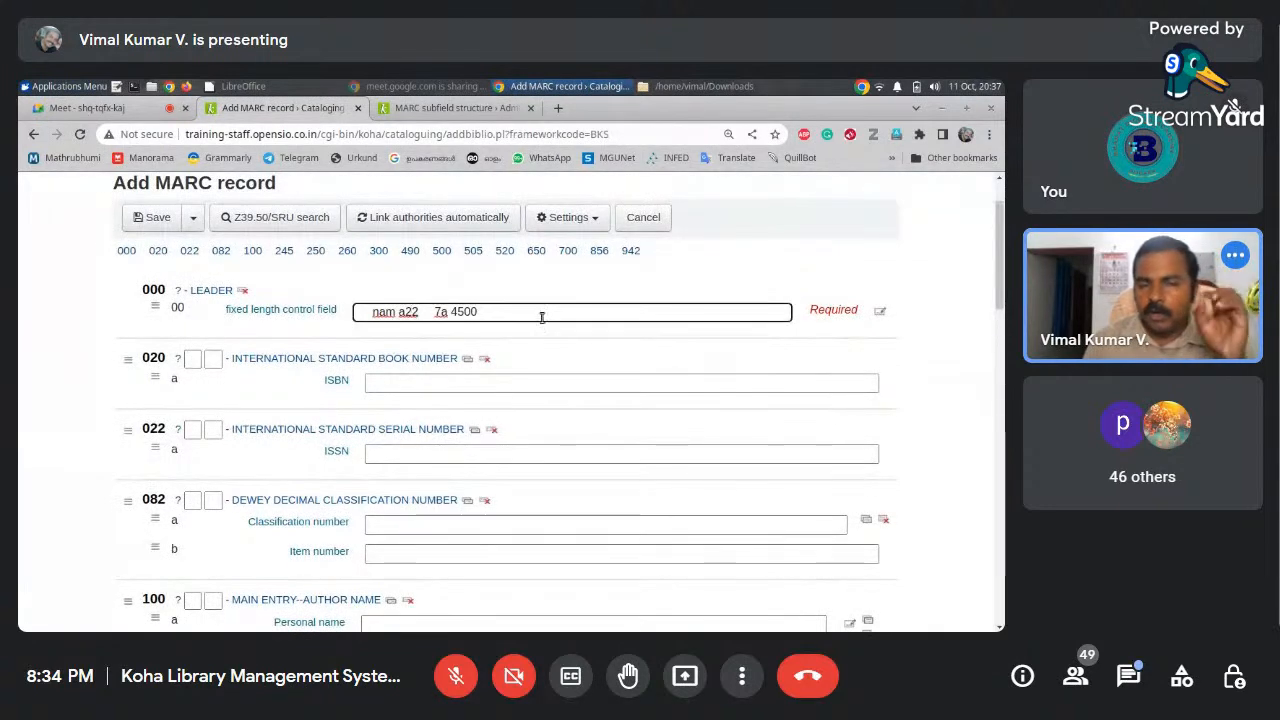
{"action": "left_click_drag", "start_coordinate": [1001, 281], "coordinate": [1003, 270]}
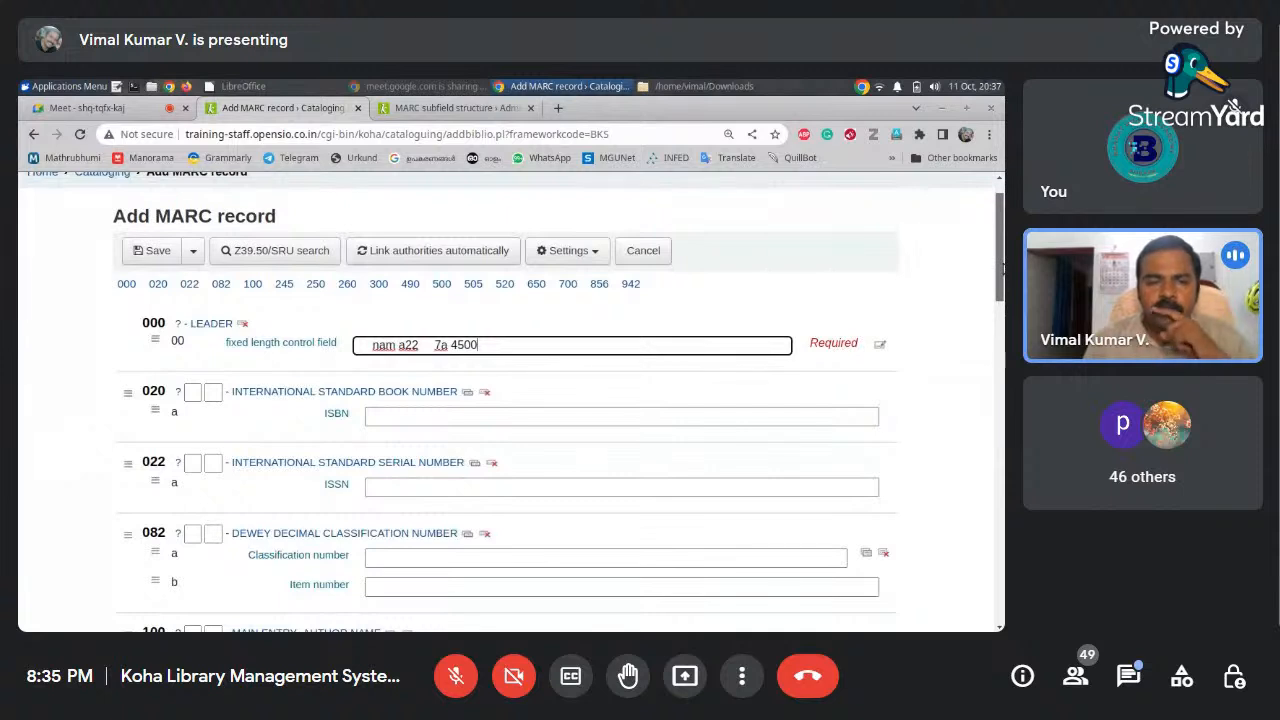
{"action": "left_click", "coordinate": [445, 413]}
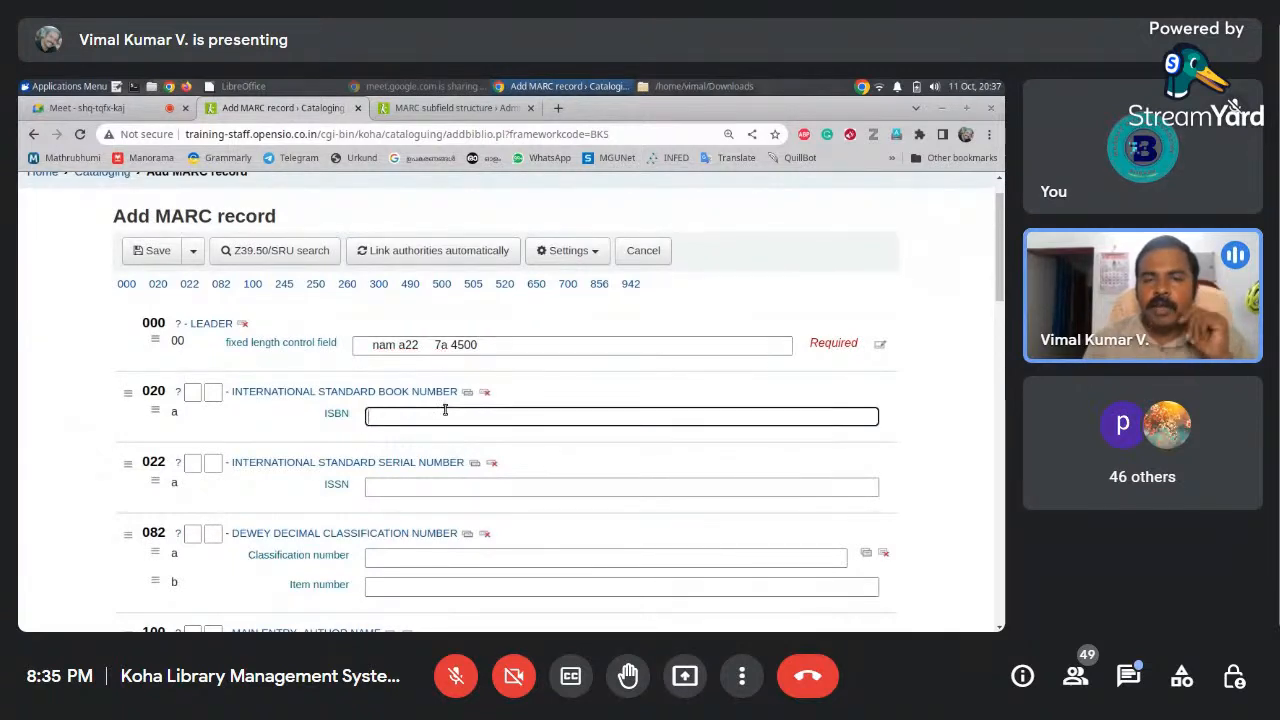
{"action": "left_click", "coordinate": [557, 108]}
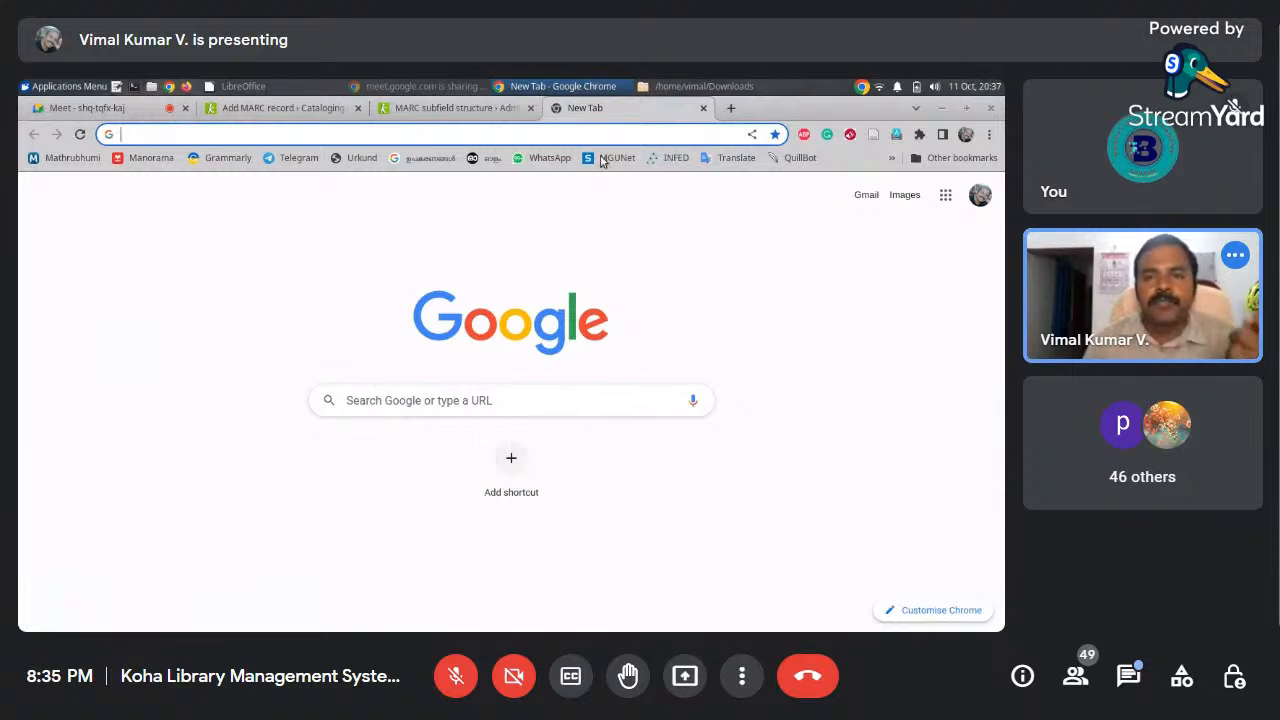
Search Google for 'who whill cry when you die' plus 'google books'
{"action": "left_click", "coordinate": [557, 408]}
{"action": "type", "text": "w"}
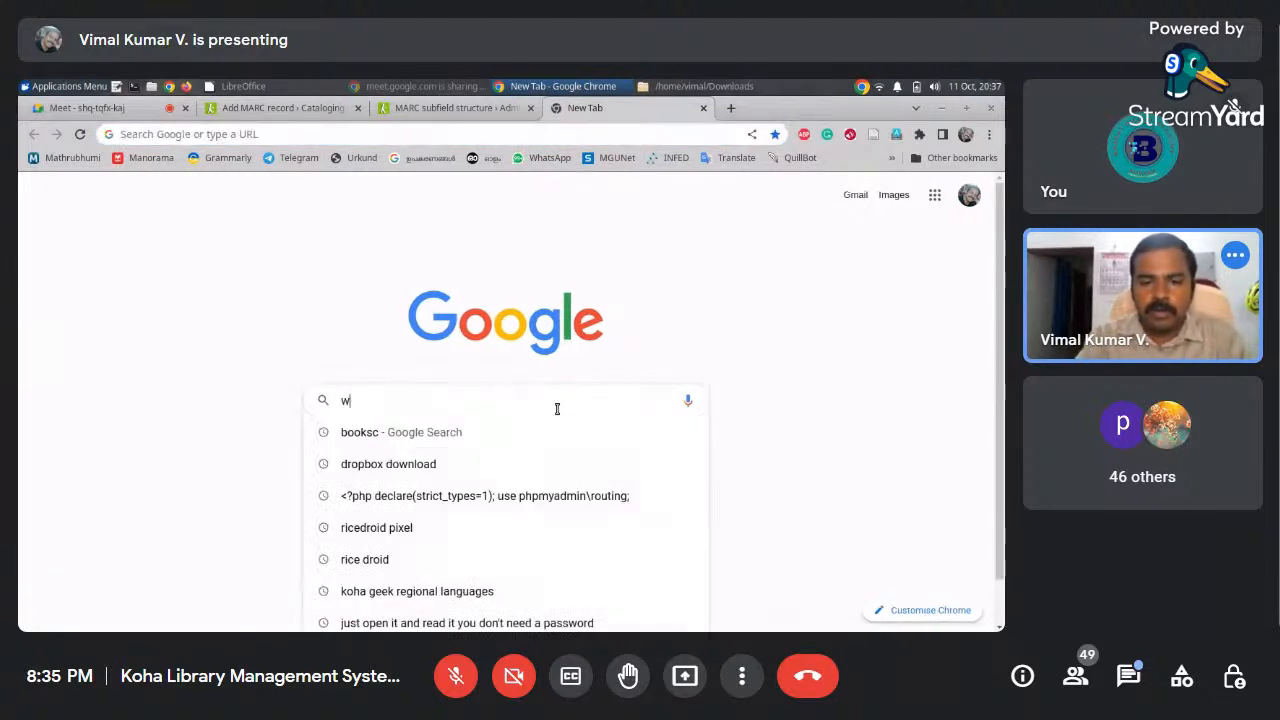
{"action": "type", "text": "ho whill cr"}
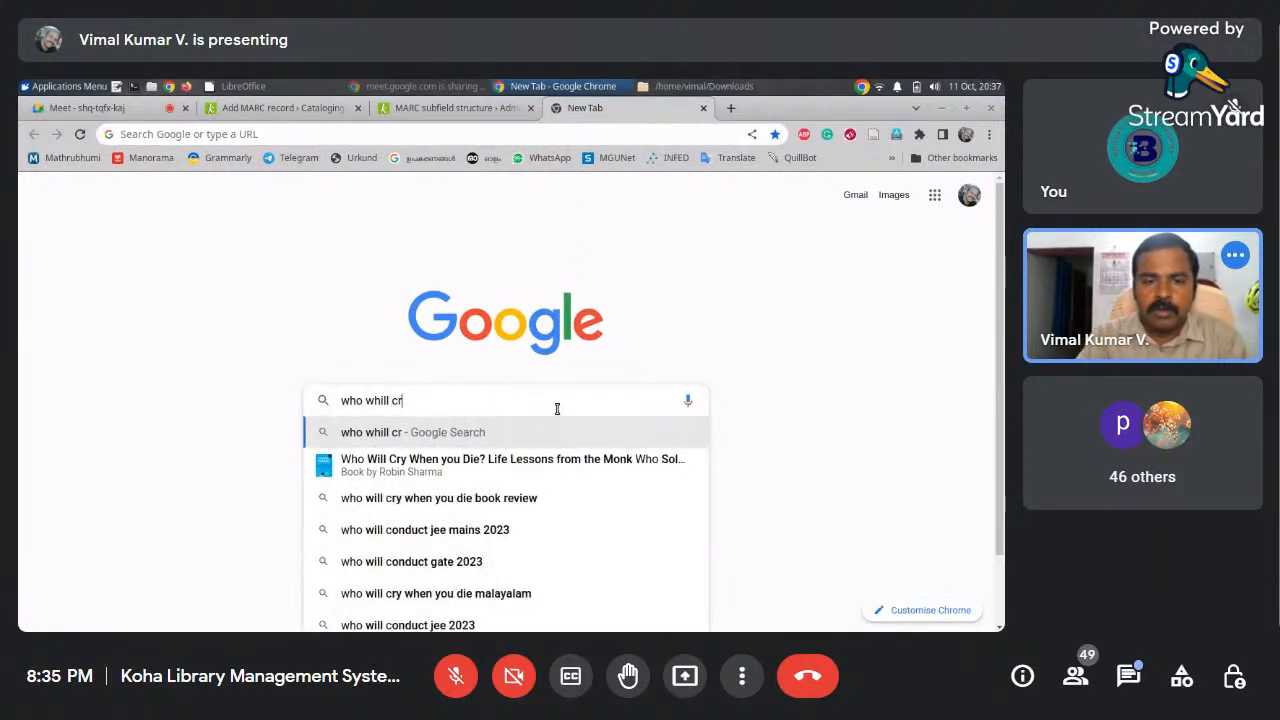
{"action": "type", "text": "y when yo"}
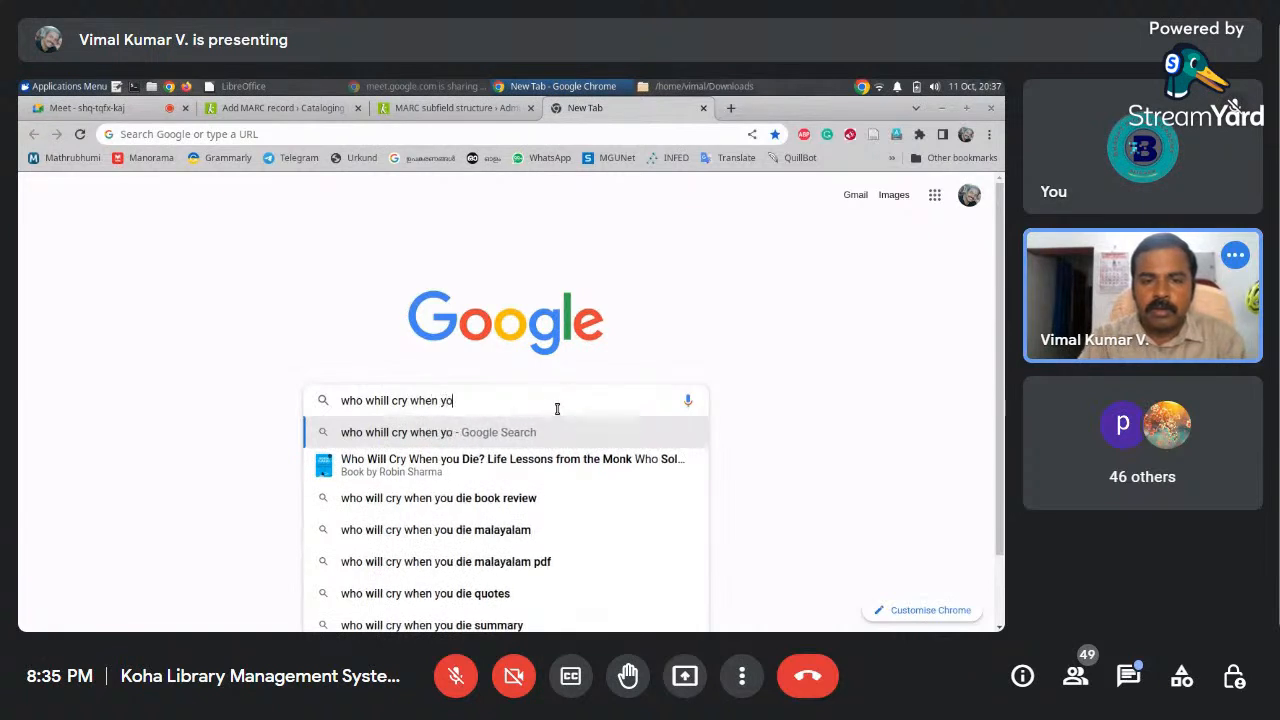
{"action": "type", "text": "u die"}
{"action": "key", "text": "Return"}
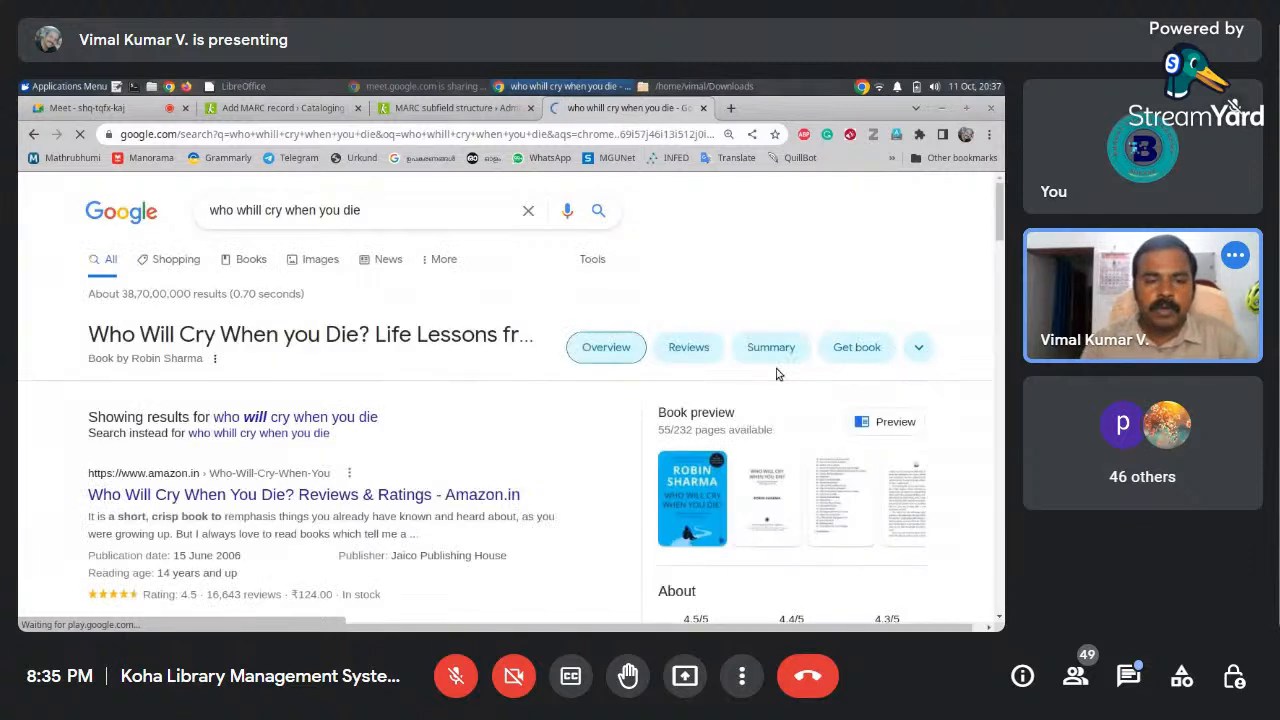
{"action": "left_click", "coordinate": [368, 214]}
{"action": "type", "text": "google books"}
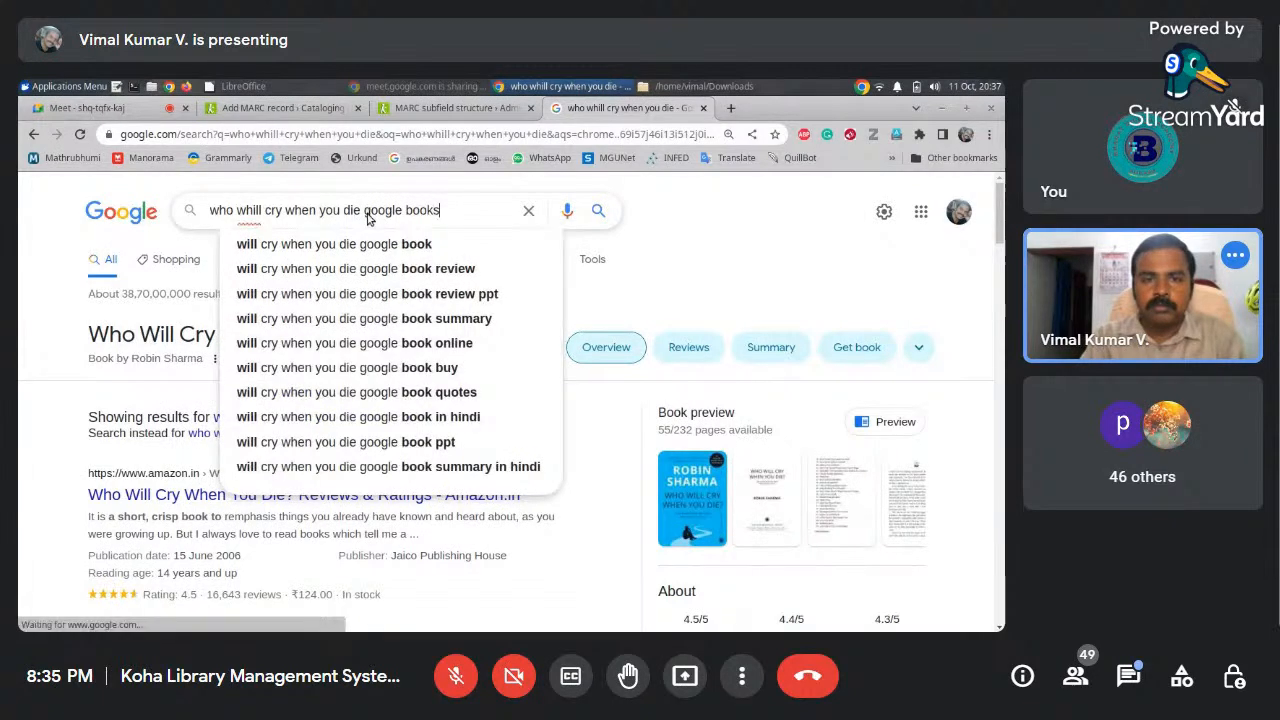
{"action": "key", "text": "Return"}
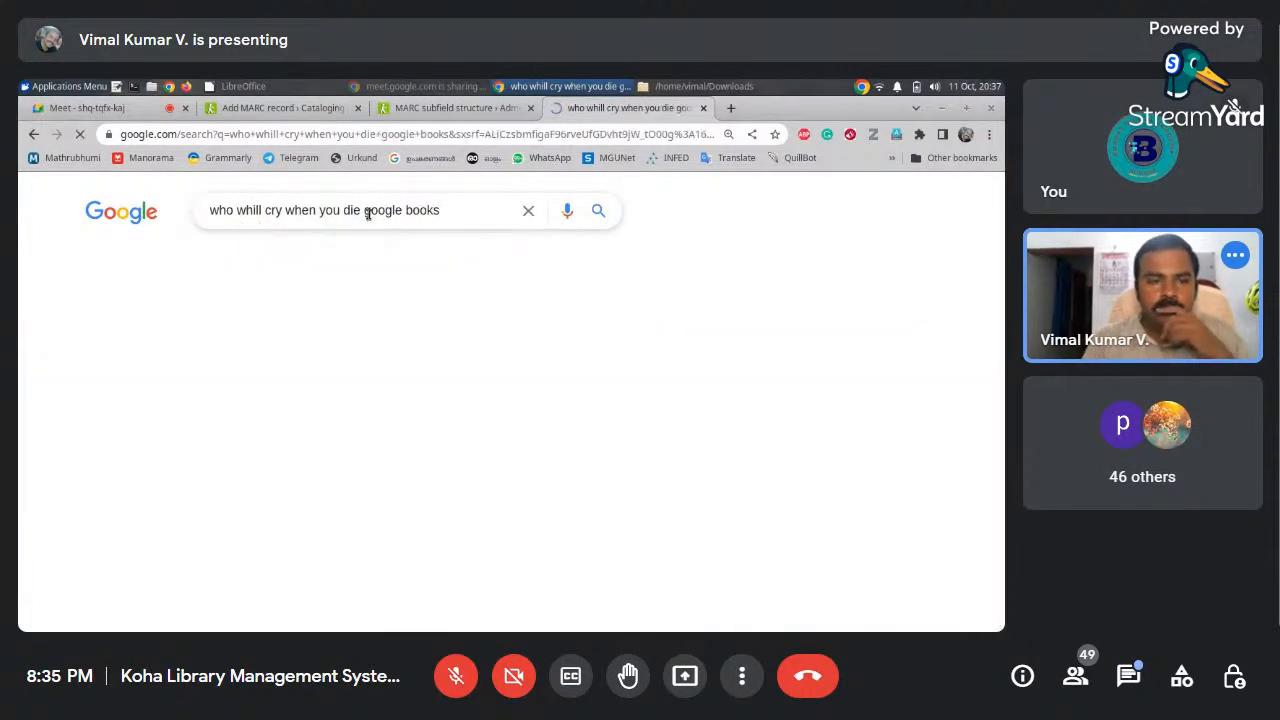
{"action": "left_click", "coordinate": [365, 405]}
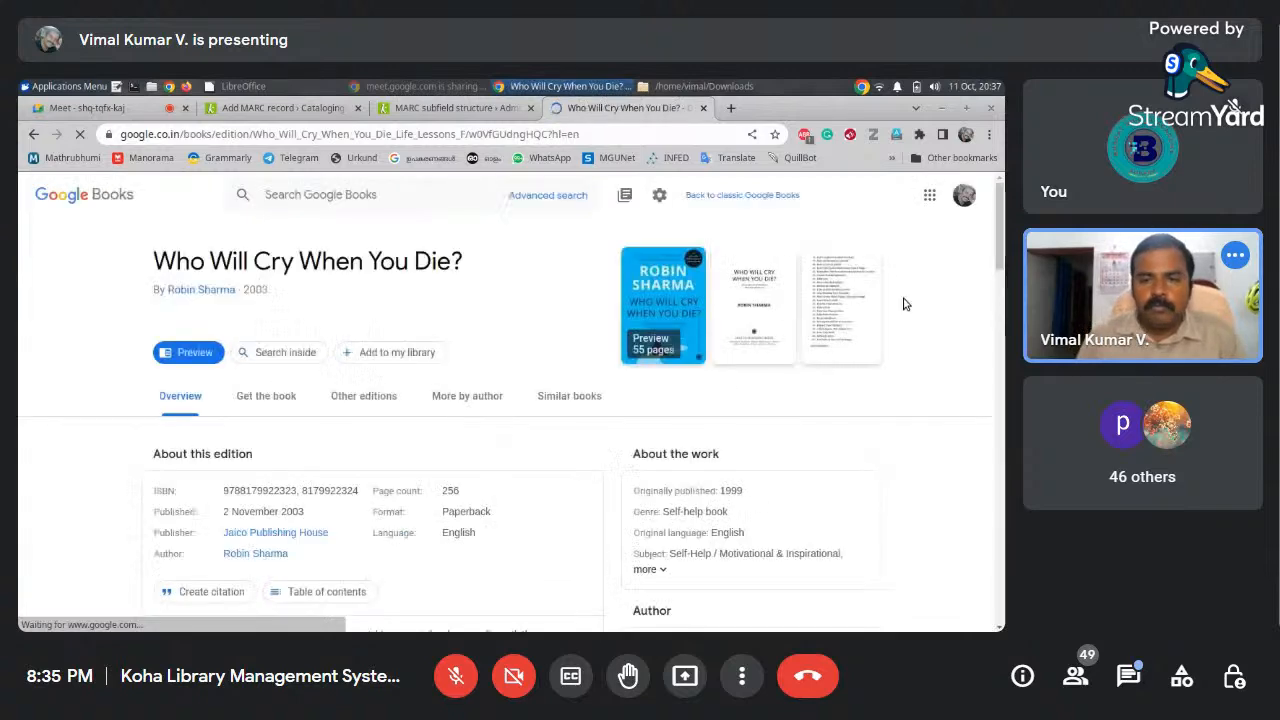
{"action": "left_click_drag", "start_coordinate": [1000, 233], "coordinate": [1000, 292]}
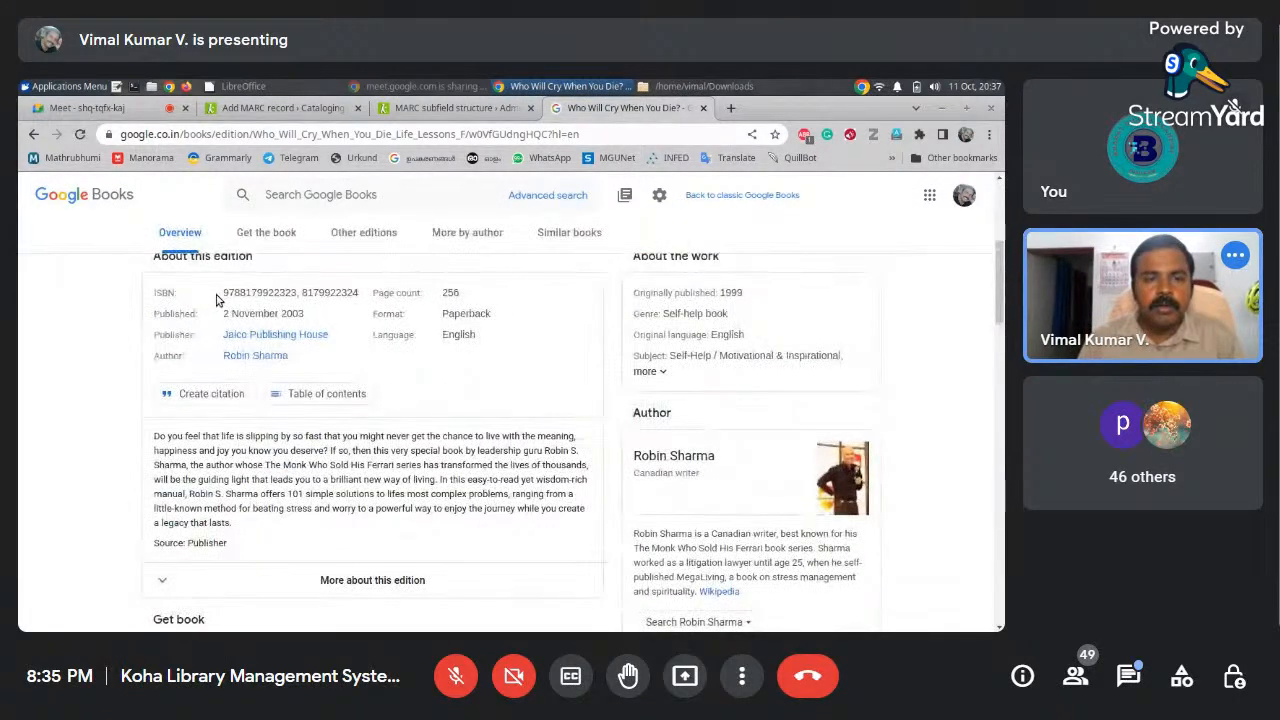
{"action": "left_click_drag", "start_coordinate": [222, 294], "coordinate": [310, 305]}
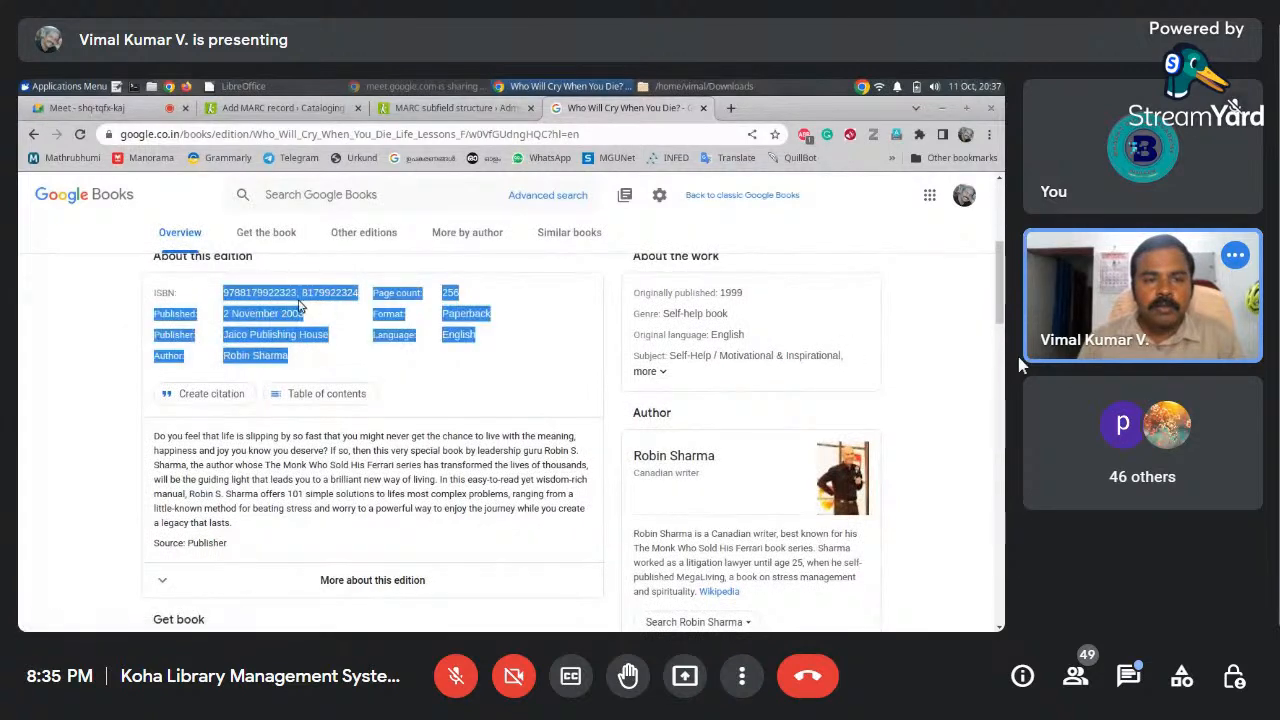
{"action": "double_click", "coordinate": [292, 294]}
{"action": "key", "text": "ctrl+c"}
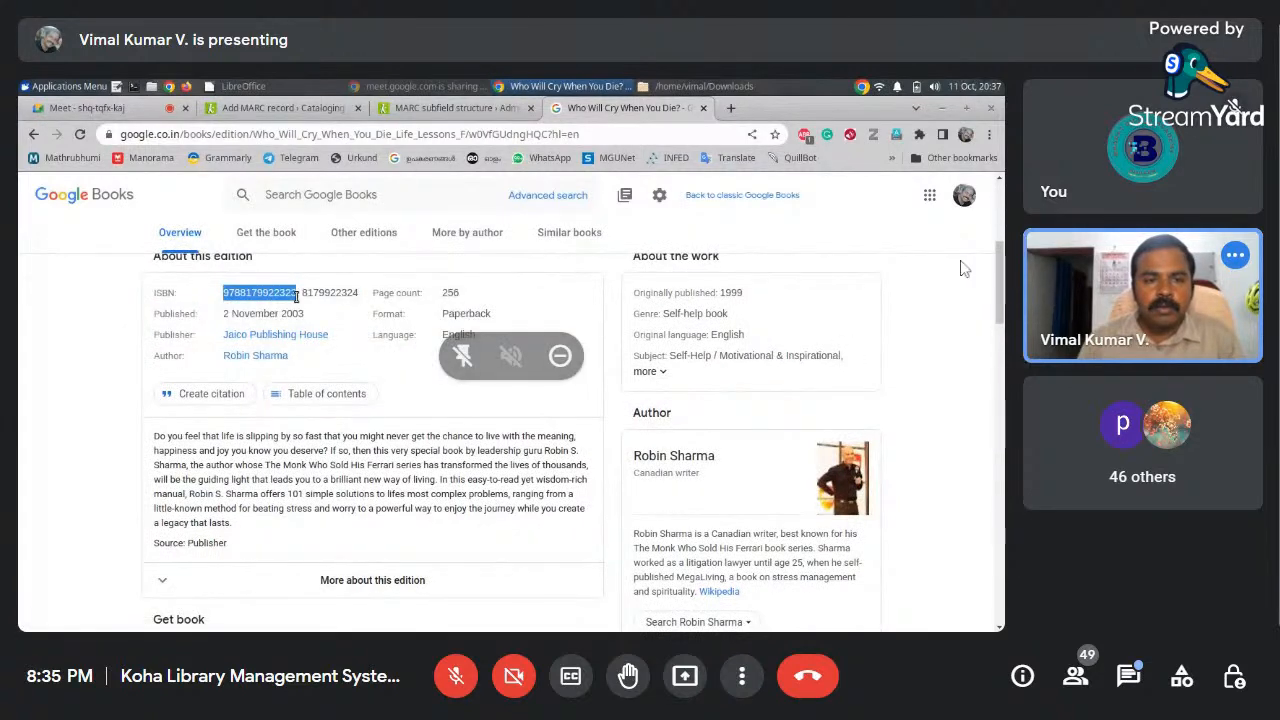
{"action": "left_click", "coordinate": [335, 110]}
{"action": "left_click", "coordinate": [406, 416]}
{"action": "key", "text": "ctrl+v"}
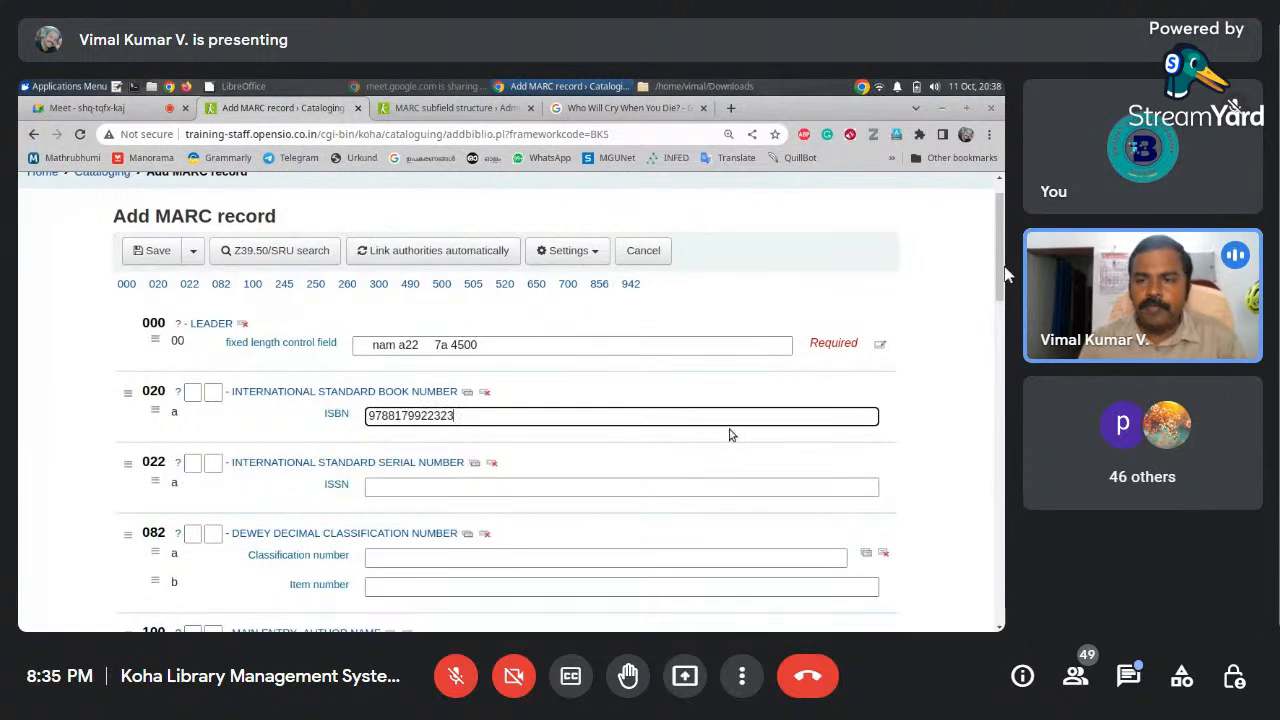
{"action": "scroll", "coordinate": [997, 288], "scroll_direction": "down", "scroll_amount": 1}
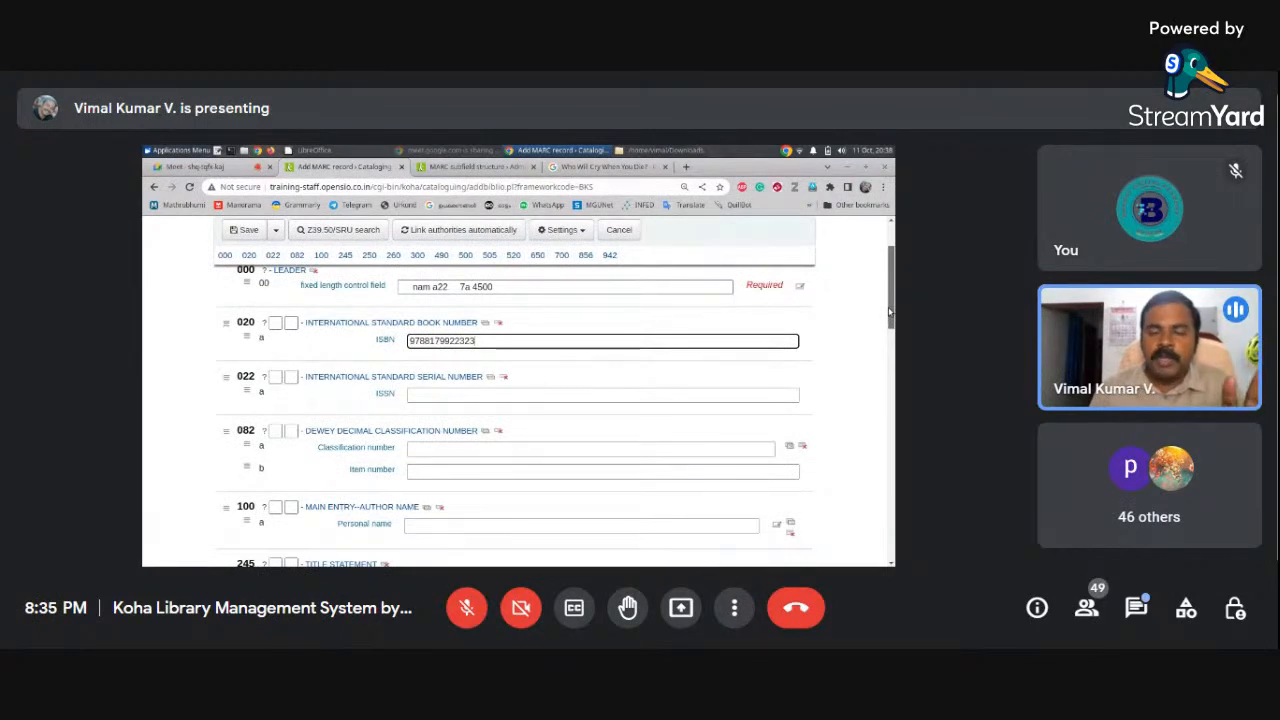
{"action": "mouse_move", "coordinate": [968, 290]}
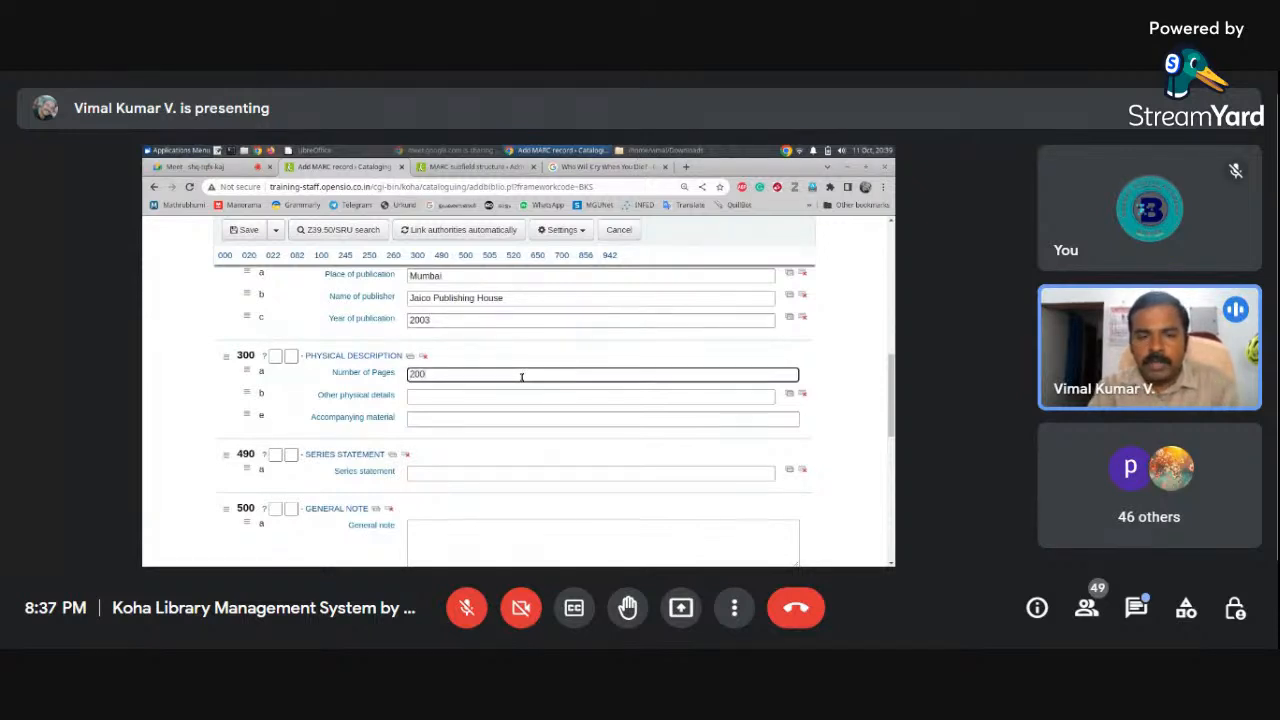
{"action": "left_click", "coordinate": [1136, 607]}
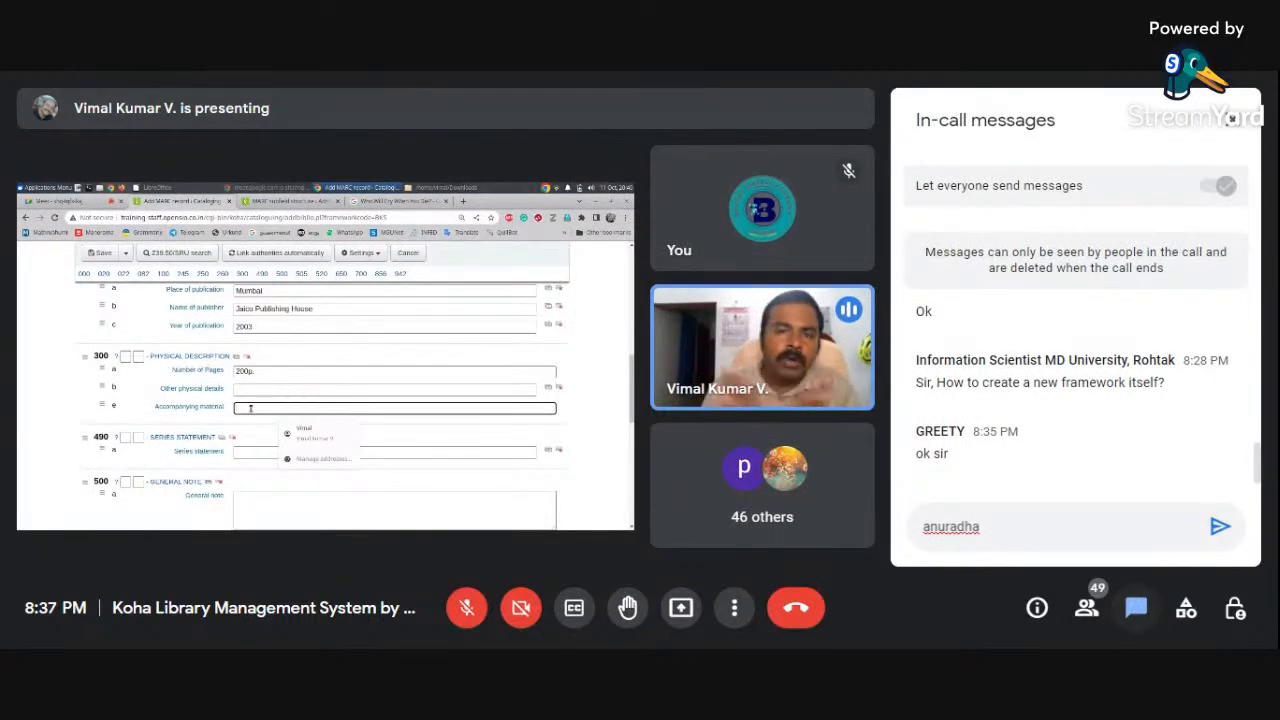
Close the Meet in-call messages panel so the Koha form fills the view
{"action": "left_click", "coordinate": [1136, 607]}
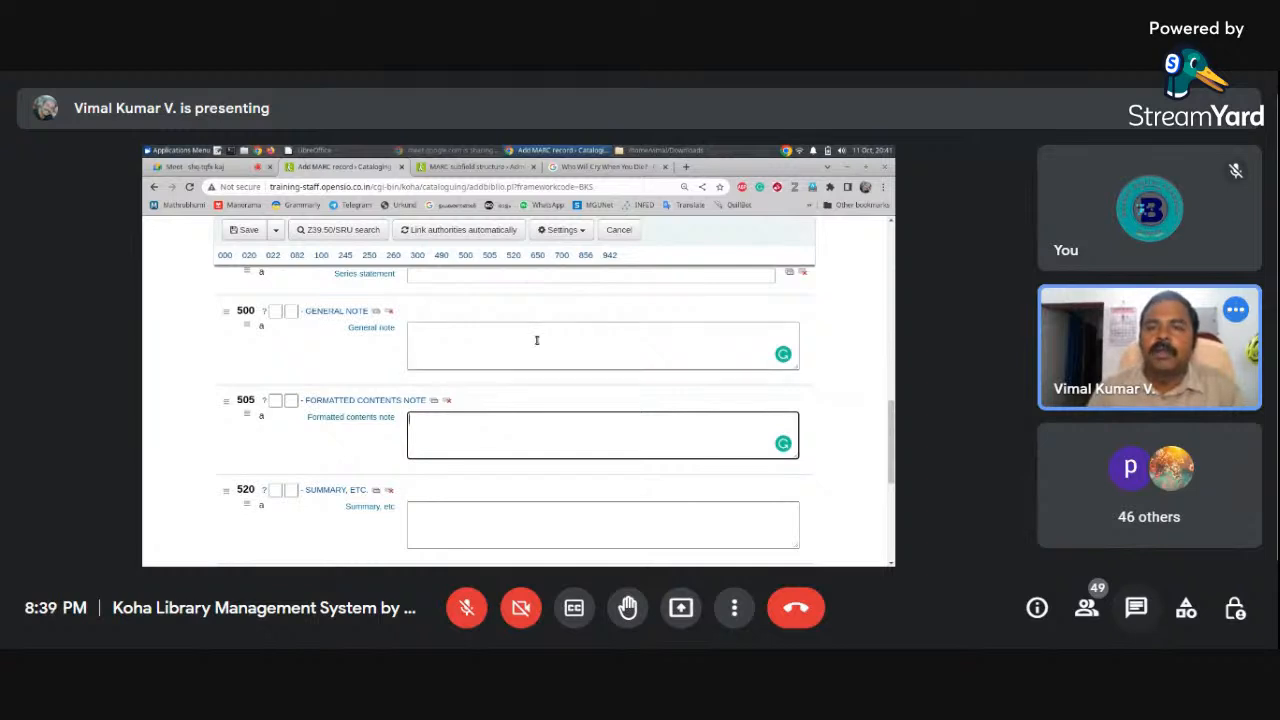
{"action": "left_click", "coordinate": [687, 167]}
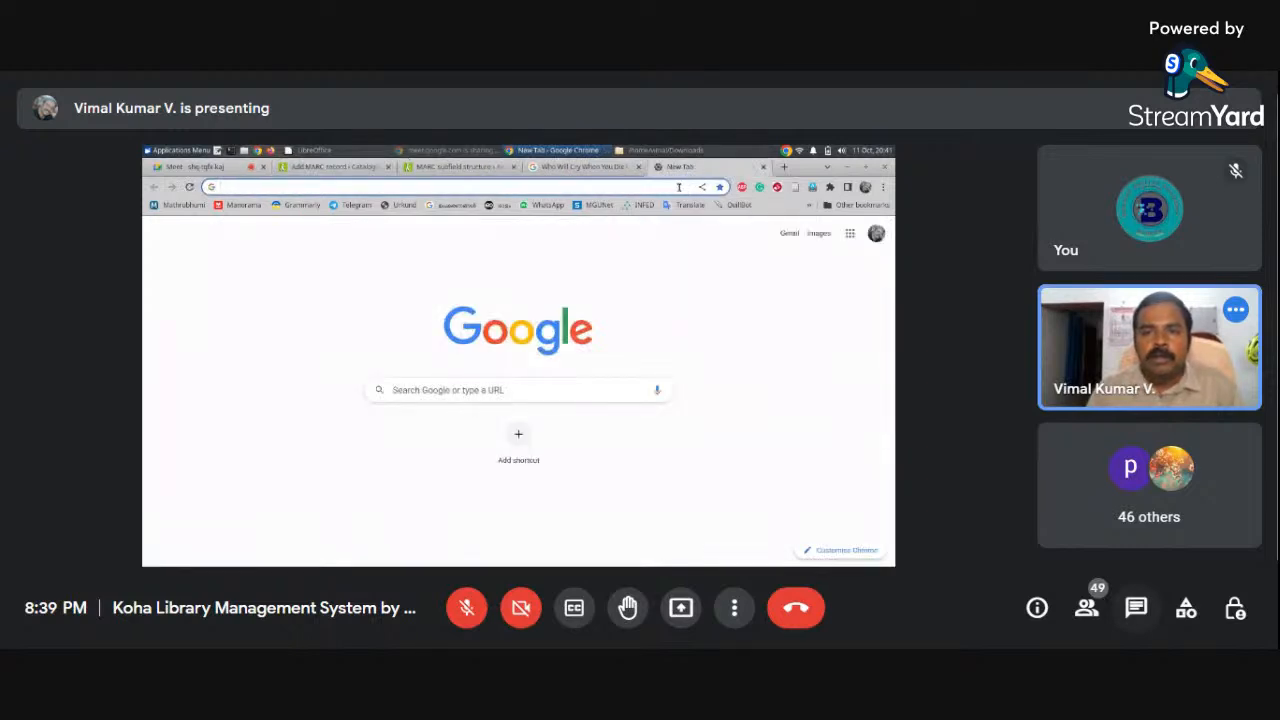
{"action": "left_click", "coordinate": [528, 394]}
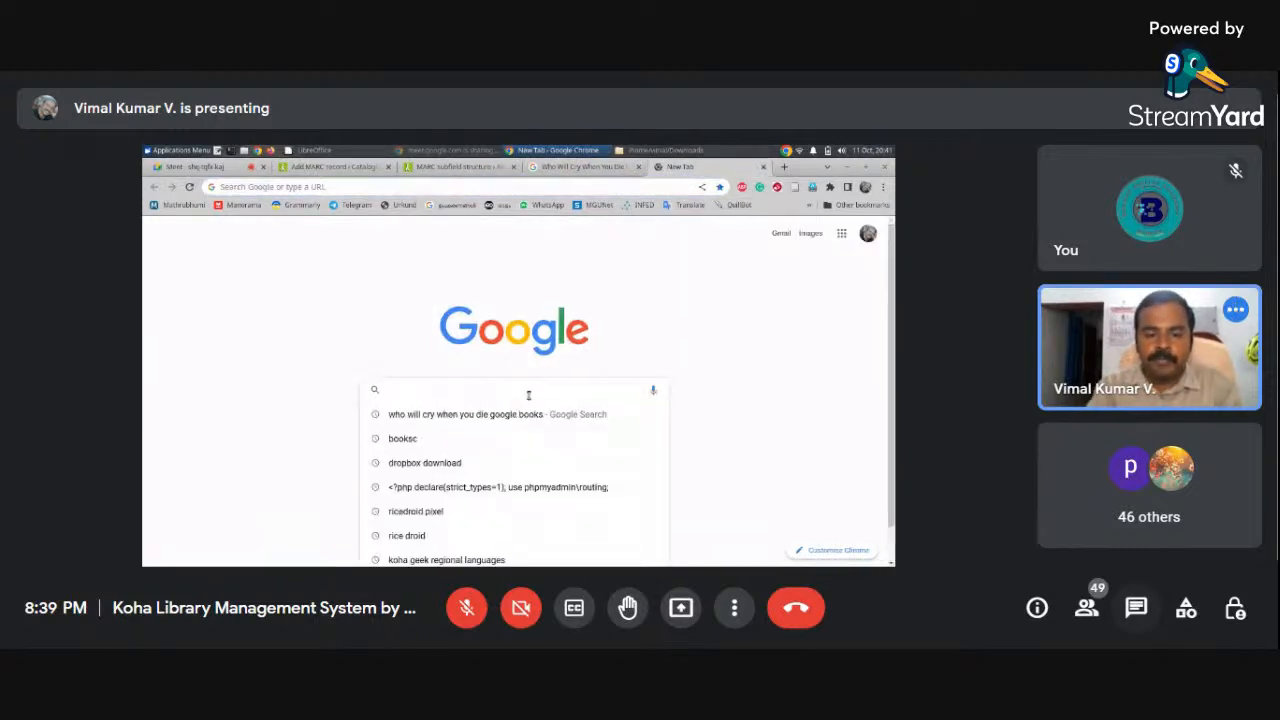
{"action": "type", "text": "who whill cry when you die google books"}
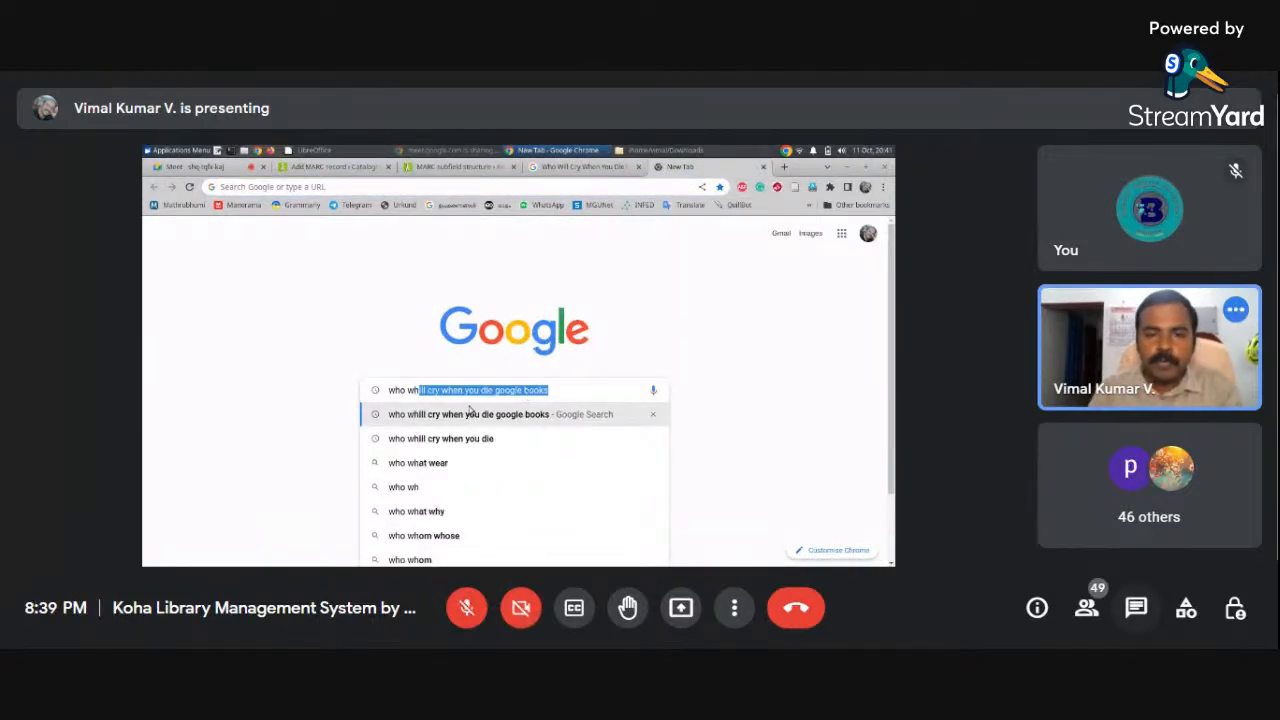
{"action": "left_click", "coordinate": [481, 392]}
{"action": "left_click_drag", "start_coordinate": [493, 390], "coordinate": [563, 390]}
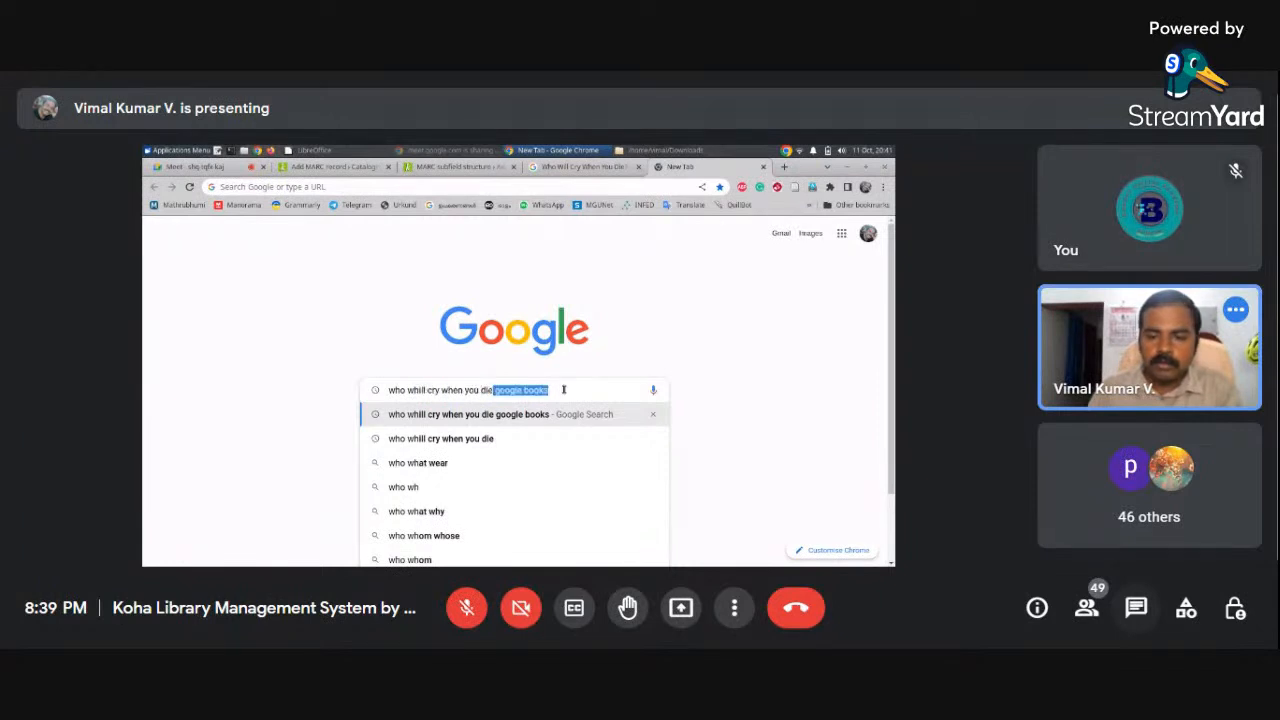
{"action": "type", "text": "+ja"}
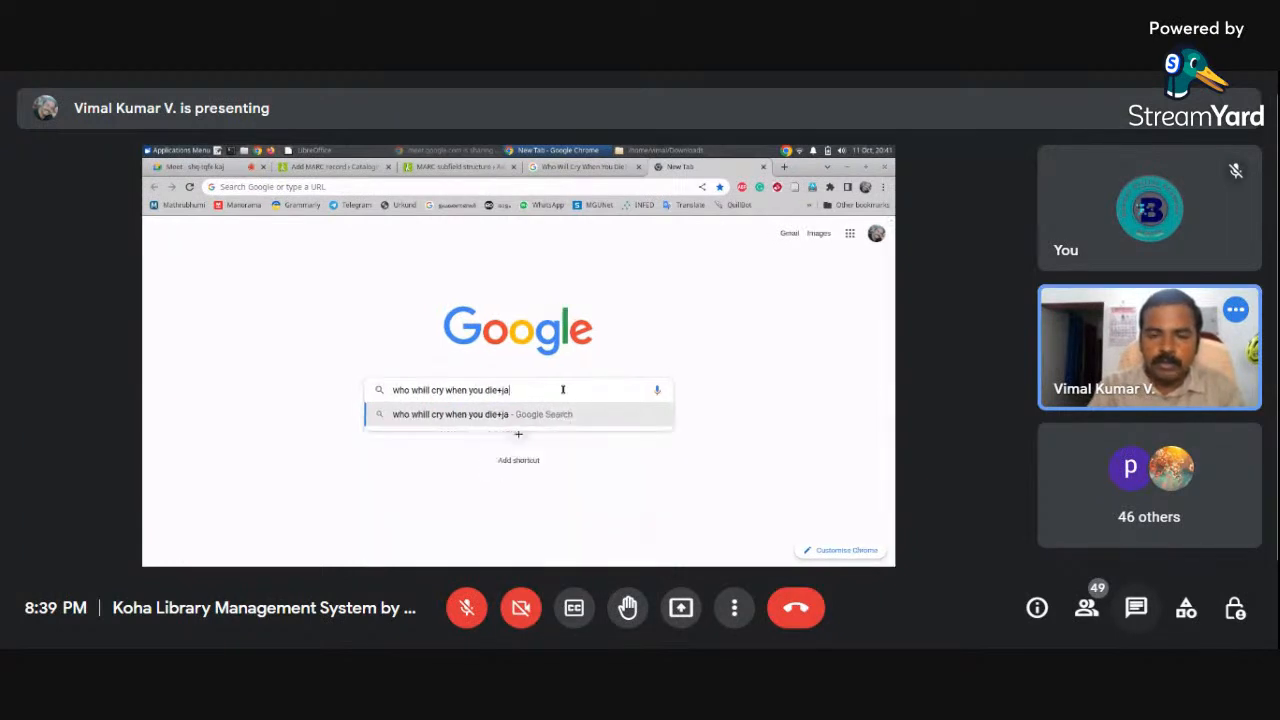
{"action": "type", "text": "ico pub"}
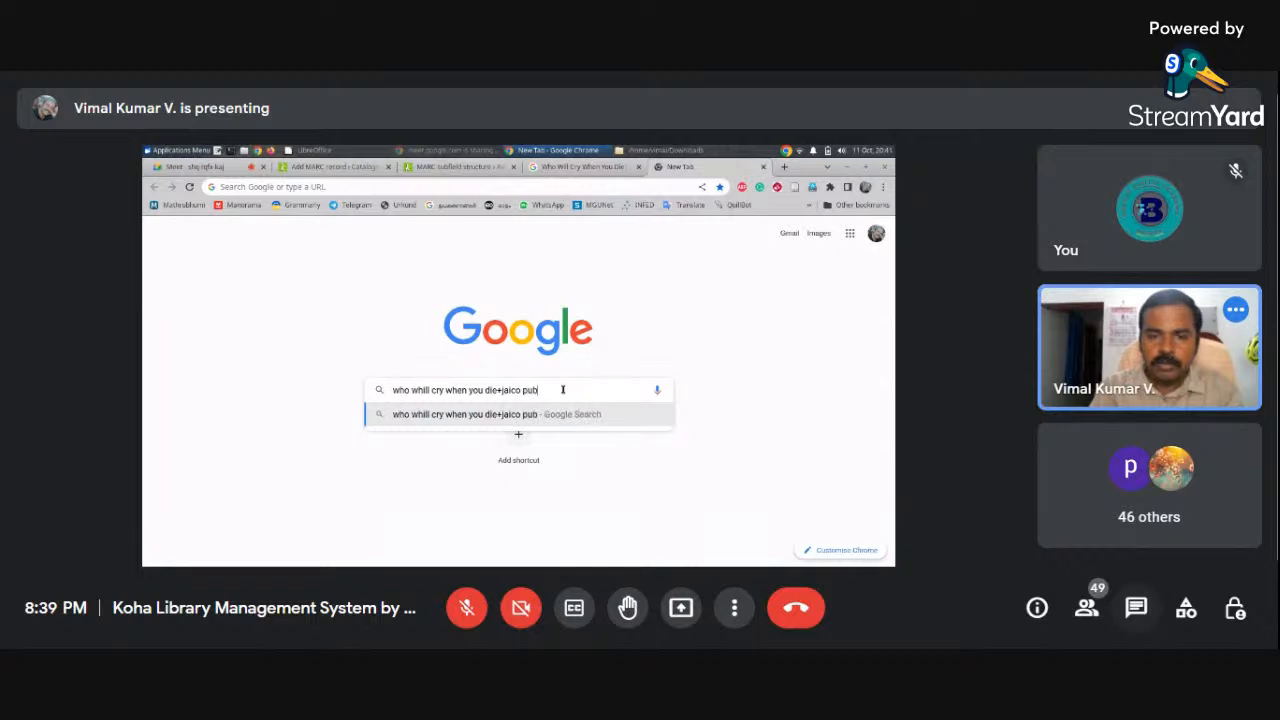
{"action": "type", "text": "lishing house"}
{"action": "key", "text": "Return"}
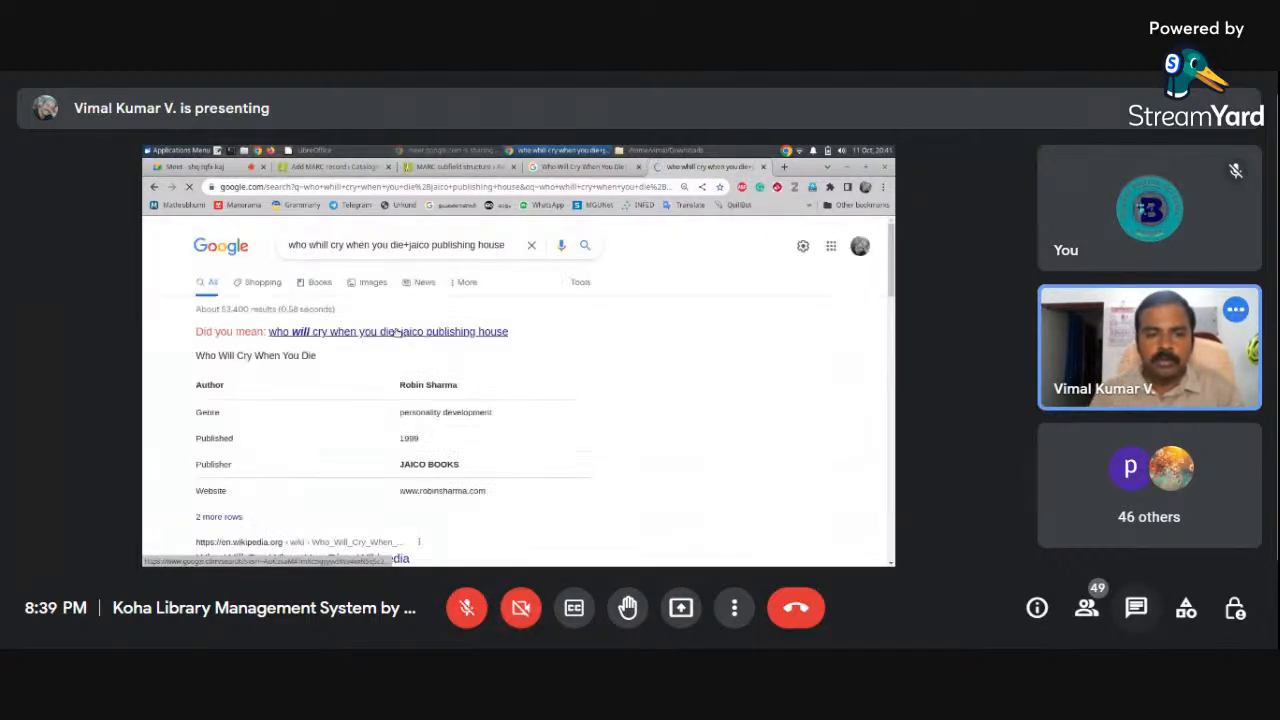
{"action": "left_click", "coordinate": [400, 331]}
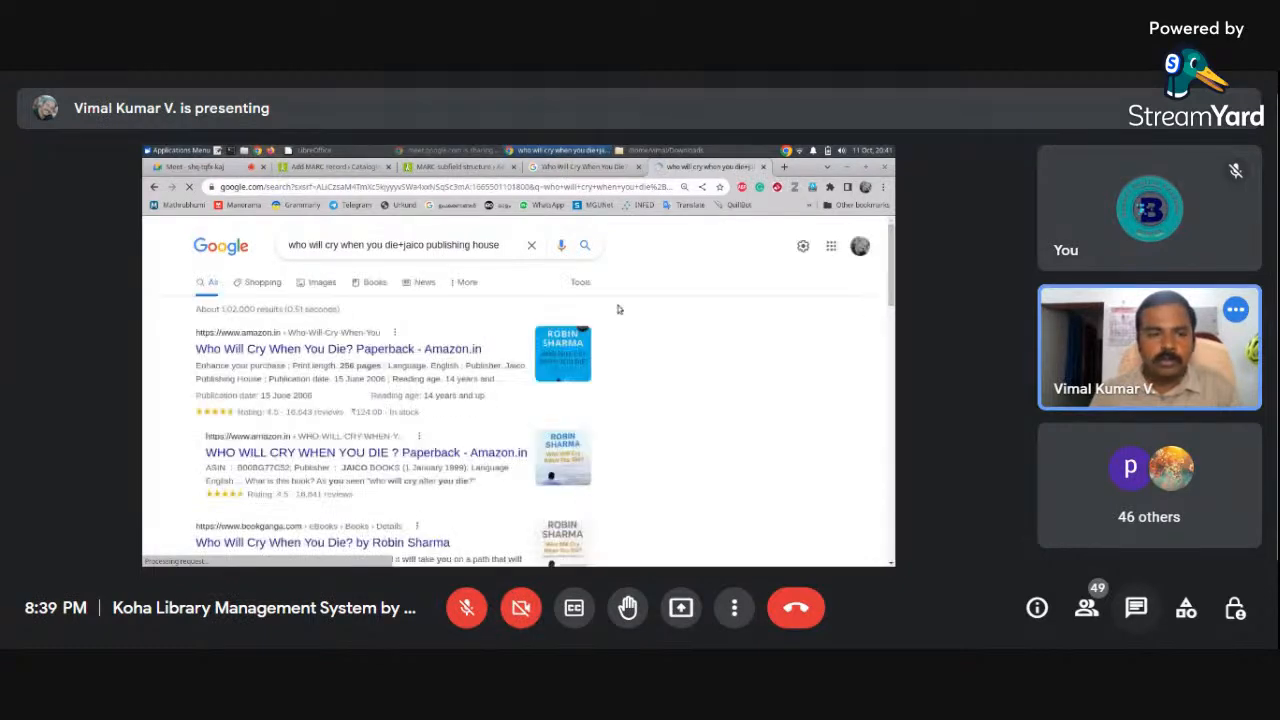
{"action": "scroll", "coordinate": [875, 377], "scroll_direction": "down", "scroll_amount": 8}
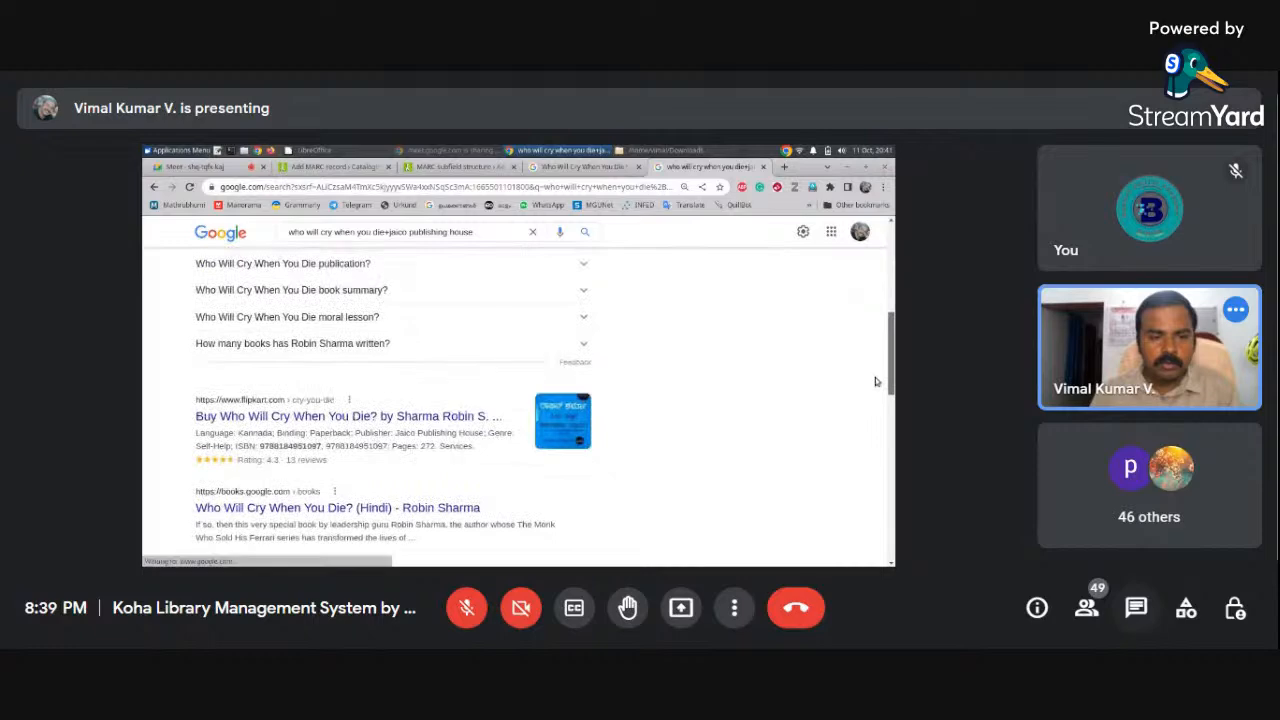
{"action": "scroll", "coordinate": [875, 381], "scroll_direction": "down", "scroll_amount": 5}
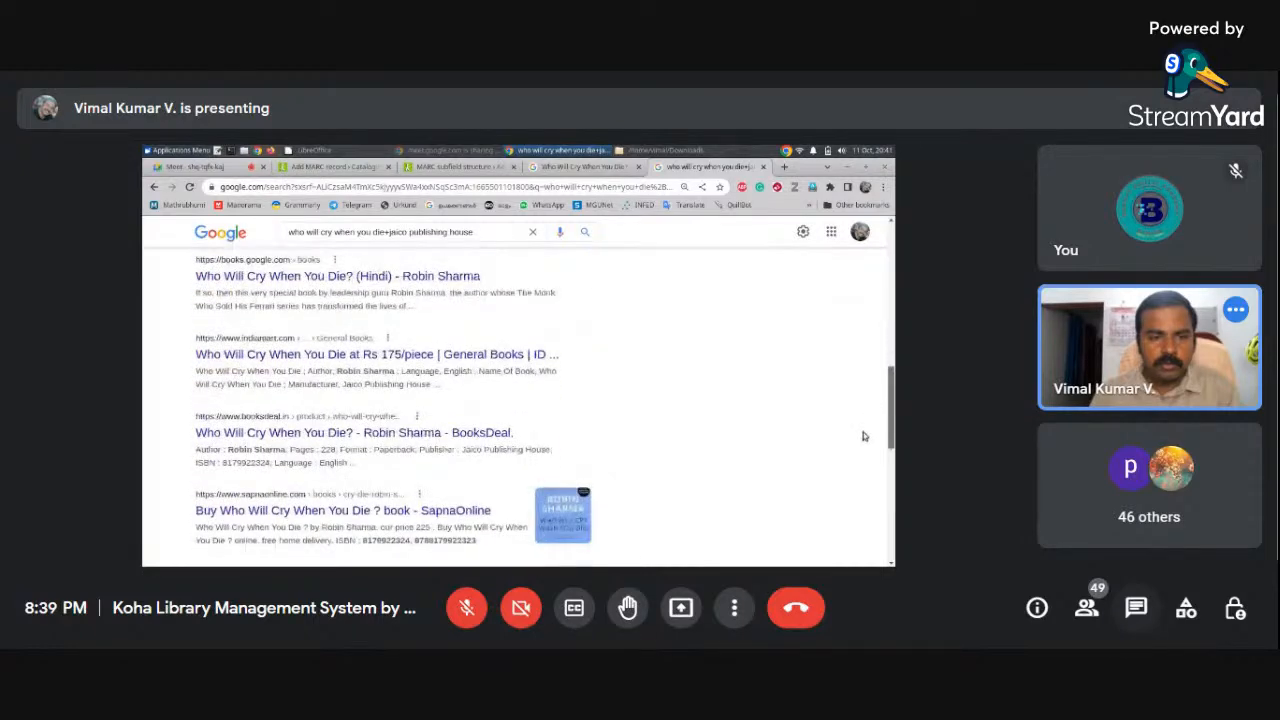
{"action": "scroll", "coordinate": [864, 436], "scroll_direction": "up", "scroll_amount": 13}
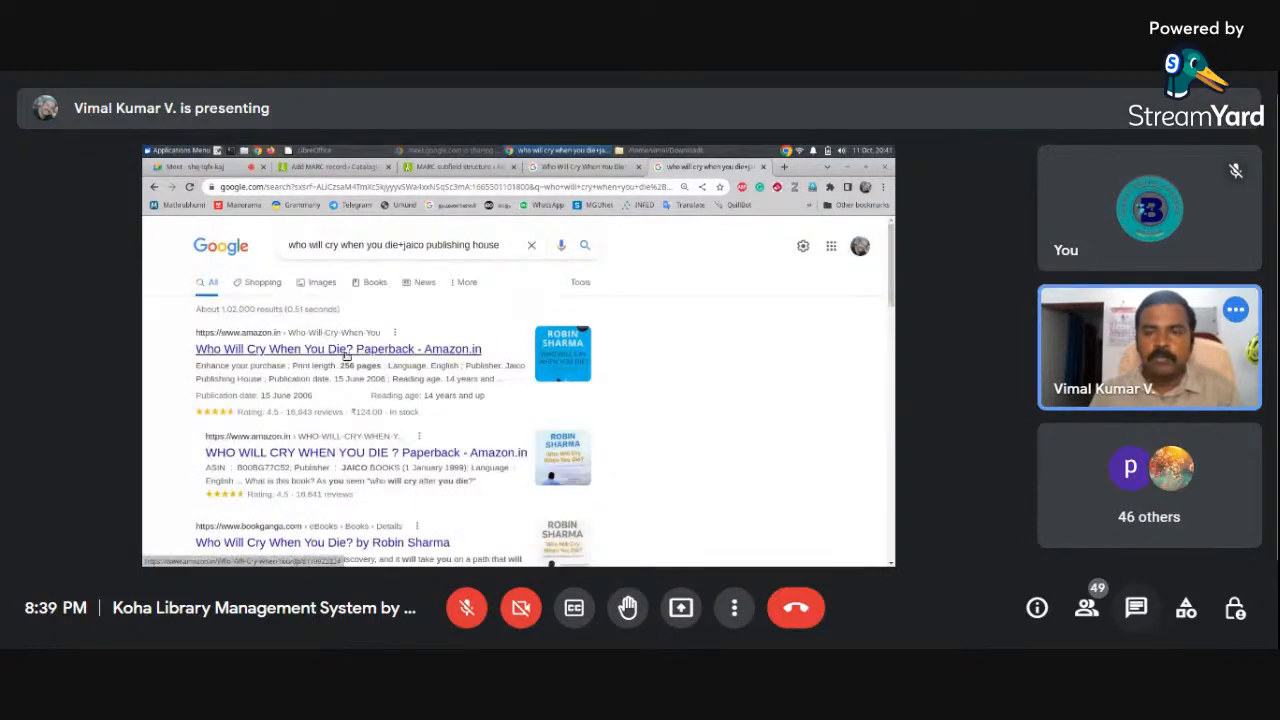
Search Google for 'mcgraw hill india' and open the McGraw Hill India website
{"action": "left_click", "coordinate": [784, 167]}
{"action": "type", "text": "mcg"}
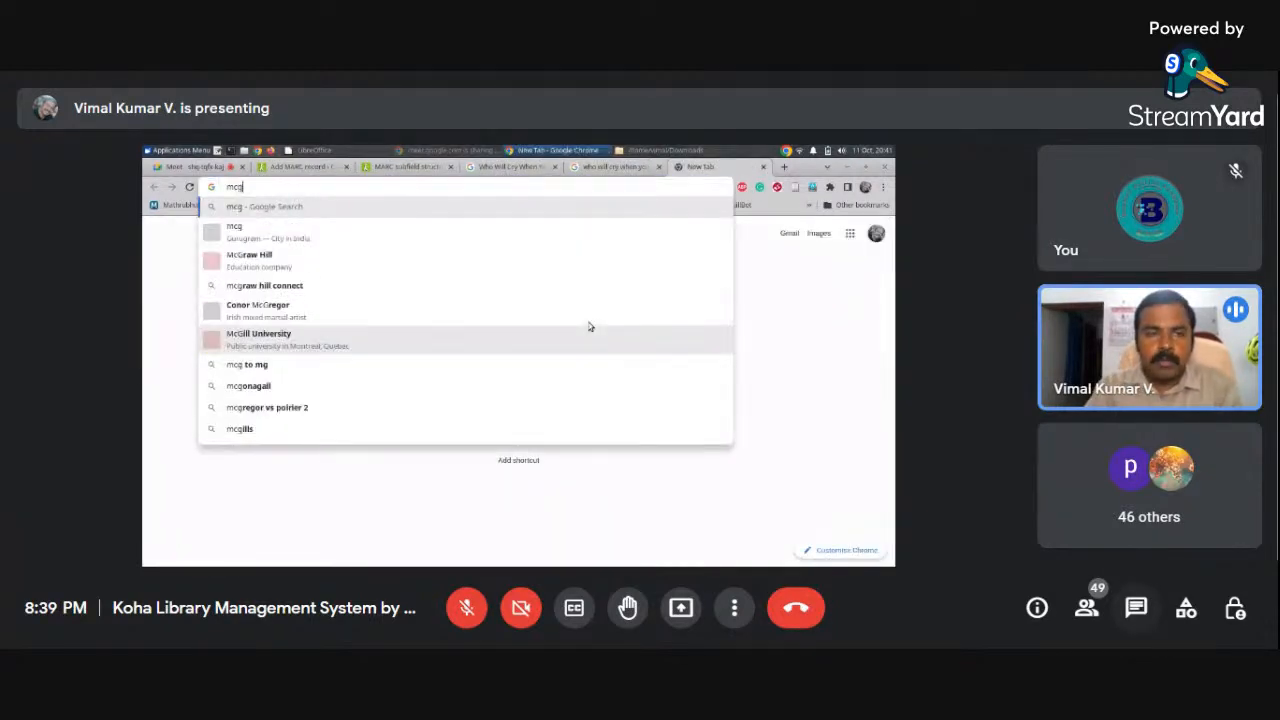
{"action": "type", "text": "ra"}
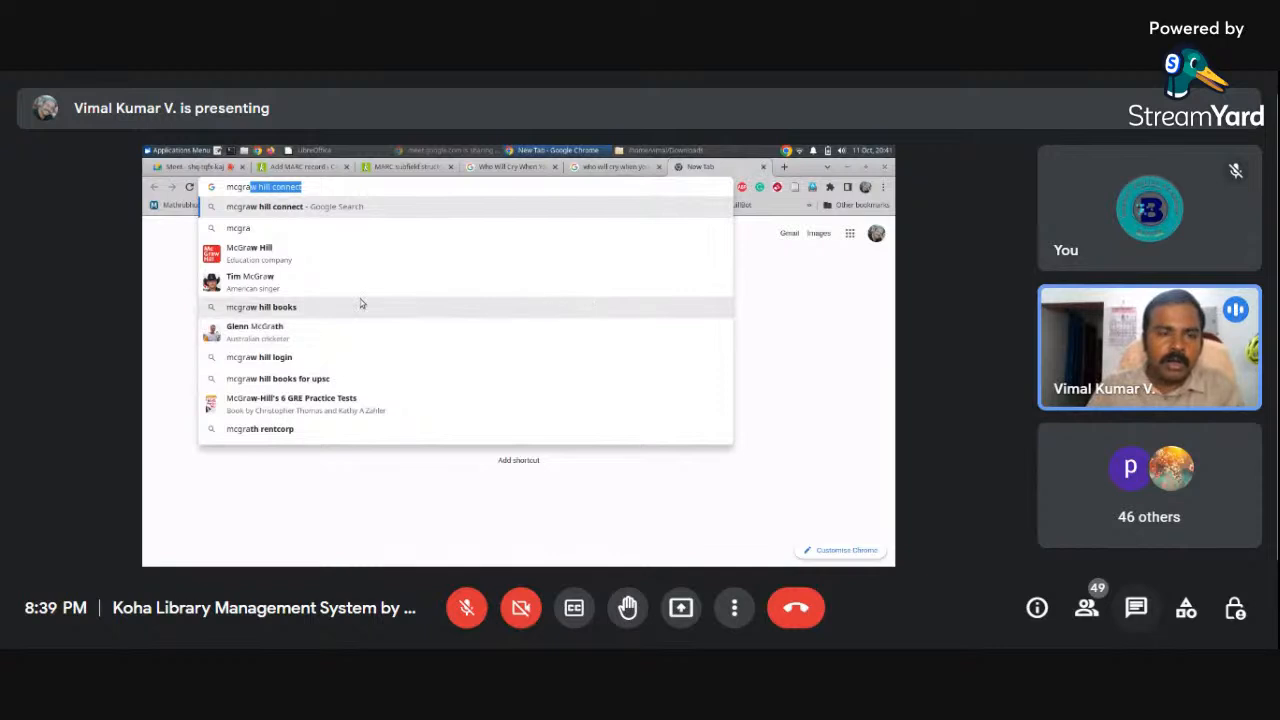
{"action": "left_click", "coordinate": [277, 188]}
{"action": "double_click", "coordinate": [274, 188]}
{"action": "type", "text": "india"}
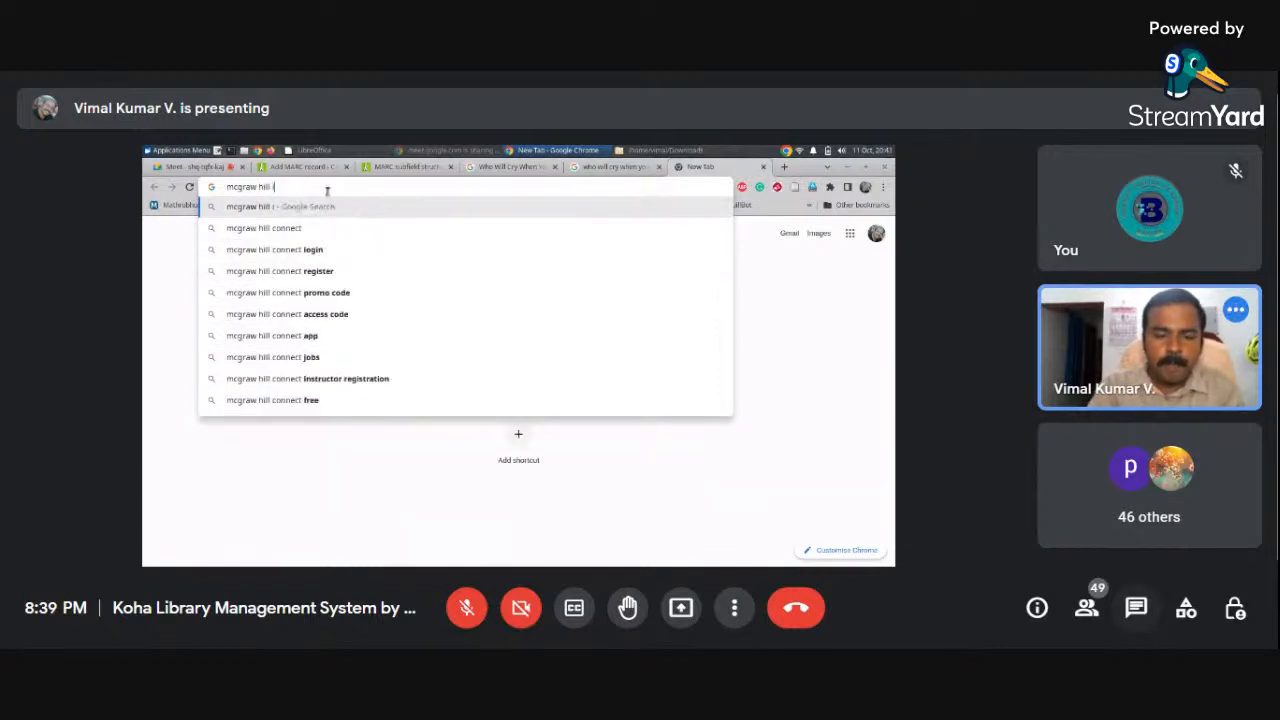
{"action": "key", "text": "Return"}
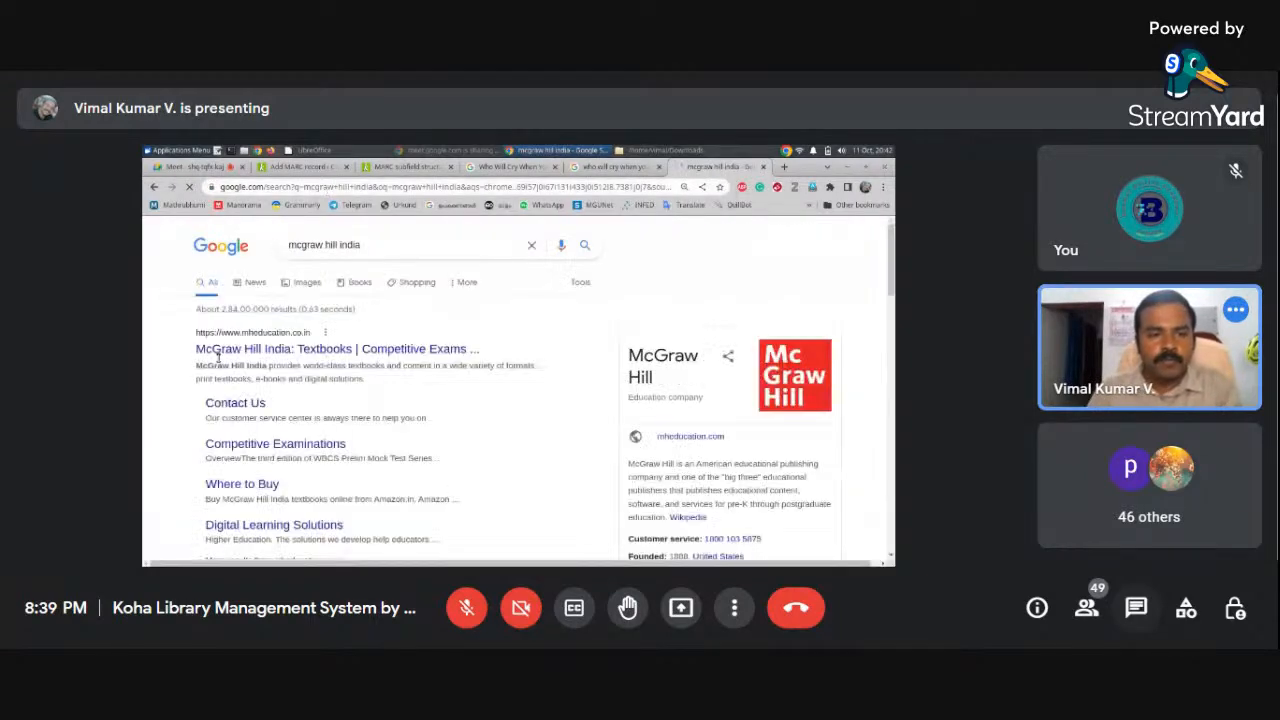
{"action": "left_click", "coordinate": [234, 350]}
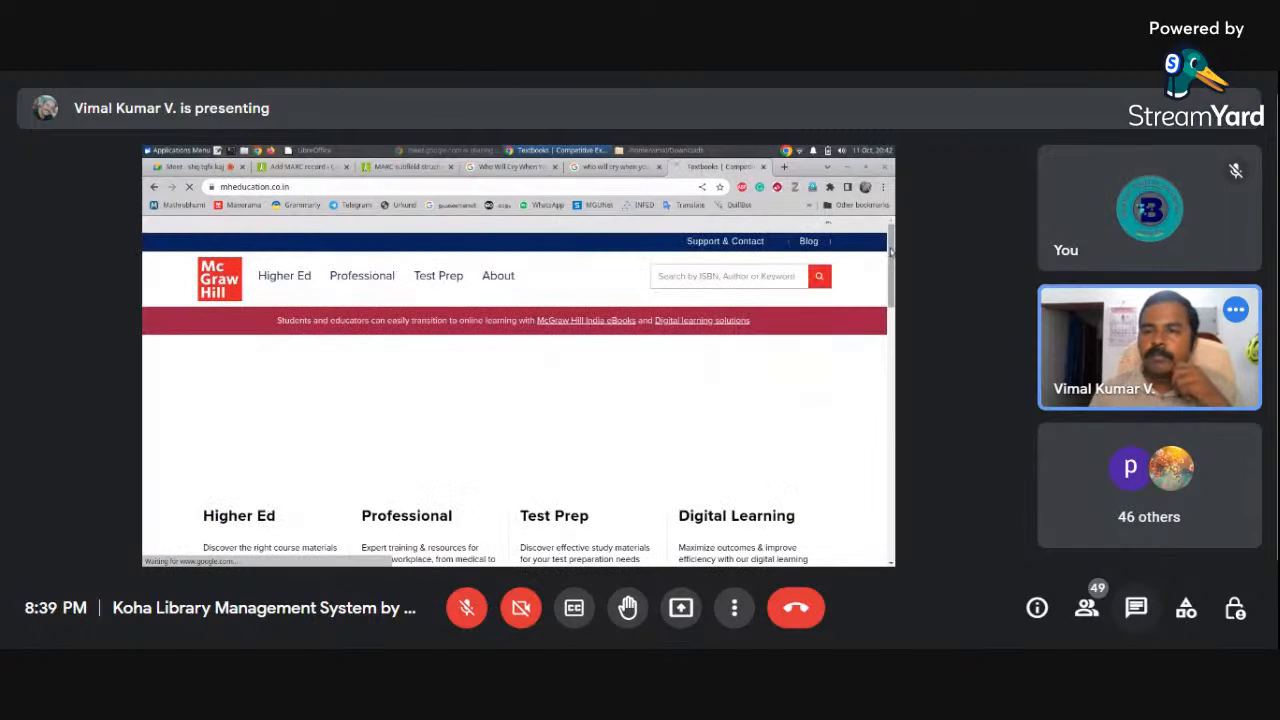
Search the publisher's site for 'marketing' books, accepting the cookie notice
{"action": "mouse_move", "coordinate": [892, 293]}
{"action": "left_mouse_down"}
{"action": "mouse_move", "coordinate": [892, 340]}
{"action": "mouse_move", "coordinate": [892, 292]}
{"action": "left_mouse_up"}
{"action": "left_click", "coordinate": [707, 279]}
{"action": "type", "text": "marketi"}
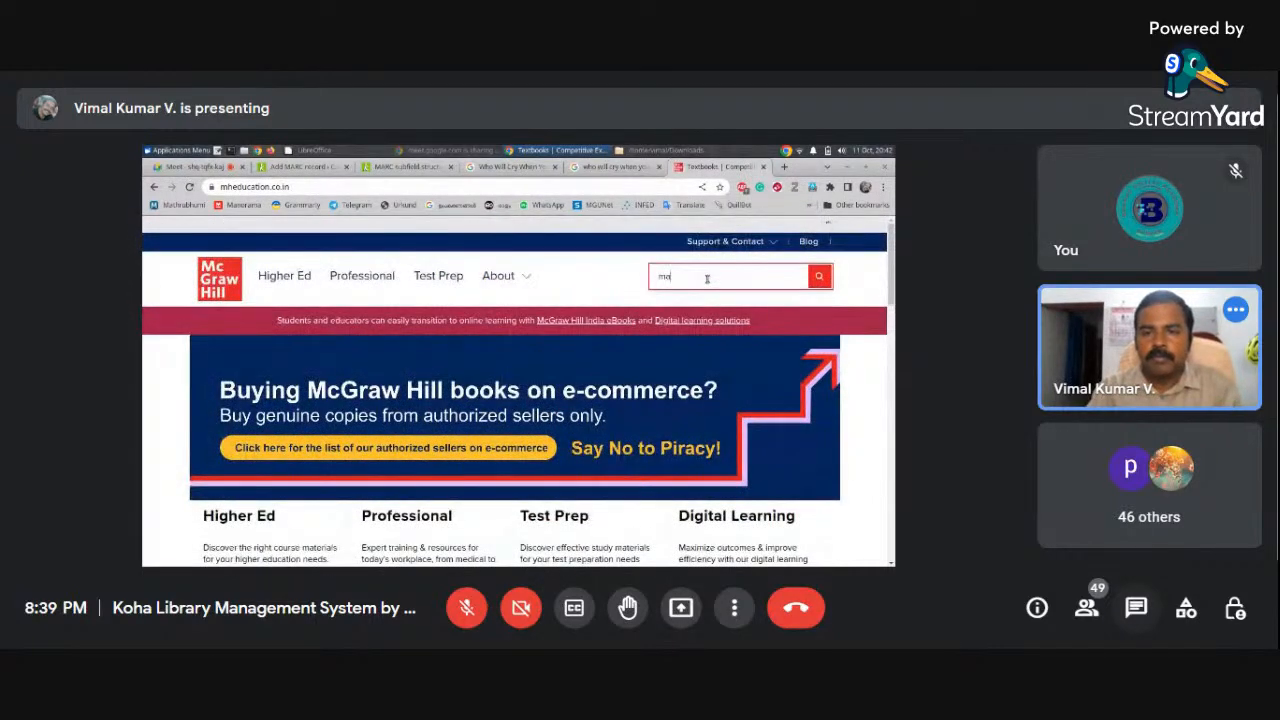
{"action": "key", "text": "Return"}
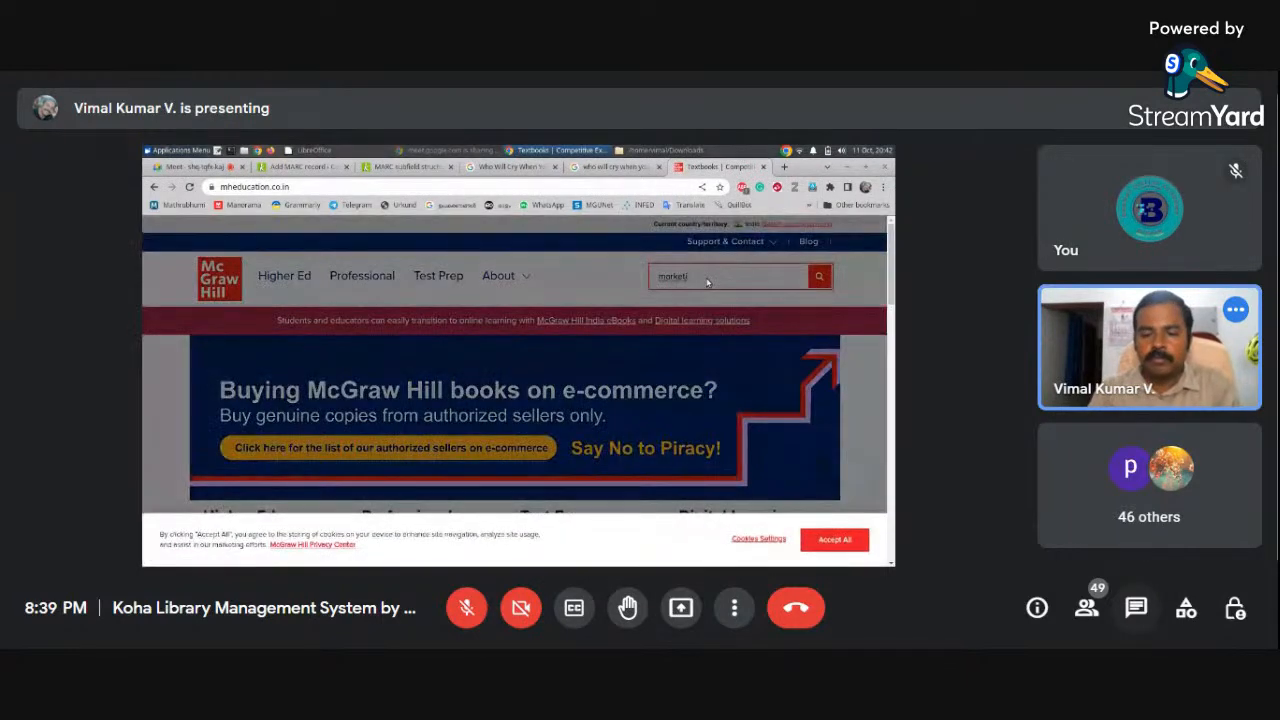
{"action": "type", "text": "ng"}
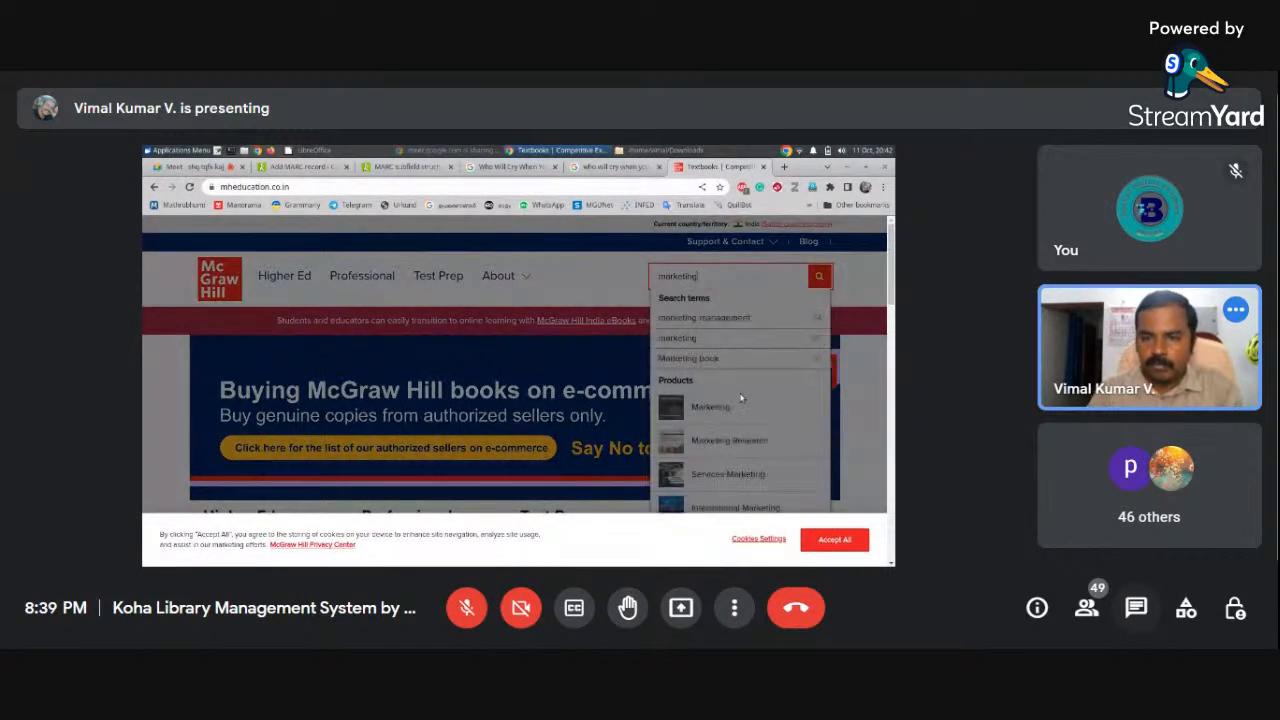
{"action": "left_click", "coordinate": [742, 446]}
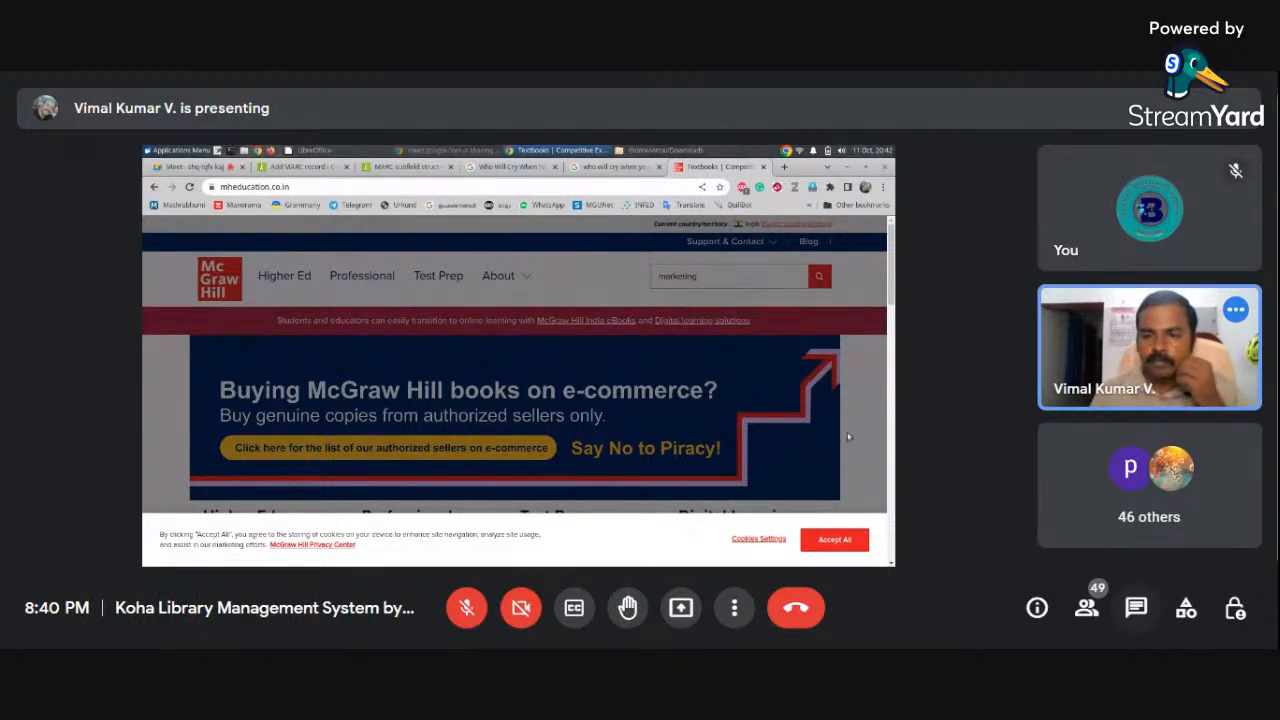
{"action": "left_click", "coordinate": [834, 539]}
{"action": "left_click", "coordinate": [818, 277]}
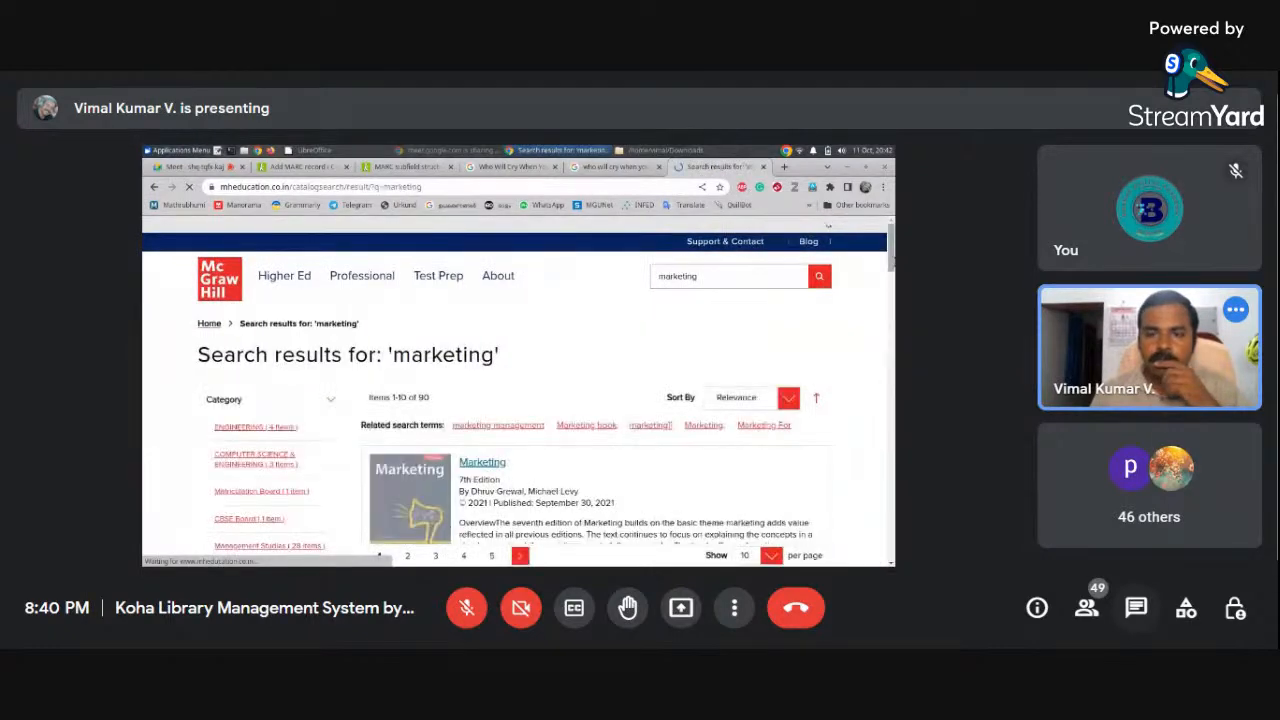
Open the Marketing Research 6th Edition page and select its title
{"action": "scroll", "coordinate": [565, 373], "scroll_direction": "down", "scroll_amount": 6}
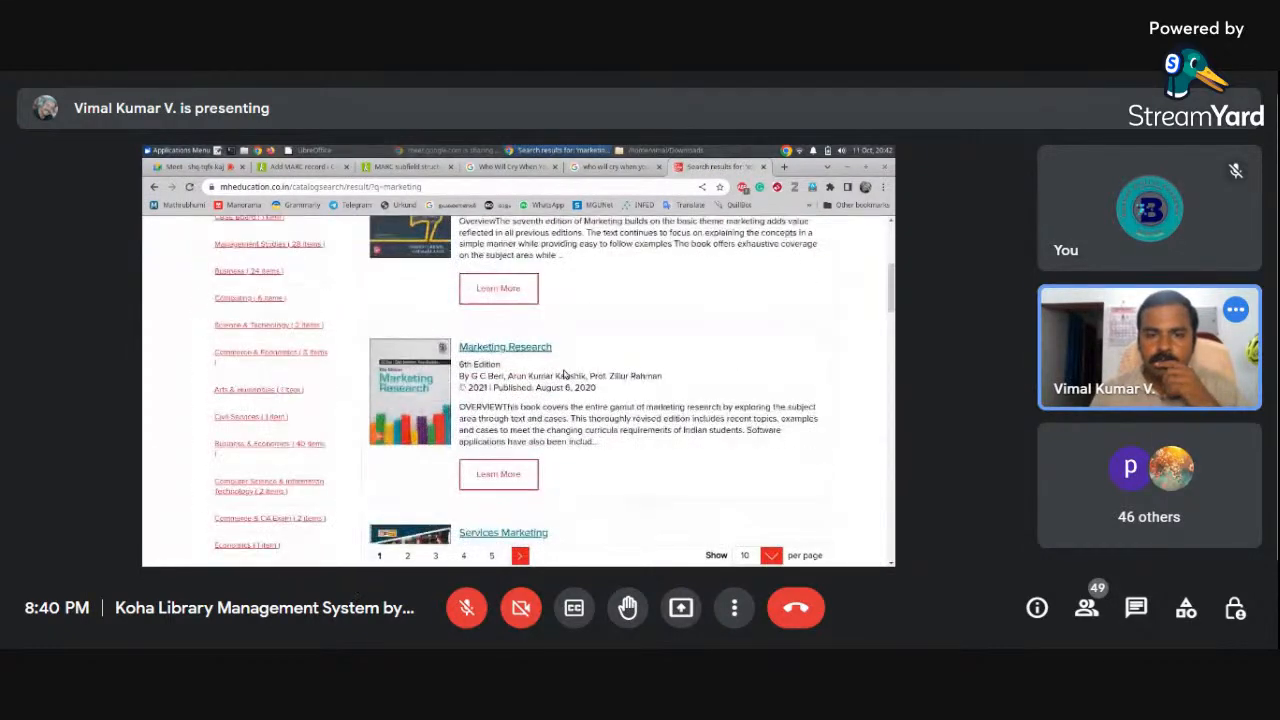
{"action": "left_click", "coordinate": [526, 348]}
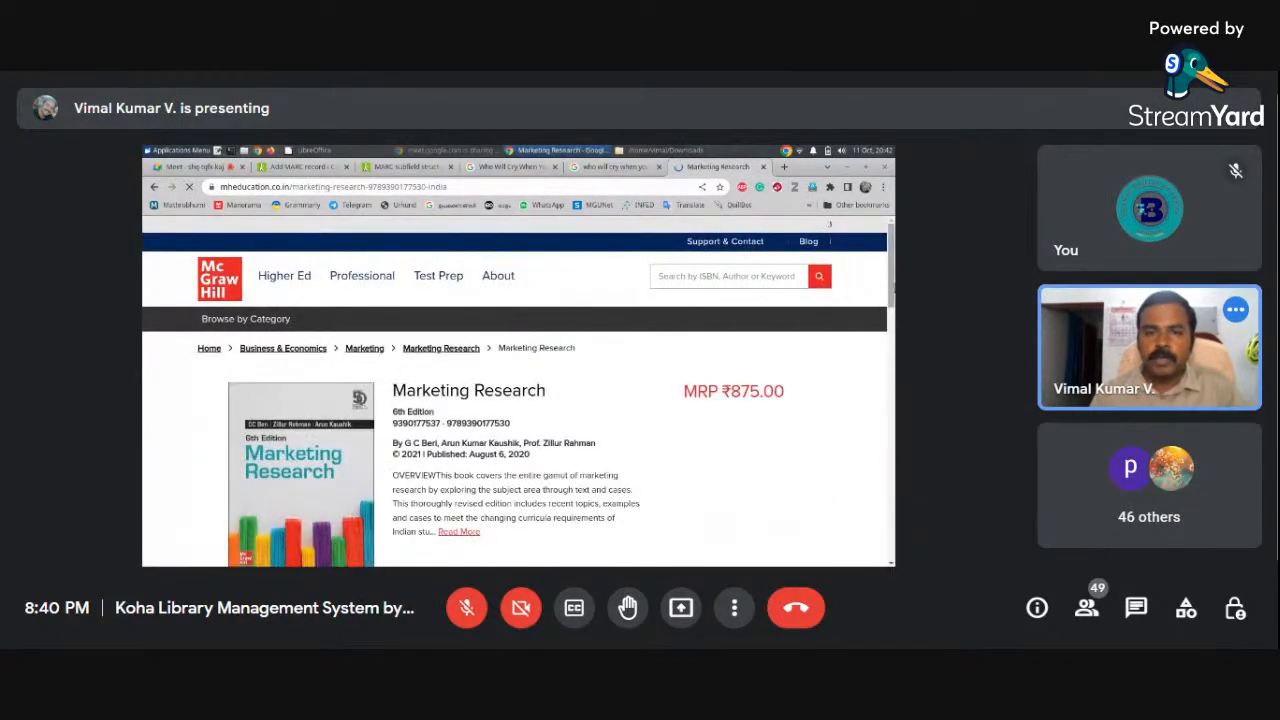
{"action": "scroll", "coordinate": [441, 321], "scroll_direction": "down", "scroll_amount": 1}
{"action": "left_click_drag", "start_coordinate": [395, 326], "coordinate": [549, 327]}
{"action": "key", "text": "ctrl+c"}
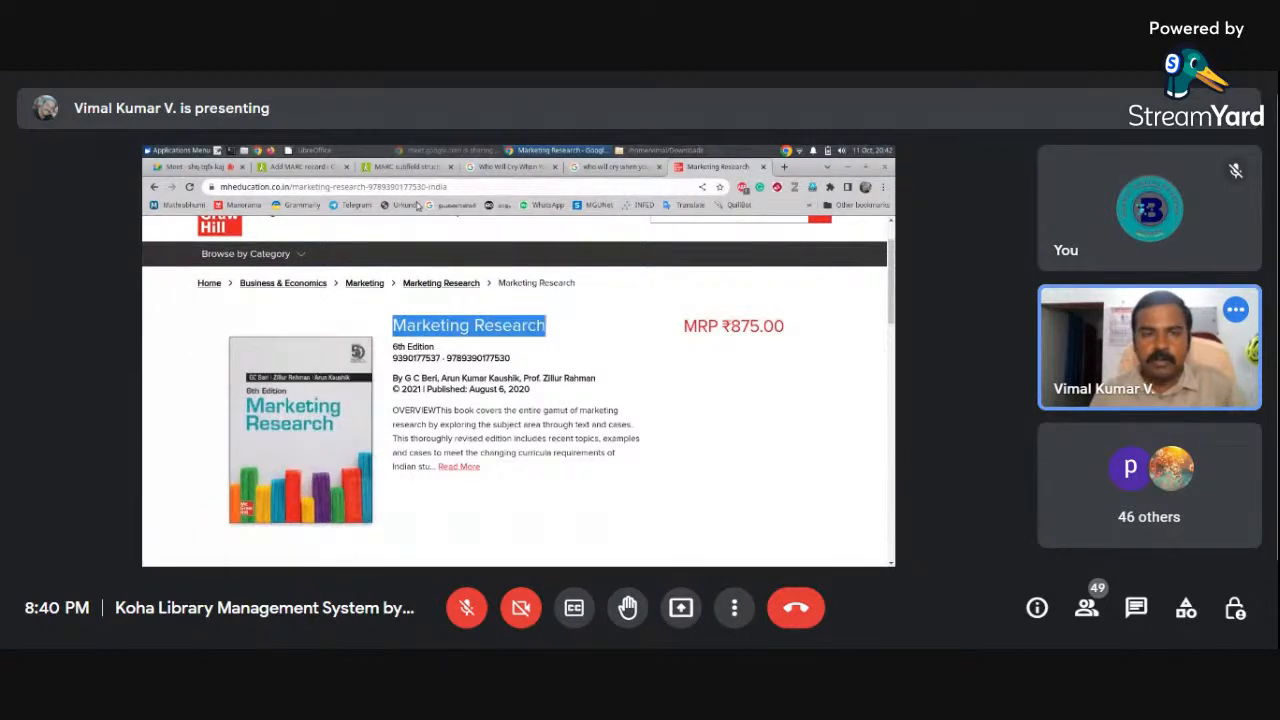
Replace the record's title with 'Marketing Research' in 245$a
{"action": "left_click", "coordinate": [318, 167]}
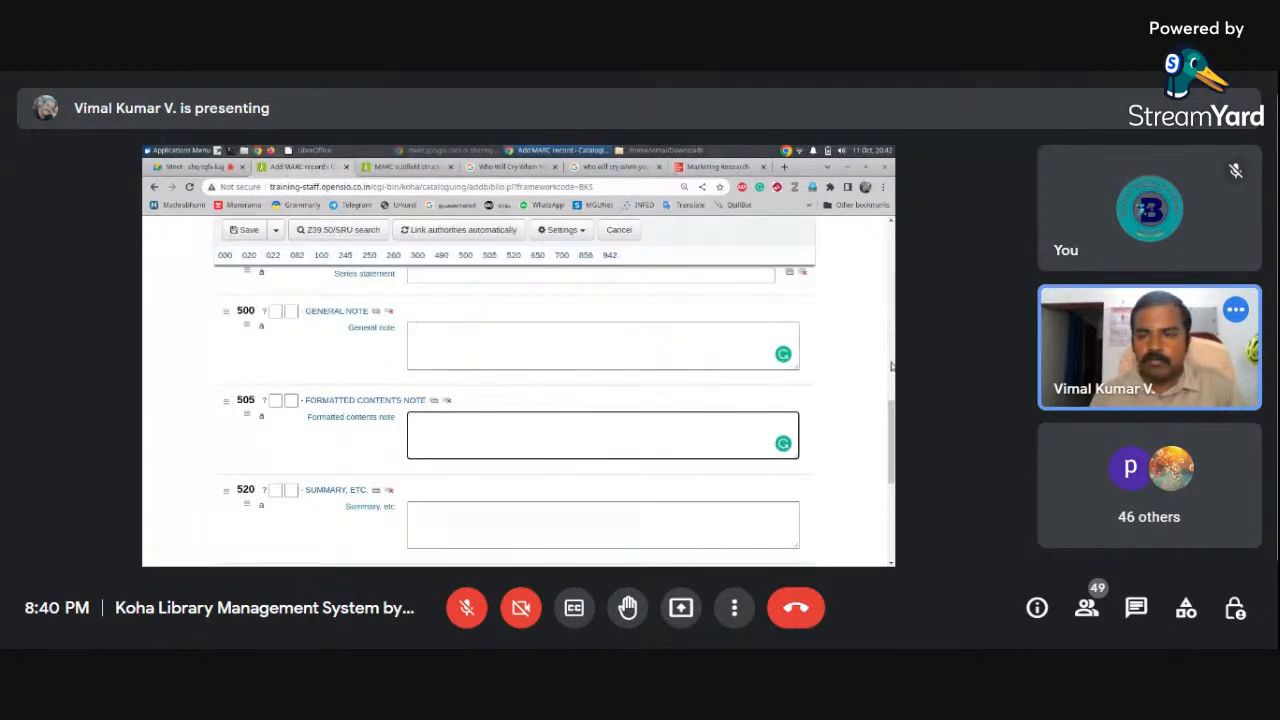
{"action": "scroll", "coordinate": [885, 350], "scroll_direction": "up", "scroll_amount": 10}
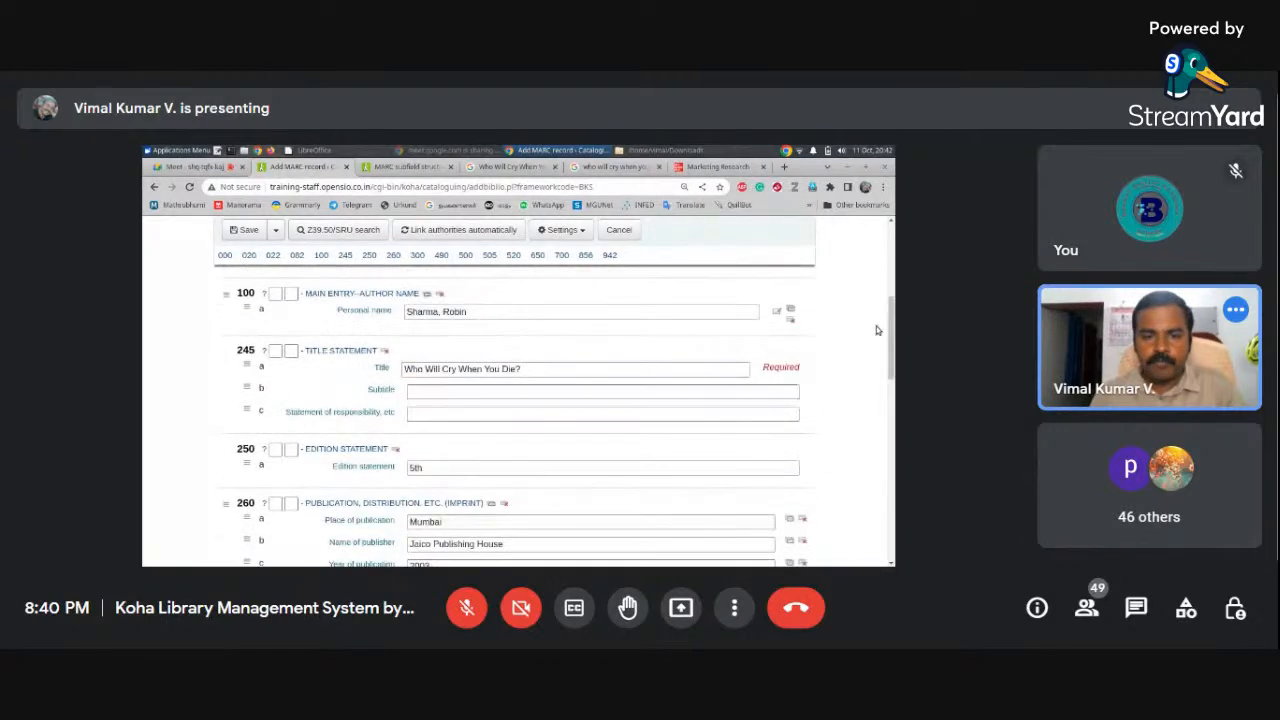
{"action": "left_click_drag", "start_coordinate": [565, 368], "coordinate": [356, 378]}
{"action": "key", "text": "ctrl+v"}
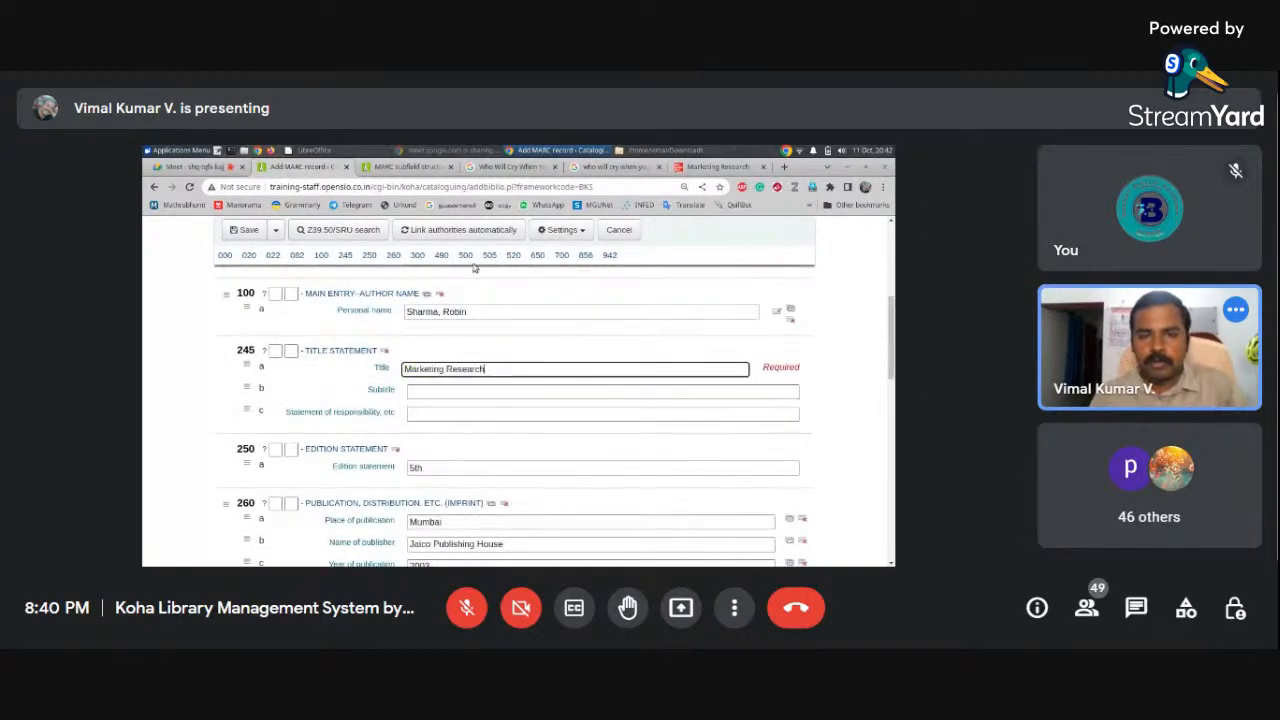
Copy the edition from the publisher page into 250$a, changing 5th to 6th
{"action": "left_click", "coordinate": [717, 166]}
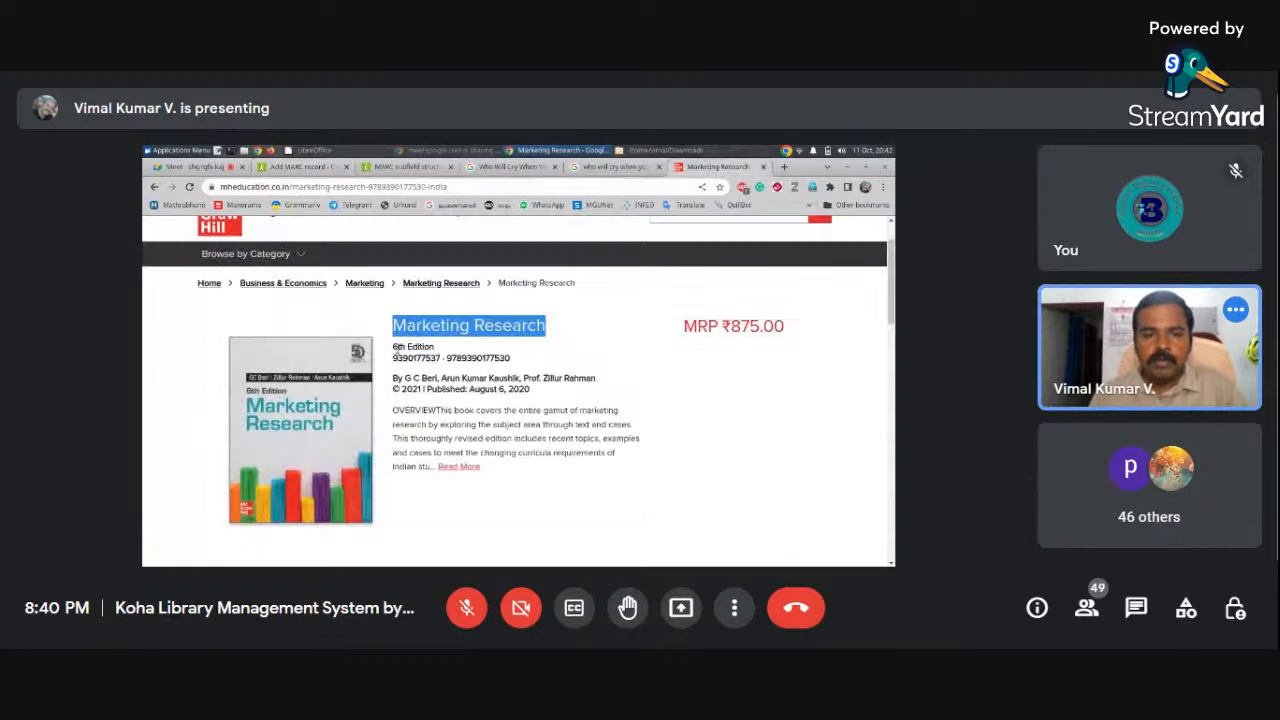
{"action": "mouse_move", "coordinate": [393, 346]}
{"action": "left_mouse_down"}
{"action": "mouse_move", "coordinate": [431, 346]}
{"action": "mouse_move", "coordinate": [406, 347]}
{"action": "left_mouse_up"}
{"action": "key", "text": "ctrl+c"}
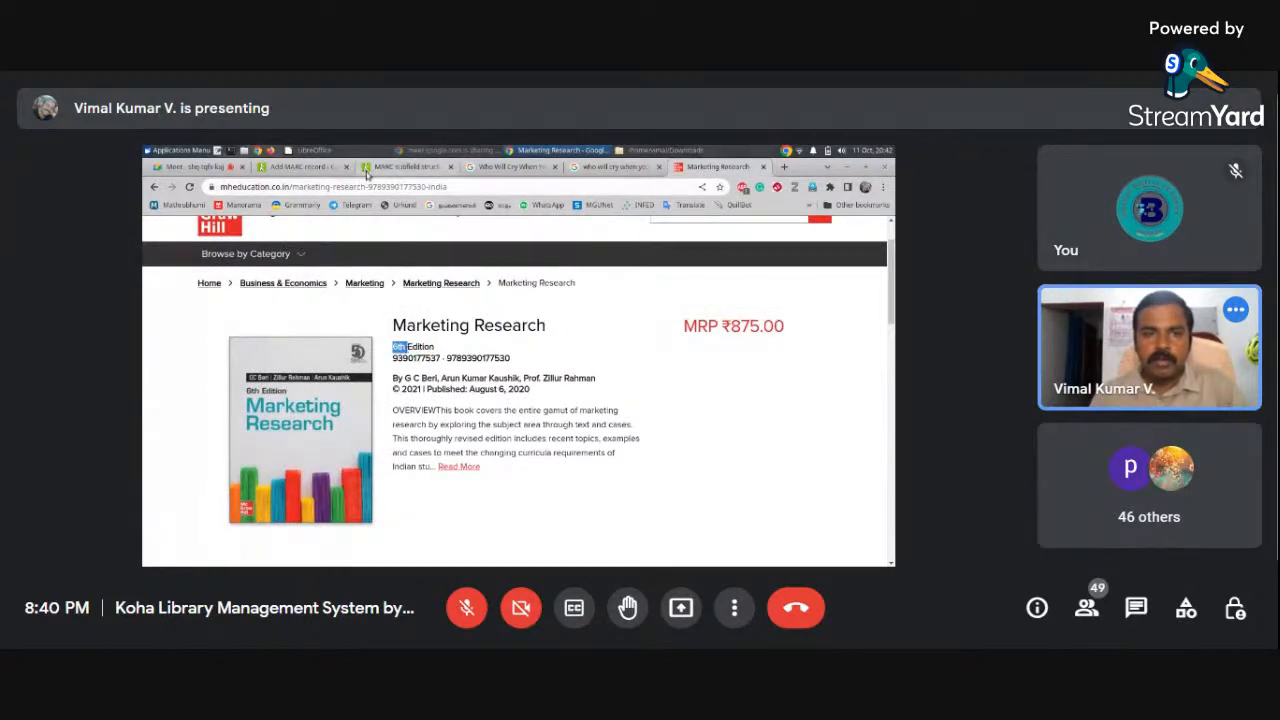
{"action": "left_click", "coordinate": [318, 168]}
{"action": "left_click", "coordinate": [384, 468]}
{"action": "key", "text": "ctrl+v"}
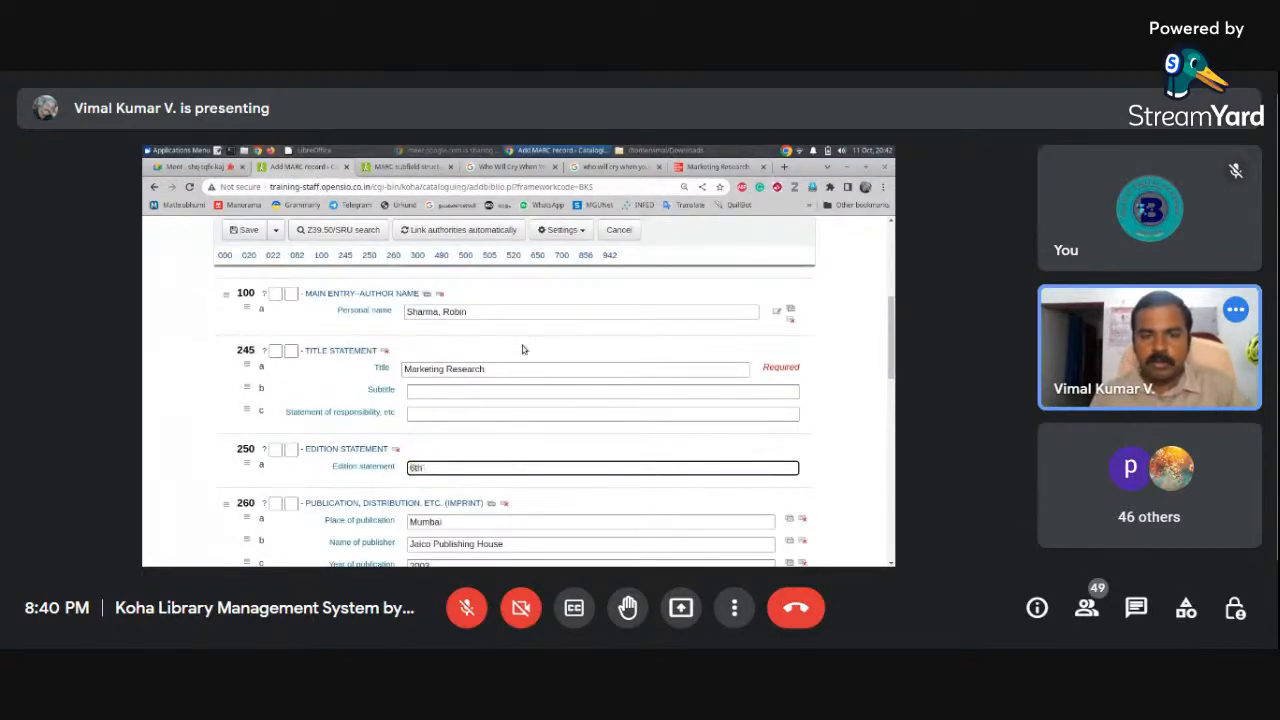
Recheck the publisher details and begin replacing the author name in 100$a
{"action": "left_click", "coordinate": [700, 168]}
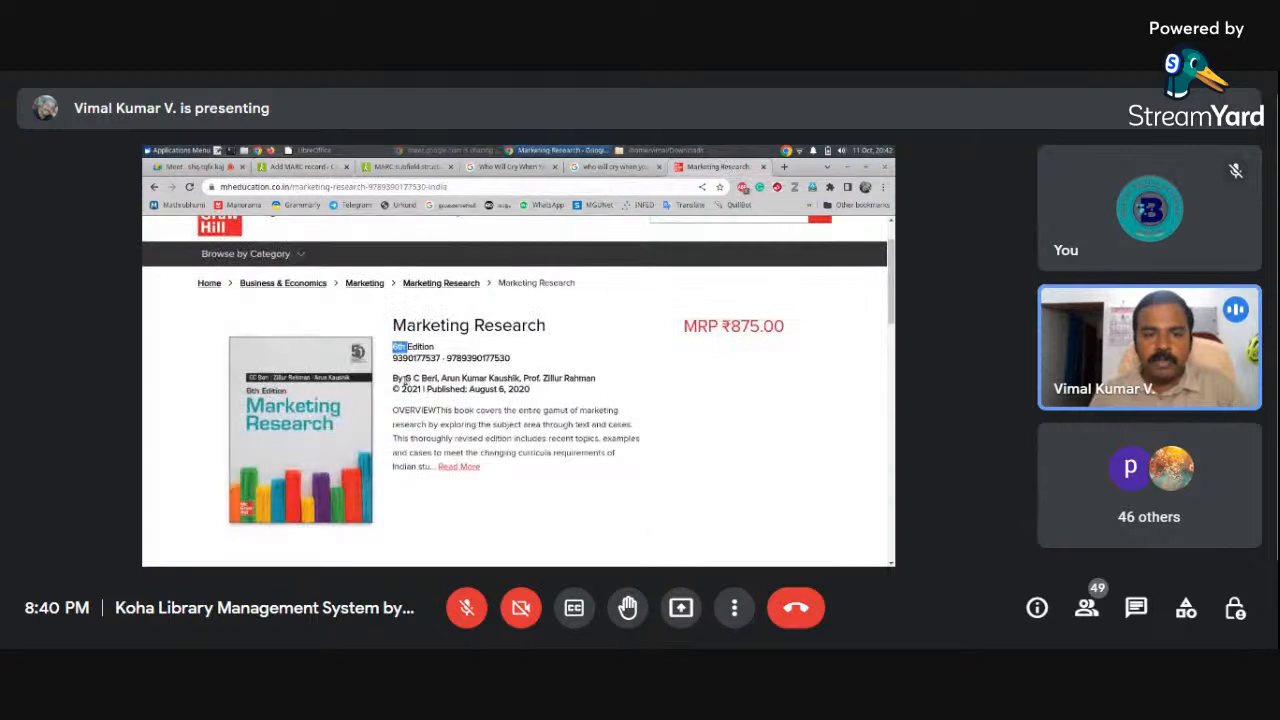
{"action": "left_click", "coordinate": [307, 168]}
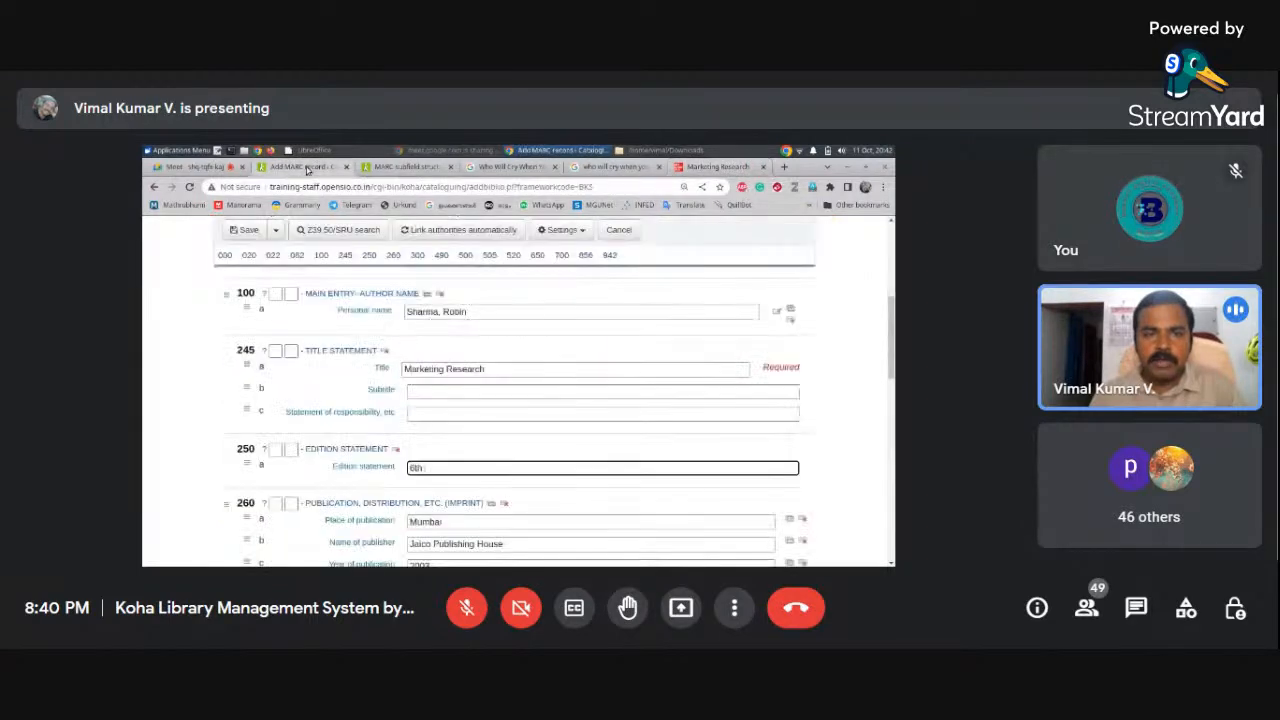
{"action": "left_click_drag", "start_coordinate": [468, 312], "coordinate": [400, 314]}
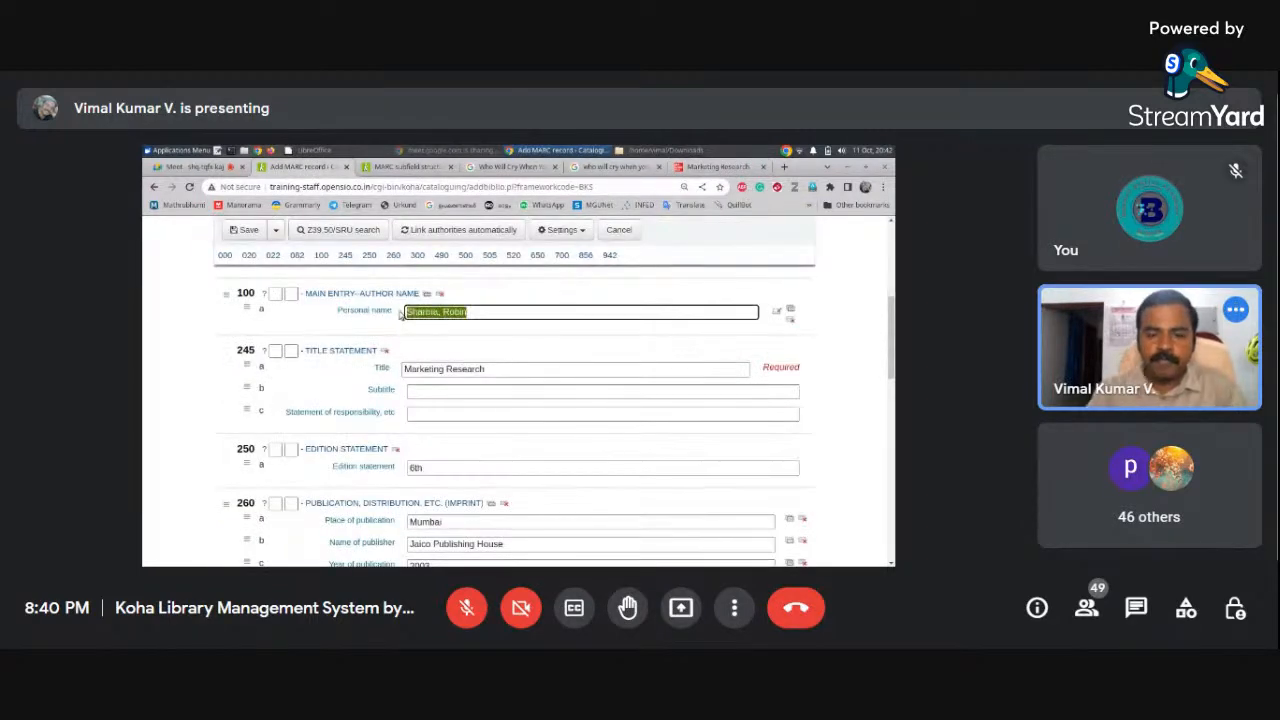
{"action": "type", "text": "Beri, GC"}
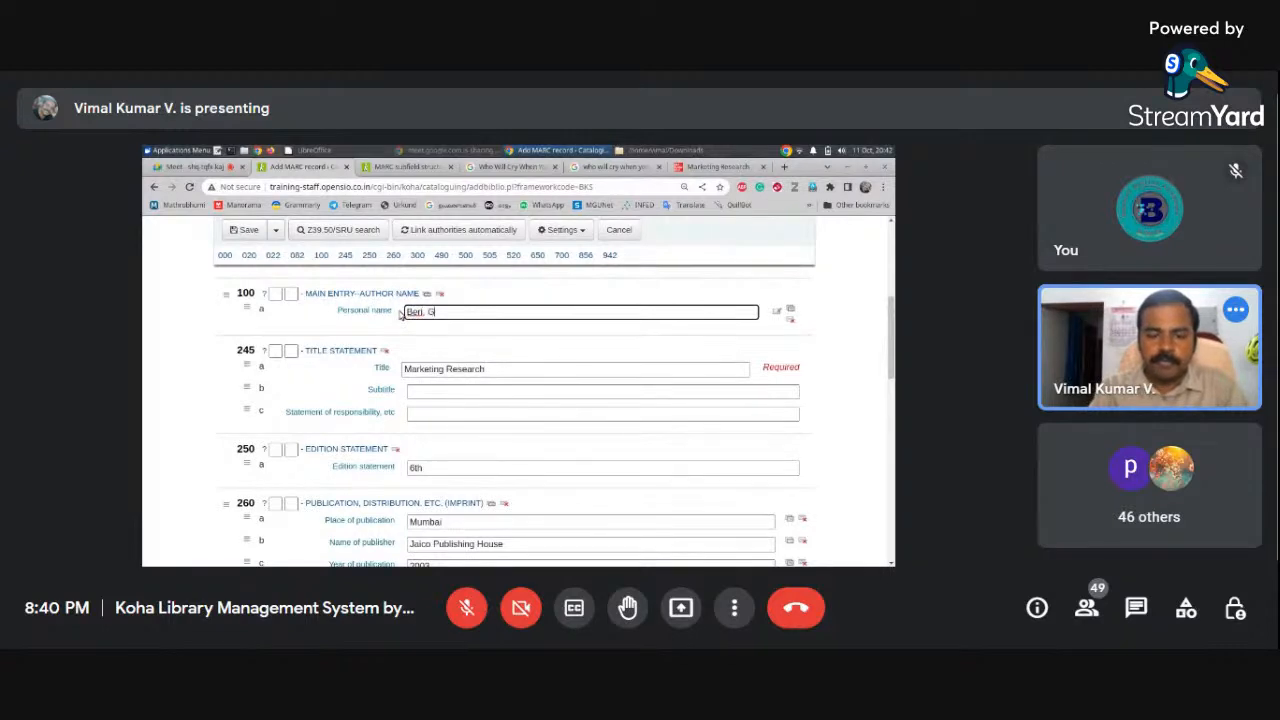
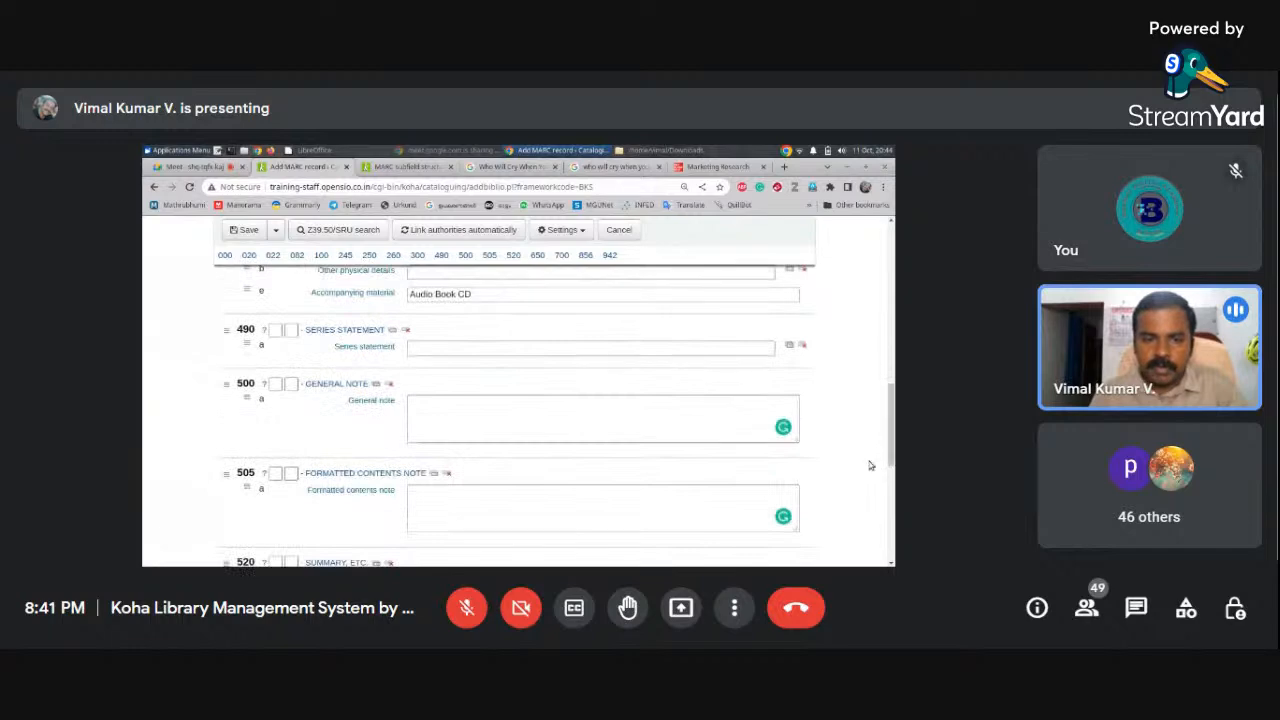
Paste the copied chapter list, PART ONE through Chapter 25, into the 505 formatted contents note
{"action": "left_click", "coordinate": [427, 502]}
{"action": "key", "text": "ctrl+v"}
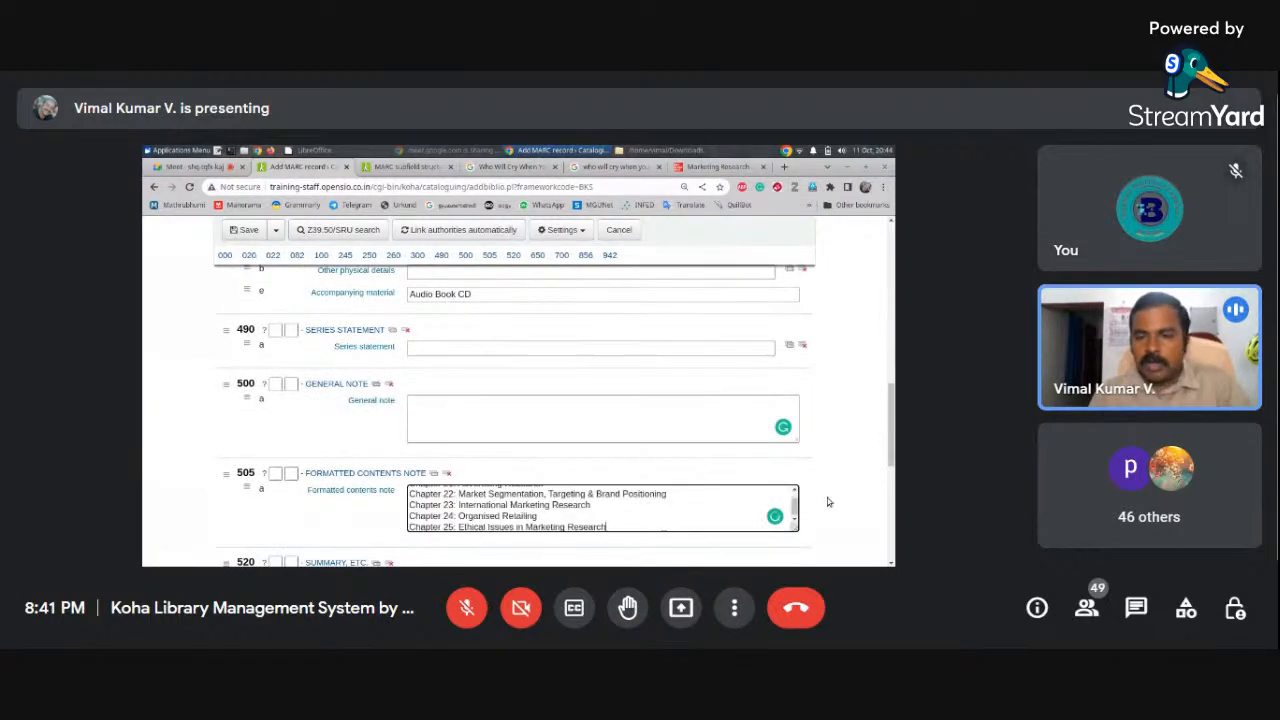
{"action": "scroll", "coordinate": [890, 481], "scroll_direction": "down", "scroll_amount": 2}
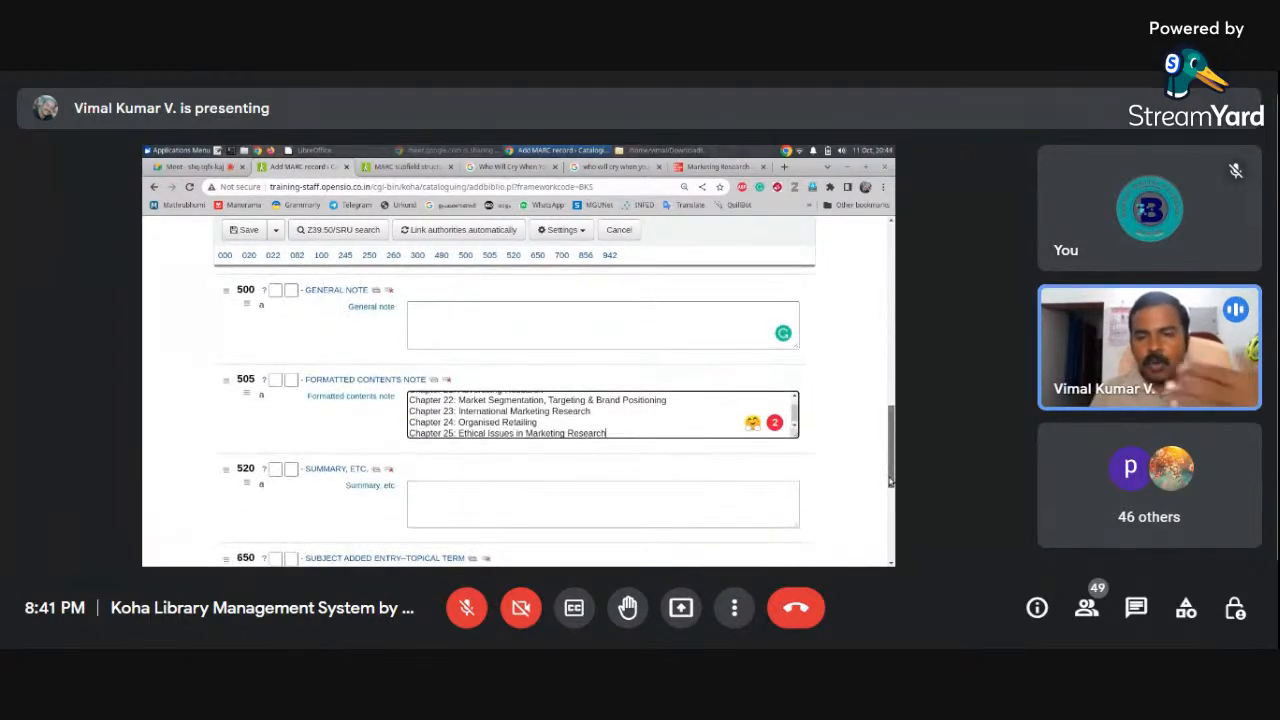
{"action": "scroll", "coordinate": [797, 425], "scroll_direction": "up", "scroll_amount": 2}
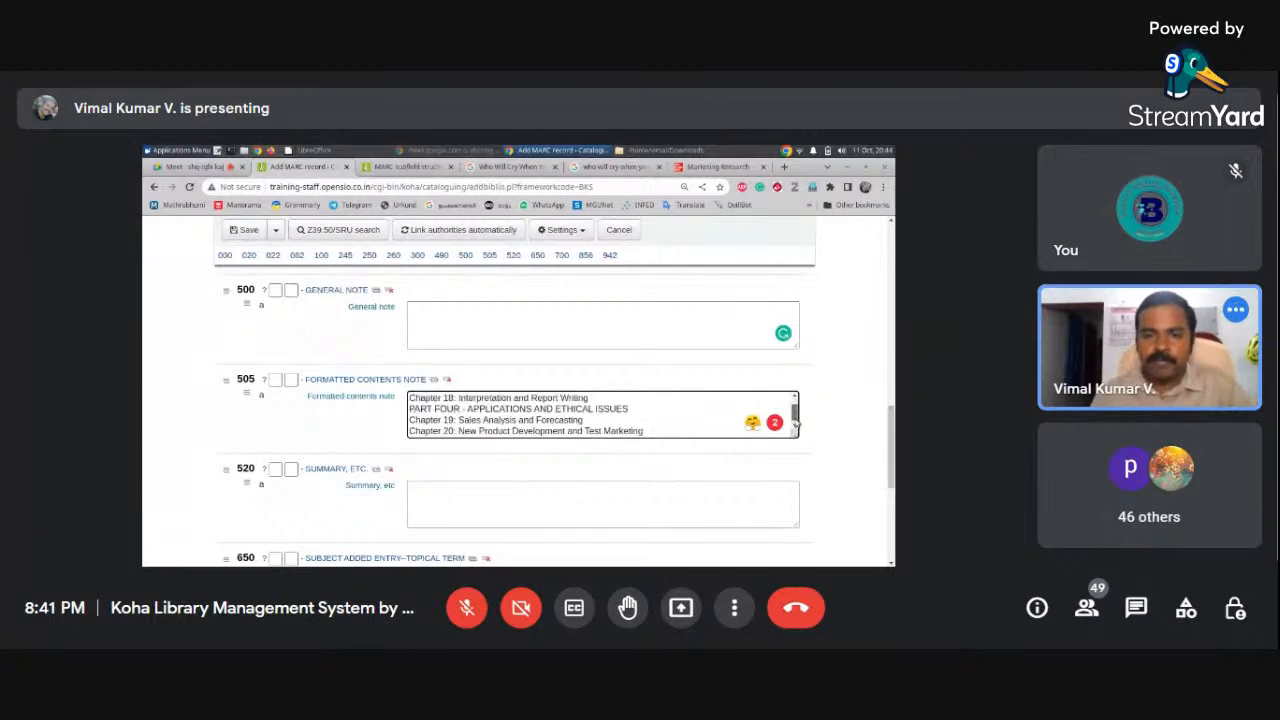
{"action": "scroll", "coordinate": [796, 425], "scroll_direction": "up", "scroll_amount": 5}
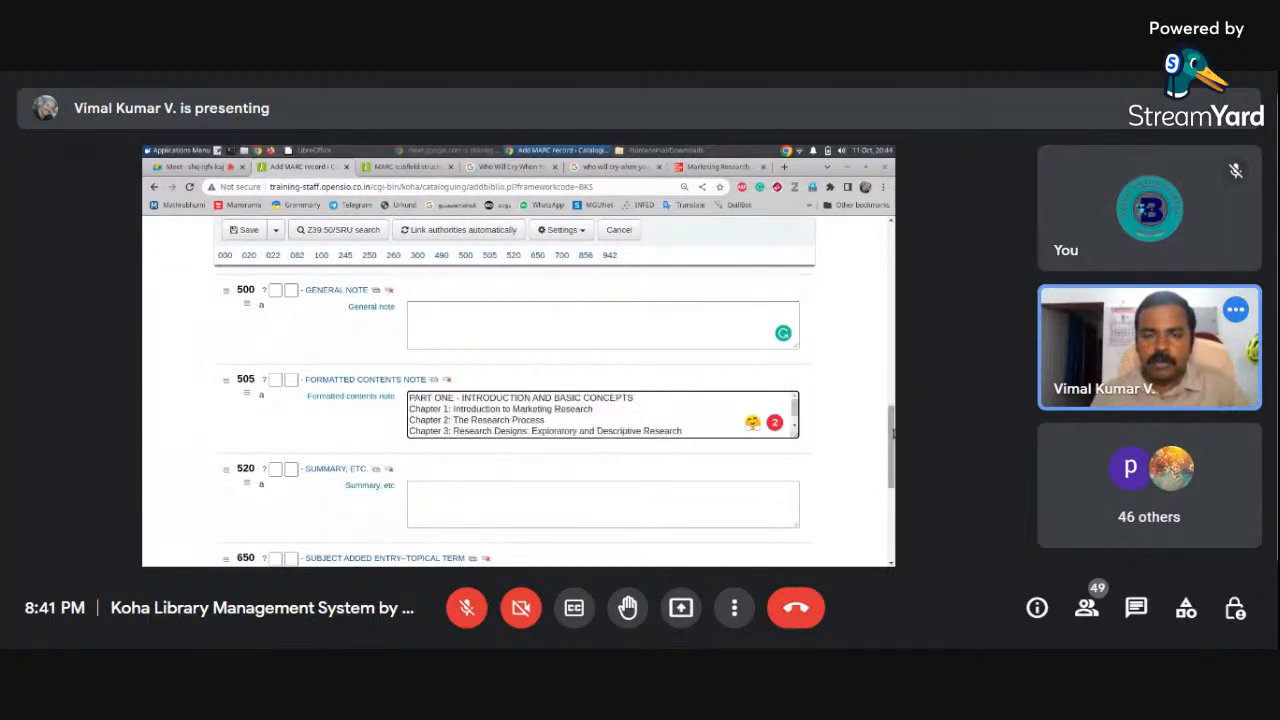
{"action": "scroll", "coordinate": [886, 385], "scroll_direction": "up", "scroll_amount": 3}
{"action": "scroll", "coordinate": [886, 385], "scroll_direction": "up", "scroll_amount": 3}
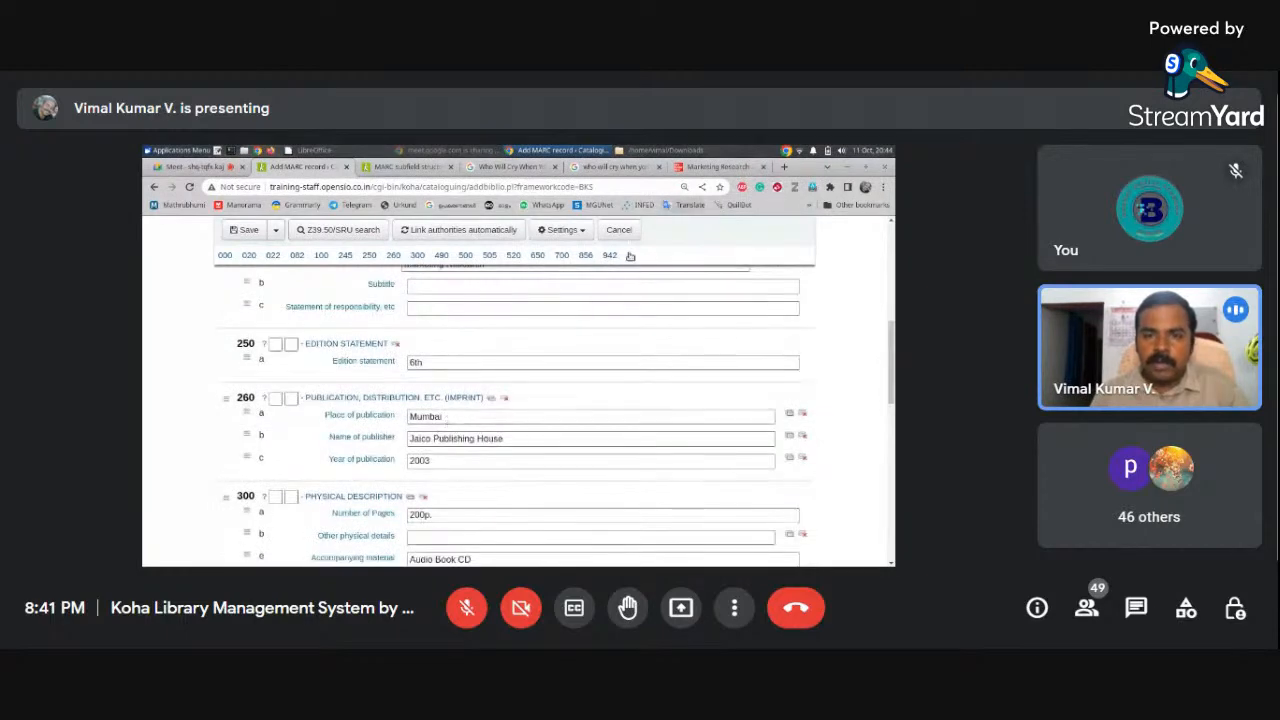
Replace the 260 publisher with McGraw Hill and clear the old Mumbai place of publication
{"action": "left_click_drag", "start_coordinate": [447, 416], "coordinate": [390, 415]}
{"action": "type", "text": "M"}
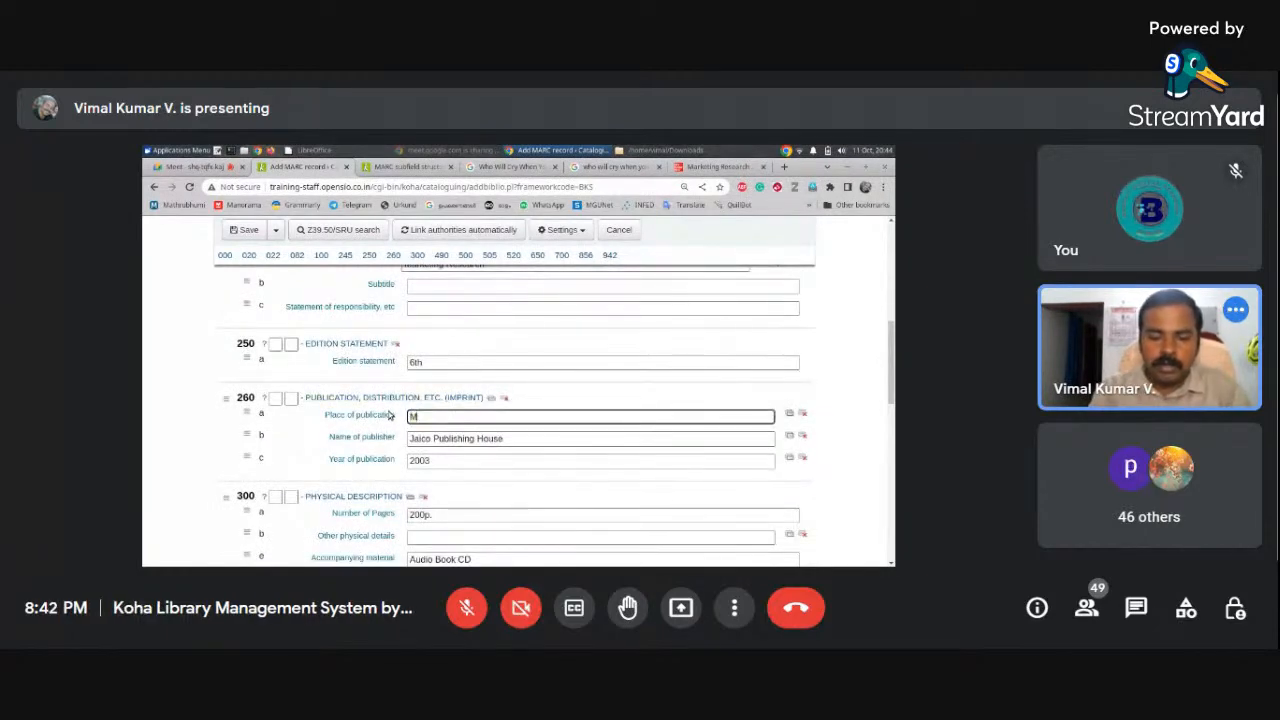
{"action": "type", "text": "cGraw Hill"}
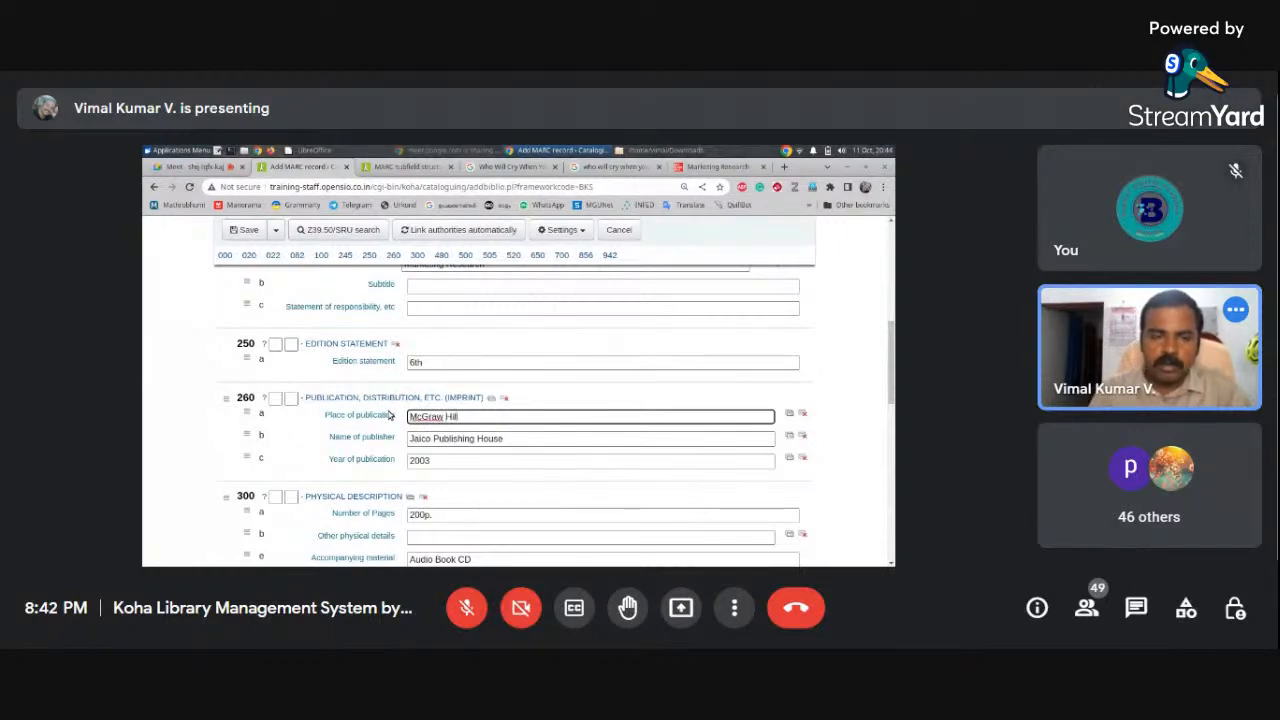
{"action": "left_click_drag", "start_coordinate": [471, 416], "coordinate": [360, 419]}
{"action": "key", "text": "ctrl+c"}
{"action": "key", "text": "BackSpace"}
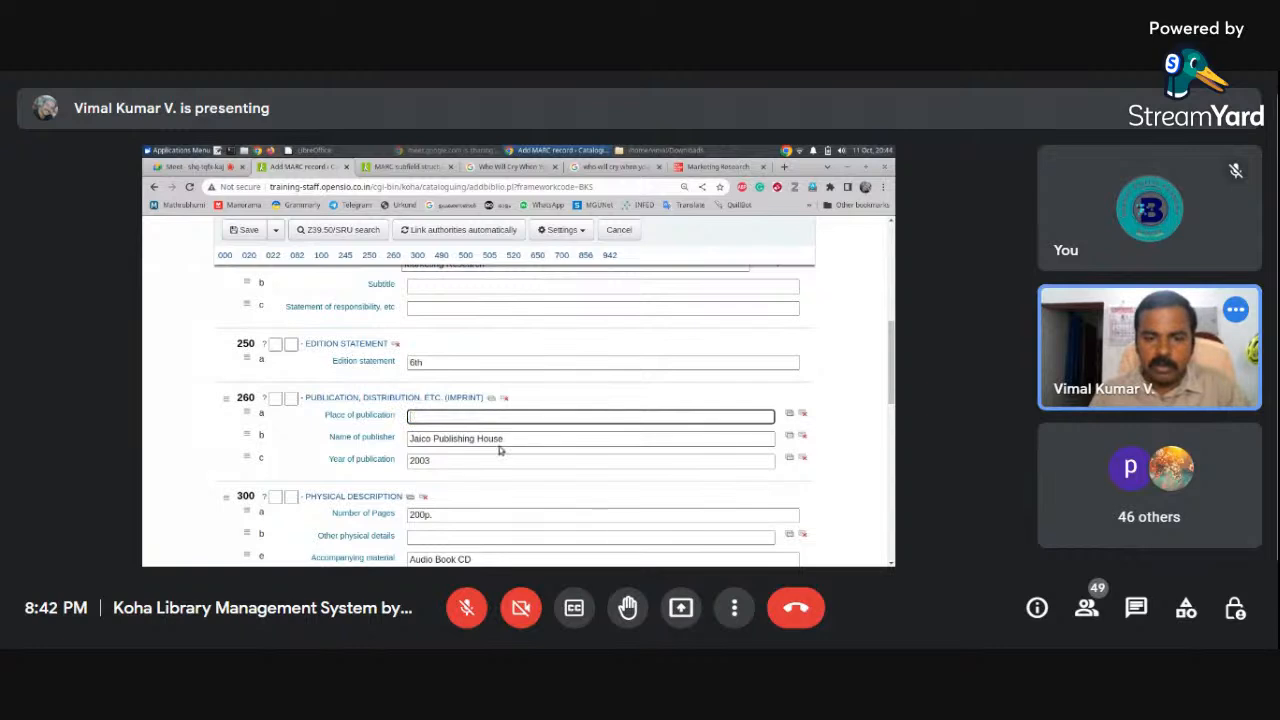
{"action": "left_click_drag", "start_coordinate": [500, 439], "coordinate": [373, 438]}
{"action": "key", "text": "ctrl+v"}
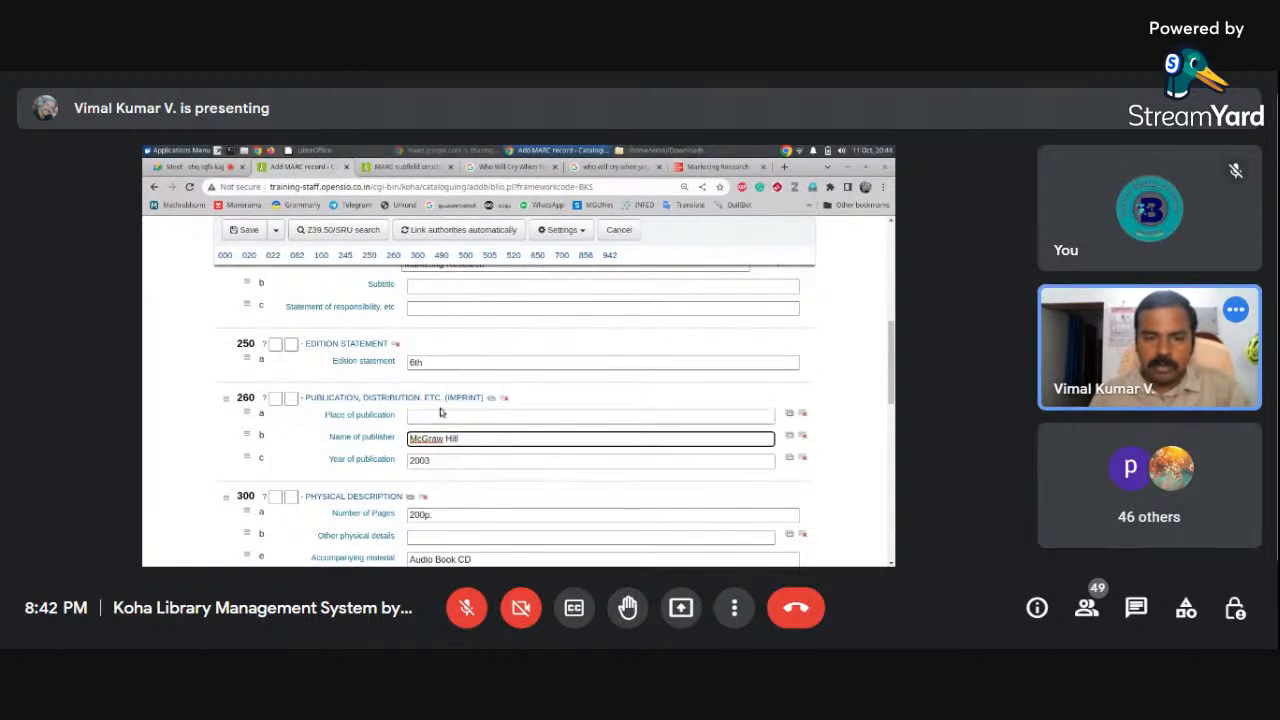
{"action": "left_click", "coordinate": [440, 414]}
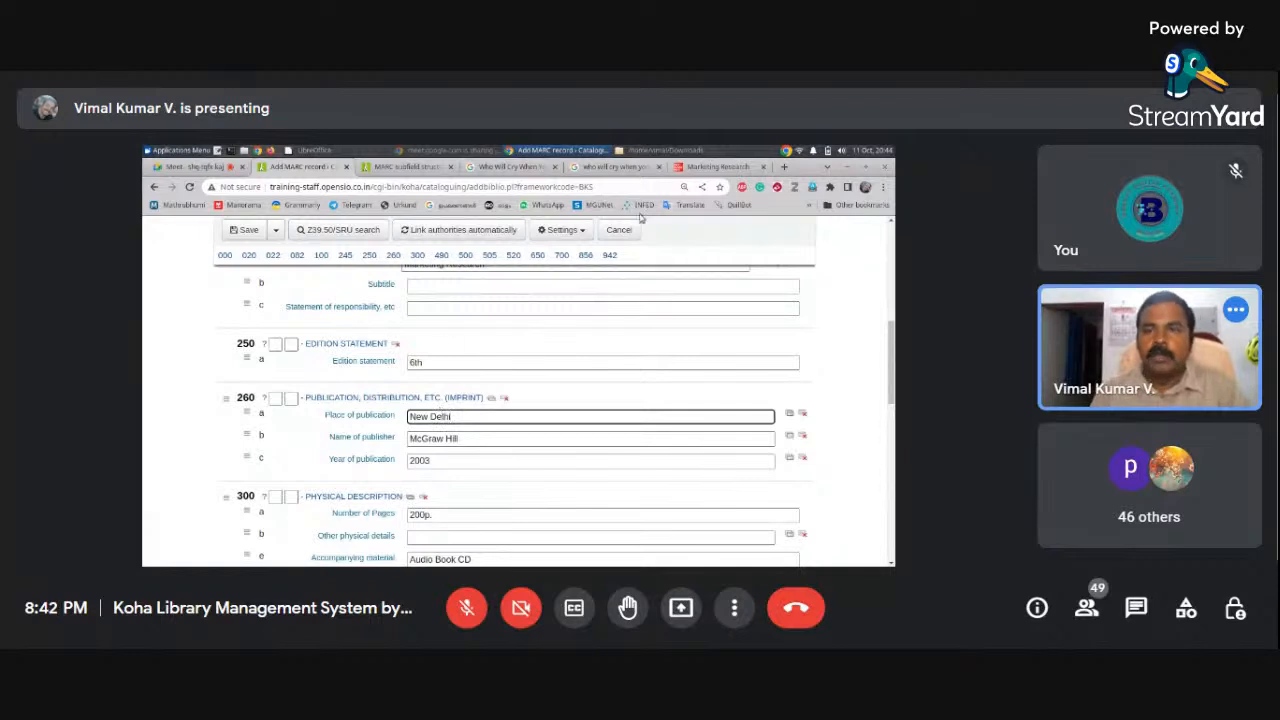
Scroll the form and bring up the publisher's Marketing Research book page
{"action": "left_click_drag", "start_coordinate": [891, 393], "coordinate": [891, 425]}
{"action": "scroll", "coordinate": [733, 286], "scroll_direction": "down", "scroll_amount": 4}
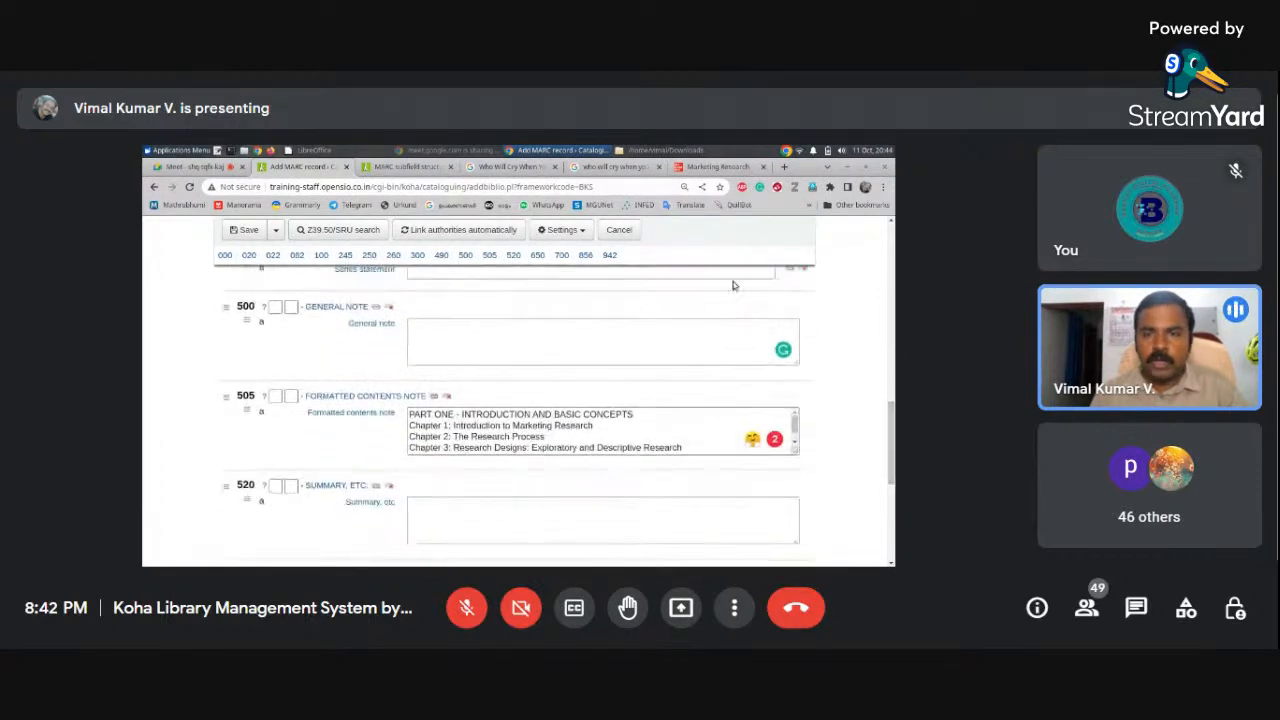
{"action": "left_click_drag", "start_coordinate": [892, 422], "coordinate": [886, 361]}
{"action": "left_click", "coordinate": [720, 167]}
Copy the publisher's overview and key-features description into the 520 summary field
{"action": "left_click", "coordinate": [386, 437]}
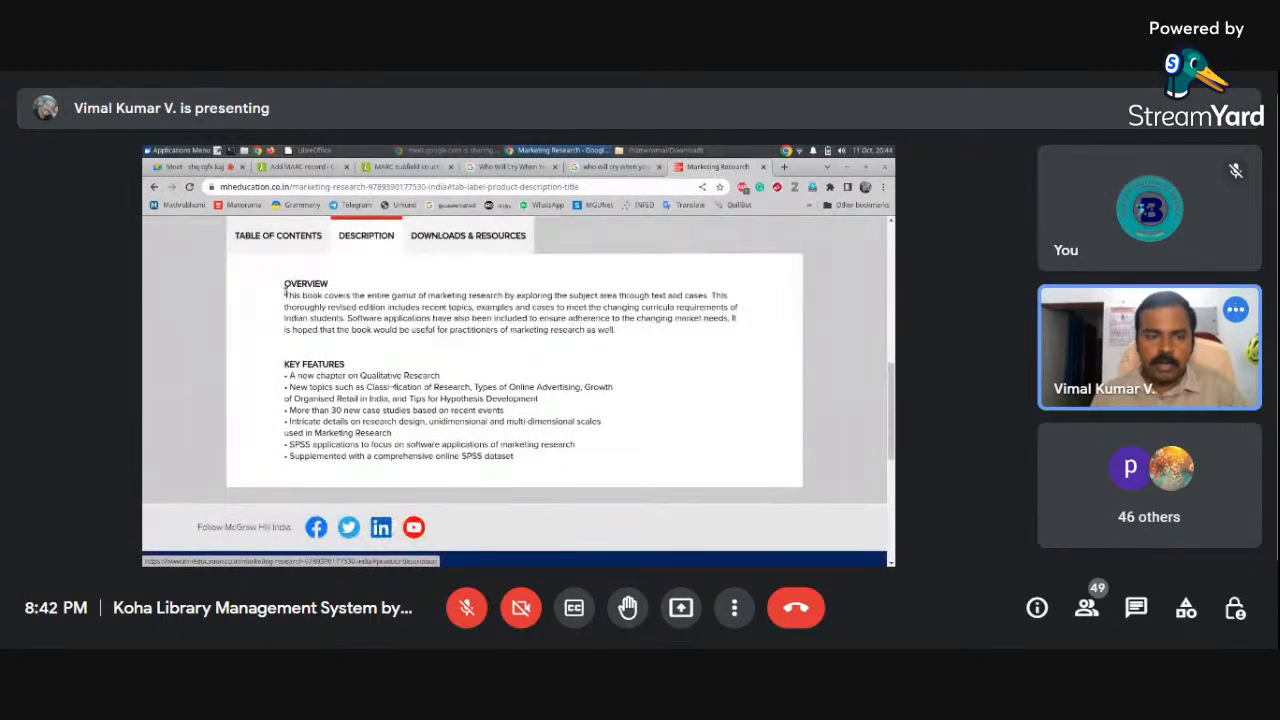
{"action": "left_click_drag", "start_coordinate": [286, 291], "coordinate": [523, 457]}
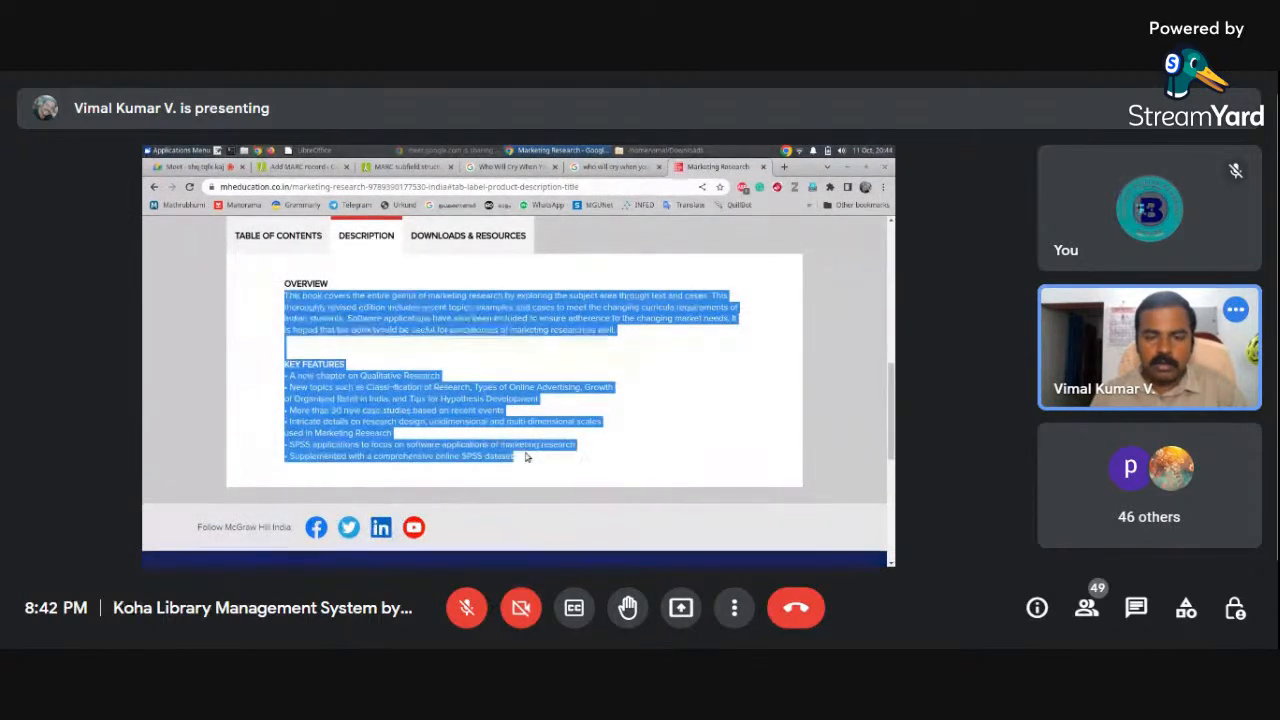
{"action": "left_click", "coordinate": [306, 166]}
{"action": "left_click", "coordinate": [509, 407]}
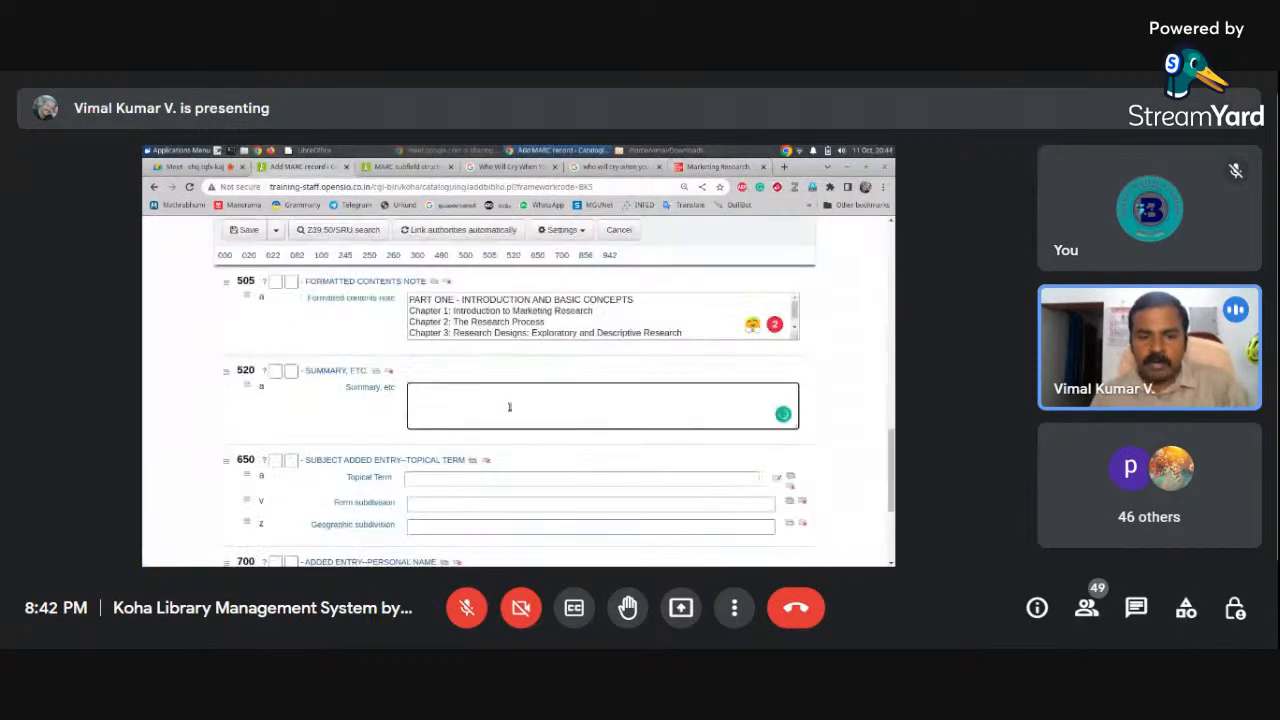
{"action": "key", "text": "ctrl+v"}
{"action": "left_click_drag", "start_coordinate": [892, 435], "coordinate": [888, 461]}
{"action": "left_click", "coordinate": [537, 375]}
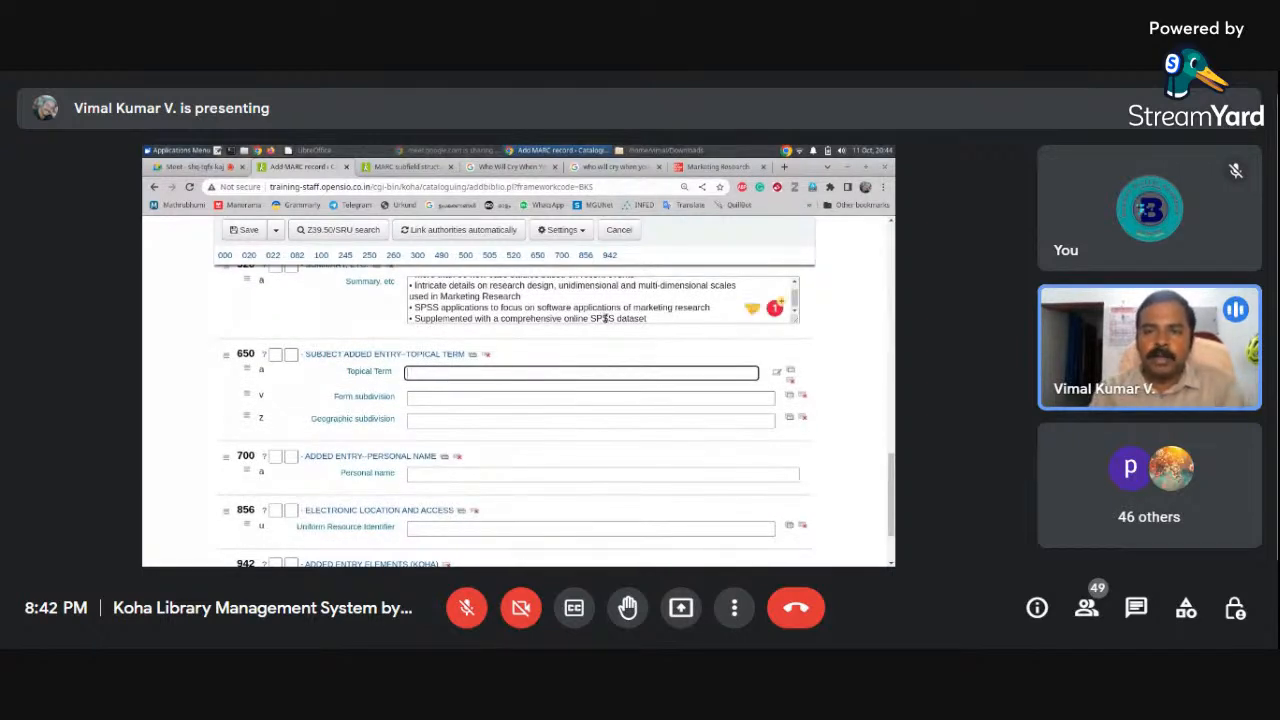
Enter the first 650 subject heading Marketing with India geographic and Text Book form subdivisions
{"action": "type", "text": "Marketing"}
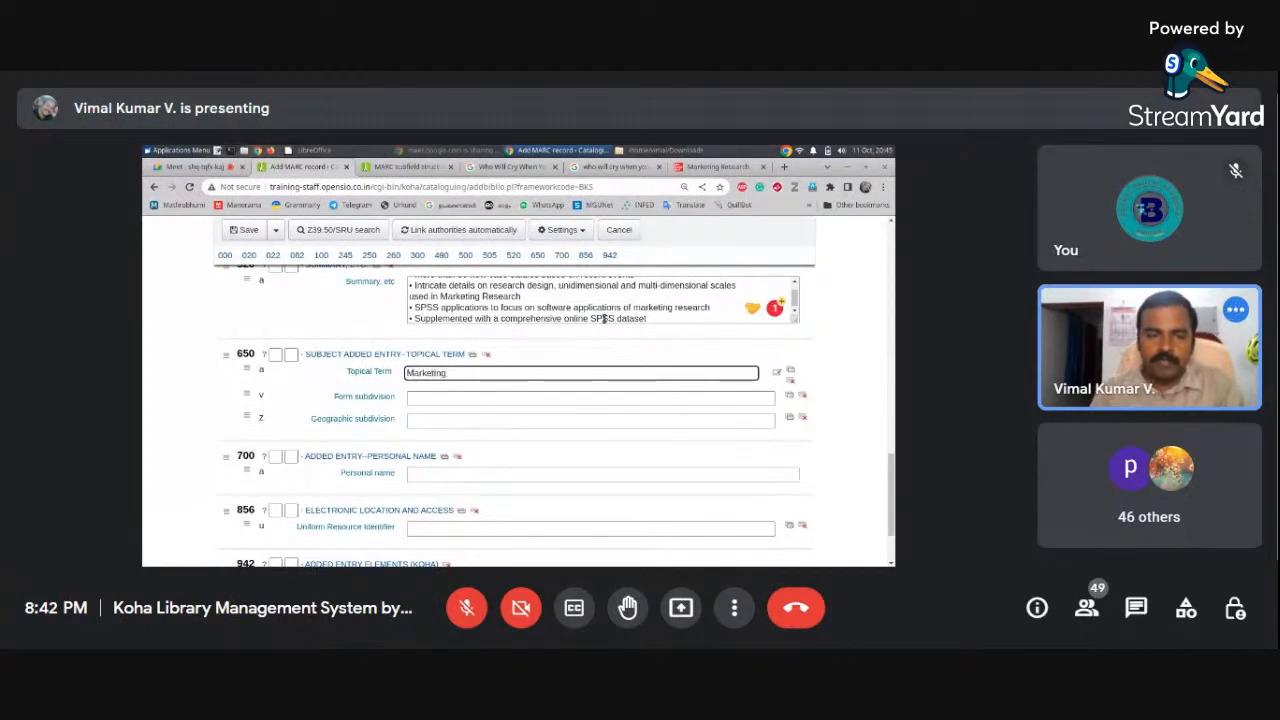
{"action": "left_click", "coordinate": [426, 418]}
{"action": "type", "text": "India"}
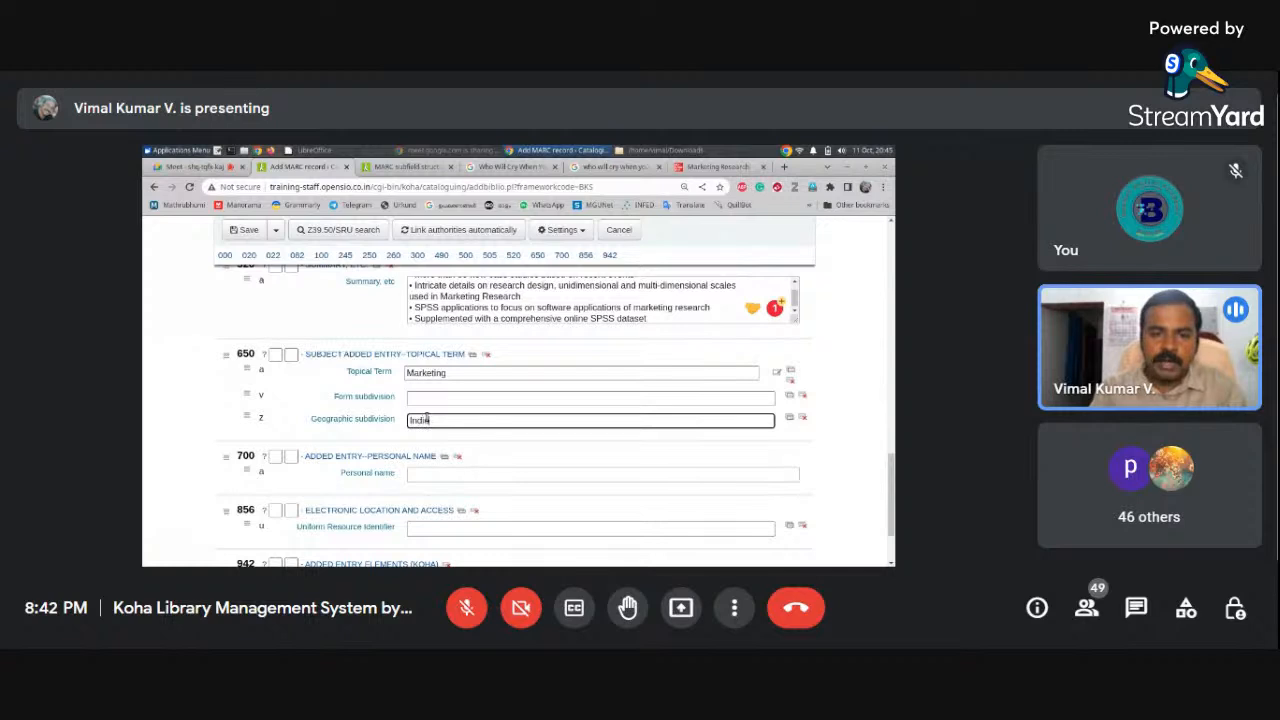
{"action": "left_click", "coordinate": [420, 397]}
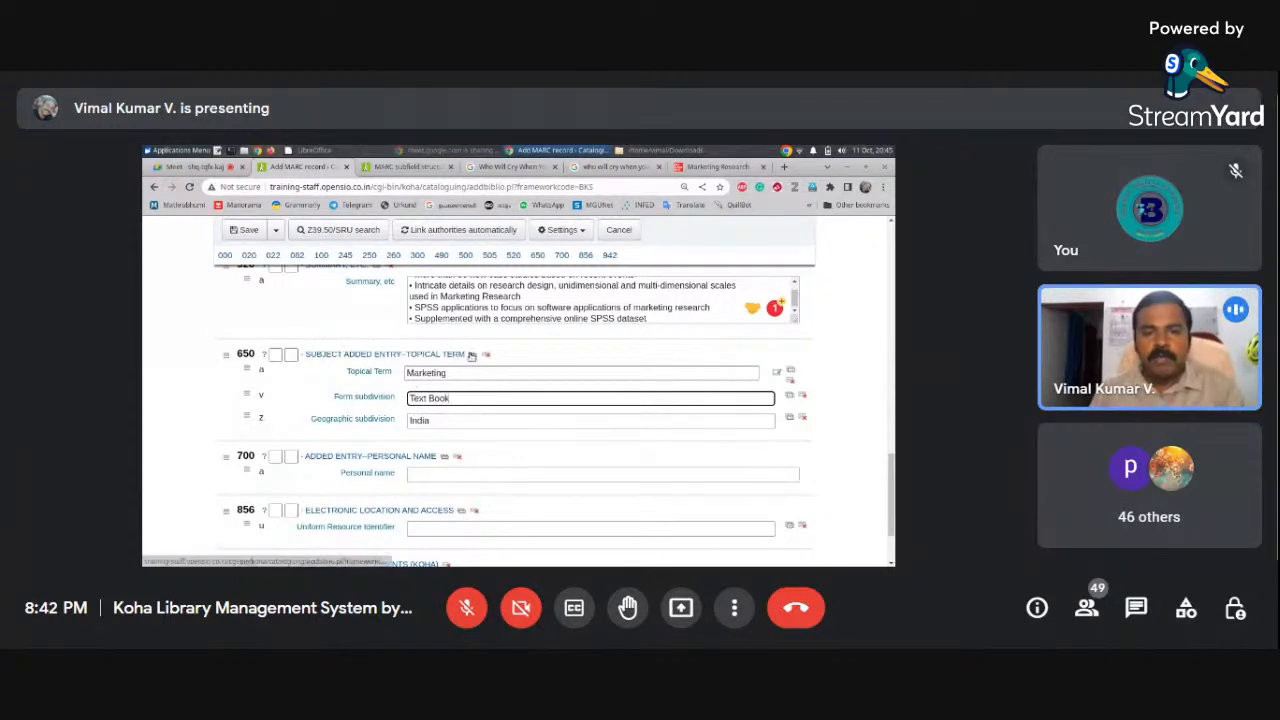
Add two more 650 headings: Marketing research and Marketing management
{"action": "left_click", "coordinate": [472, 357]}
{"action": "scroll", "coordinate": [889, 480], "scroll_direction": "down", "scroll_amount": 2}
{"action": "left_click", "coordinate": [628, 333]}
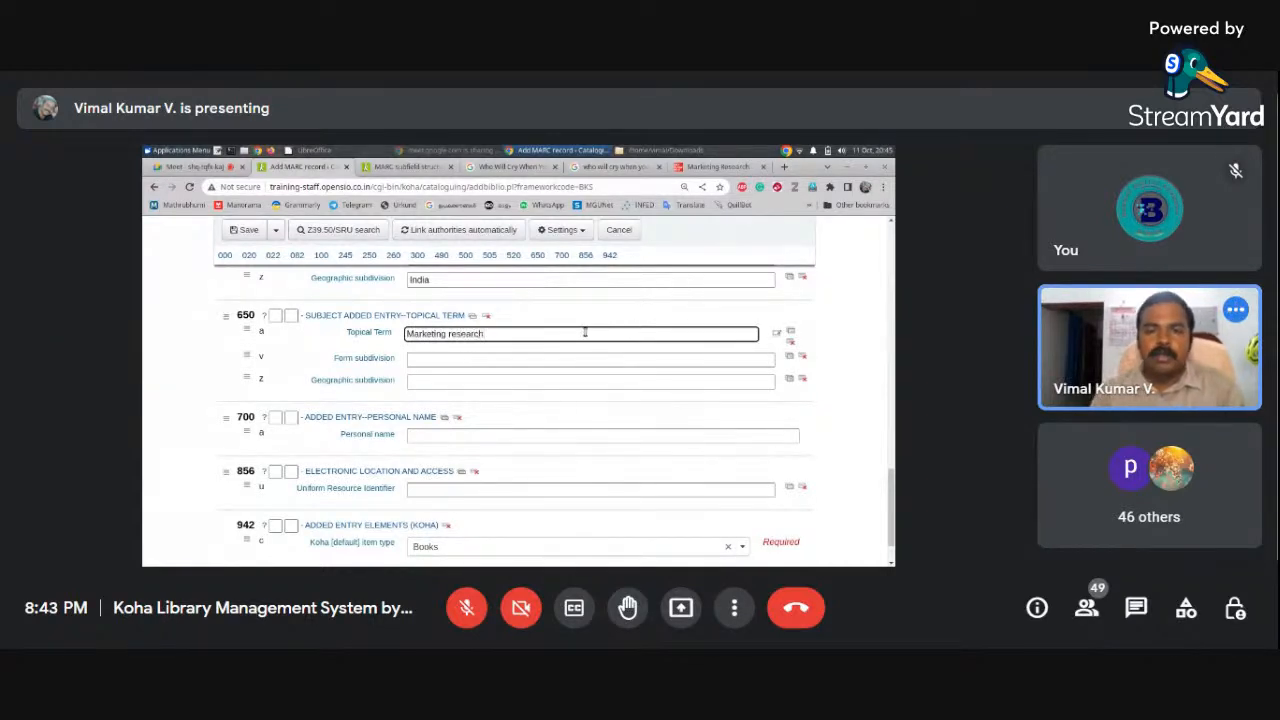
{"action": "left_click", "coordinate": [474, 316]}
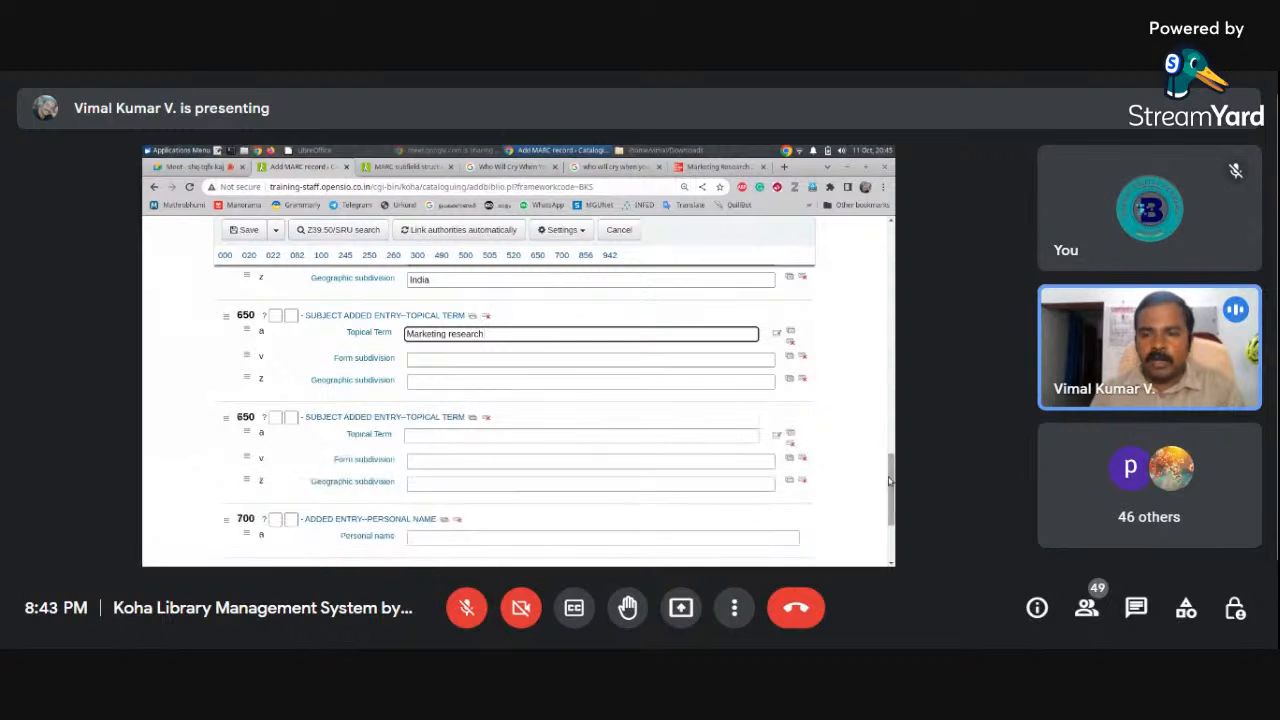
{"action": "left_click_drag", "start_coordinate": [889, 481], "coordinate": [889, 496]}
{"action": "left_click", "coordinate": [556, 362]}
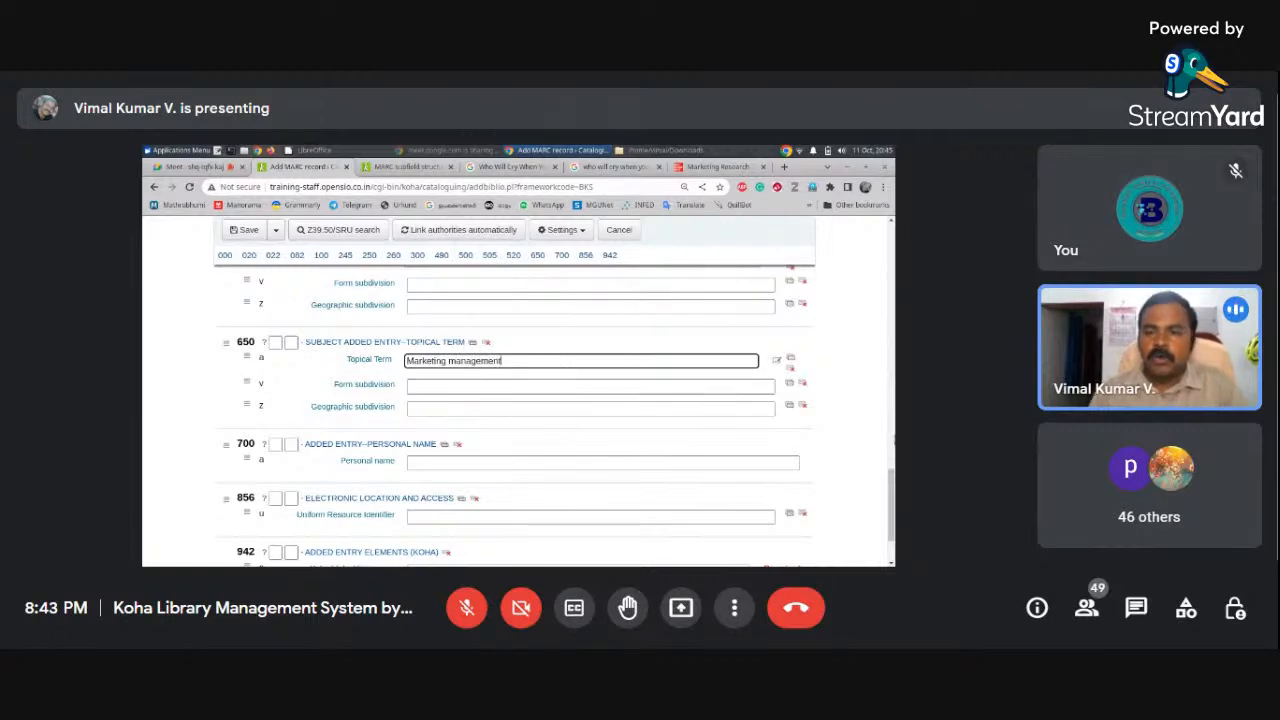
{"action": "scroll", "coordinate": [555, 415], "scroll_direction": "up", "scroll_amount": 1}
{"action": "scroll", "coordinate": [555, 415], "scroll_direction": "down", "scroll_amount": 3}
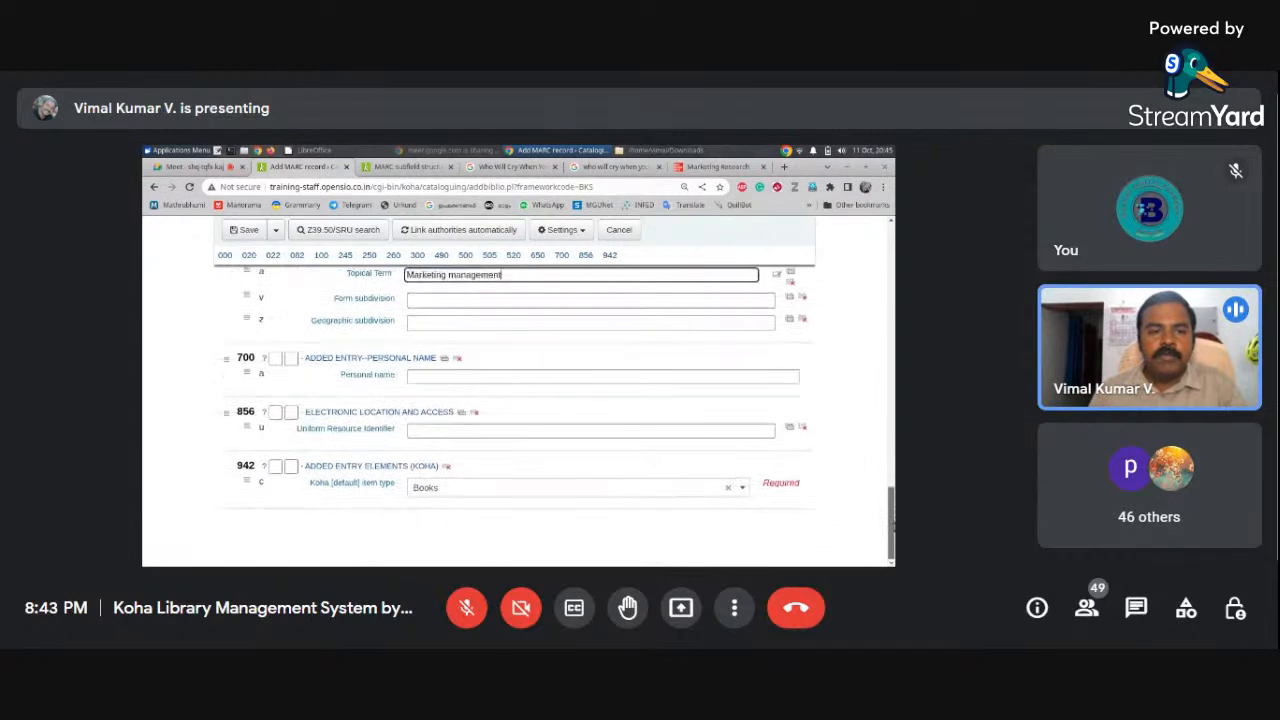
Copy the second author's name from the book page into 700$a, inverted surname first
{"action": "left_click", "coordinate": [722, 166]}
{"action": "left_click_drag", "start_coordinate": [891, 451], "coordinate": [887, 349]}
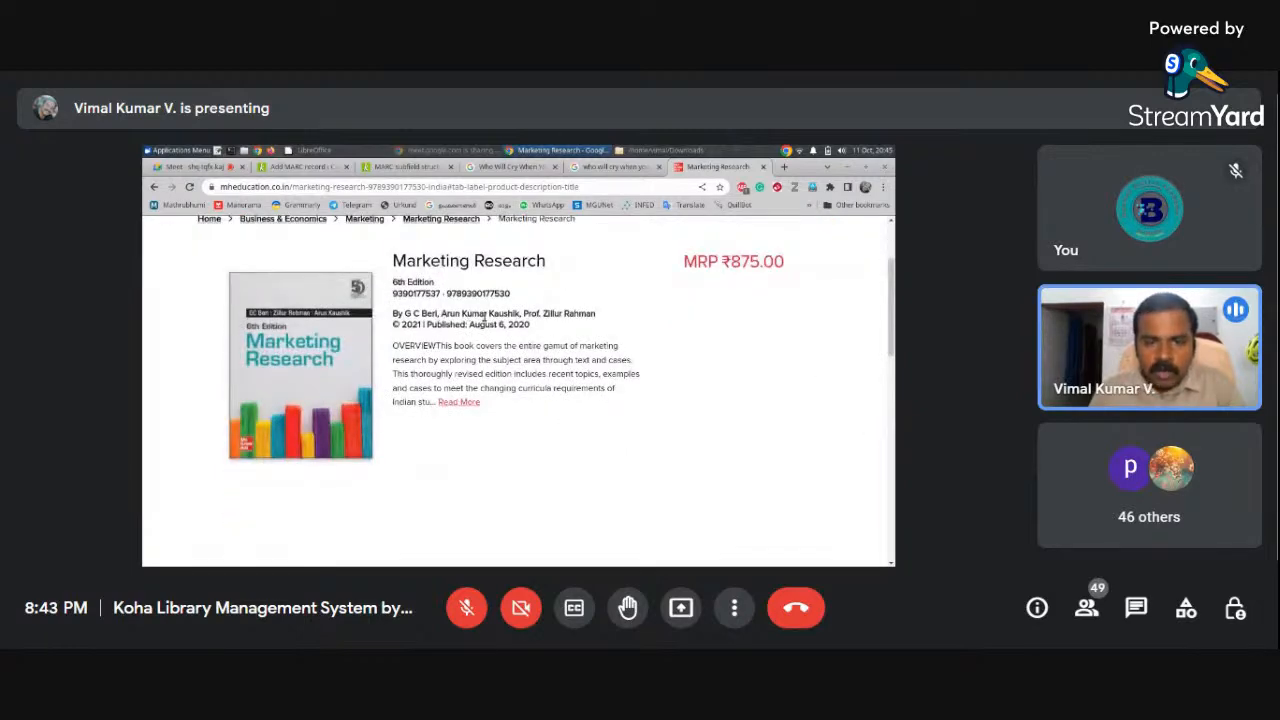
{"action": "left_click_drag", "start_coordinate": [441, 313], "coordinate": [508, 314]}
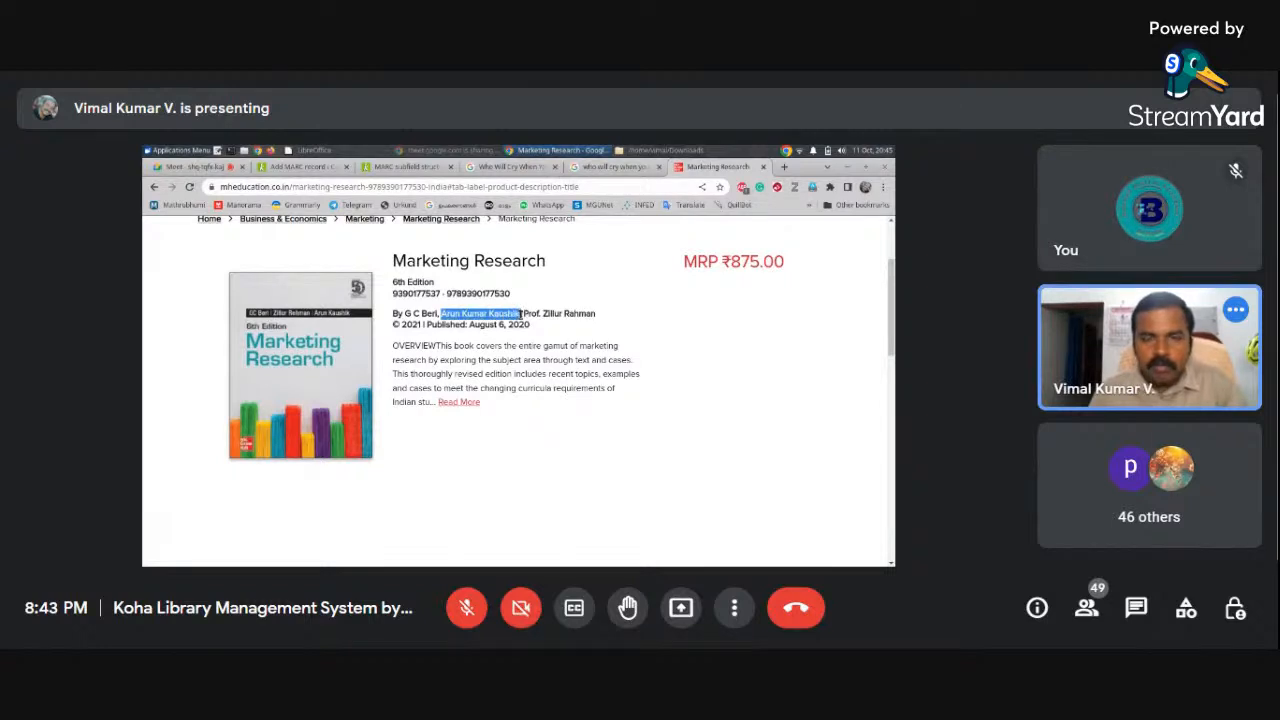
{"action": "left_click", "coordinate": [300, 166]}
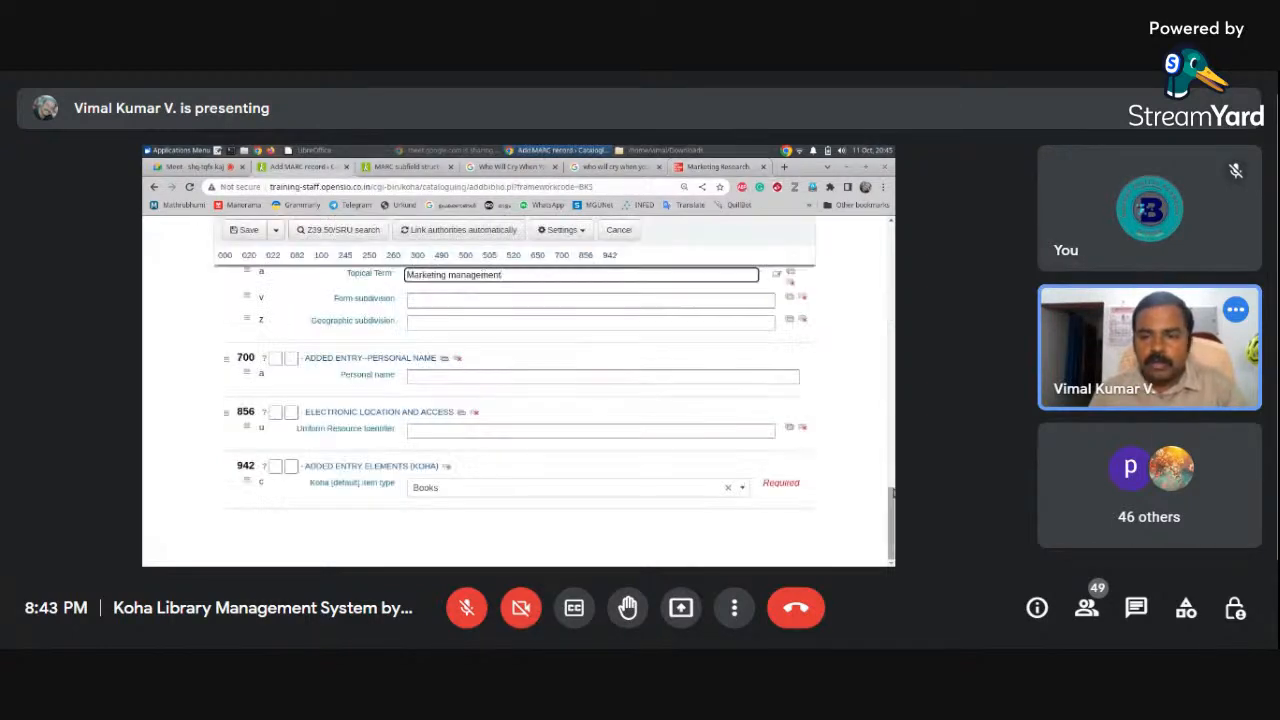
{"action": "left_click_drag", "start_coordinate": [893, 495], "coordinate": [892, 493]}
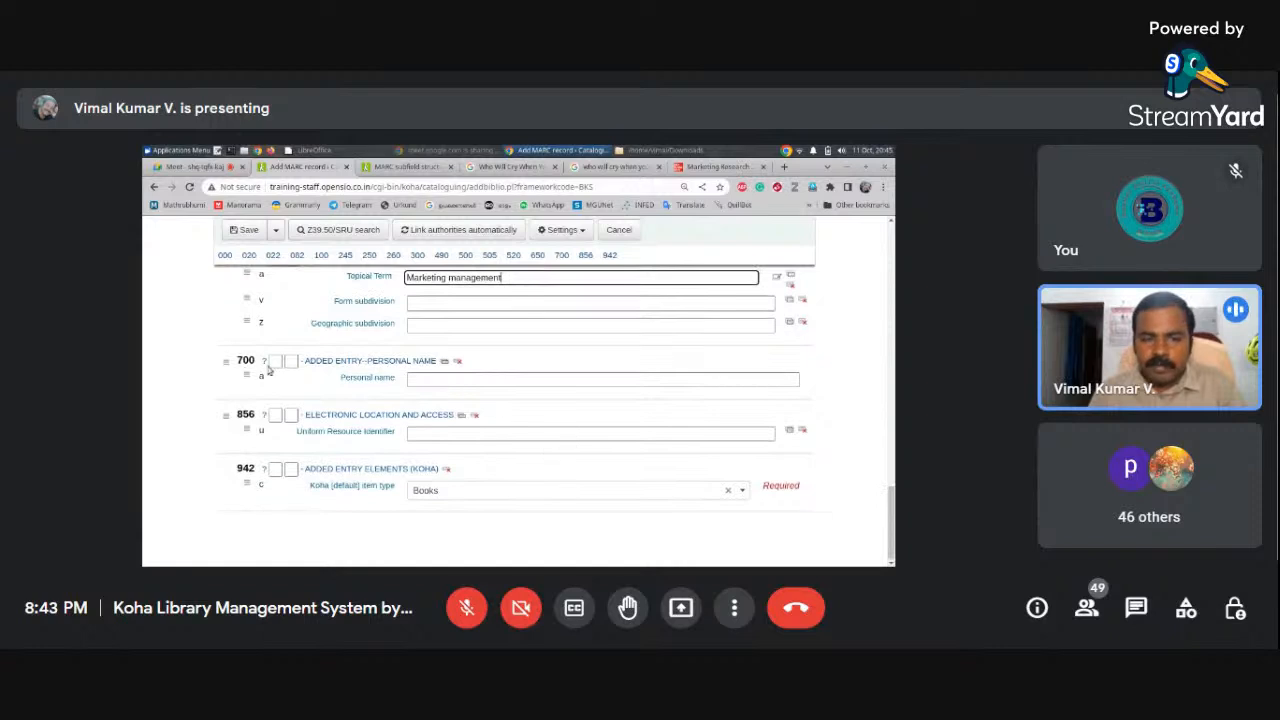
{"action": "left_click", "coordinate": [447, 379]}
{"action": "type", "text": "Arun Kumar Kaushik"}
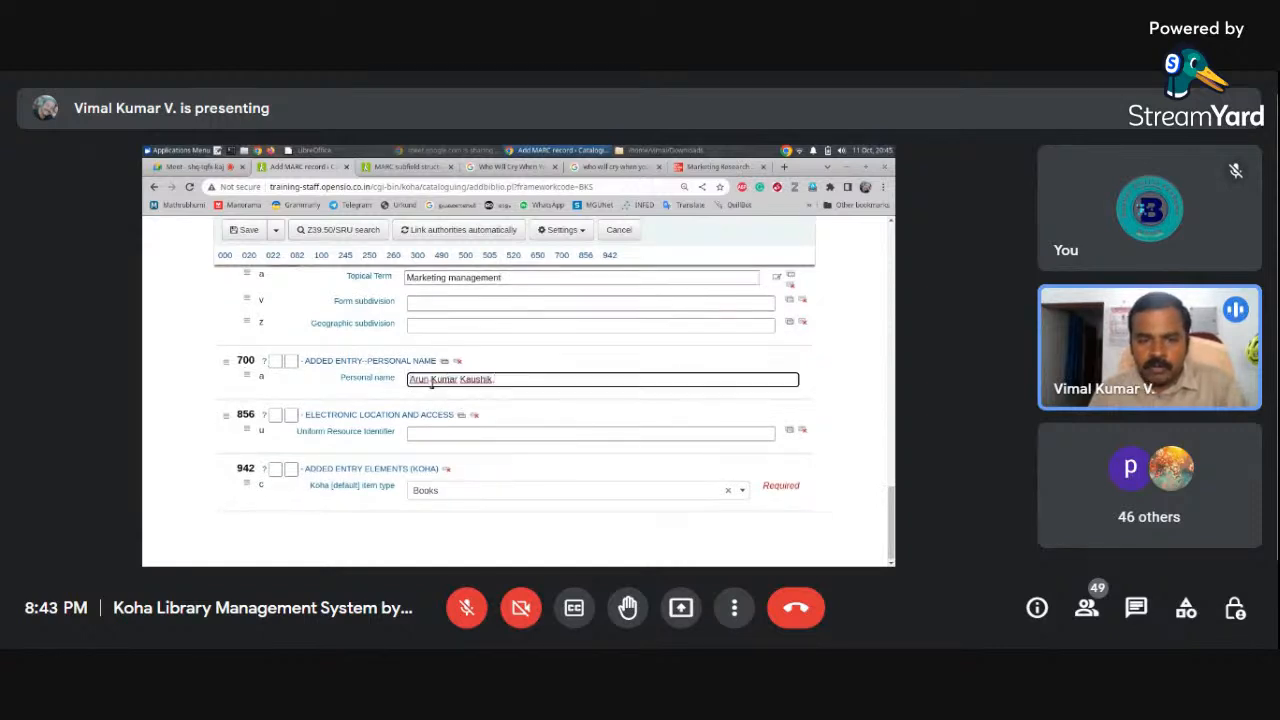
{"action": "double_click", "coordinate": [463, 379]}
{"action": "key", "text": "BackSpace"}
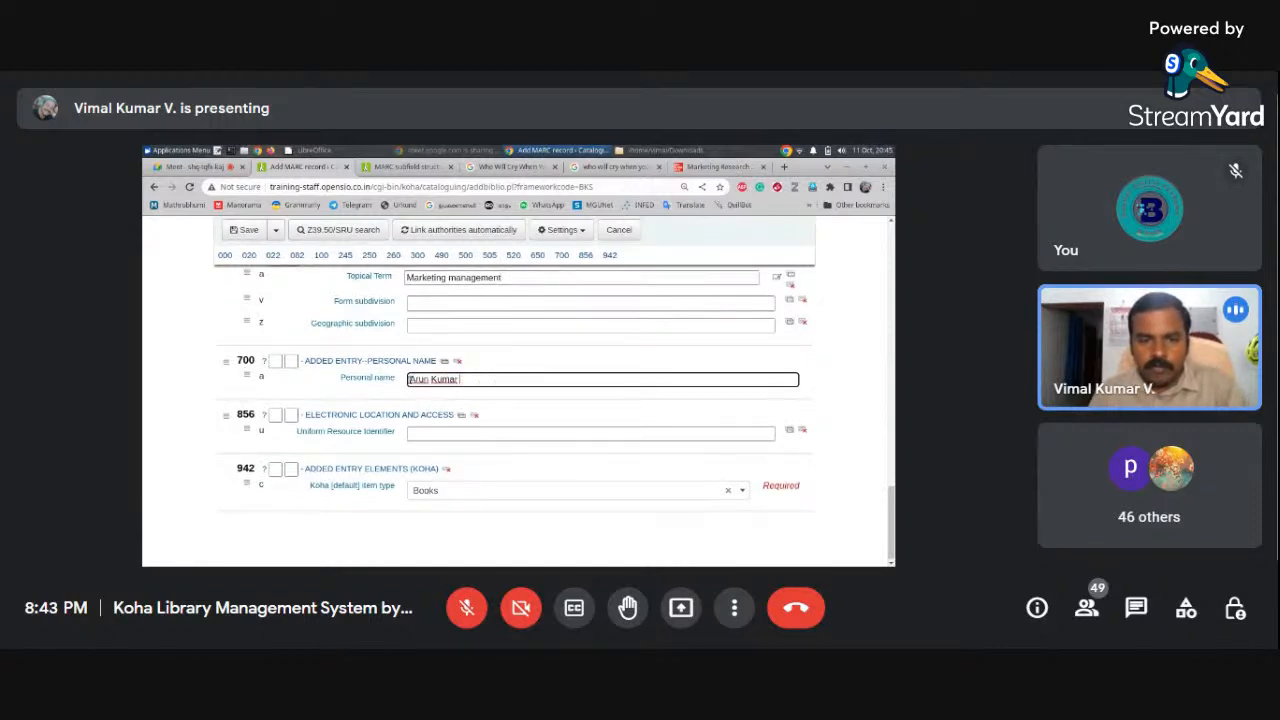
{"action": "type", "text": "Kaushik, Arun"}
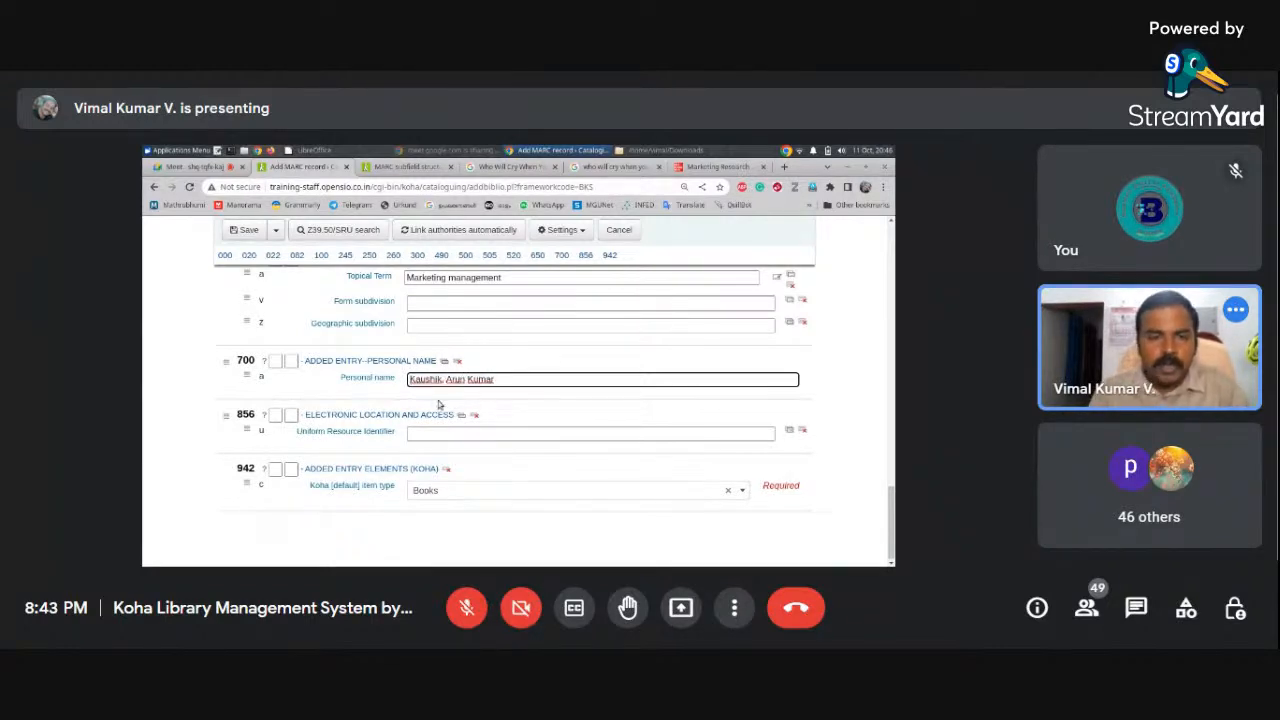
Add another 700 entry holding the third author's name, also inverted surname first
{"action": "left_click", "coordinate": [443, 362]}
{"action": "left_click", "coordinate": [435, 433]}
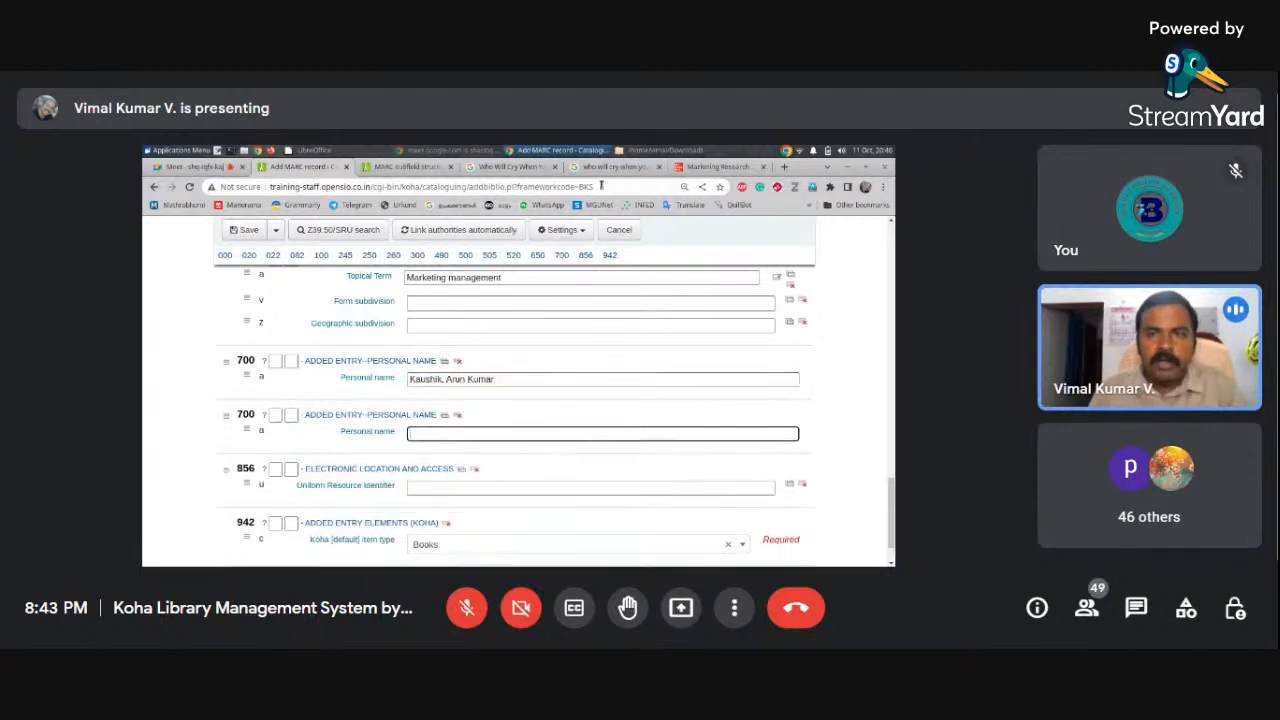
{"action": "left_click", "coordinate": [716, 166]}
{"action": "left_click_drag", "start_coordinate": [543, 313], "coordinate": [594, 314]}
{"action": "key", "text": "ctrl+c"}
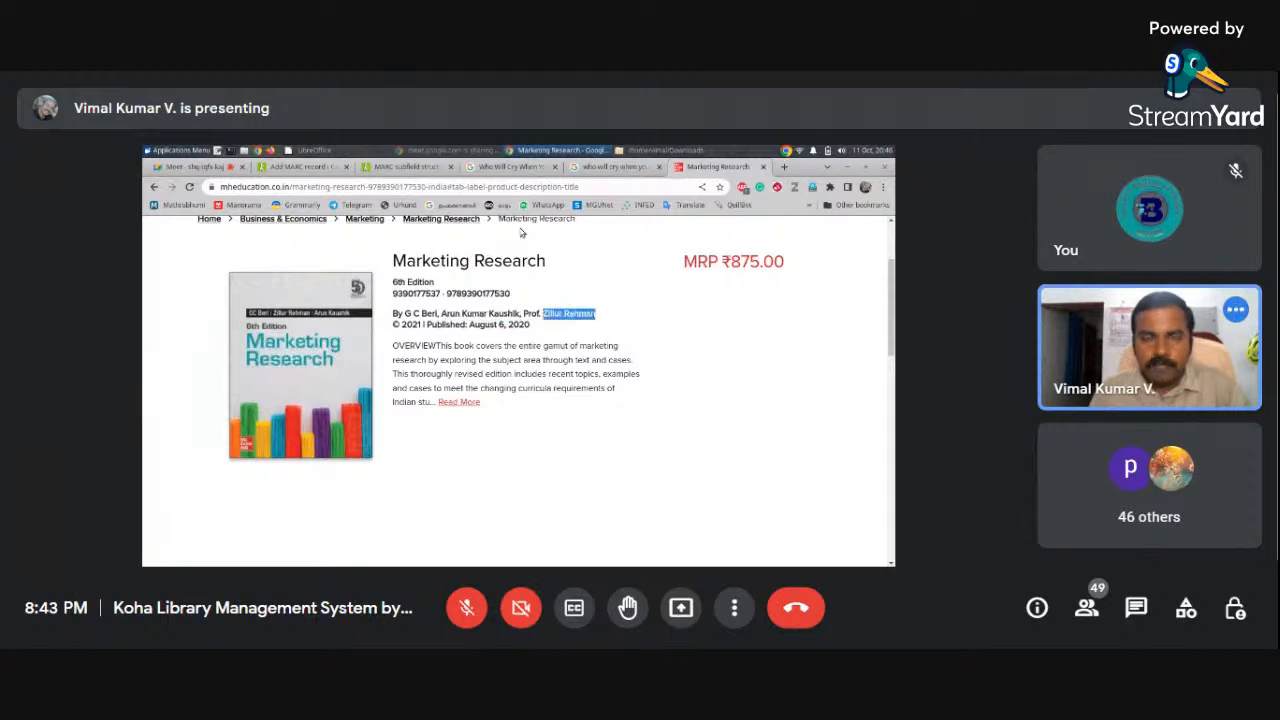
{"action": "left_click", "coordinate": [300, 166]}
{"action": "key", "text": "ctrl+v"}
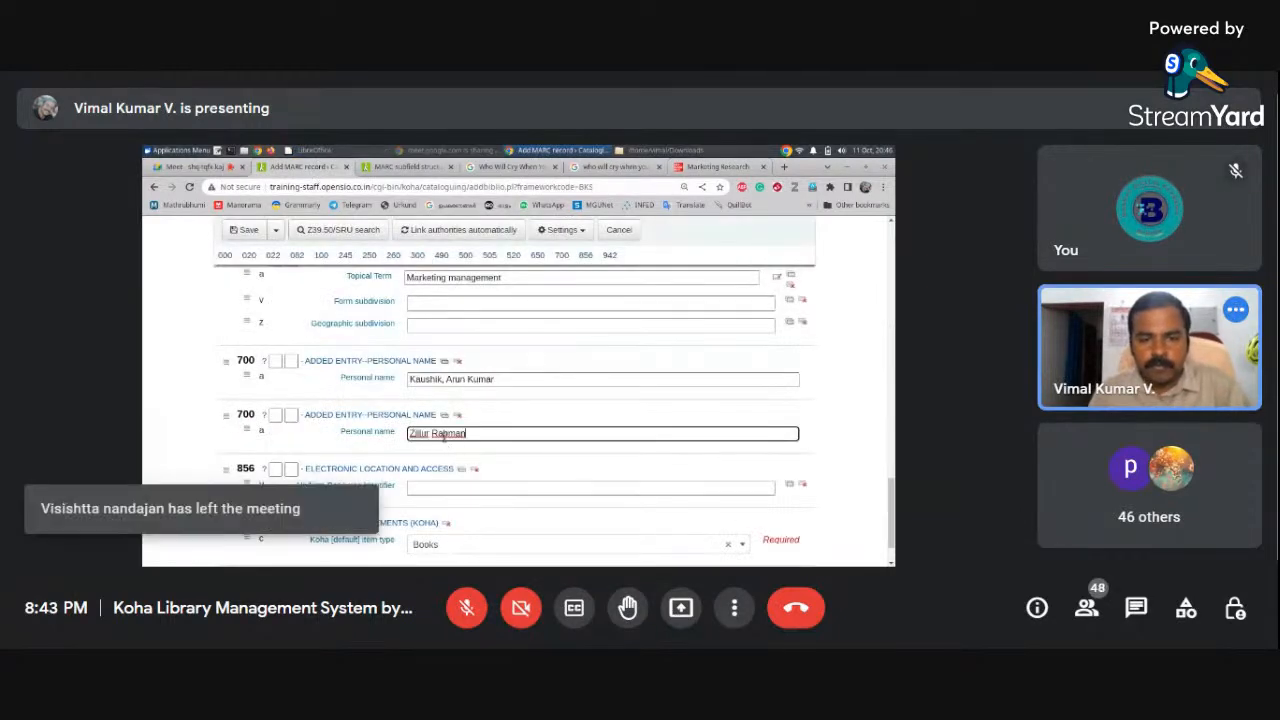
{"action": "double_click", "coordinate": [437, 432]}
{"action": "key", "text": "BackSpace"}
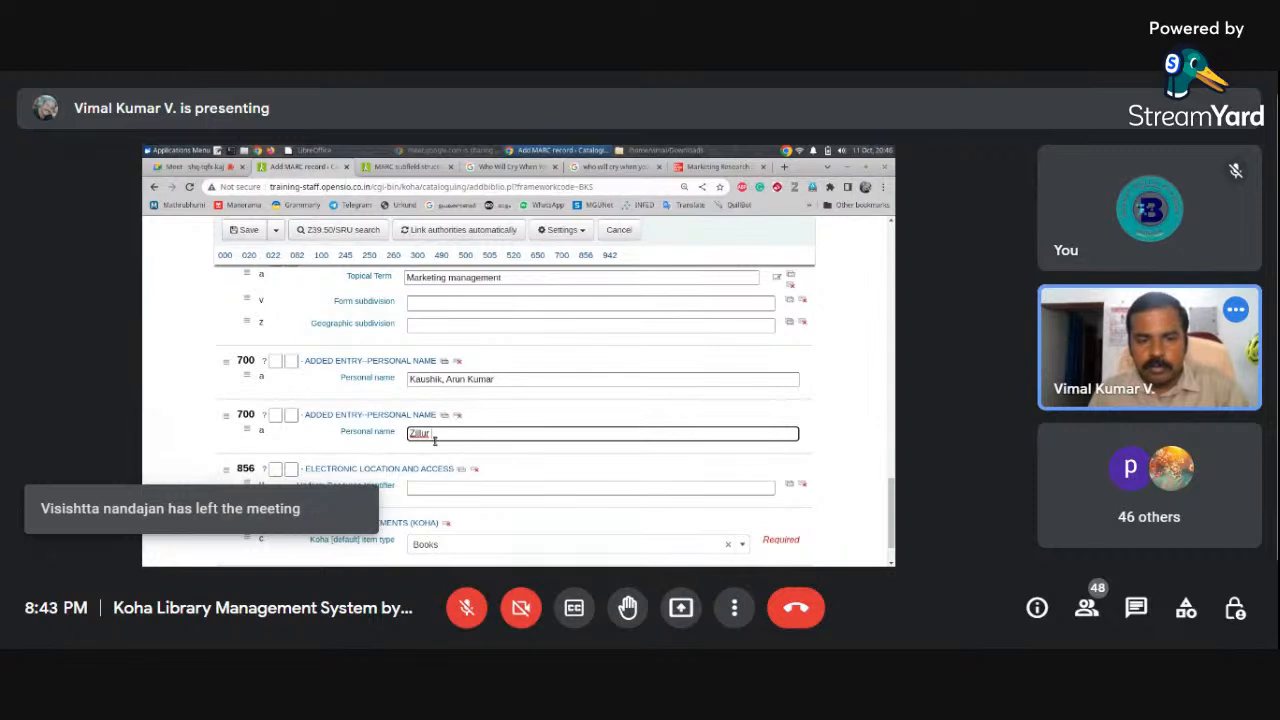
{"action": "left_click", "coordinate": [410, 433]}
{"action": "type", "text": "Rahman,"}
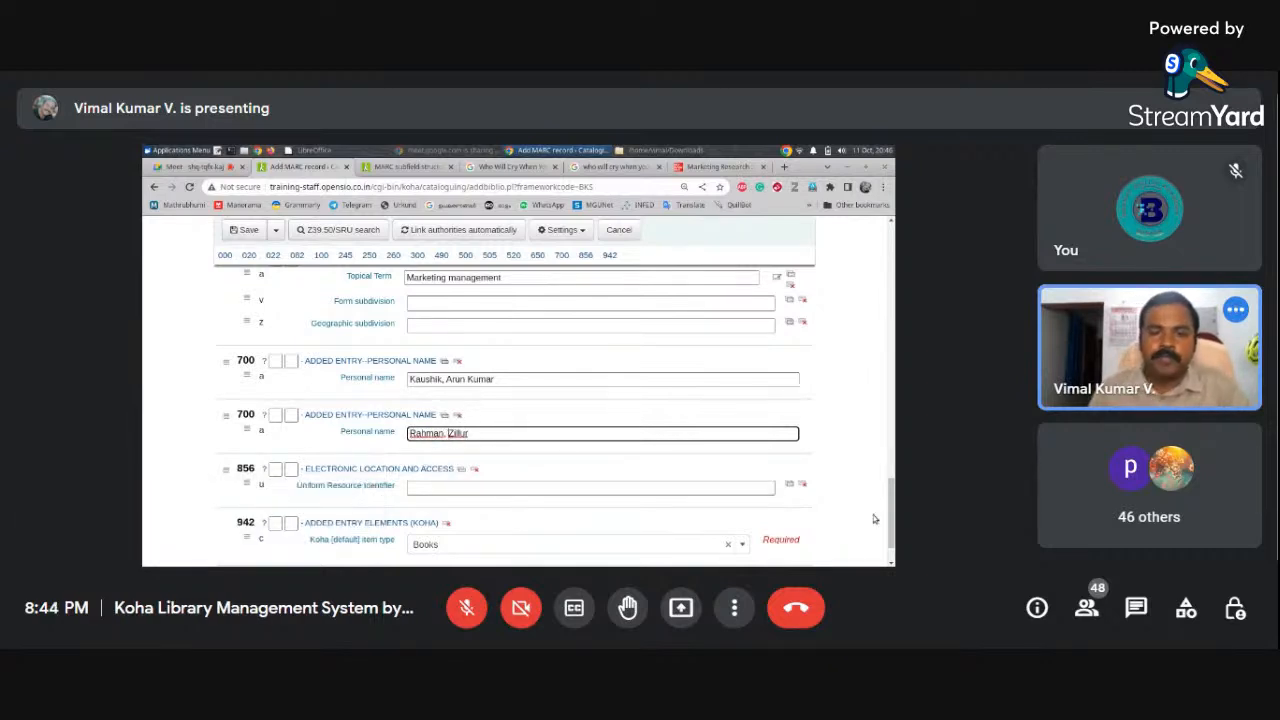
{"action": "scroll", "coordinate": [891, 490], "scroll_direction": "down", "scroll_amount": 1}
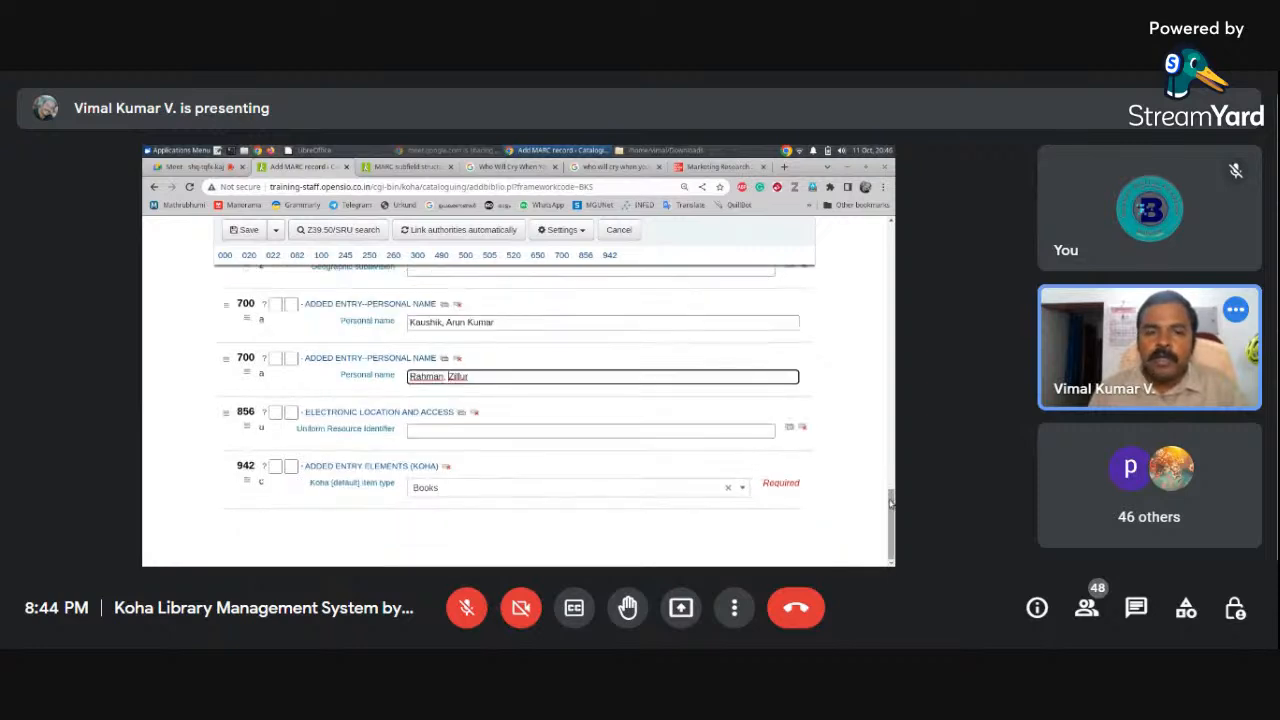
Check the product page's downloadable resources, backing out of the login page it leads to
{"action": "left_click", "coordinate": [504, 432]}
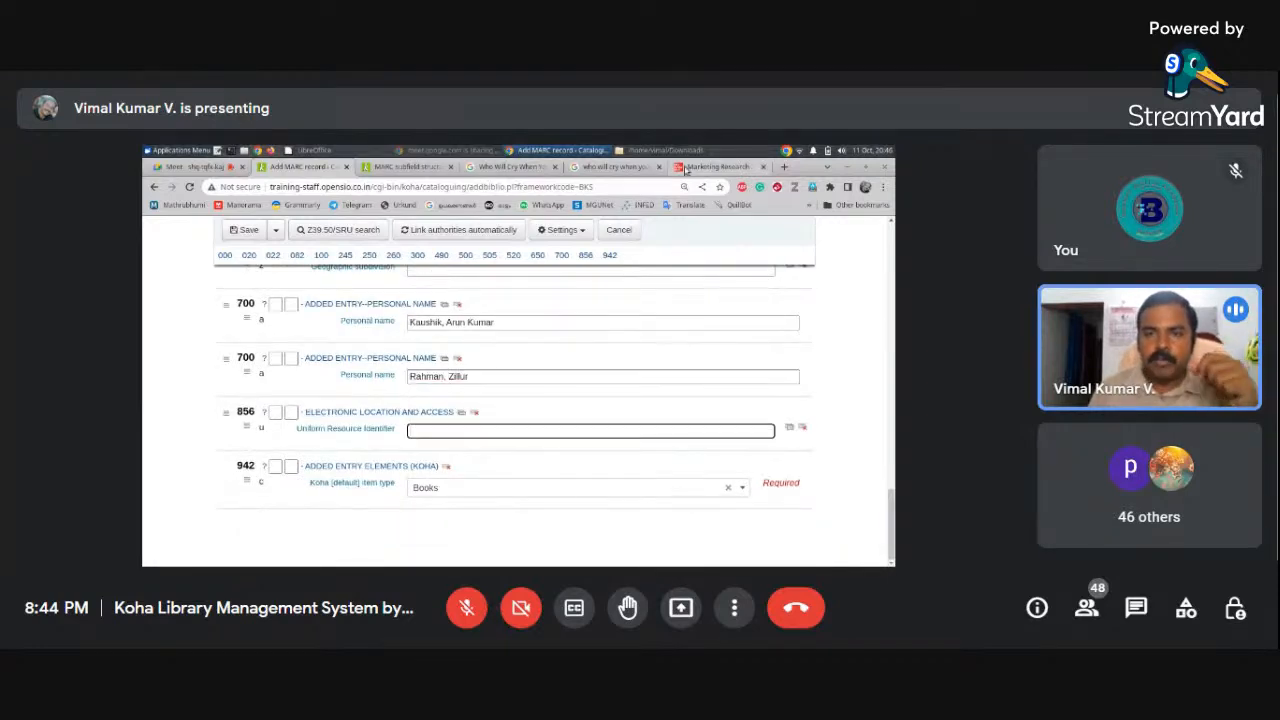
{"action": "left_click", "coordinate": [718, 166]}
{"action": "scroll", "coordinate": [891, 342], "scroll_direction": "down", "scroll_amount": 2}
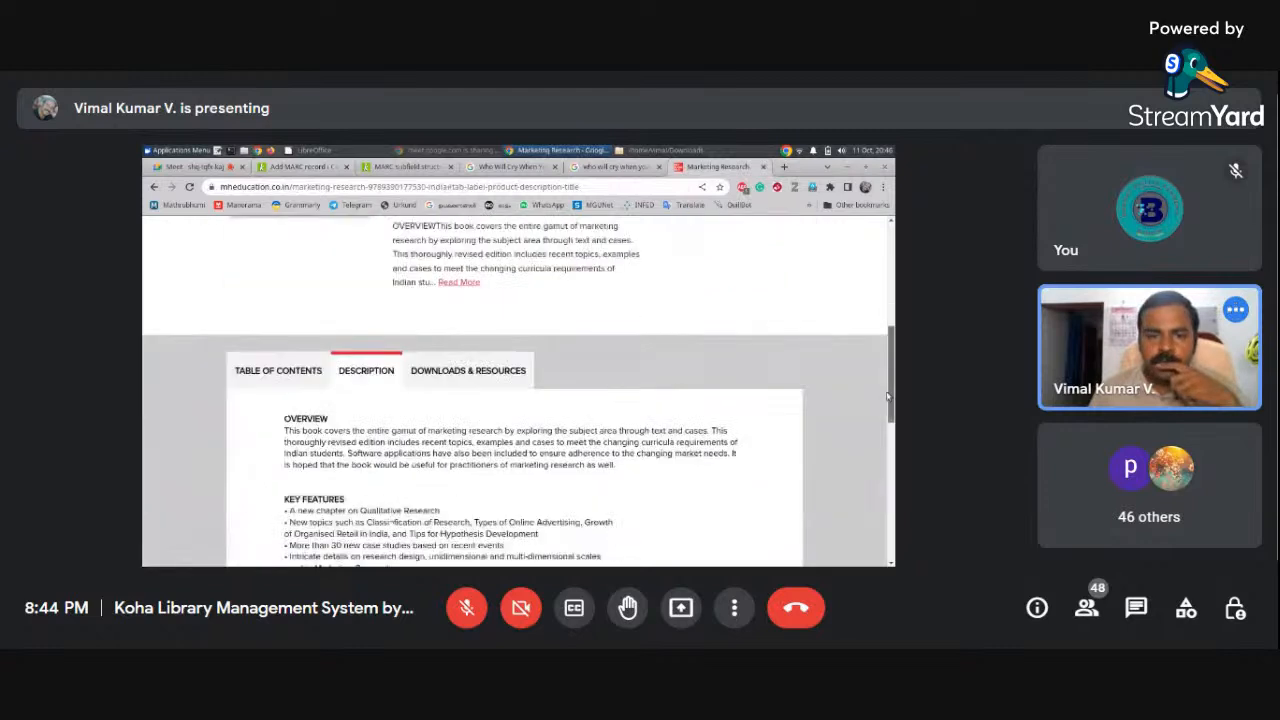
{"action": "left_click", "coordinate": [476, 364]}
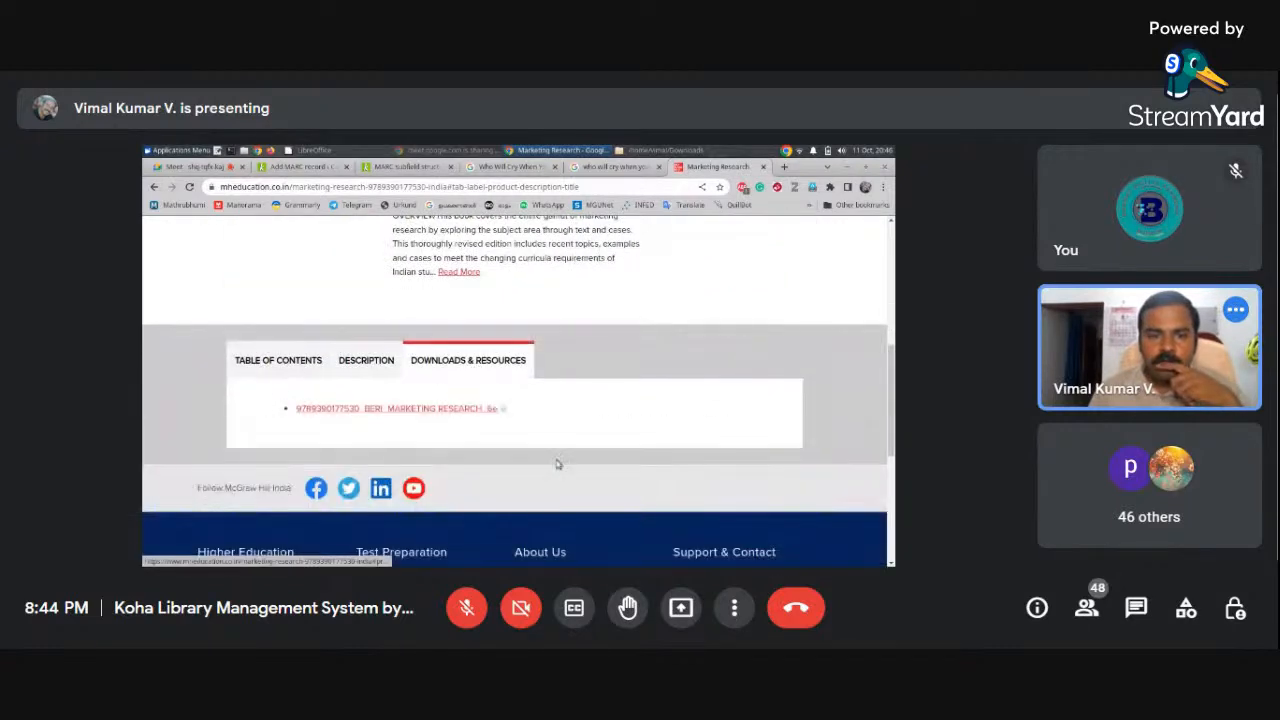
{"action": "left_click", "coordinate": [460, 409]}
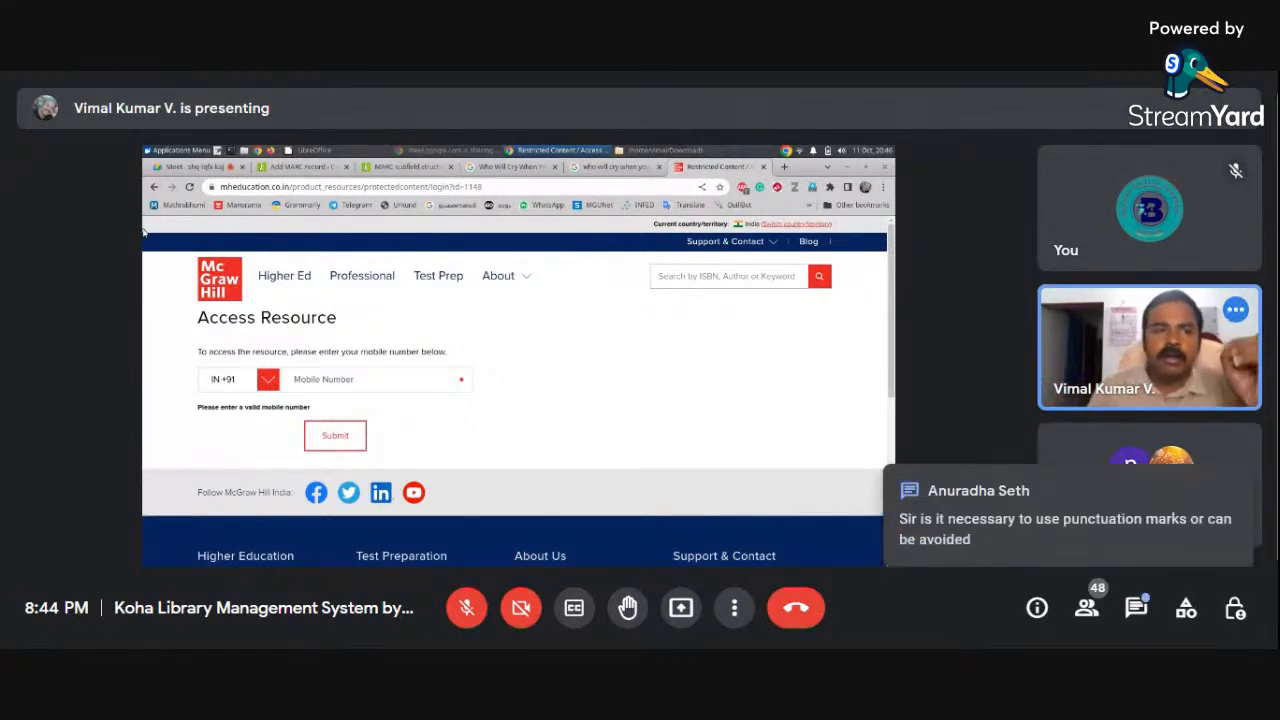
{"action": "left_click", "coordinate": [154, 187]}
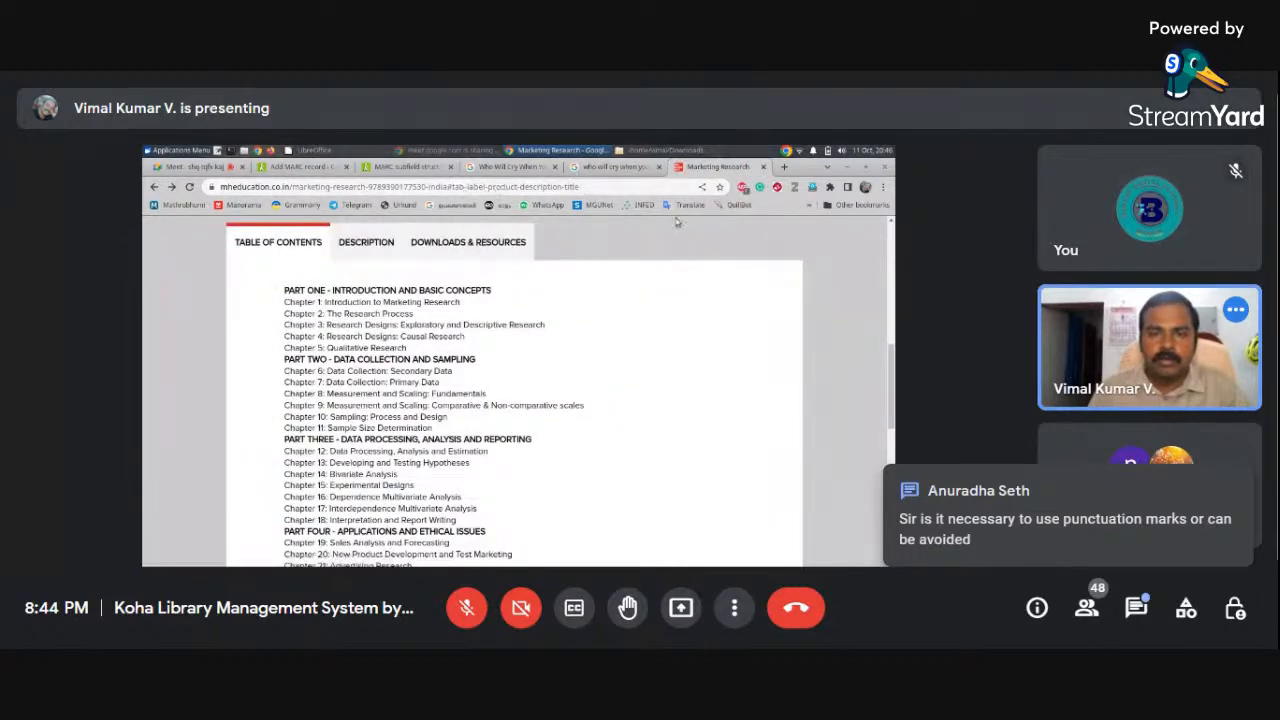
{"action": "scroll", "coordinate": [891, 342], "scroll_direction": "up", "scroll_amount": 5}
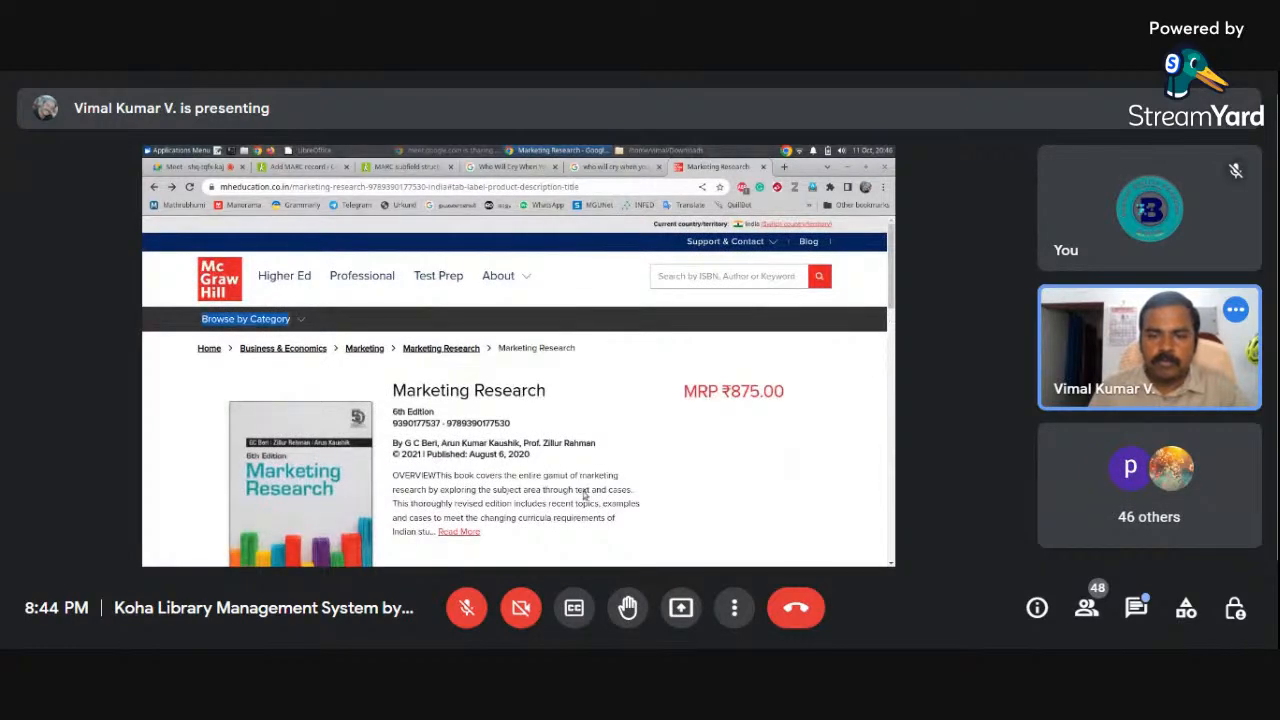
{"action": "left_click", "coordinate": [458, 531]}
{"action": "left_click_drag", "start_coordinate": [891, 388], "coordinate": [891, 364]}
Paste the product page URL into 856$u and add a second 856 field
{"action": "left_click", "coordinate": [591, 190]}
{"action": "key", "text": "ctrl+c"}
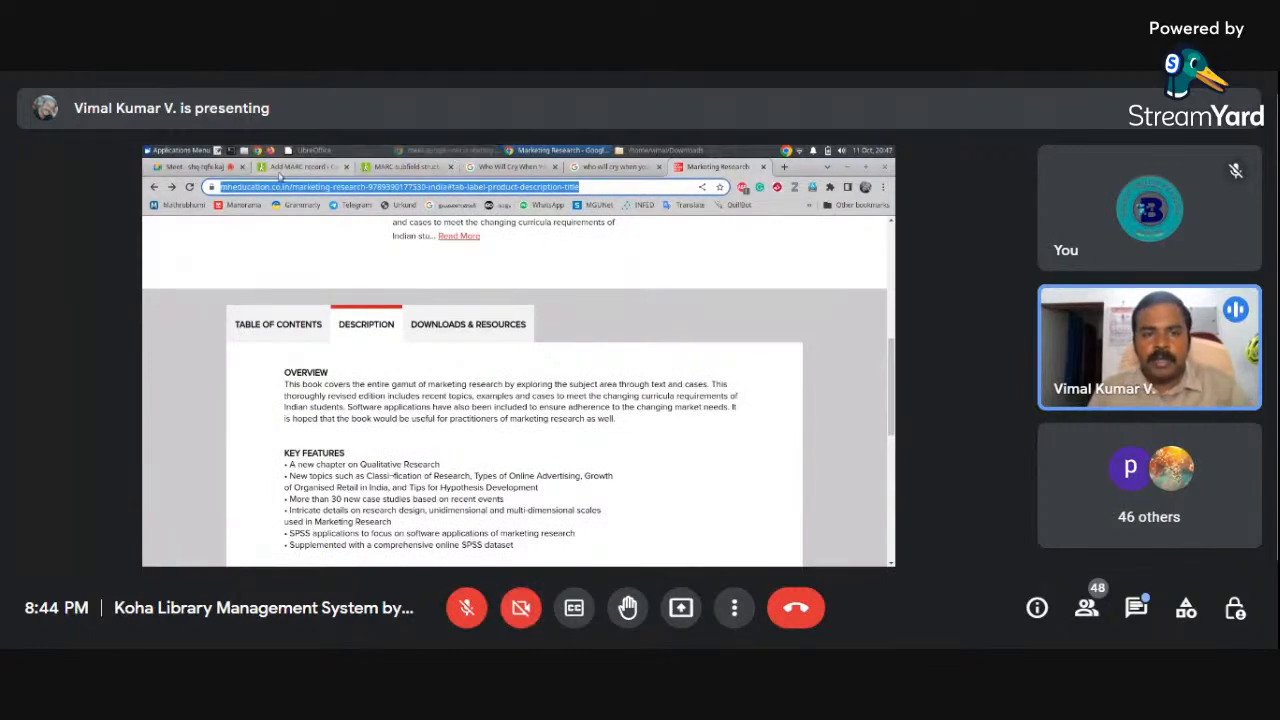
{"action": "left_click", "coordinate": [300, 167]}
{"action": "left_click", "coordinate": [456, 433]}
{"action": "key", "text": "ctrl+v"}
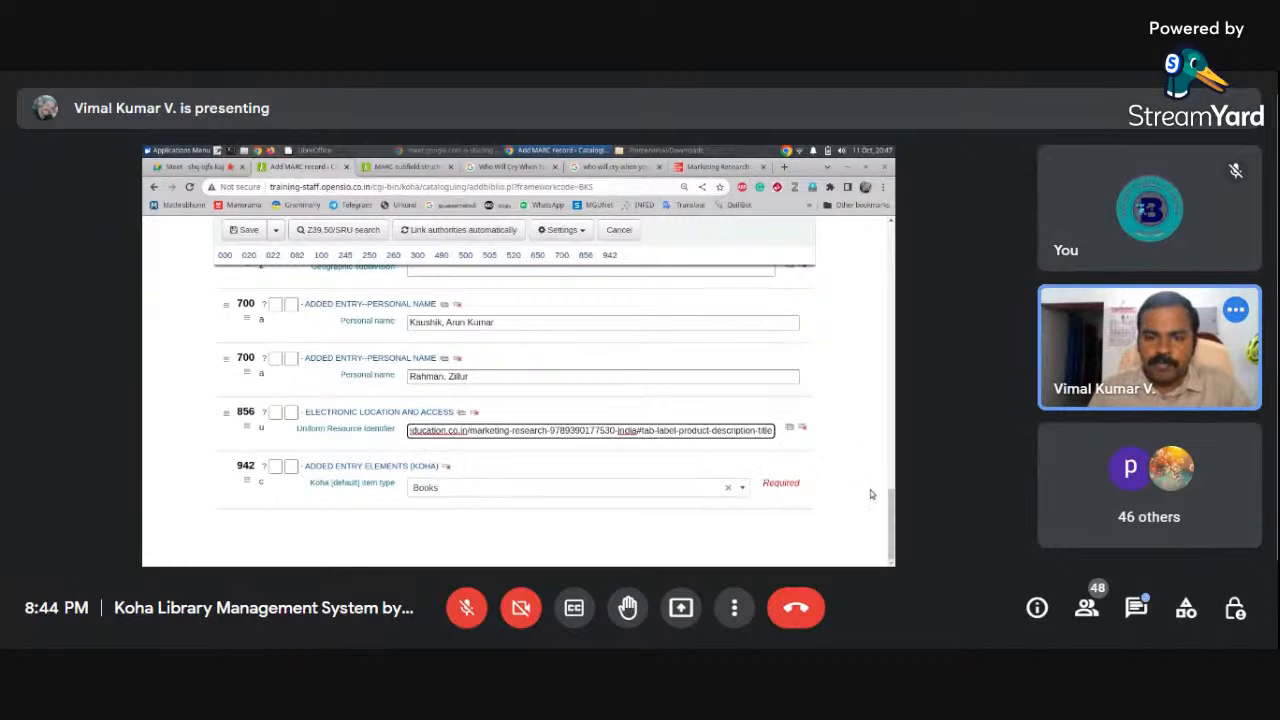
{"action": "left_click", "coordinate": [463, 413]}
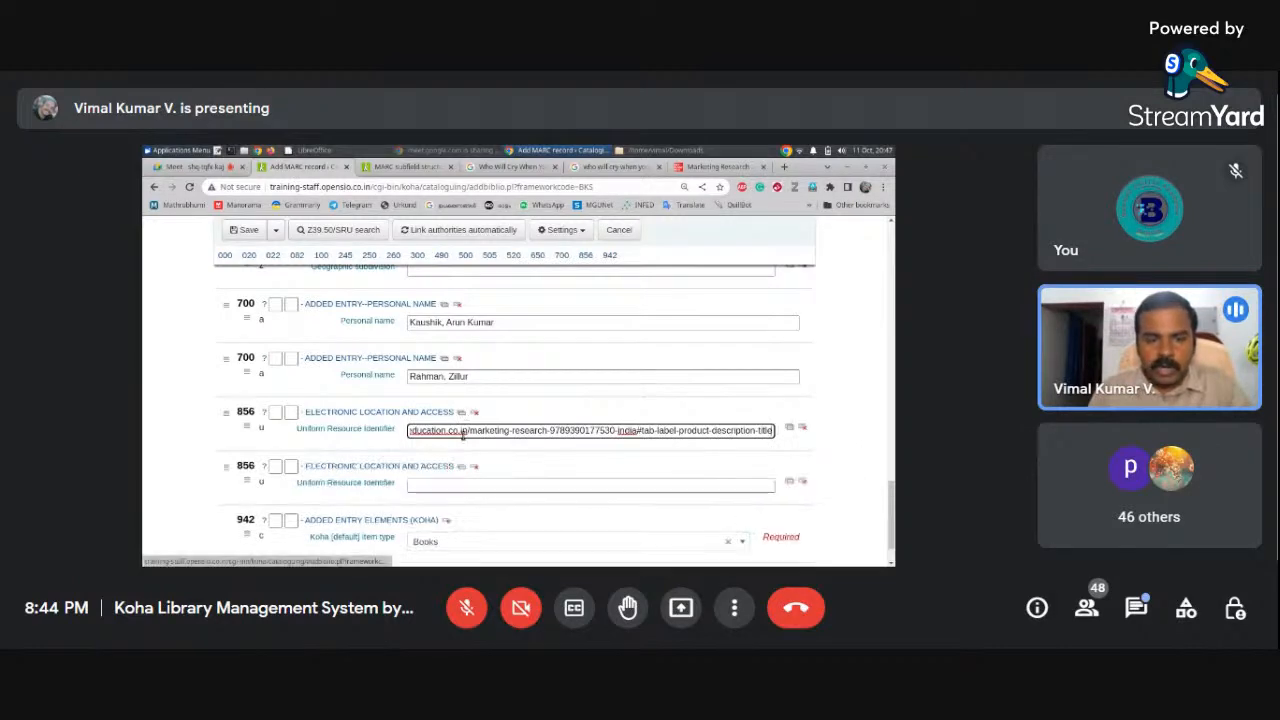
Confirm Books as the 942 item type
{"action": "left_click", "coordinate": [481, 484]}
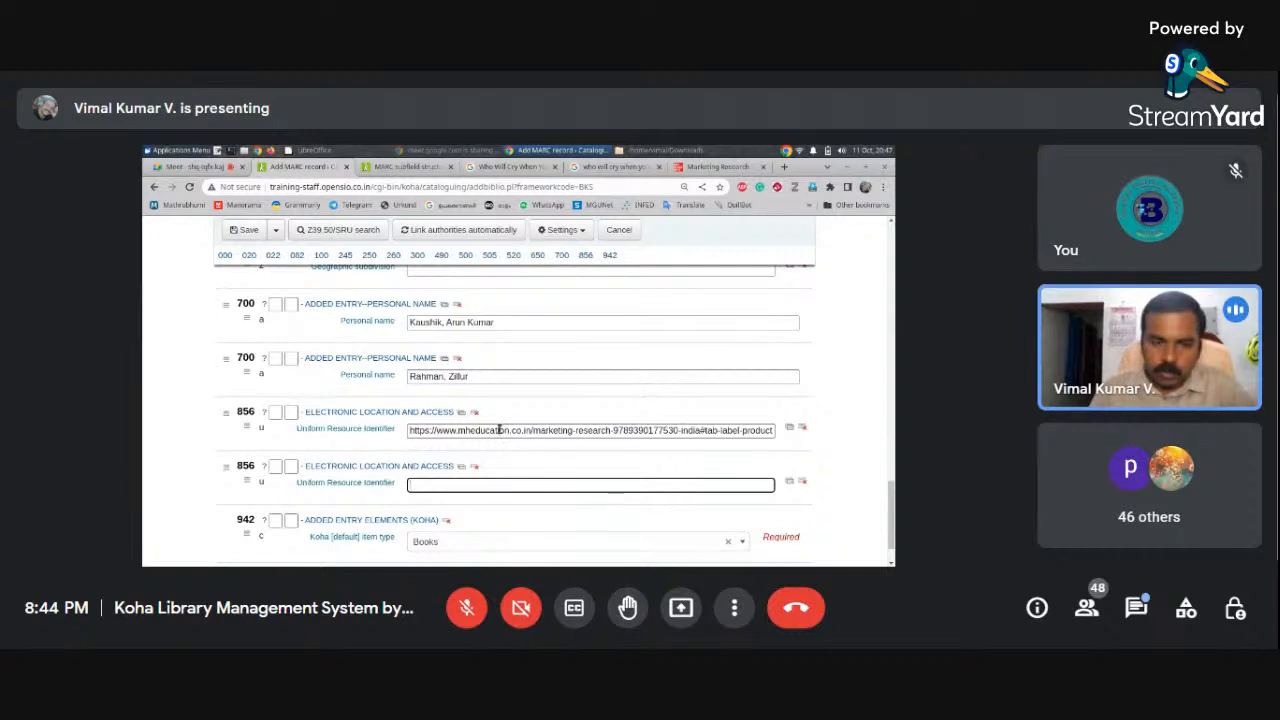
{"action": "left_click", "coordinate": [700, 167]}
{"action": "left_click", "coordinate": [311, 168]}
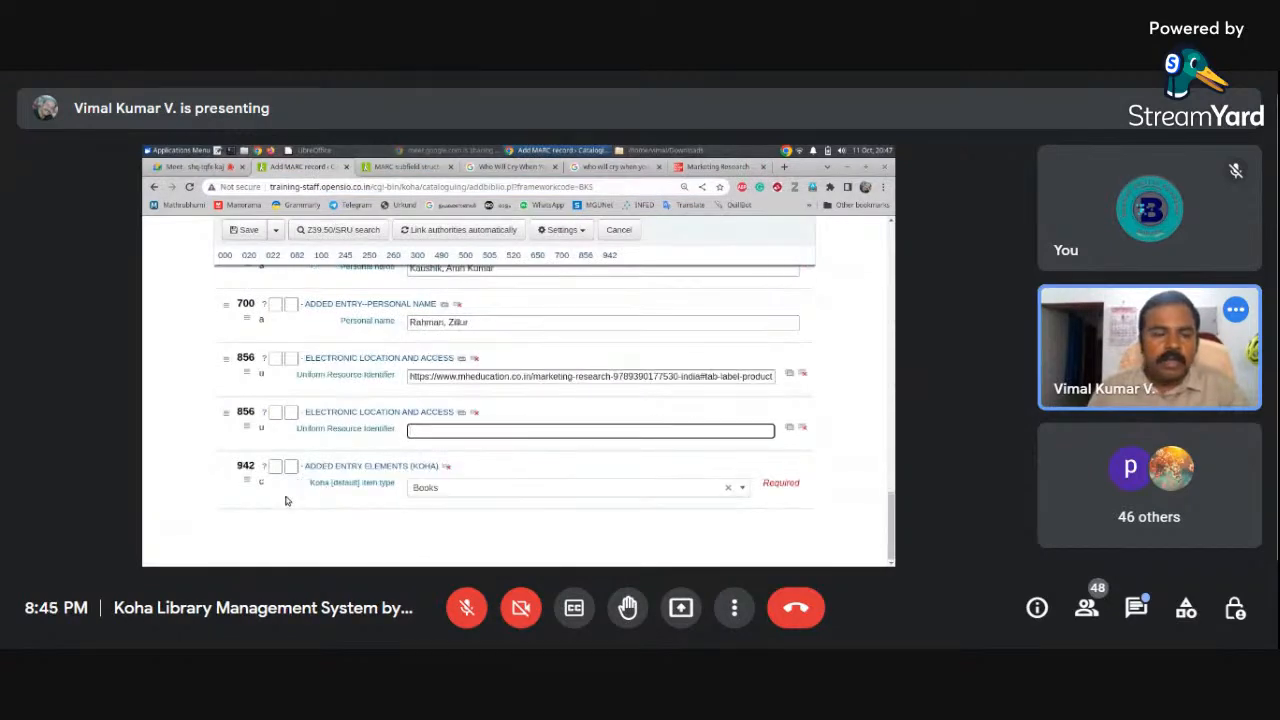
{"action": "left_click", "coordinate": [466, 494]}
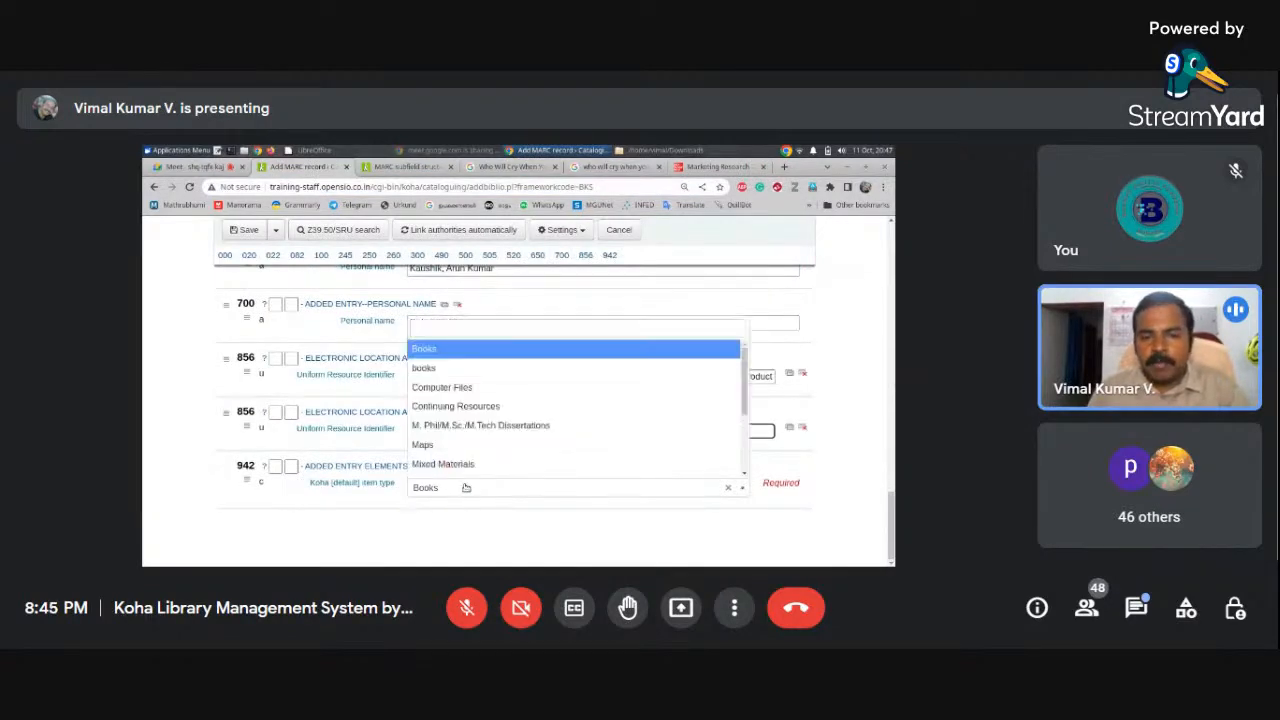
{"action": "left_click", "coordinate": [430, 350]}
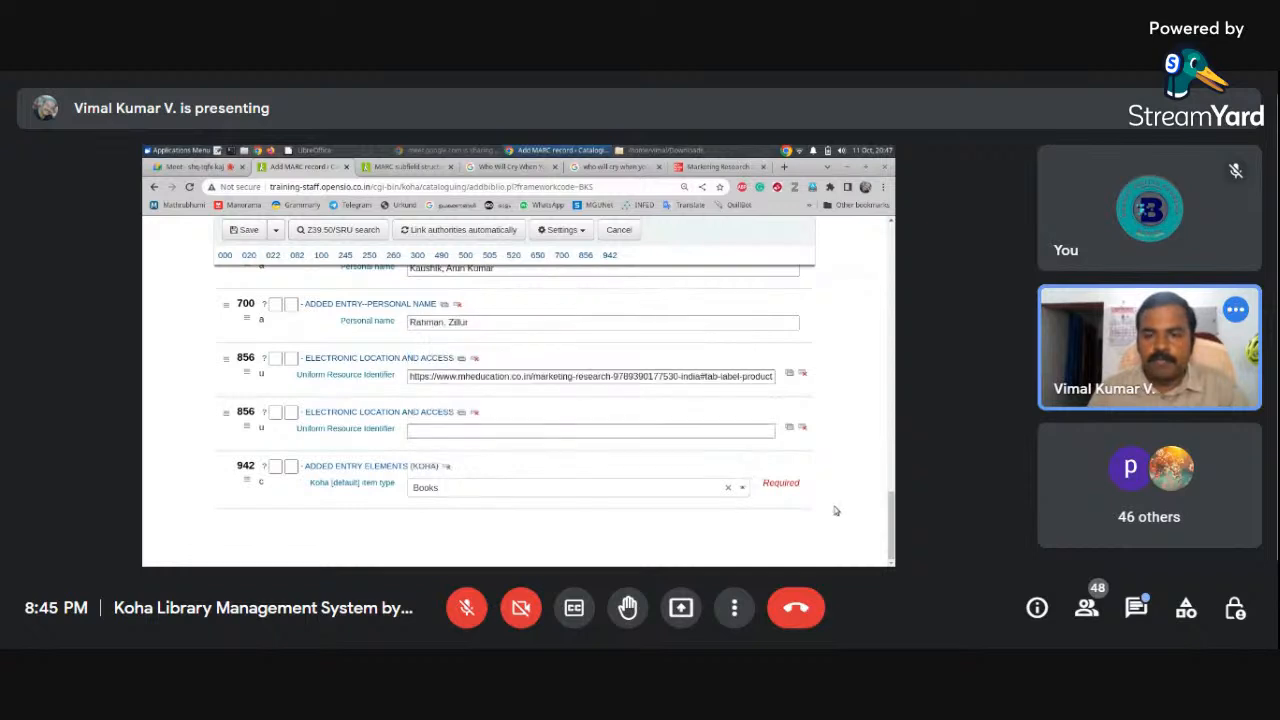
Review the rest of the MARC record and save it
{"action": "left_click_drag", "start_coordinate": [888, 457], "coordinate": [879, 241]}
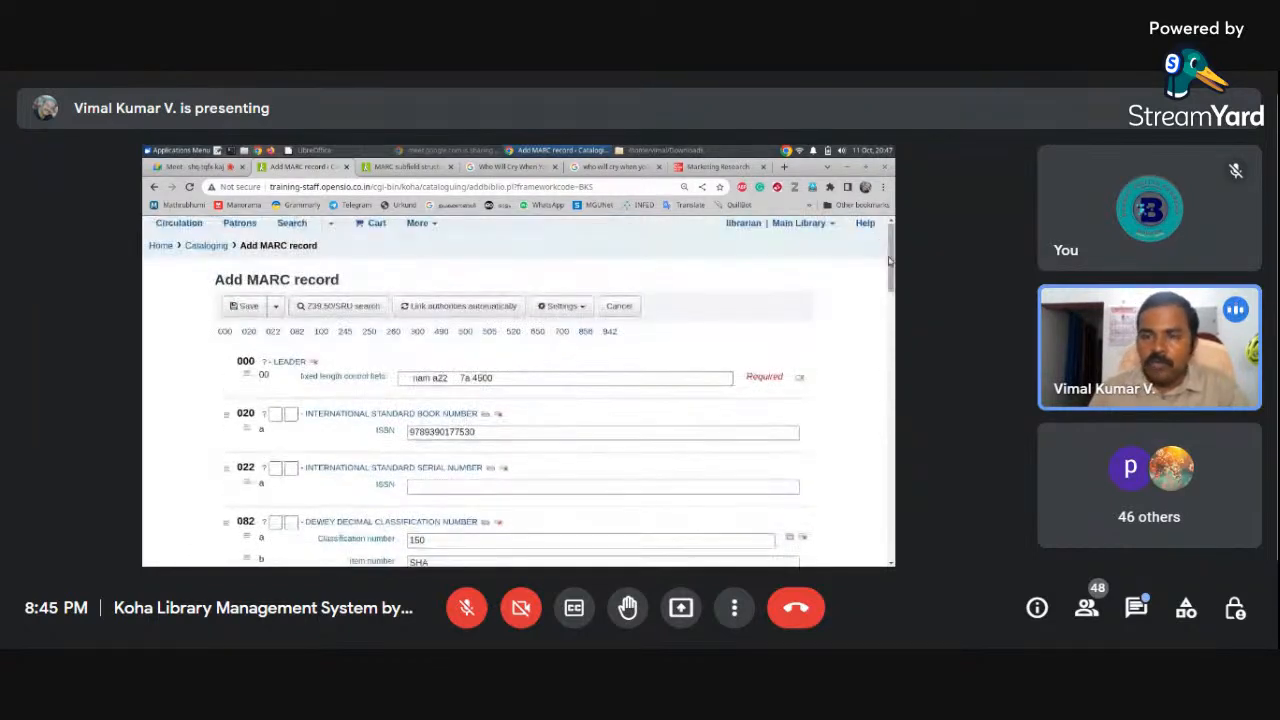
{"action": "scroll", "coordinate": [885, 250], "scroll_direction": "down", "scroll_amount": 1}
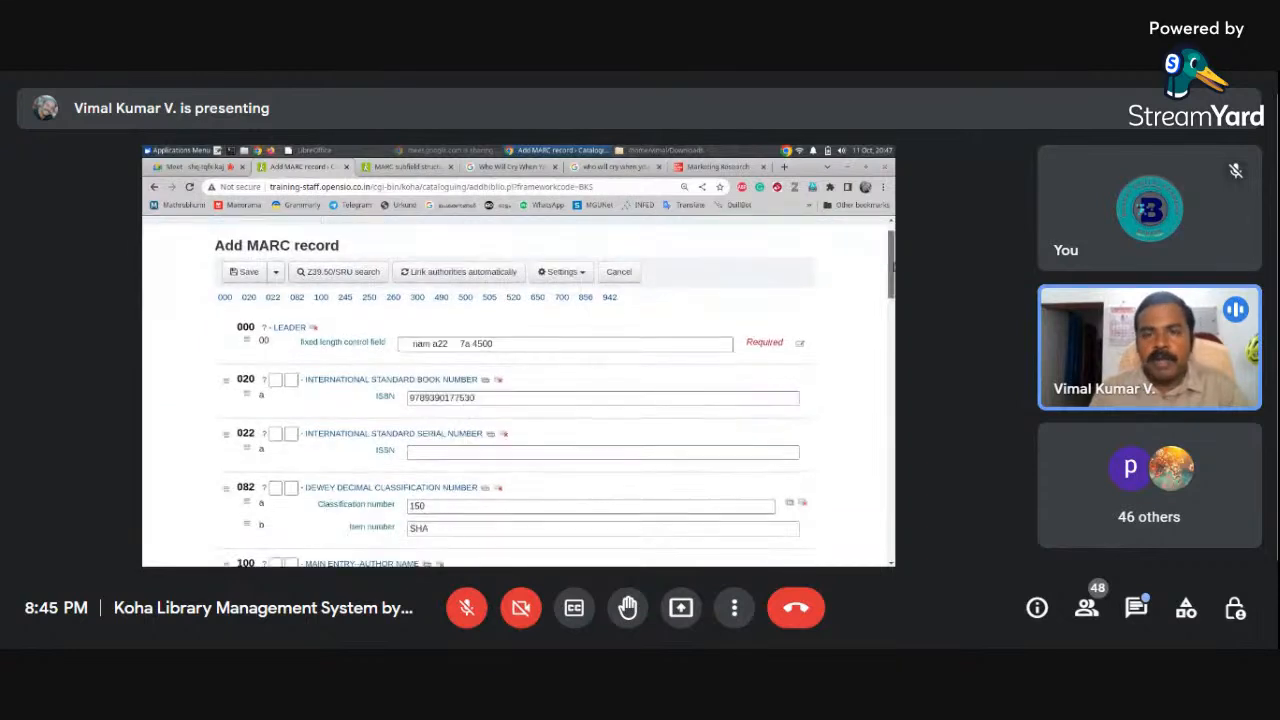
{"action": "scroll", "coordinate": [892, 266], "scroll_direction": "down", "scroll_amount": 1}
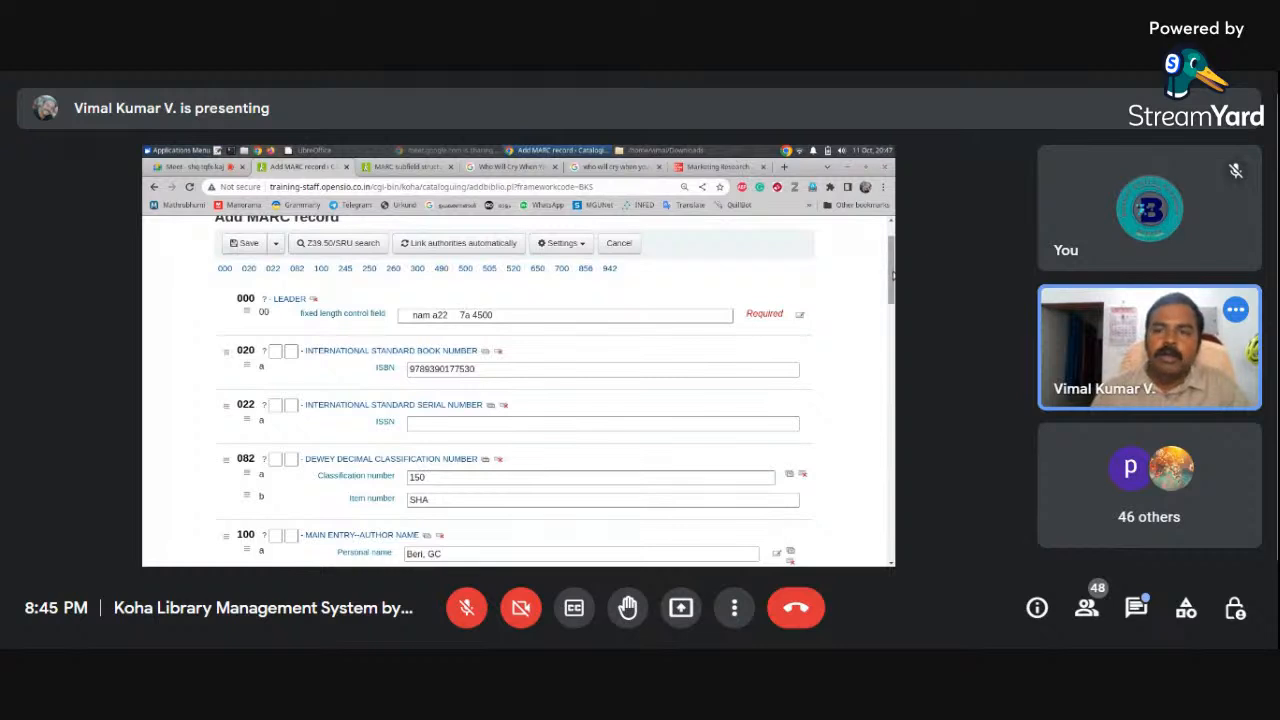
{"action": "left_click_drag", "start_coordinate": [892, 274], "coordinate": [889, 302]}
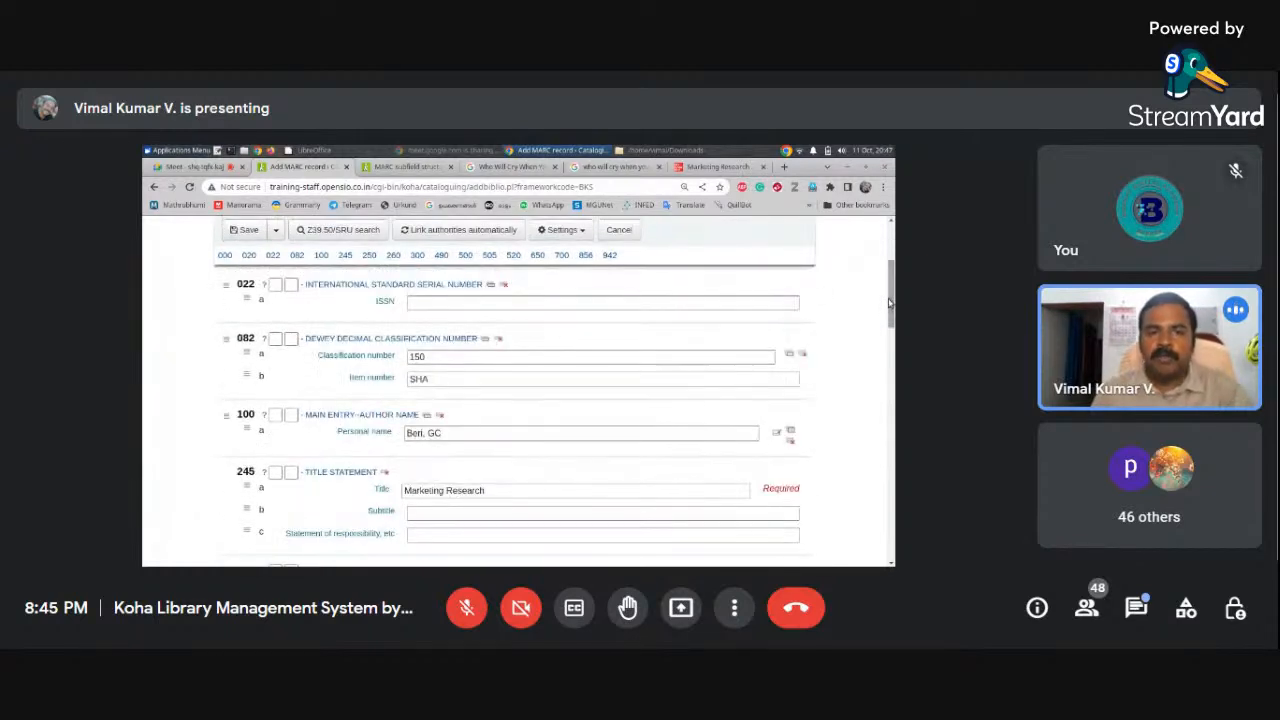
{"action": "left_click_drag", "start_coordinate": [889, 302], "coordinate": [884, 421]}
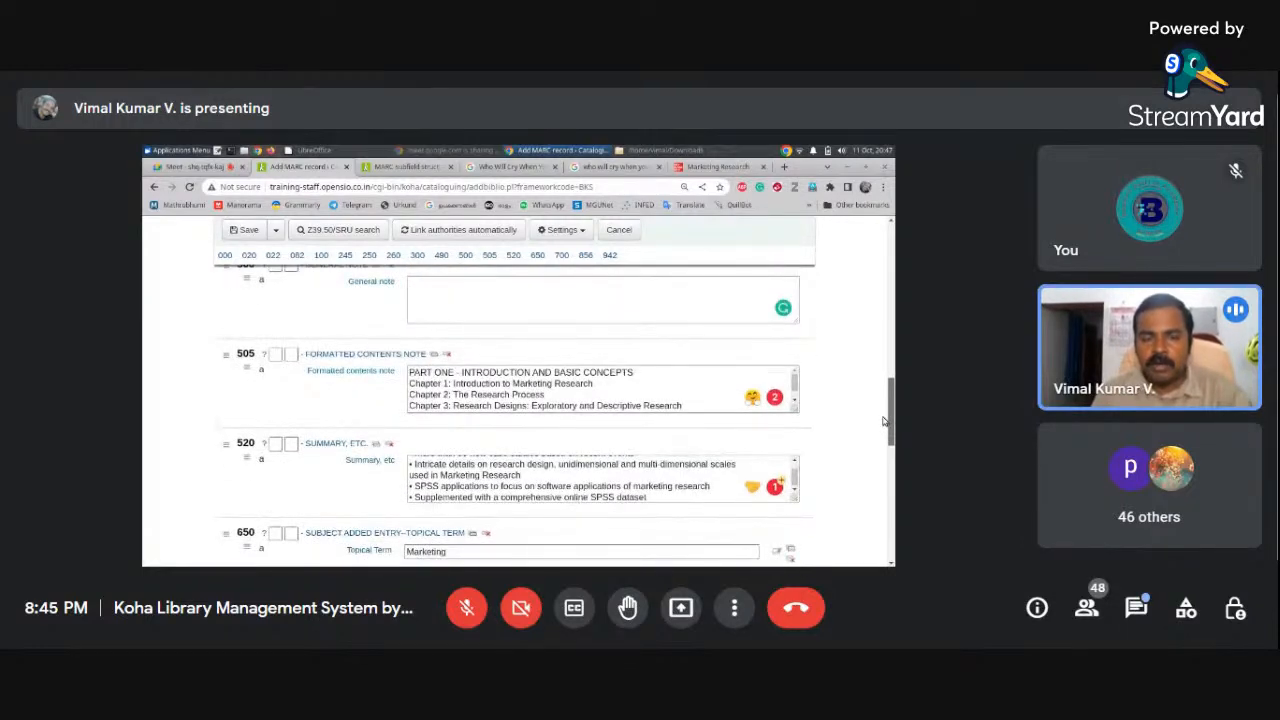
{"action": "left_click_drag", "start_coordinate": [890, 413], "coordinate": [877, 531]}
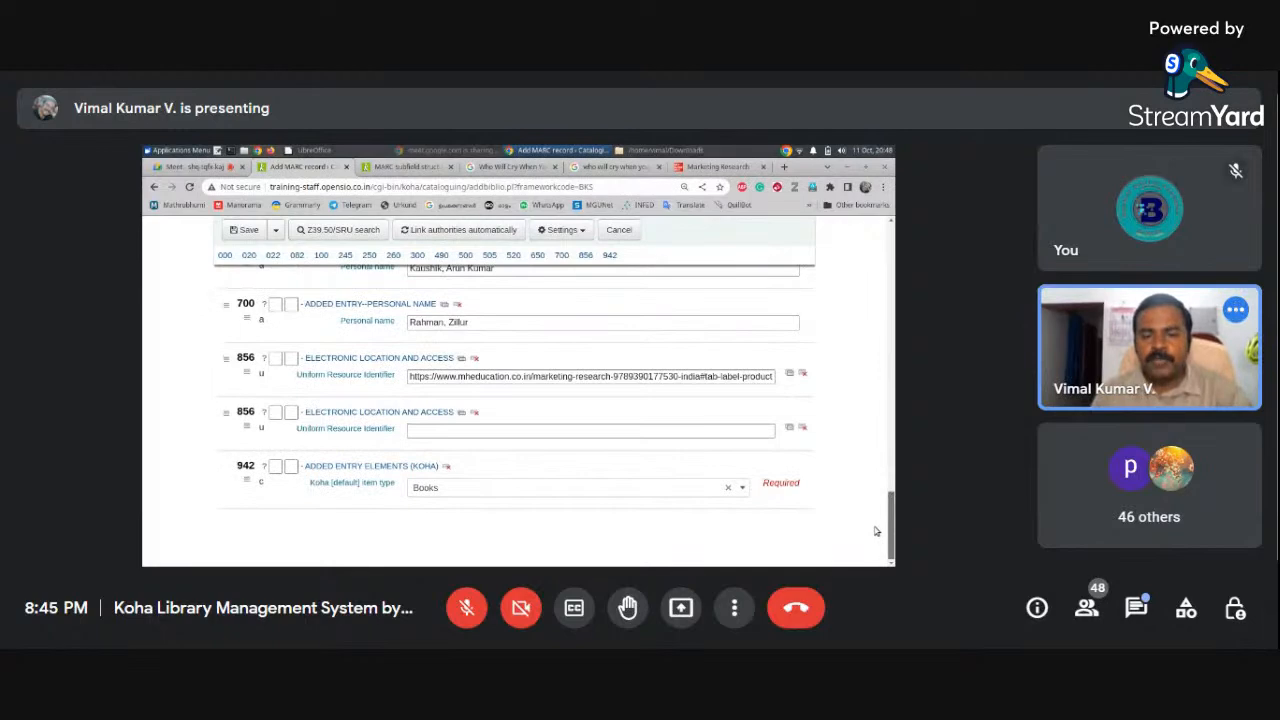
{"action": "scroll", "coordinate": [338, 249], "scroll_direction": "up", "scroll_amount": 15}
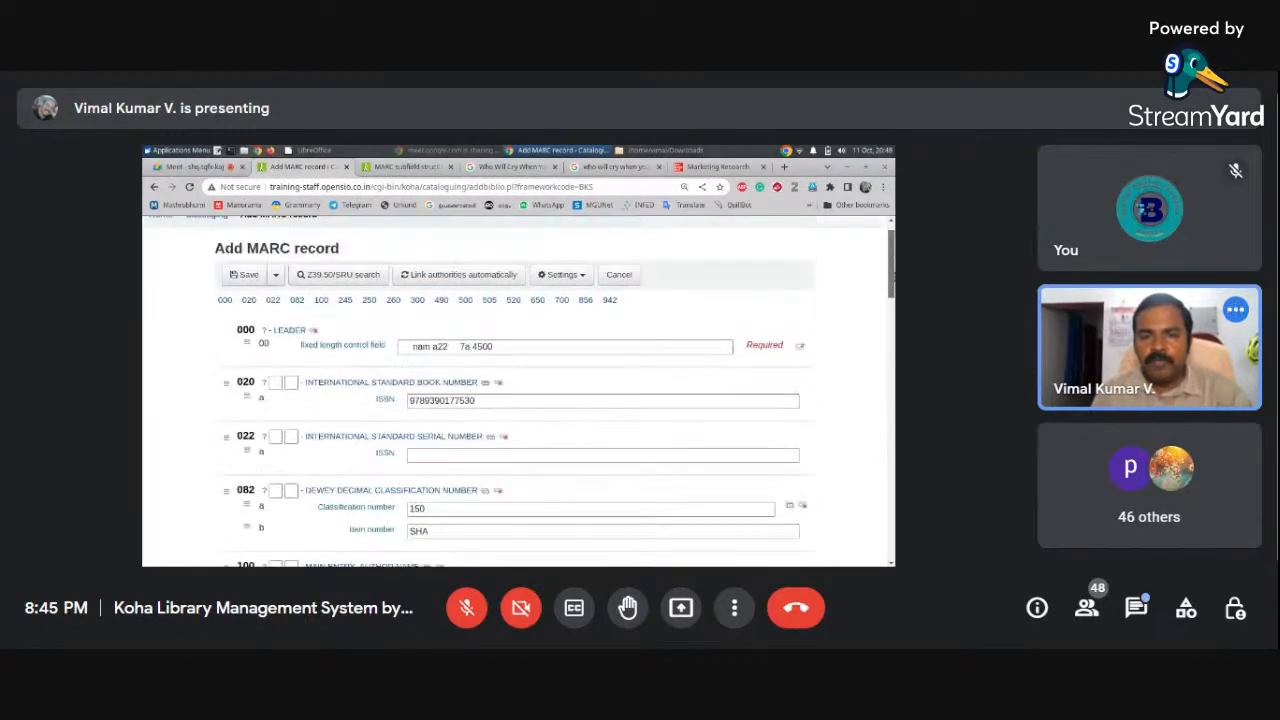
{"action": "left_click", "coordinate": [241, 287]}
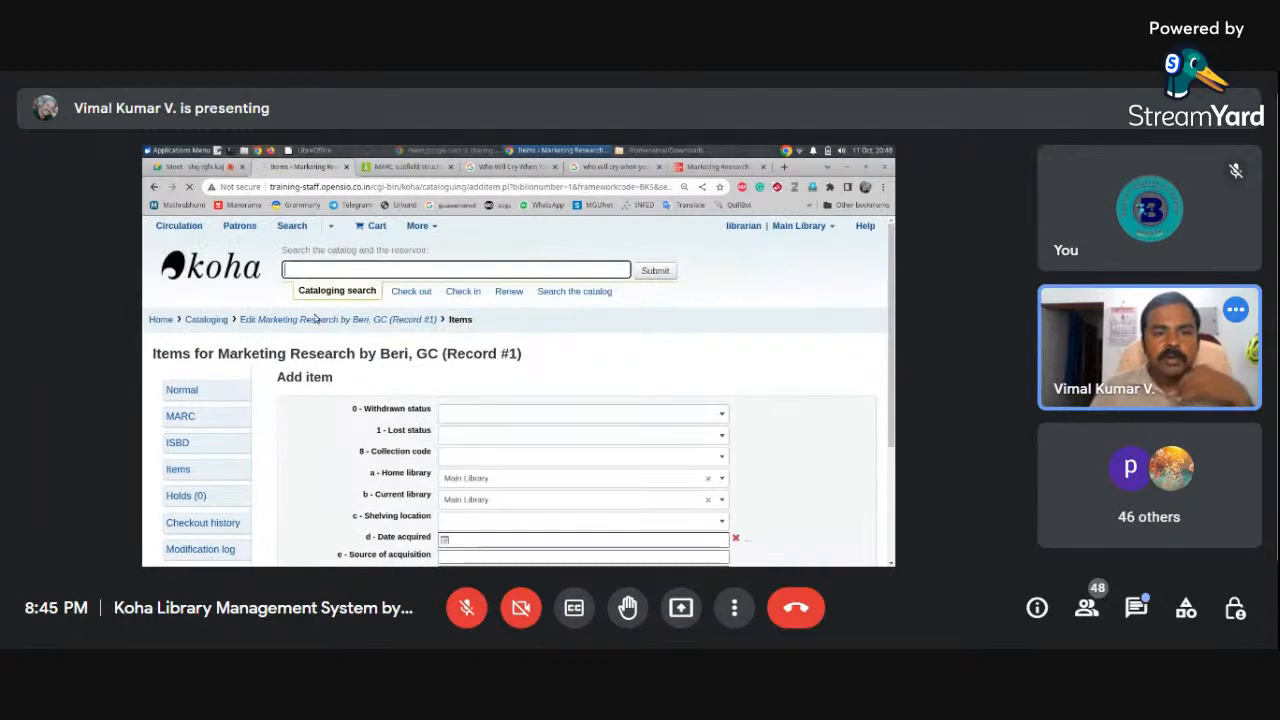
Set both home and current library to Mahatma Gandhi University Library
{"action": "scroll", "coordinate": [891, 408], "scroll_direction": "down", "scroll_amount": 3}
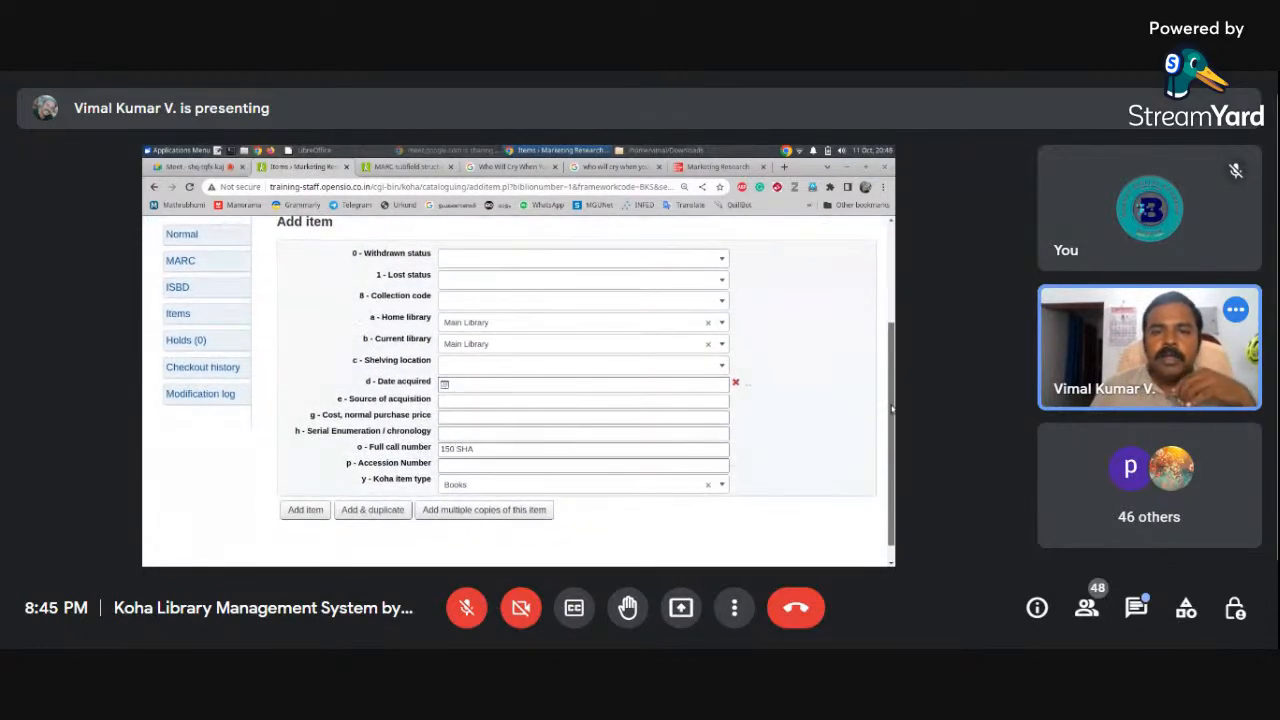
{"action": "left_click_drag", "start_coordinate": [891, 408], "coordinate": [891, 393]}
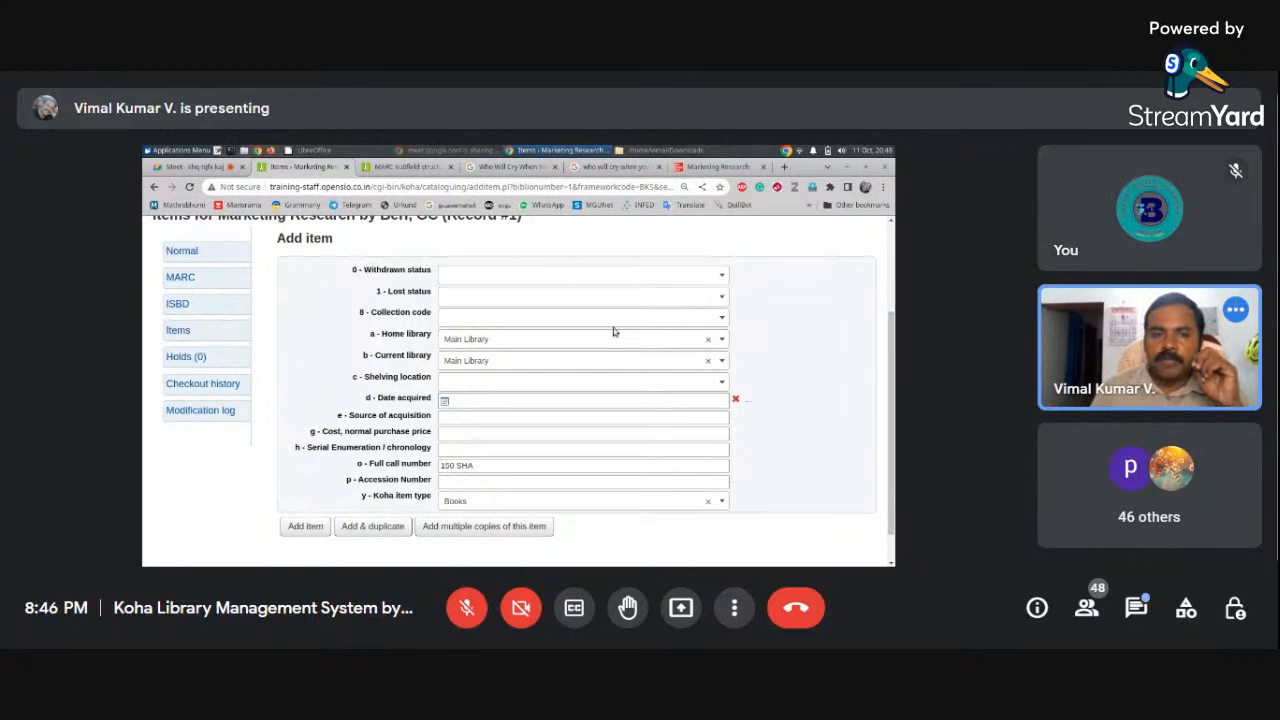
{"action": "left_click", "coordinate": [502, 342]}
{"action": "left_click", "coordinate": [502, 404]}
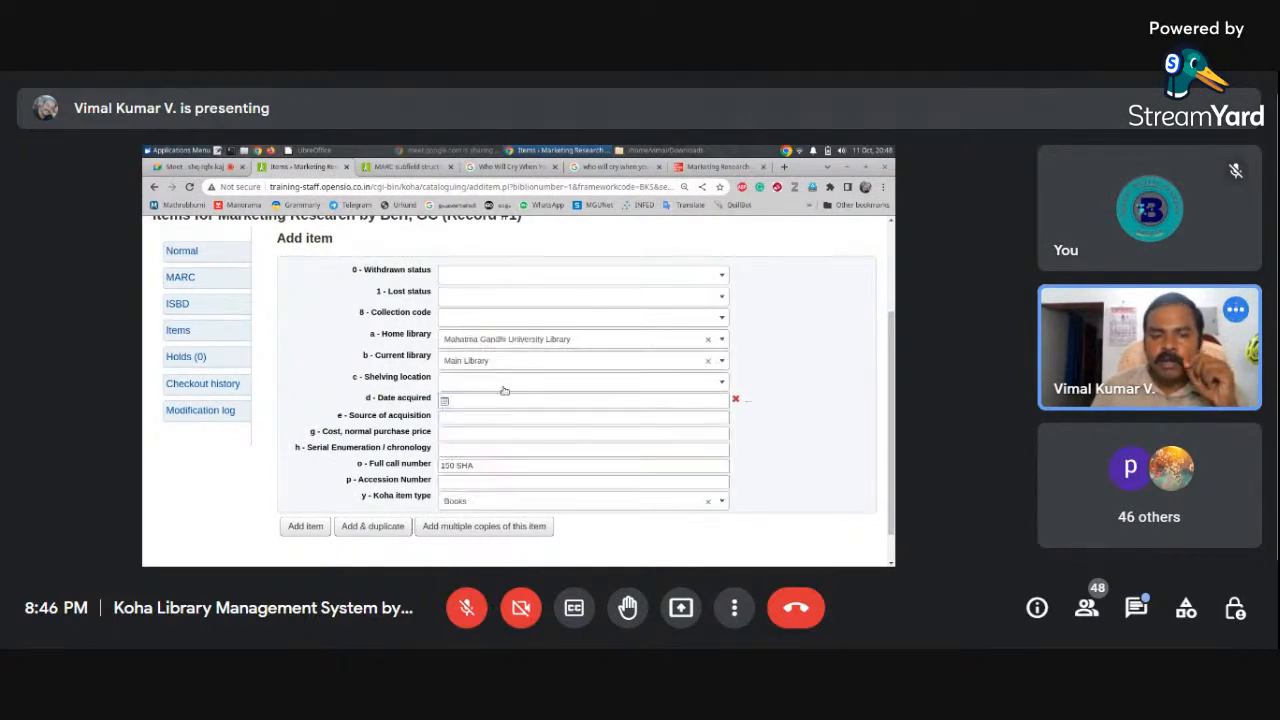
{"action": "left_click", "coordinate": [503, 358]}
{"action": "left_click", "coordinate": [506, 424]}
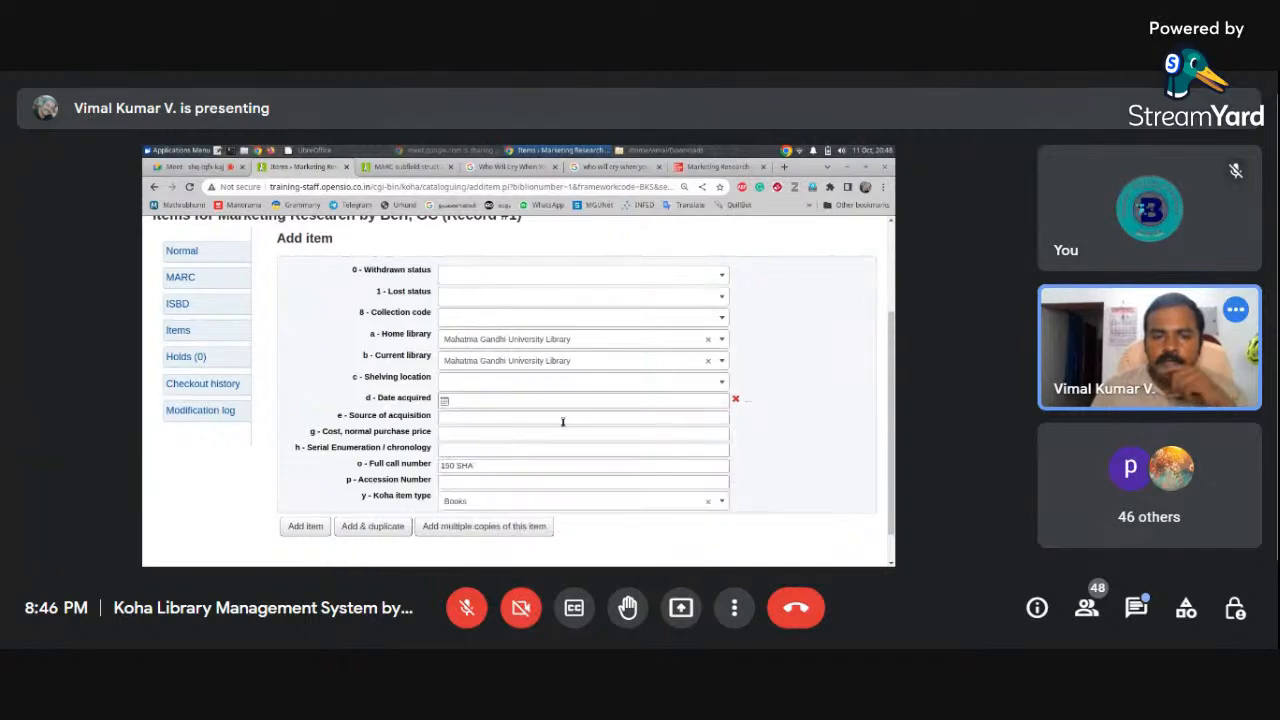
{"action": "scroll", "coordinate": [608, 380], "scroll_direction": "down", "scroll_amount": 1}
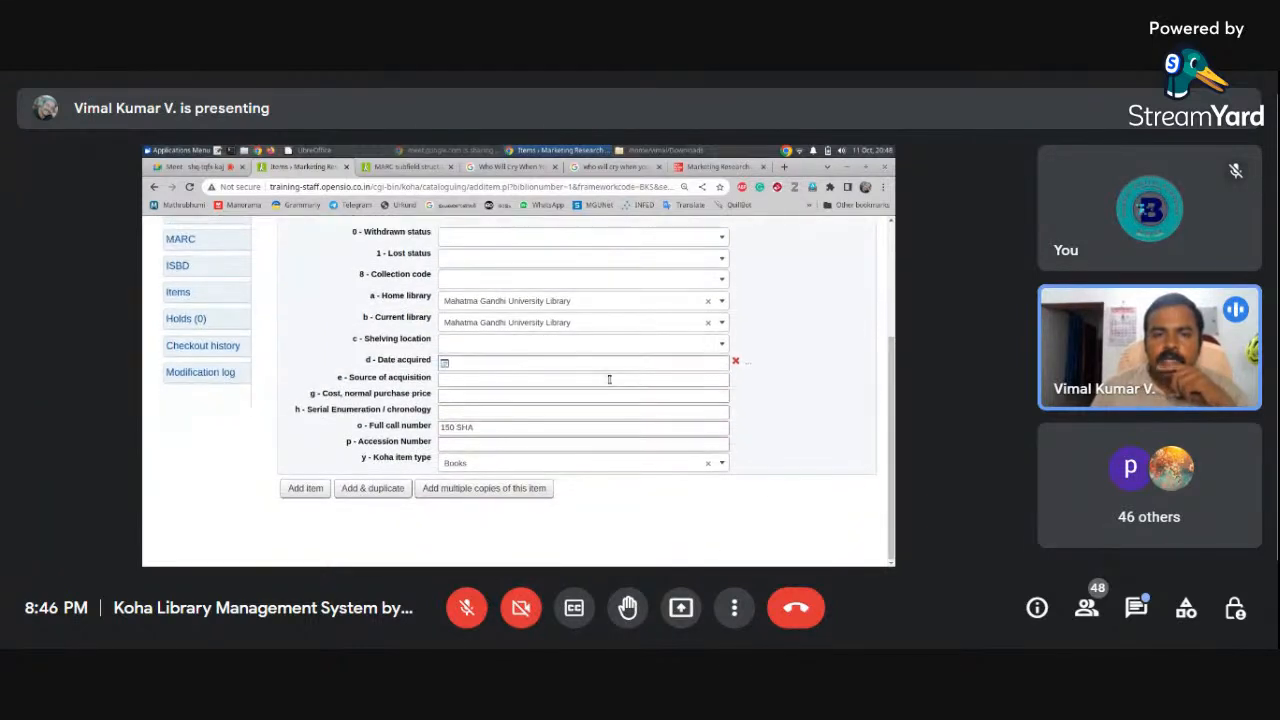
{"action": "left_click", "coordinate": [608, 348]}
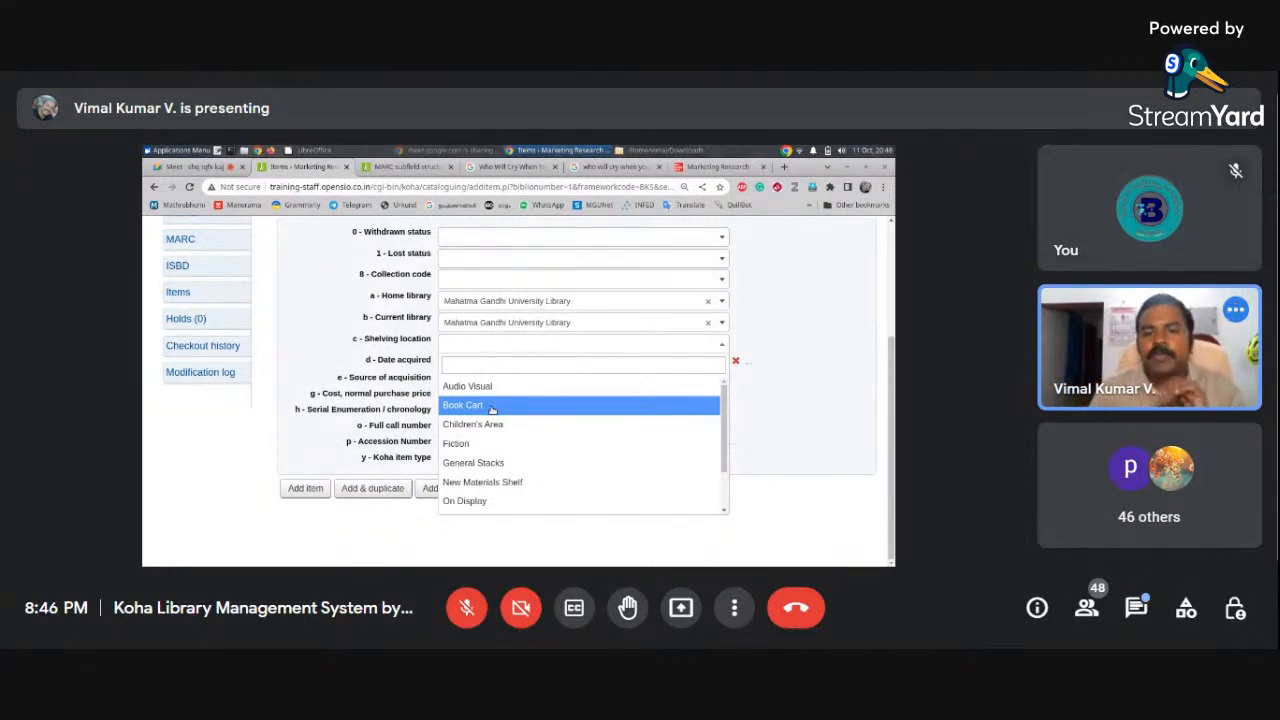
Set the item's shelving location to General Stacks
{"action": "left_click", "coordinate": [493, 345]}
{"action": "left_click", "coordinate": [493, 345]}
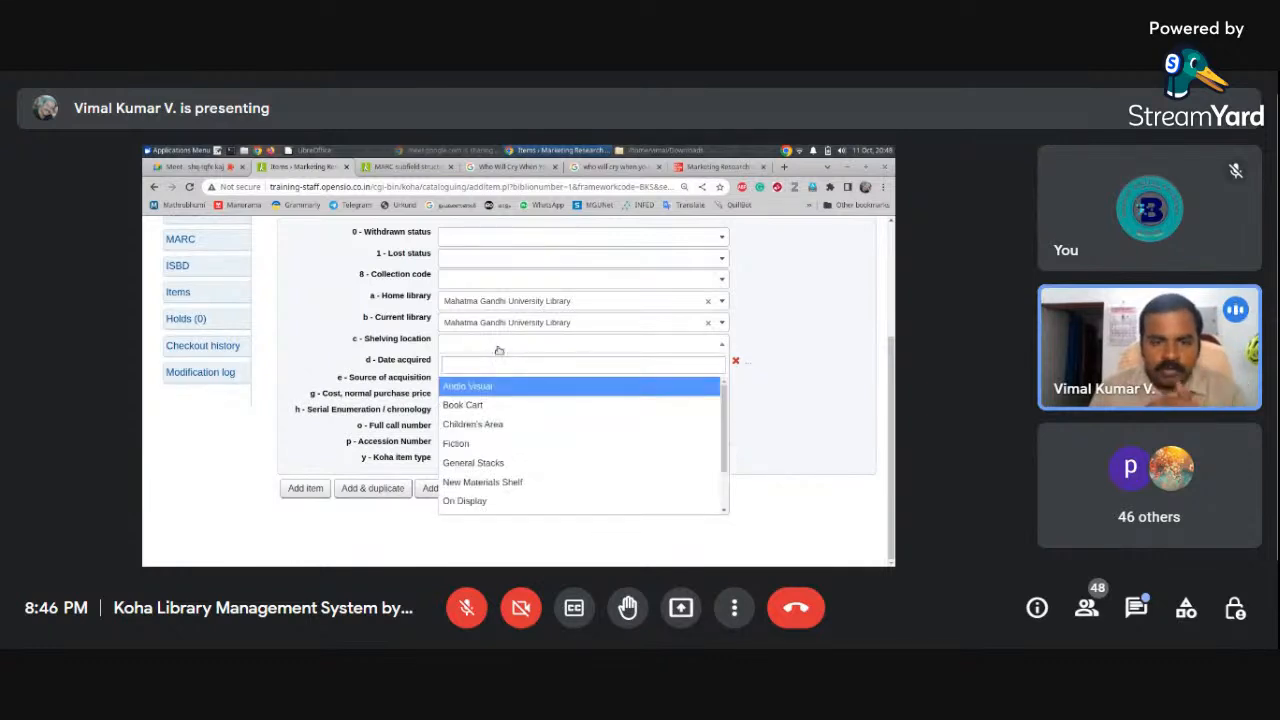
{"action": "left_click", "coordinate": [498, 466]}
{"action": "left_click", "coordinate": [506, 344]}
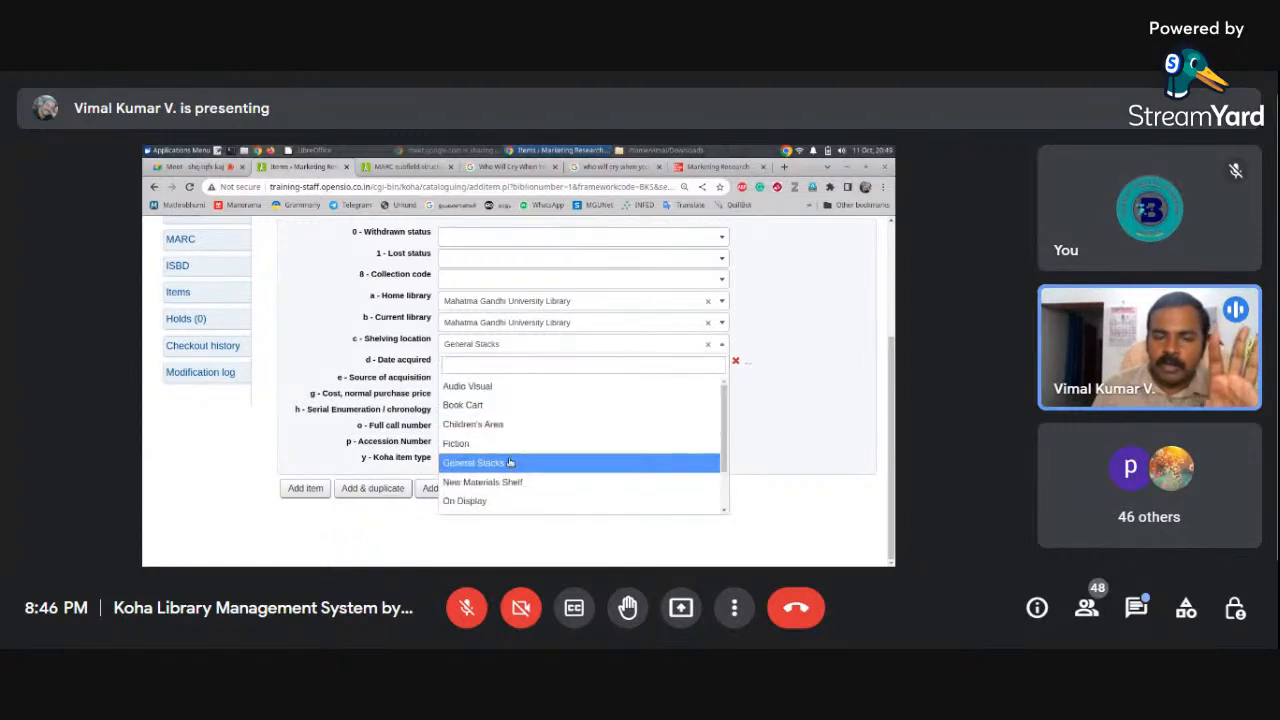
{"action": "left_click", "coordinate": [509, 466]}
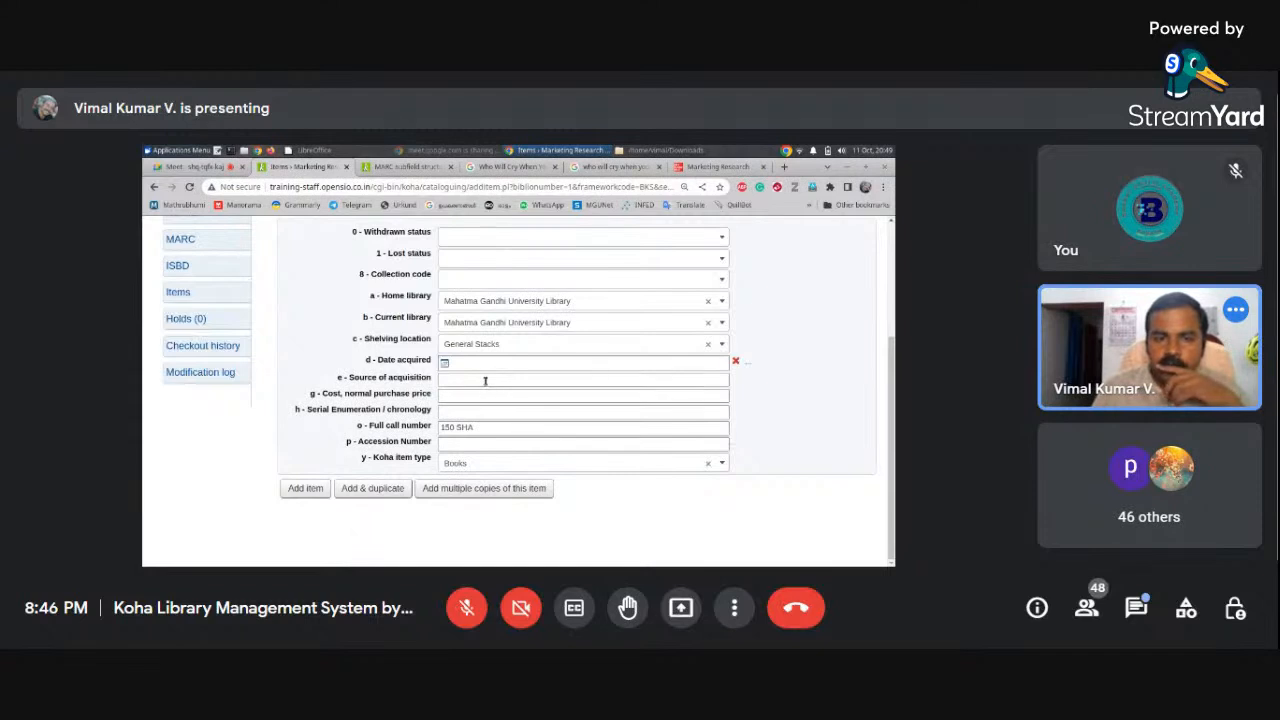
{"action": "left_click", "coordinate": [455, 364]}
Set date acquired 11/10/2022, source Modern Books, Trivandrum, cost 800, and leave serial enumeration blank
{"action": "left_click", "coordinate": [516, 482]}
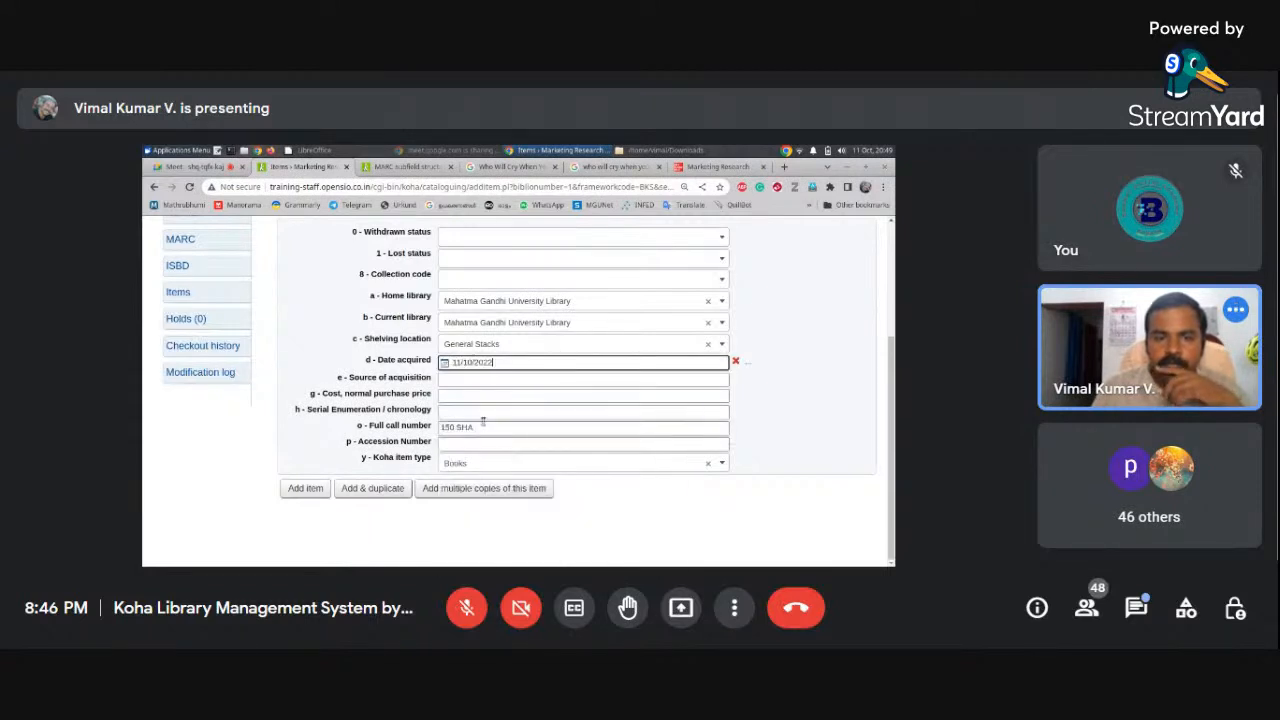
{"action": "left_click", "coordinate": [469, 380]}
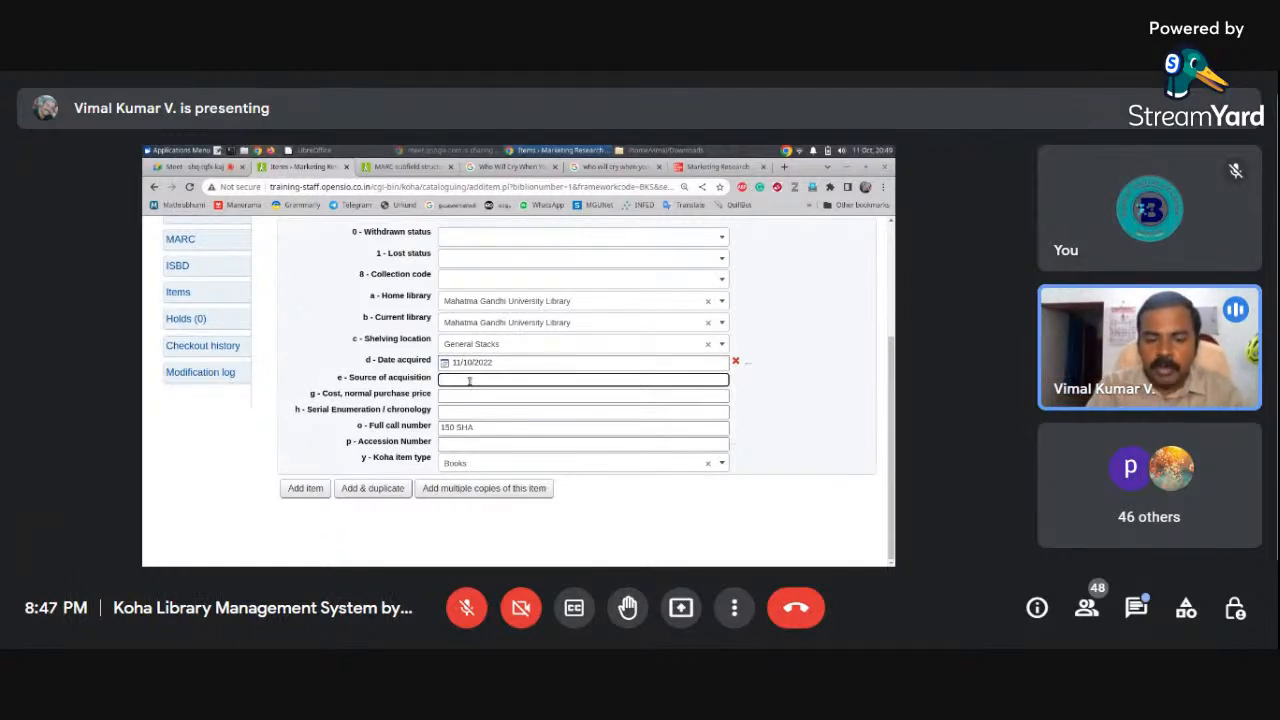
{"action": "type", "text": "Modern Book"}
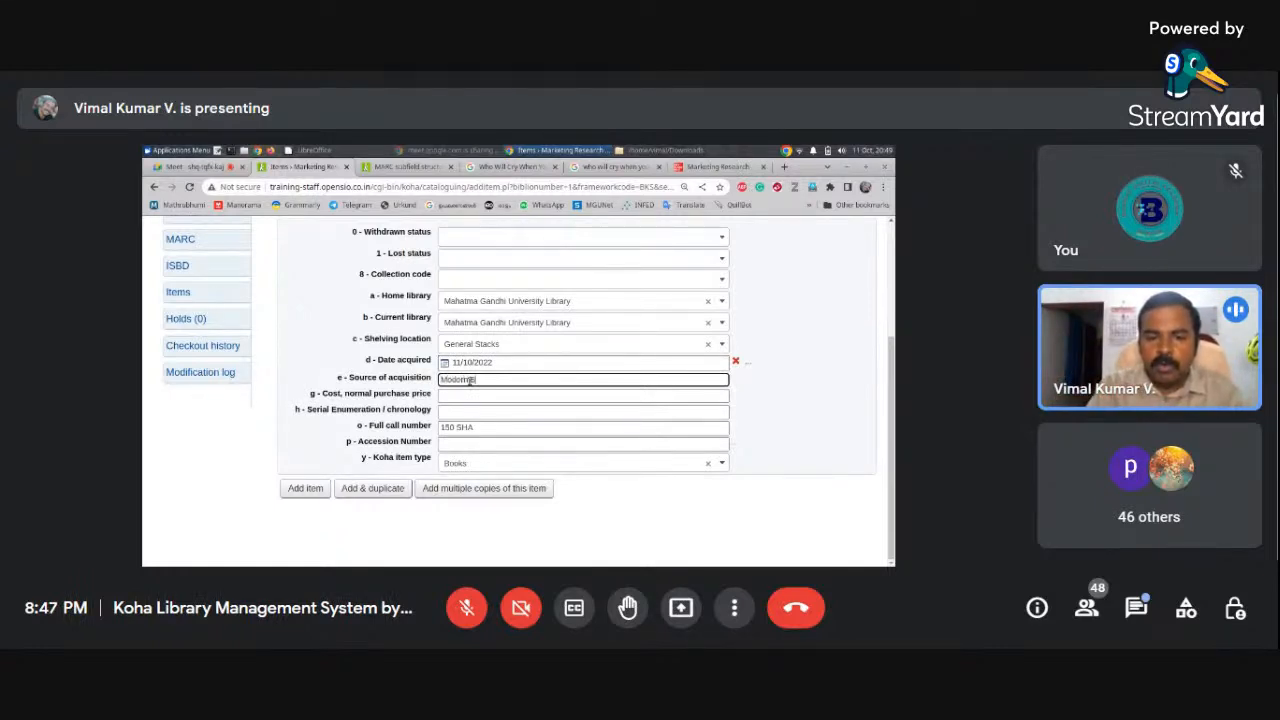
{"action": "type", "text": "s, Trivandrum"}
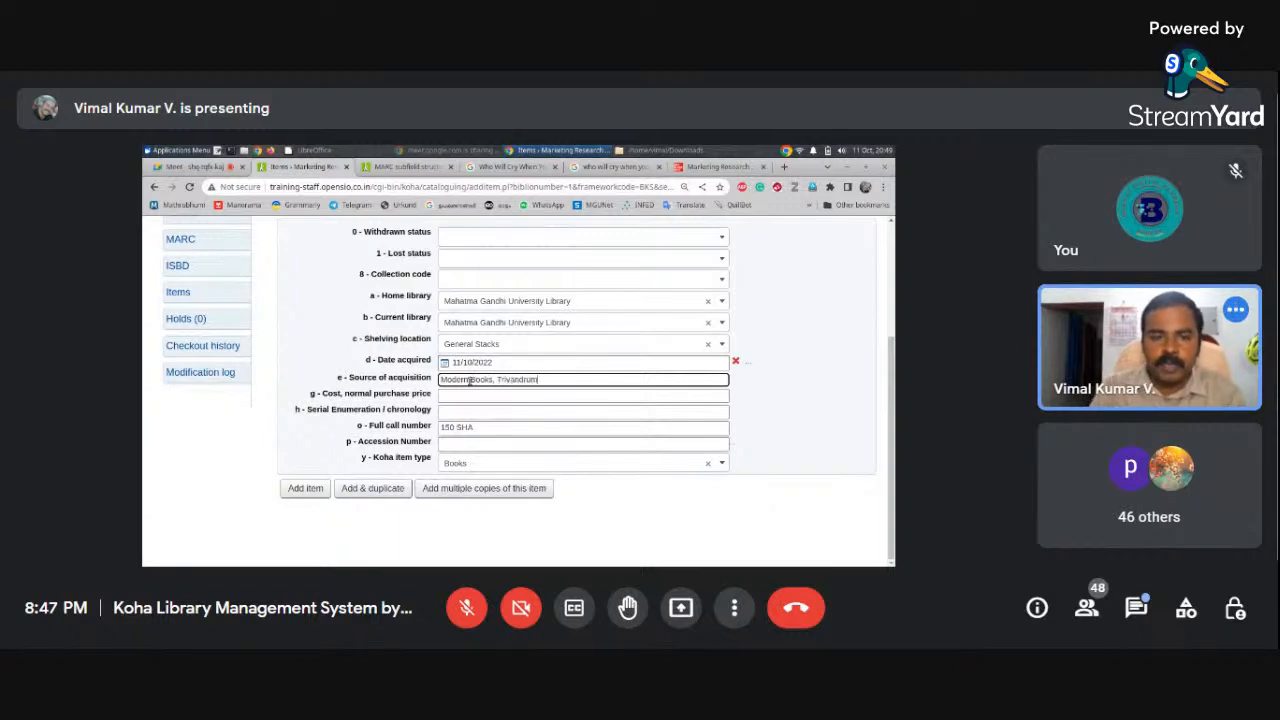
{"action": "left_click", "coordinate": [480, 397]}
{"action": "type", "text": "800"}
{"action": "left_click", "coordinate": [473, 415]}
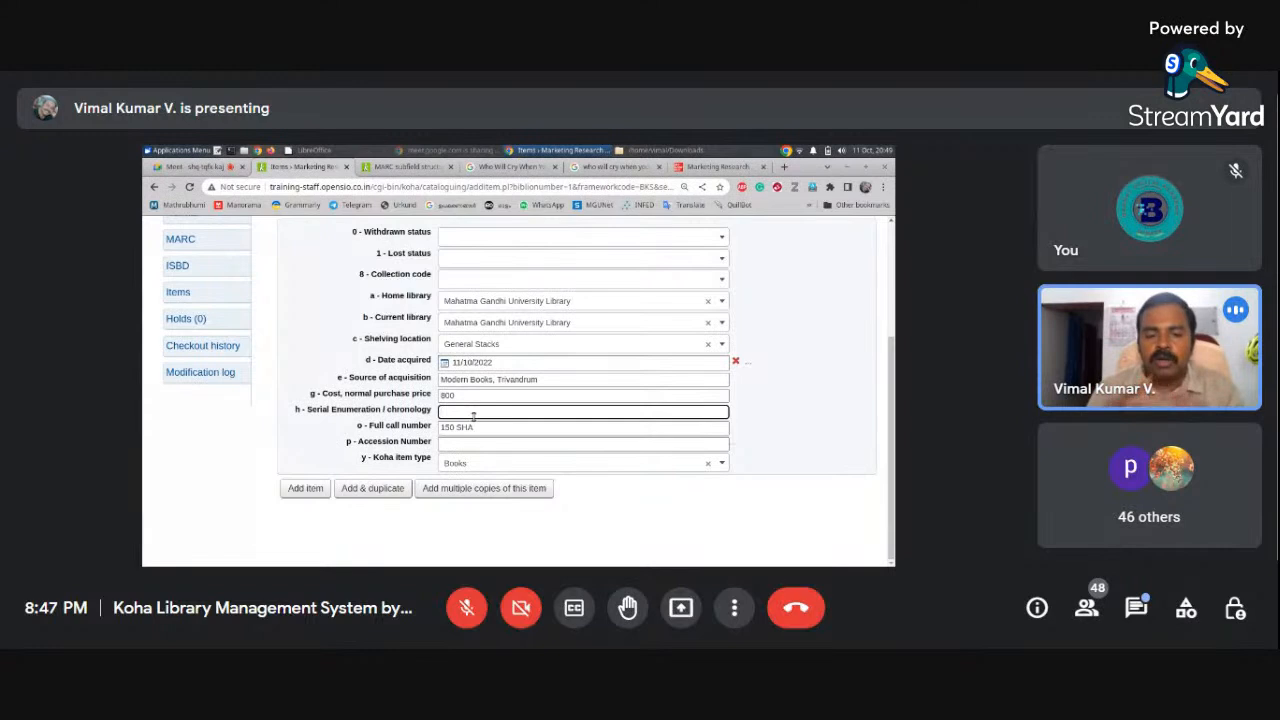
{"action": "type", "text": "-1"}
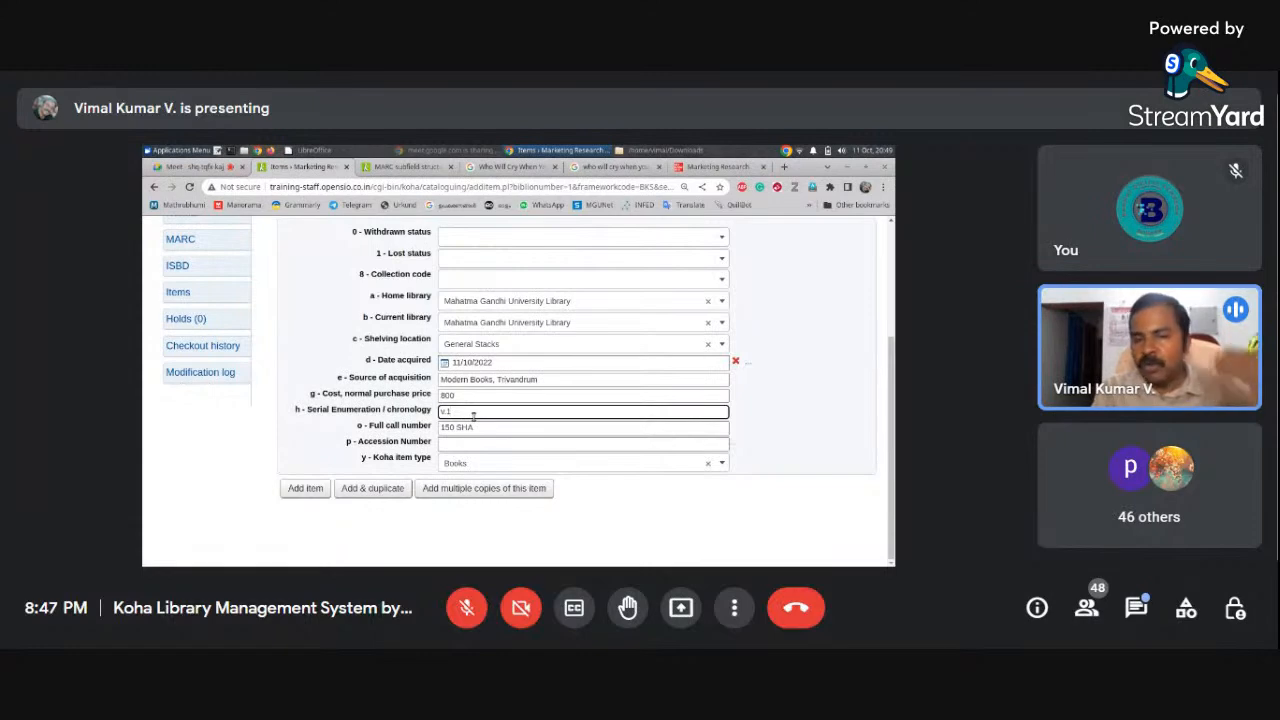
{"action": "key", "text": "BackSpace"}
{"action": "key", "text": "BackSpace"}
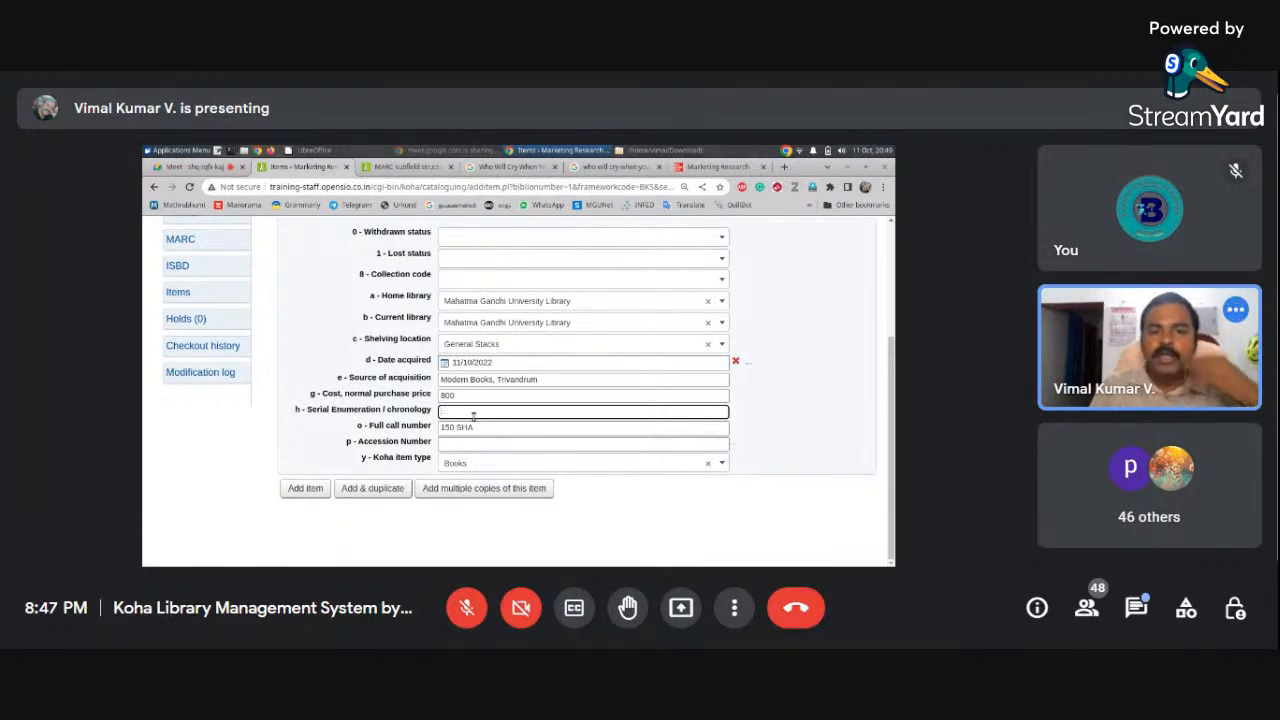
{"action": "key", "text": "BackSpace"}
{"action": "left_click", "coordinate": [488, 428]}
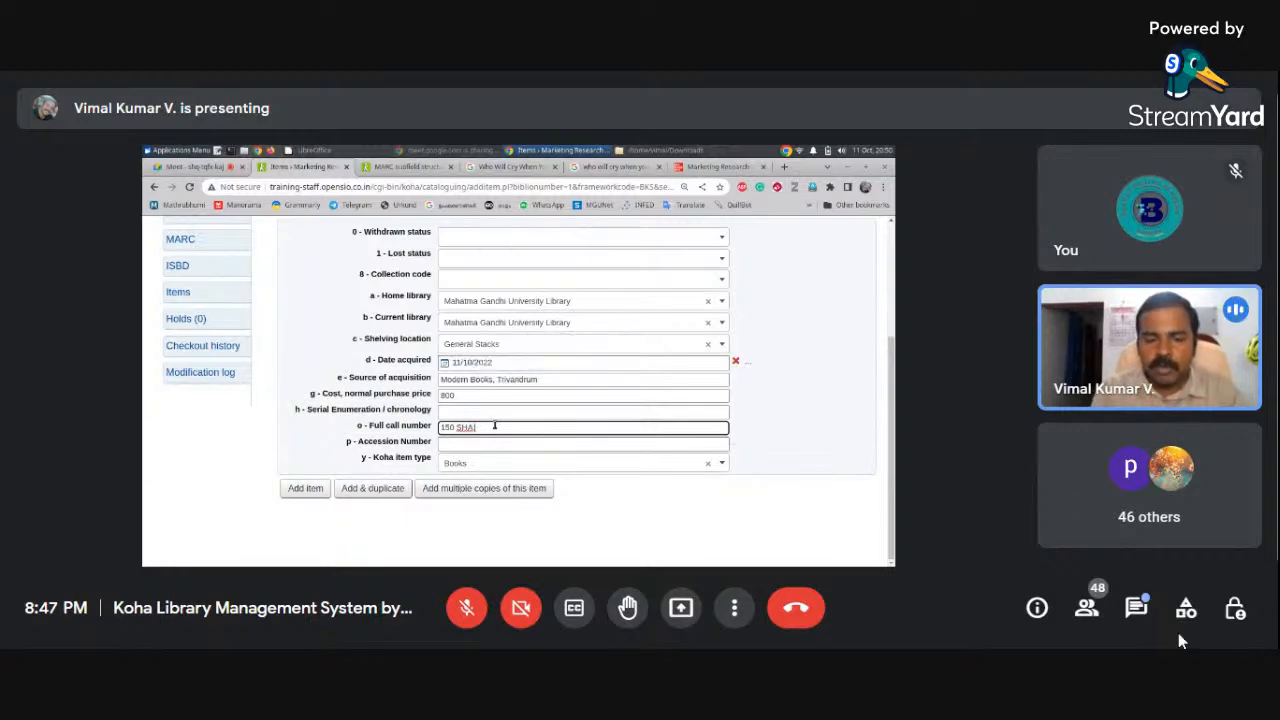
Open the in-call messages panel and clear the old chat draft
{"action": "left_click", "coordinate": [1136, 607]}
{"action": "left_click_drag", "start_coordinate": [1007, 551], "coordinate": [920, 549]}
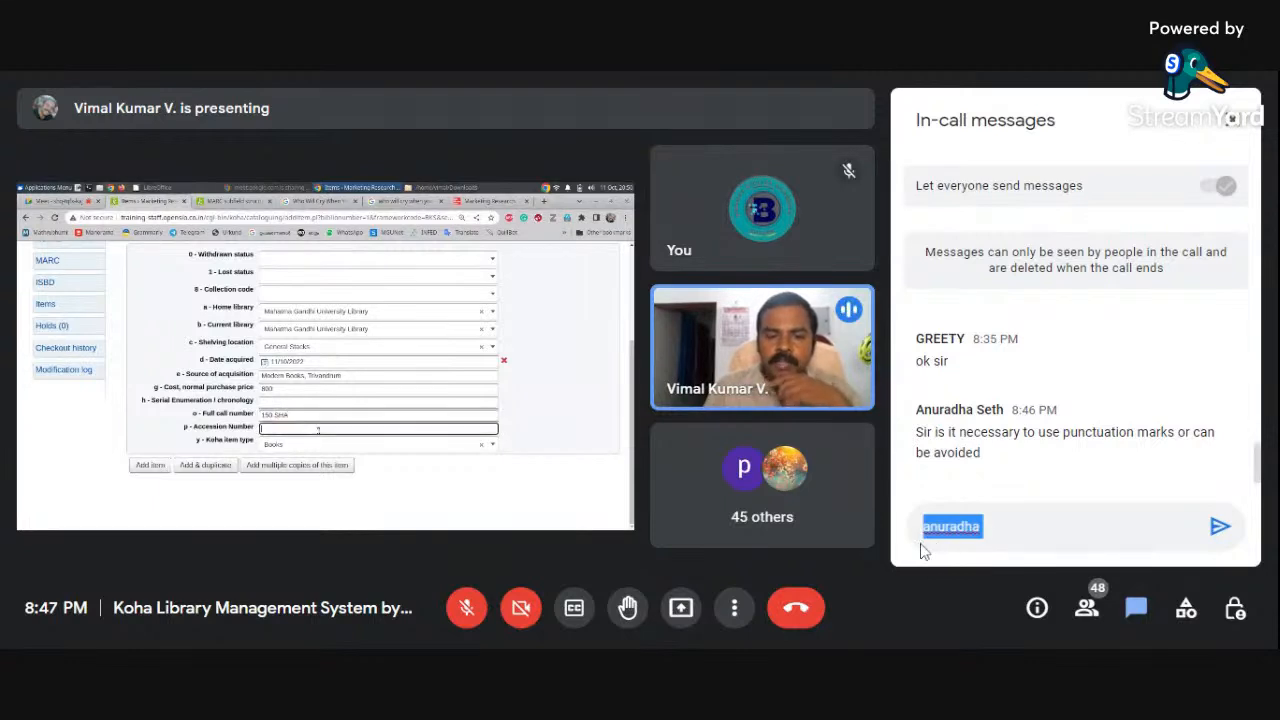
{"action": "type", "text": "kindly"}
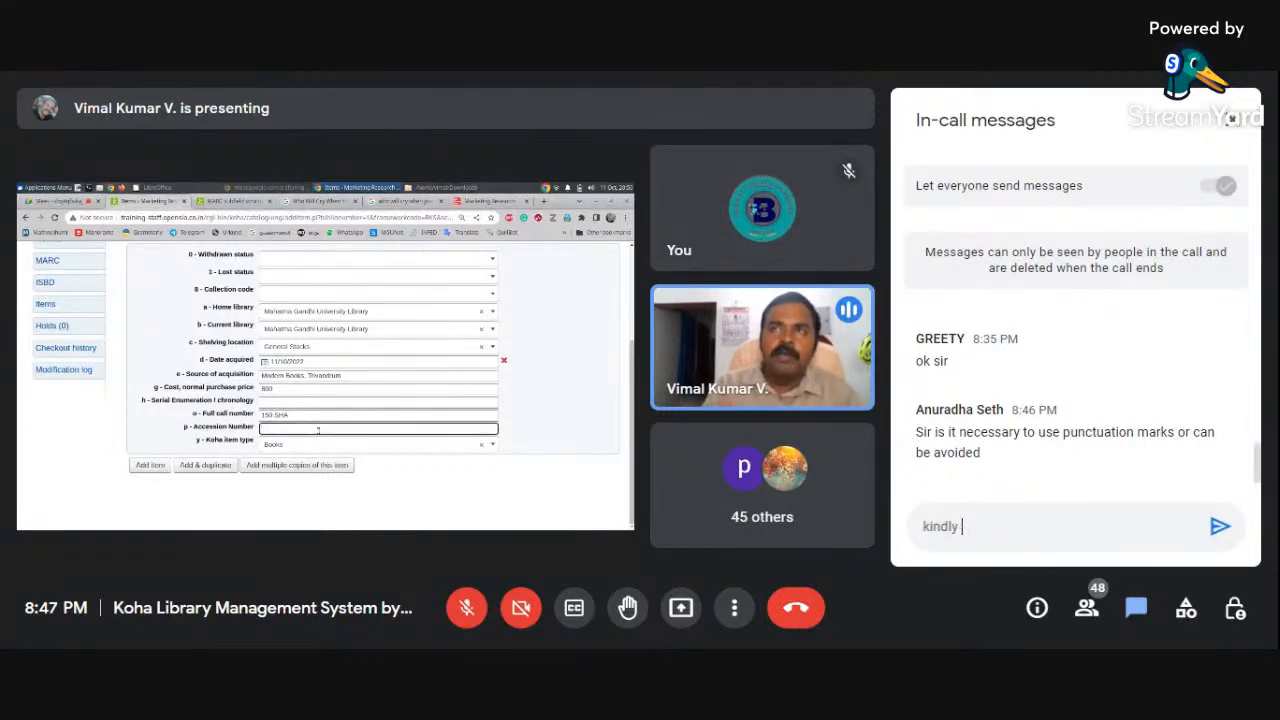
{"action": "key", "text": "BackSpace"}
{"action": "key", "text": "BackSpace"}
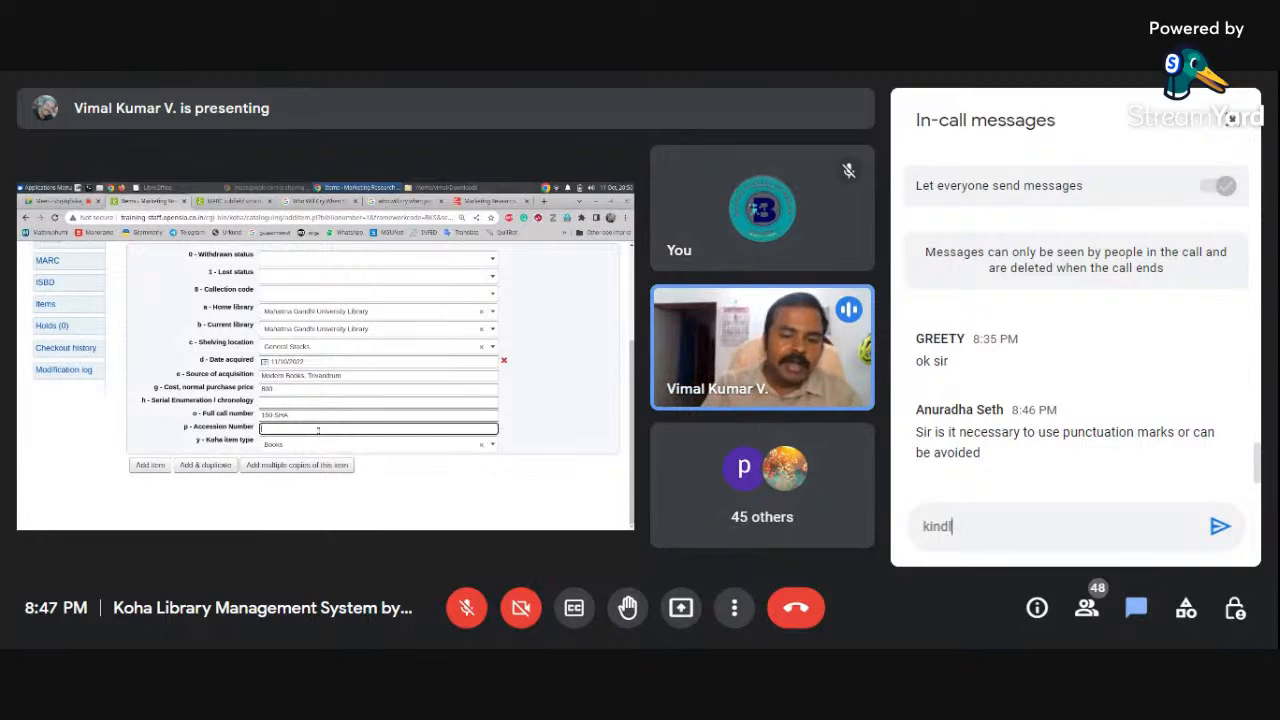
{"action": "key", "text": "BackSpace"}
{"action": "key", "text": "BackSpace"}
{"action": "key", "text": "BackSpace"}
{"action": "key", "text": "BackSpace"}
{"action": "key", "text": "BackSpace"}
Draft 'after complete session' with a second line 'kindly write your commets'
{"action": "type", "text": "after "}
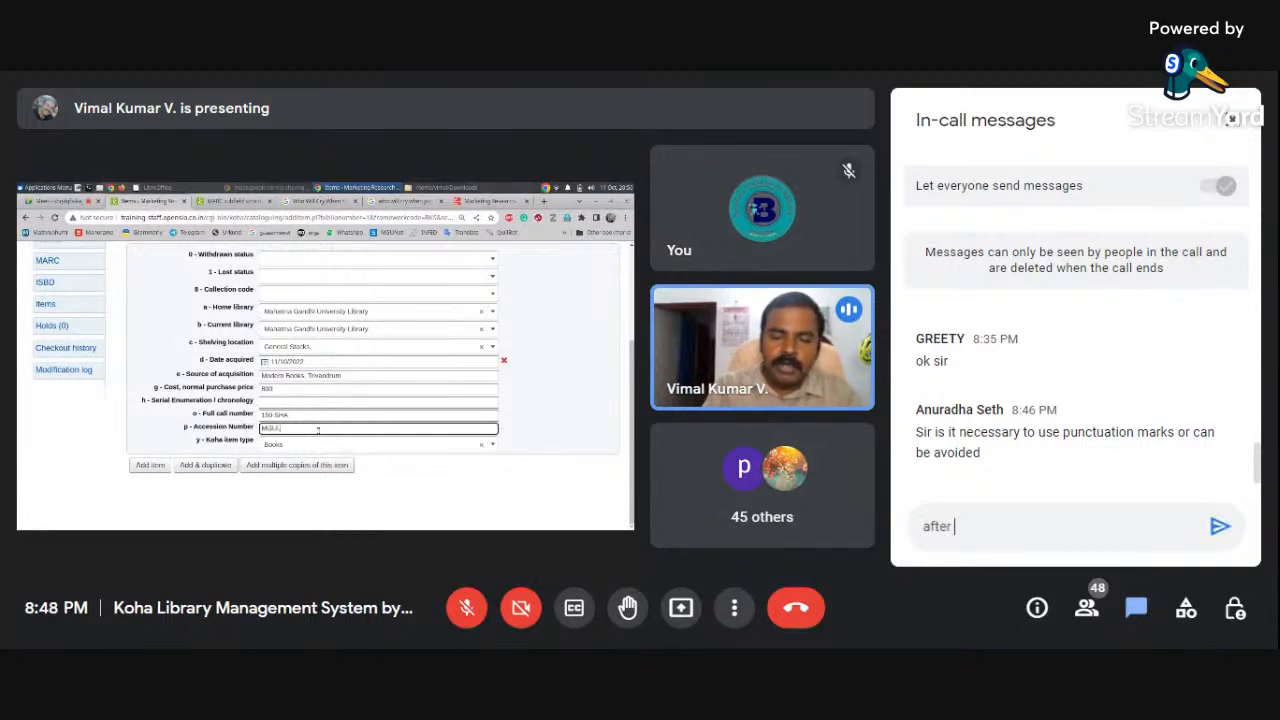
{"action": "type", "text": "co"}
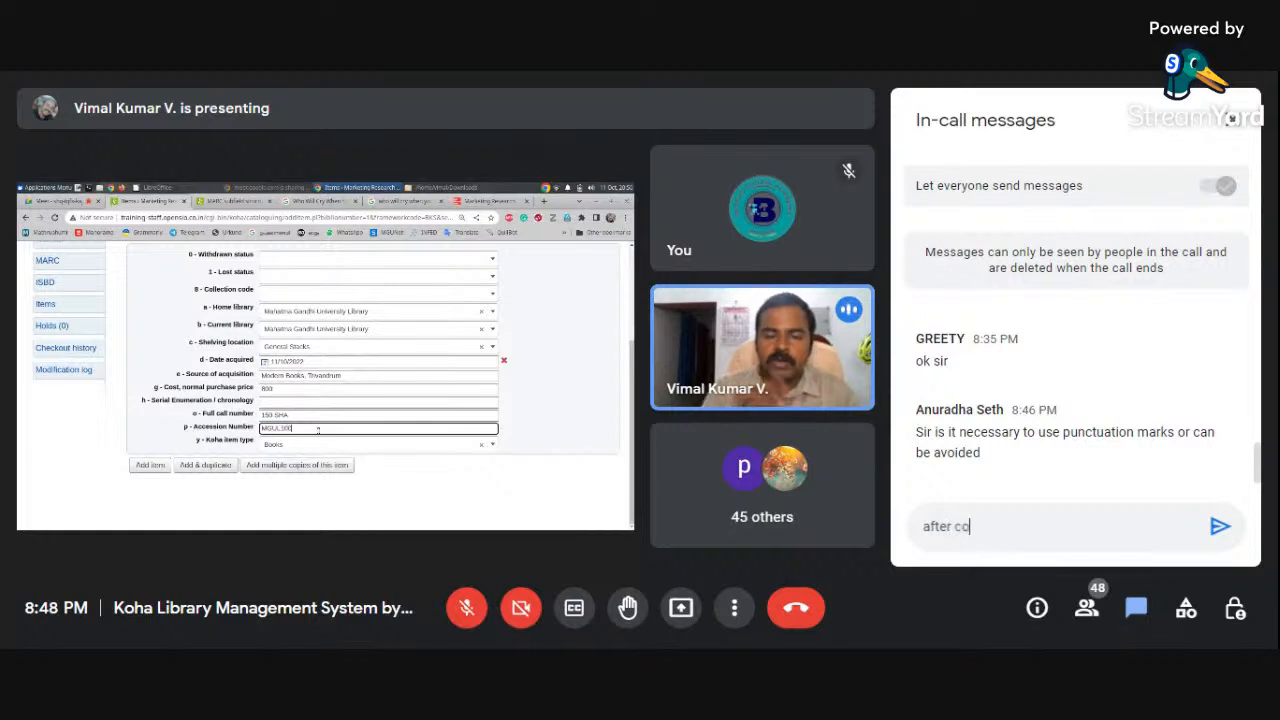
{"action": "type", "text": "m"}
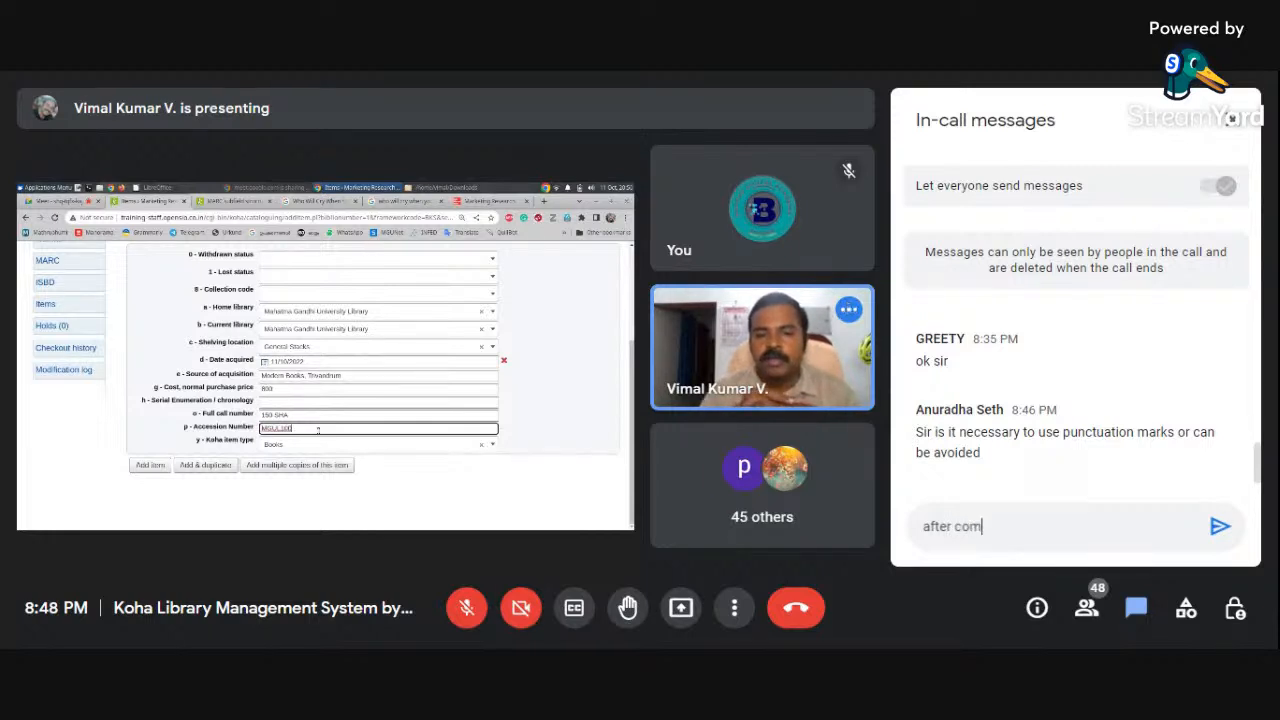
{"action": "type", "text": "pelet"}
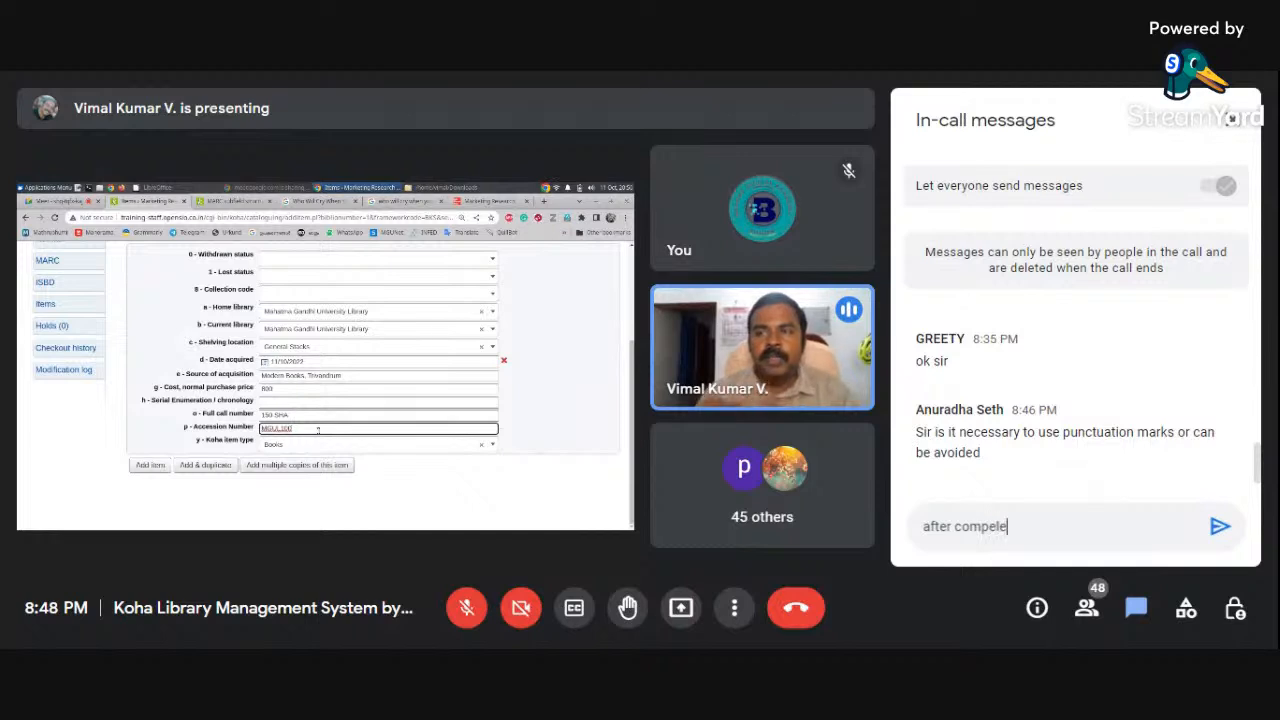
{"action": "key", "text": "BackSpace"}
{"action": "key", "text": "BackSpace"}
{"action": "key", "text": "BackSpace"}
{"action": "key", "text": "BackSpace"}
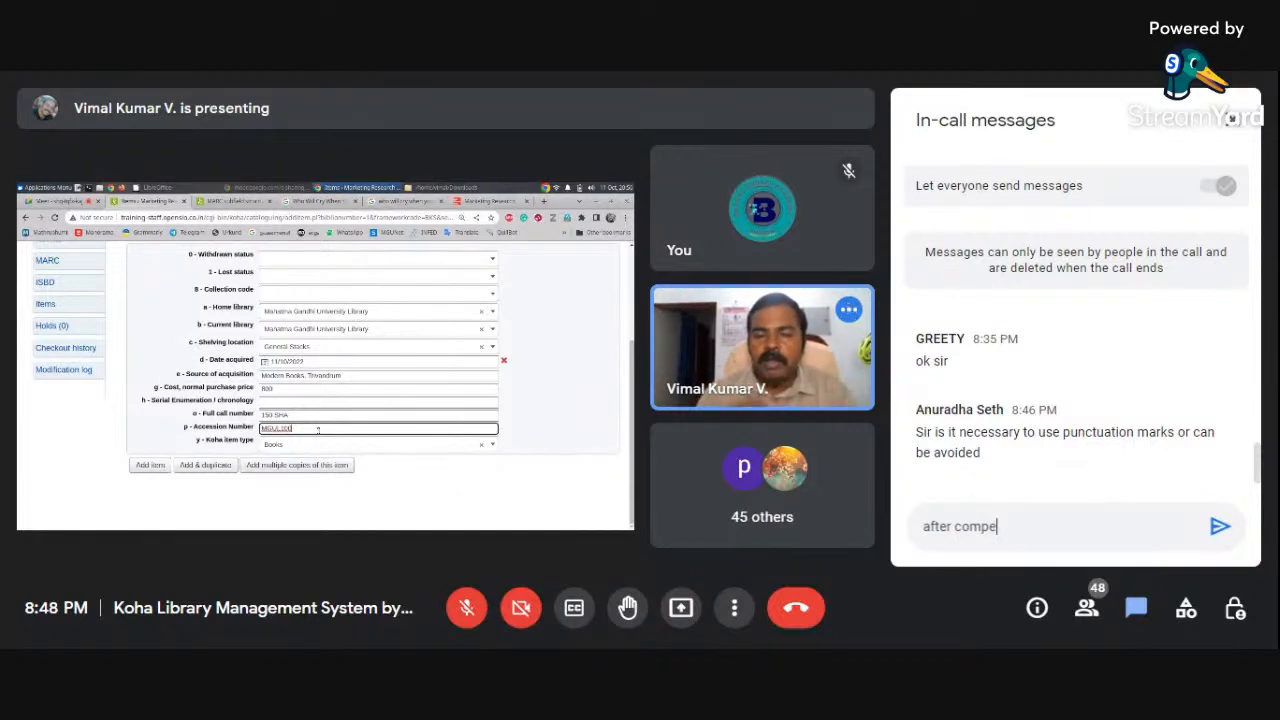
{"action": "type", "text": "let"}
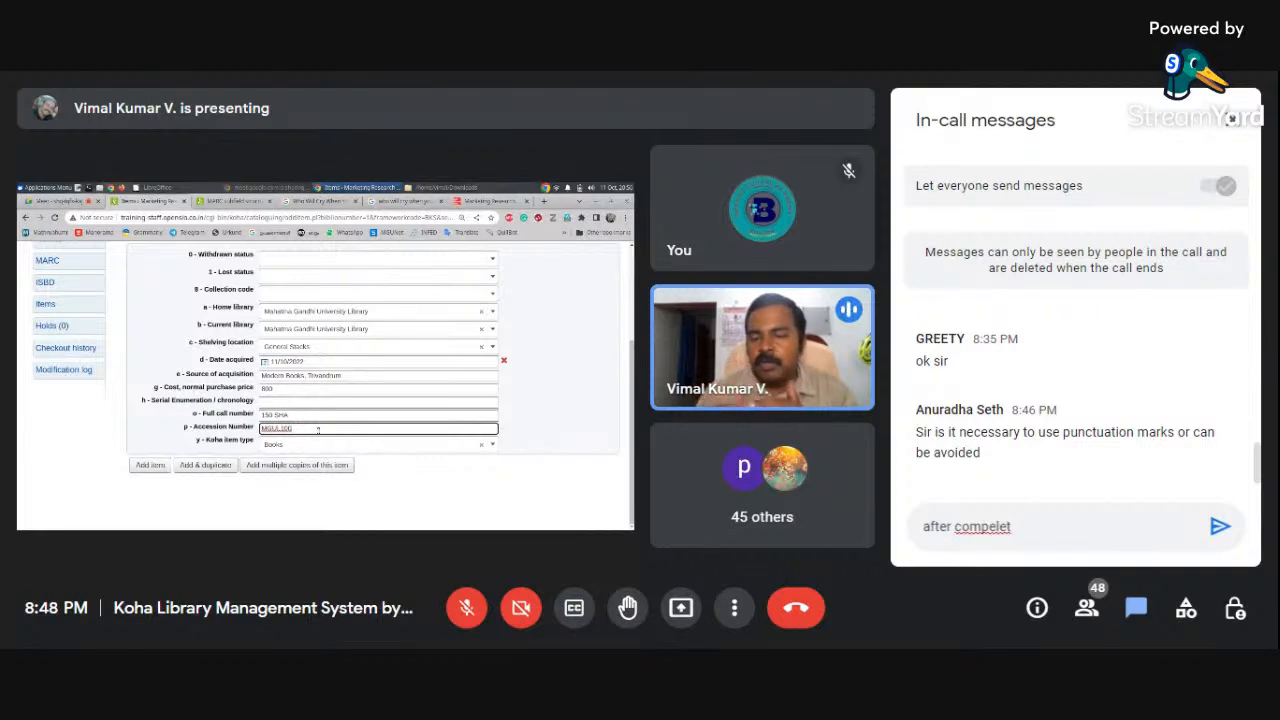
{"action": "left_click", "coordinate": [982, 526]}
{"action": "double_click", "coordinate": [982, 528]}
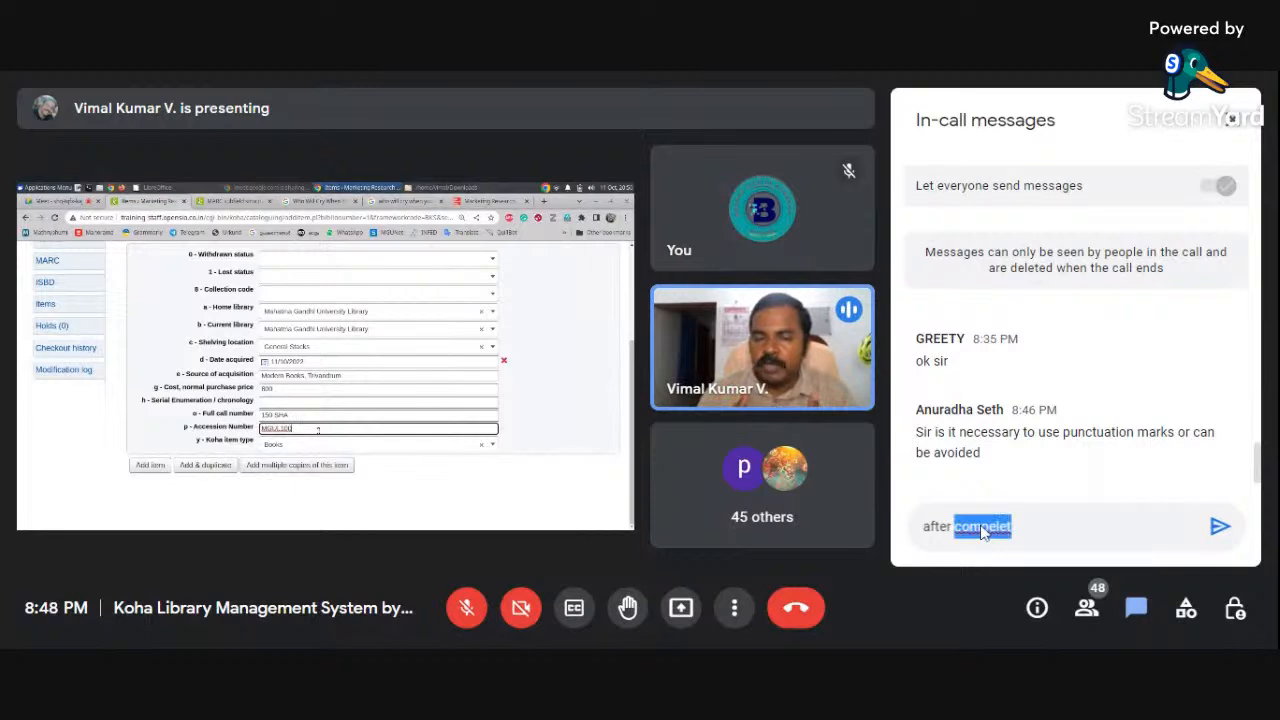
{"action": "type", "text": "complete"}
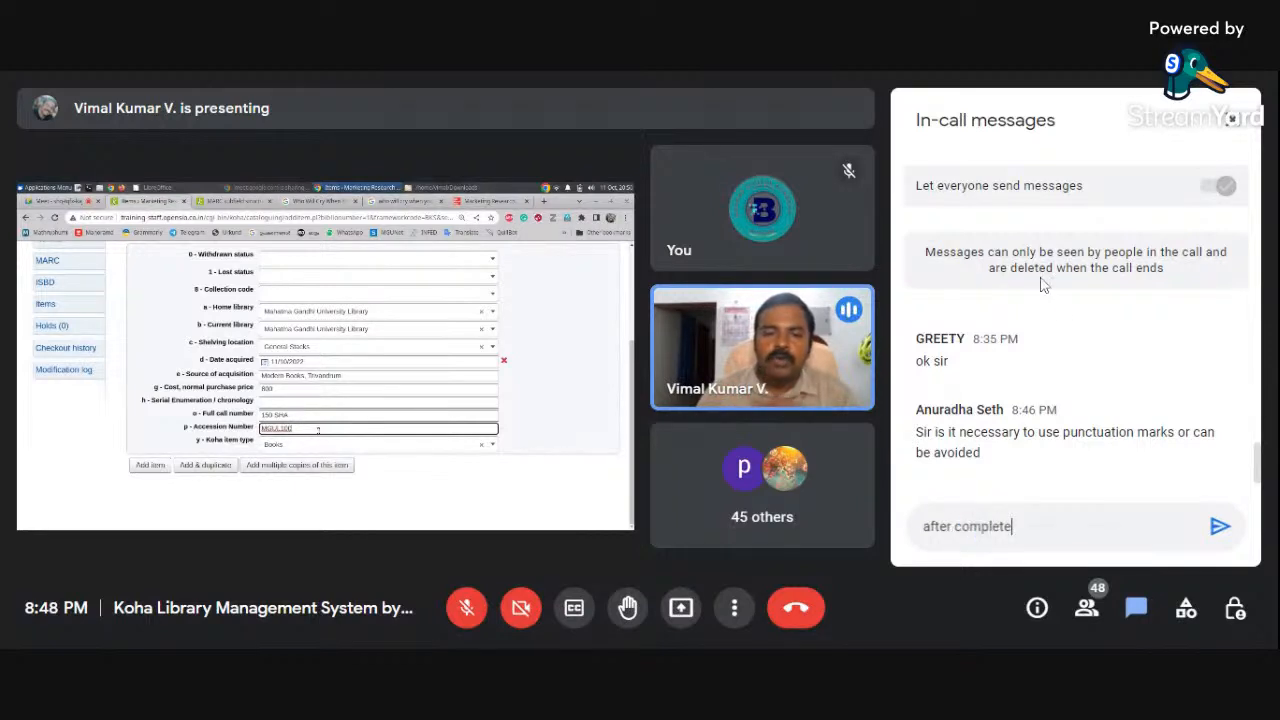
{"action": "type", "text": " s"}
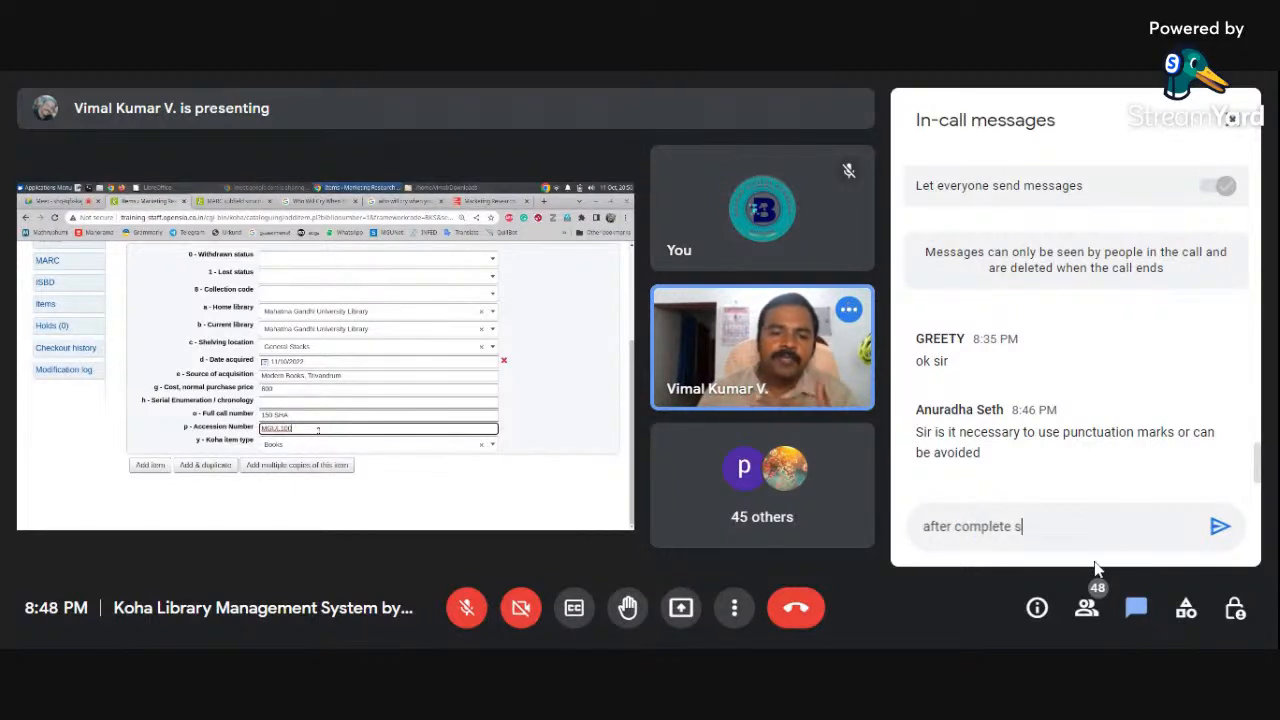
{"action": "type", "text": "ession"}
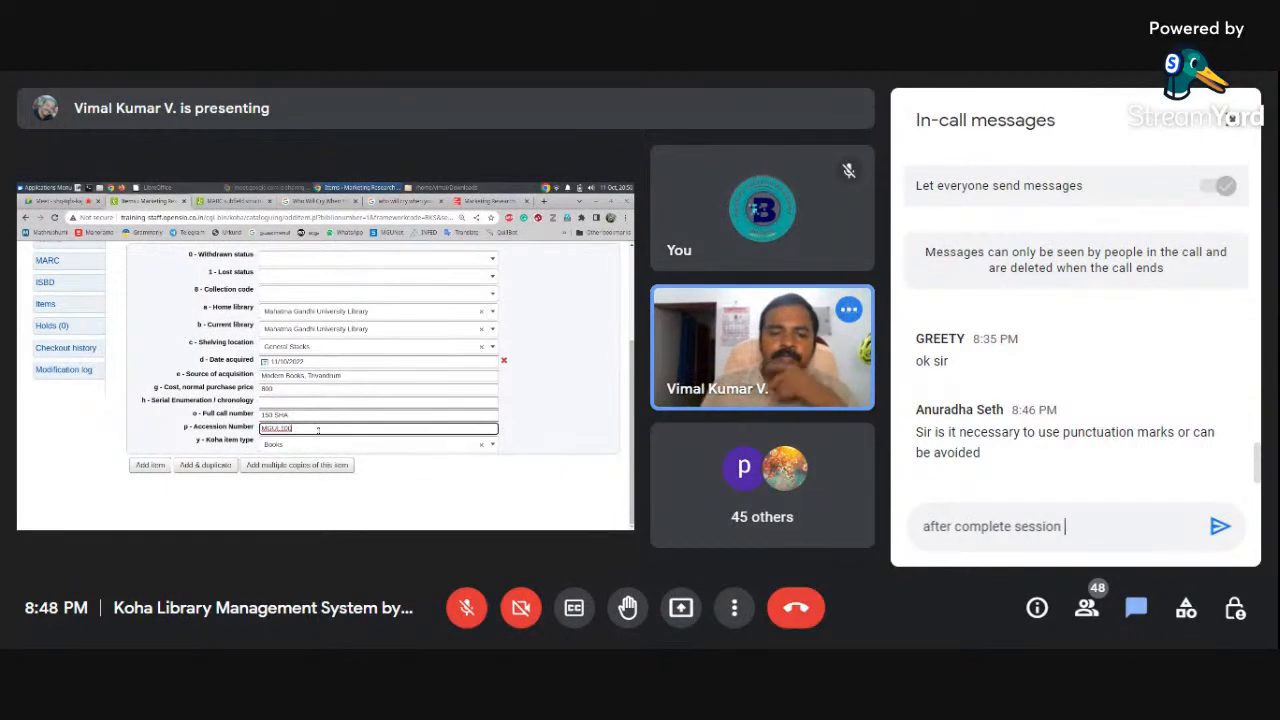
{"action": "key", "text": "shift+Return"}
{"action": "type", "text": "ki"}
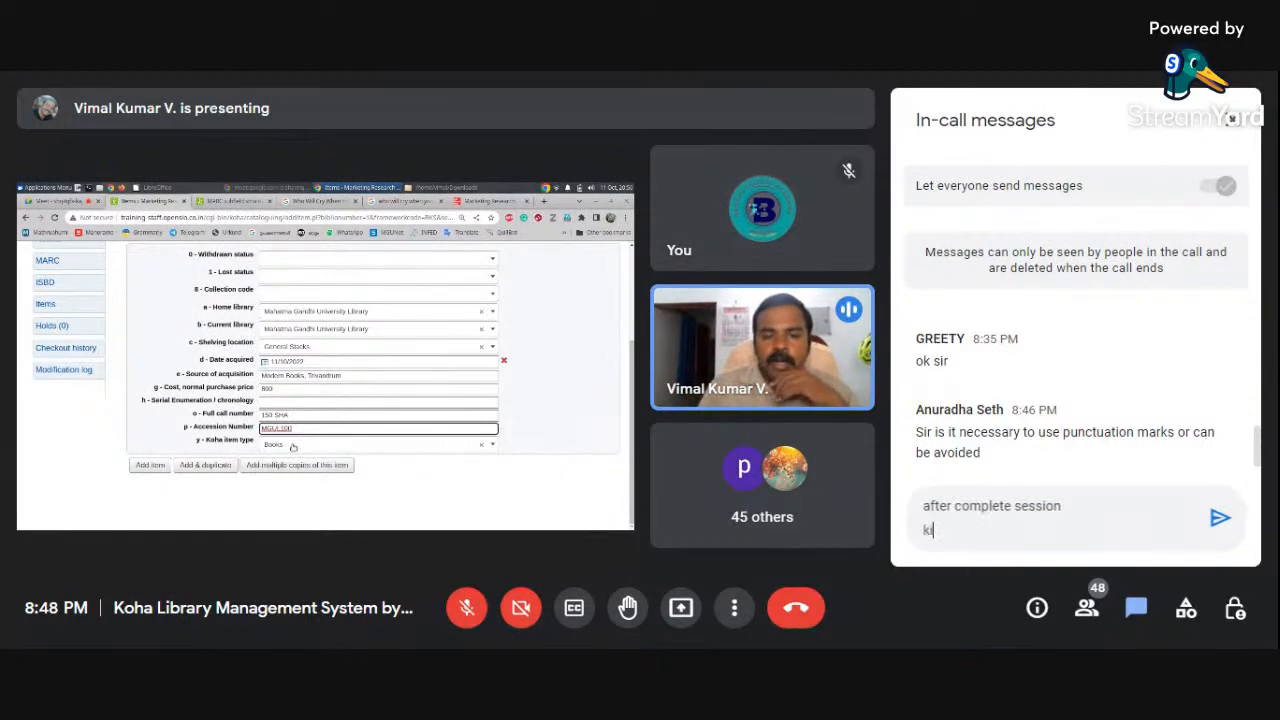
{"action": "type", "text": "ndly write"}
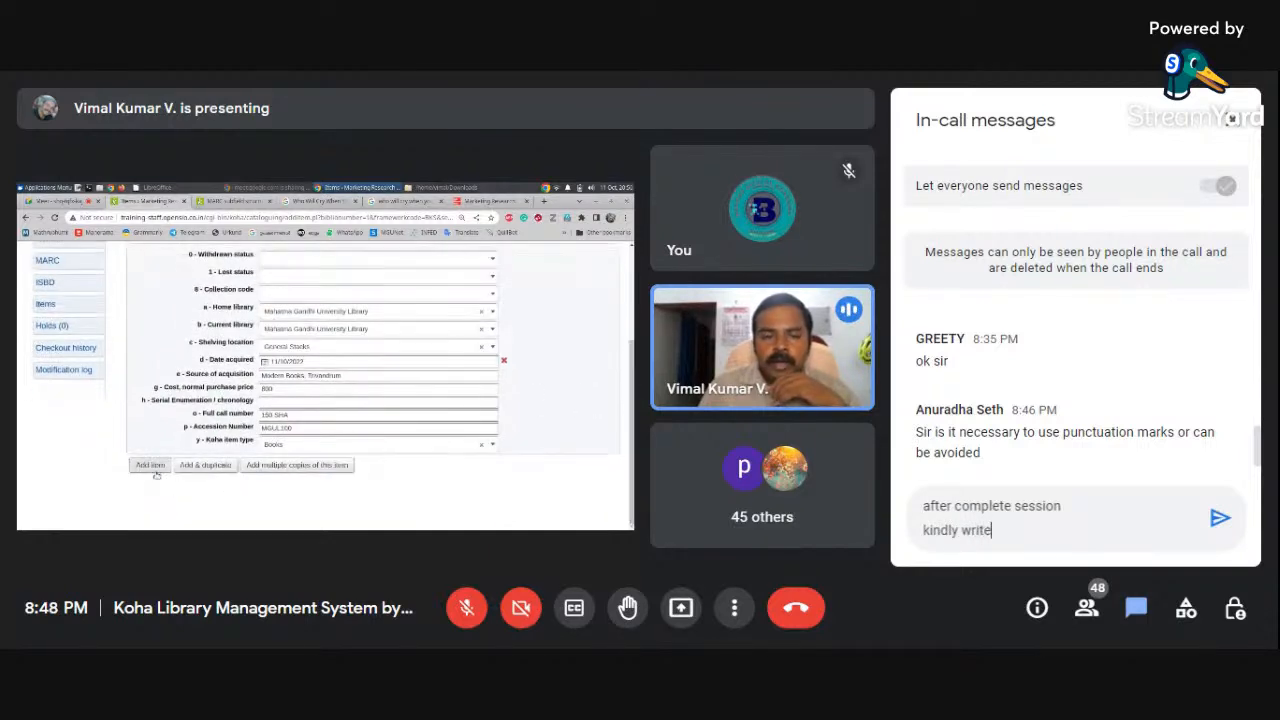
{"action": "type", "text": " your co"}
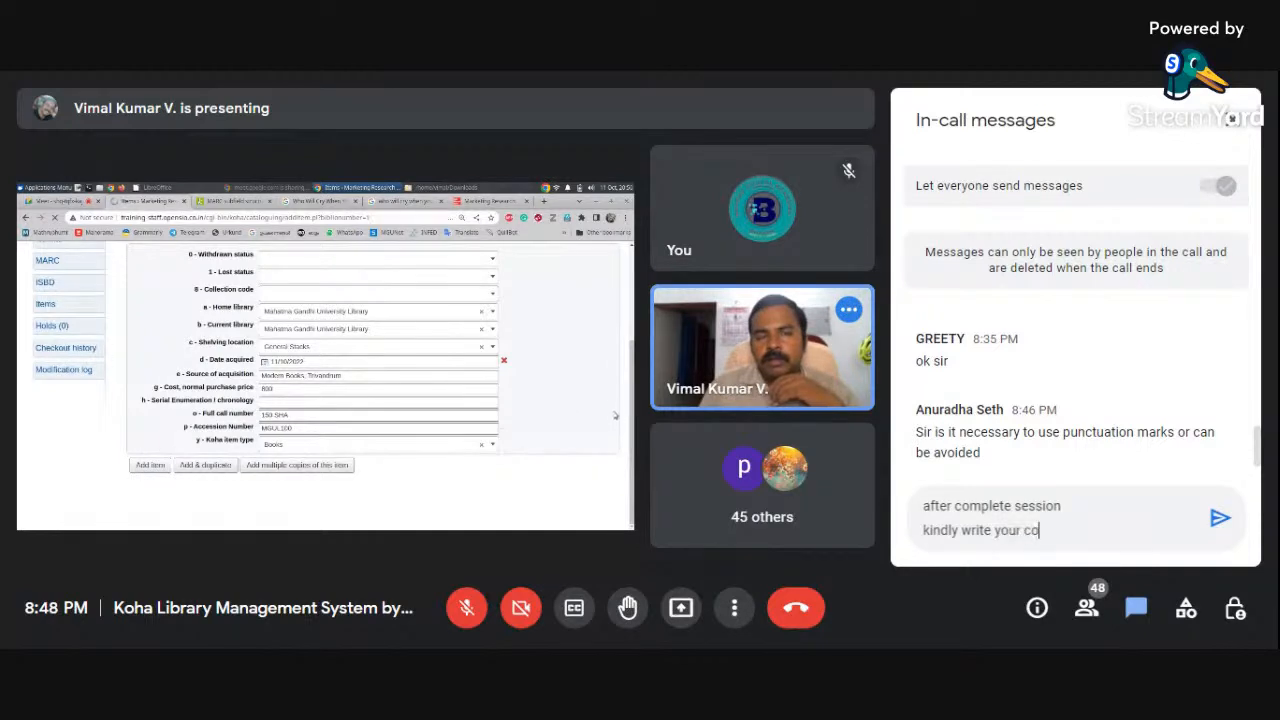
{"action": "type", "text": "mmets"}
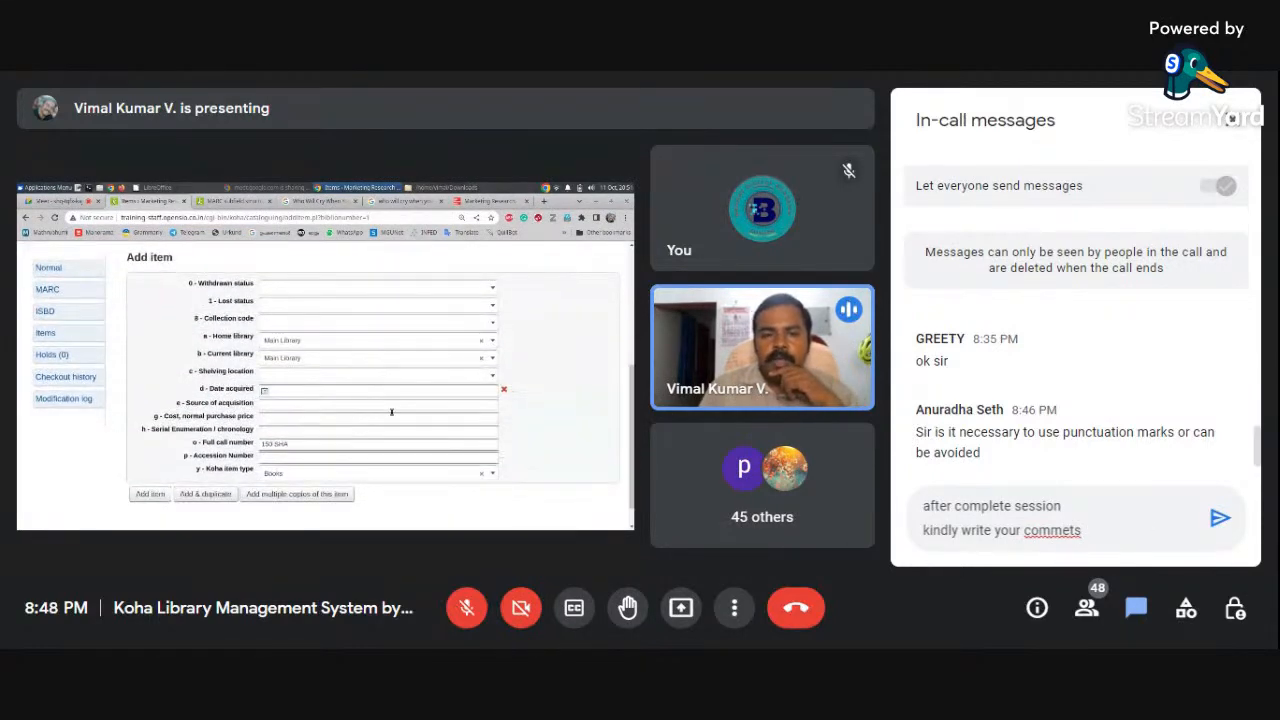
Correct 'commets' to 'comments' and begin a third chat line with 'Exe'
{"action": "double_click", "coordinate": [1052, 531]}
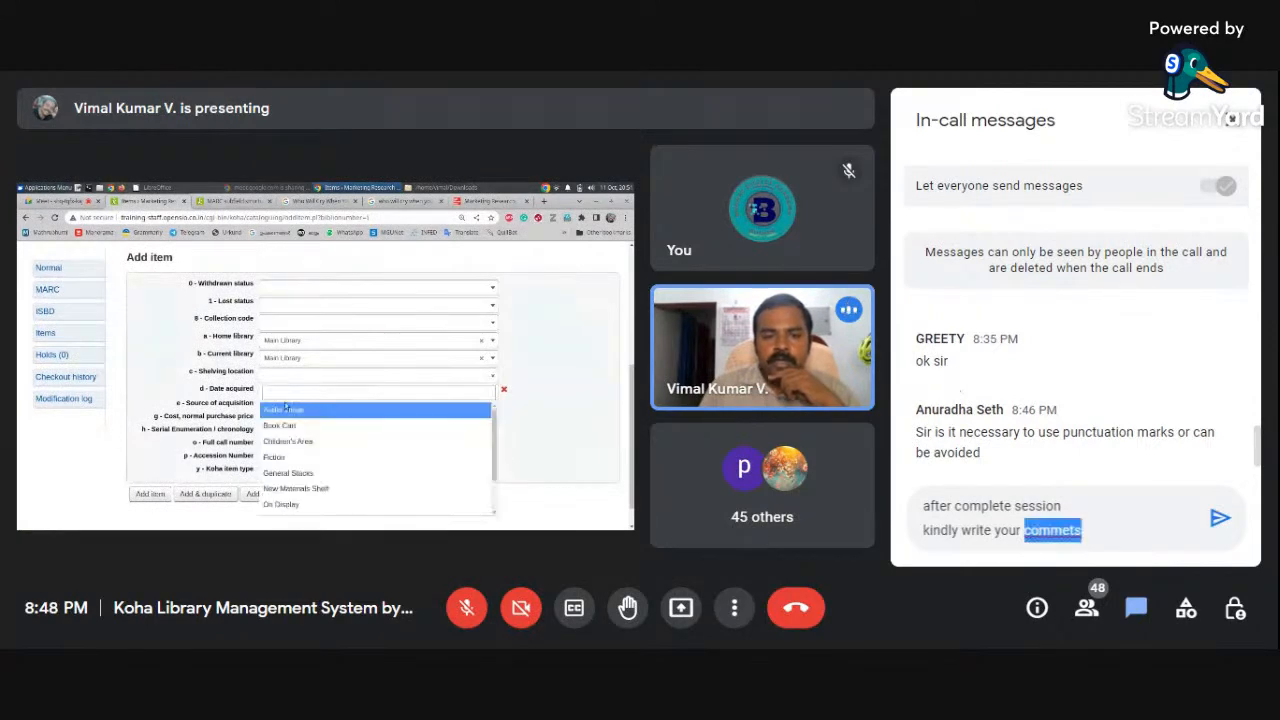
{"action": "type", "text": "comments"}
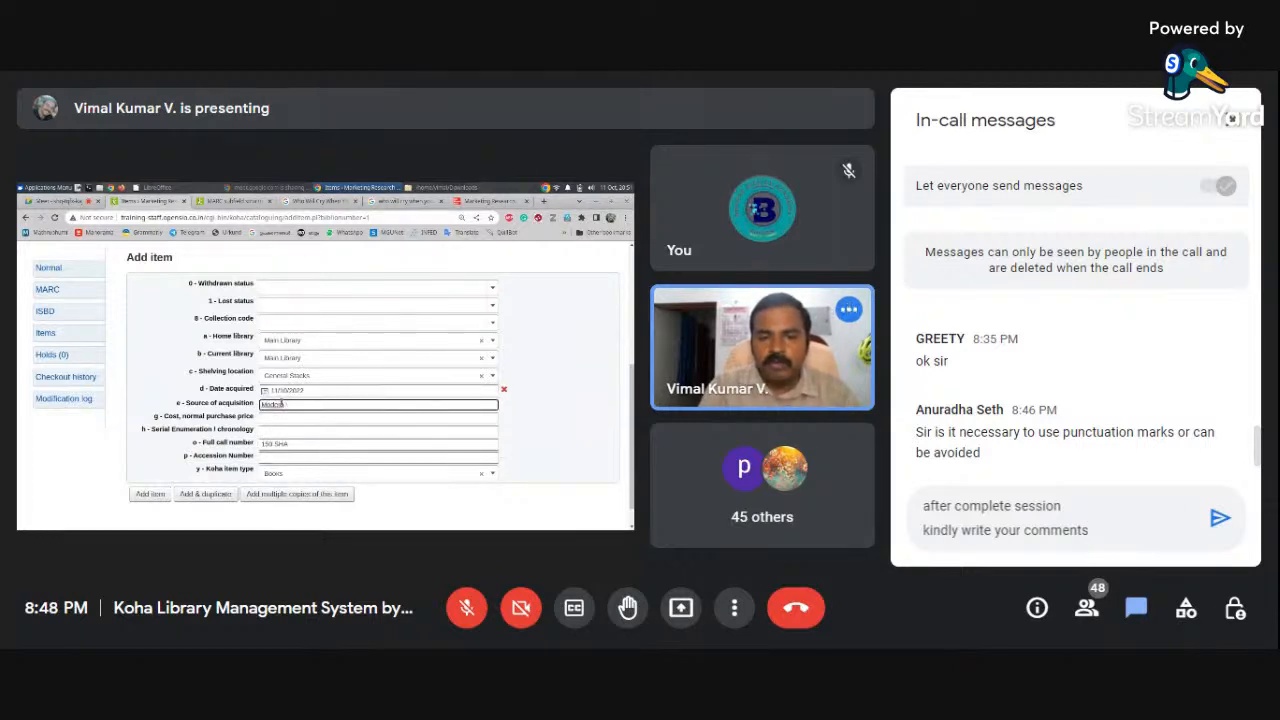
{"action": "key", "text": "shift+Return"}
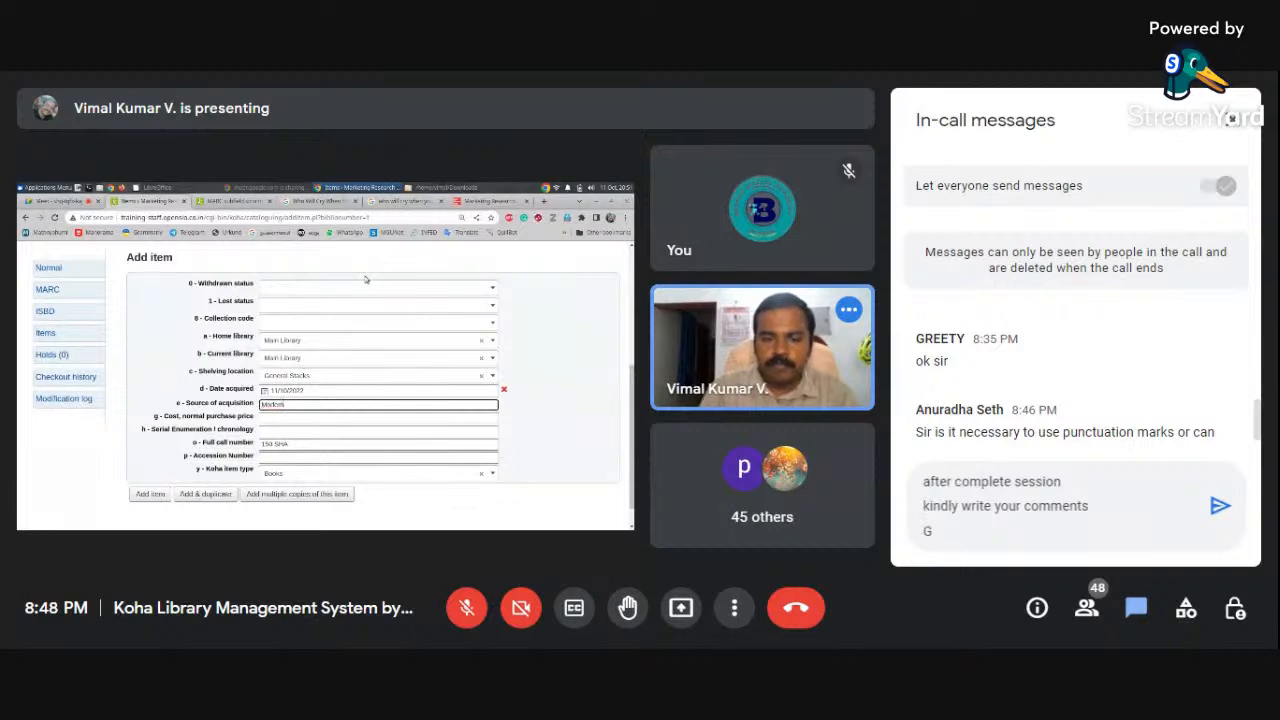
{"action": "key", "text": "BackSpace"}
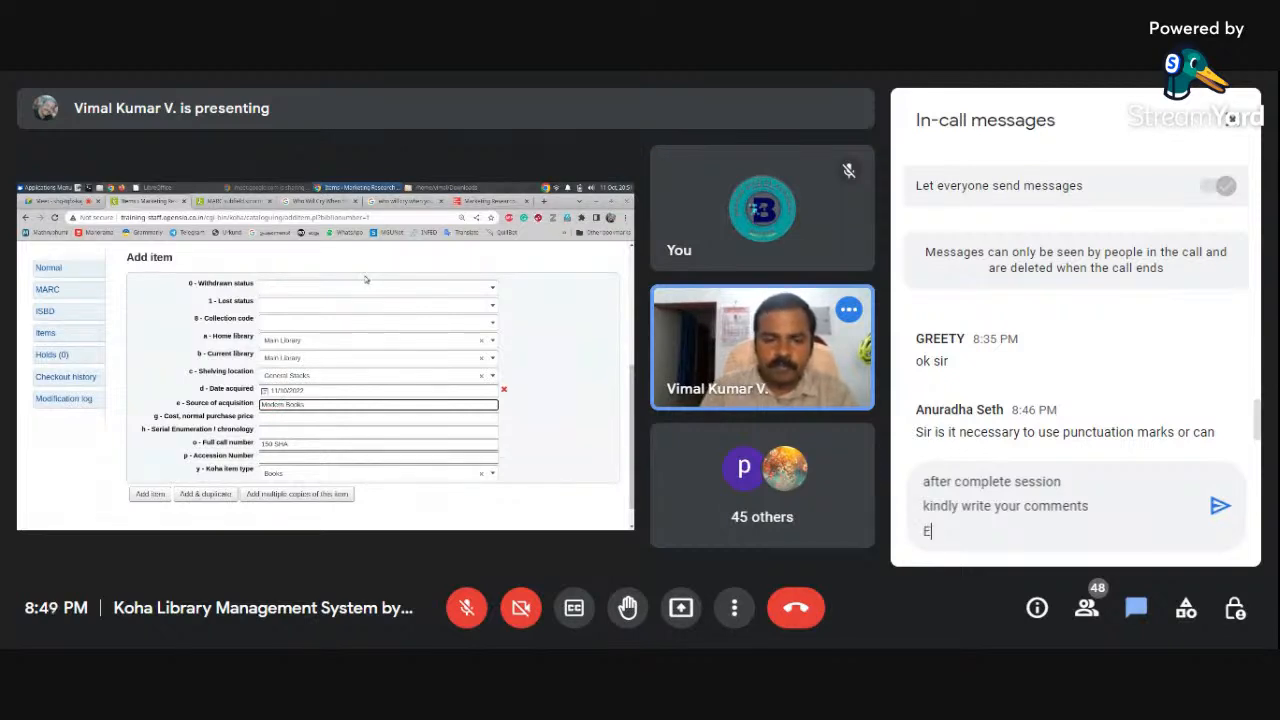
{"action": "type", "text": "Exe"}
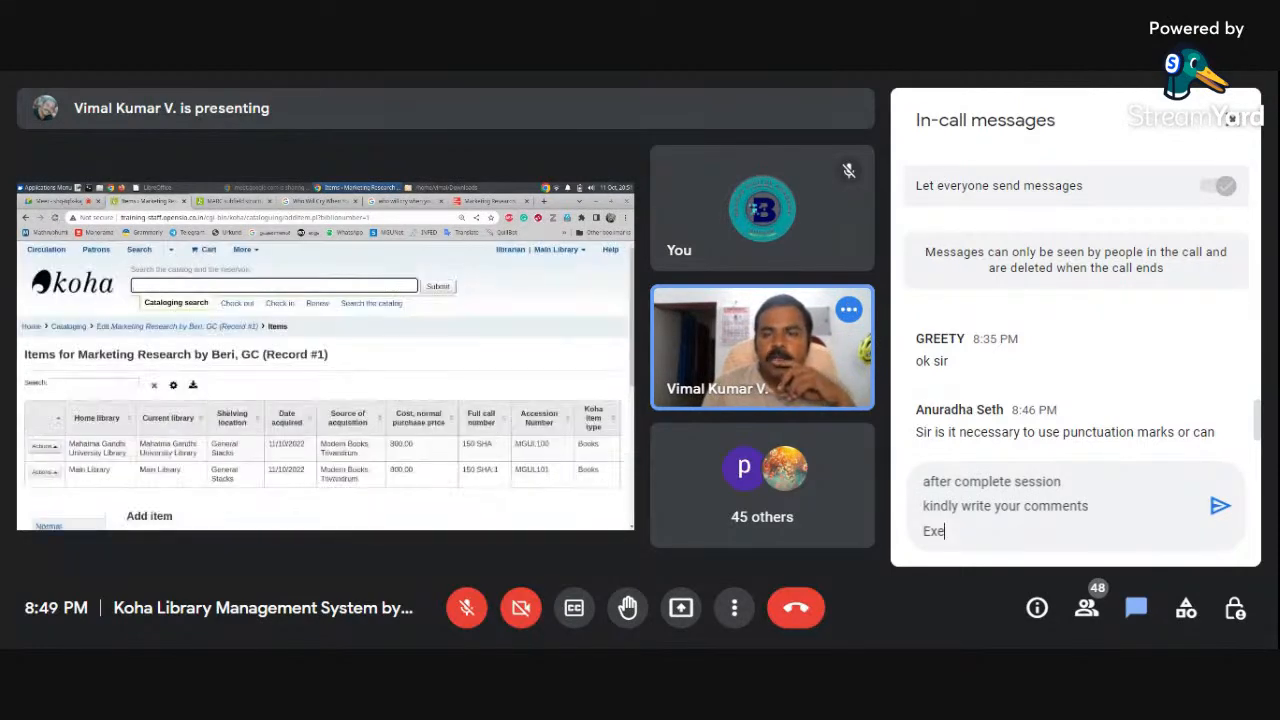
Finish the third chat line as 'Exellent', fixing the stray trailing letters
{"action": "type", "text": "lle"}
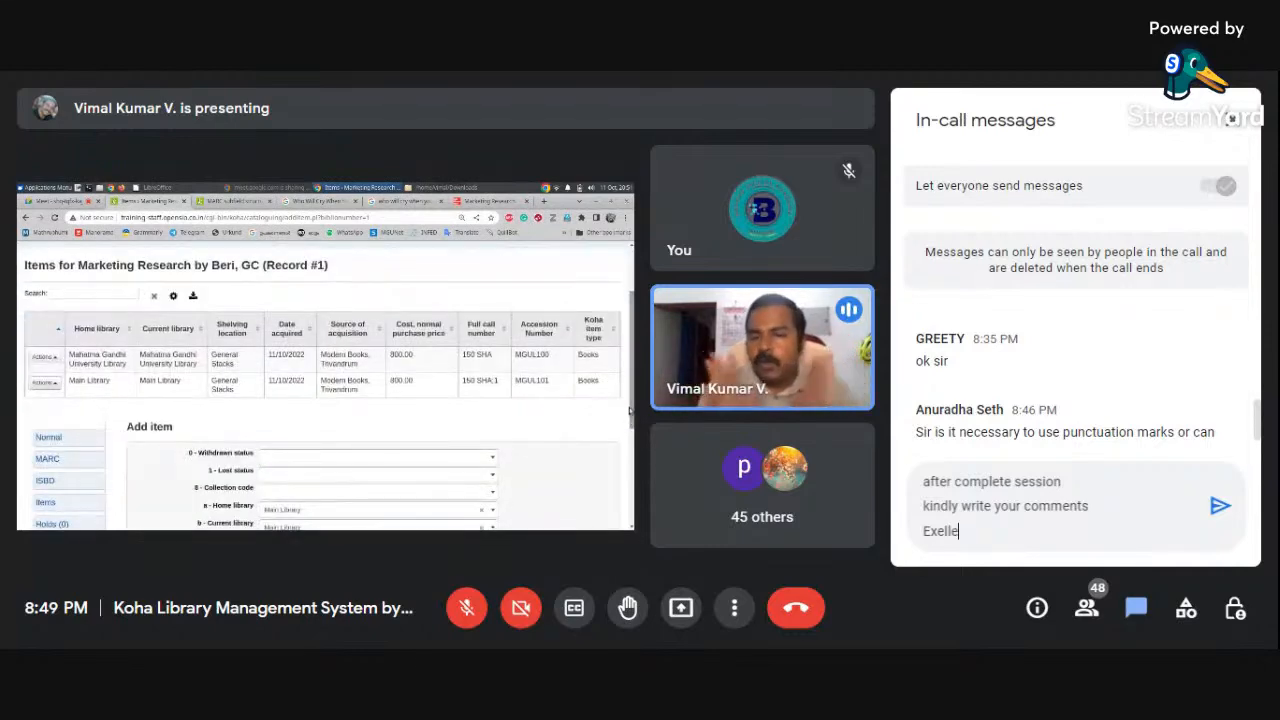
{"action": "type", "text": "nce"}
{"action": "key", "text": "BackSpace"}
{"action": "key", "text": "BackSpace"}
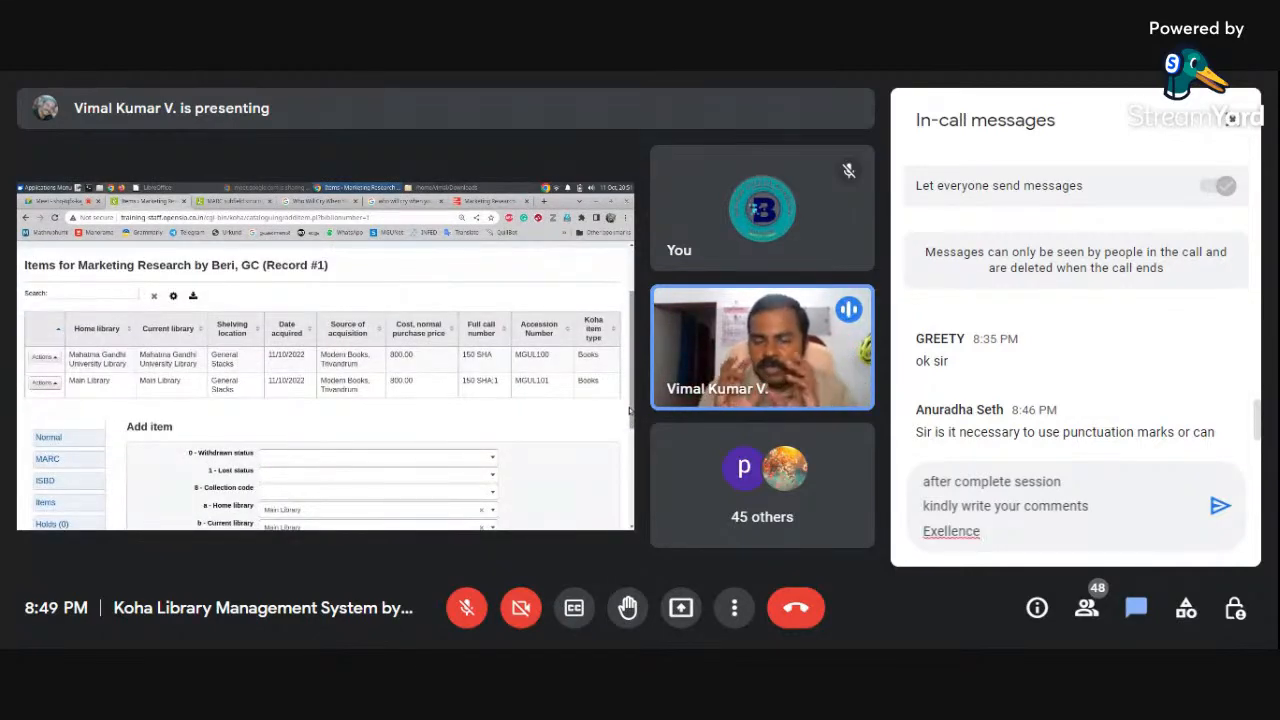
{"action": "type", "text": "t"}
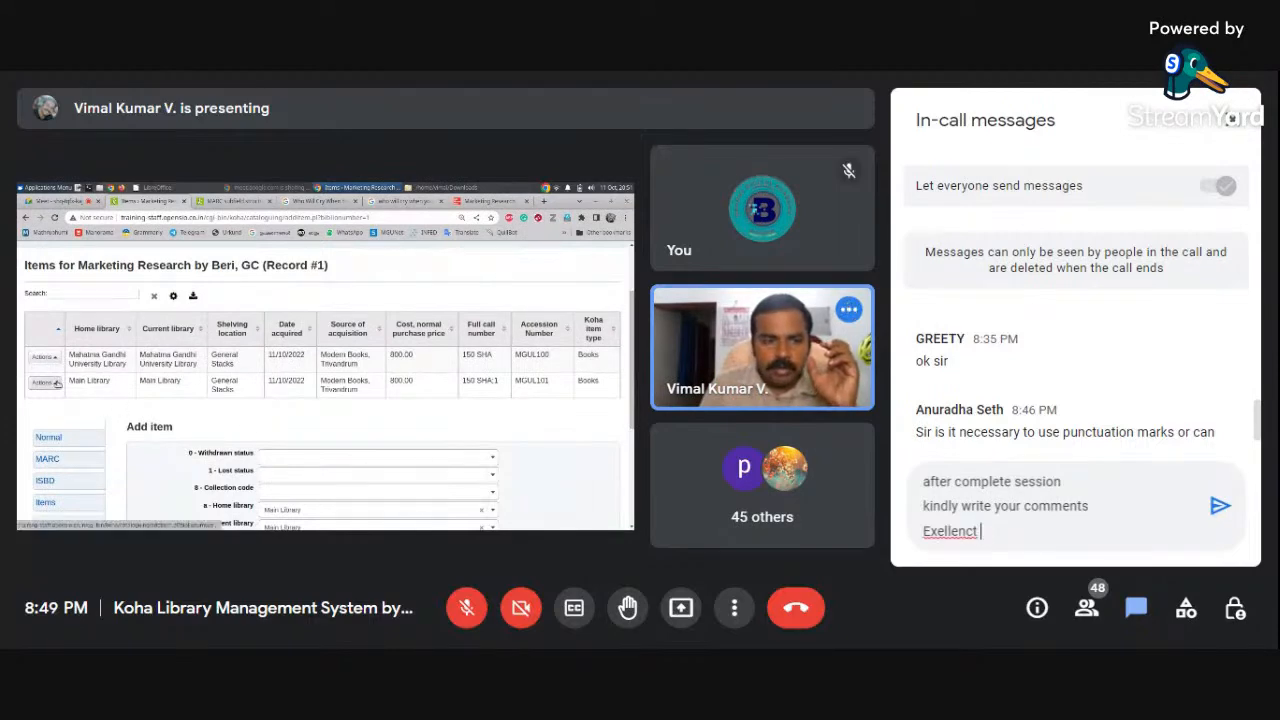
{"action": "key", "text": "BackSpace"}
{"action": "key", "text": "BackSpace"}
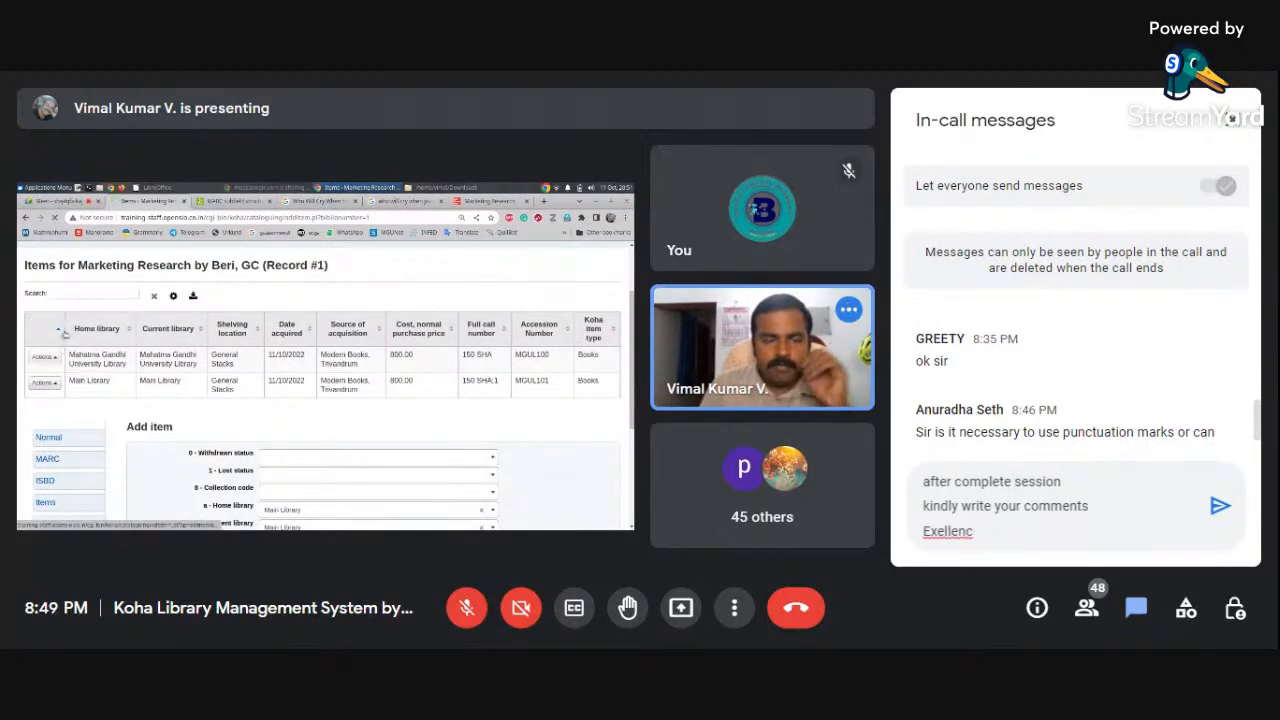
{"action": "key", "text": "BackSpace"}
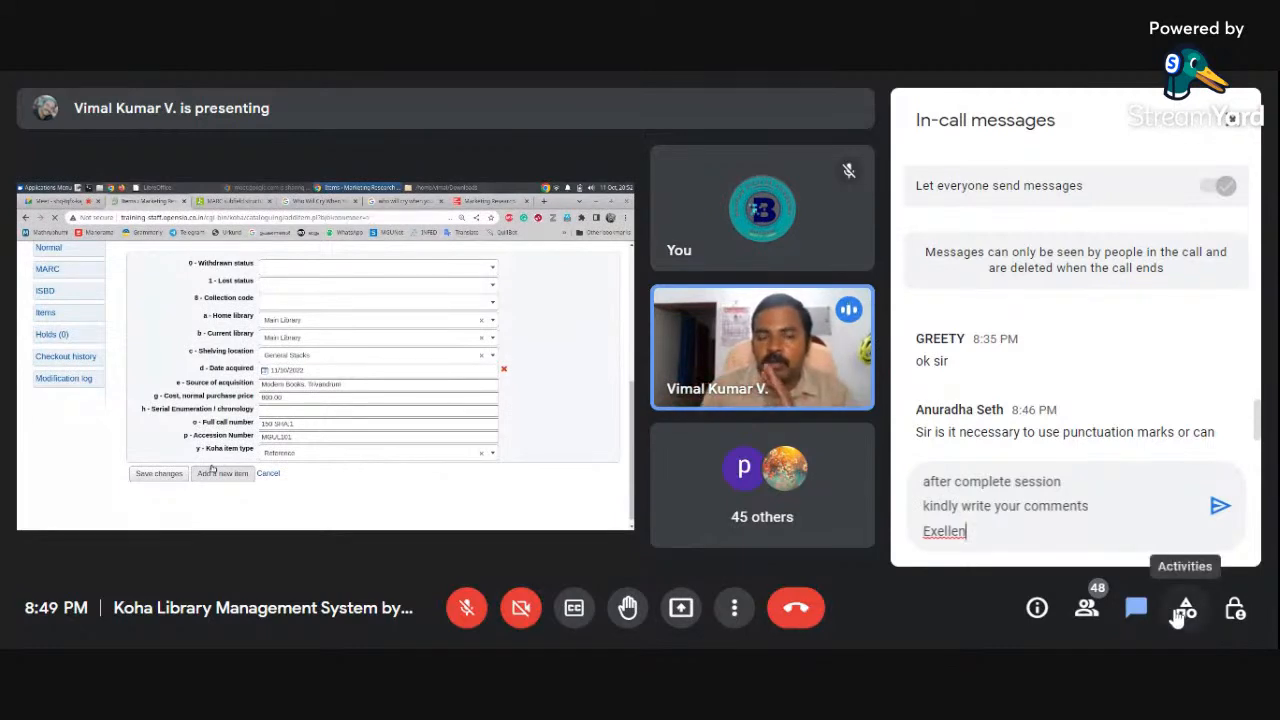
{"action": "type", "text": "t"}
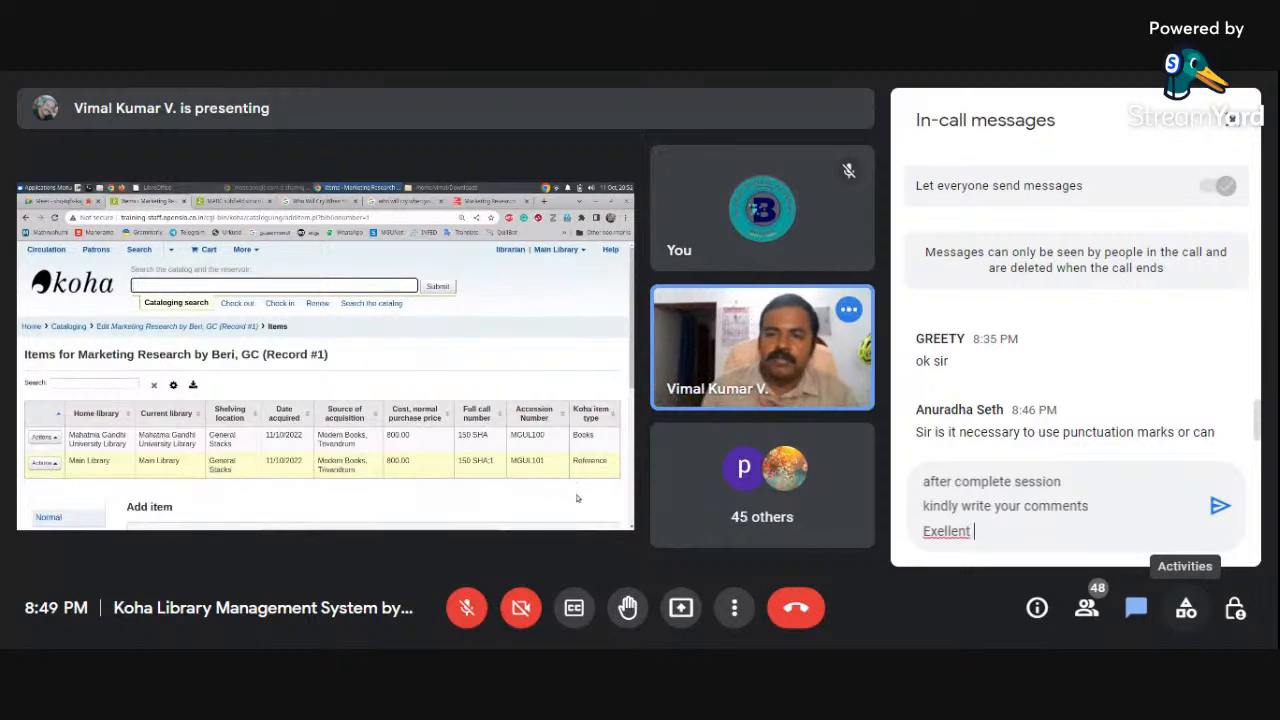
{"action": "left_click", "coordinate": [948, 531]}
Respell 'Exellent' as 'Excellent', then add 'Good' and 'Average' on separate lines
{"action": "double_click", "coordinate": [948, 531]}
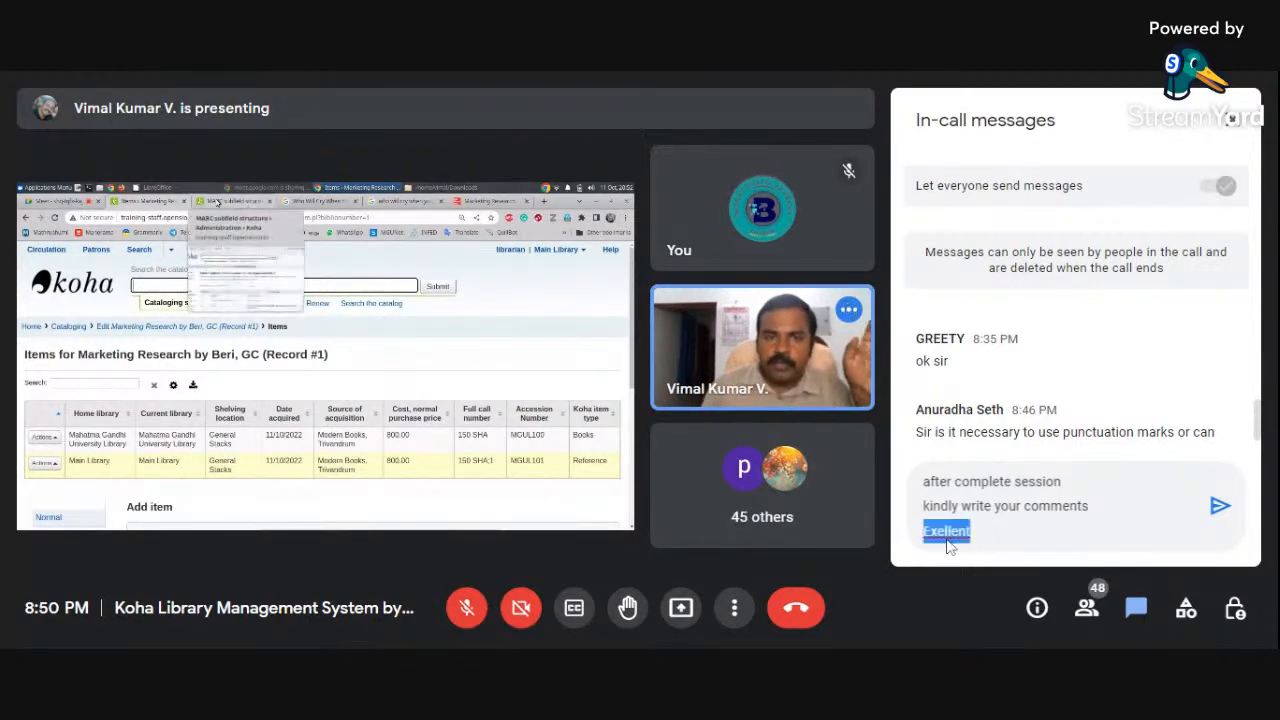
{"action": "type", "text": "Excellent"}
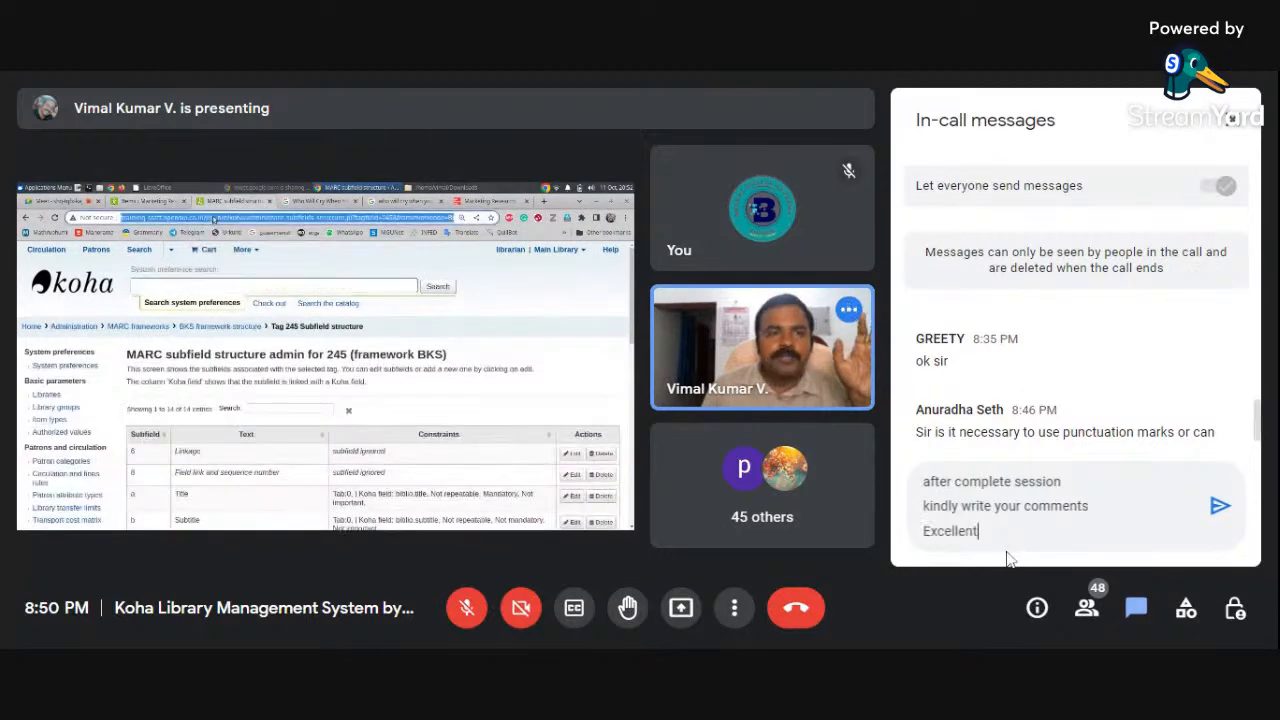
{"action": "key", "text": "shift+Return"}
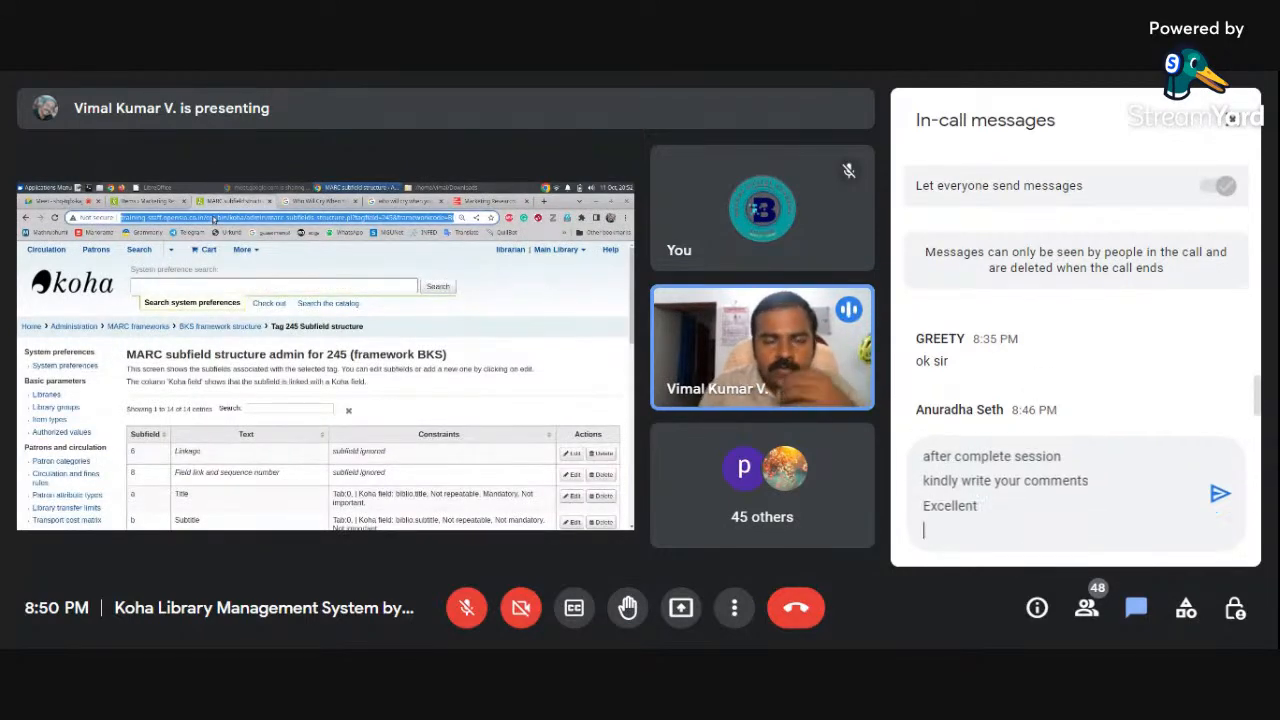
{"action": "type", "text": "goo"}
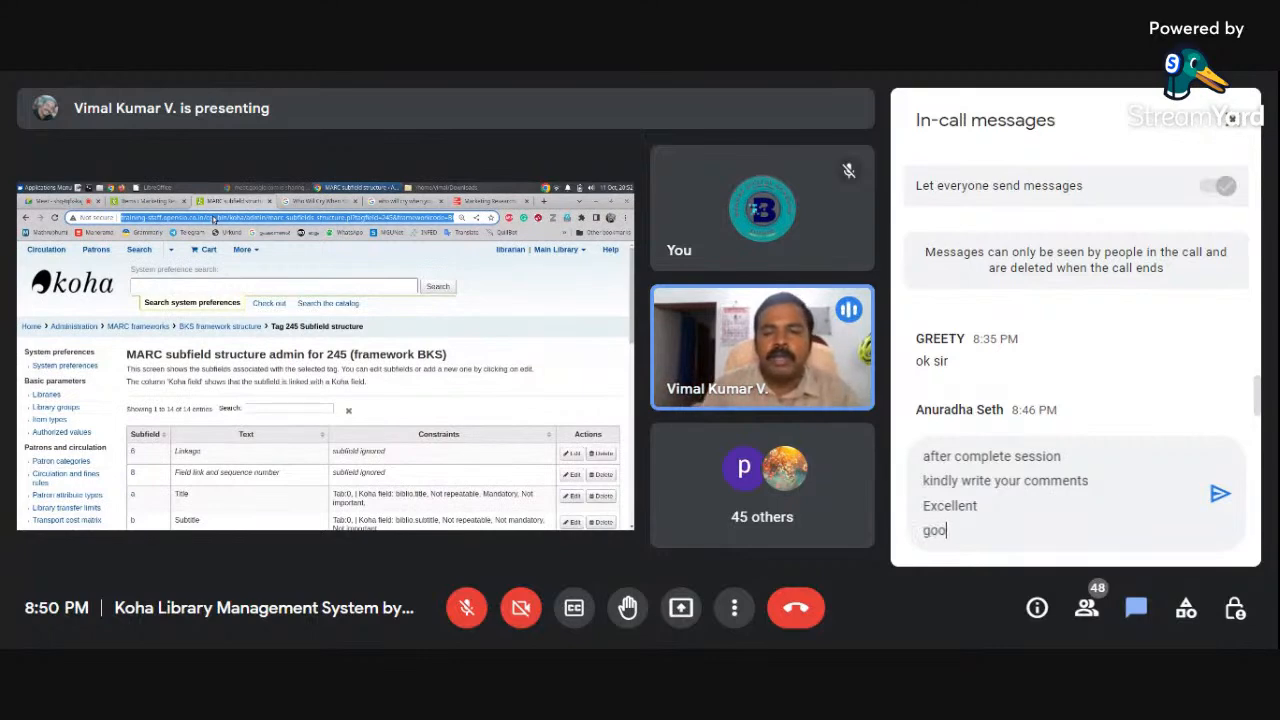
{"action": "key", "text": "BackSpace"}
{"action": "key", "text": "BackSpace"}
{"action": "key", "text": "BackSpace"}
{"action": "type", "text": "Good"}
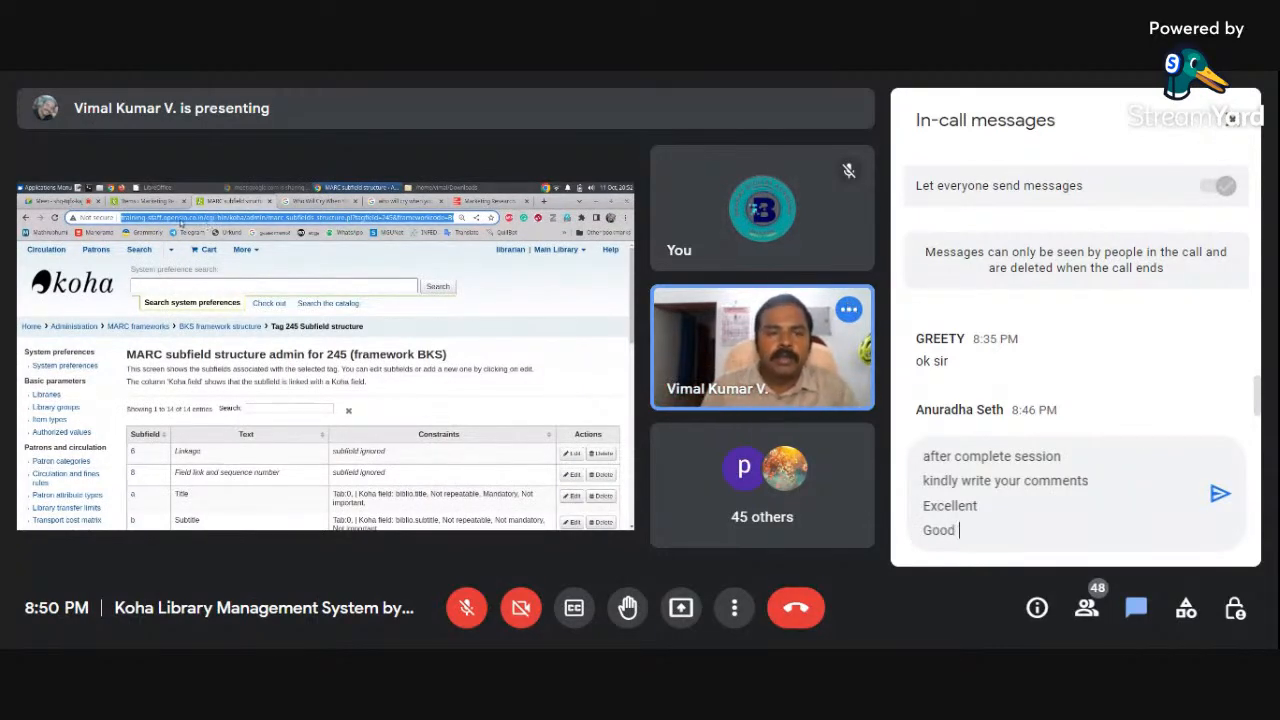
{"action": "key", "text": "shift+Return"}
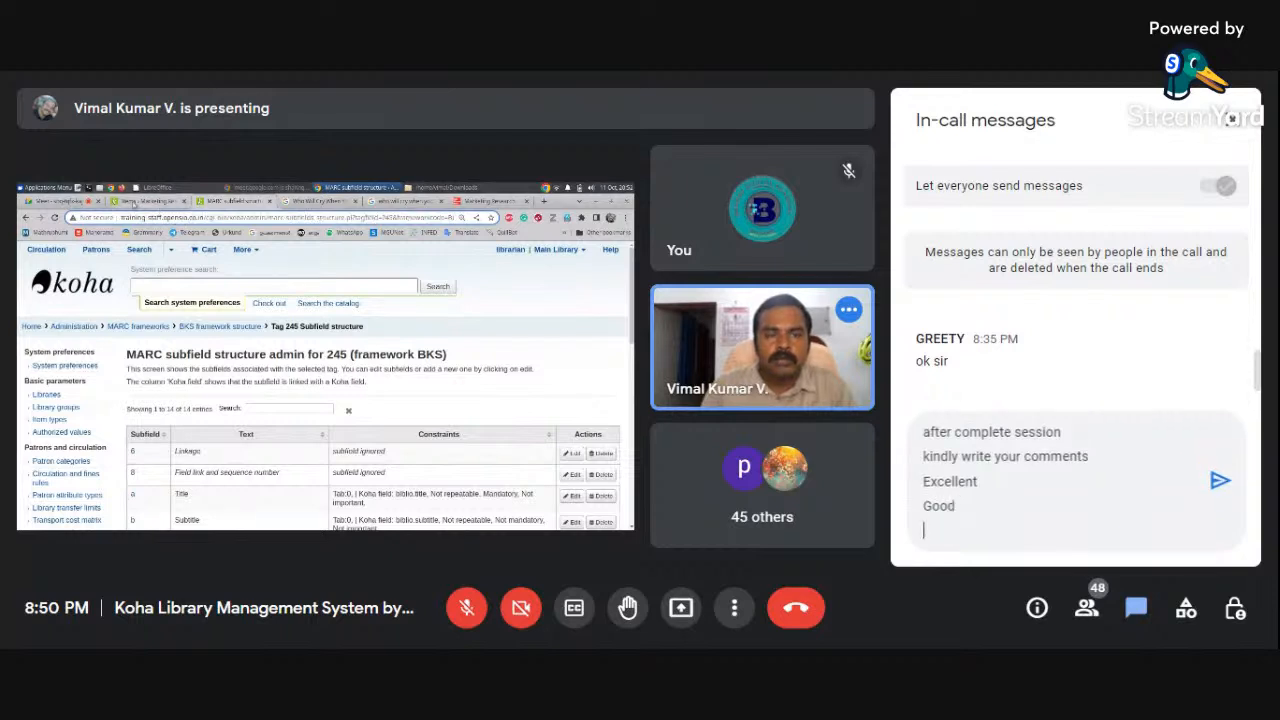
{"action": "type", "text": "Ave"}
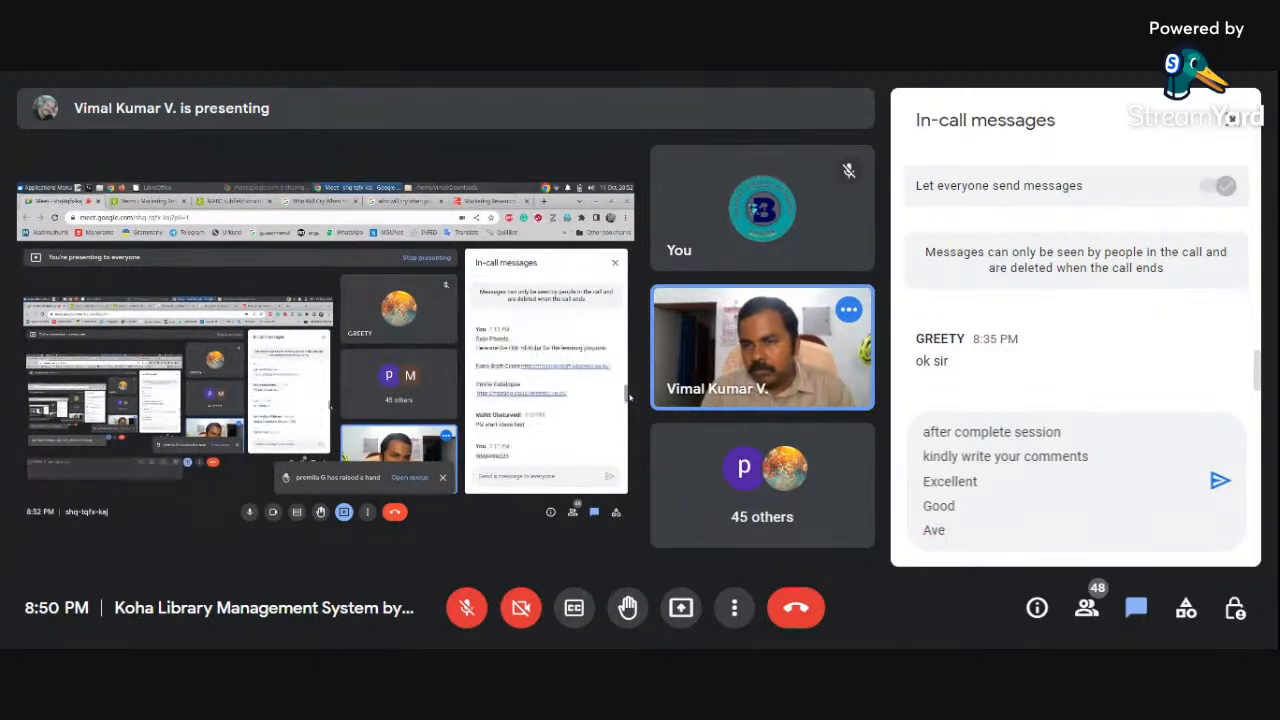
{"action": "type", "text": "rage"}
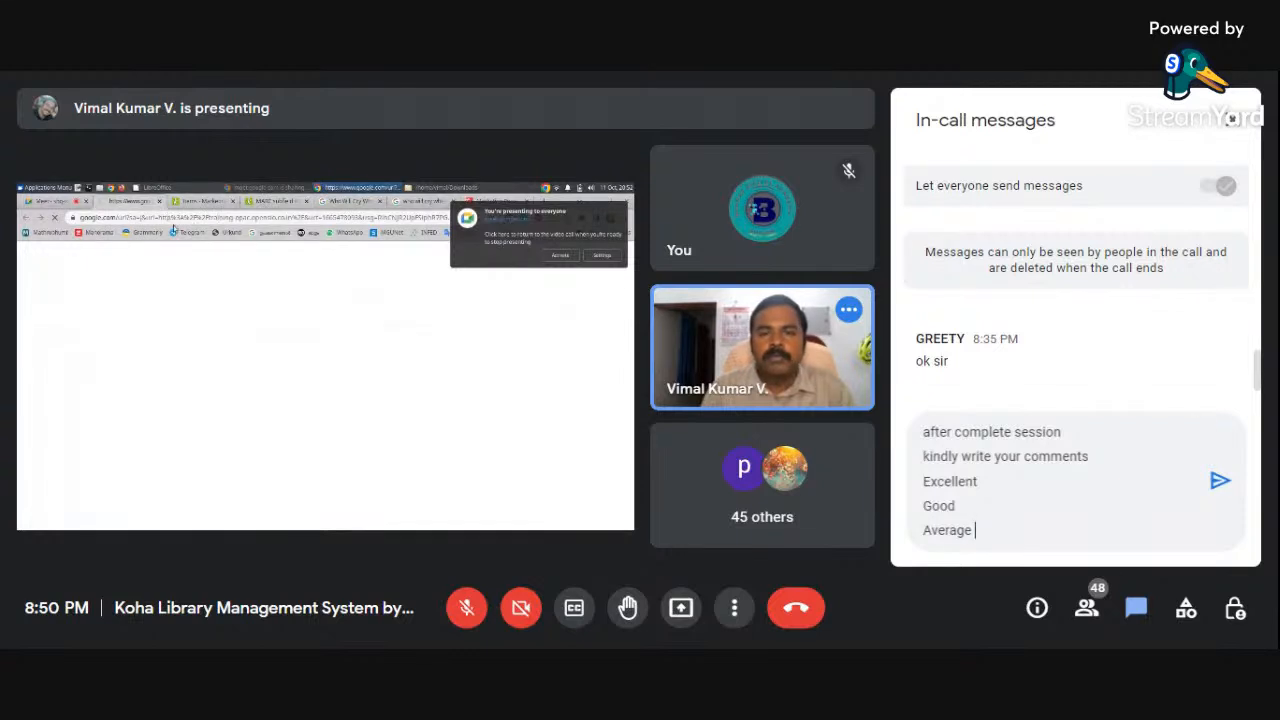
Send the Excellent/Good/Average rating message to everyone, then close the chat panel
{"action": "left_click", "coordinate": [1218, 483]}
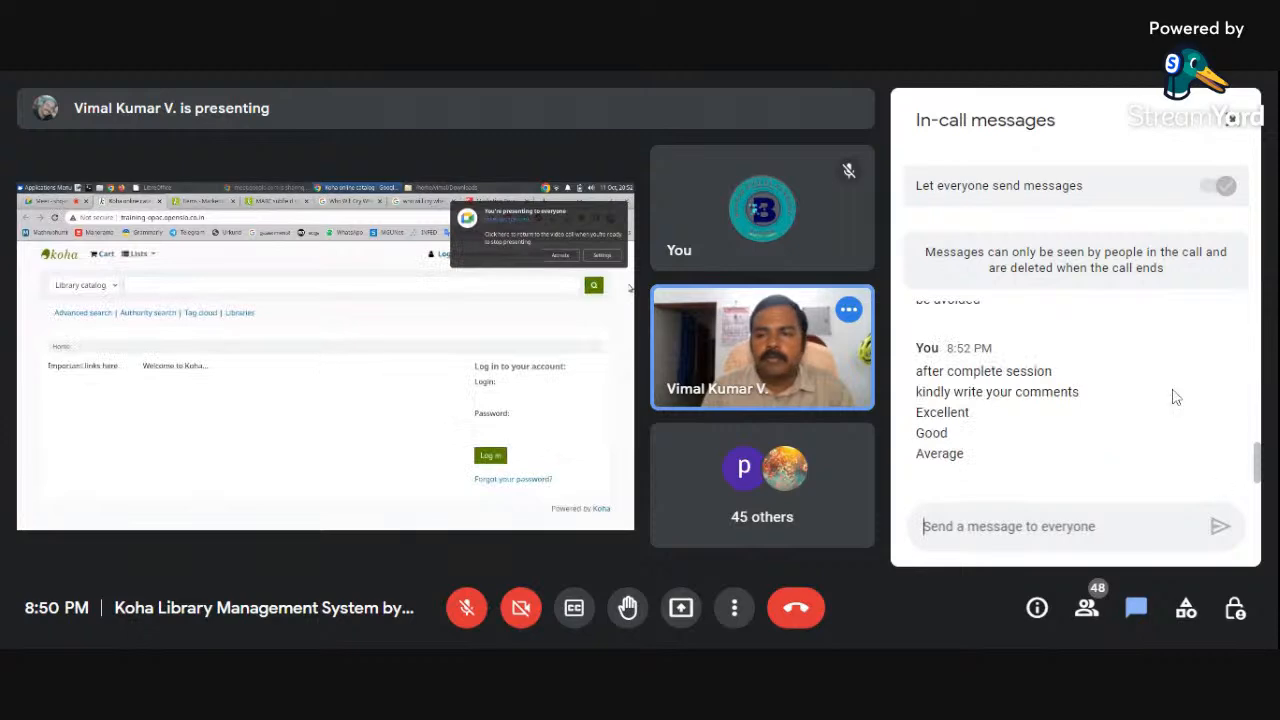
{"action": "left_click", "coordinate": [1230, 119]}
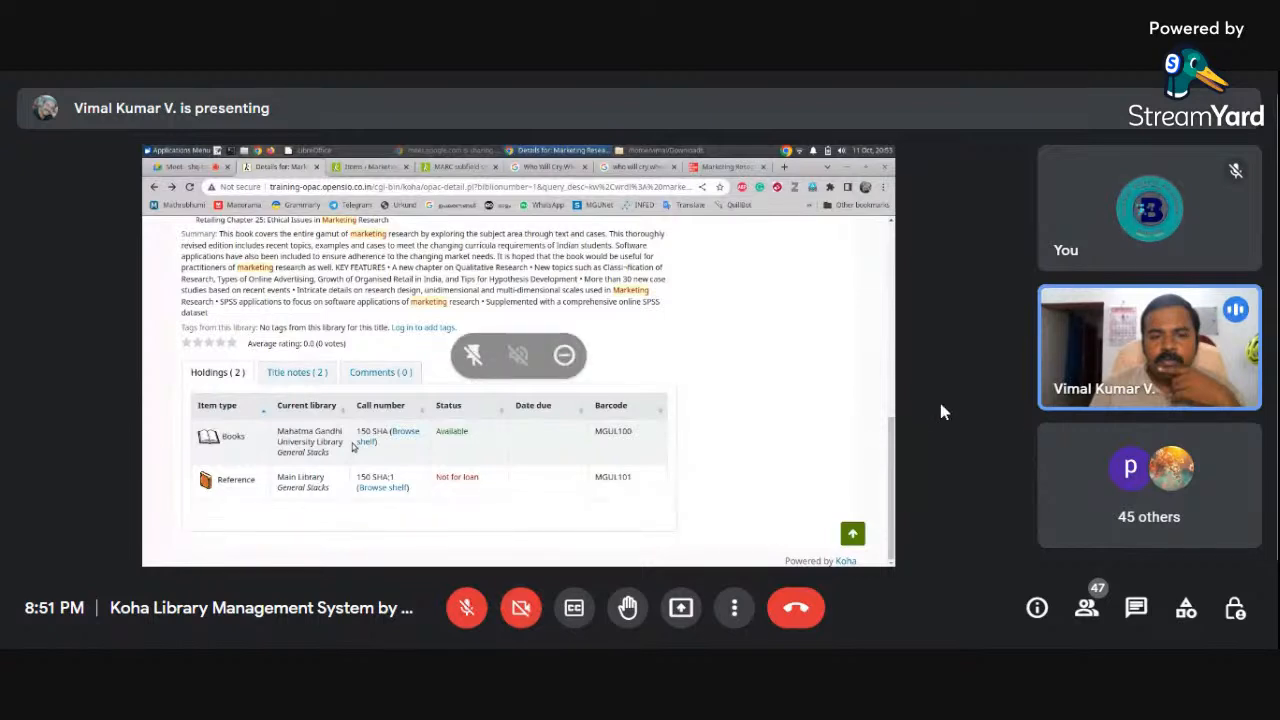
Switch the Meet call to full screen via More options
{"action": "left_click", "coordinate": [734, 607]}
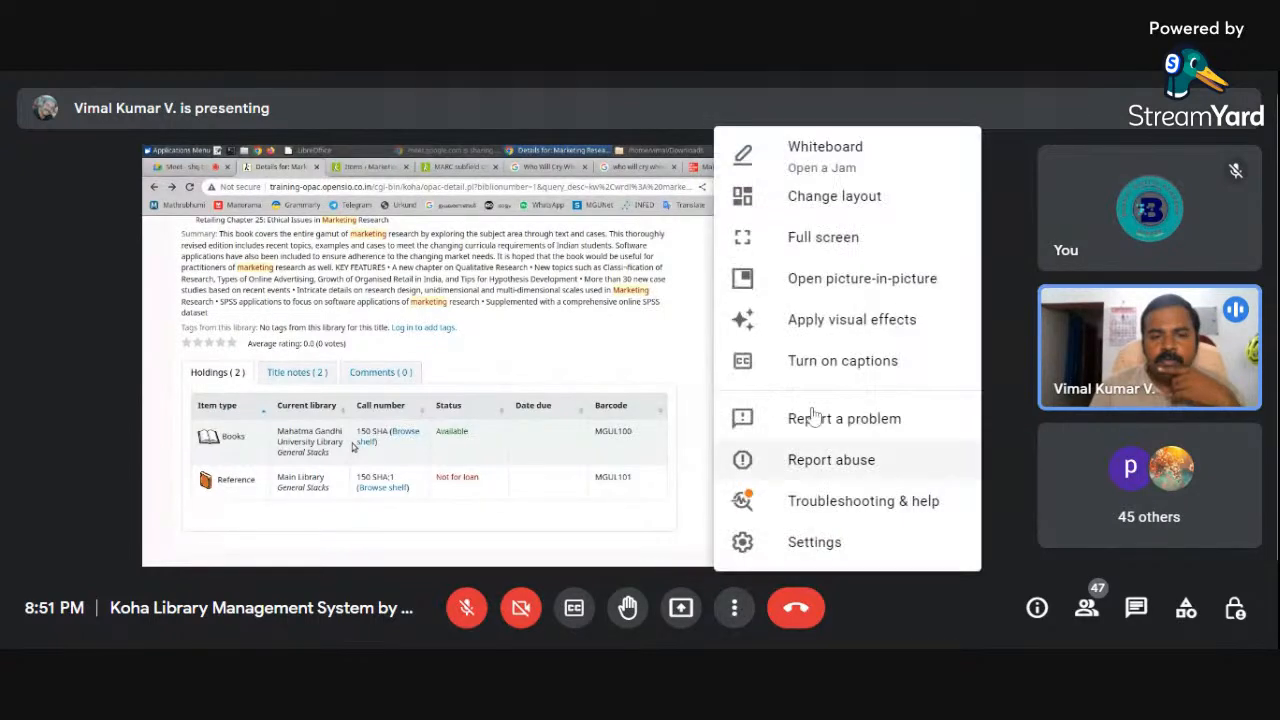
{"action": "left_click", "coordinate": [855, 240]}
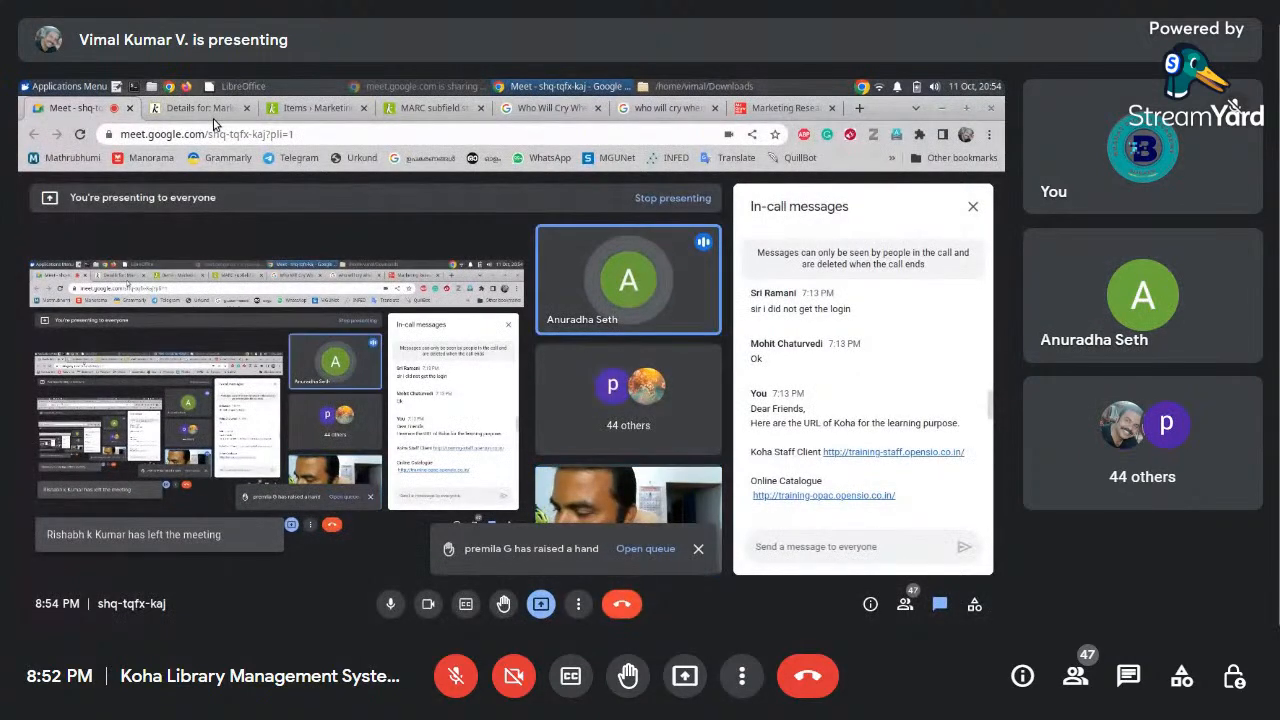
Browse the Koha Items, OPAC details and MARC subfield pages, ending on Marketing Research's OPAC details
{"action": "left_click", "coordinate": [294, 110]}
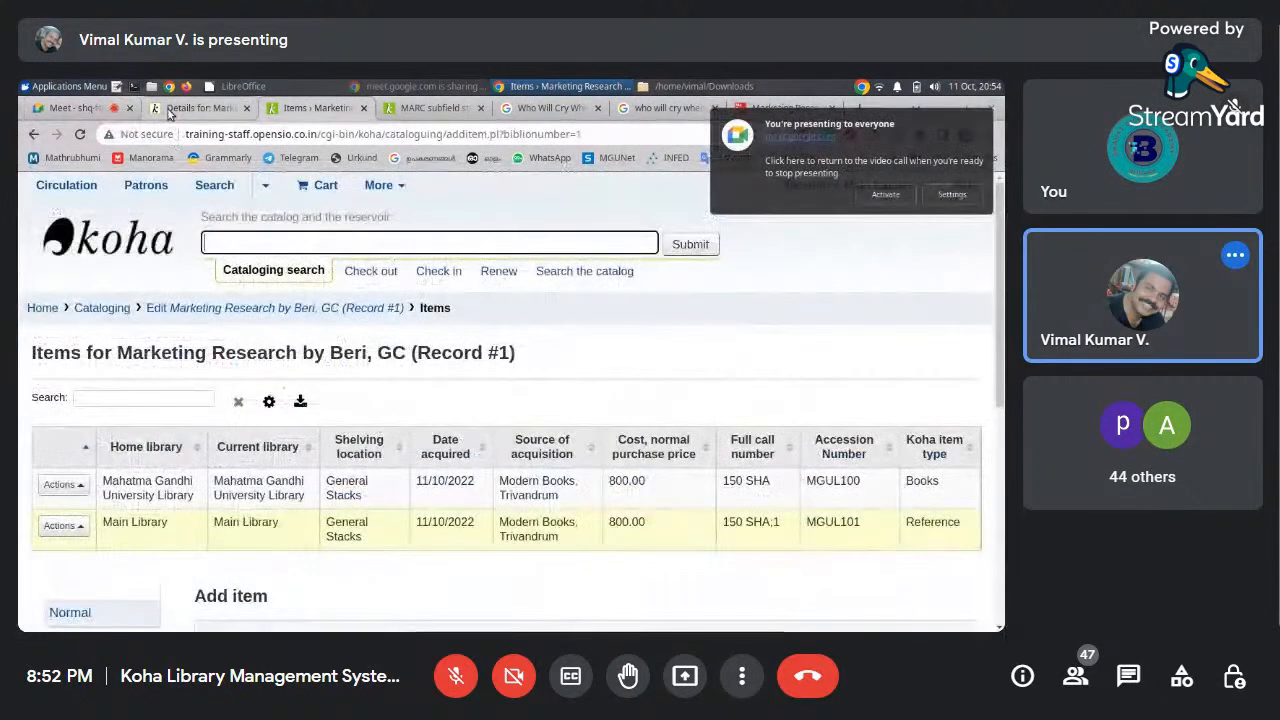
{"action": "left_click", "coordinate": [169, 110]}
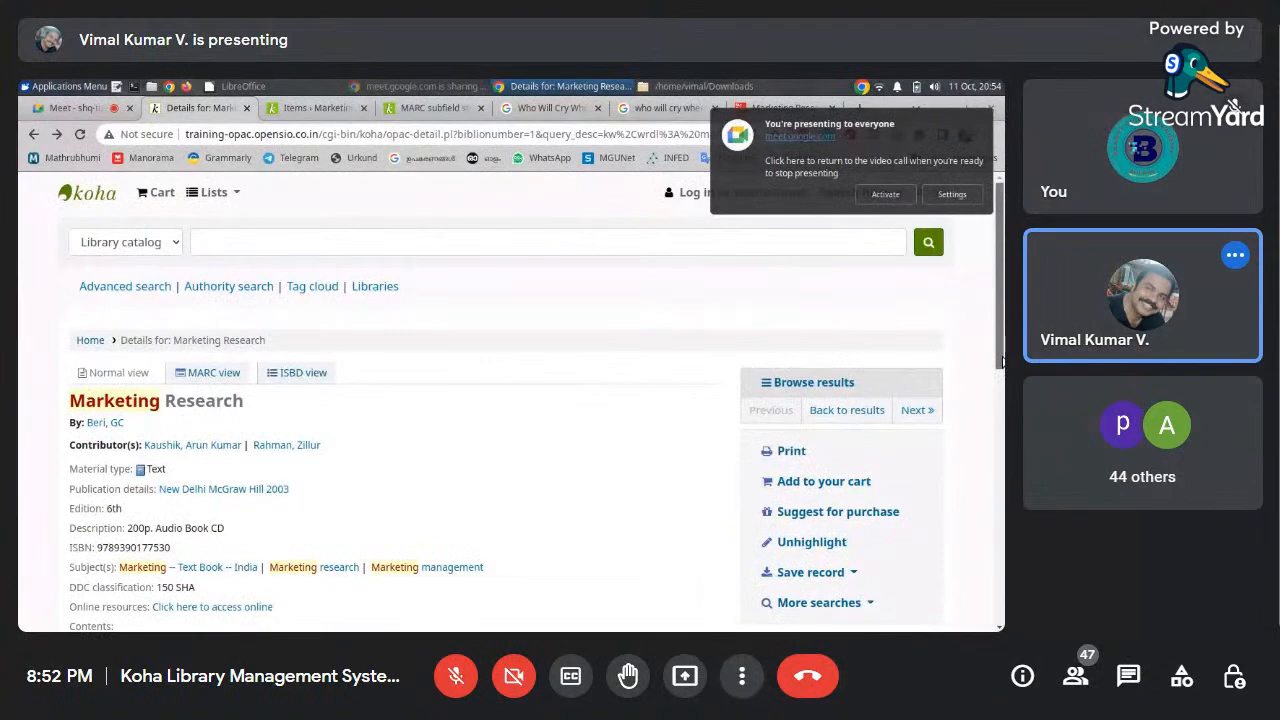
{"action": "scroll", "coordinate": [1001, 362], "scroll_direction": "down", "scroll_amount": 5}
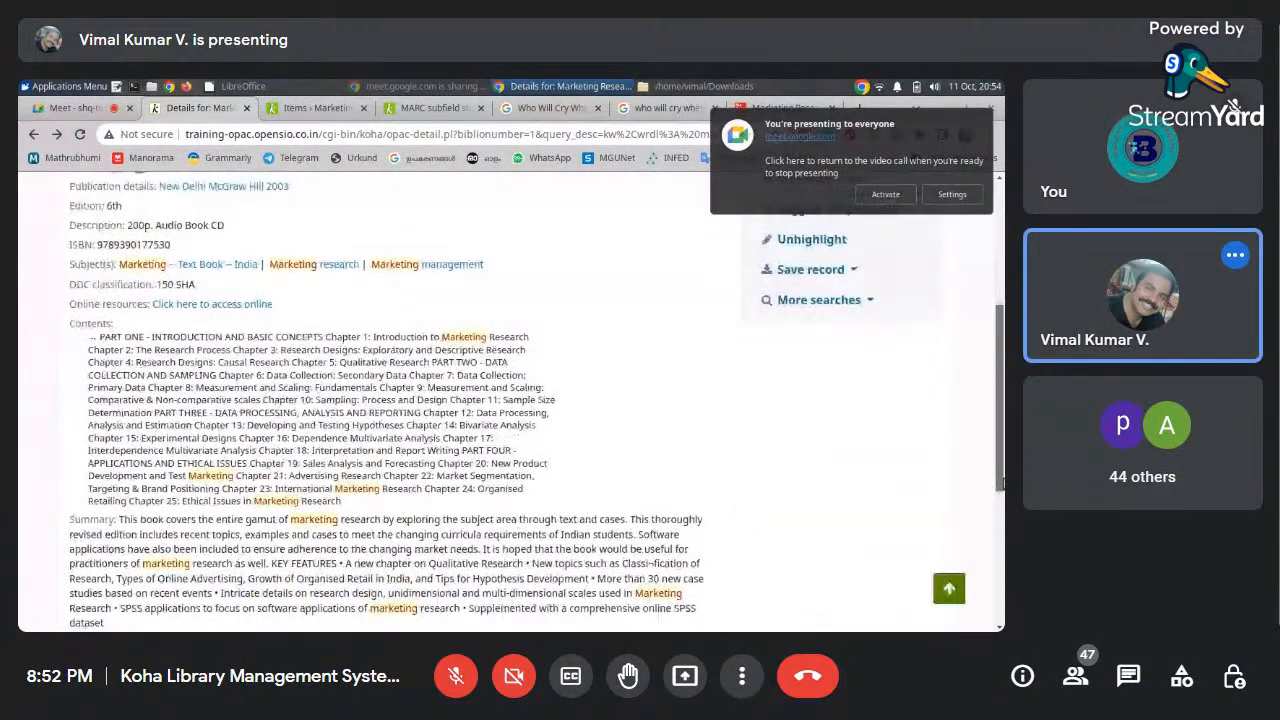
{"action": "scroll", "coordinate": [1001, 362], "scroll_direction": "up", "scroll_amount": 5}
{"action": "left_click", "coordinate": [305, 108]}
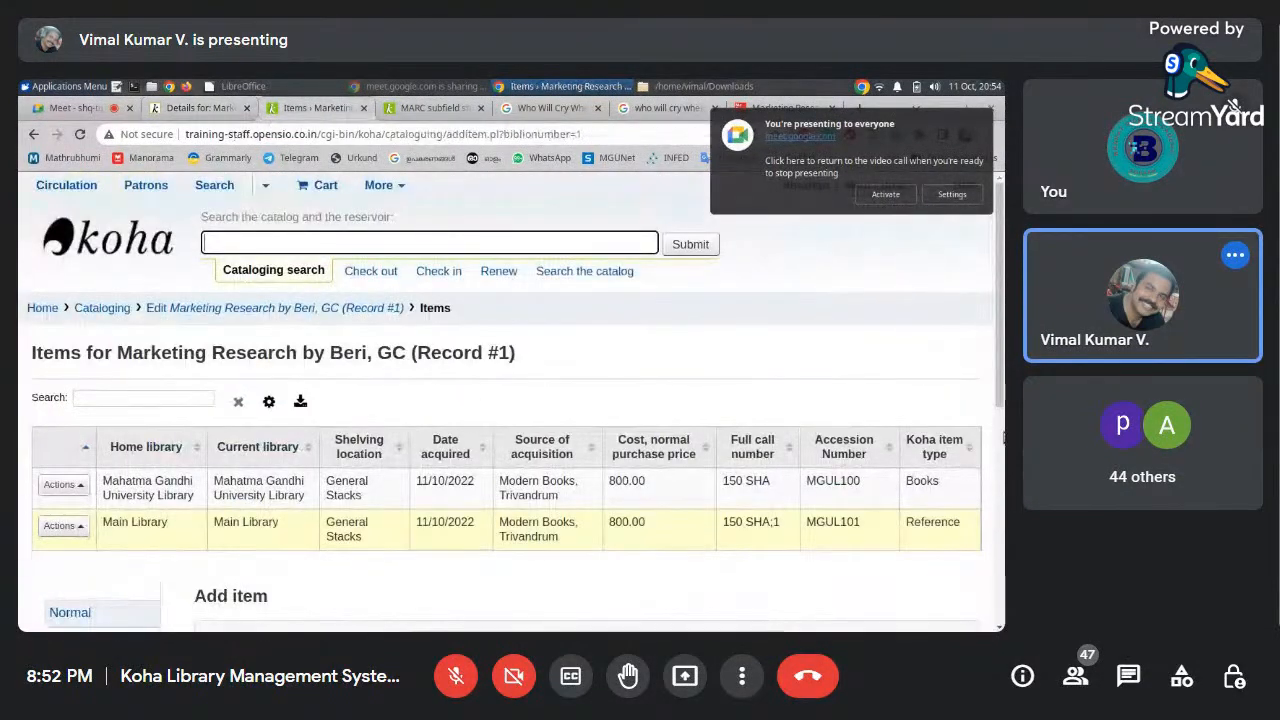
{"action": "scroll", "coordinate": [997, 350], "scroll_direction": "down", "scroll_amount": 1}
{"action": "scroll", "coordinate": [260, 391], "scroll_direction": "up", "scroll_amount": 1}
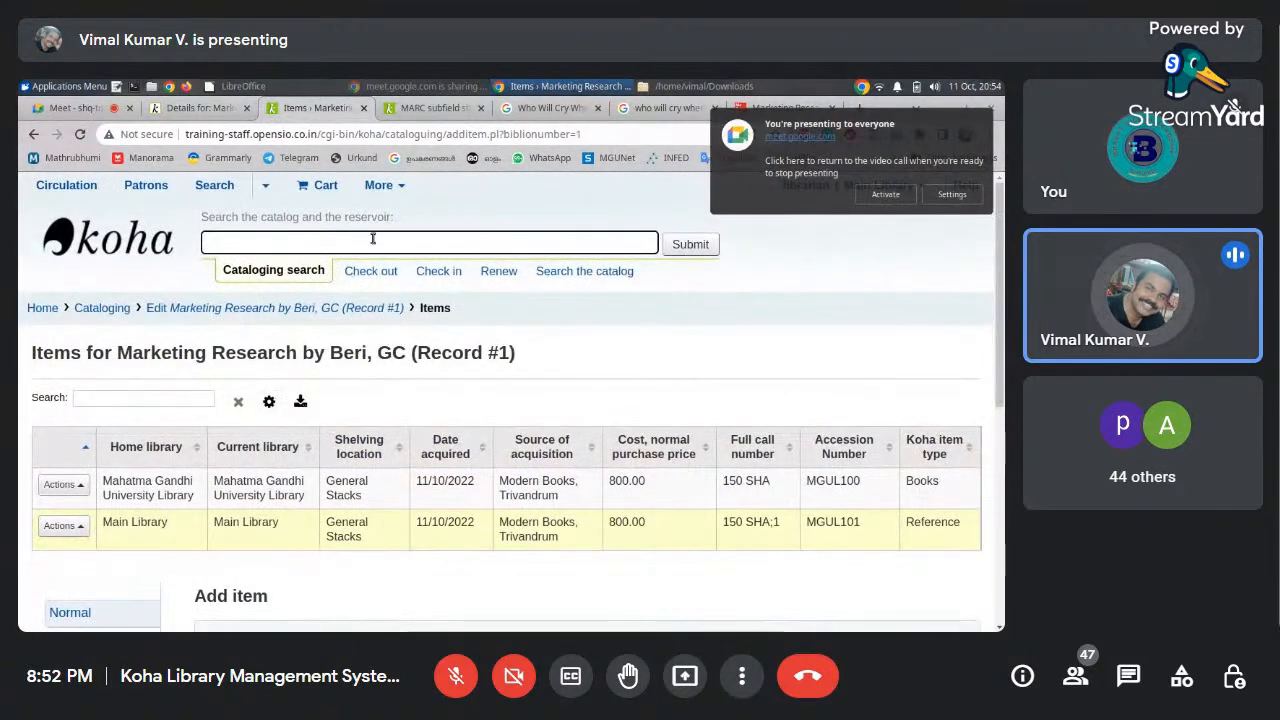
{"action": "left_click", "coordinate": [429, 113]}
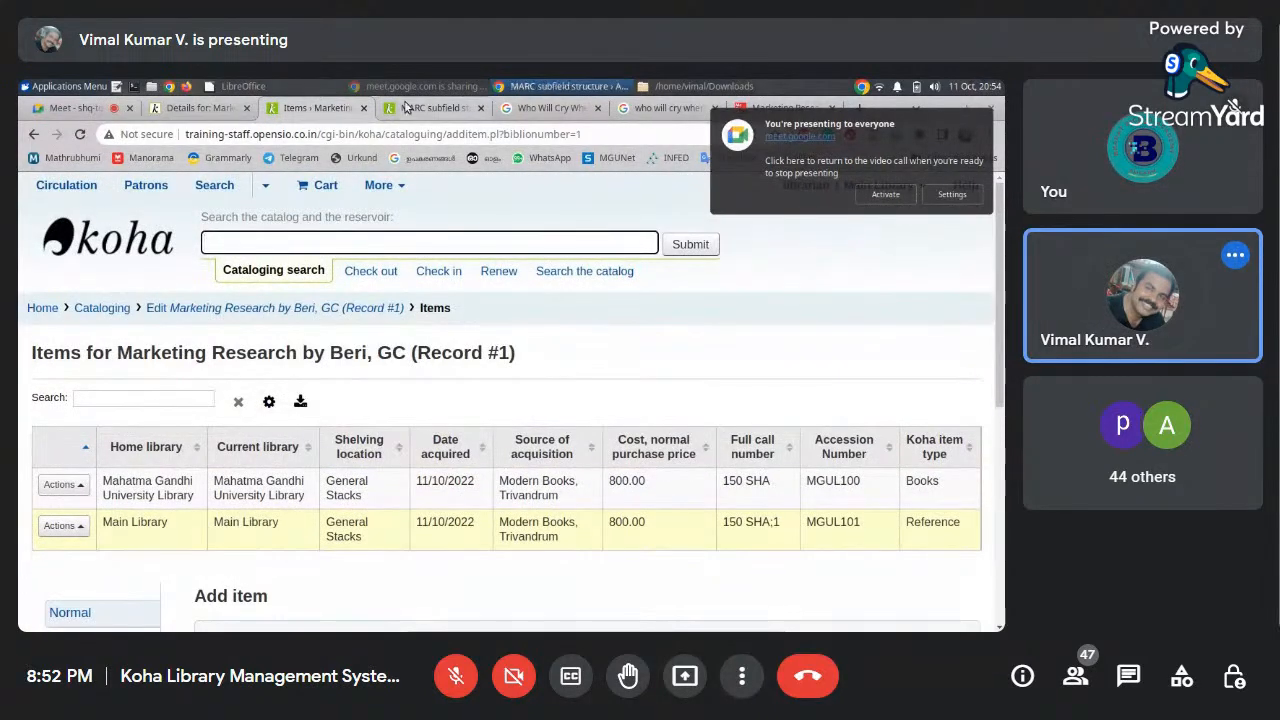
{"action": "left_click", "coordinate": [208, 113]}
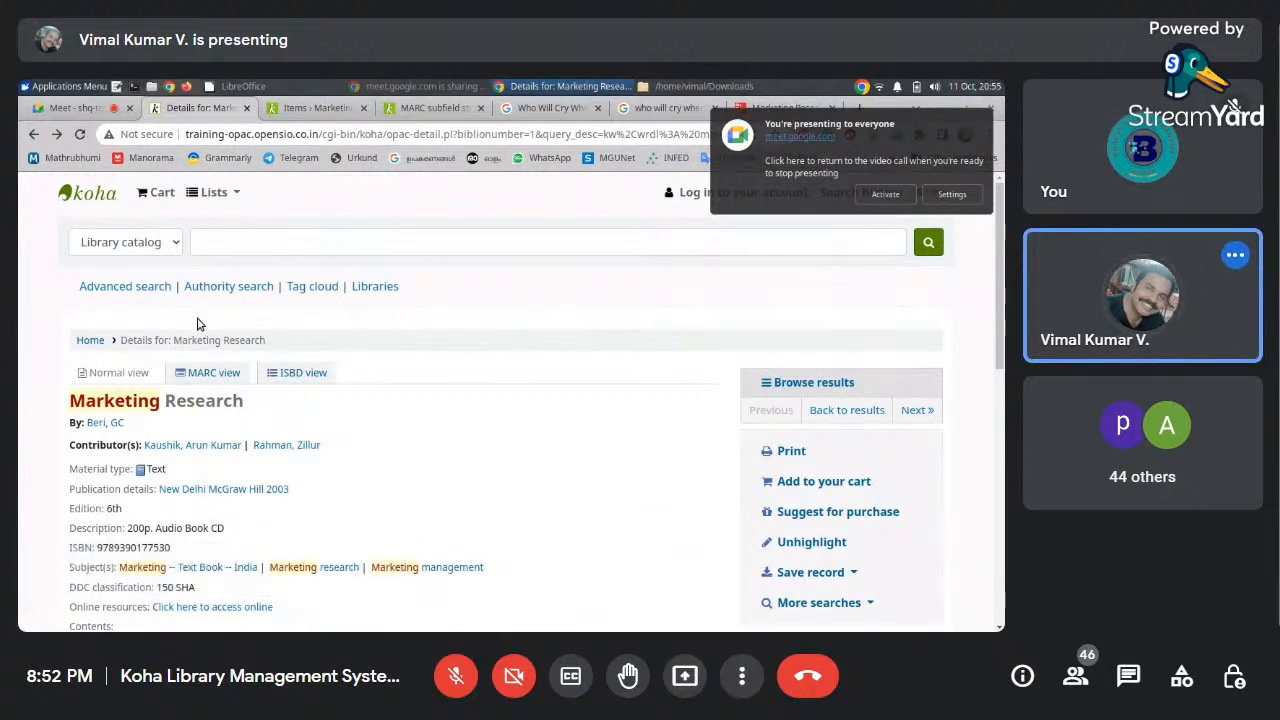
Save the Marketing Research cover from the publisher's page to the Desktop as 9789390177530.jpeg
{"action": "left_click", "coordinate": [32, 136]}
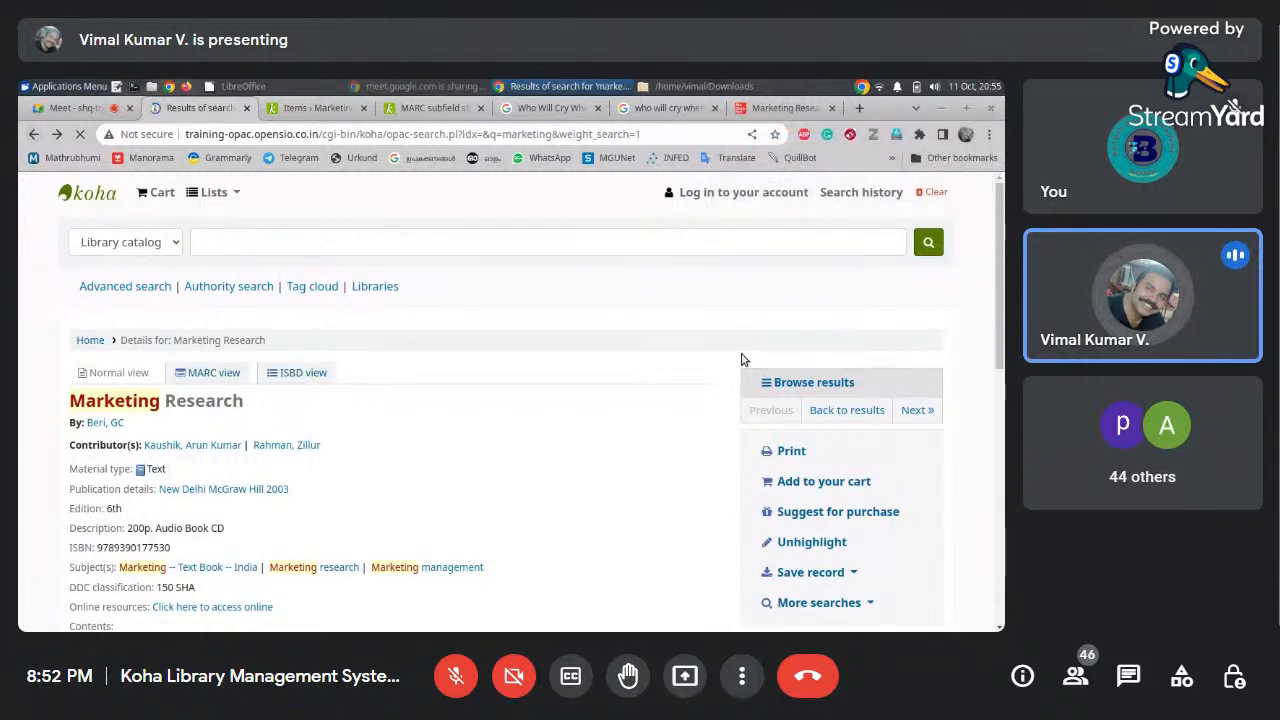
{"action": "left_click", "coordinate": [775, 110]}
{"action": "left_click_drag", "start_coordinate": [1000, 350], "coordinate": [986, 251]}
{"action": "right_click", "coordinate": [228, 368]}
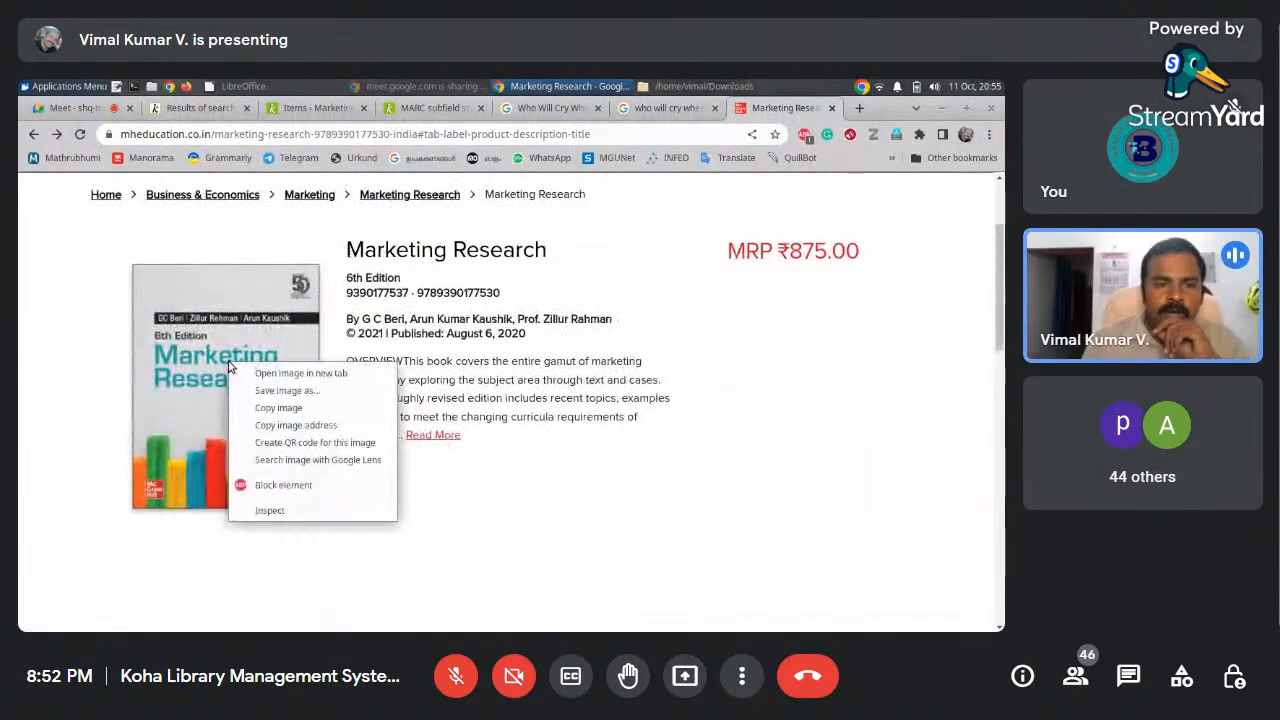
{"action": "left_click", "coordinate": [250, 397]}
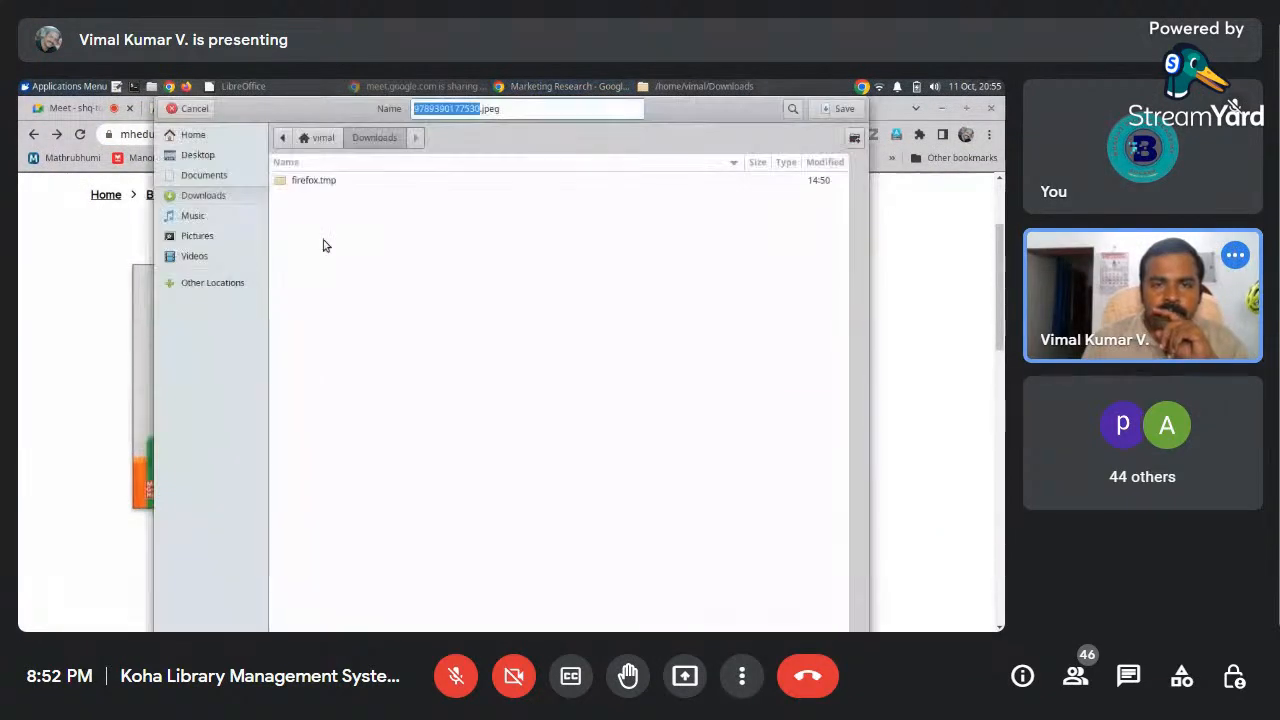
{"action": "left_click", "coordinate": [221, 156]}
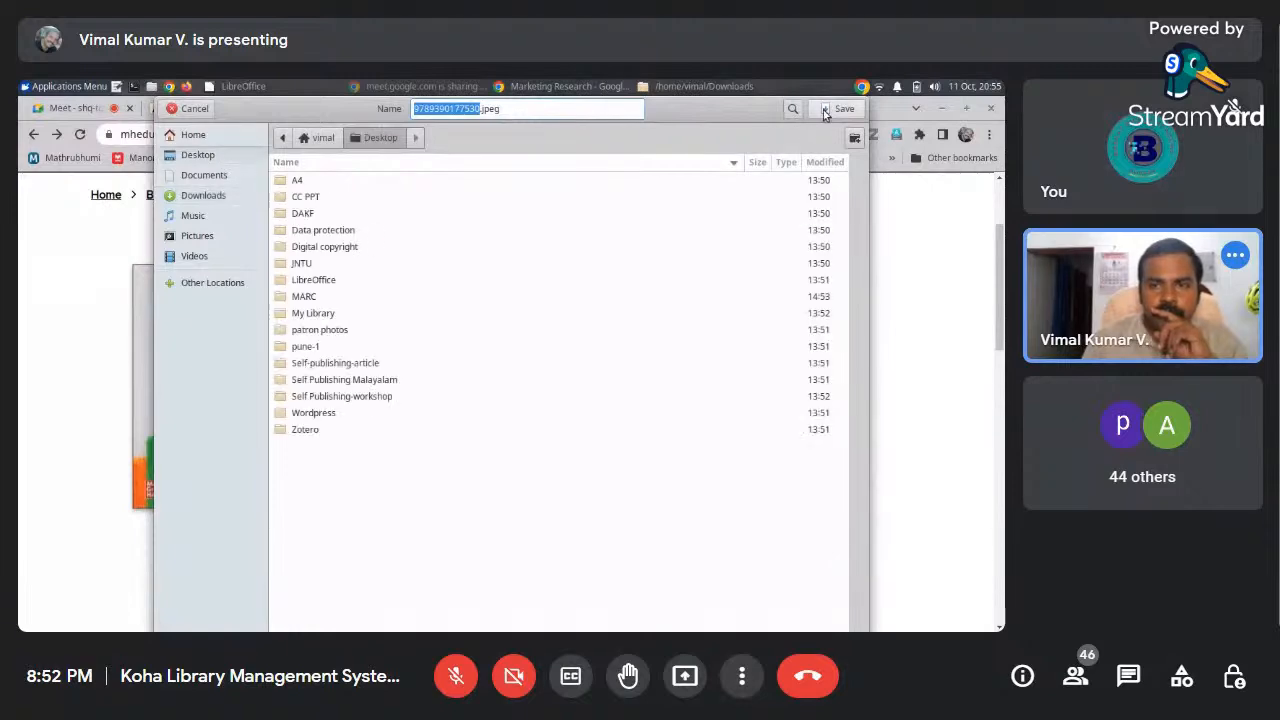
{"action": "left_click", "coordinate": [333, 110]}
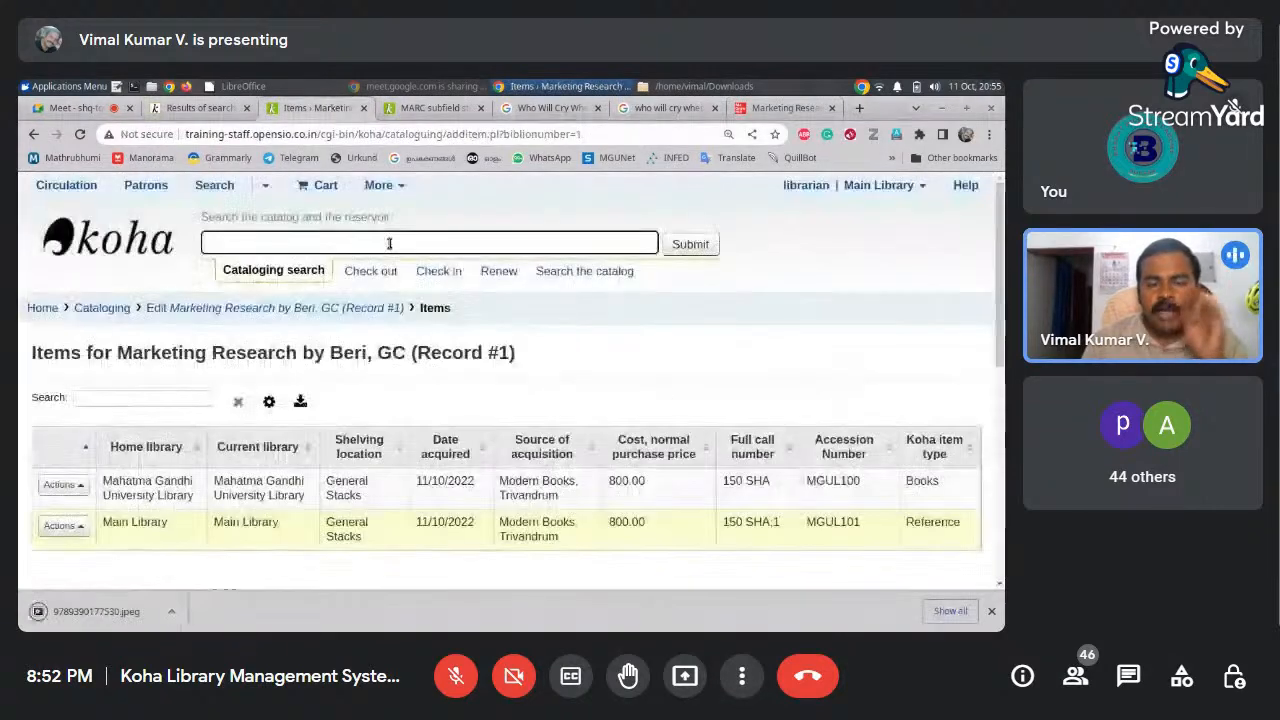
Search the whole catalog for 'marketing' and open the Marketing Research record
{"action": "left_click_drag", "start_coordinate": [999, 341], "coordinate": [995, 371]}
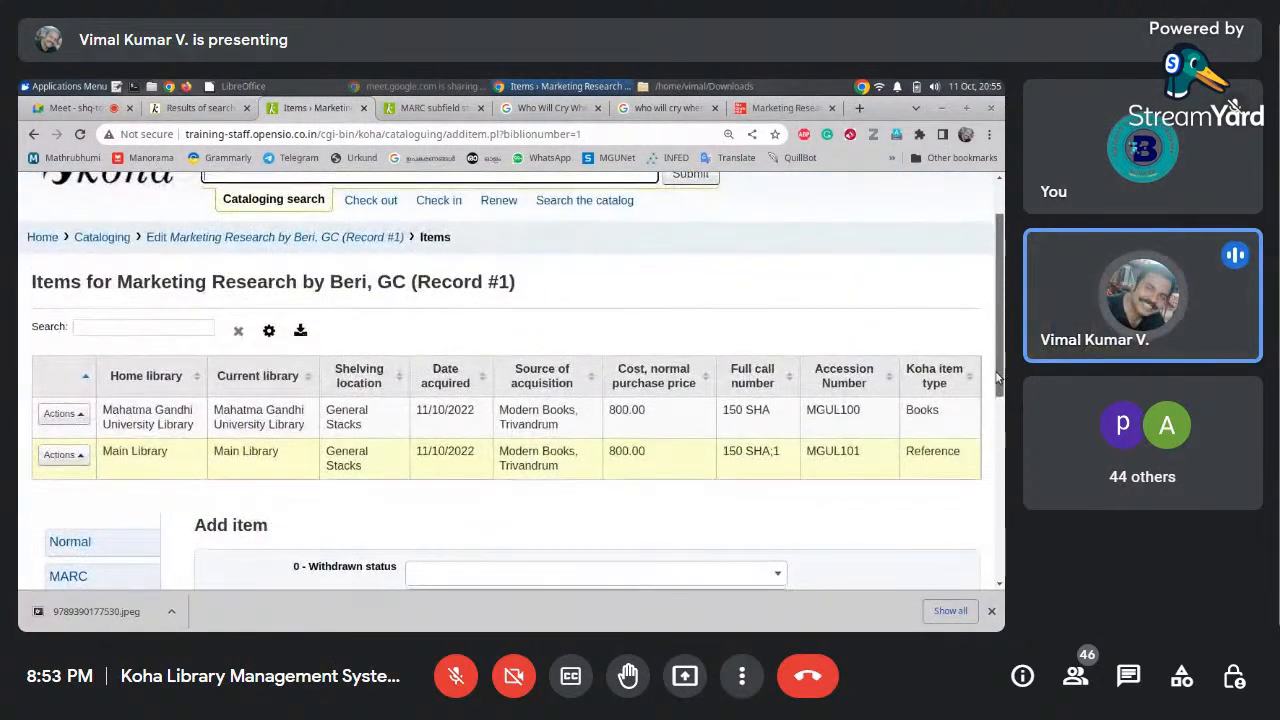
{"action": "scroll", "coordinate": [991, 378], "scroll_direction": "down", "scroll_amount": 3}
{"action": "scroll", "coordinate": [990, 385], "scroll_direction": "up", "scroll_amount": 5}
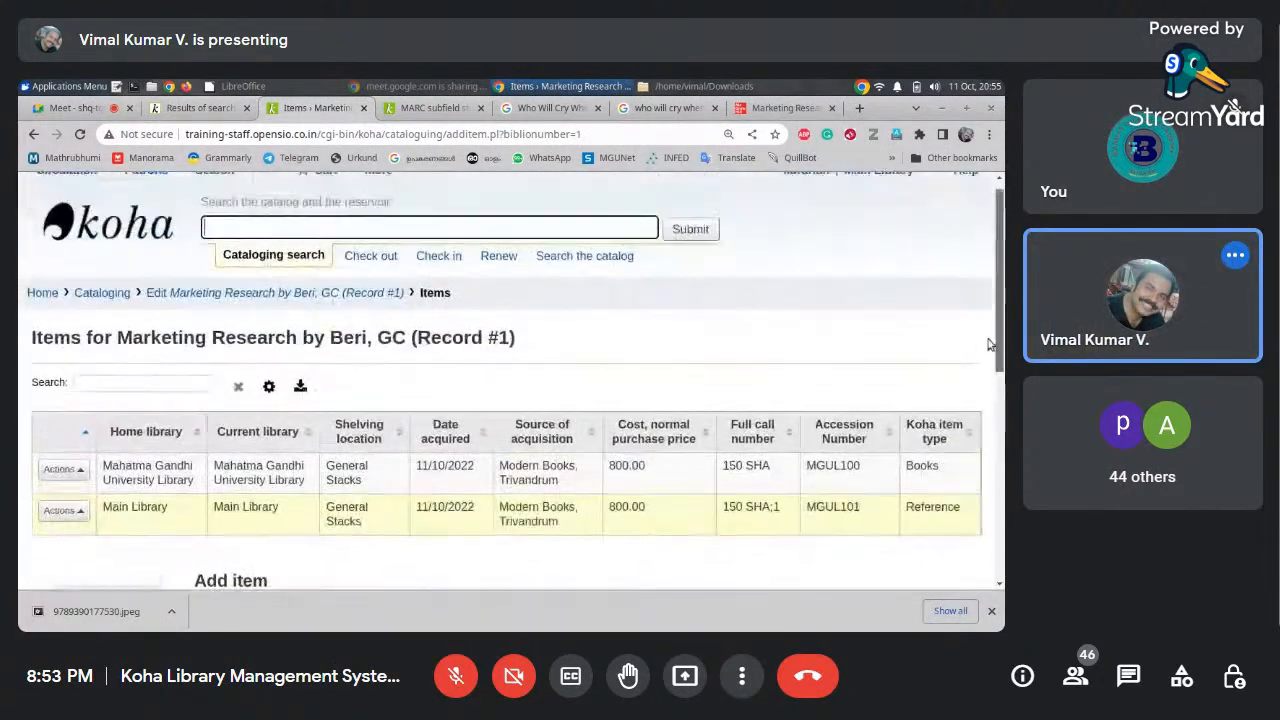
{"action": "left_click", "coordinate": [582, 270]}
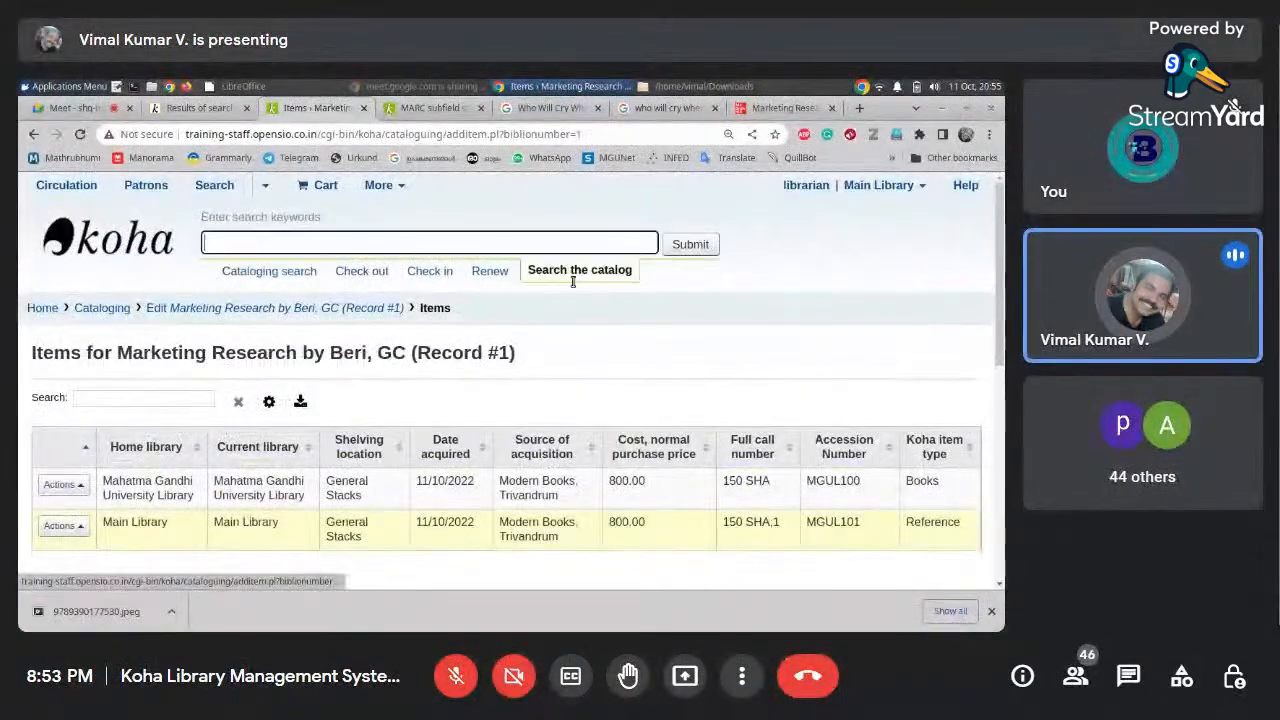
{"action": "type", "text": "marketing"}
{"action": "key", "text": "Return"}
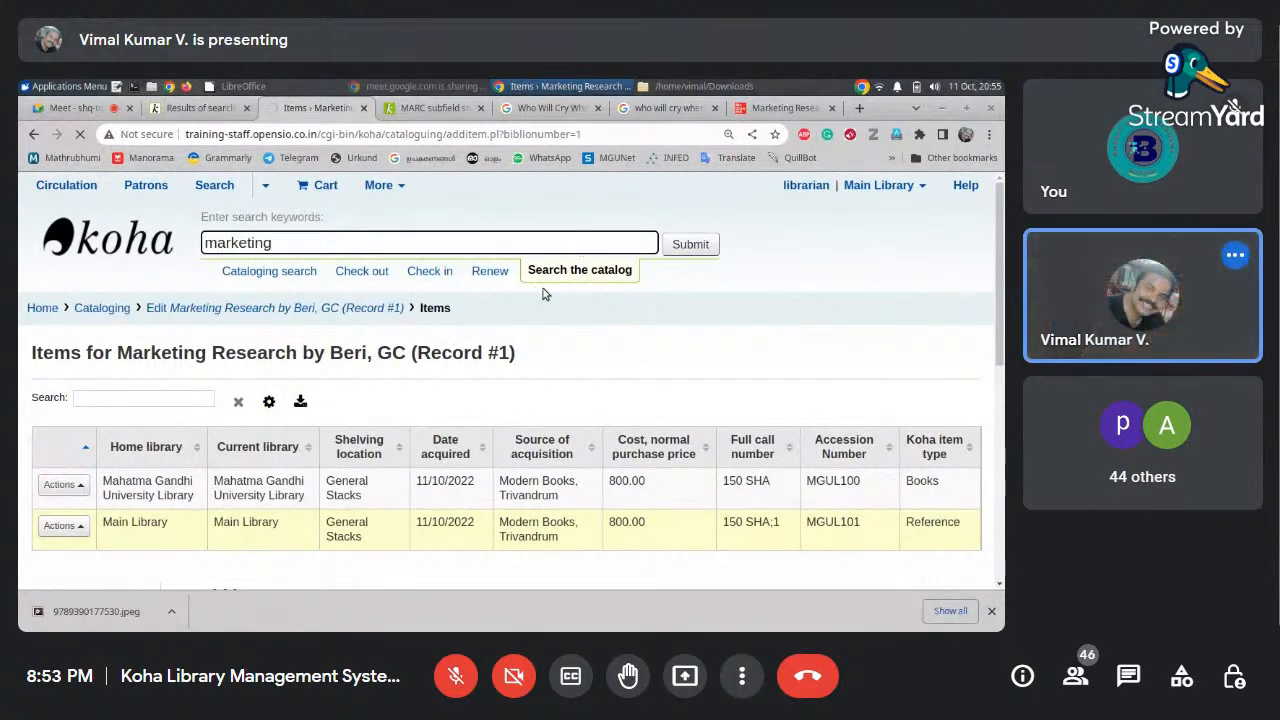
{"action": "scroll", "coordinate": [432, 390], "scroll_direction": "down", "scroll_amount": 3}
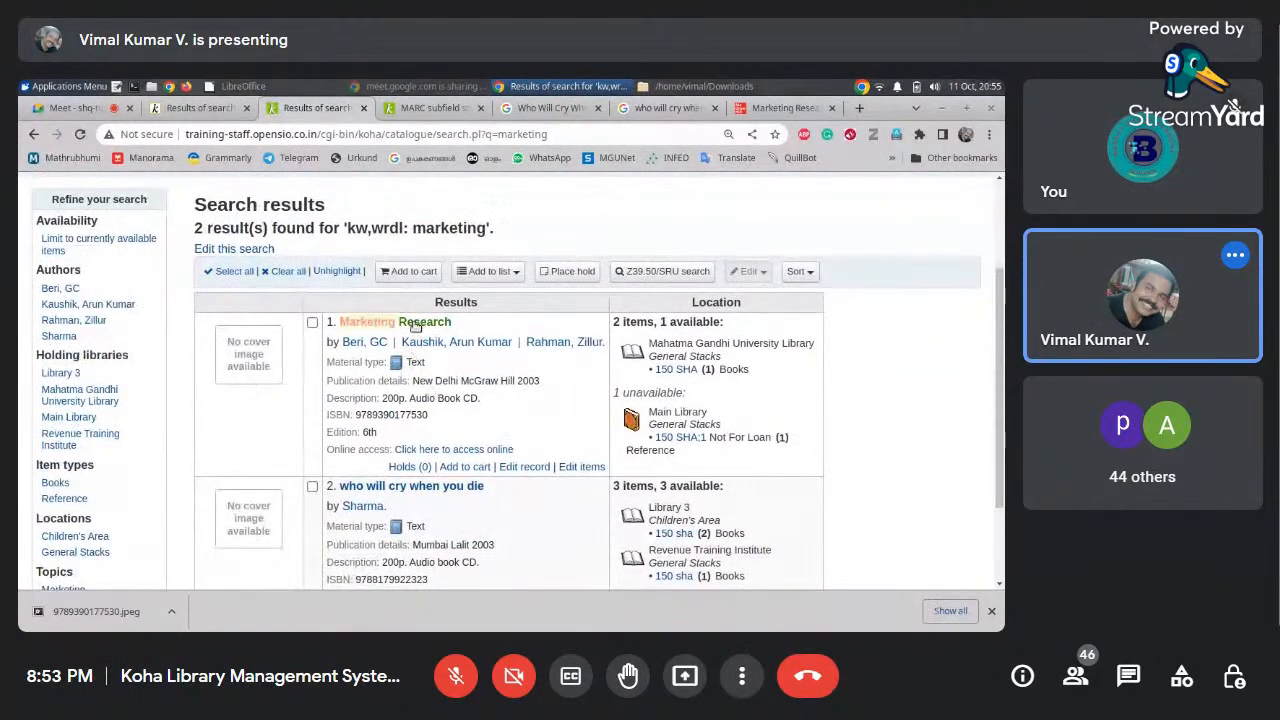
{"action": "left_click", "coordinate": [415, 325]}
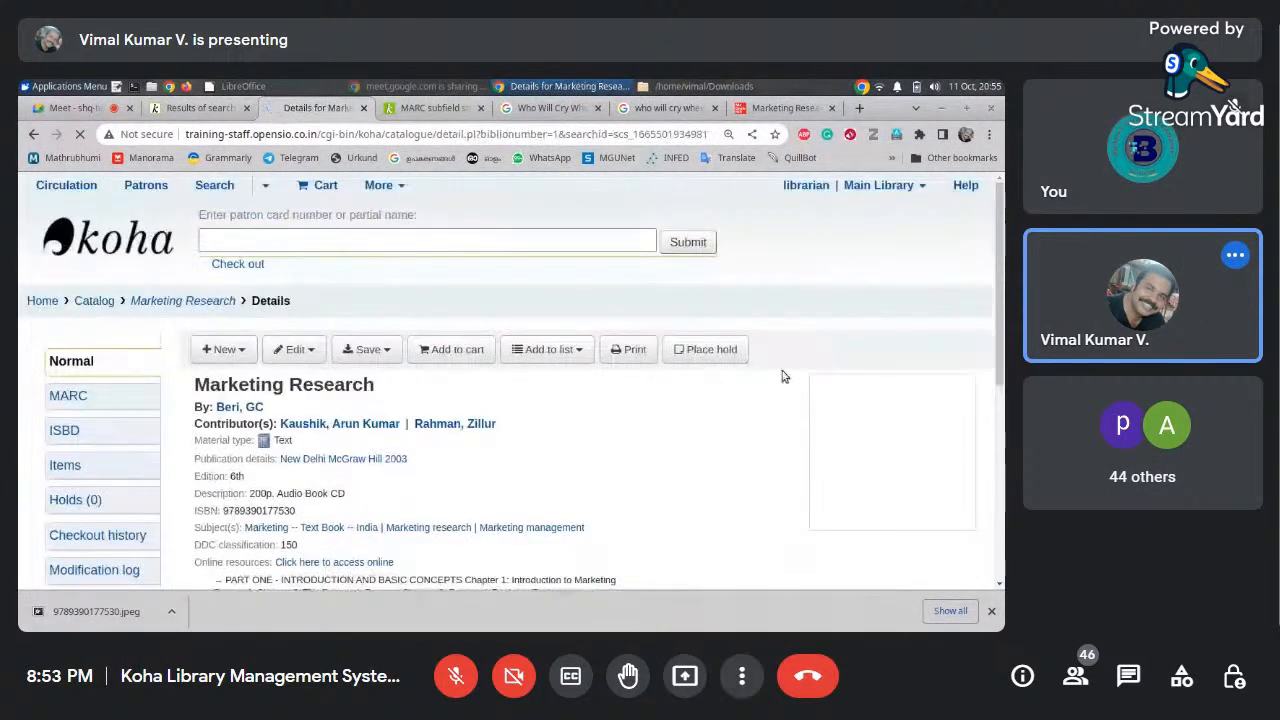
Upload 9789390177530.jpeg as a cover image from the record's images section
{"action": "scroll", "coordinate": [1003, 307], "scroll_direction": "down", "scroll_amount": 1}
{"action": "left_click_drag", "start_coordinate": [1003, 307], "coordinate": [1003, 462]}
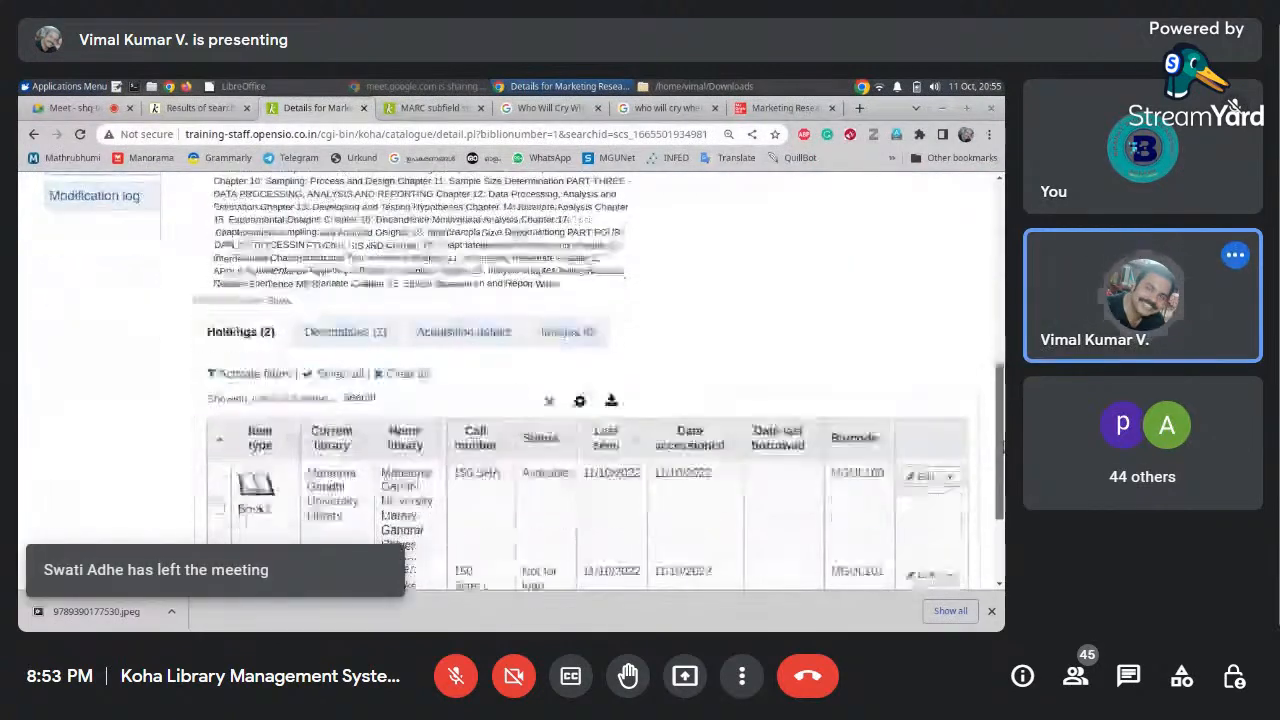
{"action": "left_click", "coordinate": [578, 336]}
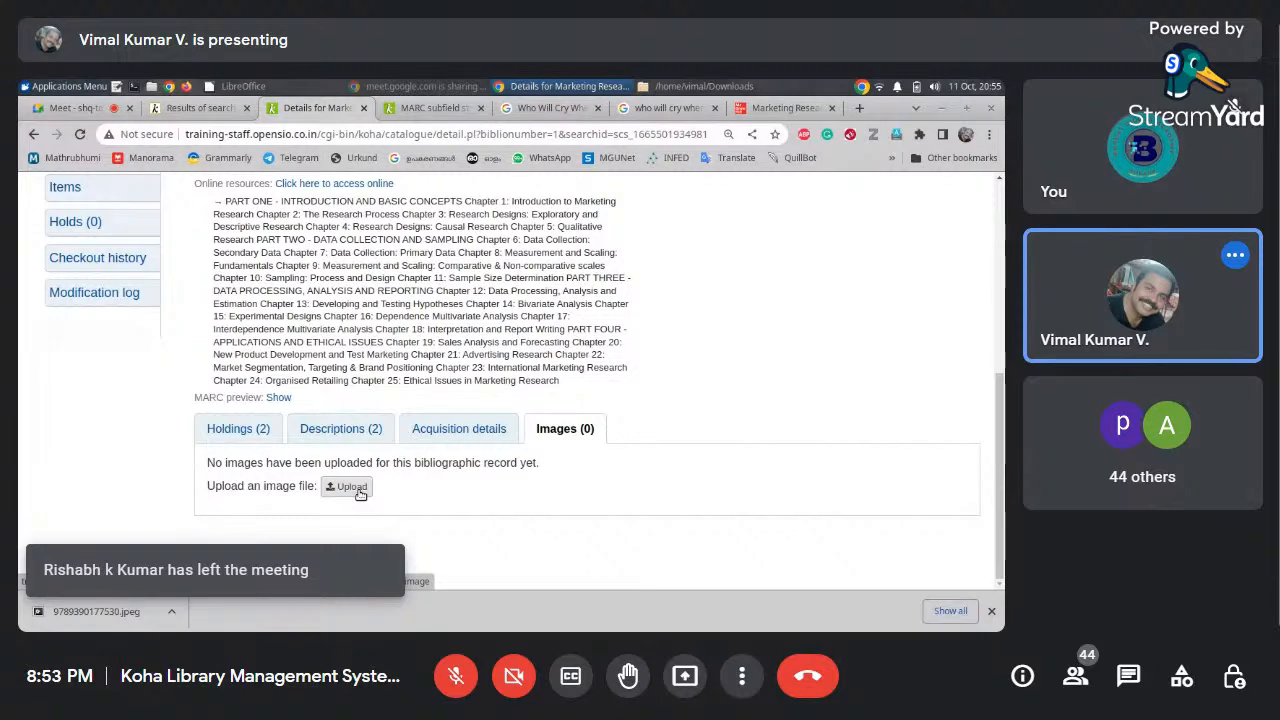
{"action": "left_click", "coordinate": [350, 487]}
{"action": "left_click_drag", "start_coordinate": [998, 265], "coordinate": [998, 473]}
Process the uploaded 9789390177530.jpeg cover and return to the Marketing Research record
{"action": "left_click", "coordinate": [243, 379]}
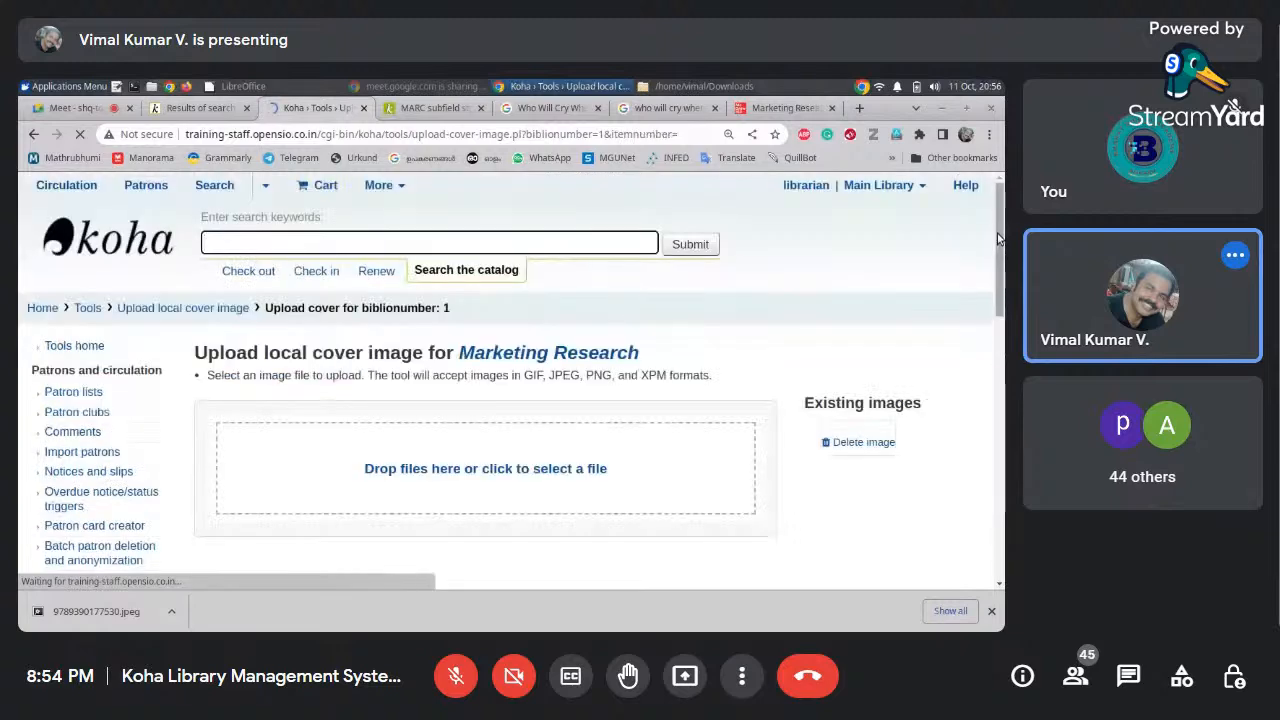
{"action": "left_click_drag", "start_coordinate": [998, 217], "coordinate": [999, 243]}
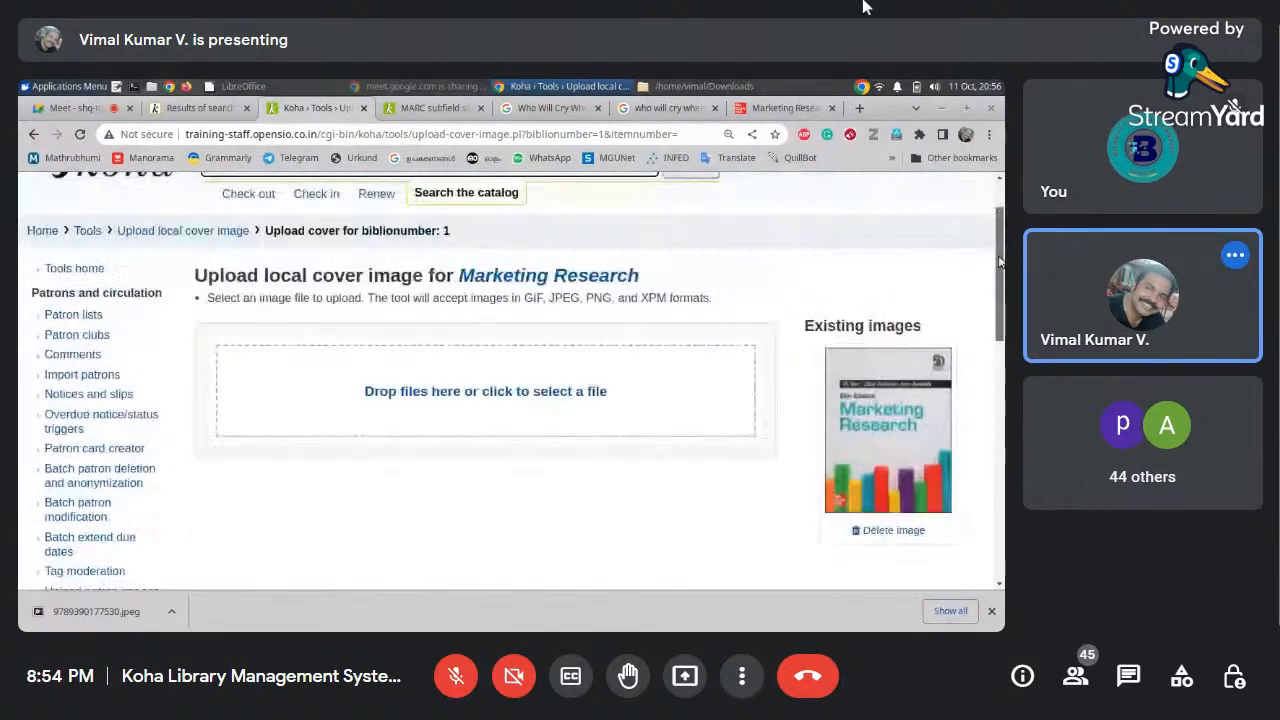
{"action": "left_click", "coordinate": [495, 285]}
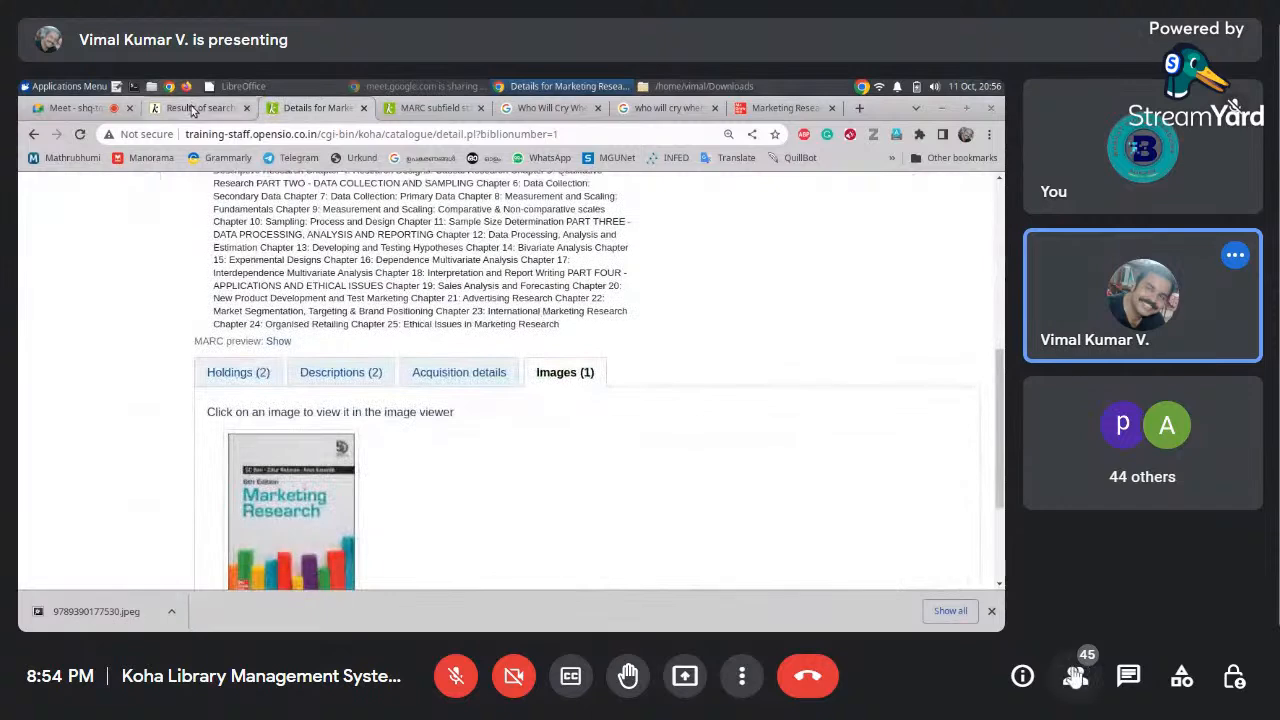
Scroll through the 45 meeting participants, then close the People panel so the presentation enlarges
{"action": "left_click", "coordinate": [1075, 676]}
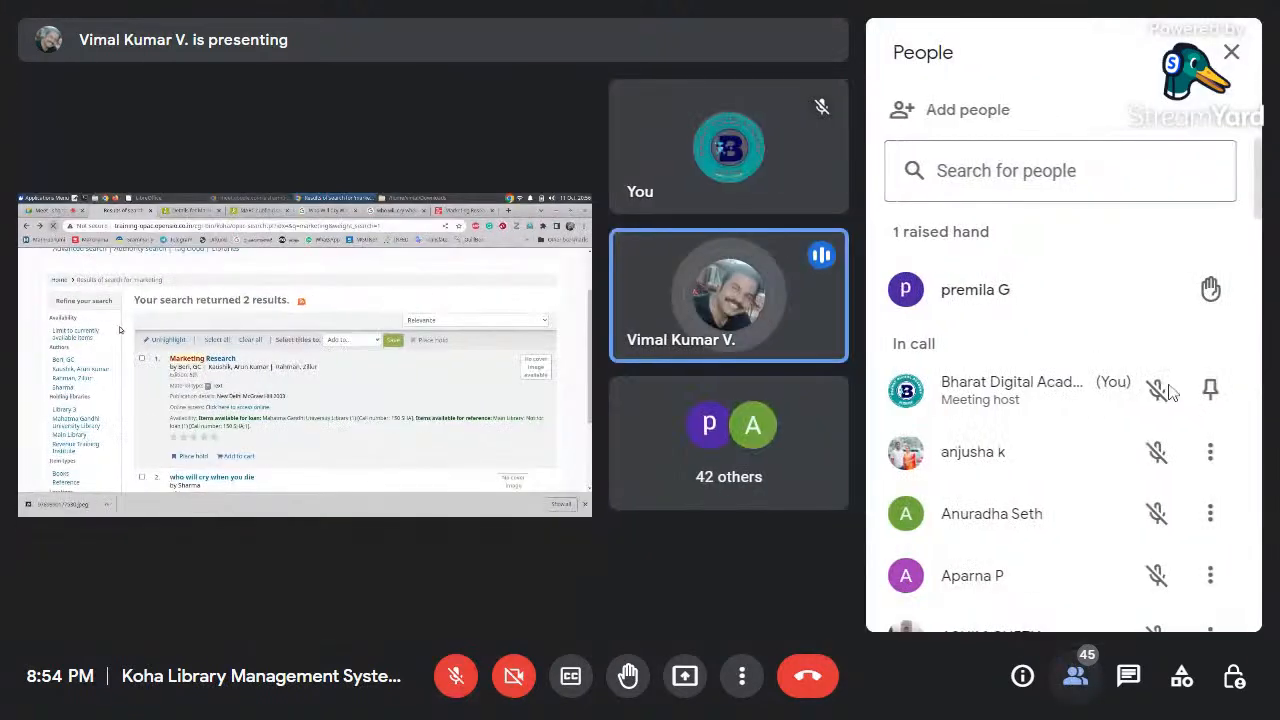
{"action": "mouse_move", "coordinate": [1078, 292]}
{"action": "scroll", "coordinate": [1078, 292], "scroll_direction": "down", "scroll_amount": 5}
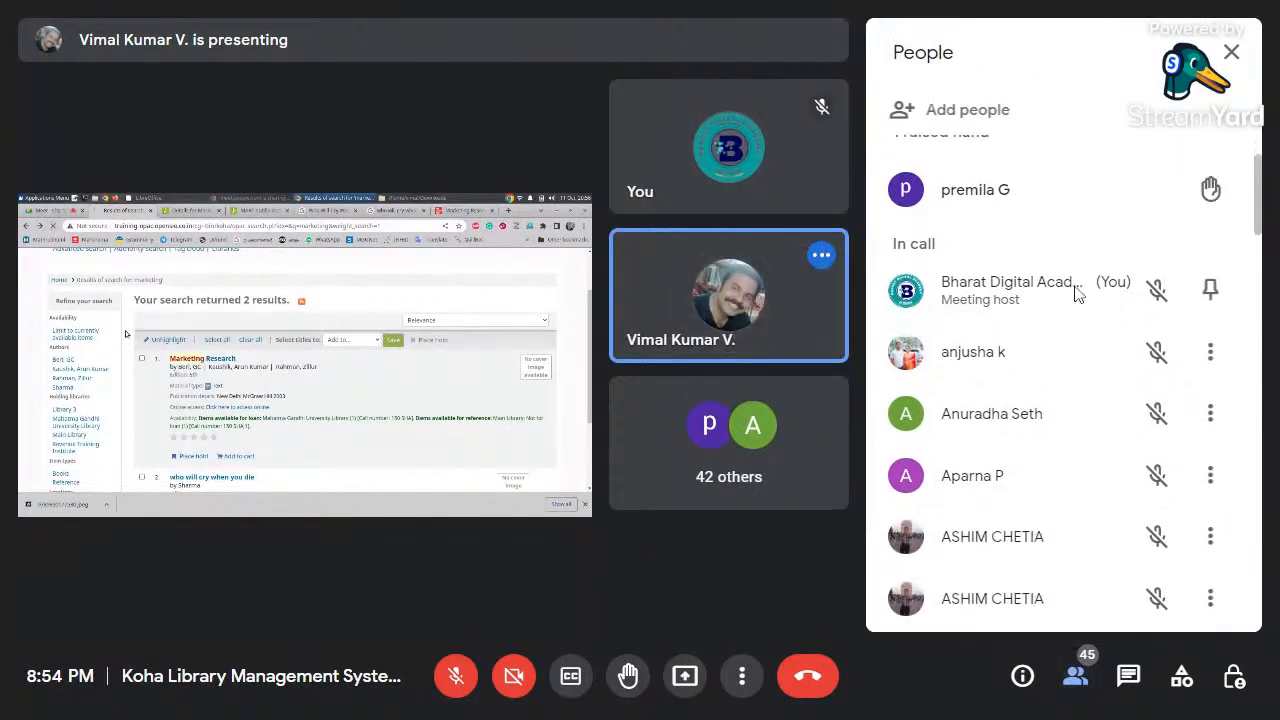
{"action": "scroll", "coordinate": [1078, 292], "scroll_direction": "down", "scroll_amount": 2}
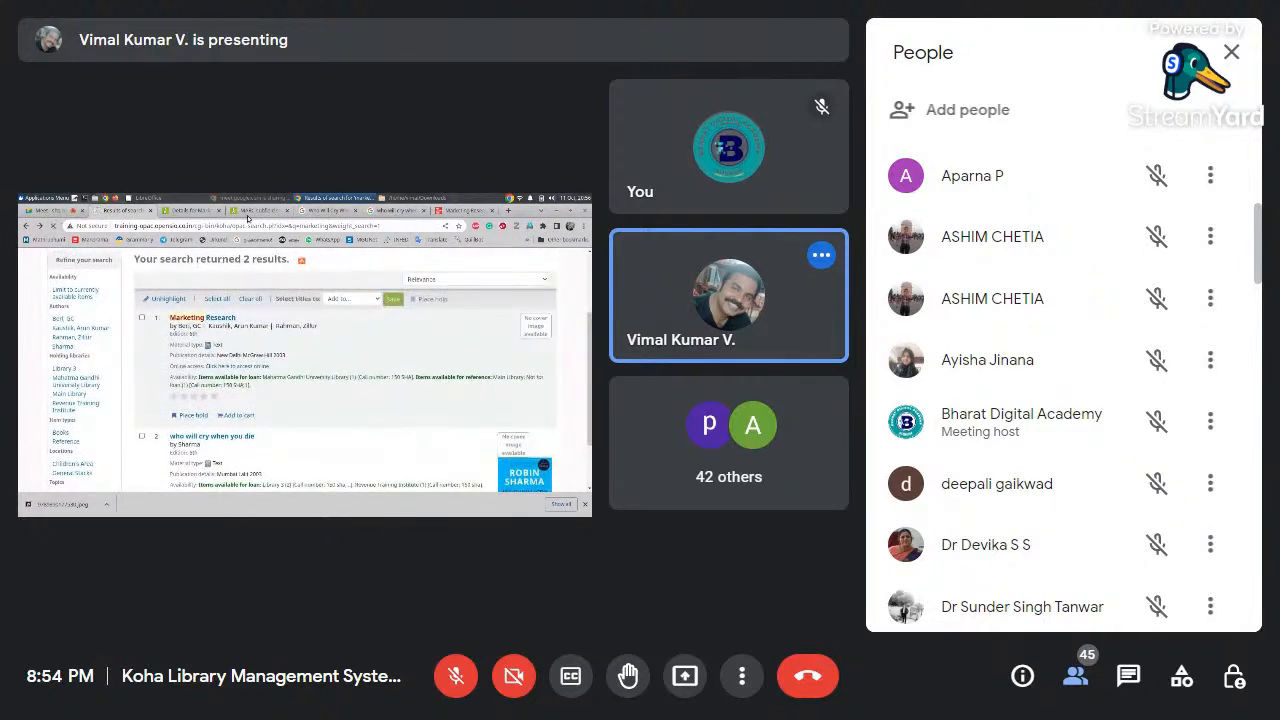
{"action": "scroll", "coordinate": [1078, 292], "scroll_direction": "up", "scroll_amount": 5}
{"action": "scroll", "coordinate": [1078, 292], "scroll_direction": "down", "scroll_amount": 6}
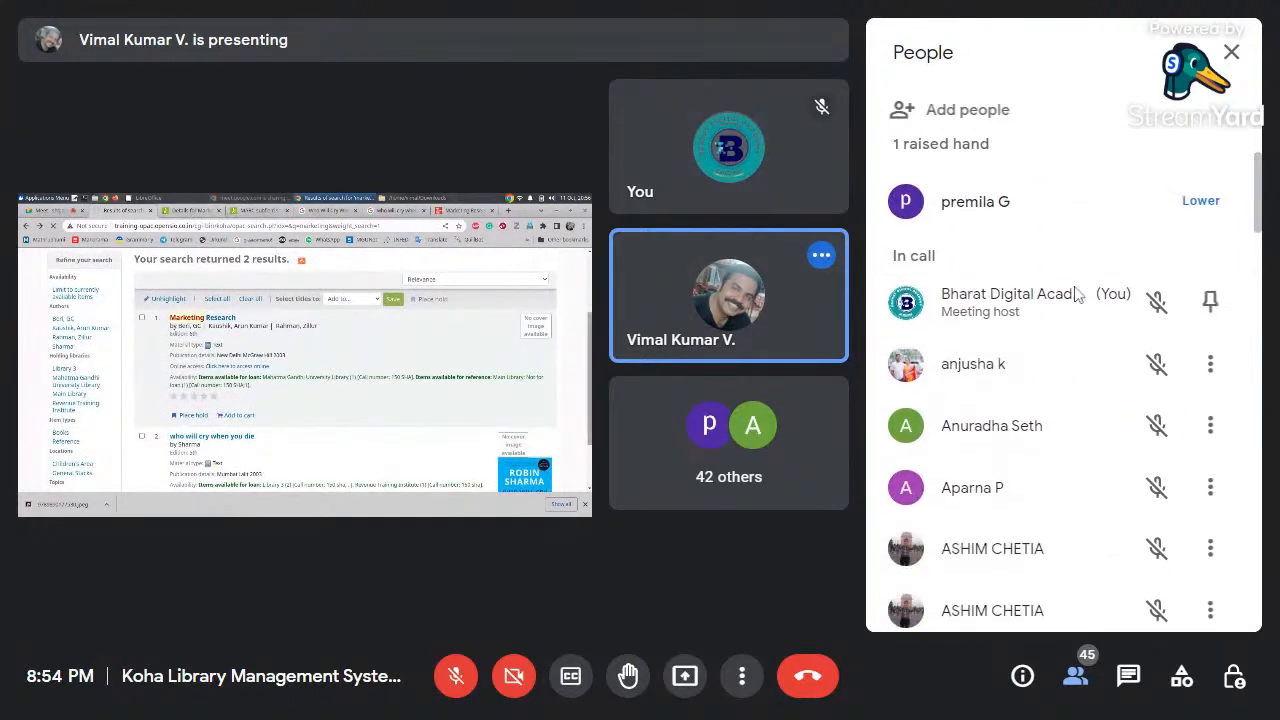
{"action": "scroll", "coordinate": [1078, 294], "scroll_direction": "down", "scroll_amount": 5}
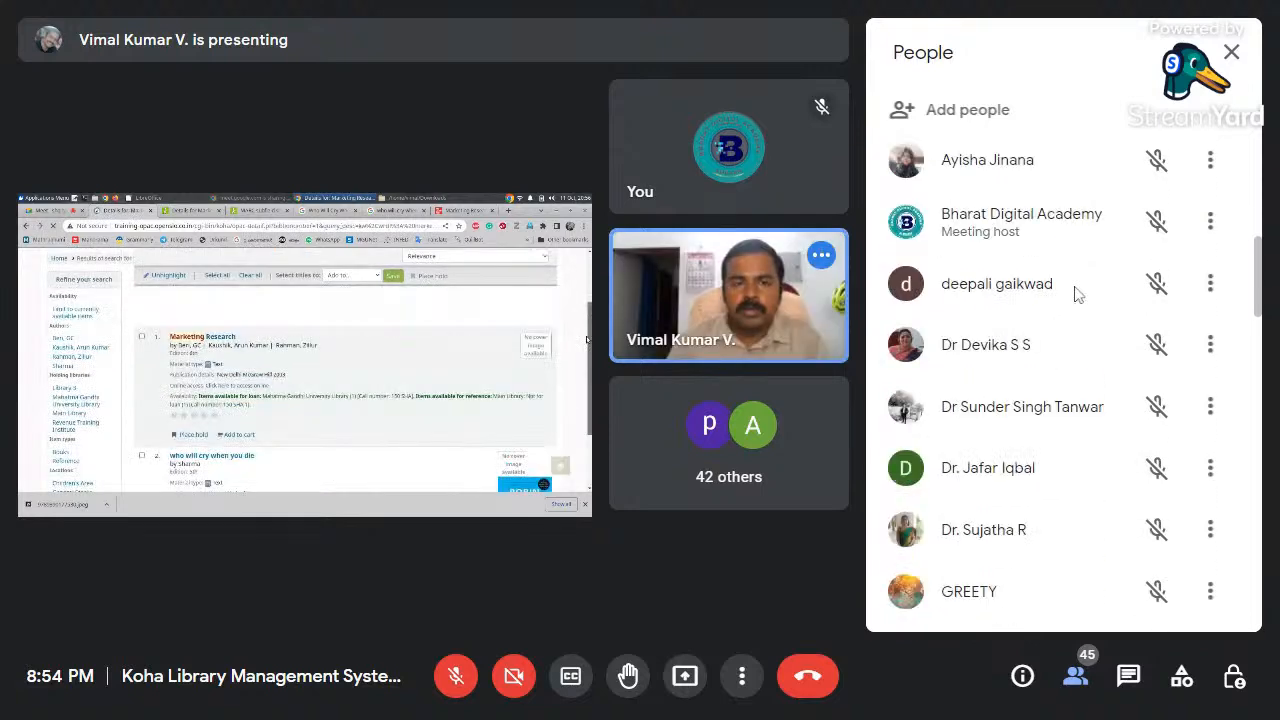
{"action": "scroll", "coordinate": [1073, 292], "scroll_direction": "down", "scroll_amount": 7}
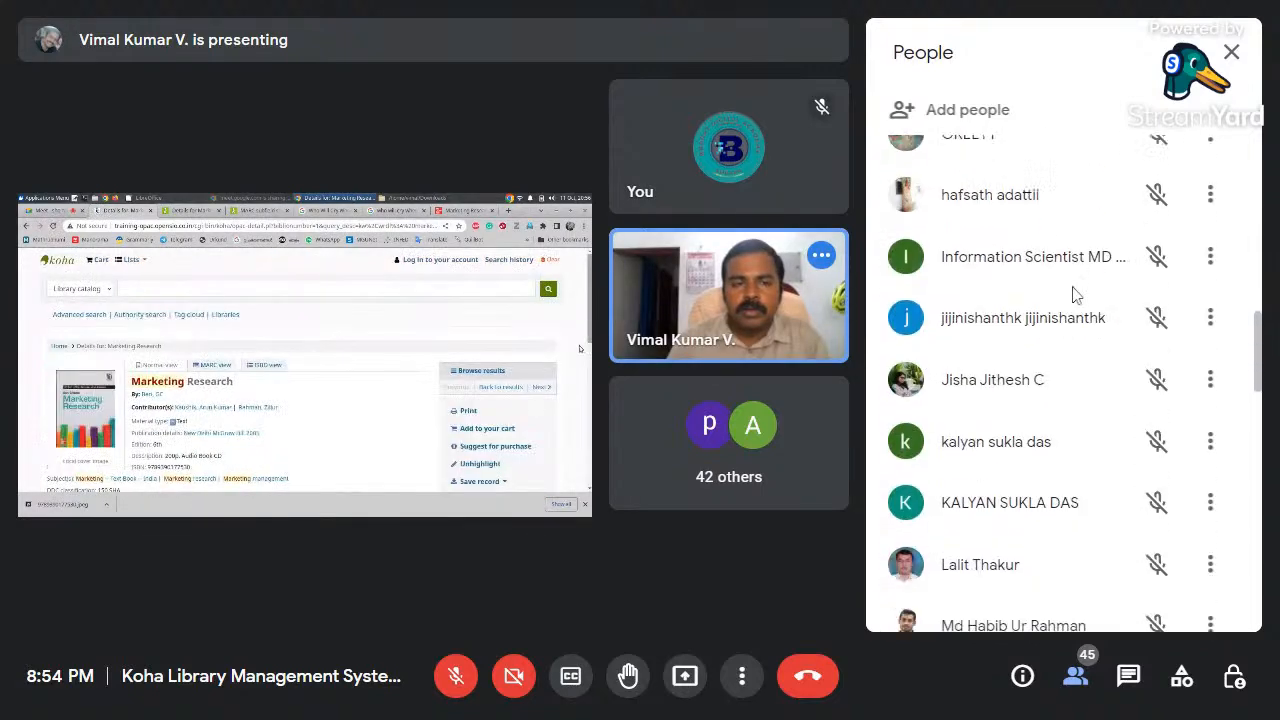
{"action": "scroll", "coordinate": [1075, 292], "scroll_direction": "down", "scroll_amount": 2}
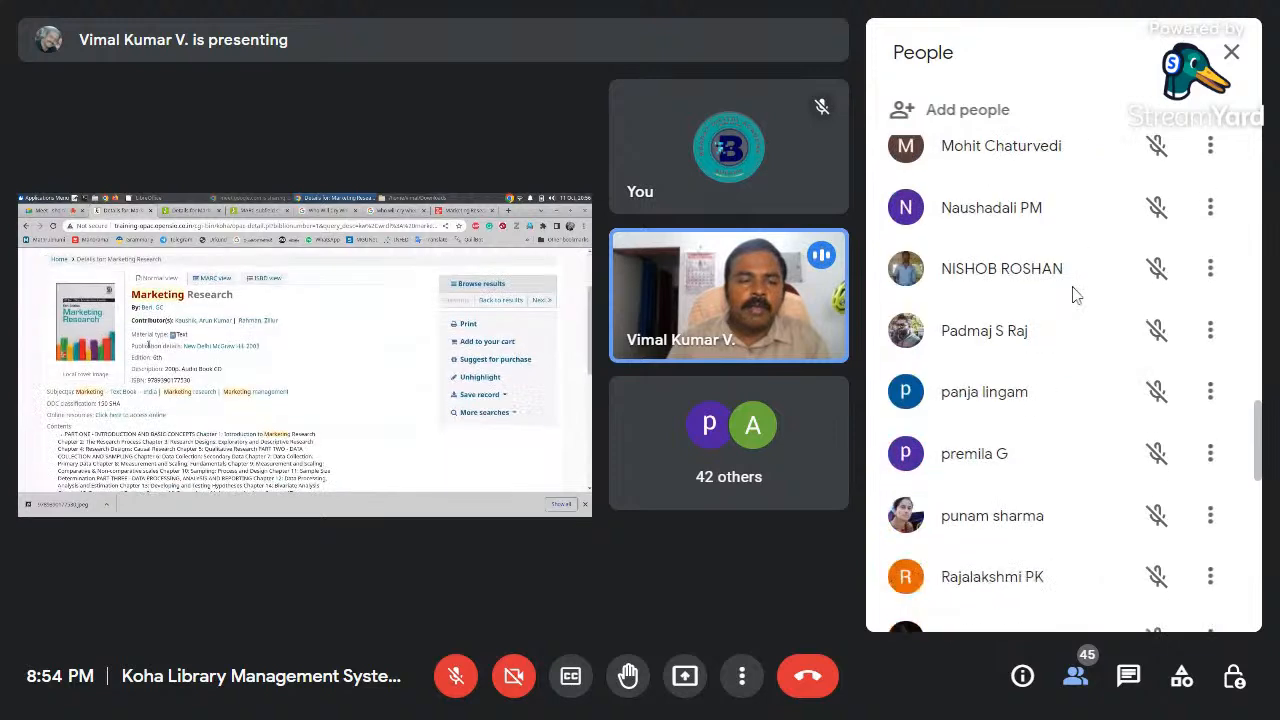
{"action": "scroll", "coordinate": [1075, 294], "scroll_direction": "down", "scroll_amount": 2}
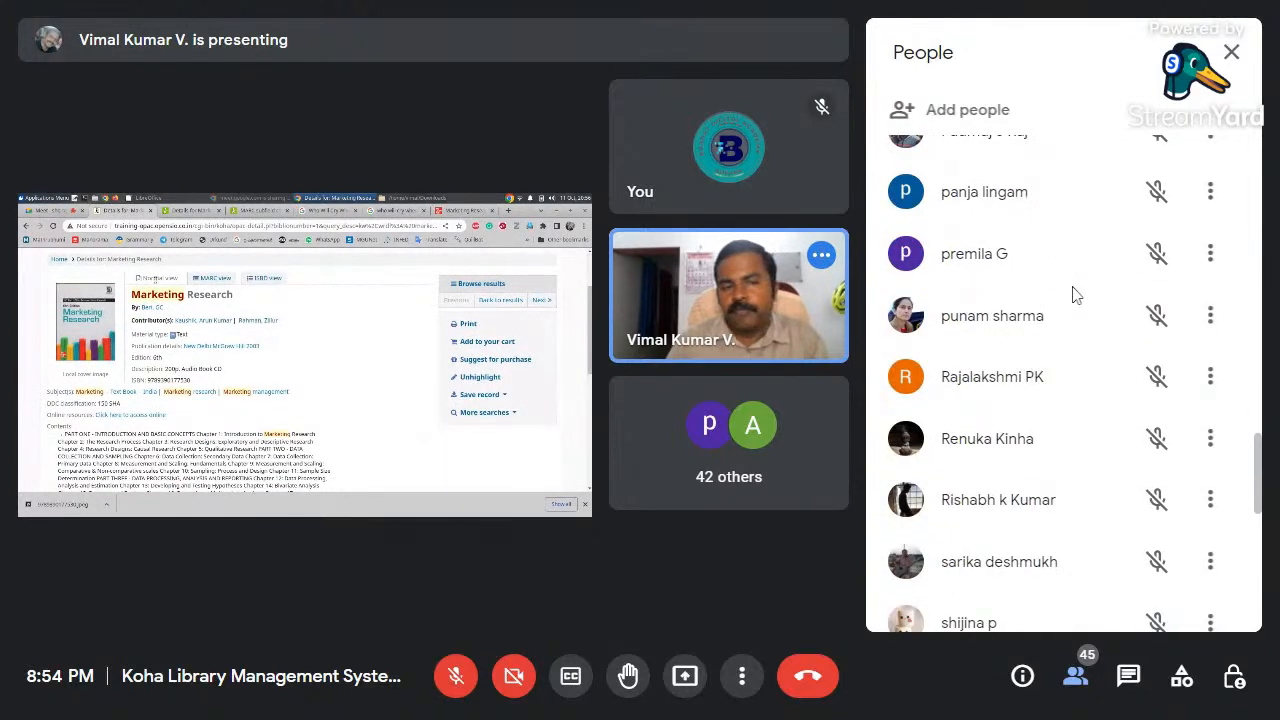
{"action": "scroll", "coordinate": [1073, 294], "scroll_direction": "down", "scroll_amount": 6}
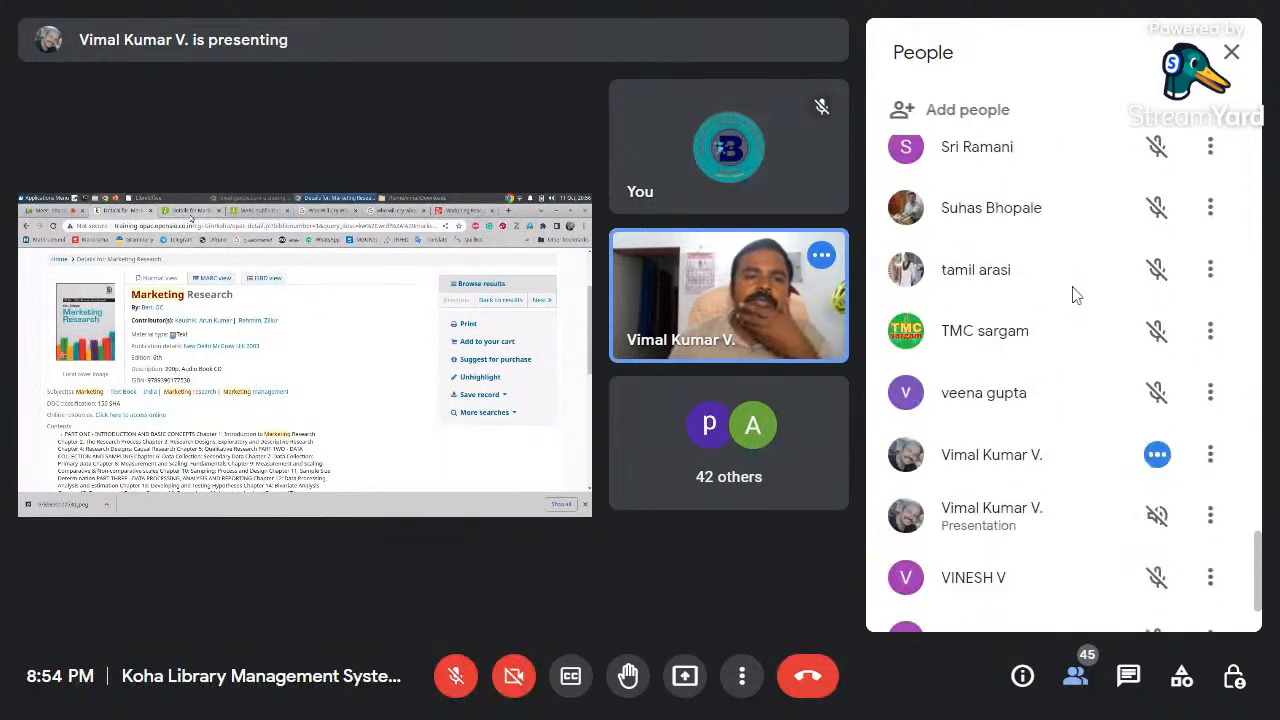
{"action": "scroll", "coordinate": [1075, 294], "scroll_direction": "down", "scroll_amount": 1}
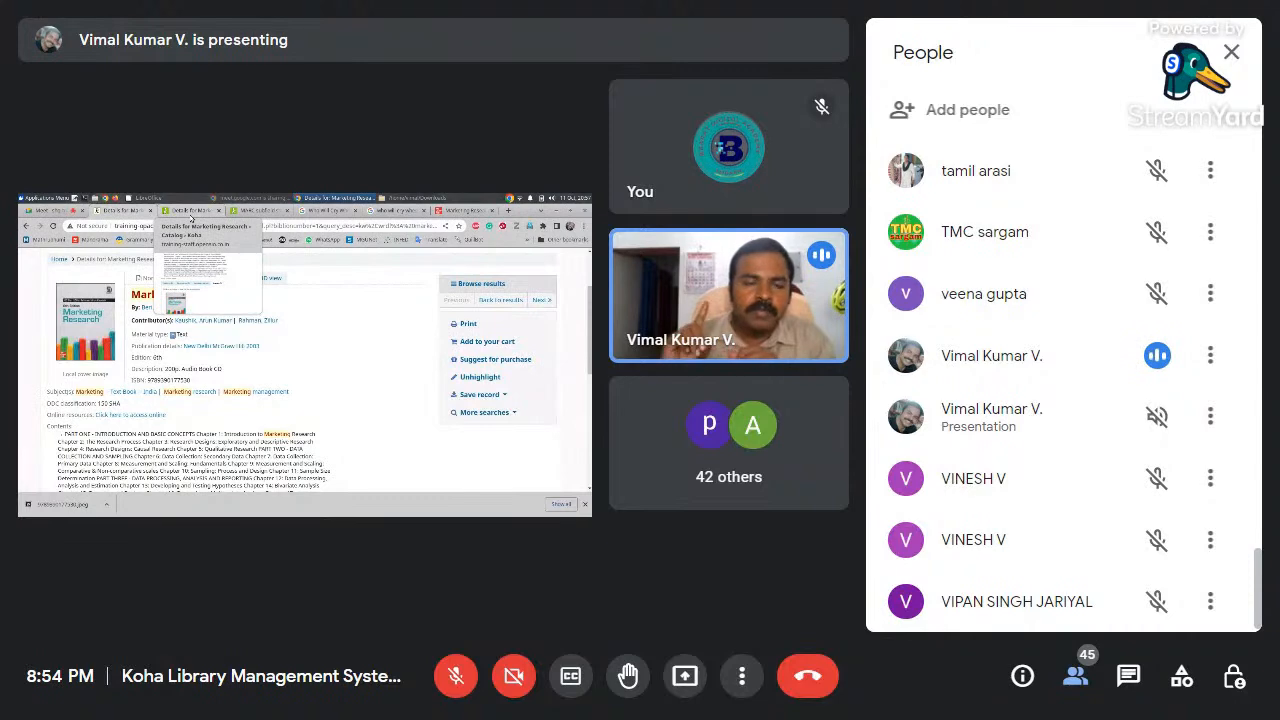
{"action": "scroll", "coordinate": [1060, 288], "scroll_direction": "up", "scroll_amount": 12}
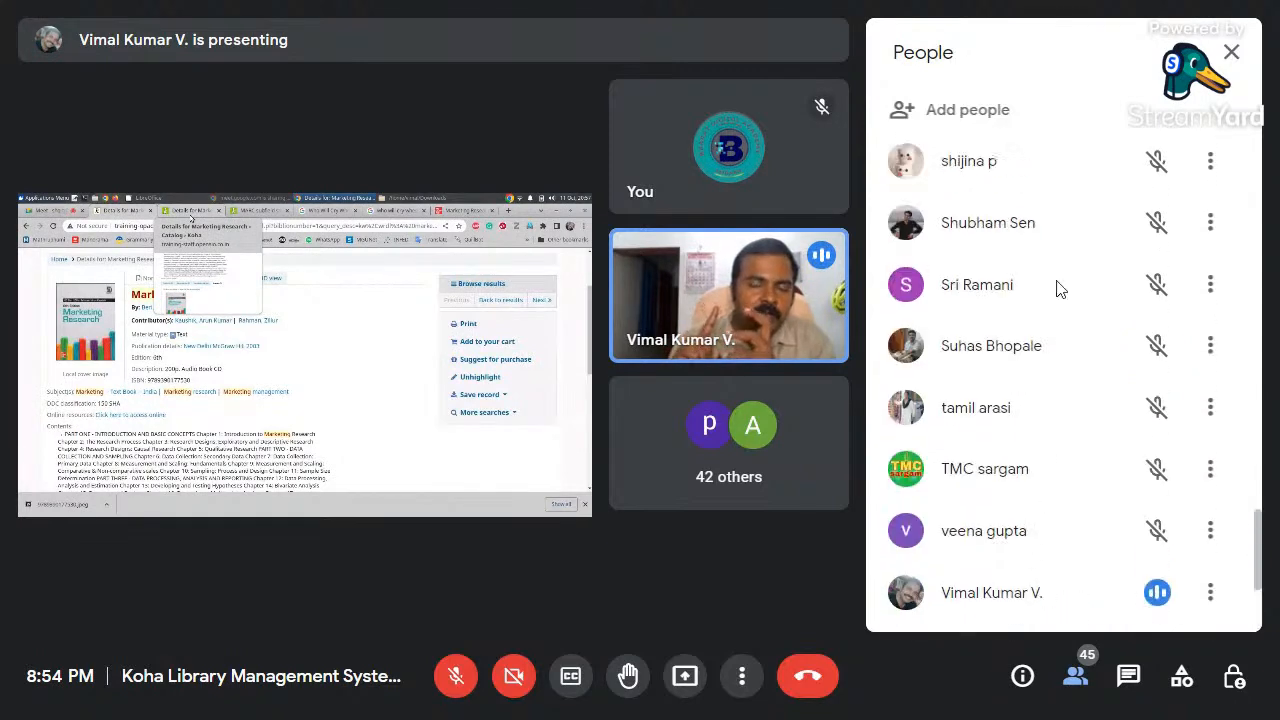
{"action": "scroll", "coordinate": [1060, 288], "scroll_direction": "up", "scroll_amount": 8}
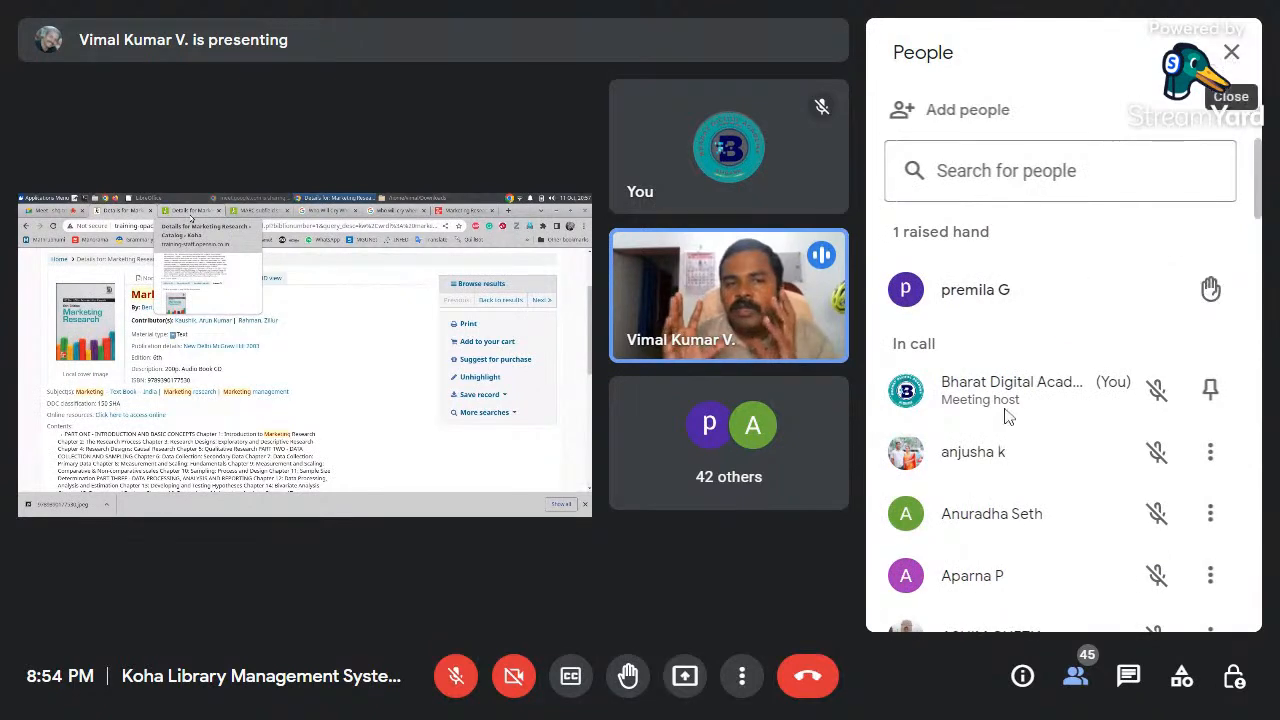
{"action": "scroll", "coordinate": [1007, 416], "scroll_direction": "down", "scroll_amount": 20}
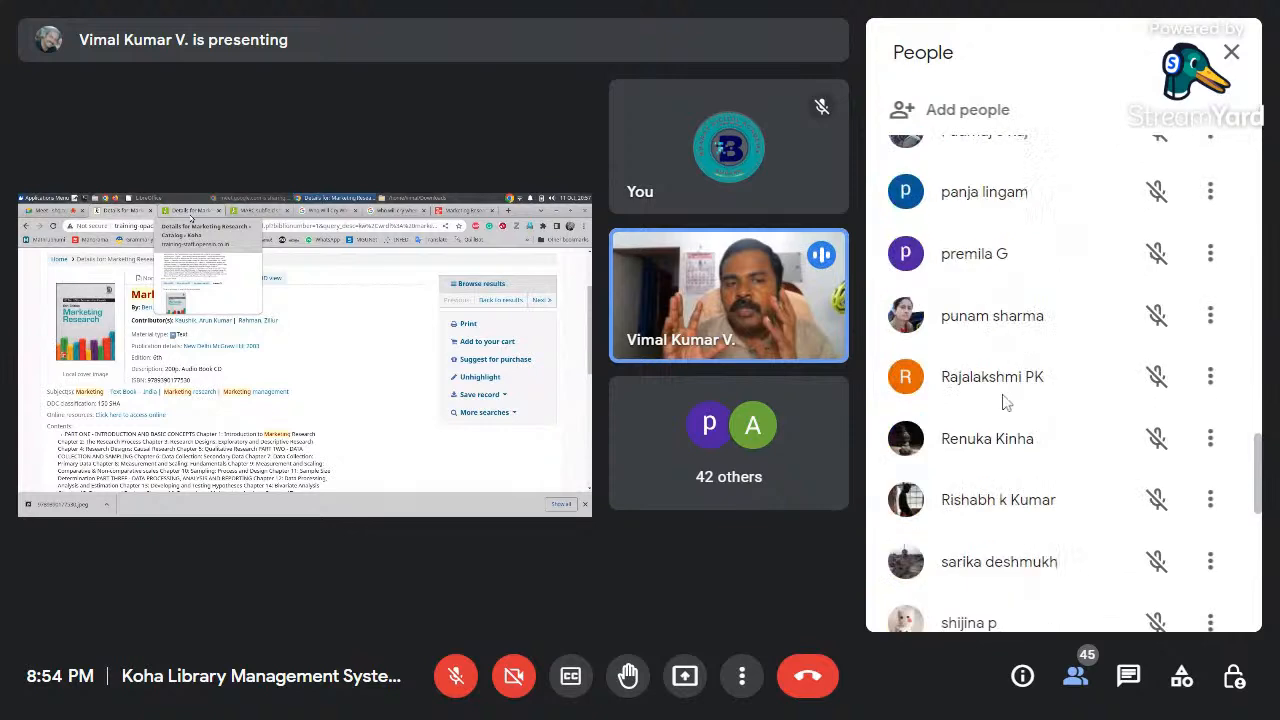
{"action": "scroll", "coordinate": [1005, 402], "scroll_direction": "down", "scroll_amount": 5}
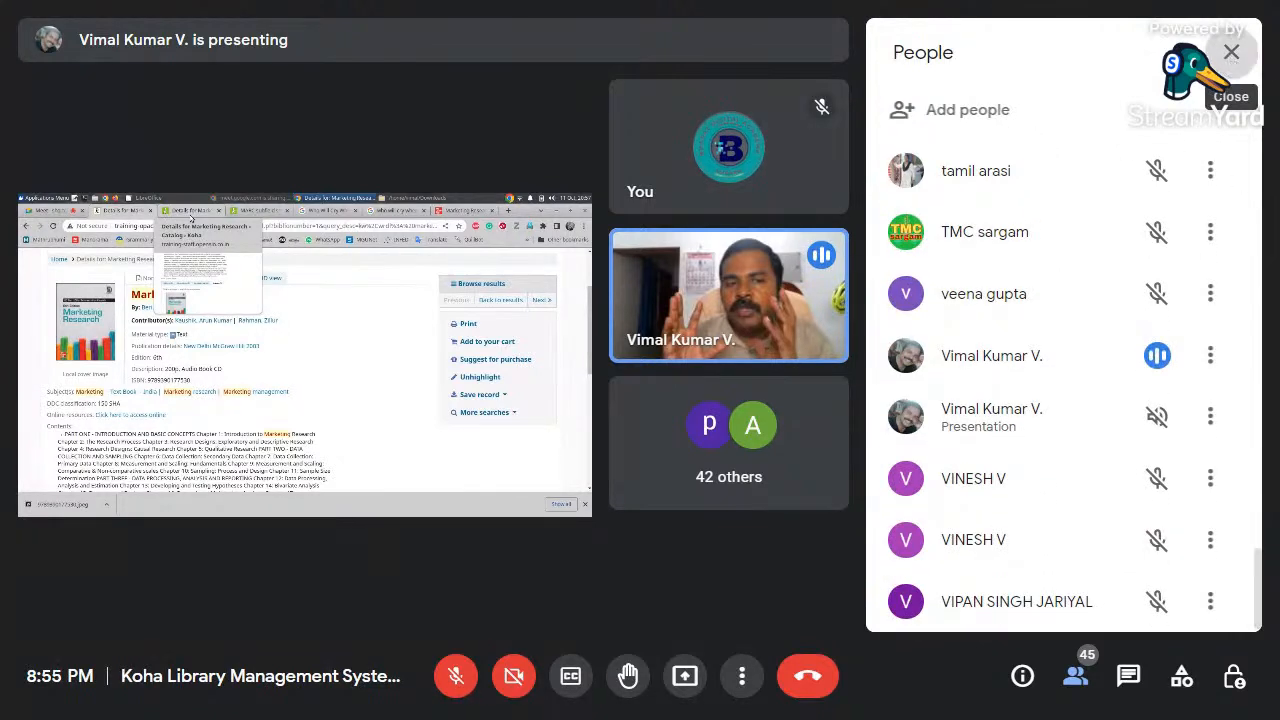
{"action": "left_click", "coordinate": [1231, 52]}
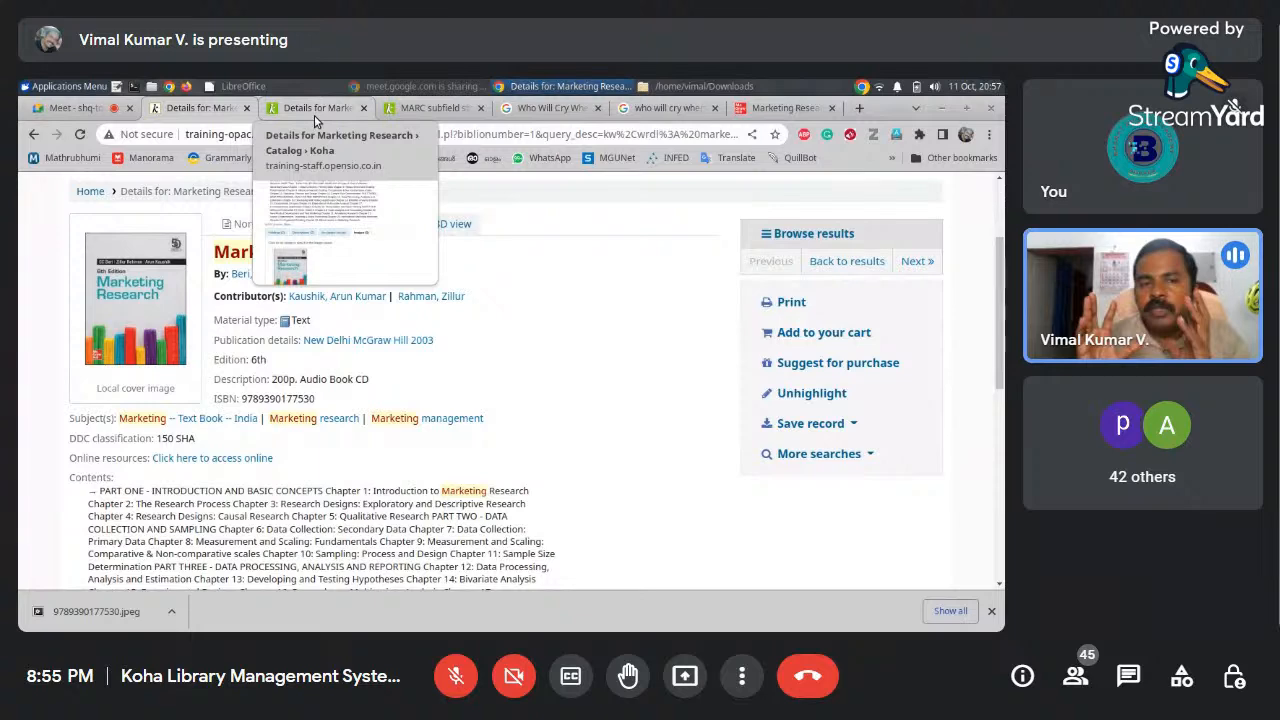
Go from the Koha staff tab to the Google search tab and type 'kohagee' in the address bar
{"action": "left_click", "coordinate": [314, 110]}
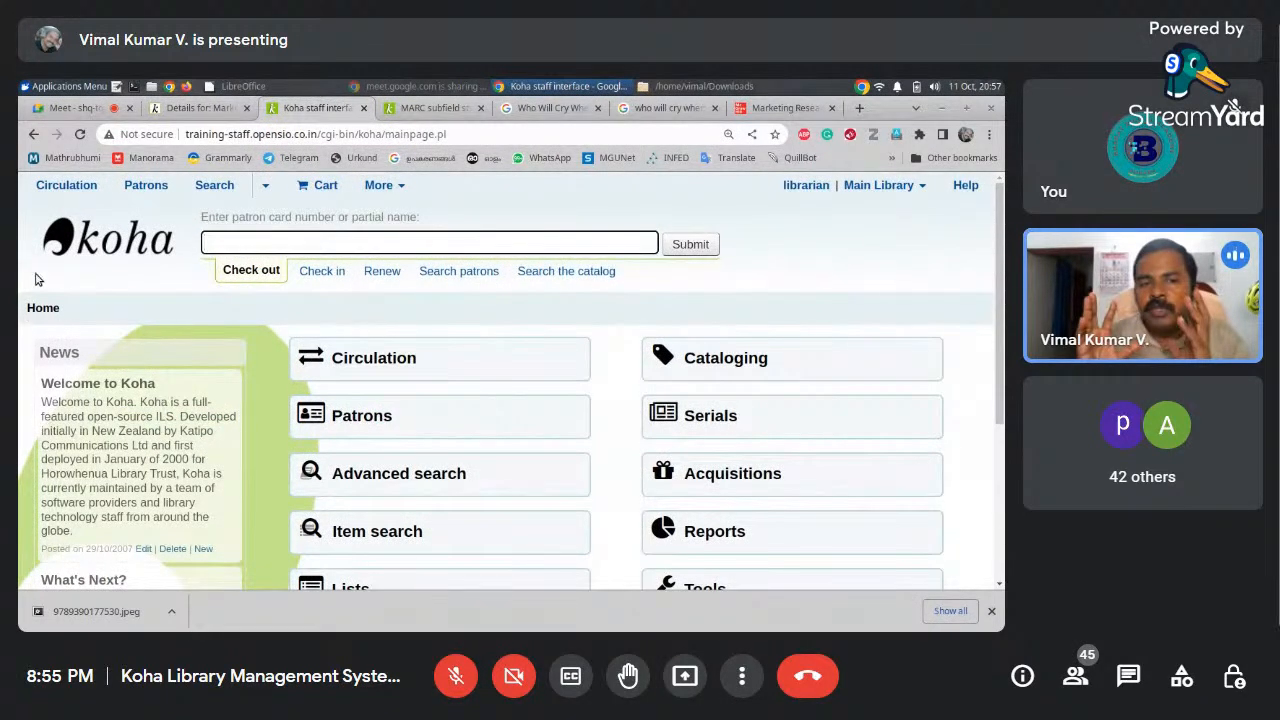
{"action": "left_click", "coordinate": [665, 108]}
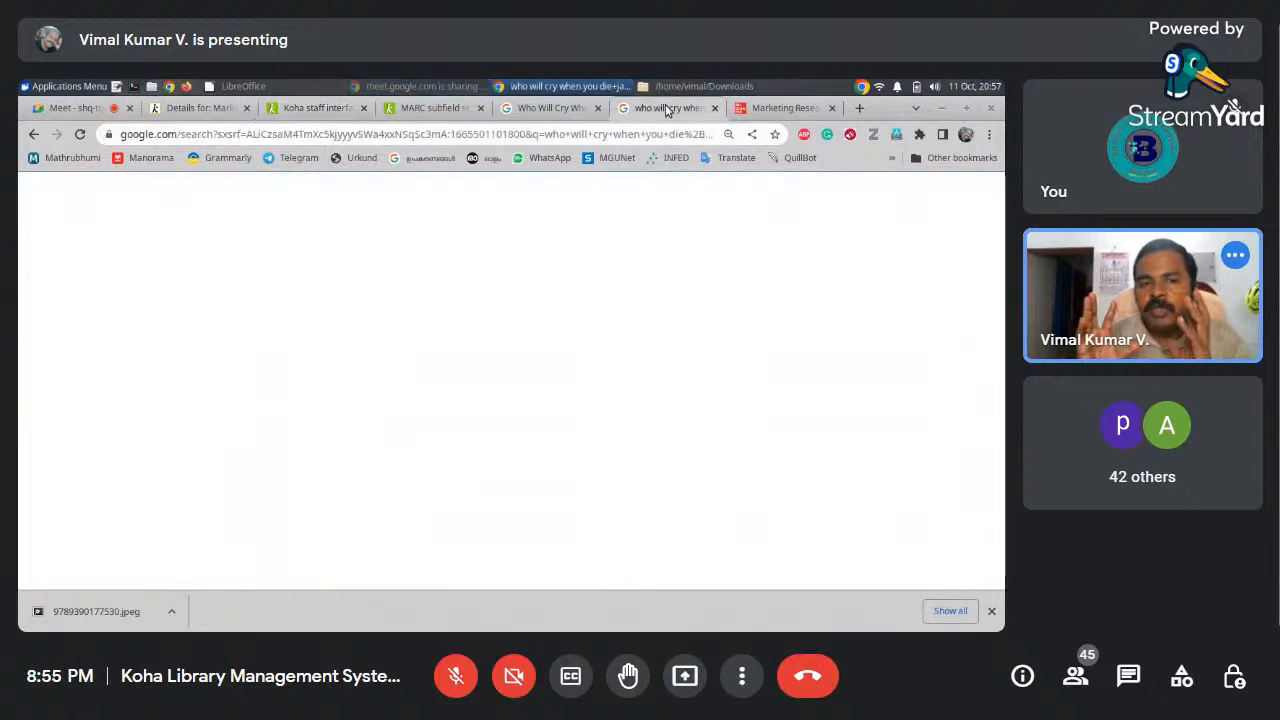
{"action": "left_click", "coordinate": [619, 138]}
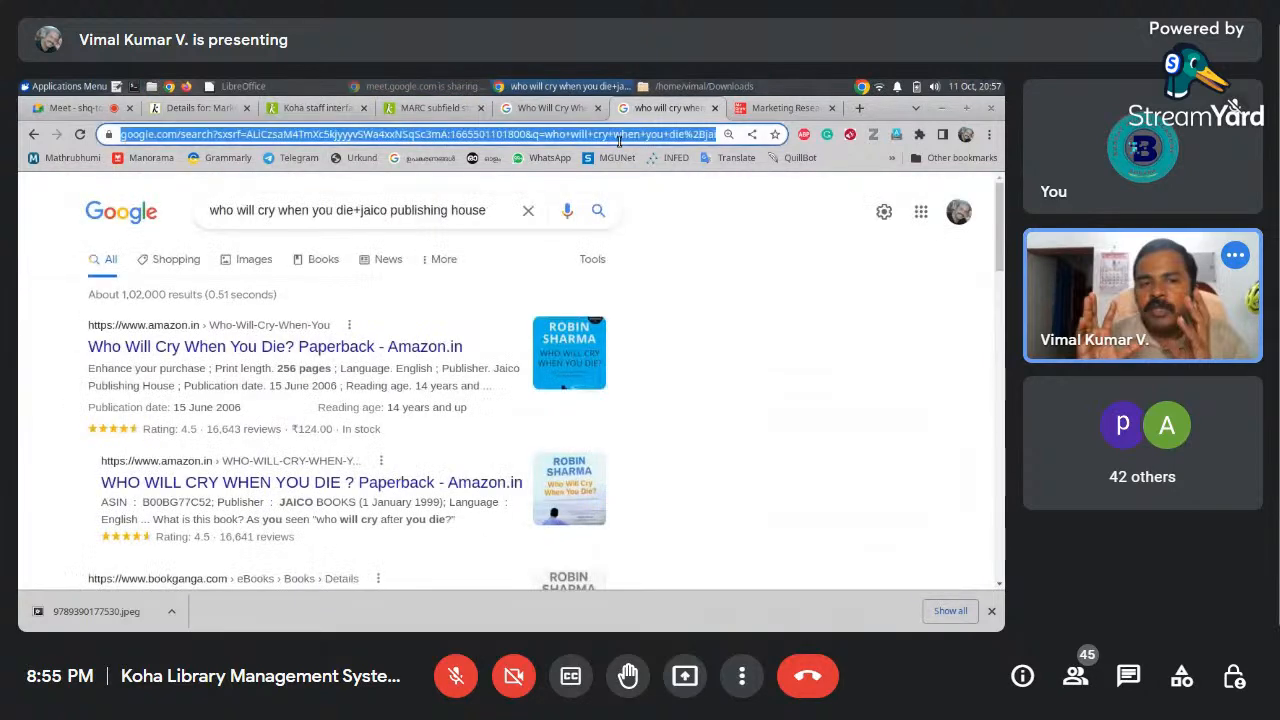
{"action": "type", "text": "kohagee"}
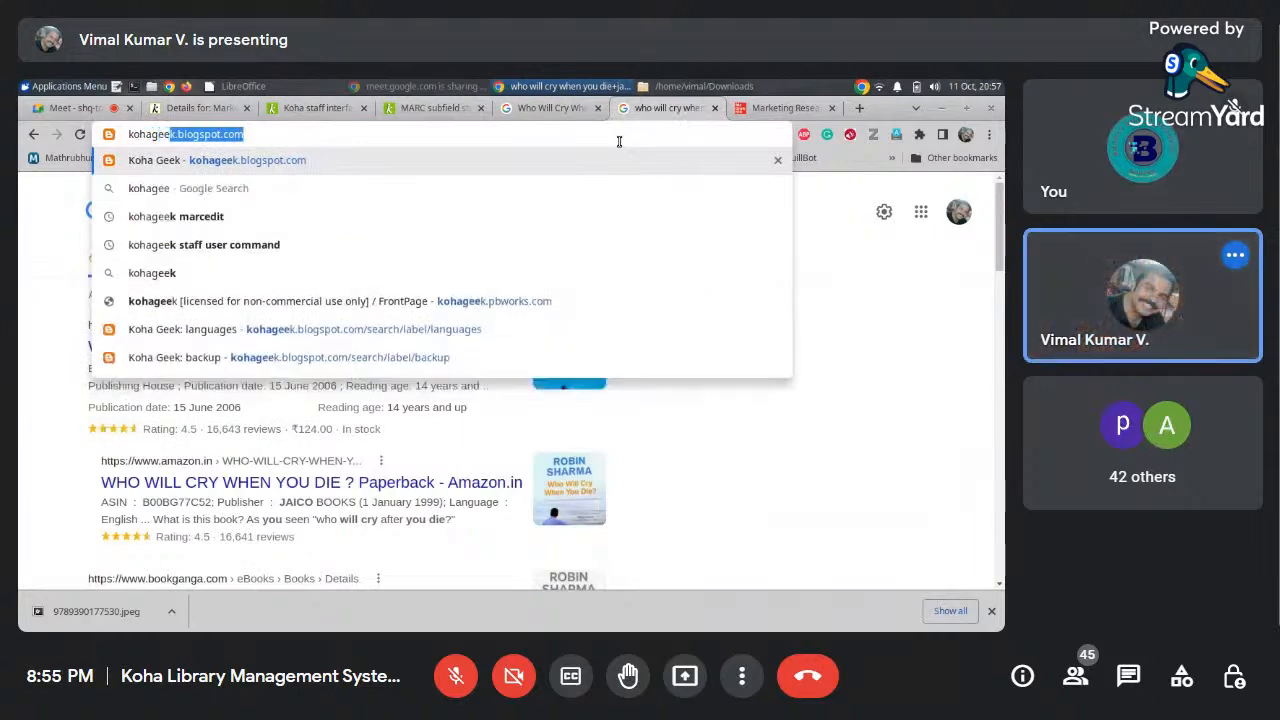
Open the Koha Geek blog and its Multi volume books posts
{"action": "left_click", "coordinate": [298, 162]}
{"action": "left_click_drag", "start_coordinate": [1000, 202], "coordinate": [999, 343]}
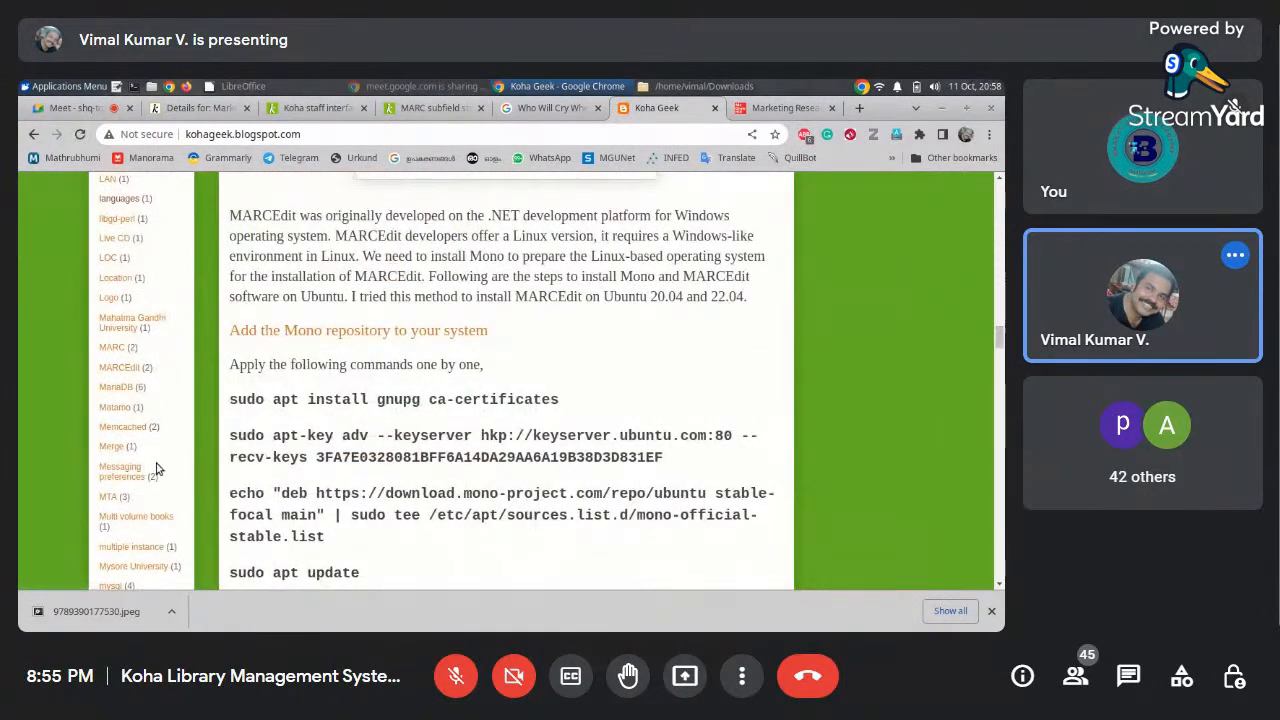
{"action": "left_click", "coordinate": [160, 519]}
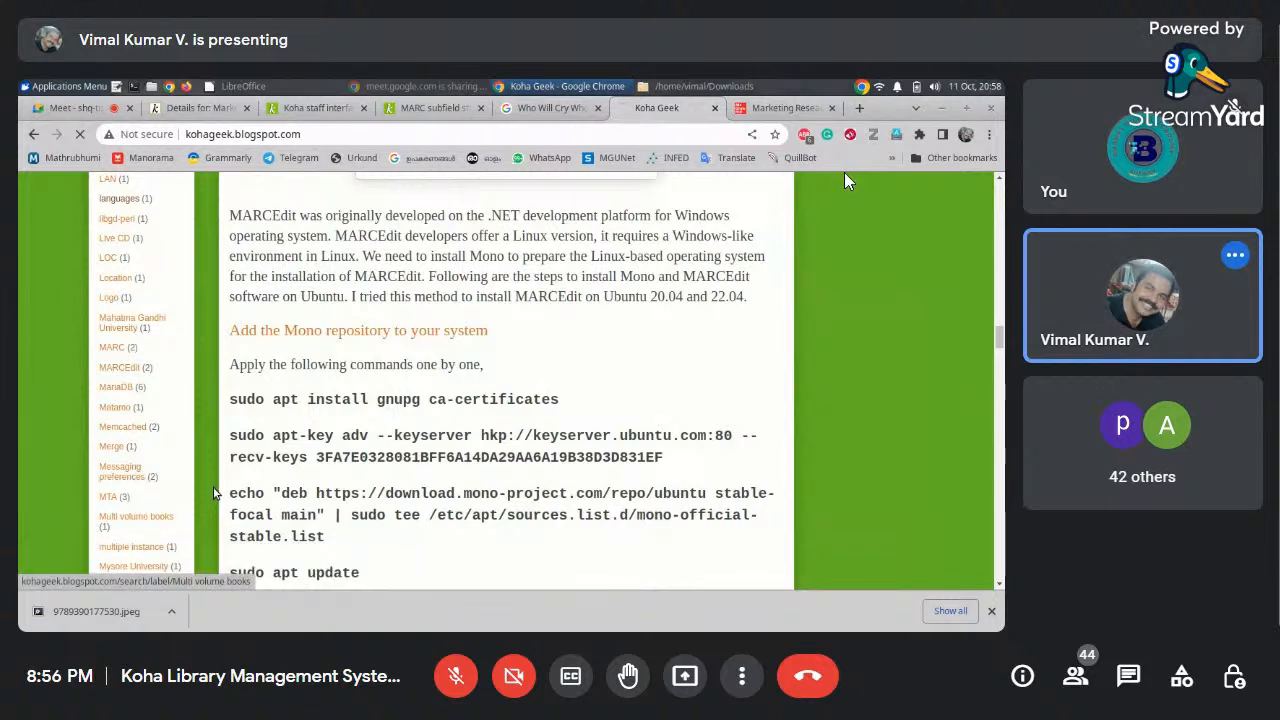
{"action": "mouse_move", "coordinate": [1199, 303]}
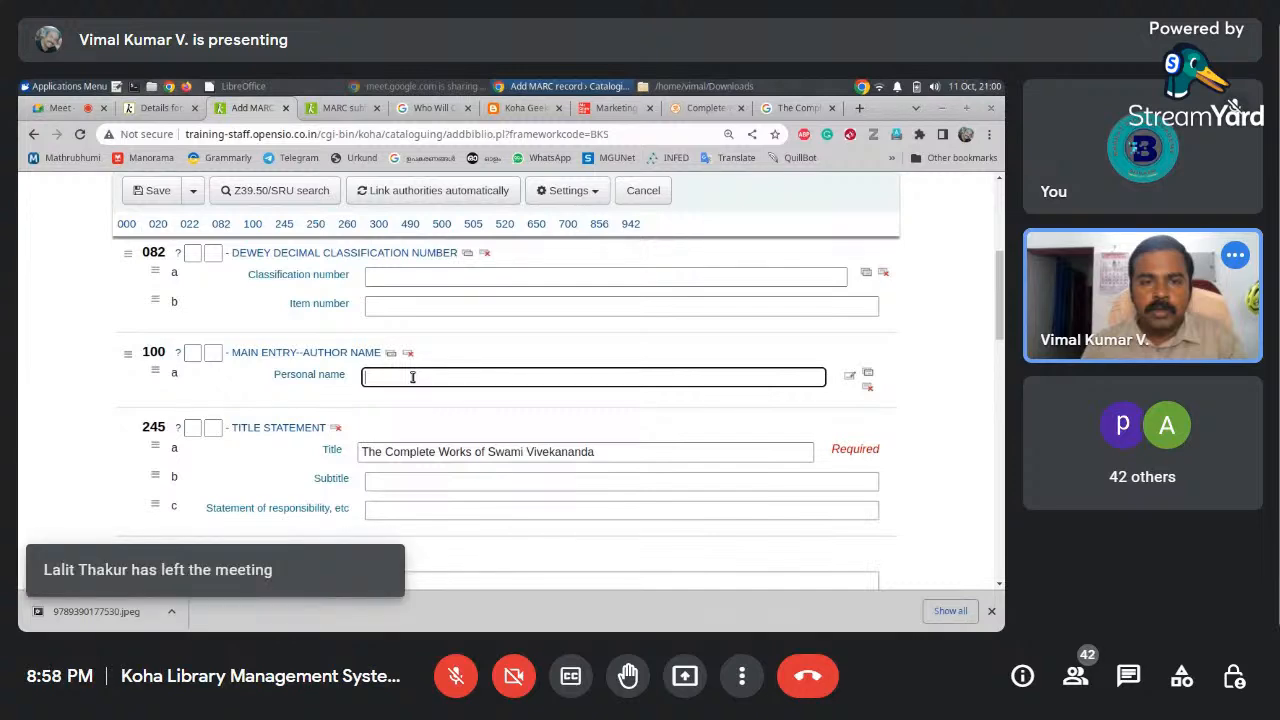
Copy 'Advaita Ashrama' from Google Books into the record's 260$b publisher field
{"action": "left_click", "coordinate": [797, 108]}
{"action": "scroll", "coordinate": [478, 455], "scroll_direction": "down", "scroll_amount": 1}
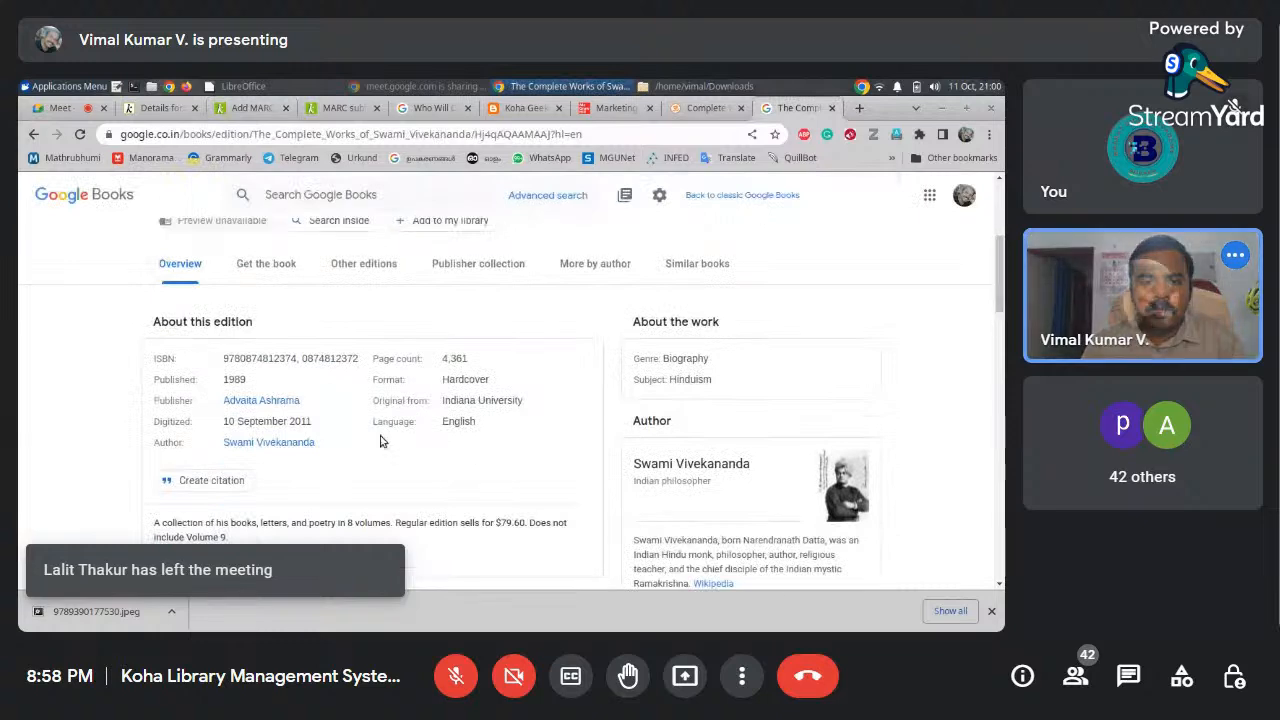
{"action": "left_click_drag", "start_coordinate": [302, 401], "coordinate": [222, 402]}
{"action": "key", "text": "ctrl+c"}
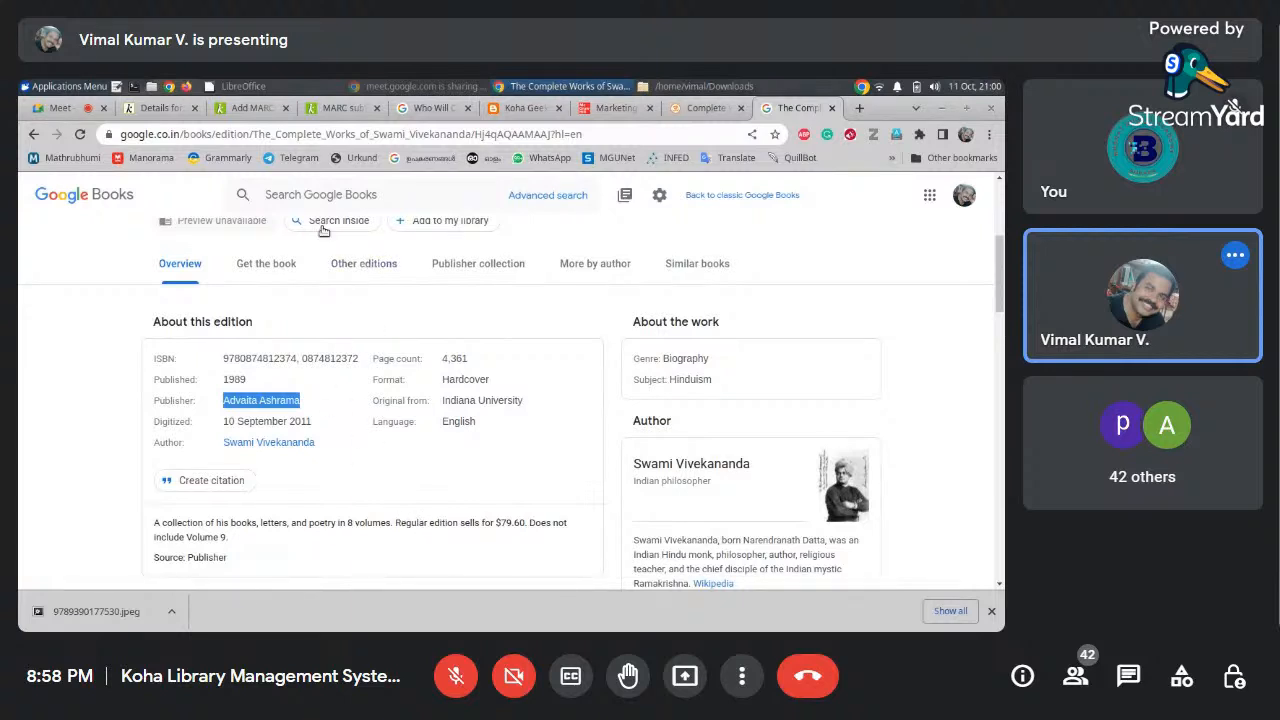
{"action": "left_click", "coordinate": [250, 107]}
{"action": "left_click", "coordinate": [395, 336]}
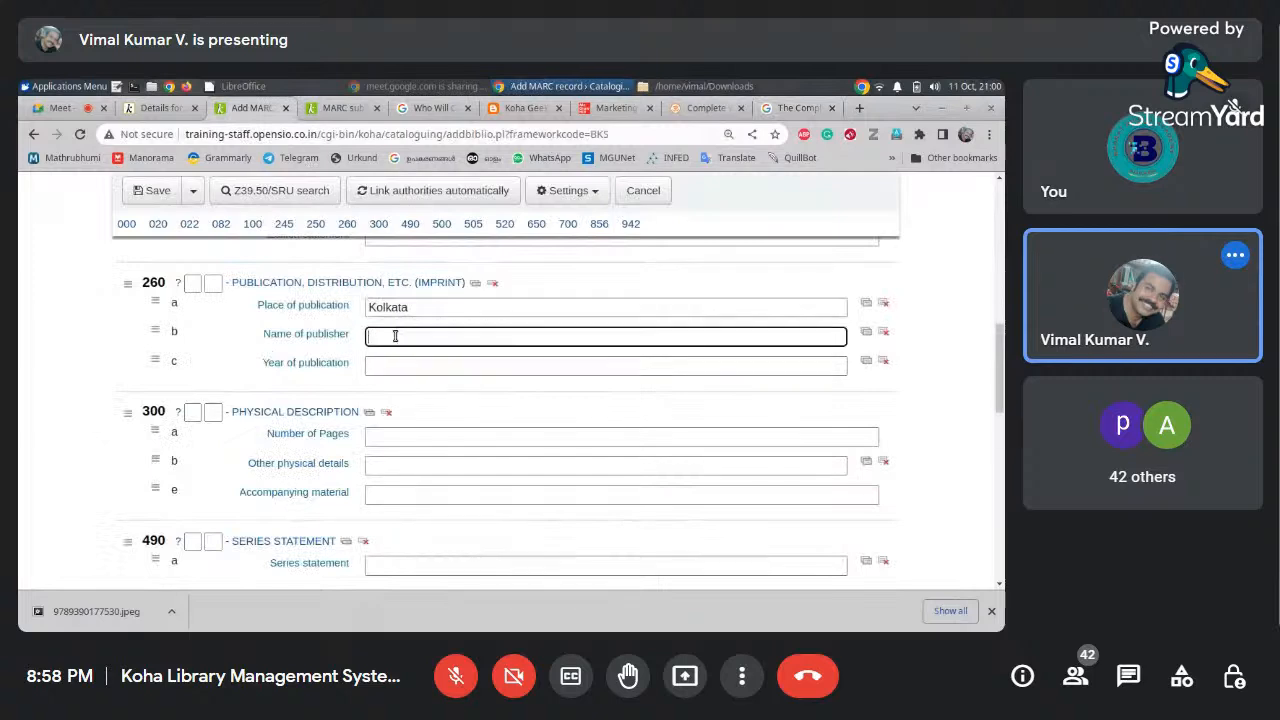
{"action": "key", "text": "ctrl+v"}
Enter year 1989 in 260$c and 400p. in the 300$a pages field
{"action": "left_click", "coordinate": [411, 367]}
{"action": "type", "text": "198"}
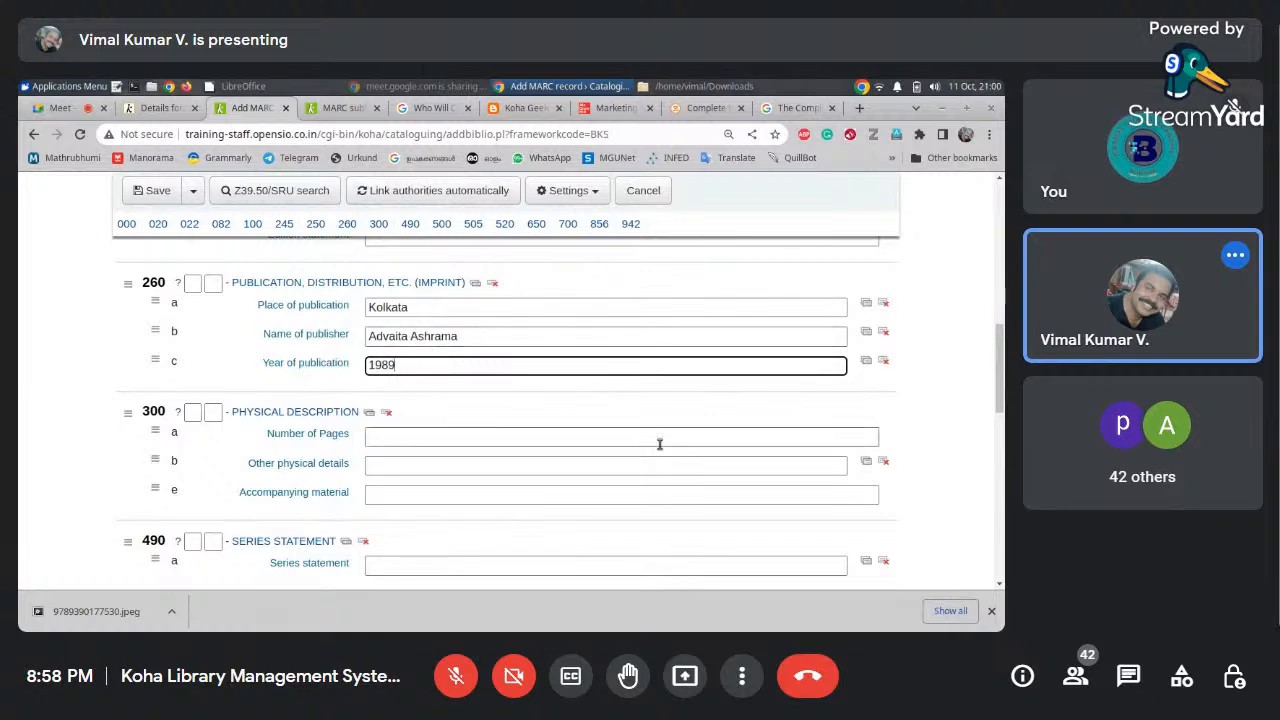
{"action": "left_click", "coordinate": [573, 437]}
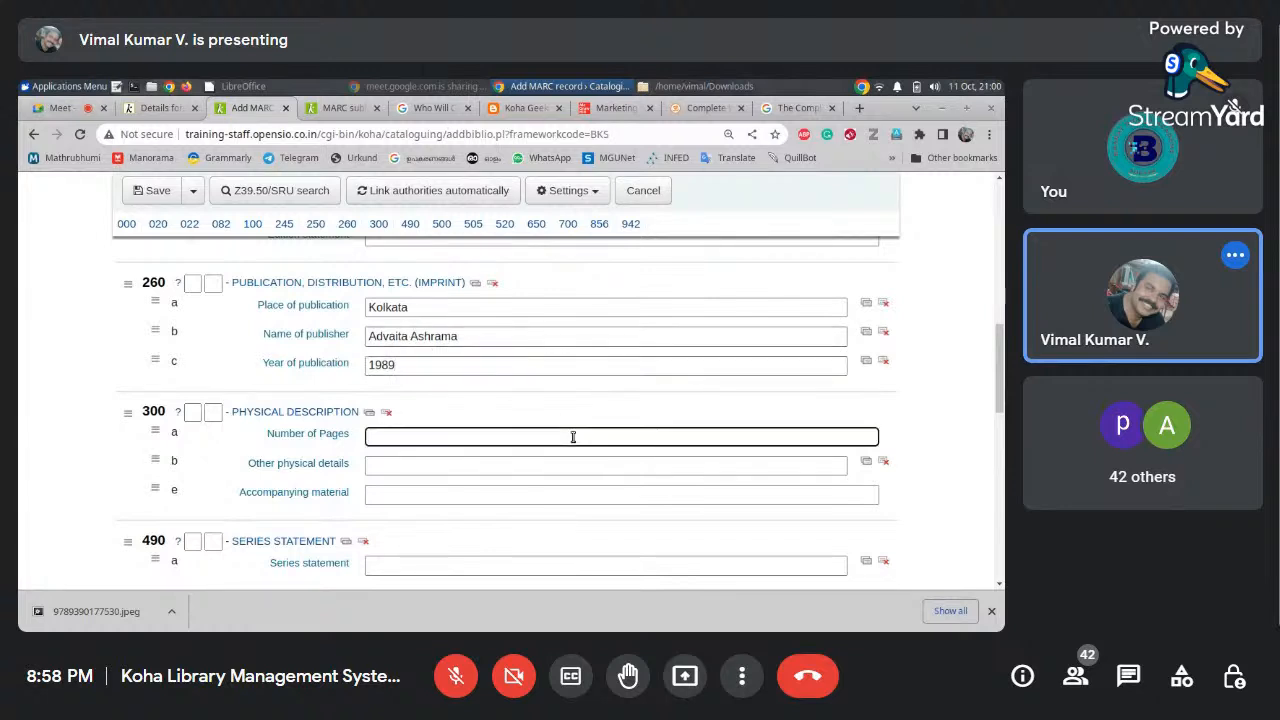
{"action": "type", "text": "400p."}
{"action": "left_click_drag", "start_coordinate": [998, 393], "coordinate": [998, 425]}
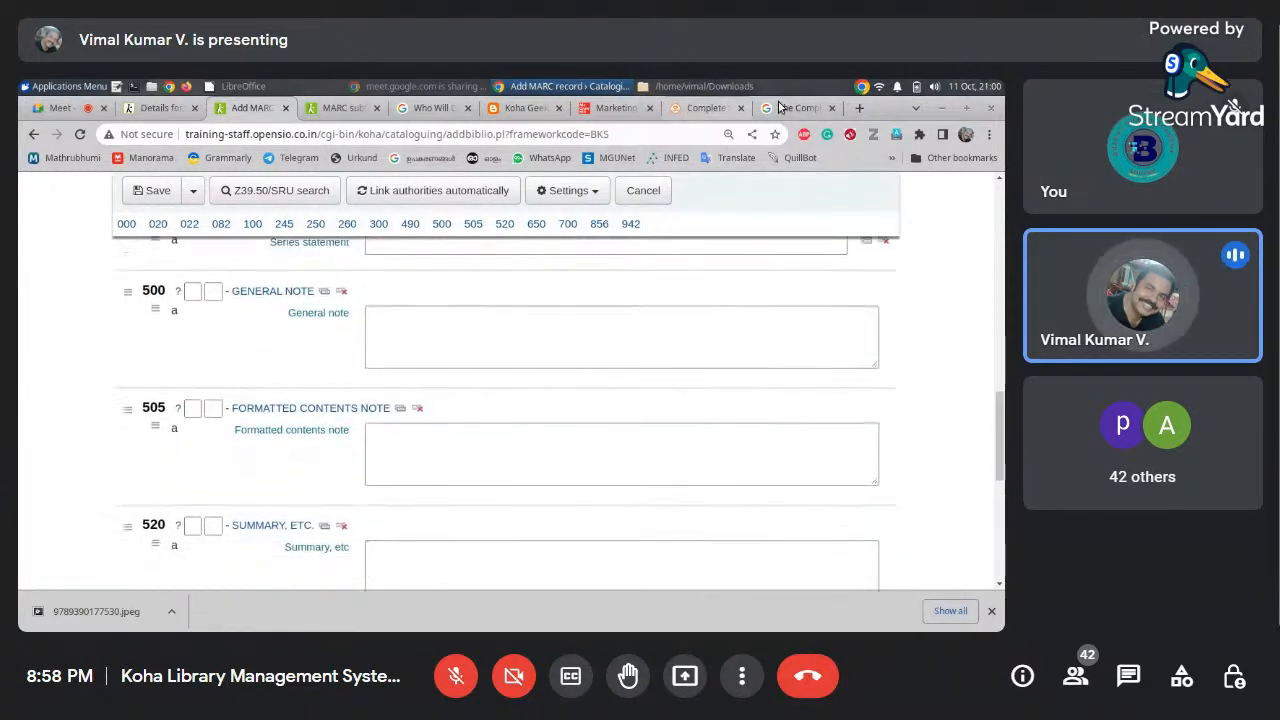
Select the Volume 1 to Volume 9 contents on the Complete Works of Swami Vivekananda site
{"action": "left_click", "coordinate": [522, 108]}
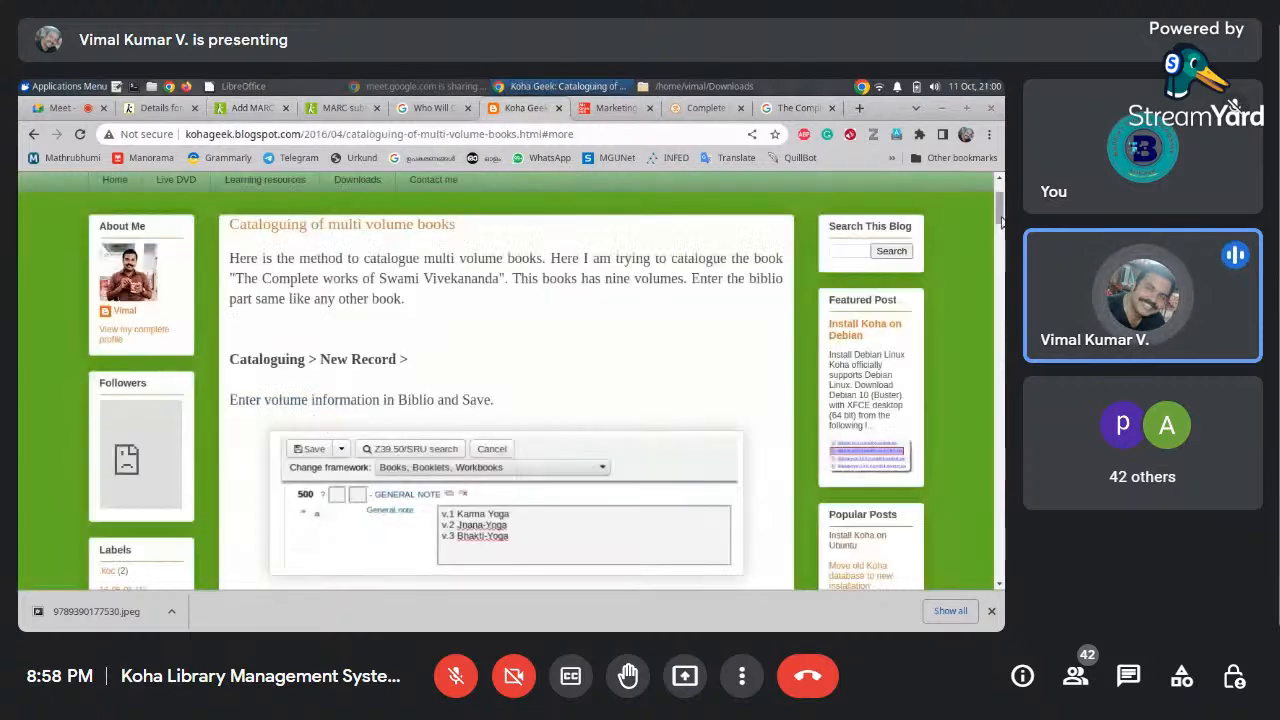
{"action": "scroll", "coordinate": [1000, 215], "scroll_direction": "down", "scroll_amount": 3}
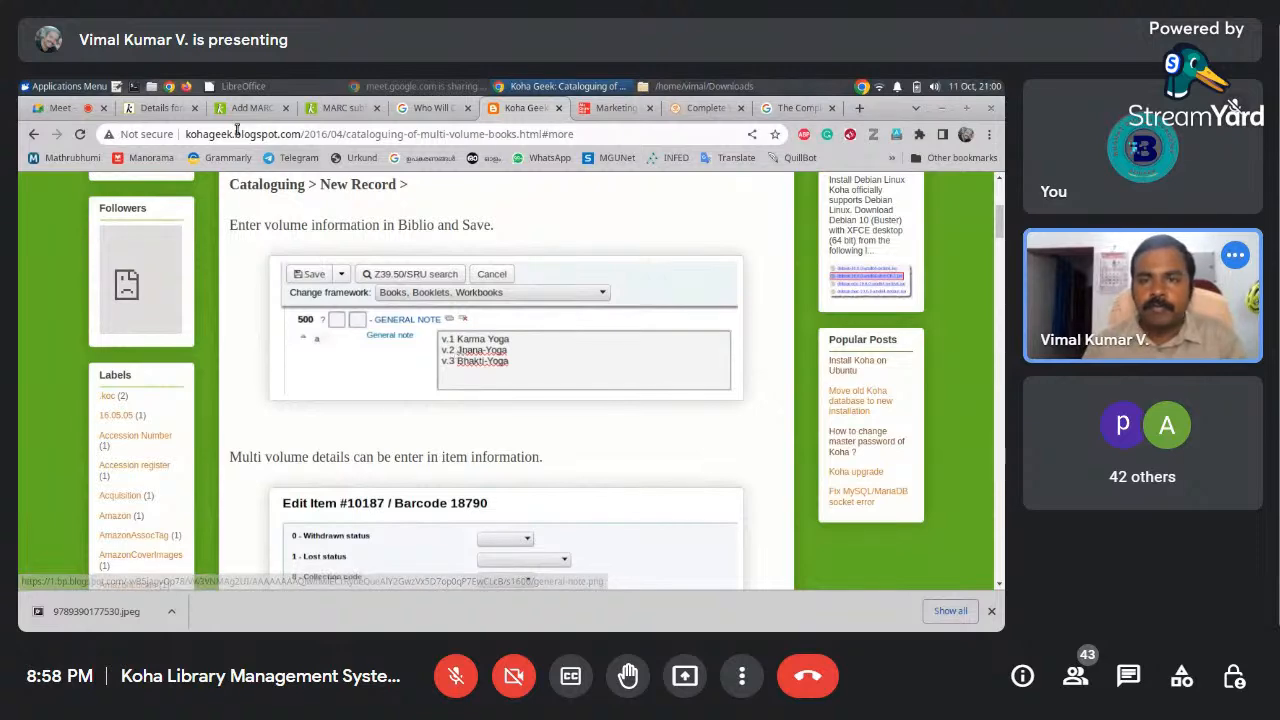
{"action": "left_click", "coordinate": [692, 110]}
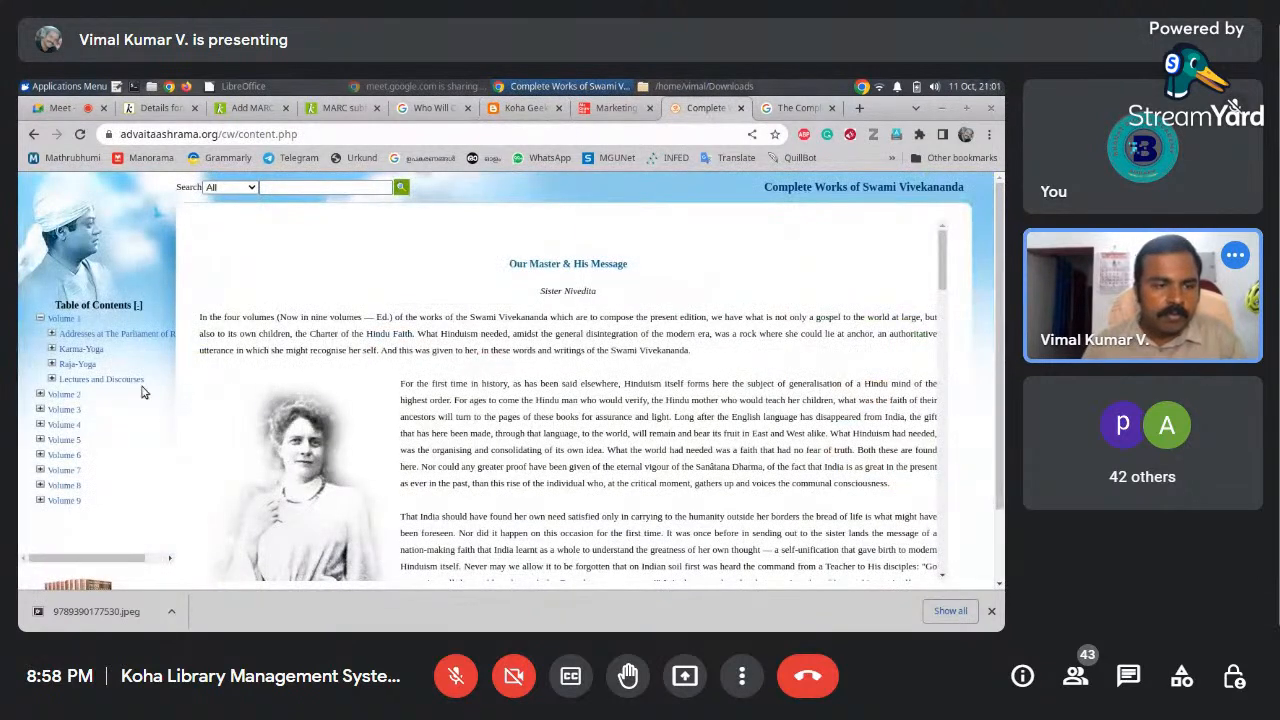
{"action": "left_click_drag", "start_coordinate": [87, 500], "coordinate": [44, 318]}
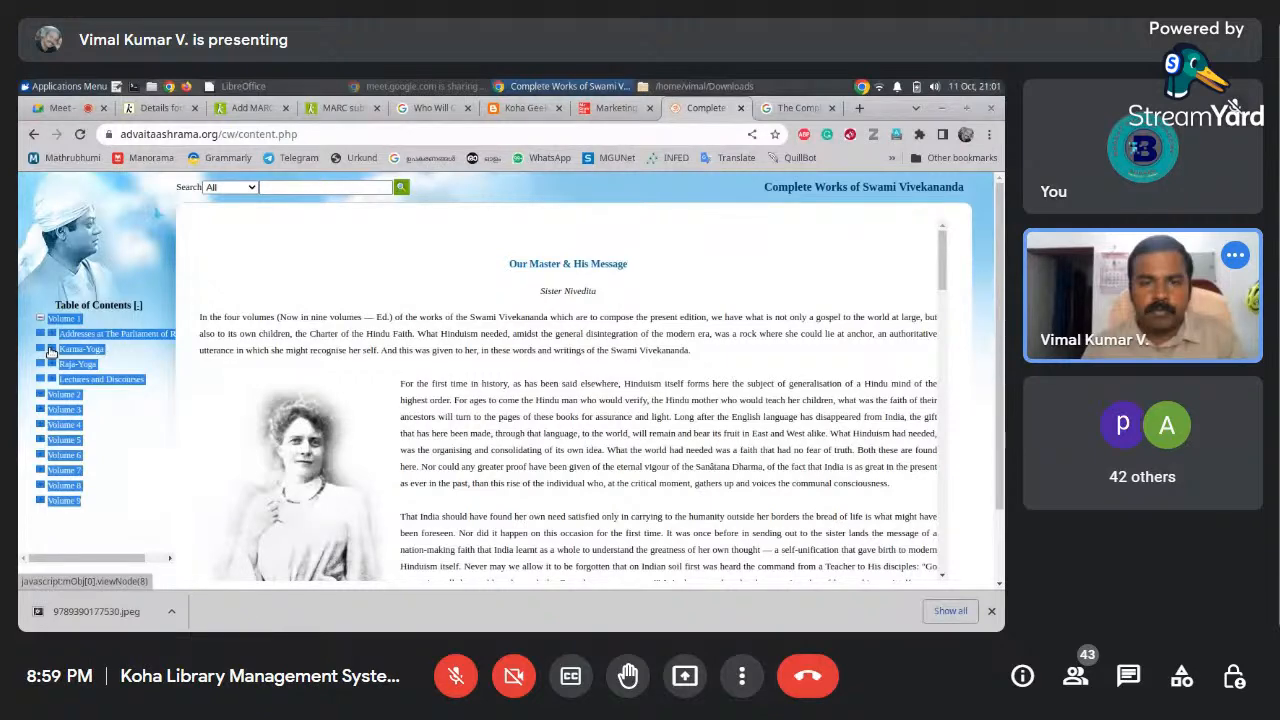
Copy the nine-volume list from Mousepad and place the caret in Koha's 500 General note
{"action": "left_click", "coordinate": [435, 108]}
{"action": "left_click", "coordinate": [522, 108]}
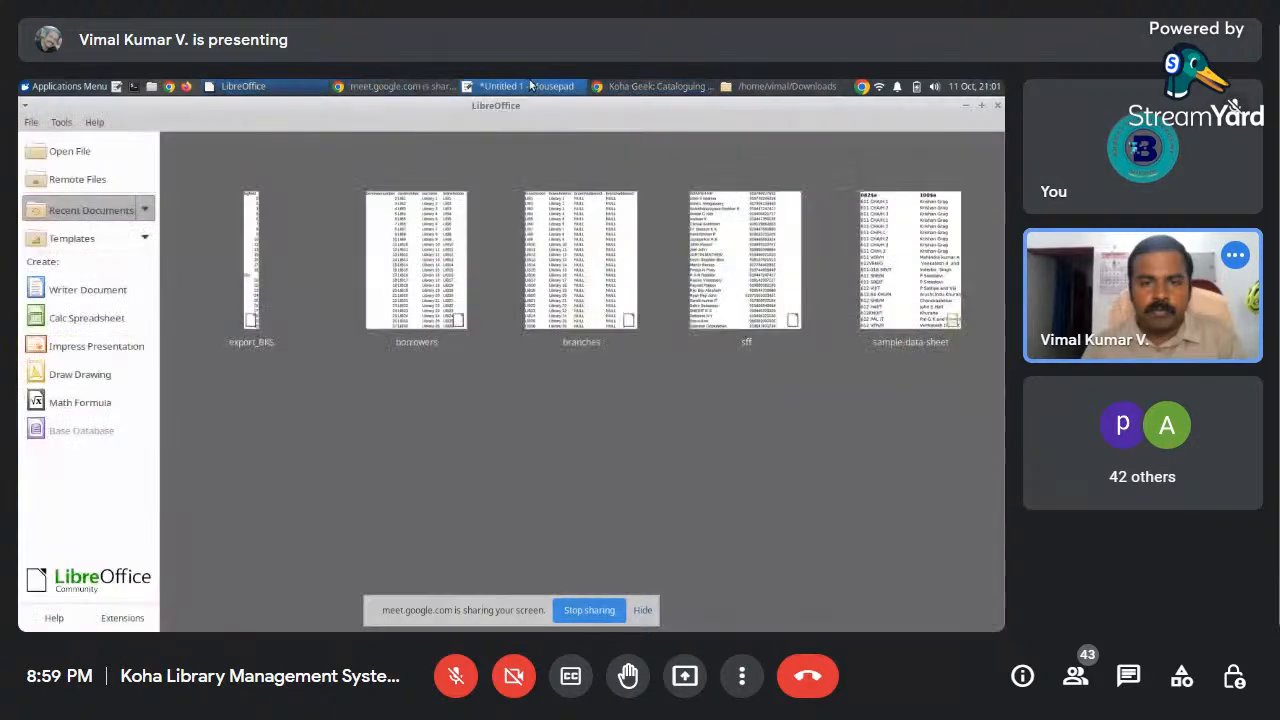
{"action": "left_click", "coordinate": [525, 86]}
{"action": "left_click_drag", "start_coordinate": [123, 291], "coordinate": [66, 146]}
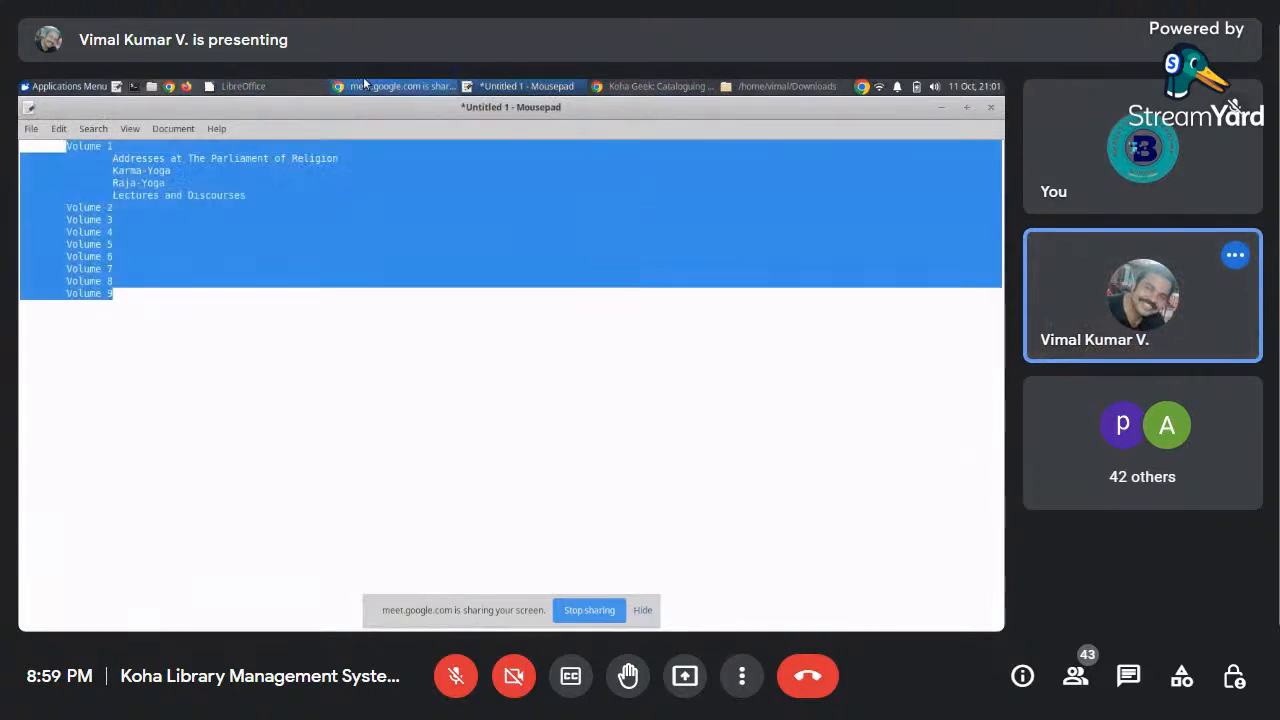
{"action": "left_click", "coordinate": [636, 87]}
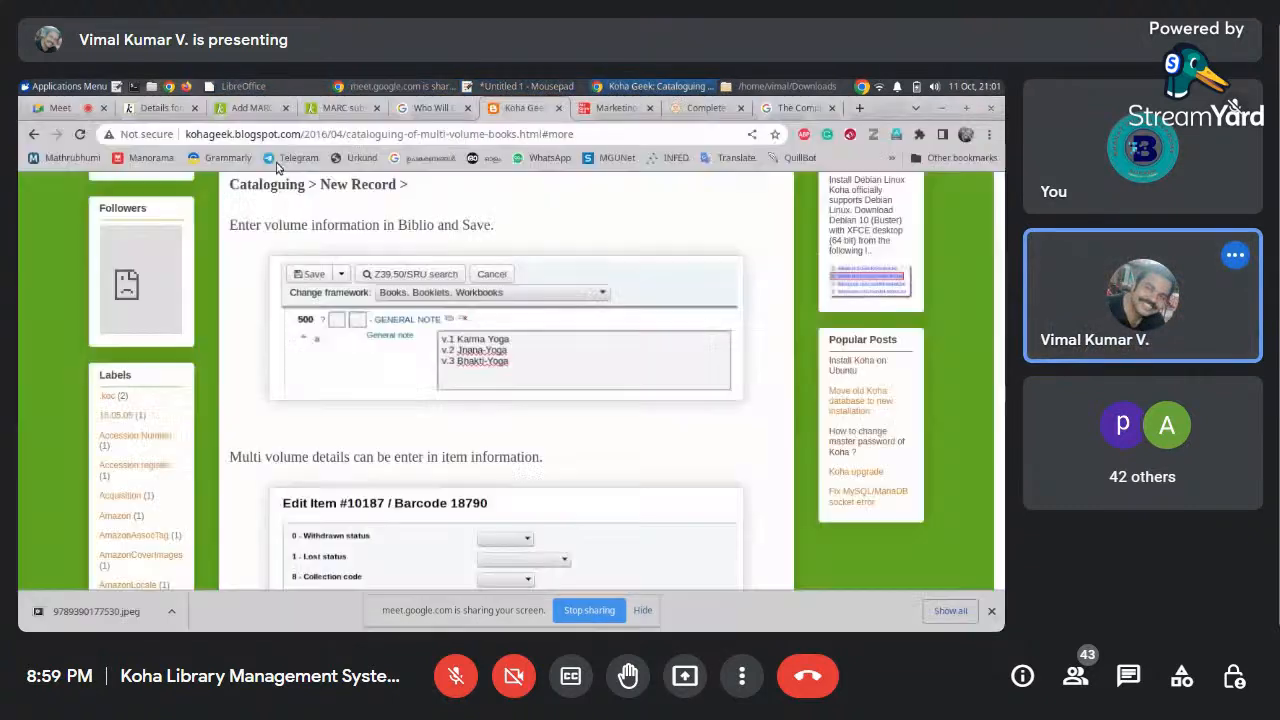
{"action": "left_click", "coordinate": [248, 107]}
{"action": "left_click", "coordinate": [417, 320]}
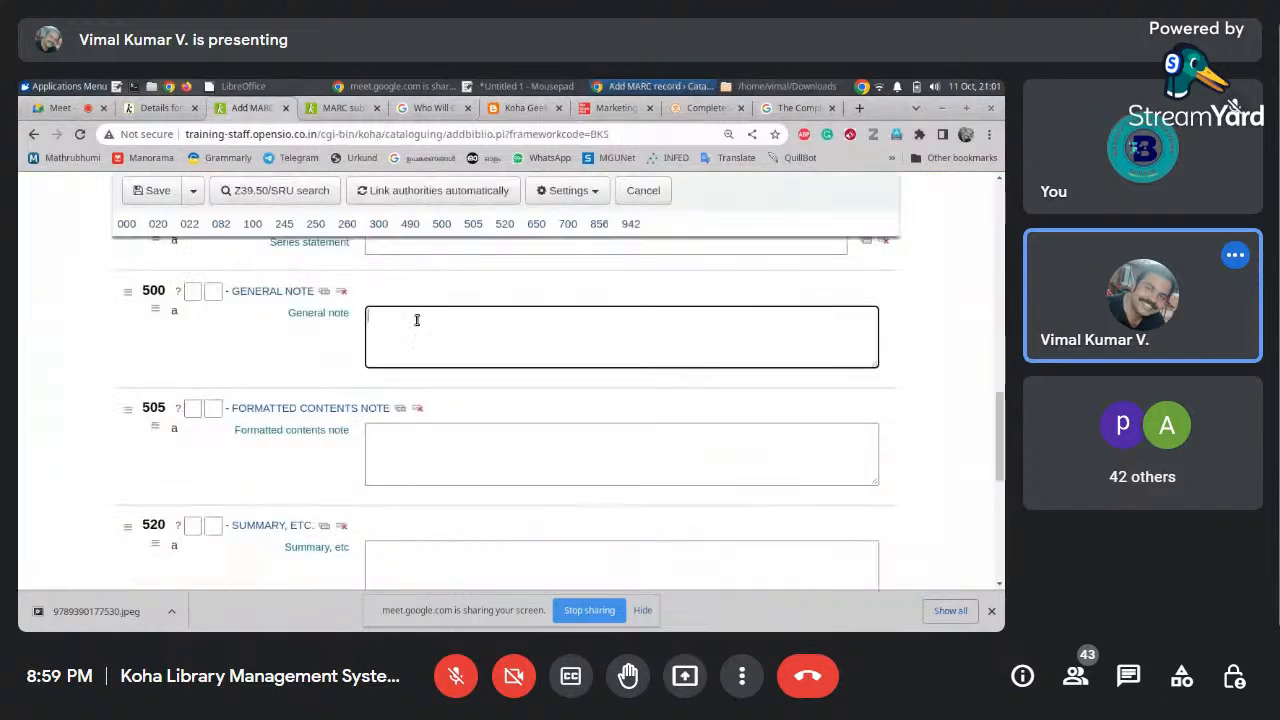
Paste the volume list into the General note and join the Addresses line onto Volume 1
{"action": "key", "text": "ctrl+v"}
{"action": "left_click_drag", "start_coordinate": [876, 352], "coordinate": [872, 322]}
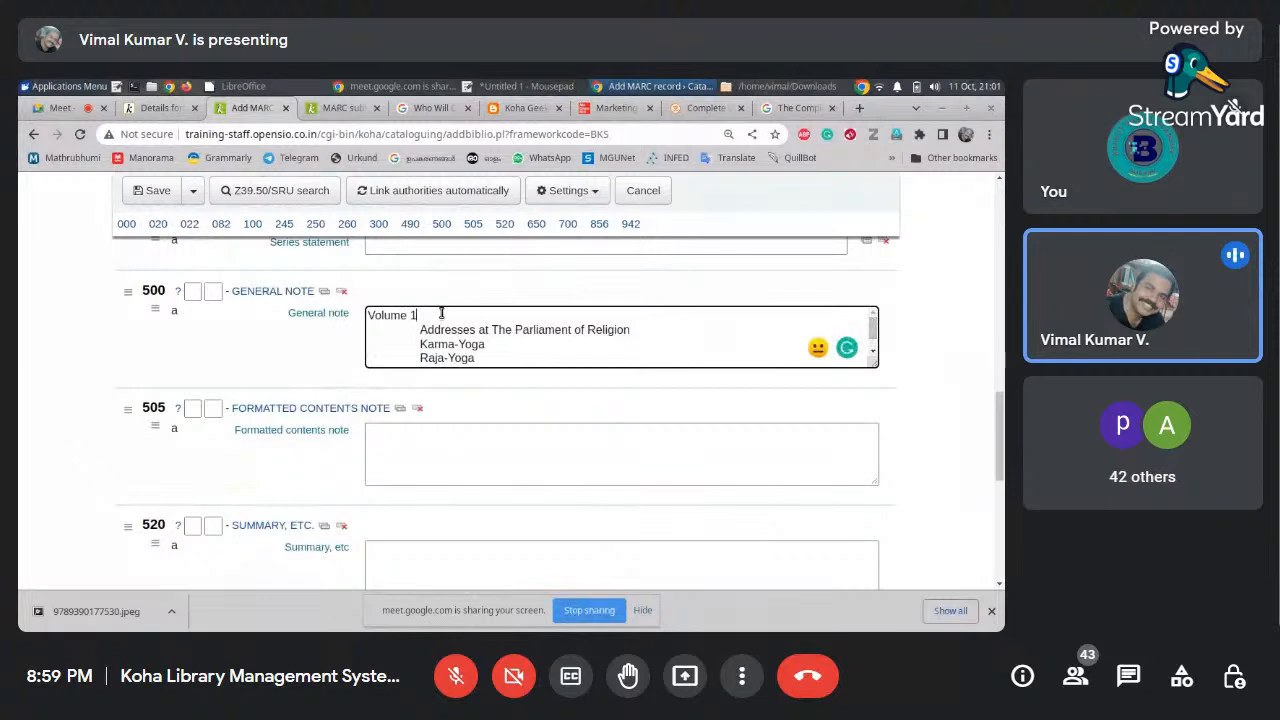
{"action": "type", "text": "."}
{"action": "key", "text": "Delete"}
{"action": "key", "text": "Delete"}
{"action": "key", "text": "Delete"}
{"action": "key", "text": "Delete"}
{"action": "type", "text": "A"}
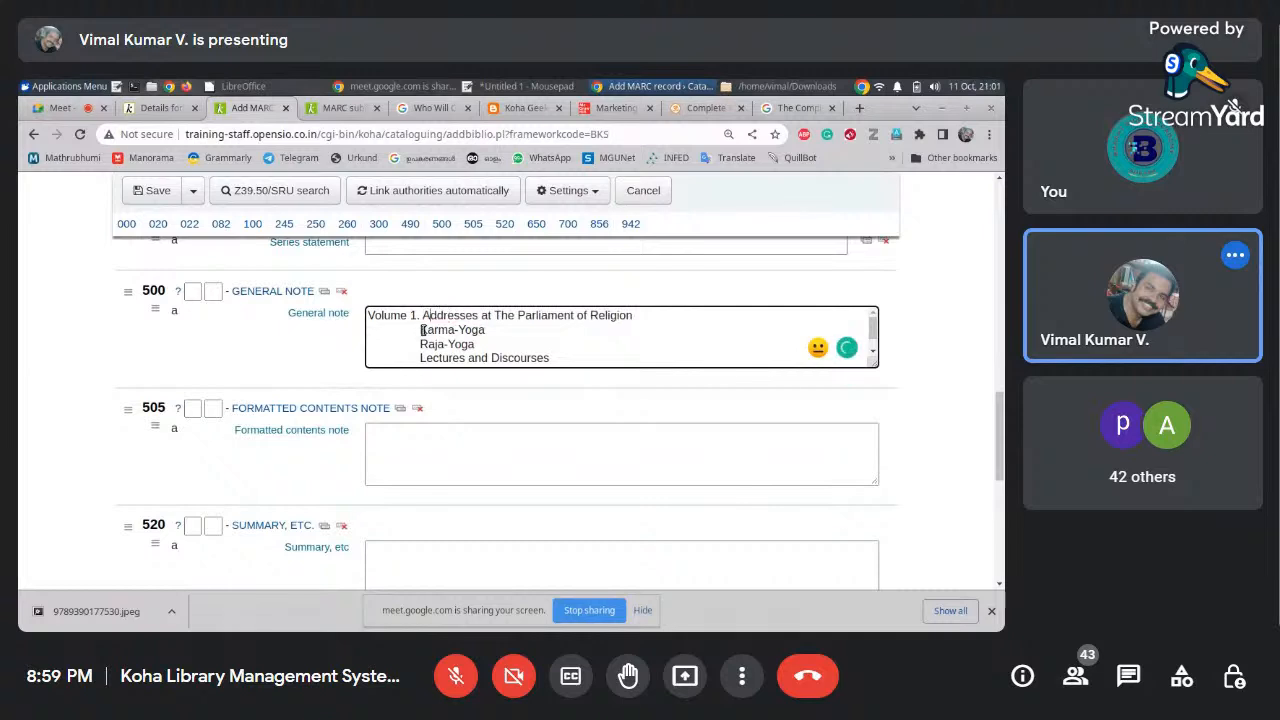
{"action": "left_click_drag", "start_coordinate": [420, 331], "coordinate": [487, 330]}
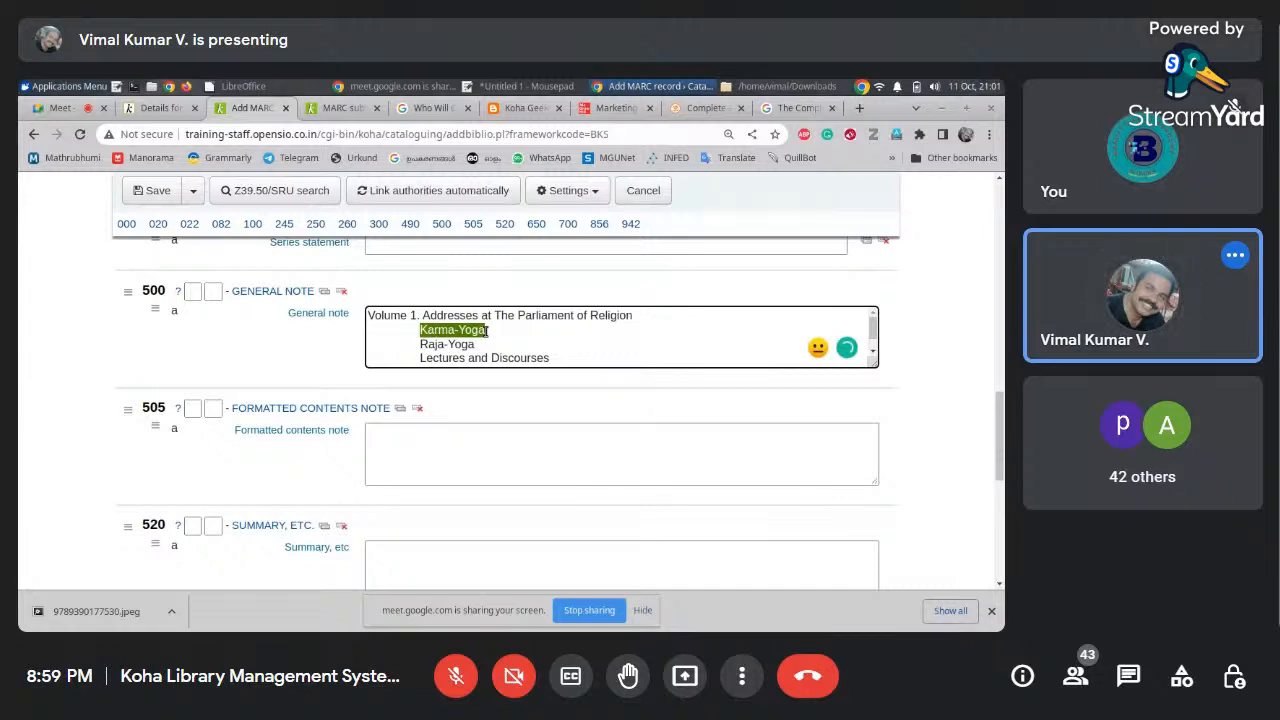
{"action": "key", "text": "ctrl+x"}
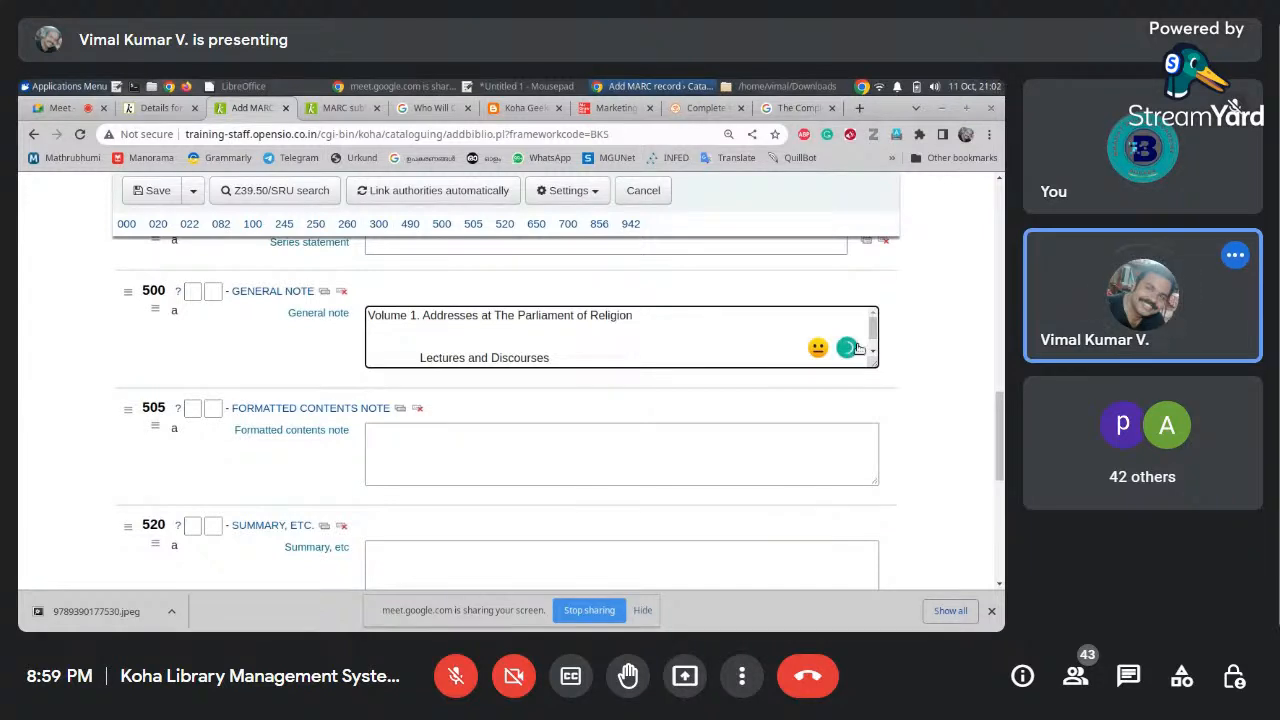
Add '. Raja-Yoga' after Volume 3 in the General note
{"action": "left_click", "coordinate": [873, 352]}
{"action": "left_click", "coordinate": [873, 352]}
{"action": "left_click", "coordinate": [484, 330]}
{"action": "type", "text": ". "}
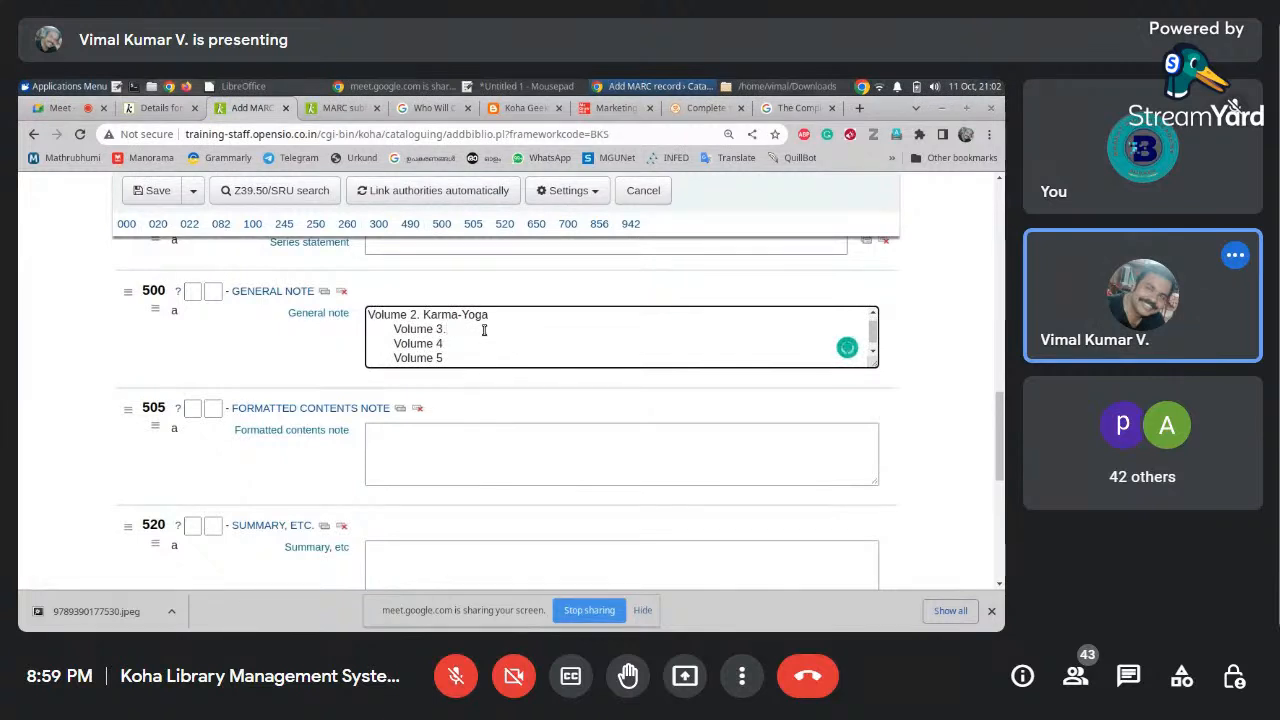
{"action": "type", "text": "Raja-Yoga"}
{"action": "left_click_drag", "start_coordinate": [873, 336], "coordinate": [873, 322]}
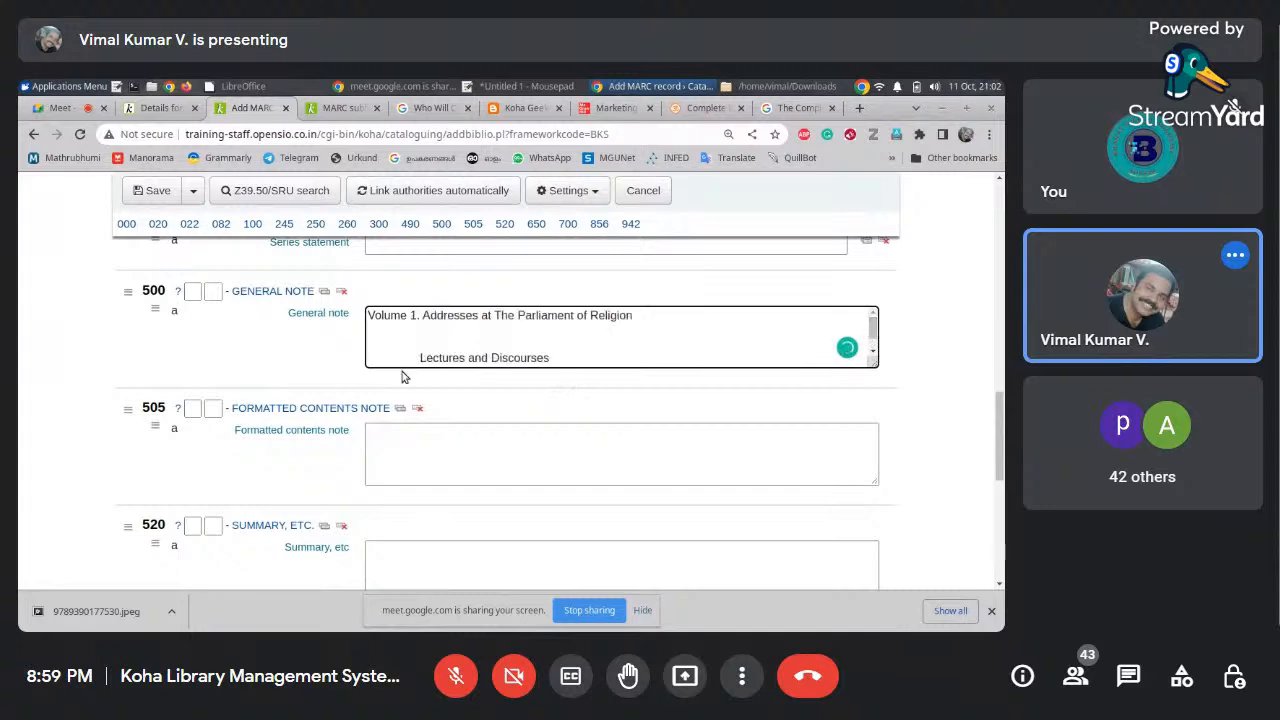
{"action": "left_click_drag", "start_coordinate": [422, 357], "coordinate": [466, 318]}
{"action": "left_click", "coordinate": [546, 361]}
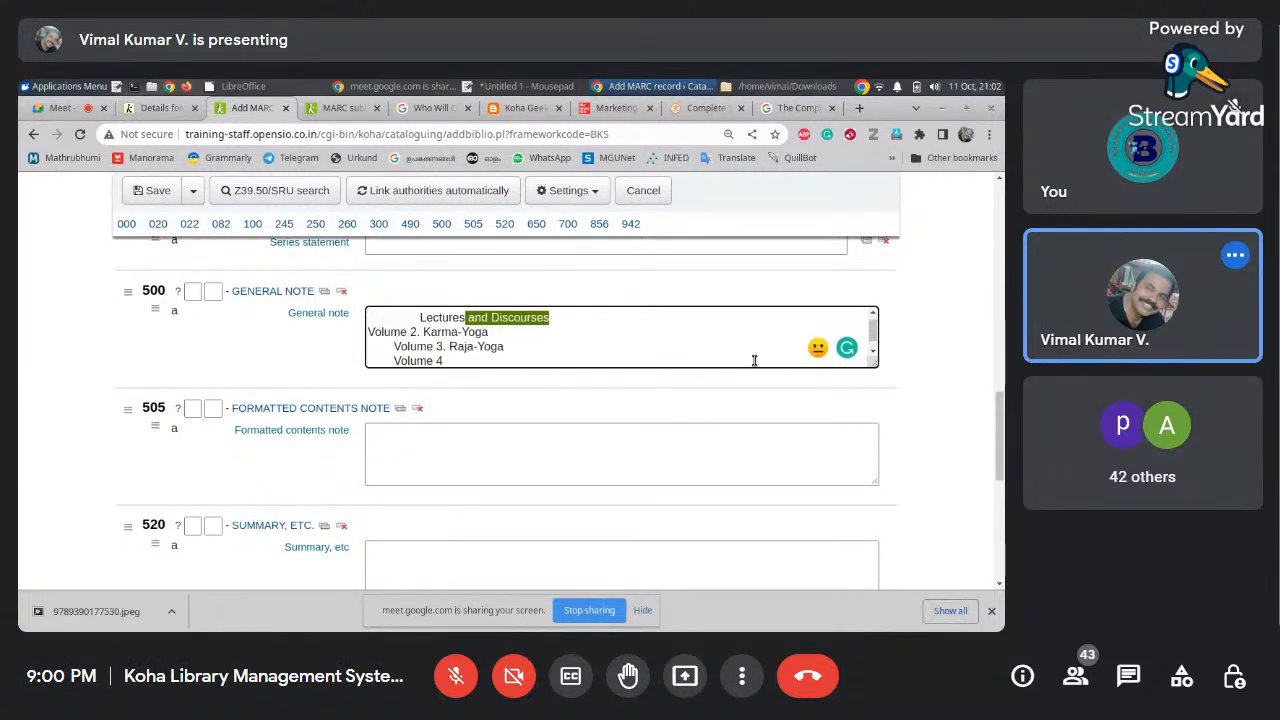
Title Volume 4 'Lectures and discourses' and remove the duplicate and blank lines
{"action": "left_click", "coordinate": [463, 360]}
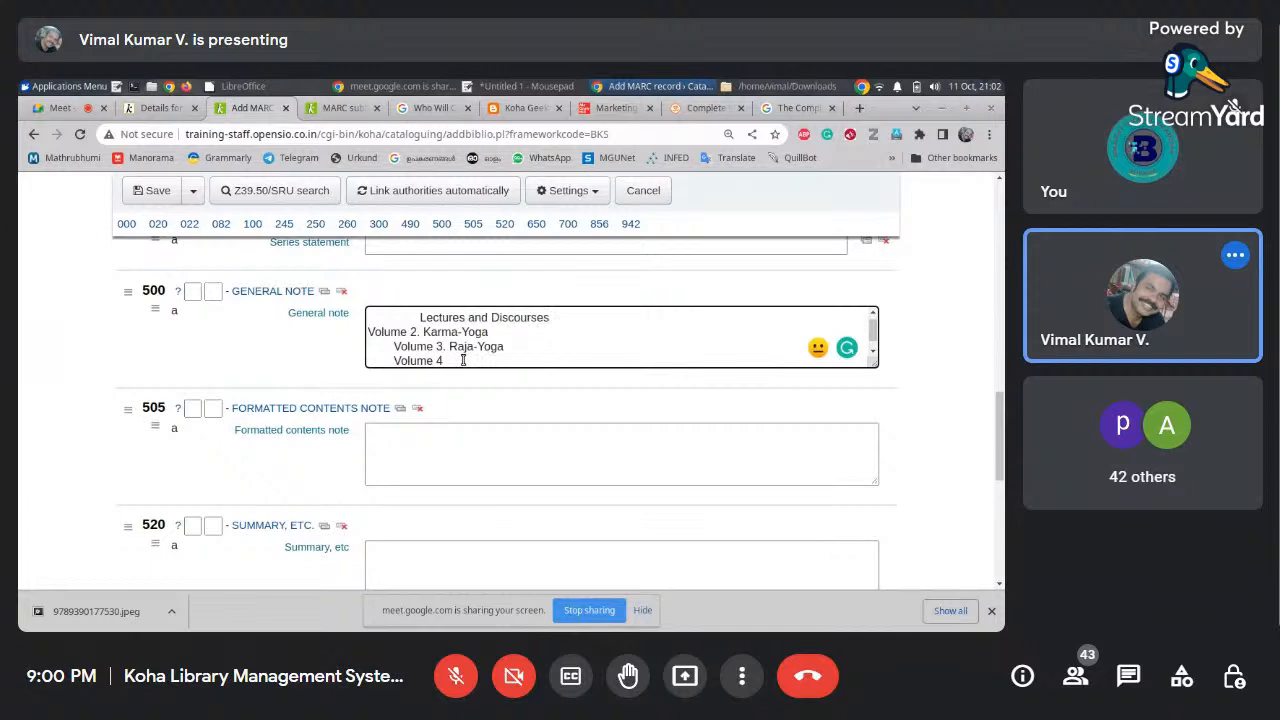
{"action": "type", "text": ". Lectures ad"}
{"action": "key", "text": "BackSpace"}
{"action": "type", "text": "nd discourses"}
{"action": "left_click_drag", "start_coordinate": [550, 318], "coordinate": [416, 353]}
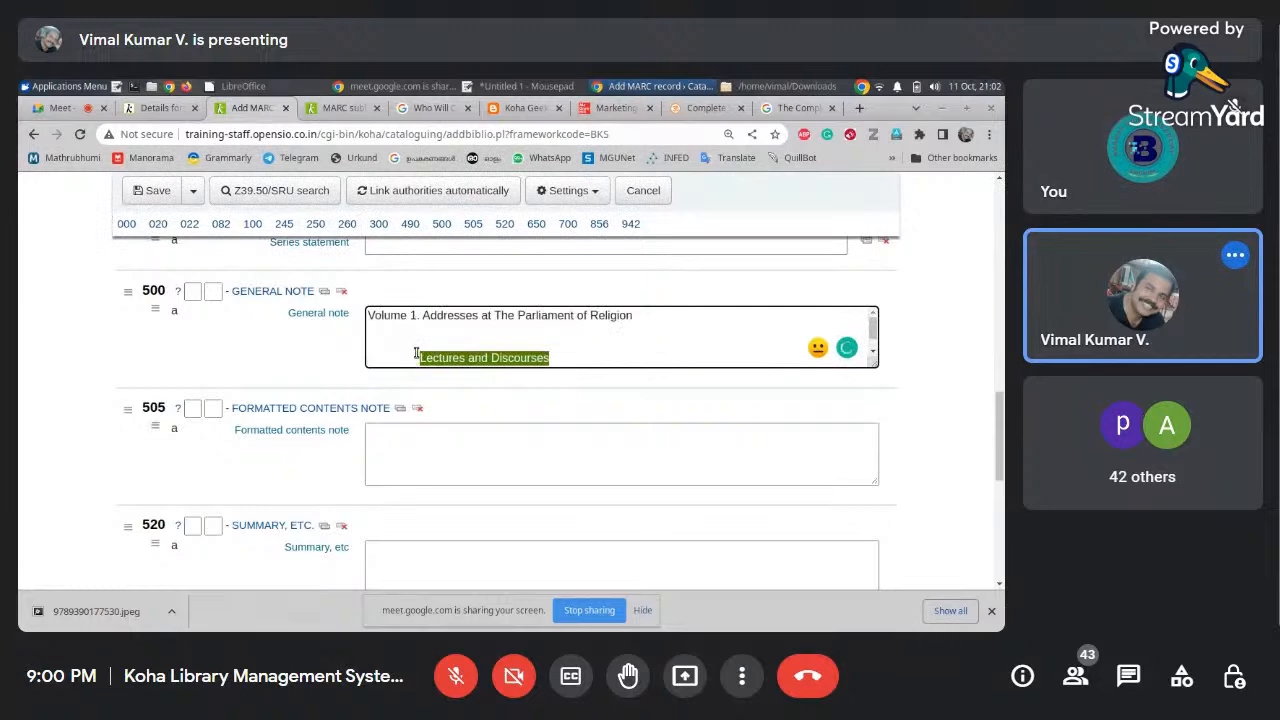
{"action": "key", "text": "ctrl+x"}
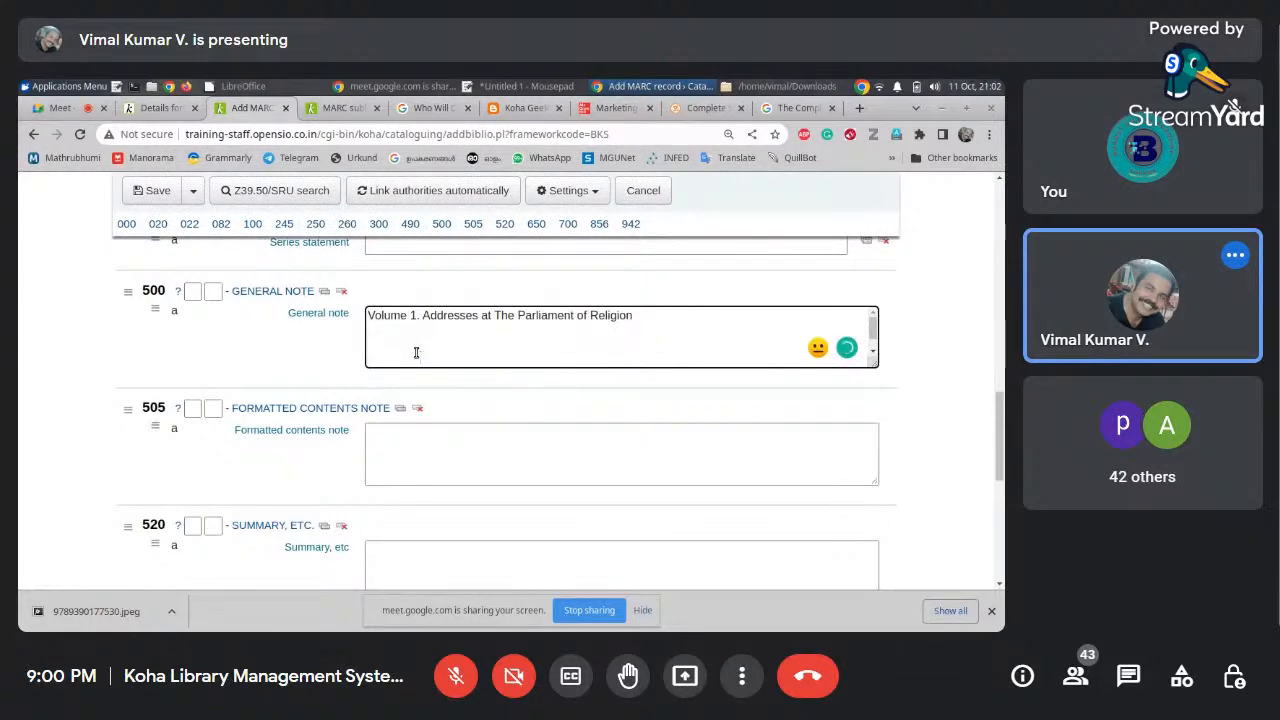
{"action": "key", "text": "ctrl+v"}
{"action": "key", "text": "ctrl+v"}
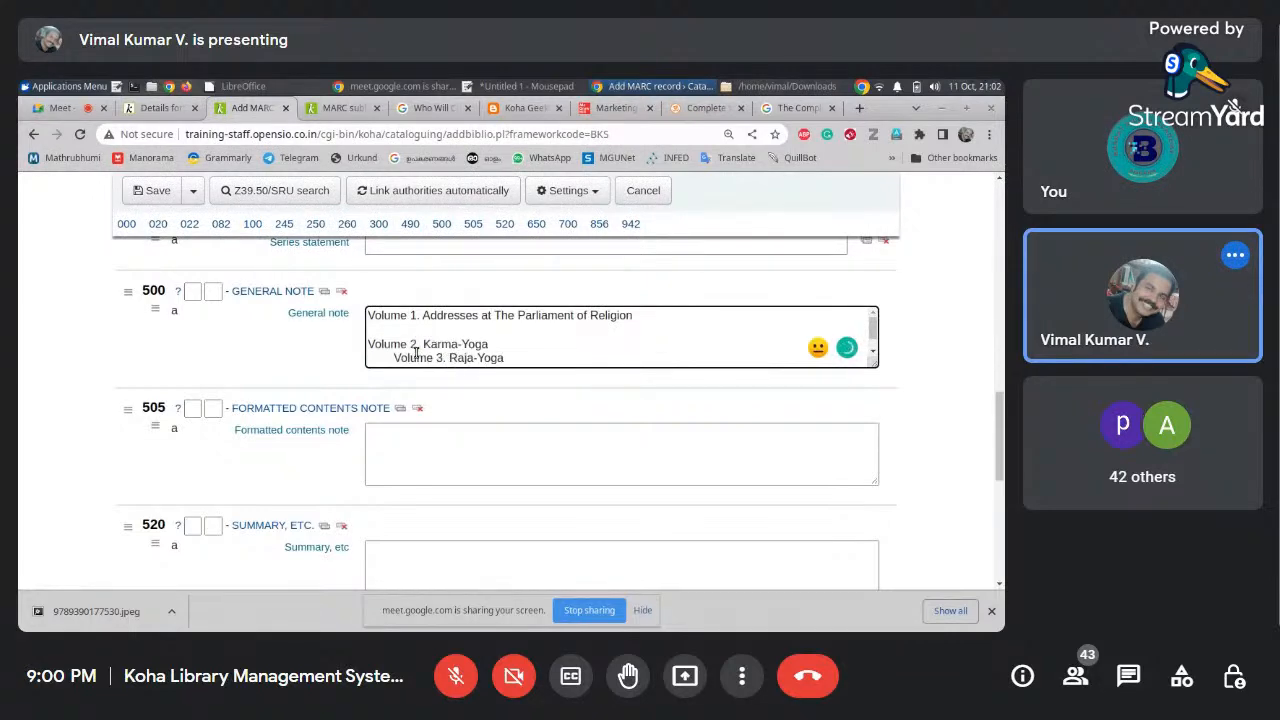
{"action": "key", "text": "BackSpace"}
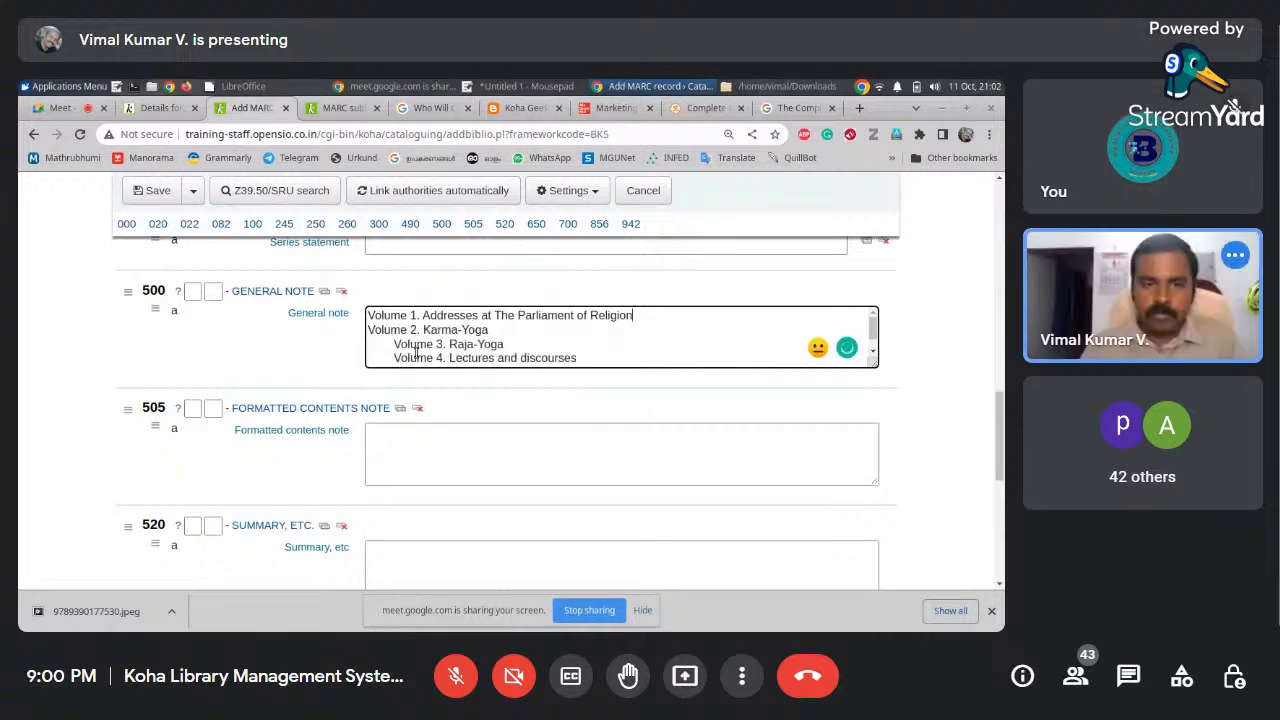
Delete the Volume 5–9 lines and the leading spaces before the volume entries
{"action": "left_click_drag", "start_coordinate": [393, 344], "coordinate": [873, 322]}
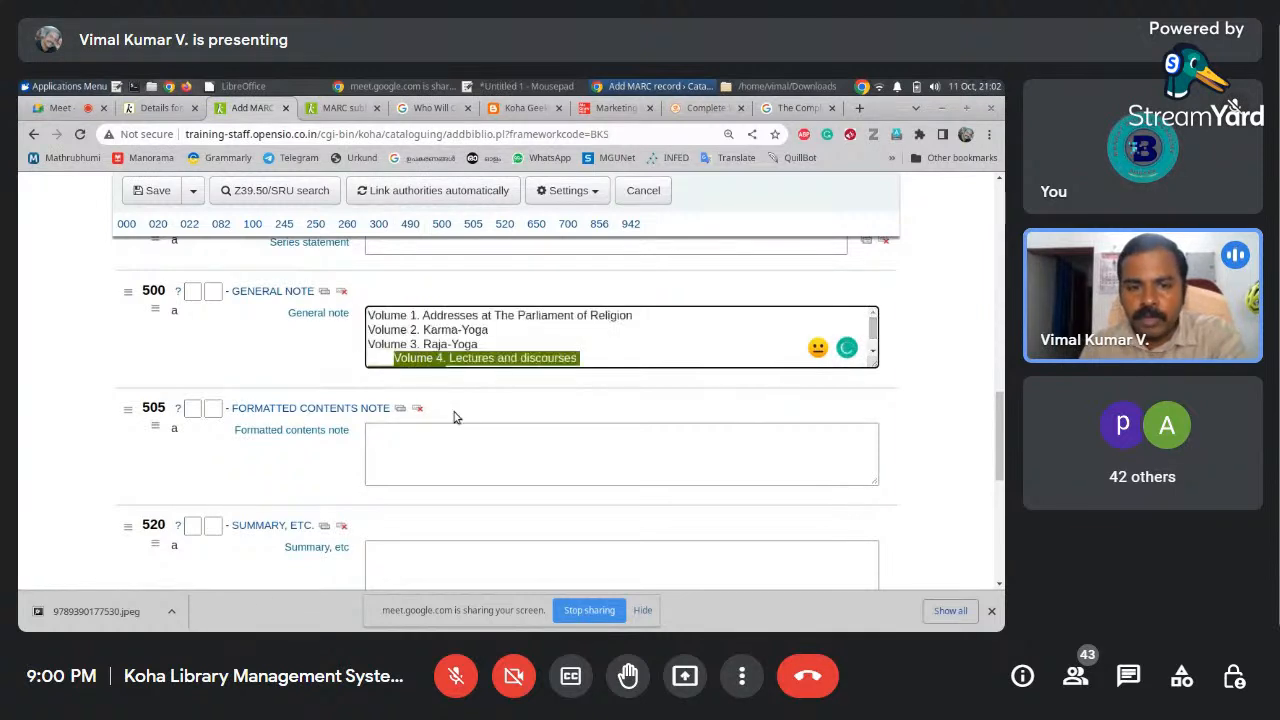
{"action": "left_click_drag", "start_coordinate": [394, 358], "coordinate": [463, 388]}
{"action": "left_click", "coordinate": [396, 358]}
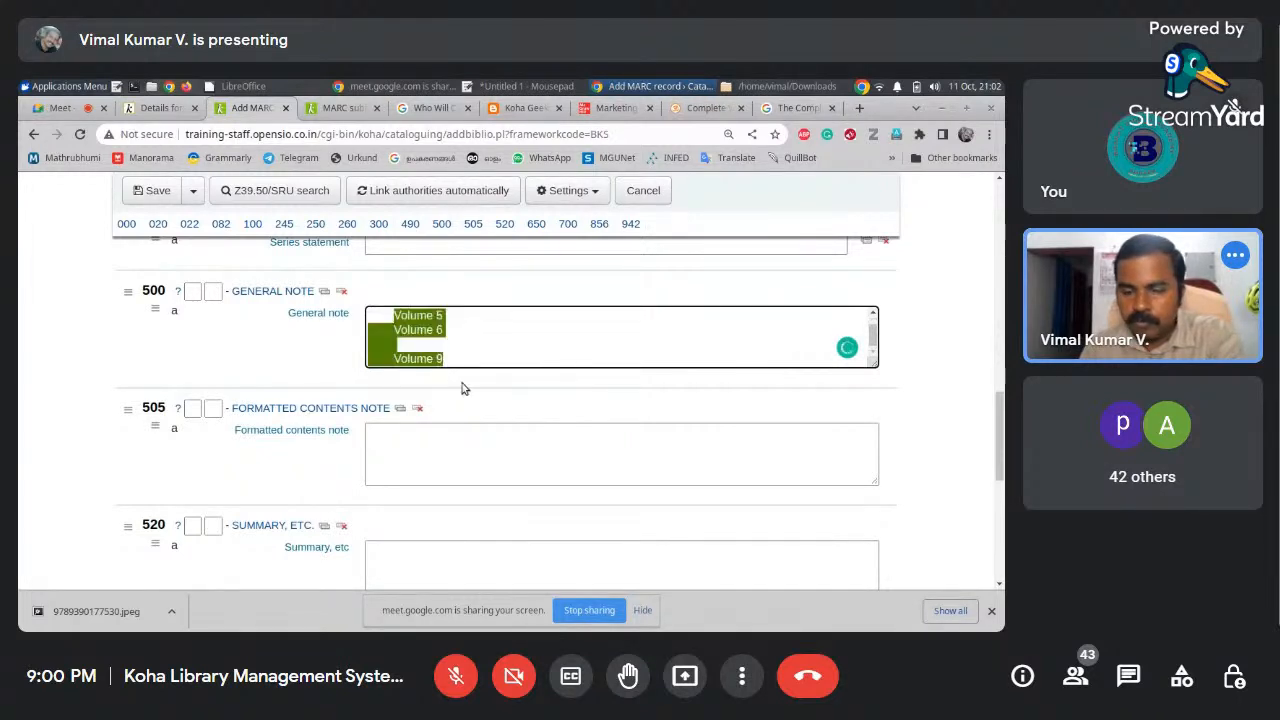
{"action": "key", "text": "BackSpace"}
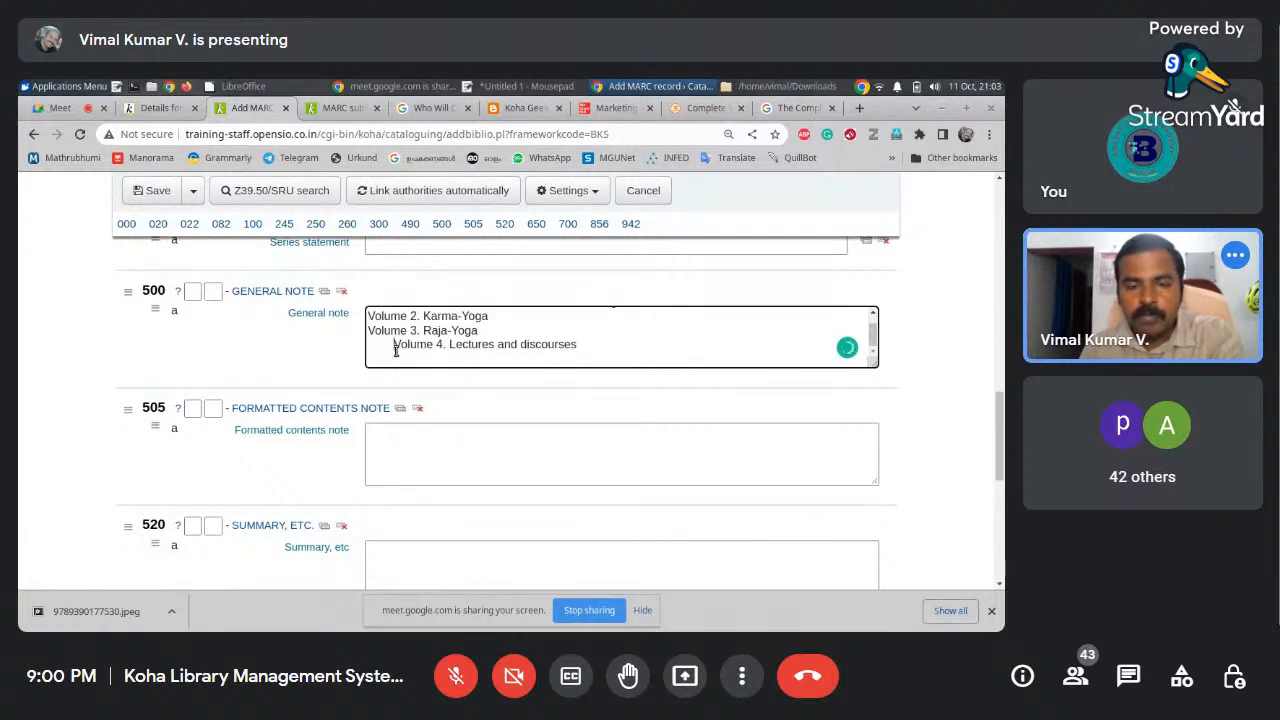
{"action": "key", "text": "BackSpace"}
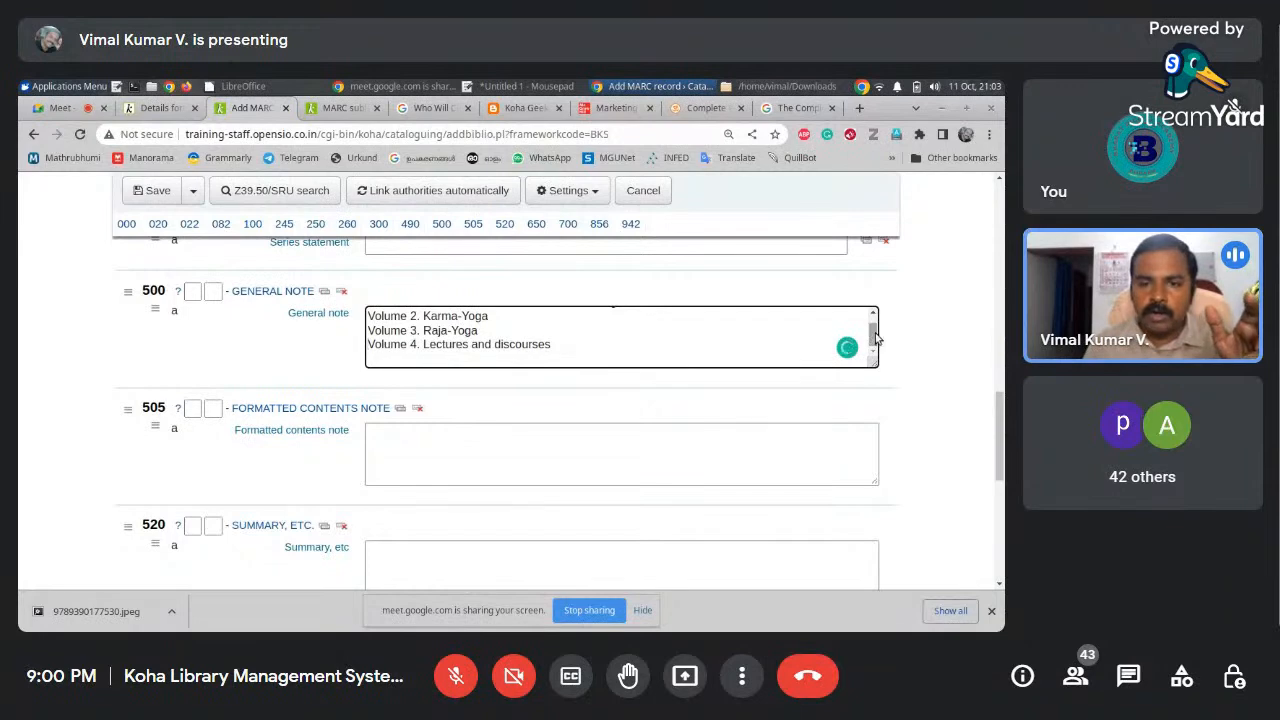
{"action": "scroll", "coordinate": [873, 338], "scroll_direction": "up", "scroll_amount": 1}
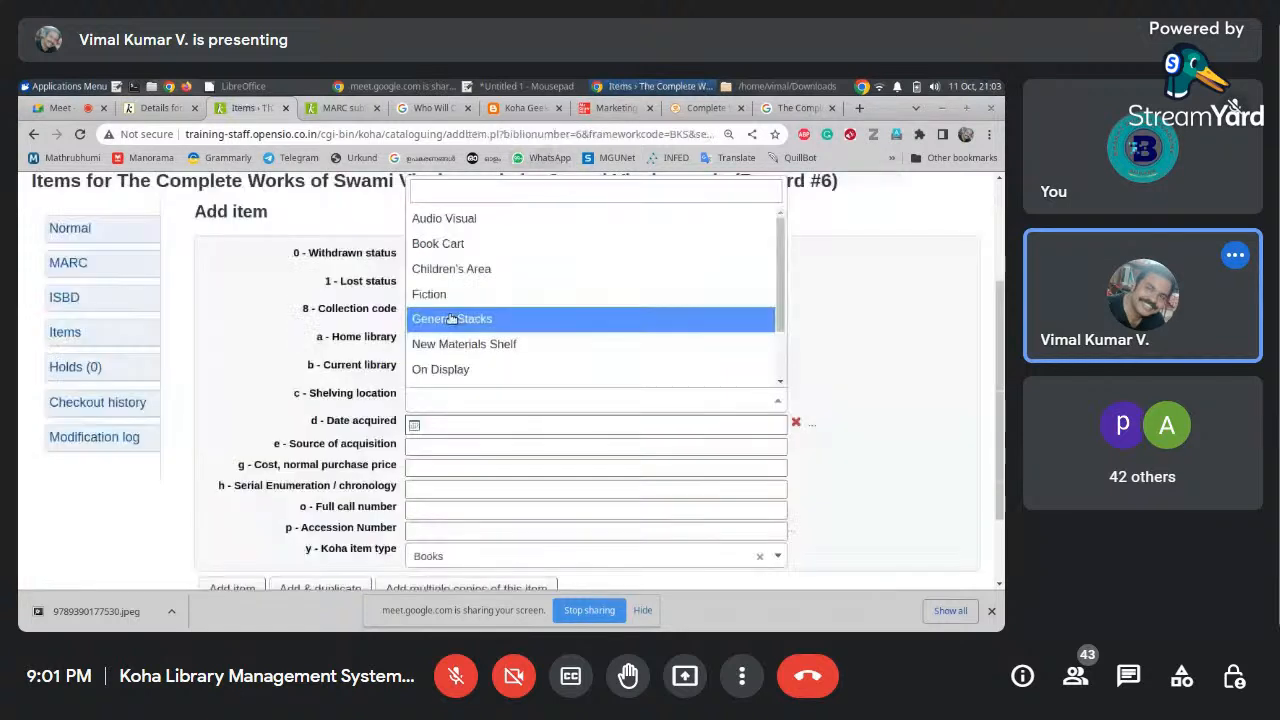
Fill the first item with location General Stacks, date acquired 11/10/2022 and volume v.1
{"action": "left_click", "coordinate": [480, 320]}
{"action": "left_click", "coordinate": [450, 424]}
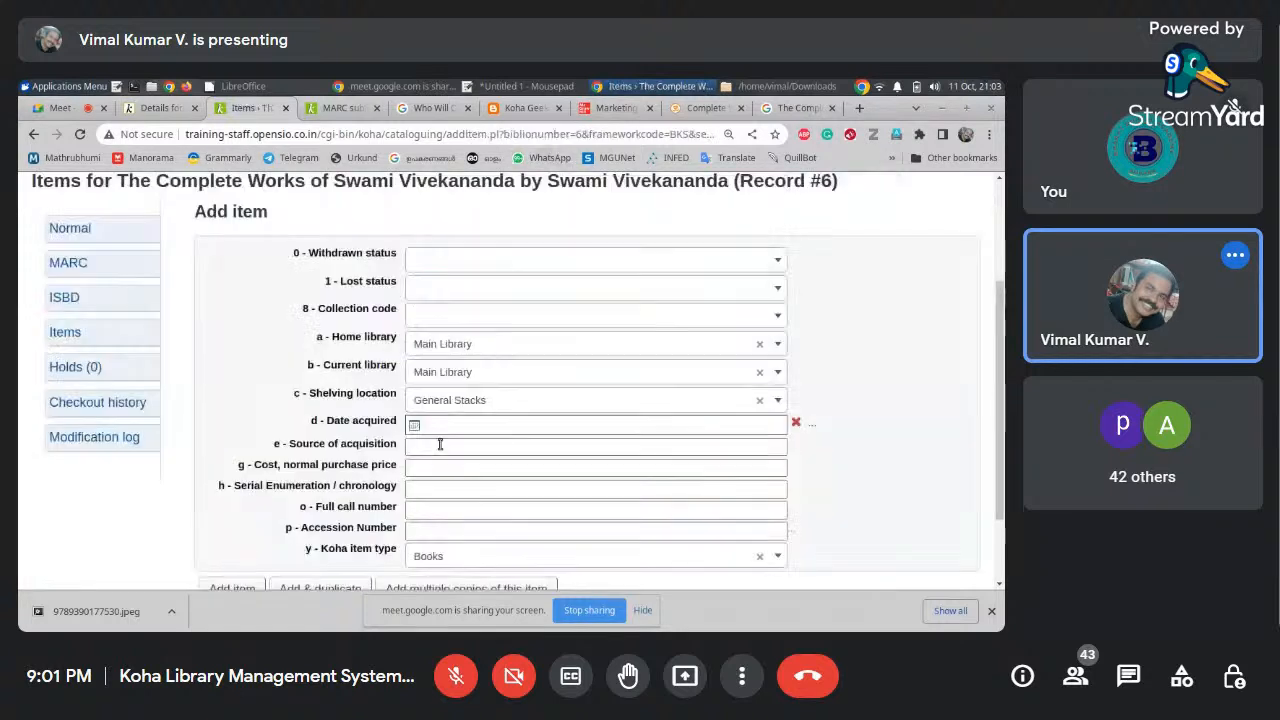
{"action": "left_click", "coordinate": [503, 578]}
{"action": "left_click", "coordinate": [446, 488]}
{"action": "left_click", "coordinate": [542, 112]}
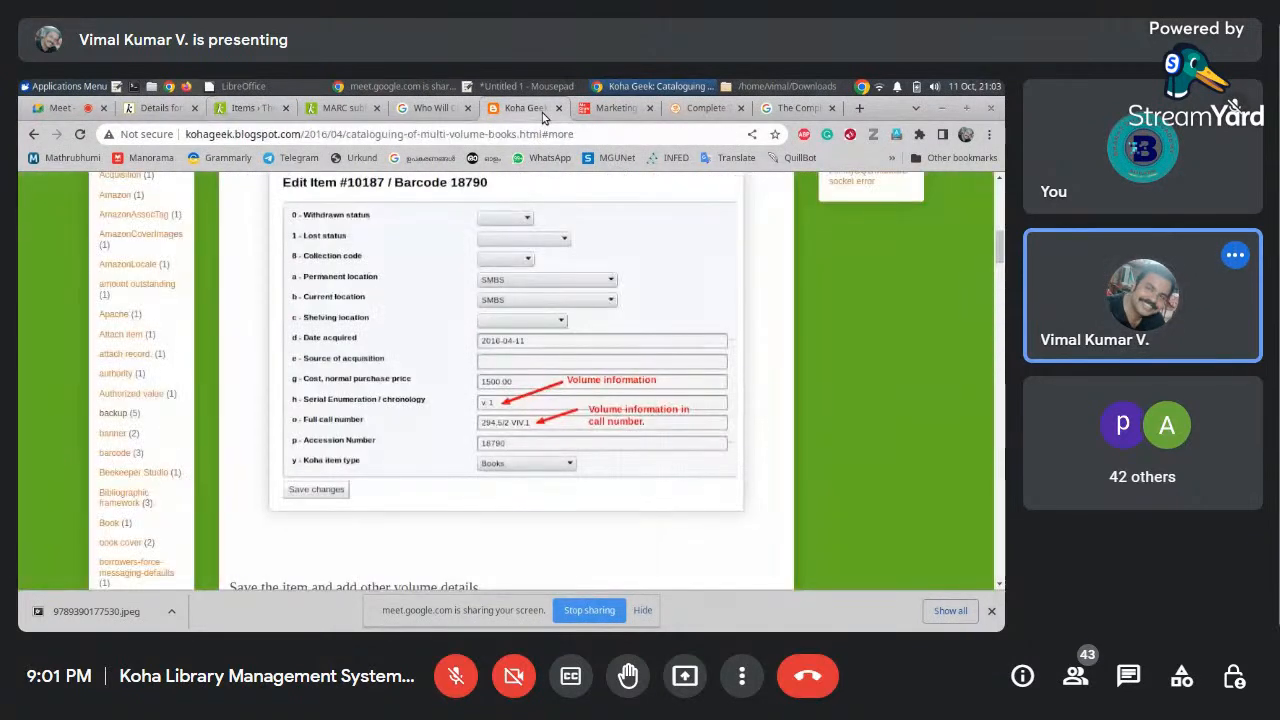
{"action": "left_click", "coordinate": [240, 108]}
{"action": "type", "text": "v"}
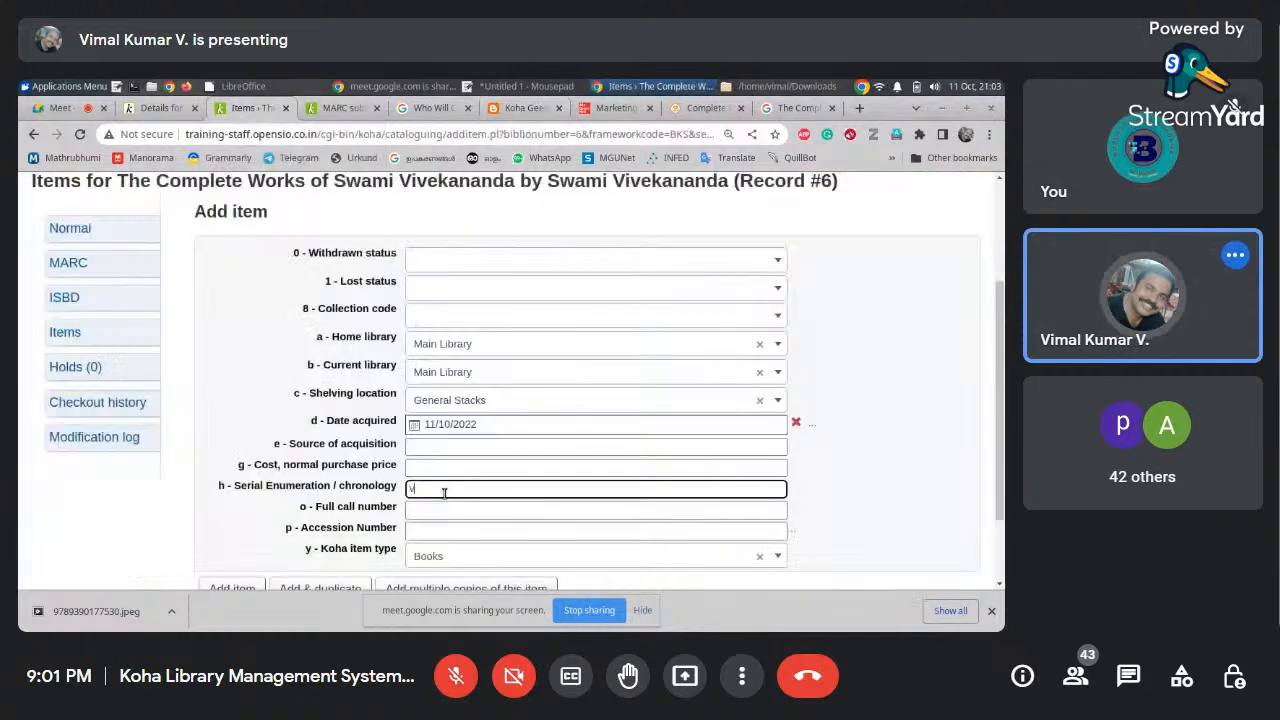
{"action": "type", "text": ".1"}
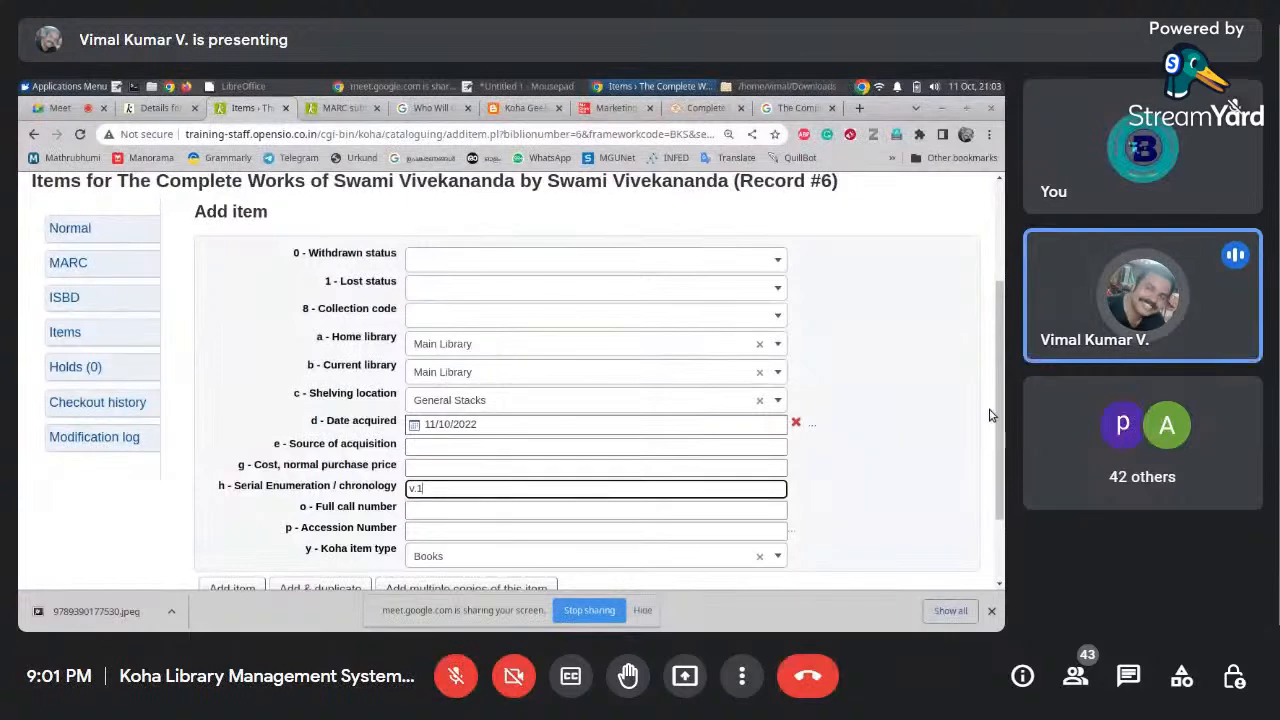
{"action": "scroll", "coordinate": [990, 415], "scroll_direction": "down", "scroll_amount": 1}
{"action": "left_click", "coordinate": [472, 443]}
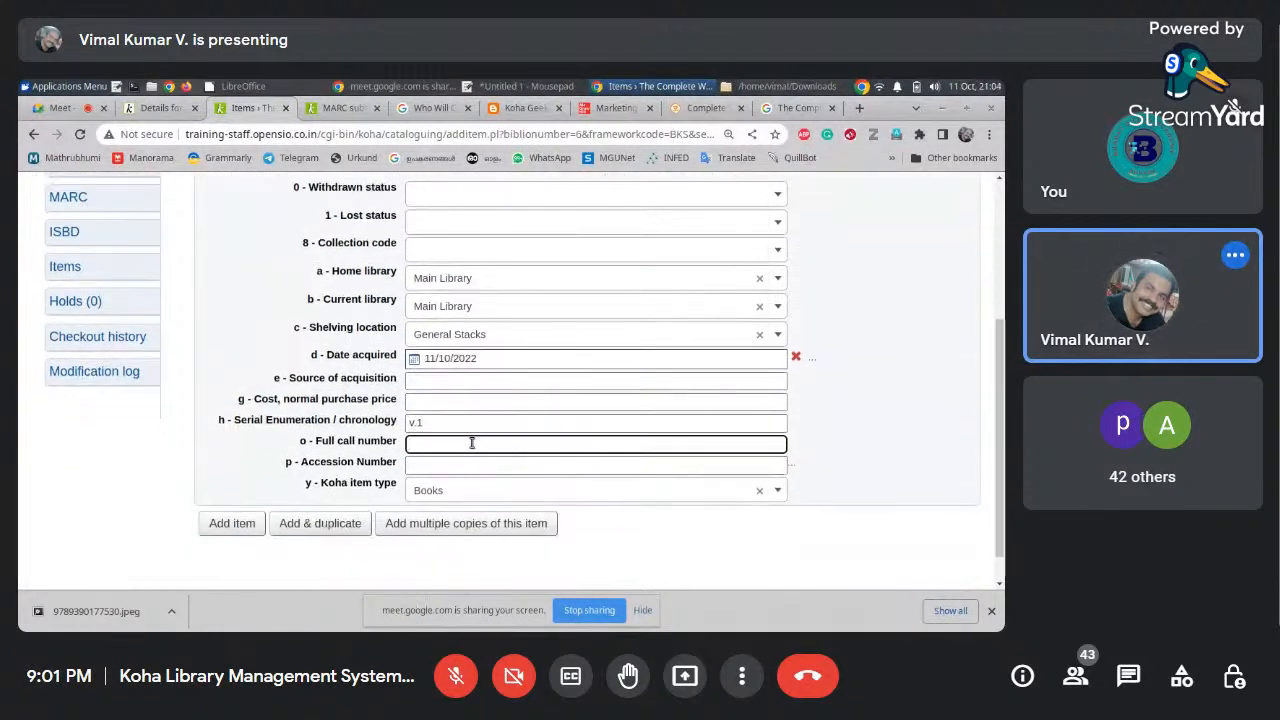
Look up the Dewey number on Google and give v.1 call number 294.555 VIV.1
{"action": "left_click", "coordinate": [783, 110]}
{"action": "scroll", "coordinate": [634, 224], "scroll_direction": "up", "scroll_amount": 5}
{"action": "left_click", "coordinate": [33, 134]}
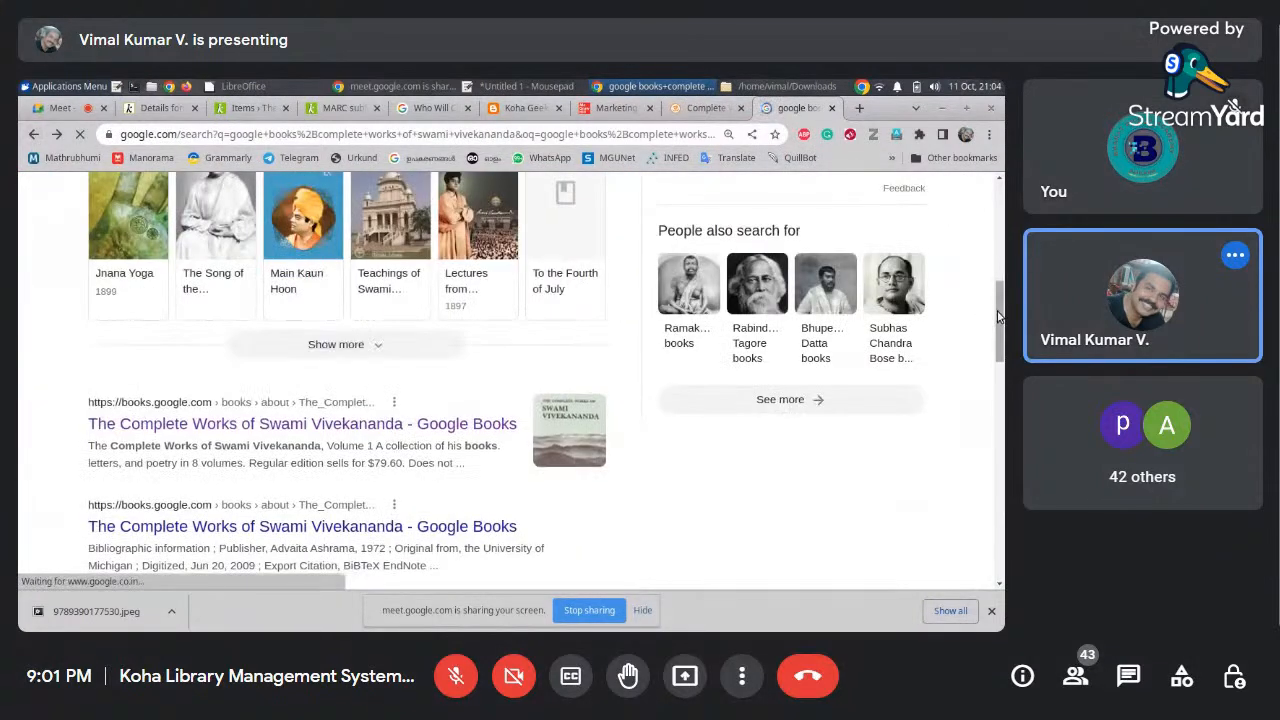
{"action": "left_click_drag", "start_coordinate": [999, 317], "coordinate": [986, 150]}
{"action": "left_click_drag", "start_coordinate": [293, 213], "coordinate": [207, 213]}
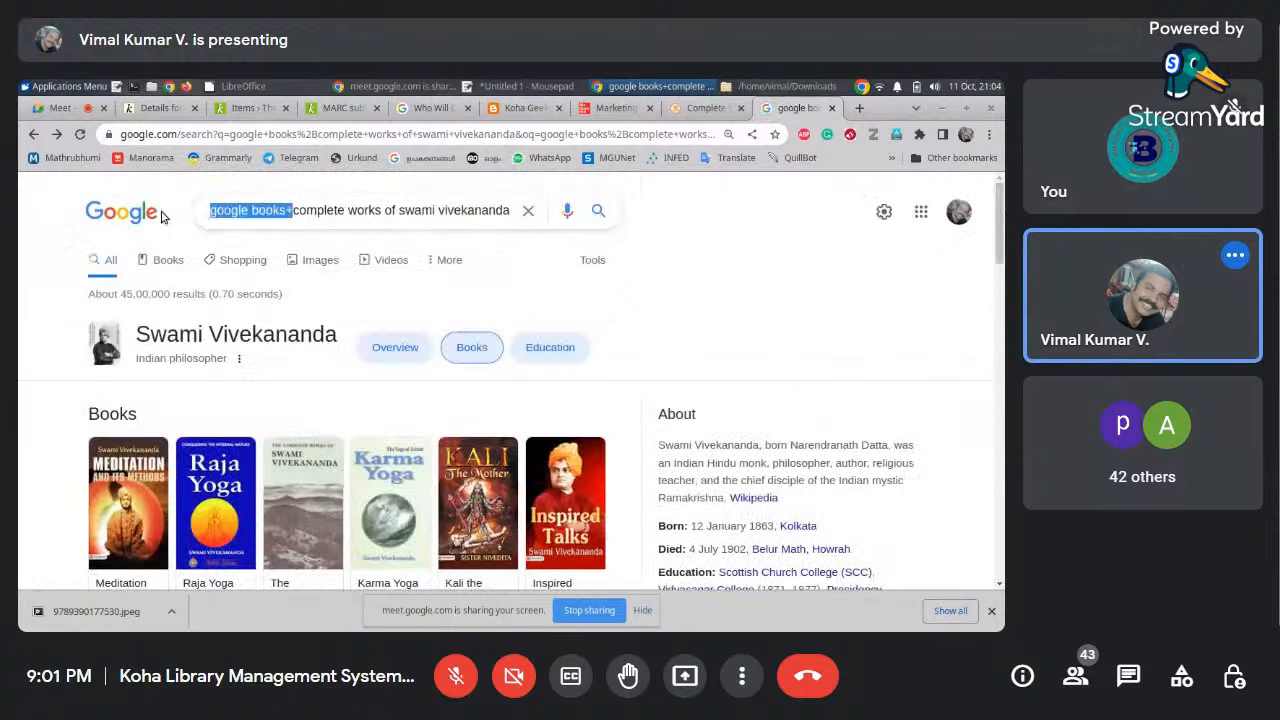
{"action": "key", "text": "BackSpace"}
{"action": "left_click", "coordinate": [458, 212]}
{"action": "type", "text": "+dd"}
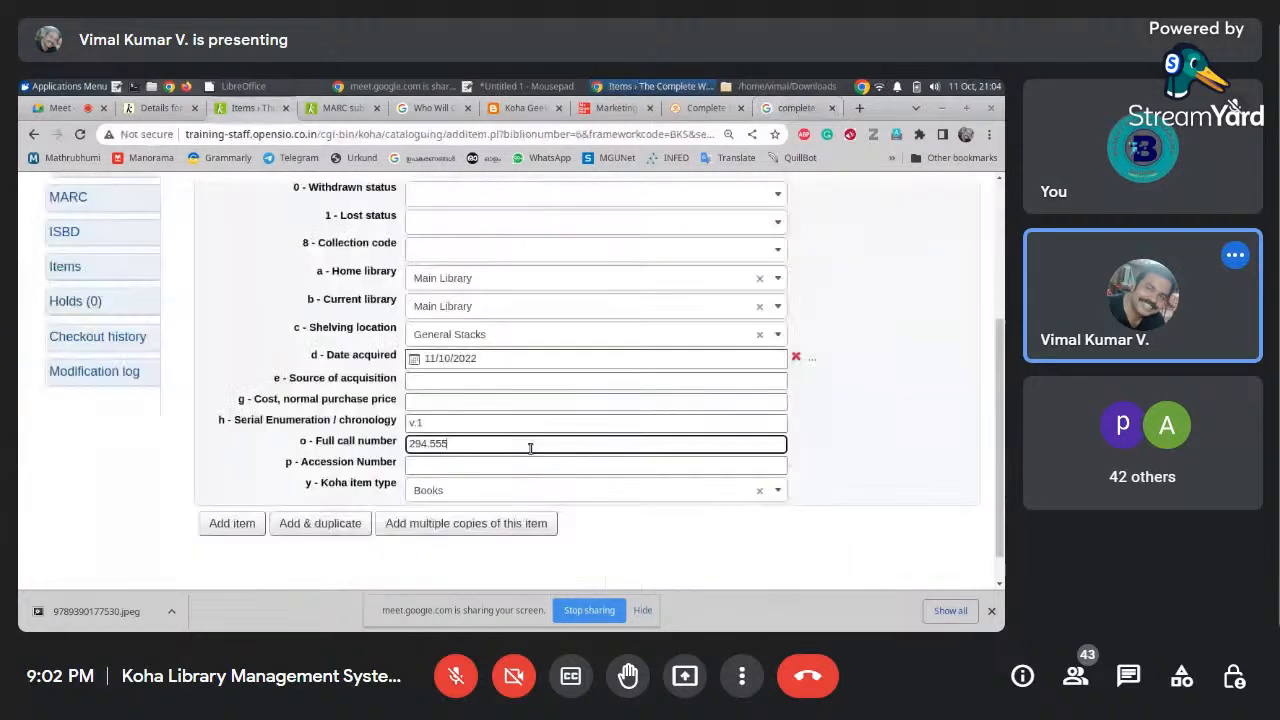
{"action": "type", "text": ".1"}
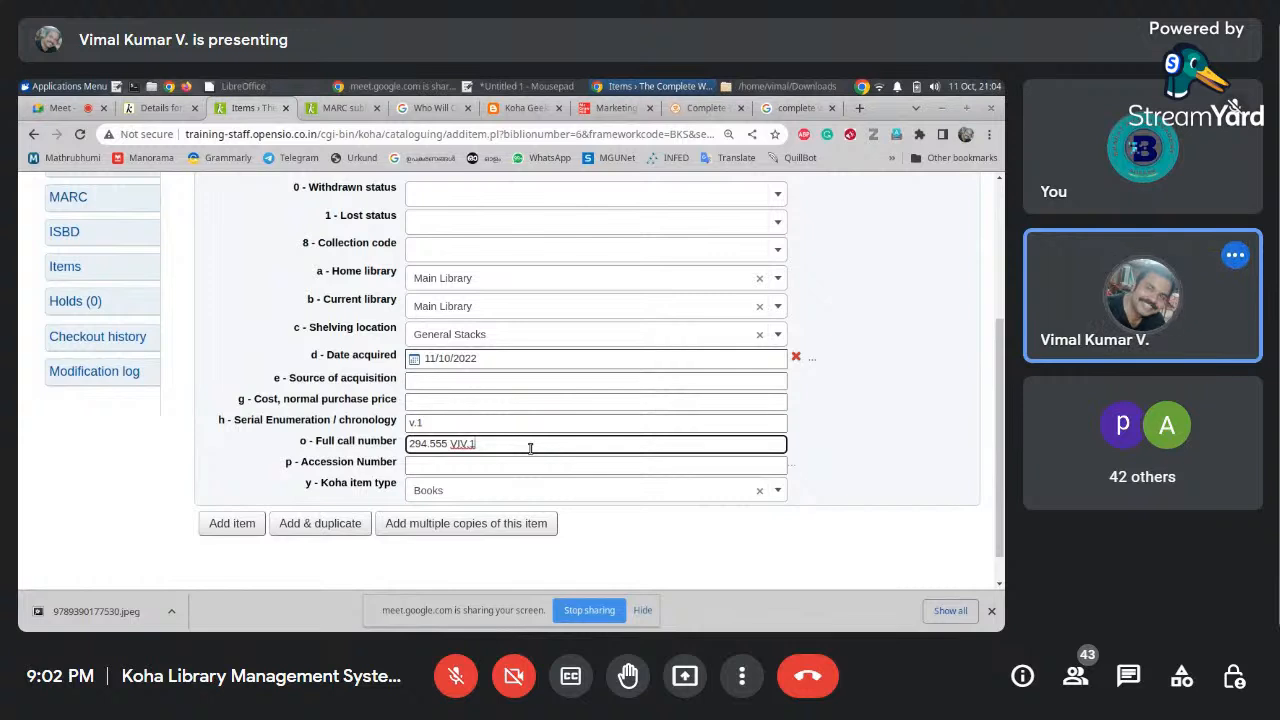
{"action": "left_click", "coordinate": [490, 422]}
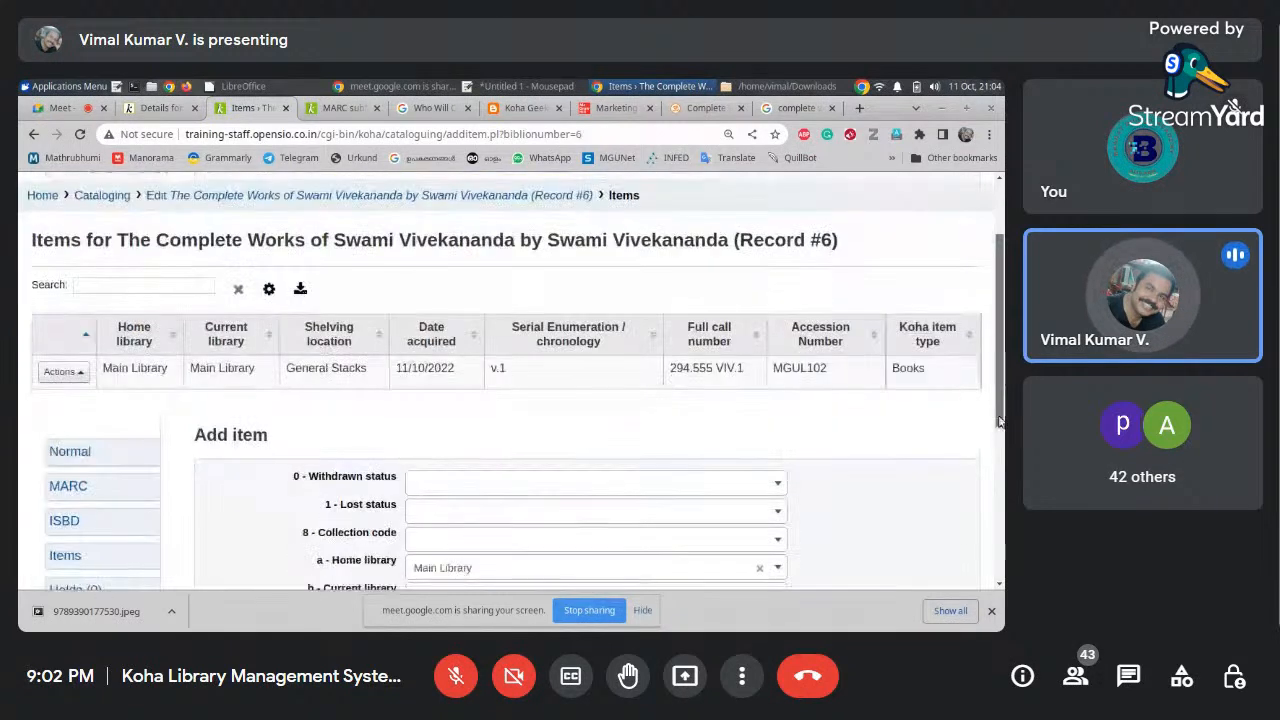
Duplicate the v.1 item as v.2 with call number 294.555 VIV.2, then save and duplicate
{"action": "scroll", "coordinate": [80, 309], "scroll_direction": "down", "scroll_amount": 1}
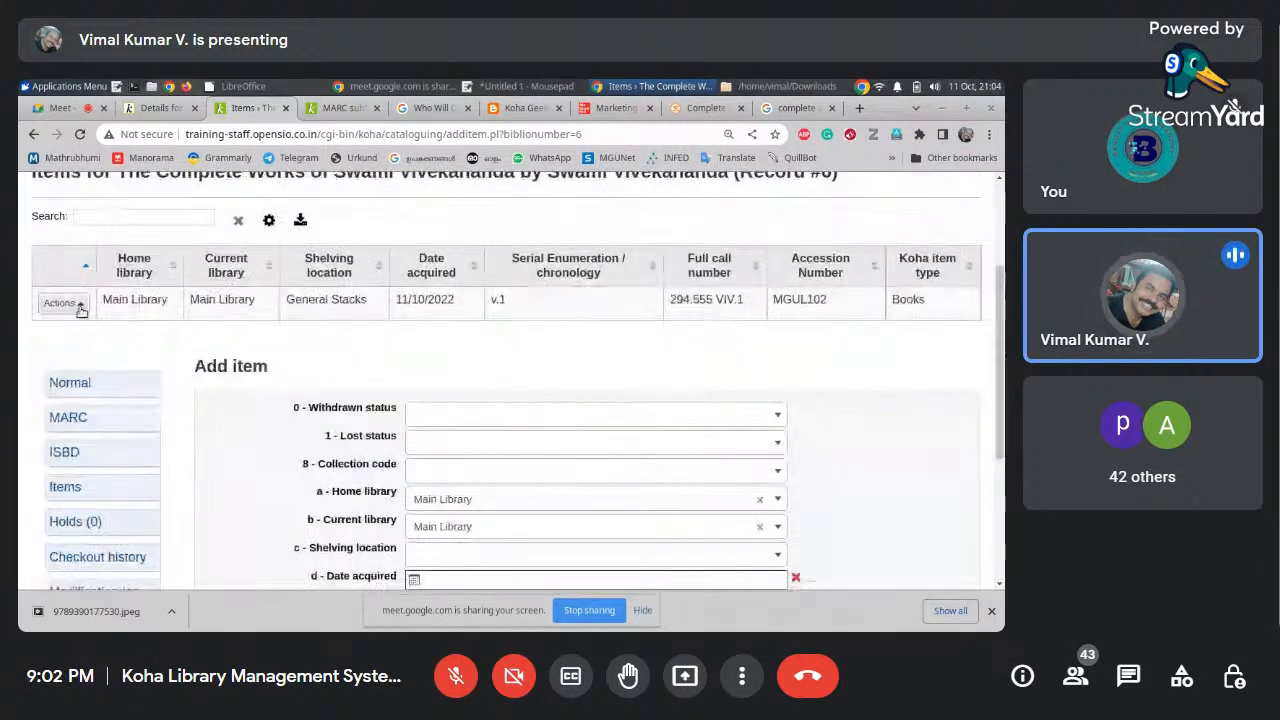
{"action": "left_click", "coordinate": [79, 305]}
{"action": "left_click", "coordinate": [88, 235]}
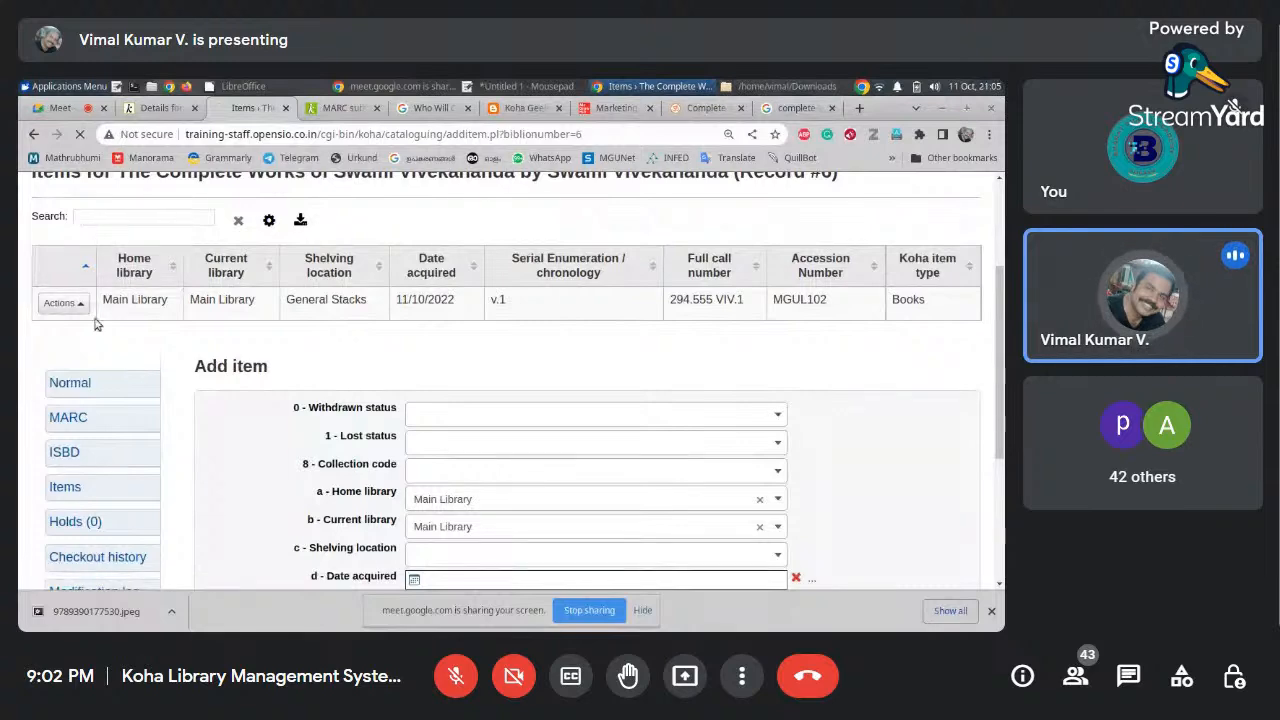
{"action": "left_click", "coordinate": [474, 474]}
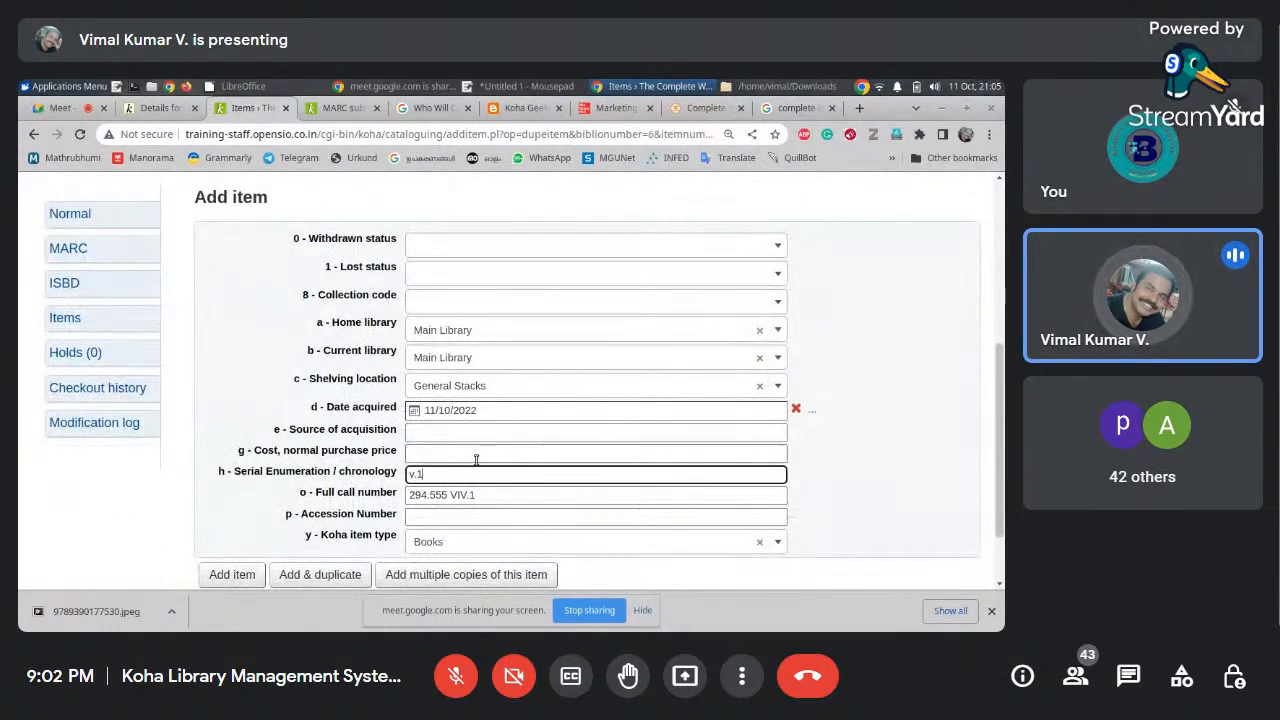
{"action": "key", "text": "BackSpace"}
{"action": "type", "text": "2"}
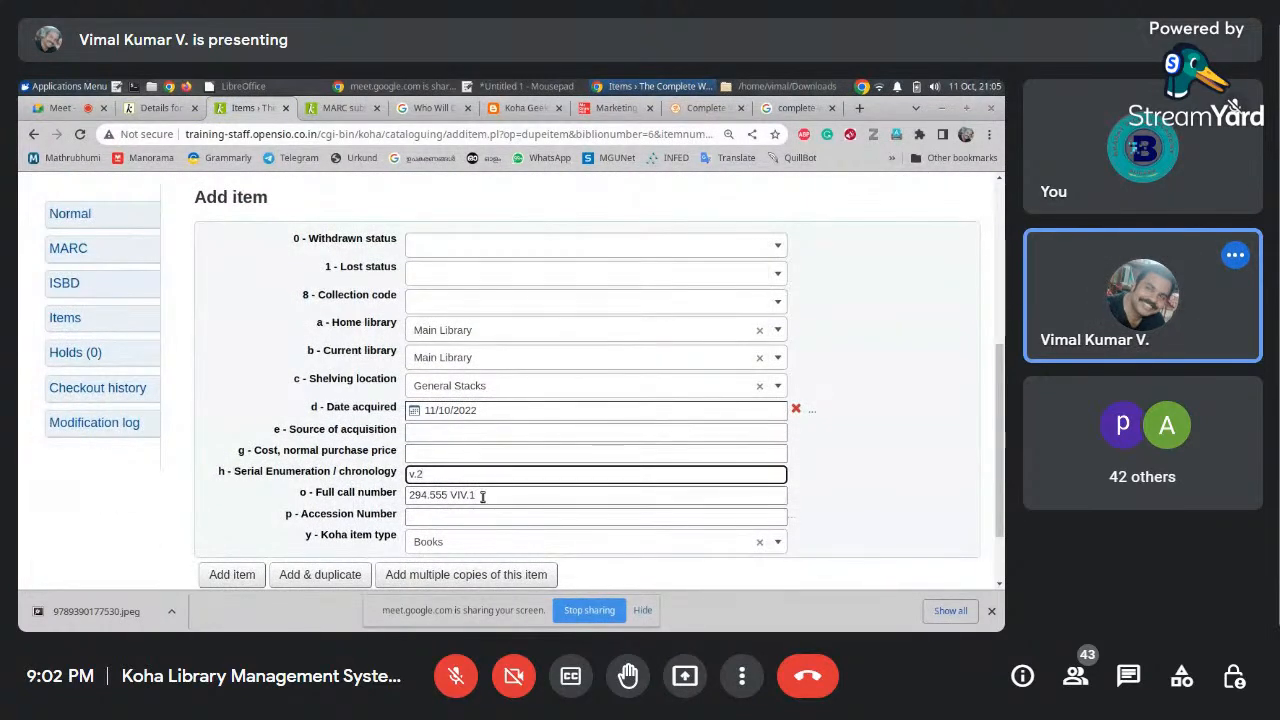
{"action": "left_click", "coordinate": [482, 496]}
{"action": "key", "text": "BackSpace"}
{"action": "type", "text": "2"}
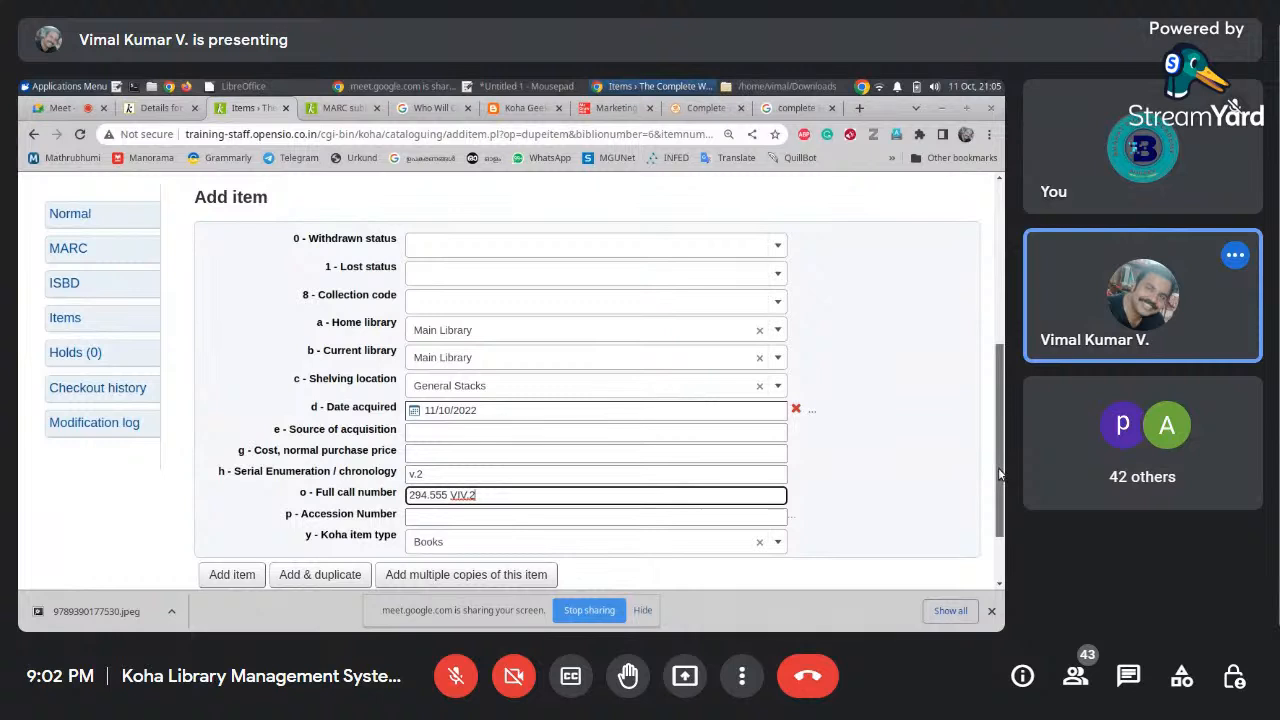
{"action": "left_click_drag", "start_coordinate": [998, 467], "coordinate": [997, 518]}
{"action": "left_click", "coordinate": [288, 497]}
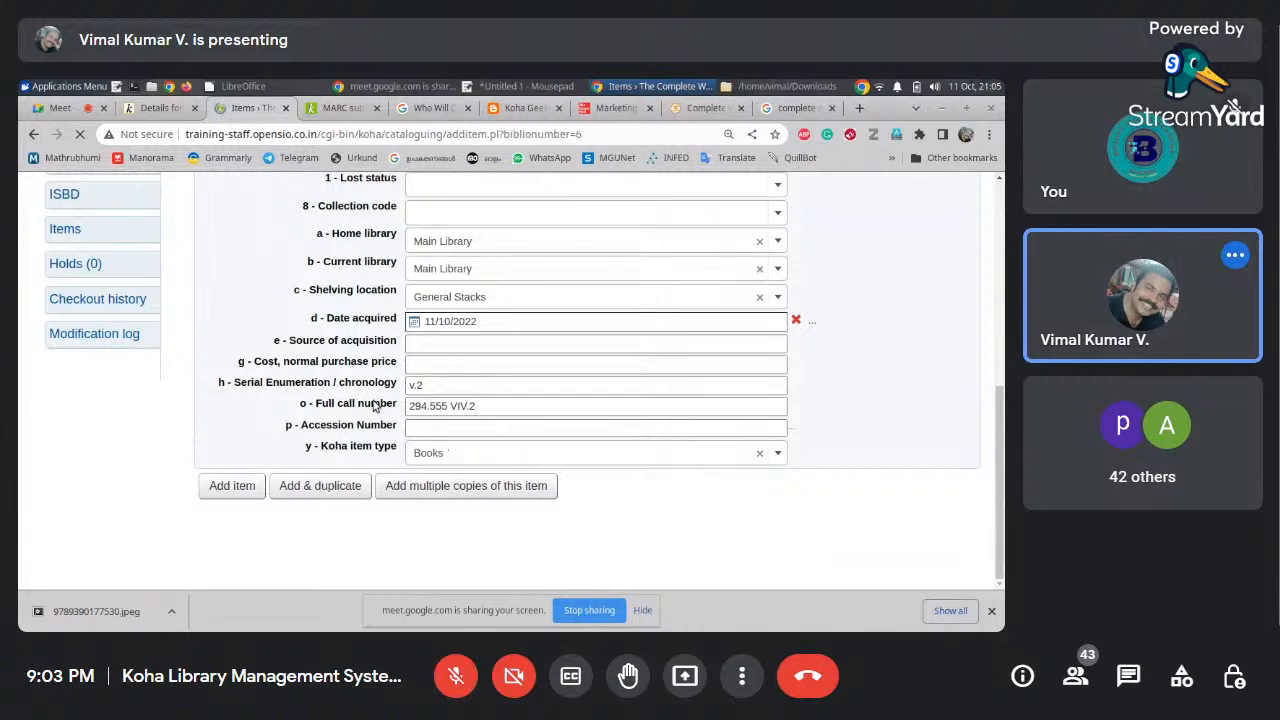
Set the third item to v.3 with call number 294.555 VIV.3, enter an MGUL accession number, and save
{"action": "left_click_drag", "start_coordinate": [1003, 292], "coordinate": [998, 463]}
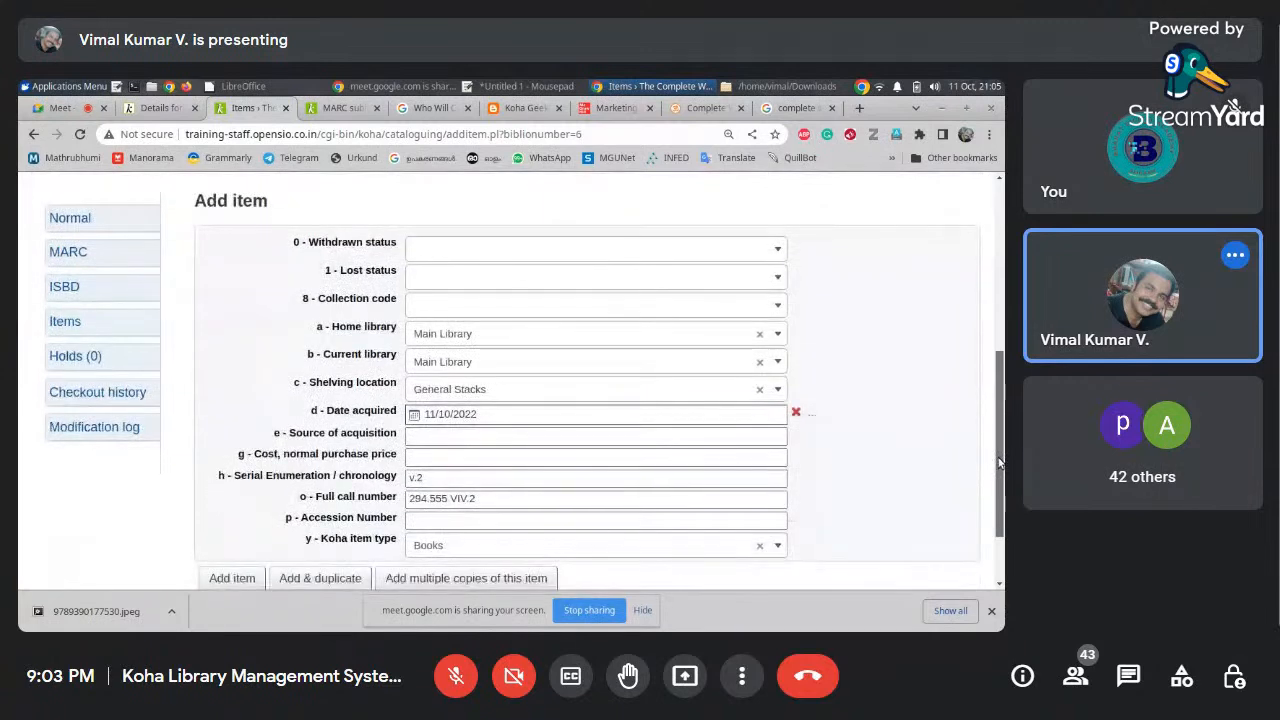
{"action": "left_click", "coordinate": [492, 483]}
{"action": "key", "text": "BackSpace"}
{"action": "type", "text": "3"}
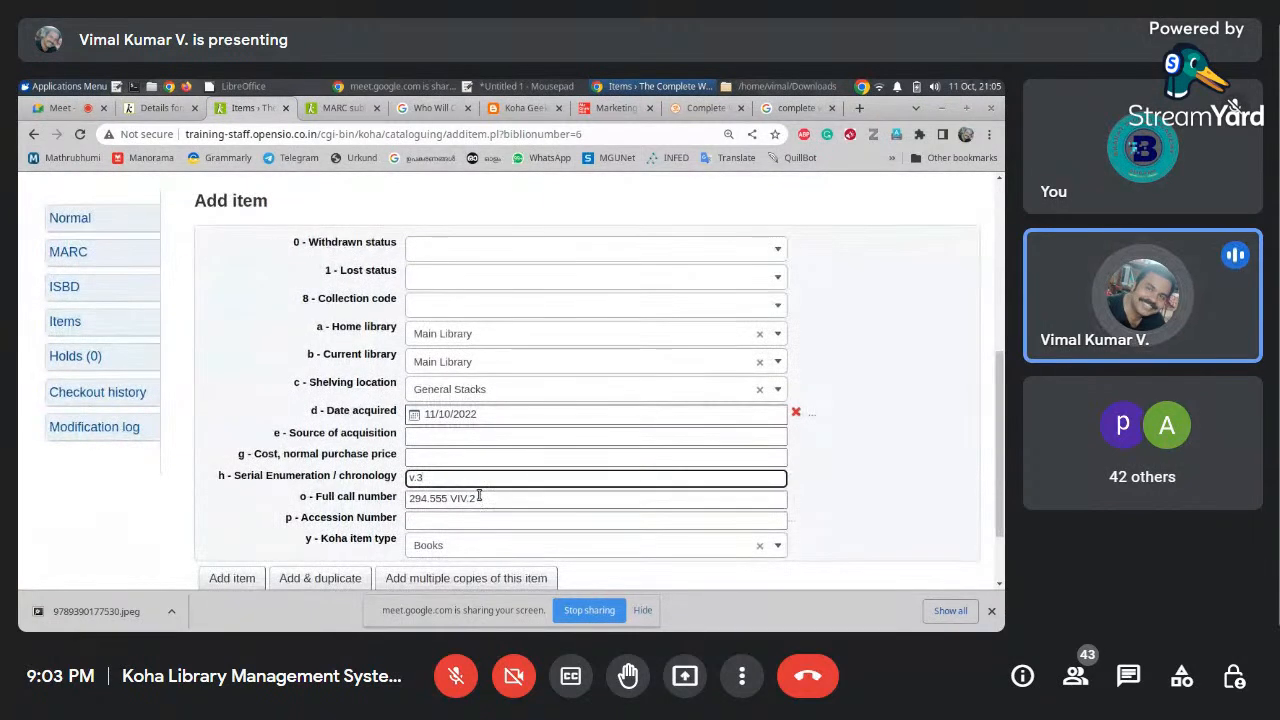
{"action": "left_click", "coordinate": [479, 496]}
{"action": "left_click", "coordinate": [434, 520]}
{"action": "type", "text": "MGUL104"}
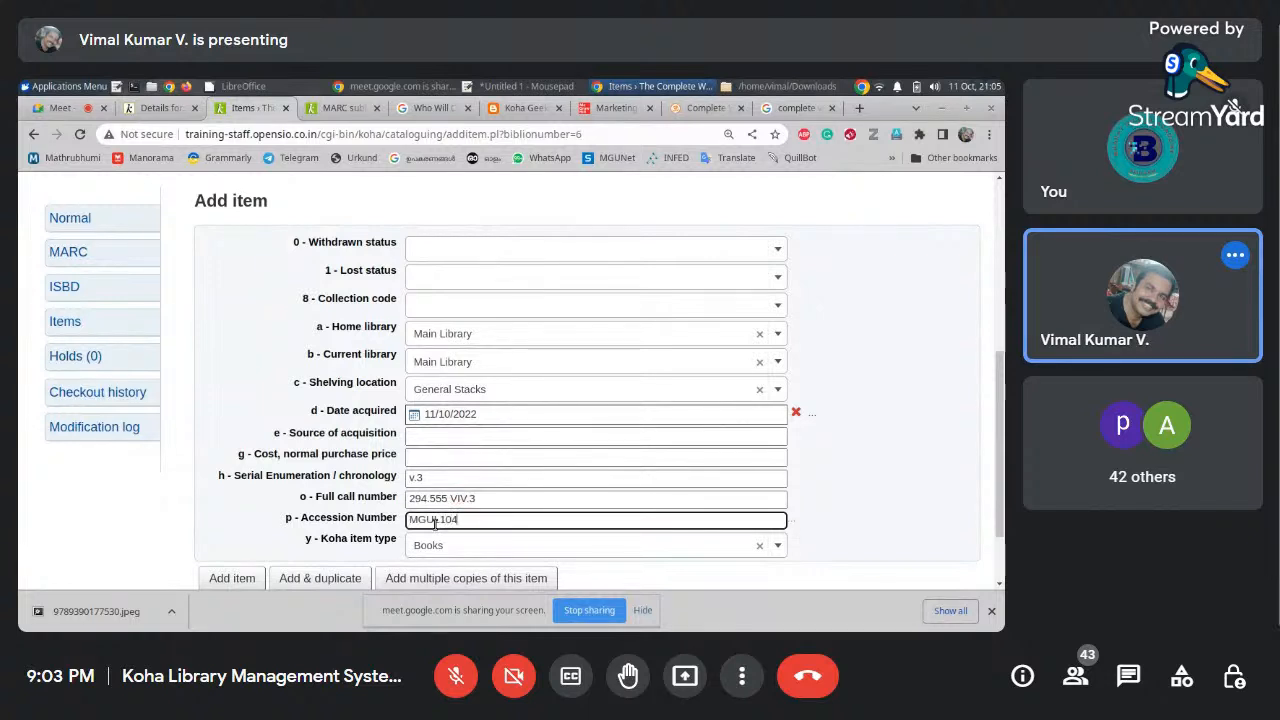
{"action": "left_click", "coordinate": [230, 584]}
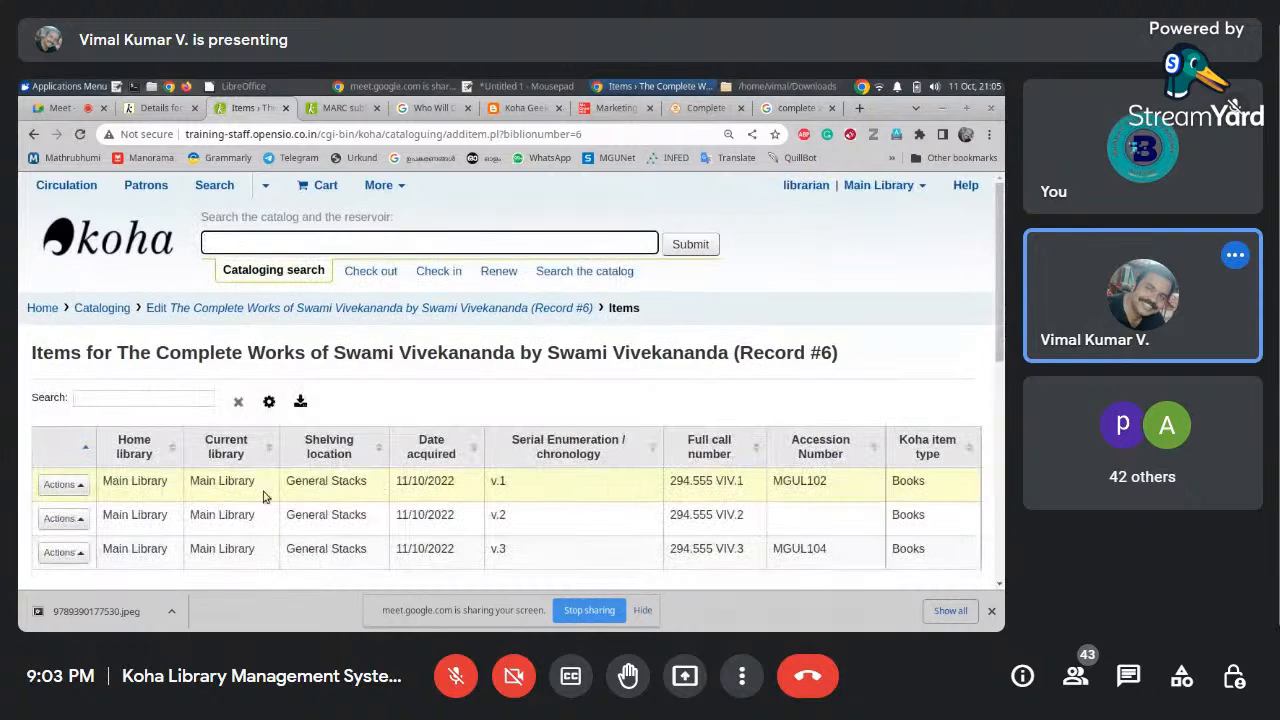
Give the v.2 item accession number MGUL103 and reopen the record at its 500 General note
{"action": "left_click", "coordinate": [73, 520]}
{"action": "left_click", "coordinate": [71, 466]}
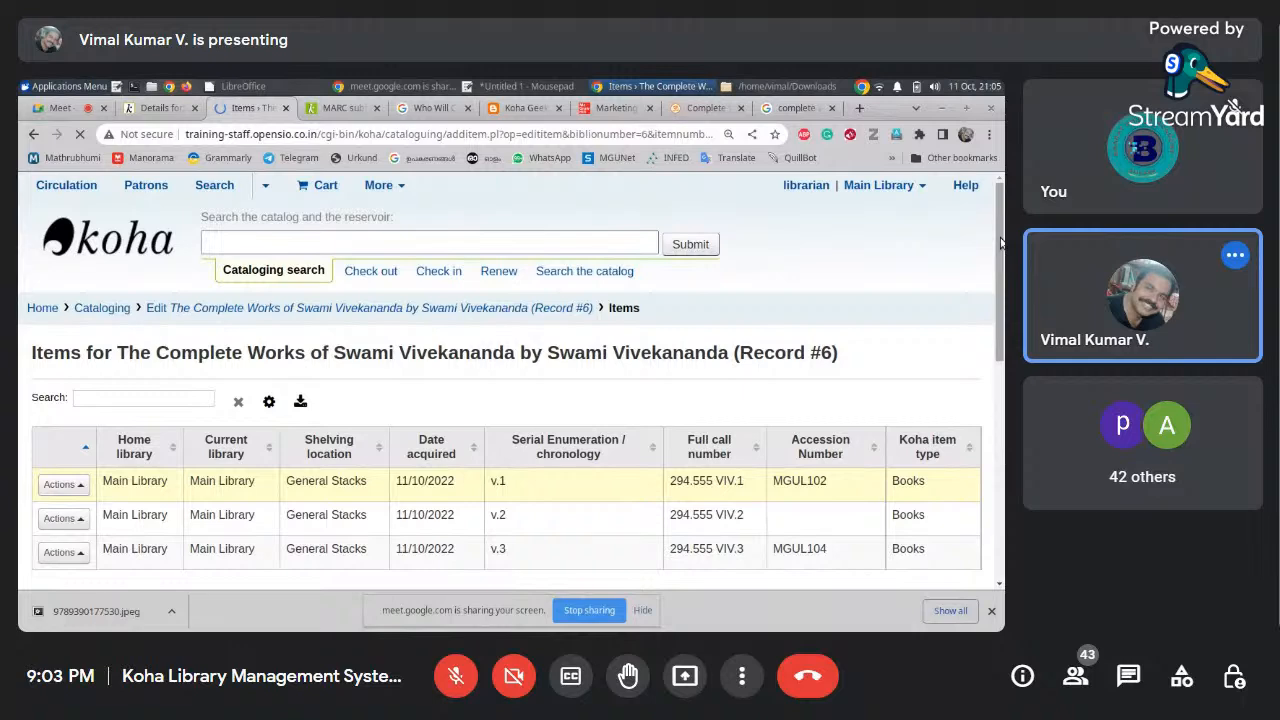
{"action": "left_click", "coordinate": [471, 450]}
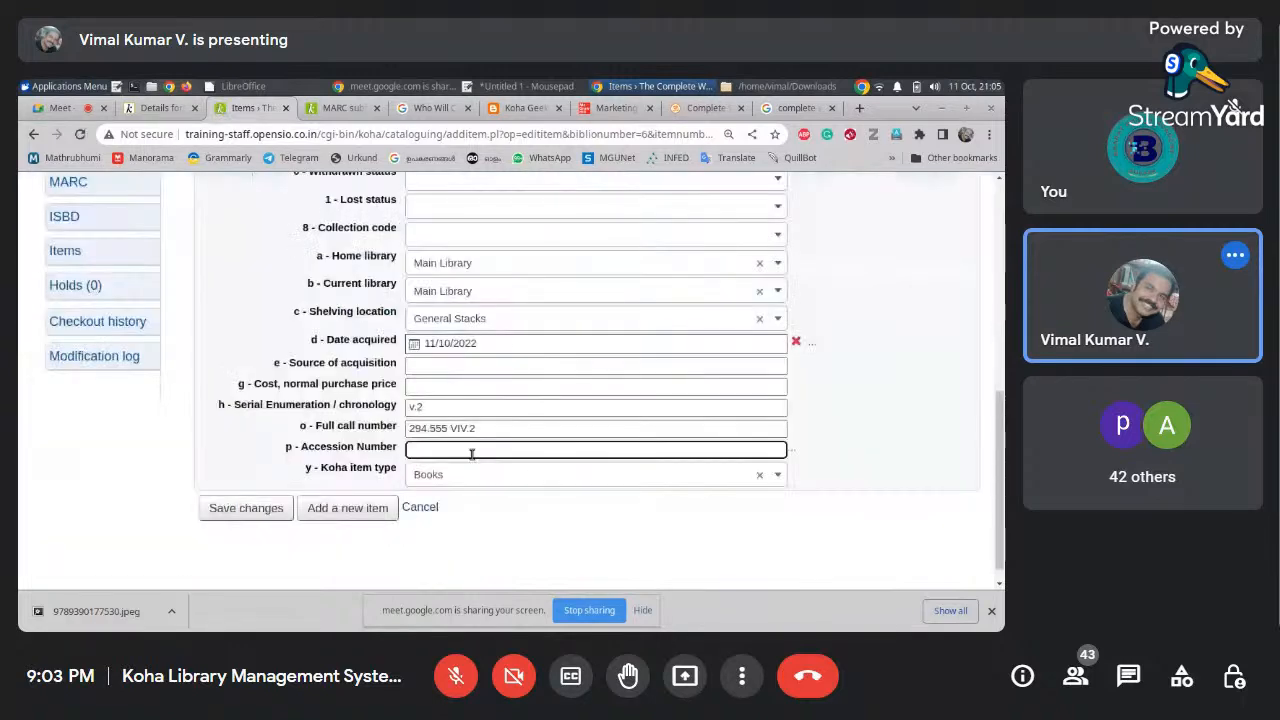
{"action": "type", "text": "MGUL103"}
{"action": "key", "text": "Return"}
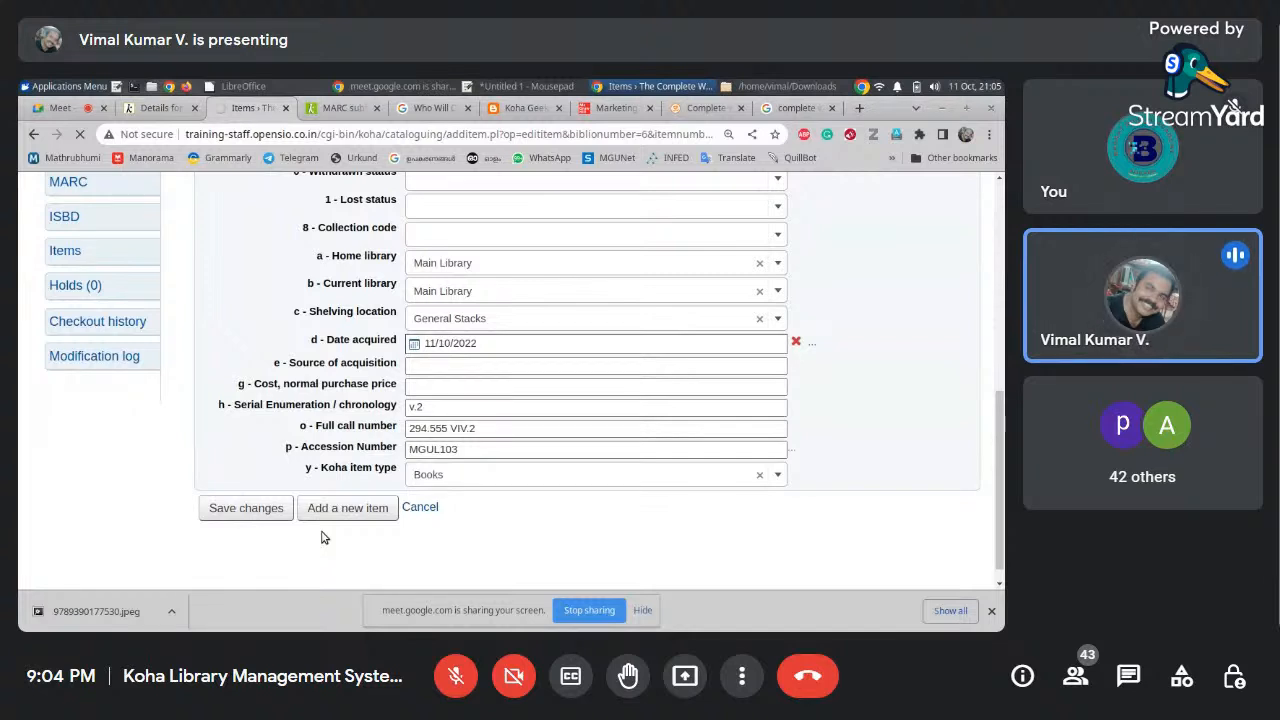
{"action": "left_click", "coordinate": [874, 389]}
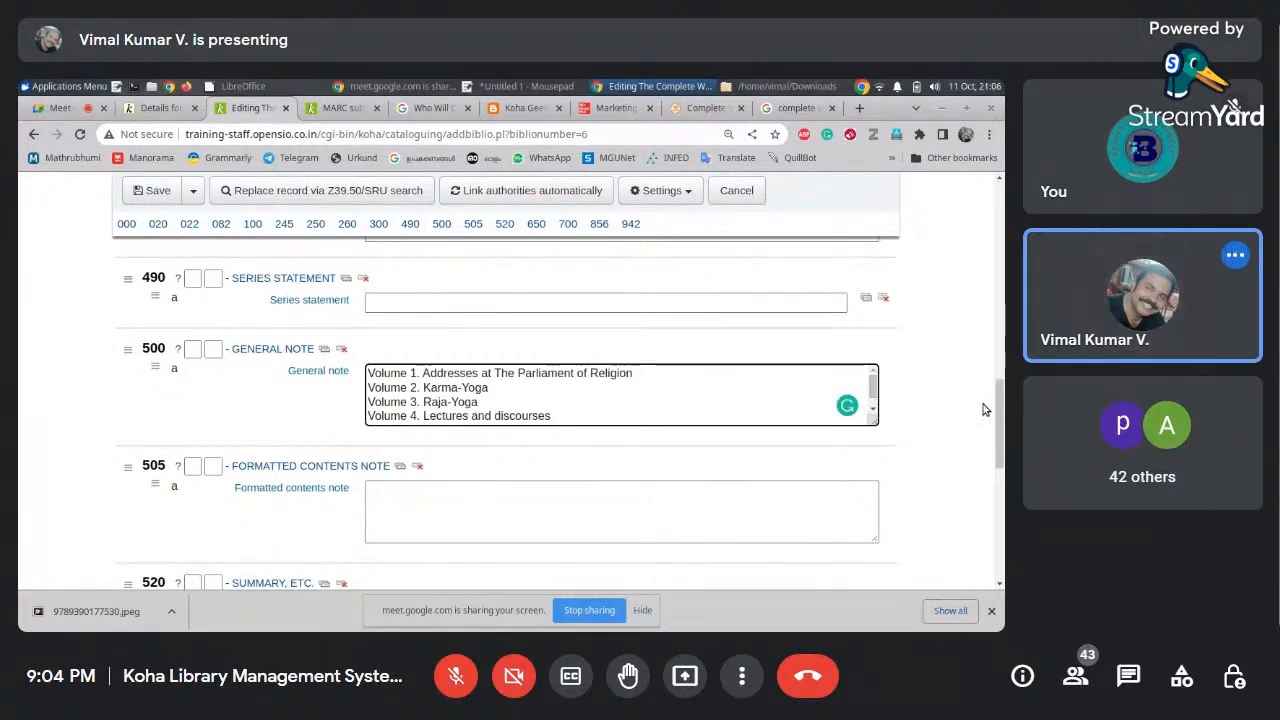
Save the bibliographic record and go to Edit items
{"action": "left_click", "coordinate": [150, 197]}
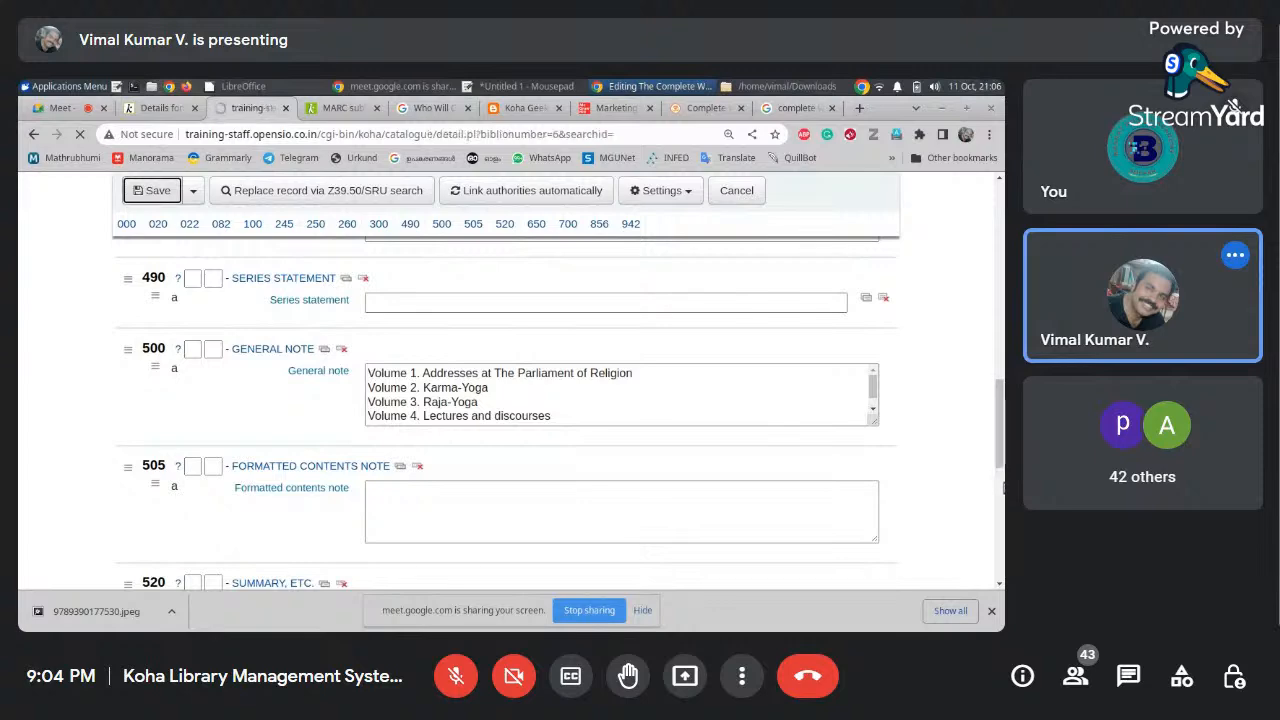
{"action": "scroll", "coordinate": [1000, 428], "scroll_direction": "down", "scroll_amount": 2}
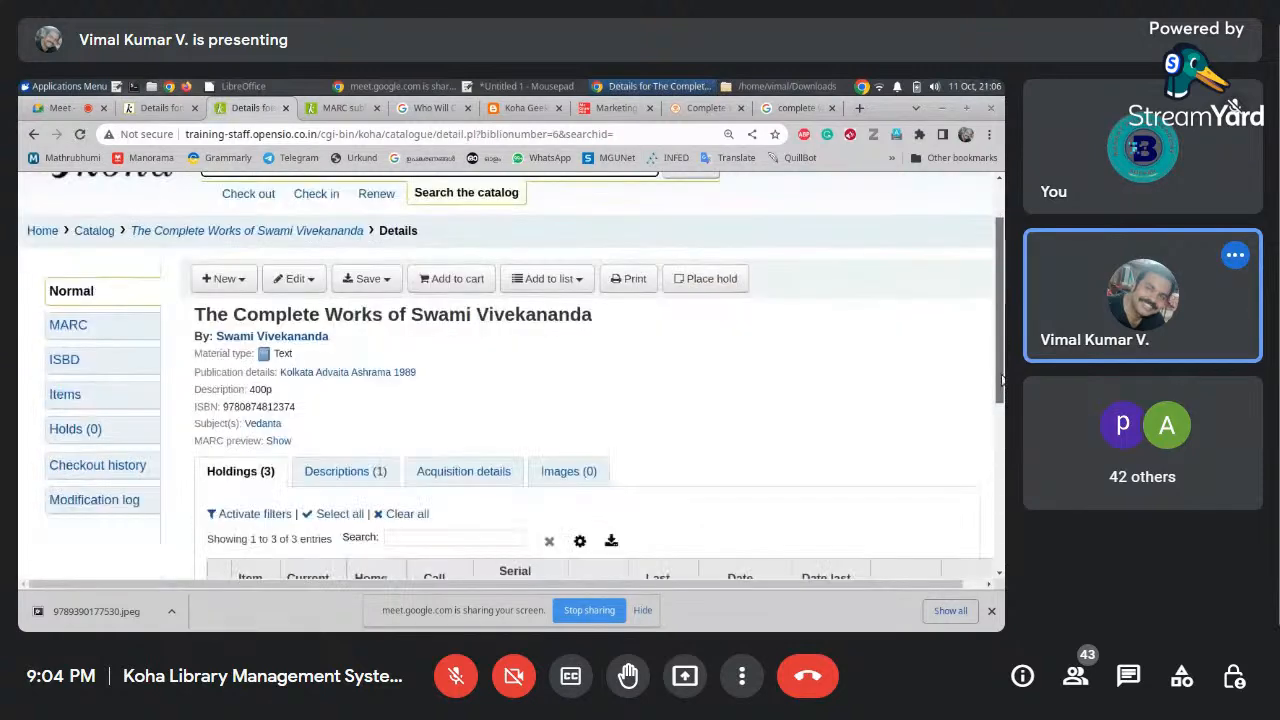
{"action": "scroll", "coordinate": [1000, 428], "scroll_direction": "up", "scroll_amount": 2}
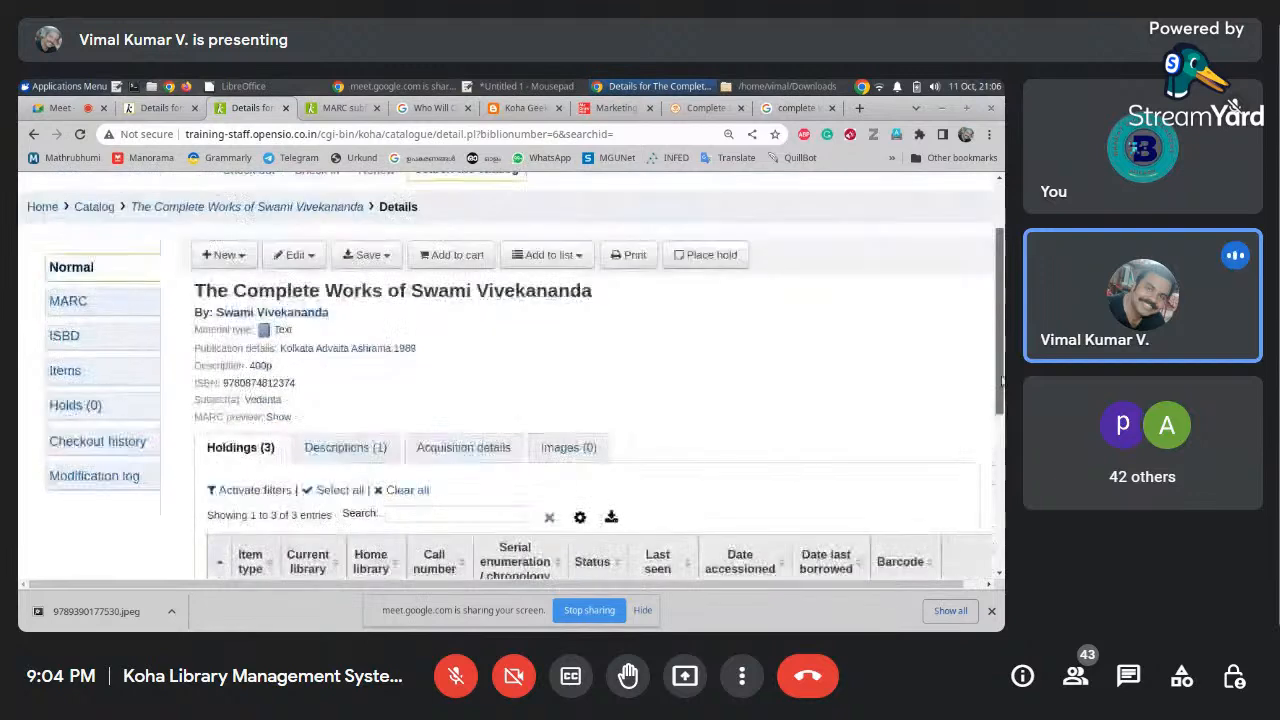
{"action": "left_click", "coordinate": [309, 258]}
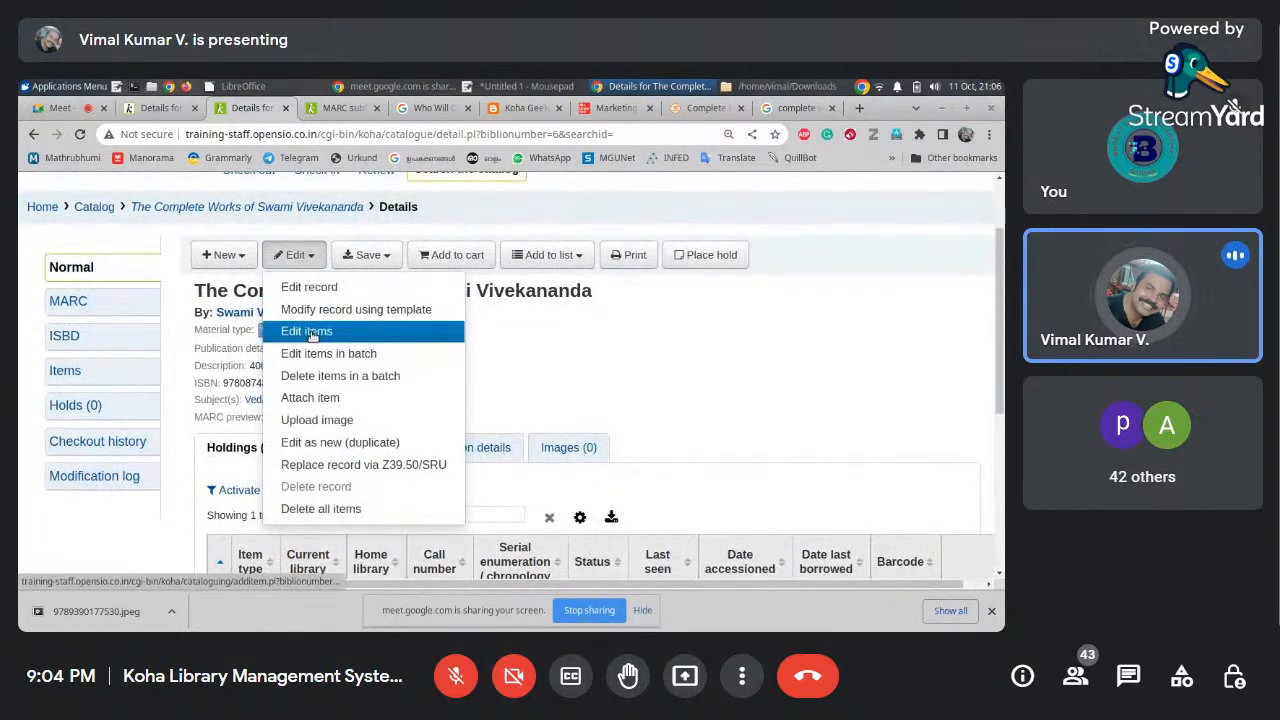
{"action": "left_click", "coordinate": [303, 332]}
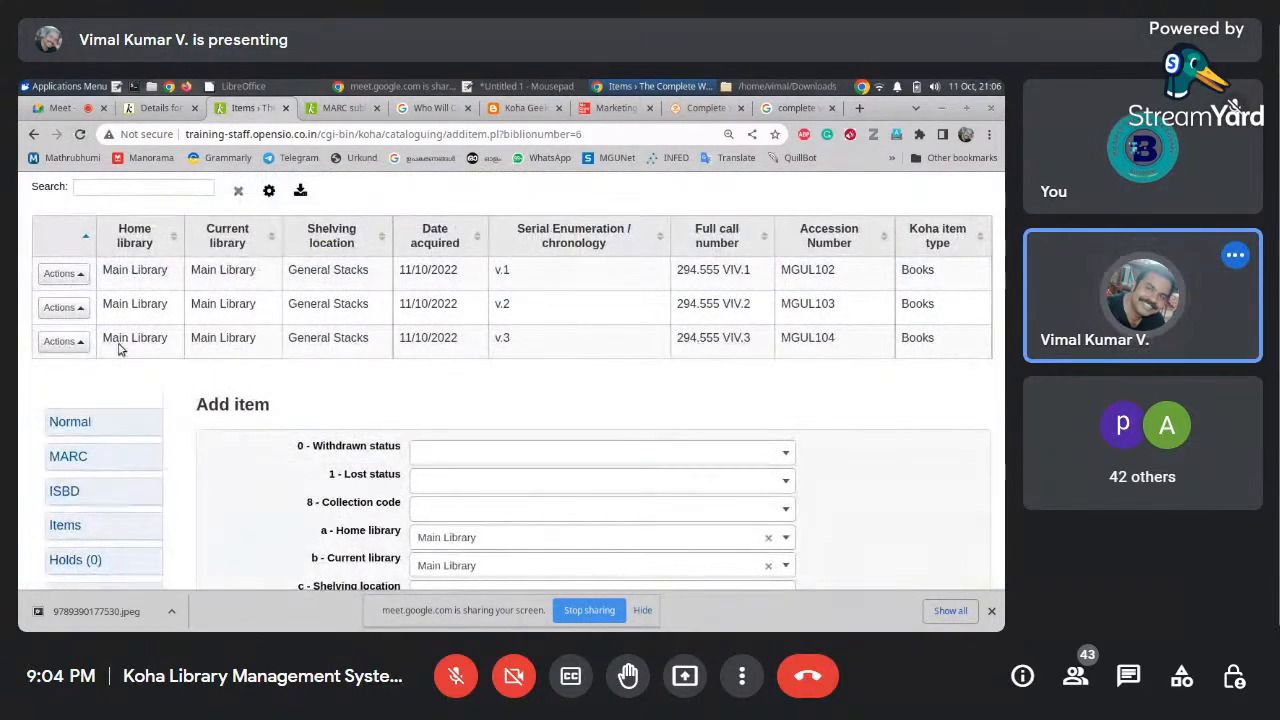
Check the v.1 item's chronology and full call number, then save its changes
{"action": "left_click", "coordinate": [63, 273]}
{"action": "left_click", "coordinate": [72, 182]}
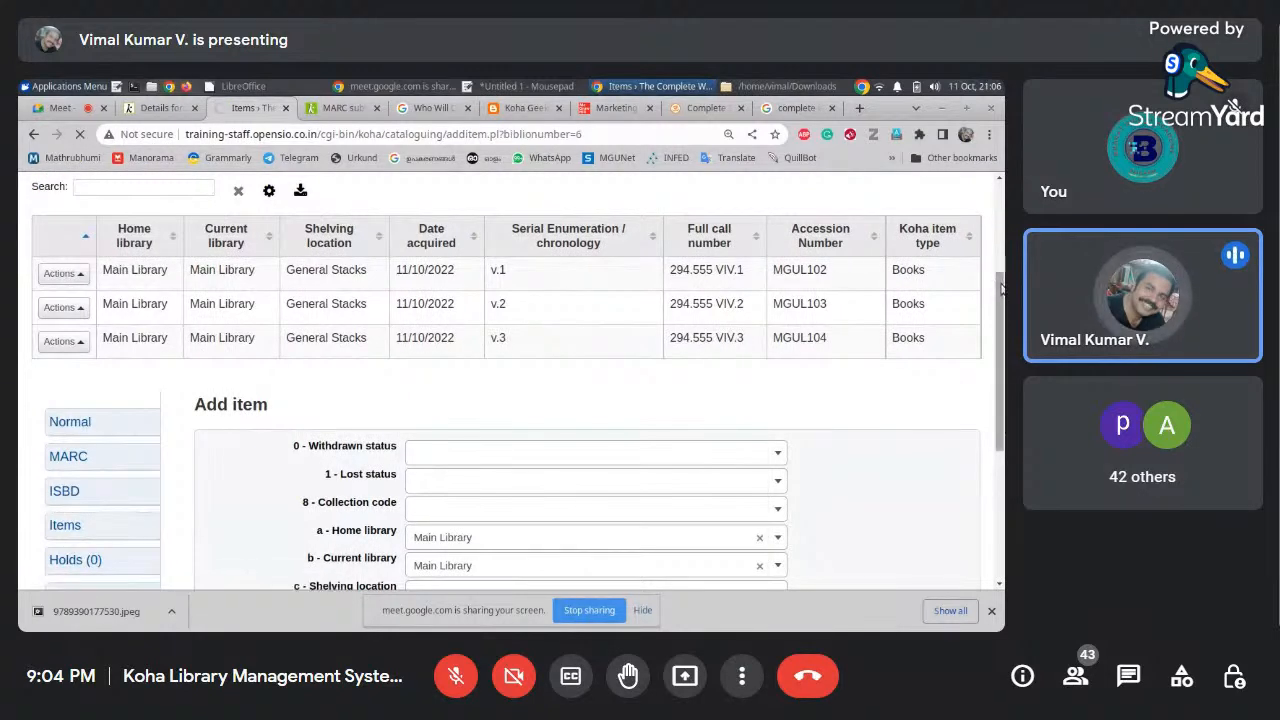
{"action": "left_click_drag", "start_coordinate": [1000, 289], "coordinate": [997, 480]}
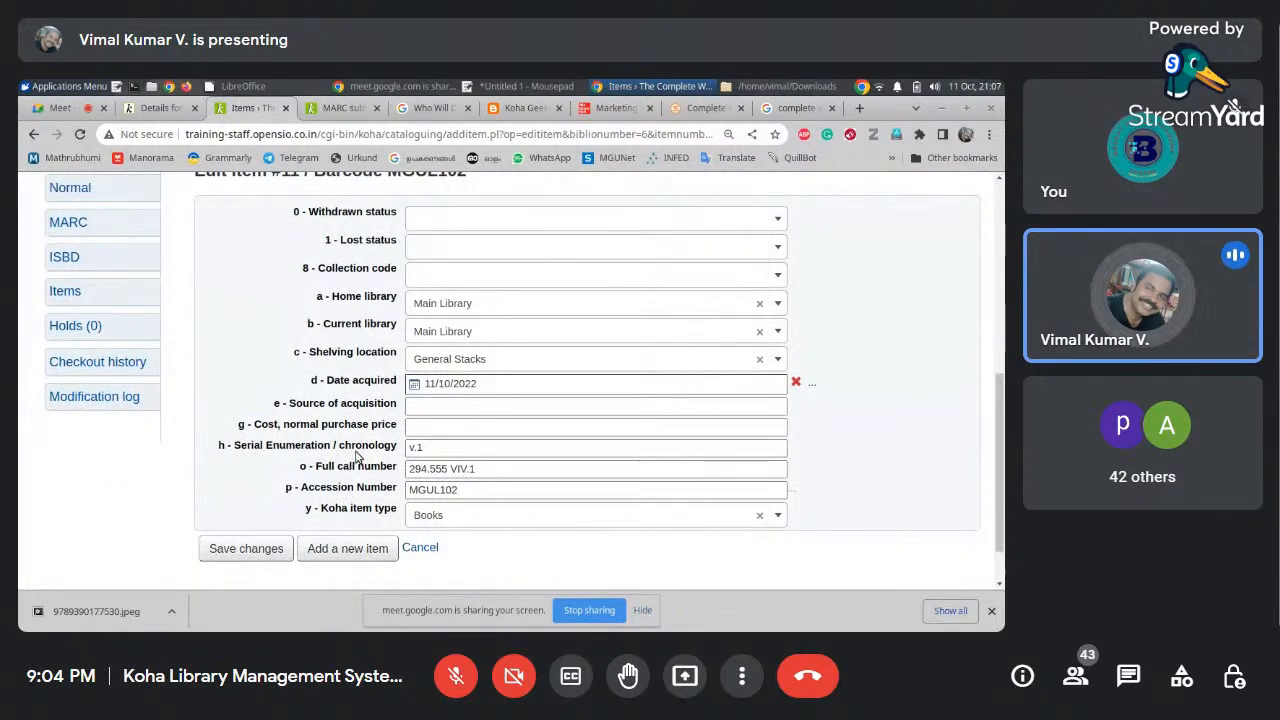
{"action": "left_click", "coordinate": [435, 449]}
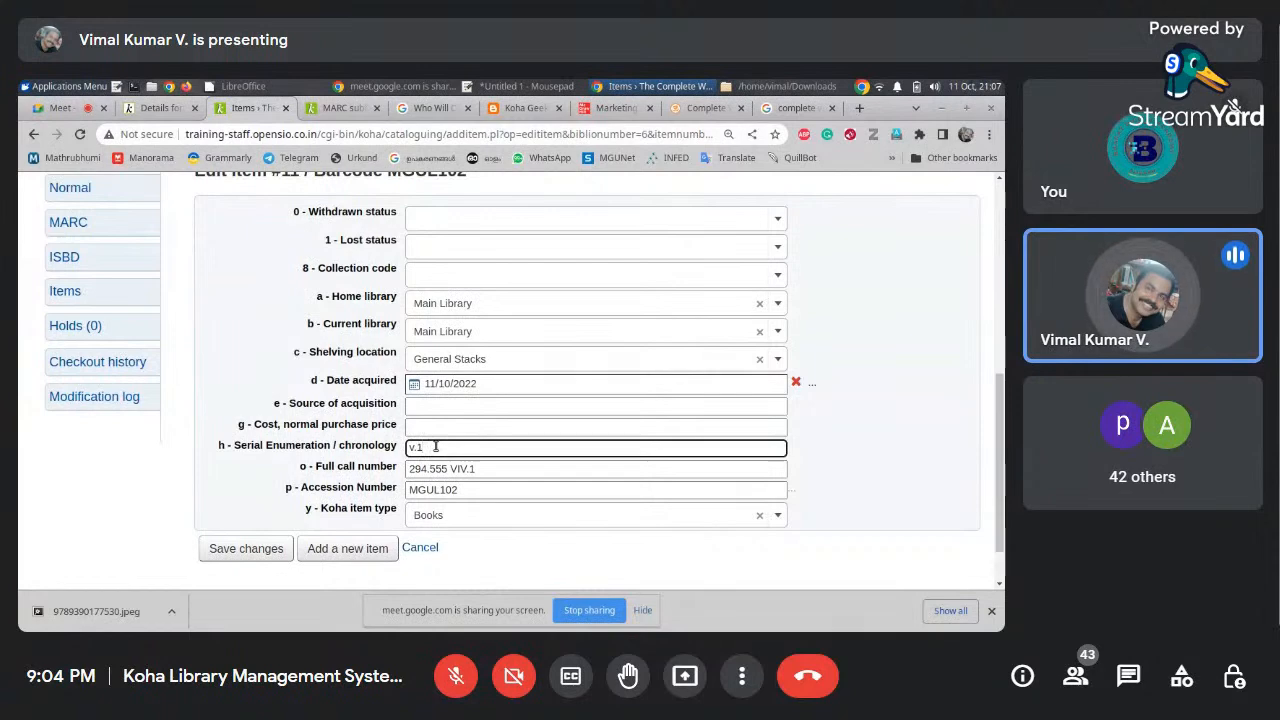
{"action": "left_click", "coordinate": [498, 469]}
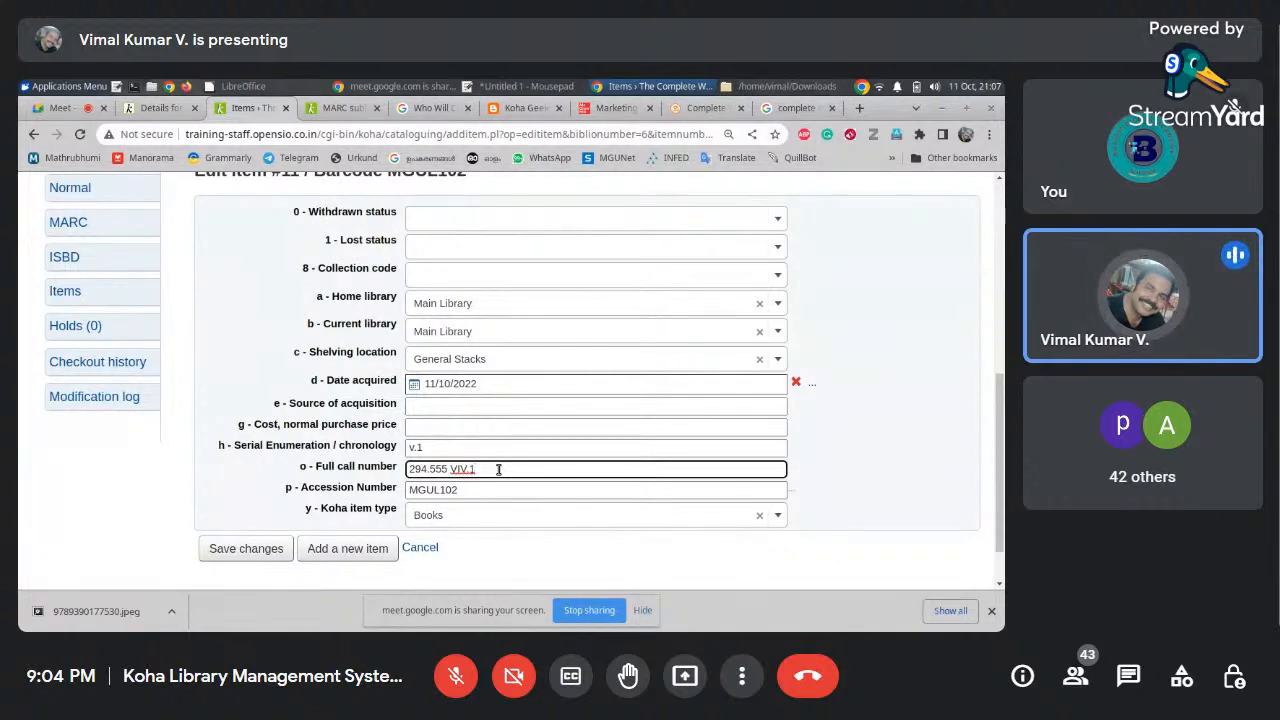
{"action": "left_click", "coordinate": [225, 551]}
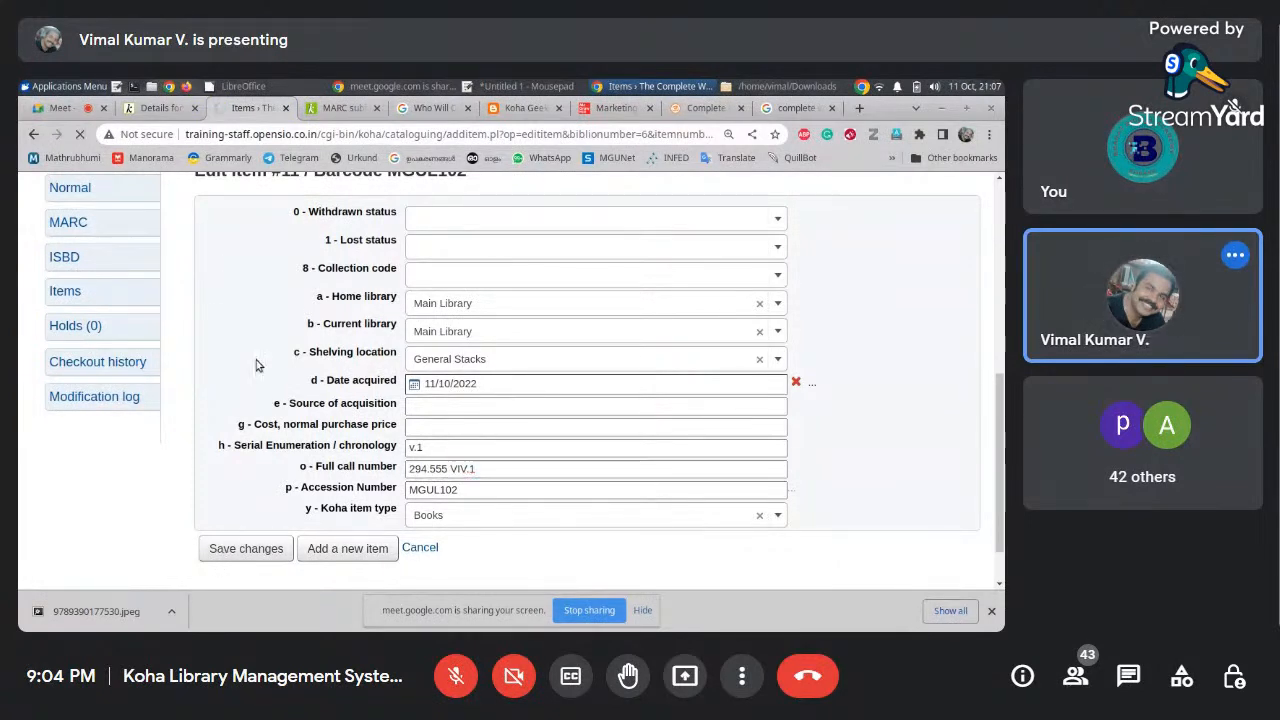
Search the OPAC for 'vivekananda' and show the record's three holdings and Volume 1–4 title notes
{"action": "left_click", "coordinate": [345, 108]}
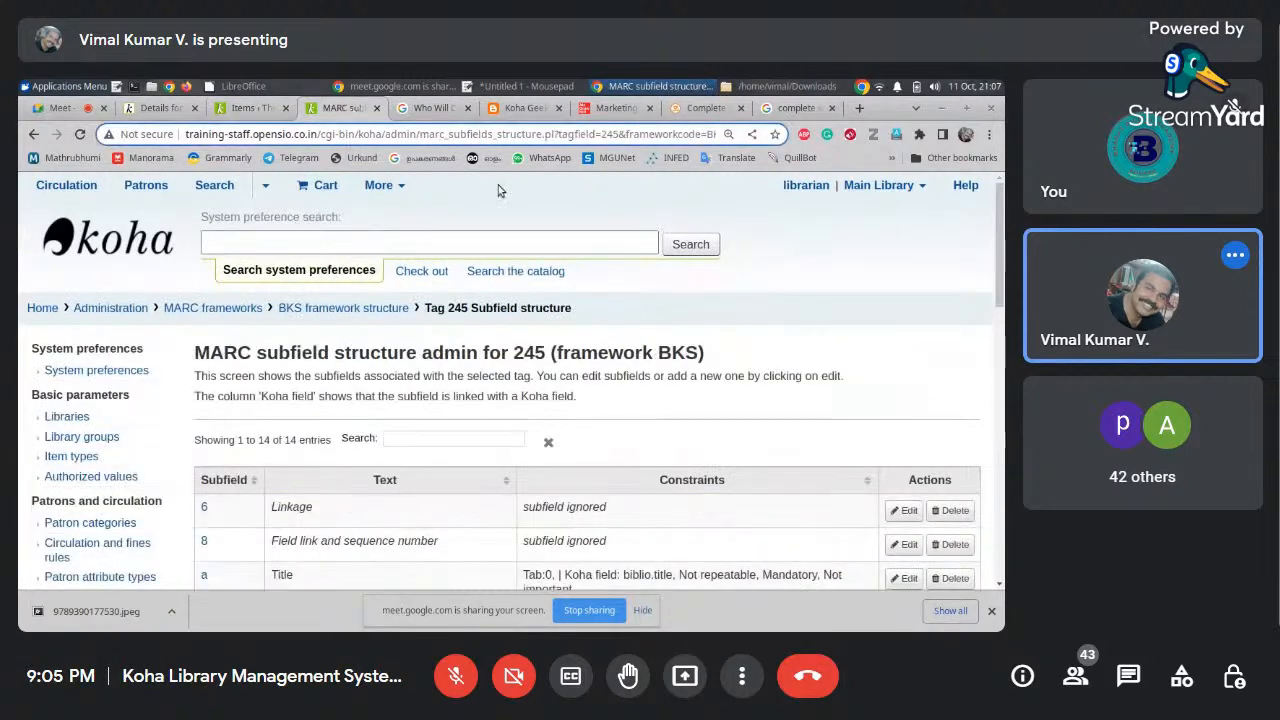
{"action": "left_click", "coordinate": [160, 108]}
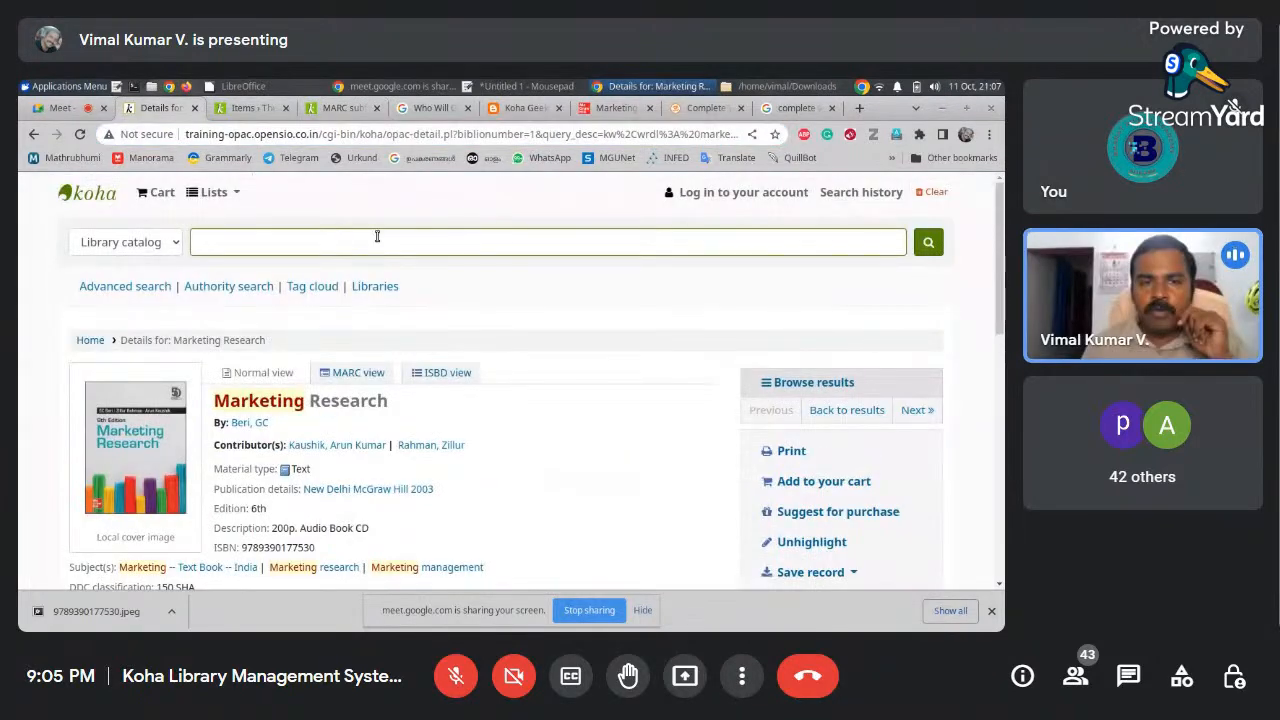
{"action": "type", "text": "vive"}
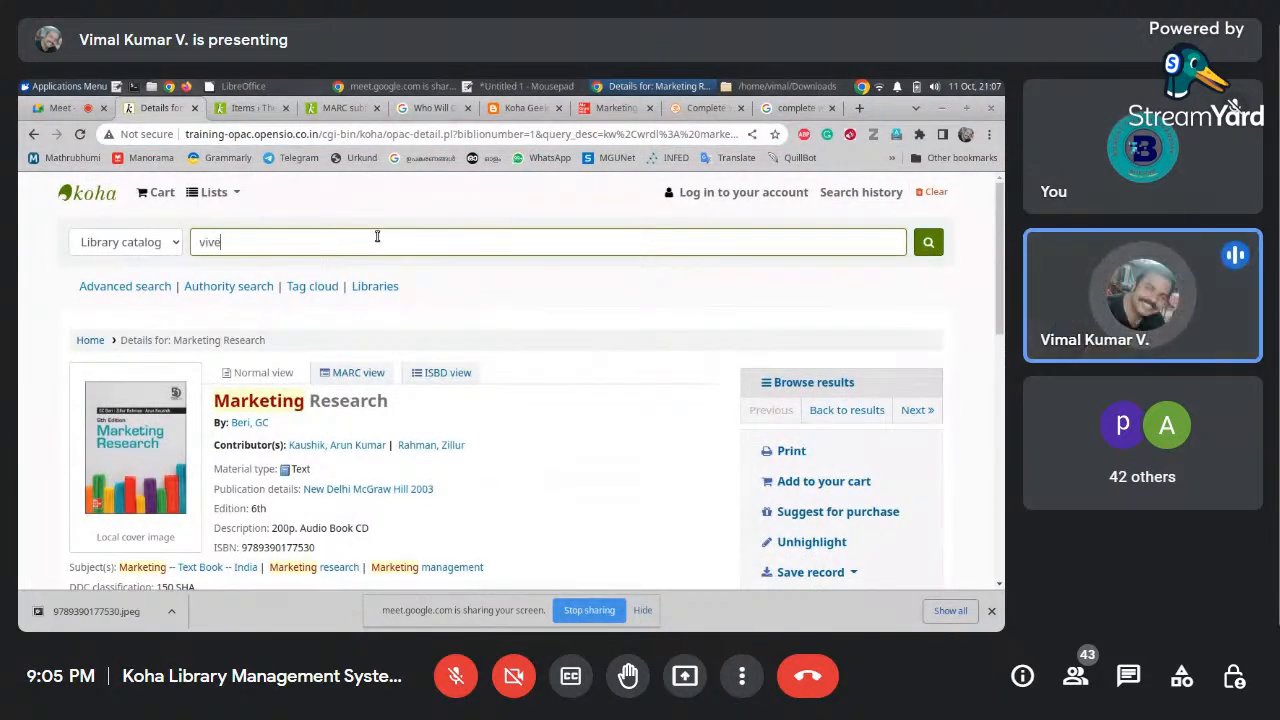
{"action": "type", "text": "kanad"}
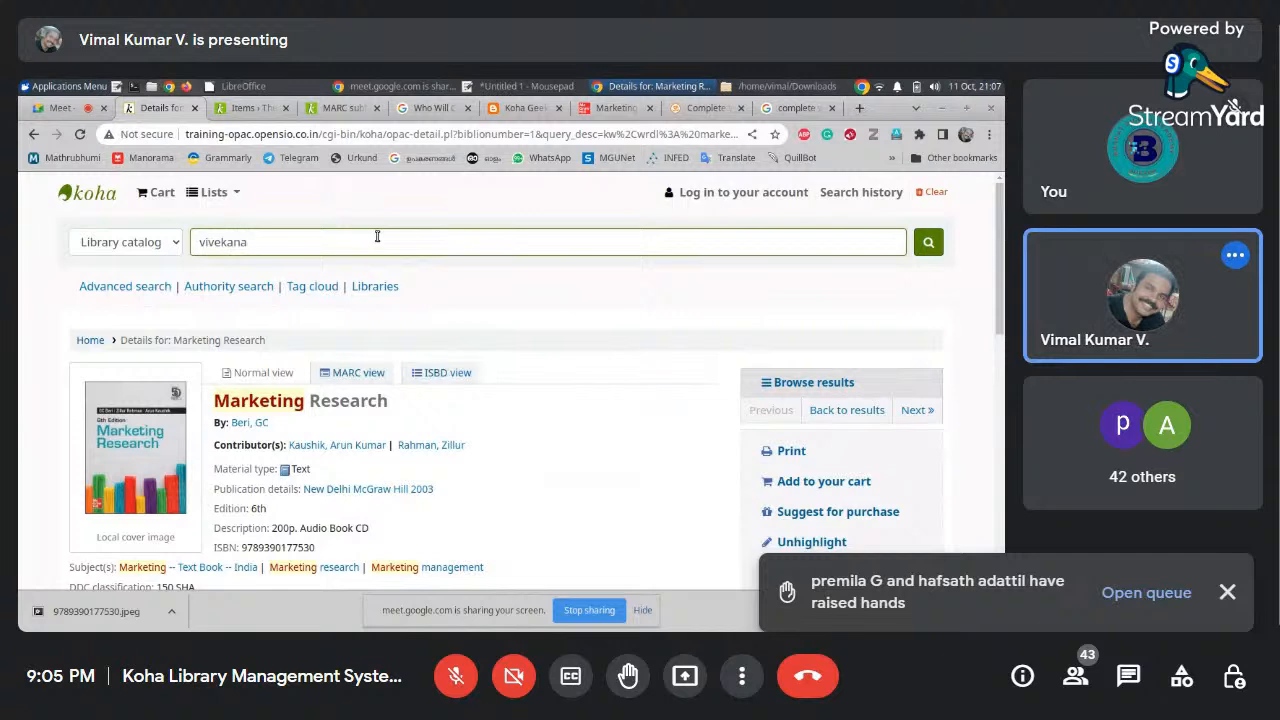
{"action": "key", "text": "Return"}
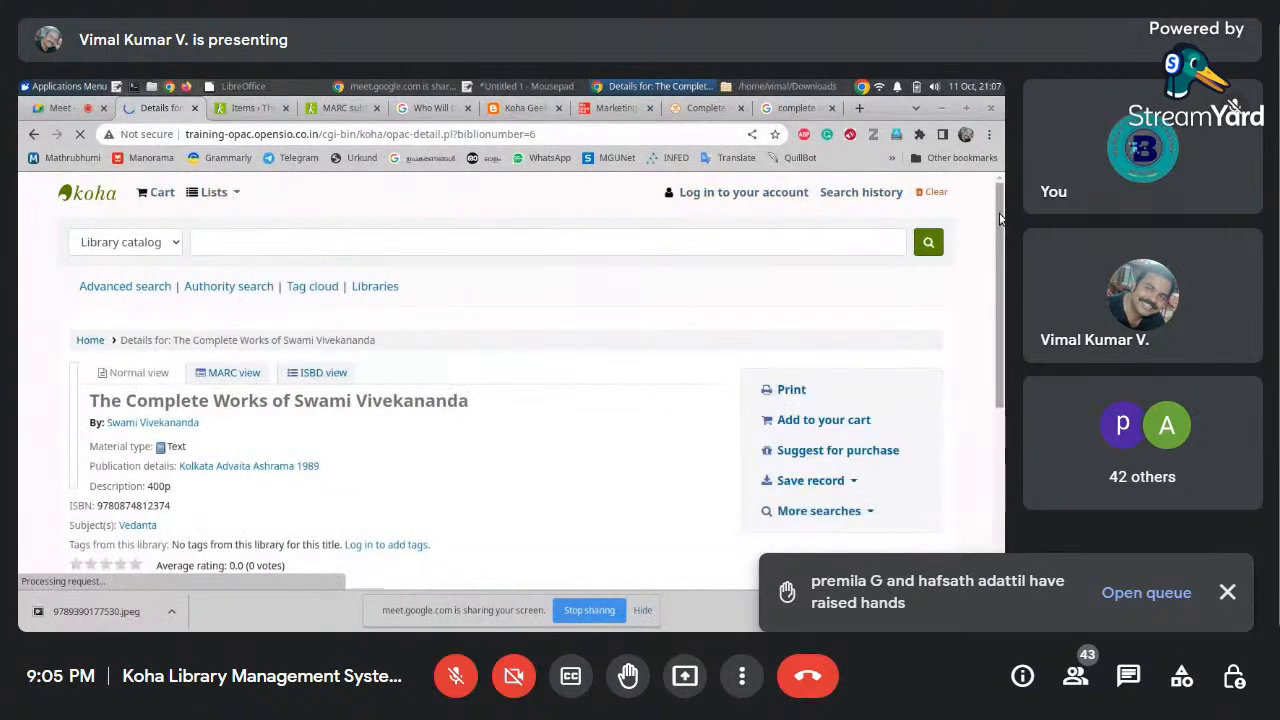
{"action": "scroll", "coordinate": [405, 408], "scroll_direction": "down", "scroll_amount": 3}
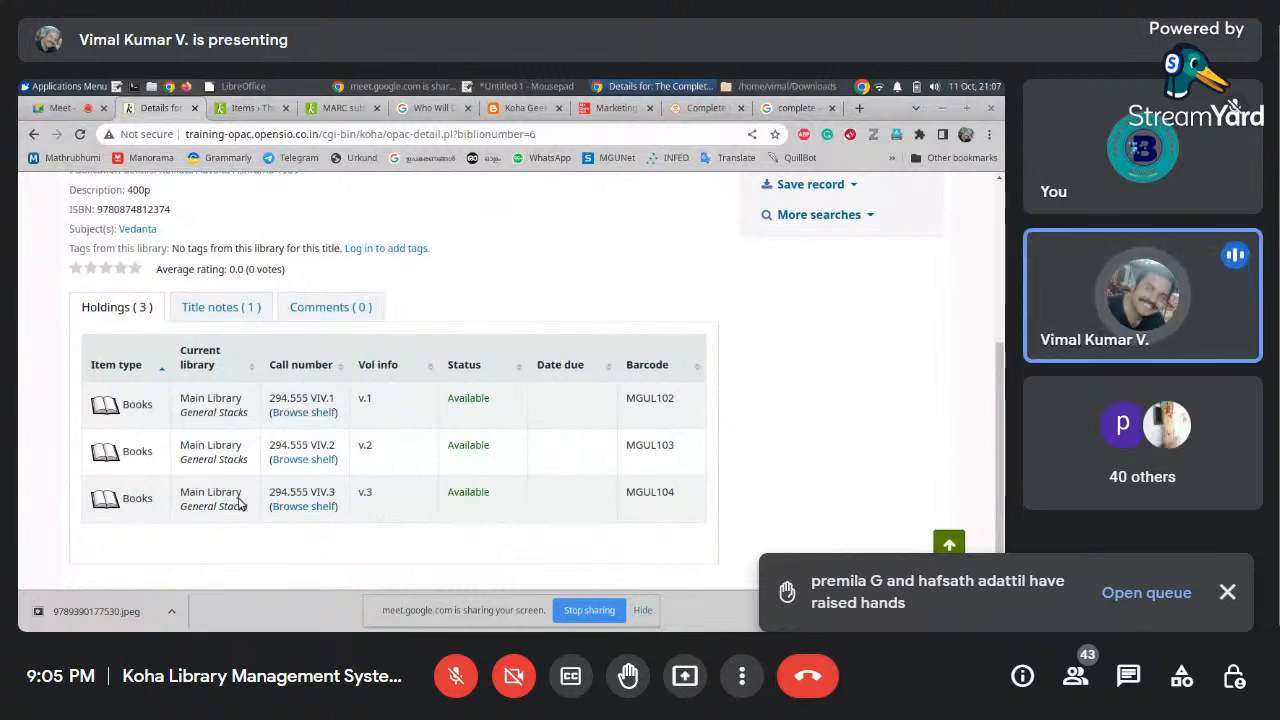
{"action": "left_click_drag", "start_coordinate": [996, 401], "coordinate": [996, 381]}
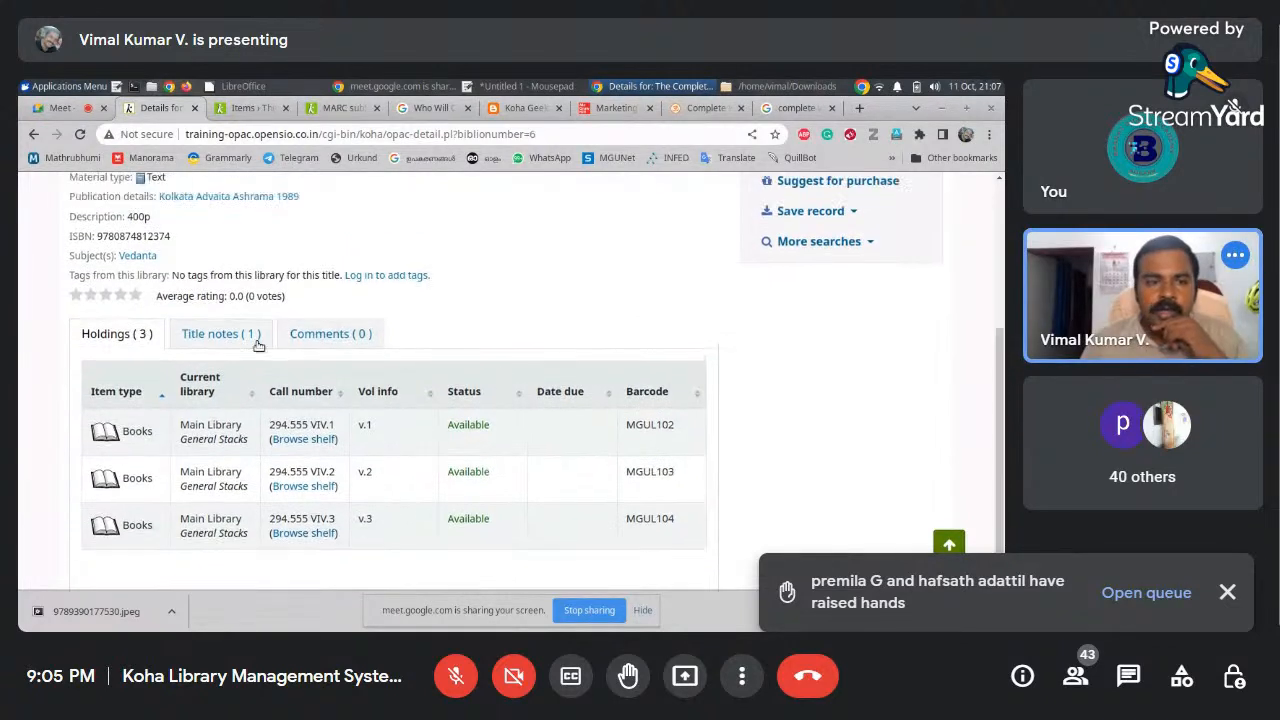
{"action": "left_click", "coordinate": [223, 337]}
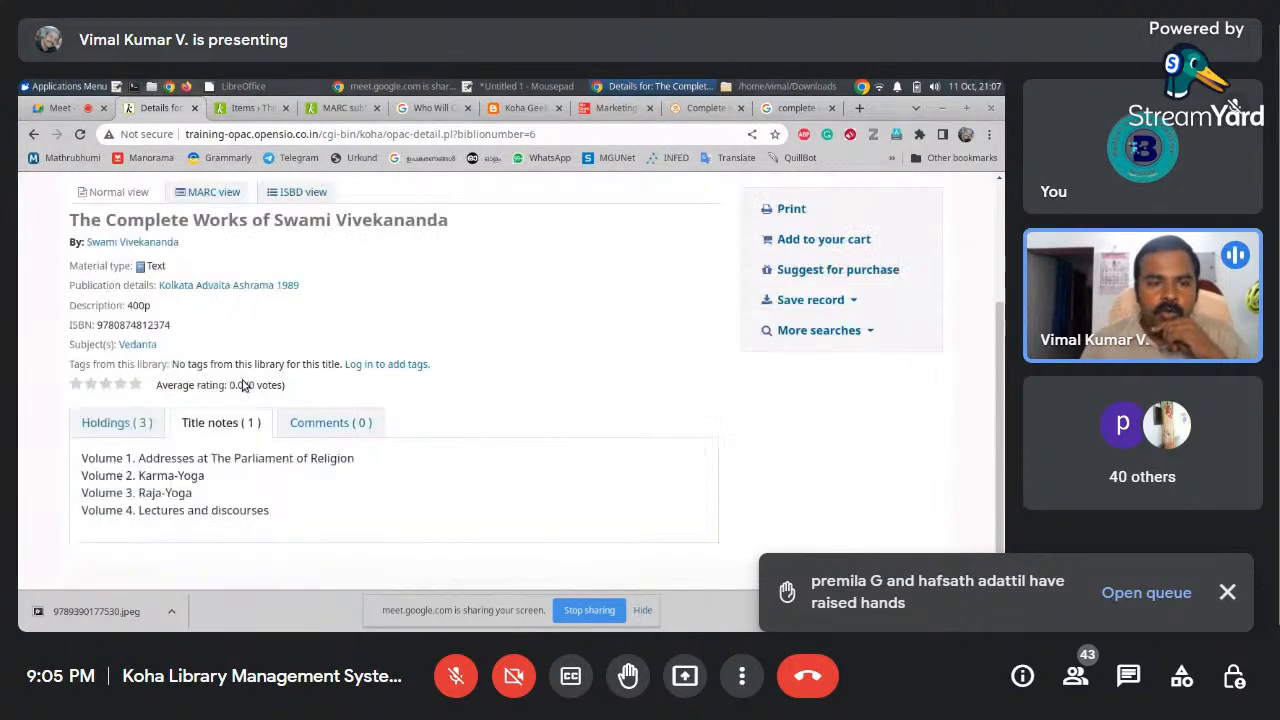
Open the raised-hands queue and scroll through the 43 participants listed in the People panel
{"action": "left_click", "coordinate": [1146, 592]}
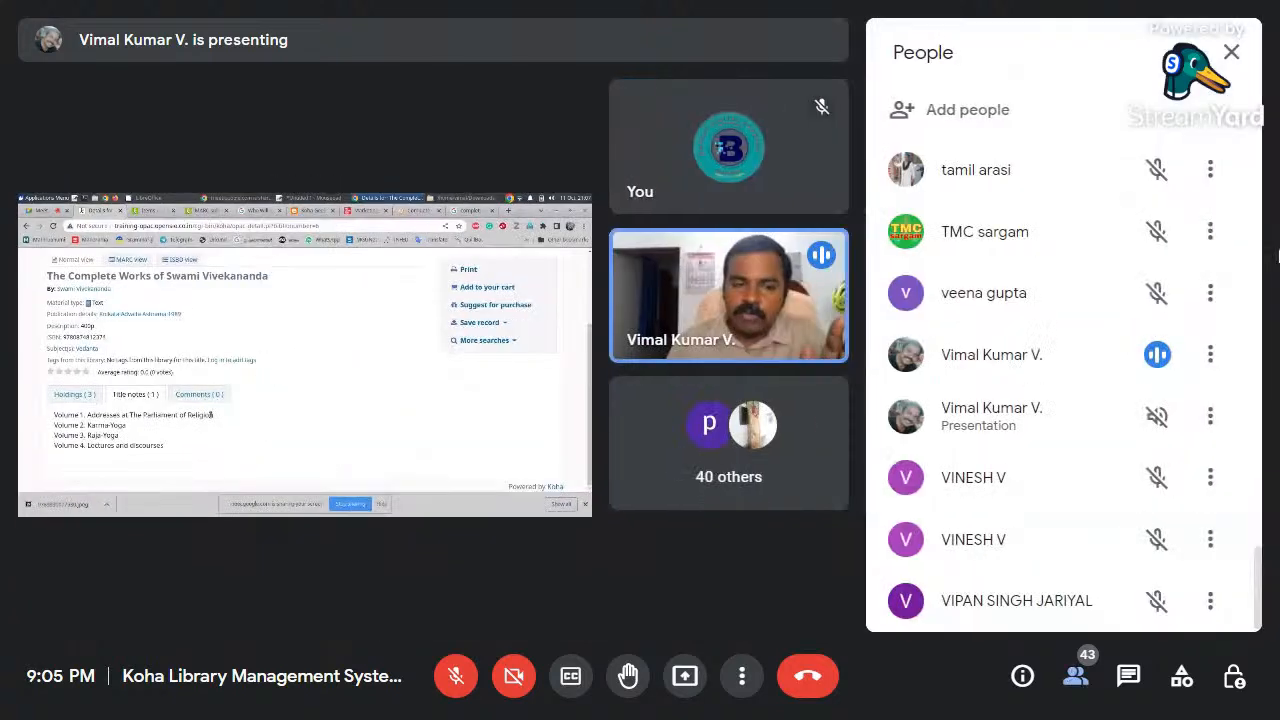
{"action": "scroll", "coordinate": [1143, 302], "scroll_direction": "up", "scroll_amount": 3}
{"action": "scroll", "coordinate": [1143, 302], "scroll_direction": "up", "scroll_amount": 1}
{"action": "scroll", "coordinate": [1143, 302], "scroll_direction": "down", "scroll_amount": 3}
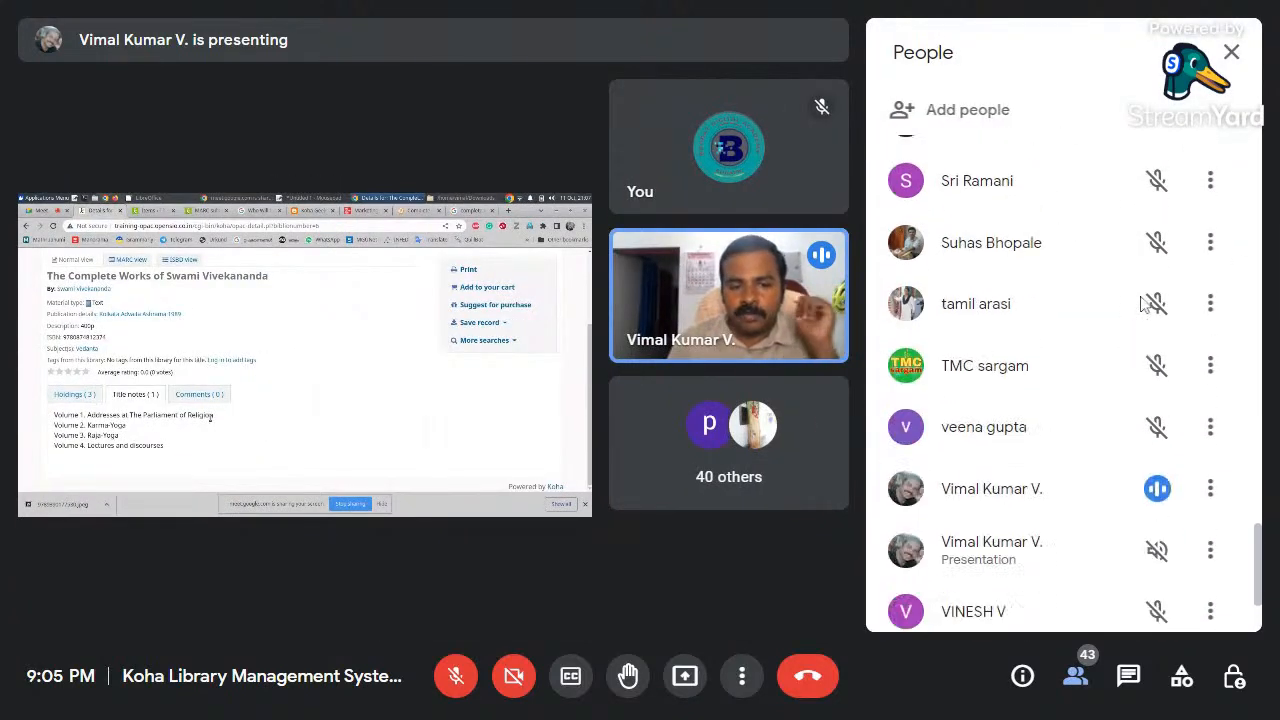
{"action": "scroll", "coordinate": [1143, 302], "scroll_direction": "up", "scroll_amount": 3}
{"action": "scroll", "coordinate": [1143, 303], "scroll_direction": "up", "scroll_amount": 10}
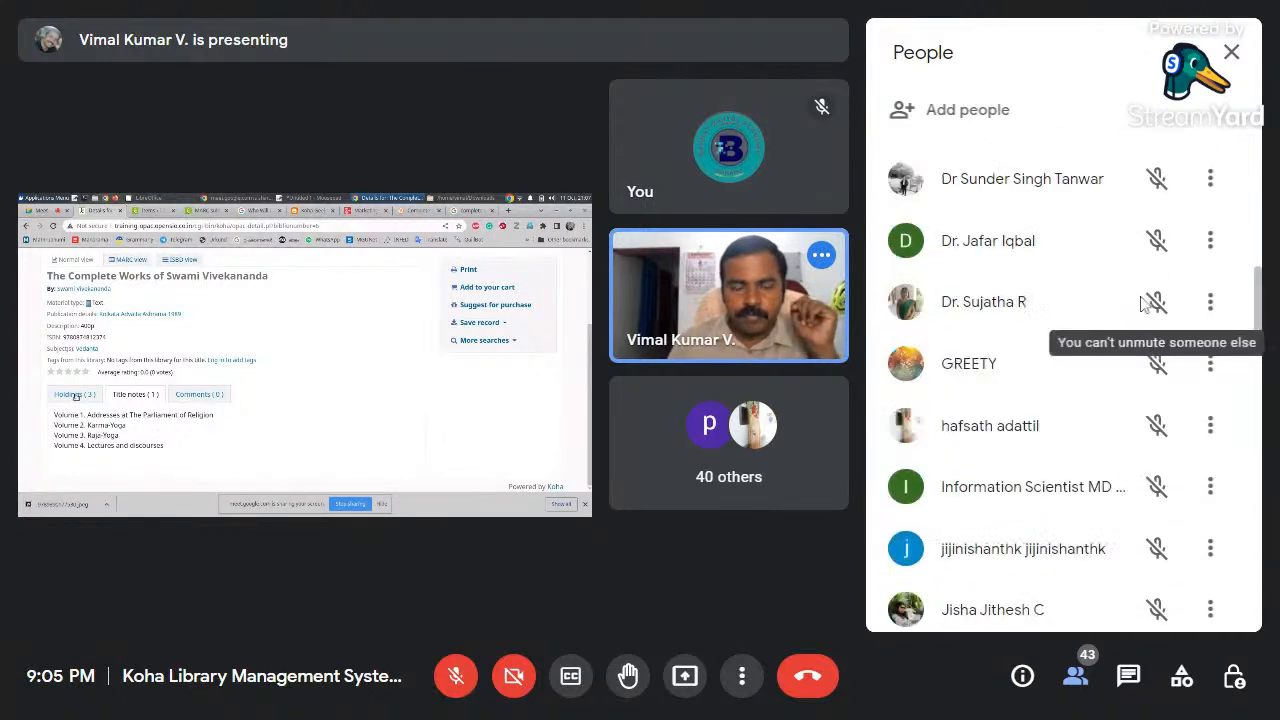
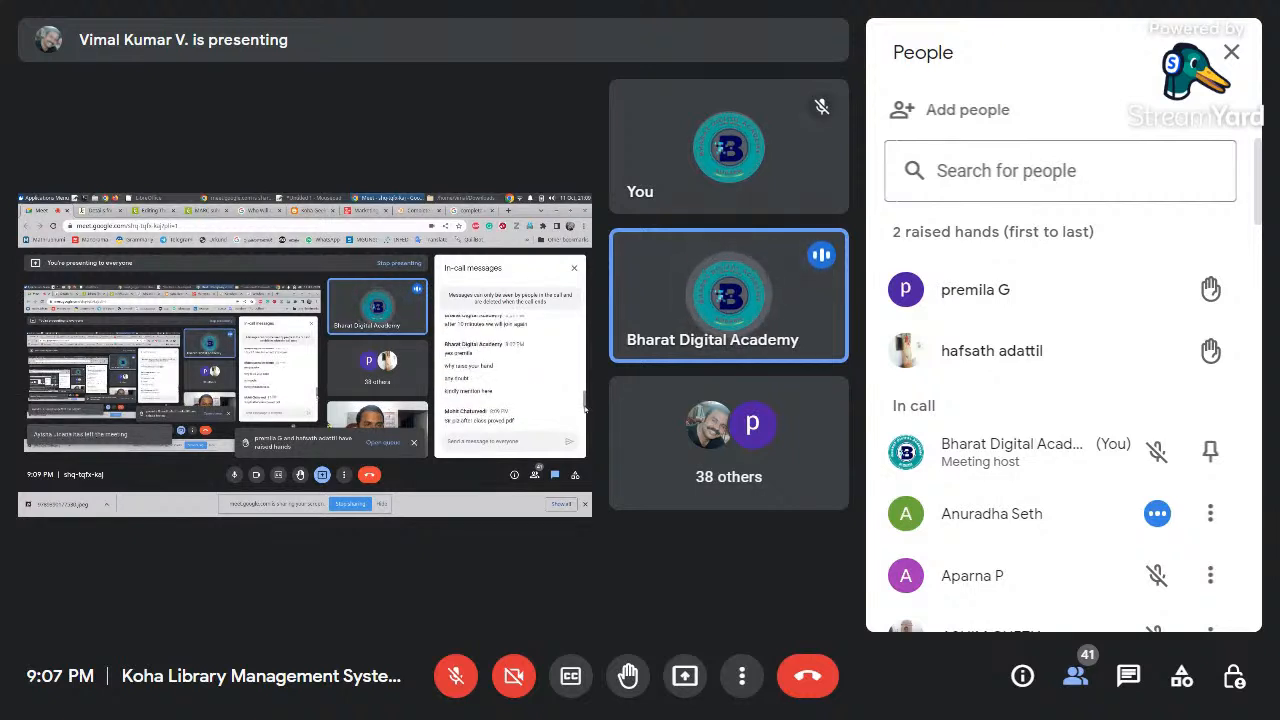
Lower the participant's raised hand, then close the People panel
{"action": "mouse_move", "coordinate": [1218, 298]}
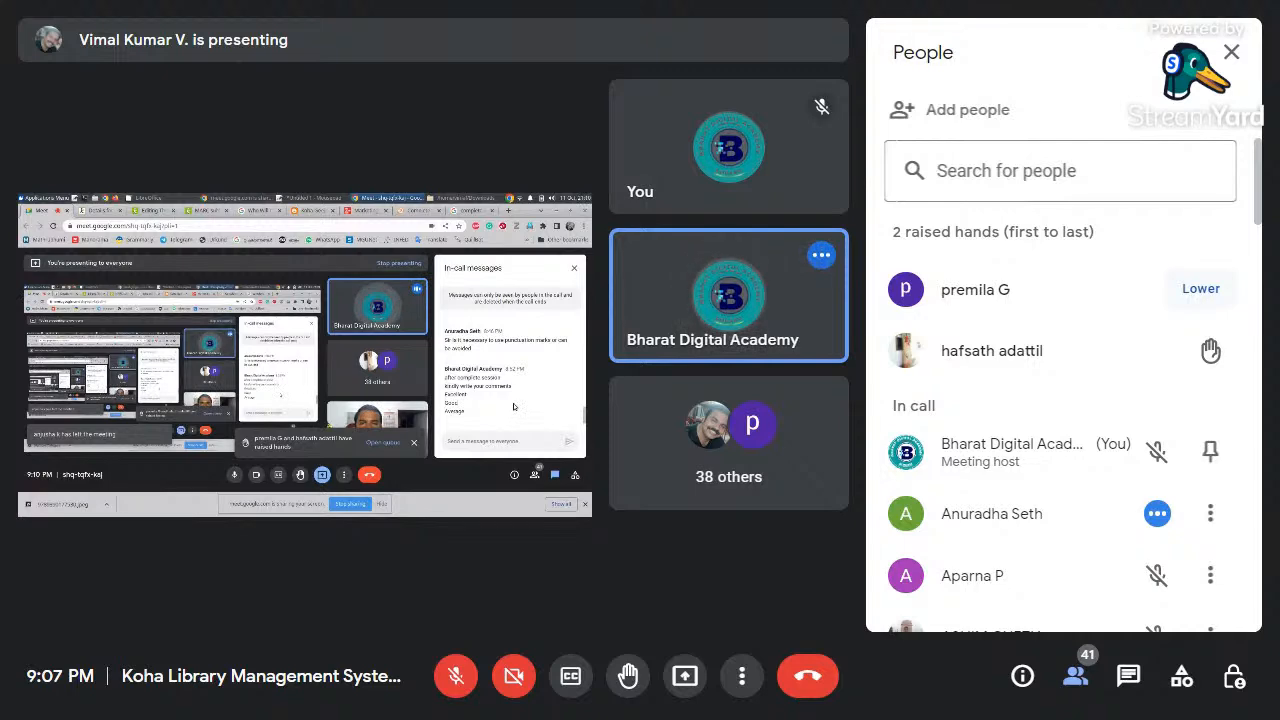
{"action": "left_click", "coordinate": [1200, 289]}
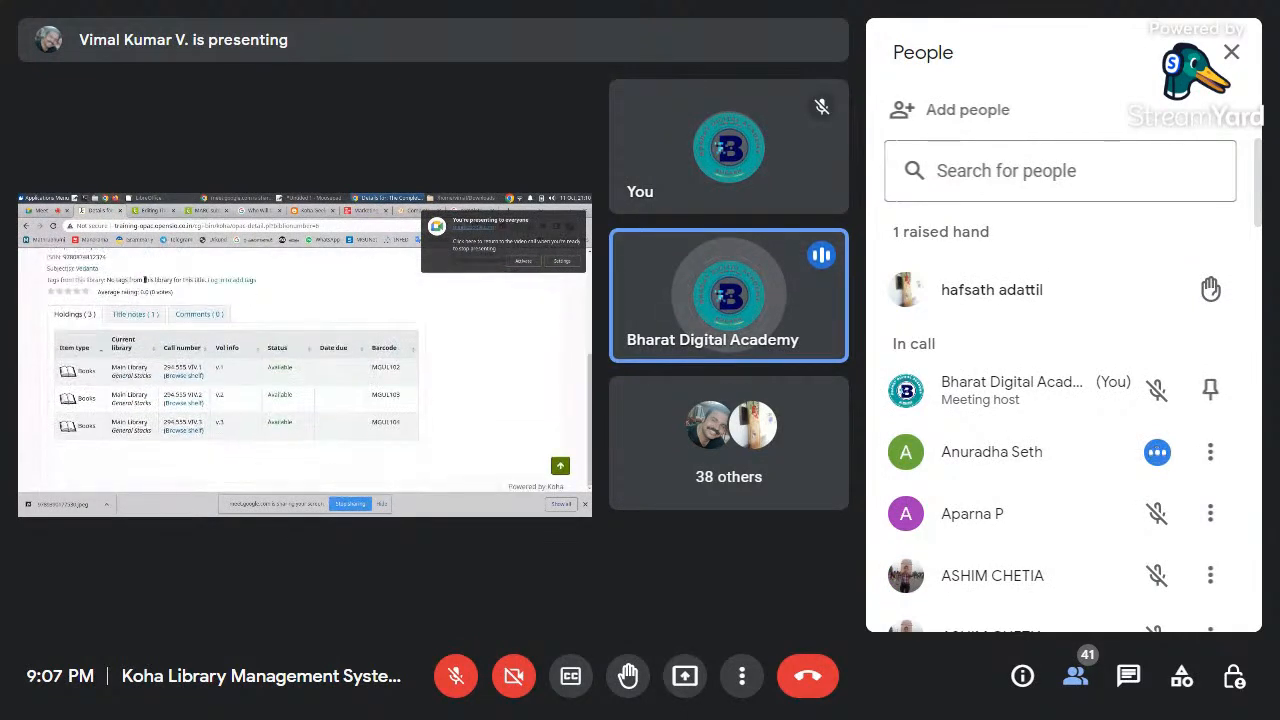
{"action": "left_click", "coordinate": [1231, 52]}
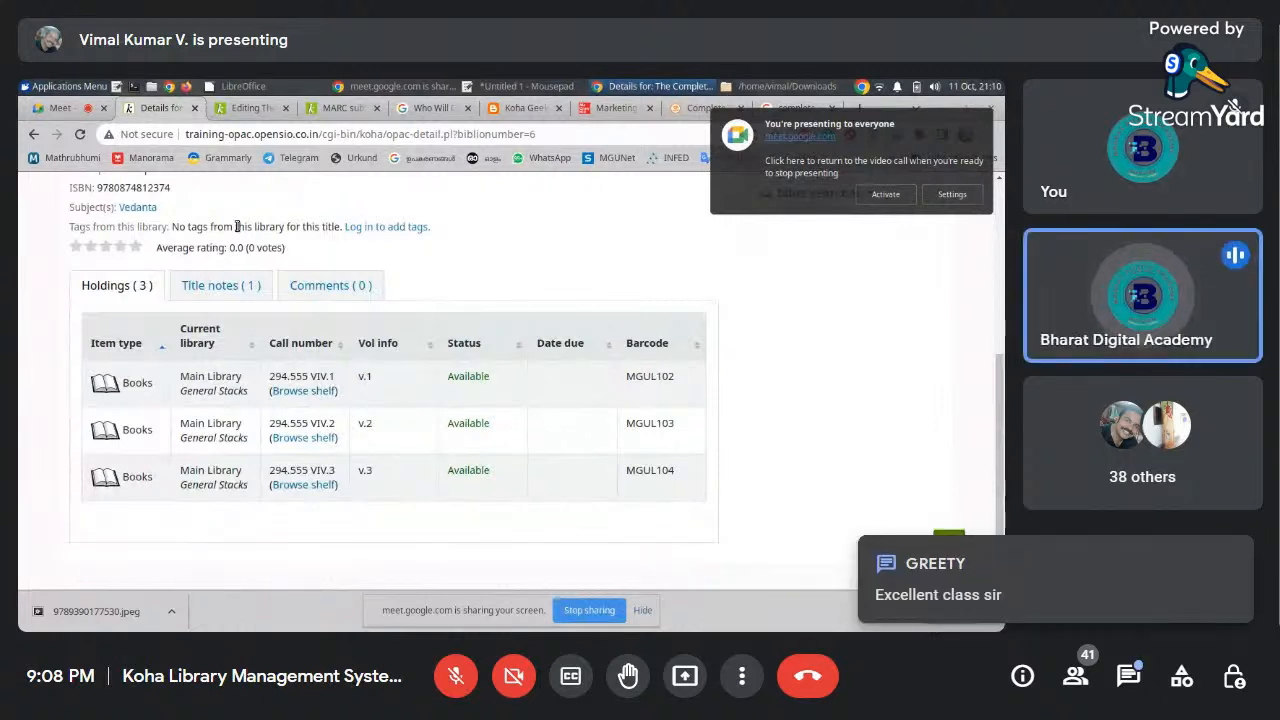
Send 'ok' as a reply in the meeting chat
{"action": "left_click", "coordinate": [61, 108]}
{"action": "left_click", "coordinate": [819, 507]}
{"action": "type", "text": "ok"}
{"action": "key", "text": "Return"}
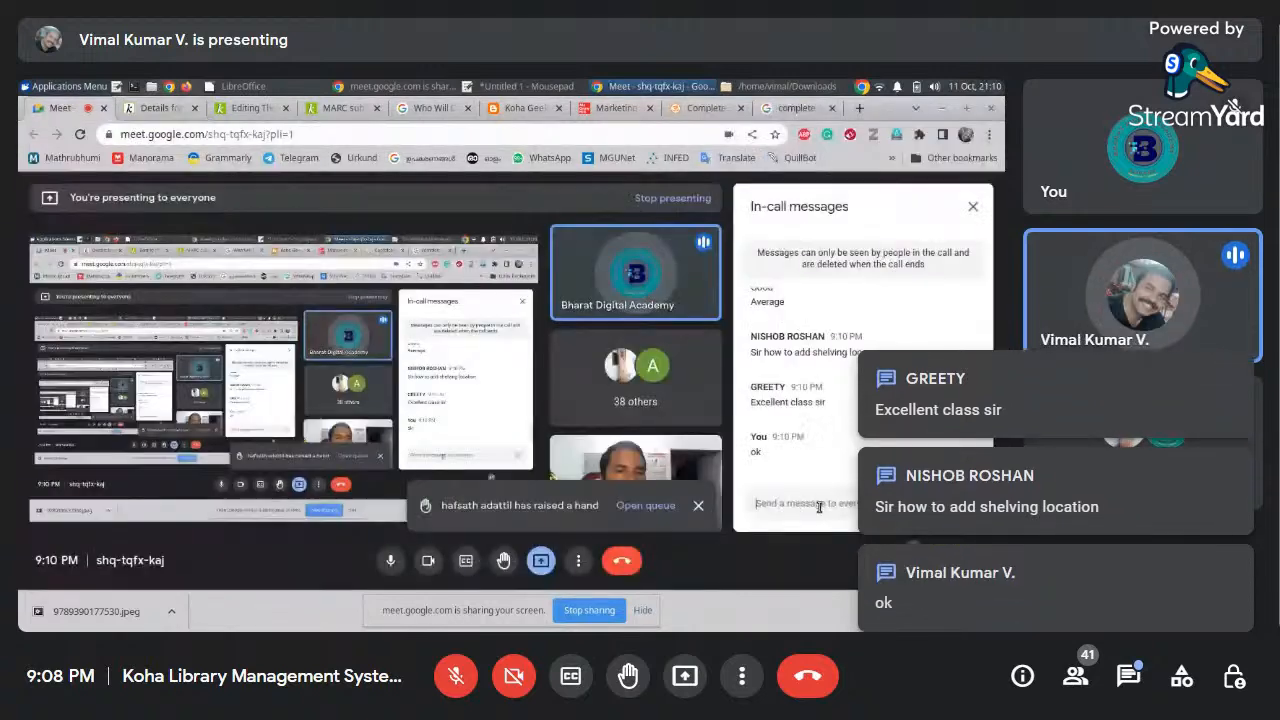
Open the items list for The Complete Works of Swami Vivekananda via Edit > Edit items
{"action": "left_click", "coordinate": [253, 109]}
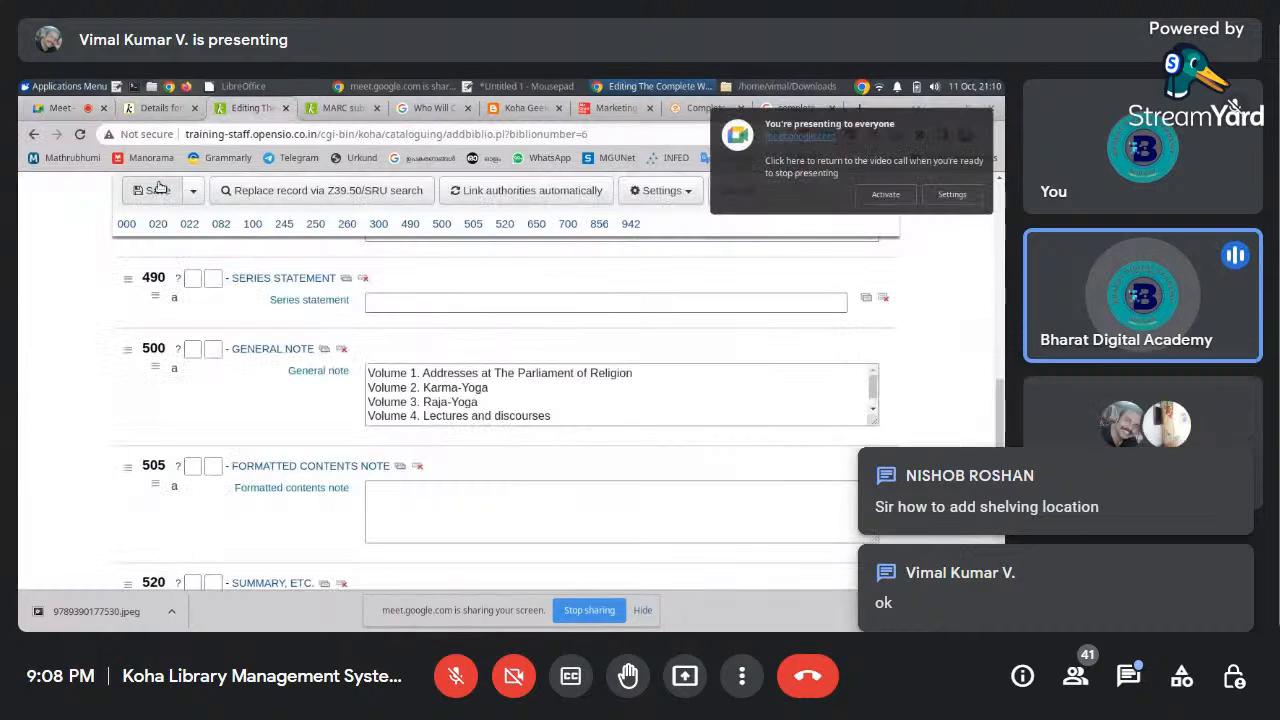
{"action": "left_click", "coordinate": [344, 109]}
{"action": "left_click", "coordinate": [250, 108]}
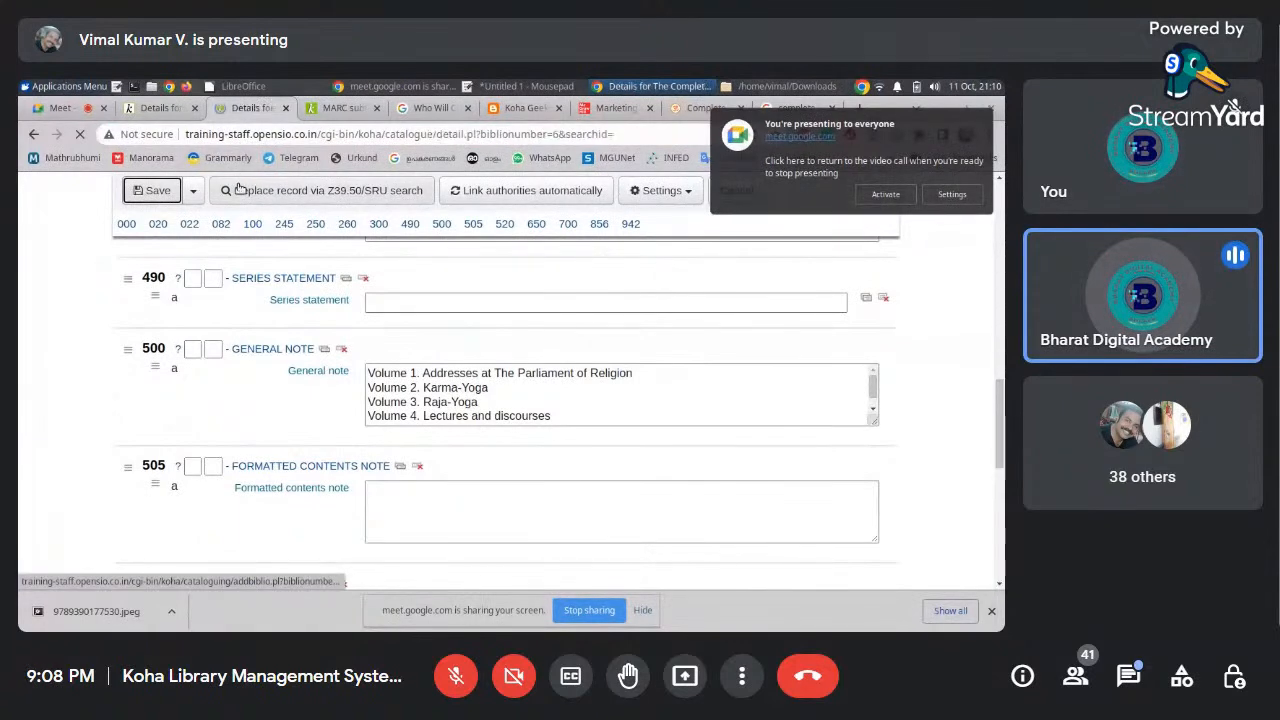
{"action": "left_click", "coordinate": [296, 356]}
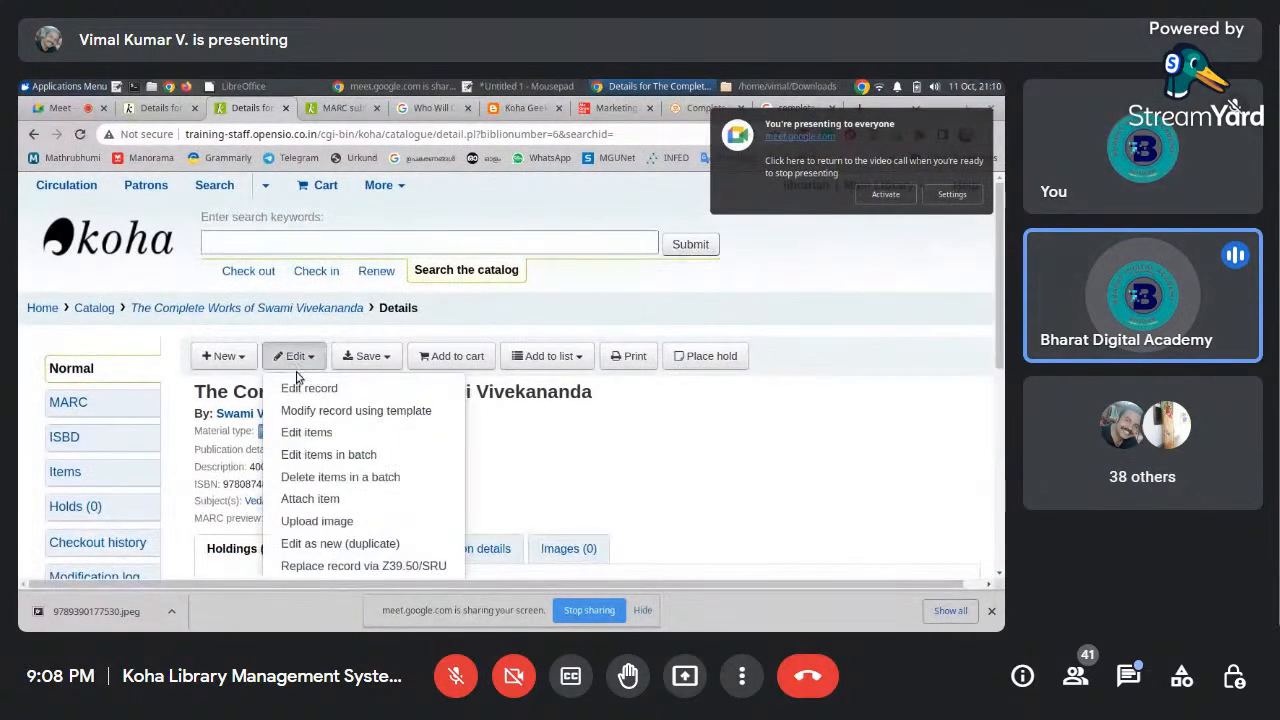
{"action": "left_click", "coordinate": [306, 432]}
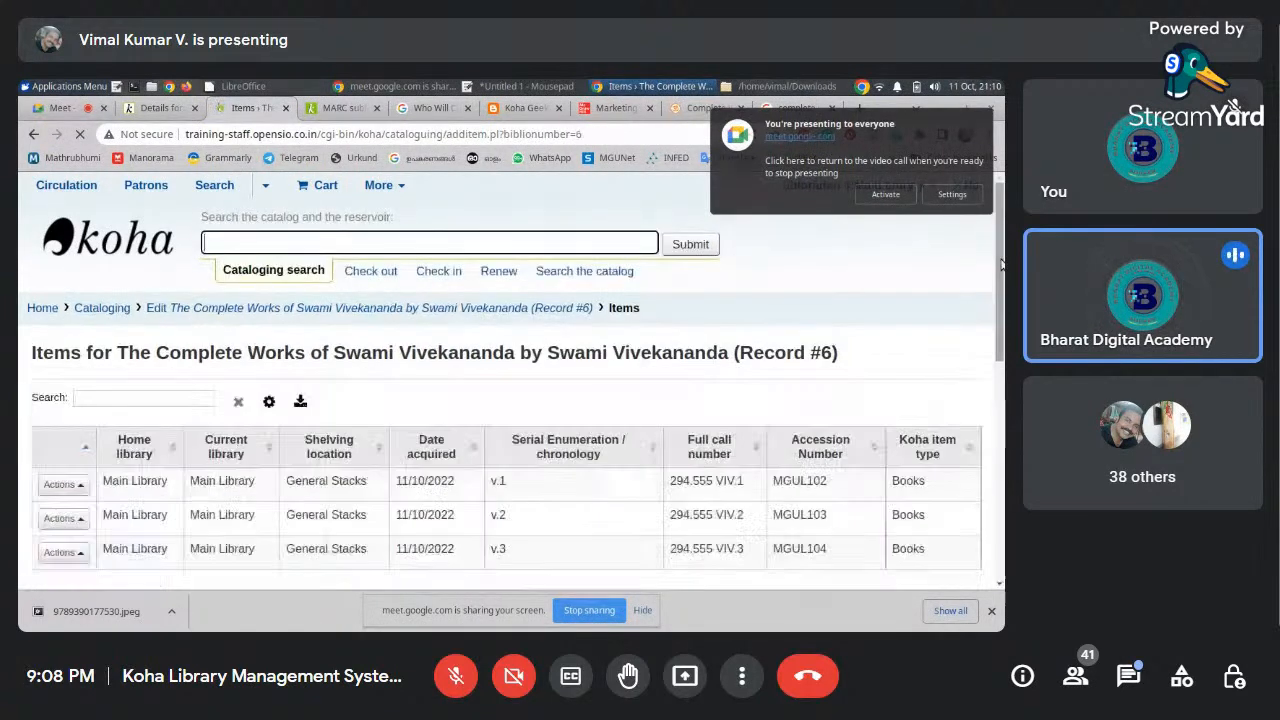
Inspect the Add item Shelving location and Collection code lists without choosing, then open chat
{"action": "scroll", "coordinate": [1000, 263], "scroll_direction": "down", "scroll_amount": 5}
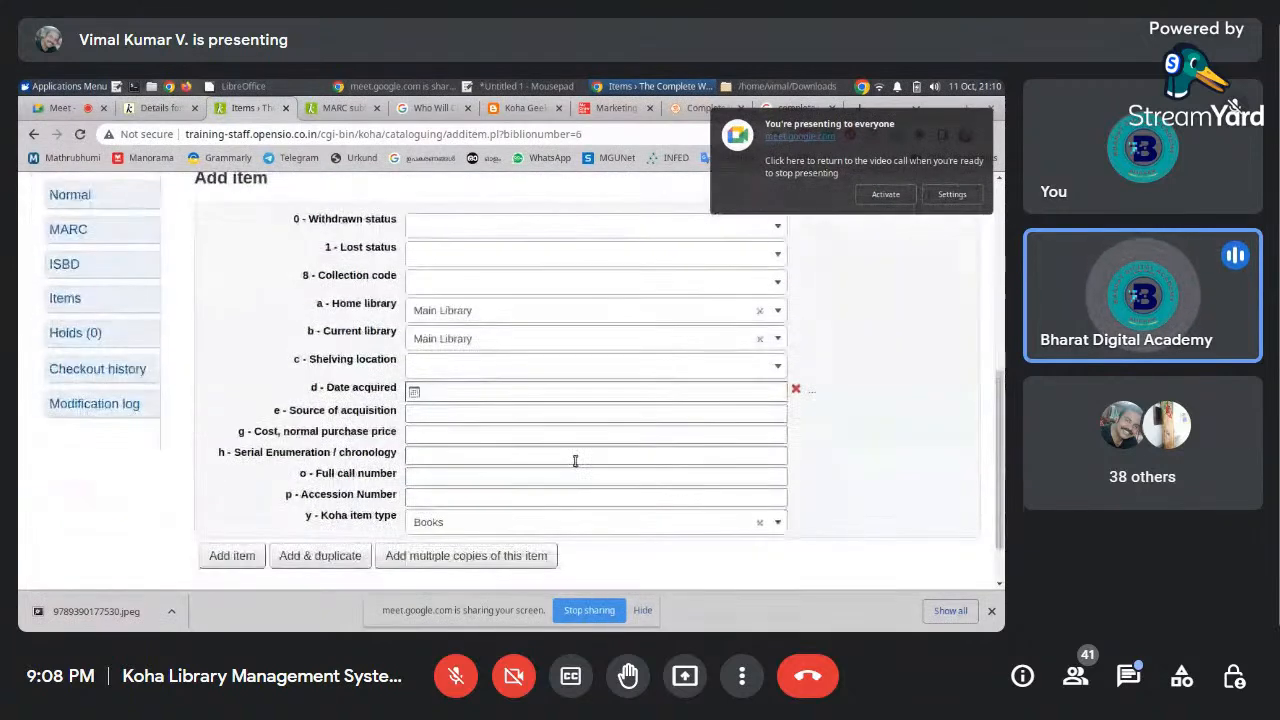
{"action": "left_click", "coordinate": [440, 368]}
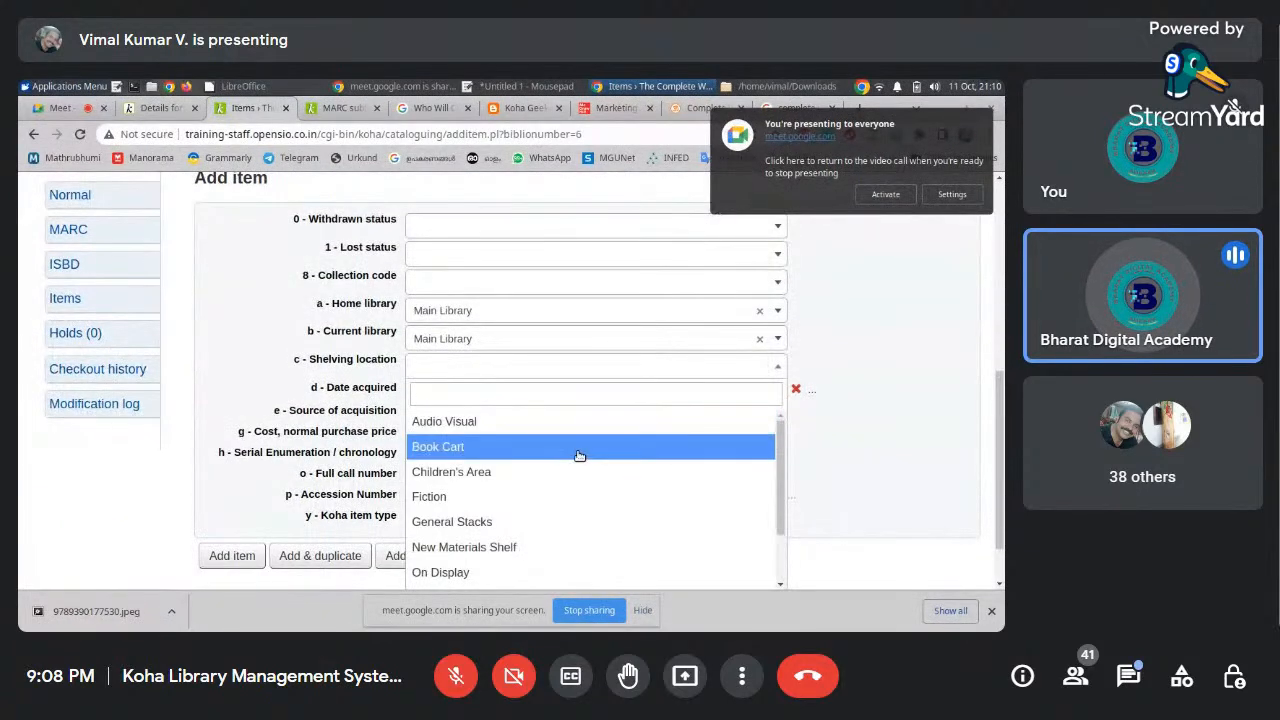
{"action": "left_click", "coordinate": [890, 409]}
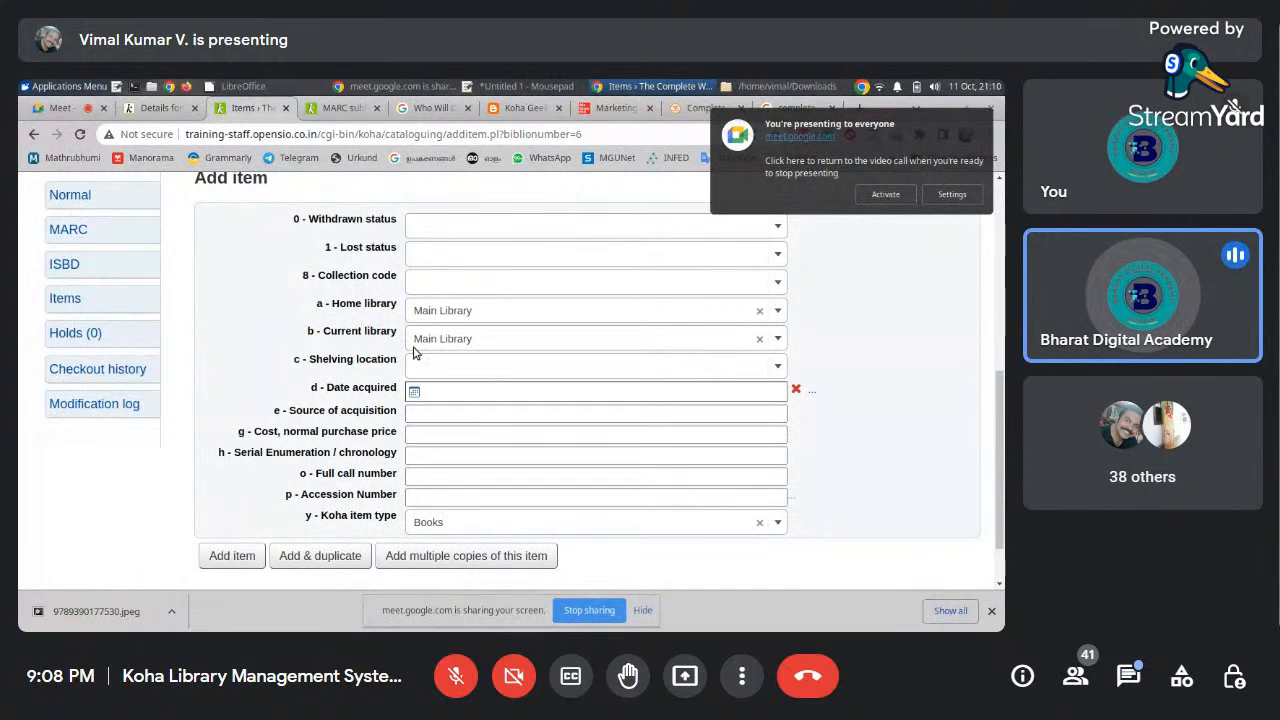
{"action": "left_click", "coordinate": [436, 283]}
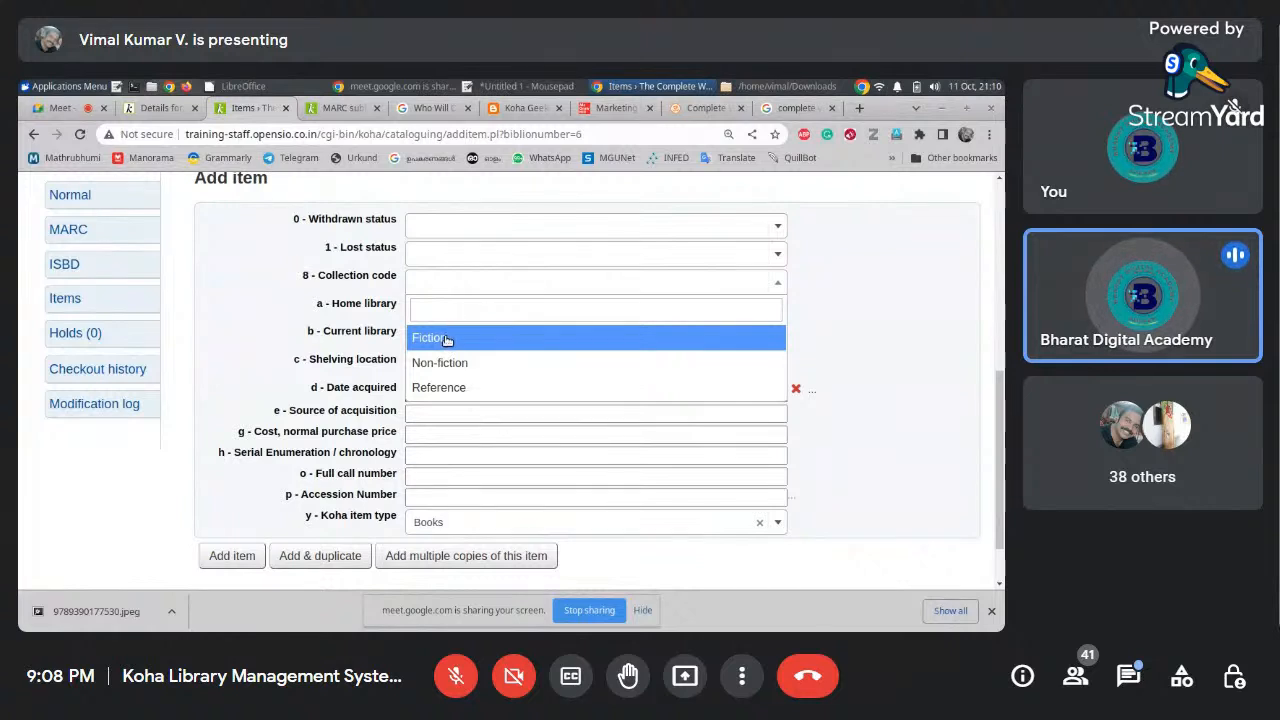
{"action": "left_click", "coordinate": [866, 340]}
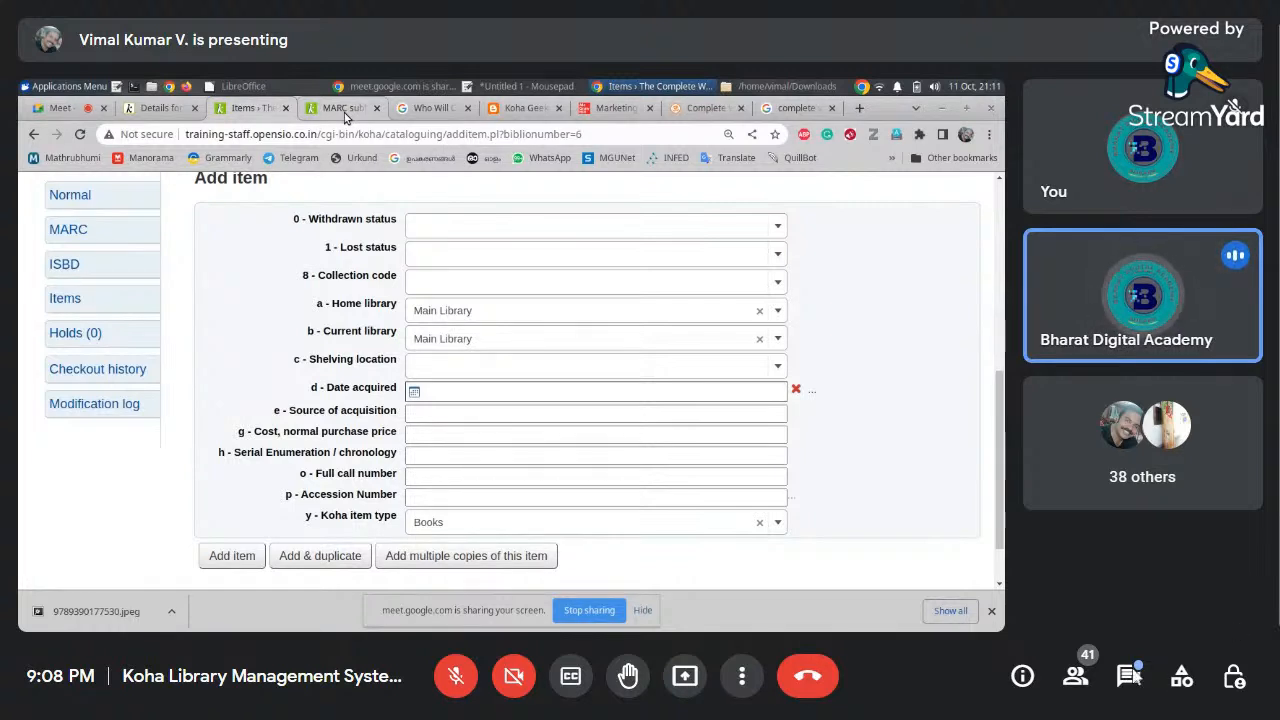
{"action": "left_click", "coordinate": [1128, 676]}
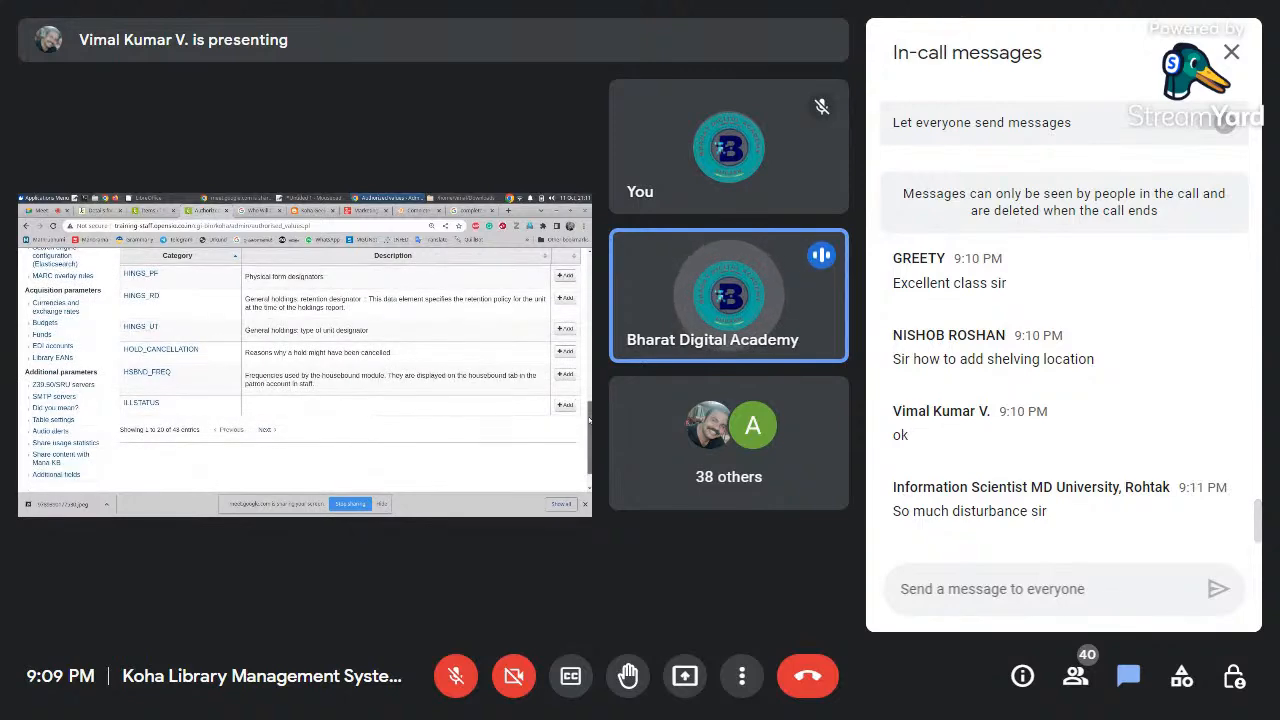
Close the In-call messages panel so the shared Koha screen fills the view
{"action": "left_click", "coordinate": [1231, 52]}
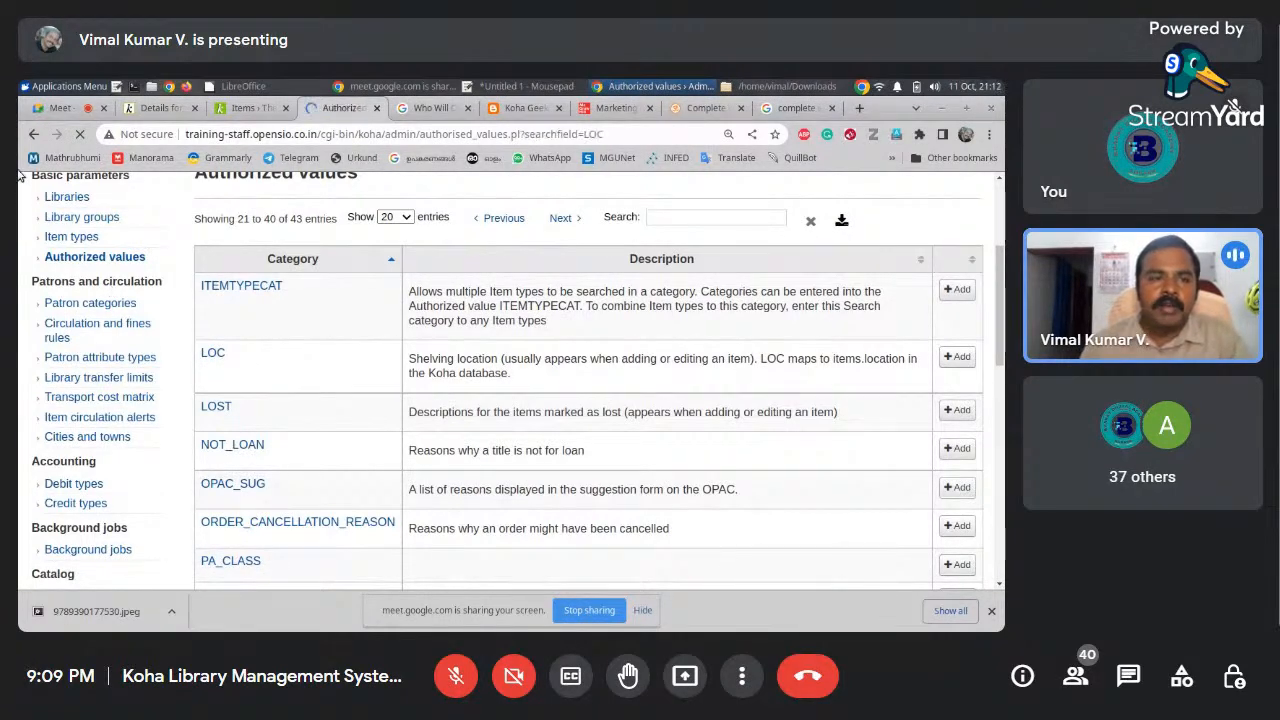
Go to Administration > Authorized values, filter by 'LOC' and open the LOC category
{"action": "left_click", "coordinate": [32, 135]}
{"action": "left_click", "coordinate": [32, 135]}
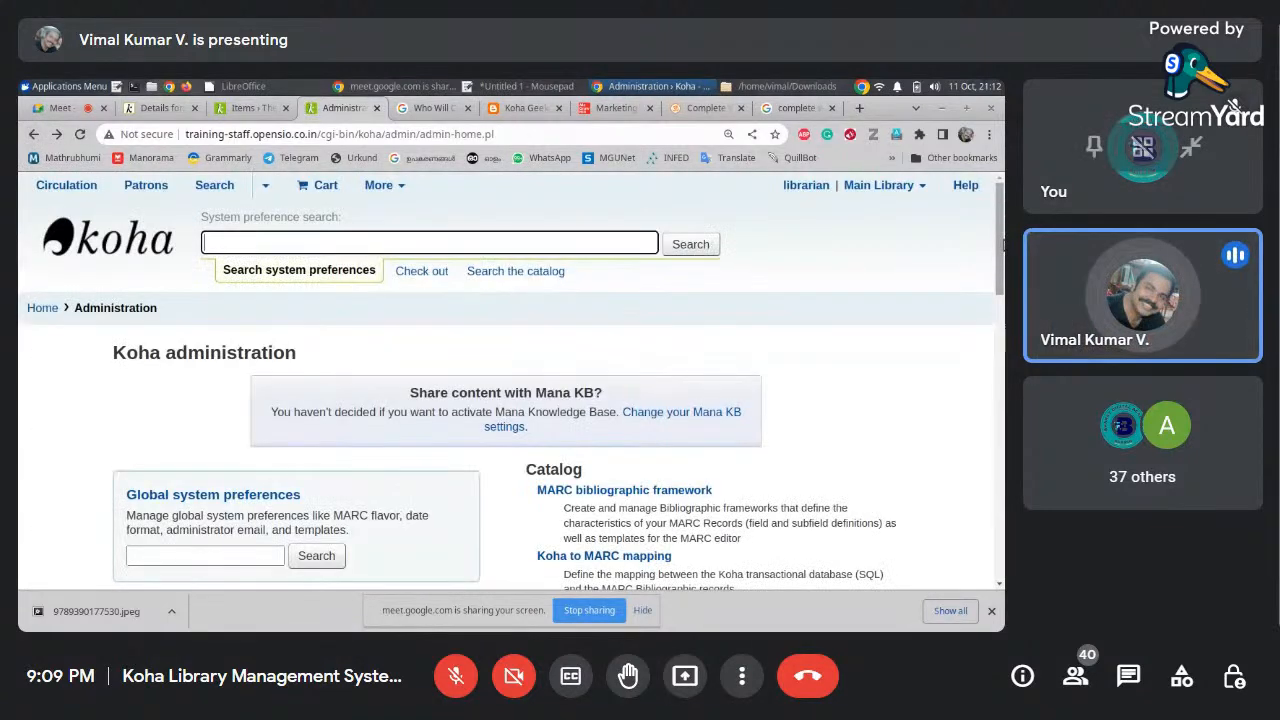
{"action": "scroll", "coordinate": [253, 466], "scroll_direction": "down", "scroll_amount": 4}
{"action": "left_click_drag", "start_coordinate": [128, 439], "coordinate": [240, 431]}
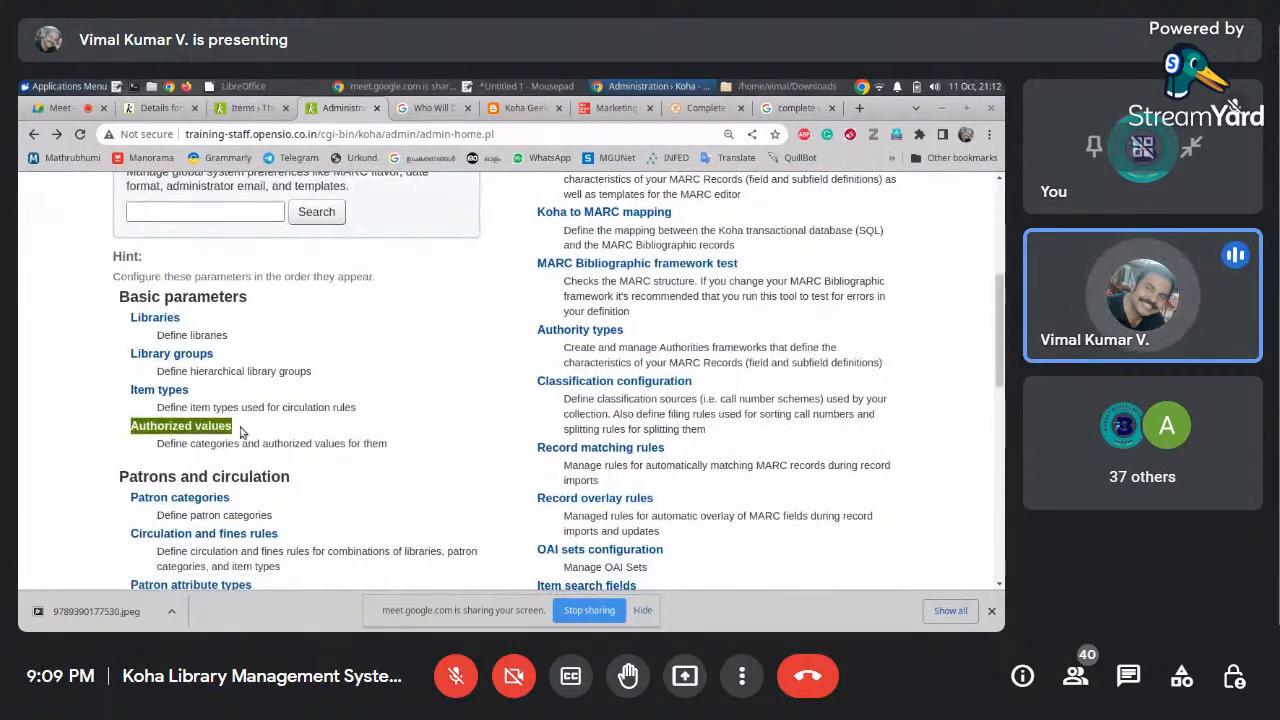
{"action": "left_click", "coordinate": [240, 432]}
{"action": "left_click", "coordinate": [154, 427]}
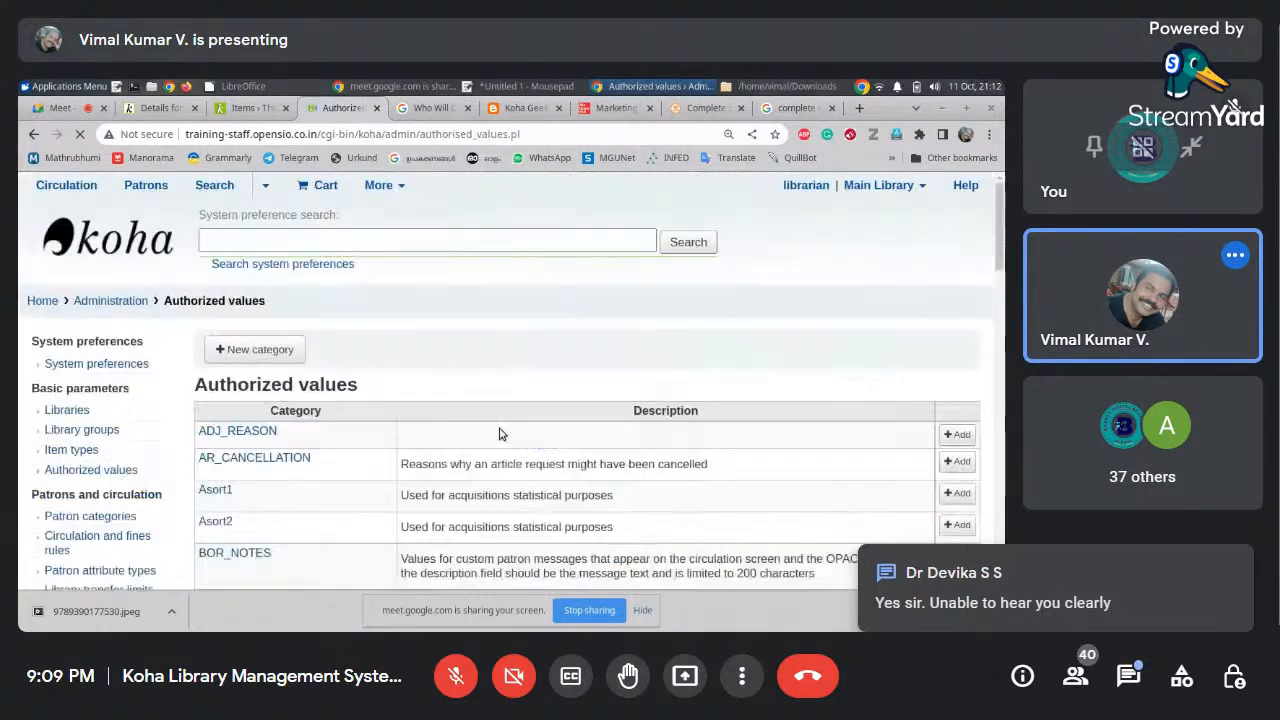
{"action": "left_click_drag", "start_coordinate": [1000, 292], "coordinate": [1000, 354]}
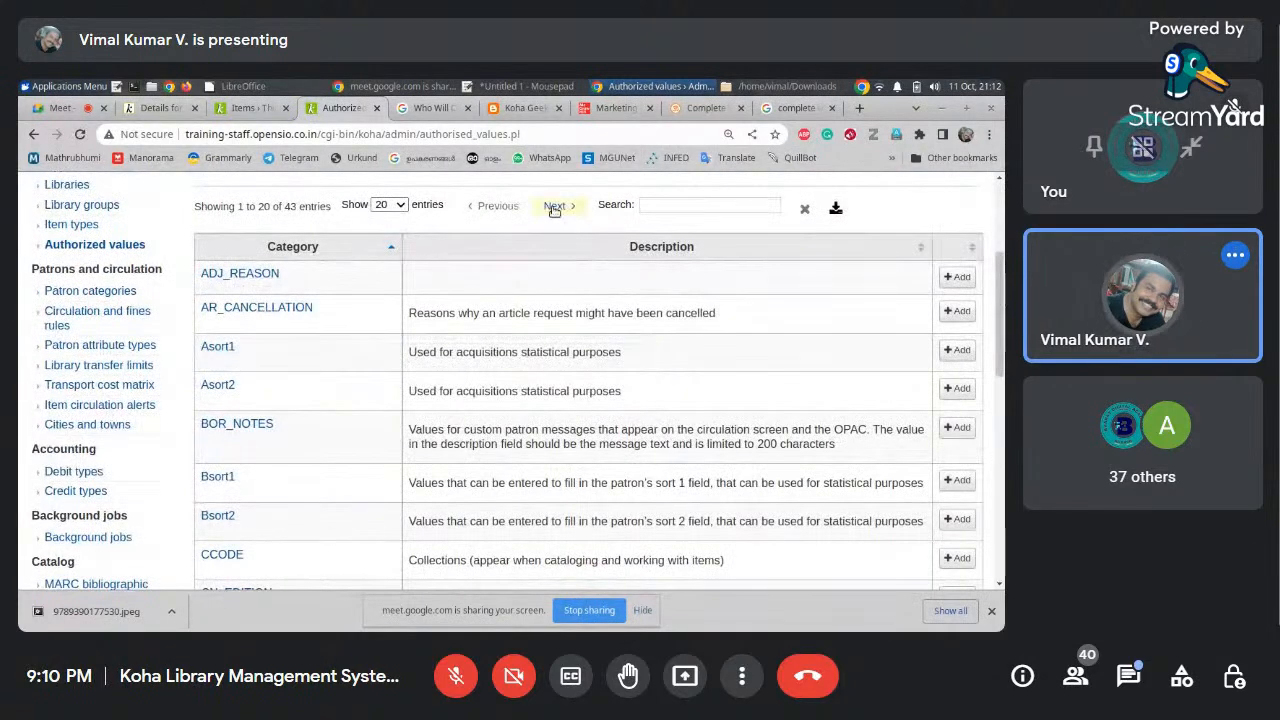
{"action": "left_click", "coordinate": [649, 206]}
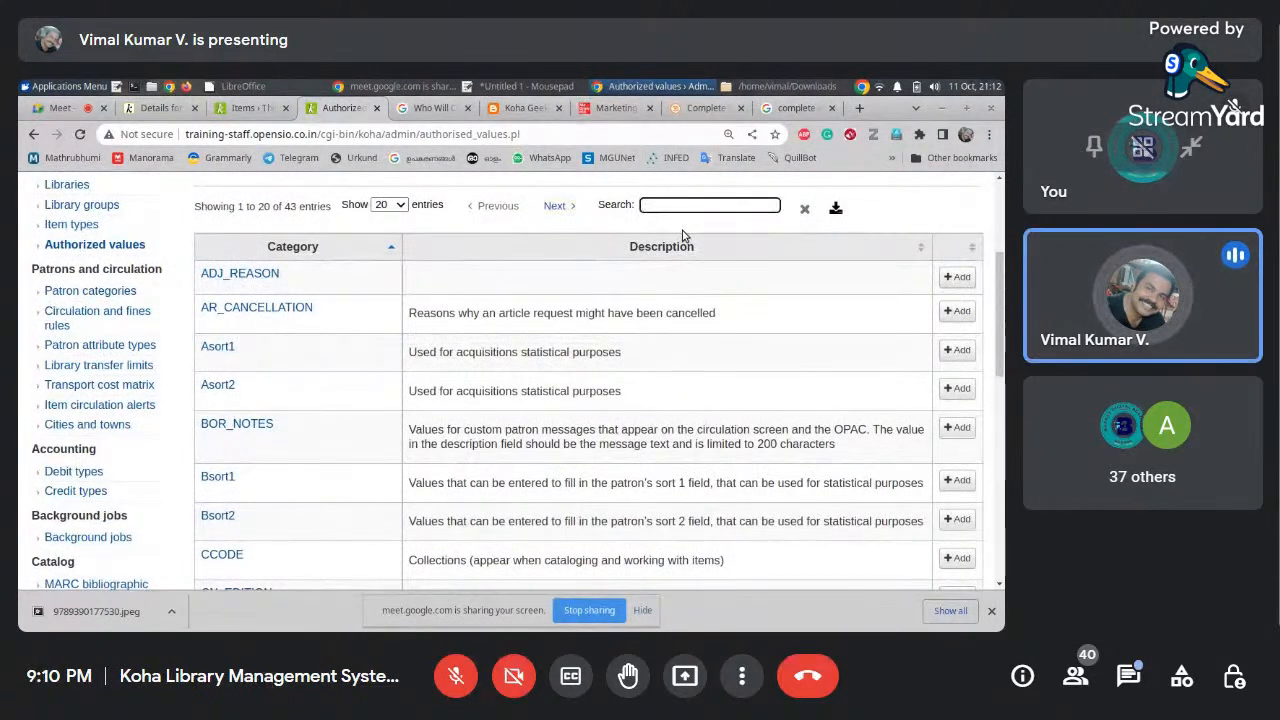
{"action": "type", "text": "LOC"}
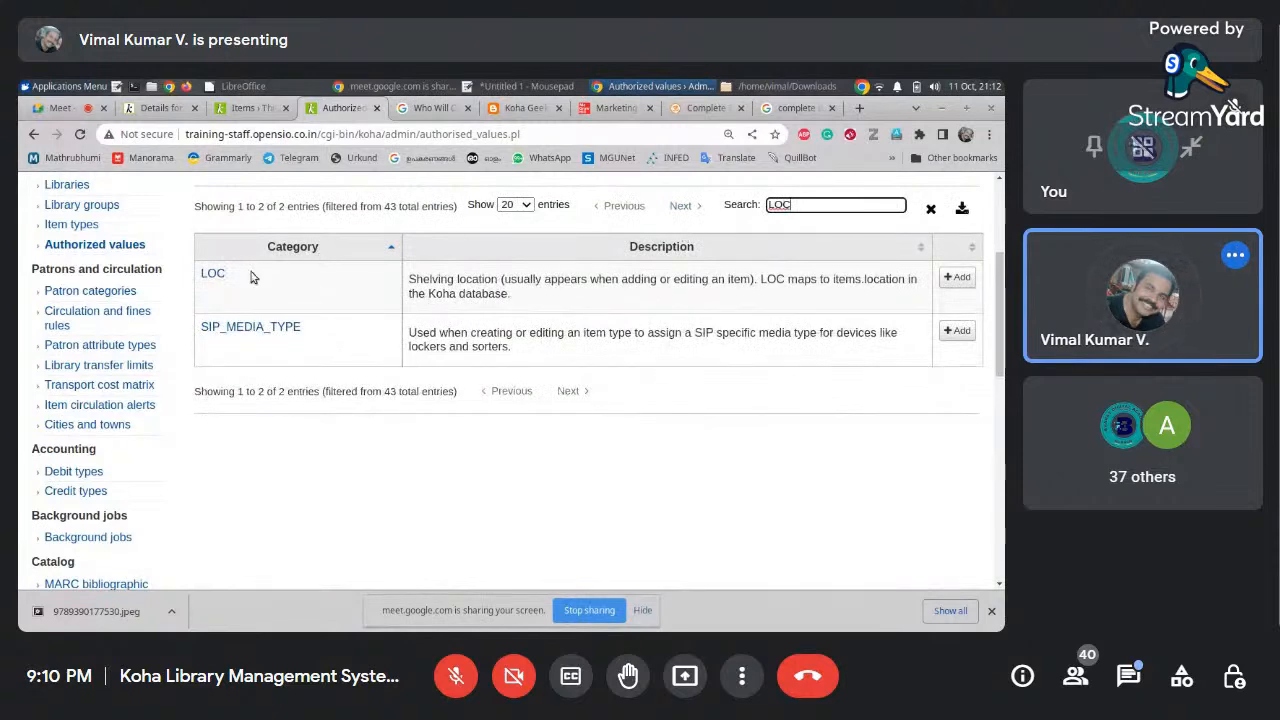
{"action": "left_click", "coordinate": [219, 278]}
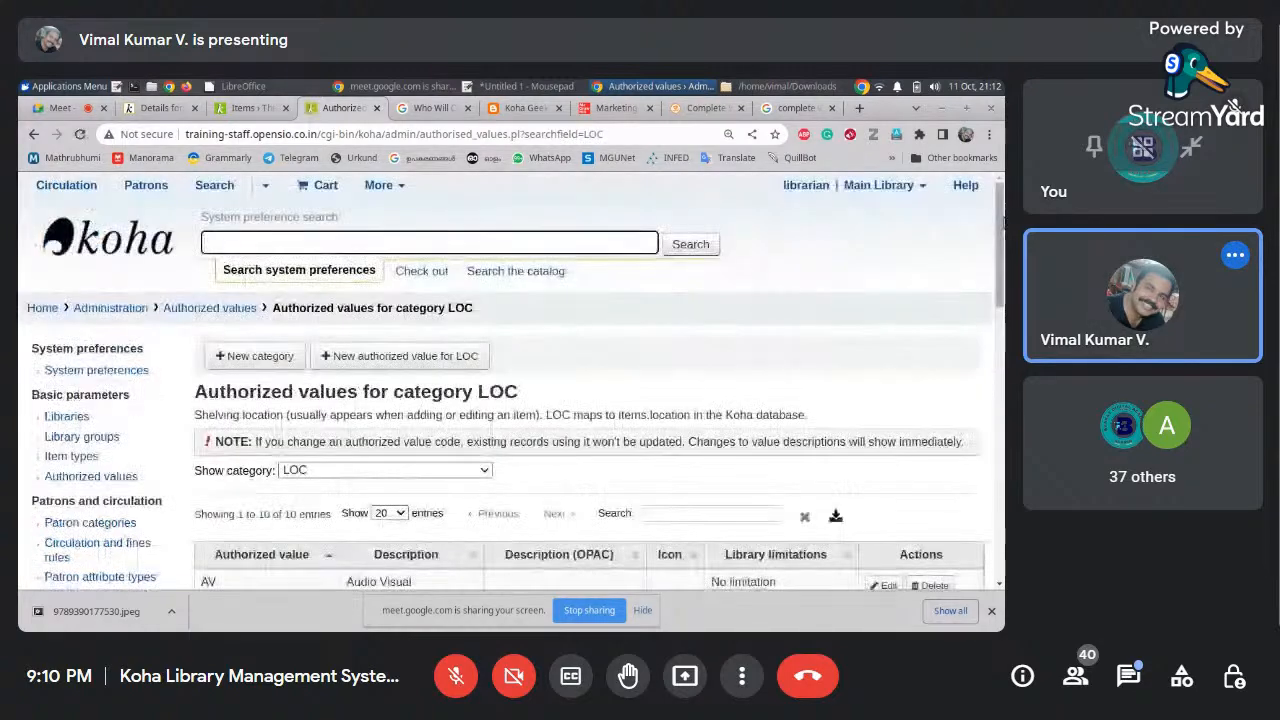
Compare the LOC values with the Add item Shelving location list, then return to LOC
{"action": "scroll", "coordinate": [997, 254], "scroll_direction": "down", "scroll_amount": 1}
{"action": "scroll", "coordinate": [997, 254], "scroll_direction": "down", "scroll_amount": 4}
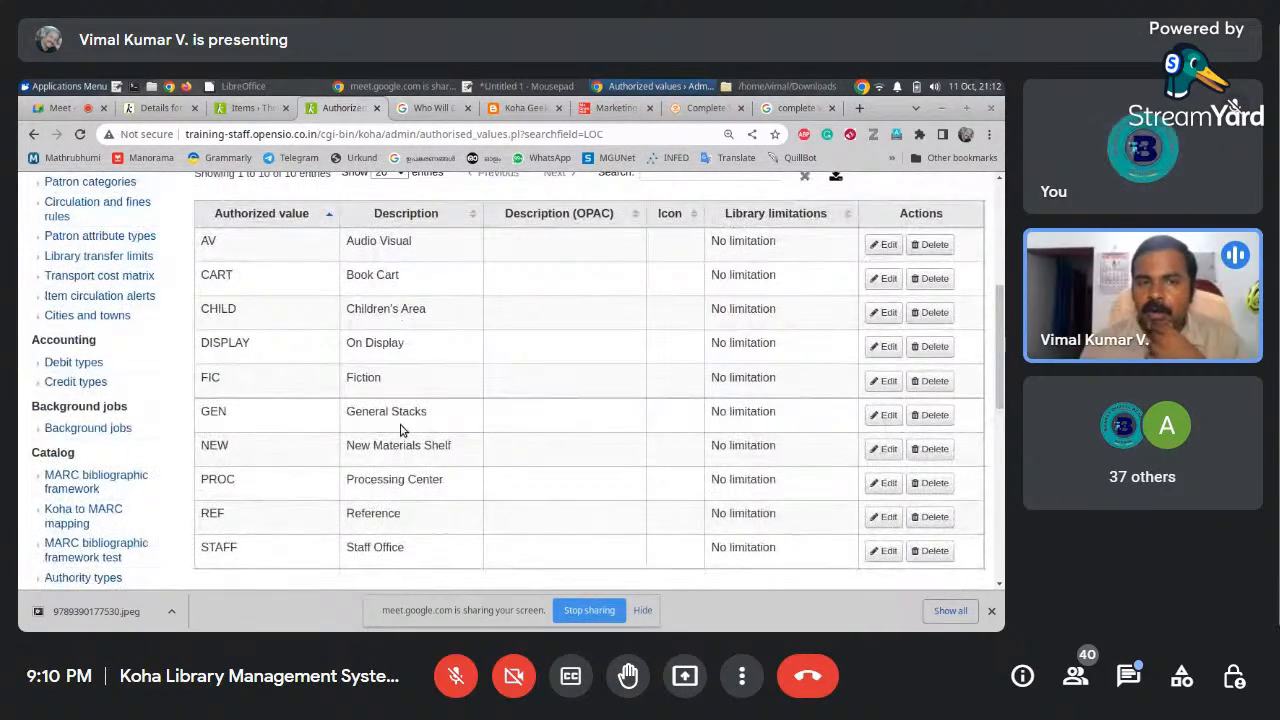
{"action": "left_click", "coordinate": [232, 107]}
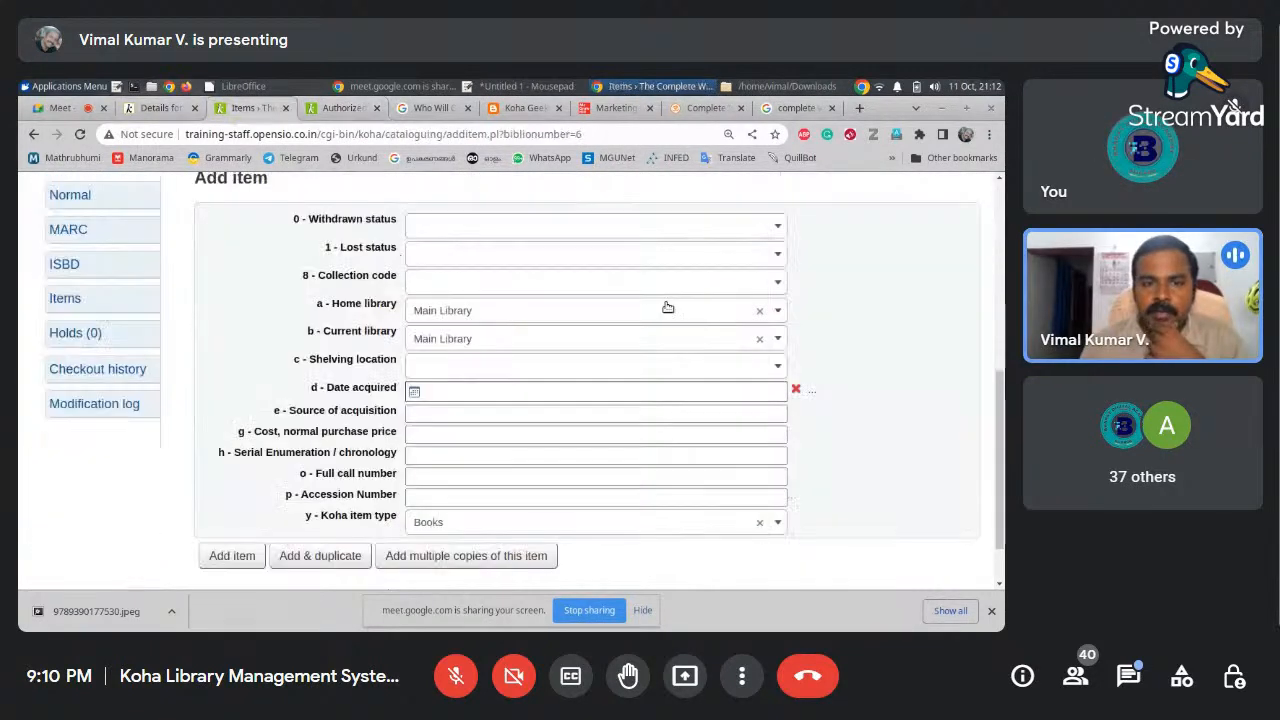
{"action": "left_click", "coordinate": [436, 366]}
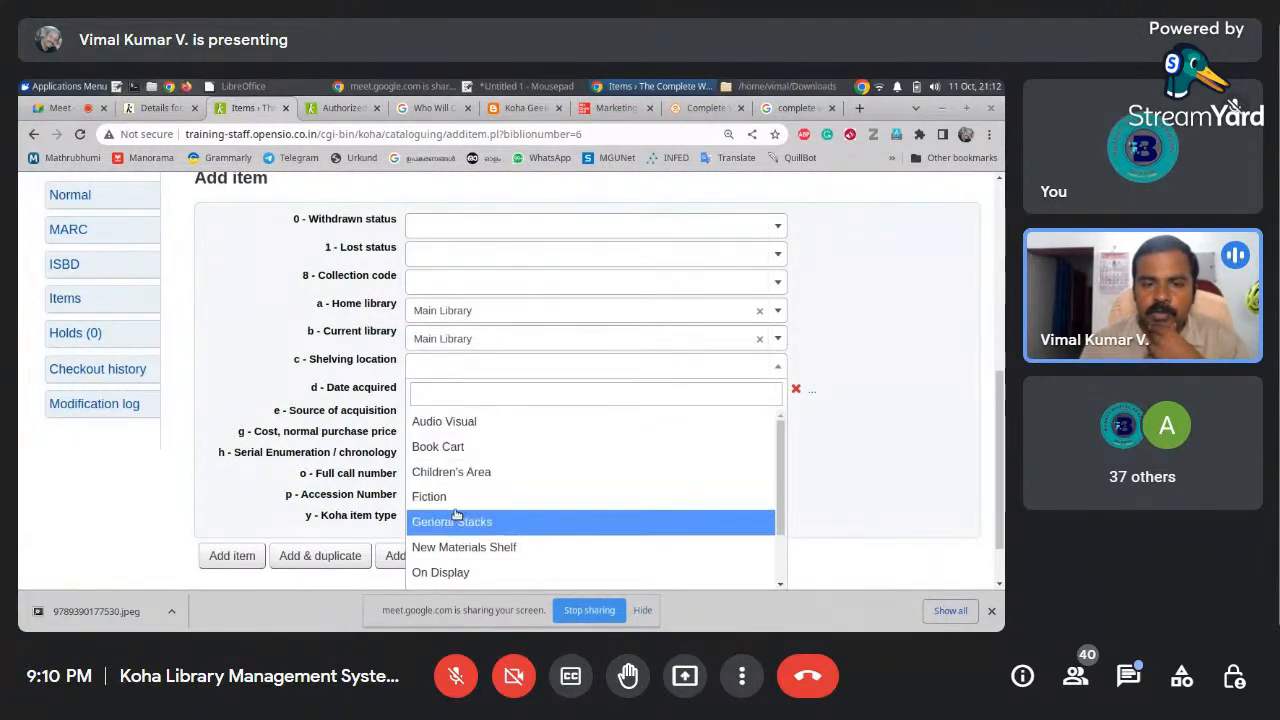
{"action": "left_click", "coordinate": [345, 108]}
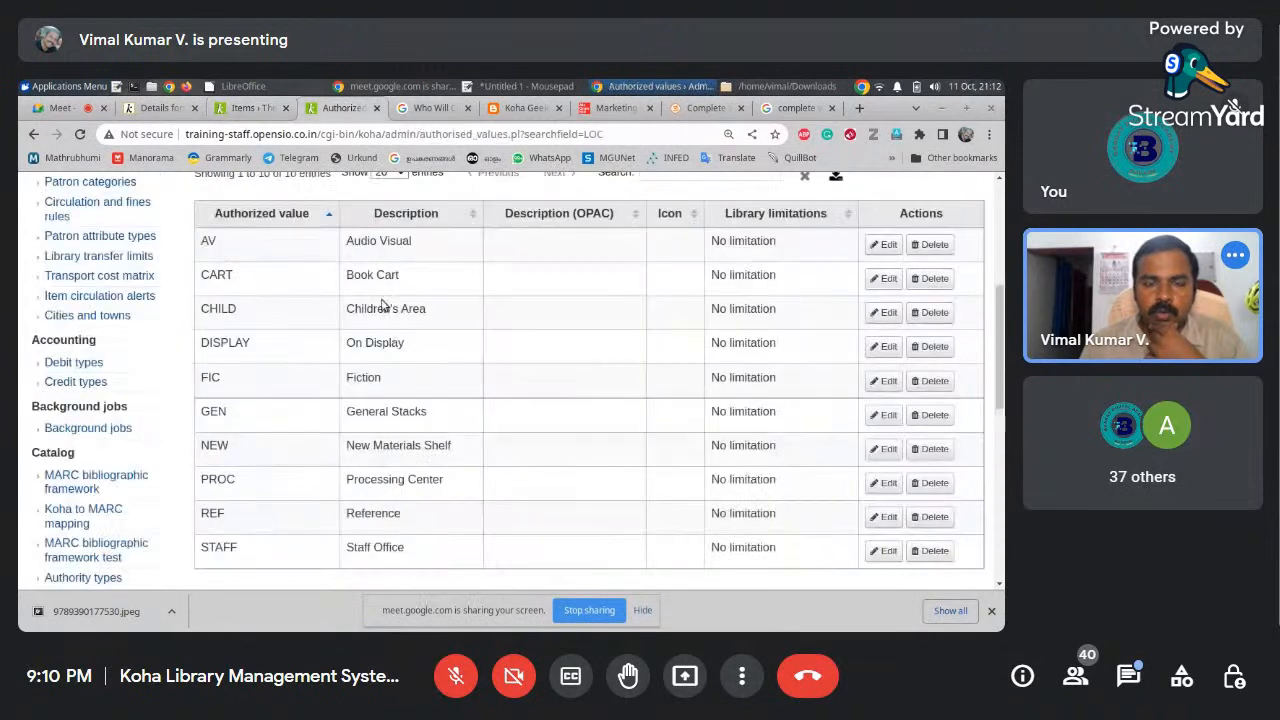
{"action": "mouse_move", "coordinate": [1000, 343]}
{"action": "left_mouse_down"}
{"action": "mouse_move", "coordinate": [1000, 360]}
{"action": "mouse_move", "coordinate": [1000, 307]}
{"action": "mouse_move", "coordinate": [996, 360]}
{"action": "mouse_move", "coordinate": [996, 336]}
{"action": "left_mouse_up"}
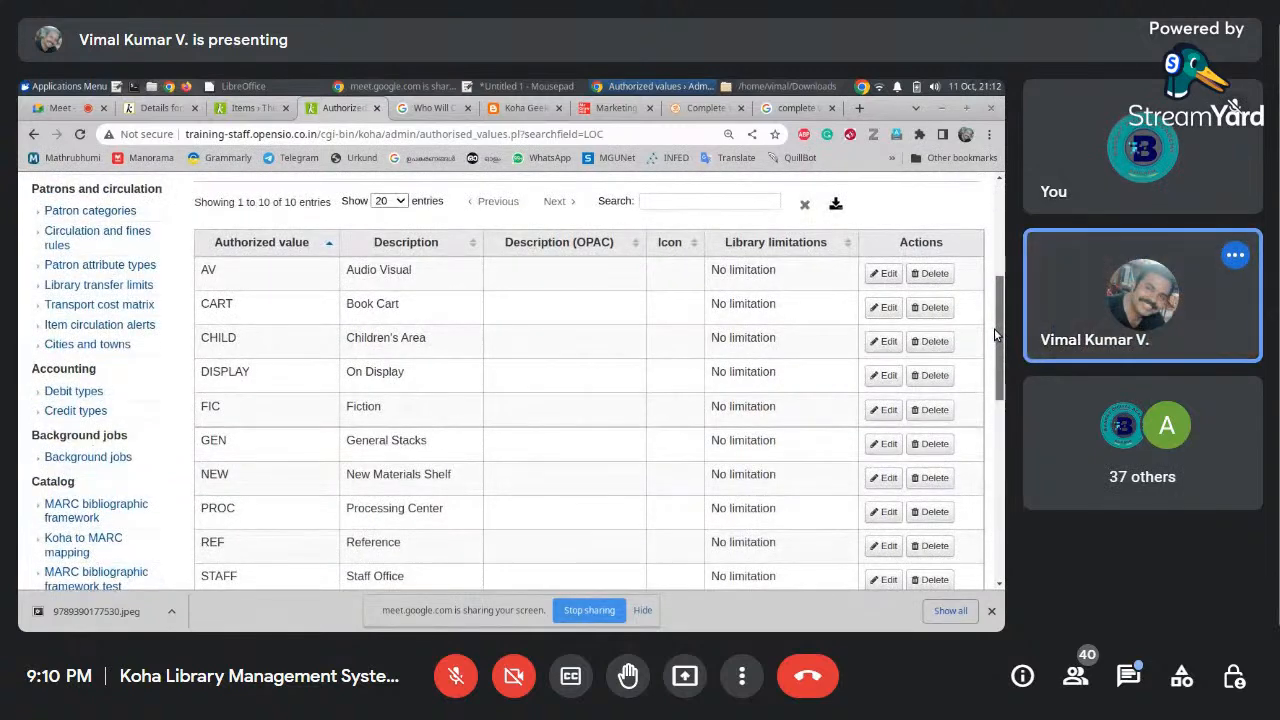
{"action": "scroll", "coordinate": [994, 328], "scroll_direction": "up", "scroll_amount": 3}
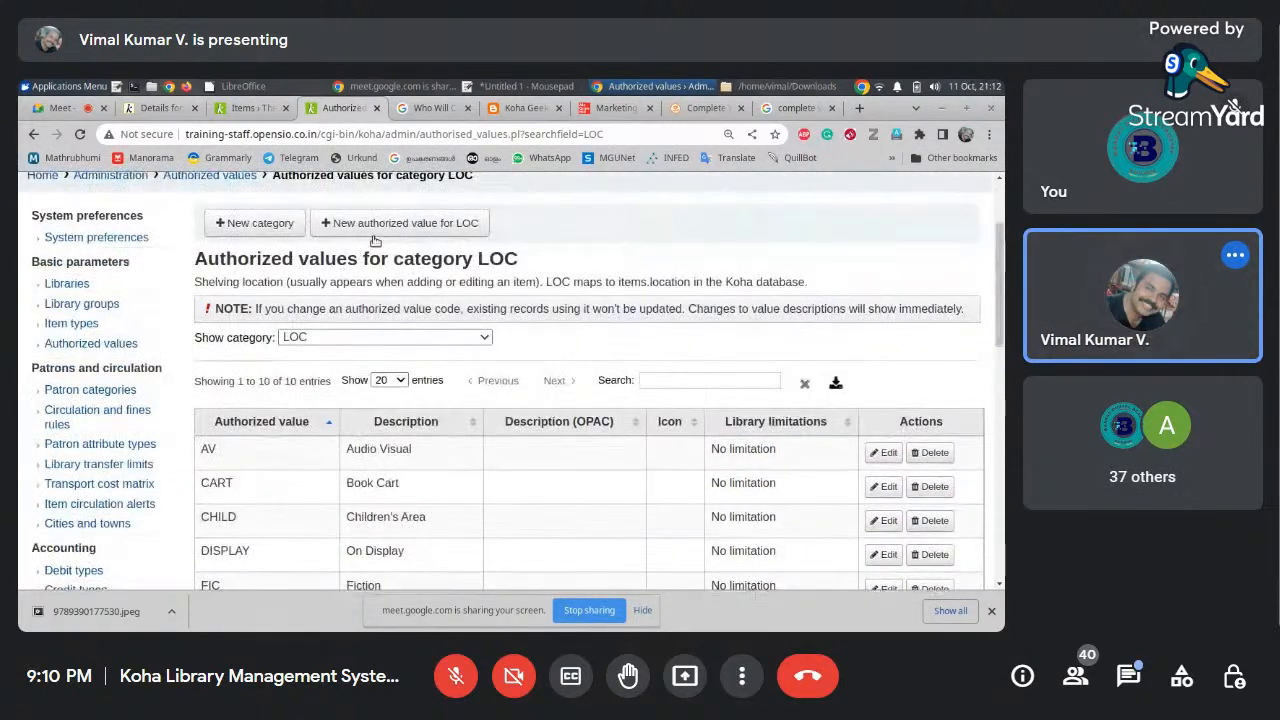
Start a new LOC authorized value and enter 'Travelogue Corner' as its description
{"action": "left_click", "coordinate": [449, 231]}
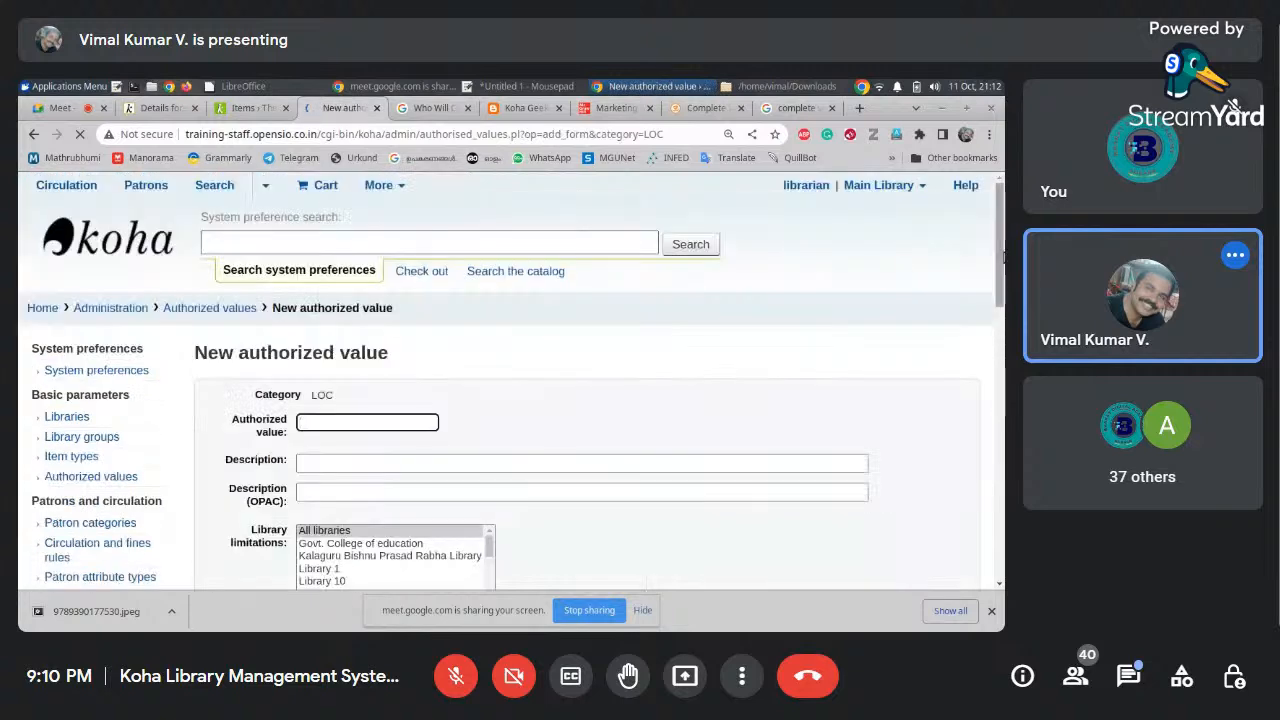
{"action": "scroll", "coordinate": [1003, 287], "scroll_direction": "down", "scroll_amount": 1}
{"action": "scroll", "coordinate": [1003, 287], "scroll_direction": "down", "scroll_amount": 1}
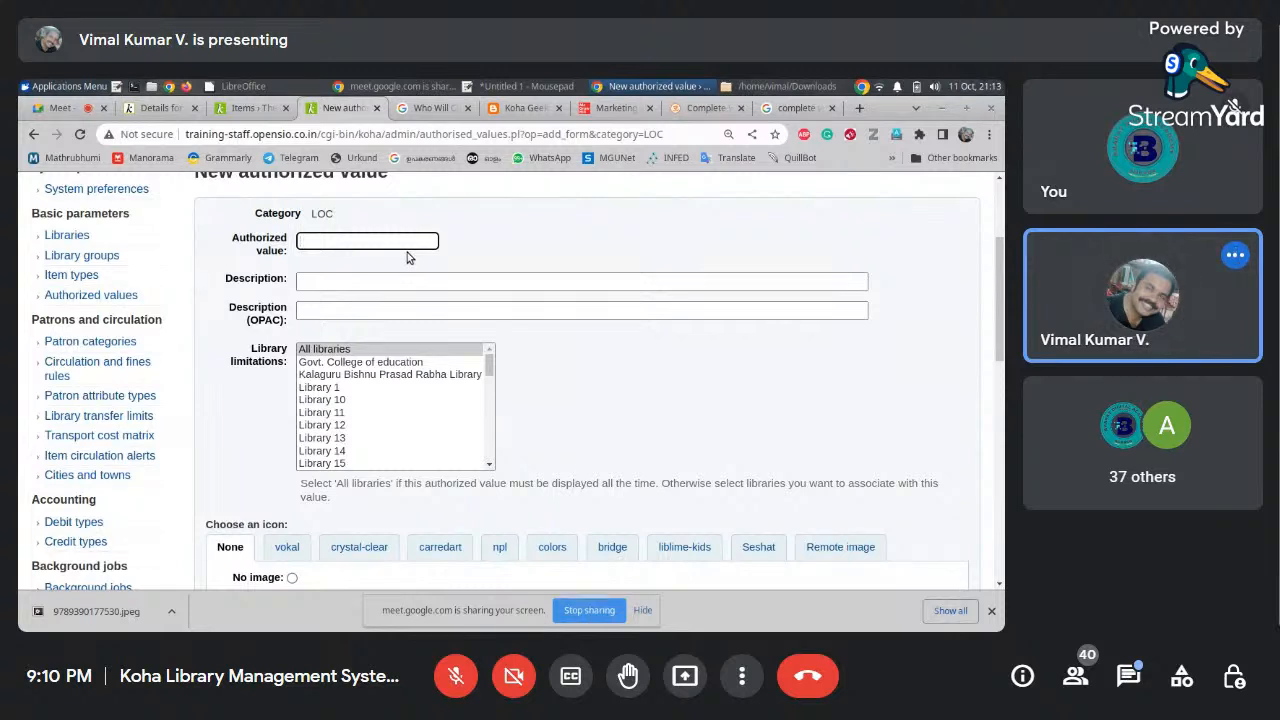
{"action": "type", "text": "Travalogue"}
{"action": "right_click", "coordinate": [327, 241]}
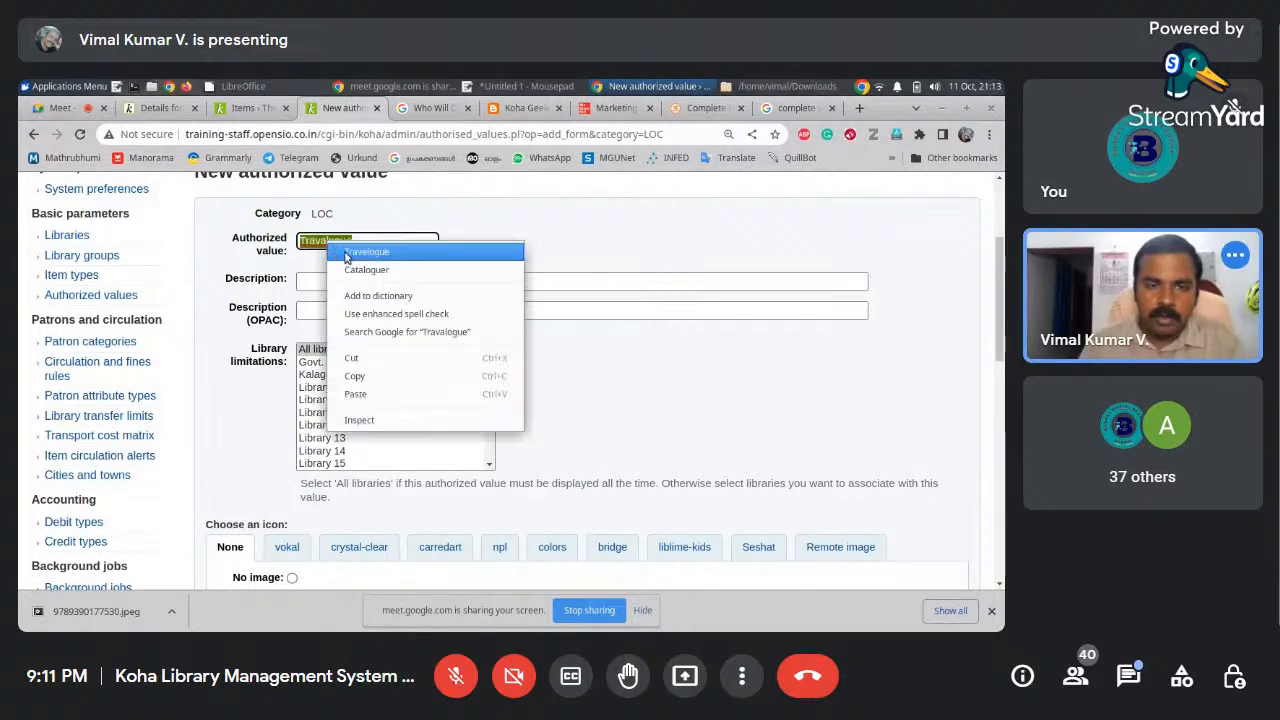
{"action": "left_click", "coordinate": [368, 247]}
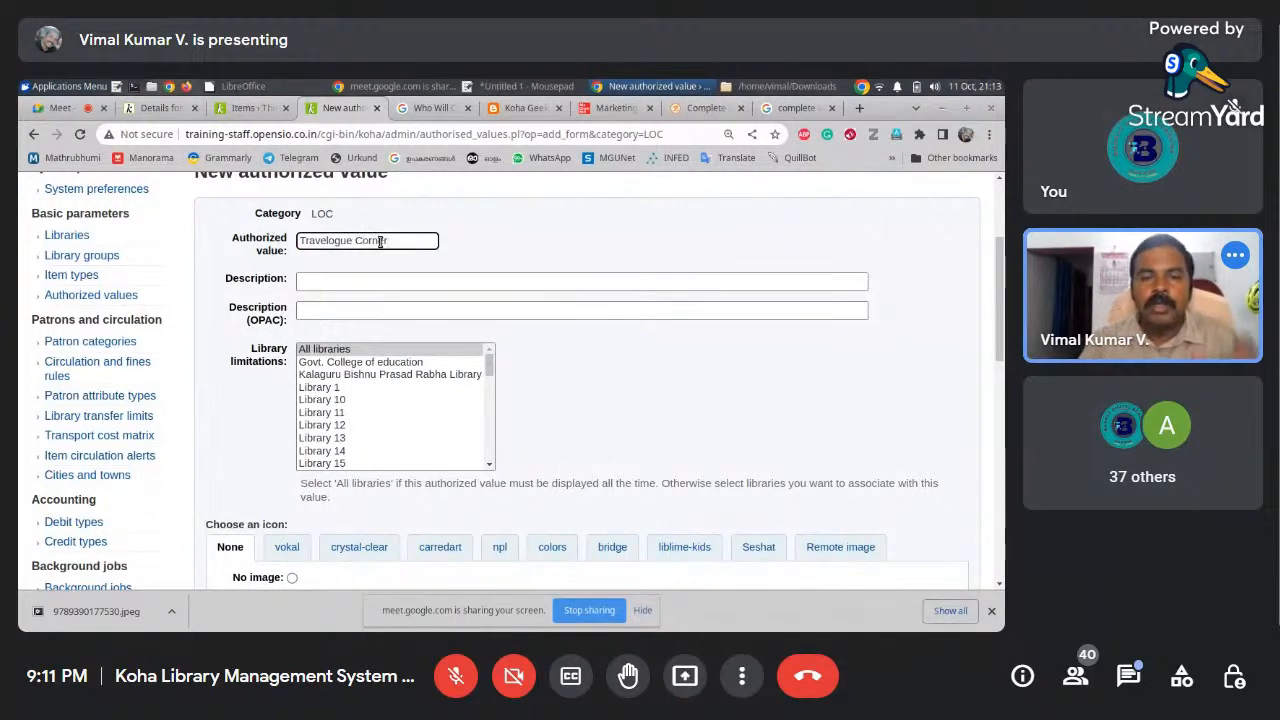
{"action": "left_click", "coordinate": [474, 286]}
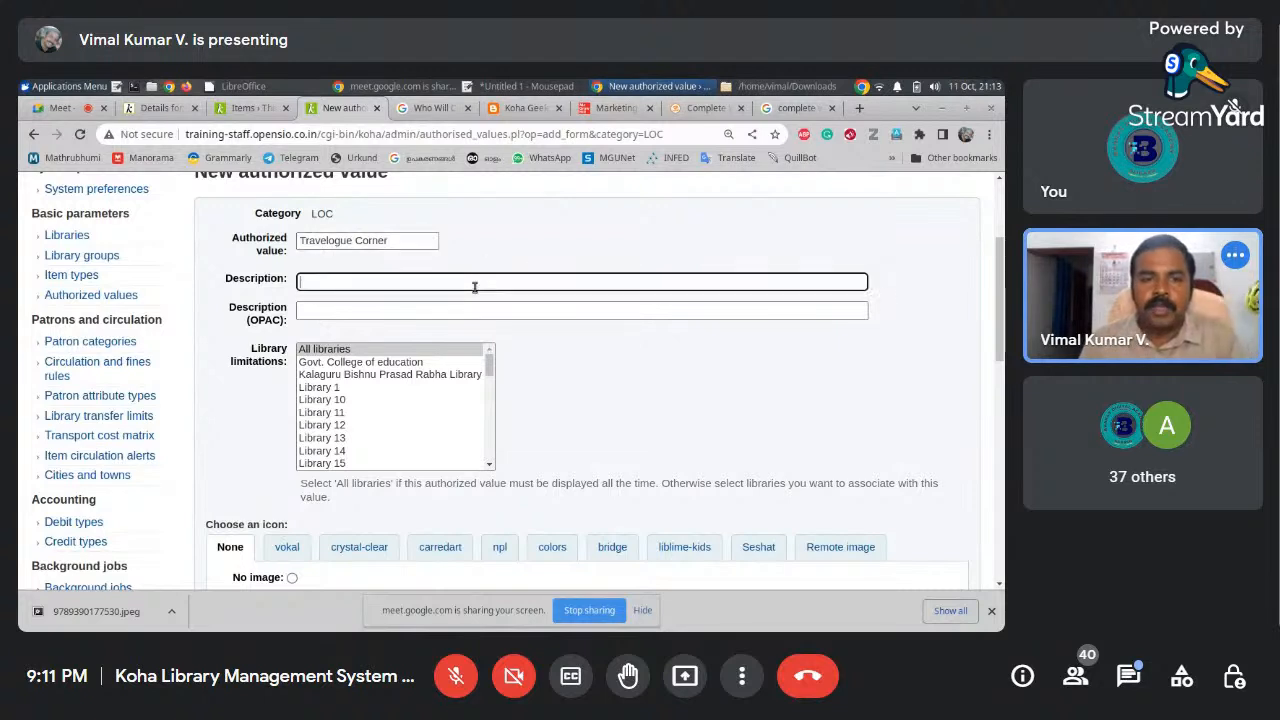
{"action": "left_click_drag", "start_coordinate": [404, 241], "coordinate": [206, 249]}
{"action": "key", "text": "ctrl+x"}
{"action": "left_click", "coordinate": [348, 286]}
{"action": "key", "text": "ctrl+v"}
Set code TRA with 'Travelogue Corner' as both description and OPAC description
{"action": "left_click", "coordinate": [356, 243]}
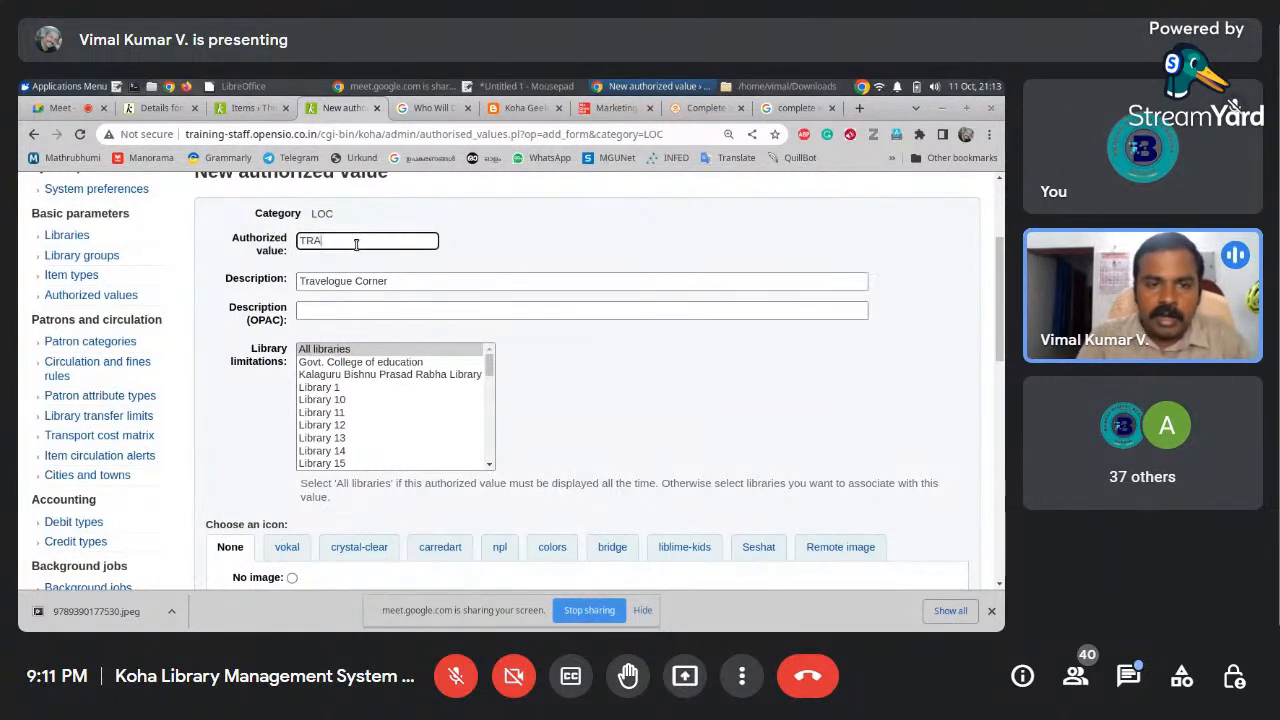
{"action": "left_click", "coordinate": [396, 282]}
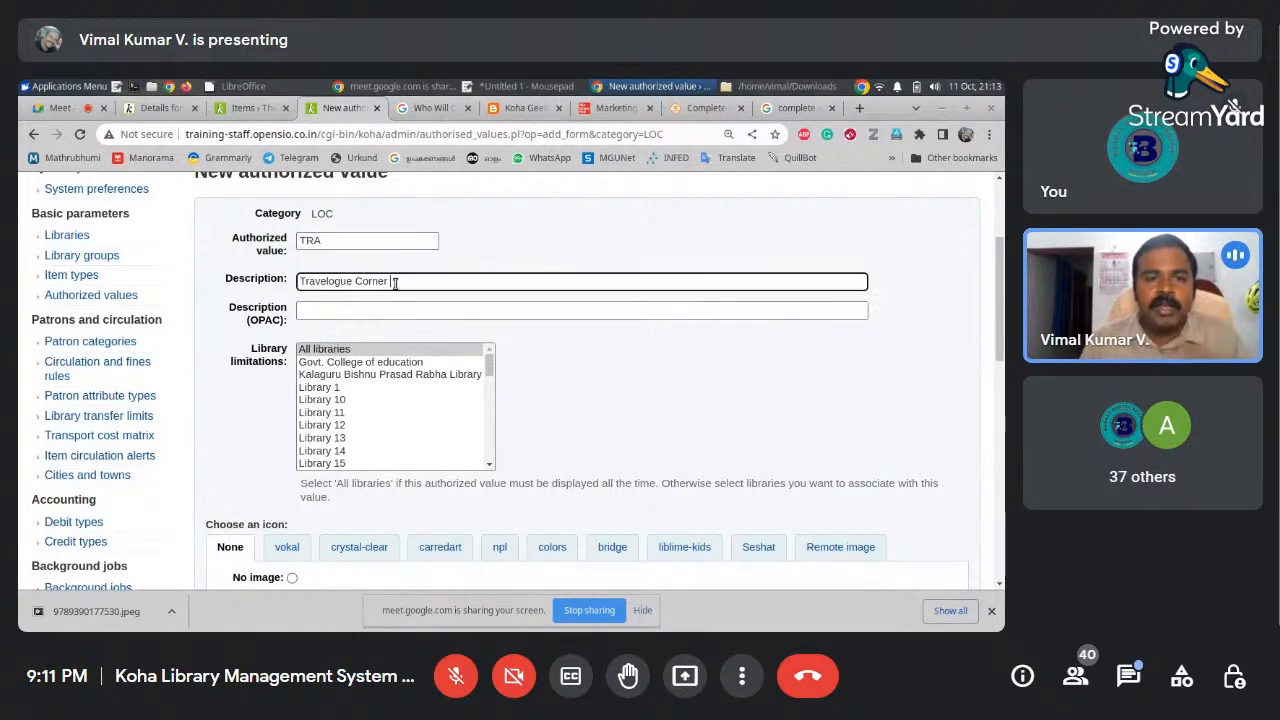
{"action": "left_click_drag", "start_coordinate": [389, 282], "coordinate": [289, 282]}
{"action": "key", "text": "BackSpace"}
{"action": "key", "text": "ctrl+v"}
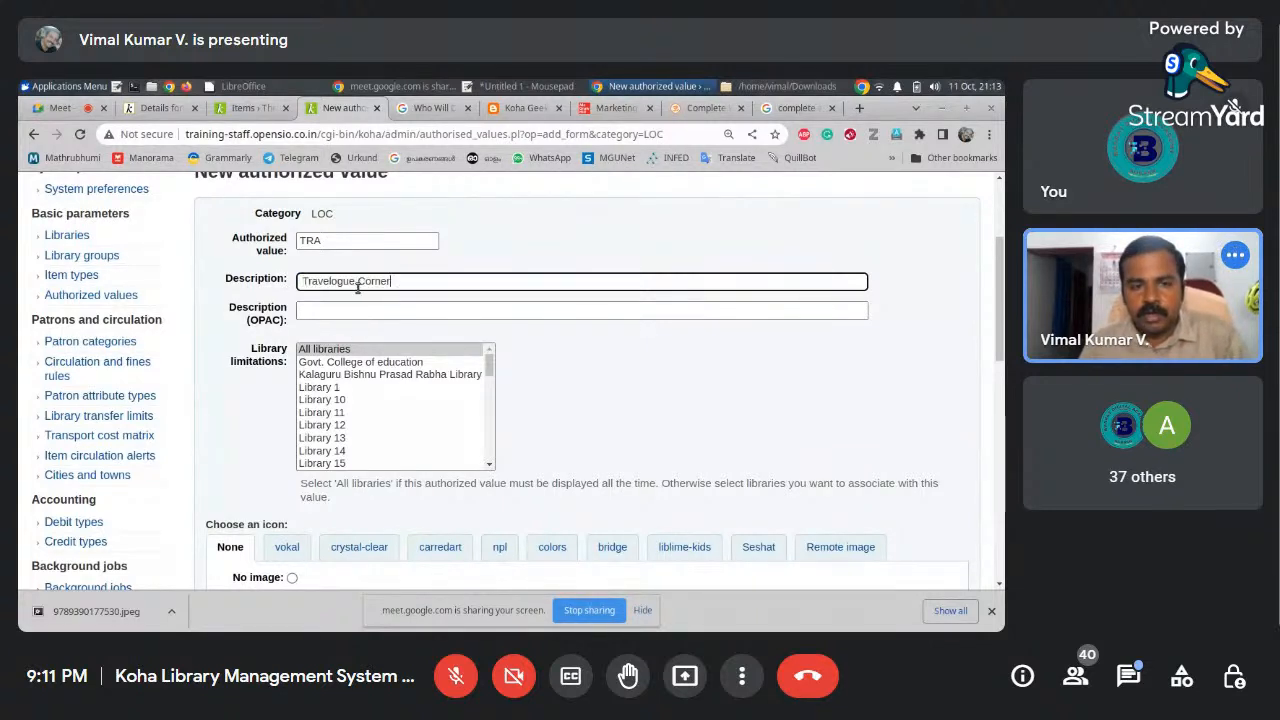
{"action": "left_click", "coordinate": [361, 310]}
{"action": "key", "text": "ctrl+v"}
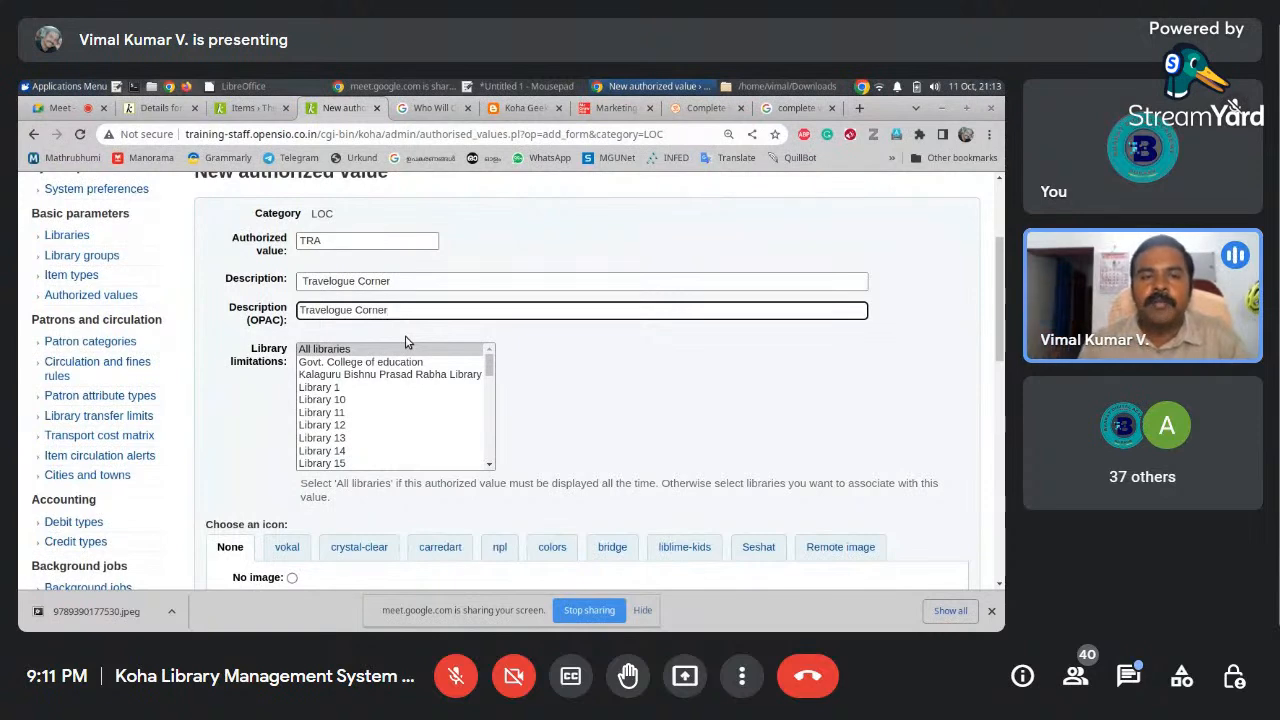
Make the TRA value available to all libraries and save it
{"action": "left_click", "coordinate": [334, 240]}
{"action": "left_click", "coordinate": [485, 287]}
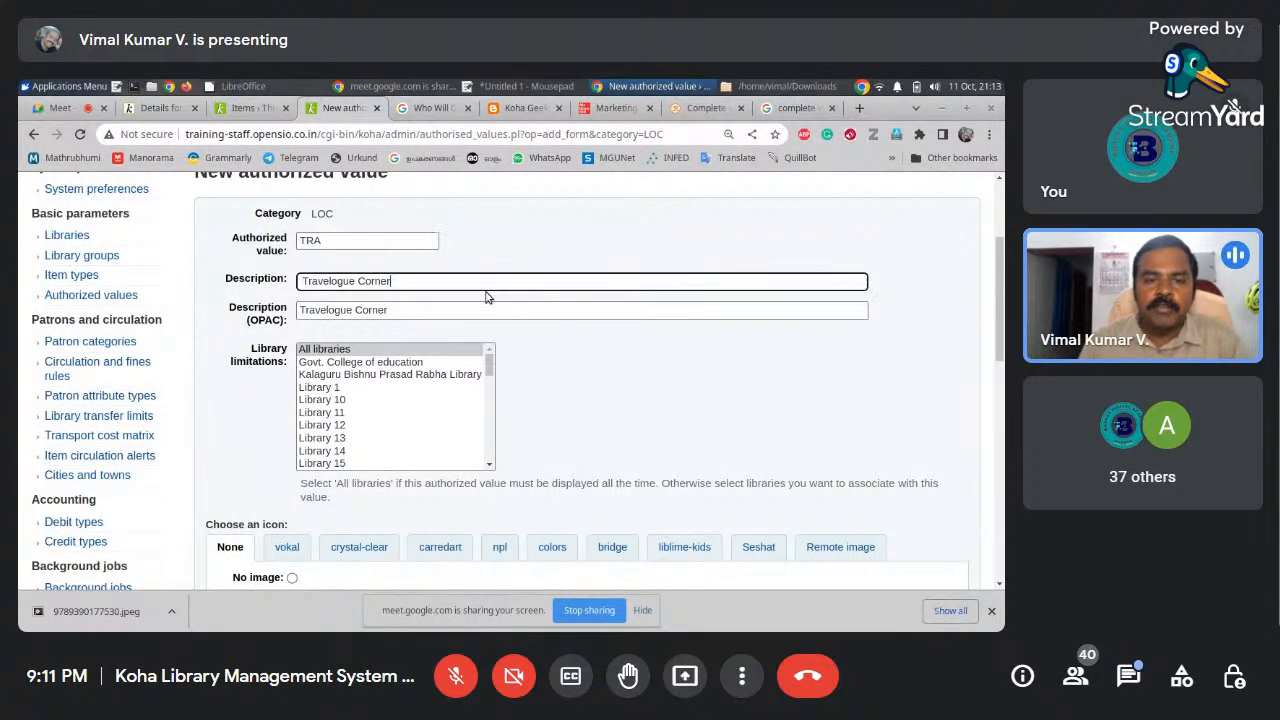
{"action": "left_click", "coordinate": [343, 348]}
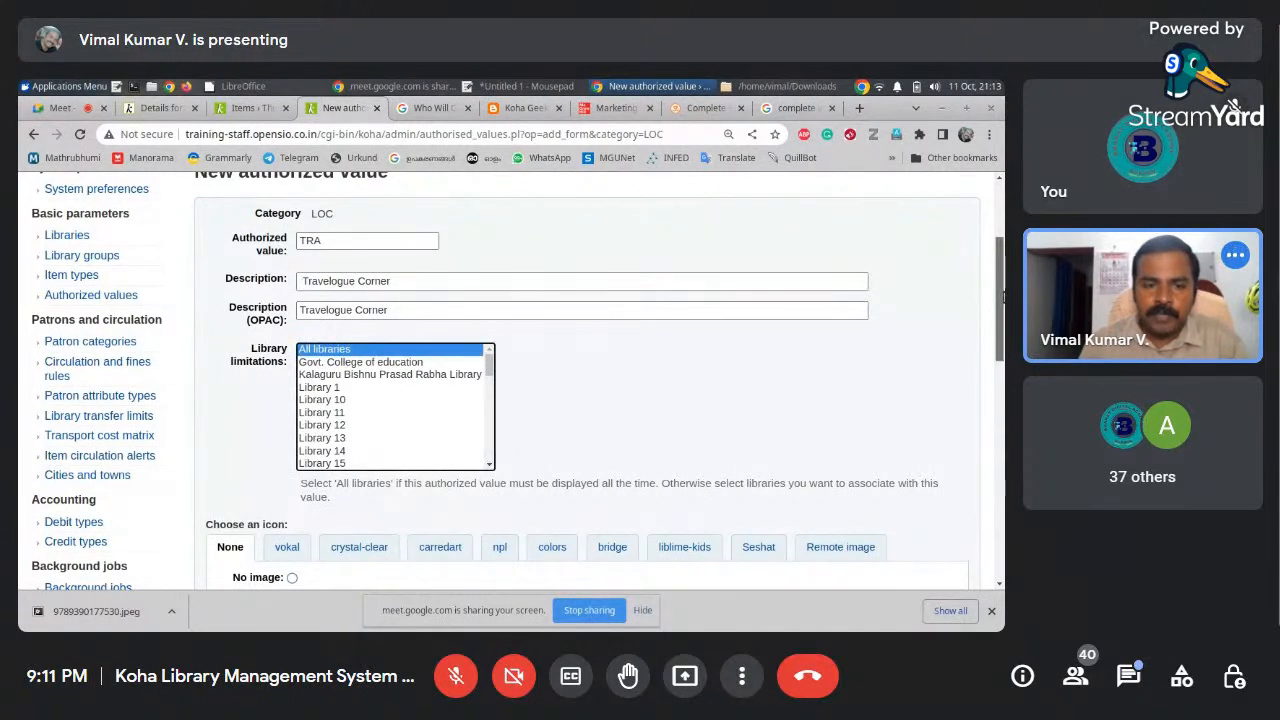
{"action": "scroll", "coordinate": [1000, 296], "scroll_direction": "down", "scroll_amount": 2}
{"action": "left_click", "coordinate": [230, 543]}
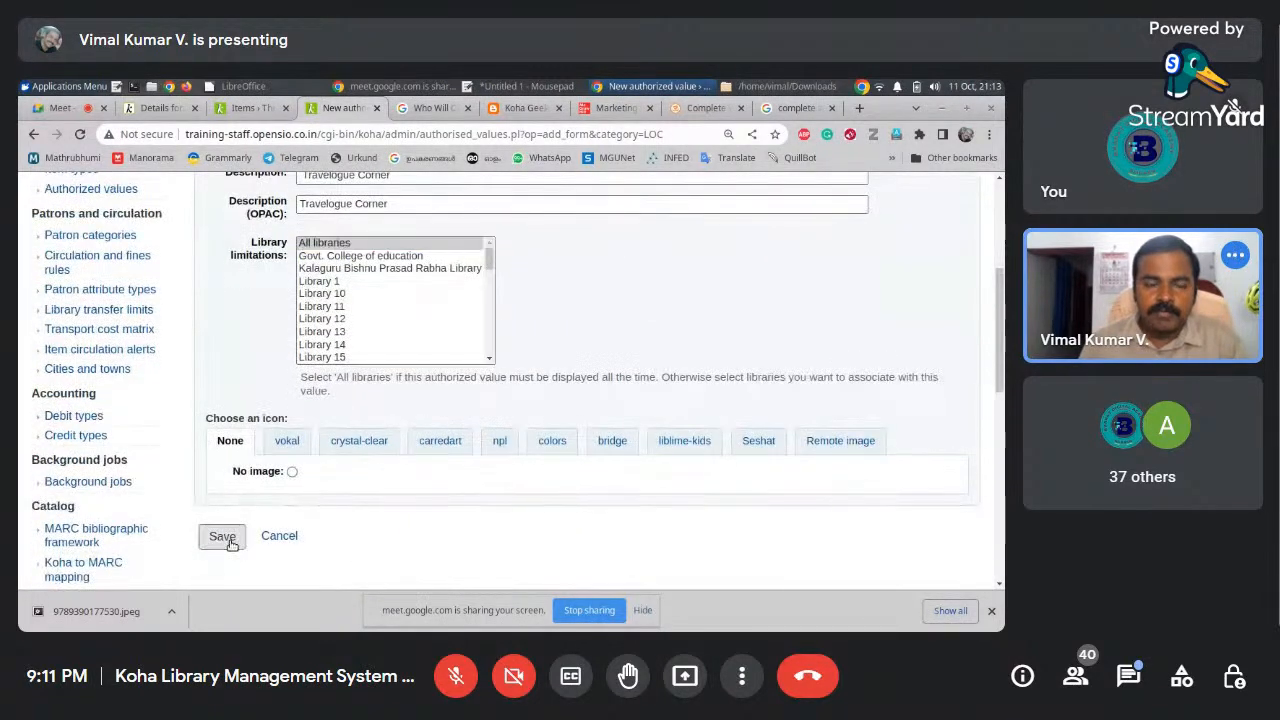
{"action": "scroll", "coordinate": [1000, 262], "scroll_direction": "up", "scroll_amount": 2}
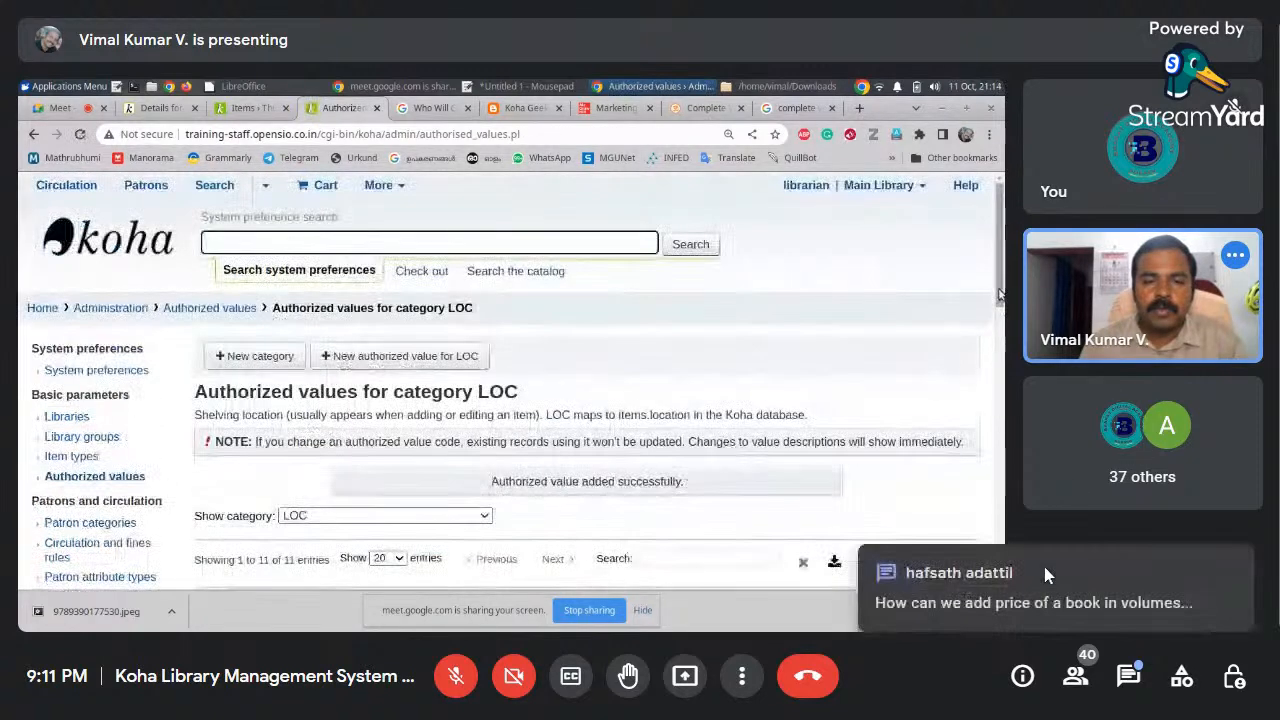
Open another blank LOC authorized value form and bring up the meeting chat
{"action": "left_click_drag", "start_coordinate": [998, 292], "coordinate": [998, 334]}
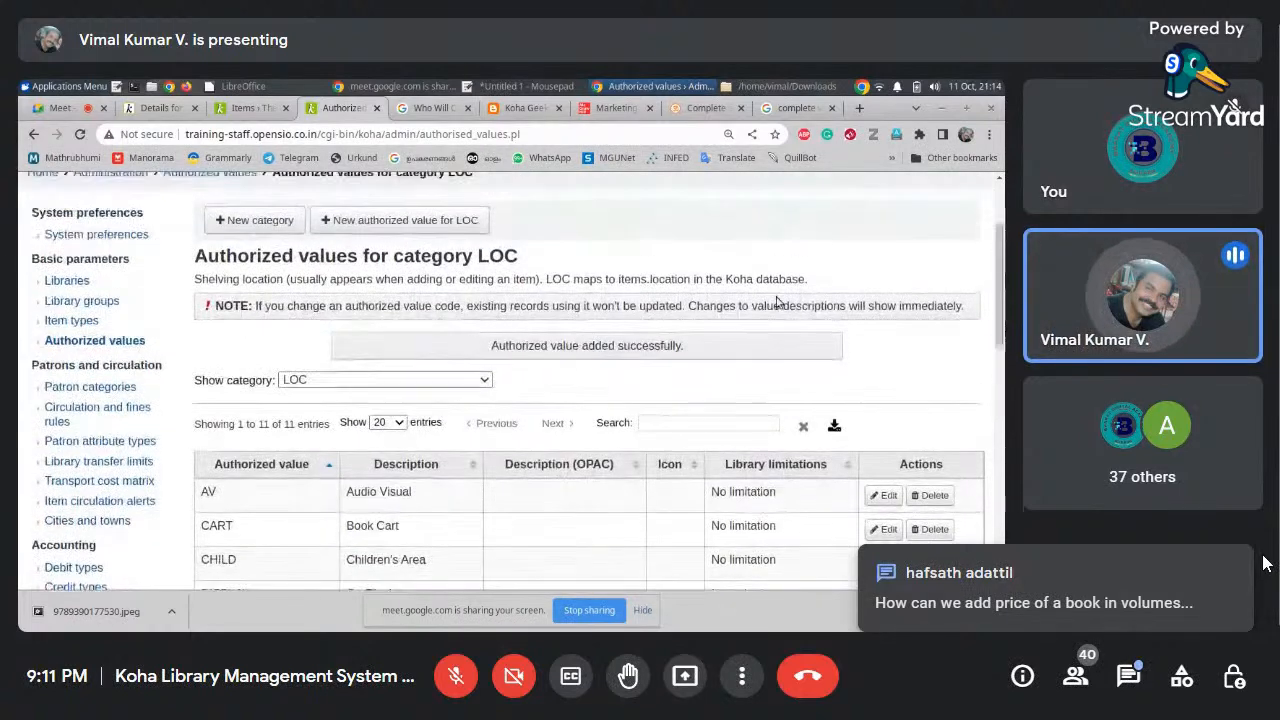
{"action": "left_click", "coordinate": [352, 227]}
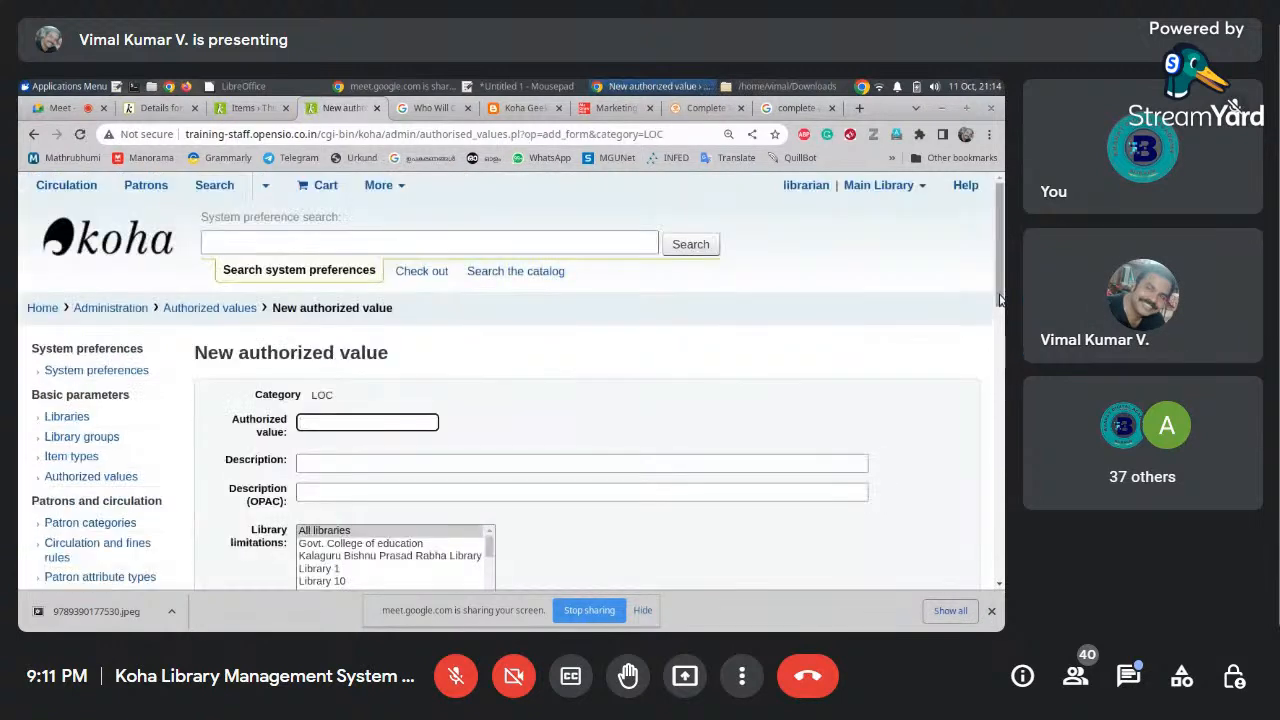
{"action": "scroll", "coordinate": [999, 298], "scroll_direction": "down", "scroll_amount": 2}
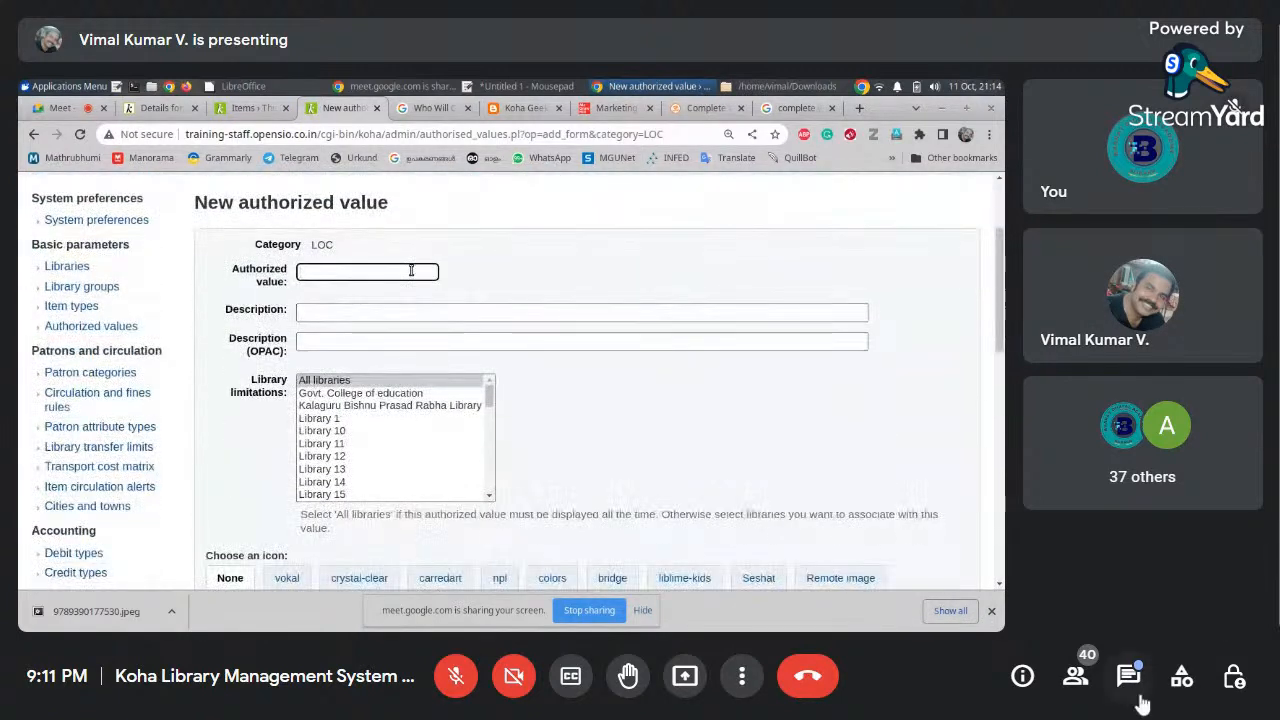
{"action": "left_click", "coordinate": [1130, 680]}
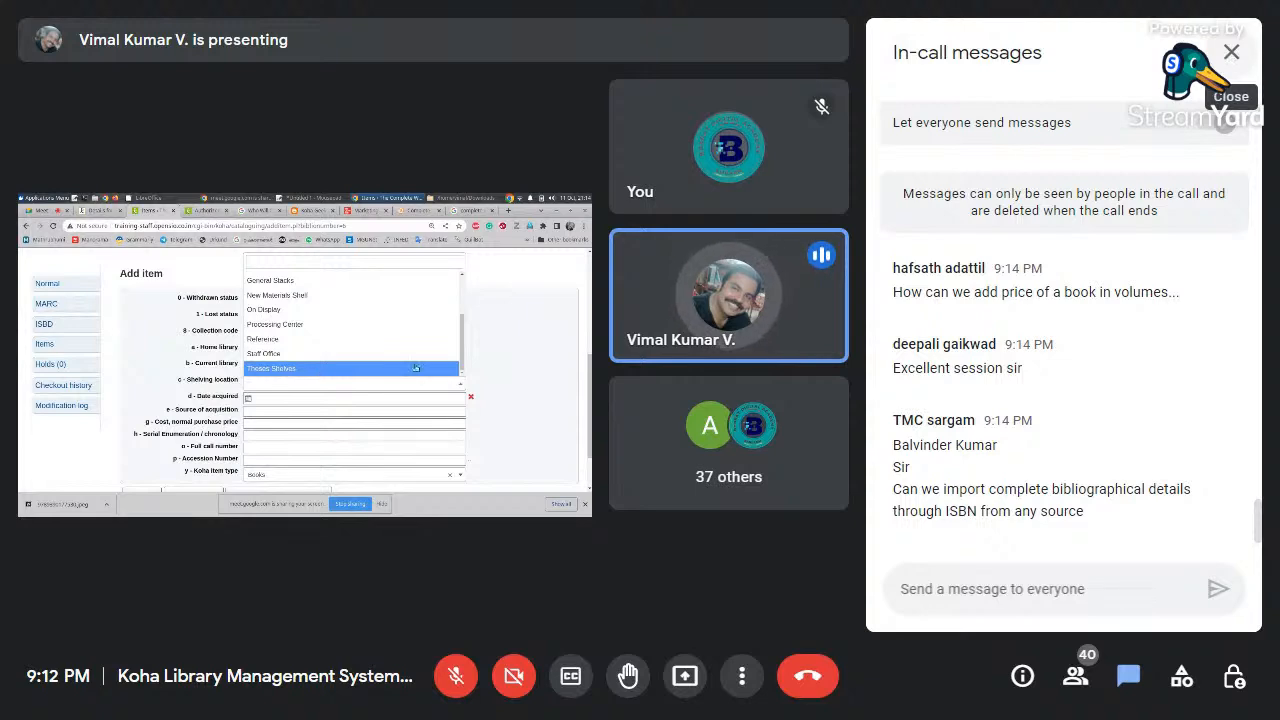
Close the chat, dismiss the Shelving location list, then briefly reopen and close chat
{"action": "left_click", "coordinate": [1229, 56]}
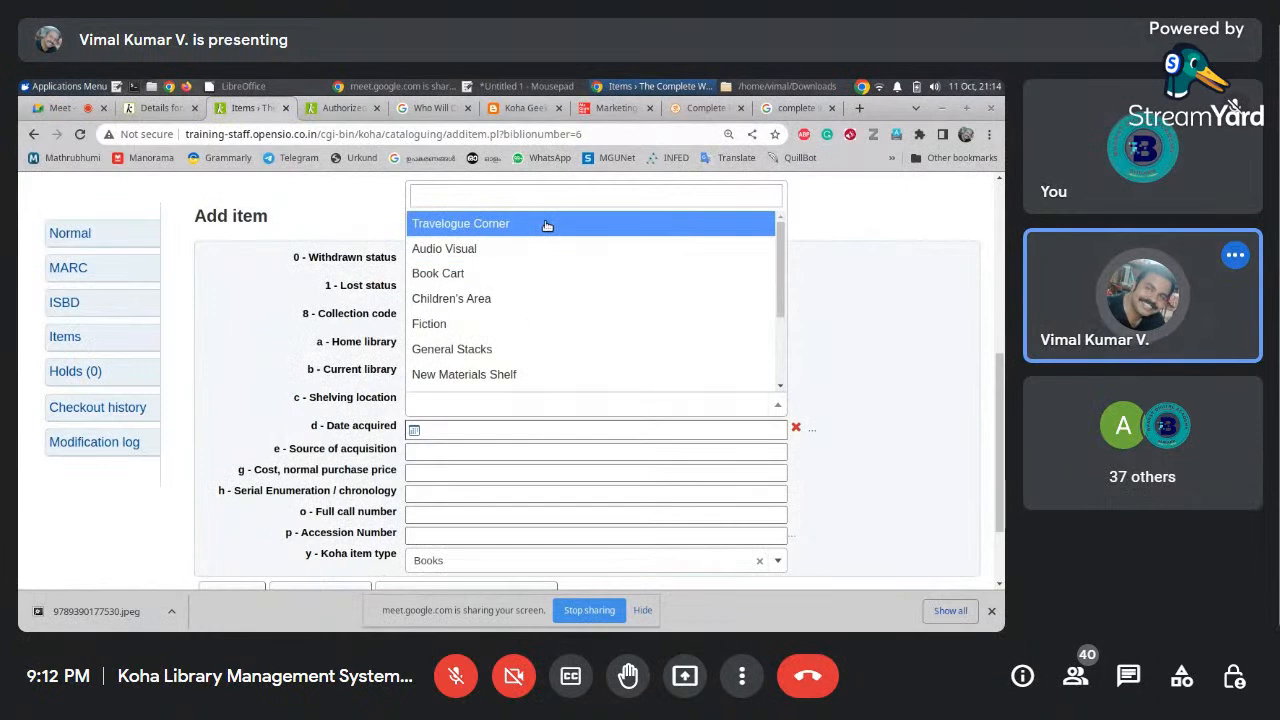
{"action": "left_click", "coordinate": [827, 267]}
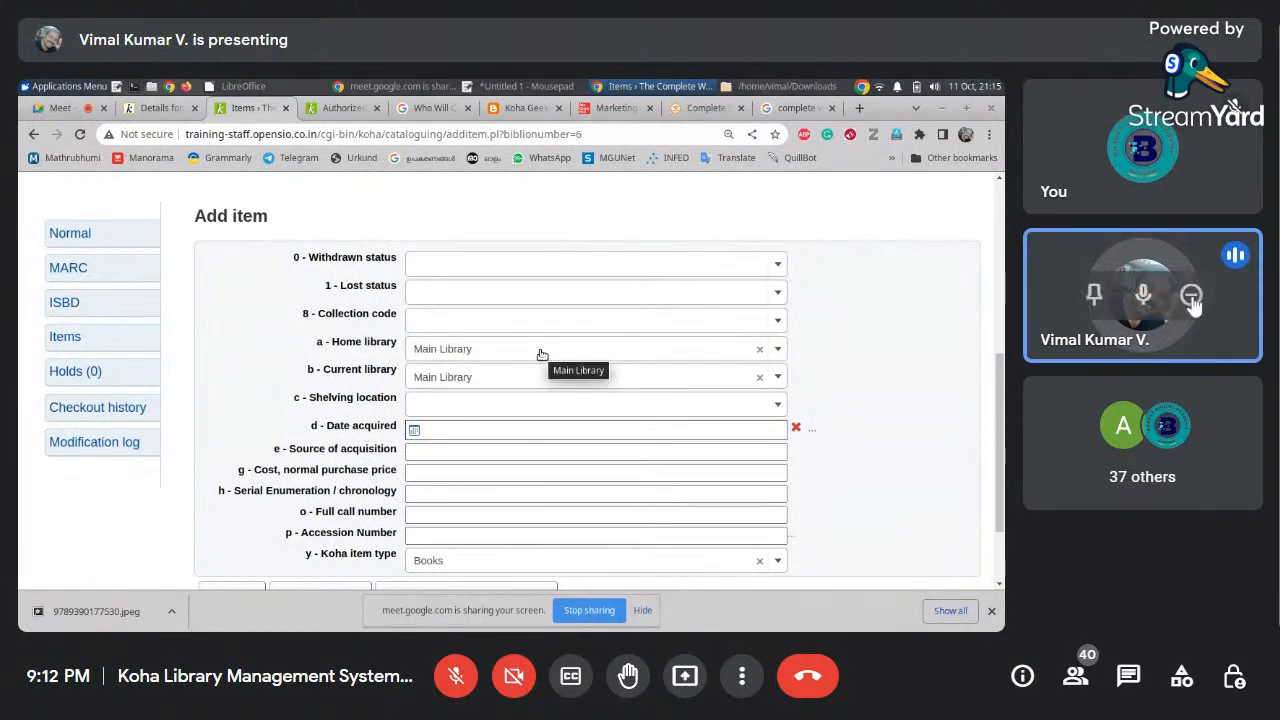
{"action": "left_click", "coordinate": [1130, 678]}
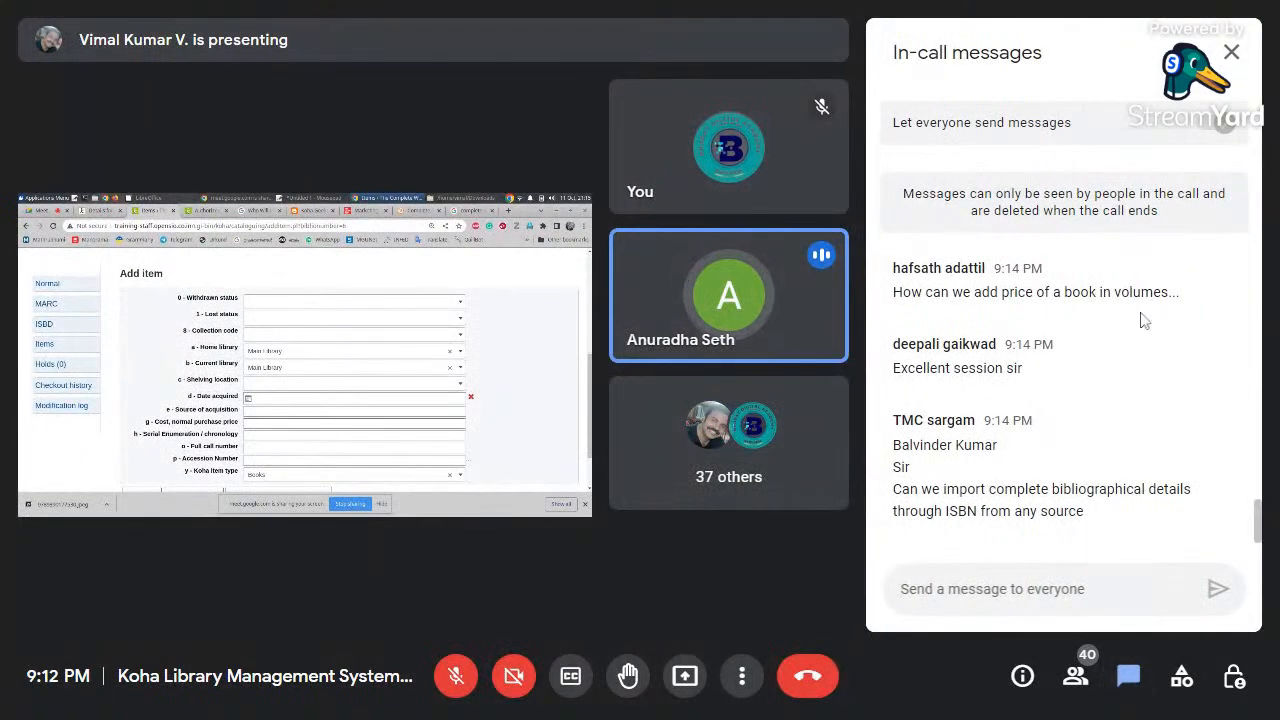
{"action": "left_click", "coordinate": [1232, 53]}
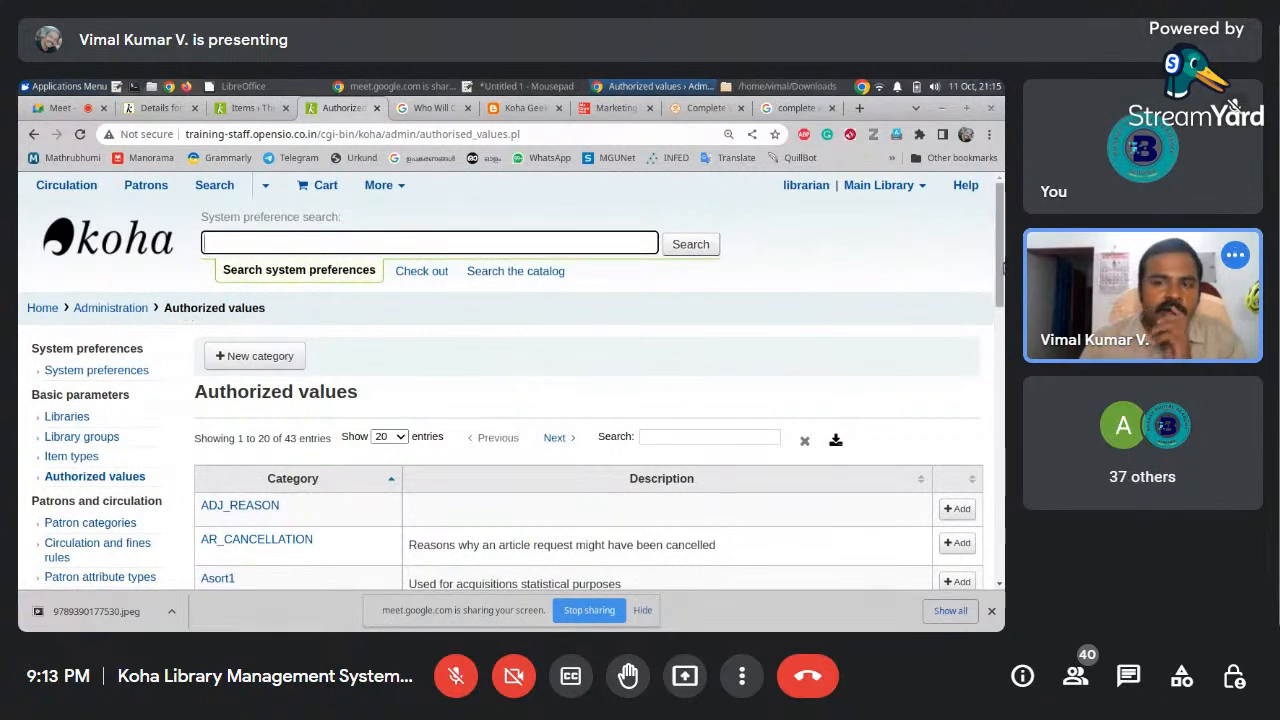
Review the CCODE values FIC, NFIC and REF, then return to the category list
{"action": "left_click_drag", "start_coordinate": [1003, 266], "coordinate": [1000, 396]}
{"action": "left_click", "coordinate": [222, 381]}
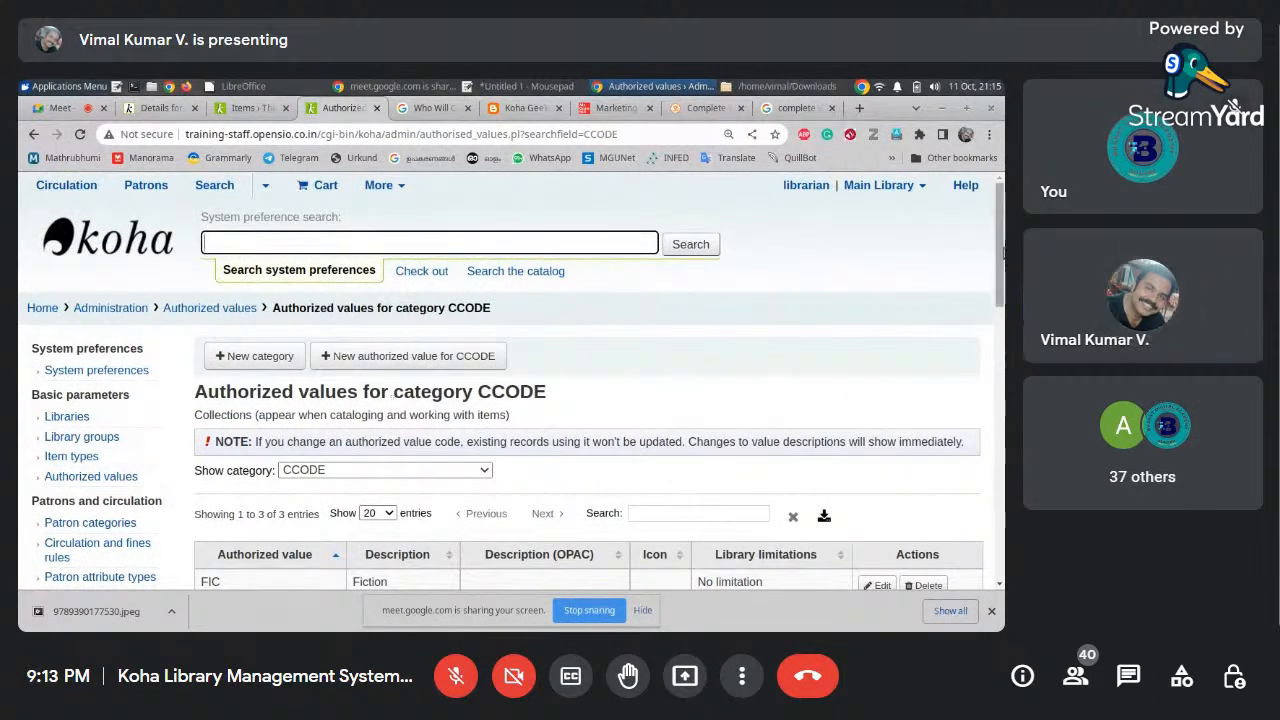
{"action": "left_click_drag", "start_coordinate": [1000, 268], "coordinate": [1000, 320]}
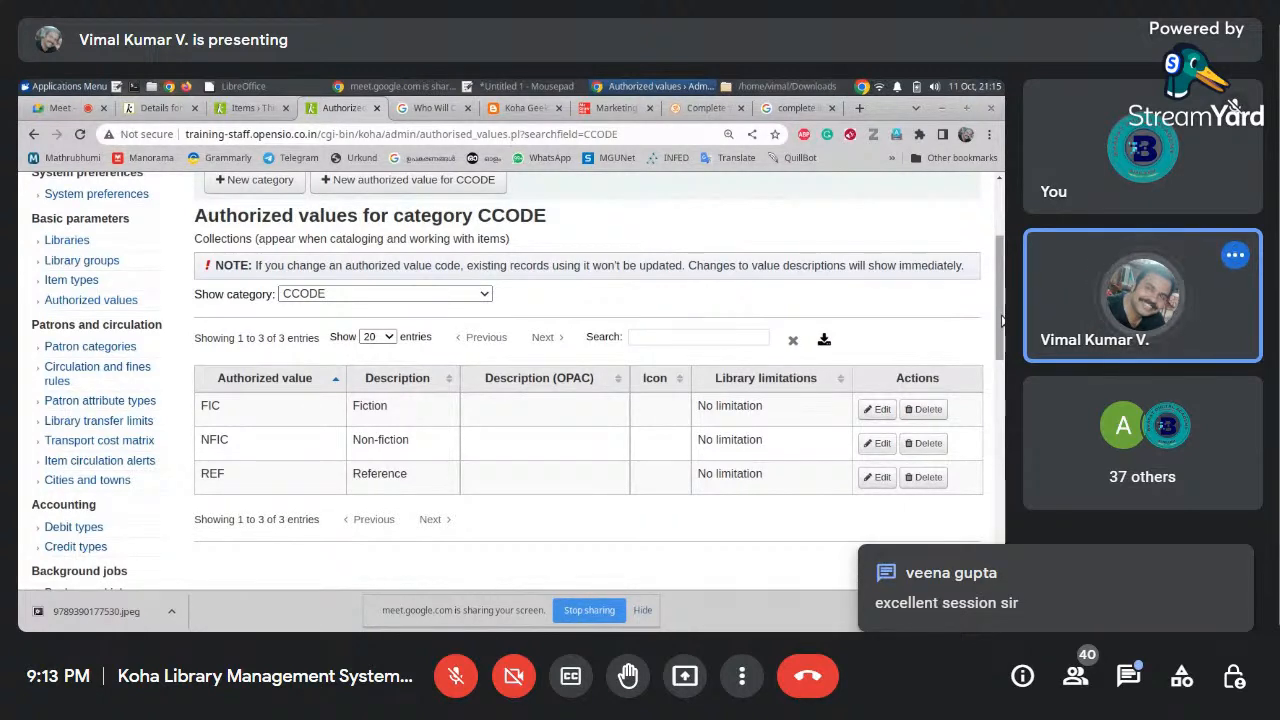
{"action": "left_click_drag", "start_coordinate": [1000, 269], "coordinate": [1000, 267]}
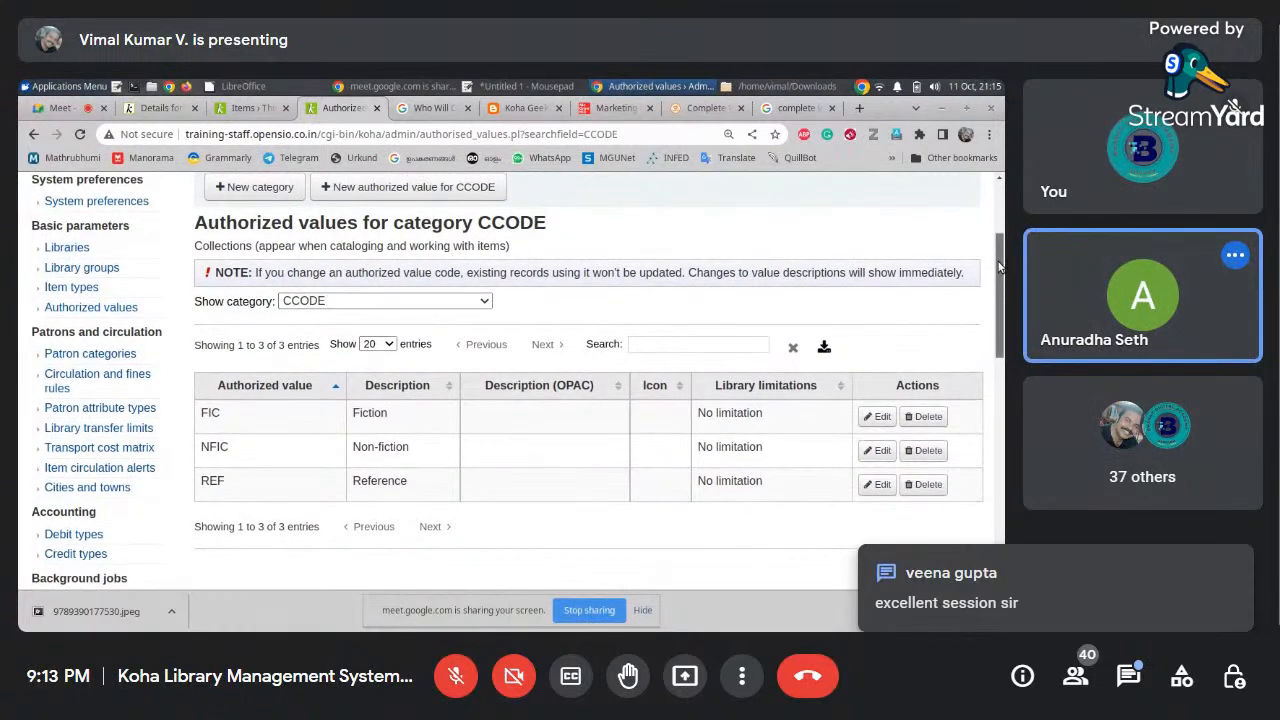
{"action": "scroll", "coordinate": [998, 267], "scroll_direction": "up", "scroll_amount": 1}
{"action": "left_click", "coordinate": [222, 222]}
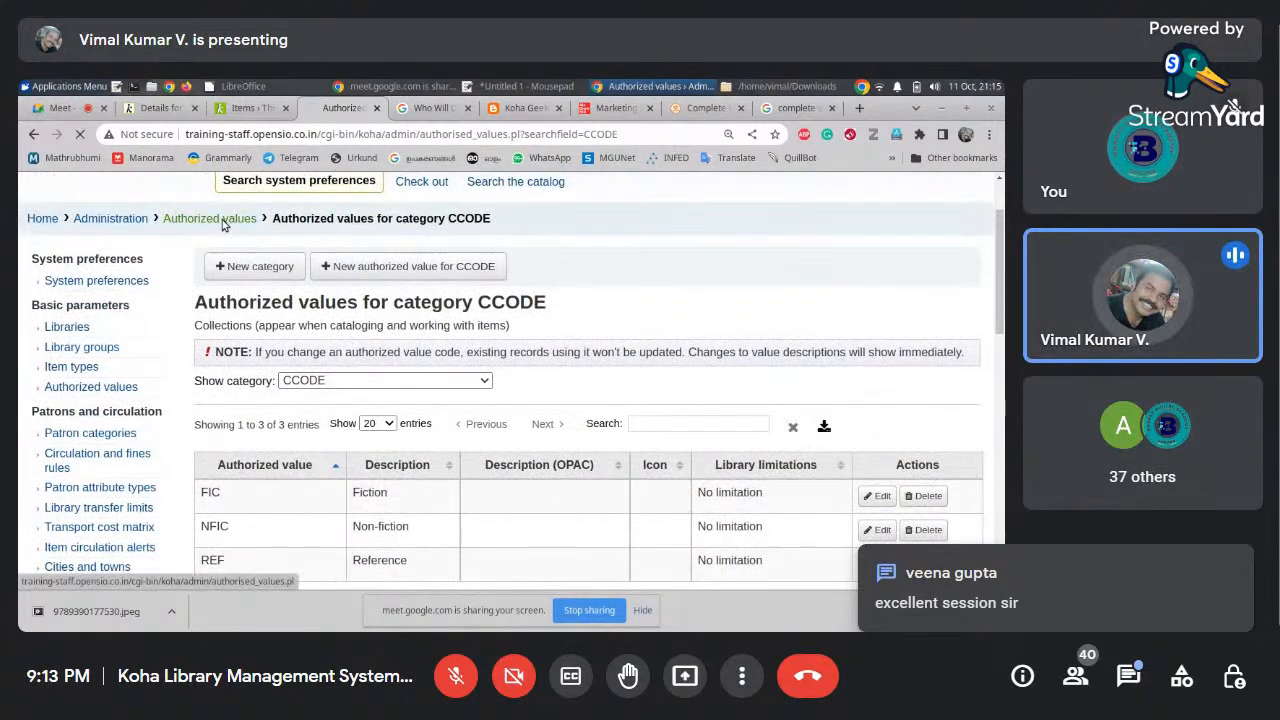
{"action": "left_click", "coordinate": [1129, 678]}
{"action": "left_click", "coordinate": [1129, 678]}
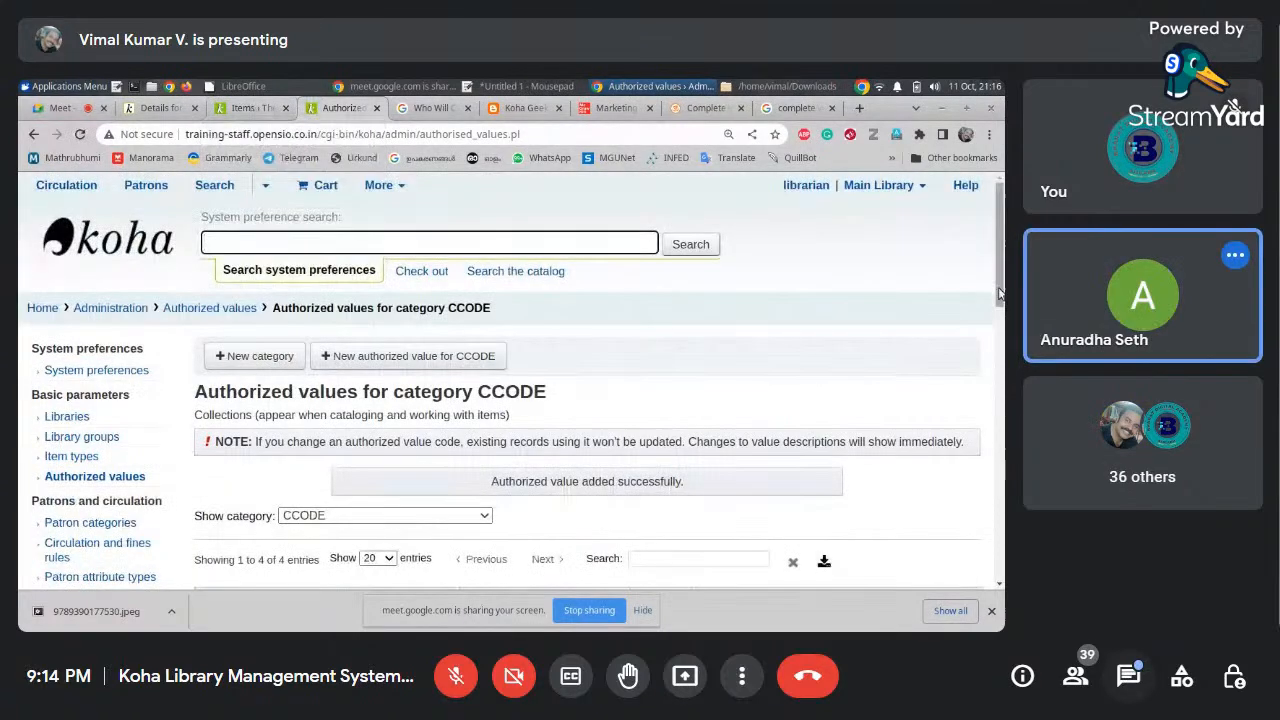
{"action": "scroll", "coordinate": [998, 293], "scroll_direction": "down", "scroll_amount": 3}
{"action": "scroll", "coordinate": [998, 293], "scroll_direction": "up", "scroll_amount": 1}
Reload the record's Items page, recheck the CCODE values, return to Items and open chat
{"action": "left_click", "coordinate": [250, 107]}
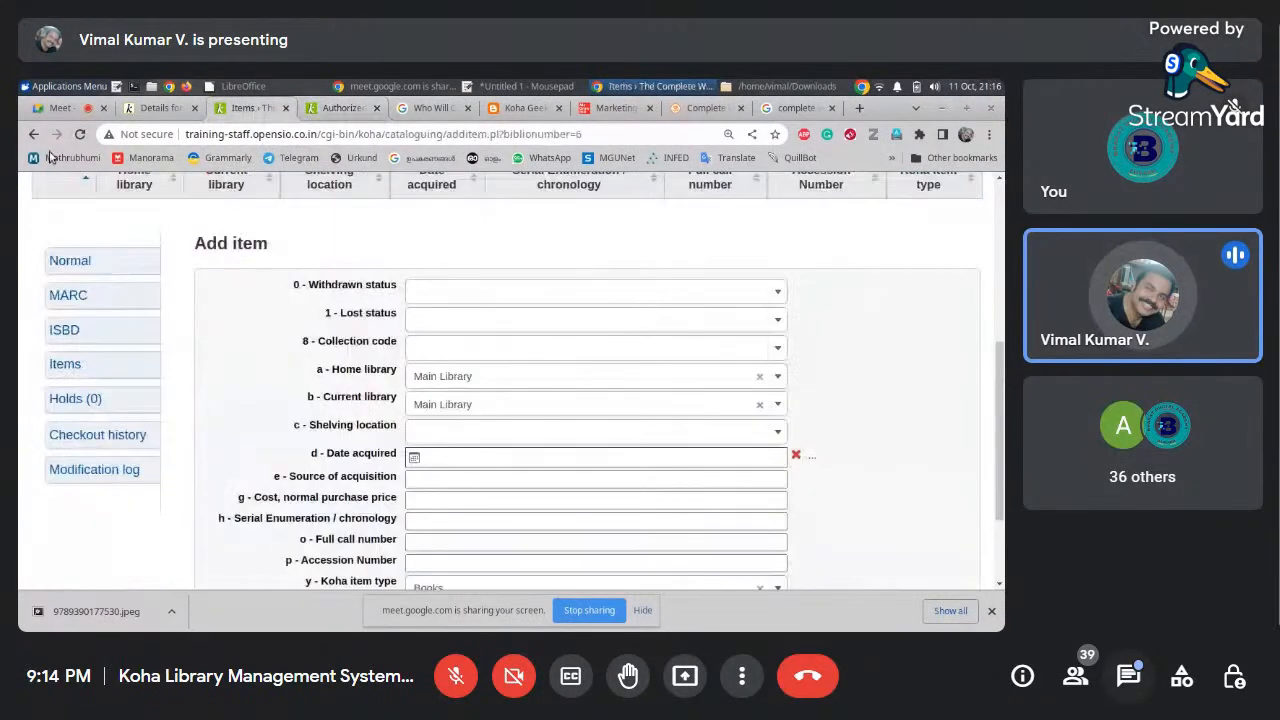
{"action": "left_click", "coordinate": [78, 134]}
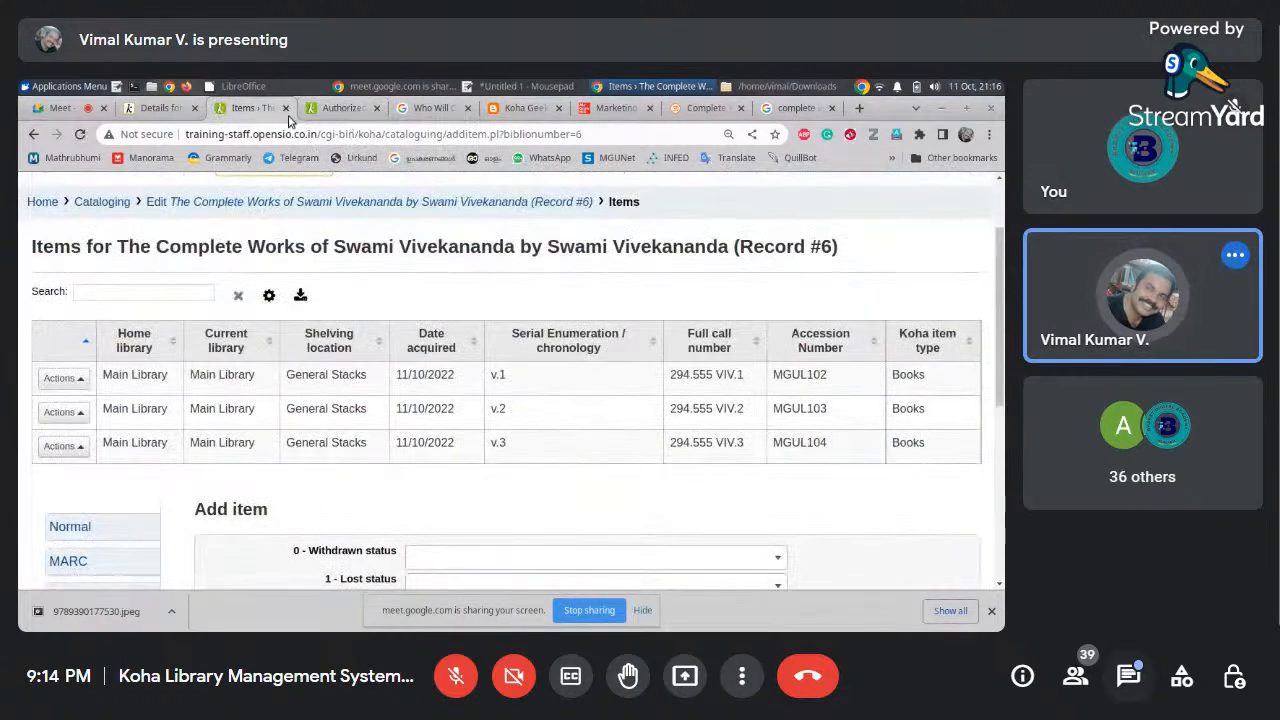
{"action": "left_click", "coordinate": [340, 107]}
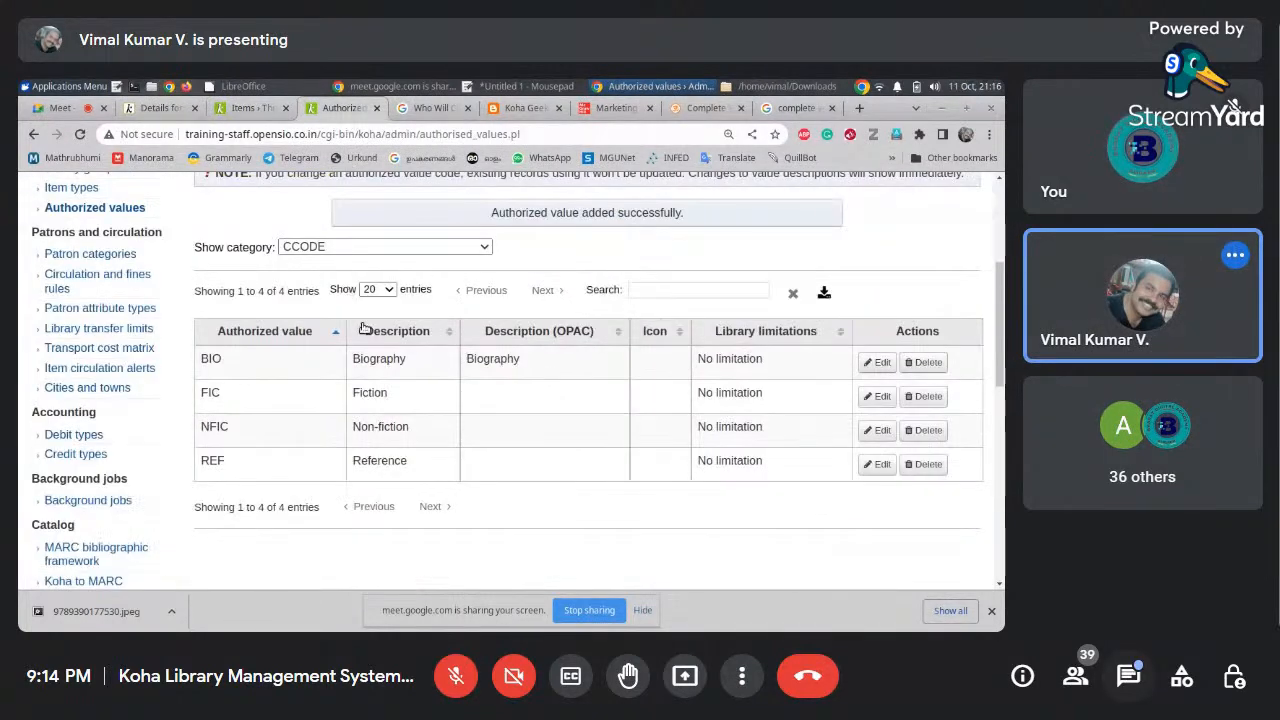
{"action": "left_click", "coordinate": [250, 107]}
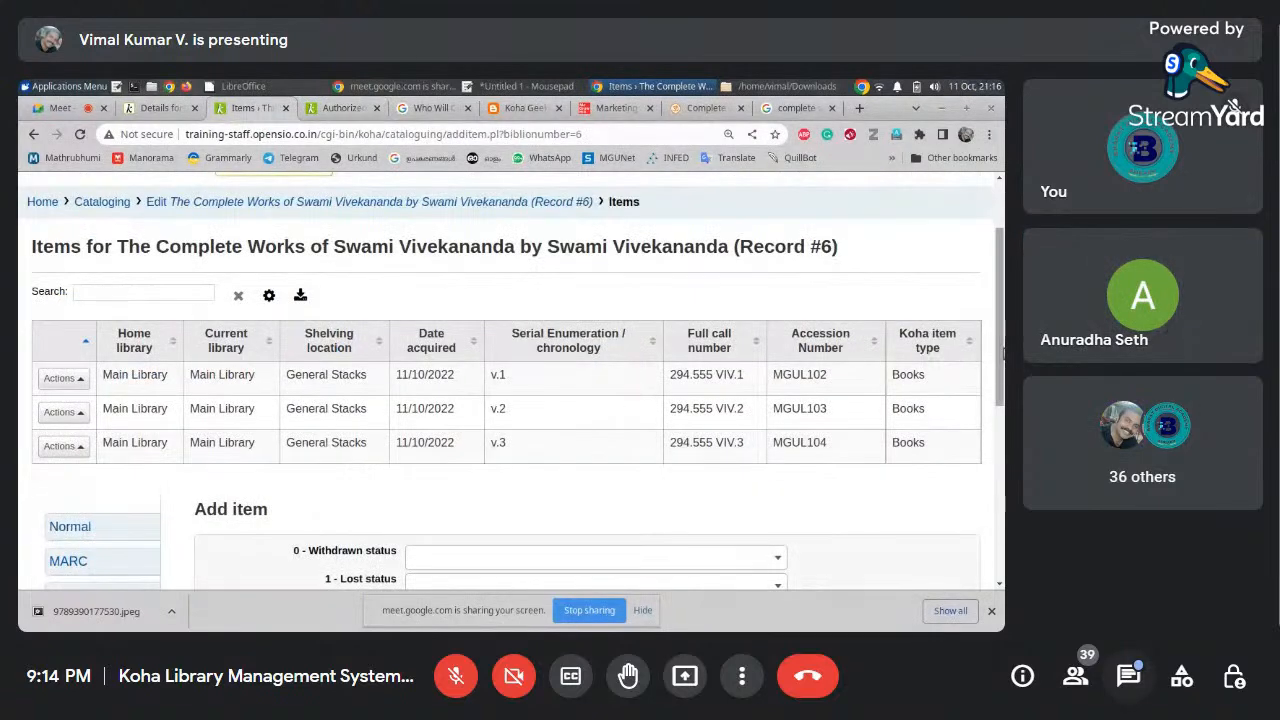
{"action": "left_click", "coordinate": [1128, 676]}
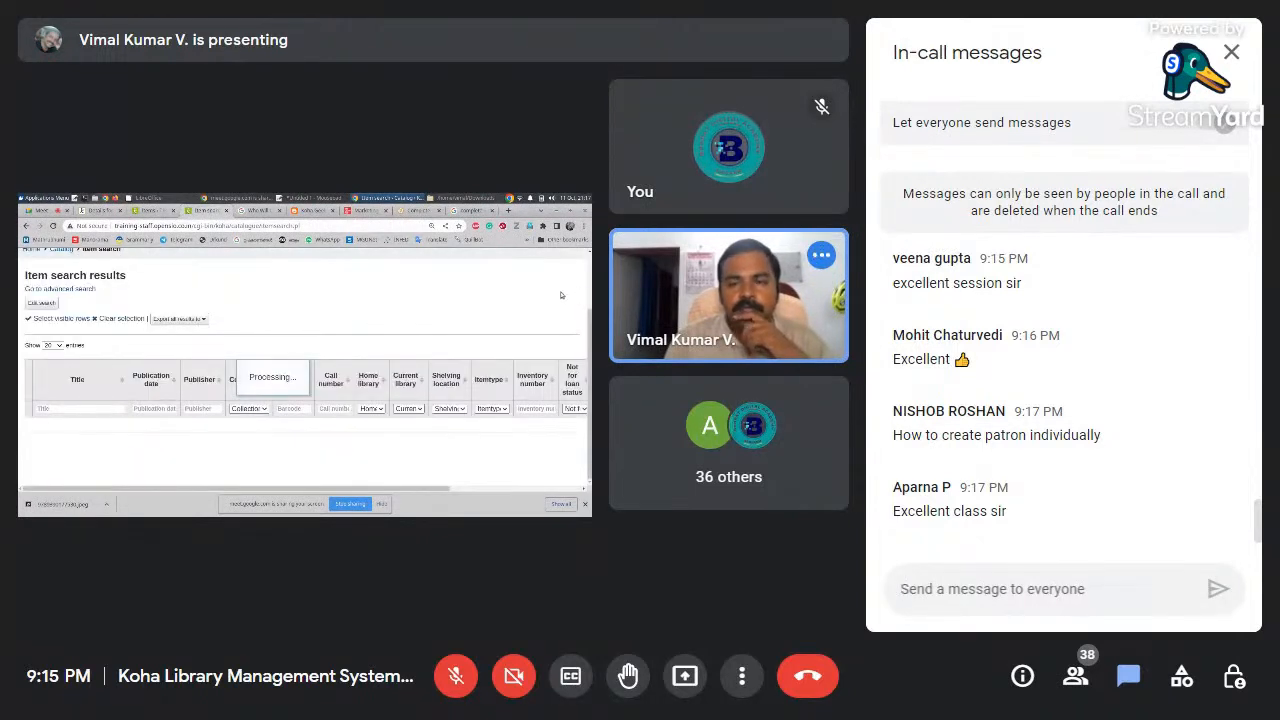
Hide the chat to review the Reference item result, then reopen and scroll back through the chat messages
{"action": "left_click", "coordinate": [1232, 52]}
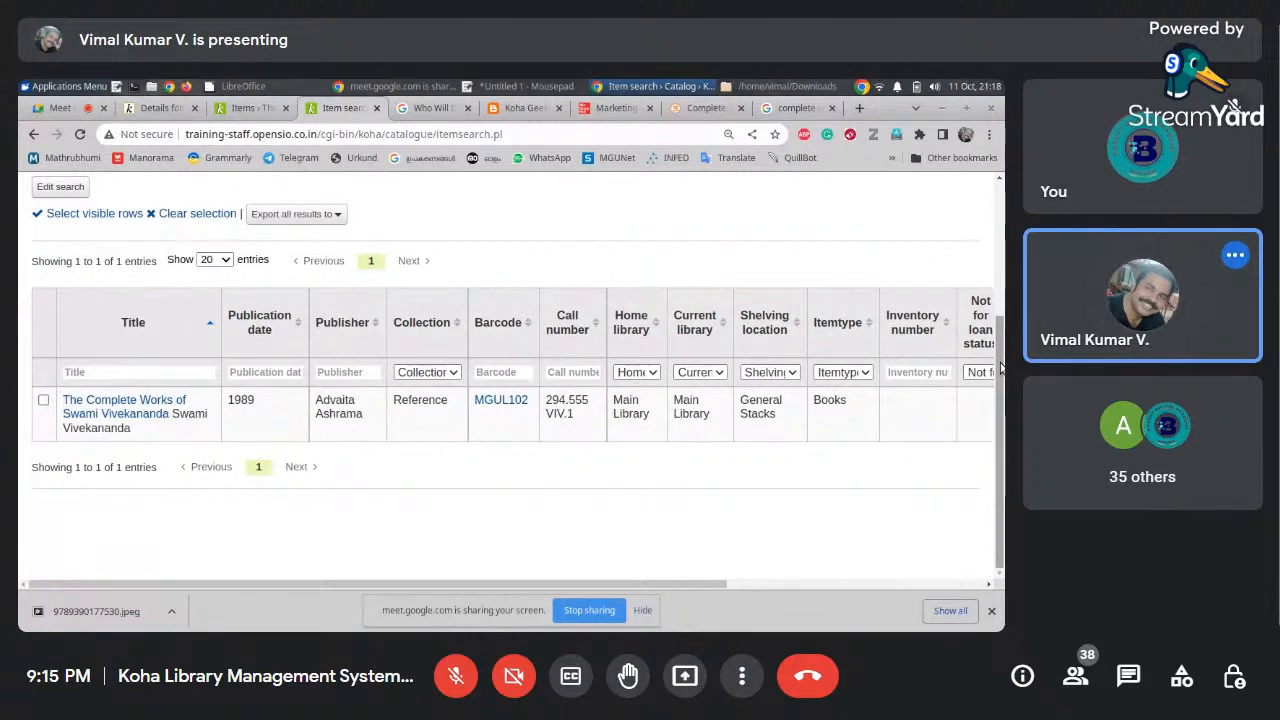
{"action": "left_click", "coordinate": [1128, 676]}
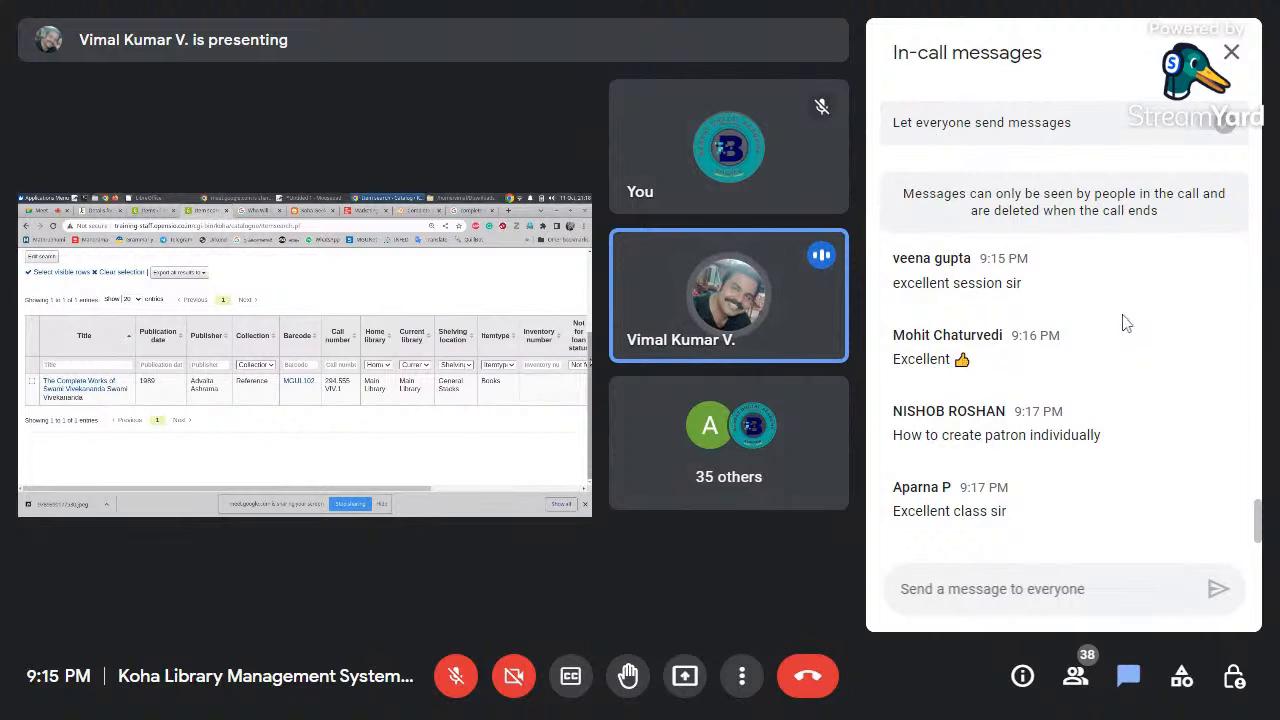
{"action": "scroll", "coordinate": [1124, 320], "scroll_direction": "up", "scroll_amount": 3}
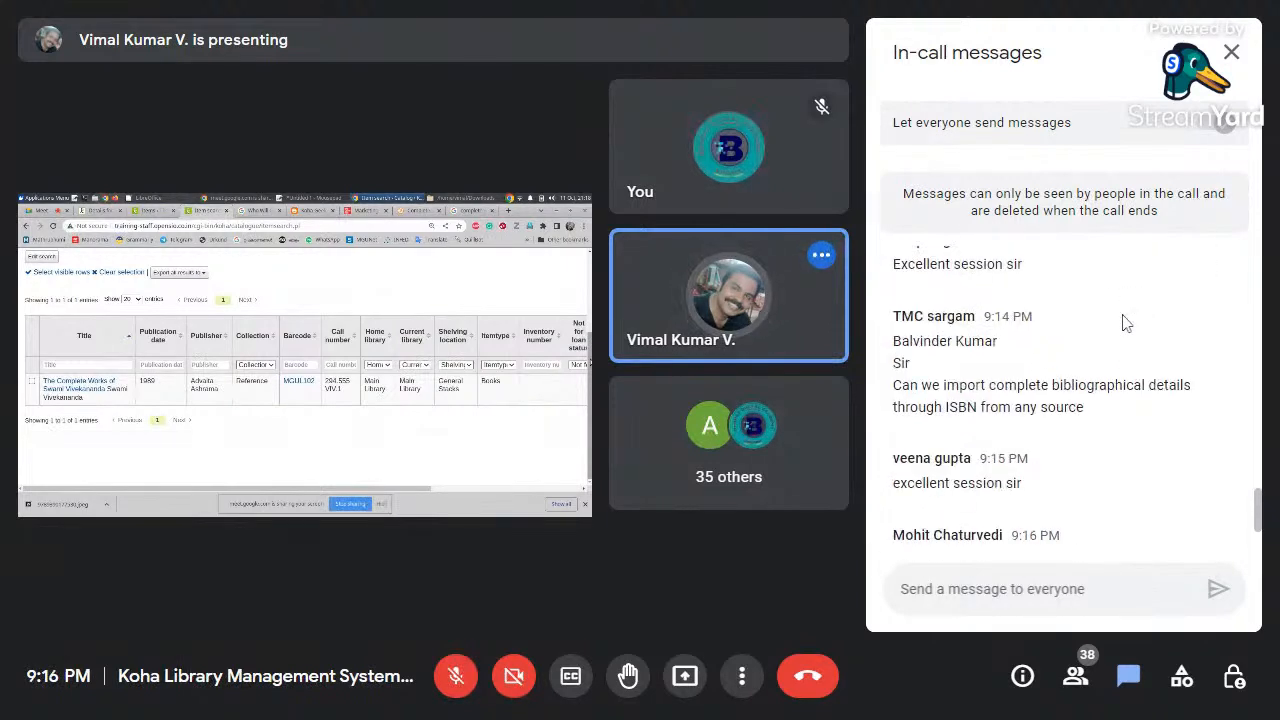
{"action": "scroll", "coordinate": [1124, 322], "scroll_direction": "up", "scroll_amount": 1}
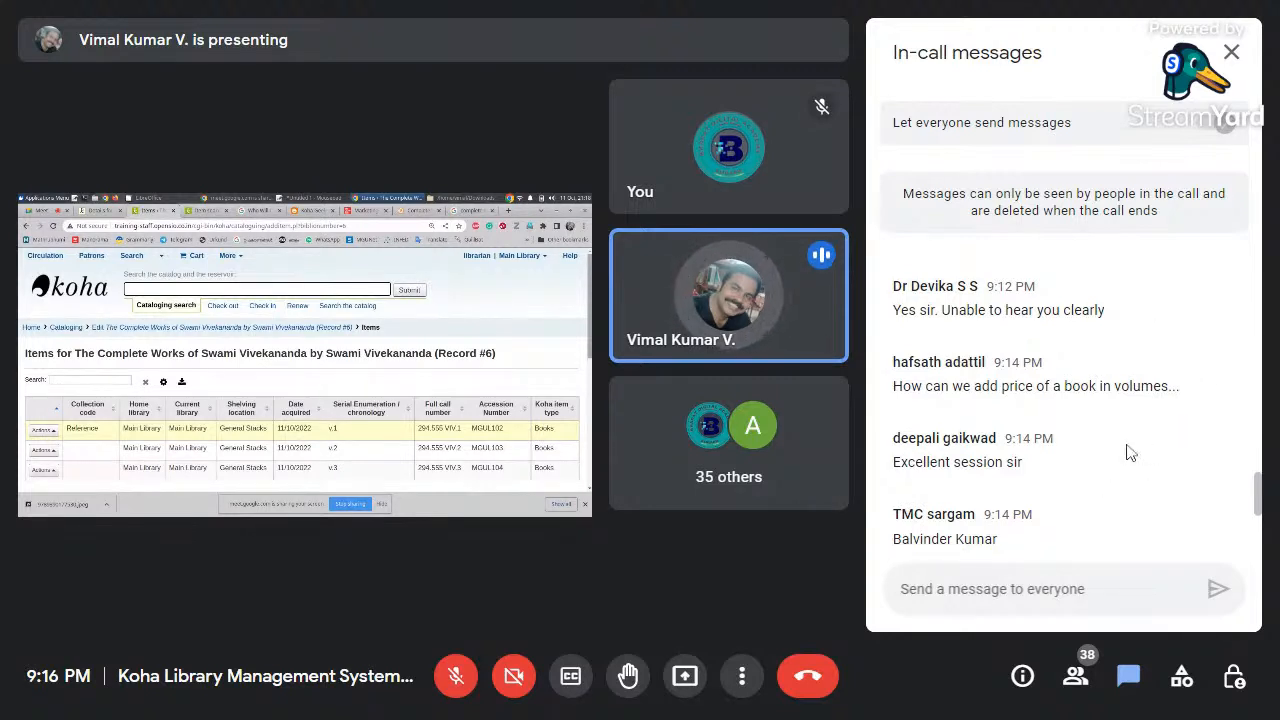
{"action": "scroll", "coordinate": [1127, 453], "scroll_direction": "up", "scroll_amount": 1}
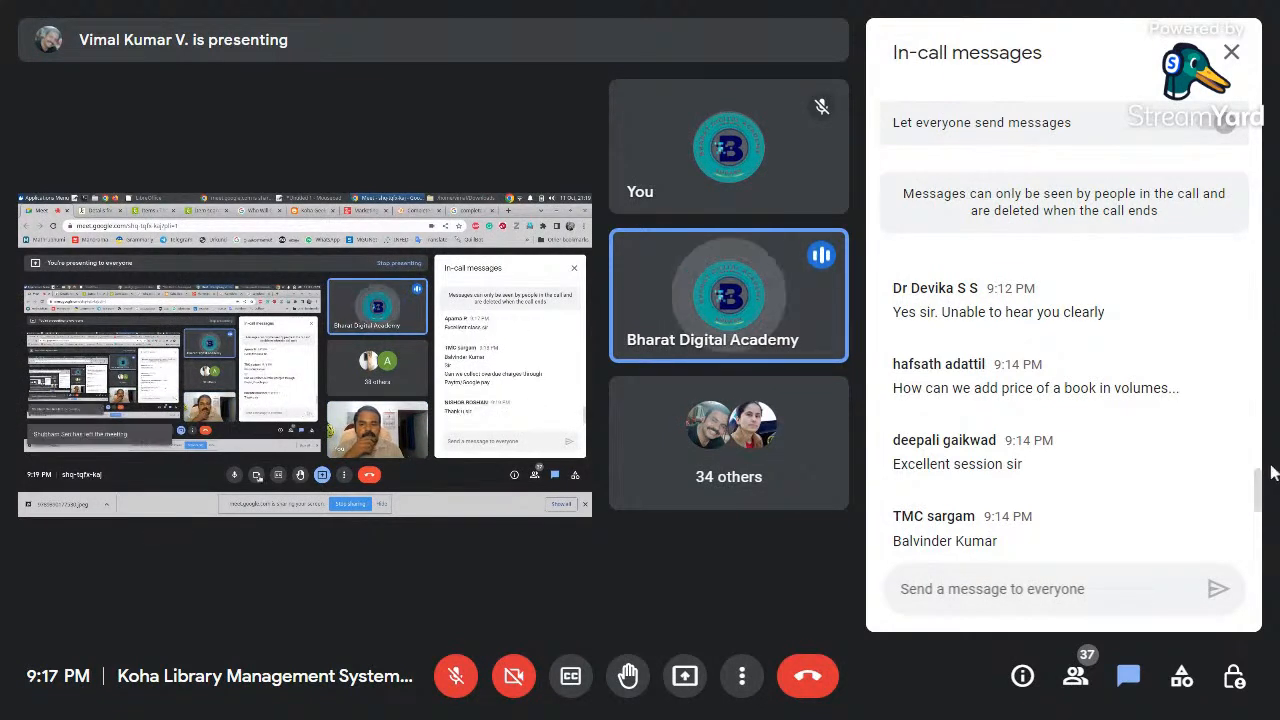
{"action": "left_click", "coordinate": [1232, 53]}
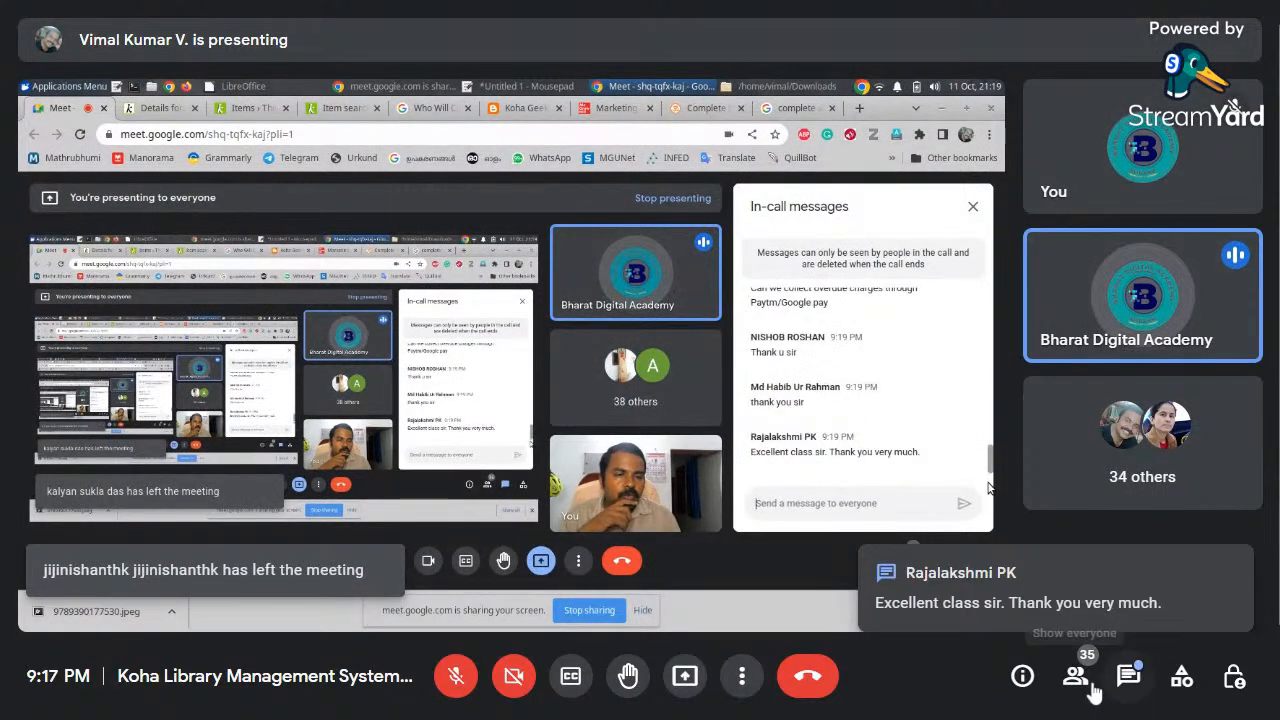
Turn off the camera and mute the microphone
{"action": "left_click", "coordinate": [1128, 676]}
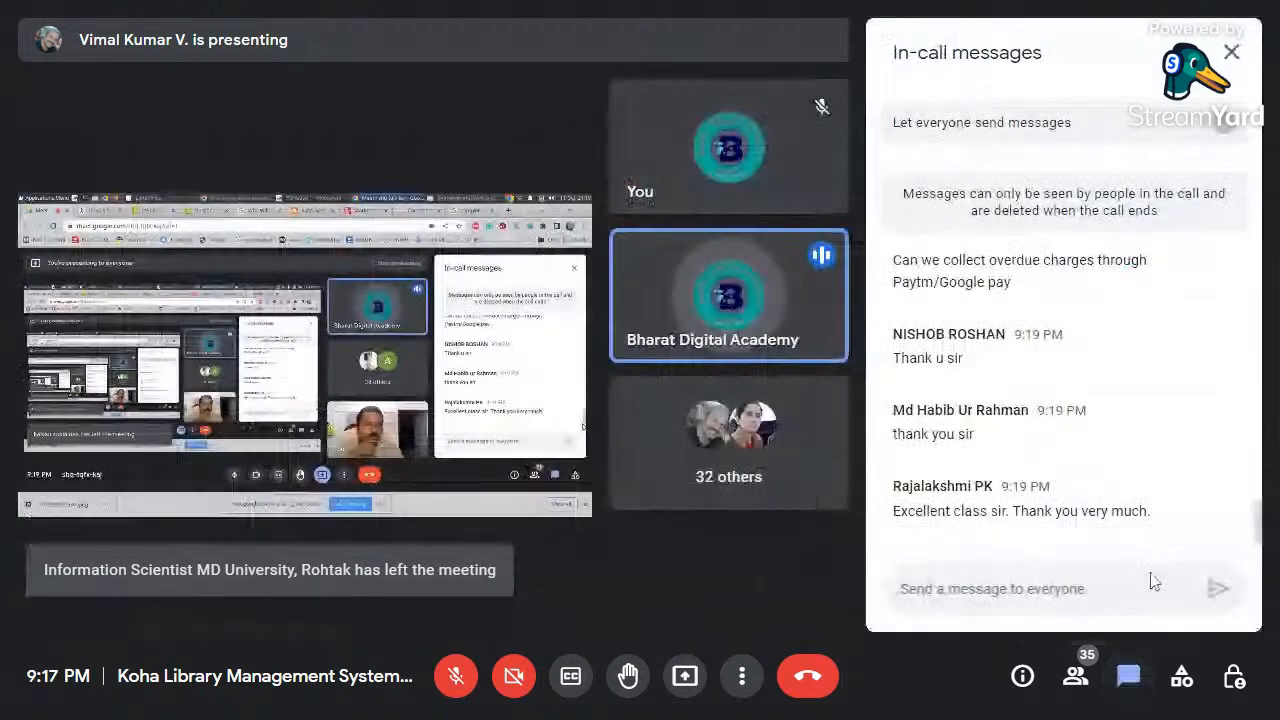
{"action": "left_click", "coordinate": [1232, 53]}
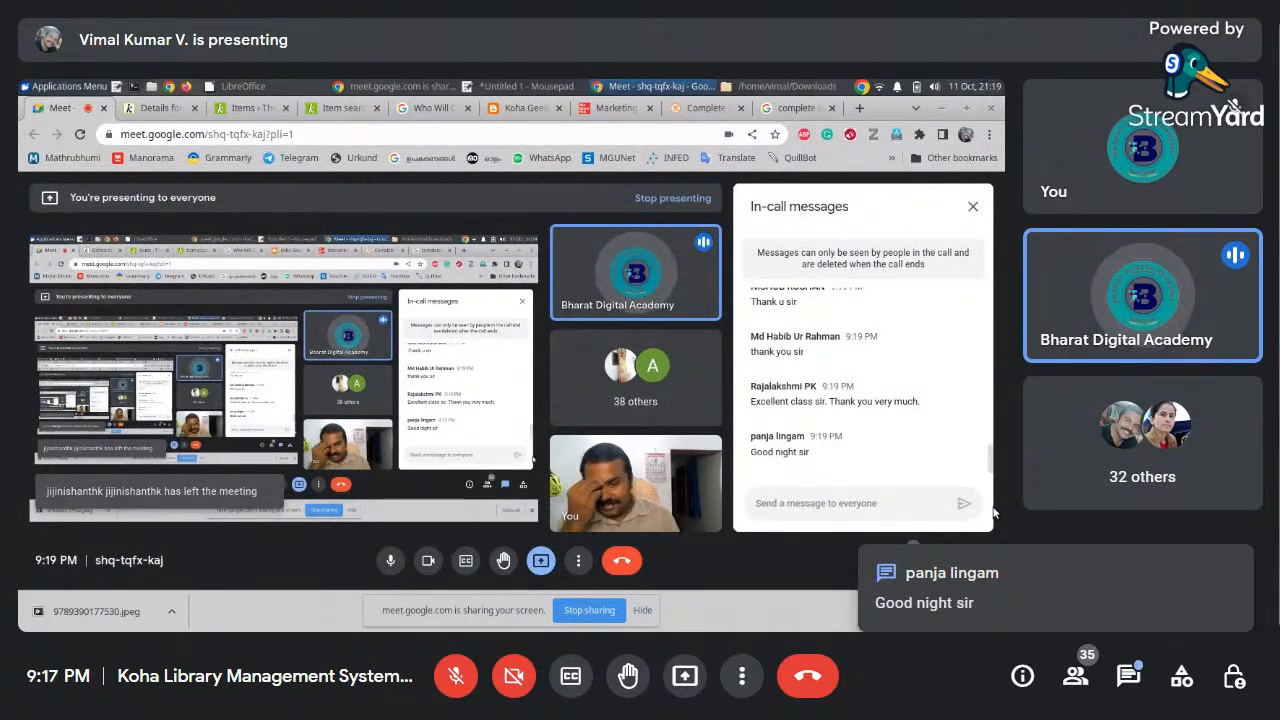
{"action": "left_click", "coordinate": [427, 561]}
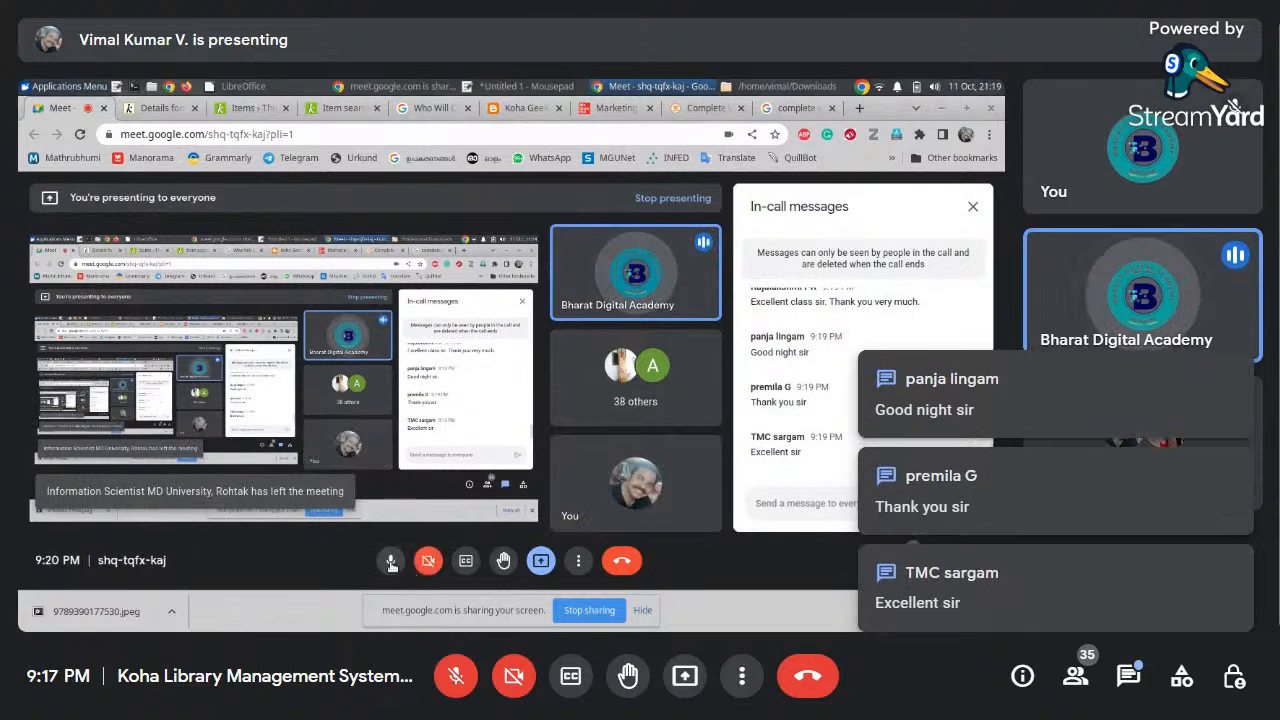
{"action": "left_click", "coordinate": [391, 561]}
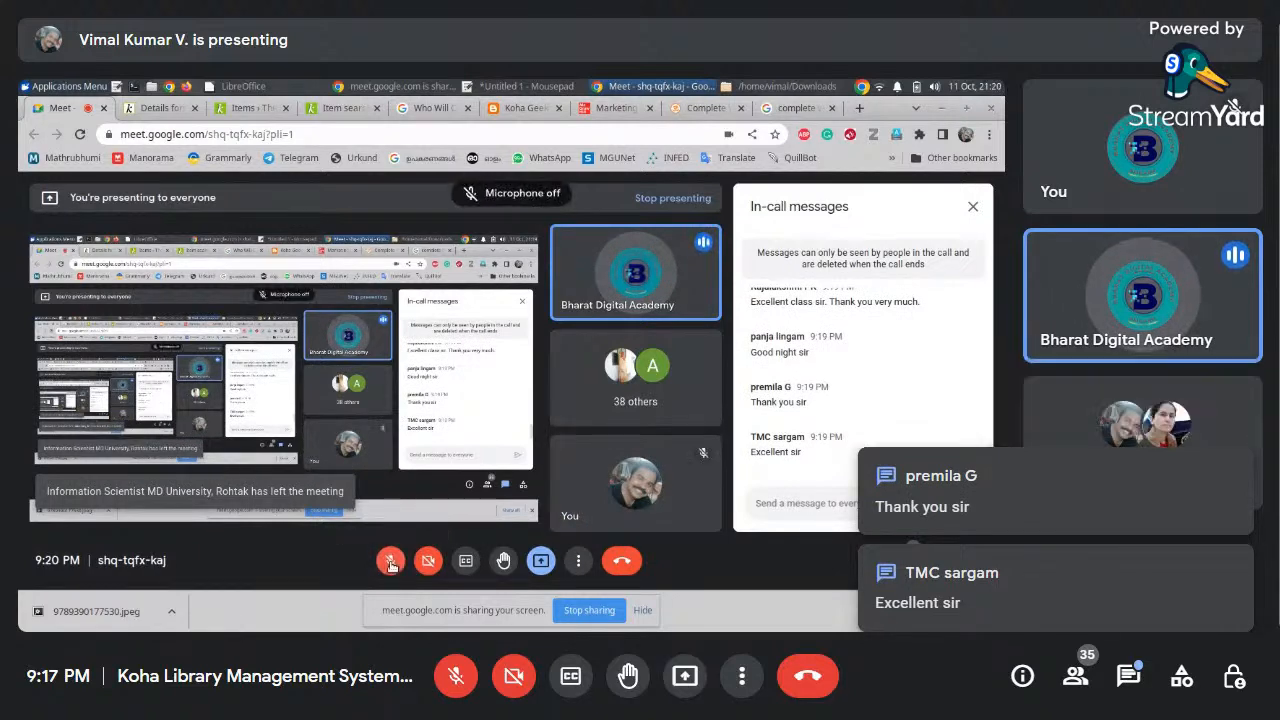
Close every browser tab except the meeting, including the Koha tabs, and stop presenting
{"action": "left_click", "coordinate": [648, 109]}
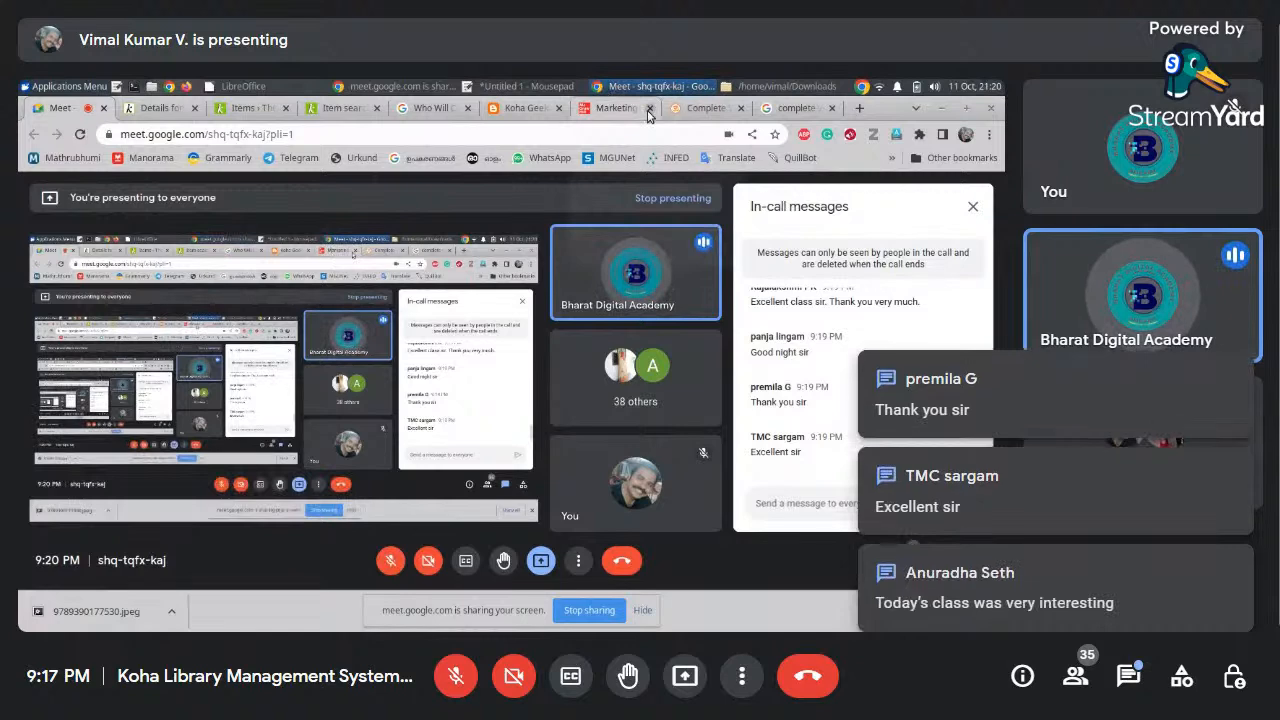
{"action": "left_click", "coordinate": [648, 109]}
{"action": "left_click", "coordinate": [648, 109]}
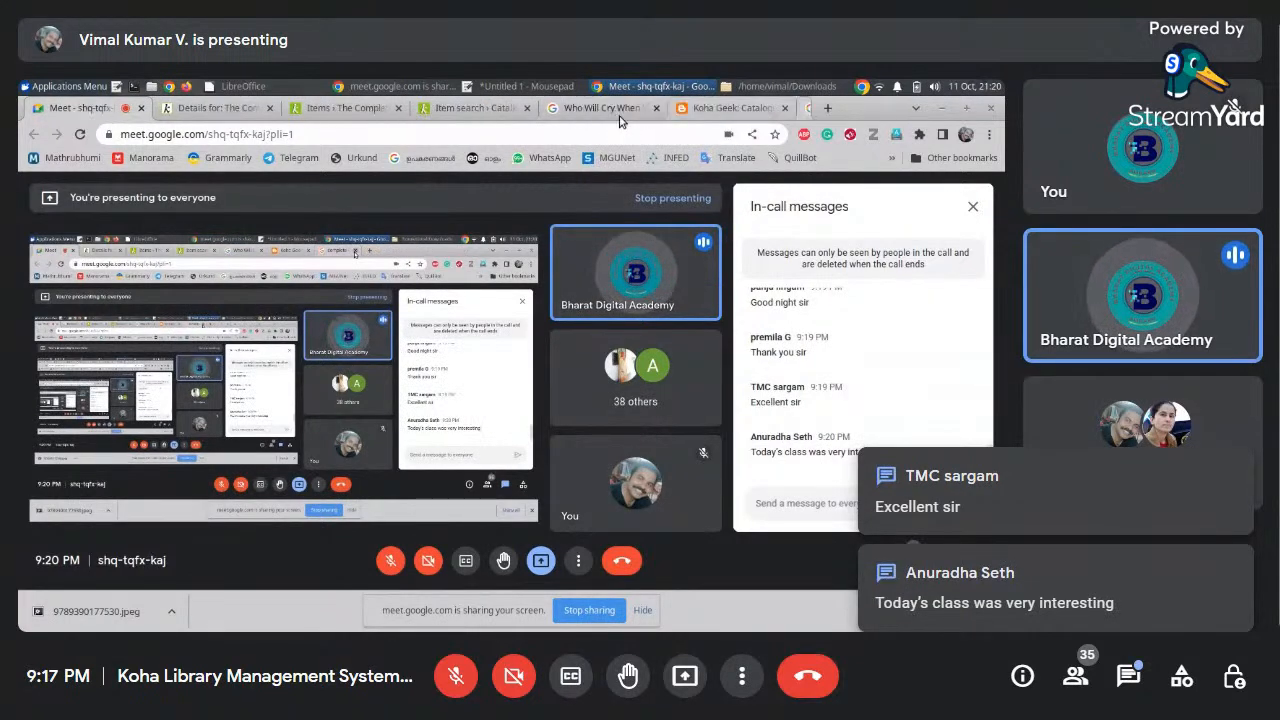
{"action": "left_click", "coordinate": [830, 108]}
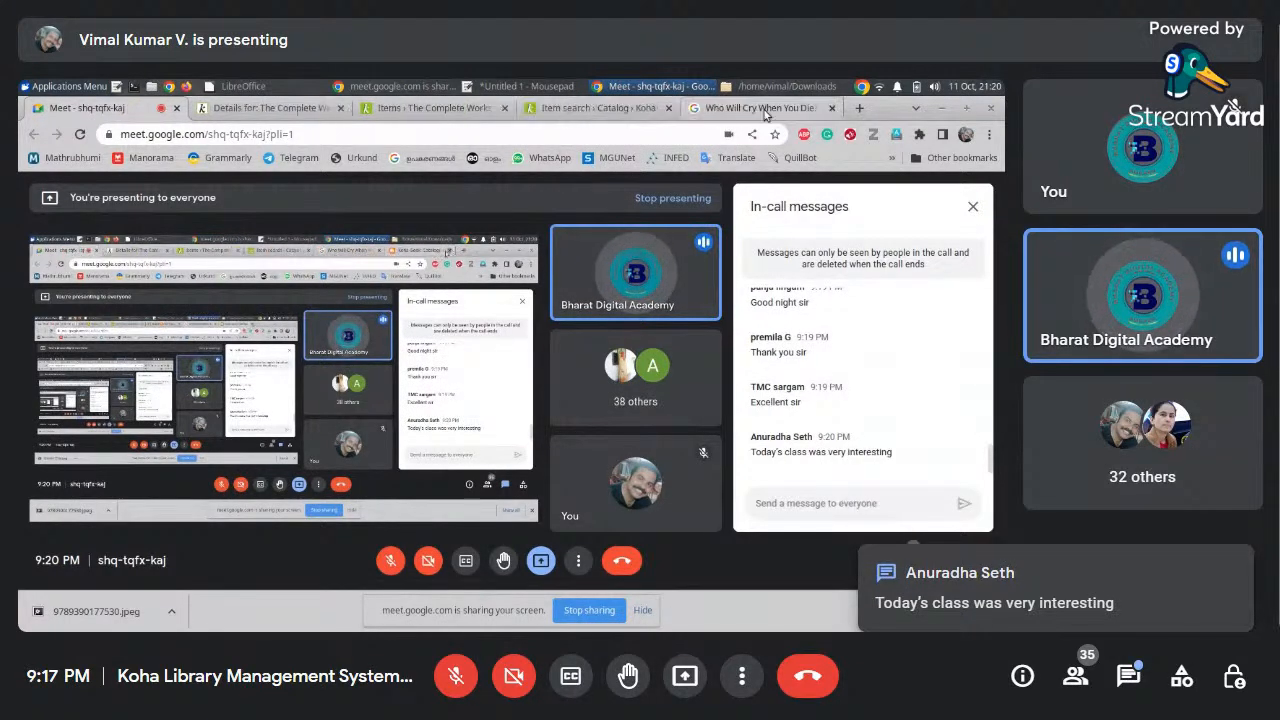
{"action": "left_click", "coordinate": [830, 108]}
{"action": "left_click", "coordinate": [668, 108]}
{"action": "left_click", "coordinate": [530, 108]}
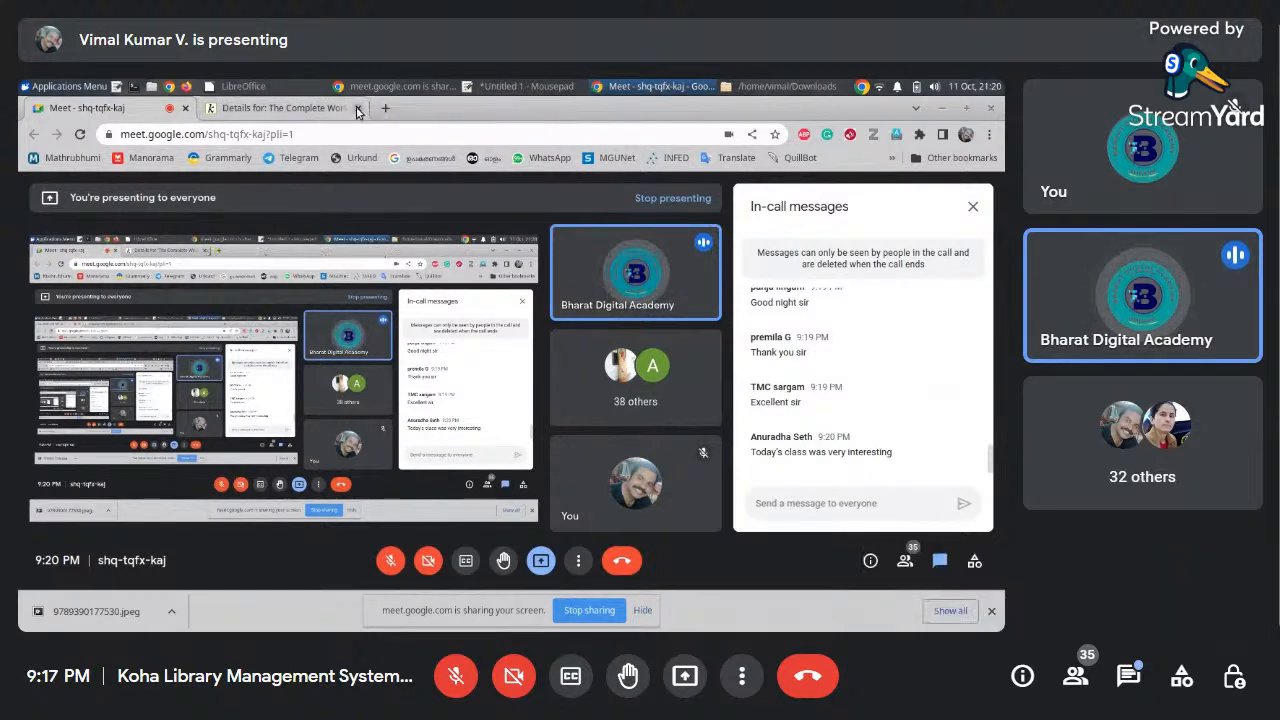
{"action": "left_click", "coordinate": [356, 108]}
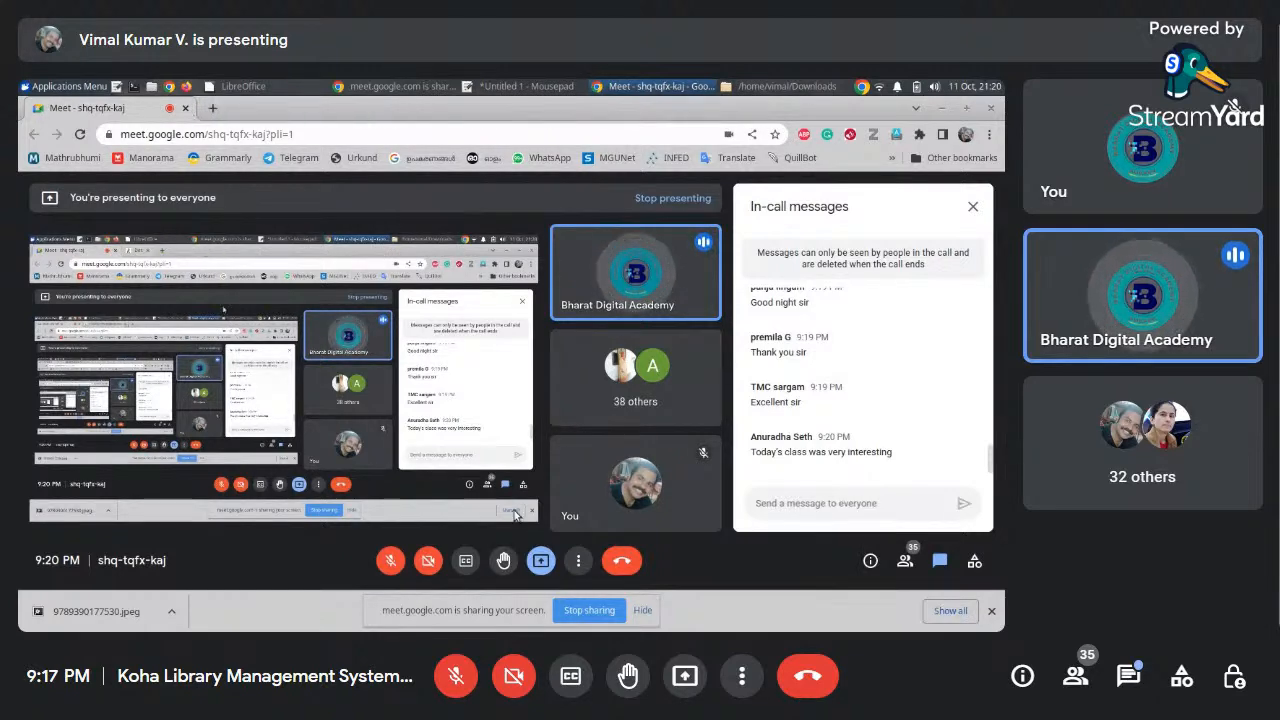
{"action": "left_click", "coordinate": [540, 560]}
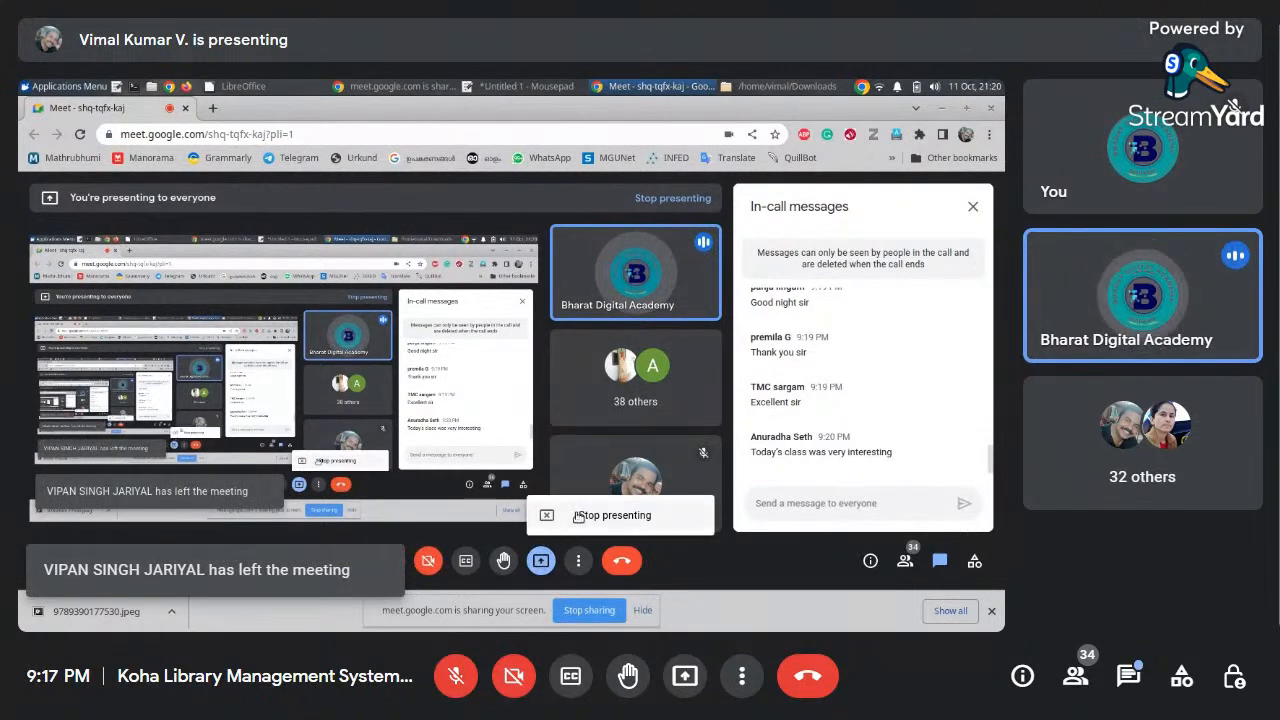
{"action": "left_click", "coordinate": [560, 514]}
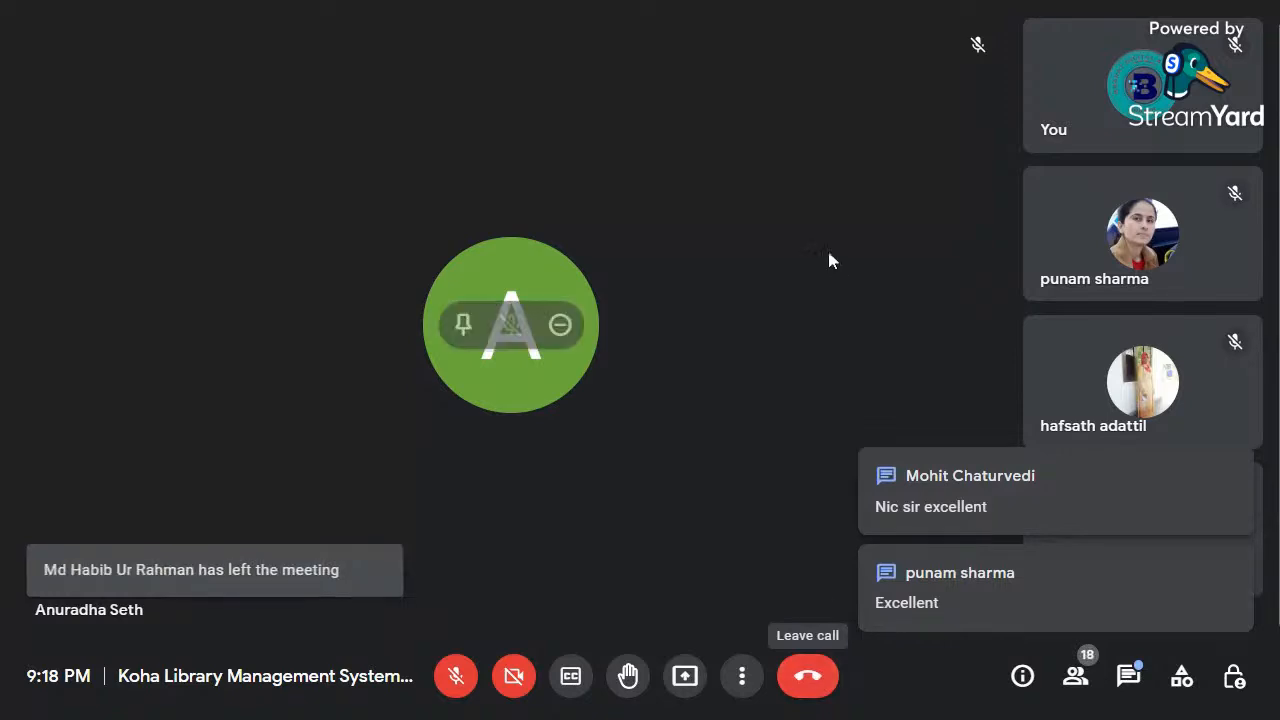
Post 'thanks everyone' in the in-call chat, correcting the stray-letter typo before sending
{"action": "left_click", "coordinate": [1128, 676]}
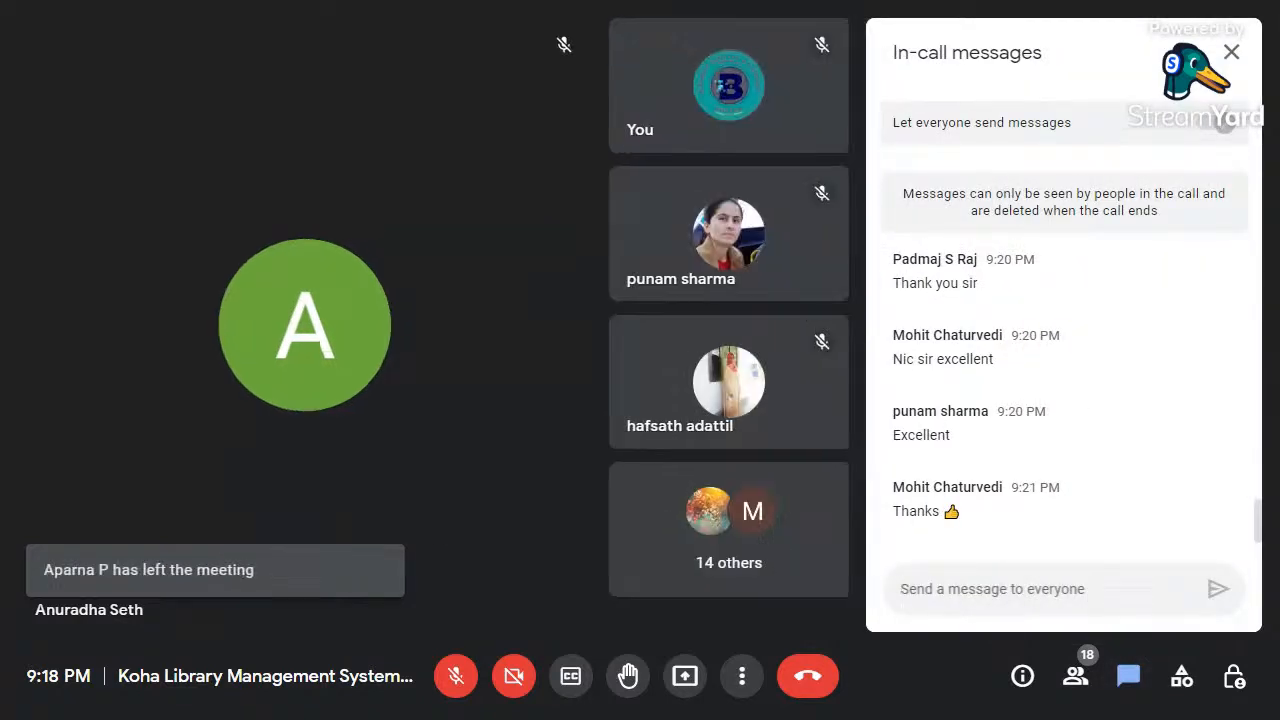
{"action": "type", "text": "thanks a"}
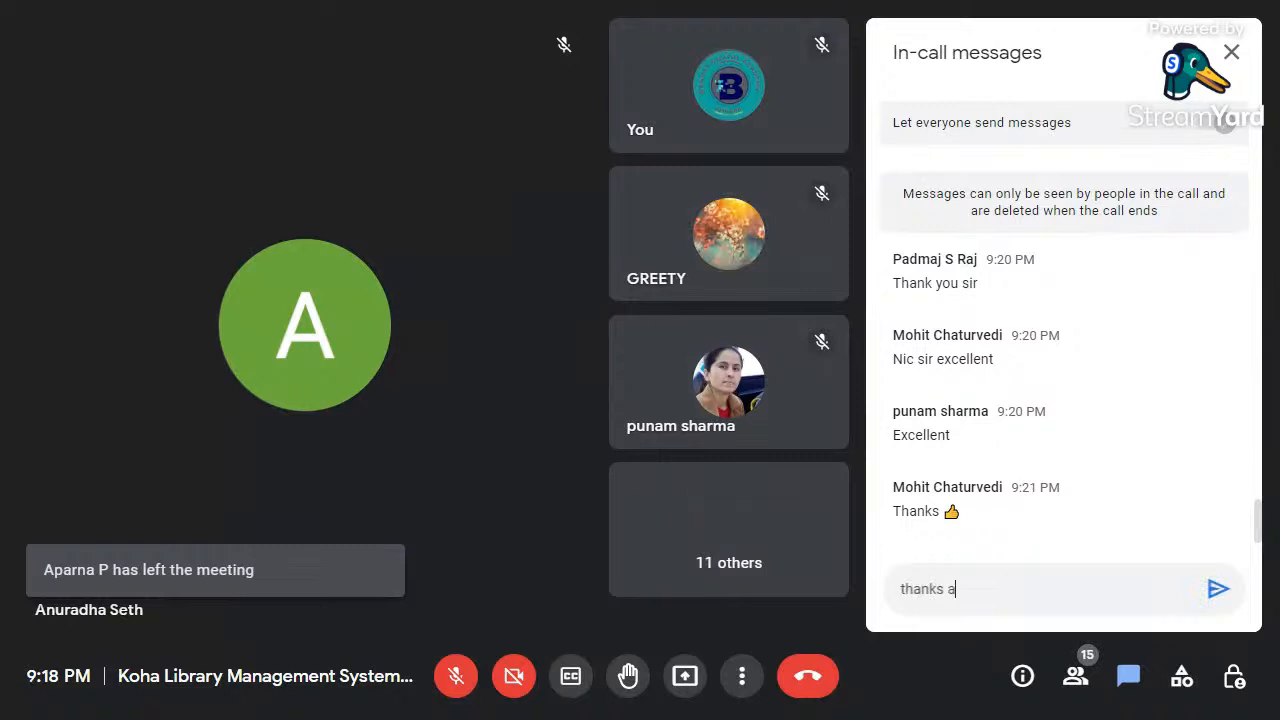
{"action": "type", "text": "everyone"}
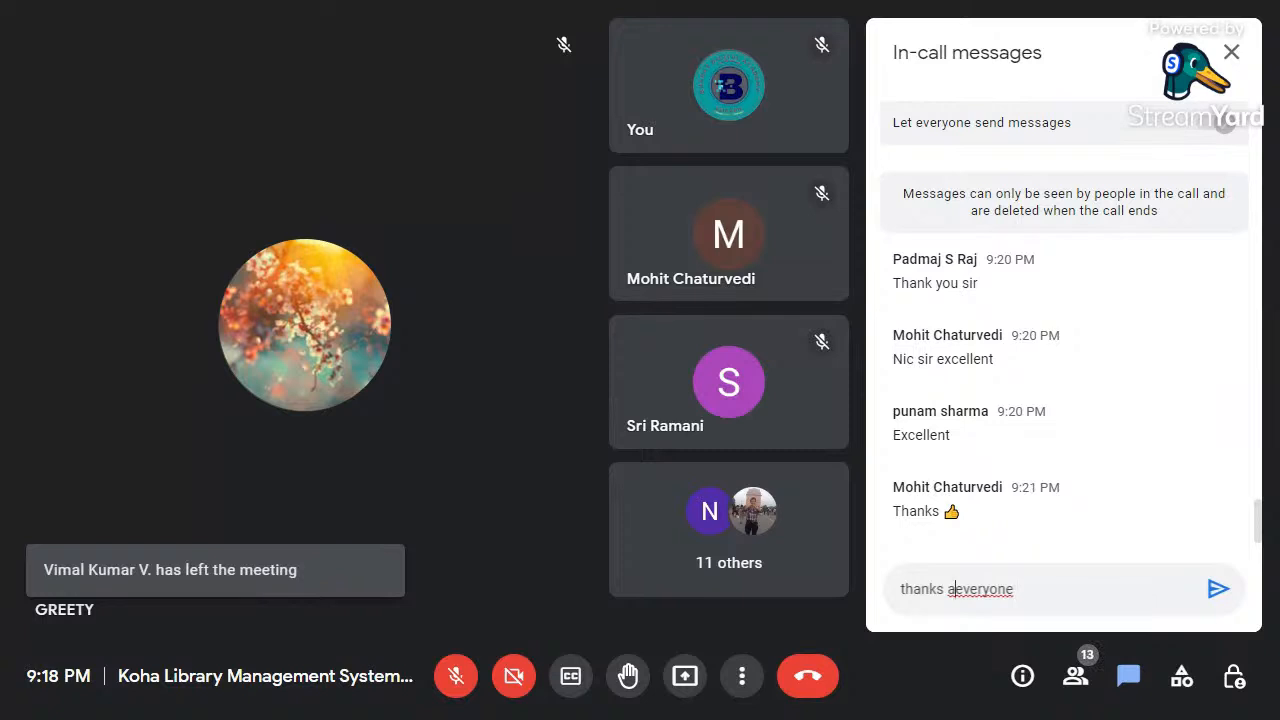
{"action": "key", "text": "BackSpace"}
{"action": "key", "text": "Return"}
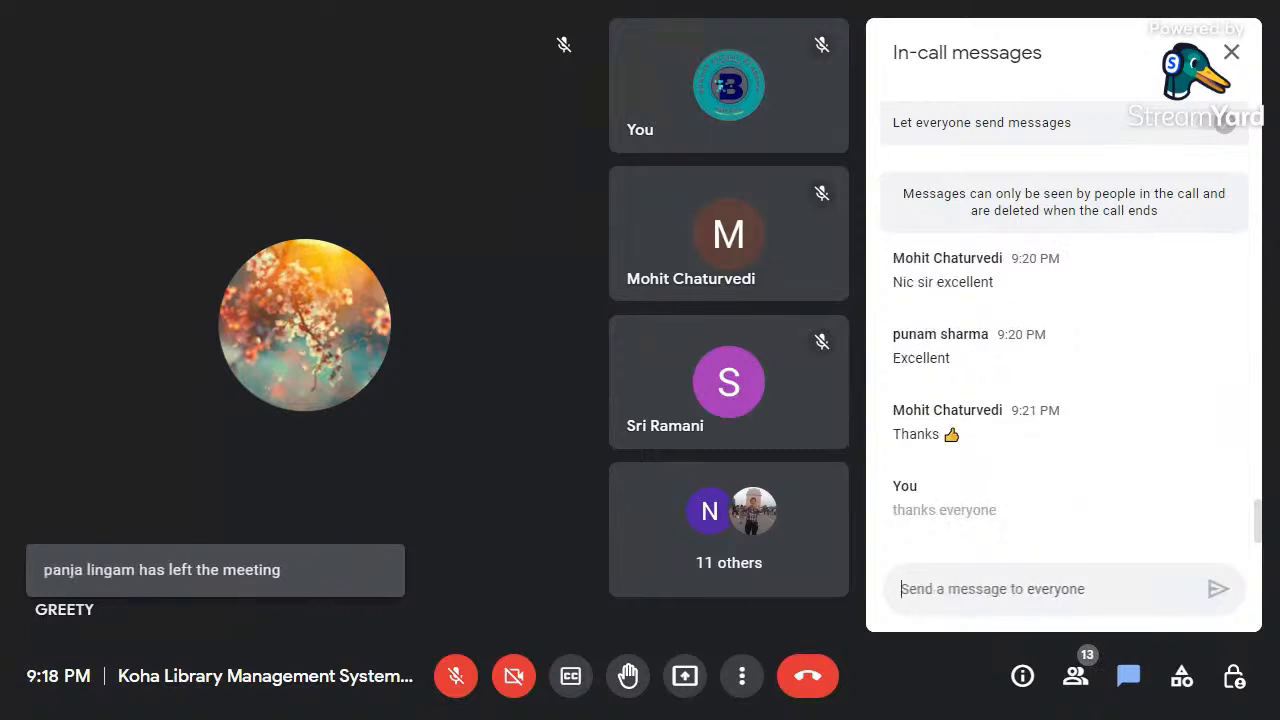